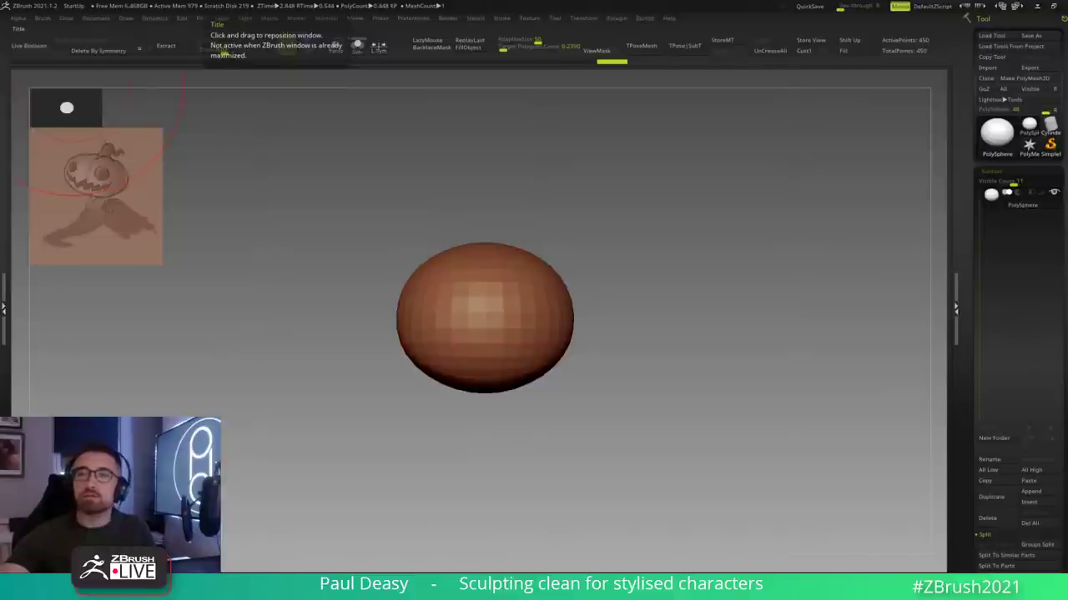
Step: Pull the sphere's sides outward with the Move brush to form a wider, squashed pumpkin base
left_click_drag(607, 241, 603, 242)
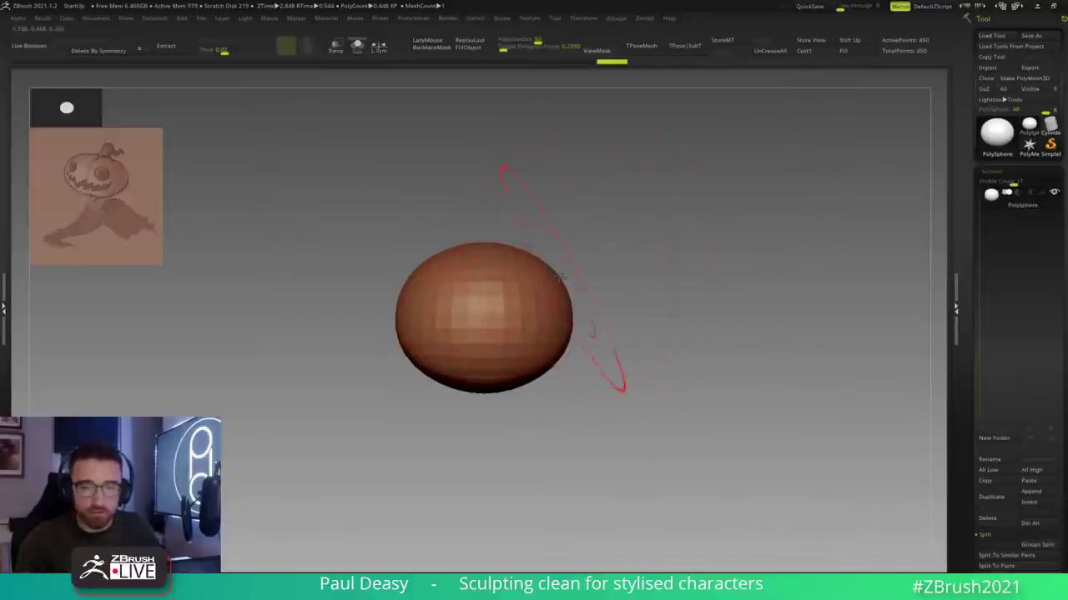
key("b")
key("m")
key("v")
mouse_move(567, 310)
left_mouse_down()
mouse_move(621, 300)
mouse_move(606, 314)
mouse_move(605, 298)
left_mouse_up()
key("b")
key("m")
key("v")
left_click(572, 313)
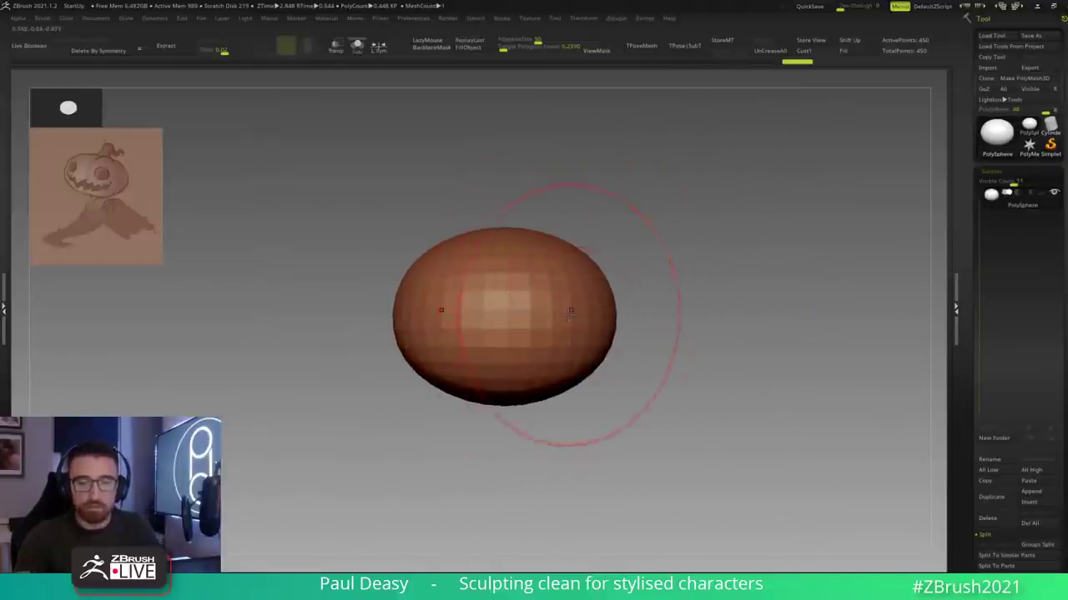
Step: Undo the last reshaping changes on the sphere
right_click_drag(572, 312, 666, 307, "alt")
right_click_drag(676, 245, 741, 251, "alt")
mouse_move(806, 258)
right_mouse_down("alt")
mouse_move(626, 262)
mouse_move(656, 263)
mouse_move(579, 325)
right_mouse_up("alt")
left_click(560, 258)
key("ctrl+z")
key("ctrl+z")
key("ctrl+z")
key("ctrl+z")
key("ctrl+z")
key("ctrl+z")
right_click(580, 325)
mouse_move(632, 266)
right_mouse_down("alt")
mouse_move(641, 329)
mouse_move(656, 315)
right_mouse_up("alt")
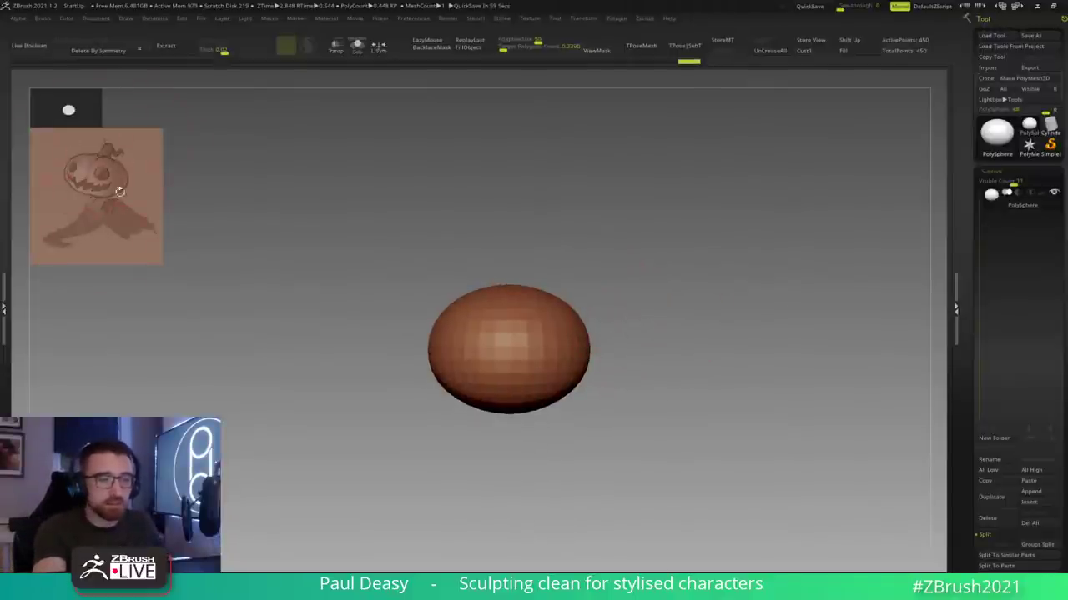
Step: Adjust the Move brush's draw size to suit the sphere
right_click(612, 304)
right_click_drag(639, 301, 604, 299, "alt")
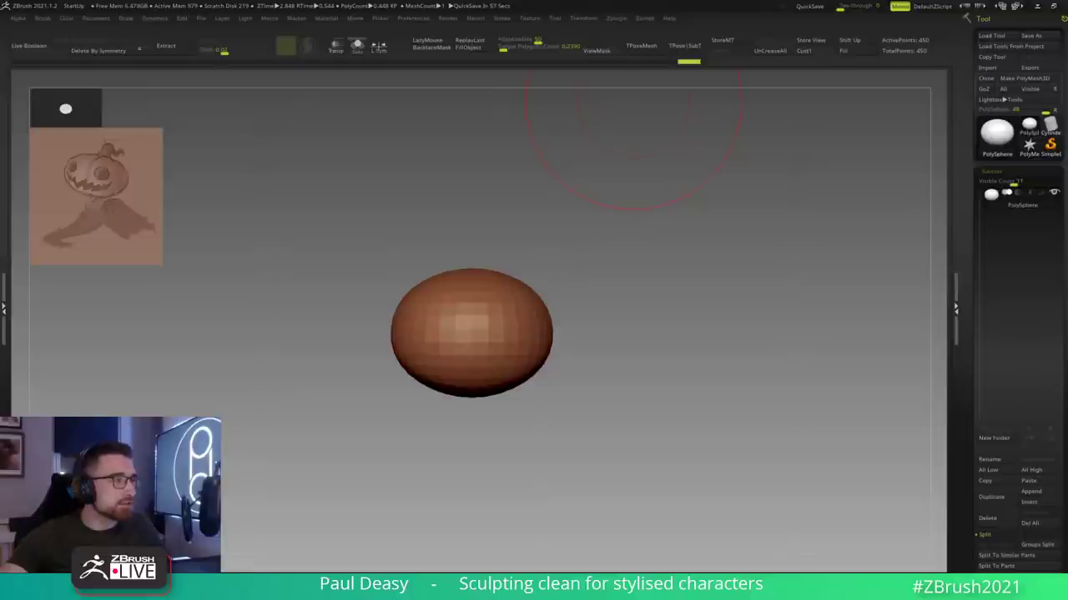
key("space")
left_click_drag(627, 291, 622, 290)
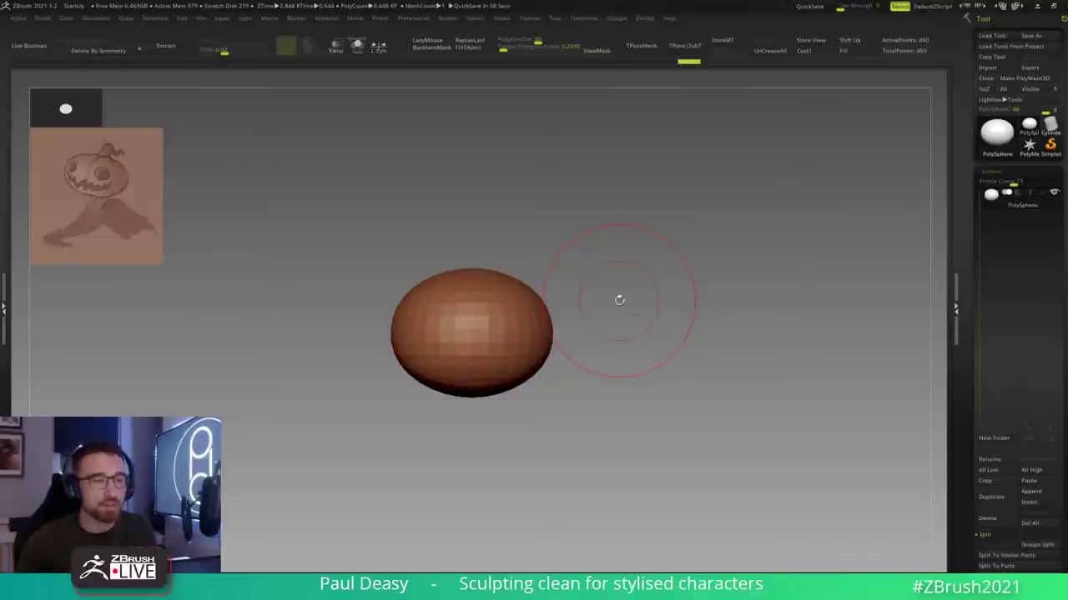
key("space")
left_click_drag(606, 280, 604, 263, "alt")
key("s")
left_click_drag(585, 281, 591, 281)
key("s")
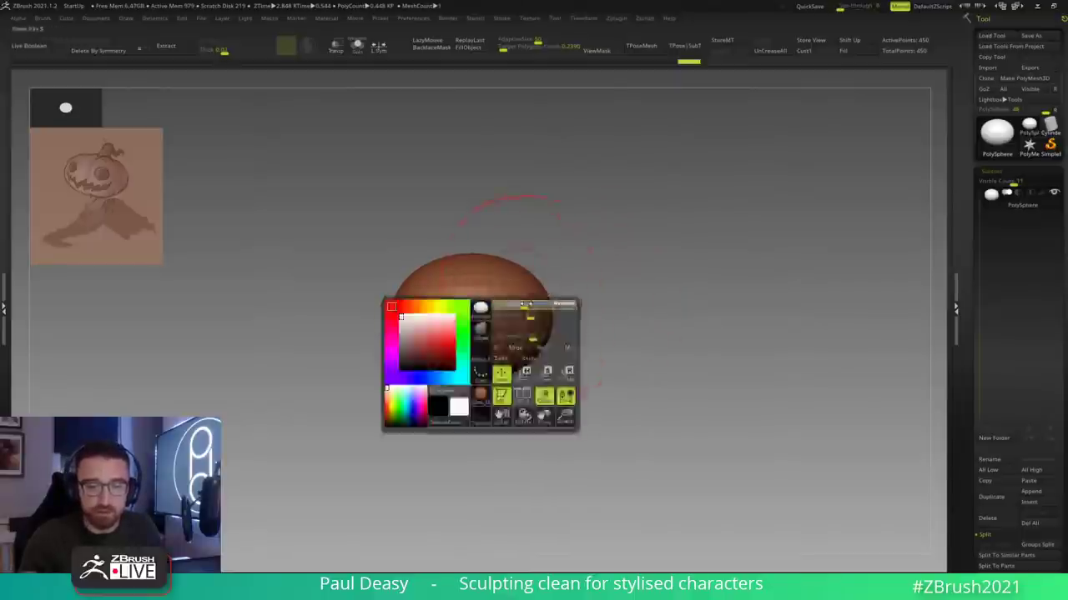
Step: Centre the transform gizmo on the sphere, scale the whole mesh up uniformly and return to draw mode
key("w")
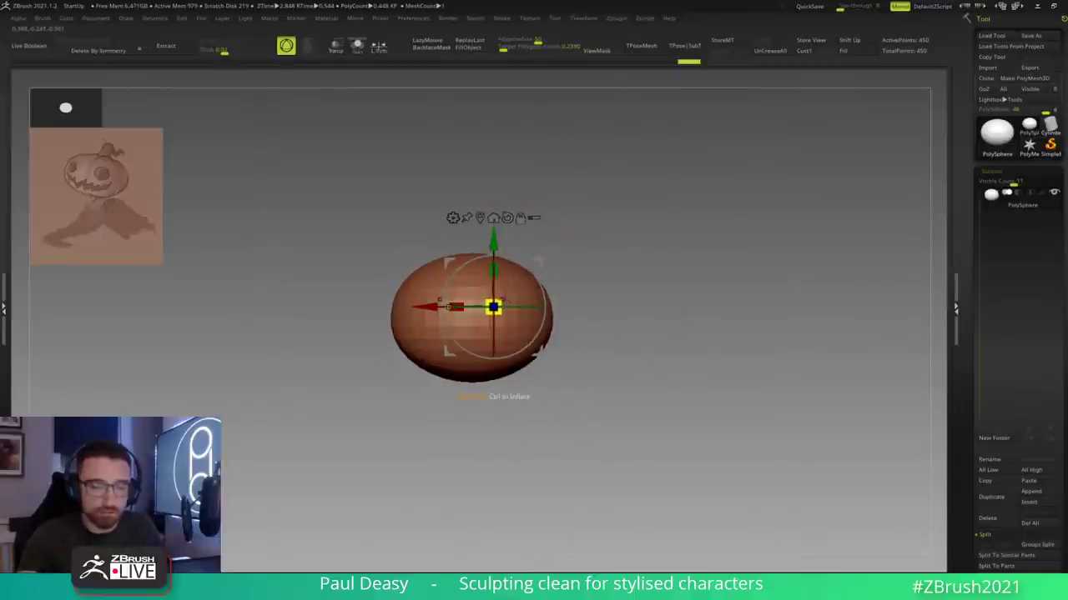
left_click(481, 218)
mouse_move(472, 317)
left_mouse_down()
mouse_move(556, 295)
mouse_move(469, 316)
left_mouse_up()
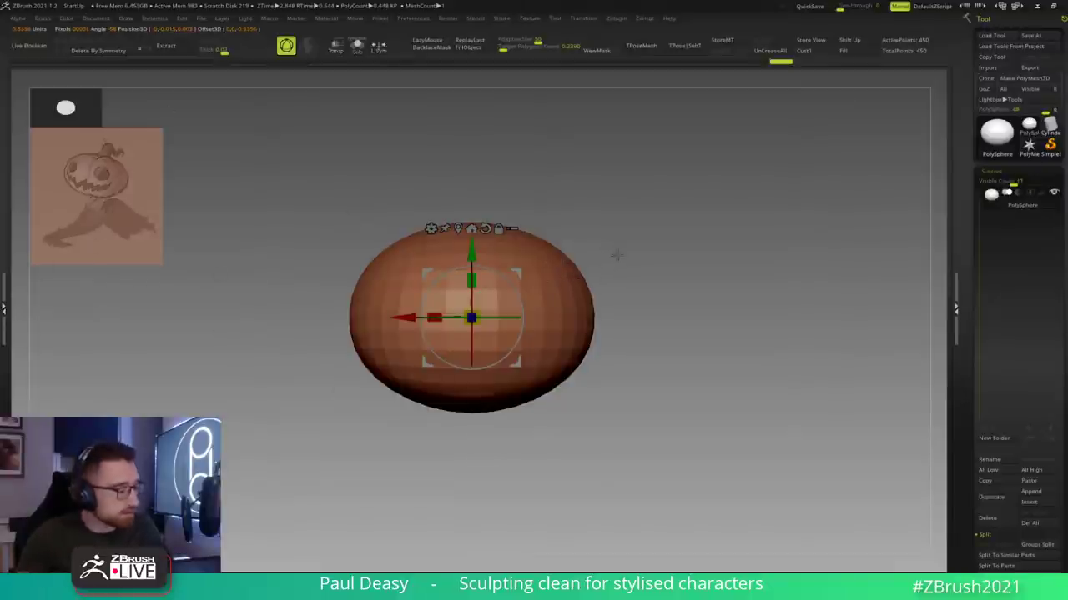
key("q")
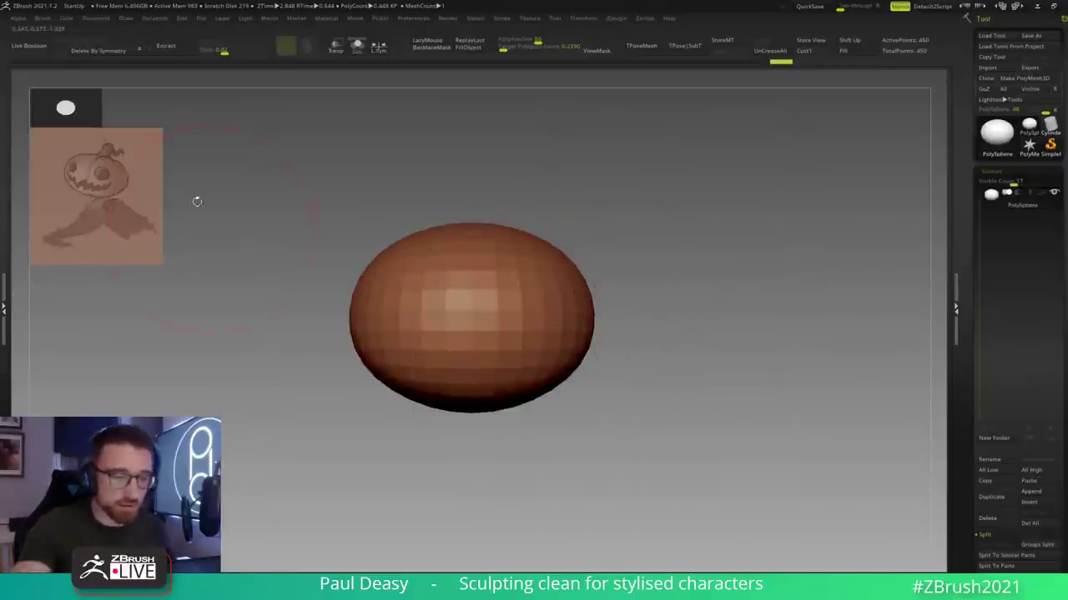
Step: Subdivide the sphere four times to get a dense, smooth mesh for sculpting
key("space")
key("space")
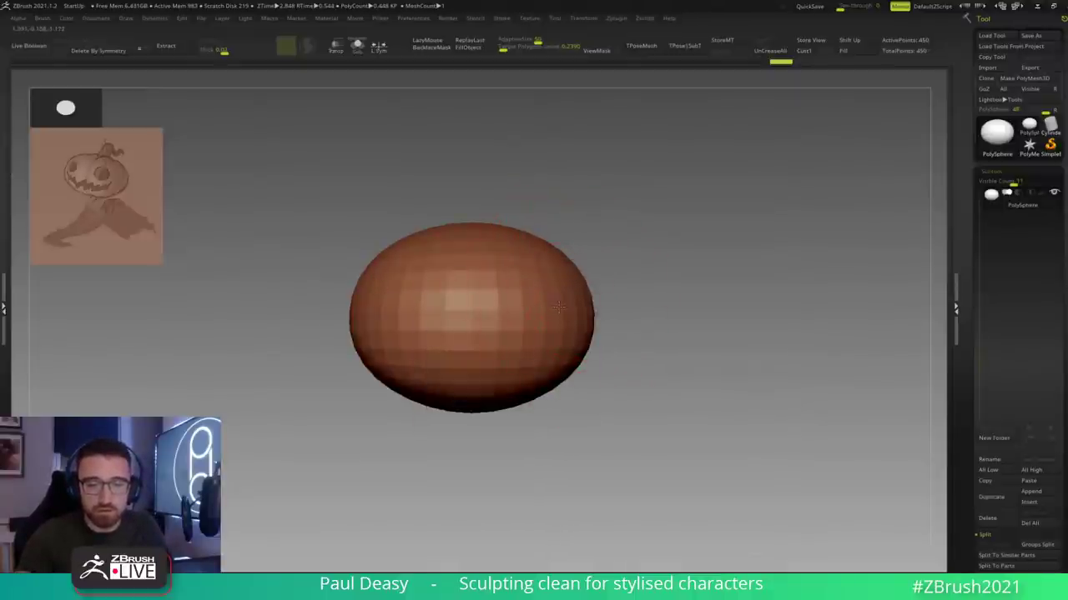
mouse_move(673, 304)
left_mouse_down("alt")
mouse_move(850, 305)
mouse_move(589, 233)
left_mouse_up("alt")
key("space")
mouse_move(654, 221)
left_mouse_down("alt")
mouse_move(689, 226)
mouse_move(626, 238)
mouse_move(625, 251)
left_mouse_up("alt")
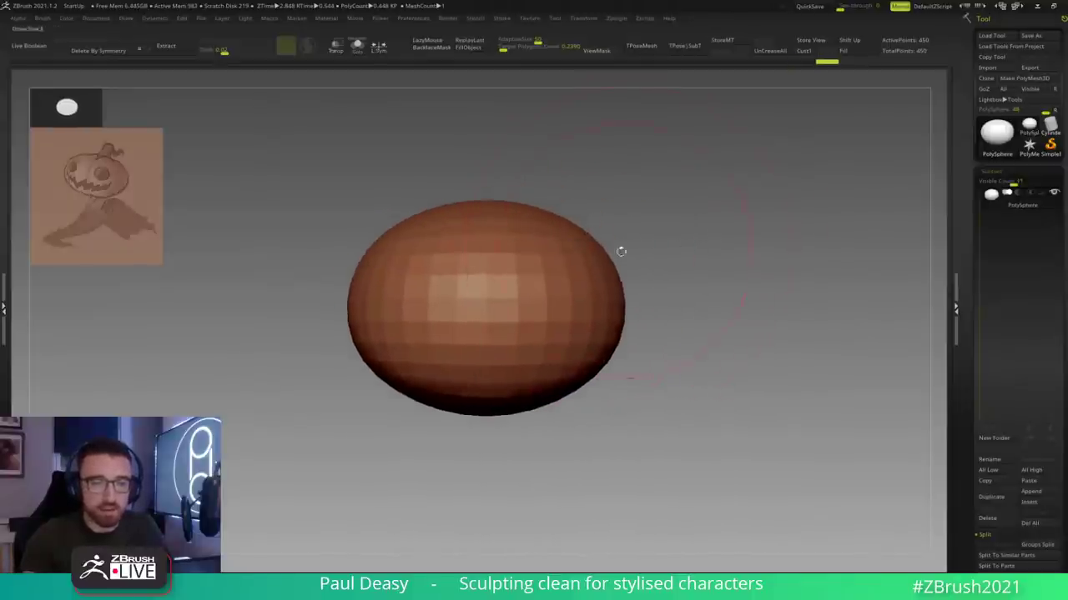
key("ctrl+d")
key("ctrl+d")
key("ctrl+d")
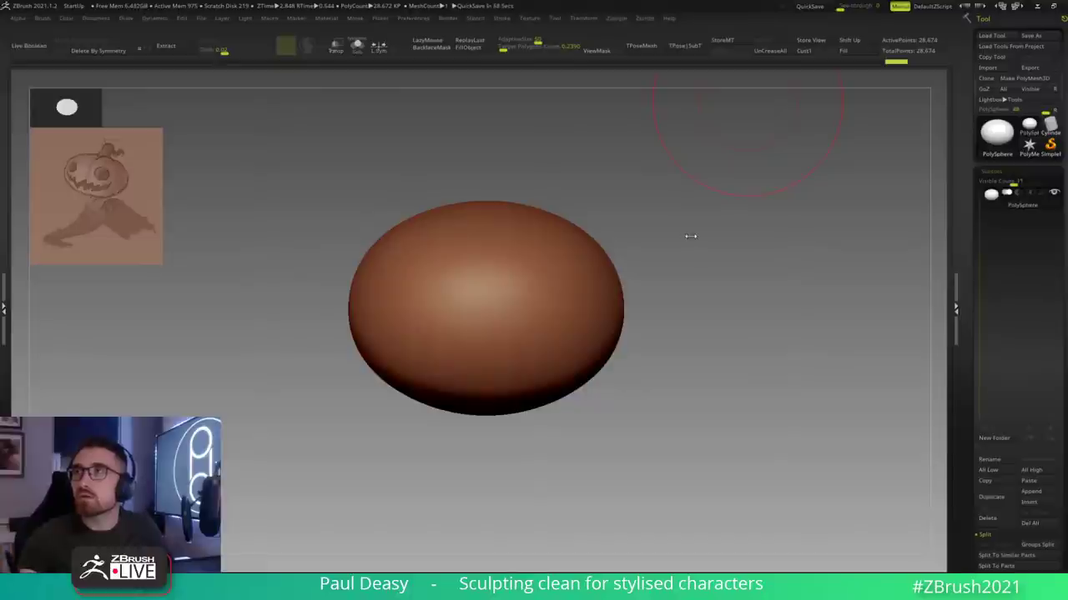
left_click_drag(669, 258, 665, 269, "alt")
key("space")
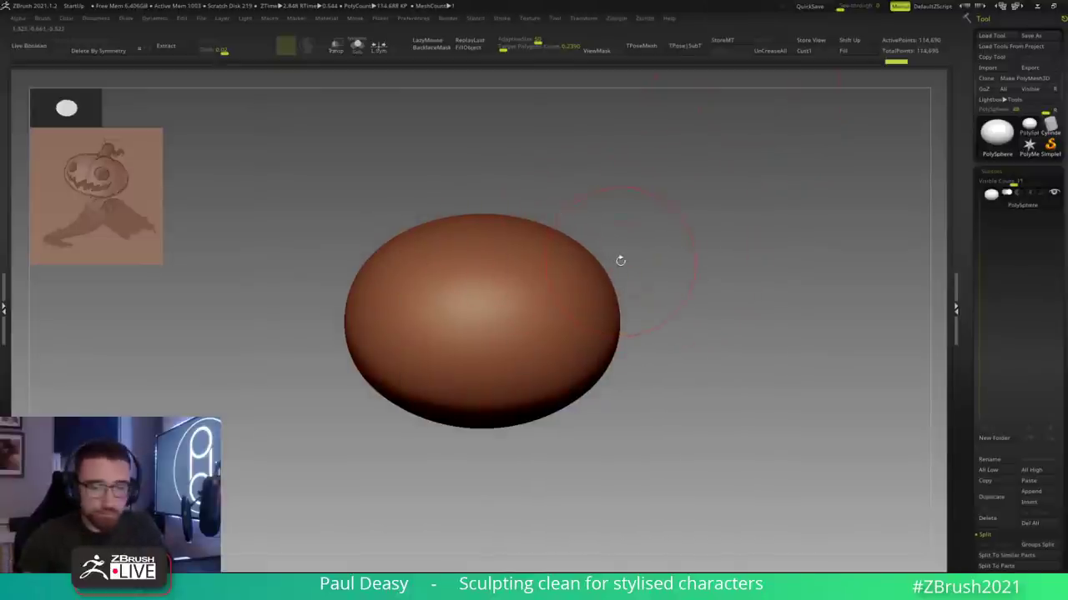
key("ctrl+d")
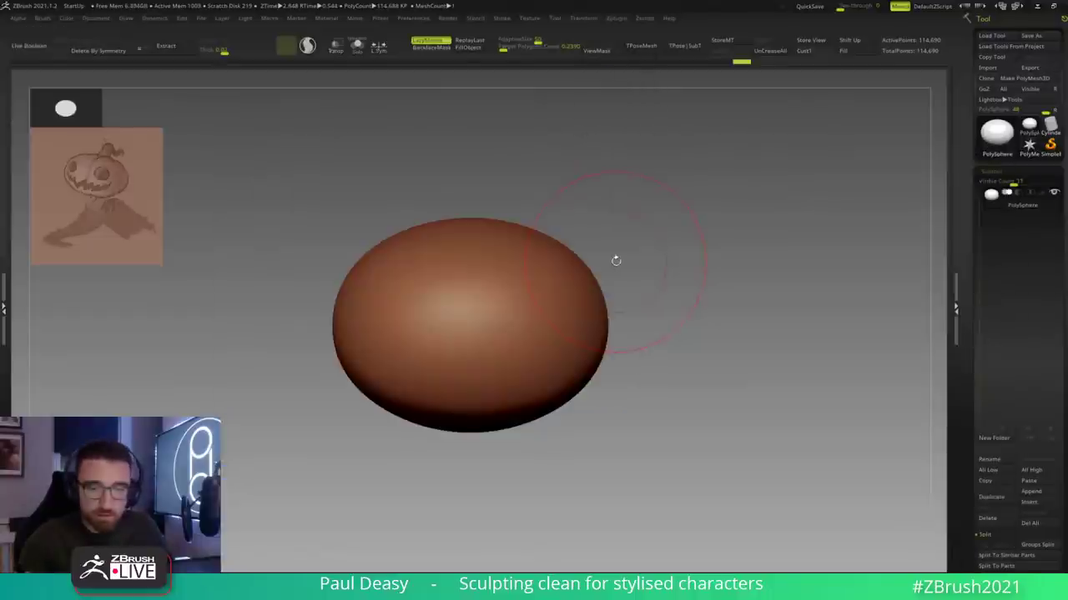
Step: Reduce the draw size of the DamStandard brush for carving lines
key("space")
mouse_move(618, 267)
left_mouse_down()
mouse_move(625, 264)
mouse_move(608, 265)
left_mouse_up()
key("space")
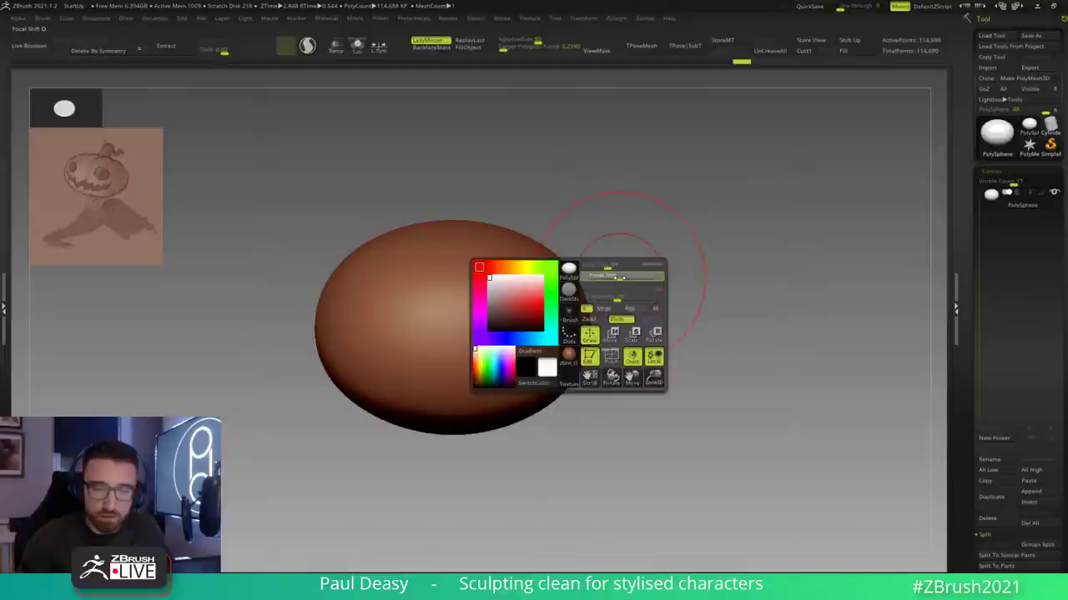
left_click(607, 266)
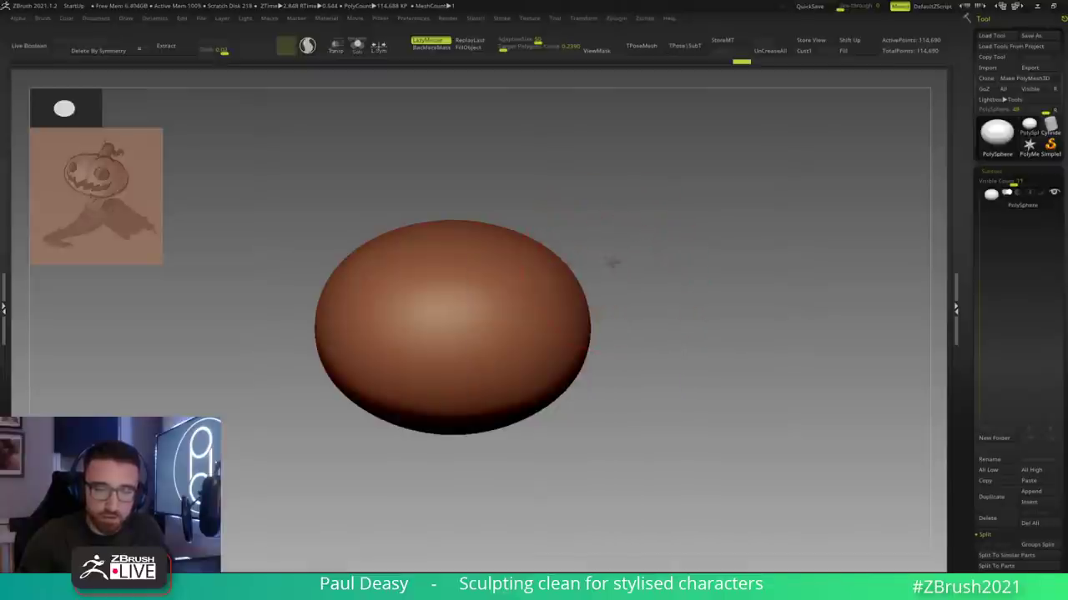
left_click_drag(615, 259, 555, 247)
key("space")
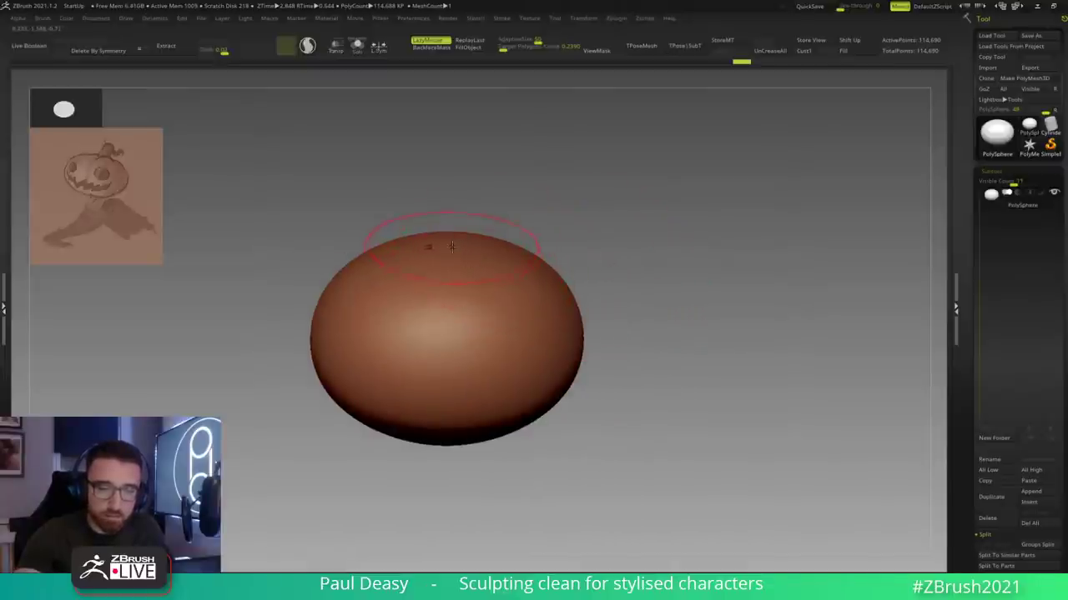
Step: Try carving mirrored vertical grooves from the top down the front of the sphere, and undo them
left_click_drag(455, 250, 505, 301)
key("ctrl+z")
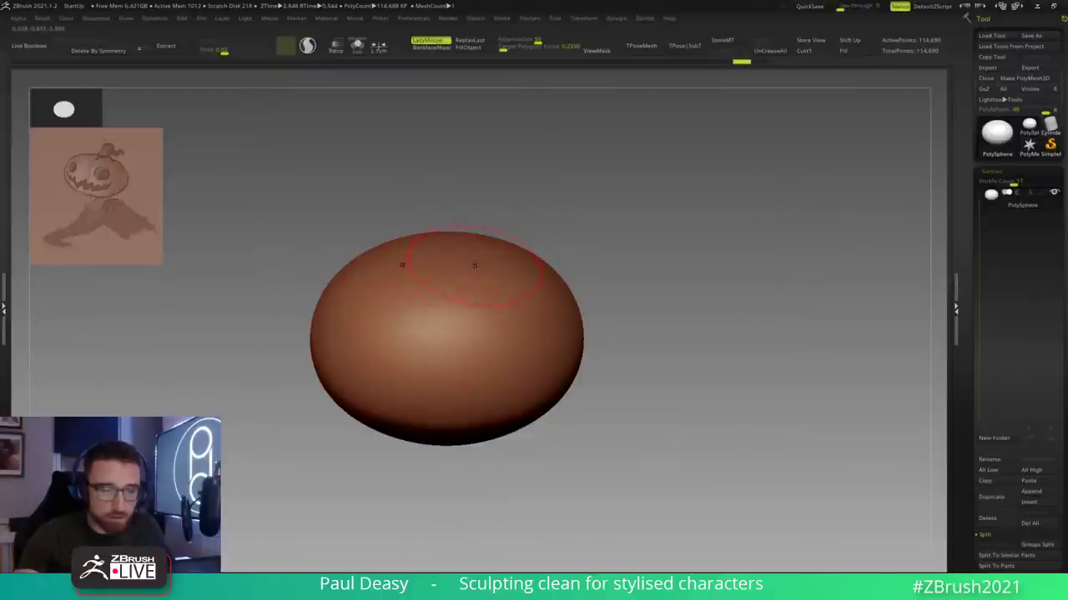
right_click_drag(476, 265, 484, 257)
left_click_drag(591, 283, 600, 265, "alt")
key("space")
key("space")
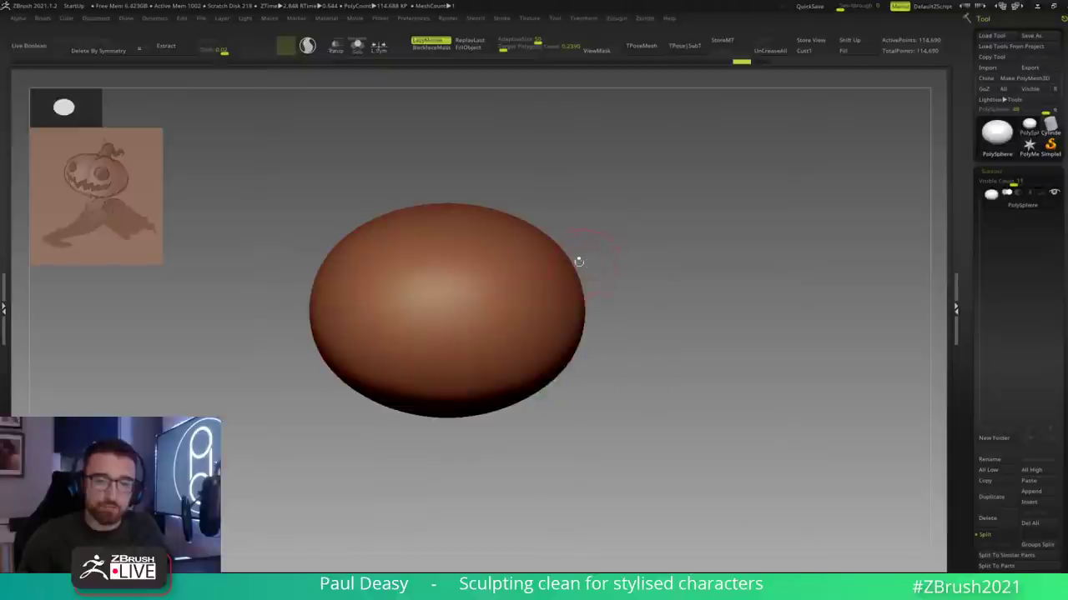
left_click_drag(467, 215, 512, 389)
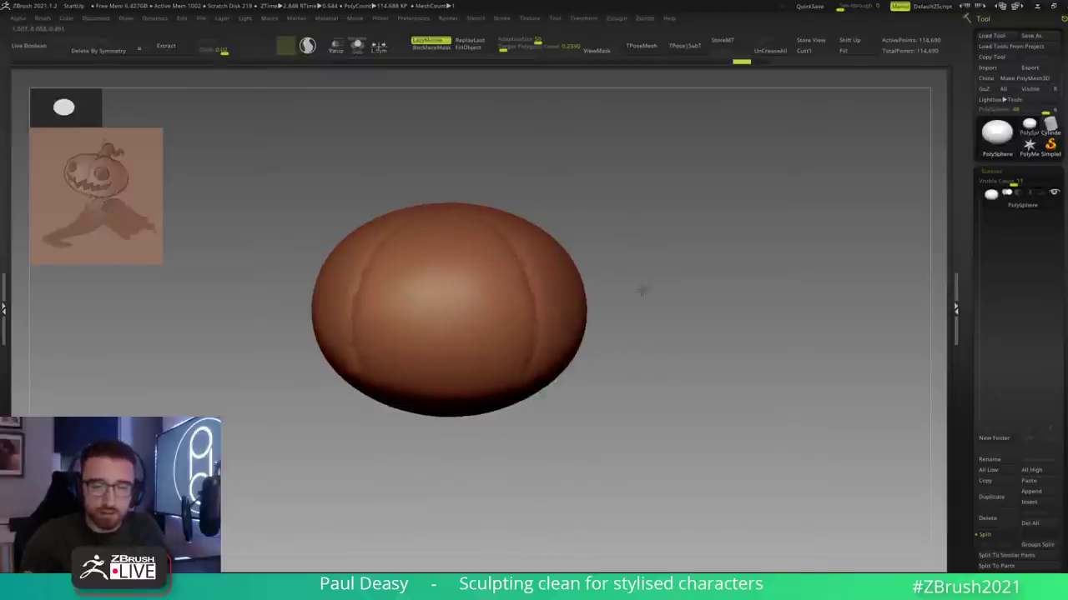
key("ctrl+z")
key("ctrl+z")
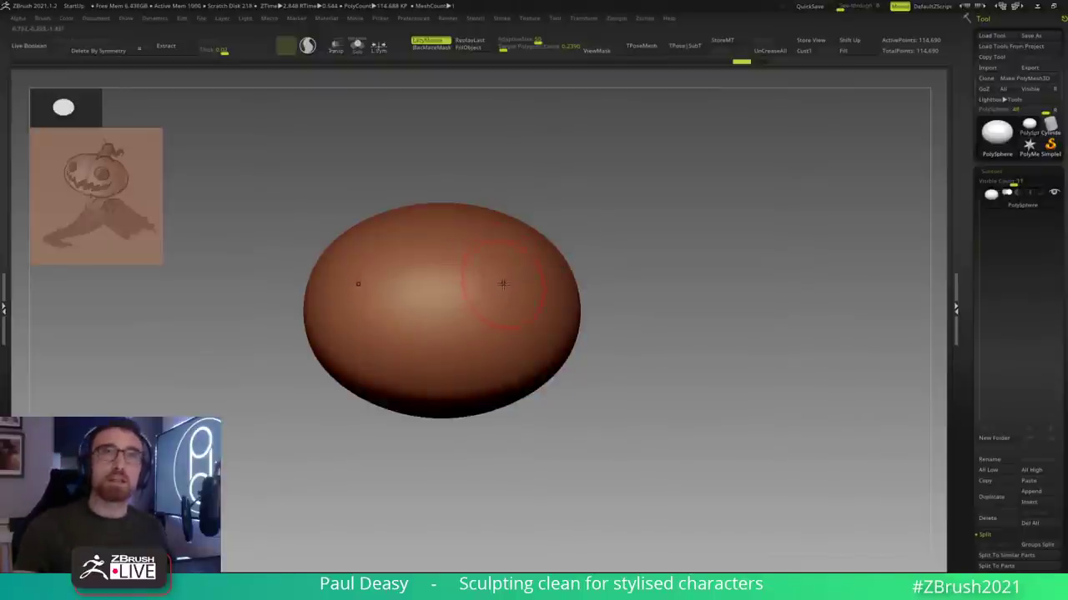
Step: Try sketching mirrored round eye outlines on the front of the sphere, and undo them
key("space")
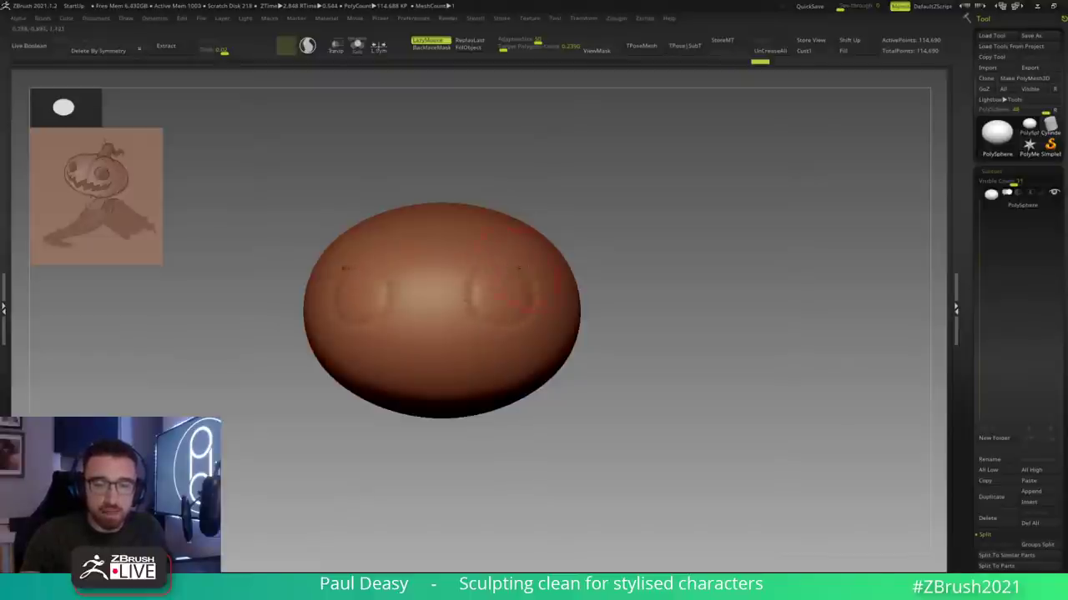
key("ctrl+z")
left_click_drag(480, 275, 484, 313)
key("ctrl+z")
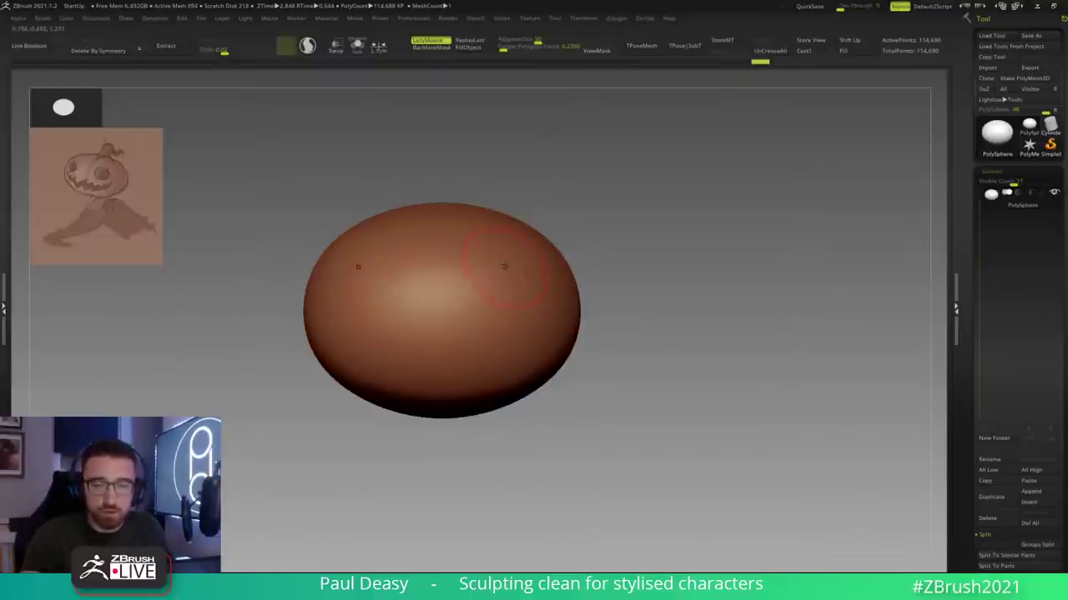
key("ctrl+z")
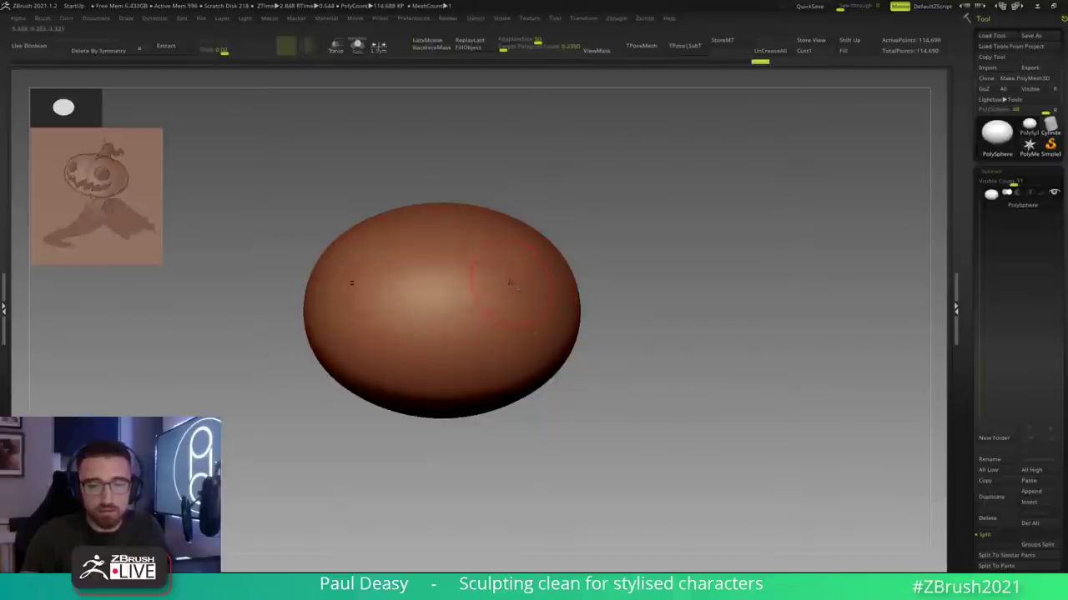
left_click_drag(506, 270, 513, 275)
key("ctrl+z")
key("l")
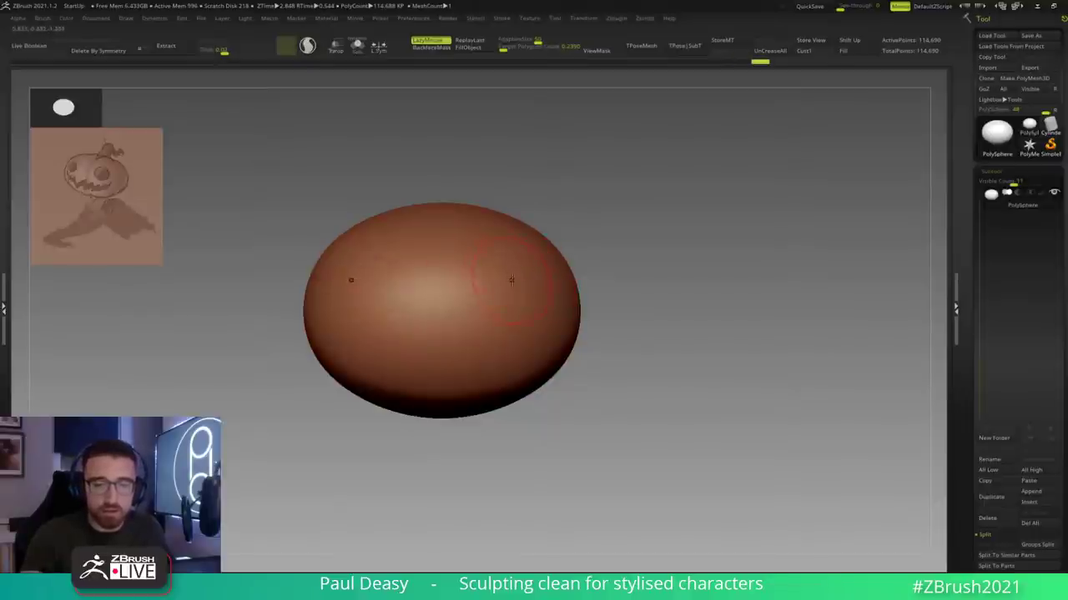
Step: Stretch the sphere slightly taller with the transform gizmo and return to draw mode
left_click_drag(615, 274, 736, 271, "alt")
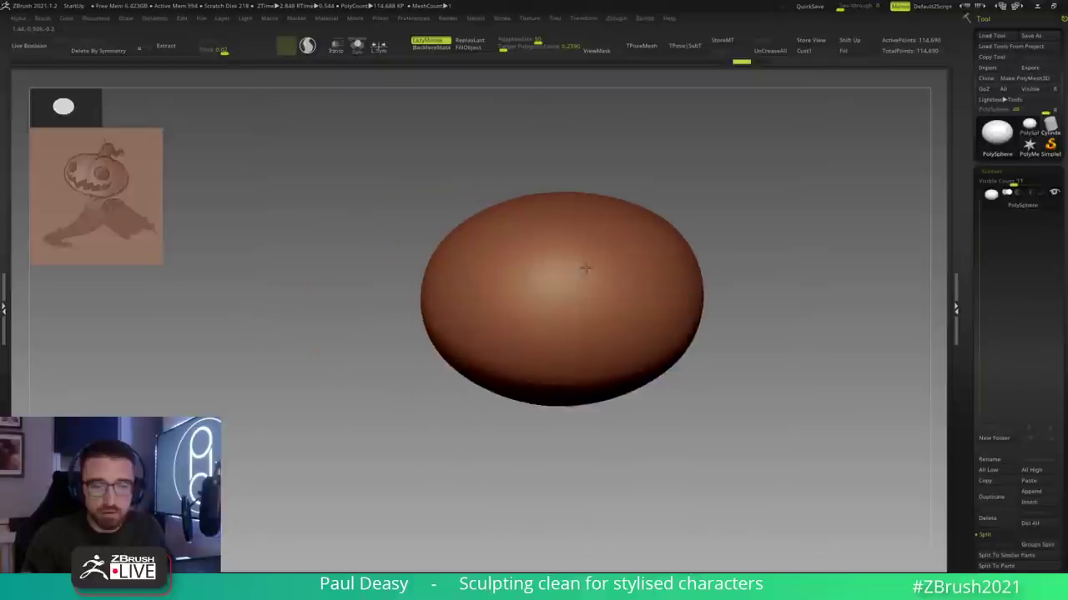
key("w")
left_click_drag(559, 256, 561, 249)
key("q")
mouse_move(749, 240)
left_mouse_down()
mouse_move(779, 243)
mouse_move(734, 247)
left_mouse_up()
Step: Push out the upper, lower and side contours with the Move brush to give the head a fuller, boxier shape
key("b")
key("m")
key("v")
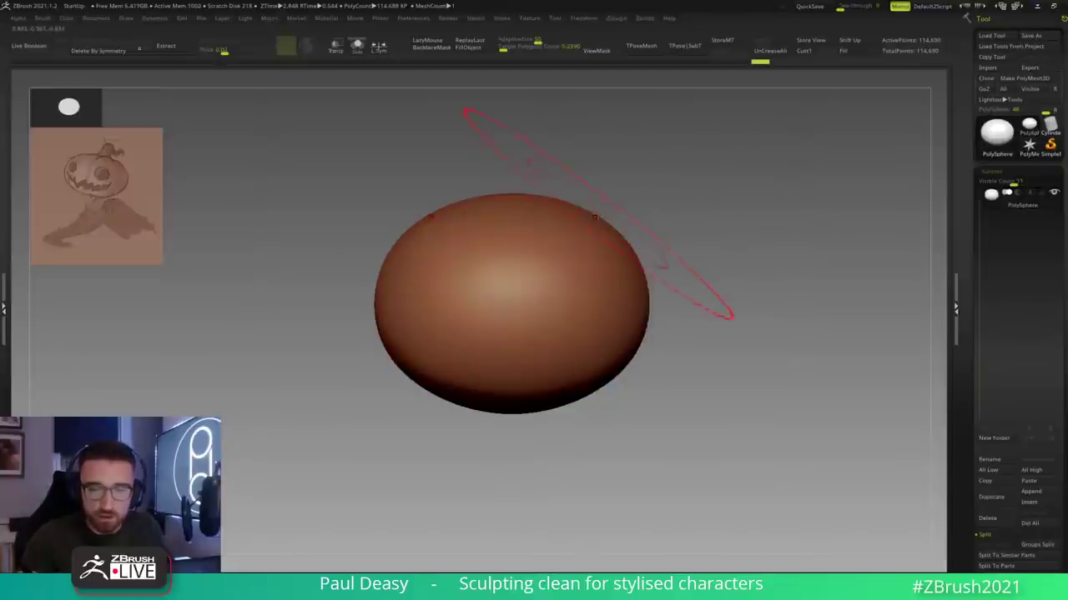
left_click_drag(618, 392, 622, 395)
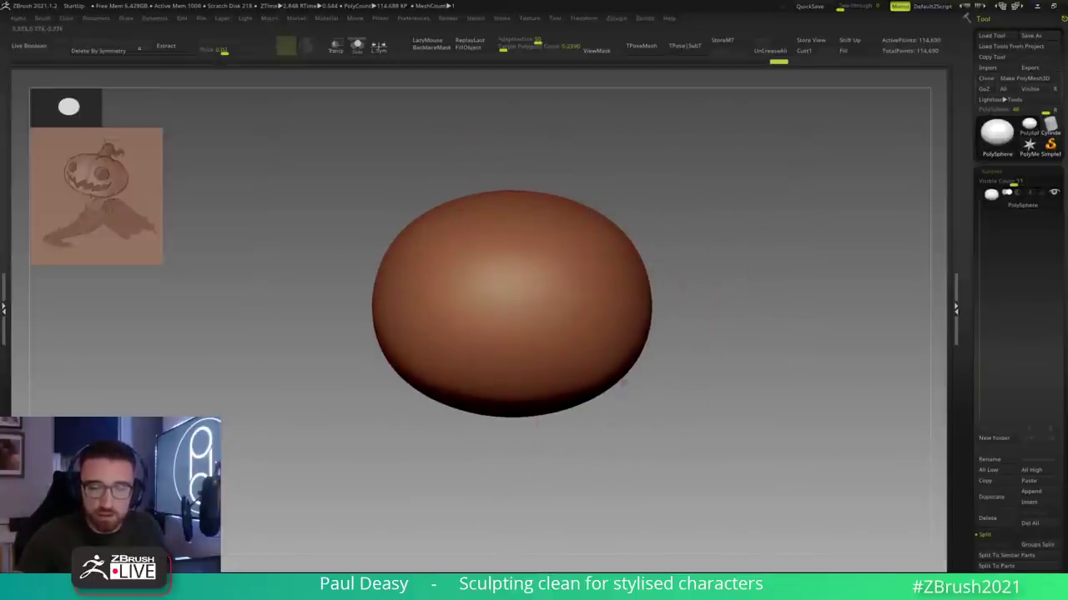
left_click_drag(644, 305, 650, 306)
mouse_move(641, 265)
left_mouse_down()
mouse_move(686, 255)
mouse_move(629, 265)
left_mouse_up()
mouse_move(535, 264)
left_mouse_down("alt")
mouse_move(678, 261)
mouse_move(690, 225)
left_mouse_up("alt")
left_click_drag(464, 367, 450, 388)
left_click_drag(488, 351, 405, 351, "alt")
left_click_drag(696, 289, 689, 287)
mouse_move(576, 328)
left_mouse_down()
mouse_move(738, 305)
mouse_move(710, 283)
left_mouse_up()
left_click_drag(576, 227, 579, 228)
Step: Adjust the draw size and switch back to the DamStandard brush
key("space")
left_click_drag(658, 245, 652, 245)
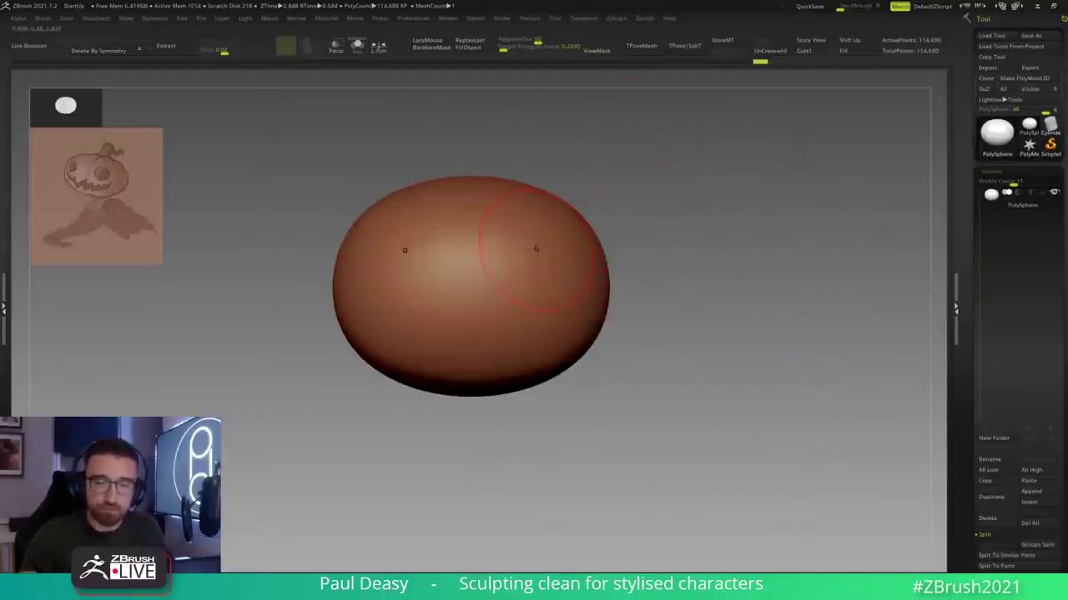
key("space")
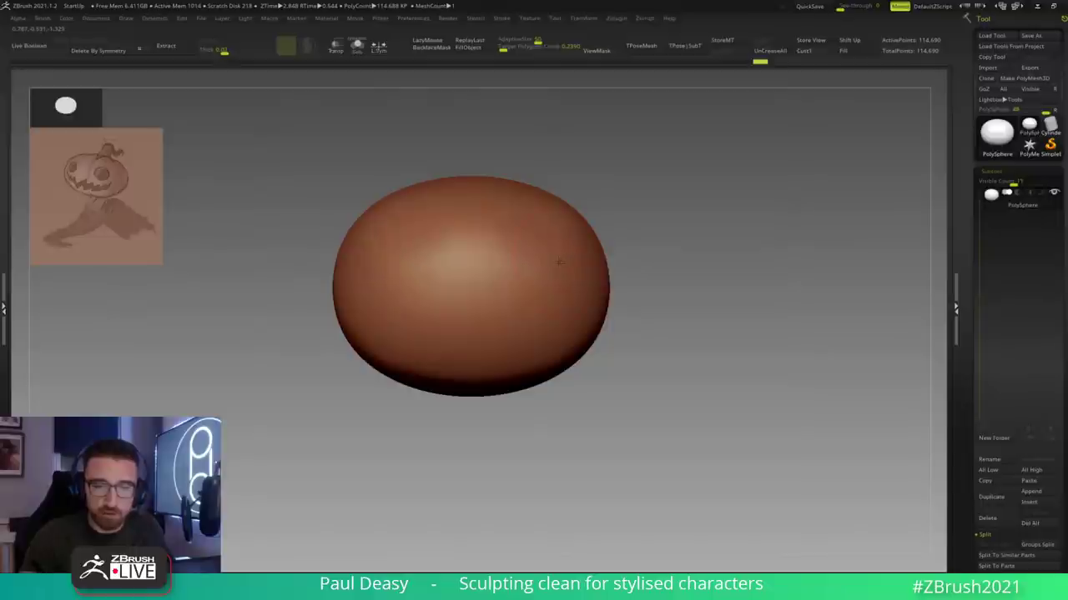
key("b")
key("d")
key("s")
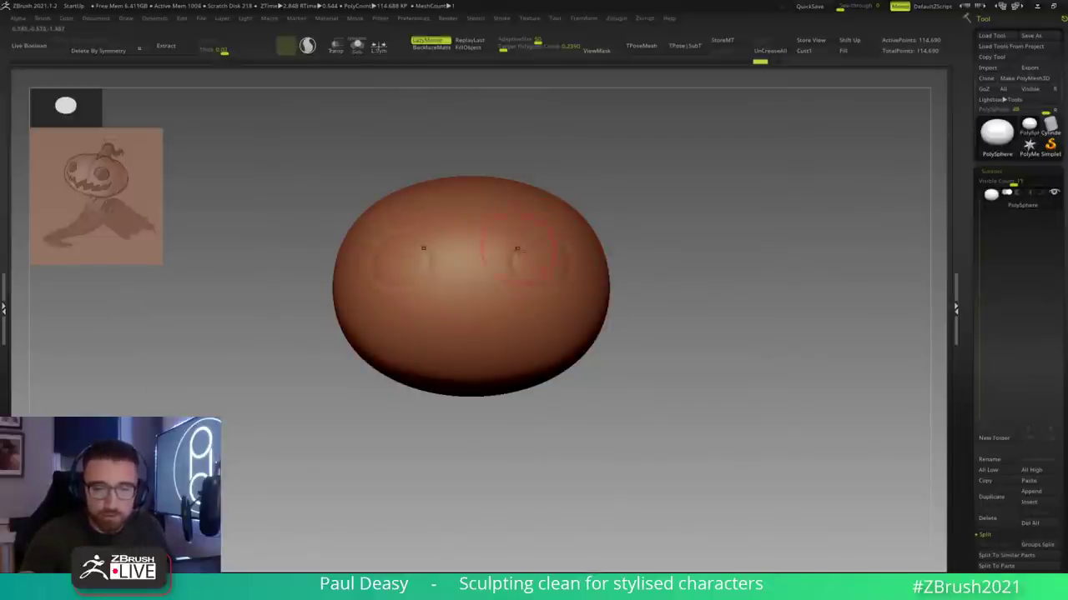
Step: Try carving small mirrored round eye outlines on the front of the head with the DamStandard brush, and undo them
left_click_drag(660, 264, 590, 273)
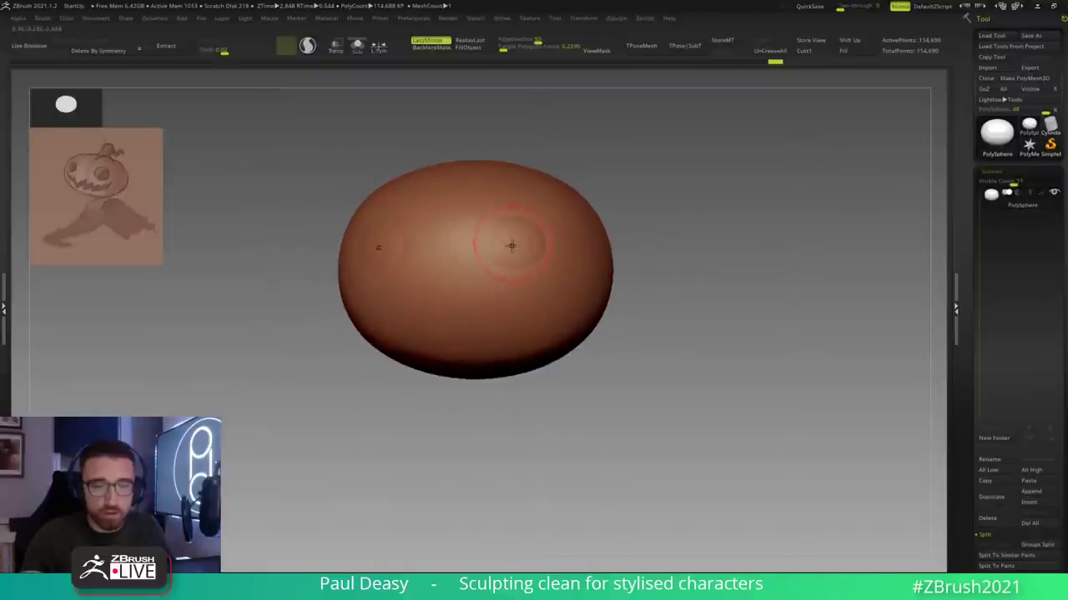
left_click_drag(512, 246, 512, 229)
key("space")
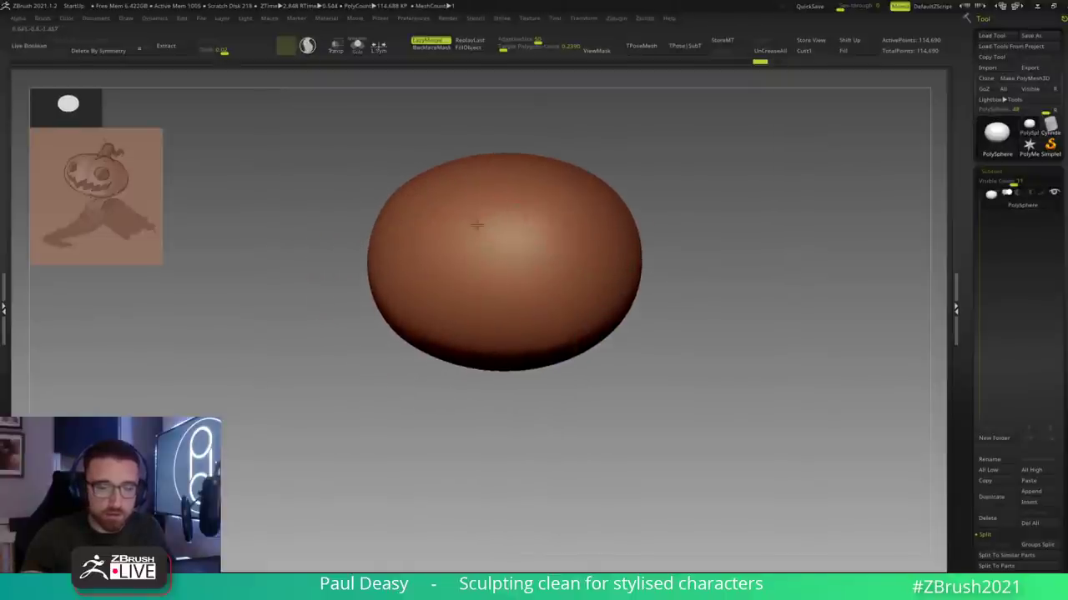
mouse_move(506, 240)
left_mouse_down()
mouse_move(547, 231)
mouse_move(512, 238)
mouse_move(507, 212)
left_mouse_up()
key("ctrl+z")
right_click_drag(534, 279, 537, 271, "alt")
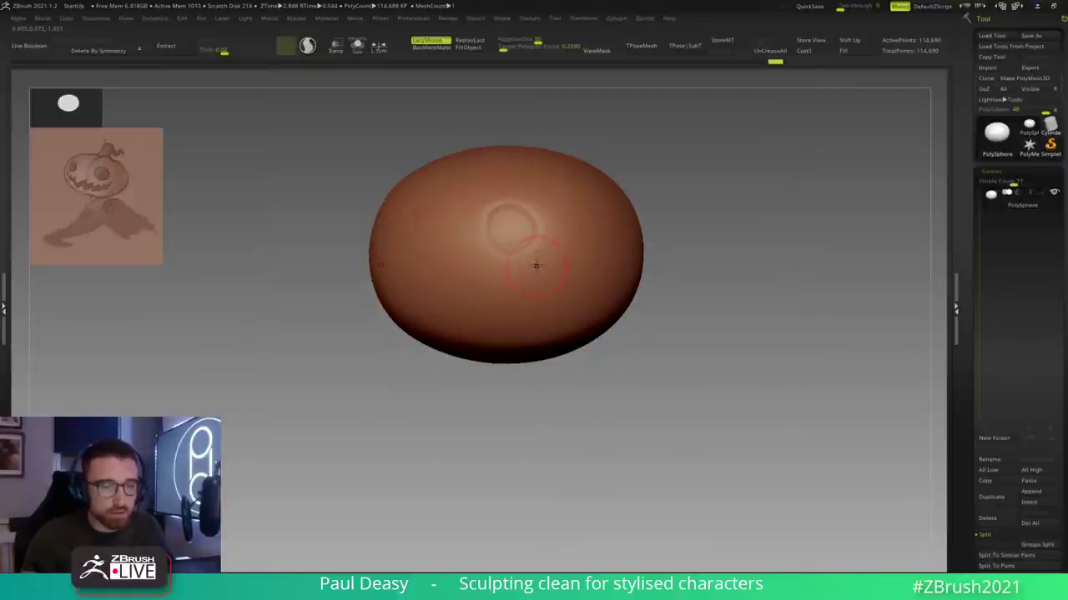
key("ctrl+z")
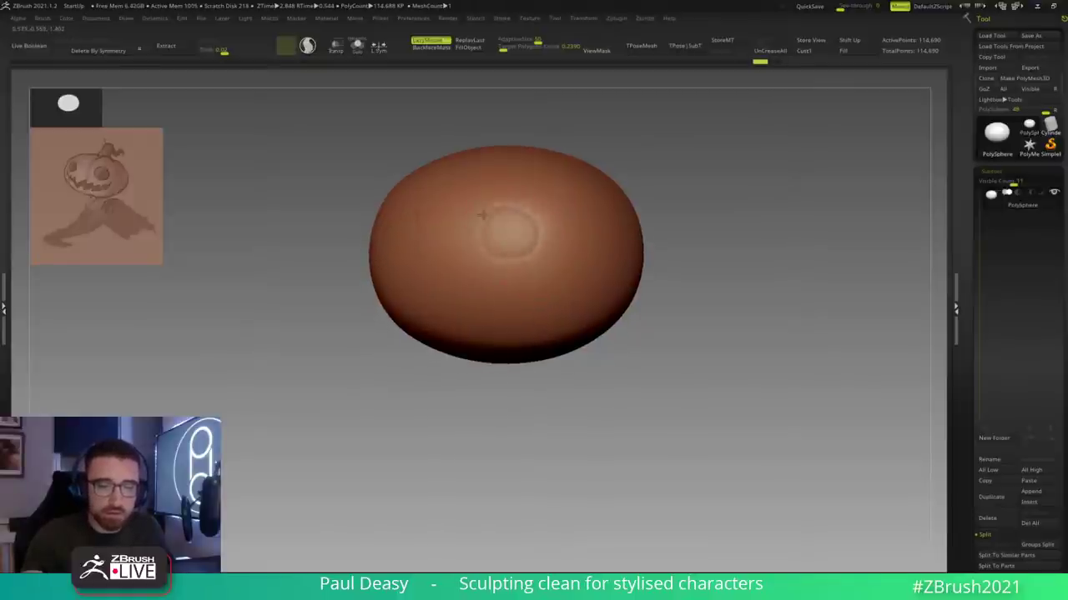
Step: Carve a larger mirrored oval eye outline on the front of the head and smooth its uneven edges
mouse_move(528, 244)
left_mouse_down("shift")
mouse_move(537, 219)
mouse_move(500, 239)
left_mouse_up("shift")
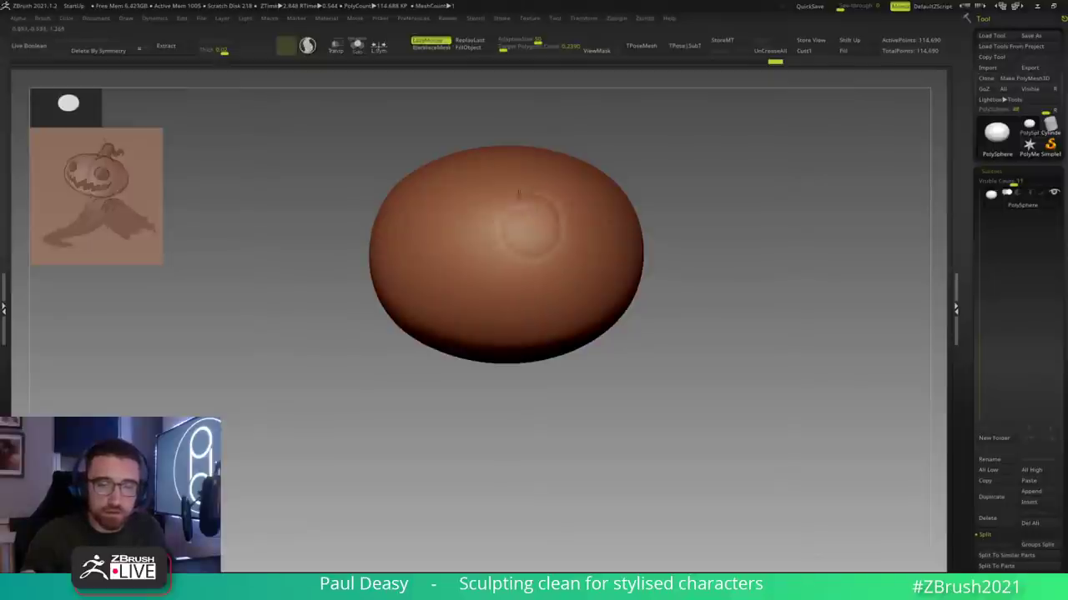
mouse_move(561, 223)
left_mouse_down("shift")
mouse_move(513, 214)
mouse_move(496, 229)
mouse_move(530, 206)
mouse_move(552, 219)
left_mouse_up("shift")
left_click_drag(543, 261, 535, 201, "shift")
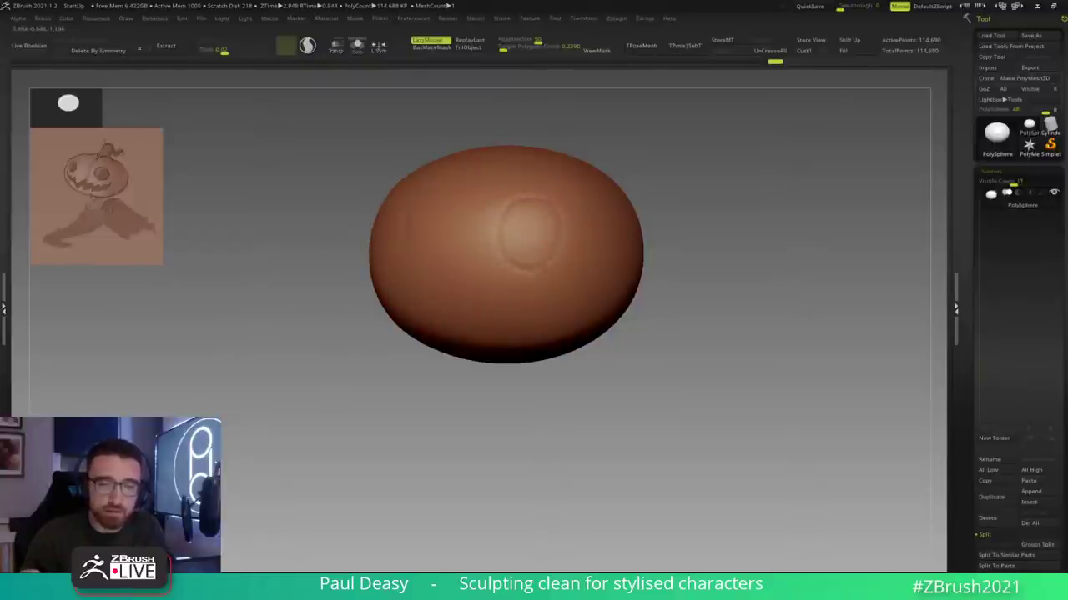
left_click_drag(504, 215, 502, 237)
key("ctrl+z")
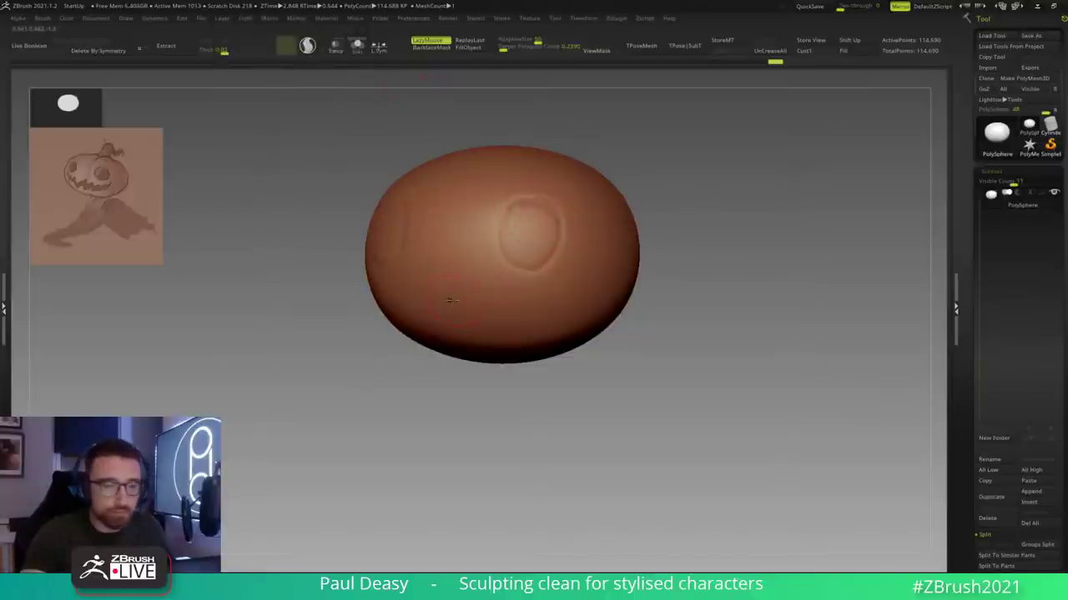
Step: Switch to a large Move brush and pull the head's lower contour outward from the side to flatten the base
key("b")
key("m")
key("v")
left_click_drag(612, 381, 547, 379)
key("space")
key("space")
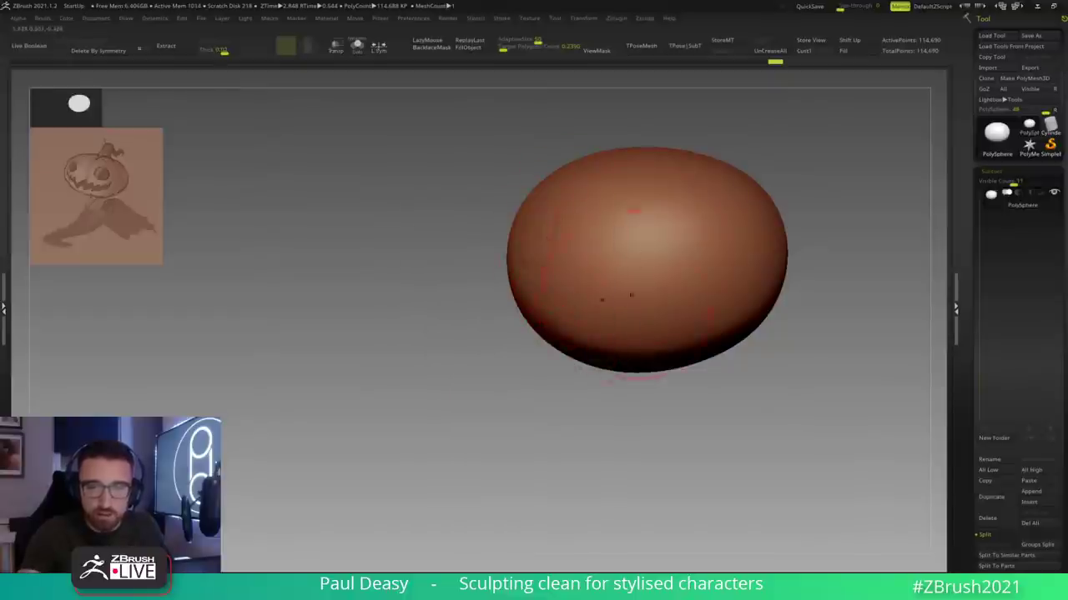
right_click_drag(540, 262, 517, 239, "alt")
key("space")
key("space")
left_click_drag(526, 317, 499, 325)
left_click_drag(563, 337, 545, 346)
left_click_drag(571, 334, 585, 326)
left_click_drag(701, 303, 732, 335)
left_click_drag(694, 266, 690, 266)
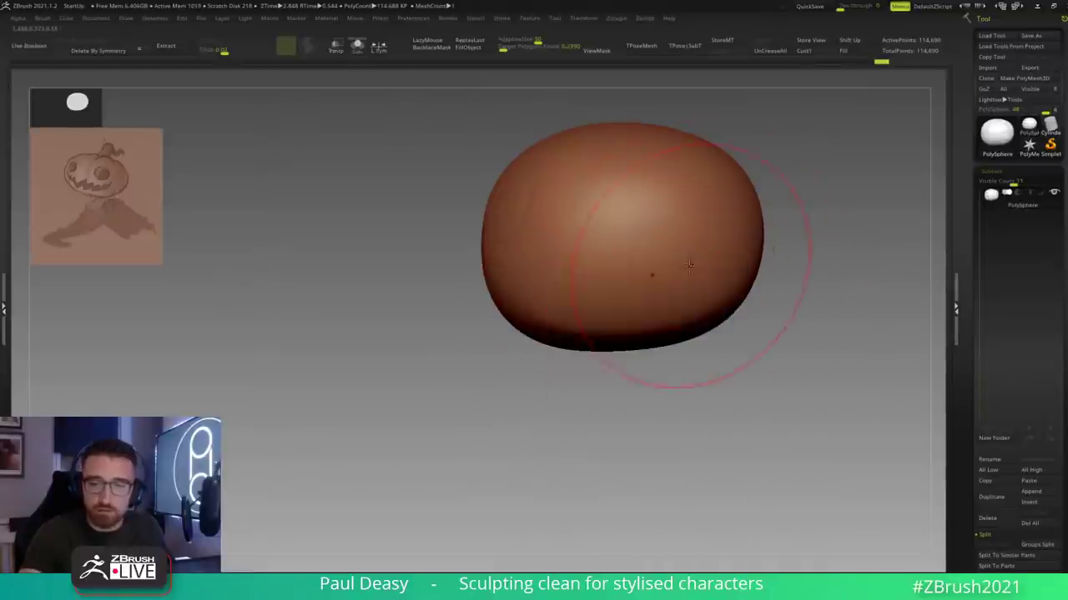
Step: Pull out the lower and upper corners of the head's contour with the Move brush for a squarer profile
left_click_drag(776, 264, 698, 278, "alt")
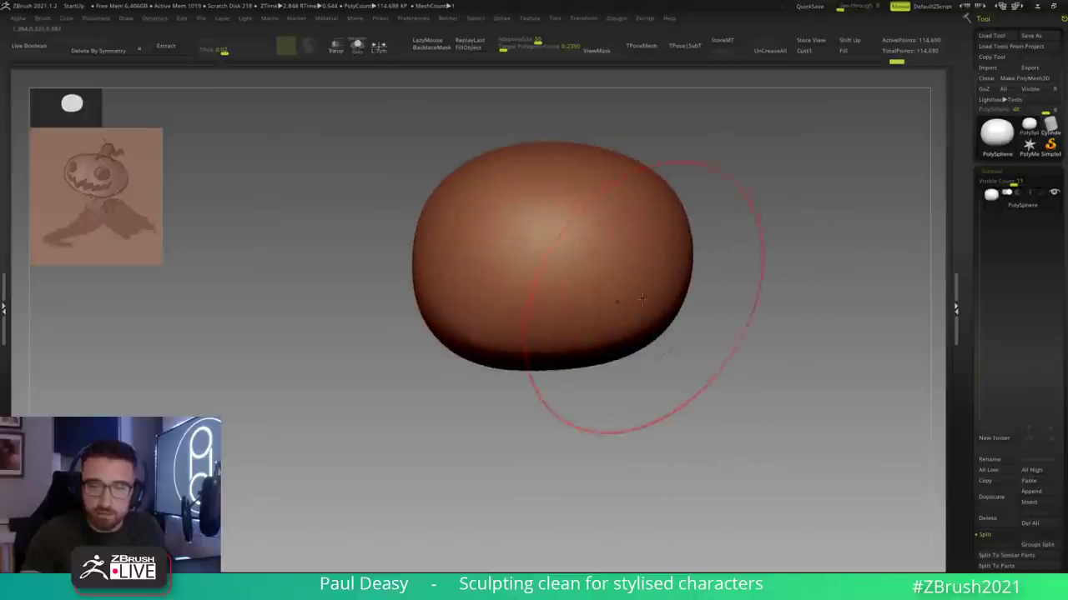
key("space")
left_click_drag(633, 343, 641, 354)
left_click_drag(656, 181, 661, 175)
left_click_drag(708, 203, 715, 208)
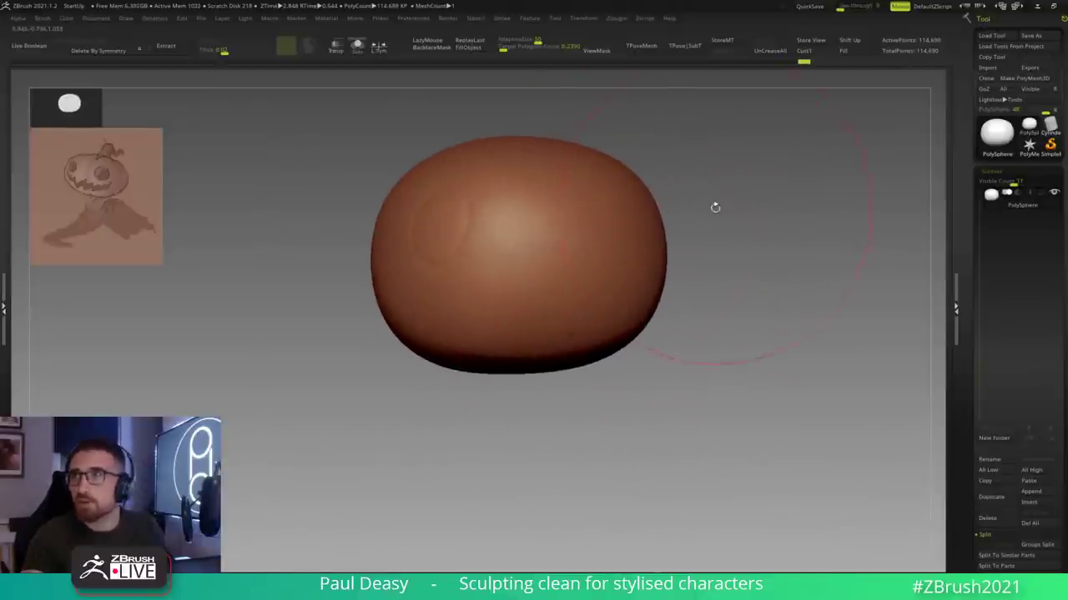
Step: Adjust the draw size and reshape the sides of the head from the front view
key("space")
key("space")
left_click(697, 204)
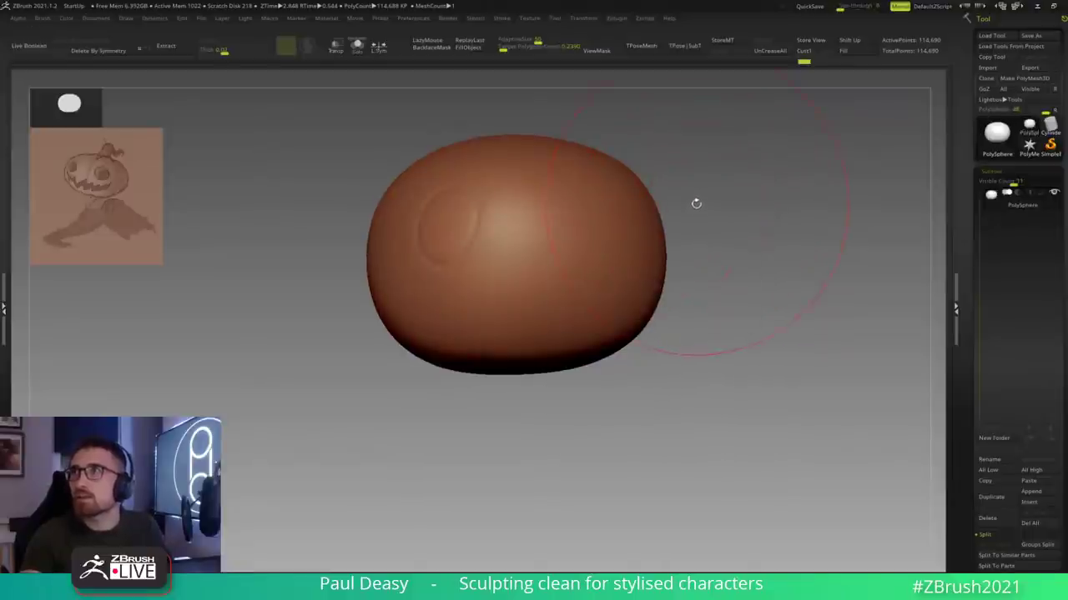
key("space")
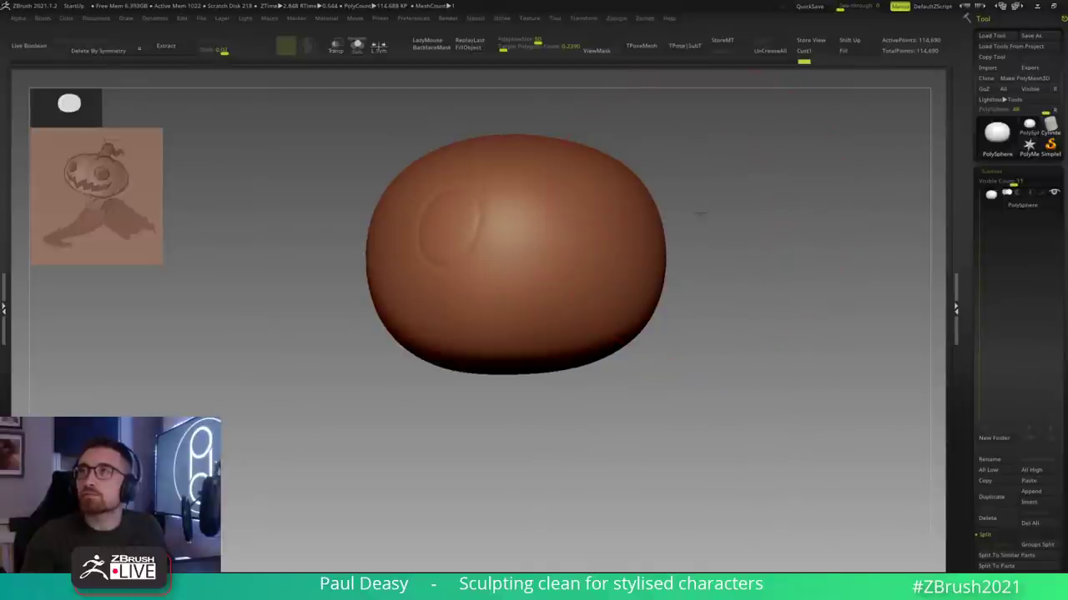
mouse_move(699, 214)
left_mouse_down()
mouse_move(710, 200)
mouse_move(636, 215)
mouse_move(610, 187)
left_mouse_up()
mouse_move(677, 194)
left_mouse_down()
mouse_move(742, 208)
mouse_move(663, 263)
left_mouse_up()
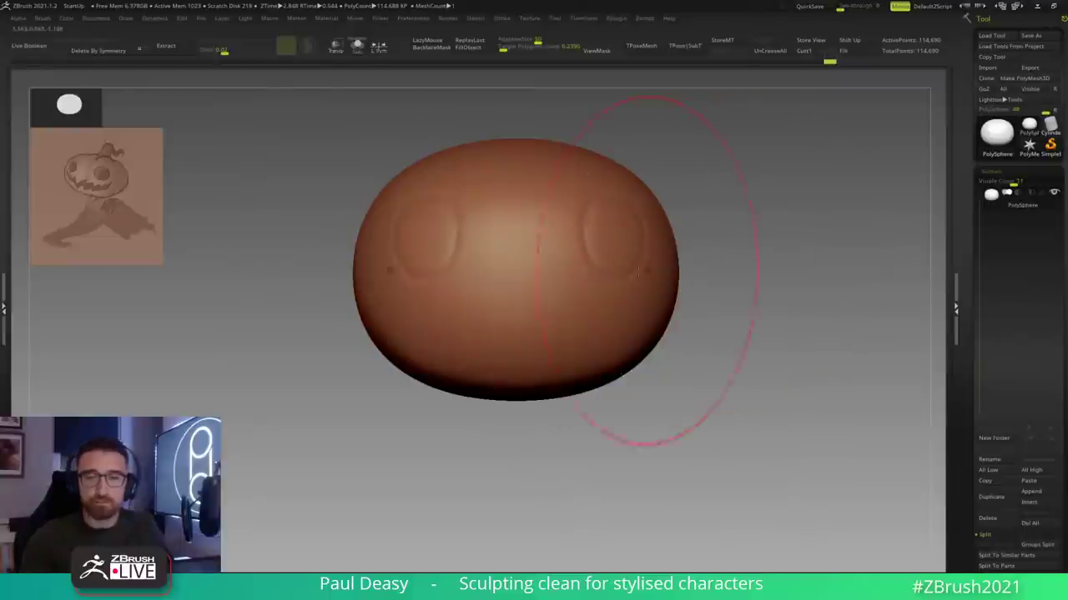
Step: Square off the lower front corner and straighten the face contour from the side view with the Move brush
left_click_drag(755, 251, 598, 253)
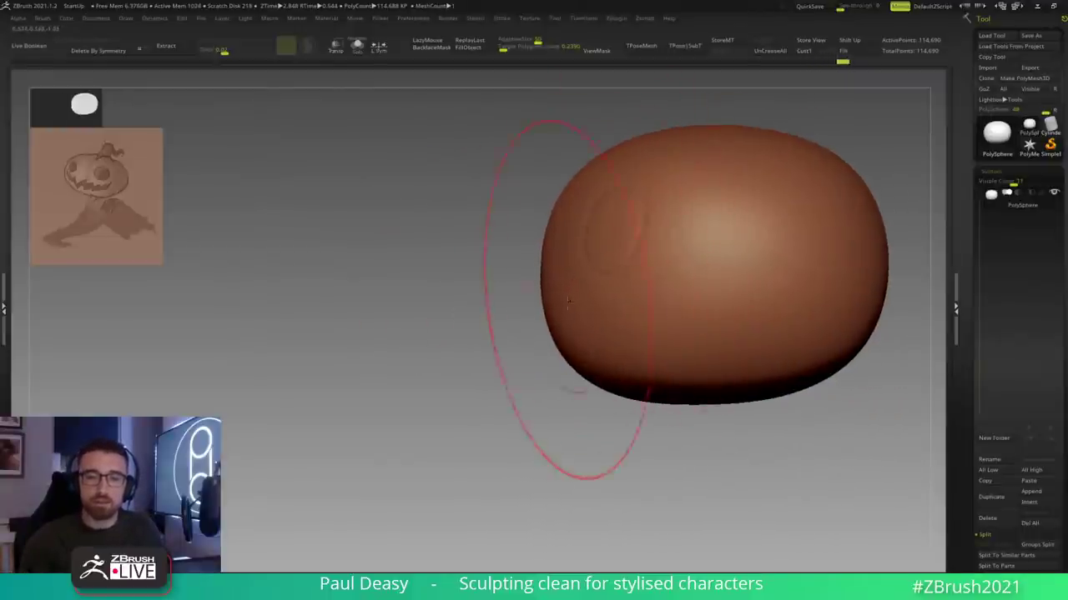
left_click_drag(475, 381, 360, 364, "alt")
right_click_drag(498, 327, 490, 329)
key("space")
left_click_drag(490, 328, 478, 342)
key("space")
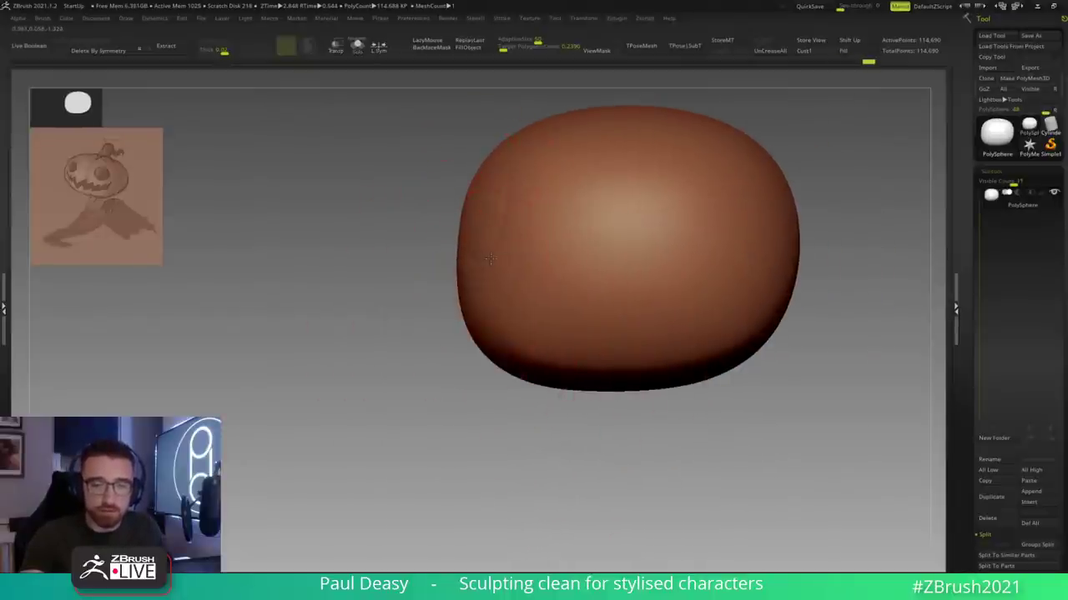
left_click_drag(492, 246, 522, 236)
Step: Return to the DamStandard brush, adjust the draw size and define both eye outlines more deeply
key("b")
key("d")
key("s")
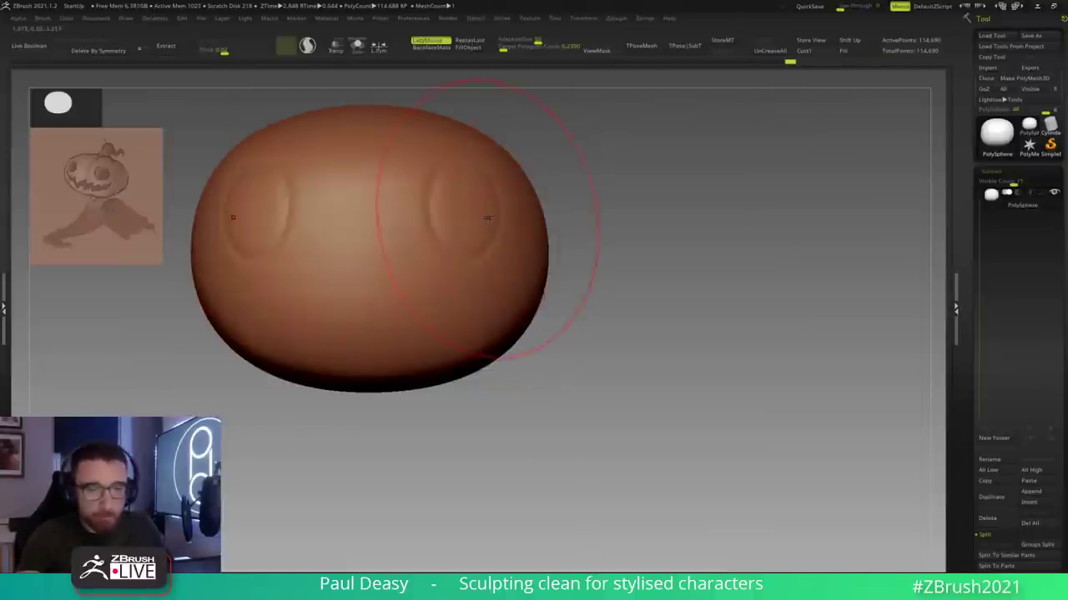
left_click_drag(607, 210, 639, 245, "alt")
key("space")
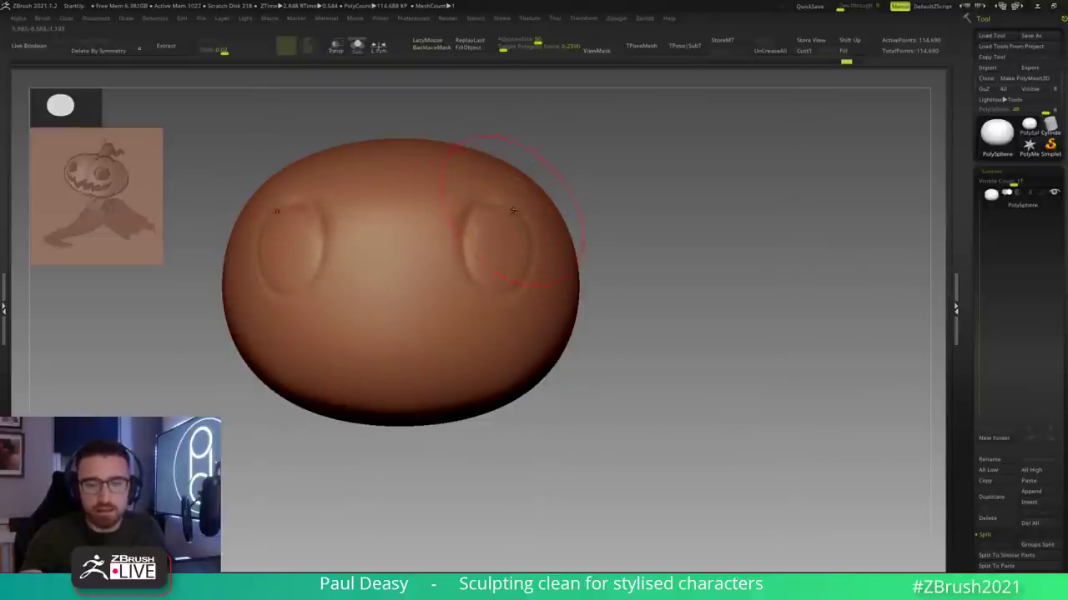
key("space")
left_click(505, 208)
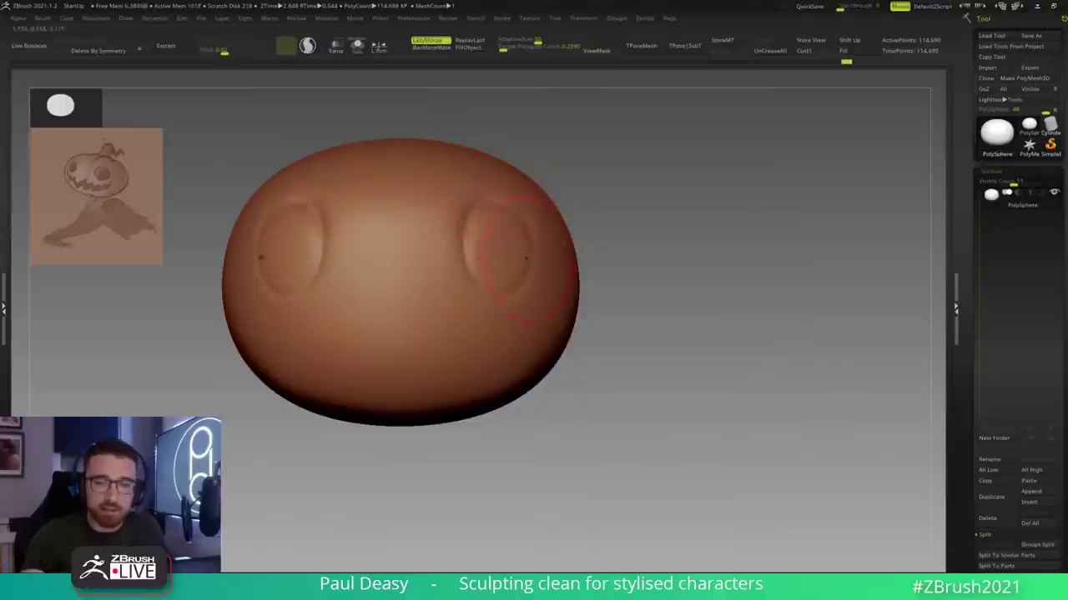
left_click_drag(596, 279, 609, 251, "alt")
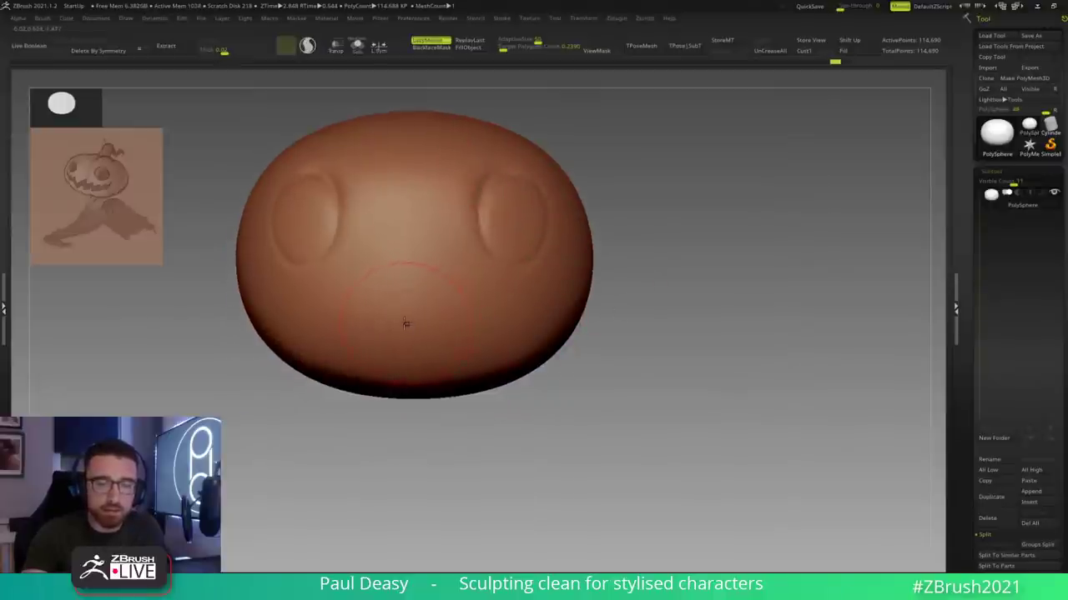
Step: Carve a wide mirrored mouth line below the eyes, curving up towards the cheeks
left_click_drag(648, 281, 524, 332)
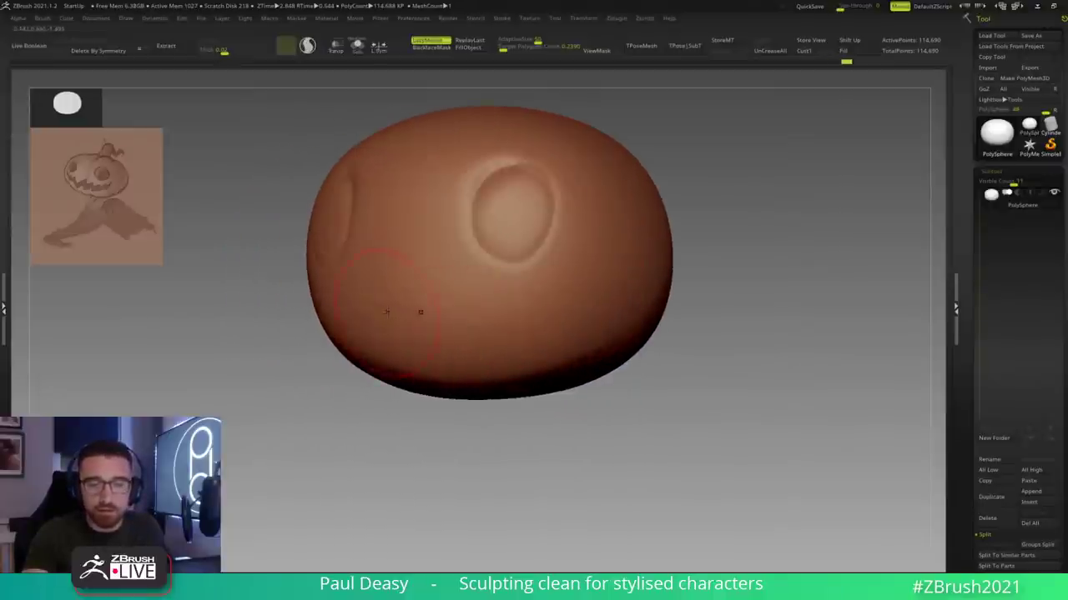
key("space")
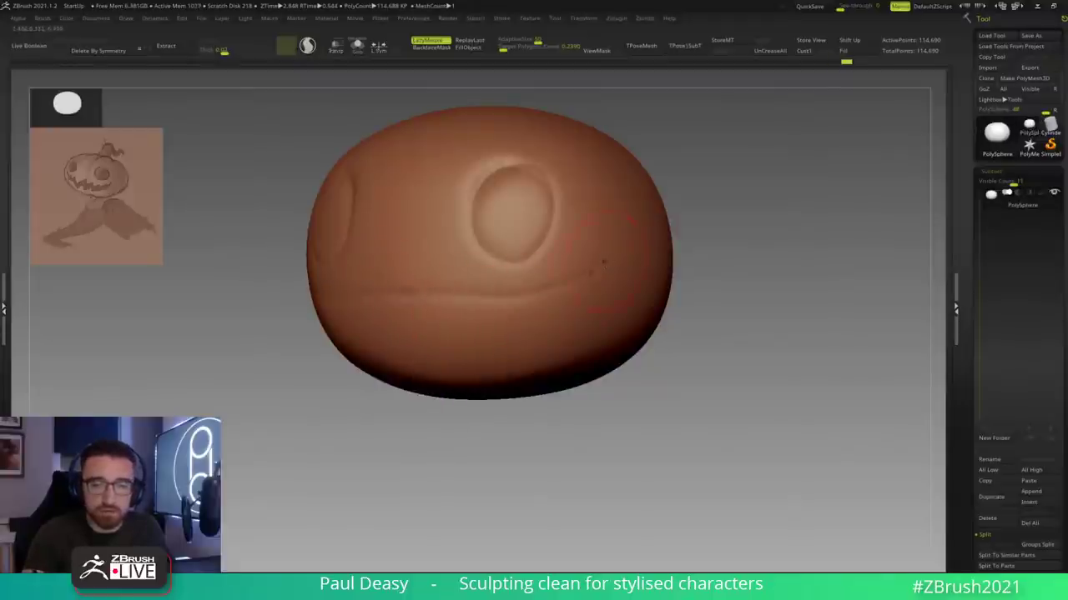
left_click_drag(444, 327, 595, 272)
mouse_move(731, 259)
left_mouse_down()
mouse_move(709, 266)
mouse_move(734, 291)
mouse_move(706, 290)
mouse_move(715, 283)
left_mouse_up()
key("space")
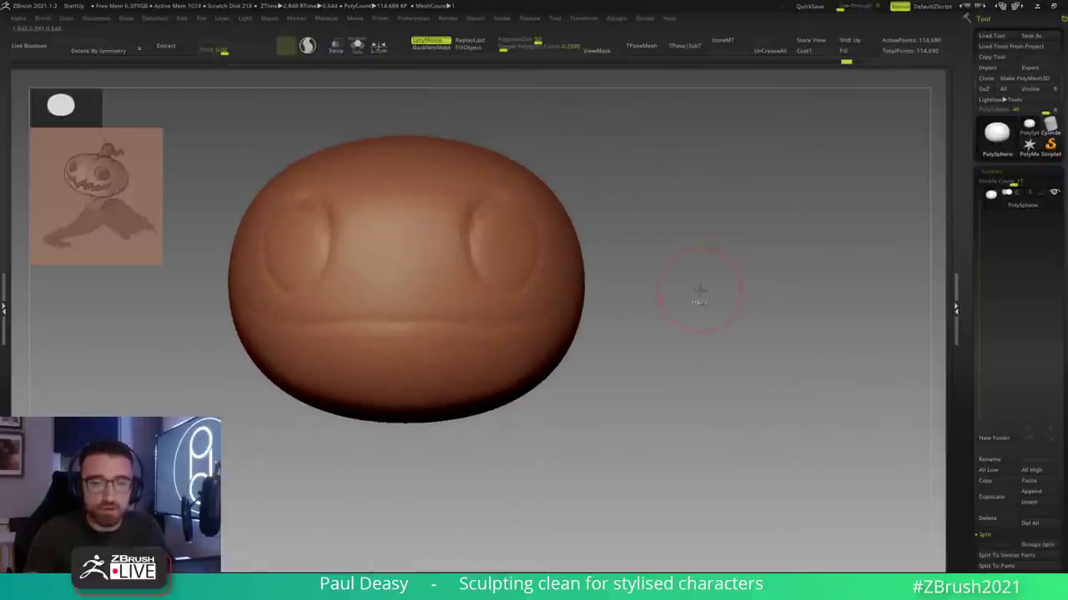
key("l")
mouse_move(606, 298)
left_mouse_down()
mouse_move(588, 317)
mouse_move(593, 308)
left_mouse_up()
Step: Refine the bottom contour of the head from the side view with the Move brush at varying draw sizes
mouse_move(779, 291)
left_mouse_down("alt")
mouse_move(743, 305)
mouse_move(739, 339)
left_mouse_up("alt")
mouse_move(706, 274)
left_mouse_down()
mouse_move(708, 286)
mouse_move(632, 289)
mouse_move(606, 275)
left_mouse_up()
key("space")
key("space")
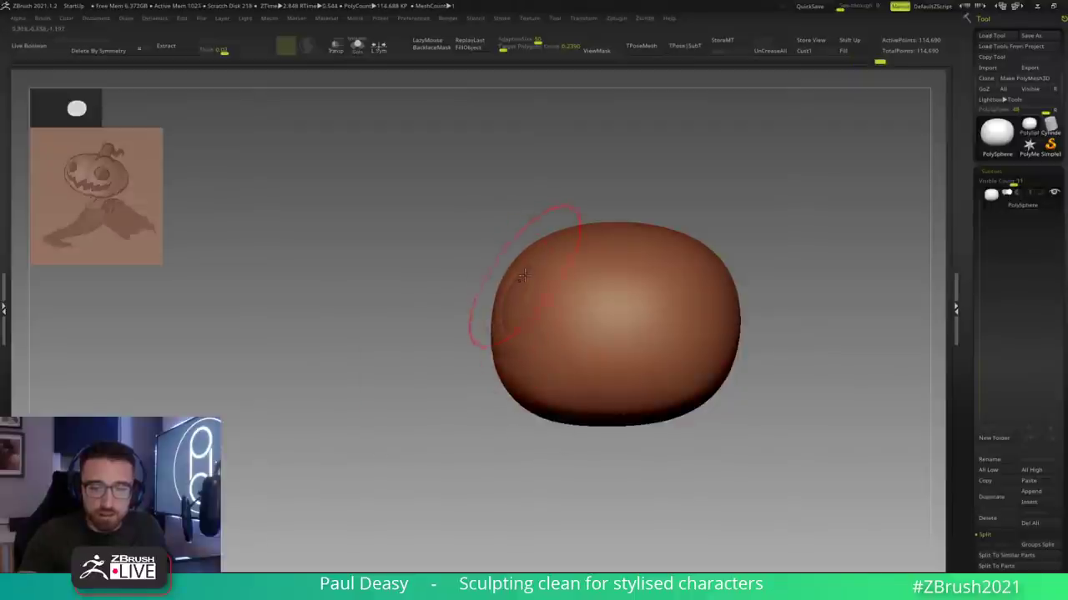
left_click_drag(762, 241, 739, 237, "alt")
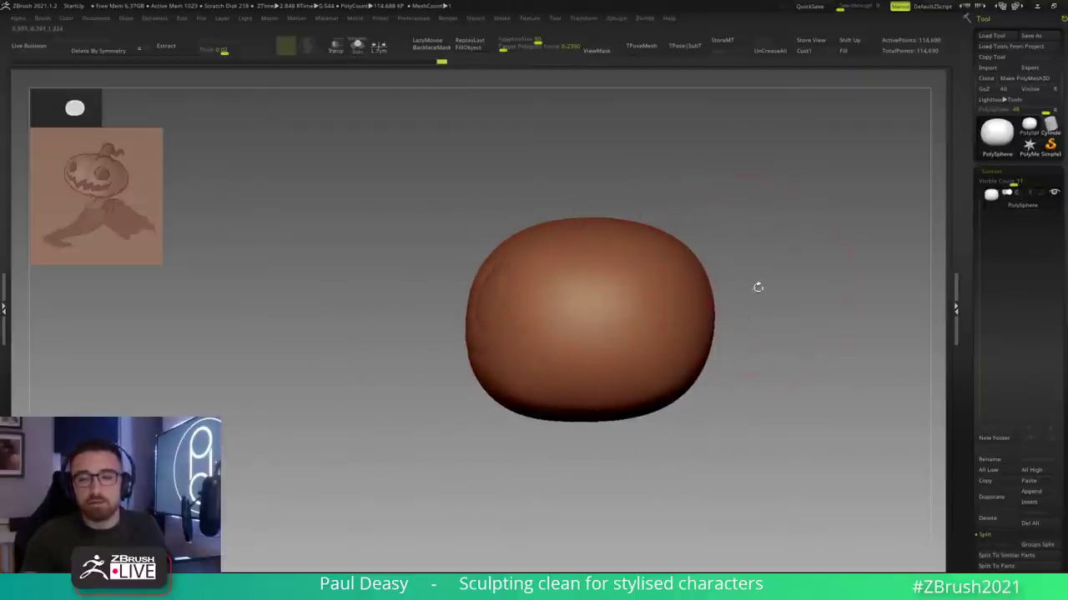
left_click_drag(719, 306, 621, 303, "alt")
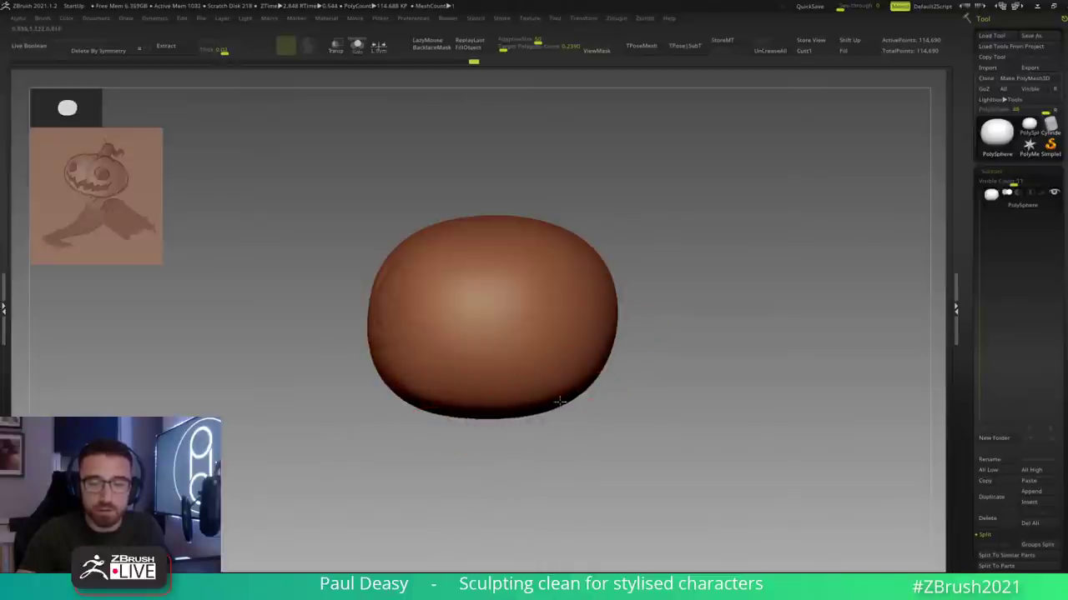
key("space")
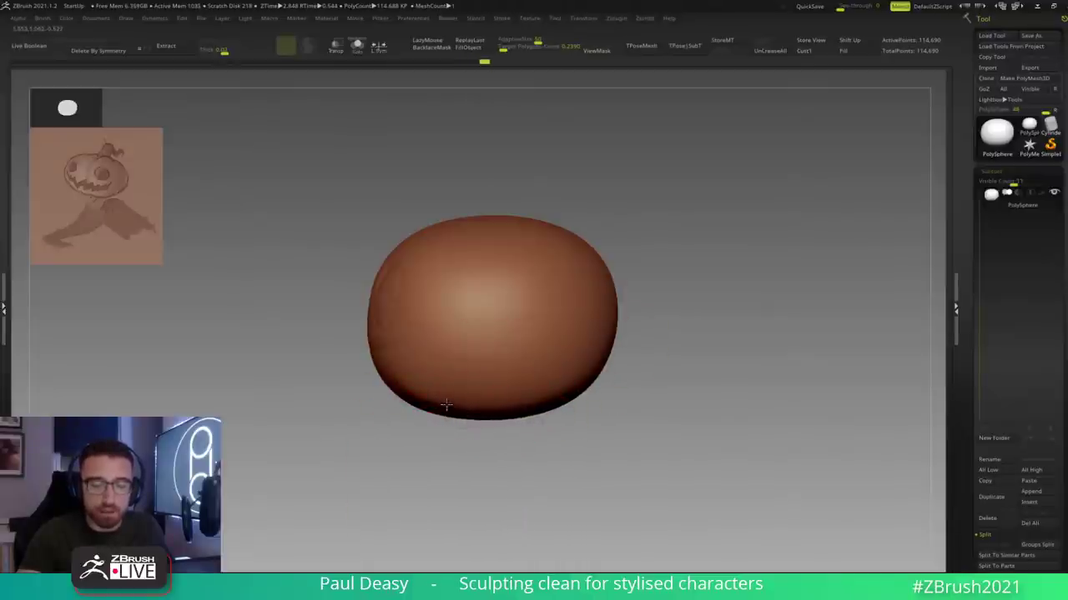
key("space")
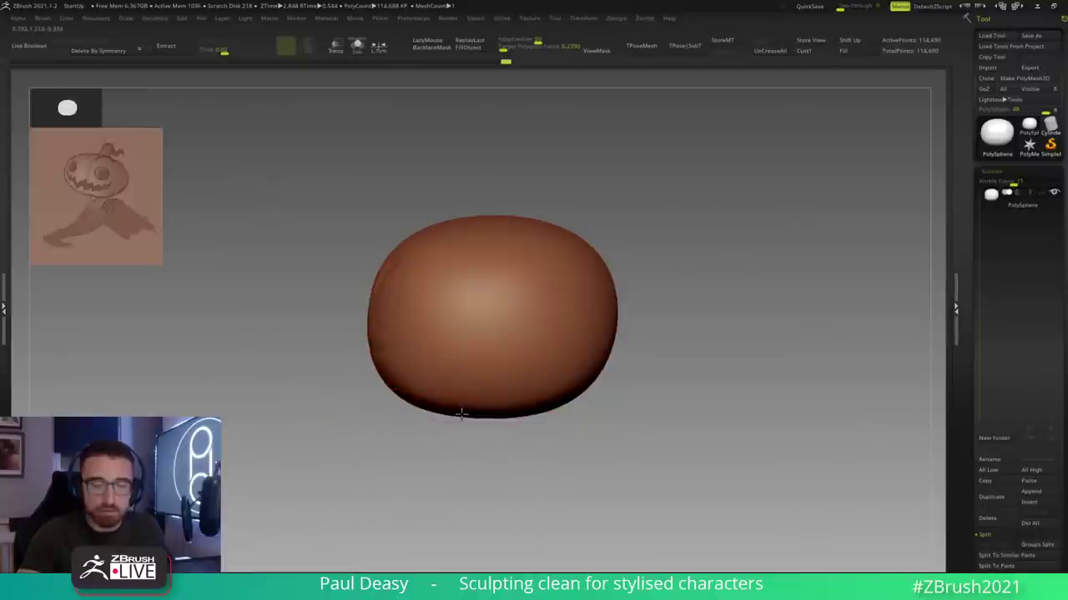
mouse_move(636, 358)
left_mouse_down()
mouse_move(679, 355)
mouse_move(662, 355)
left_mouse_up()
key("space")
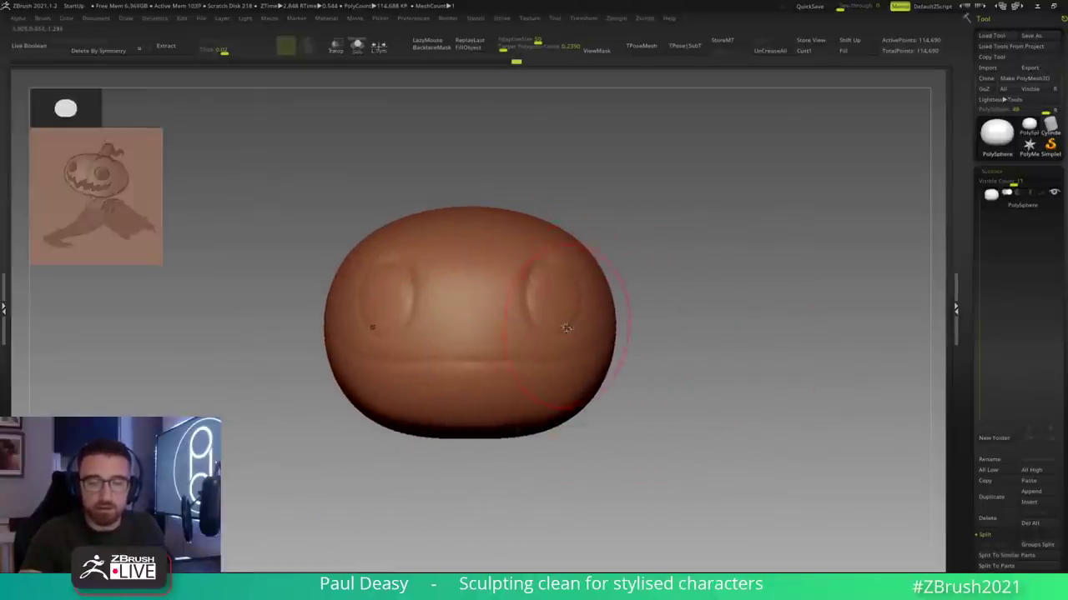
Step: Adjust the Move brush's draw size and reshape both mirrored eye areas from the front view
key("space")
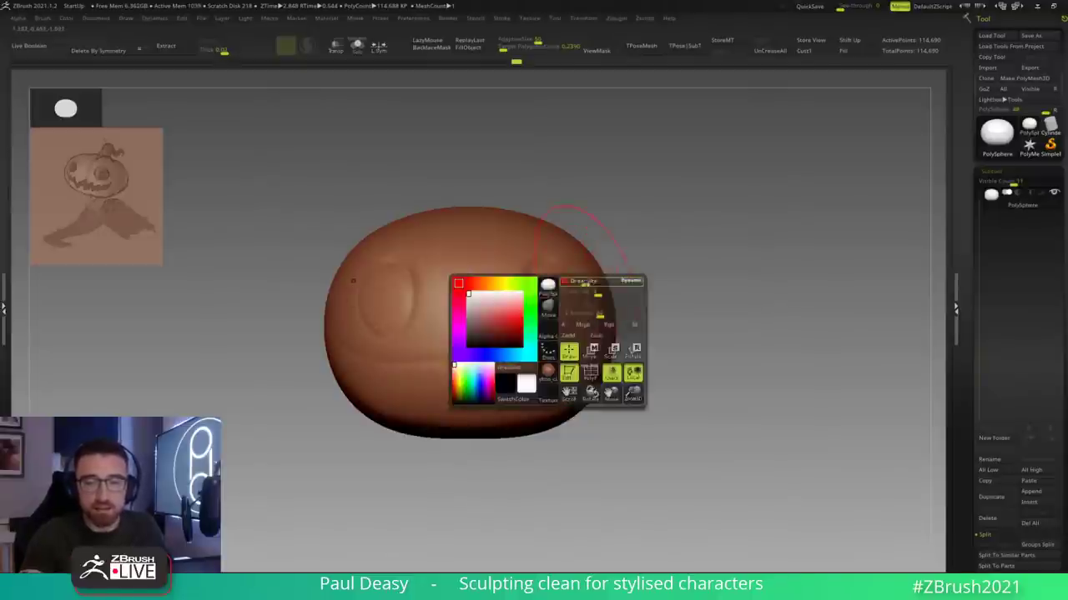
key("bracketright")
key("[")
key("space")
key("space")
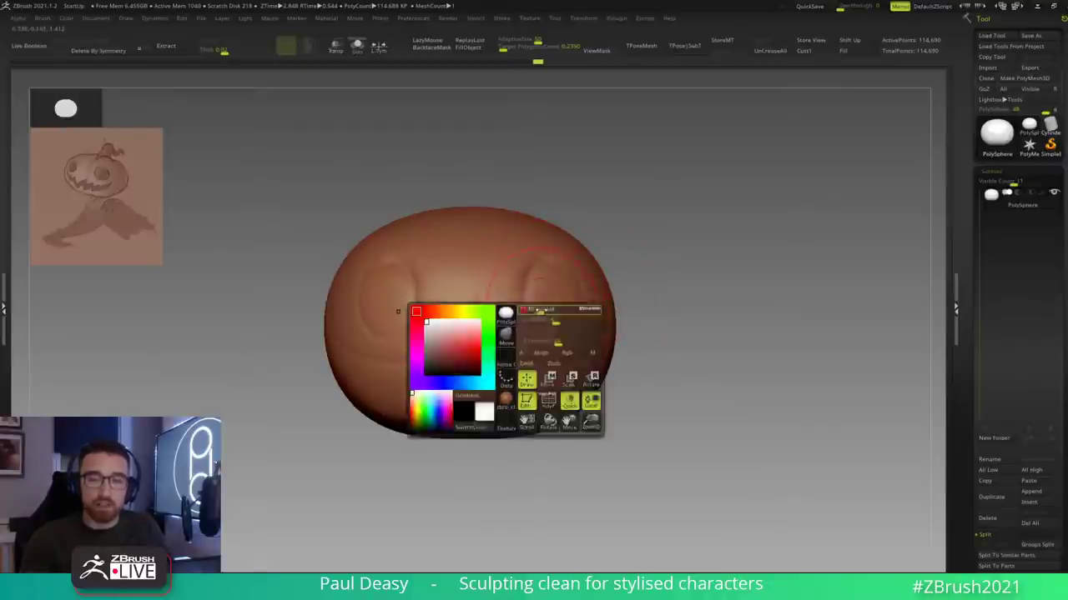
key("space")
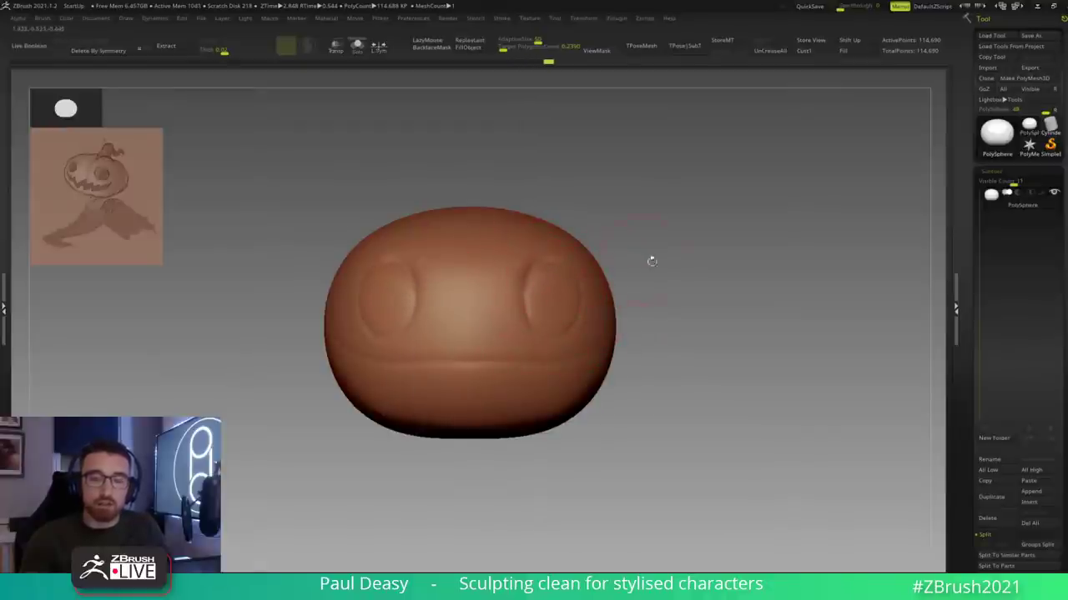
left_click_drag(648, 259, 566, 272)
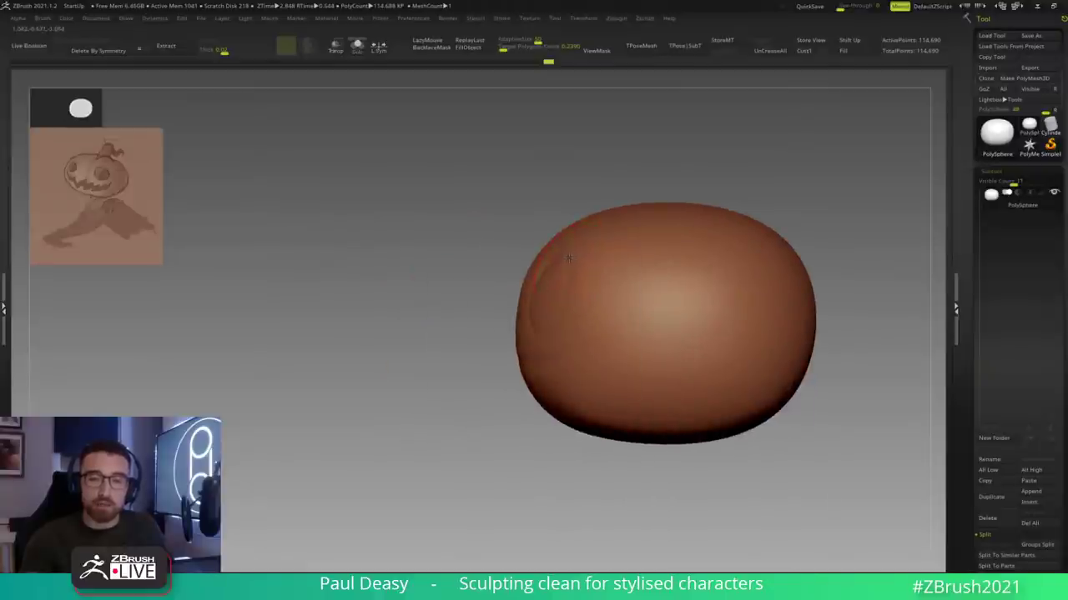
Step: Refine the position and outer edges of both eyes with a smaller Move brush, working from the side and front
key("space")
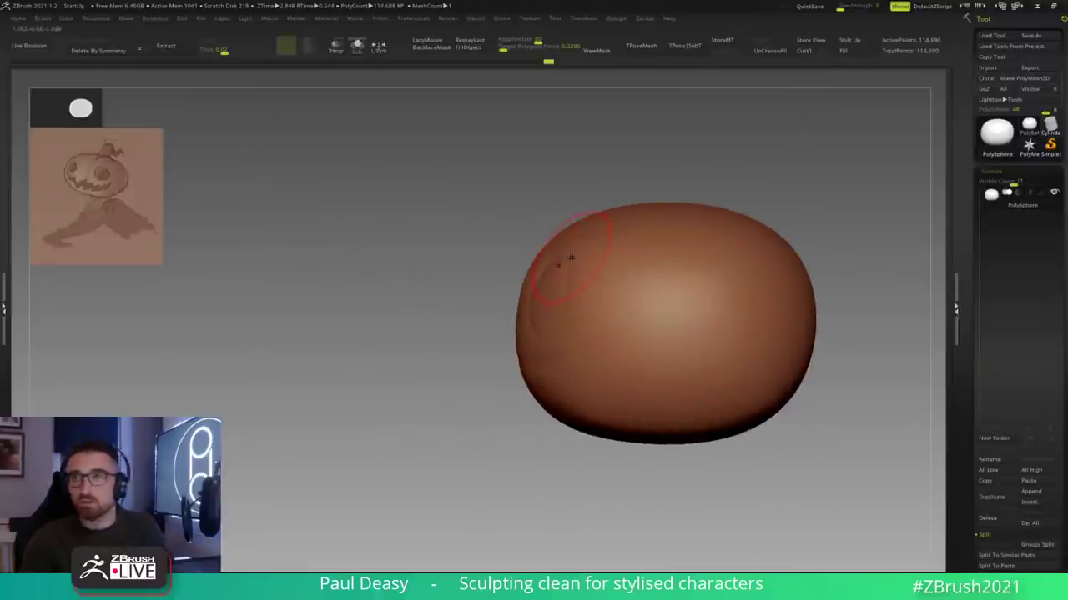
key("space")
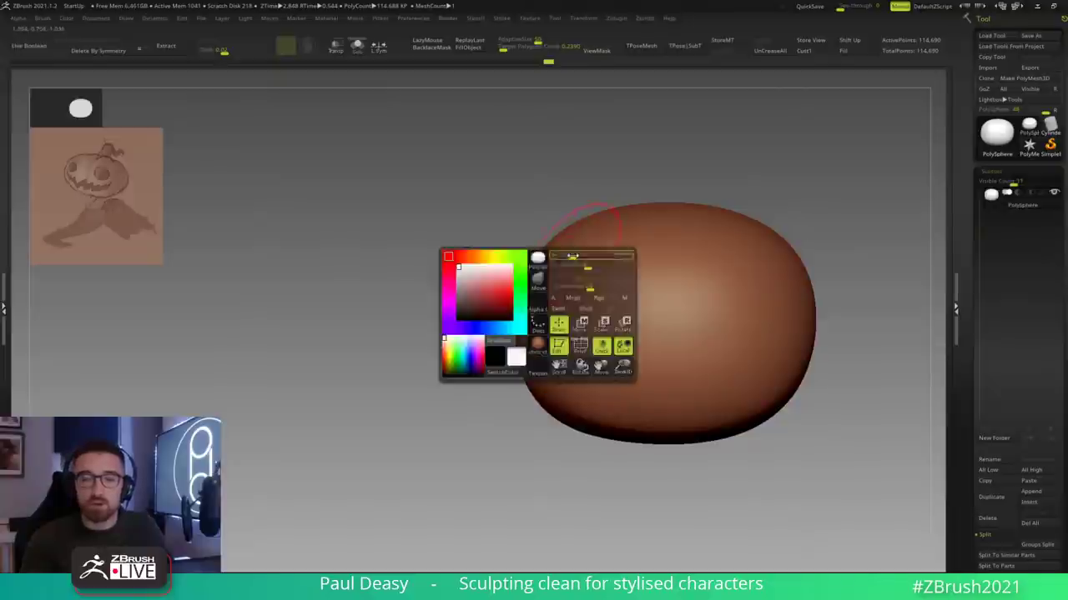
right_click_drag(572, 267, 597, 280)
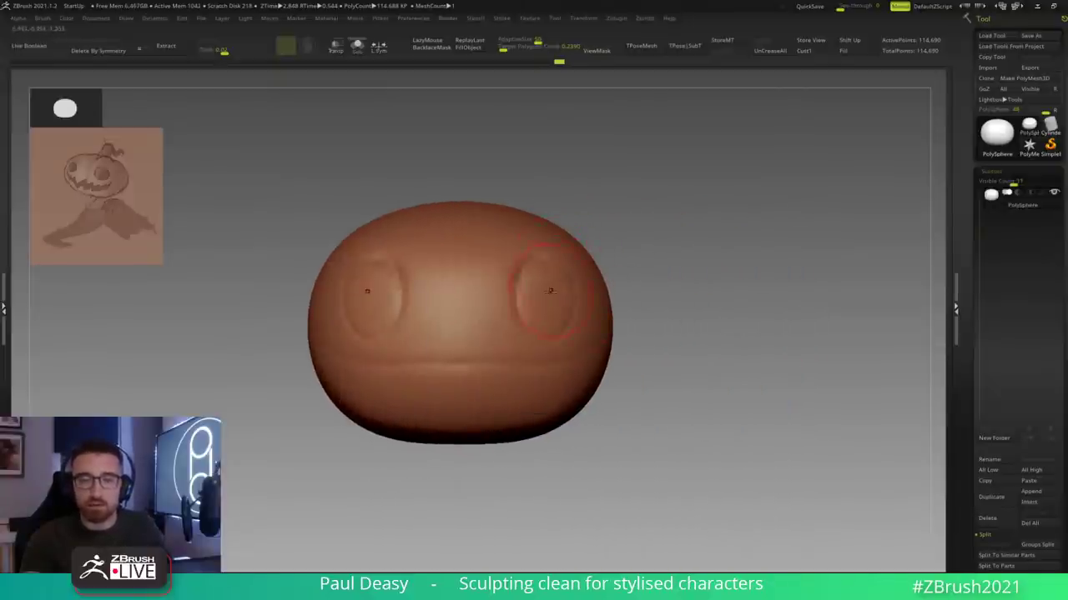
key("space")
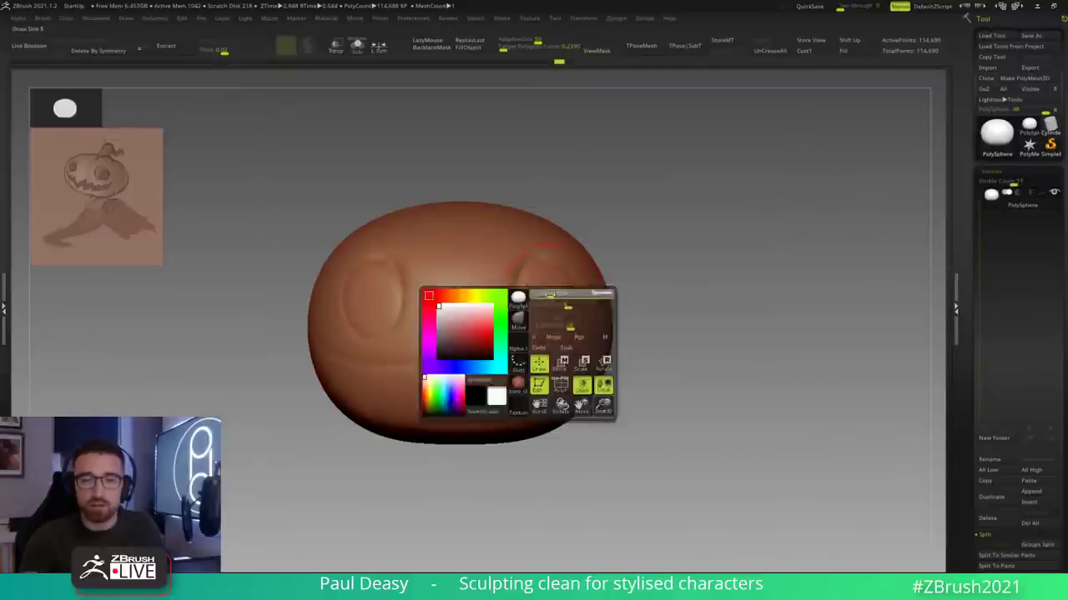
right_click_drag(665, 285, 572, 274)
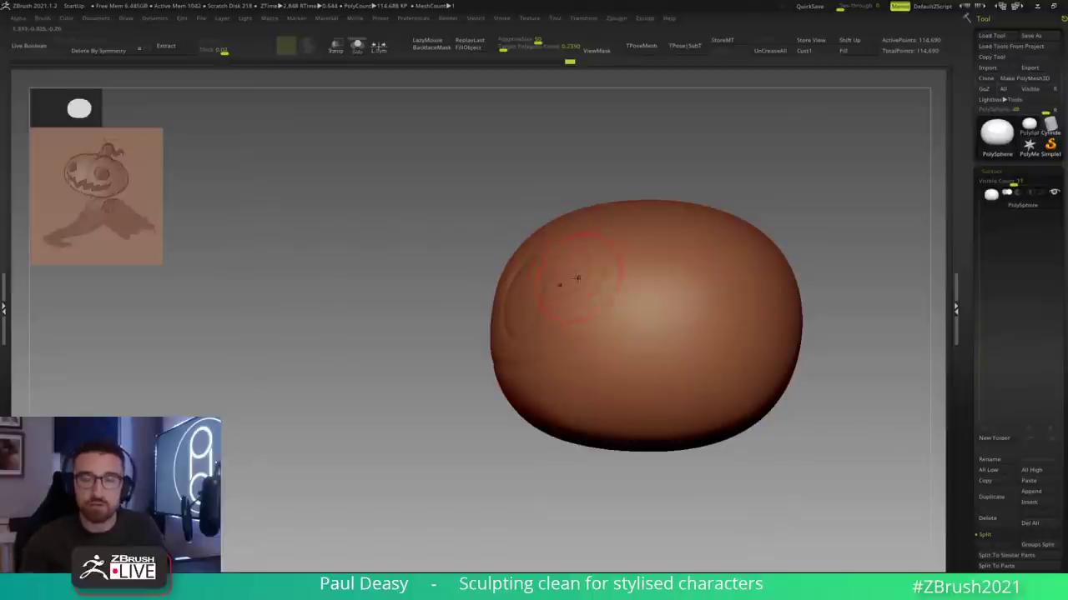
Step: Smooth out the face contour around the eye from the side view with the Move brush at varying draw sizes
key("space")
key("space")
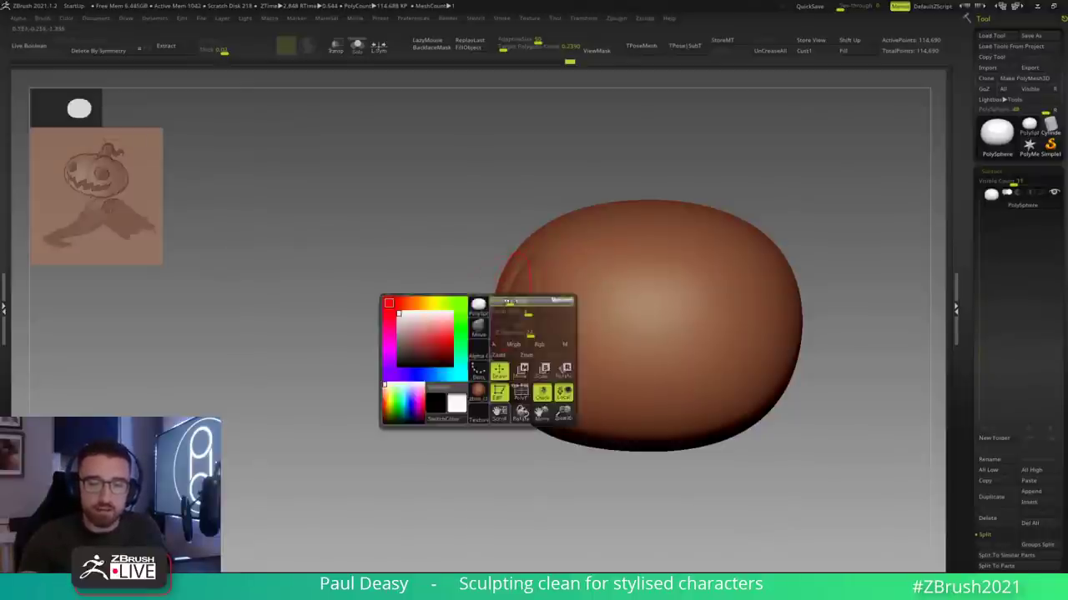
key("space")
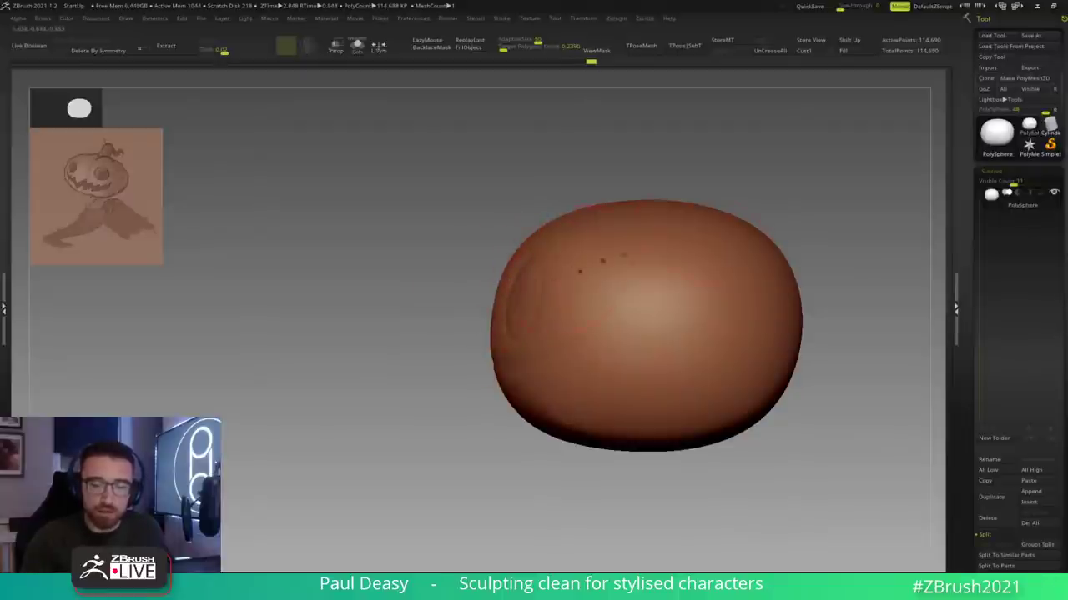
right_click_drag(833, 221, 769, 231)
right_click_drag(479, 325, 548, 314)
right_click_drag(646, 315, 683, 300, "alt")
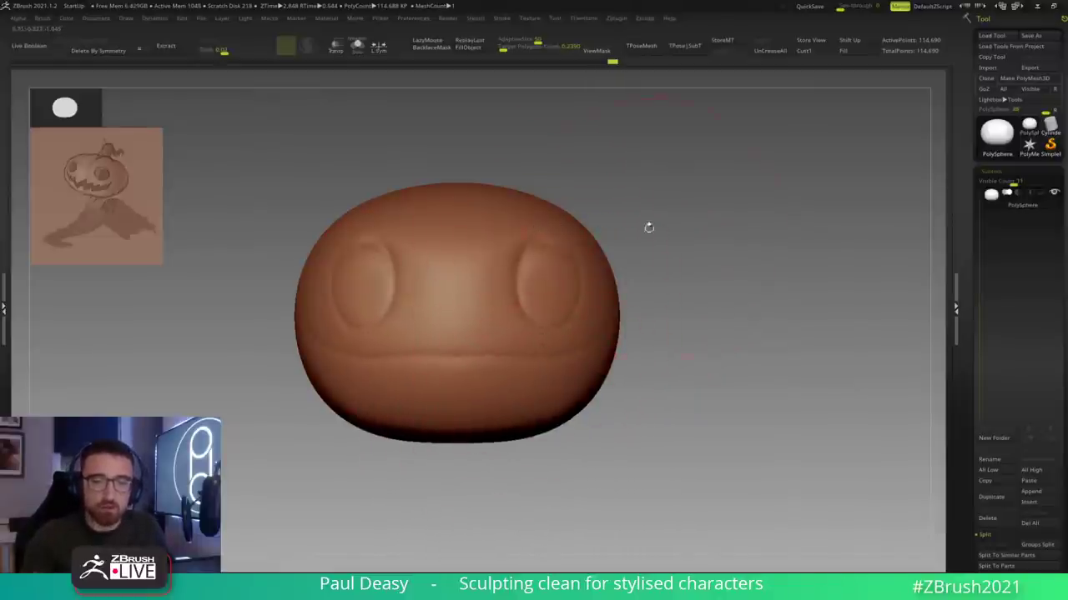
Step: Taper the upper front and upper back of the head from the side view with a larger Move brush
right_click_drag(649, 228, 580, 233)
right_click_drag(619, 298, 547, 302, "alt")
right_click(548, 302)
key("bracketright")
right_click_drag(755, 268, 692, 245, "alt")
mouse_move(722, 311)
right_mouse_down("ctrl")
mouse_move(713, 262)
mouse_move(660, 286)
mouse_move(635, 270)
right_mouse_up("ctrl")
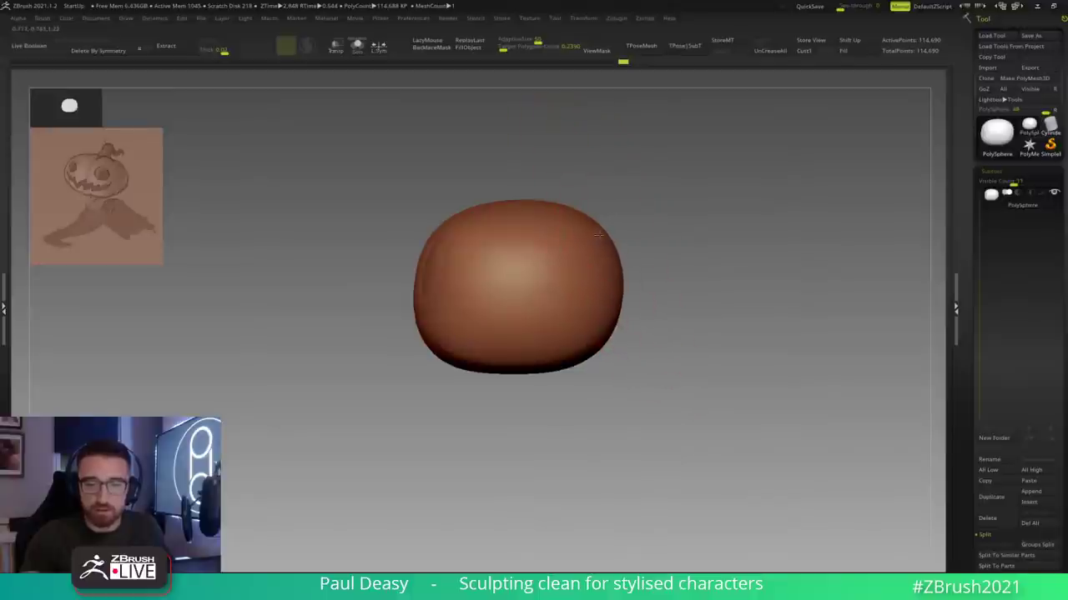
left_click_drag(435, 242, 476, 218)
key("space")
key("space")
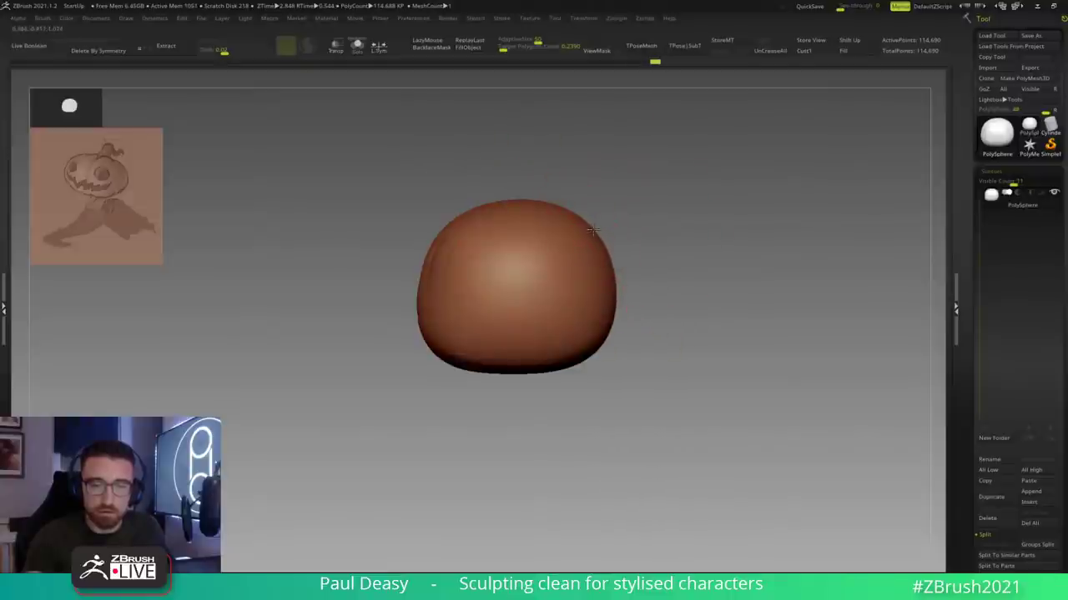
key("space")
left_click_drag(593, 230, 601, 232)
Step: Adjust the rounded sides of the head and the outer eye areas from the front with the Move brush
left_click_drag(638, 237, 742, 242)
key("space")
key("space")
left_click_drag(675, 277, 599, 289, "alt")
key("space")
key("space")
key("space")
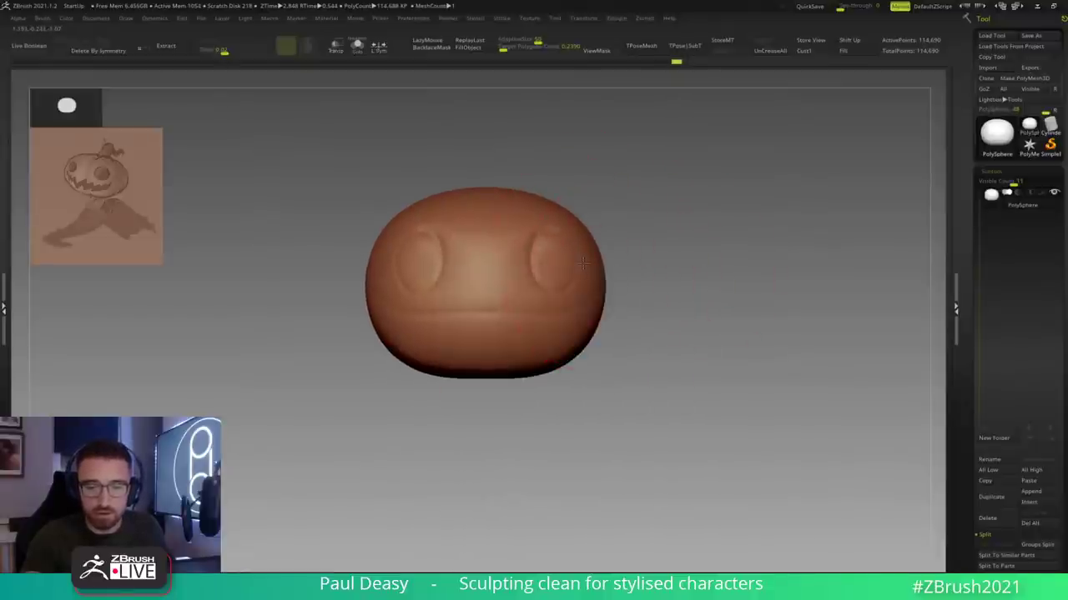
key("space")
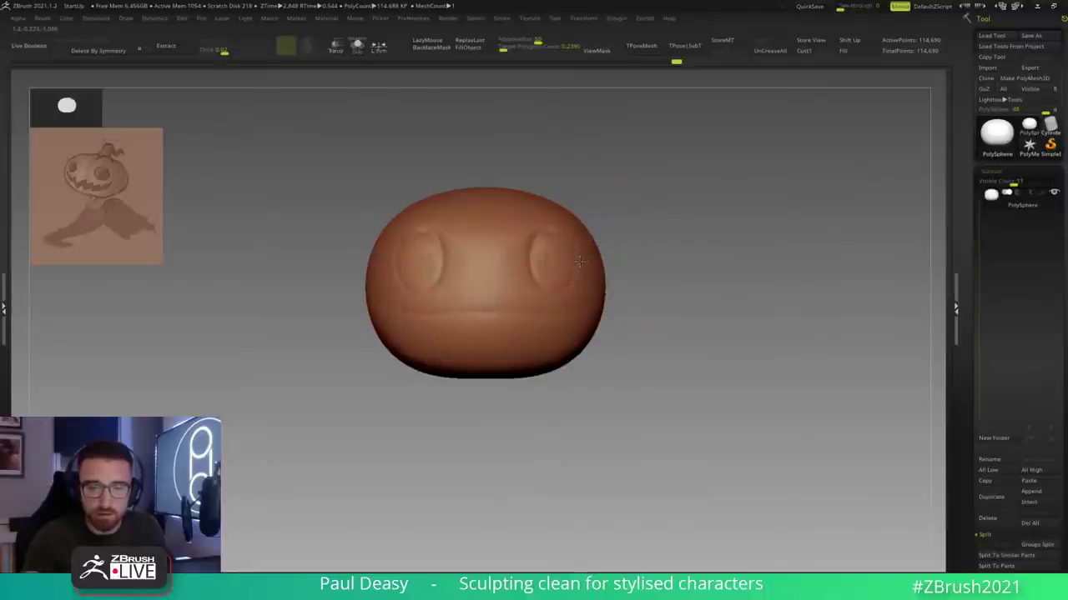
key("space")
Step: Shape the brow area above the eye from a three-quarter view with the Move brush at varying draw sizes
right_click_drag(581, 257, 542, 273)
key("space")
right_click_drag(584, 269, 542, 263)
key("space")
right_click_drag(524, 302, 539, 224)
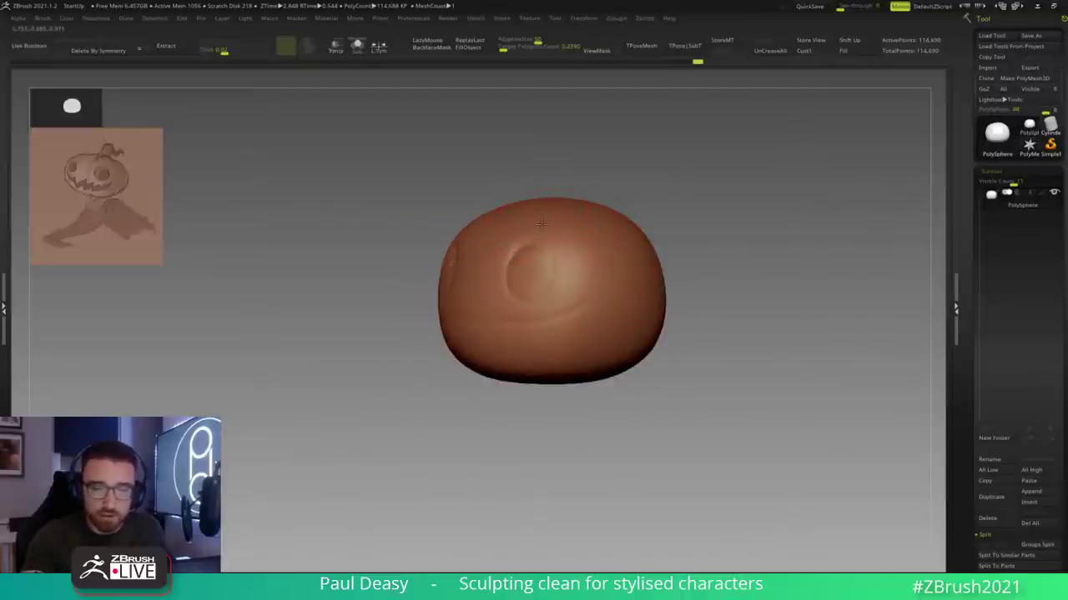
key("space")
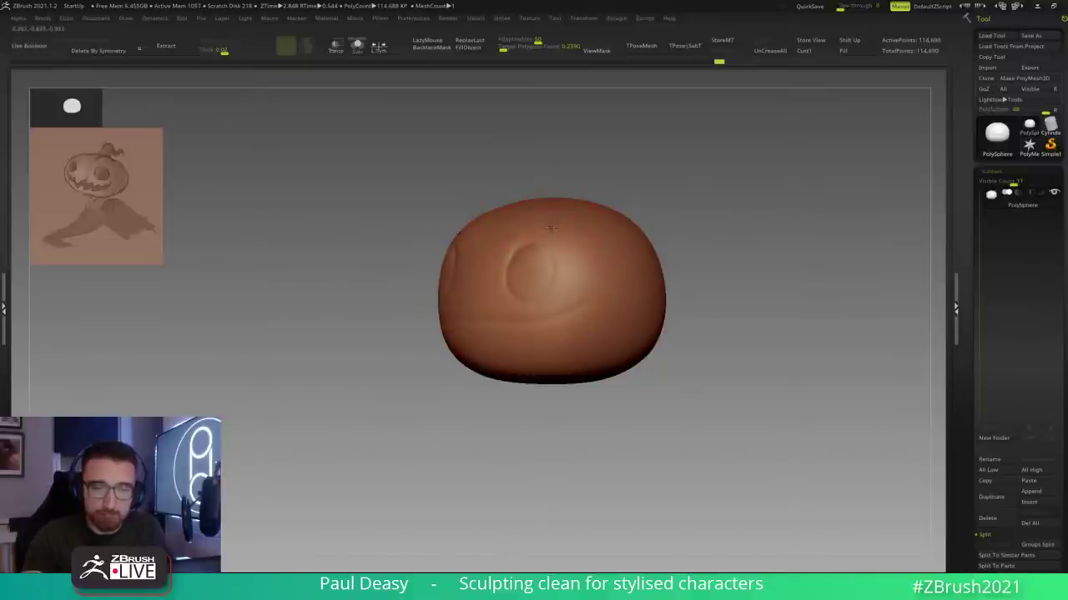
right_click_drag(559, 231, 535, 294)
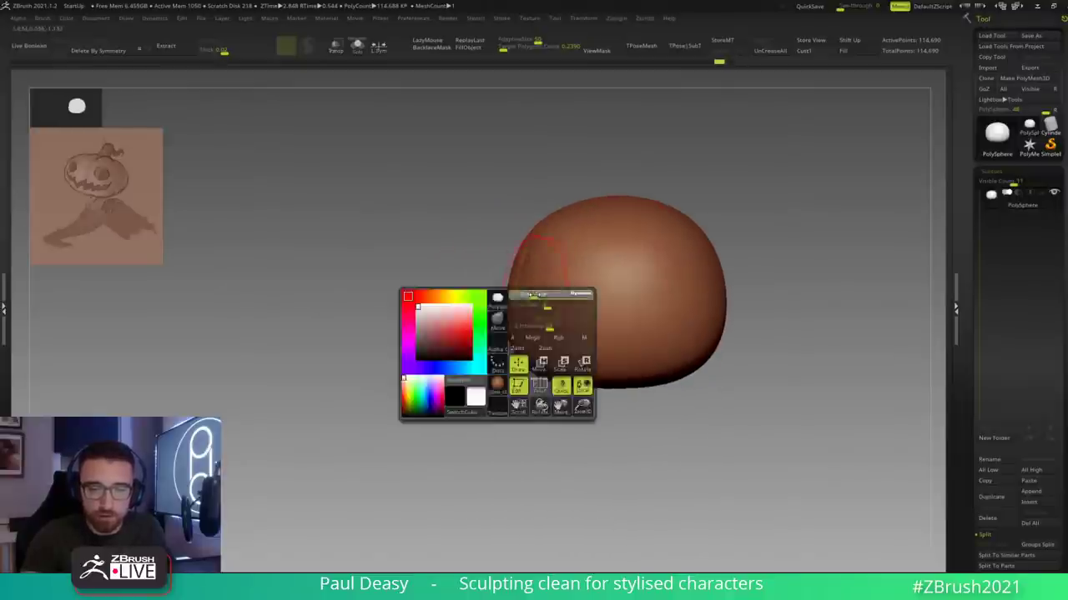
Step: Adjust the front of the face beside the eye from the side view and compare the front view with the sketch
key("space")
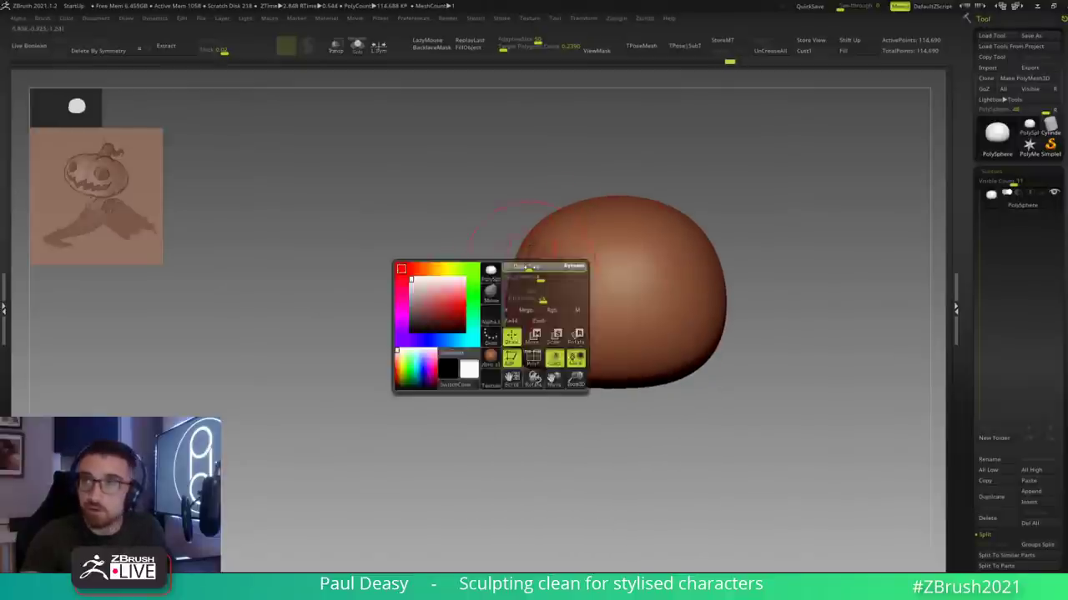
key("space")
right_click_drag(538, 270, 646, 259)
key("space")
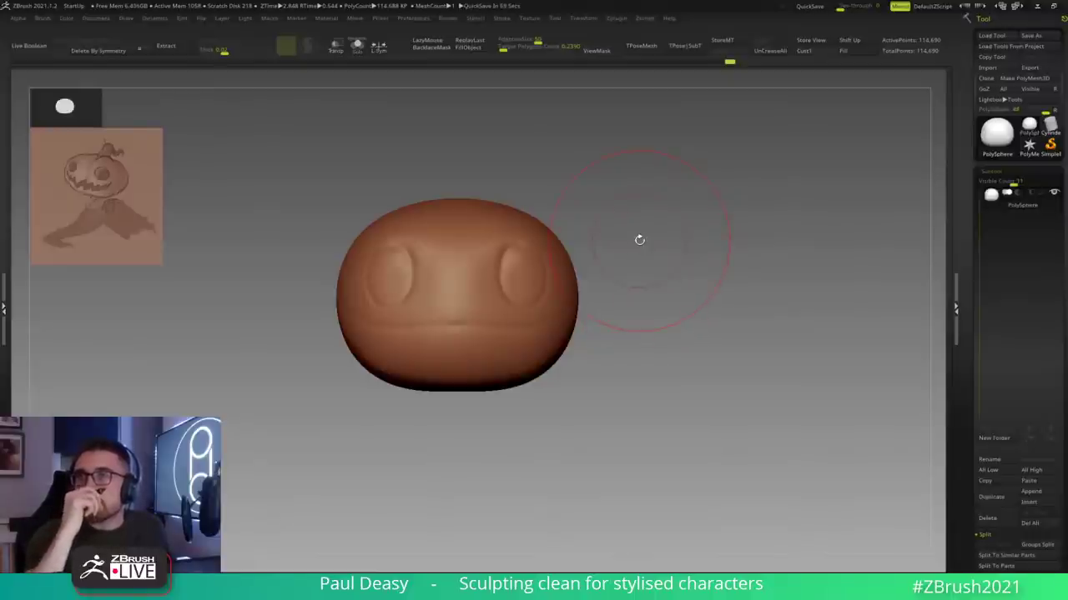
right_click_drag(619, 274, 618, 273, "alt")
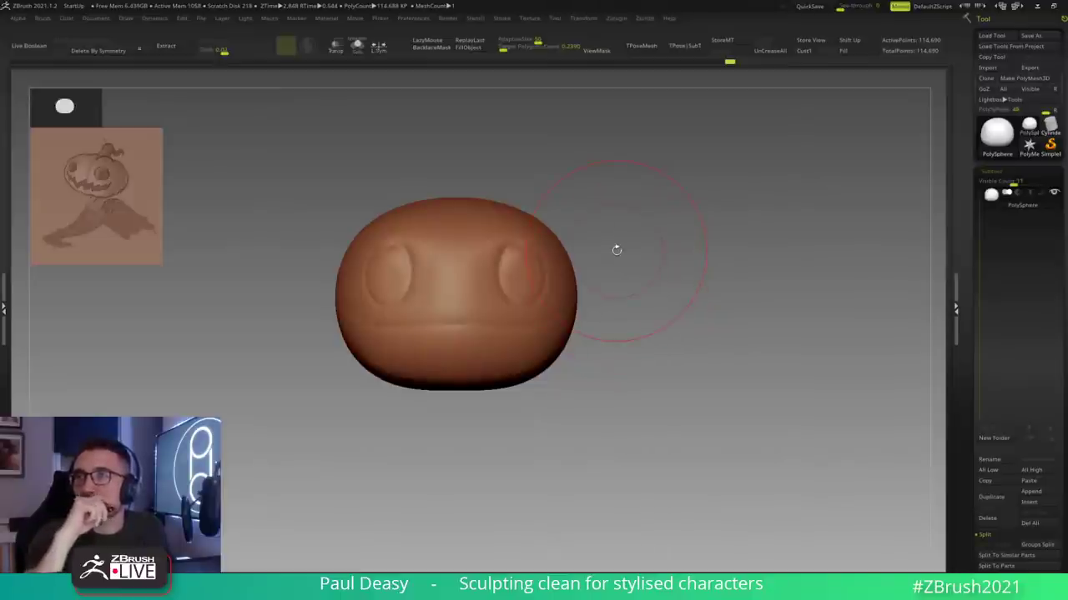
left_click_drag(646, 275, 637, 274, "alt")
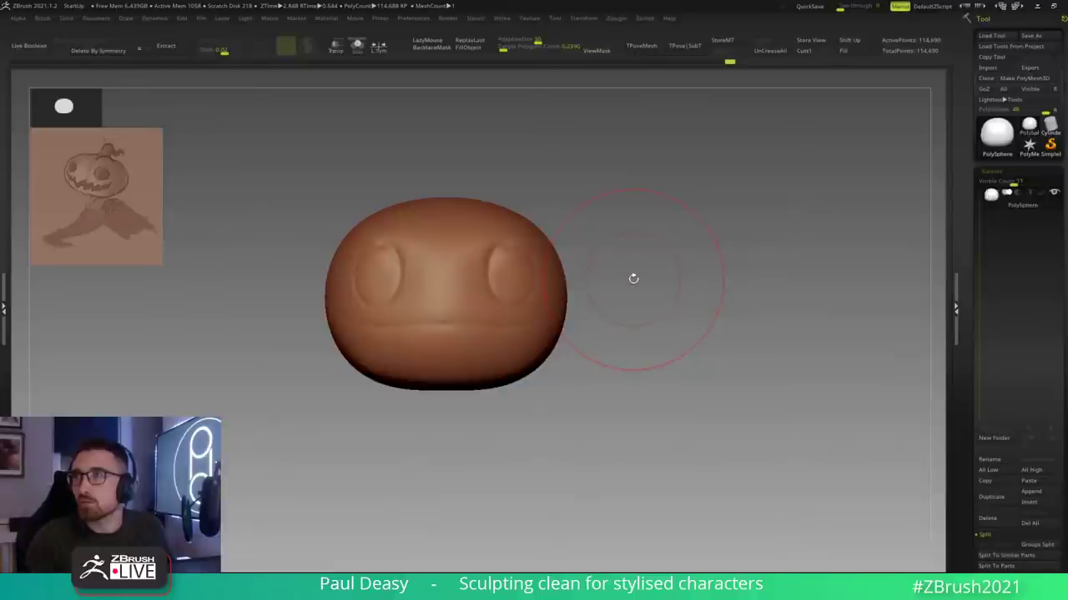
Step: Rework the lower front of the face from the side view and the head's upper sides from the front
mouse_move(632, 280)
left_mouse_down()
mouse_move(619, 284)
mouse_move(706, 218)
mouse_move(654, 221)
left_mouse_up()
key("space")
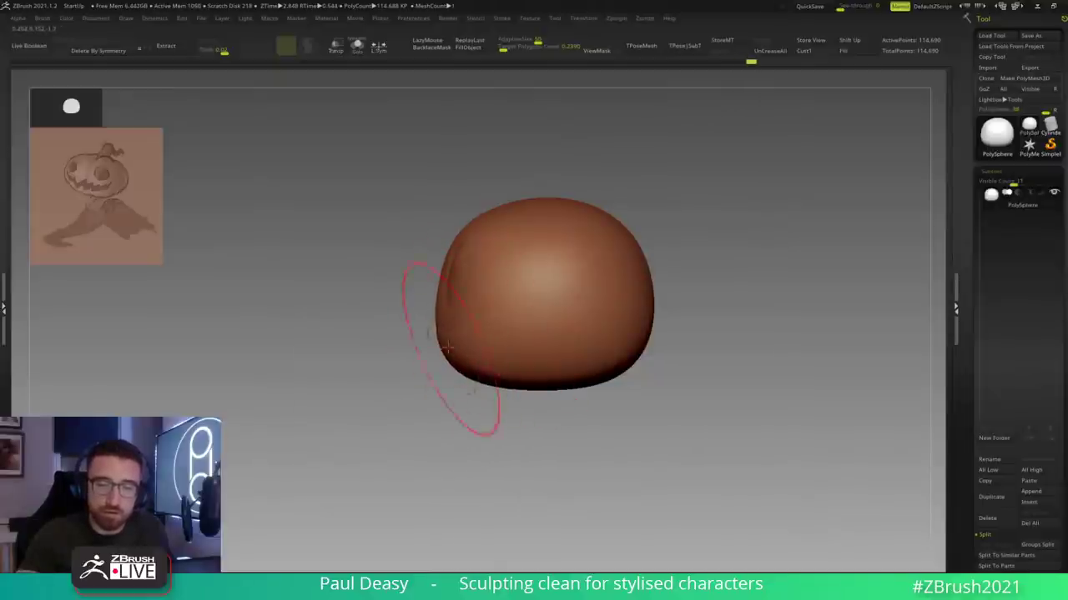
left_click_drag(443, 288, 438, 286)
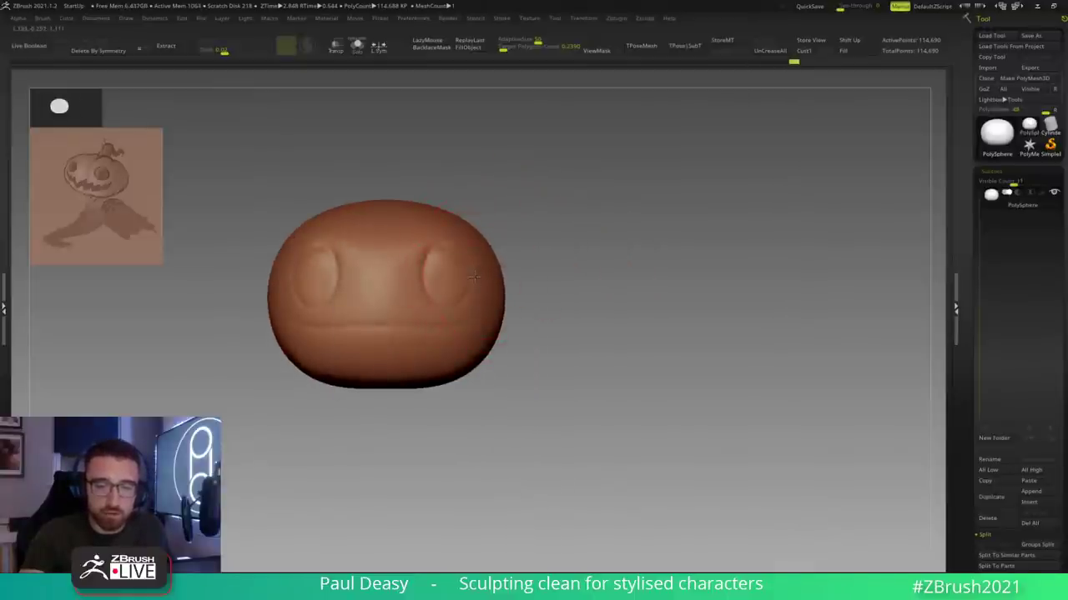
key("space")
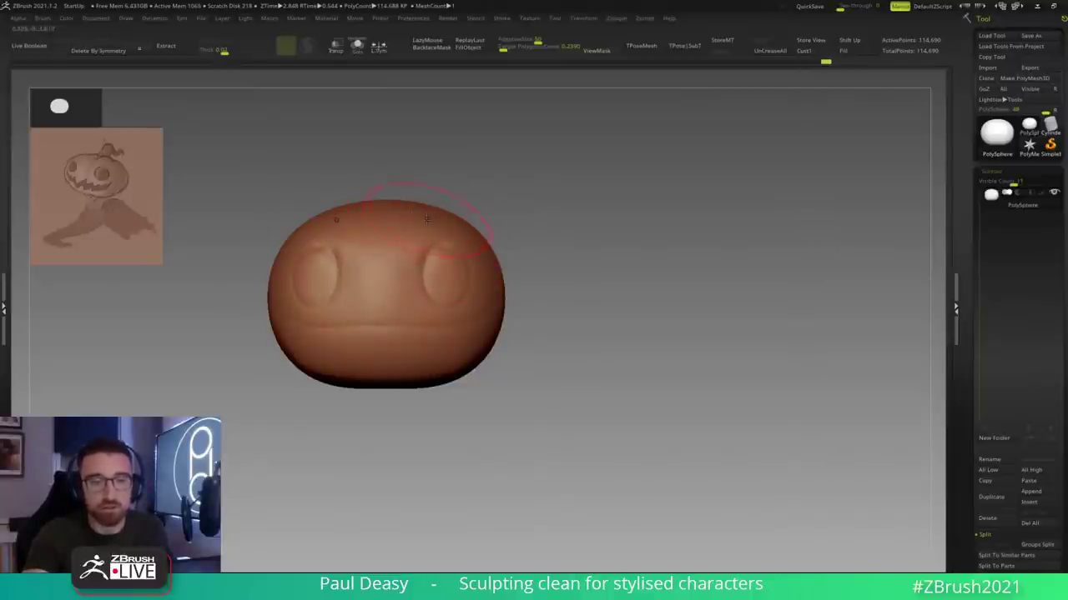
Step: Round out the crown and upper front contour of the head from the side view with the Move brush
left_click_drag(509, 203, 451, 237)
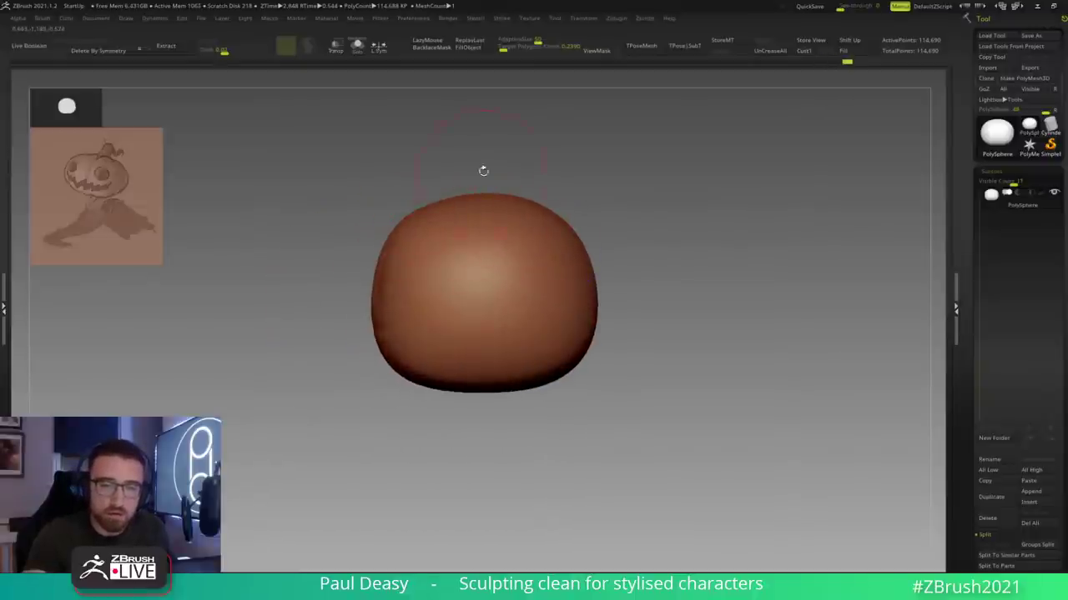
left_click_drag(482, 176, 438, 197)
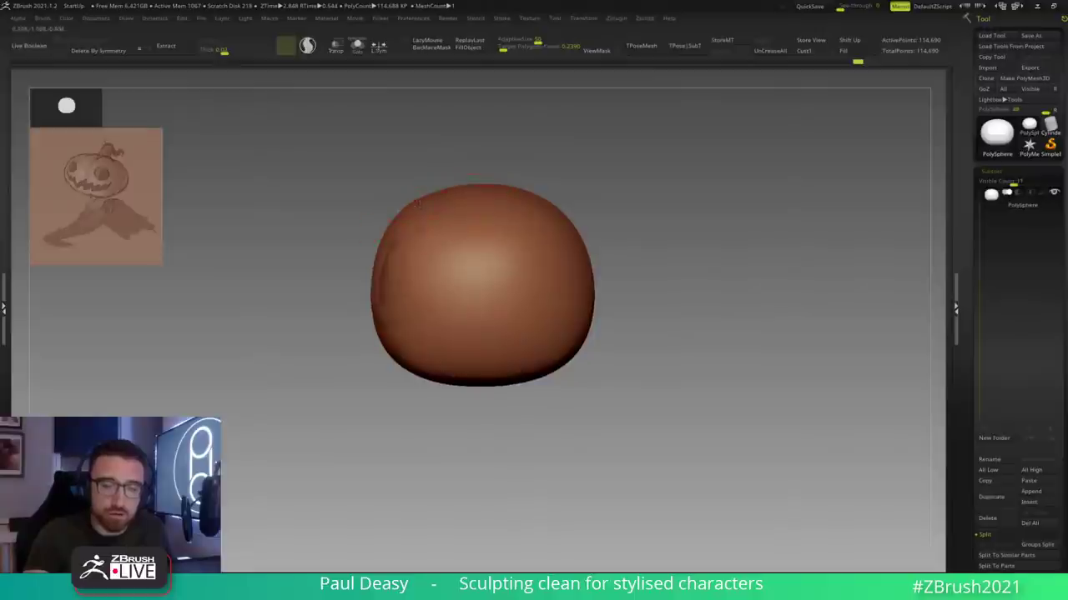
mouse_move(670, 233)
left_mouse_down()
mouse_move(663, 250)
mouse_move(734, 269)
left_mouse_up()
key("space")
Step: Refine the lower cheeks and bottom contour of the head from the front with the Move brush
left_click_drag(621, 314, 631, 296, "alt")
left_click_drag(534, 285, 537, 281)
left_click_drag(625, 284, 682, 291, "alt")
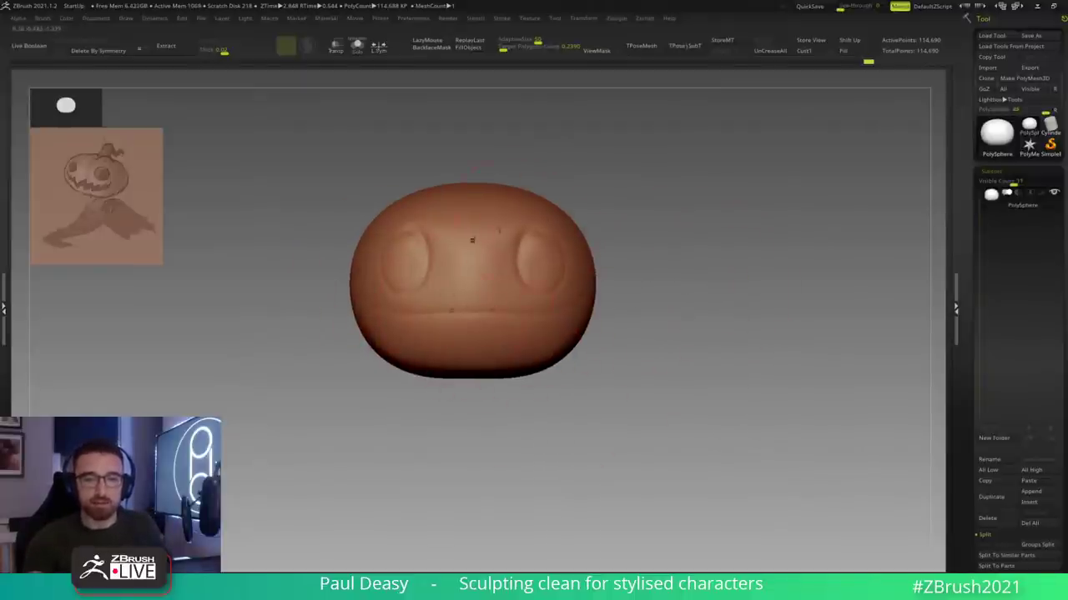
left_click_drag(674, 294, 675, 294)
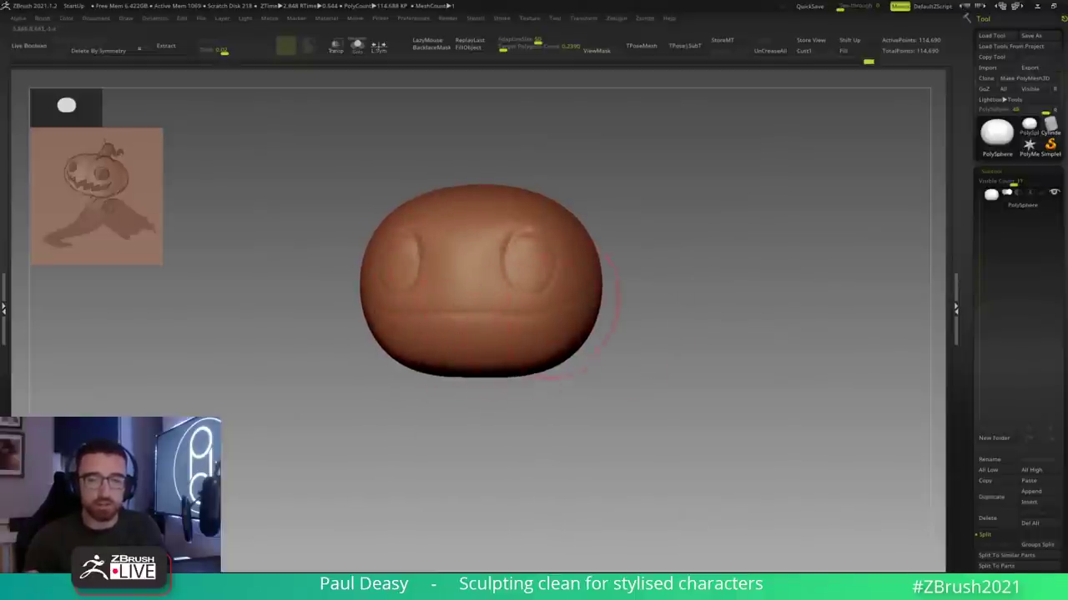
left_click_drag(662, 295, 672, 295)
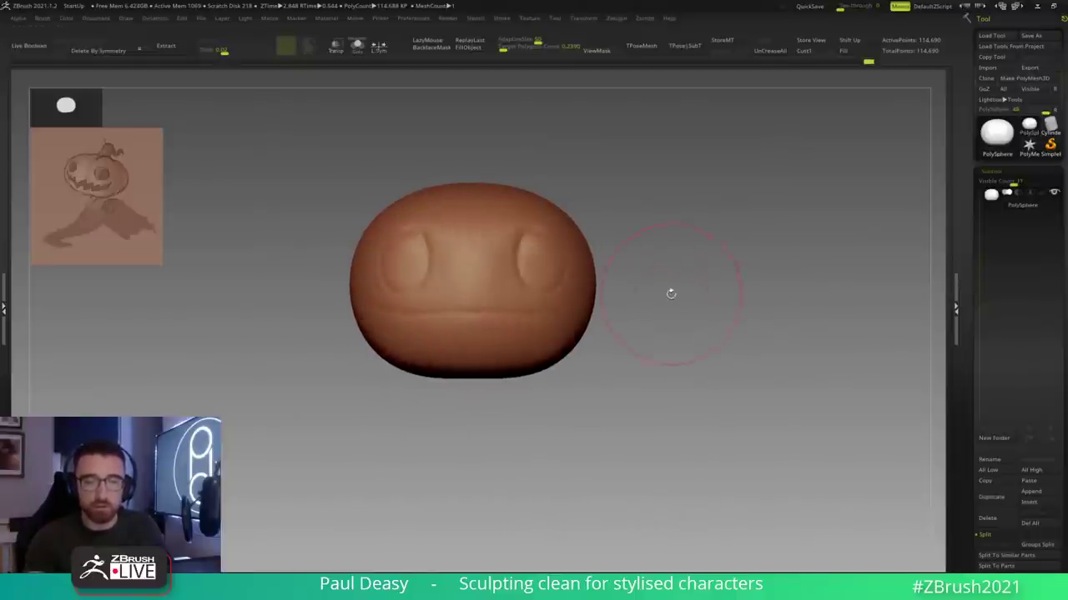
key("space")
mouse_move(536, 367)
left_mouse_down()
mouse_move(551, 359)
mouse_move(528, 364)
left_mouse_up()
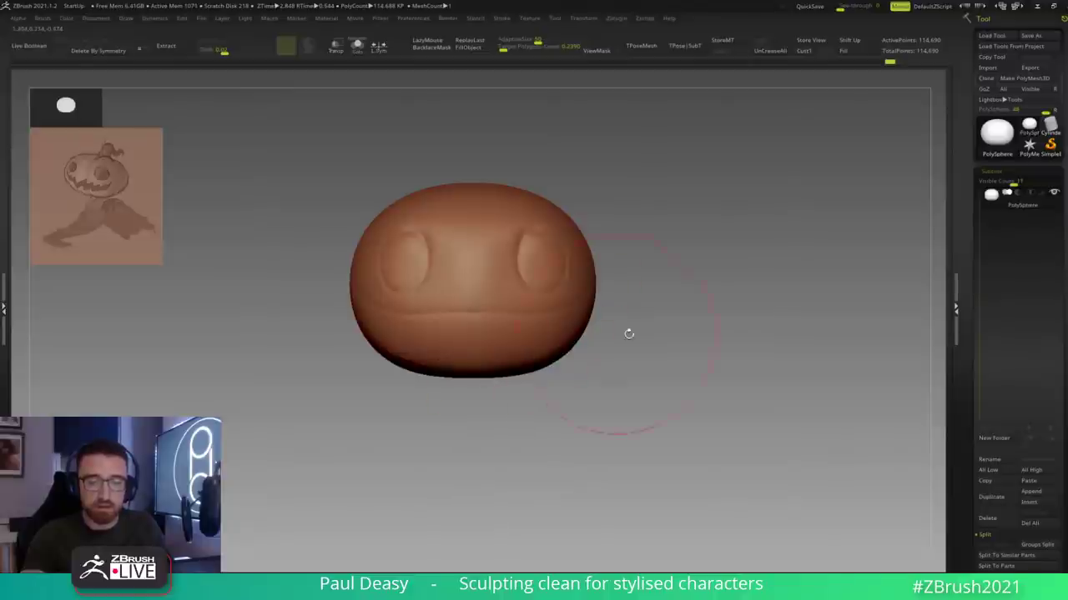
left_click_drag(613, 334, 525, 333)
Step: Reshape both eye outlines from close front and three-quarter views with the Move brush at varying draw sizes
left_click_drag(741, 308, 701, 301, "alt")
key("space")
mouse_move(627, 344)
left_mouse_down()
mouse_move(741, 341)
mouse_move(679, 330)
left_mouse_up()
key("space")
key("space")
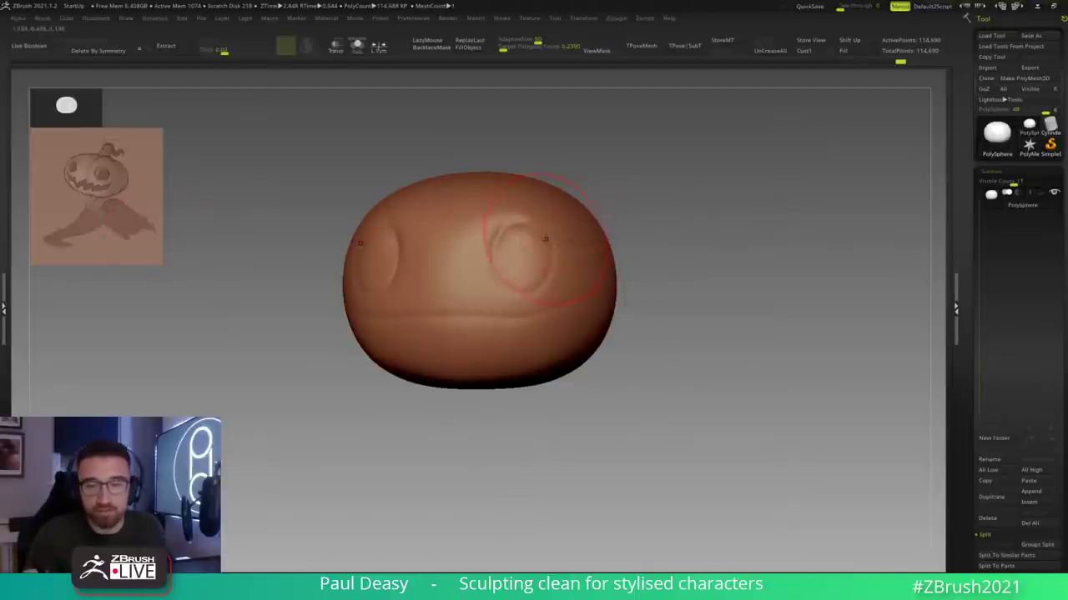
left_click_drag(637, 248, 645, 249)
key("space")
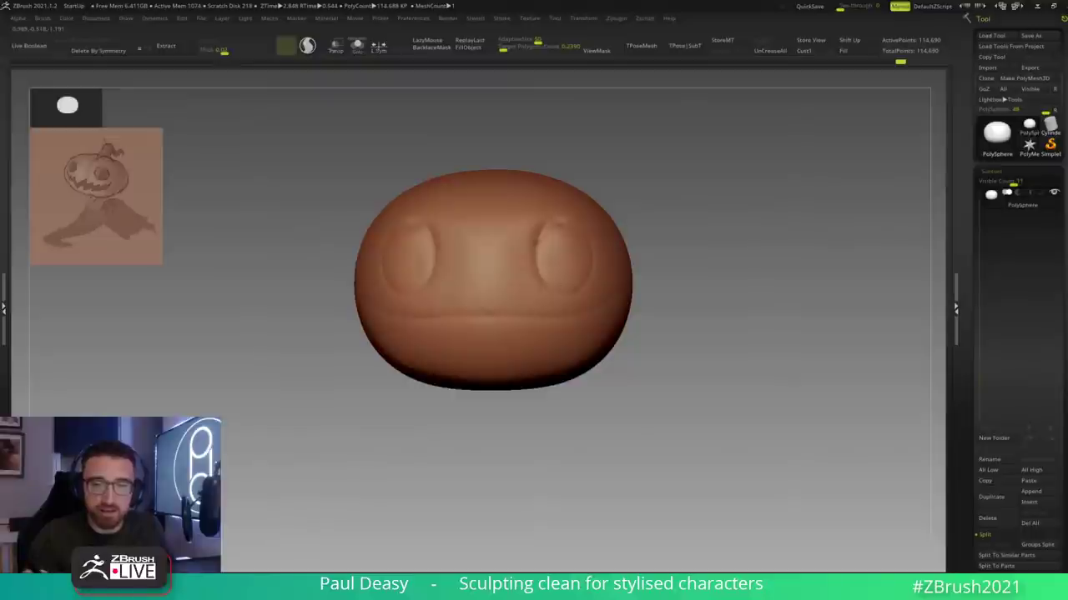
left_click_drag(675, 251, 650, 248, "alt")
key("space")
key("space")
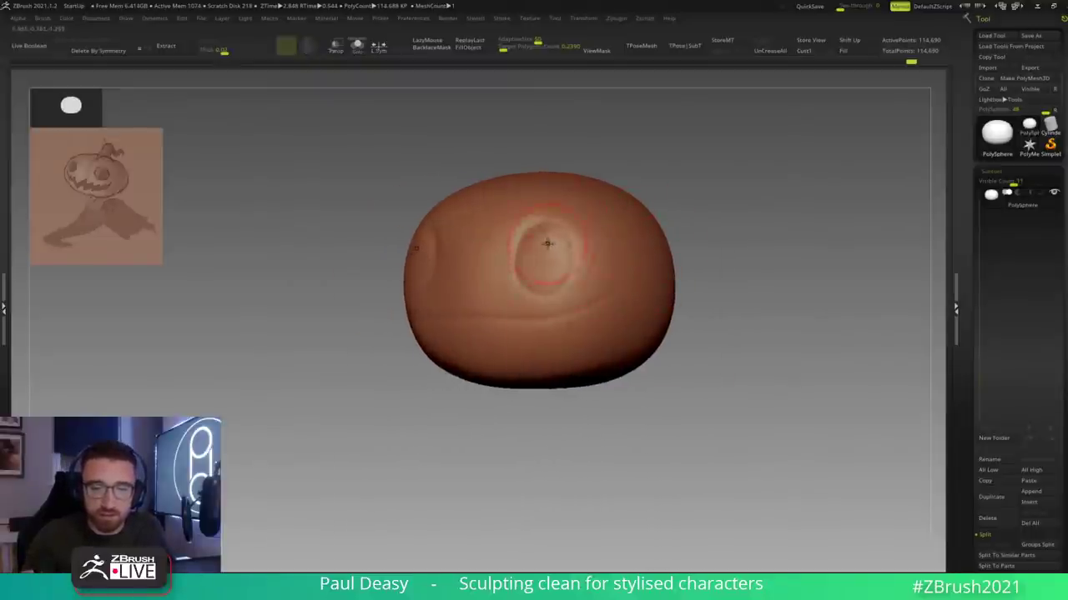
Step: Switch to the DamStandard brush and adjust its draw settings for carving grooves down from the crown
left_click(545, 251)
mouse_move(546, 256)
right_mouse_down()
mouse_move(576, 262)
mouse_move(598, 242)
mouse_move(662, 271)
right_mouse_up()
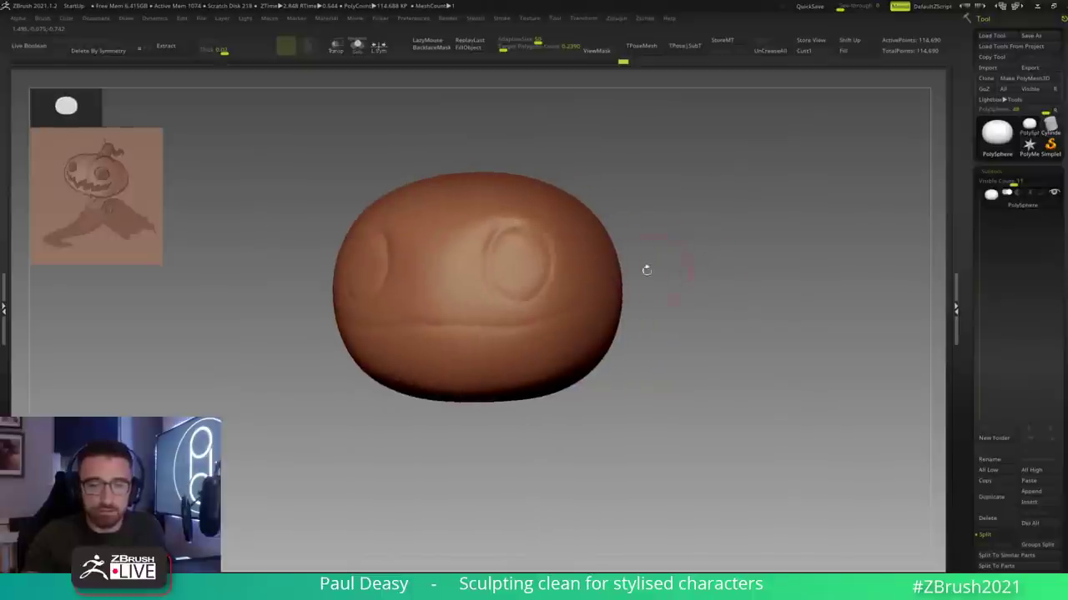
key("b")
key("d")
key("s")
key("space")
left_click_drag(504, 236, 511, 235)
mouse_move(560, 236)
right_mouse_down()
mouse_move(559, 269)
mouse_move(554, 255)
right_mouse_up()
key("space")
right_click_drag(481, 209, 450, 271)
key("space")
left_click_drag(484, 214, 481, 215)
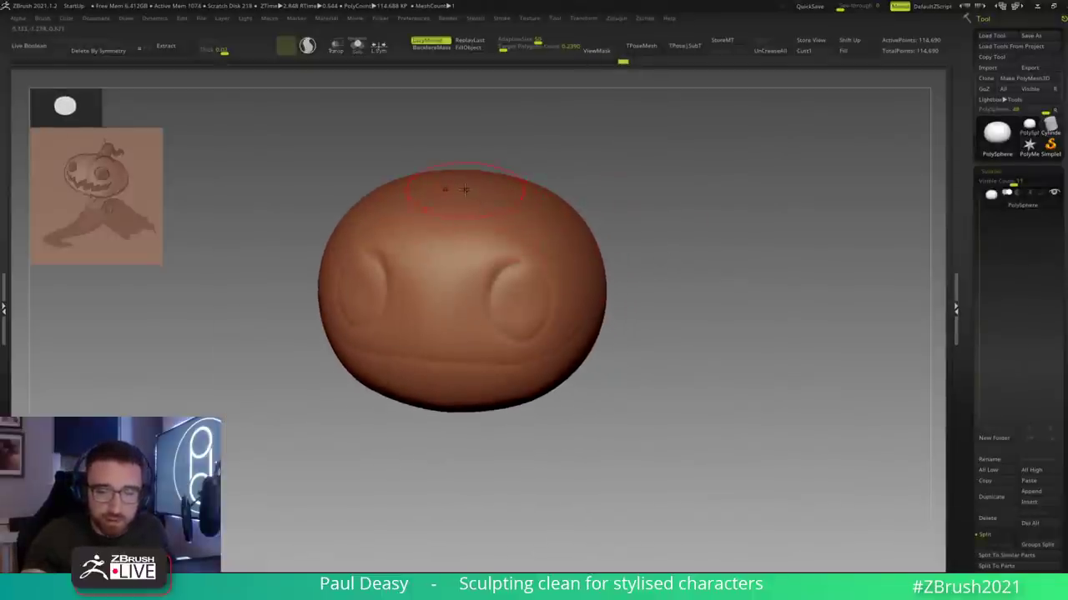
right_click_drag(456, 193, 477, 220)
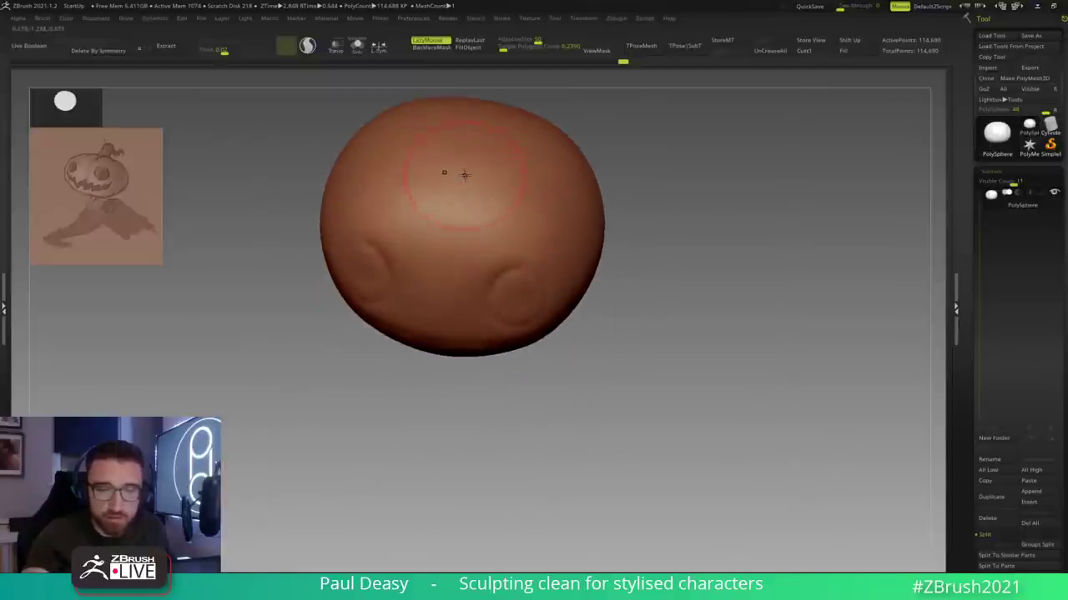
Step: Try carving a mirrored groove from the crown down past the outer side of the eyes
left_click_drag(458, 161, 509, 241)
key("ctrl+z")
left_click_drag(469, 158, 519, 264)
key("ctrl+z")
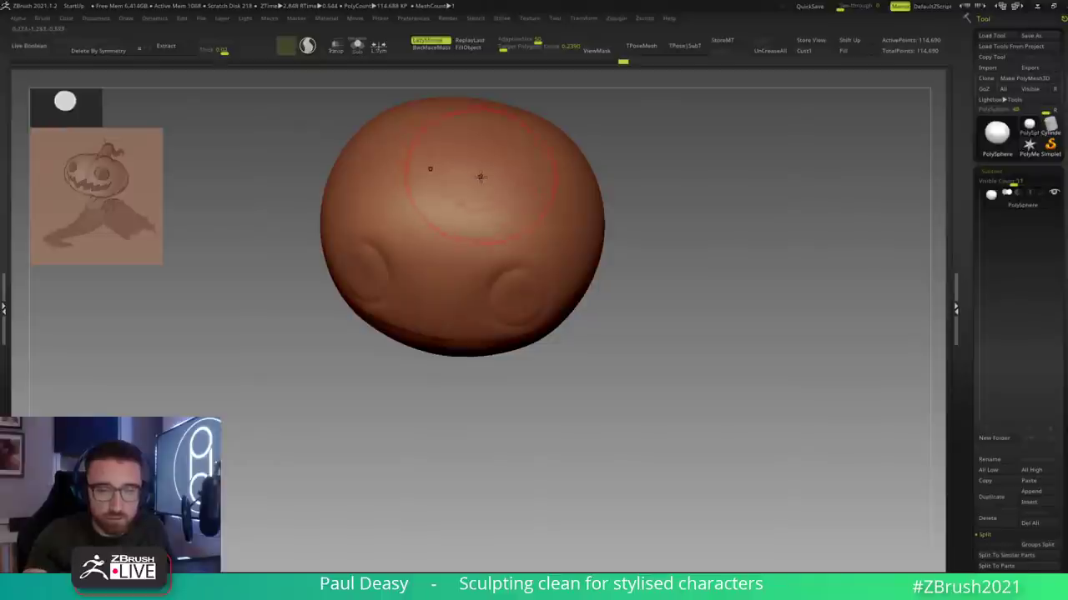
left_click_drag(482, 181, 519, 244)
key("ctrl+z")
right_click_drag(487, 194, 482, 181)
mouse_move(460, 161)
left_mouse_down()
mouse_move(481, 170)
mouse_move(520, 237)
left_mouse_up()
key("ctrl+z")
left_click_drag(460, 160, 529, 253)
key("ctrl+z")
Step: Retry the outer side groove from front and three-quarter views, running from the crown toward the cheek
right_click_drag(528, 254, 538, 266)
left_click_drag(547, 349, 553, 336)
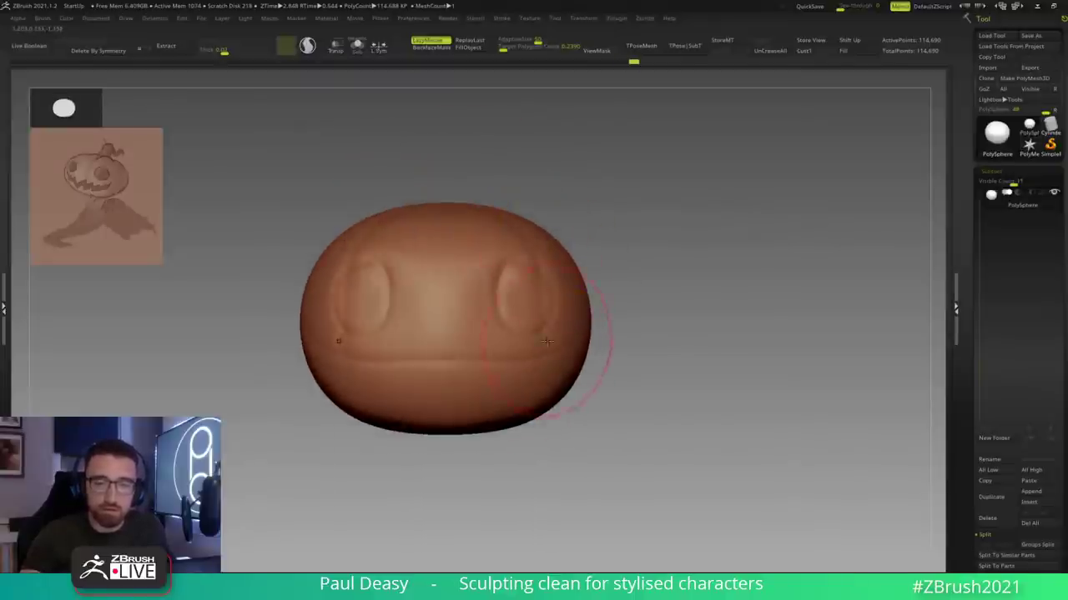
mouse_move(548, 372)
right_mouse_down("alt")
mouse_move(540, 342)
mouse_move(517, 340)
right_mouse_up("alt")
key("ctrl+z")
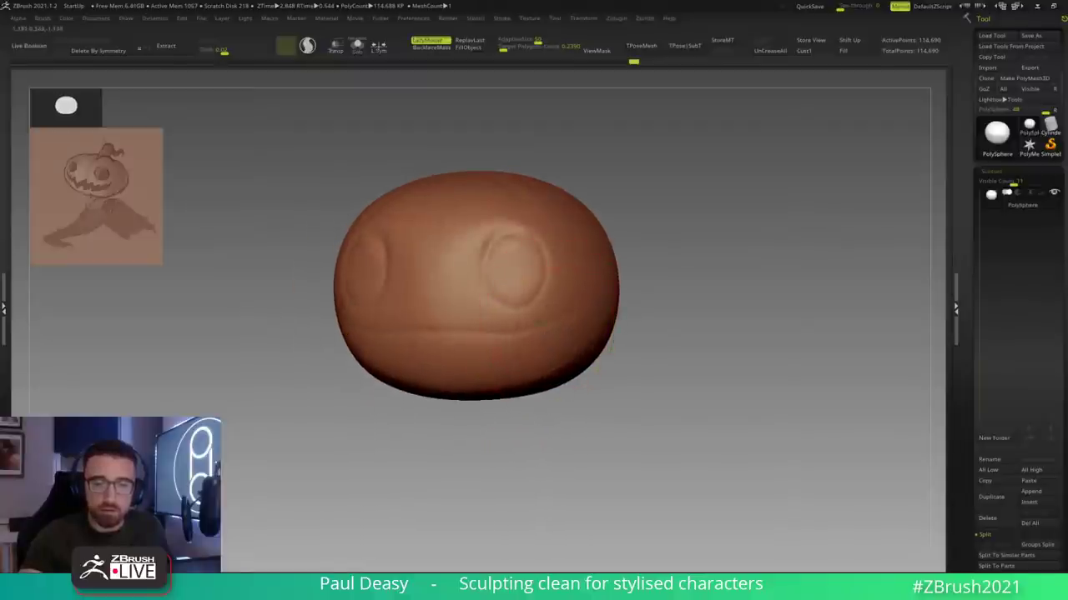
right_click_drag(530, 260, 494, 282, "alt")
right_click_drag(496, 231, 489, 200)
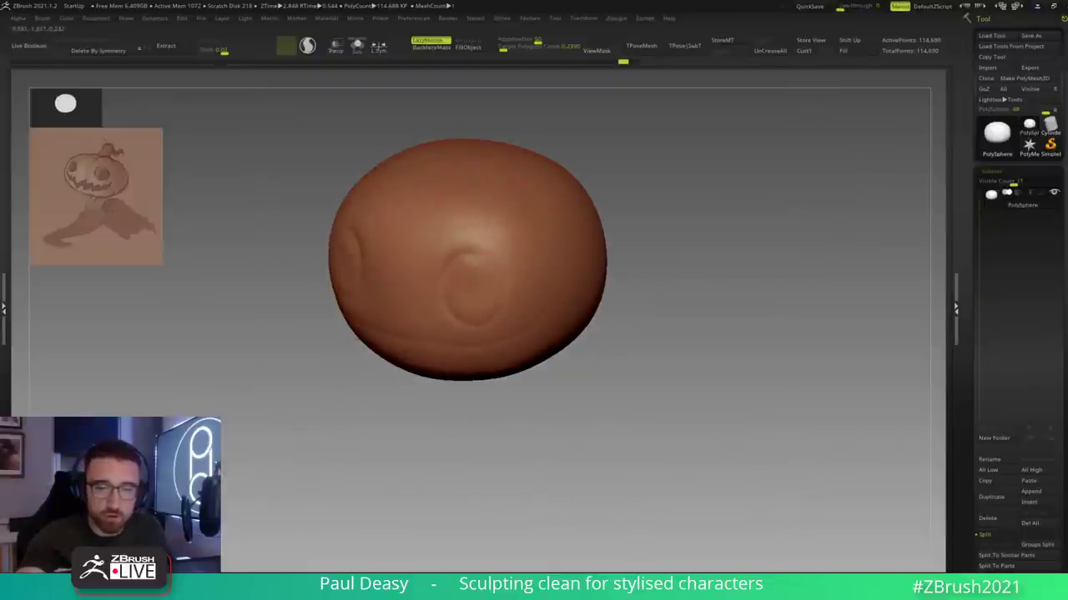
left_click_drag(486, 188, 535, 297)
key("ctrl+z")
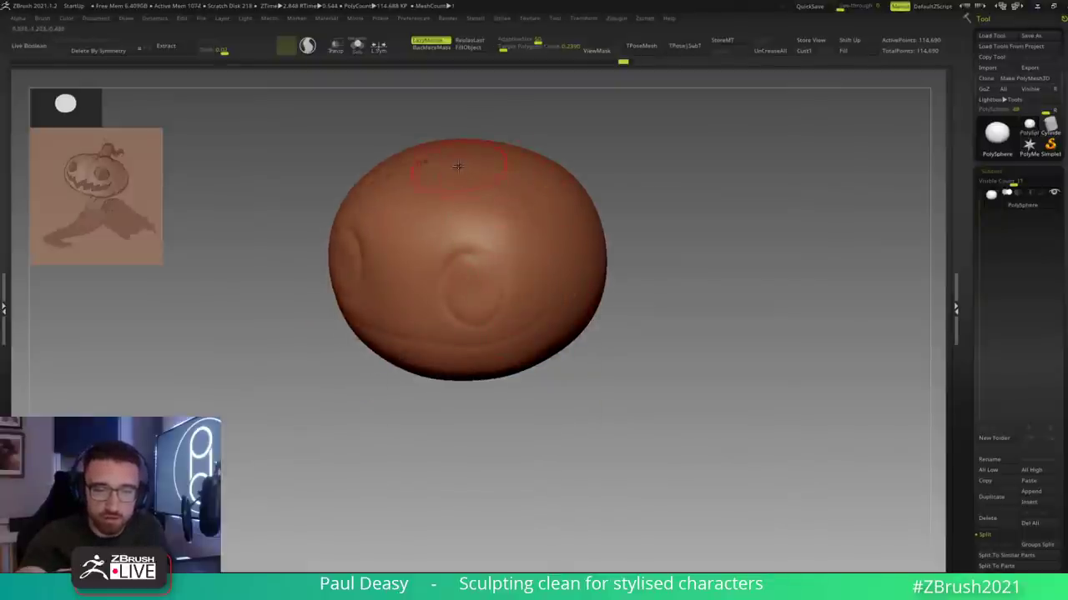
right_click_drag(459, 167, 436, 155)
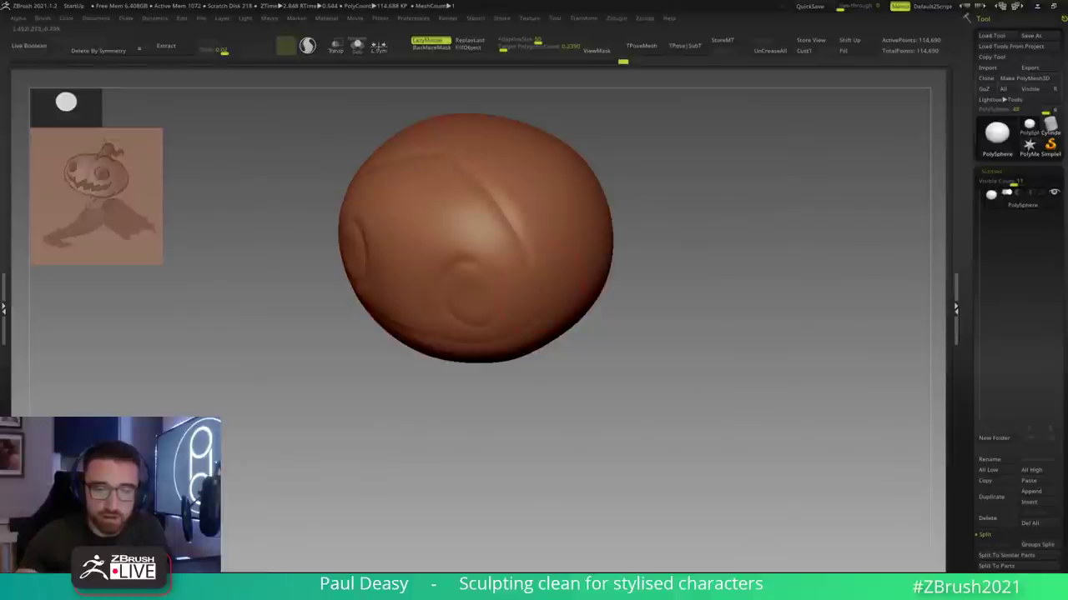
key("ctrl+z")
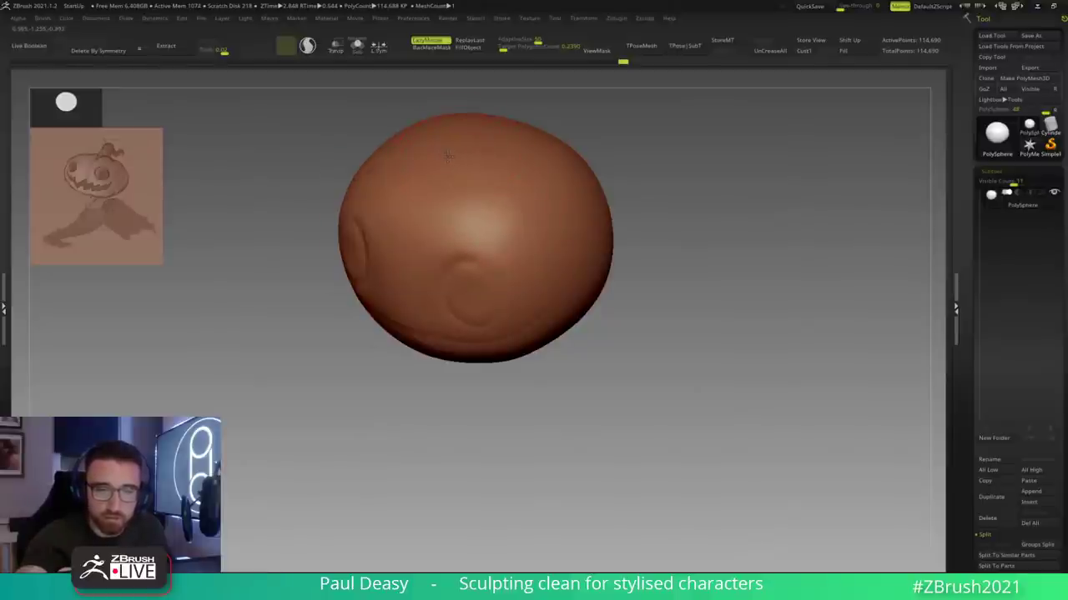
Step: Carve a mirrored outer groove from the crown down behind the eyes and around to the centre of the underside
left_click_drag(467, 168, 522, 255)
left_click_drag(475, 177, 545, 309)
right_click_drag(589, 372, 602, 300)
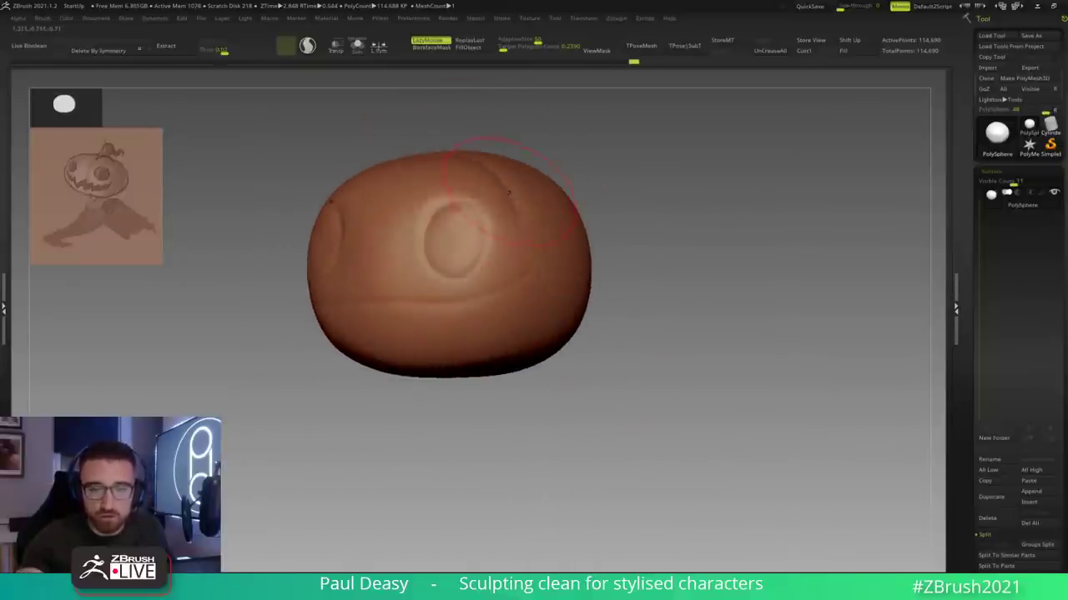
mouse_move(519, 342)
right_mouse_down()
mouse_move(524, 392)
mouse_move(456, 361)
right_mouse_up()
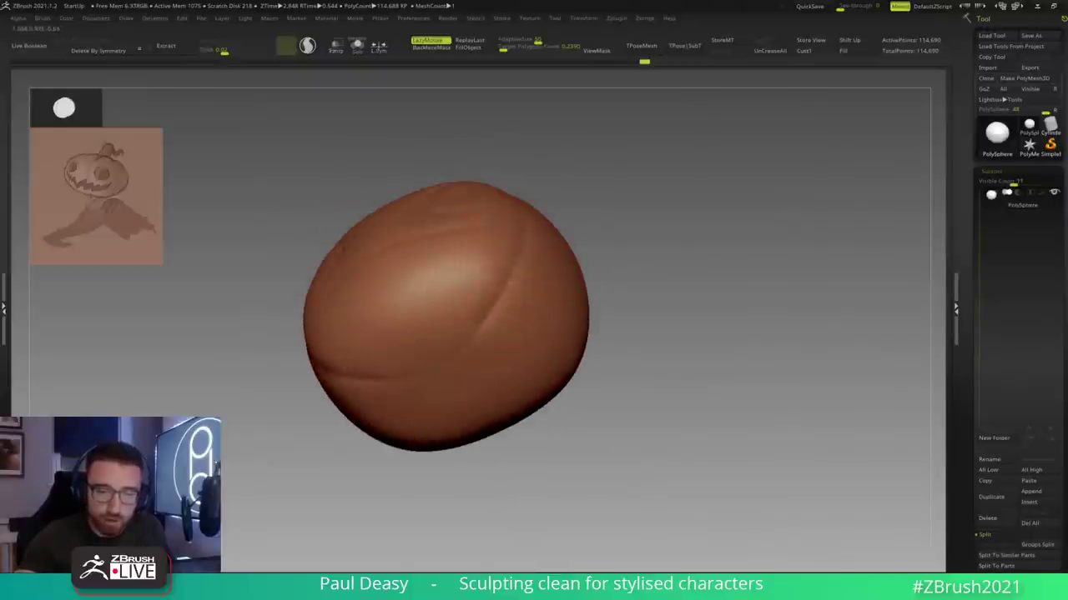
right_click_drag(513, 352, 442, 315)
mouse_move(457, 322)
left_mouse_down("shift")
mouse_move(489, 291)
mouse_move(500, 242)
left_mouse_up("shift")
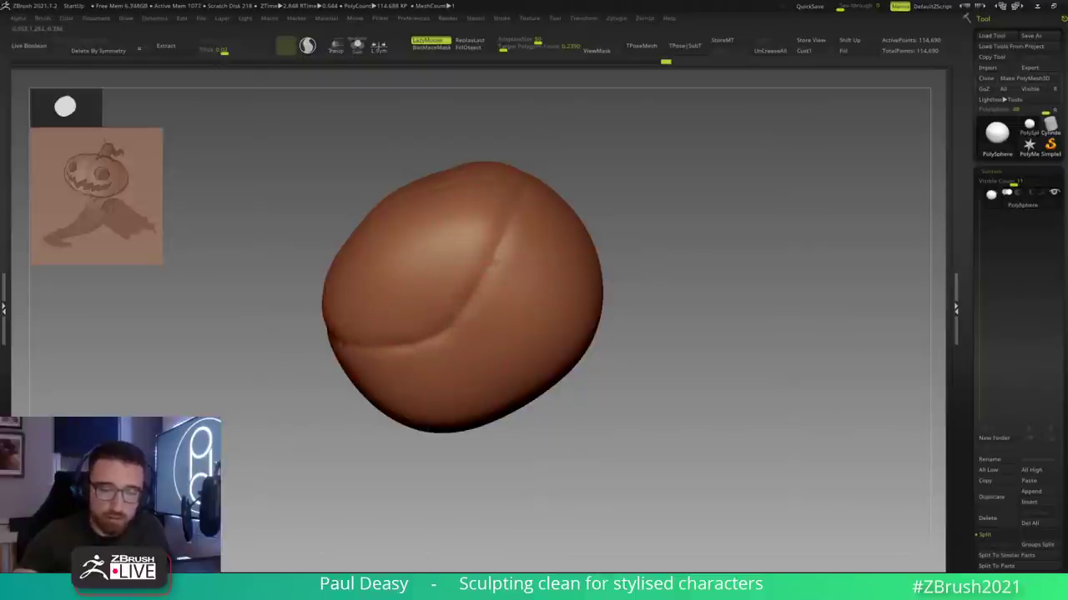
Step: Try branching another groove off the outer groove across the lower side toward the back of the head
right_click_drag(664, 269, 453, 305)
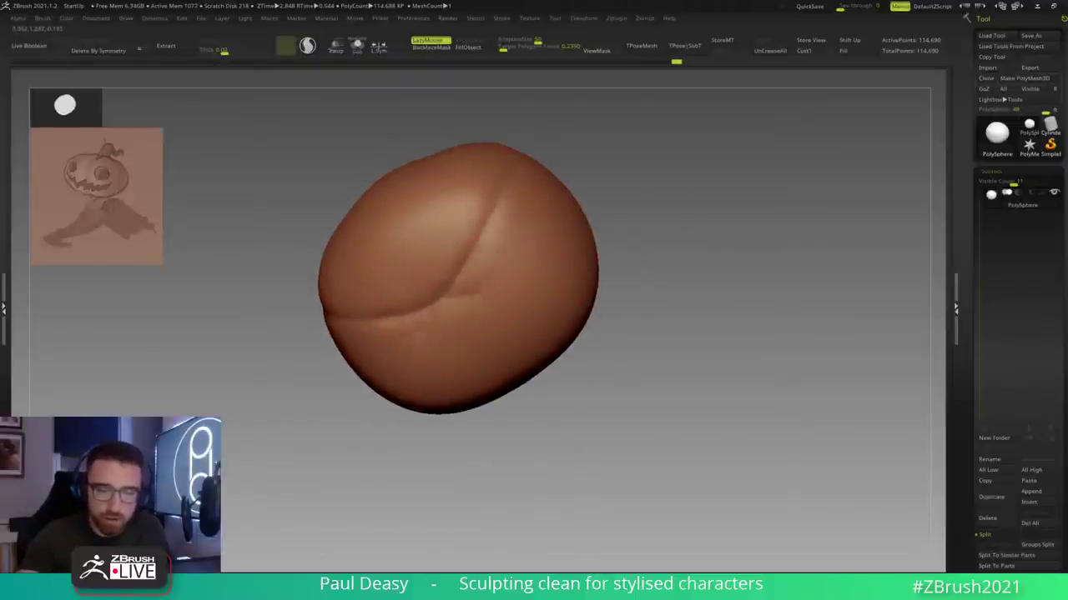
key("ctrl+z")
mouse_move(455, 295)
left_mouse_down()
mouse_move(445, 317)
mouse_move(503, 296)
mouse_move(477, 296)
mouse_move(546, 251)
left_mouse_up()
key("ctrl+z")
mouse_move(585, 223)
right_mouse_down()
mouse_move(536, 231)
mouse_move(491, 283)
mouse_move(606, 293)
mouse_move(609, 283)
right_mouse_up()
key("ctrl+z")
Step: Try carving mirrored inner grooves from the crown through the eyes and mouth line to the underside
right_click_drag(482, 170, 460, 200)
right_click(461, 217)
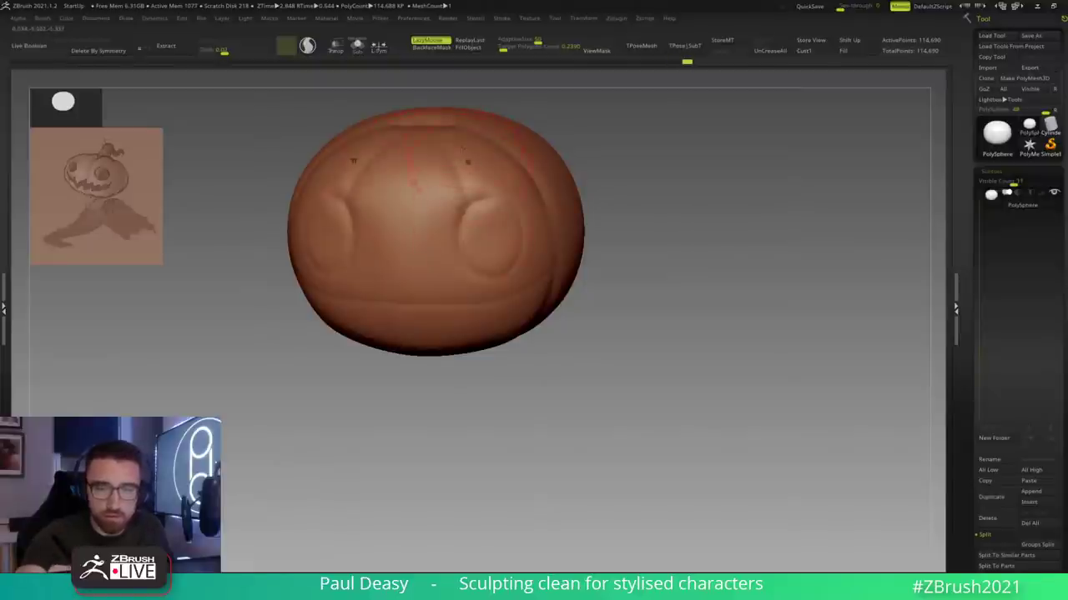
left_click_drag(458, 196, 447, 159)
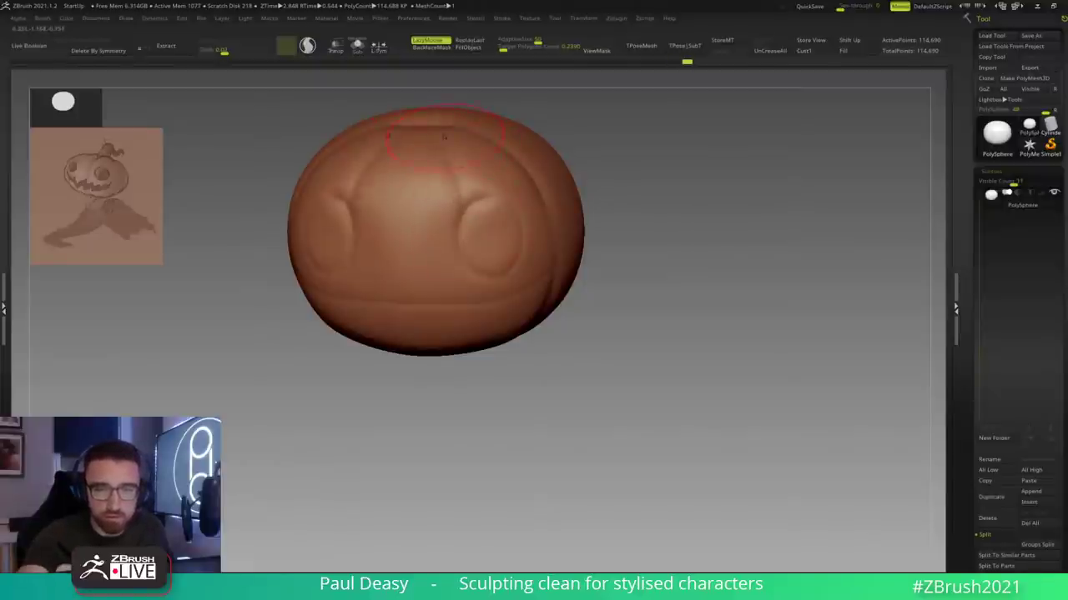
mouse_move(484, 362)
right_mouse_down()
mouse_move(470, 204)
mouse_move(469, 327)
right_mouse_up()
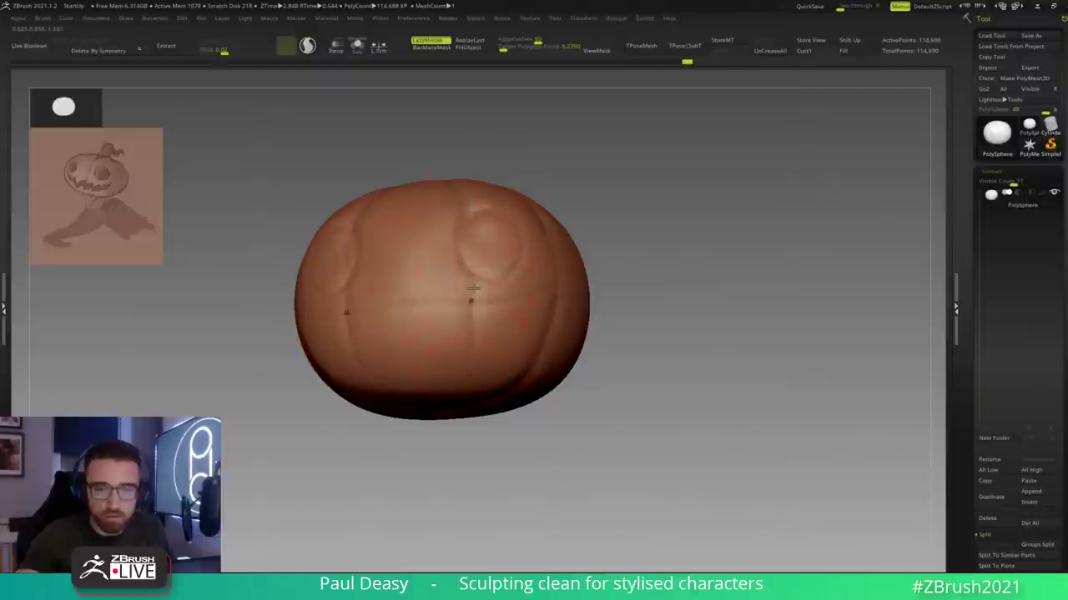
right_click_drag(456, 398, 361, 351)
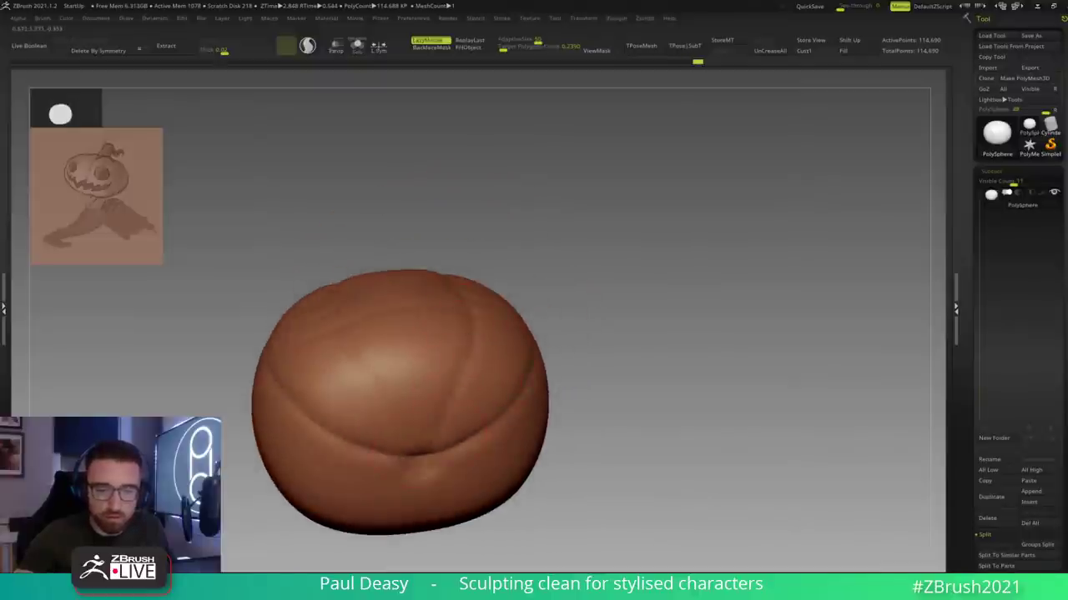
right_click_drag(452, 426, 469, 454)
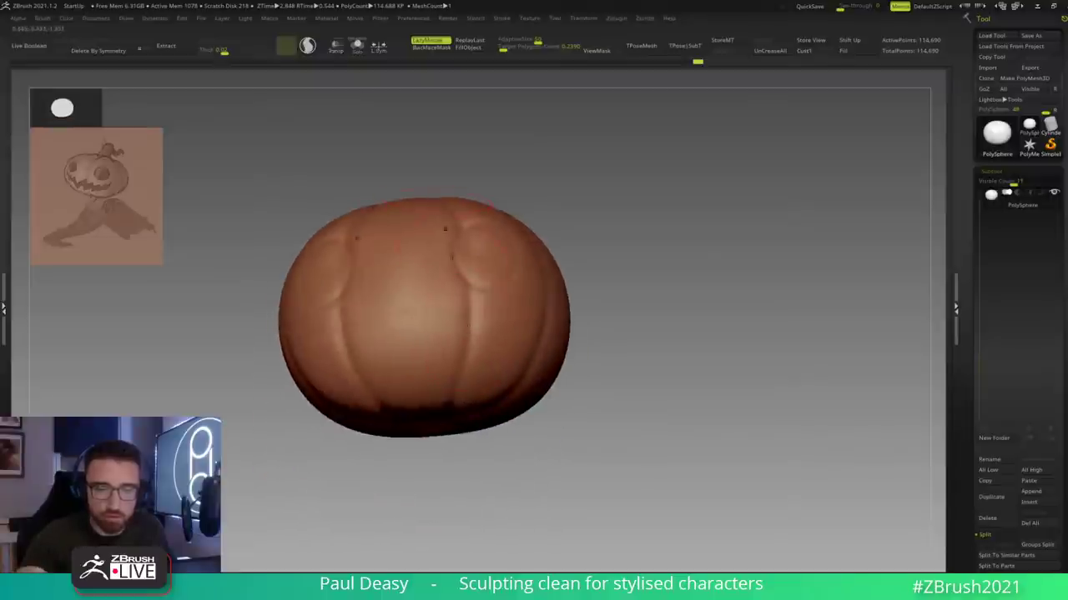
right_click_drag(475, 337, 477, 301)
right_click_drag(476, 362, 470, 339, "alt")
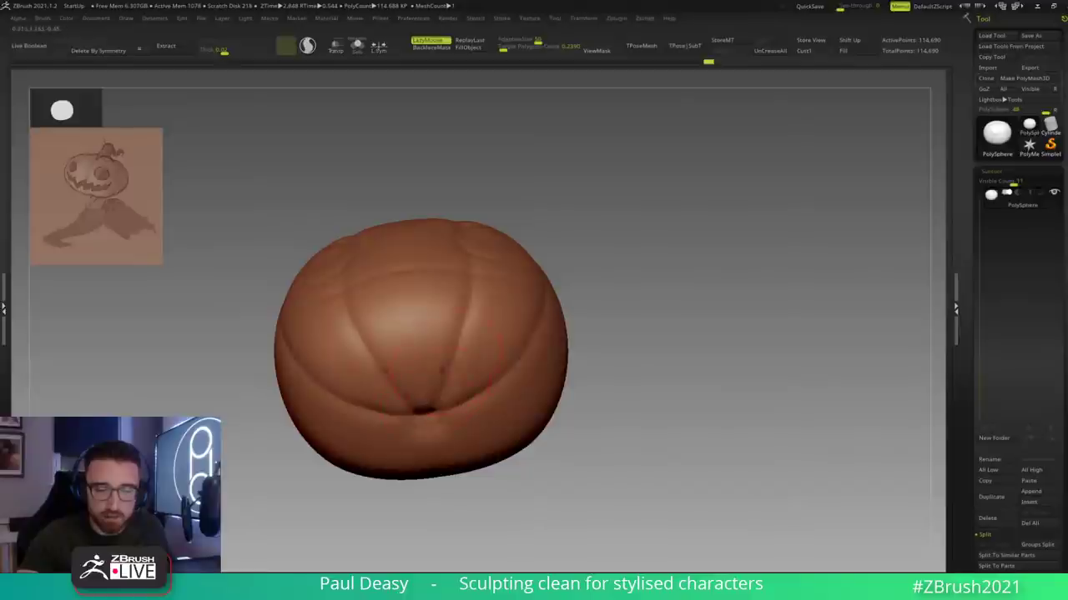
Step: Rework the inner groove across the upper part of the eye and undo the inner groove strokes
right_click_drag(451, 380, 478, 175)
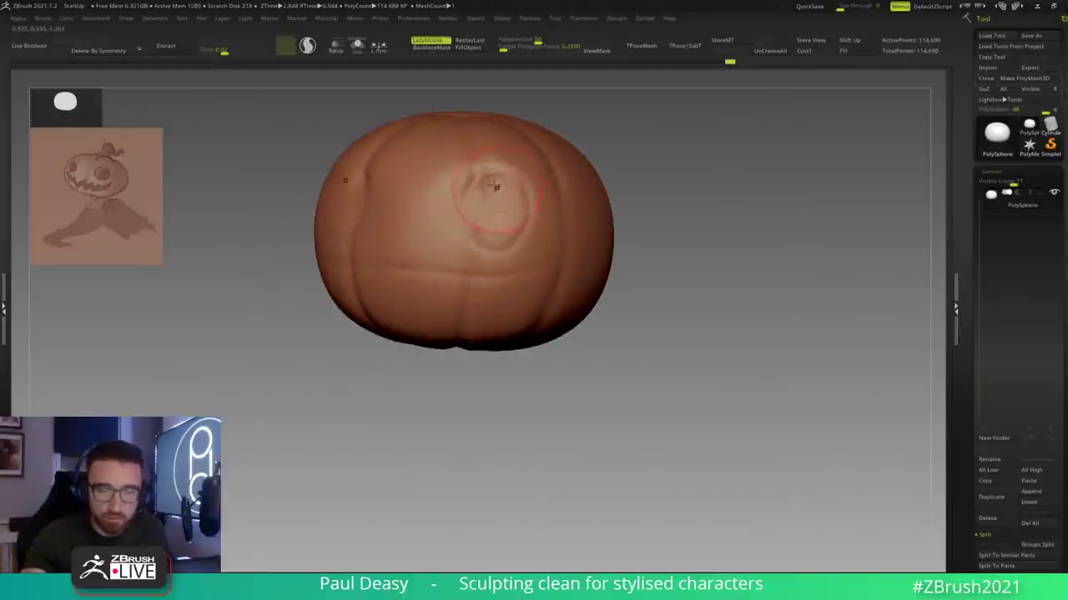
left_click_drag(496, 187, 472, 145)
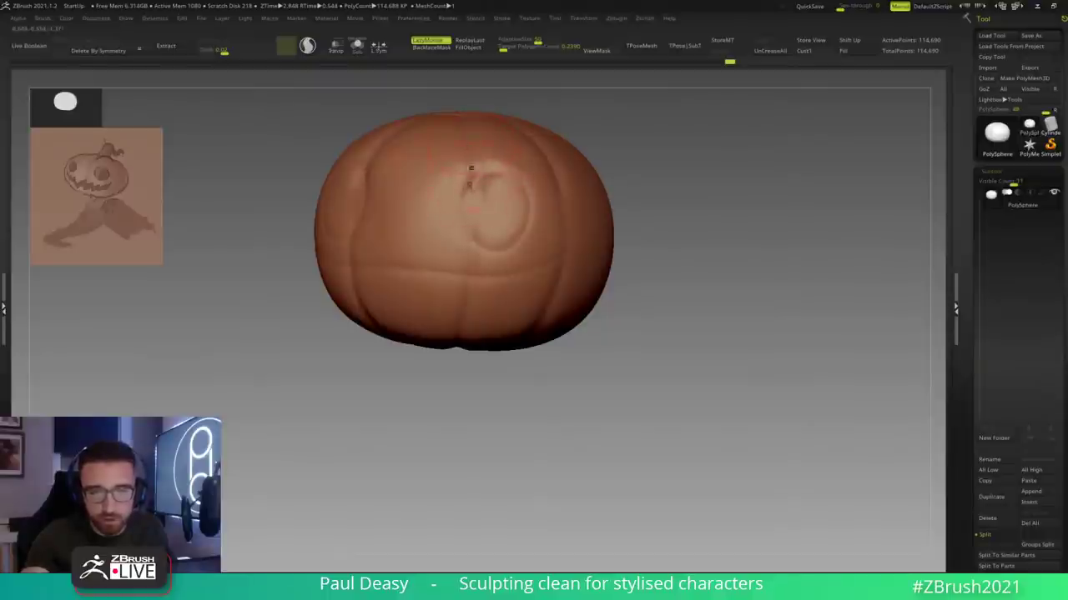
mouse_move(499, 239)
right_mouse_down()
mouse_move(554, 234)
mouse_move(559, 267)
mouse_move(610, 293)
right_mouse_up()
key("l")
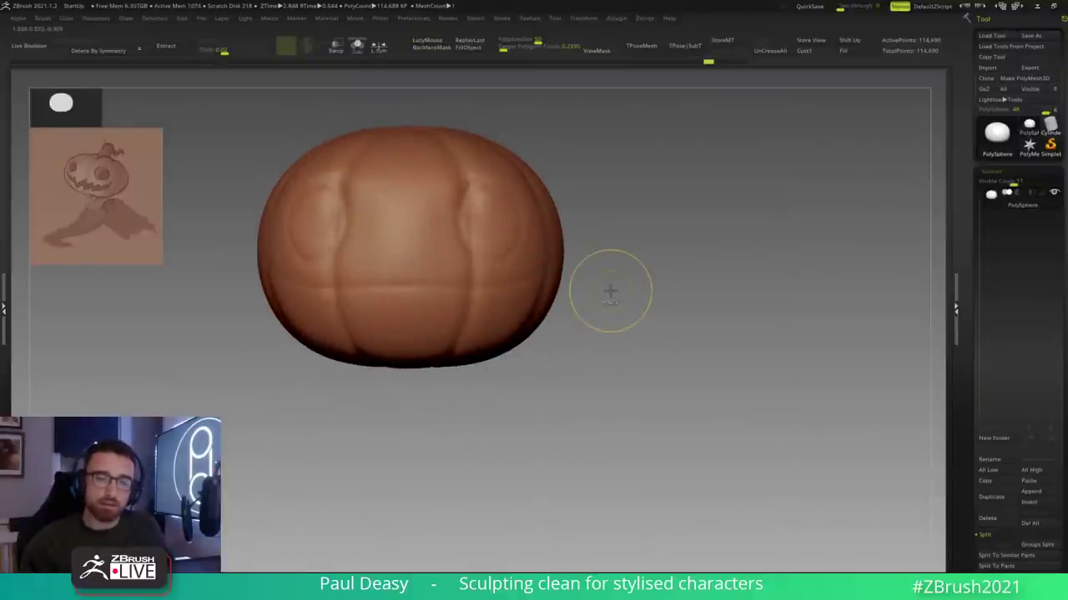
right_click_drag(613, 287, 608, 288)
key("ctrl+z")
key("ctrl+z")
key("ctrl+z")
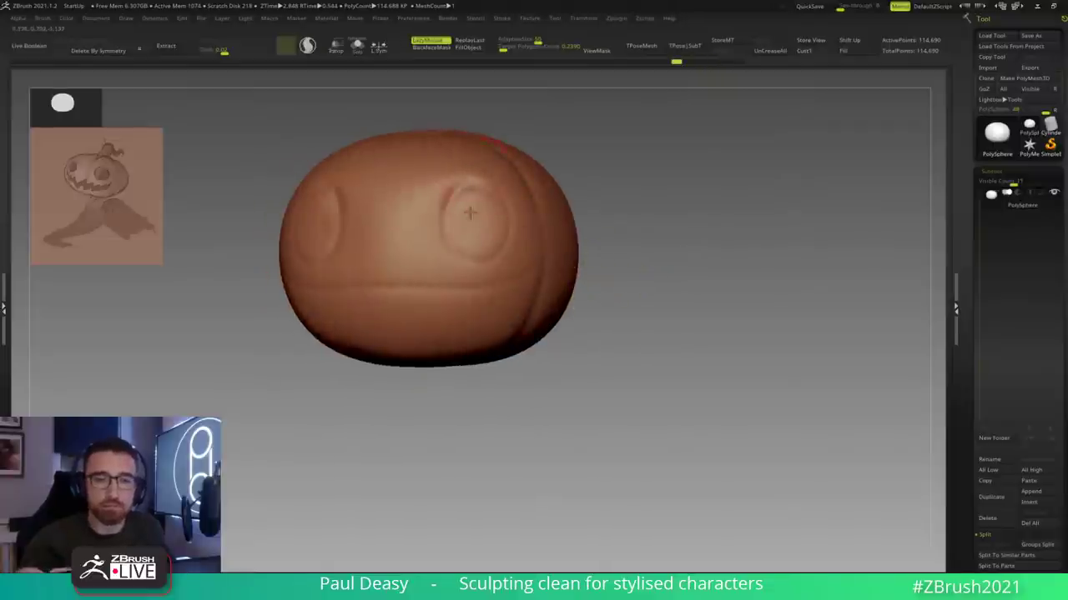
Step: Carve mirrored inner grooves from the crown down to the tops of the eyes with the DamStandard brush
right_click_drag(470, 176, 445, 126)
right_click_drag(459, 226, 415, 121)
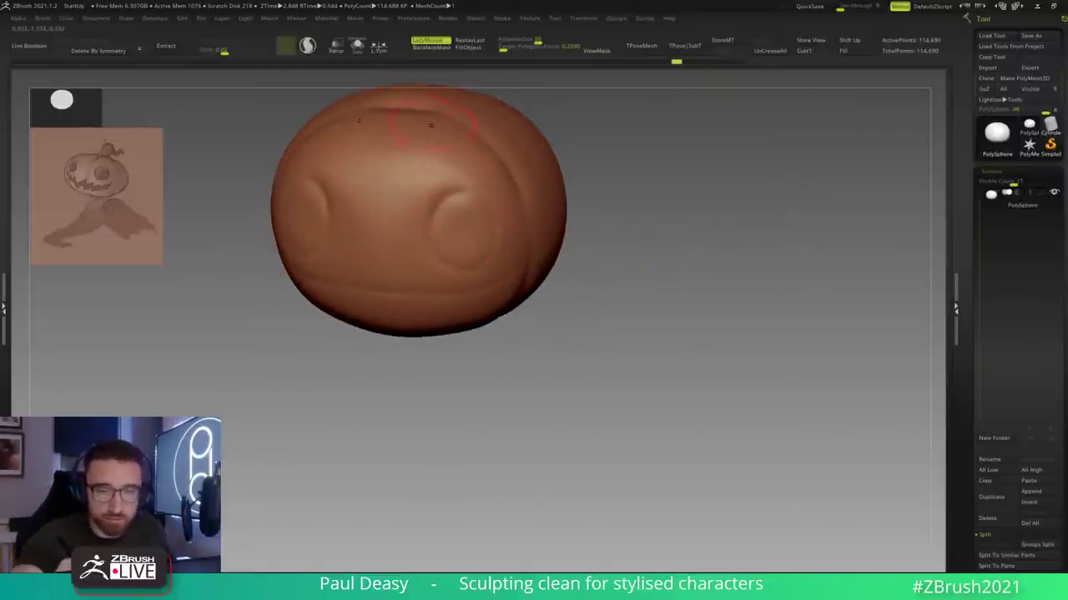
left_click_drag(407, 109, 450, 187)
key("ctrl+z")
left_click_drag(404, 108, 451, 187)
right_click_drag(448, 163, 422, 137)
key("ctrl+shift+z")
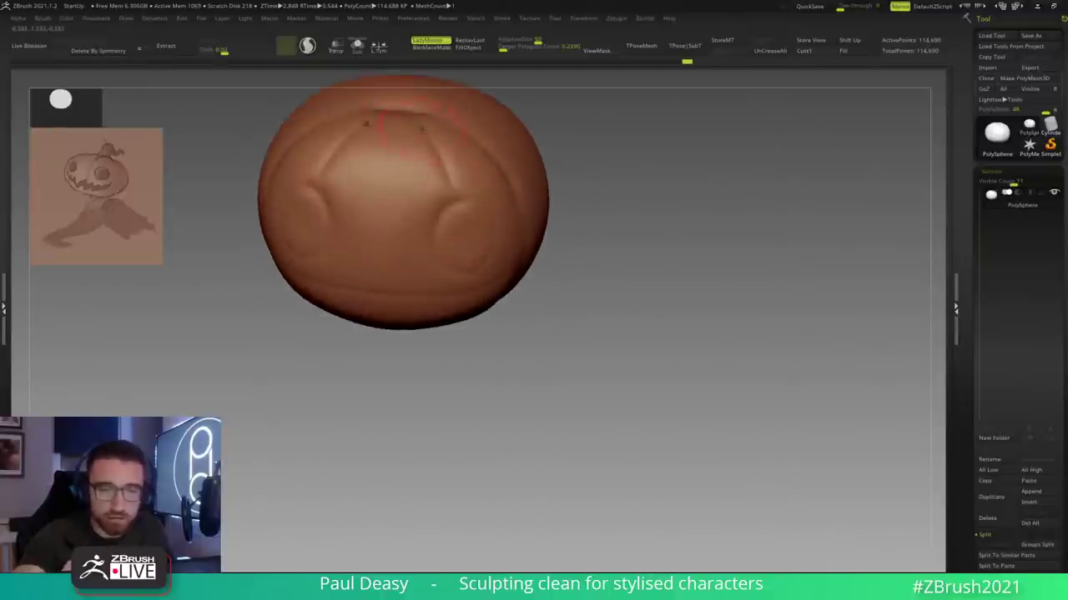
Step: Continue the inner grooves down through the eyes and mouth line to the centre of the underside
right_click_drag(462, 257, 465, 232)
left_click_drag(458, 229, 461, 263)
right_click_drag(458, 313, 454, 238, "alt")
right_click_drag(428, 312, 444, 247)
left_click_drag(454, 242, 436, 304)
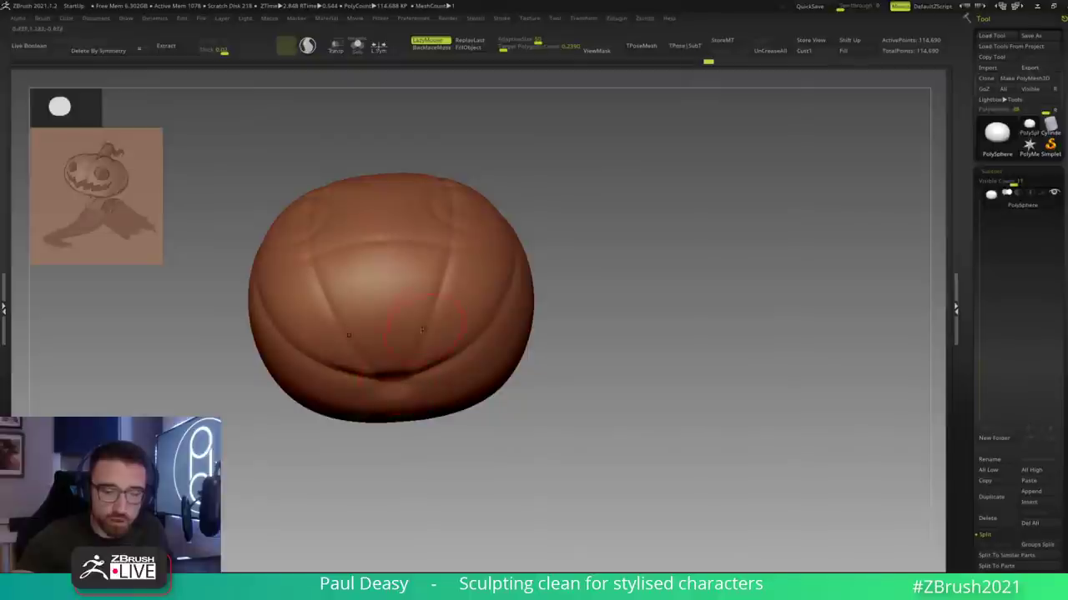
left_click_drag(398, 377, 395, 378)
right_click_drag(458, 238, 462, 299)
left_click_drag(380, 245, 377, 245)
mouse_move(613, 289)
right_mouse_down()
mouse_move(608, 322)
mouse_move(608, 306)
mouse_move(598, 314)
mouse_move(609, 359)
right_mouse_up()
right_click(608, 292)
right_click_drag(463, 193, 604, 296)
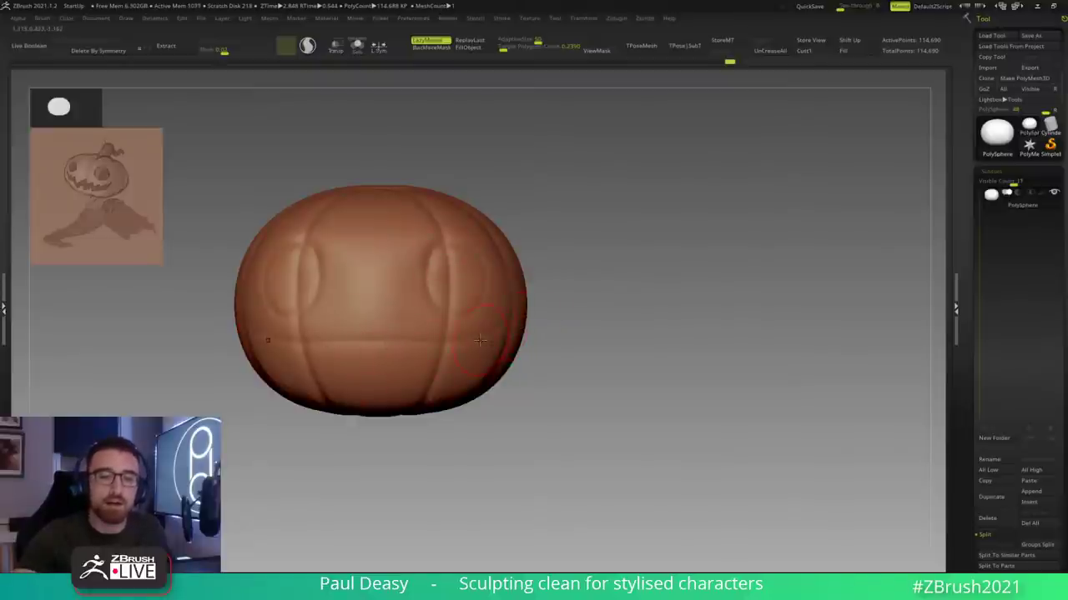
Step: Try pulling the point where the grooves meet toward the centre of the crown with an enlarged Move brush
mouse_move(538, 275)
left_mouse_down()
mouse_move(590, 260)
mouse_move(577, 270)
mouse_move(636, 291)
mouse_move(558, 267)
mouse_move(585, 324)
left_mouse_up()
key("space")
key("b")
key("m")
key("v")
key("space")
left_click_drag(404, 217, 454, 205)
key("bracketright")
key("space")
mouse_move(404, 151)
left_mouse_down()
mouse_move(429, 136)
mouse_move(421, 131)
left_mouse_up()
key("bracketright")
key("space")
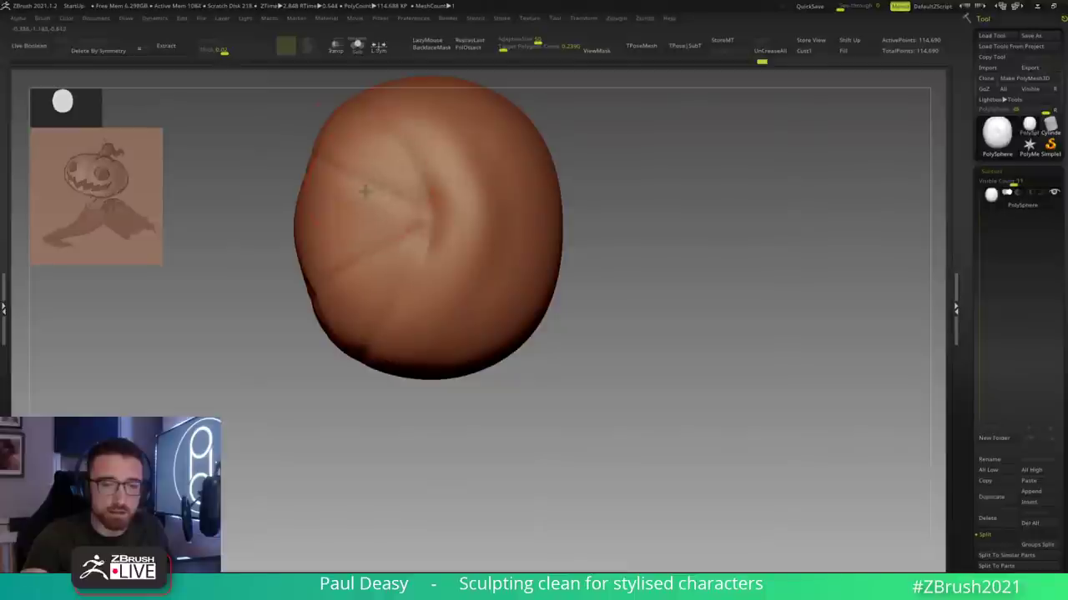
right_click_drag(461, 154, 449, 166, "alt")
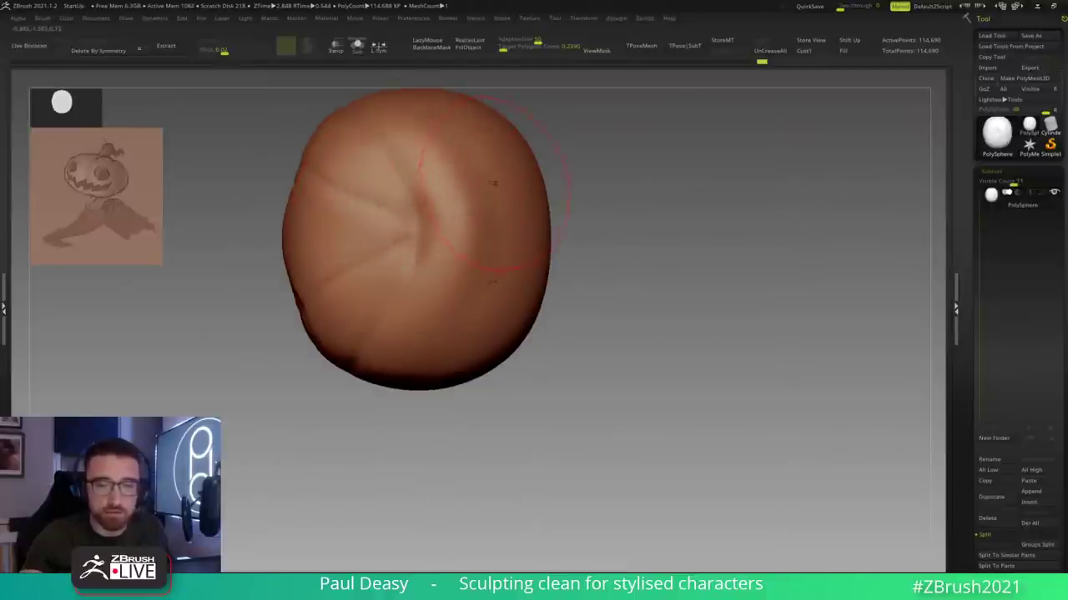
key("ctrl+z")
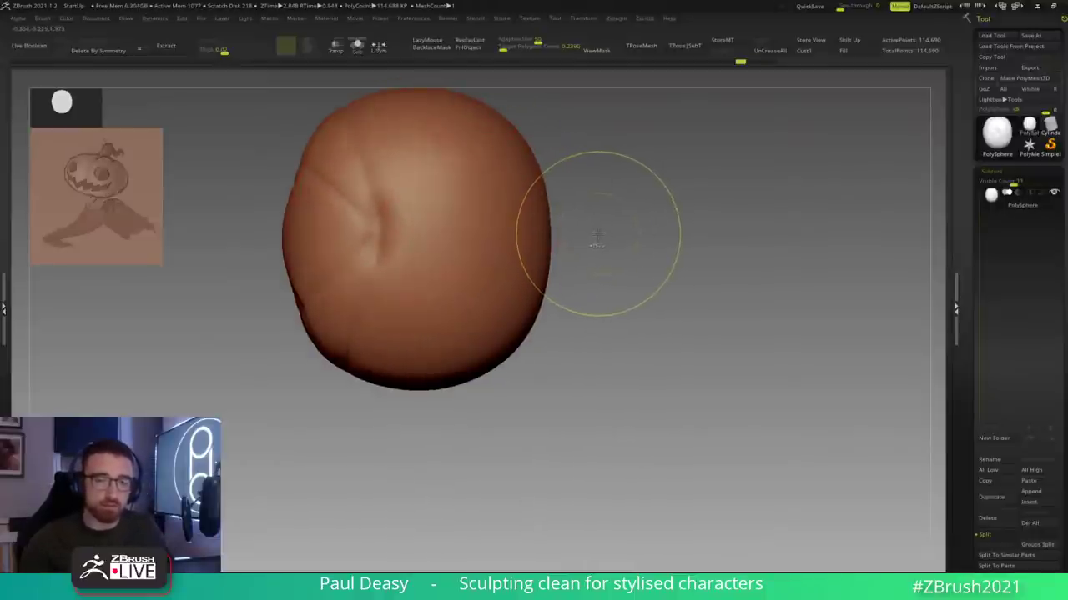
key("ctrl+z")
Step: Drop three subdivision levels, go back up one, and smooth the area where the grooves meet on the crown
key("shift+d")
key("shift+d")
key("shift+d")
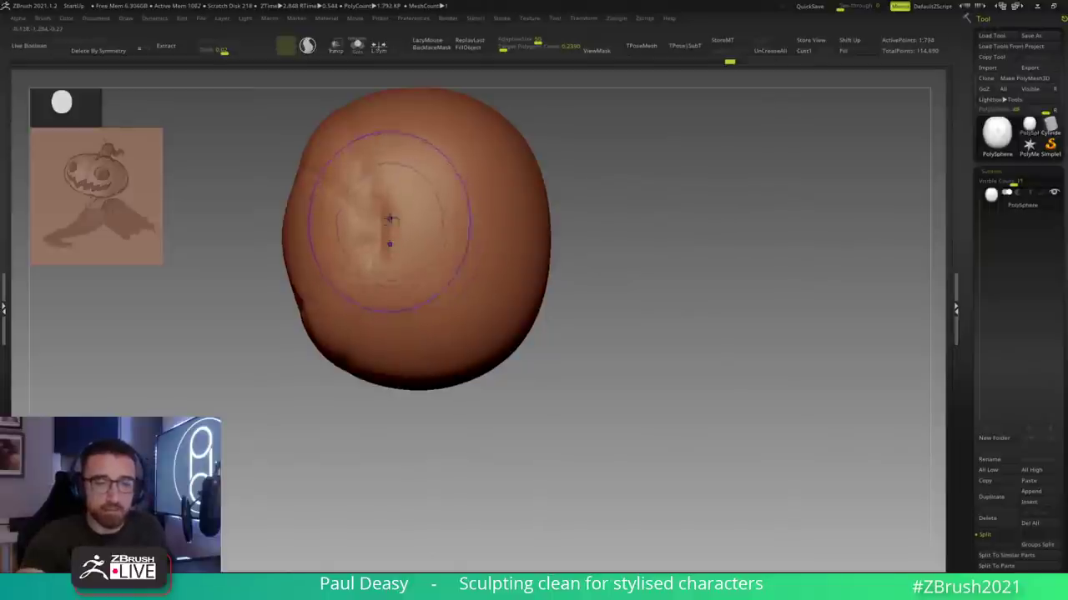
key("d")
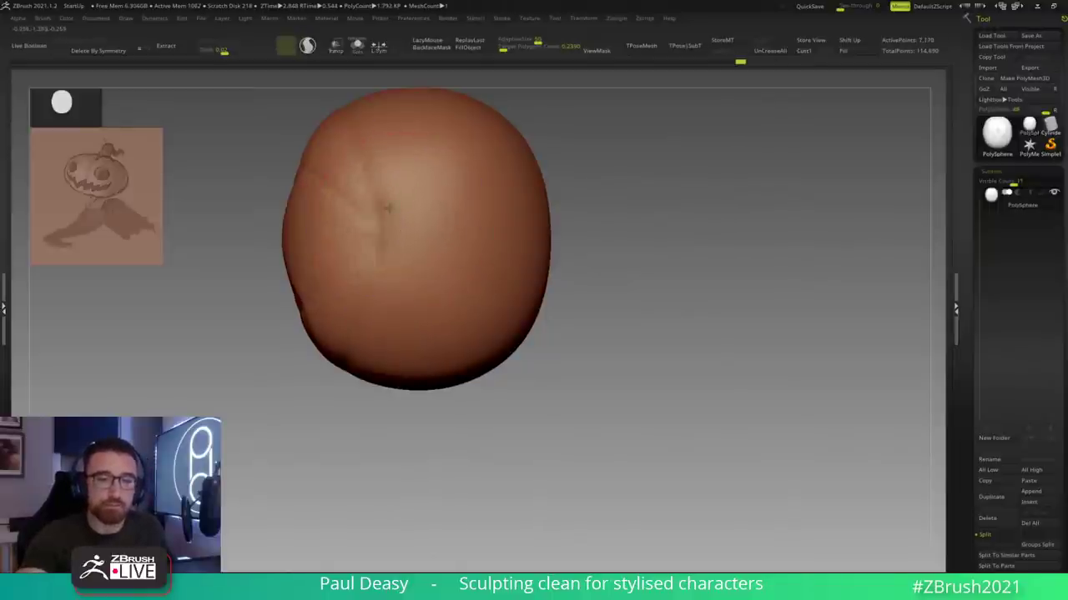
left_click_drag(385, 253, 380, 218, "shift")
Step: Recarve the existing grooves to a sharp meeting point on the crown with the DamStandard brush, keeping LazyMouse on
key("b")
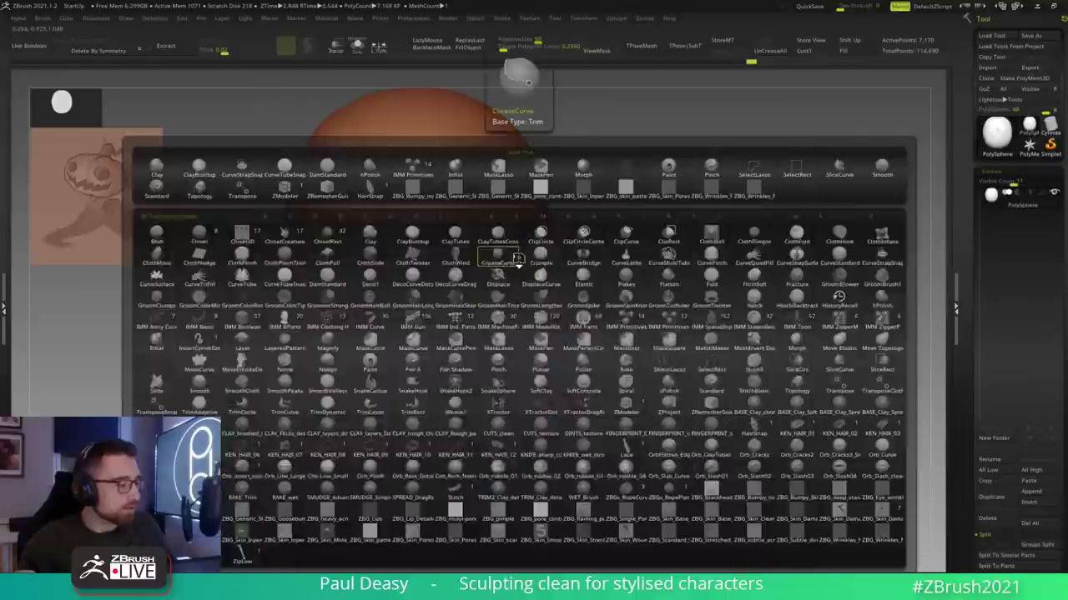
key("d")
key("s")
left_click_drag(613, 249, 624, 262, "alt")
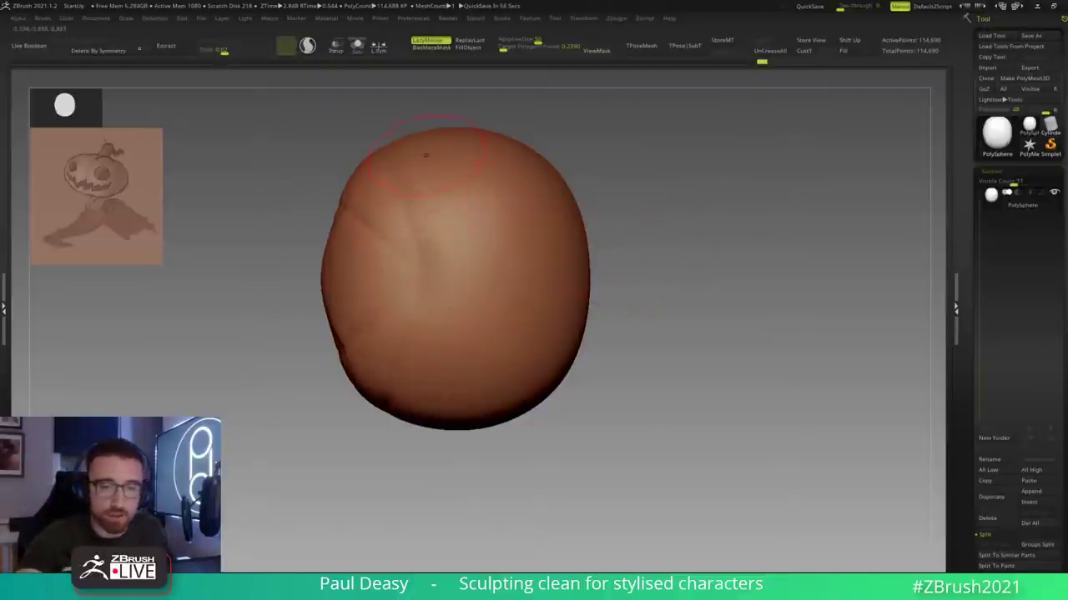
right_click_drag(431, 206, 419, 183)
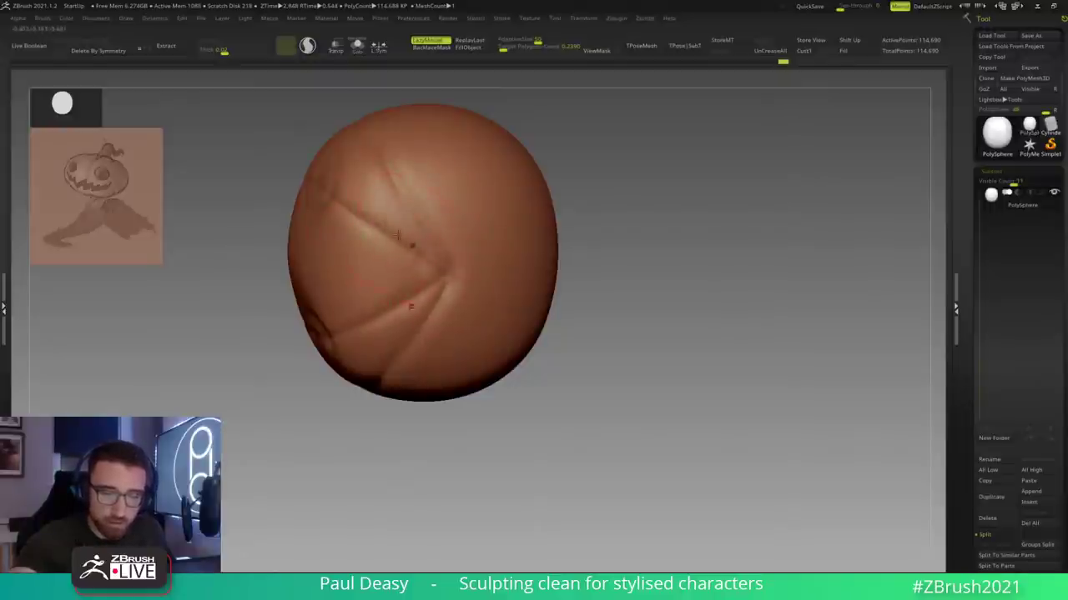
left_click_drag(406, 245, 450, 271)
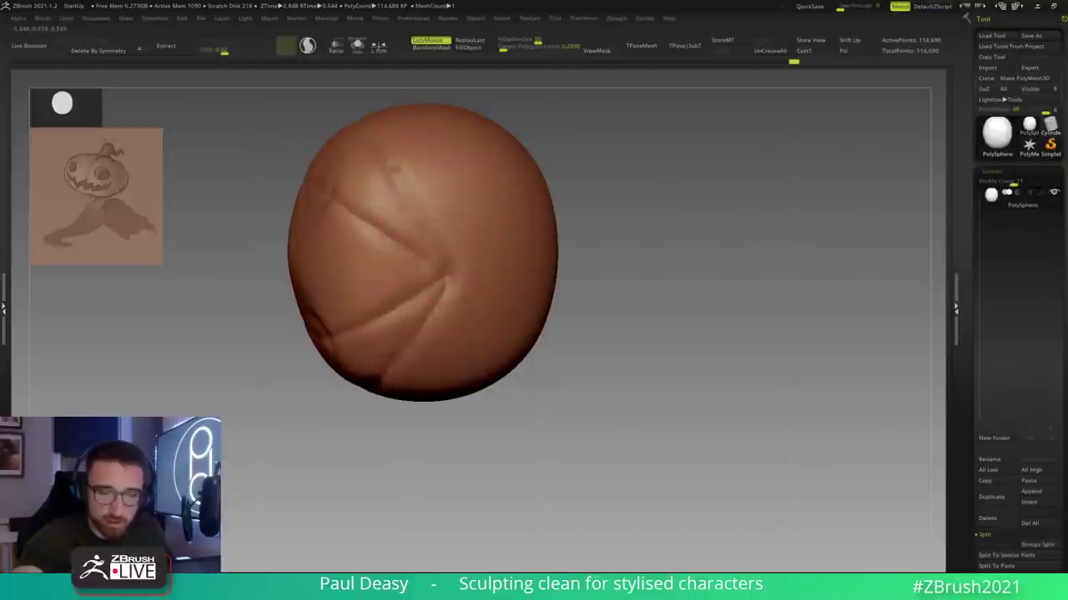
key("l")
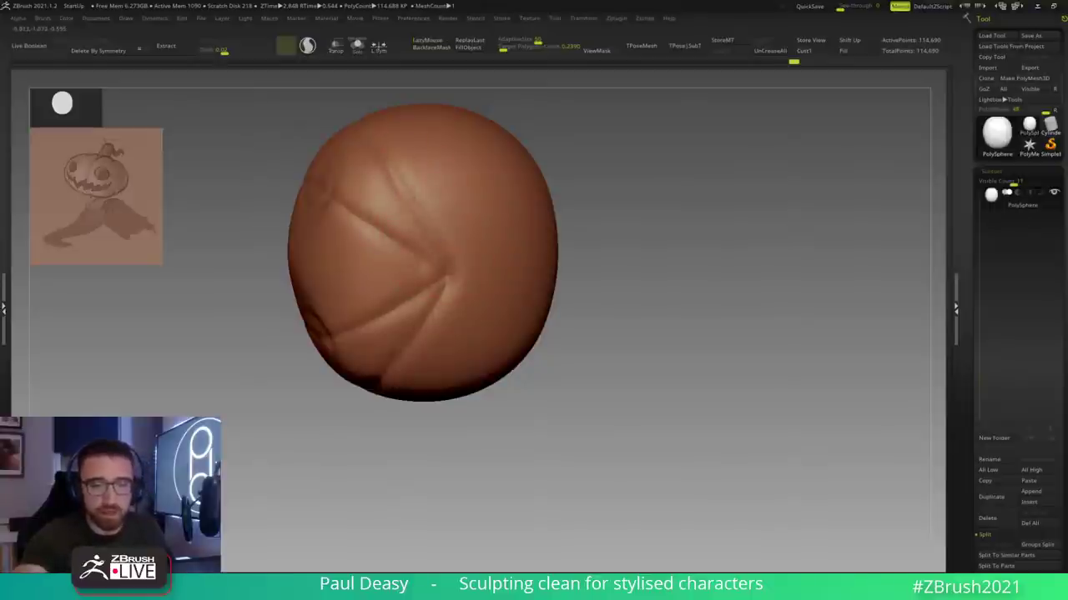
key("l")
mouse_move(665, 343)
left_mouse_down()
mouse_move(630, 286)
mouse_move(655, 334)
left_mouse_up()
left_click_drag(536, 240, 524, 275, "alt")
left_click_drag(621, 261, 634, 279)
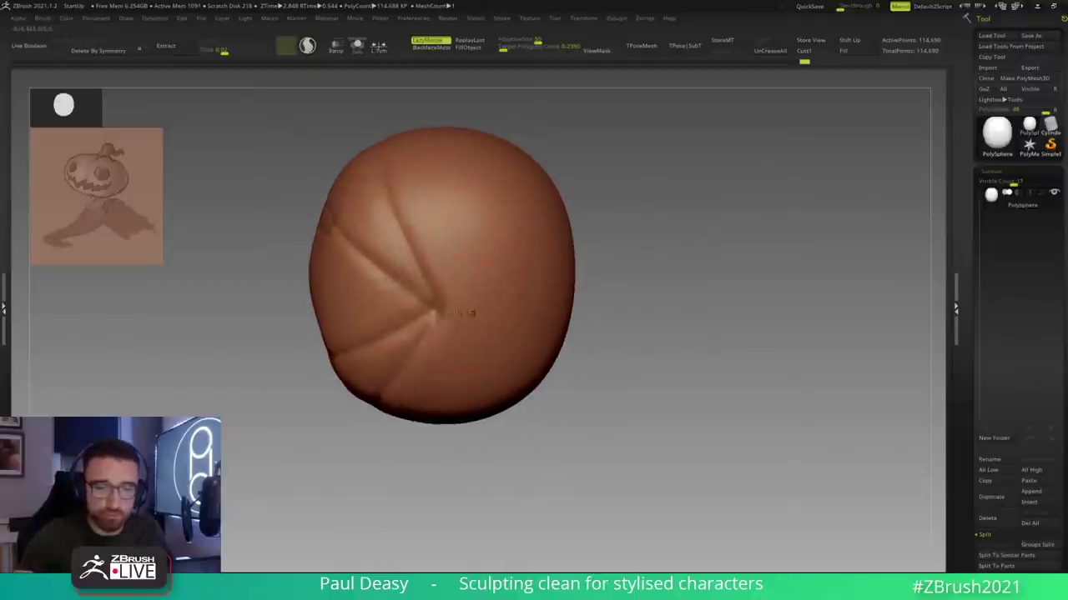
Step: Carve a new mirrored groove from the crown's meeting point toward the side of the head, undoing the first strokes
left_click_drag(436, 308, 497, 217)
key("ctrl+z")
left_click_drag(438, 311, 472, 171)
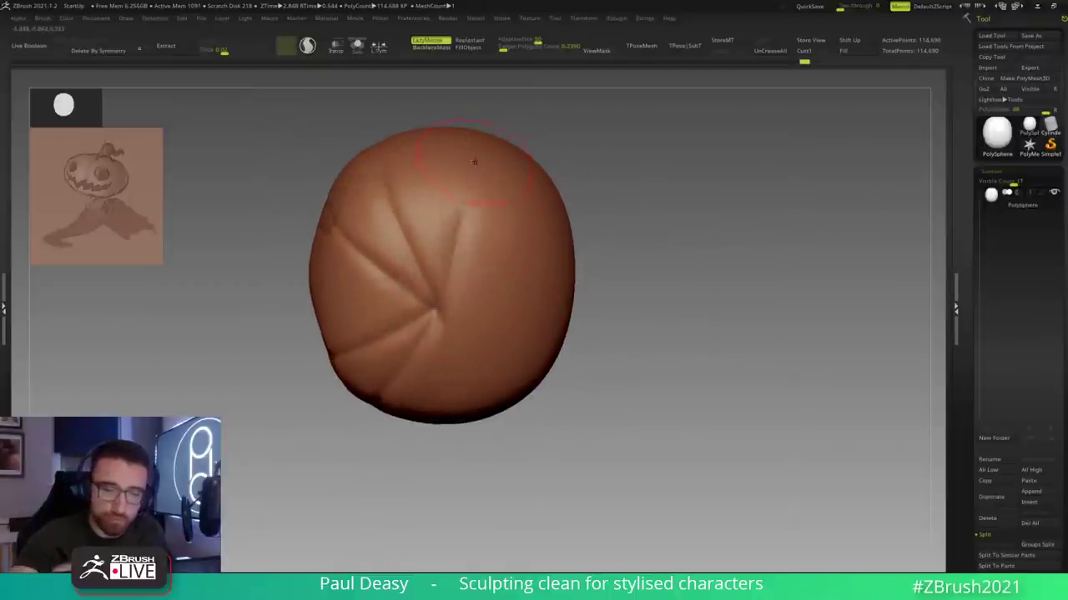
key("ctrl+z")
left_click_drag(438, 311, 452, 275)
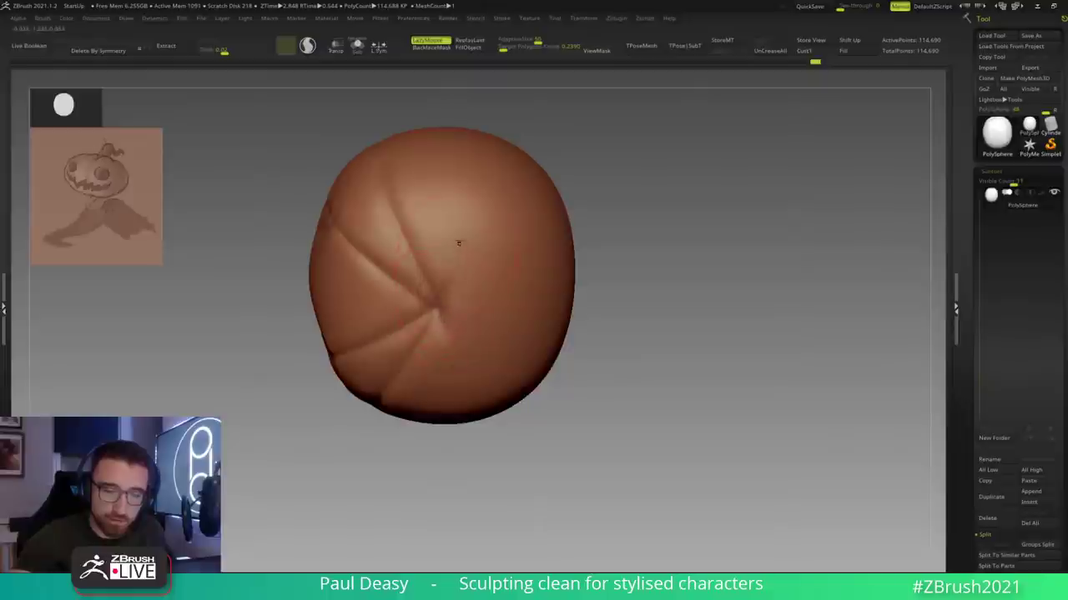
left_click_drag(456, 259, 468, 199)
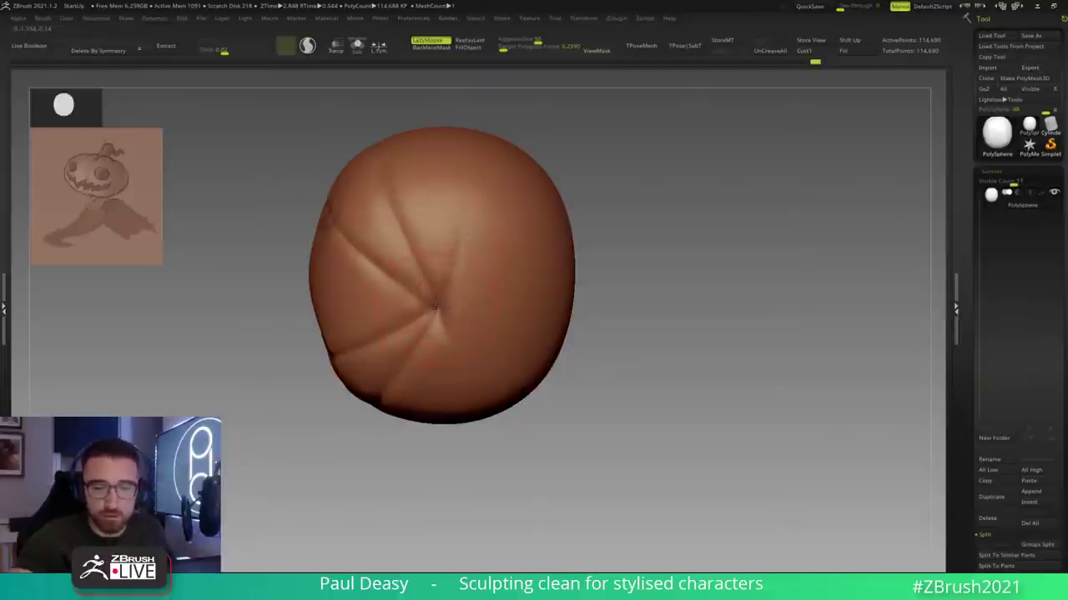
Step: Extend the new side groove from the crown down the side of the head, undoing the uneven strokes
left_click_drag(627, 193, 597, 319, "alt")
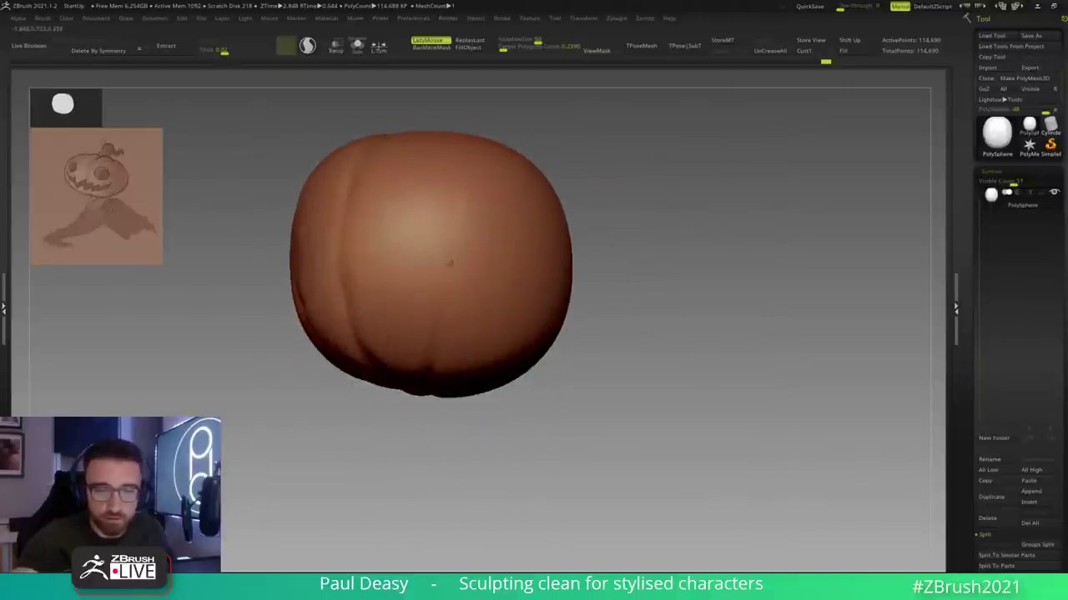
mouse_move(477, 219)
right_mouse_down()
mouse_move(481, 253)
mouse_move(460, 281)
mouse_move(476, 200)
mouse_move(468, 250)
right_mouse_up()
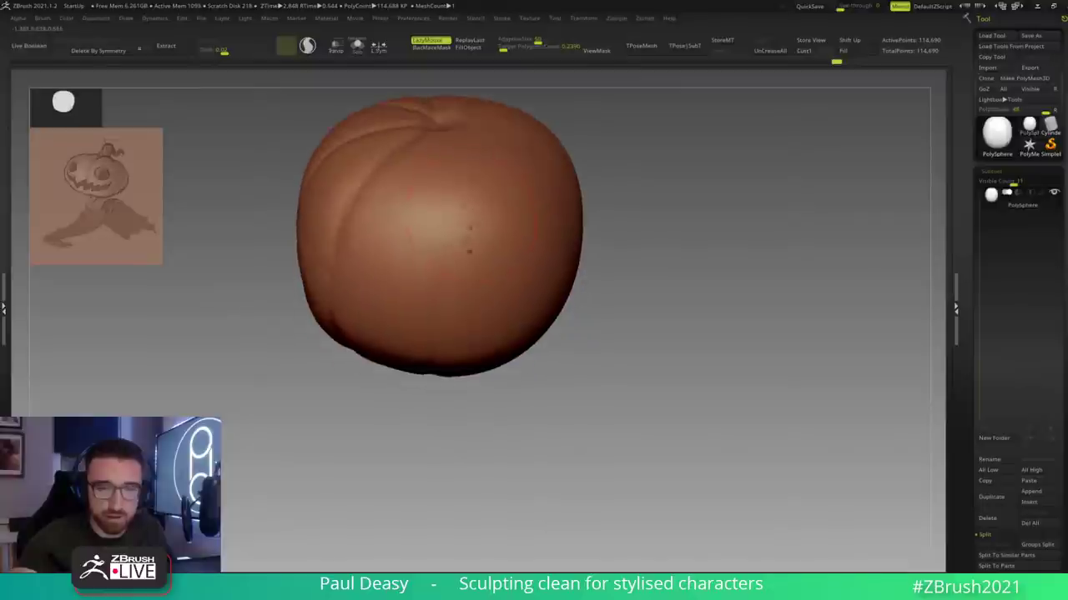
left_click_drag(433, 298, 430, 334)
key("ctrl+z")
mouse_move(439, 130)
left_mouse_down()
mouse_move(456, 250)
mouse_move(448, 333)
left_mouse_up()
key("ctrl+z")
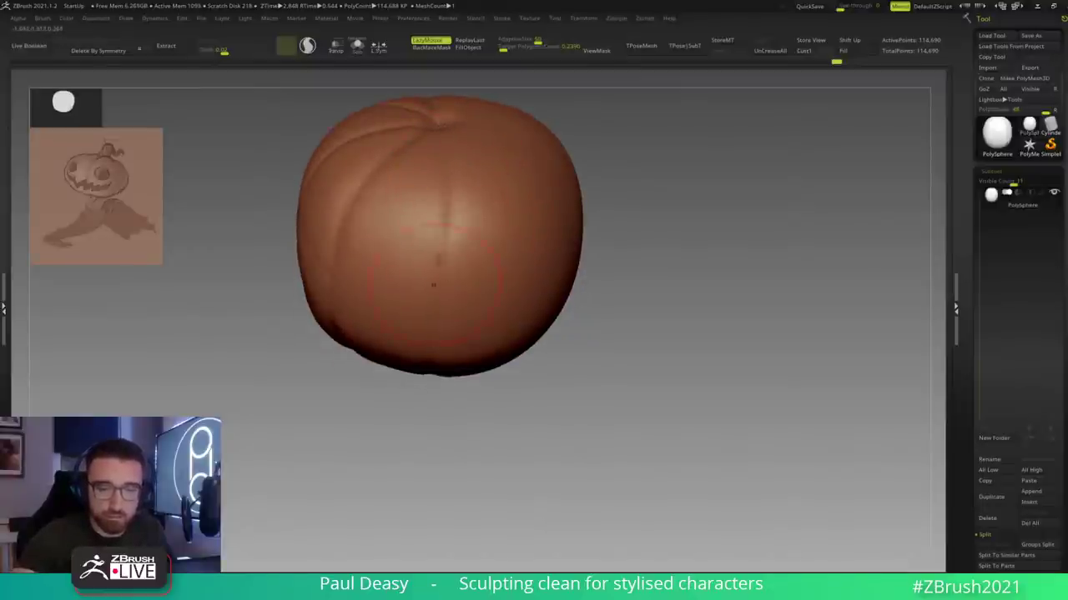
right_click_drag(565, 286, 504, 205)
key("ctrl+z")
Step: Carve a mirrored pair of rear grooves outward from the meeting point toward the back of the head
left_click_drag(455, 149, 510, 238)
key("ctrl+z")
left_click_drag(451, 154, 503, 209)
mouse_move(664, 363)
left_mouse_down()
mouse_move(689, 313)
mouse_move(667, 447)
left_mouse_up()
left_click_drag(461, 213, 533, 178)
mouse_move(555, 221)
right_mouse_down("alt")
mouse_move(549, 241)
mouse_move(488, 238)
mouse_move(476, 275)
right_mouse_up("alt")
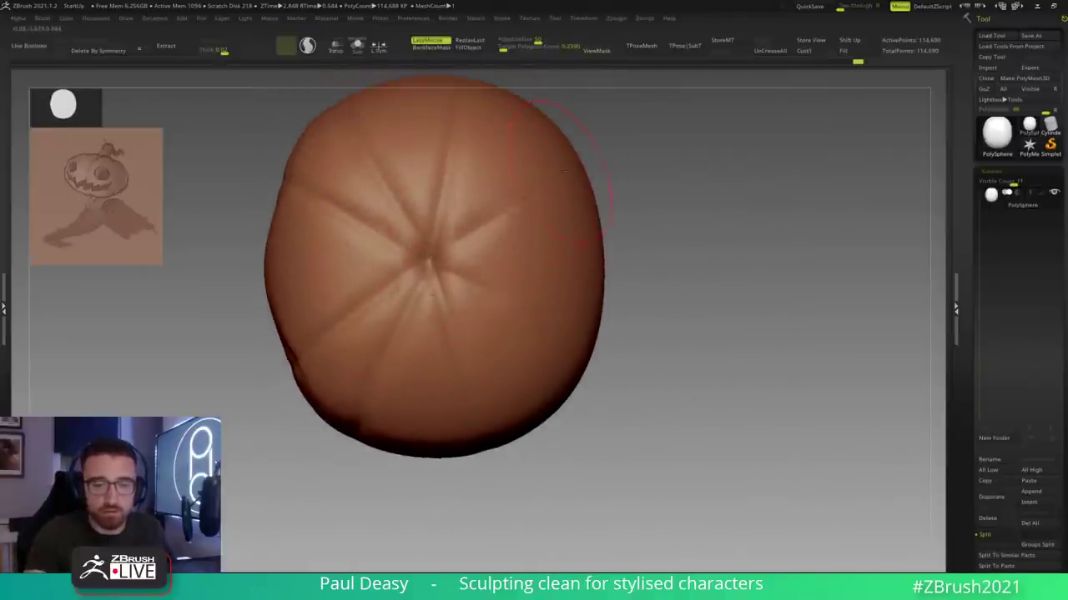
left_click_drag(499, 218, 451, 244)
right_click_drag(573, 175, 489, 274)
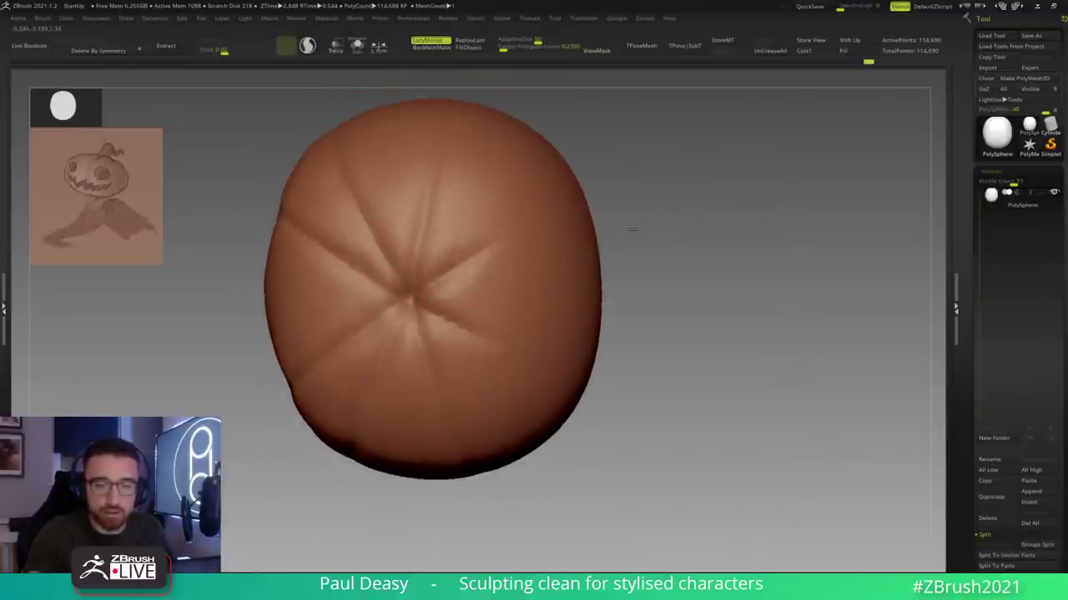
Step: Lengthen the rear grooves from the meeting point across the head's surface, undoing one misplaced stroke
right_click_drag(631, 226, 553, 269)
right_click_drag(495, 235, 503, 253)
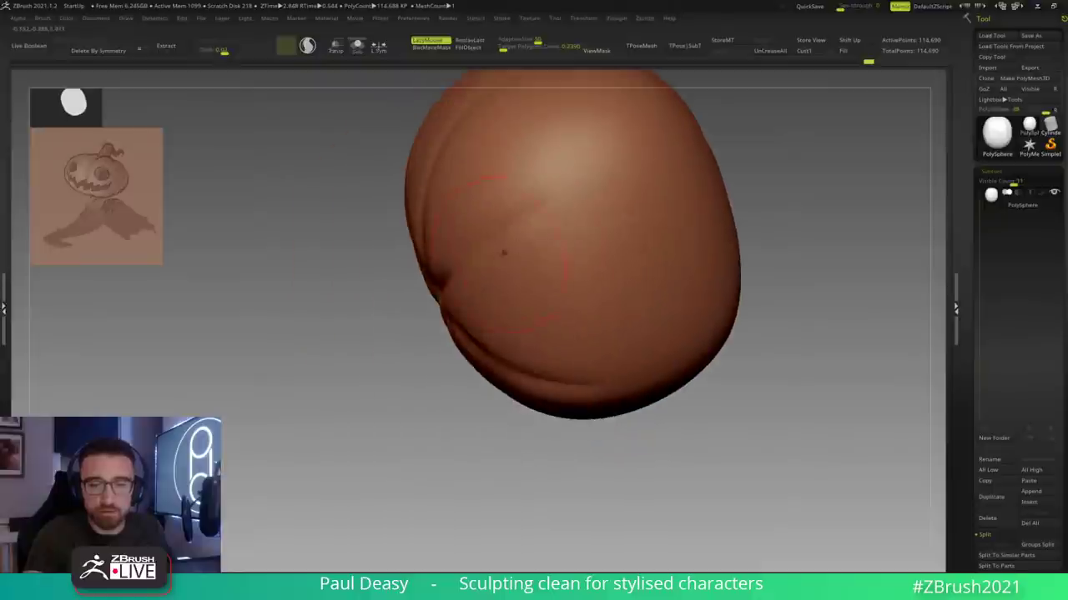
key("ctrl+z")
mouse_move(392, 275)
right_mouse_down()
mouse_move(443, 279)
mouse_move(419, 292)
right_mouse_up()
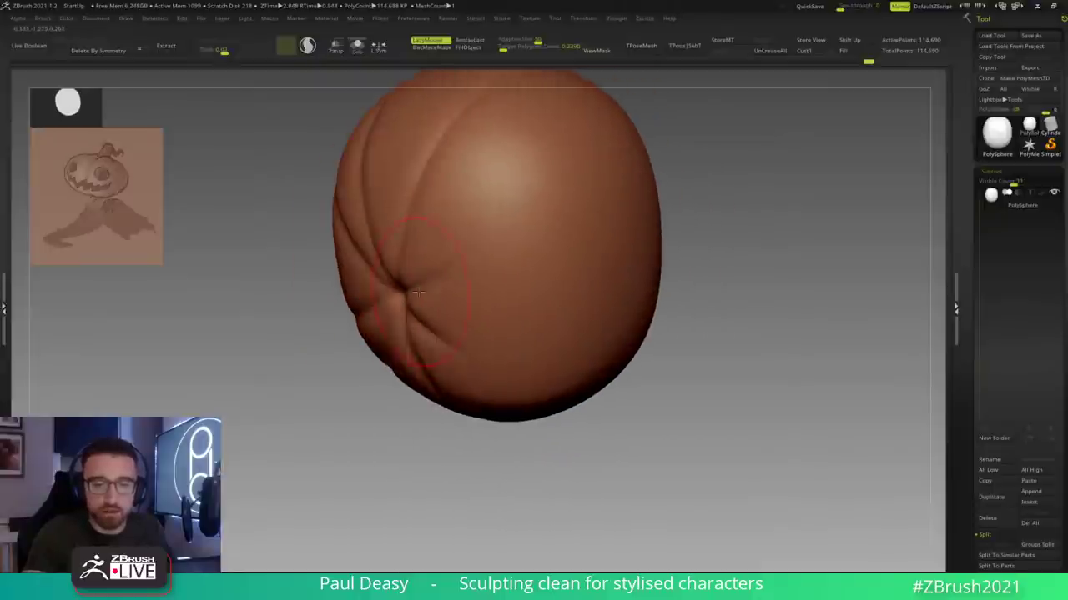
left_click_drag(471, 250, 558, 215)
right_click_drag(501, 247, 572, 227)
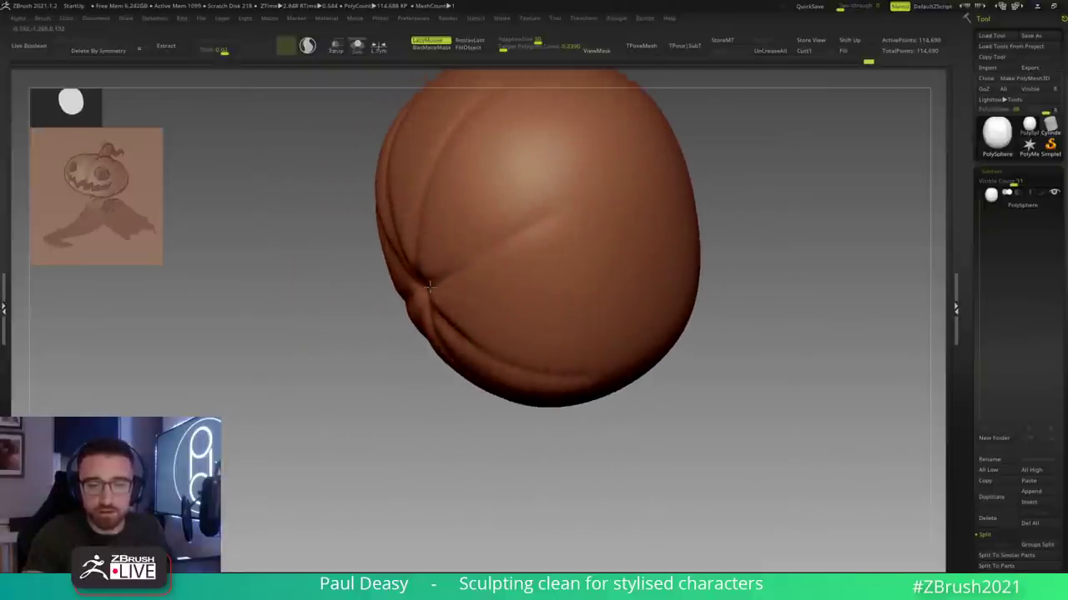
right_click_drag(606, 185, 506, 253)
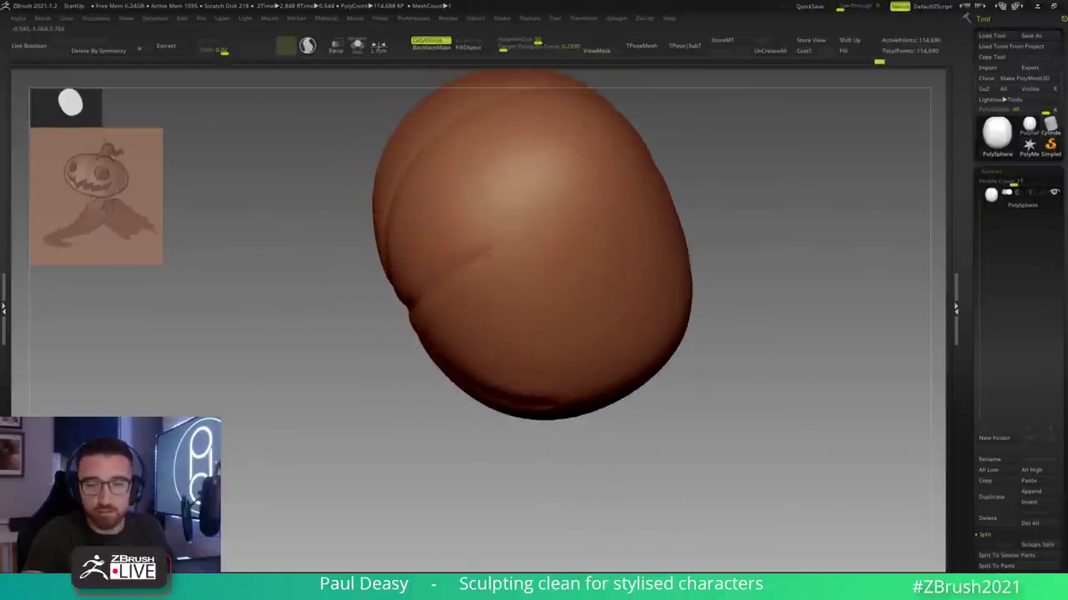
Step: Carve the rear grooves the rest of the way around the back of the head
mouse_move(615, 191)
right_mouse_down()
mouse_move(632, 197)
mouse_move(559, 214)
mouse_move(598, 185)
right_mouse_up()
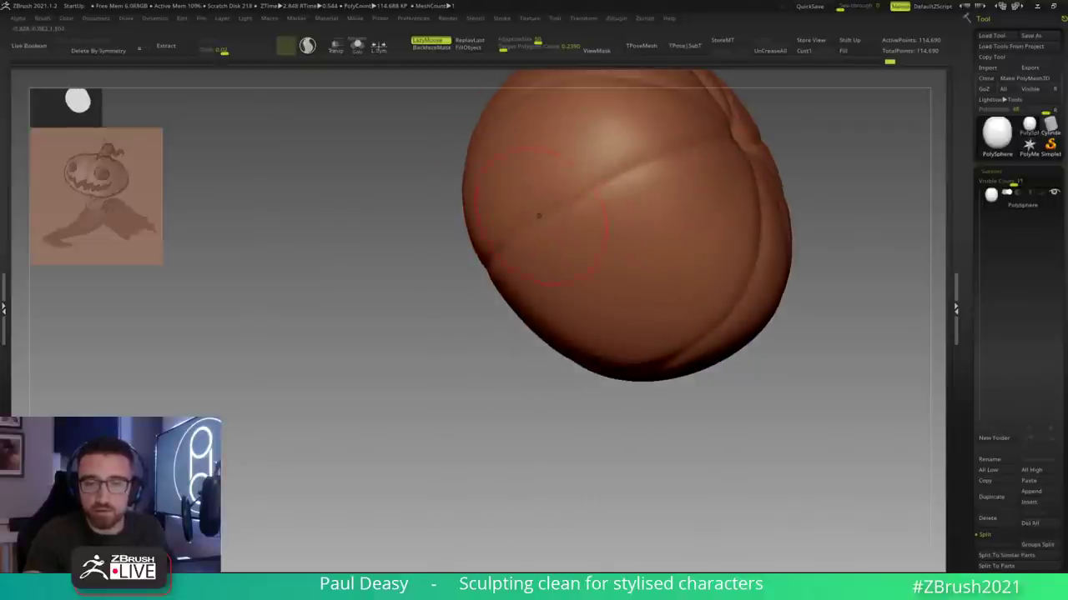
right_click_drag(698, 163, 698, 209)
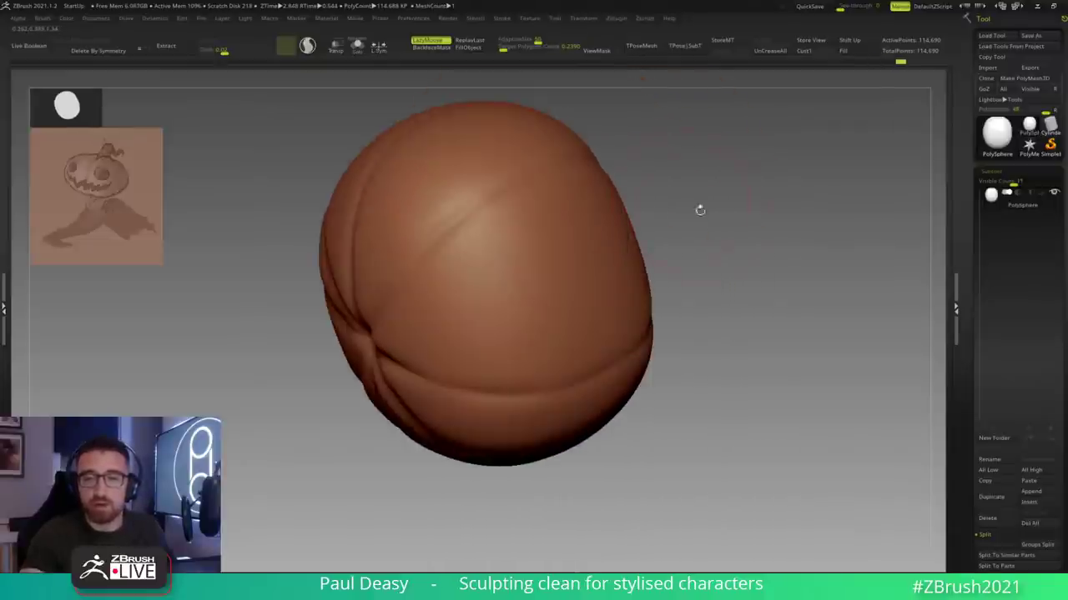
right_click_drag(726, 324, 728, 324)
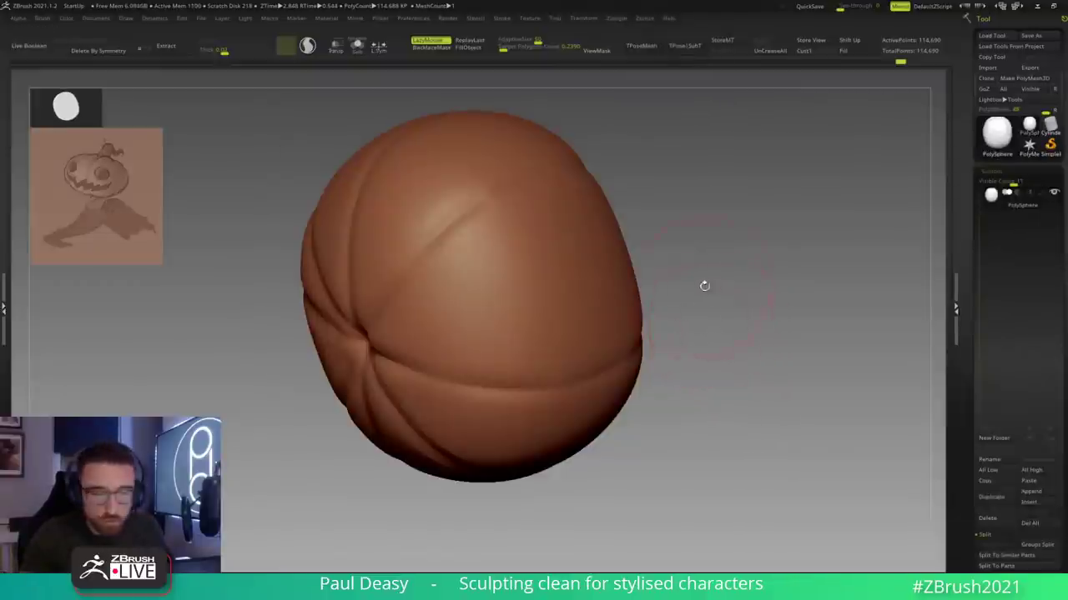
right_click_drag(704, 286, 518, 311)
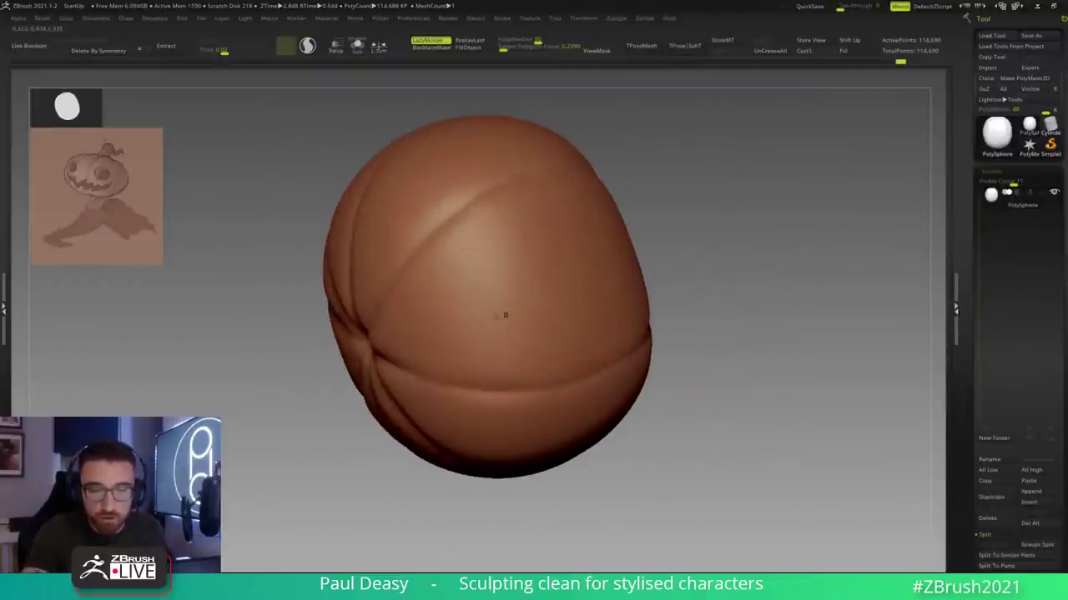
mouse_move(384, 338)
right_mouse_down()
mouse_move(354, 350)
mouse_move(400, 351)
right_mouse_up()
Step: Carve a single groove along the centre of the back, from the meeting point around the head
left_click_drag(343, 348, 458, 318)
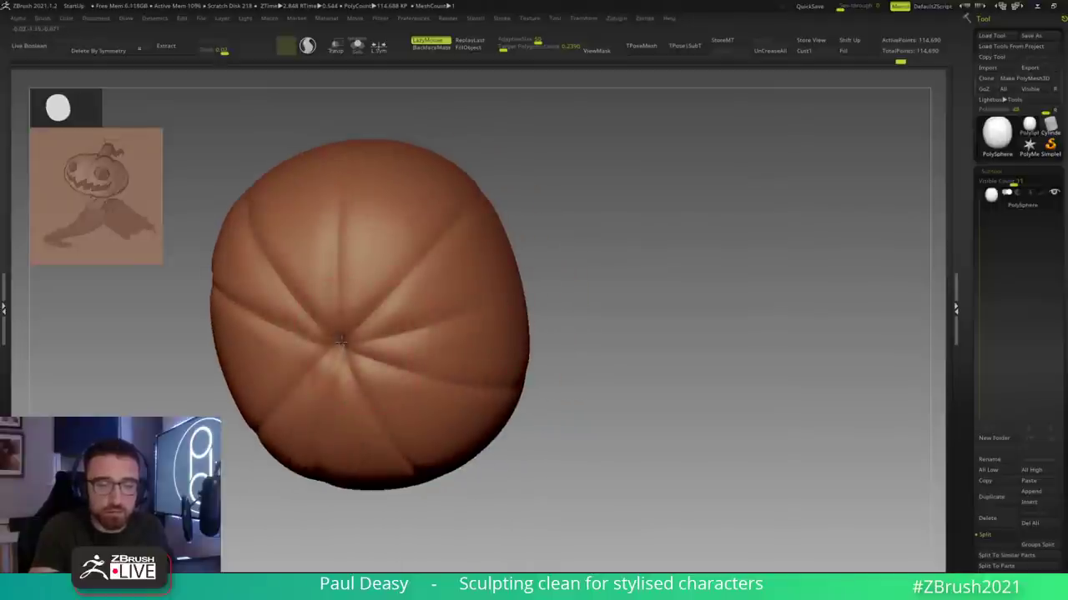
right_click_drag(489, 309, 472, 325)
left_click_drag(452, 318, 529, 288)
right_click_drag(589, 270, 500, 315, "alt")
left_click_drag(493, 306, 552, 277)
right_click_drag(659, 246, 584, 267)
left_click_drag(641, 229, 539, 282)
left_click_drag(628, 235, 613, 238)
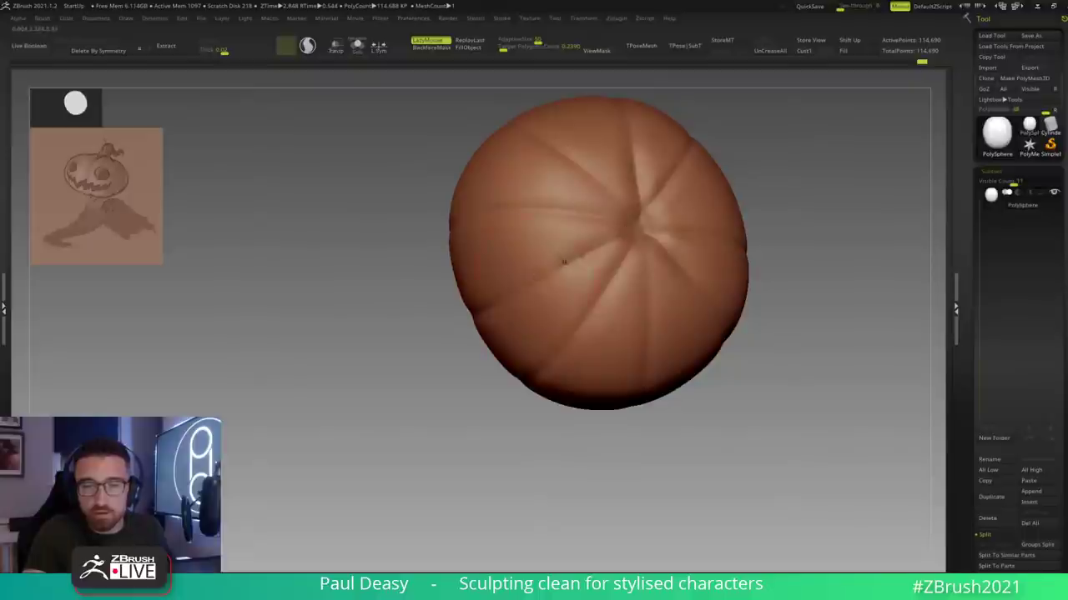
Step: Adjust the brush settings and deepen the inner grooves from the crown down to the eyes
right_click_drag(804, 300, 689, 269)
right_click_drag(651, 207, 643, 275, "alt")
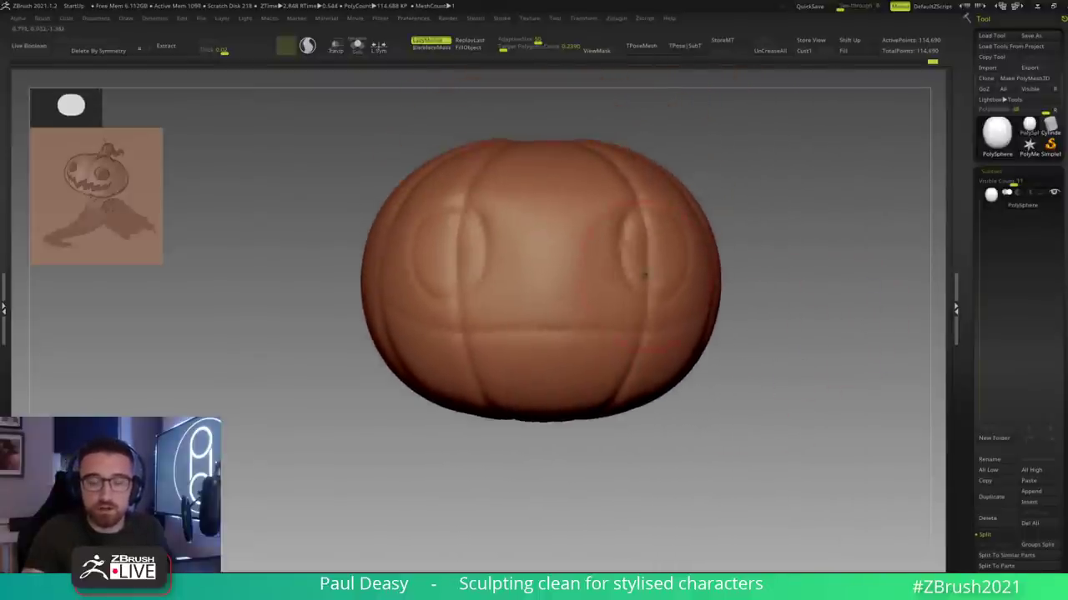
right_click_drag(859, 282, 727, 293)
key("space")
right_click(763, 314)
right_click_drag(727, 226, 702, 235, "alt")
key("space")
mouse_move(504, 164)
left_mouse_down()
mouse_move(525, 195)
mouse_move(535, 273)
mouse_move(524, 228)
left_mouse_up()
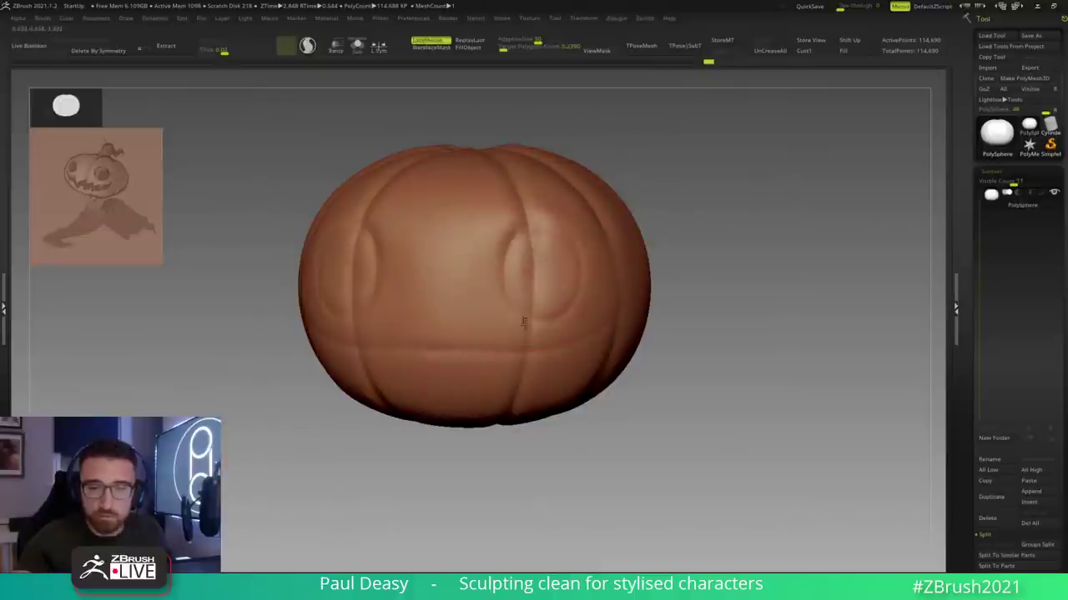
Step: Deepen the groove on the side of the head with repeated strokes
mouse_move(705, 309)
left_mouse_down("alt")
mouse_move(697, 277)
mouse_move(722, 264)
mouse_move(734, 283)
mouse_move(589, 303)
mouse_move(593, 258)
left_mouse_up("alt")
left_click_drag(575, 204, 573, 266)
left_click_drag(569, 207, 573, 265)
right_click_drag(573, 232, 578, 270)
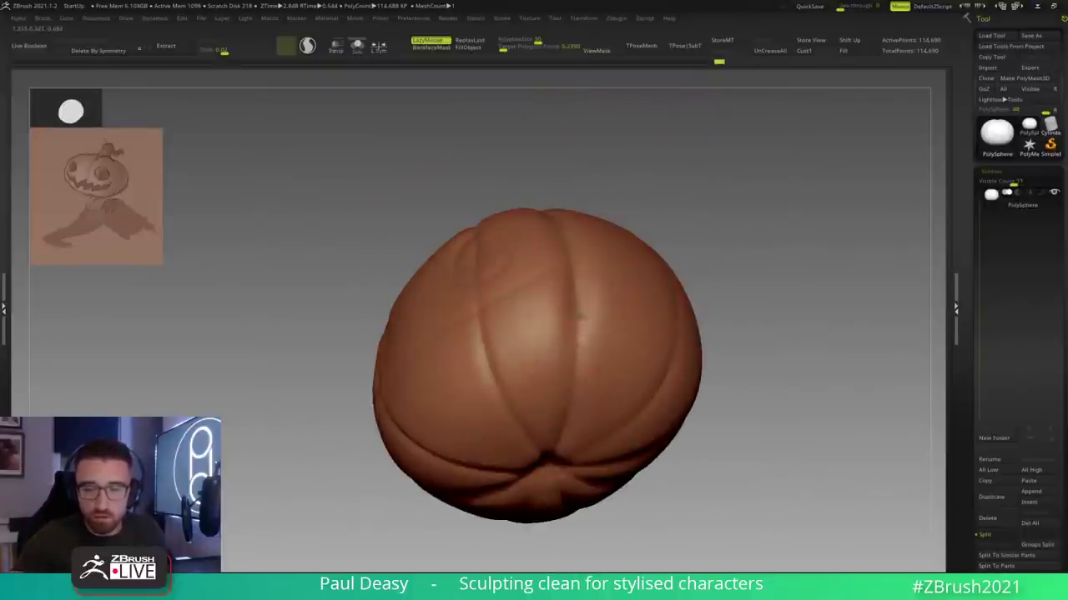
left_click_drag(759, 397, 765, 355)
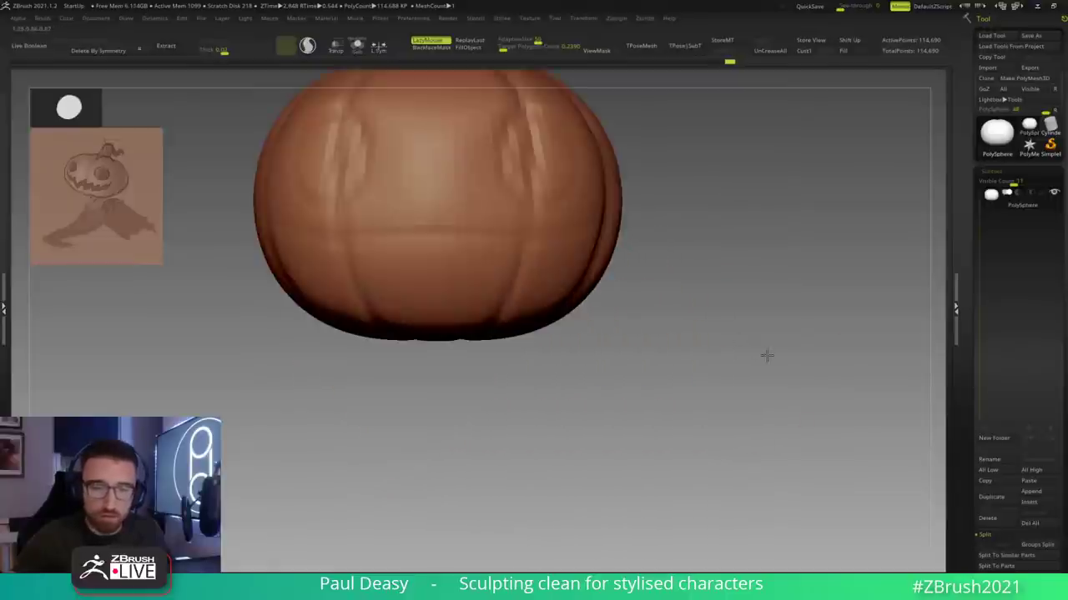
left_click_drag(634, 375, 667, 362)
right_click_drag(667, 361, 361, 291)
Step: Touch up the side groove near the end of the mouth line with the Move brush, returning to the DamStandard brush
mouse_move(362, 291)
left_mouse_down("shift")
mouse_move(373, 168)
mouse_move(358, 226)
mouse_move(365, 275)
left_mouse_up("shift")
mouse_move(707, 293)
left_mouse_down("alt")
mouse_move(712, 314)
mouse_move(712, 302)
left_mouse_up("alt")
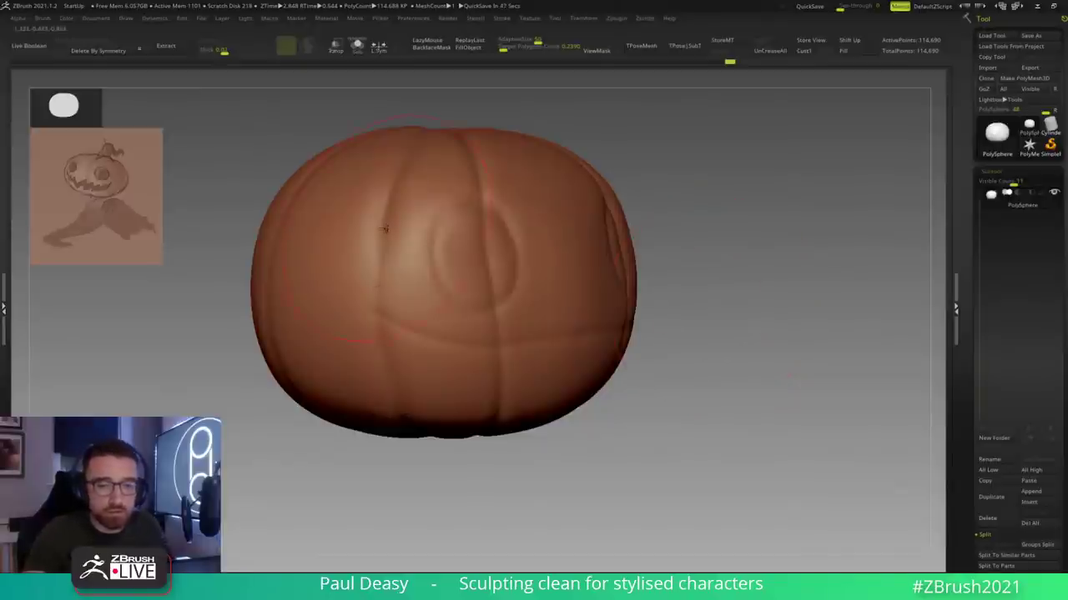
key("space")
left_click_drag(372, 298, 382, 273)
key("b")
key("d")
key("s")
key("space")
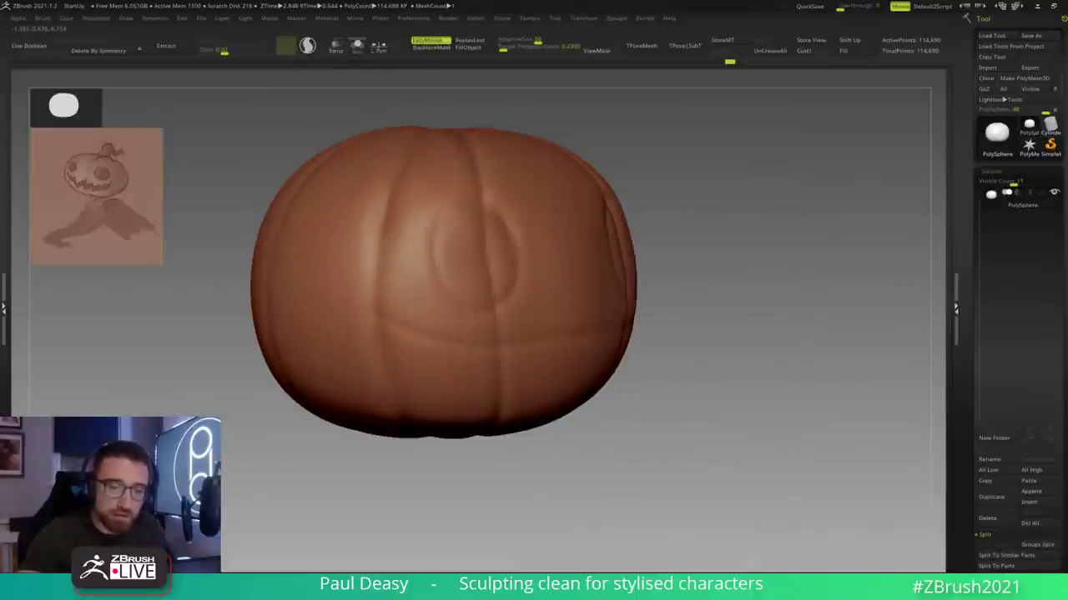
Step: Switch to the Move brush, adjust its draw size and nudge the outline of the head from the front view
left_click_drag(692, 331, 704, 311)
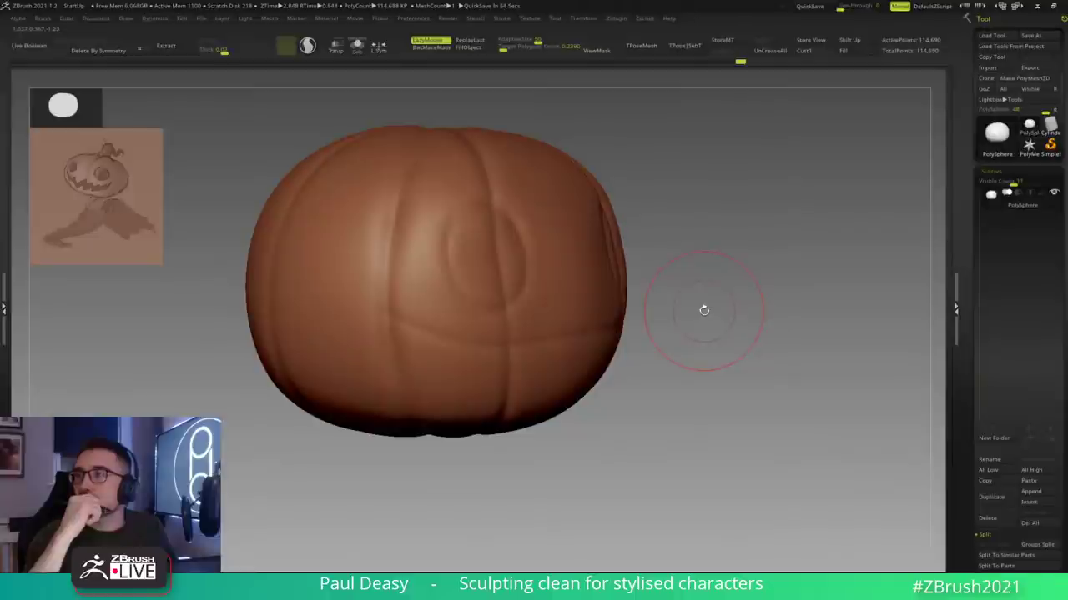
mouse_move(704, 311)
left_mouse_down()
mouse_move(808, 217)
mouse_move(695, 223)
mouse_move(692, 233)
mouse_move(727, 231)
mouse_move(726, 222)
left_mouse_up()
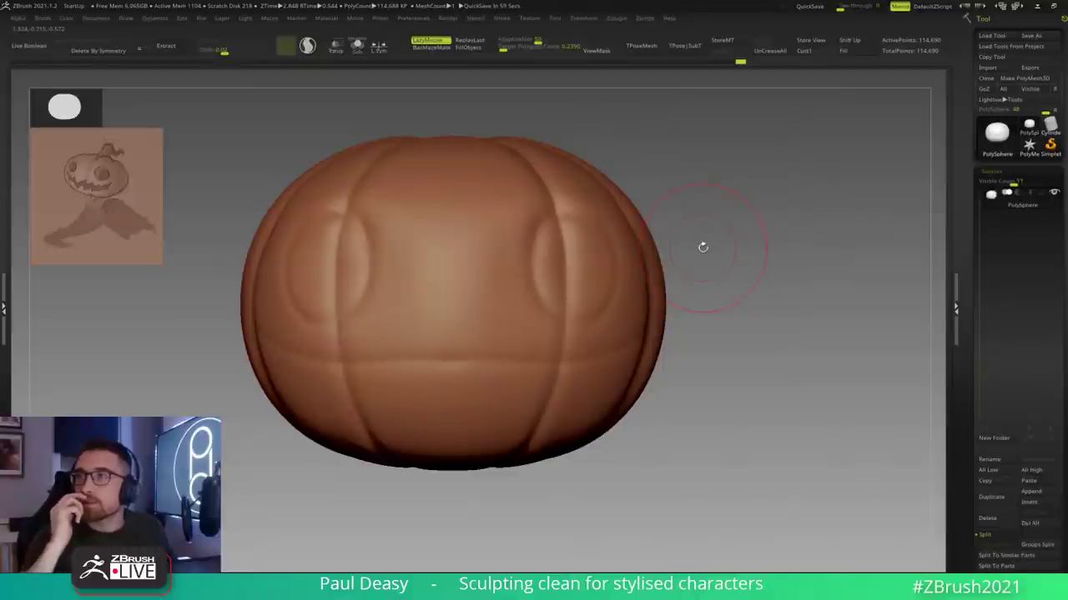
left_click_drag(703, 246, 711, 251)
key("space")
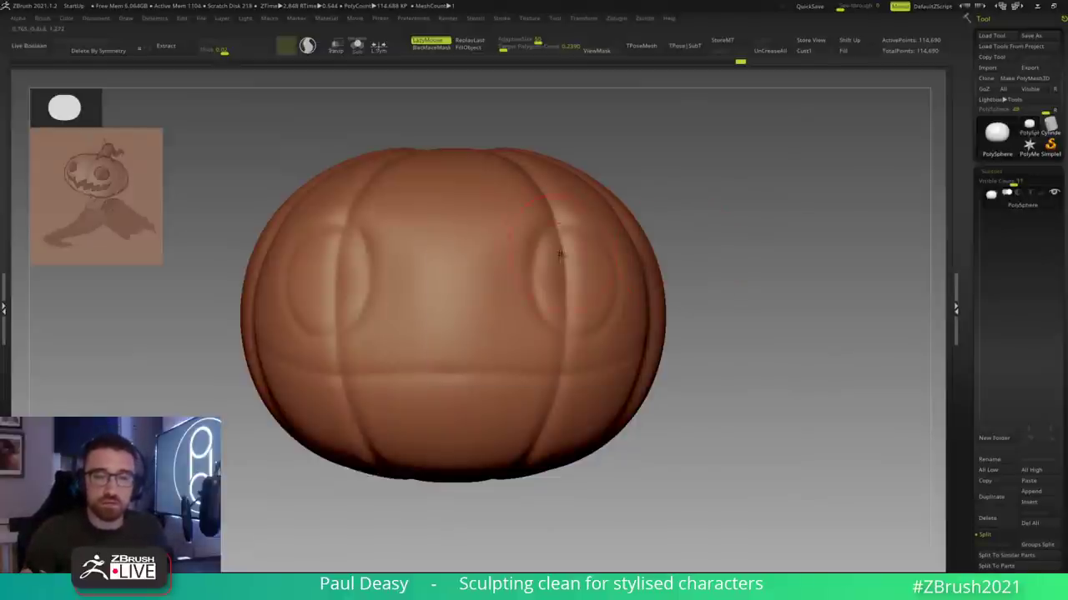
left_click_drag(717, 256, 726, 265)
key("space")
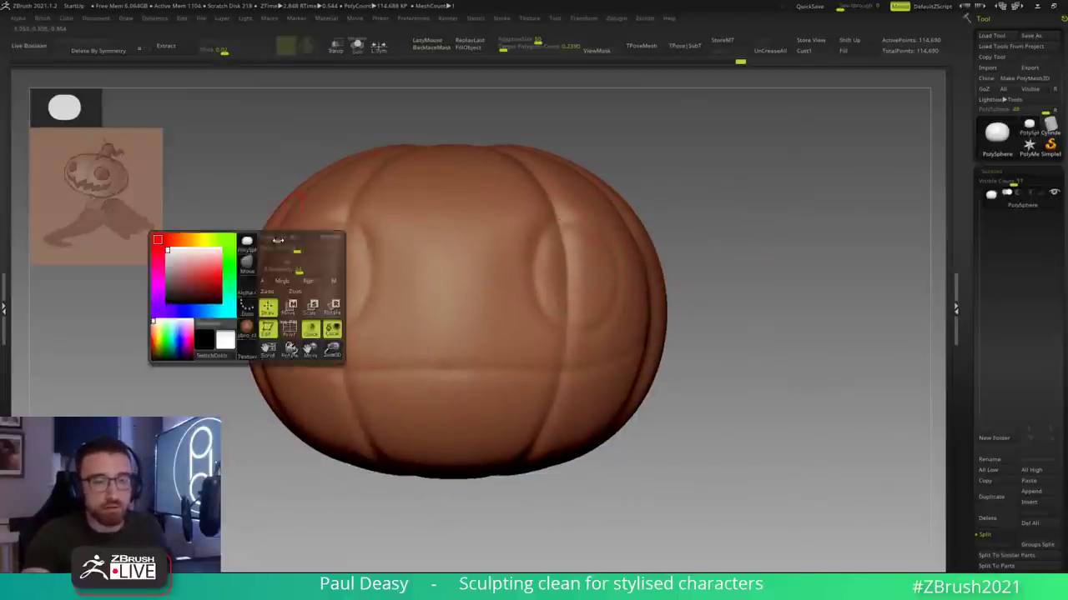
key("space")
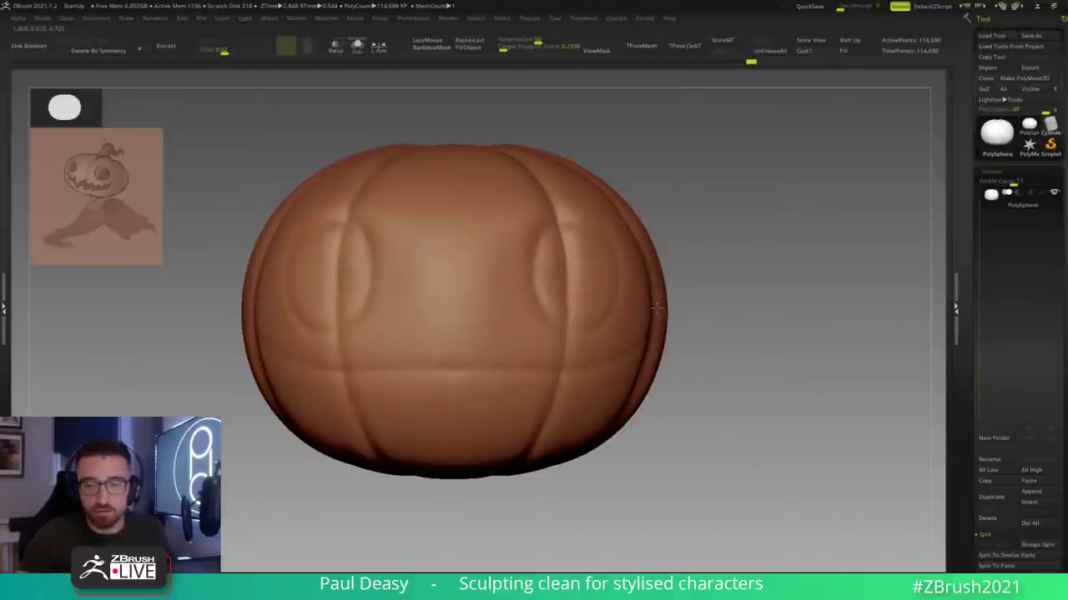
Step: Examine the pumpkin head's overall shape and groove spacing from the front and three-quarter views against the sketch
left_click_drag(703, 305, 692, 300, "alt")
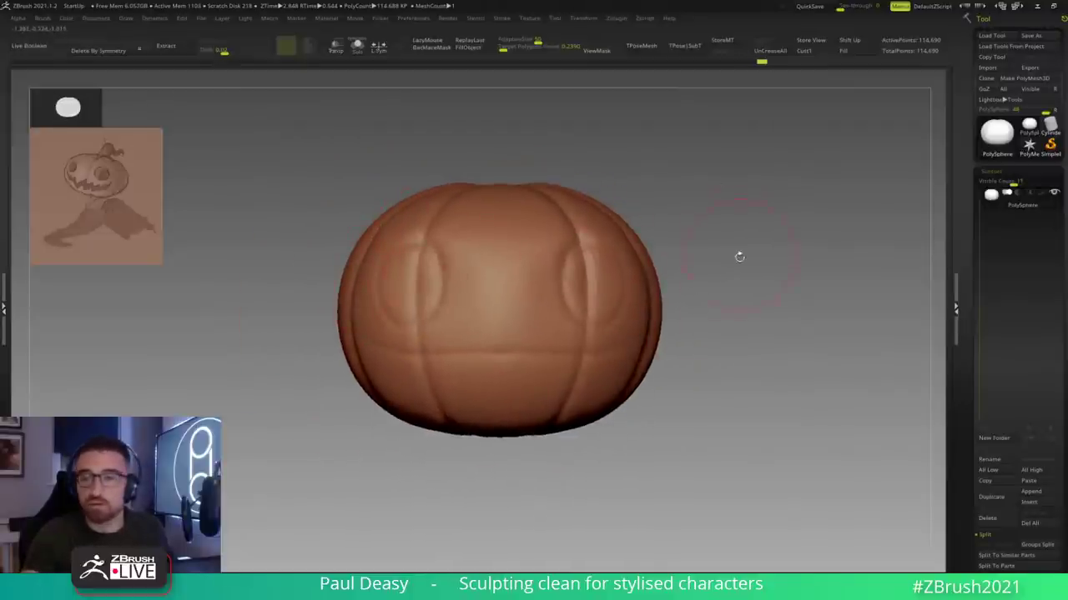
left_click_drag(741, 253, 689, 257, "alt")
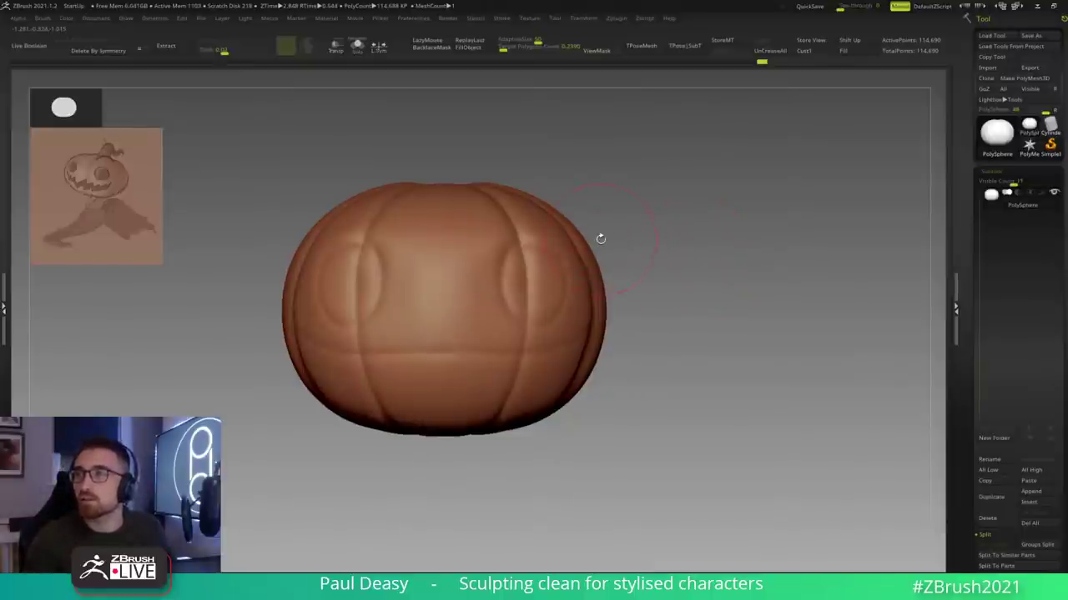
mouse_move(643, 256)
left_mouse_down()
mouse_move(653, 255)
mouse_move(639, 261)
left_mouse_up()
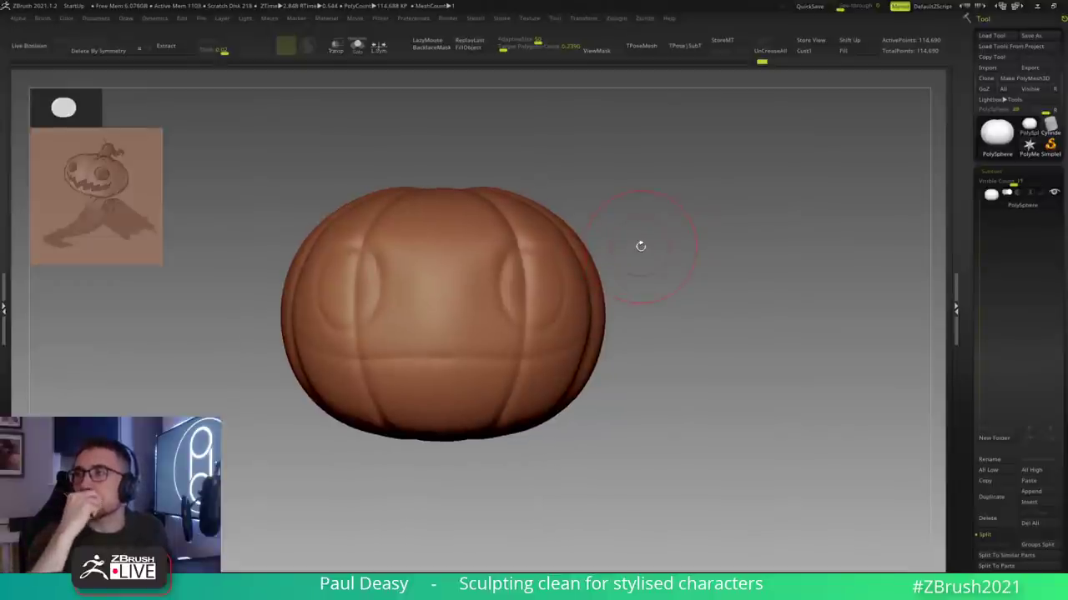
mouse_move(660, 245)
left_mouse_down()
mouse_move(665, 262)
mouse_move(636, 242)
left_mouse_up()
key("space")
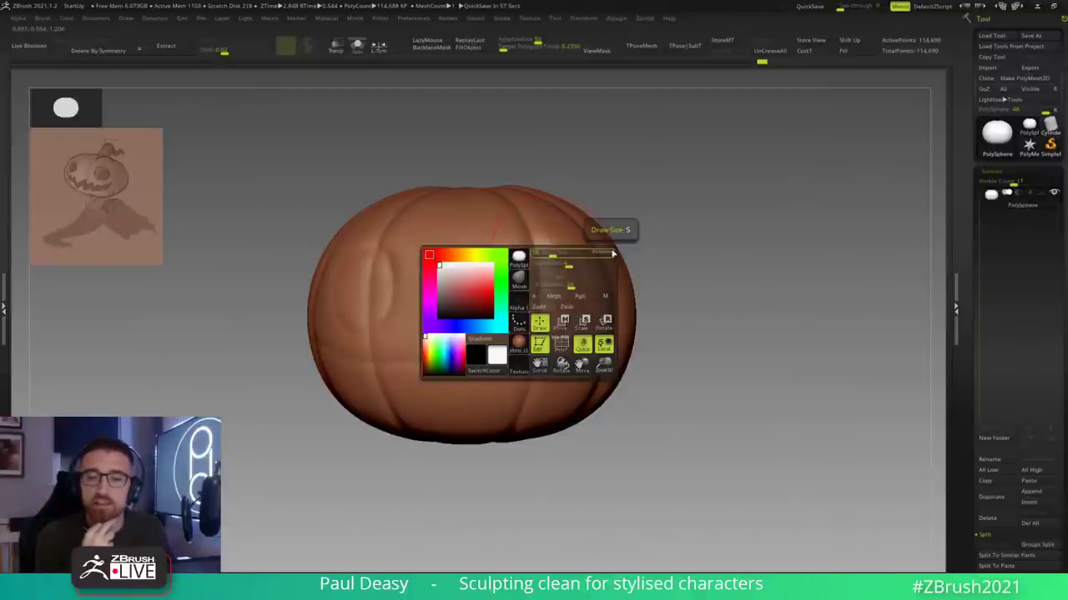
left_click_drag(668, 250, 602, 354)
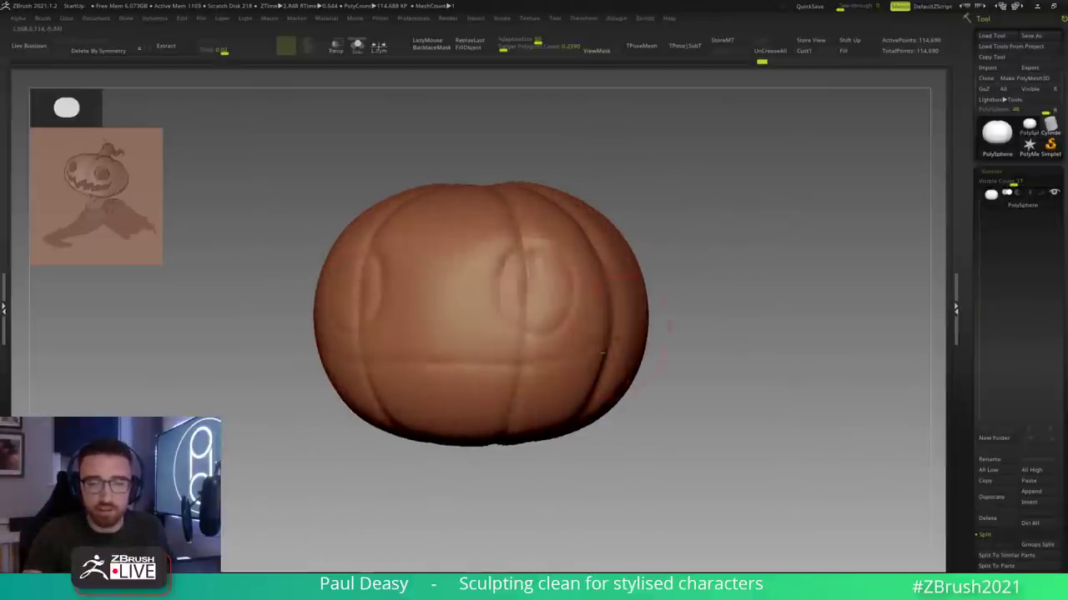
left_click_drag(705, 330, 696, 307)
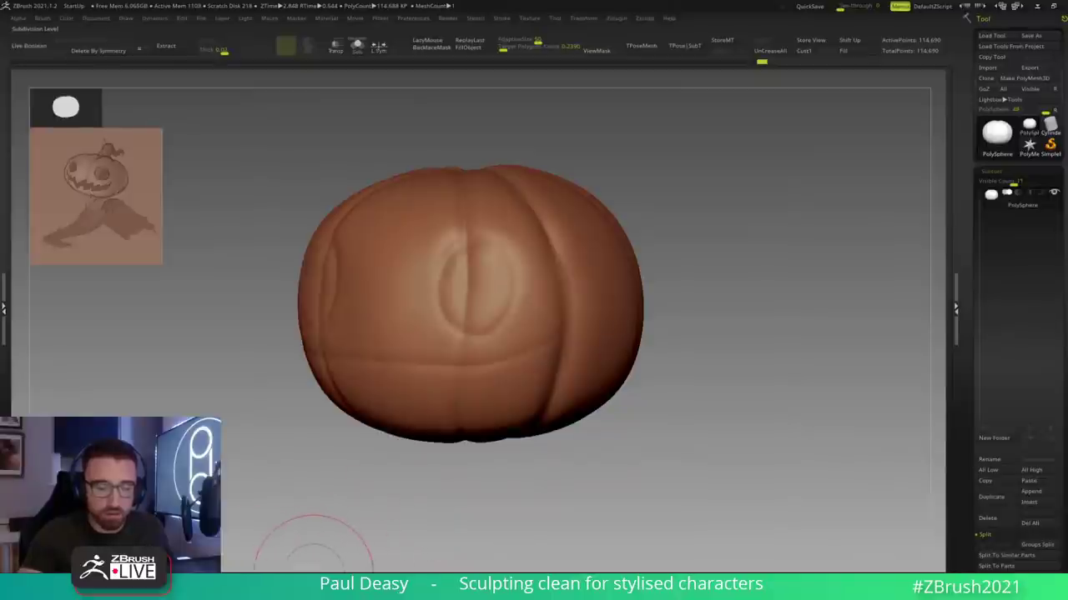
Step: Check the head at its lowest subdivision level, stepping back up through the levels to the highest
key("shift+d")
key("shift+d")
key("shift+d")
key("shift+d")
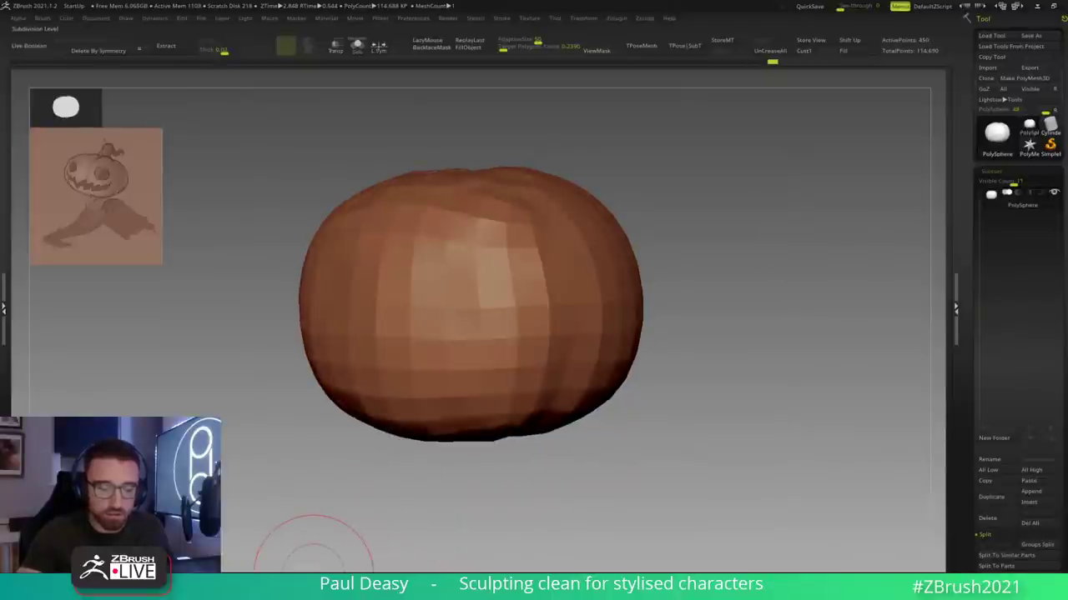
key("d")
key("d")
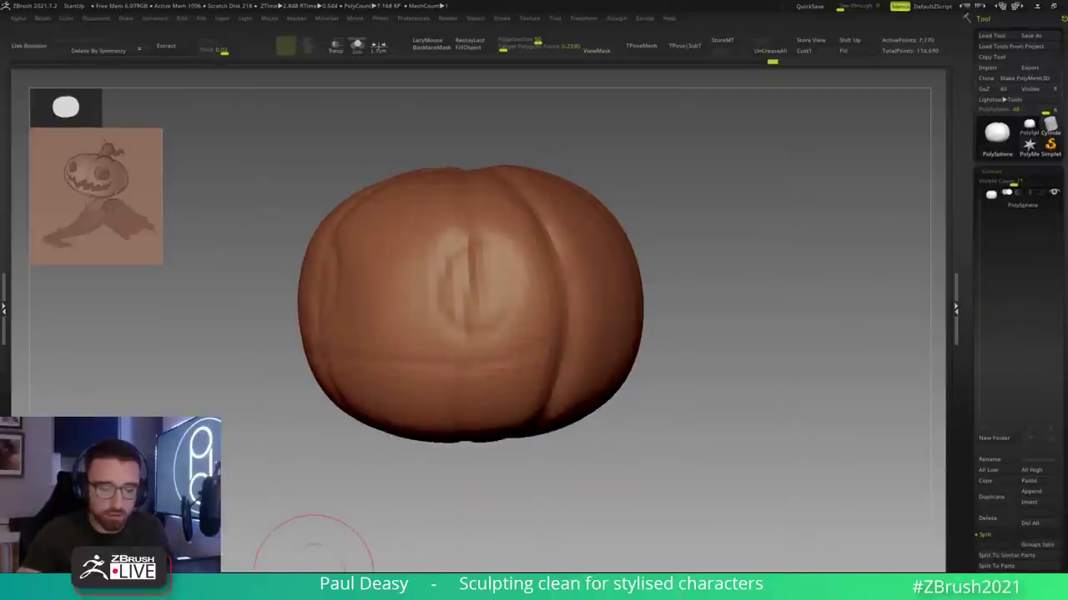
left_click_drag(754, 341, 769, 341)
key("d")
key("d")
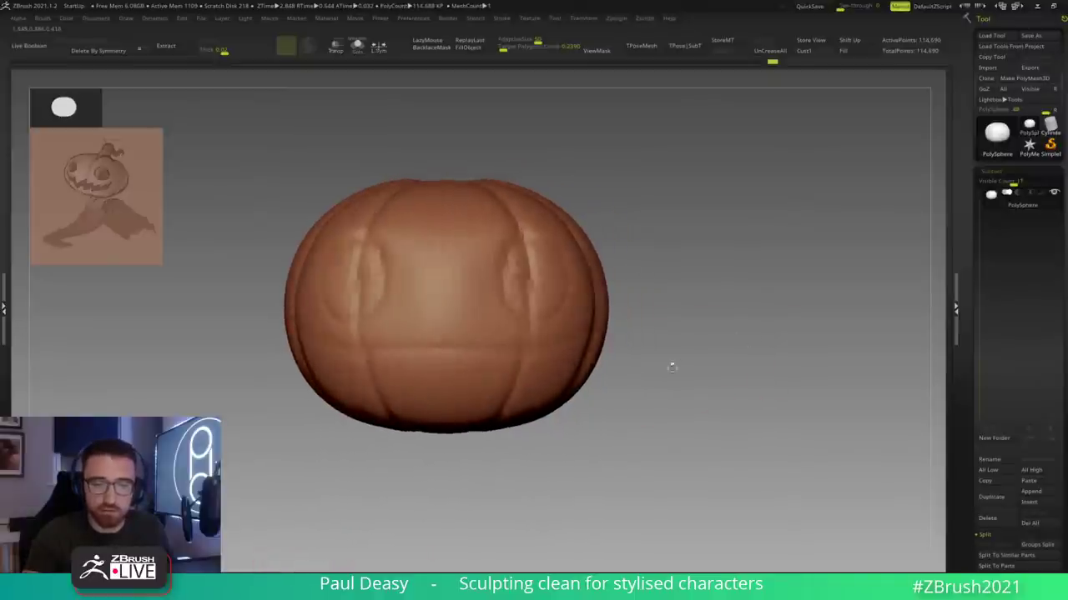
Step: Adjust the Move brush's draw size and reshape the groove running through the eye down to the mouth line
key("space")
key("space")
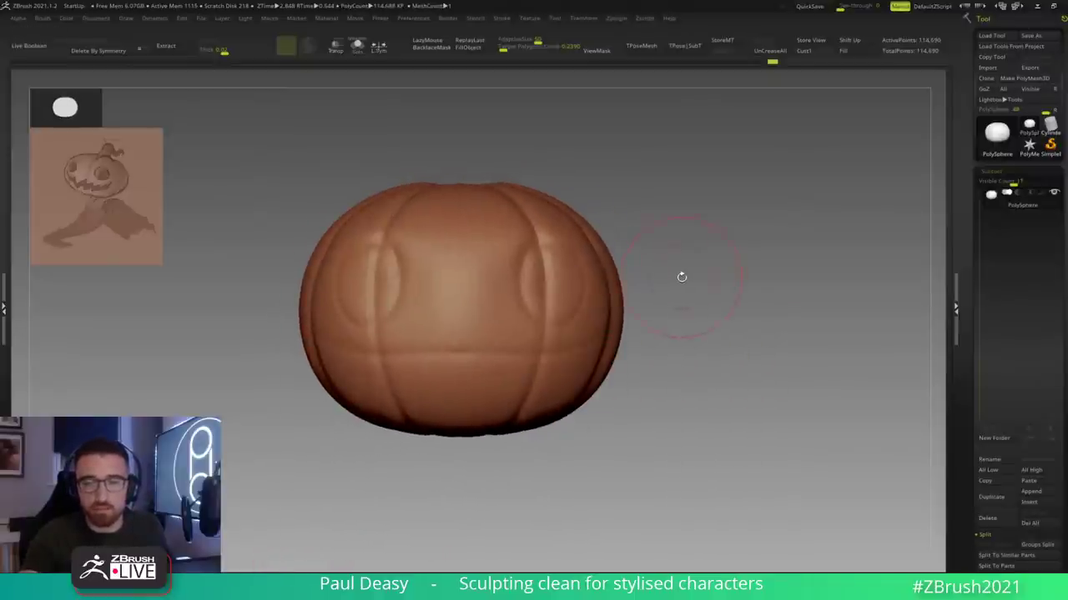
mouse_move(684, 279)
left_mouse_down()
mouse_move(734, 234)
mouse_move(712, 255)
left_mouse_up()
key("space")
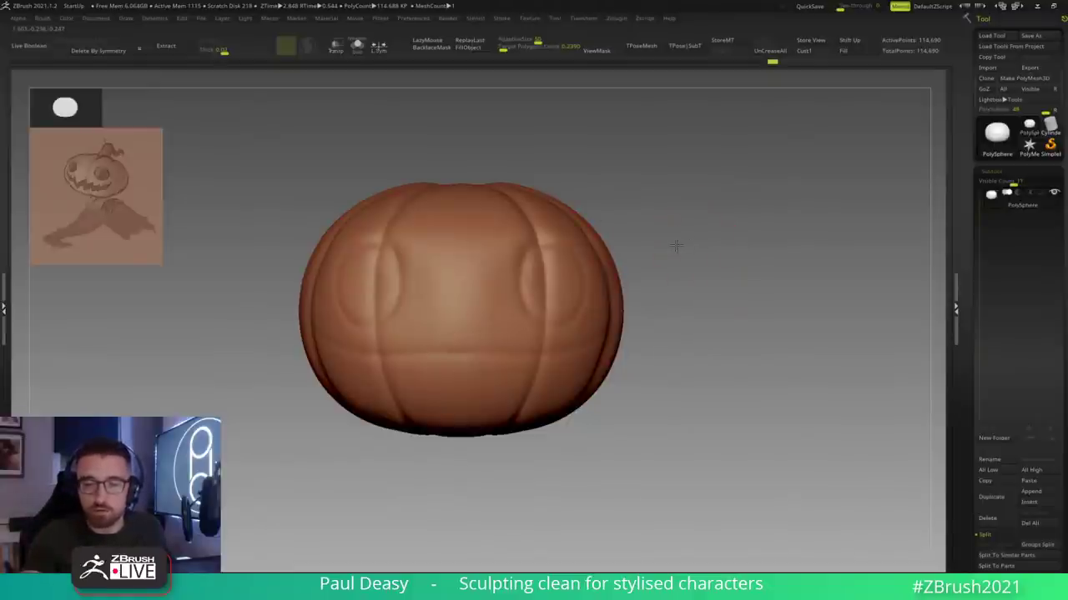
left_click_drag(676, 246, 662, 234)
key("space")
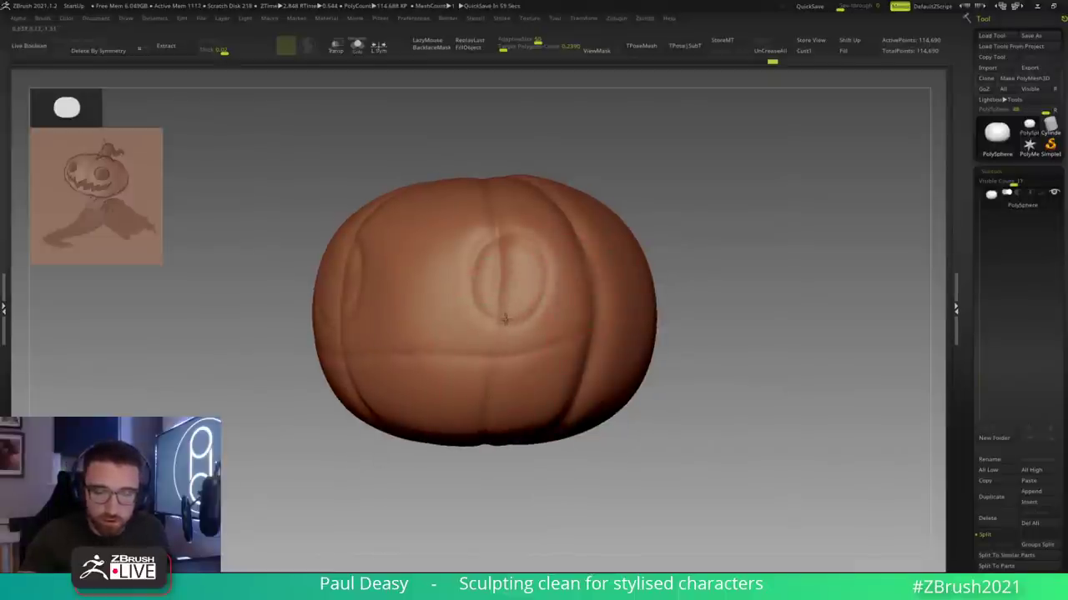
right_click_drag(504, 239, 444, 342)
mouse_move(512, 352)
right_mouse_down()
mouse_move(476, 414)
mouse_move(505, 251)
right_mouse_up()
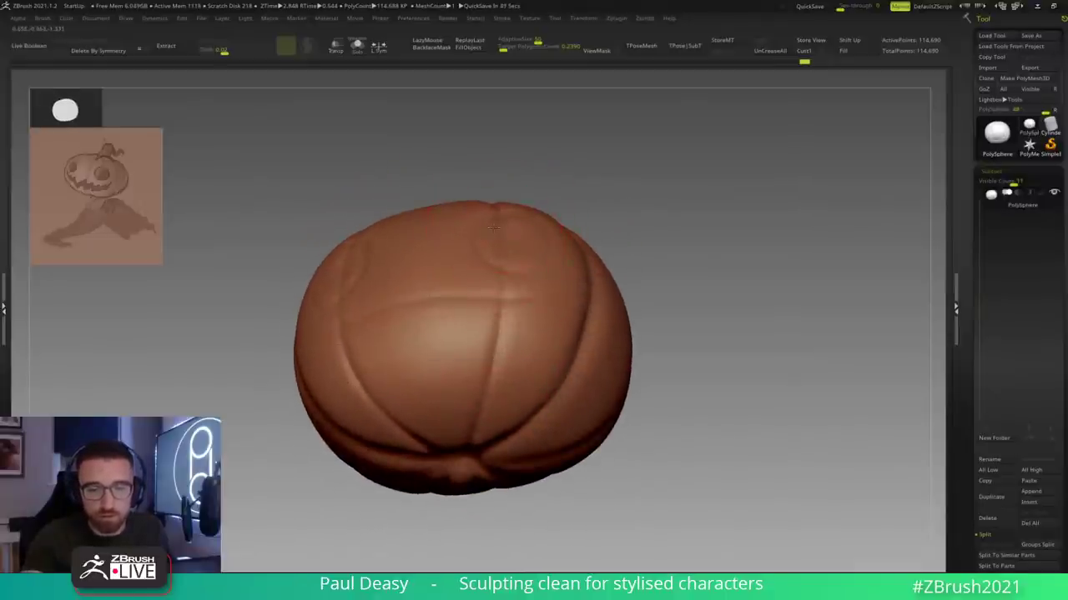
right_click_drag(497, 226, 481, 270)
Step: Resize the Move brush and refine the surface around the eyes and outer grooves, checking from the side and front
key("space")
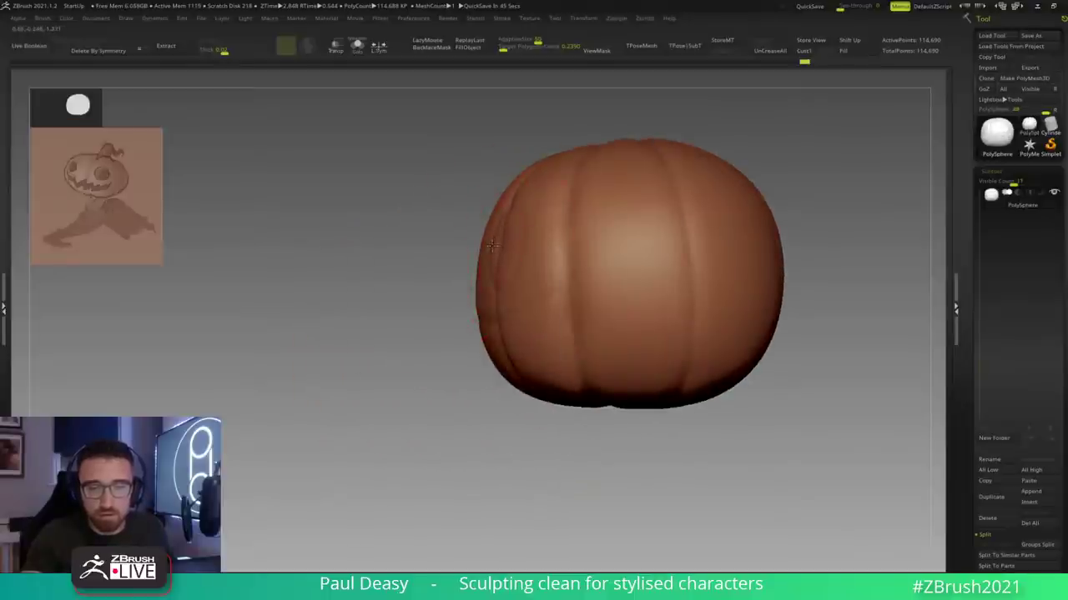
mouse_move(773, 243)
right_mouse_down()
mouse_move(755, 233)
mouse_move(770, 243)
right_mouse_up()
right_click_drag(627, 265, 701, 279, "alt")
right_click(695, 285)
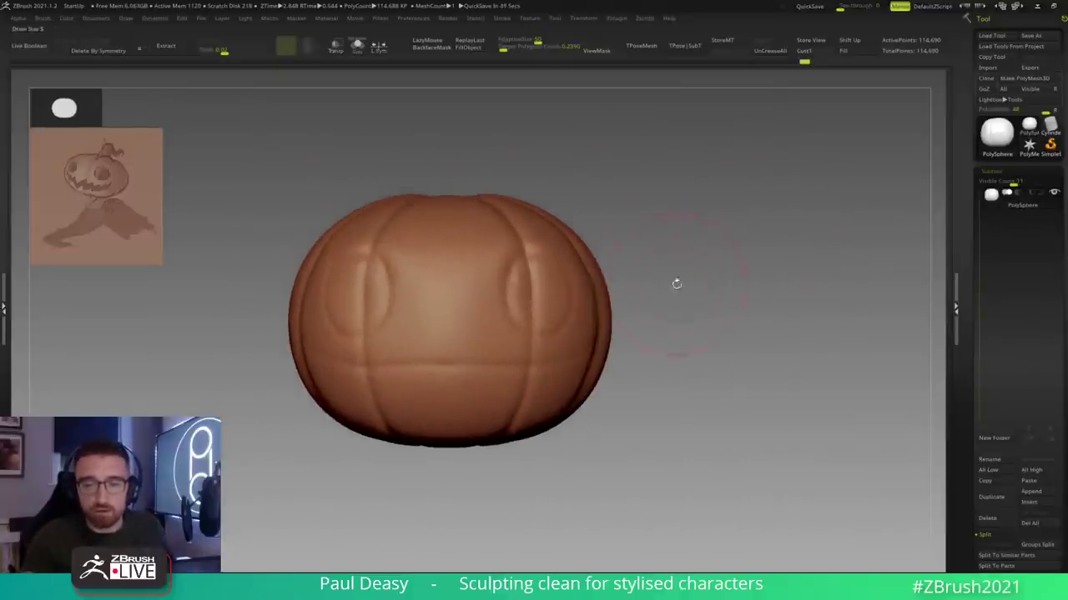
right_click(511, 347)
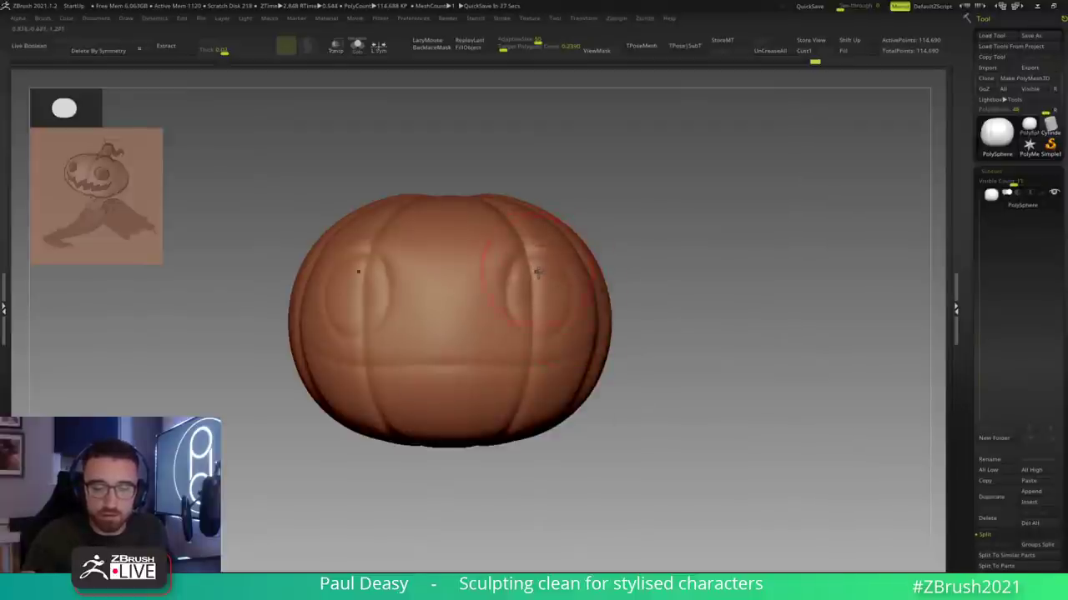
key("space")
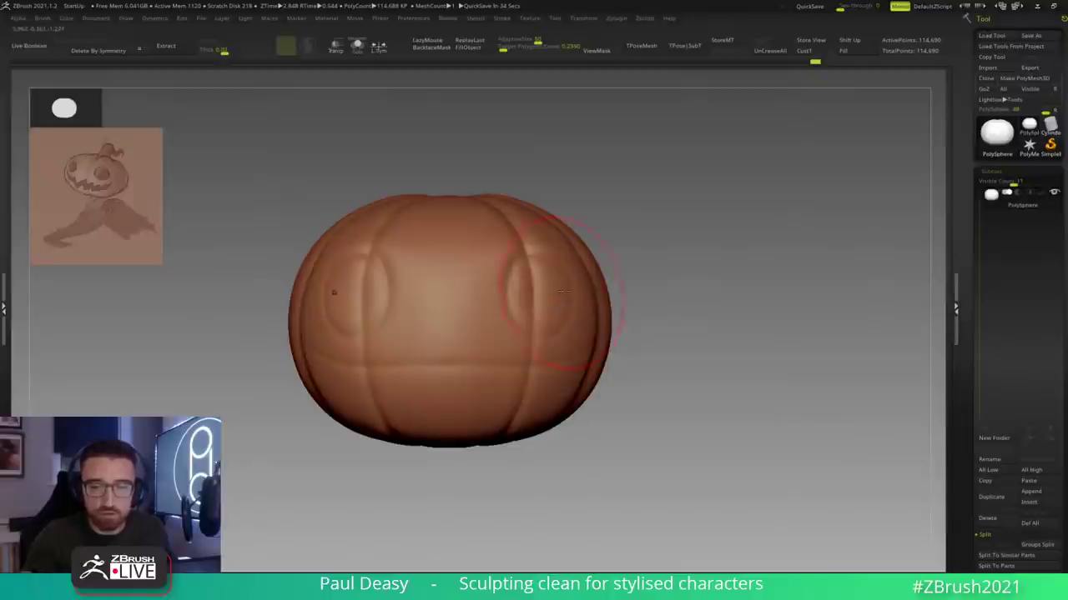
left_click_drag(672, 279, 705, 284)
key("space")
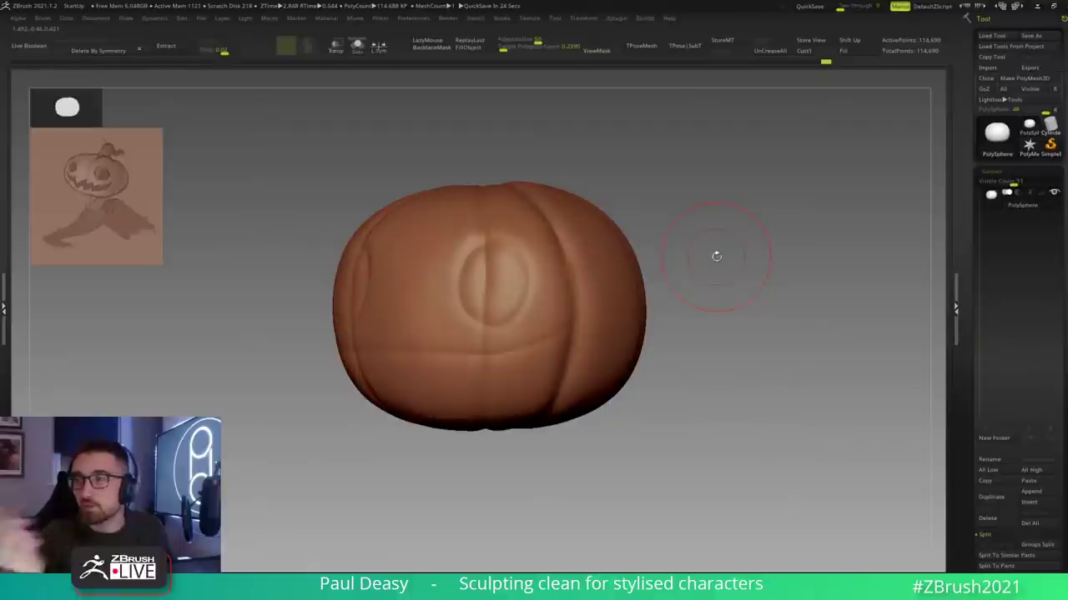
left_click_drag(682, 261, 676, 260, "alt")
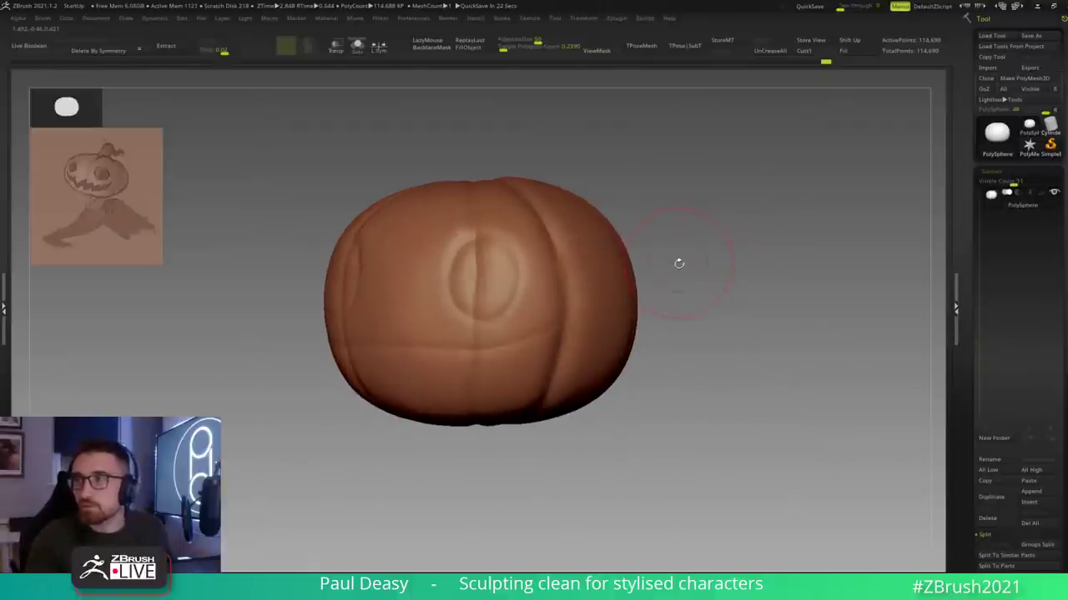
left_click_drag(680, 266, 590, 311)
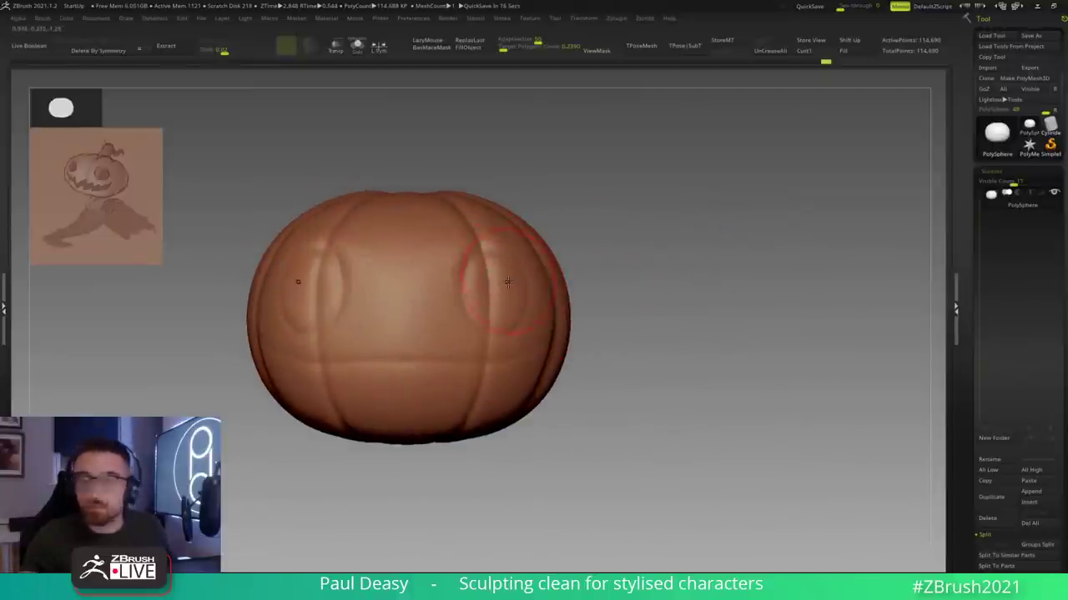
Step: Try to reshape the crown around the point where the grooves meet
key("b")
key("d")
key("s")
left_click_drag(603, 284, 471, 248)
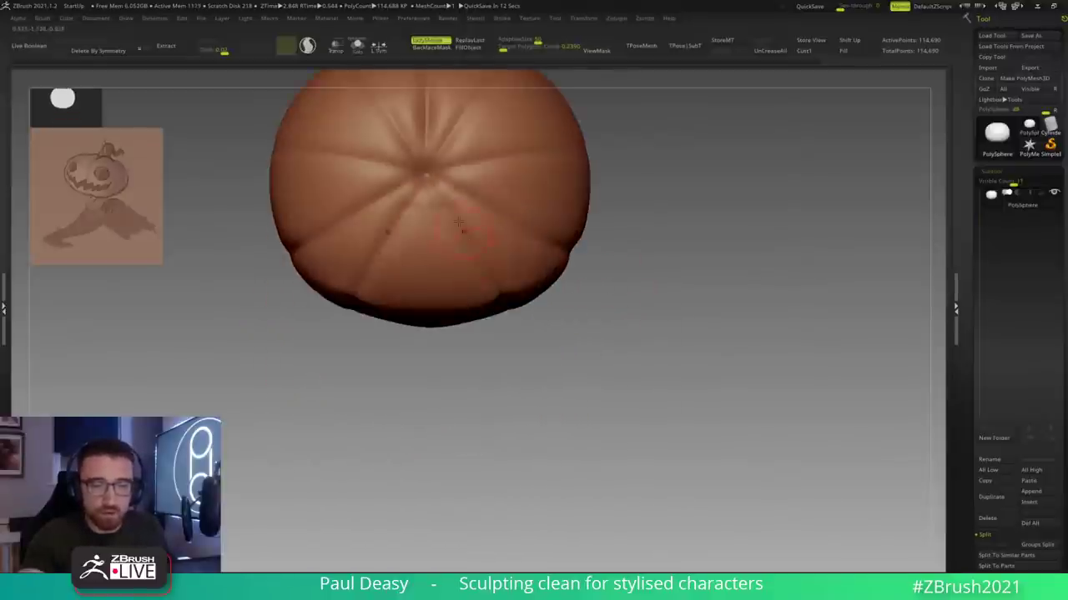
right_click_drag(448, 174, 446, 222, "alt")
left_click_drag(472, 221, 441, 251)
mouse_move(460, 203)
left_mouse_down()
mouse_move(451, 201)
mouse_move(462, 186)
left_mouse_up()
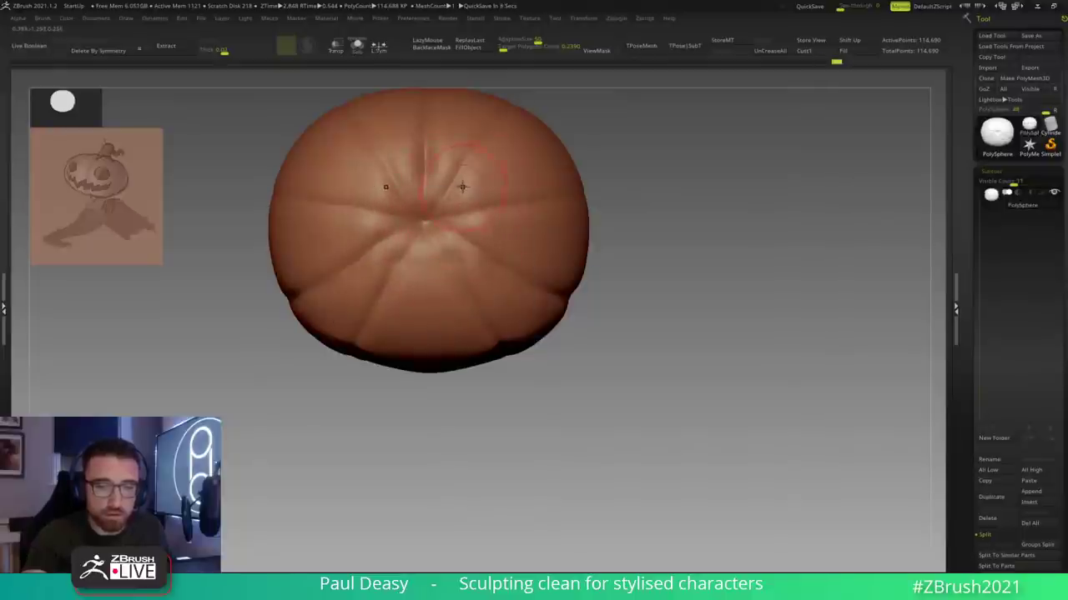
key("ctrl+z")
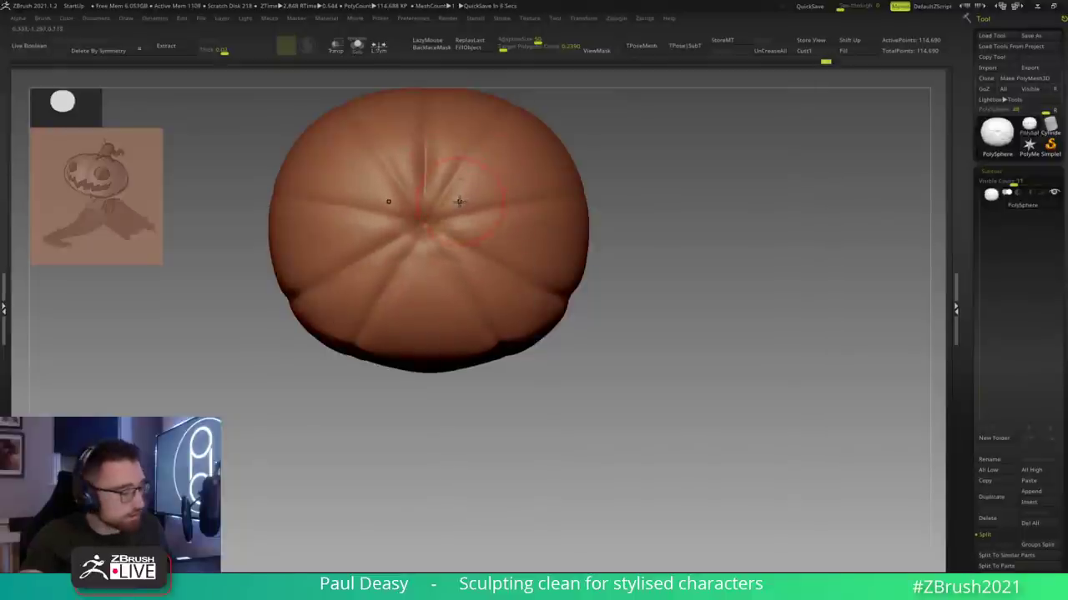
Step: Select the DamStandard brush, adjust its settings and carve the rear grooves deeper into the crown's meeting point
key("b")
key("d")
key("s")
key("space")
key("space")
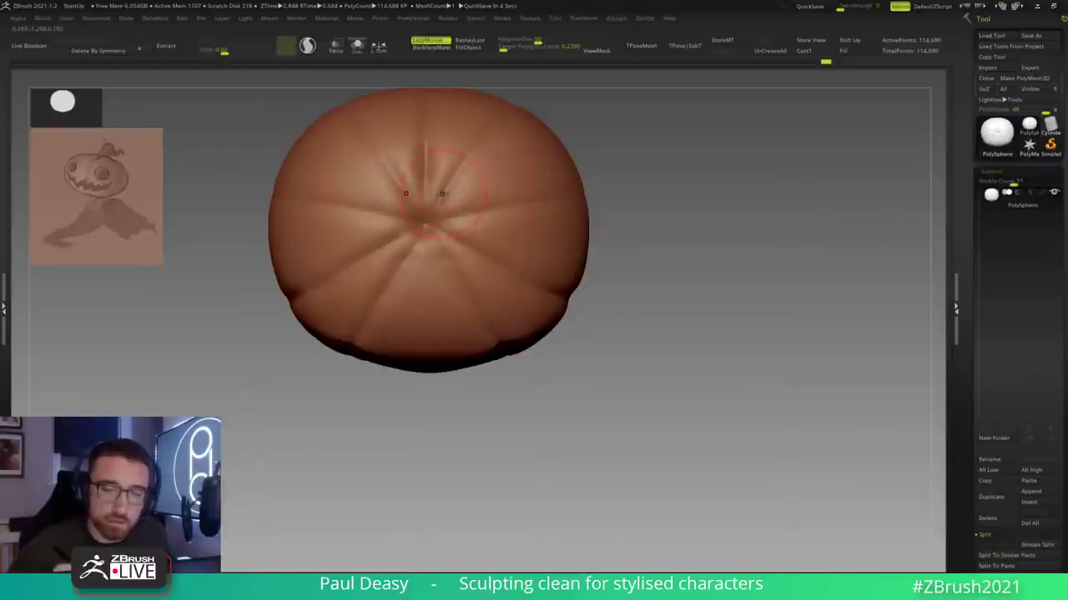
left_click_drag(469, 153, 437, 201)
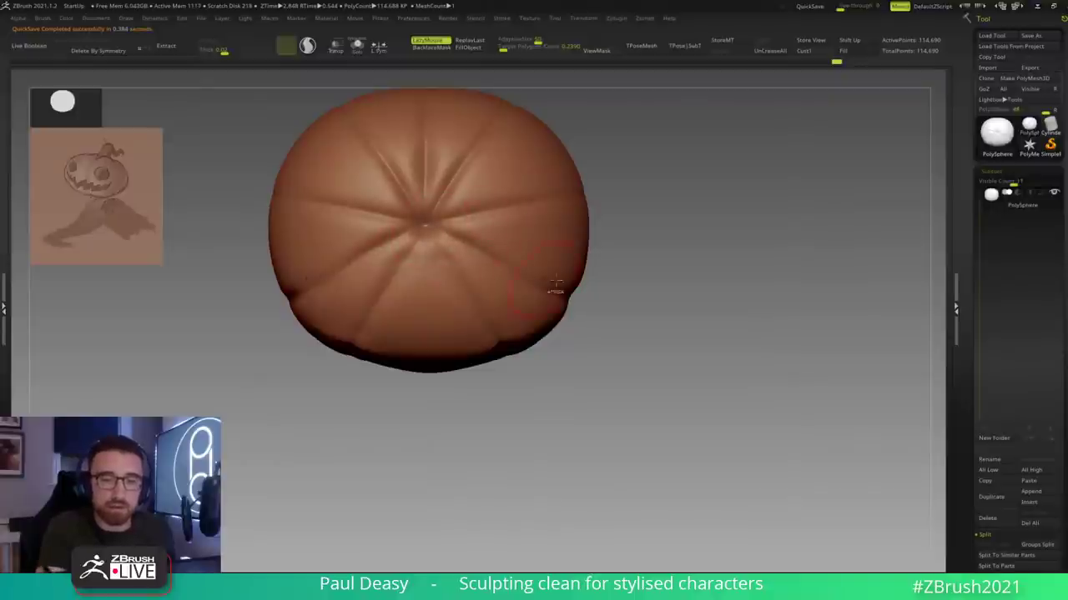
Step: Deepen the front grooves above the eyes where they run into the crown's meeting point
left_click_drag(601, 417, 617, 330)
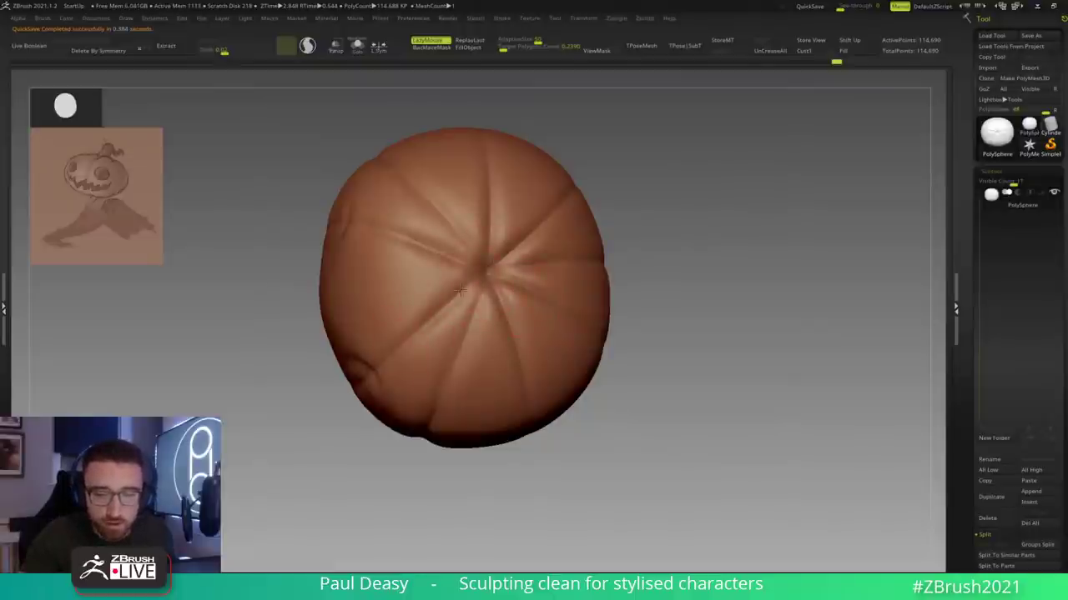
left_click_drag(417, 245, 487, 273)
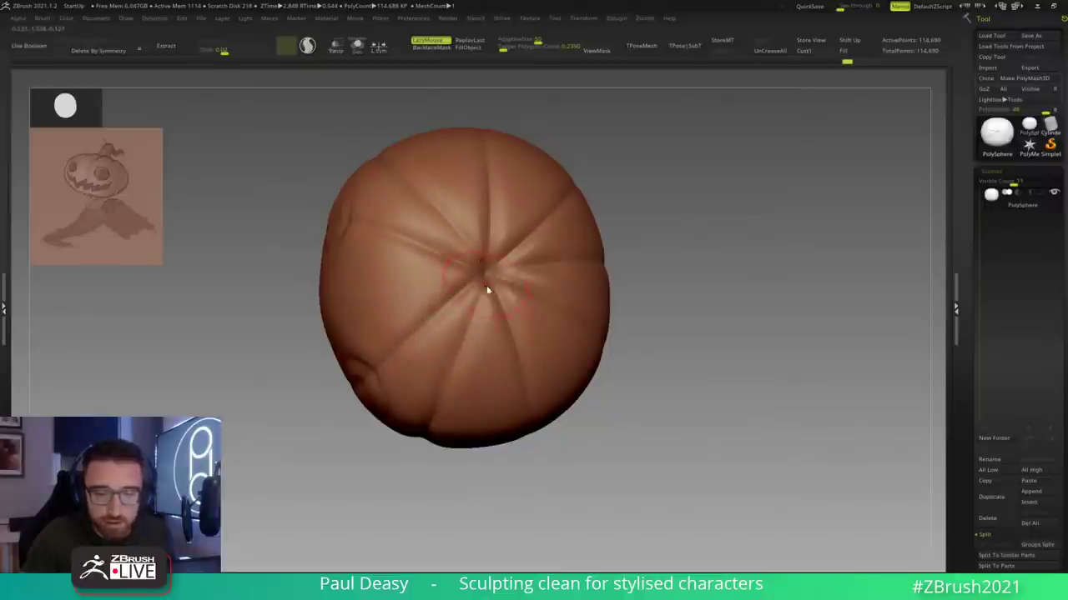
key("space")
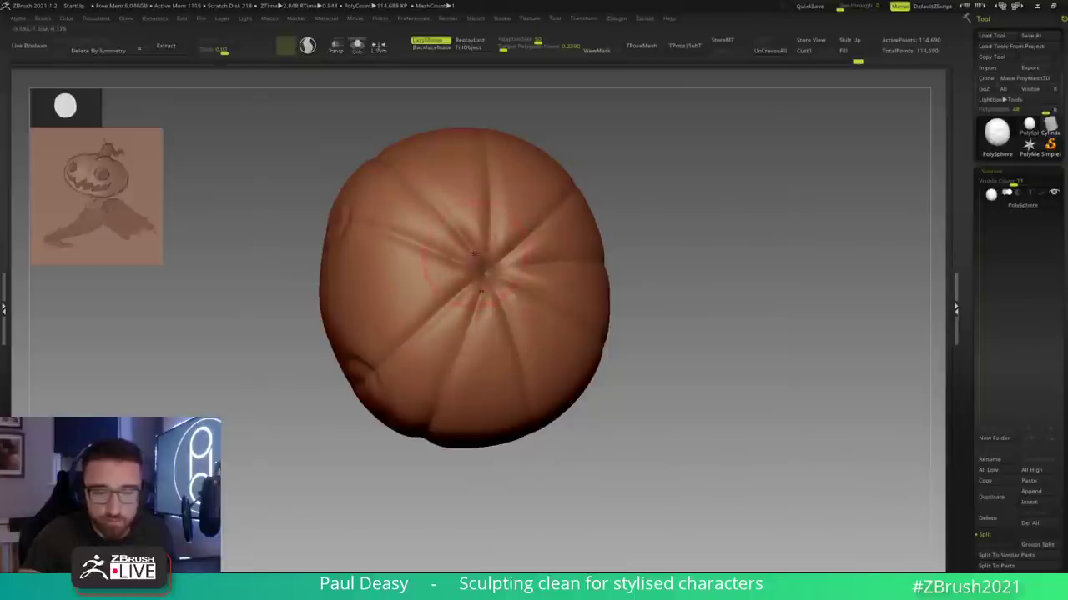
key("ctrl+z")
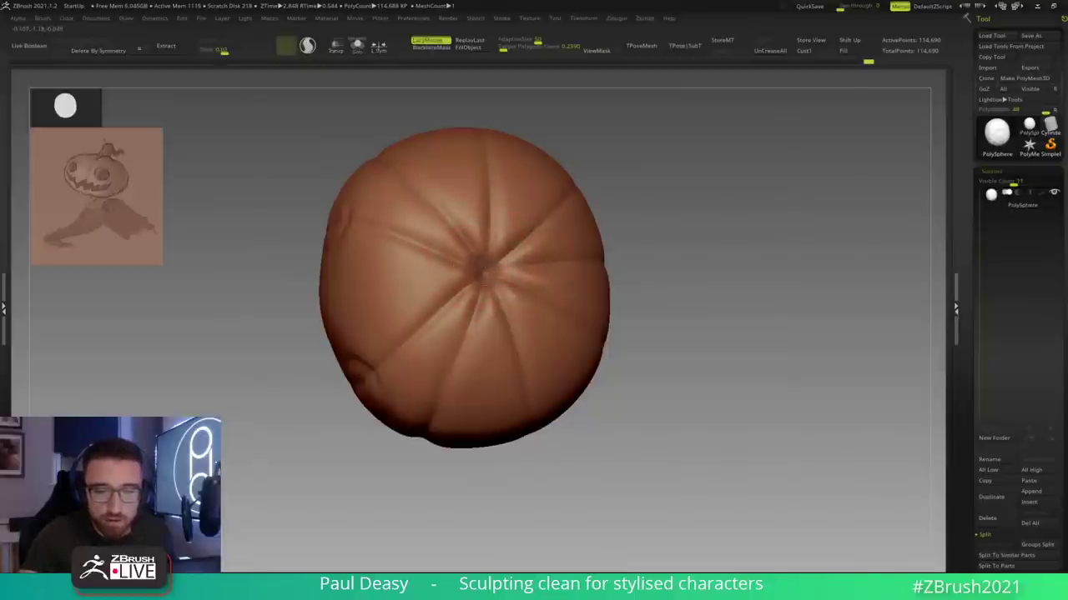
Step: Select the Move brush, resize it and shape the hollow where the grooves meet at the pumpkin's crown
mouse_move(692, 322)
left_mouse_down()
mouse_move(677, 274)
mouse_move(687, 324)
left_mouse_up()
key("space")
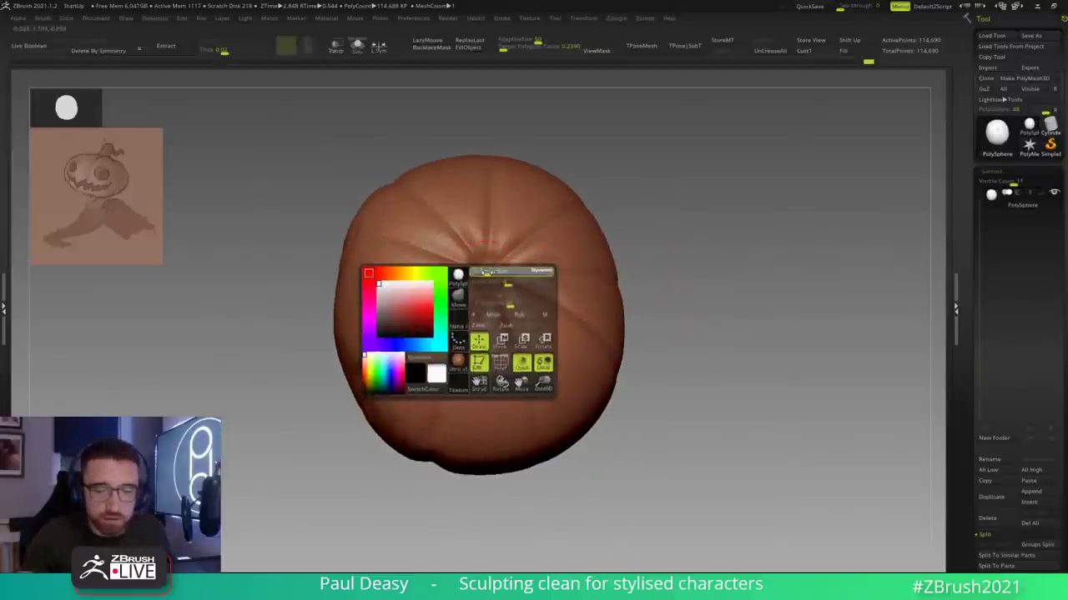
key("s")
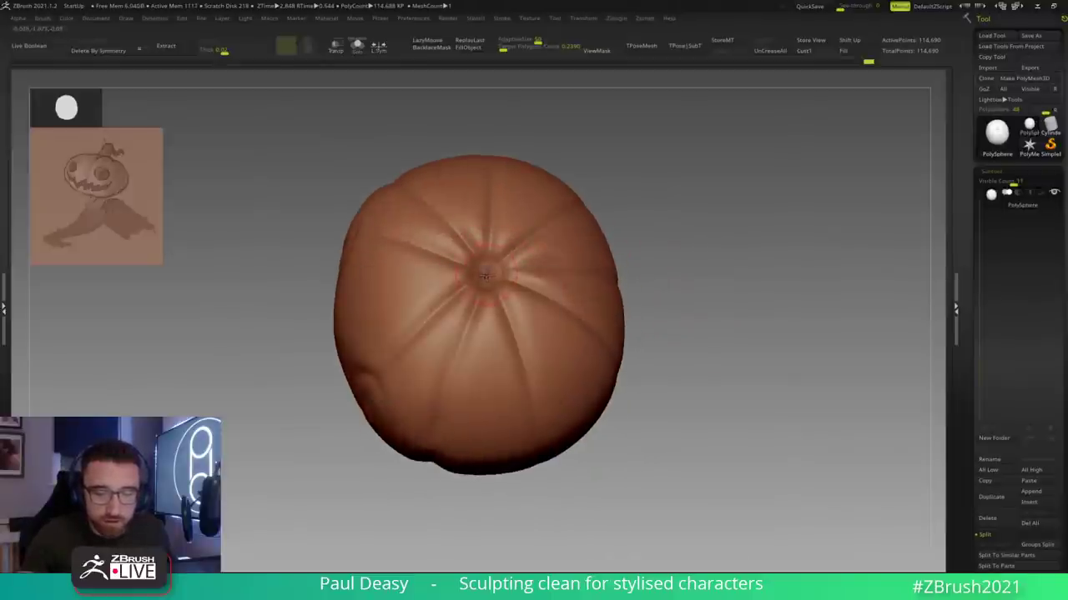
left_click_drag(611, 274, 587, 263)
key("space")
left_click_drag(667, 260, 432, 263)
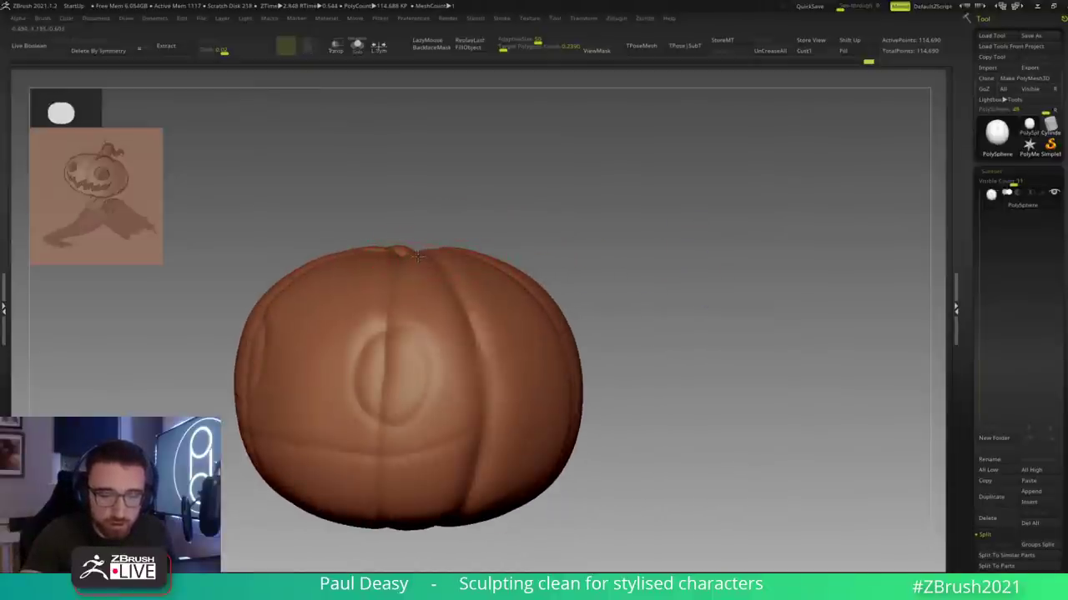
Step: Refine the pumpkin's upper contour beside the crown hollow from the front and back, enlarging the Move brush
left_click_drag(608, 251, 617, 256)
key("space")
key("space")
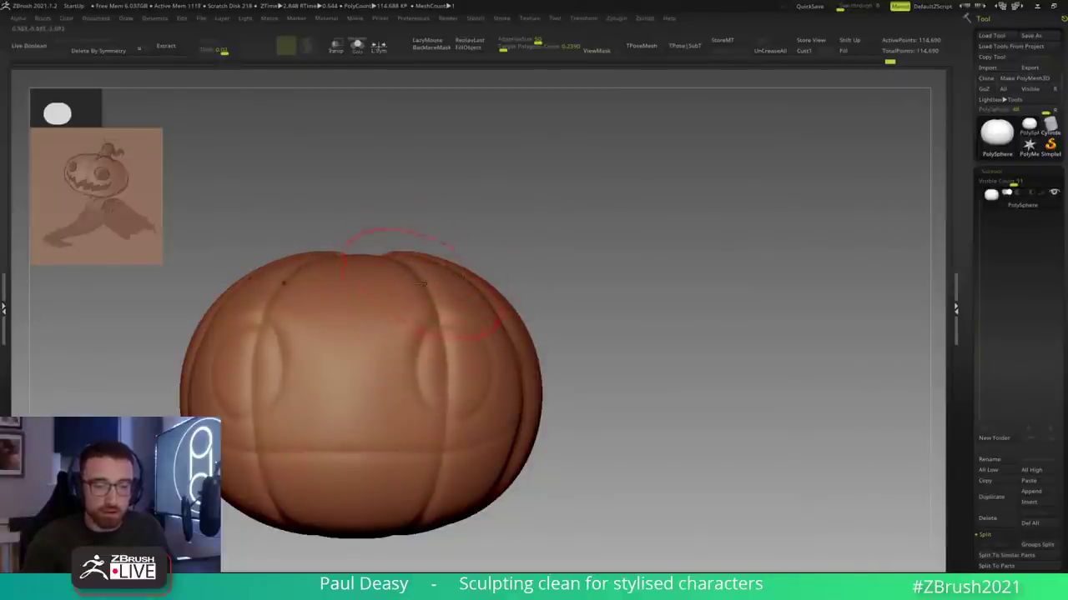
left_click_drag(581, 265, 400, 283)
key("space")
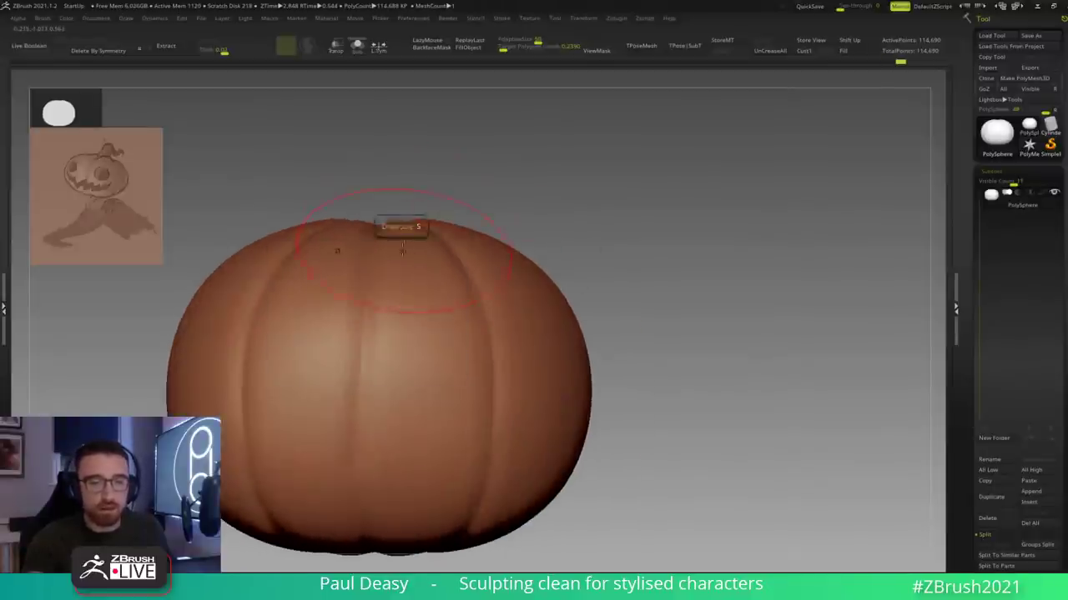
left_click_drag(421, 240, 472, 269)
Step: Resize the Move brush and adjust the outer segments on the back of the pumpkin
mouse_move(655, 275)
left_mouse_down()
mouse_move(575, 267)
mouse_move(573, 252)
left_mouse_up()
key("s")
key("s")
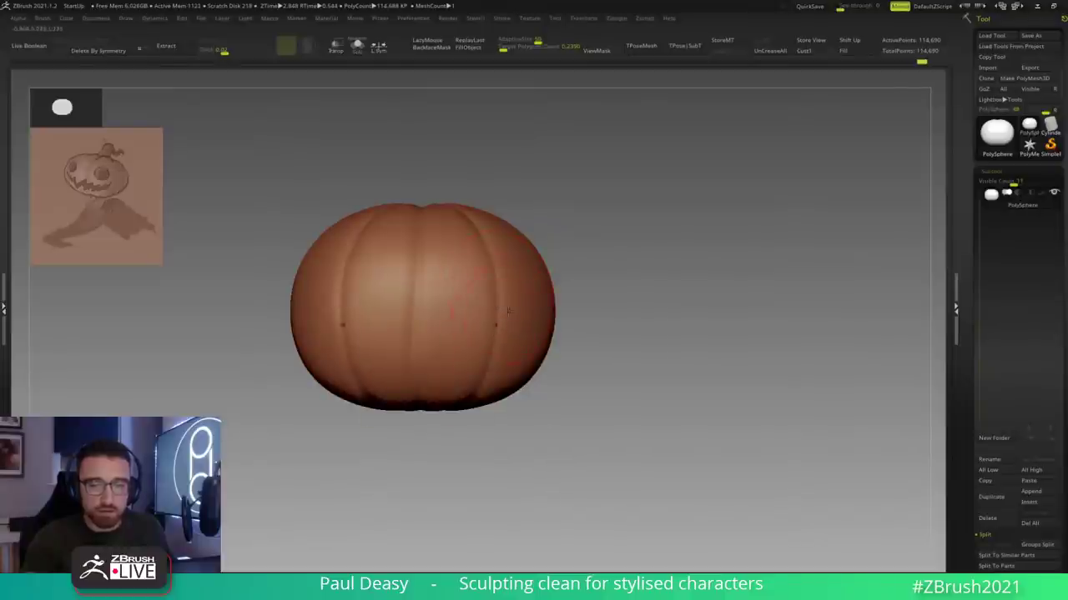
key("space")
key("space")
key("space")
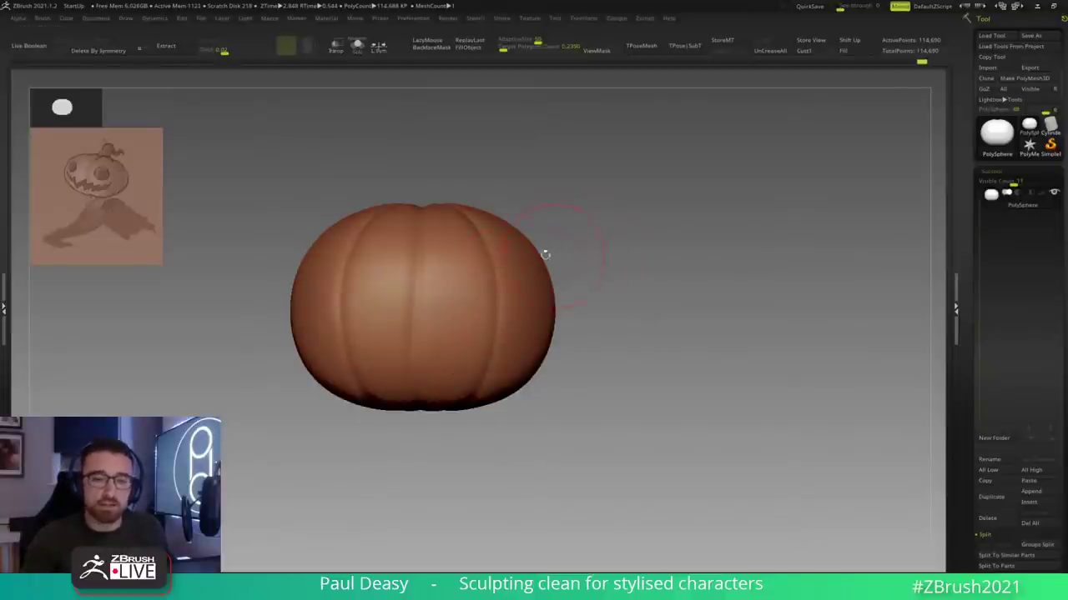
key("space")
key("space")
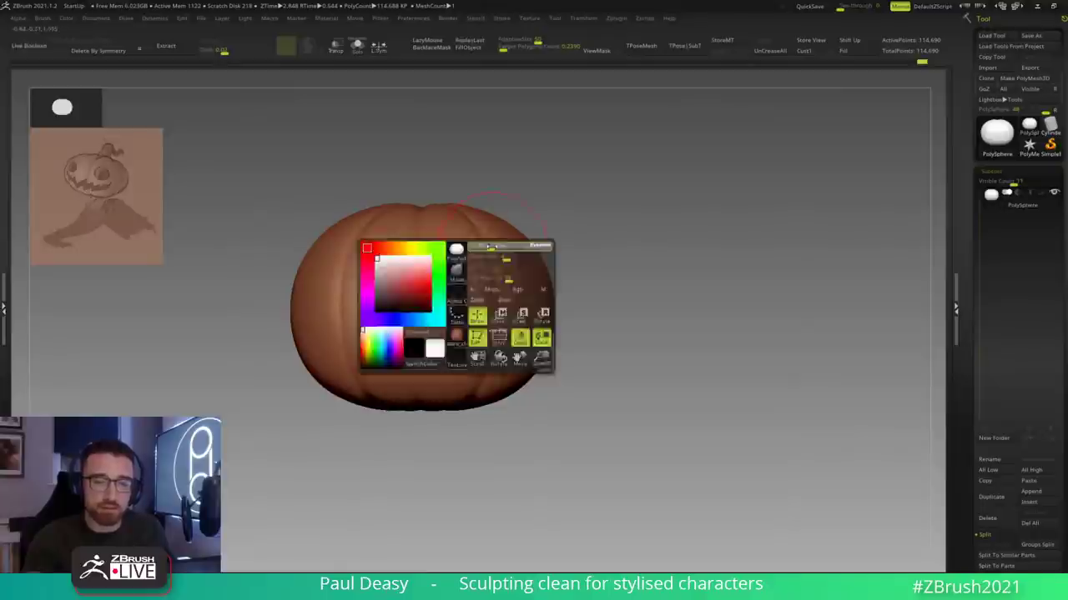
key("s")
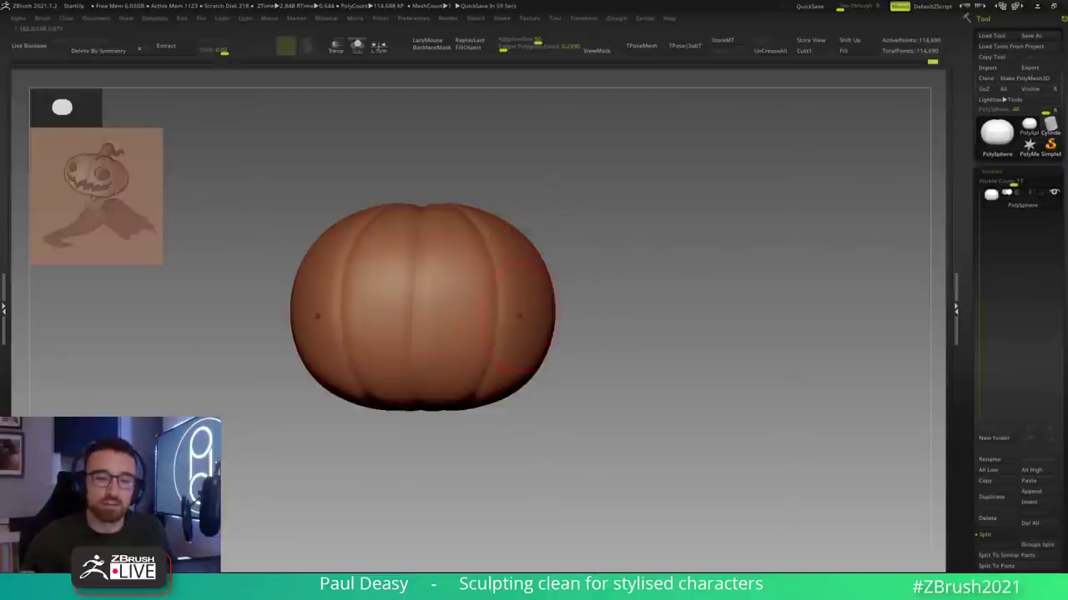
Step: Refine the pumpkin's front silhouette around the eyes and outer side grooves with the Move brush
mouse_move(602, 307)
left_mouse_down()
mouse_move(703, 303)
mouse_move(689, 296)
left_mouse_up()
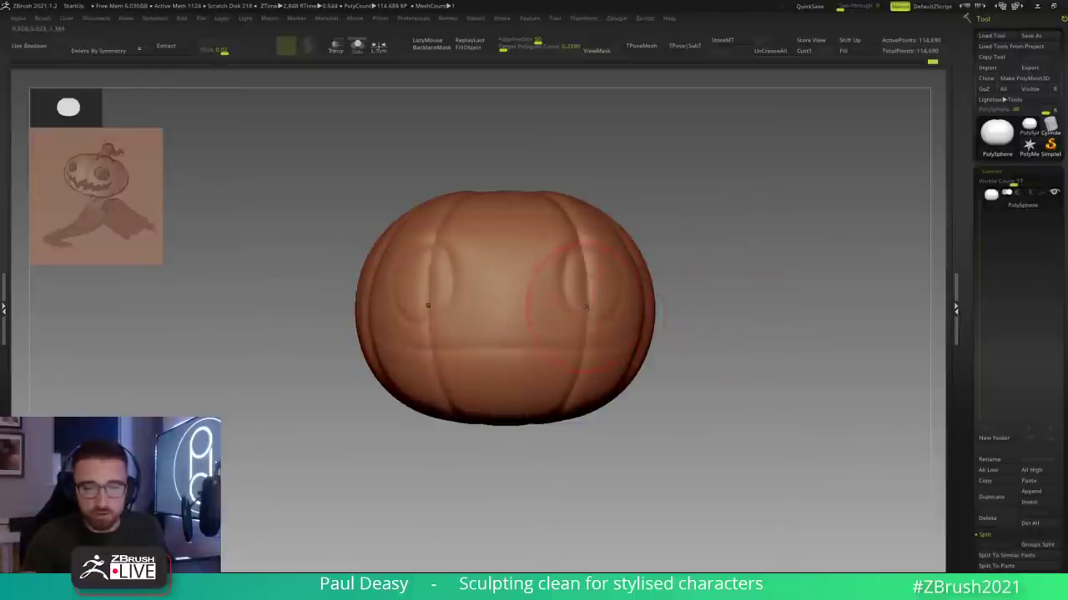
right_click_drag(582, 332, 533, 330, "alt")
left_click_drag(581, 273, 631, 300)
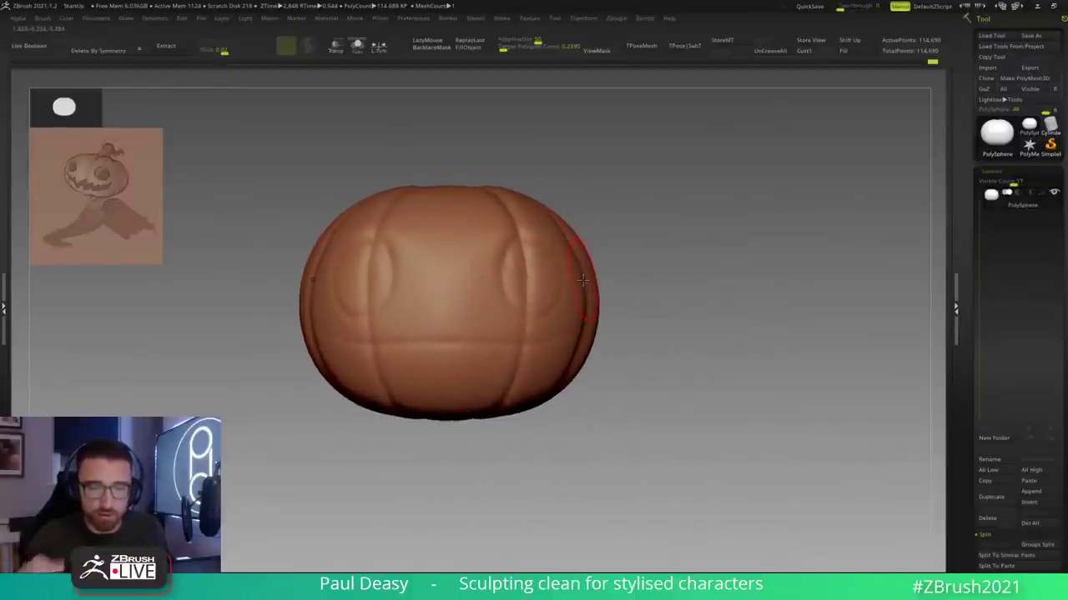
left_click_drag(636, 290, 632, 288, "alt")
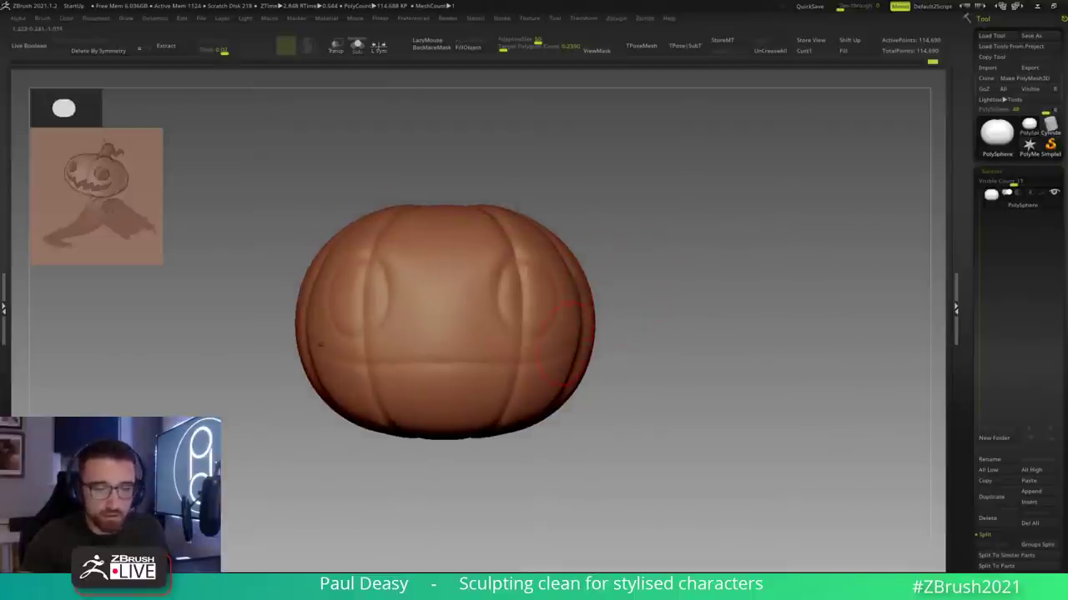
right_click_drag(514, 364, 520, 343, "alt")
Step: Refine the front segments and grooves running from the eyes up to the crown hollow
key("l")
key("space")
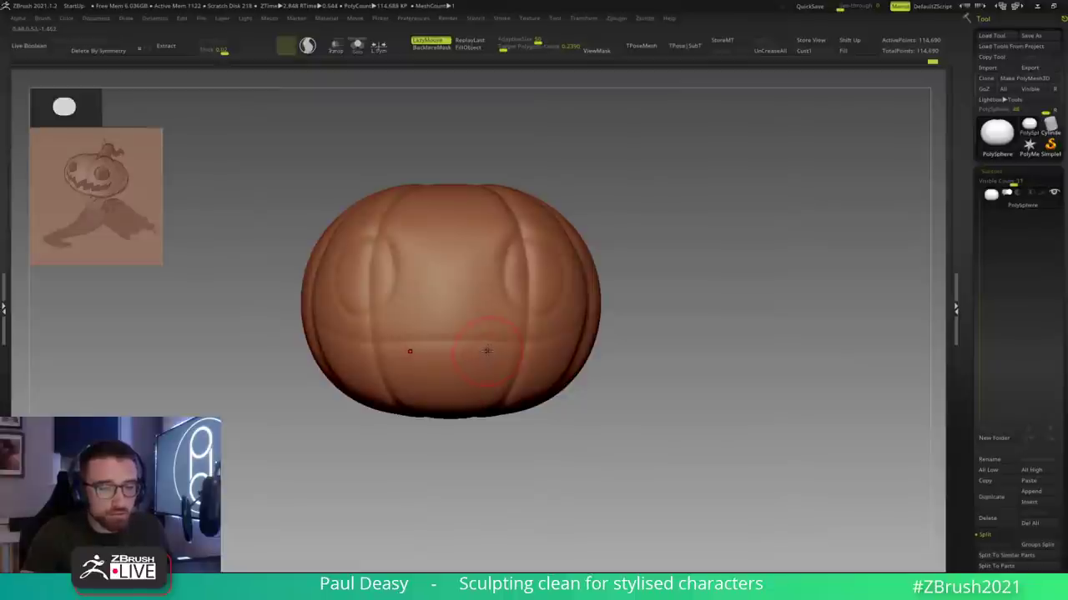
mouse_move(618, 265)
left_mouse_down()
mouse_move(677, 270)
mouse_move(677, 320)
mouse_move(674, 305)
mouse_move(518, 357)
left_mouse_up()
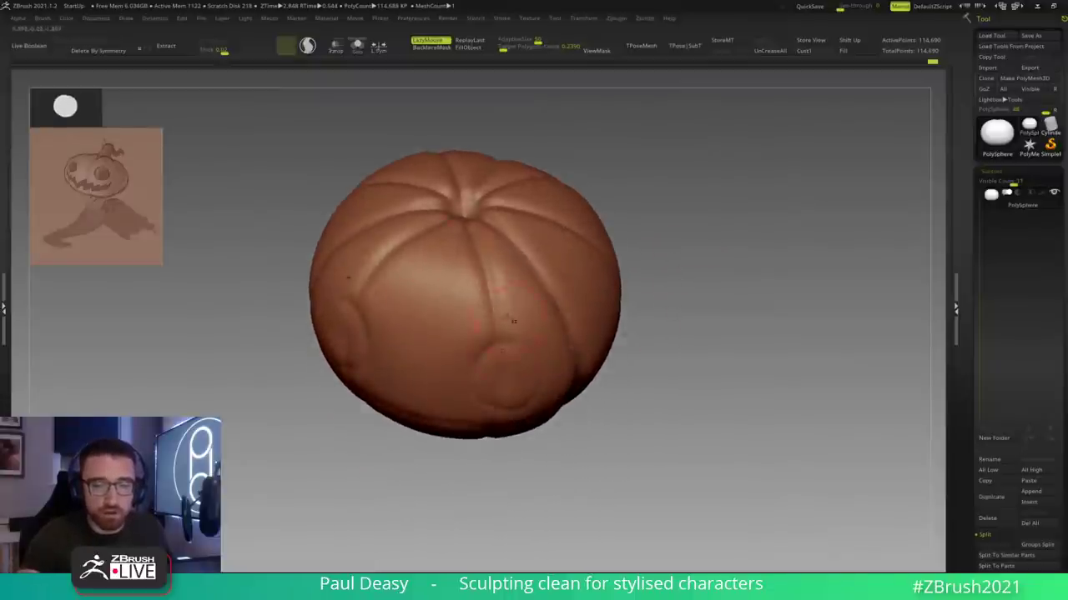
left_click_drag(666, 303, 648, 305, "alt")
key("space")
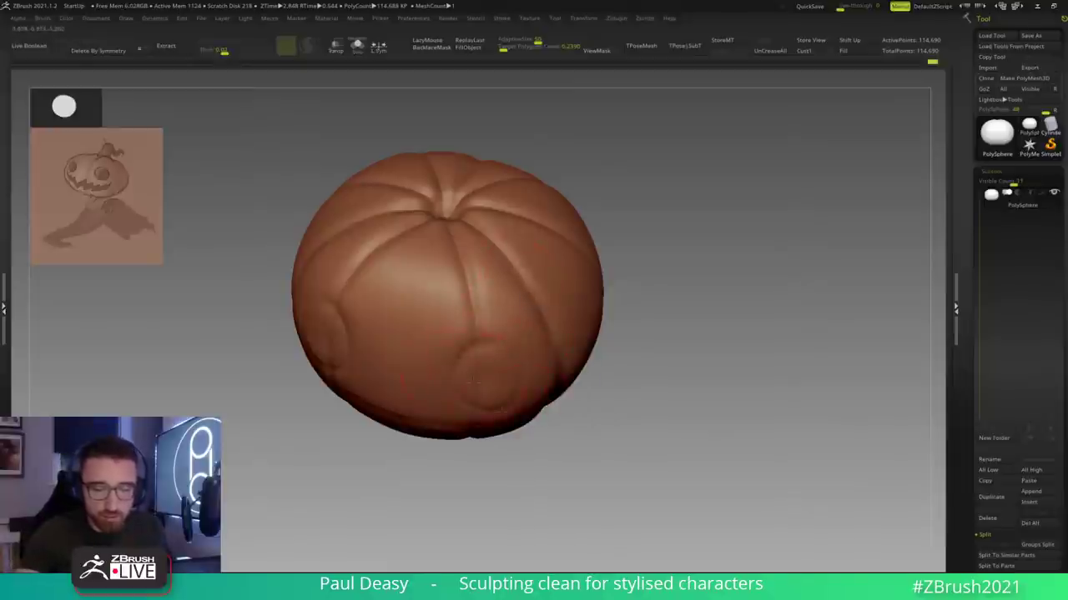
right_click_drag(501, 297, 500, 327, "alt")
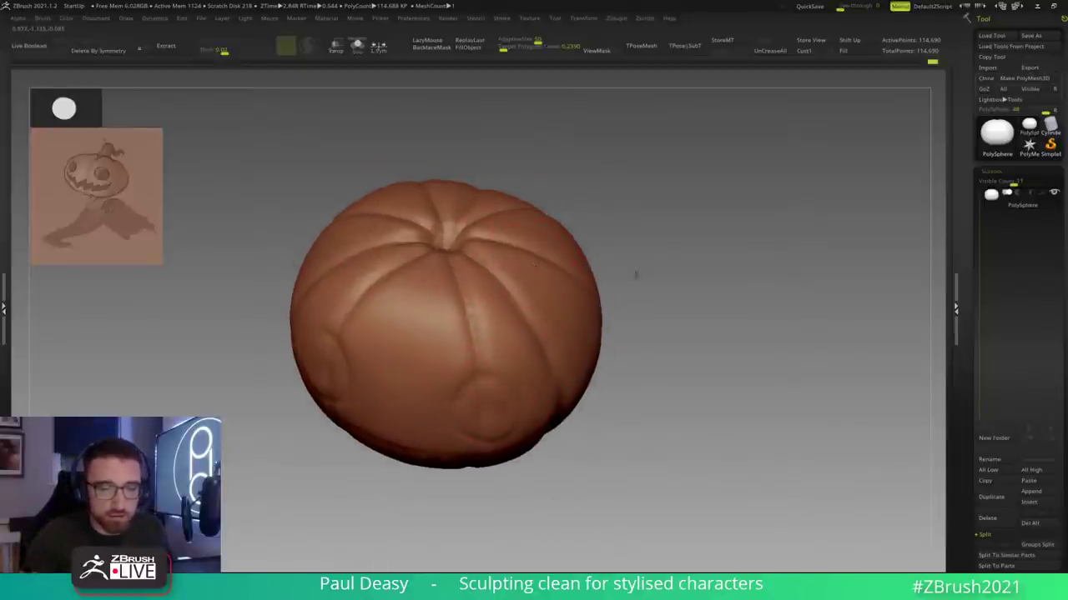
left_click_drag(639, 277, 637, 296)
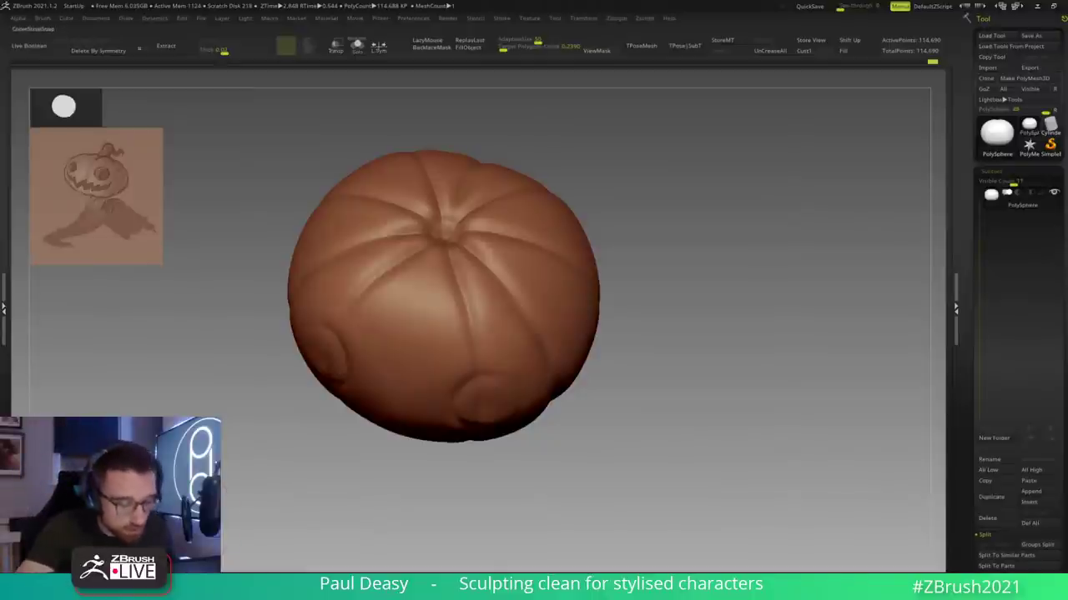
Step: Insert a Cylinder3D as a new subtool for the pumpkin's stem
left_click(194, 584)
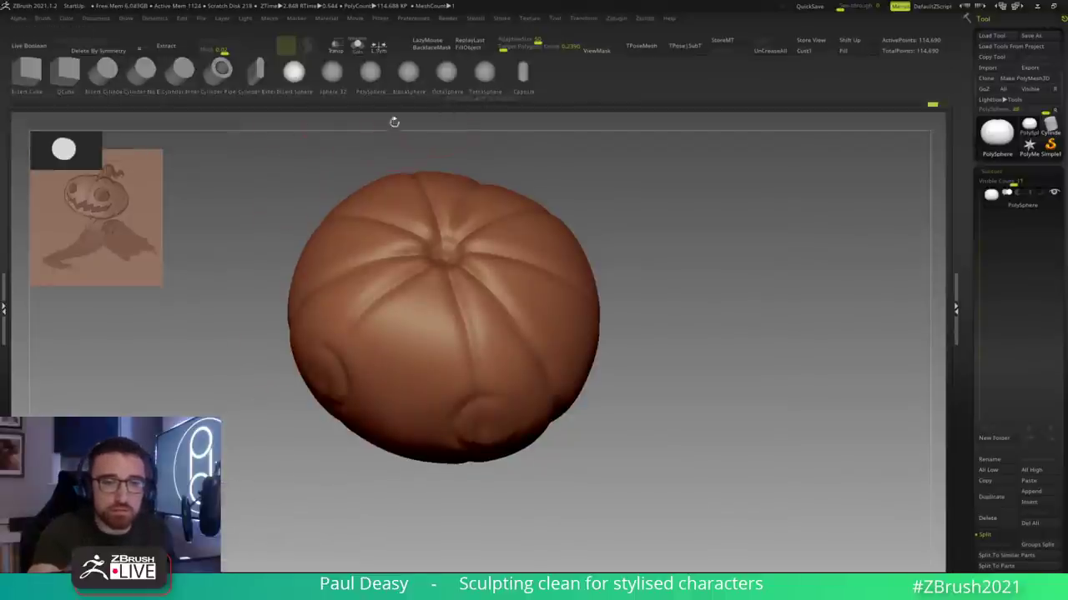
left_click(187, 77)
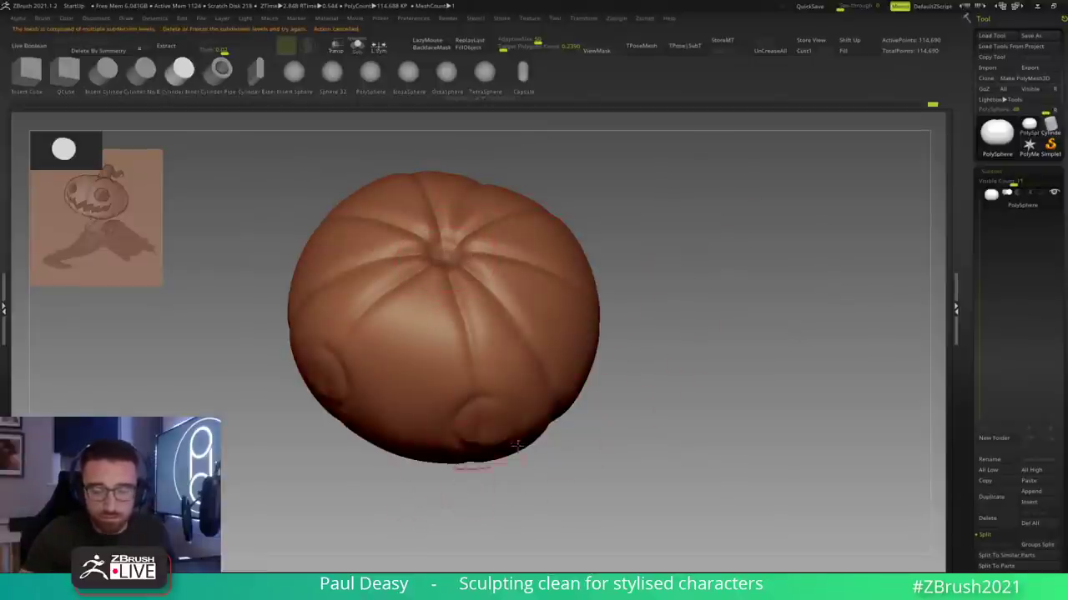
left_click(1040, 504)
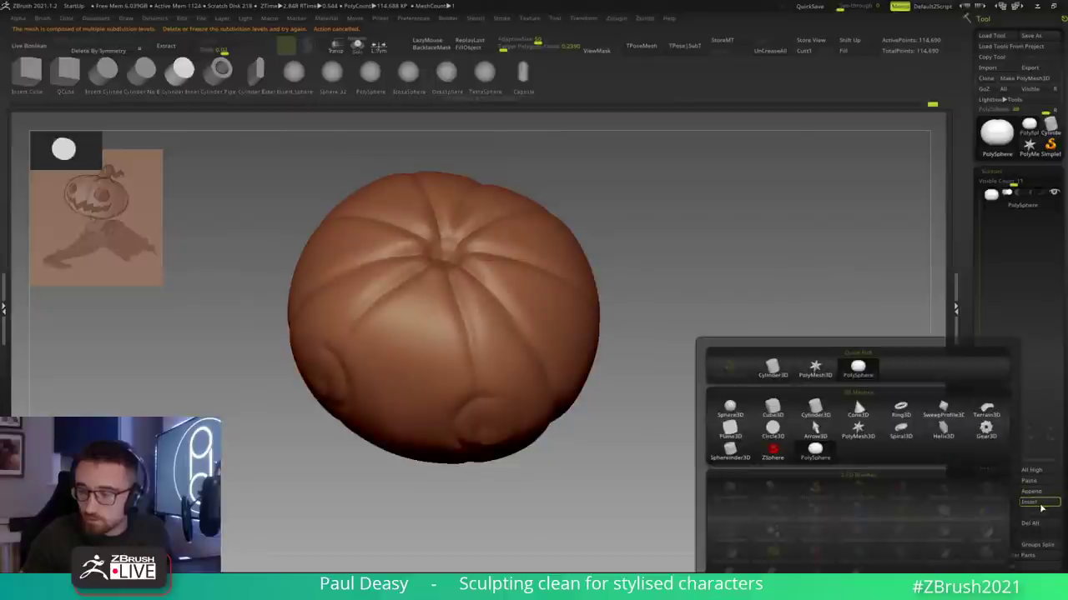
left_click(815, 409)
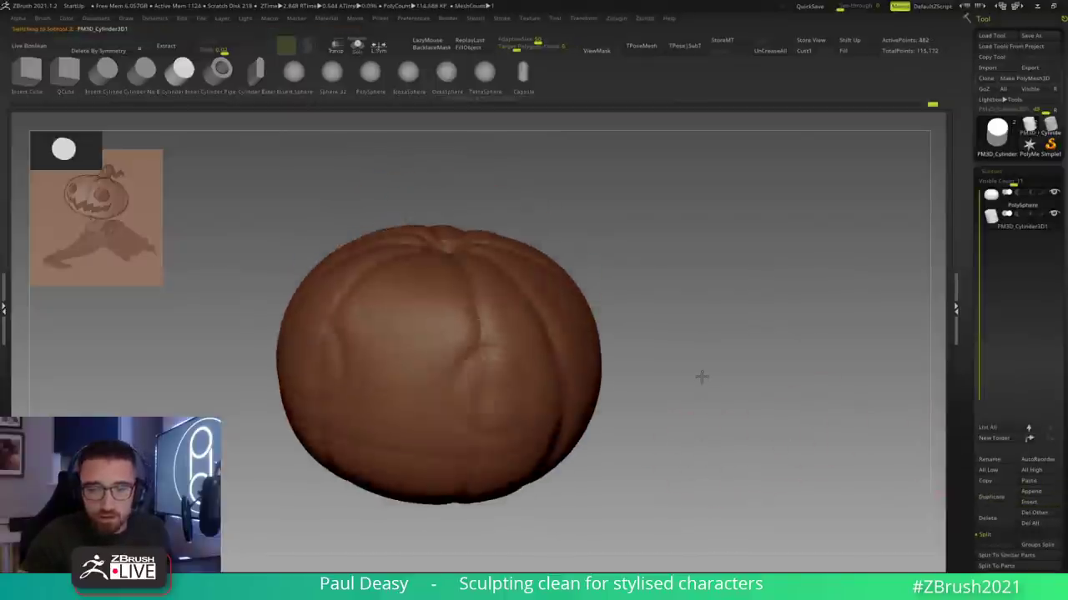
Step: Move and scale the cylinder so it stands centred on the pumpkin's crown, and display its polyframe
left_click_drag(444, 296, 445, 149)
left_click_drag(444, 219, 383, 243)
left_click_drag(334, 219, 259, 220, "shift")
left_click_drag(488, 264, 482, 264)
left_click_drag(443, 214, 415, 216)
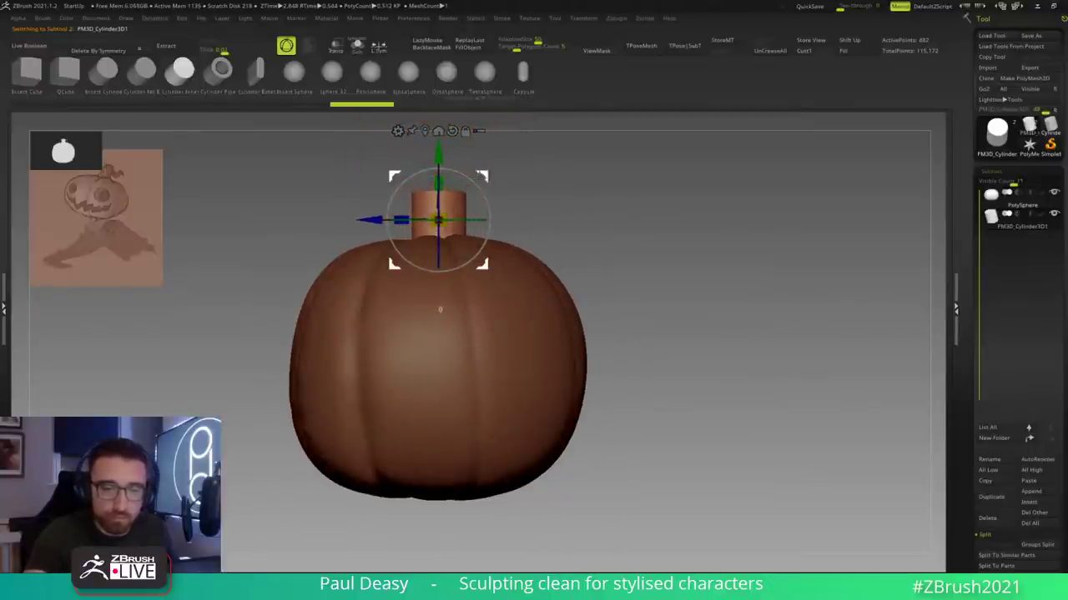
left_click_drag(483, 176, 480, 172)
left_click_drag(538, 228, 543, 254, "alt")
key("q")
key("shift+f")
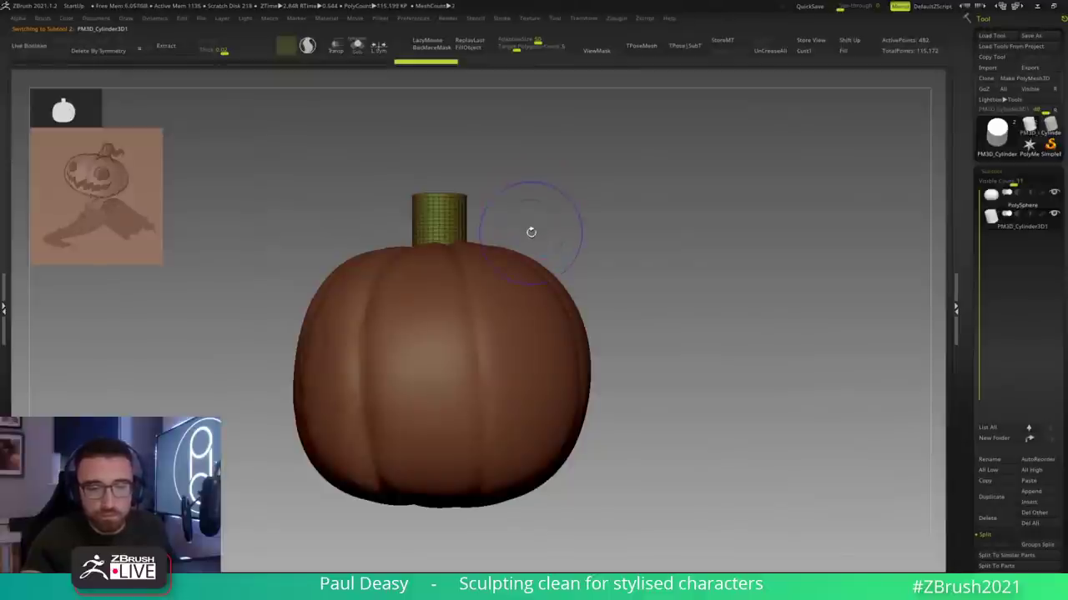
Step: Mask the stem except for its upper end, then move, rotate and scale that end to bend the stem sideways
left_click_drag(517, 203, 523, 279, "alt")
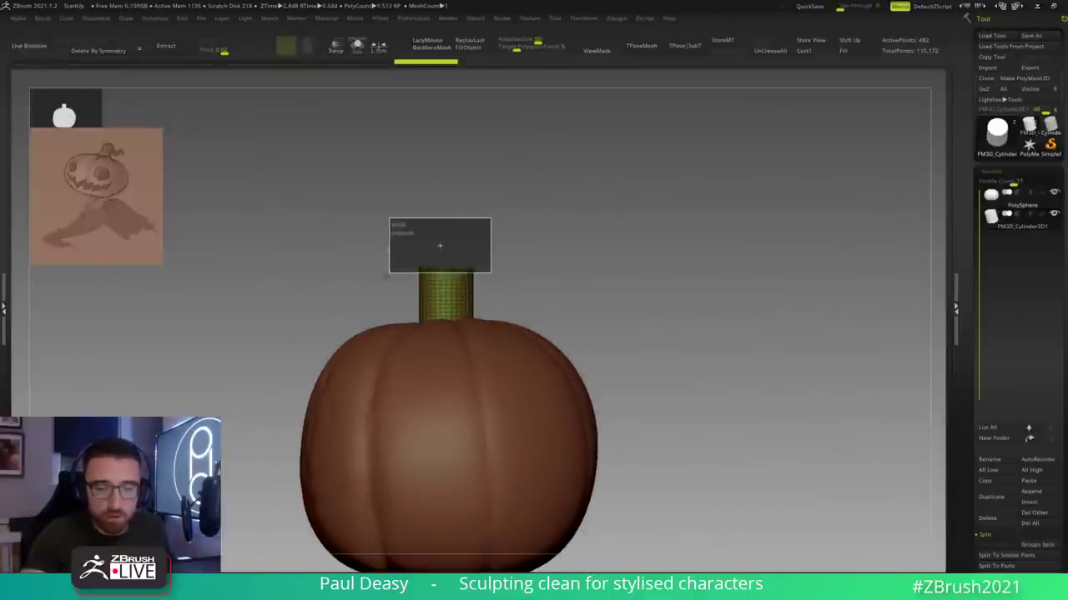
key("w")
left_click_drag(490, 275, 503, 309)
left_click_drag(492, 252, 511, 265)
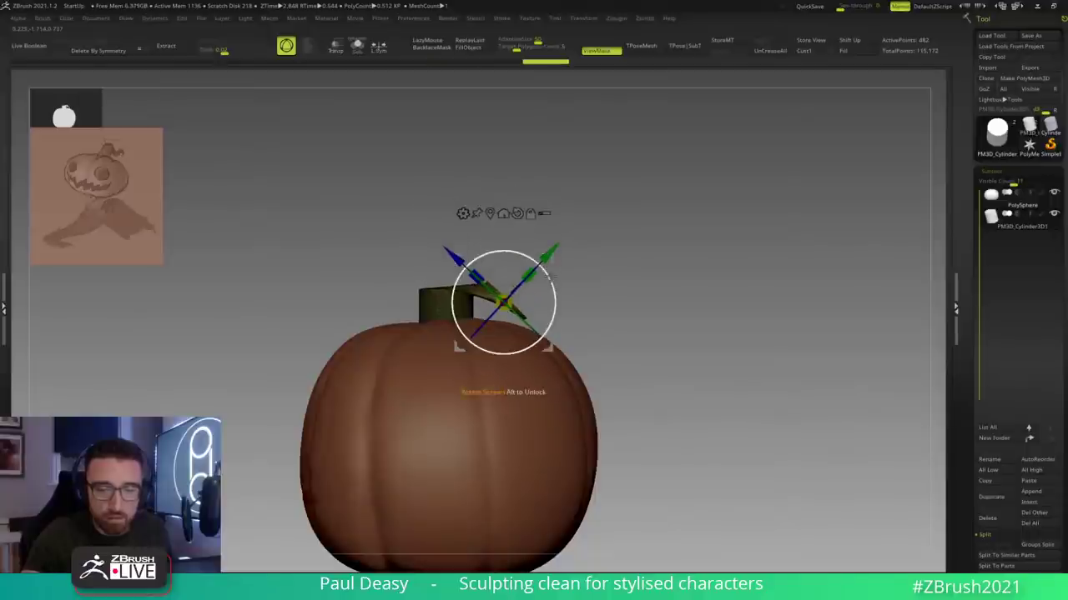
left_click_drag(549, 288, 540, 307)
left_click_drag(497, 262, 495, 263)
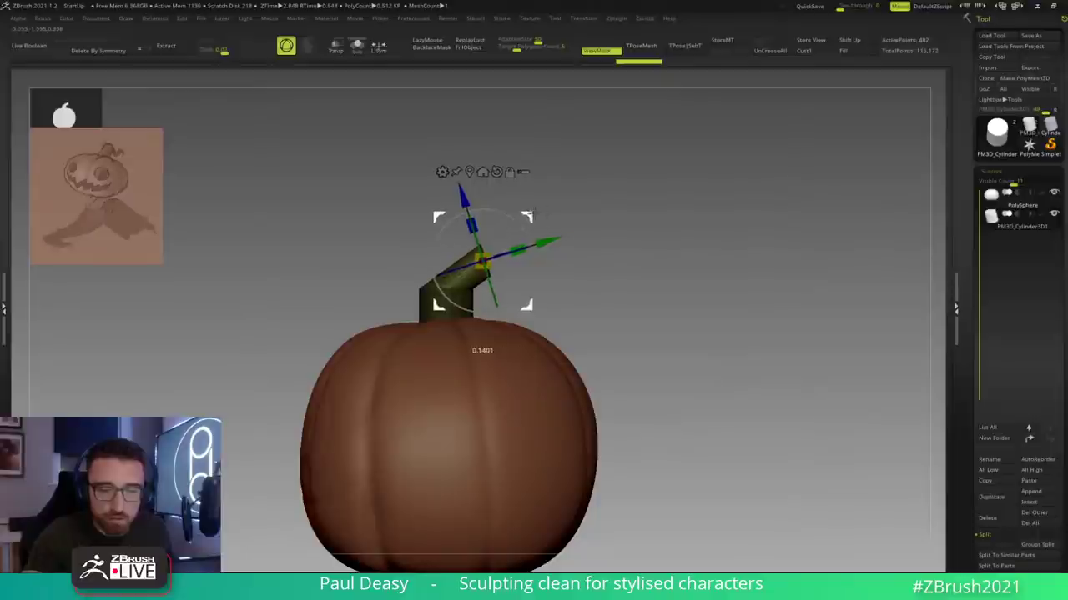
Step: Smooth the bend in the stem and remesh it with ZRemesher at a lower target polygon count
key("q")
left_click_drag(549, 239, 547, 227, "ctrl")
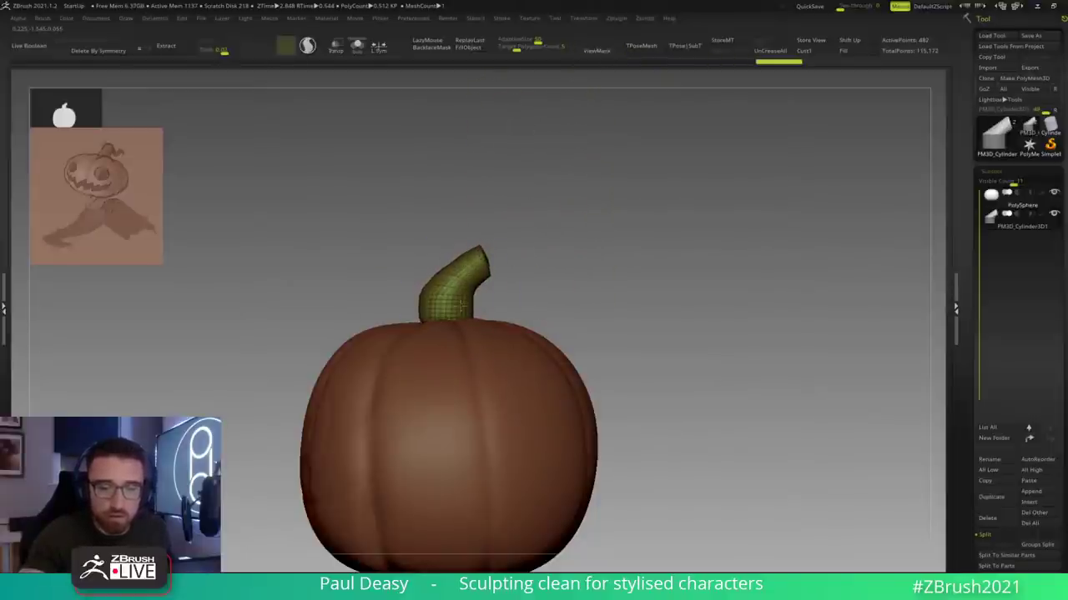
key("ctrl+r")
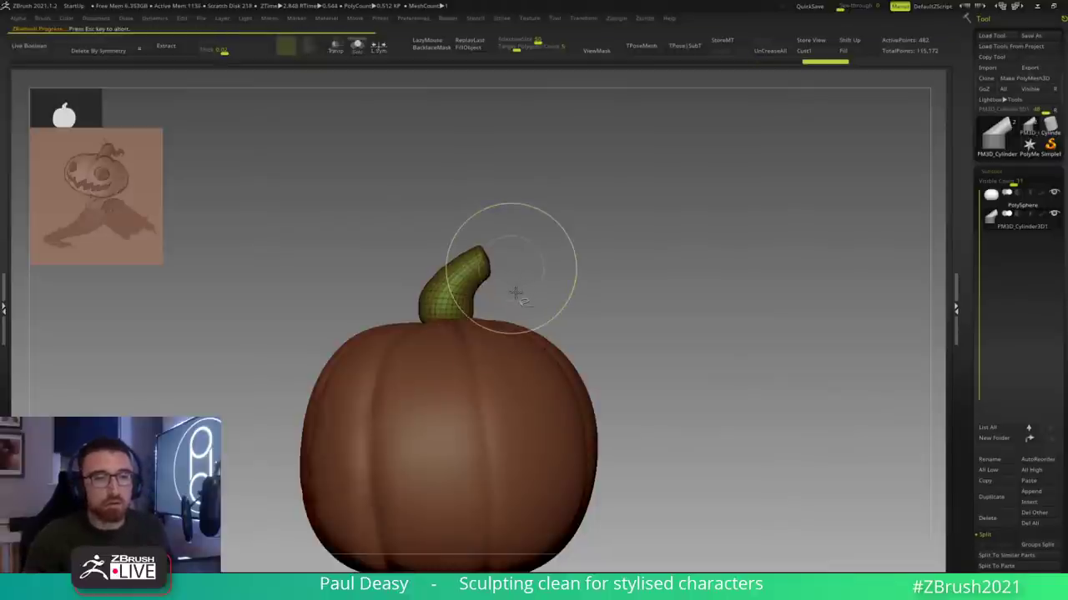
right_click(513, 293)
left_click_drag(511, 48, 506, 48)
left_click(563, 281)
mouse_move(598, 288)
right_mouse_down("ctrl")
mouse_move(553, 286)
mouse_move(570, 302)
right_mouse_up("ctrl")
right_click(563, 281)
right_click(563, 292)
Step: Isolate the stem and adjust its tip and base with masking and the transform gizmo
key("w")
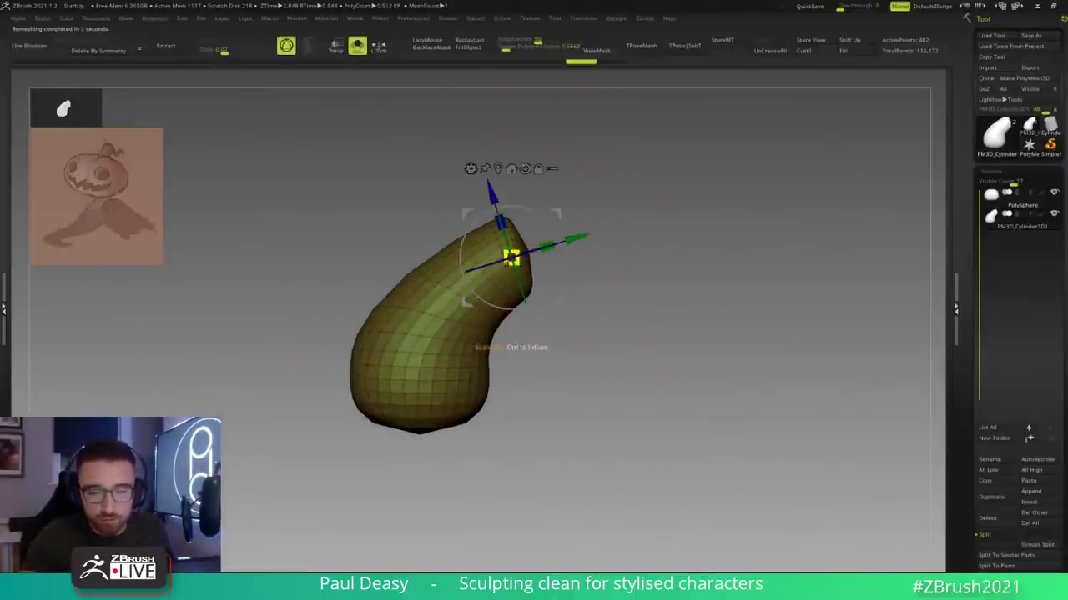
left_click_drag(557, 213, 367, 381, "alt")
key("q")
right_click_drag(547, 349, 547, 375)
key("w")
right_click_drag(485, 443, 497, 375, "alt")
left_click_drag(443, 344, 446, 334, "ctrl")
key("y")
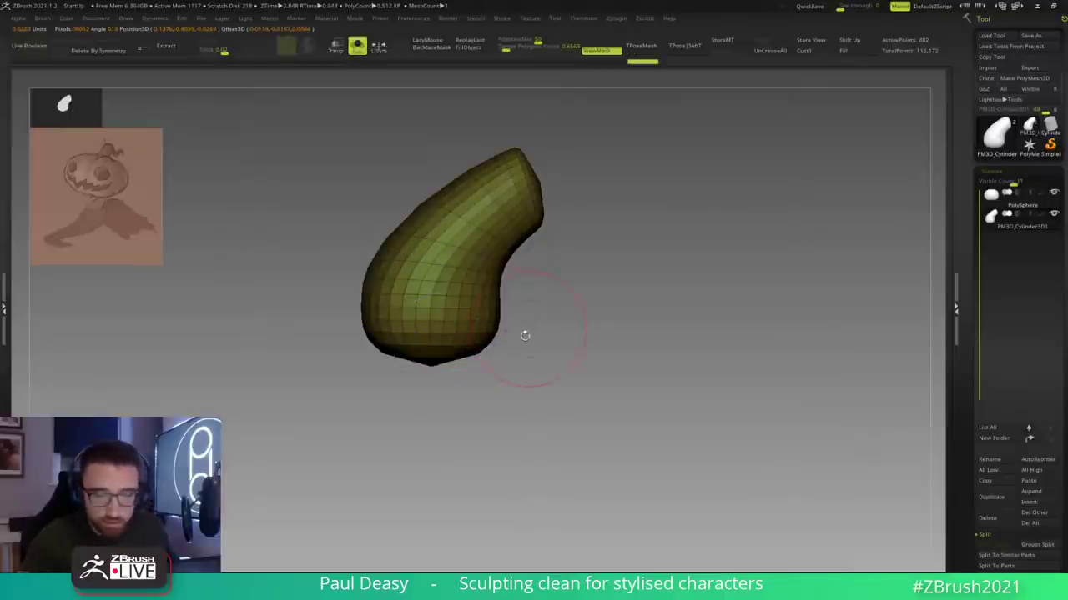
Step: Hide the rounded cap at the bottom of the stem and delete the hidden polygons to leave the base open
left_click_drag(529, 410, 553, 364)
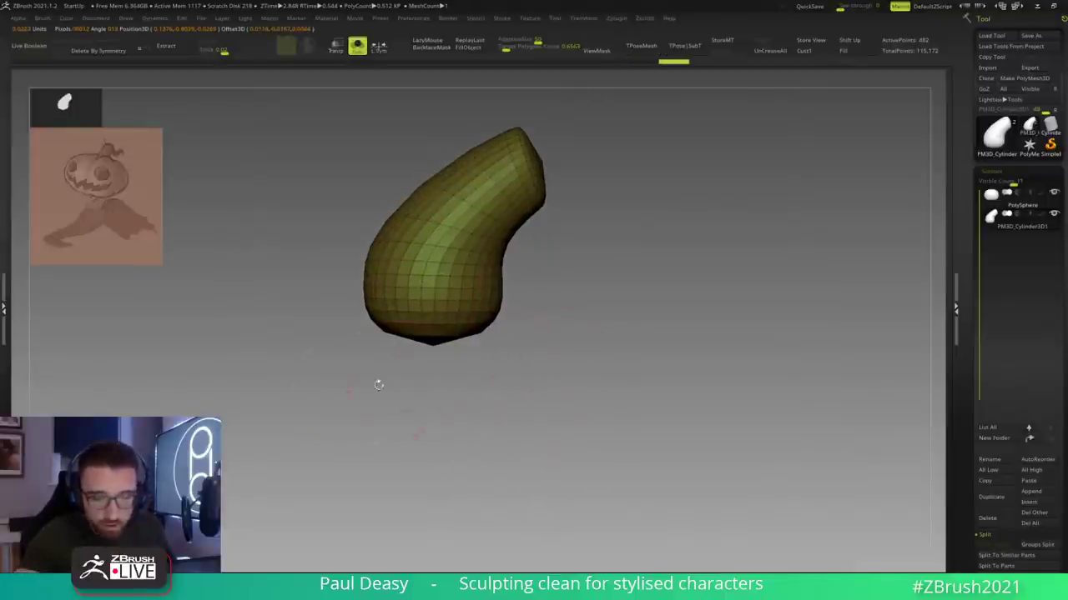
key("shift+f")
key("ctrl+shift+z")
mouse_move(359, 425)
left_mouse_down("shift")
mouse_move(407, 393)
mouse_move(526, 353)
left_mouse_up("shift")
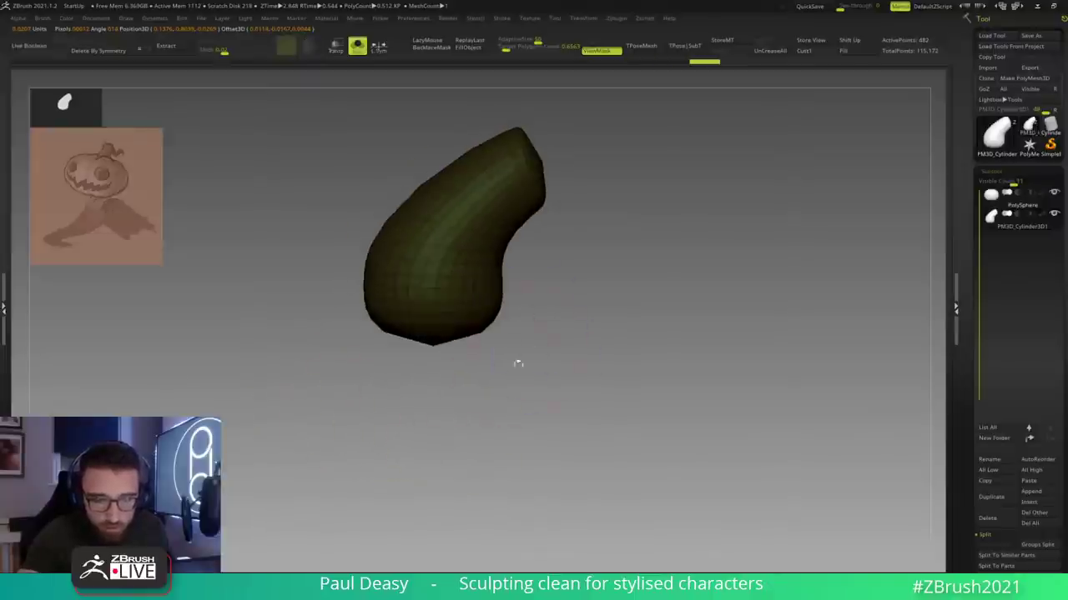
key("ctrl+h")
mouse_move(285, 426)
left_mouse_down("ctrl+shift")
mouse_move(558, 317)
mouse_move(621, 316)
left_mouse_up("ctrl+shift")
left_click_drag(556, 339, 523, 367, "shift")
key("ctrl+shift+x")
key("ctrl+shift+x")
left_click_drag(409, 367, 515, 336, "ctrl+alt+shift")
key("ctrl+alt+d")
key("ctrl+alt+d")
Step: Try to adjust the open-based stem with the transform gizmo and remesh it with ZRemesher
left_click_drag(581, 264, 581, 344, "alt")
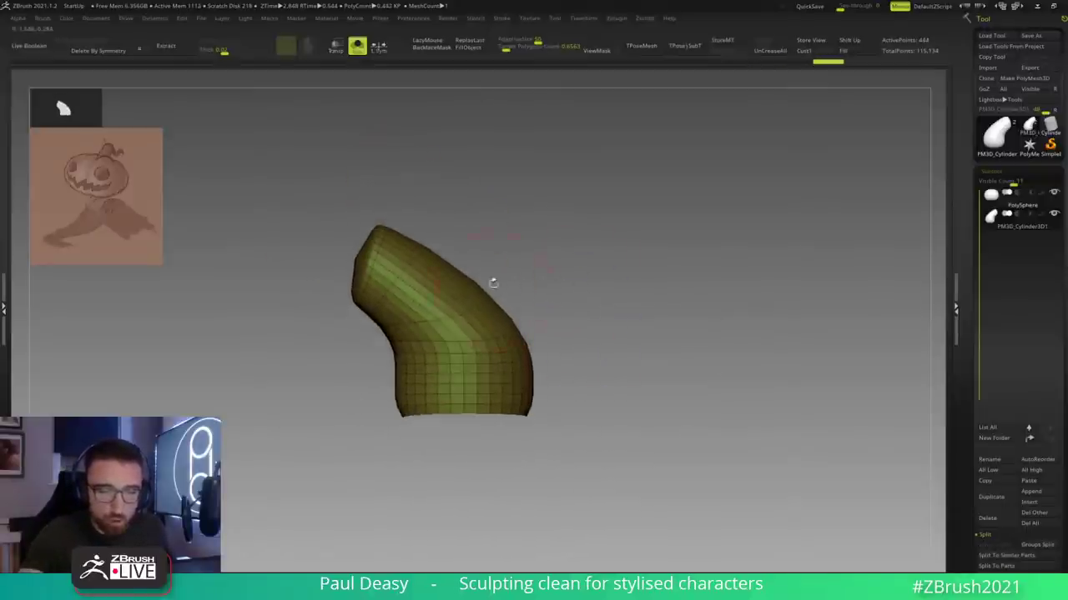
left_click_drag(482, 241, 502, 289, "alt")
key("w")
mouse_move(402, 294)
left_mouse_down("ctrl")
mouse_move(421, 309)
mouse_move(401, 290)
left_mouse_up("ctrl")
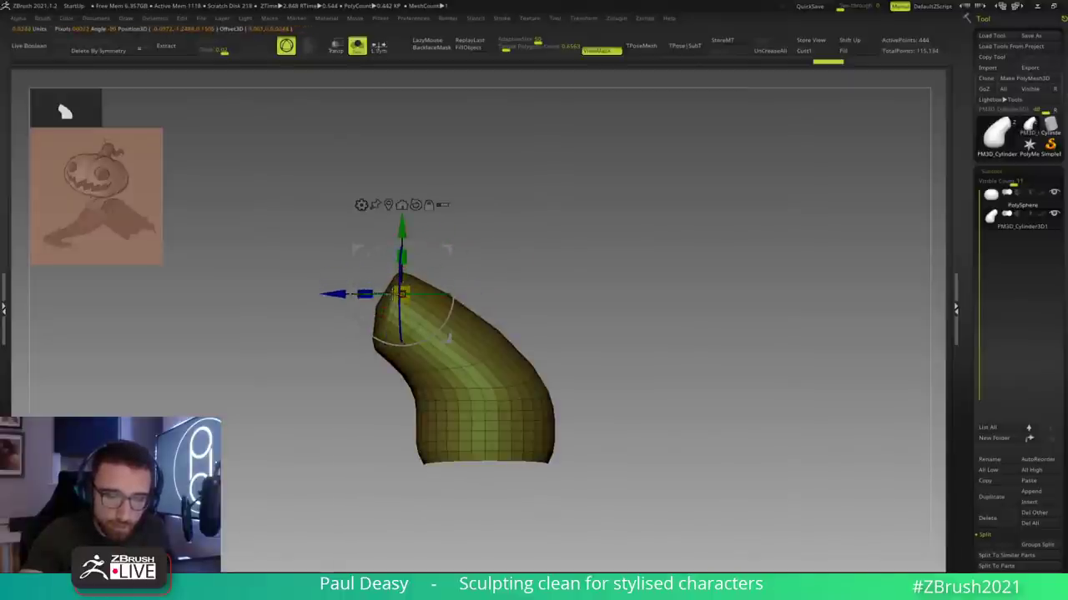
left_click_drag(485, 361, 481, 349, "ctrl")
mouse_move(631, 343)
left_mouse_down()
mouse_move(627, 331)
mouse_move(627, 369)
left_mouse_up()
key("q")
key("ctrl+m")
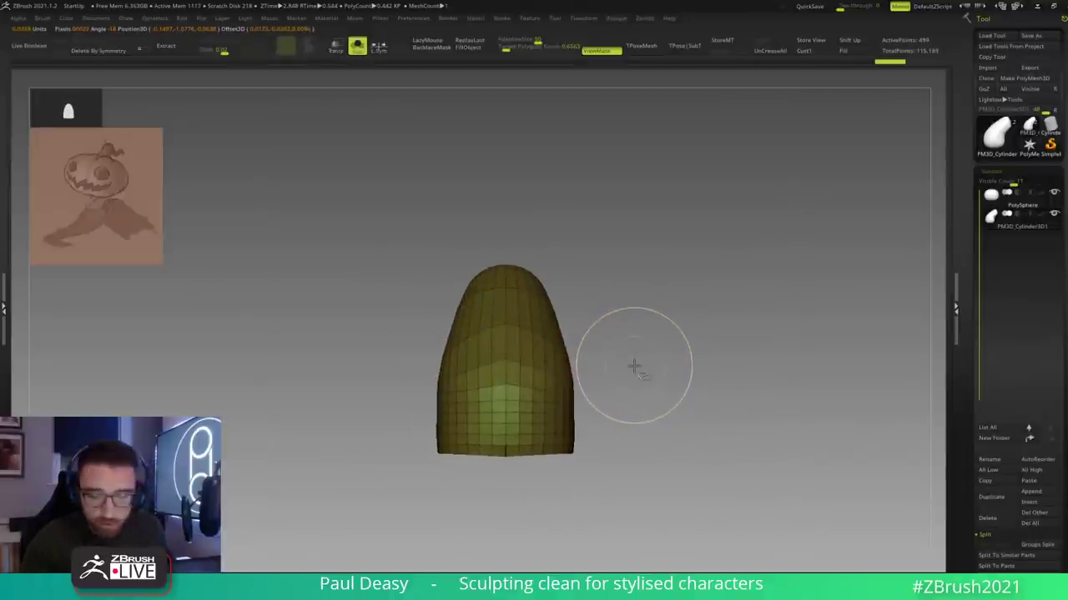
left_click(633, 365, "ctrl")
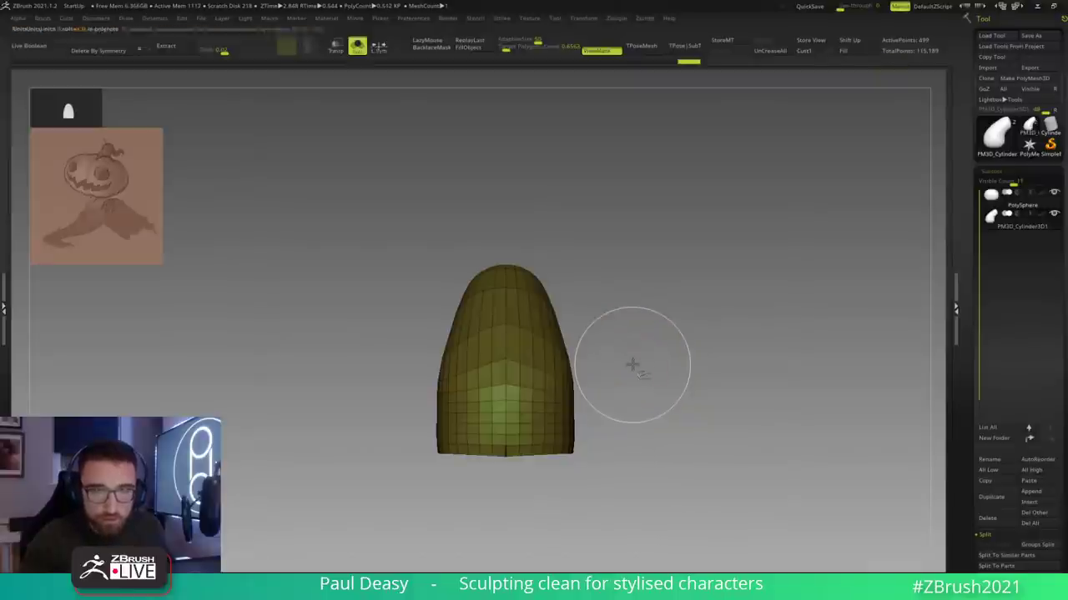
Step: Undo the remesh and the preceding stem edits, back to the unevenly trimmed base
key("ctrl+z")
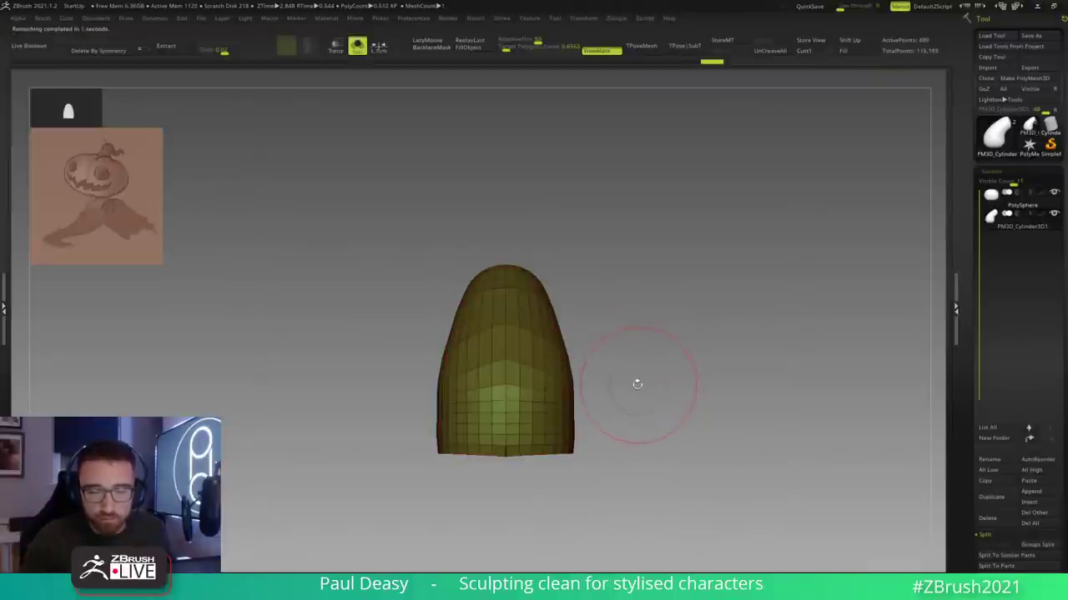
key("space")
key("ctrl+z")
key("ctrl+z")
key("ctrl+z")
key("ctrl+z")
key("ctrl+z")
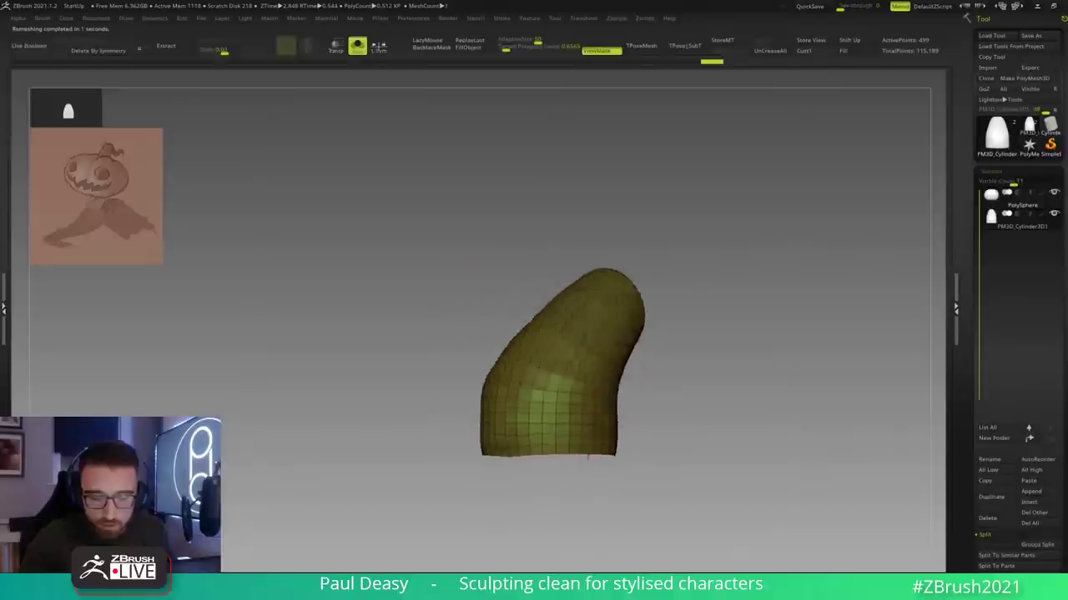
mouse_move(685, 400)
left_mouse_down("alt")
mouse_move(662, 349)
mouse_move(658, 408)
left_mouse_up("alt")
left_click_drag(602, 429, 605, 420, "alt")
key("s")
left_click_drag(631, 391, 623, 335, "alt")
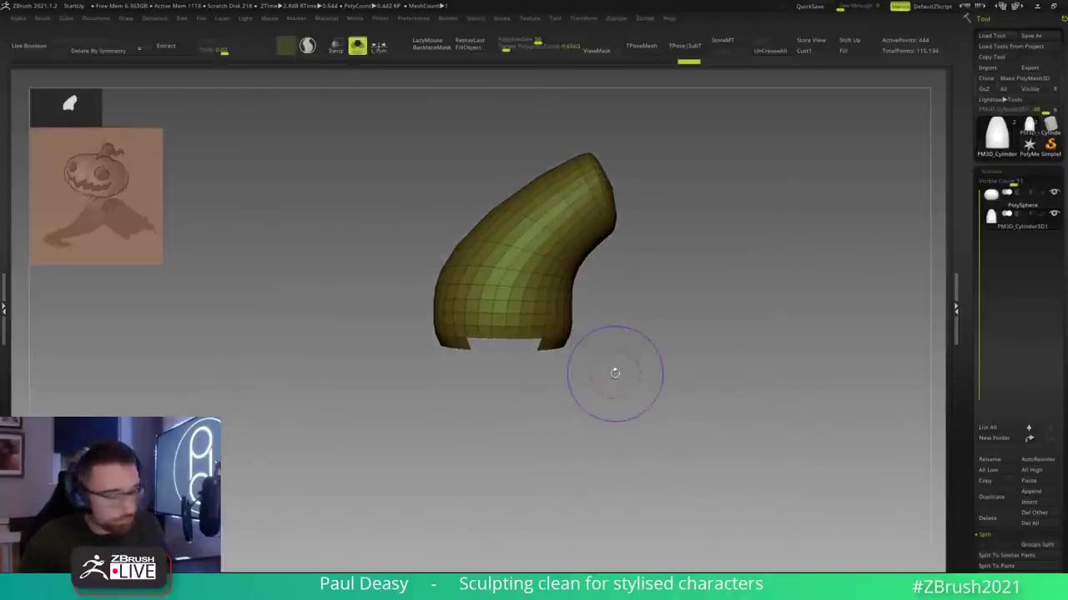
key("ctrl+z")
key("ctrl+z")
key("ctrl+z")
key("ctrl+z")
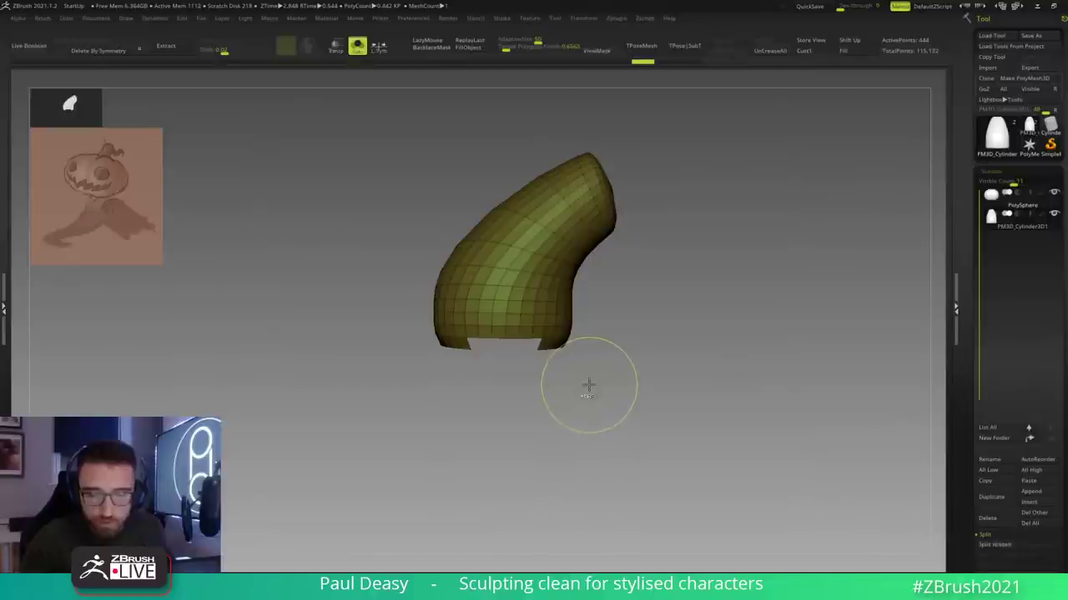
key("ctrl+z")
key("ctrl+z")
key("ctrl+z")
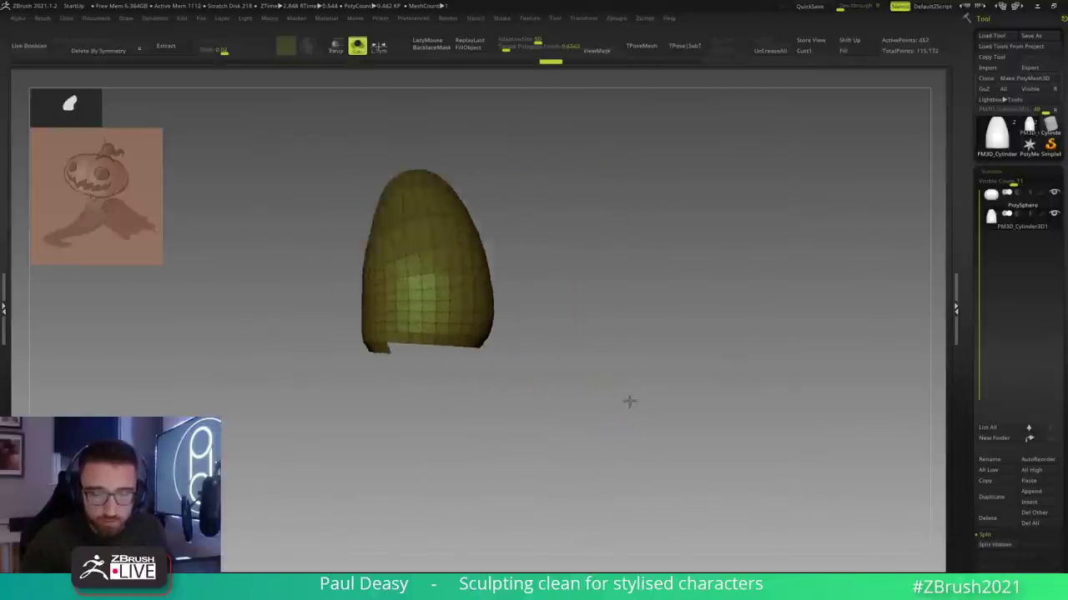
Step: Hide the leftover corner polygons at the stem's base and delete the hidden geometry to even out the opening
key("ctrl+shift+z")
key("ctrl+shift+z")
key("ctrl+shift+z")
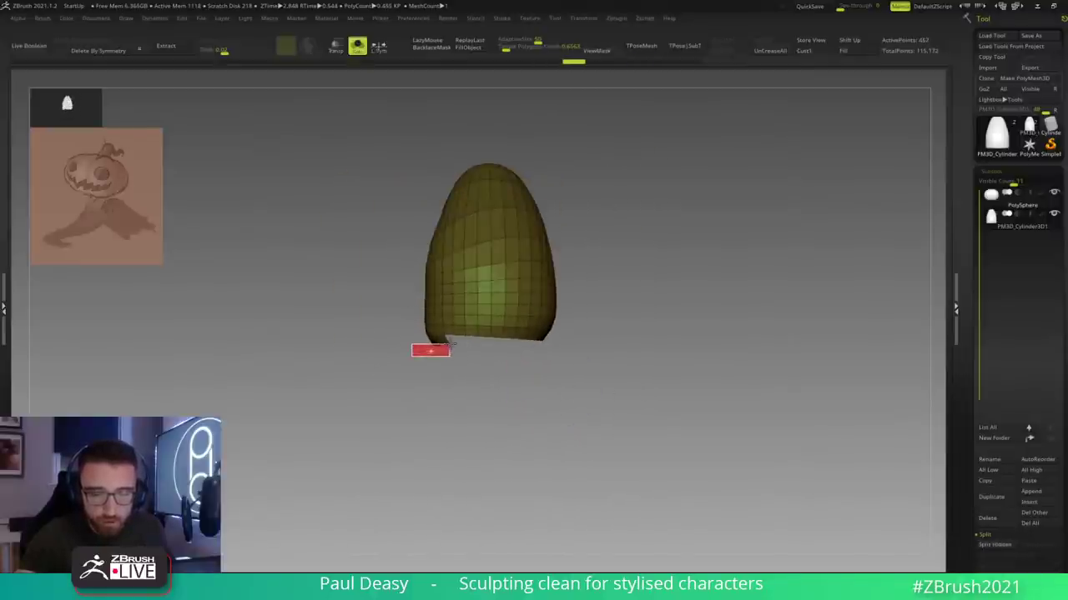
key("ctrl+shift+z")
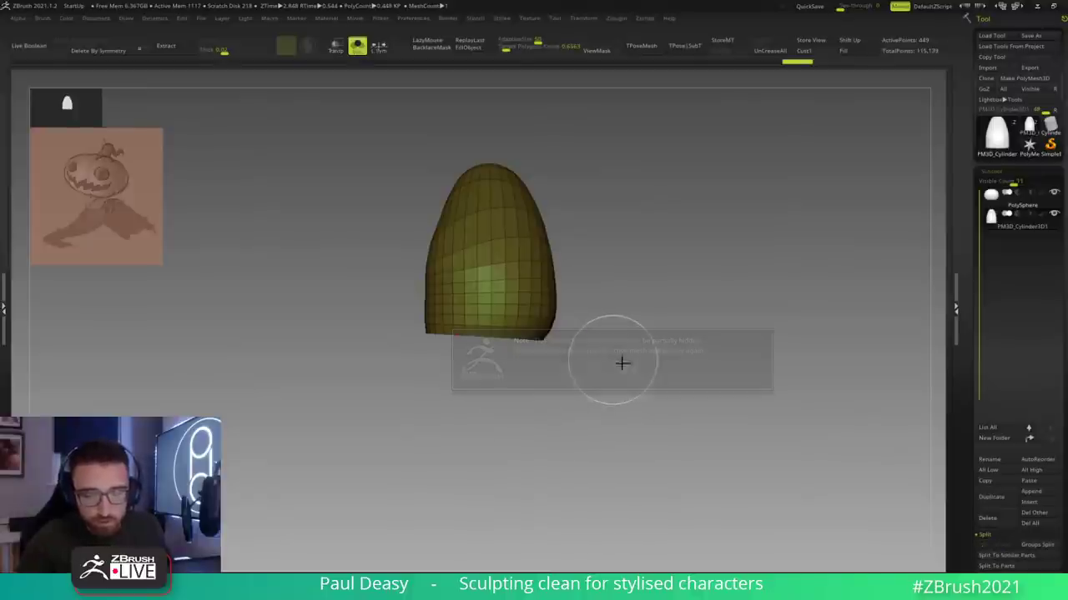
key("ctrl+shift+z")
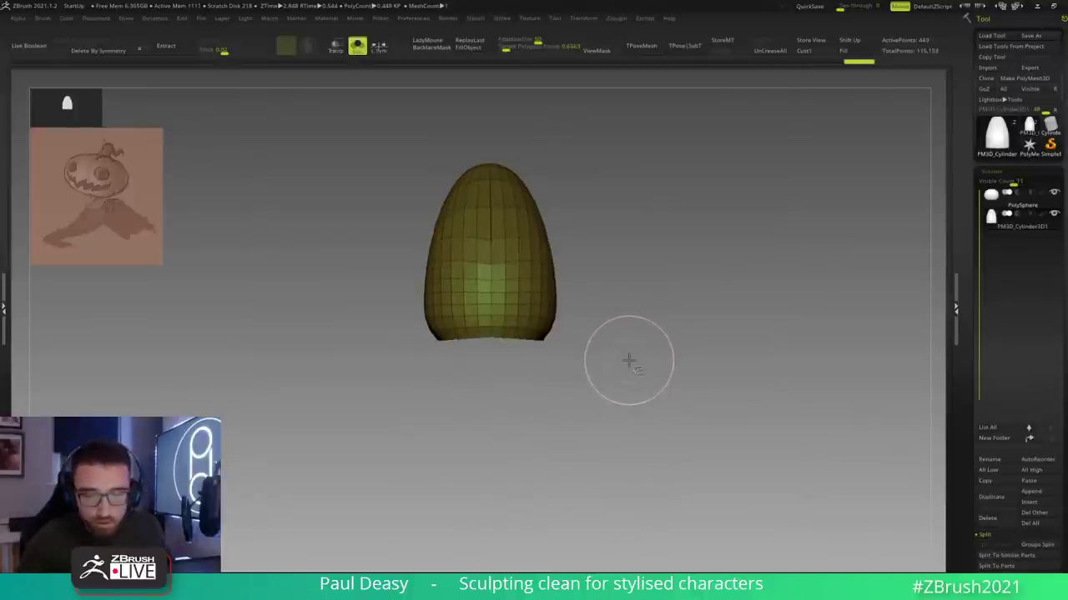
key("ctrl+shift+z")
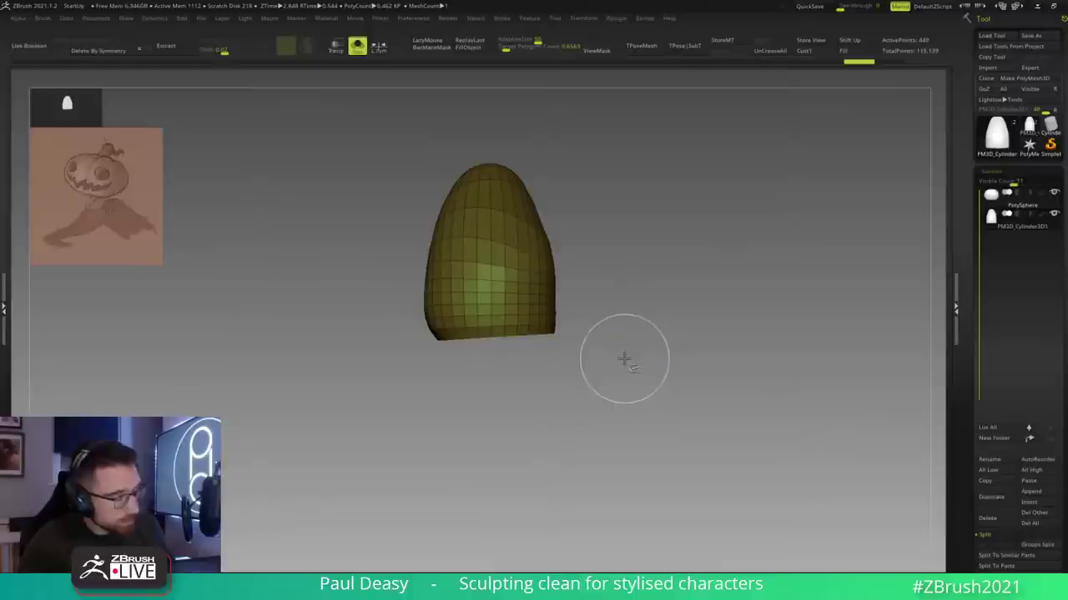
Step: Mirror the cleaner half of the stem across so both sides of its base match
key("ctrl+z")
key("ctrl+z")
key("ctrl+z")
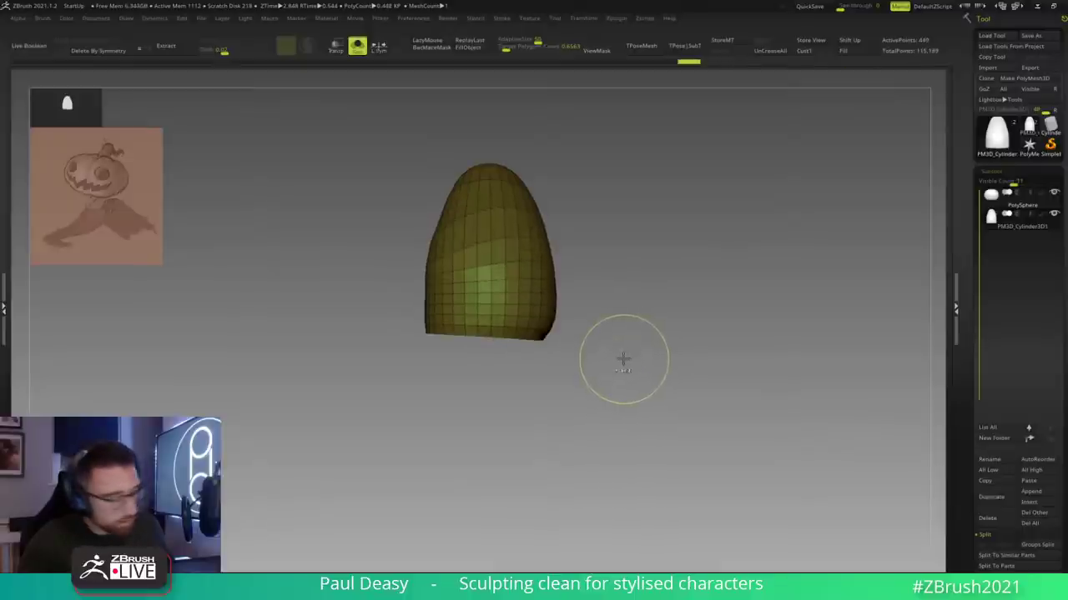
key("ctrl+shift+z")
key("ctrl+shift+z")
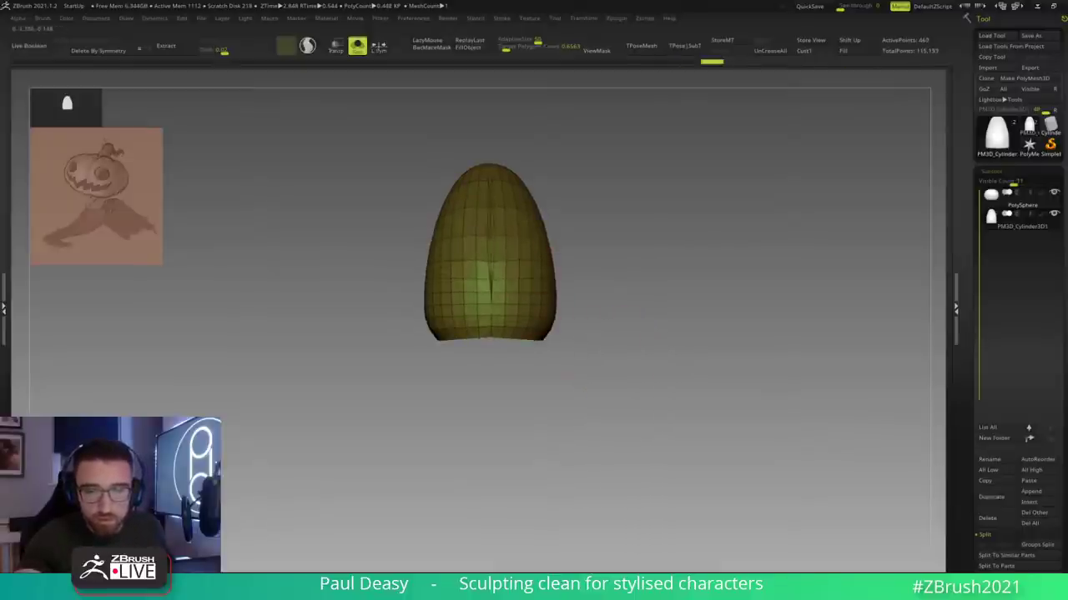
key("ctrl+shift+z")
key("ctrl+shift+z")
key("ctrl+shift+z")
key("ctrl+shift+z")
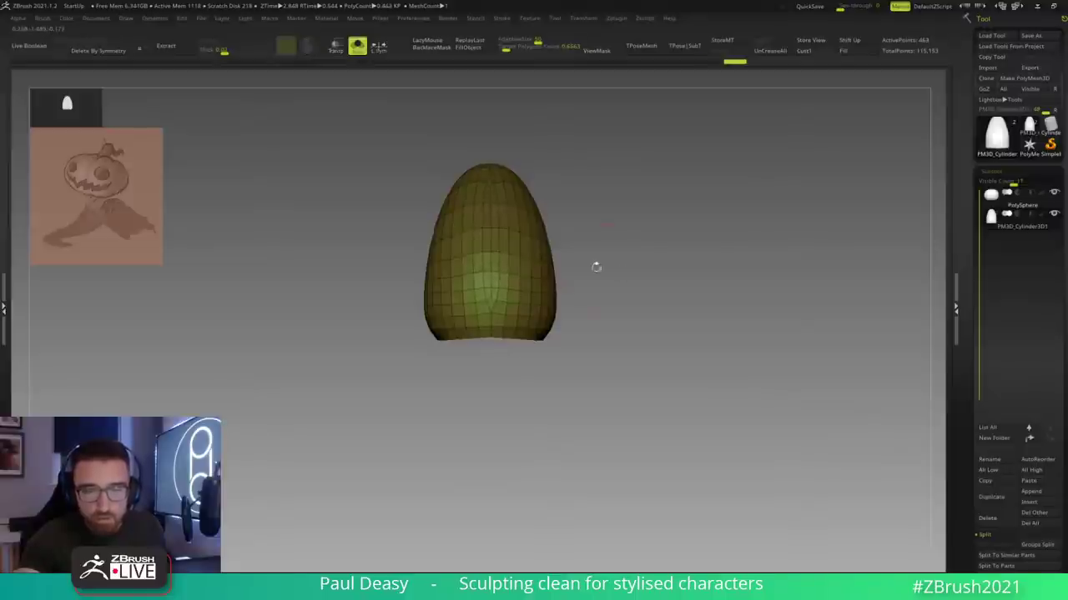
Step: Mask the flat end cap at the stem's tip and make it a separate polygroup
right_click_drag(596, 259, 515, 326, "alt")
right_click(515, 326)
key("w")
left_click(481, 301)
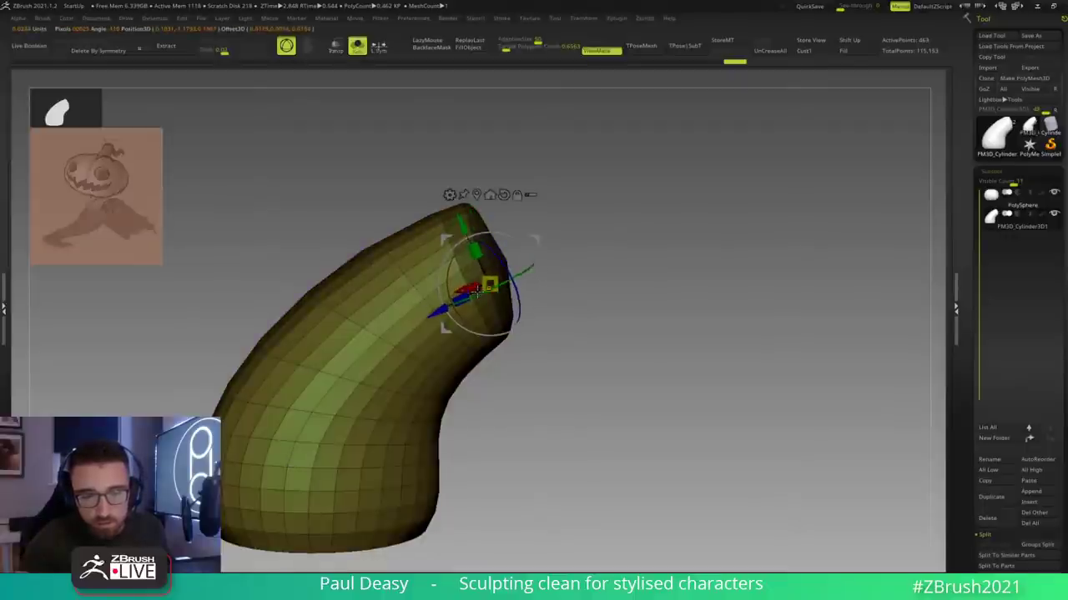
key("q")
right_click_drag(569, 353, 590, 319, "alt")
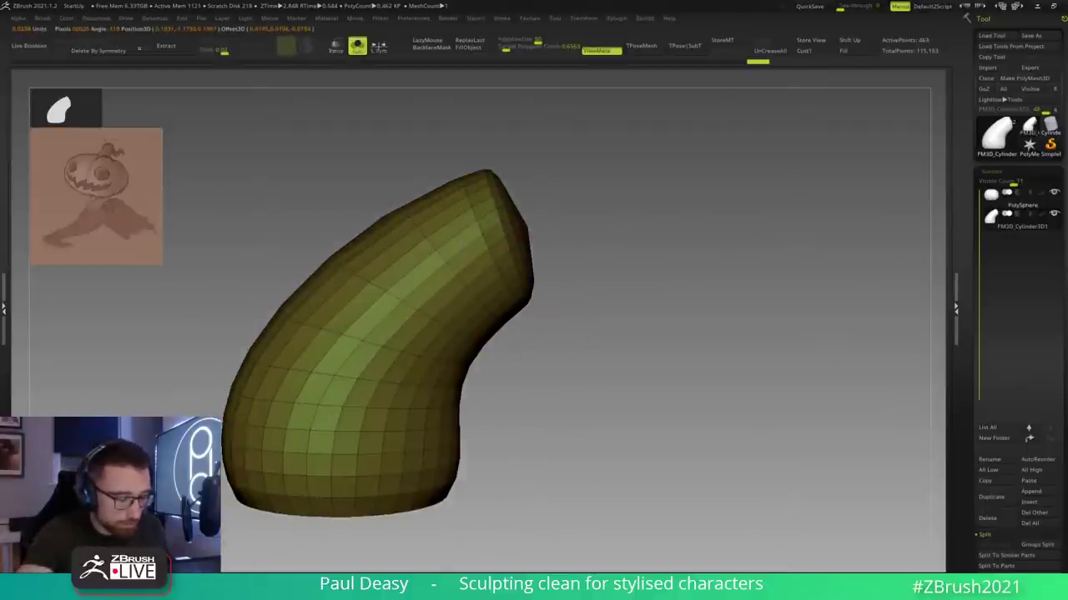
mouse_move(451, 155)
left_mouse_down("ctrl+alt")
mouse_move(208, 509)
mouse_move(549, 427)
mouse_move(562, 409)
left_mouse_up("ctrl+alt")
right_click_drag(502, 464, 498, 389, "alt")
left_click_drag(489, 349, 493, 459, "ctrl+alt")
right_click_drag(558, 394, 562, 370, "alt")
key("ctrl+w")
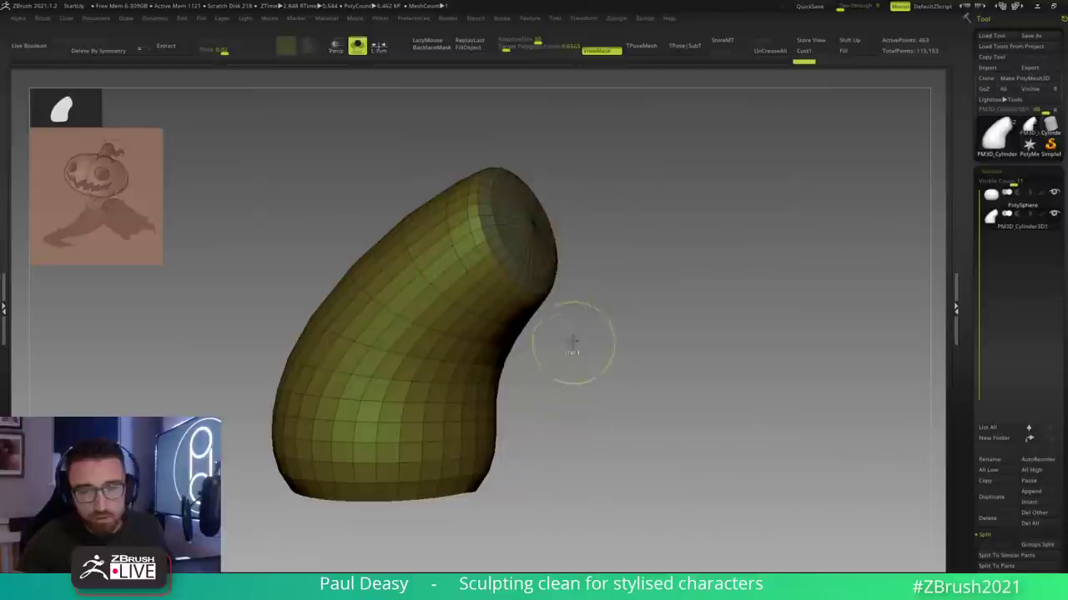
Step: Hide the tip's end cap polygroup and delete the hidden polygons to leave the tip open
left_click(510, 311, "ctrl+shift")
key("Delete")
key("Delete")
left_click(612, 325, "ctrl+shift")
key("ctrl+shift+z")
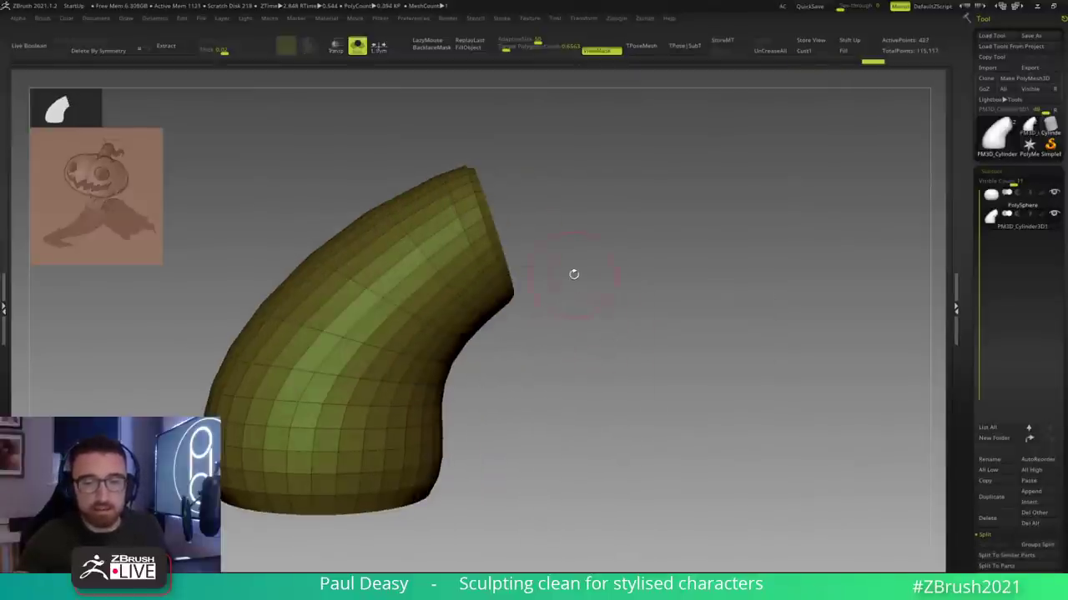
key("ctrl+shift+z")
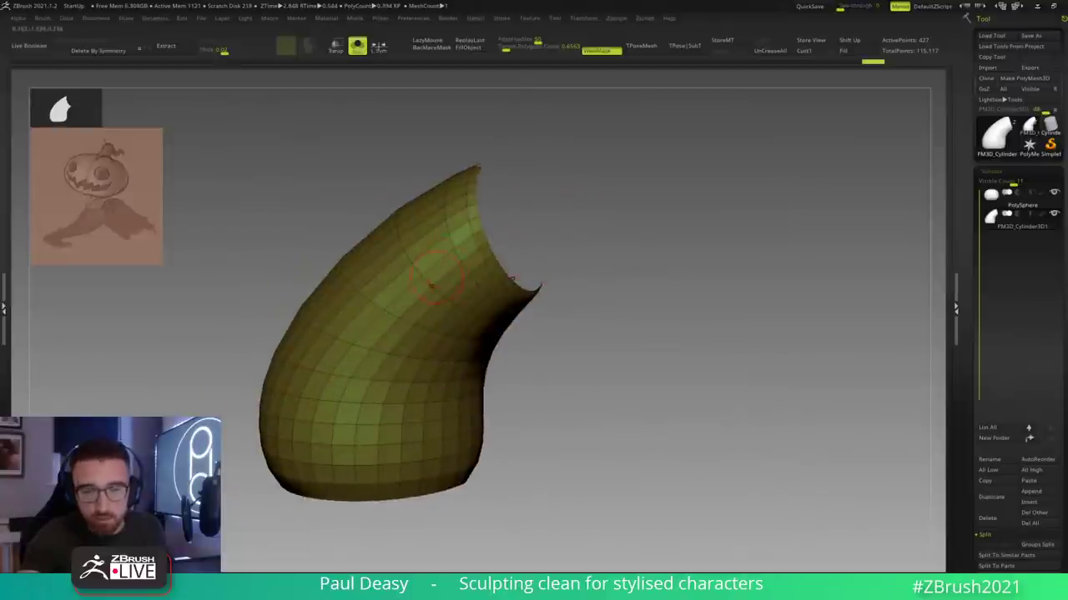
Step: Remove the polygon loop around the stem's open tip using ZModeler's Delete action with the Polyloop target
left_click_drag(593, 256, 558, 296, "shift")
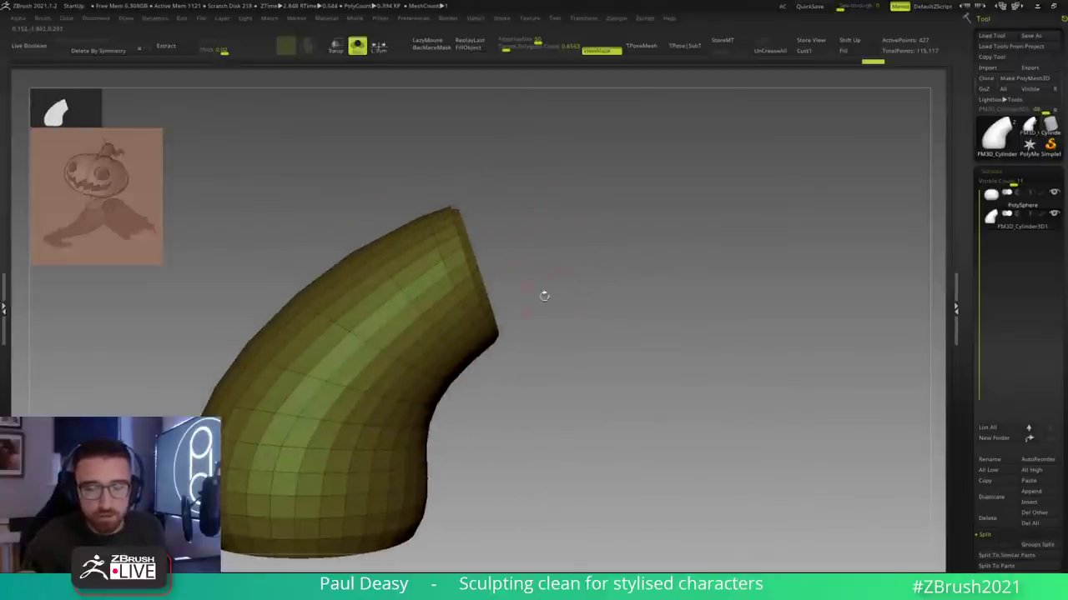
left_click_drag(541, 237, 632, 291)
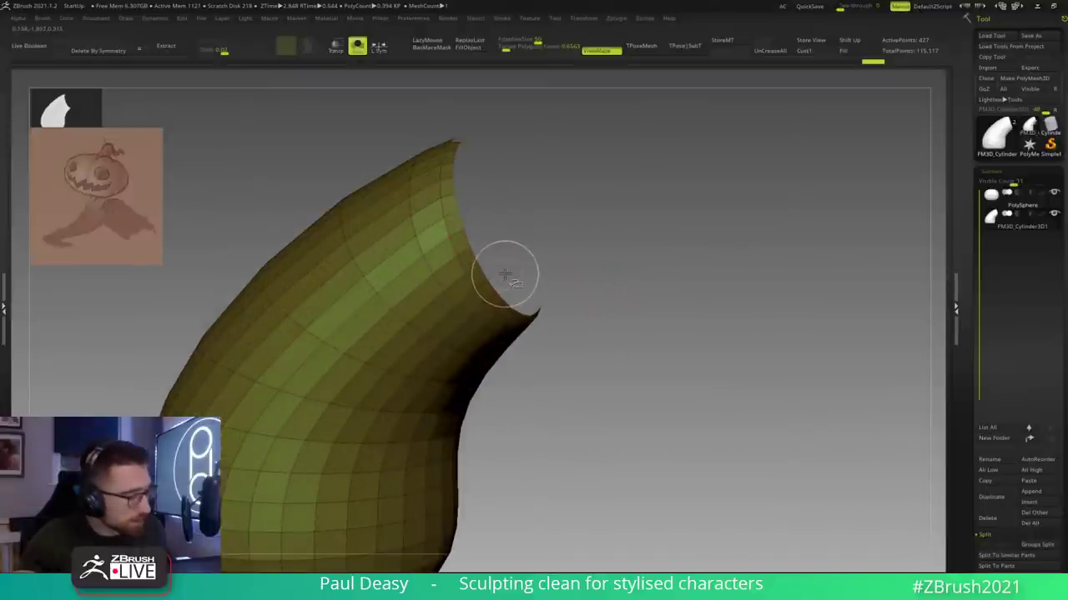
key("b")
key("z")
key("m")
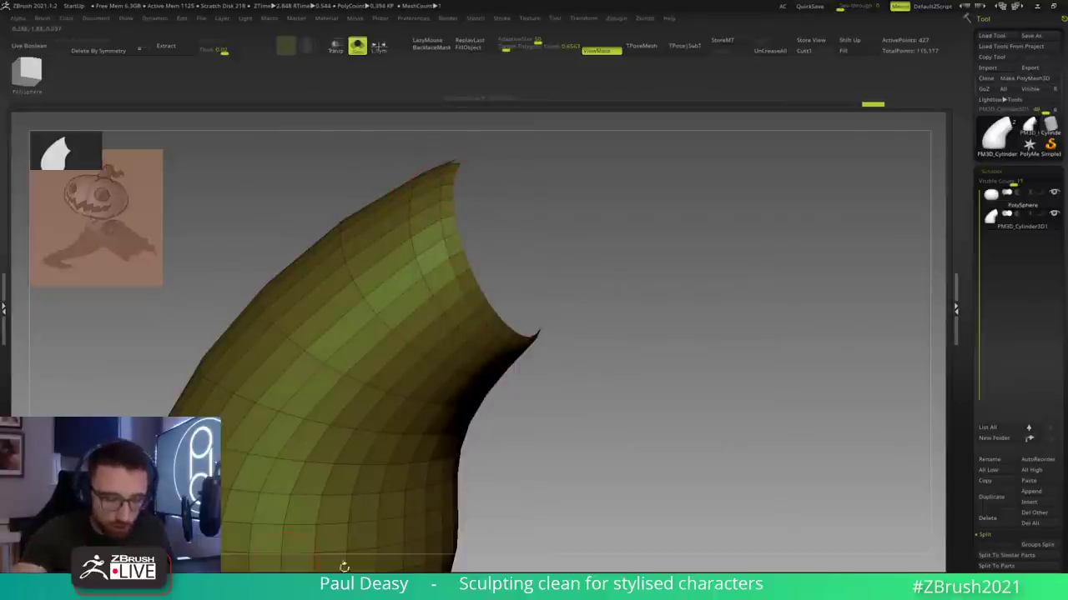
mouse_move(612, 258)
left_mouse_down()
mouse_move(556, 276)
mouse_move(464, 275)
left_mouse_up()
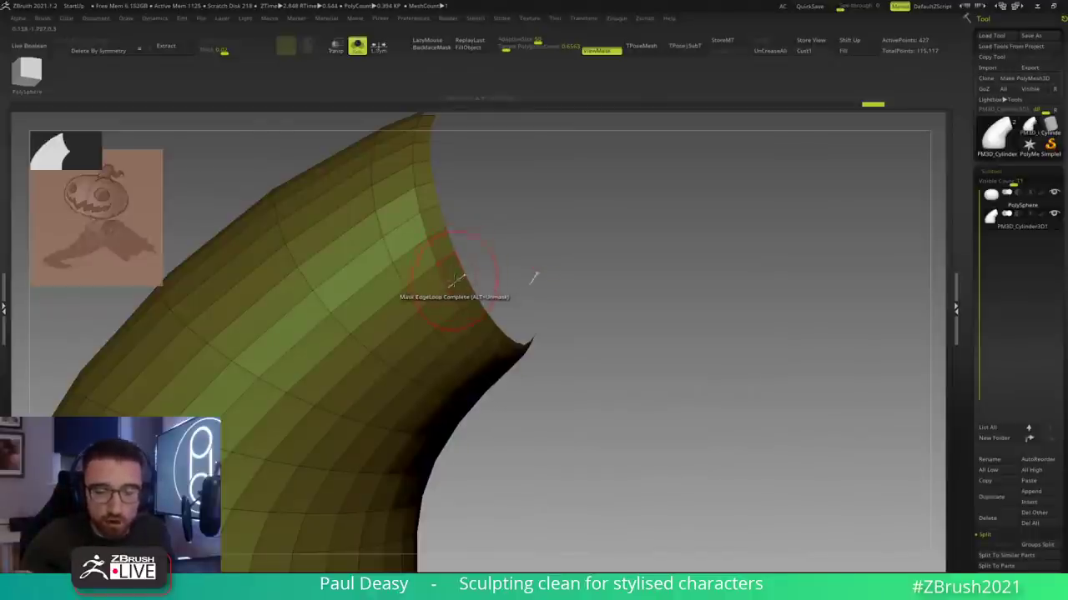
key("space")
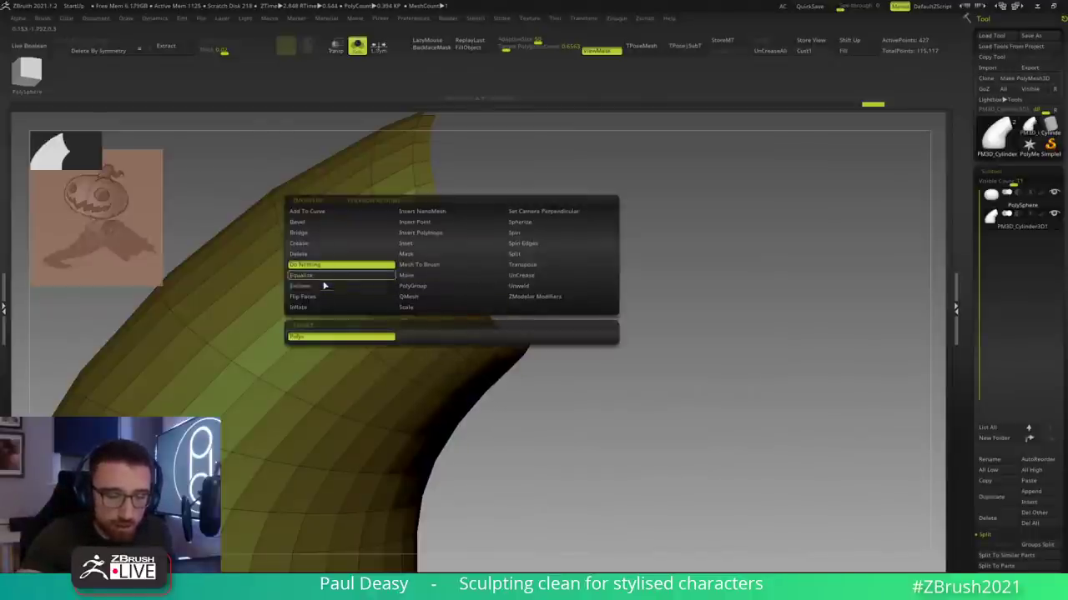
mouse_move(317, 253)
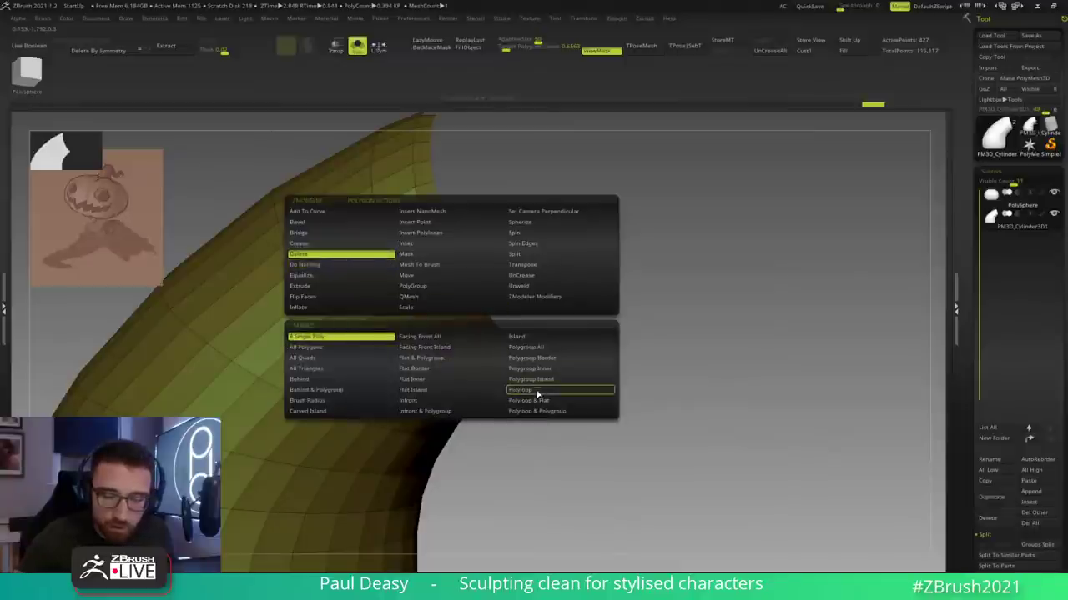
left_click(528, 390)
left_click(450, 272)
Step: Remesh the open-ended stem with ZRemesher, reducing the target polygon count to 0.1
key("ctrl+d")
key("1")
mouse_move(674, 364)
left_mouse_down("alt")
mouse_move(507, 302)
mouse_move(565, 322)
left_mouse_up("alt")
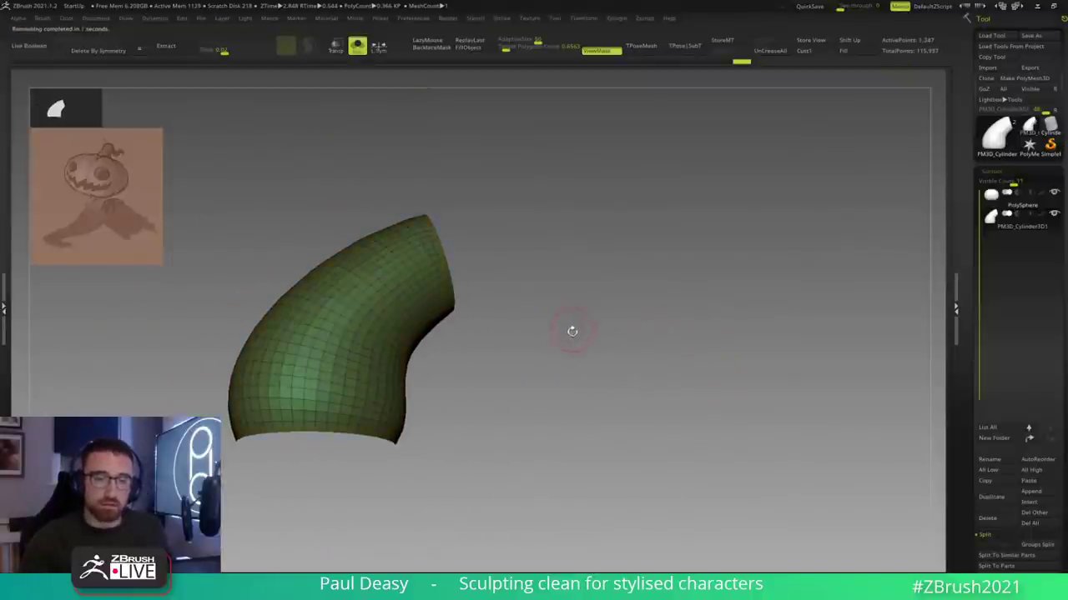
left_click_drag(573, 328, 568, 311, "shift")
left_click(515, 48)
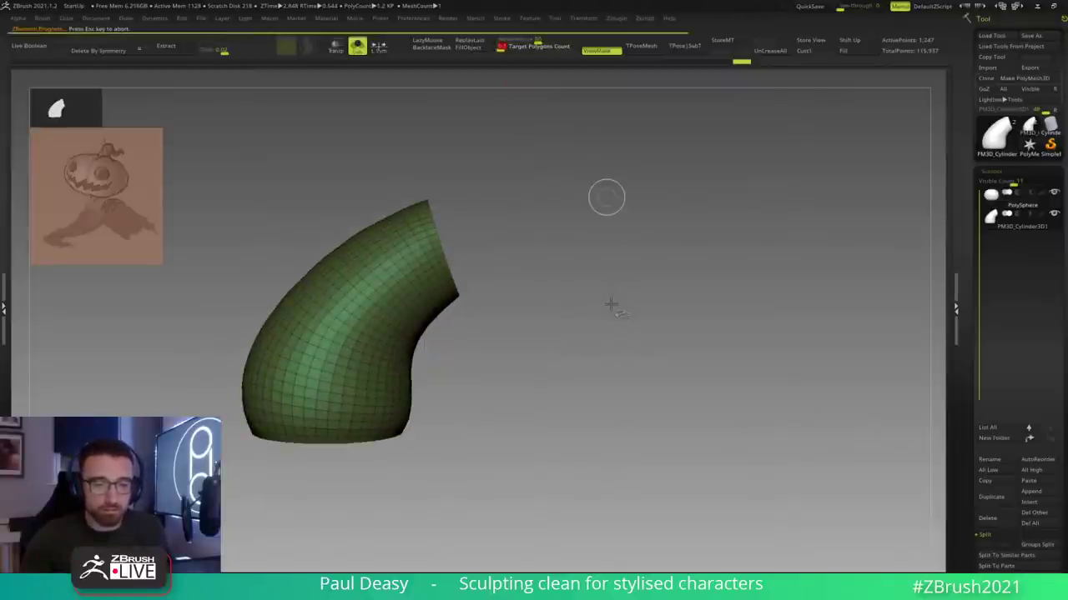
Step: Close the notch in the rim of the stem's open tip
left_click_drag(572, 330, 589, 312)
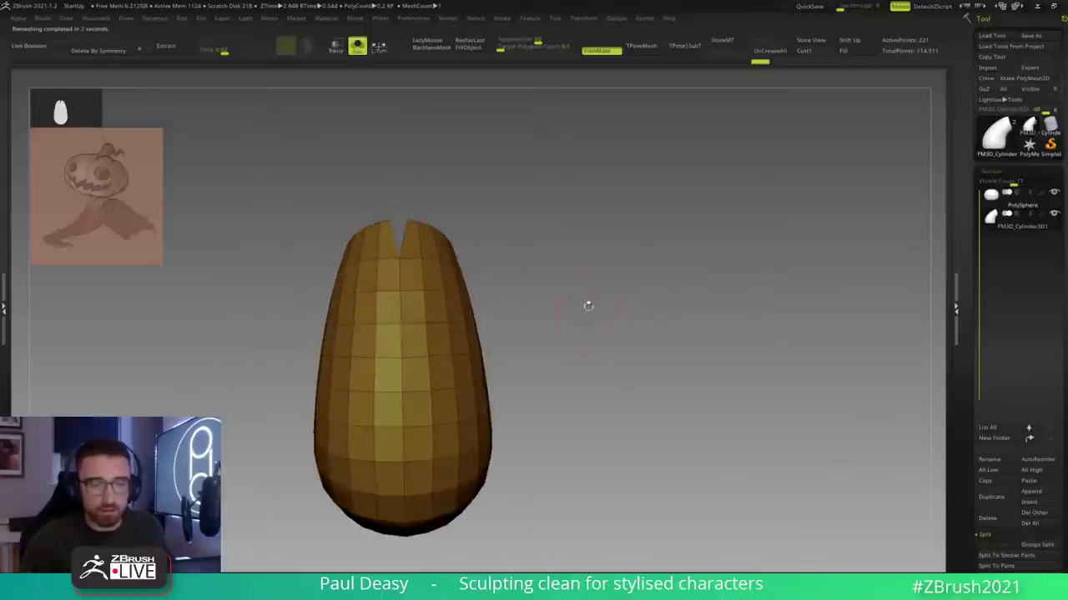
left_click_drag(572, 271, 424, 294, "alt")
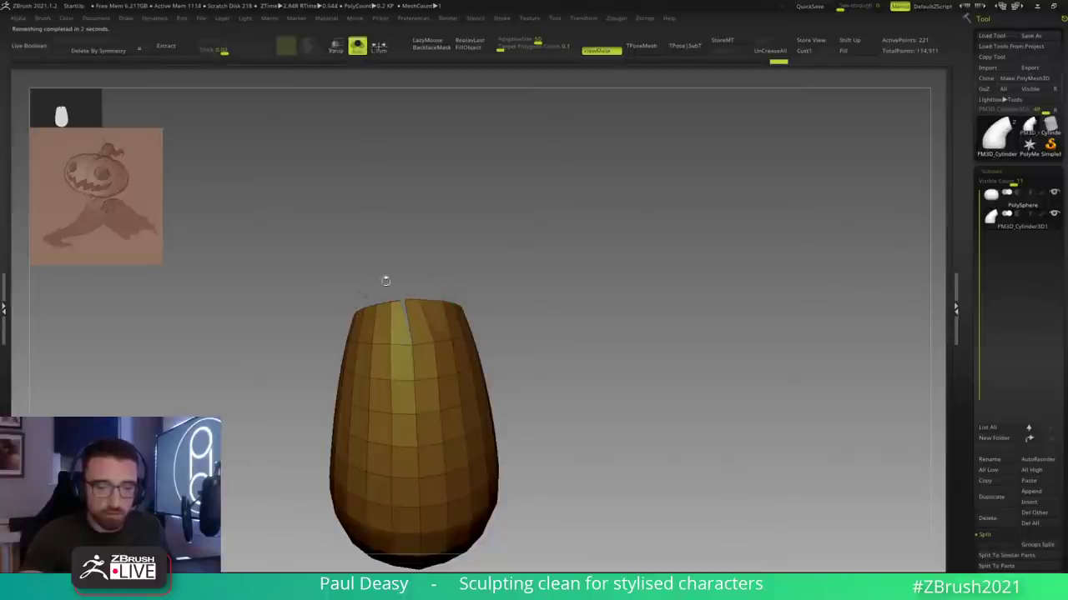
key("ctrl+shift+z")
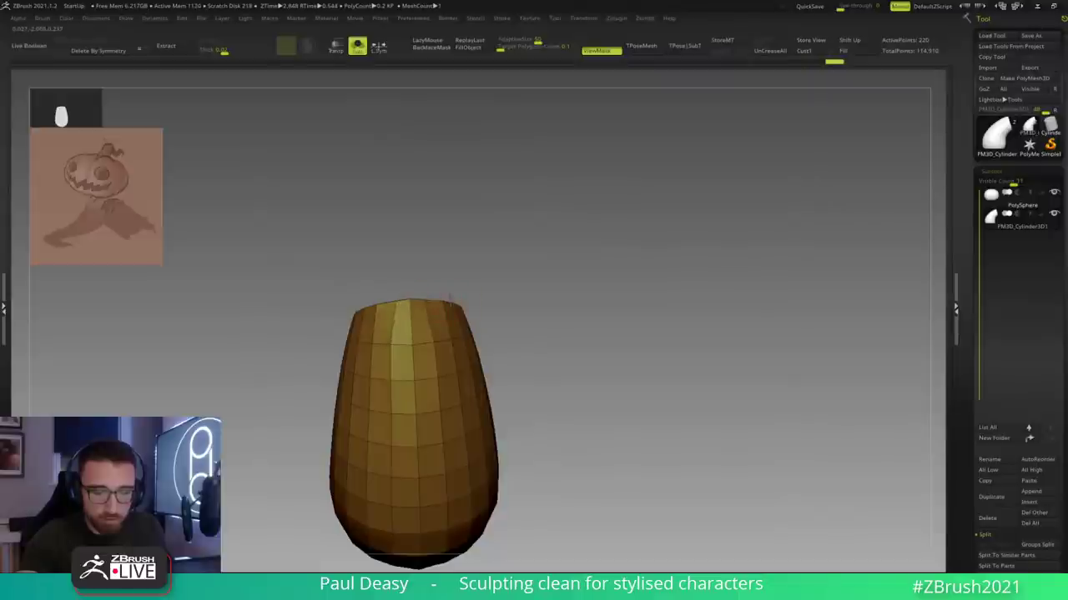
left_click_drag(480, 301, 522, 312)
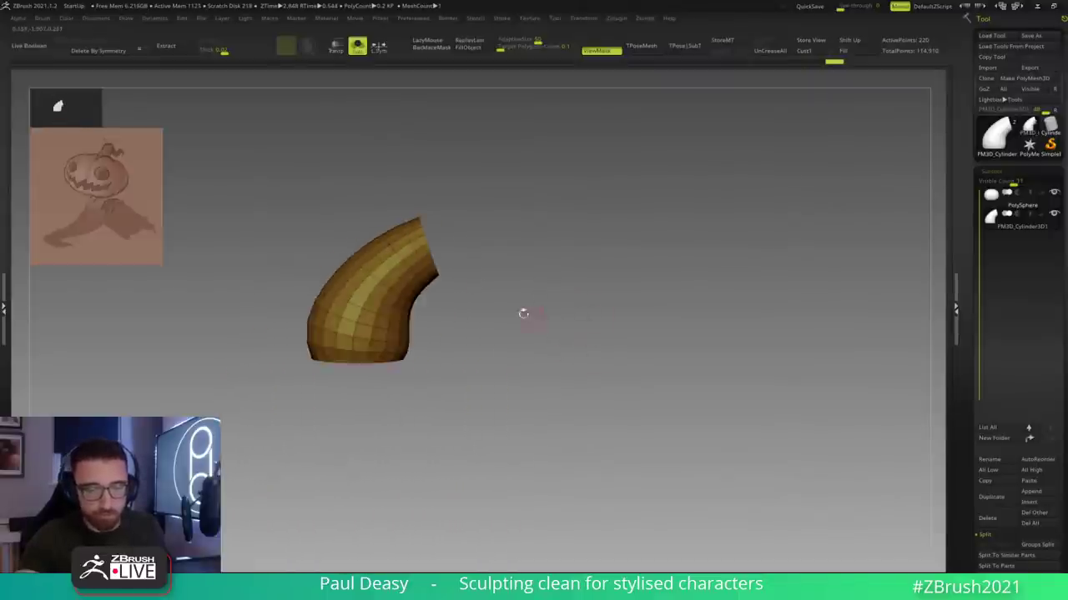
Step: Mask the stem except for its open tip, then move, scale and rotate the tip outward into a drooping hook
left_click_drag(445, 297, 446, 296, "ctrl")
left_click(508, 220, "ctrl")
key("w")
left_click_drag(475, 208, 566, 243)
left_click_drag(551, 247, 584, 263)
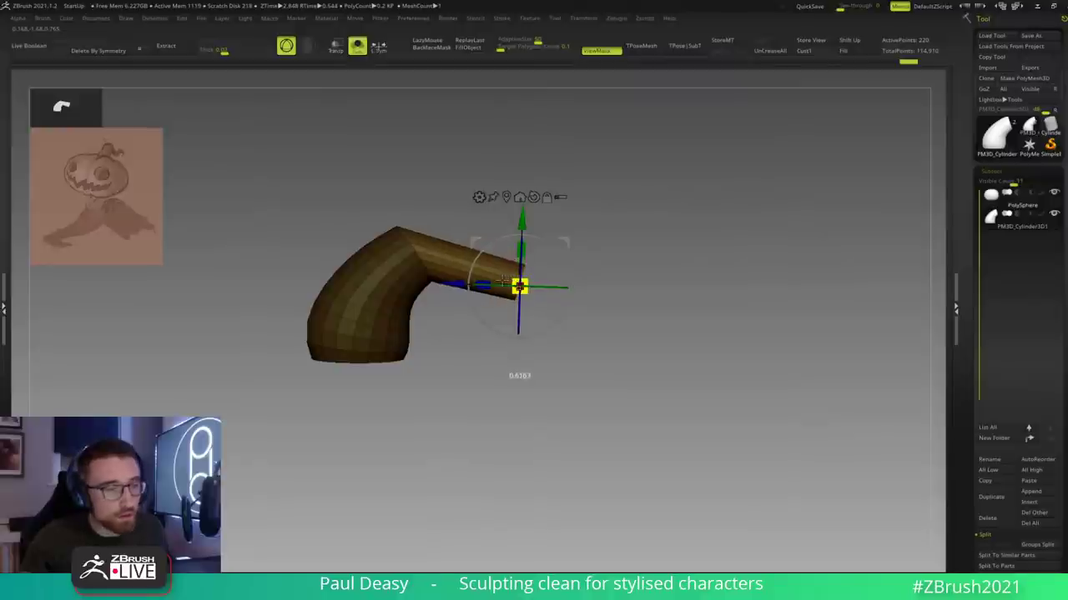
mouse_move(567, 242)
left_mouse_down()
mouse_move(530, 247)
mouse_move(529, 272)
mouse_move(525, 253)
left_mouse_up()
left_click_drag(479, 297, 472, 301)
Step: Shape and smooth the hooked bend, clear the mask and remesh the stem with ZRemesher
key("q")
left_click_drag(543, 249, 560, 263, "ctrl")
mouse_move(437, 291)
left_mouse_down("ctrl")
mouse_move(414, 218)
mouse_move(434, 288)
left_mouse_up("ctrl")
left_click(453, 333, "ctrl")
key("space")
key("space")
mouse_move(401, 257)
left_mouse_down("shift")
mouse_move(428, 260)
mouse_move(439, 288)
mouse_move(448, 255)
left_mouse_up("shift")
left_click_drag(541, 304, 555, 308, "ctrl")
left_click(498, 50)
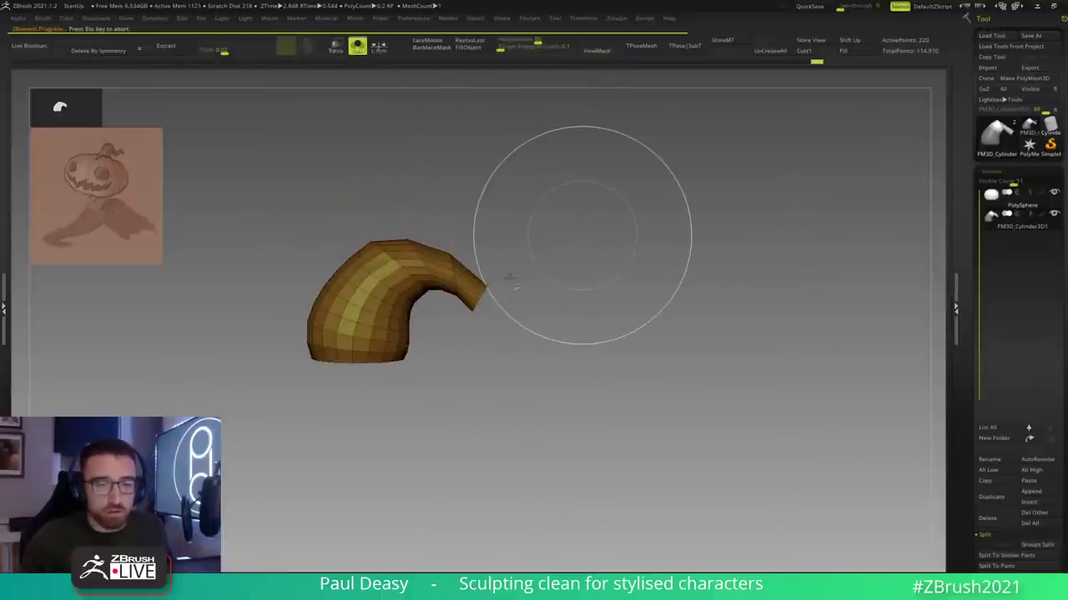
Step: Mask the stem except for its open end ring, rotate the tip upward and clear the mask
key("shift+f")
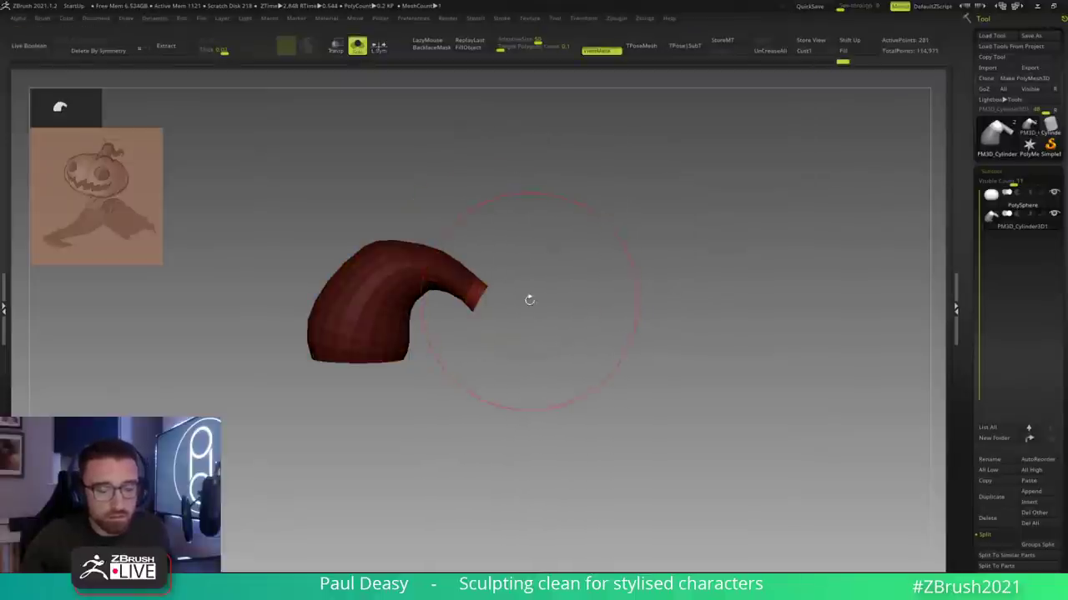
key("w")
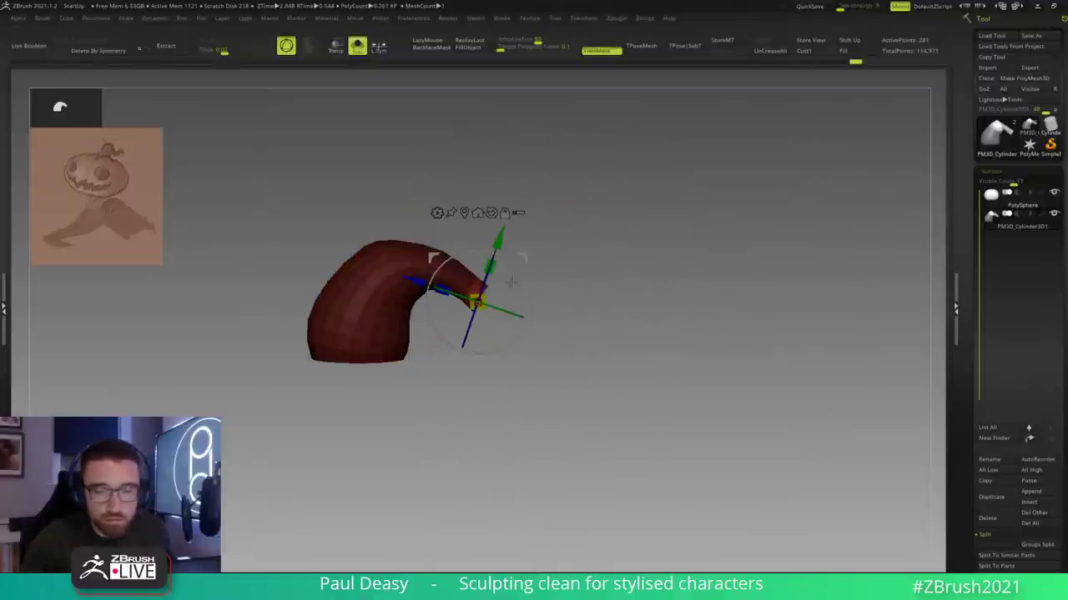
left_click_drag(526, 286, 538, 231)
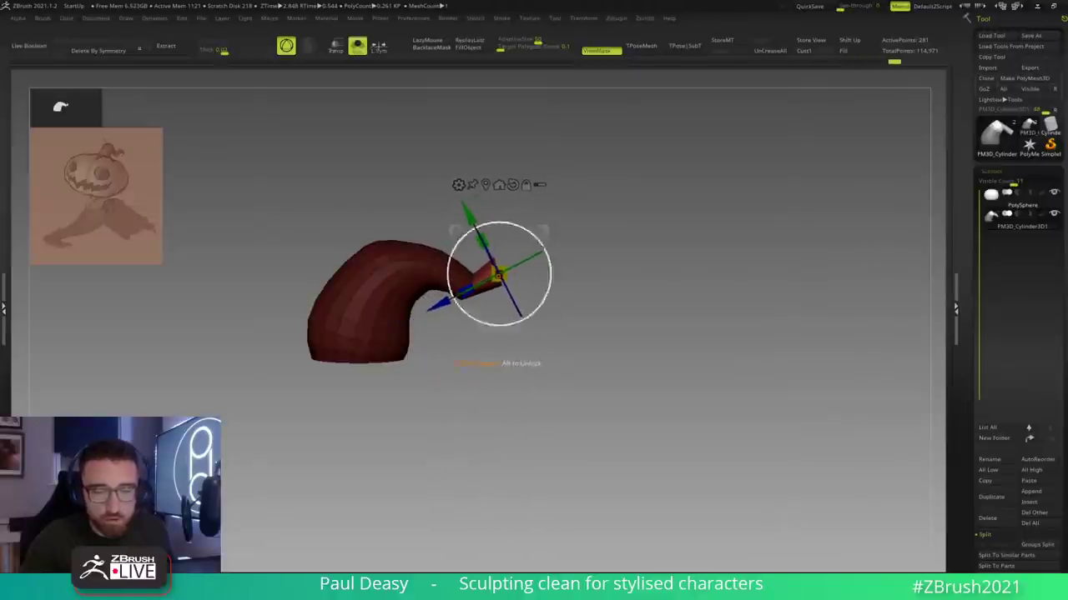
key("q")
key("shift+f")
left_click_drag(483, 313, 567, 288, "ctrl")
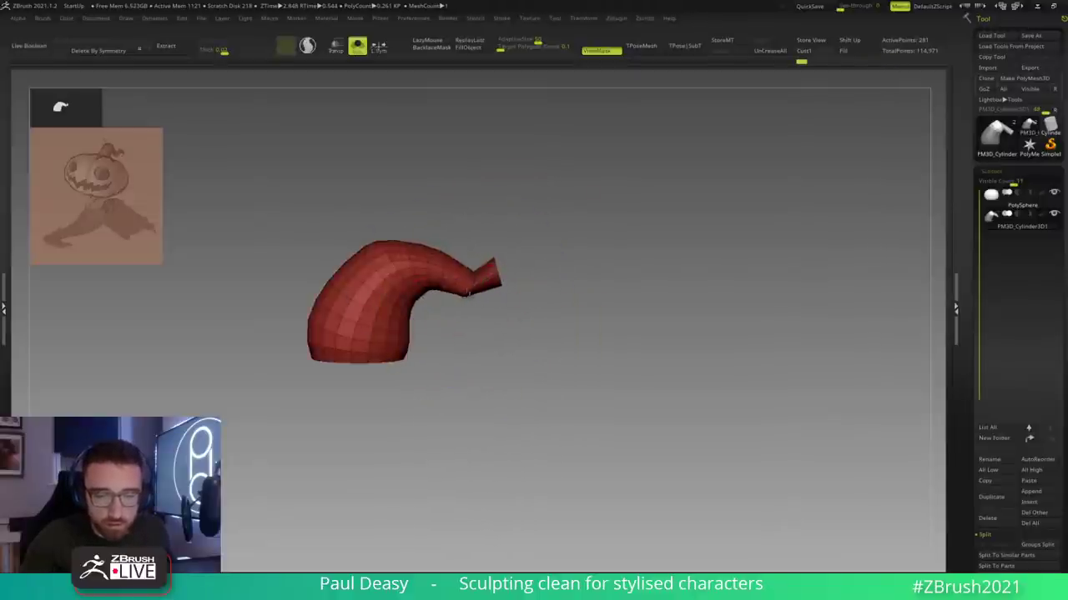
Step: Pull down the underside of the bend below the upturned tip, then mask the stem again and adjust the tip's position
left_click_drag(473, 290, 478, 313)
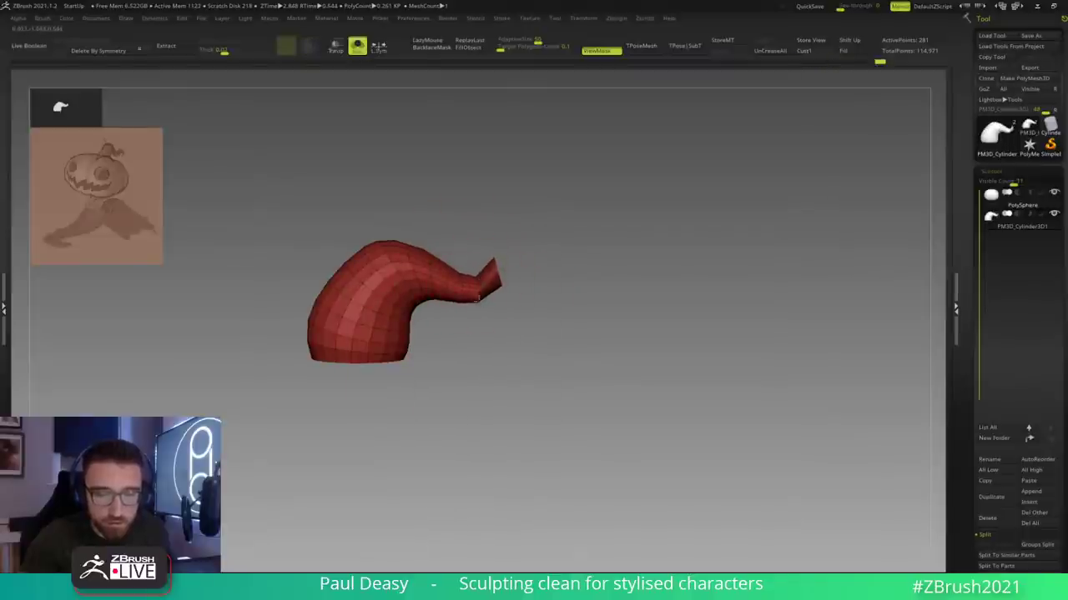
key("space")
left_click(550, 270, "ctrl")
key("w")
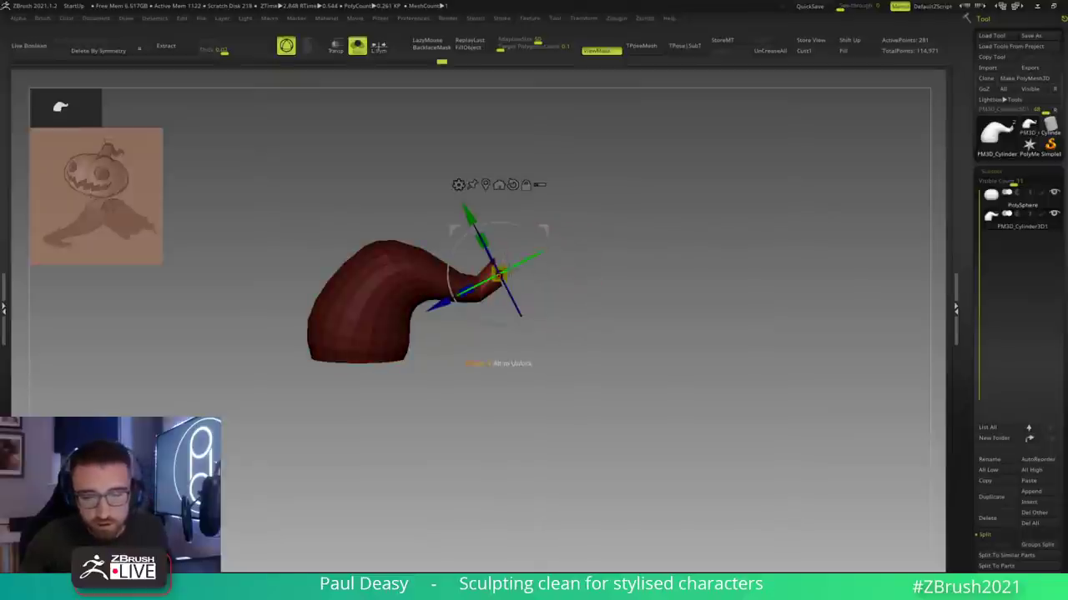
left_click_drag(600, 256, 577, 253)
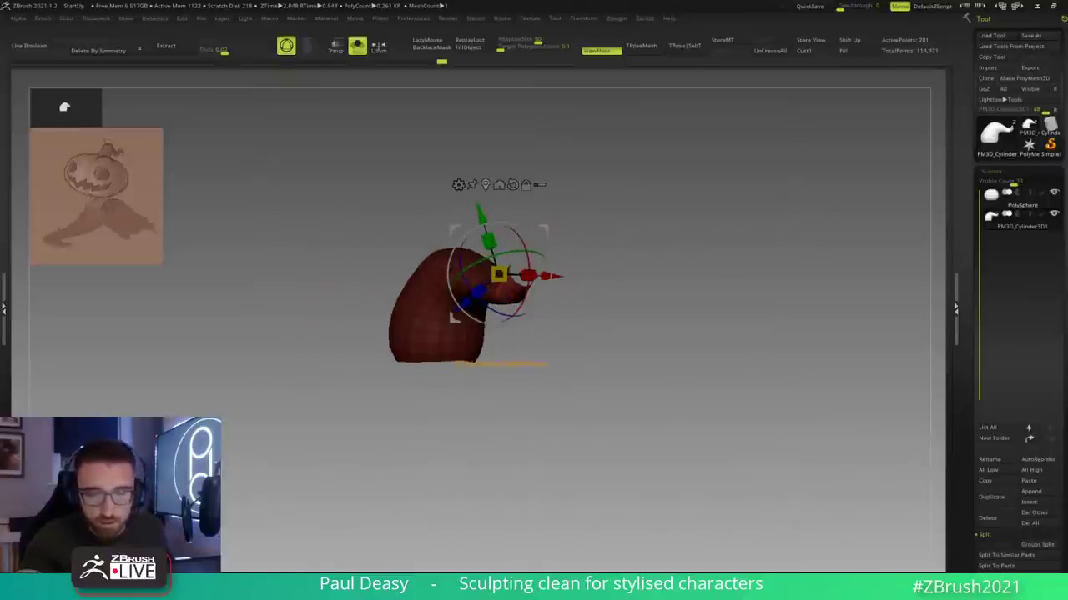
left_click_drag(498, 274, 521, 271)
key("q")
left_click_drag(609, 275, 657, 284)
mouse_move(595, 297)
left_mouse_down()
mouse_move(606, 288)
mouse_move(599, 302)
left_mouse_up()
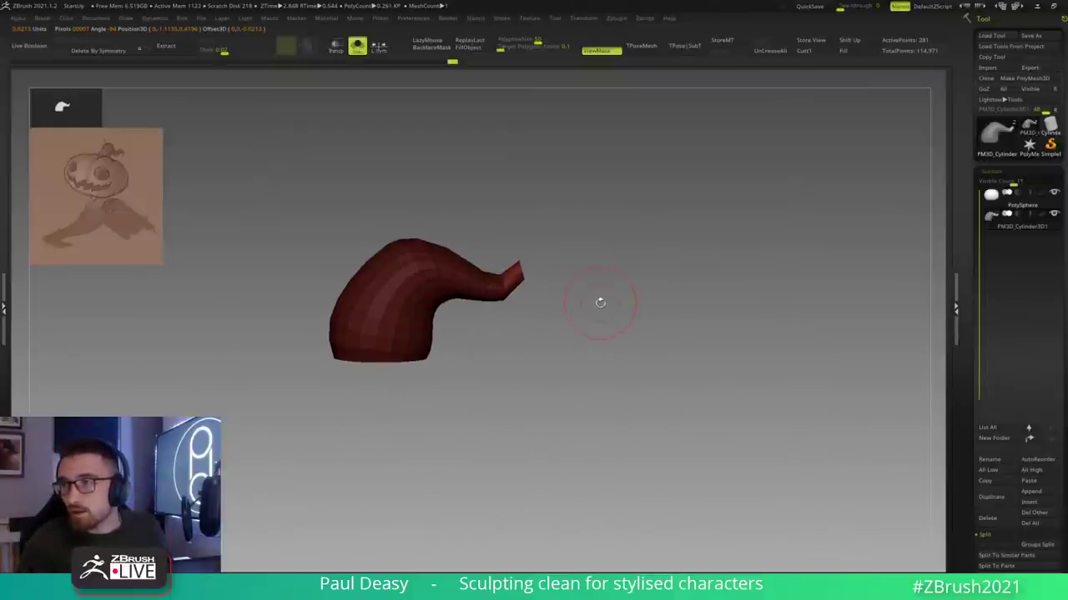
left_click_drag(593, 304, 600, 320)
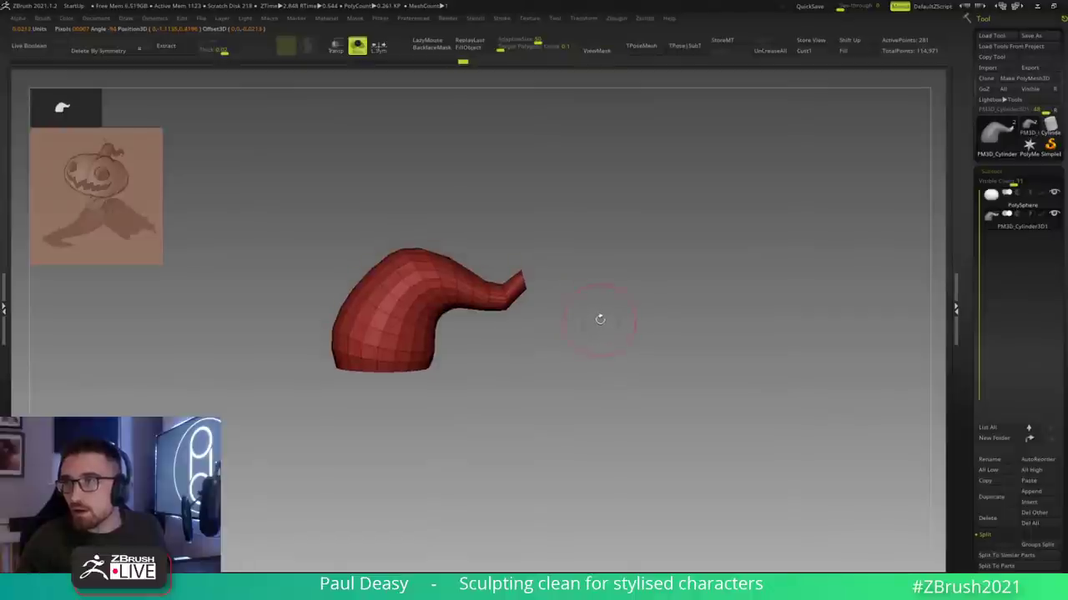
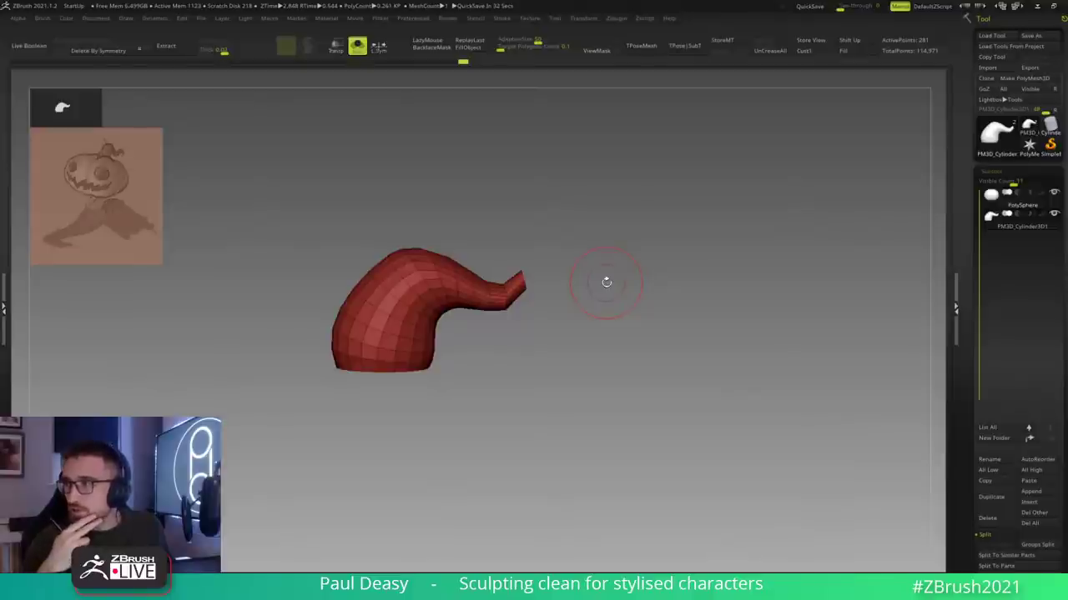
Step: Try the ZModeler edge action Extrude with target Edge/EdgeLoop on the tip's open rim, then undo it
left_click_drag(593, 283, 550, 281)
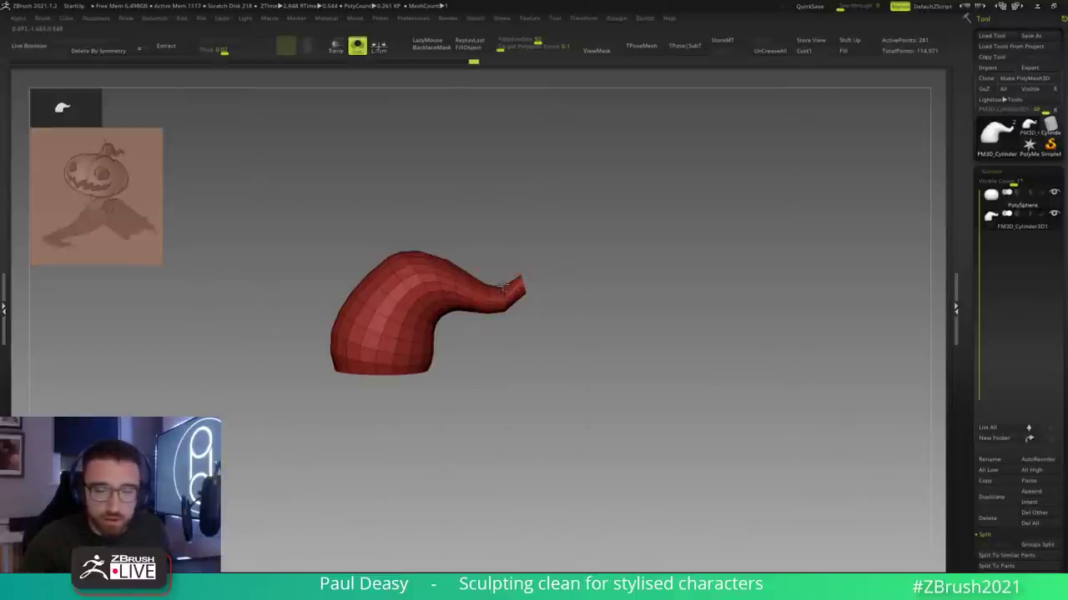
right_click(556, 309, "ctrl")
mouse_move(558, 318)
right_mouse_down("ctrl")
mouse_move(599, 309)
mouse_move(723, 343)
mouse_move(738, 360)
right_mouse_up("ctrl")
key("space")
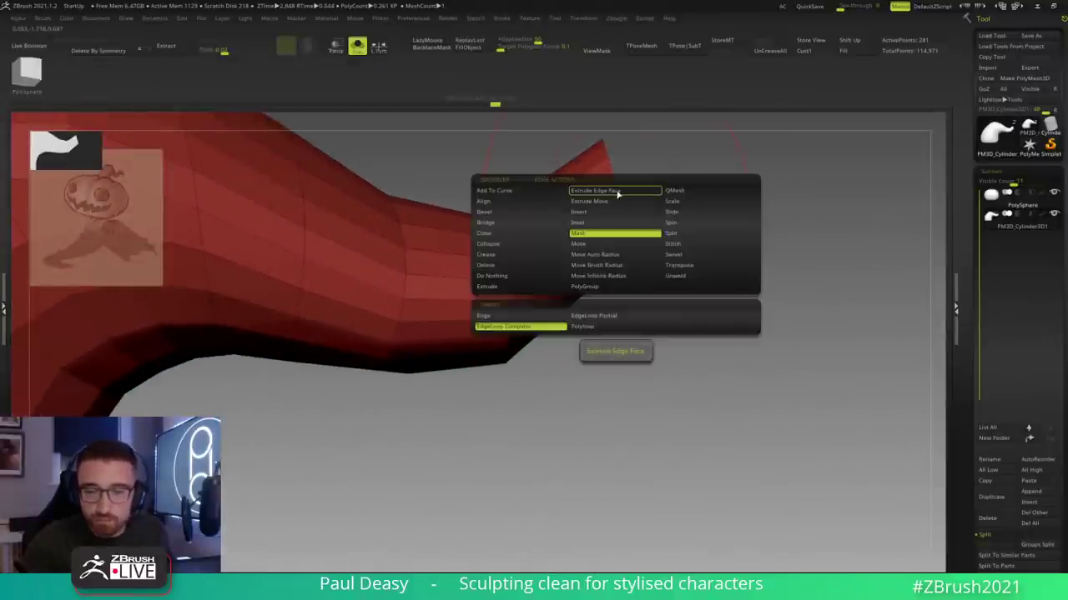
key("space")
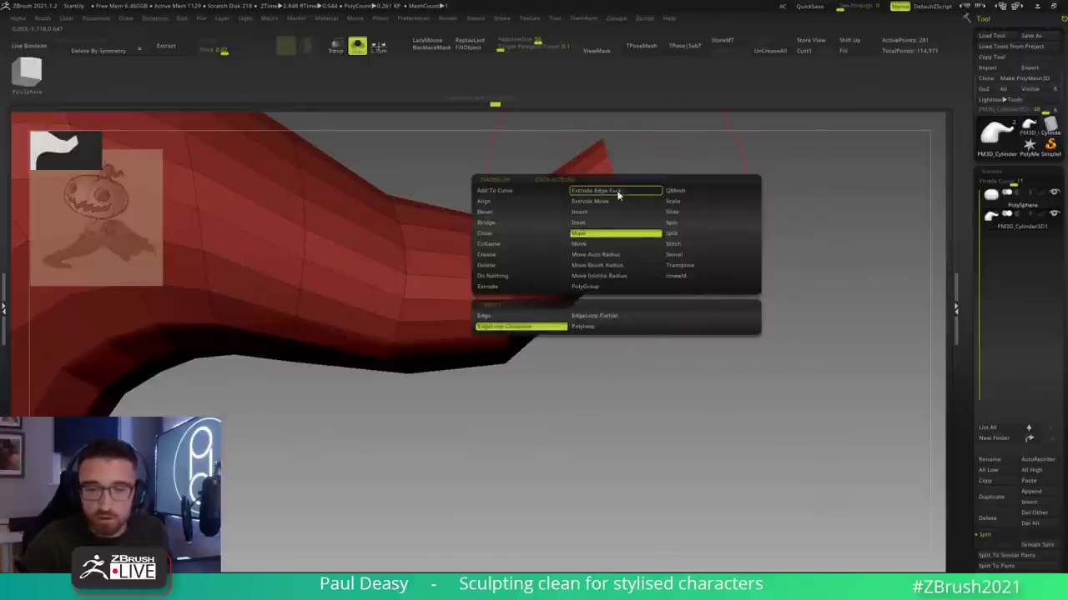
left_click(500, 286)
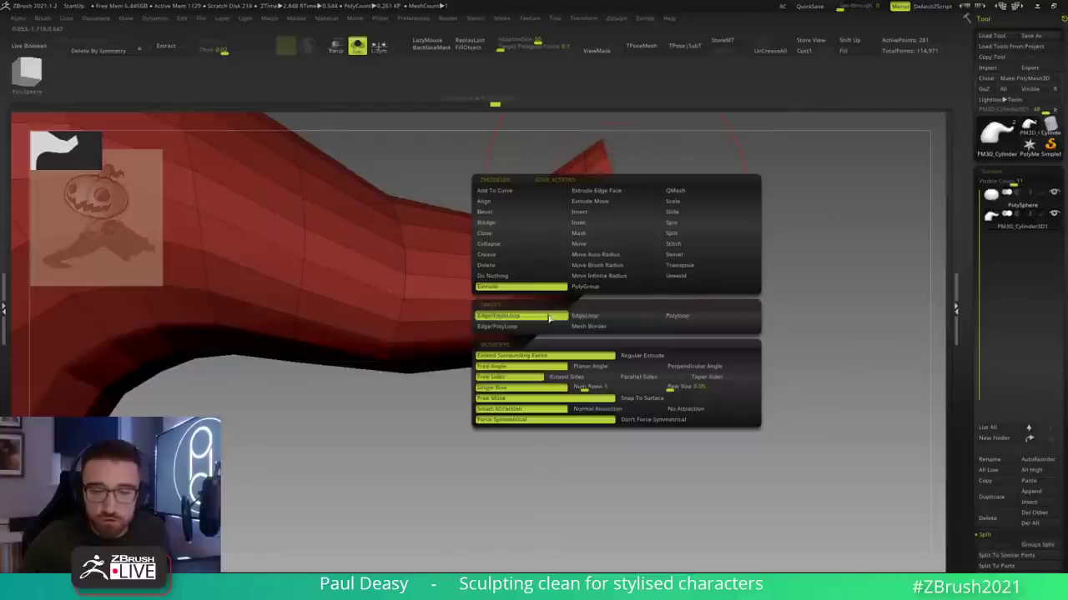
left_click(542, 314)
left_click_drag(622, 210, 673, 176)
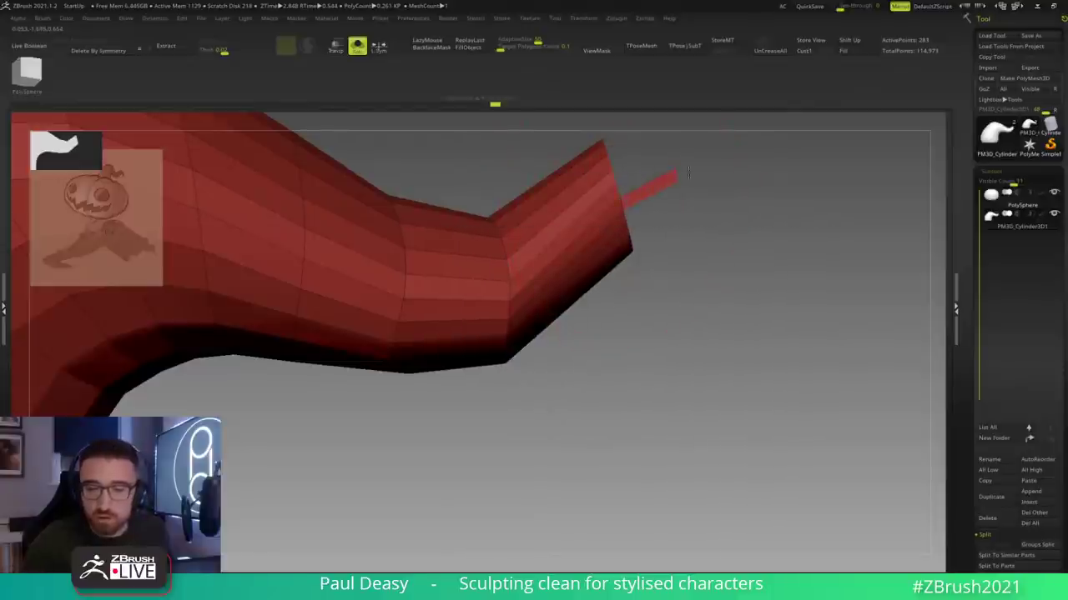
key("ctrl+z")
Step: Try extruding the tip's open rim again with the ZModeler target EdgeLoop, then undo it
key("space")
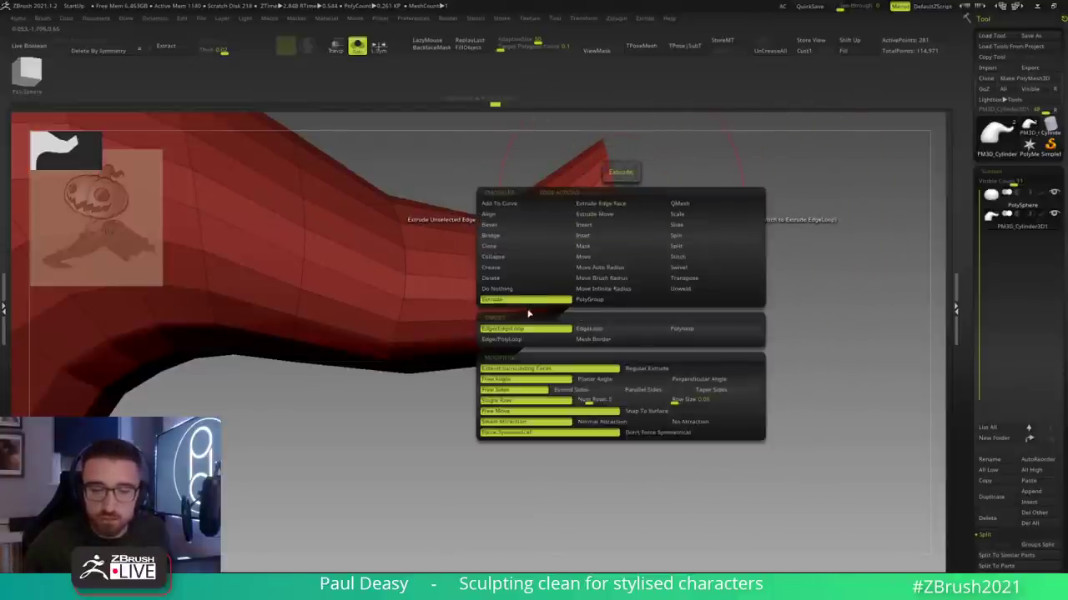
left_click(590, 332)
left_click_drag(624, 208, 671, 175)
key("ctrl+z")
mouse_move(714, 310)
right_mouse_down("ctrl")
mouse_move(600, 268)
mouse_move(611, 317)
right_mouse_up("ctrl")
right_click(612, 317)
right_click_drag(648, 256, 566, 310, "alt")
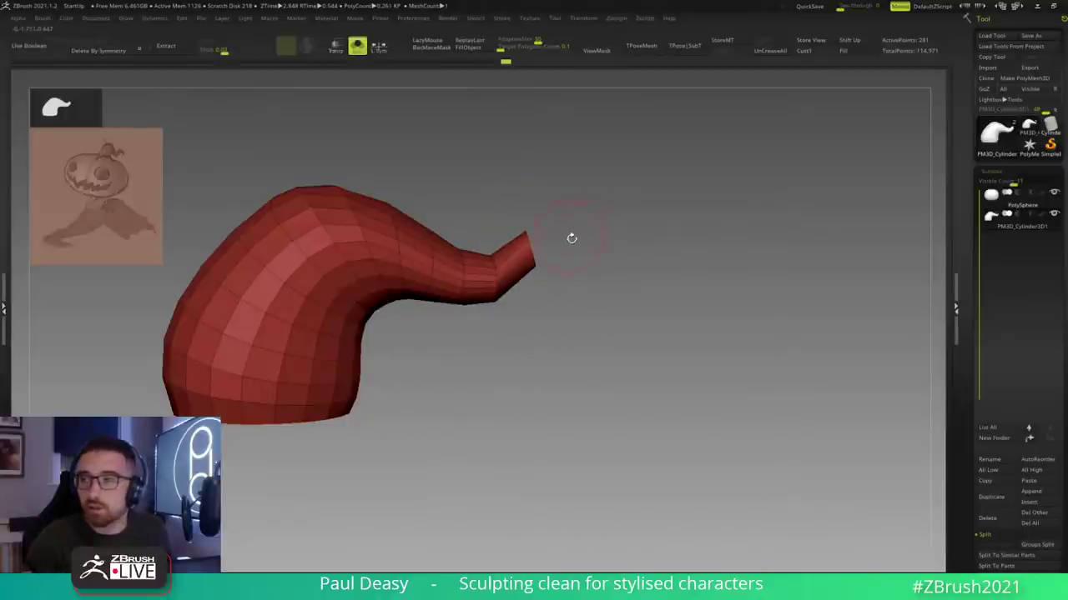
left_click_drag(571, 237, 565, 237)
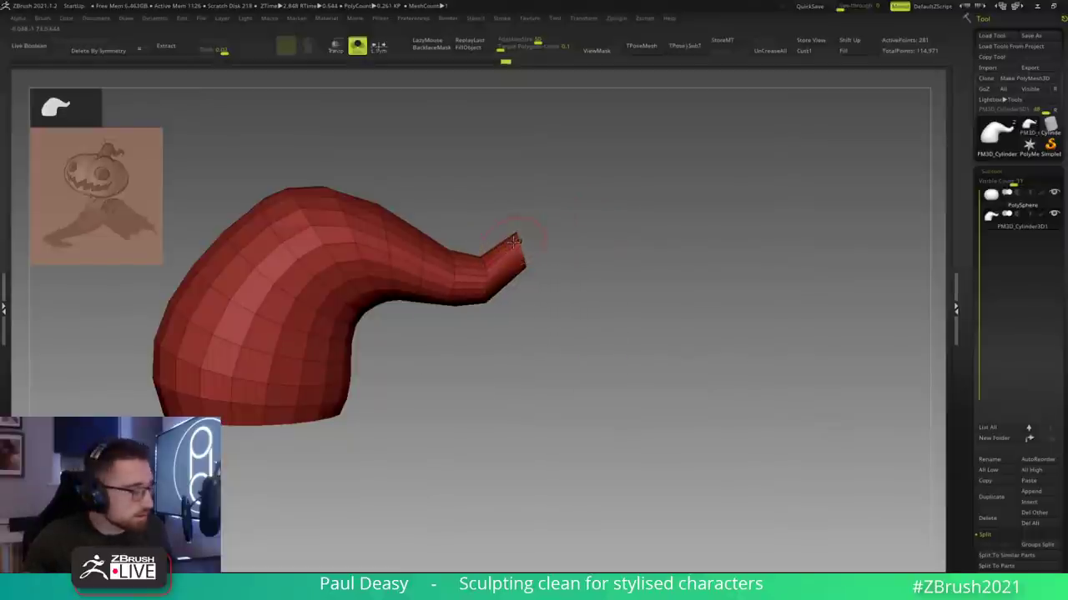
left_click_drag(511, 240, 553, 236, "ctrl")
key("ctrl+z")
Step: Reselect the ZModeler brush and try its edge and polygon actions on the tip's last ring
right_click_drag(555, 254, 638, 293, "ctrl")
key("b")
key("z")
key("m")
right_click_drag(543, 258, 529, 253, "ctrl")
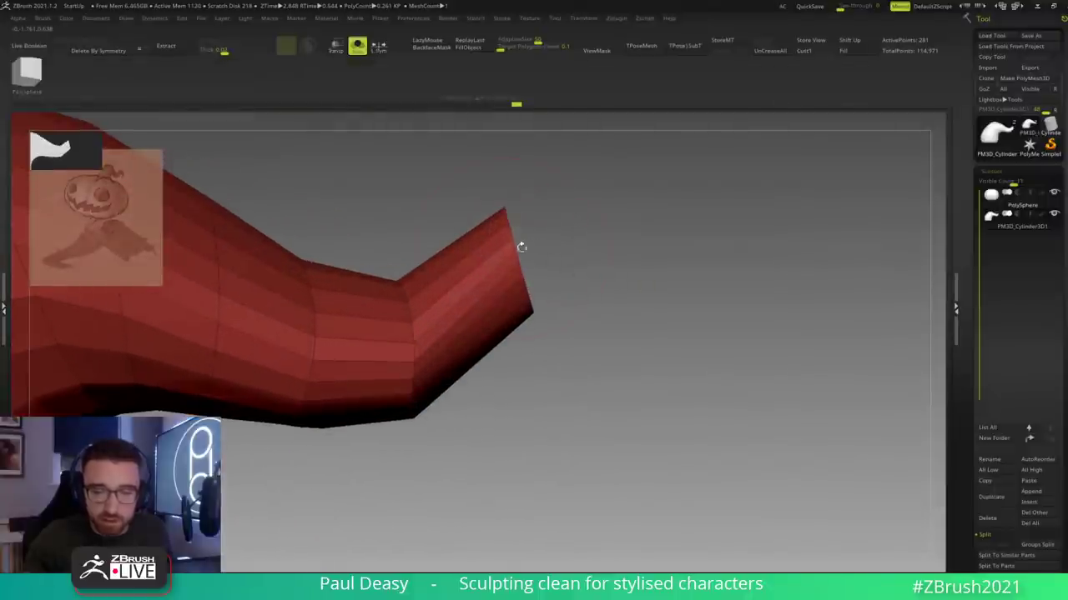
left_click_drag(513, 243, 600, 209)
mouse_move(627, 250)
left_mouse_down()
mouse_move(586, 291)
mouse_move(555, 270)
mouse_move(530, 303)
mouse_move(603, 198)
mouse_move(606, 209)
left_mouse_up()
left_click_drag(608, 283, 565, 303, "ctrl")
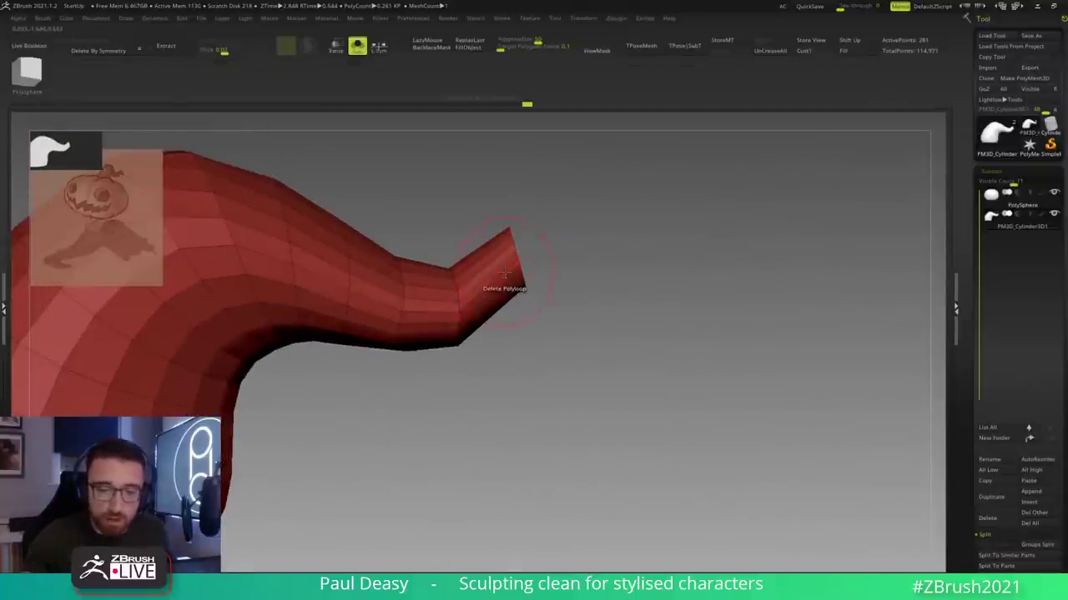
key("space")
left_click(501, 295)
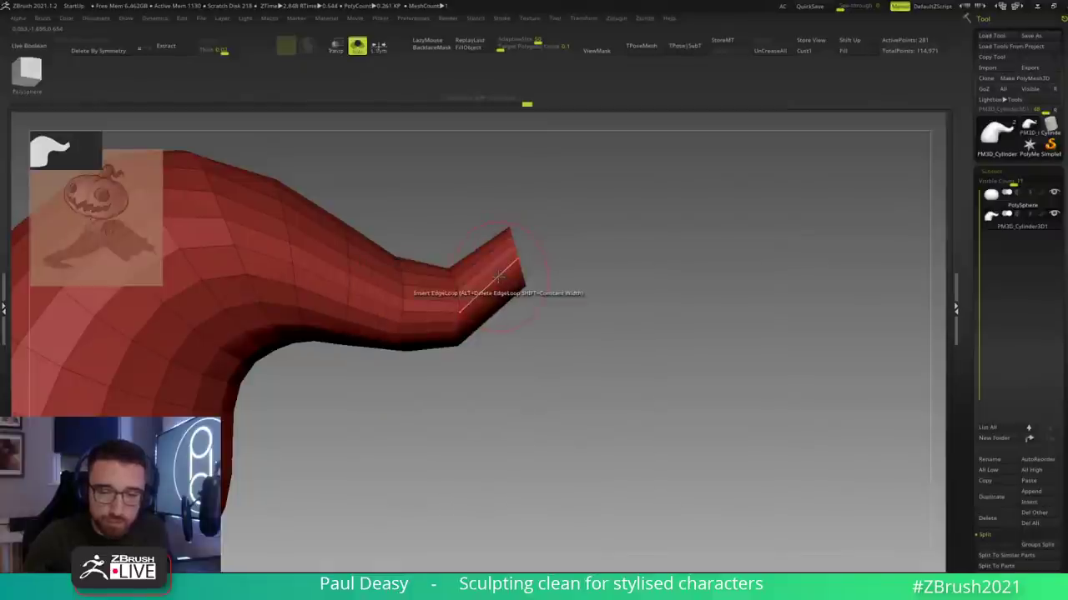
Step: Hide the creased polygons at the end of the stem and delete them to trim off the upturned tip
left_click_drag(562, 240, 565, 431)
mouse_move(562, 310)
left_mouse_down()
mouse_move(566, 367)
mouse_move(565, 317)
mouse_move(580, 322)
left_mouse_up()
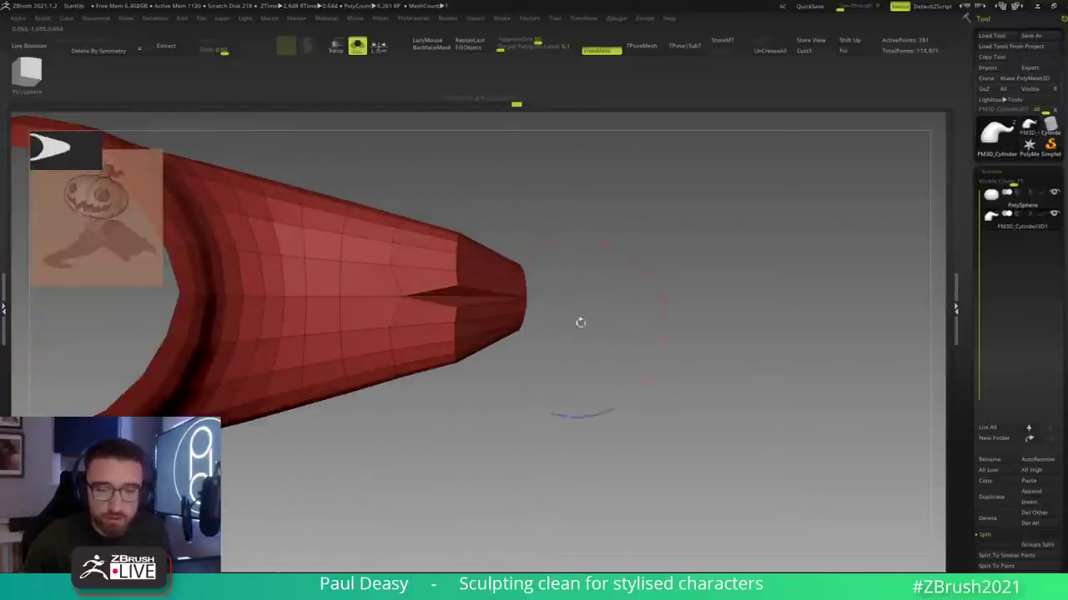
left_click_drag(612, 409, 509, 252, "ctrl+alt+shift")
left_click_drag(593, 437, 441, 203, "ctrl+alt+shift")
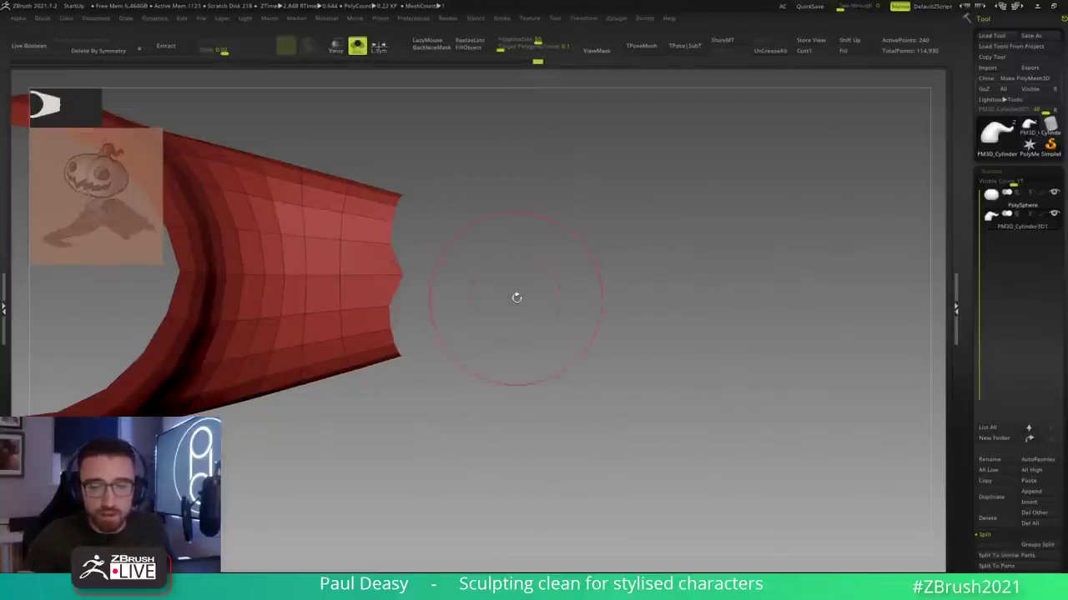
Step: Even out the jagged rim of the trimmed stem into a clean round opening
right_click(480, 321)
right_click_drag(522, 272, 476, 256, "ctrl")
right_click_drag(498, 374, 458, 239)
right_click(403, 282)
right_click_drag(433, 275, 400, 250)
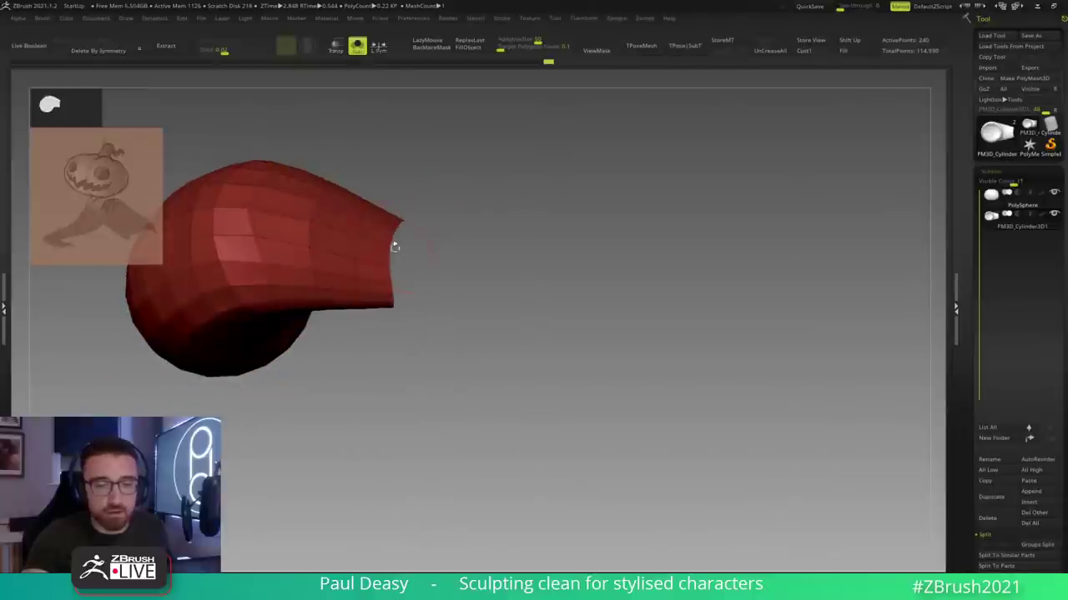
right_click_drag(462, 282, 442, 313)
right_click(419, 320)
right_click(367, 267)
left_click_drag(395, 204, 400, 271)
mouse_move(397, 219)
left_mouse_down()
mouse_move(401, 235)
mouse_move(371, 203)
left_mouse_up()
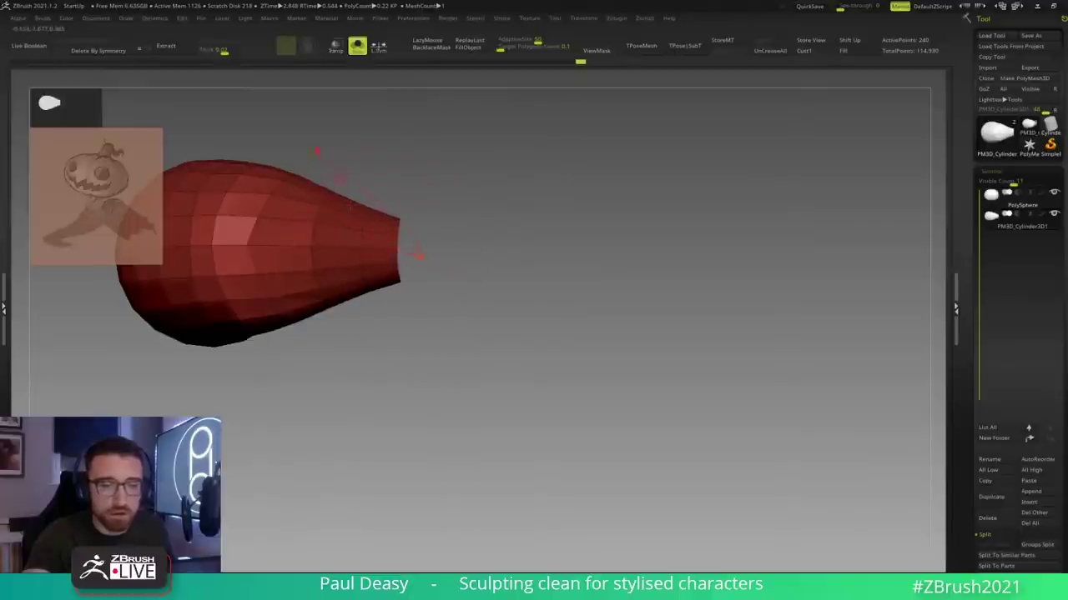
left_click_drag(469, 288, 487, 188)
Step: Mask the stem except for its end ring, extend the end outward and down, and remesh the unmasked stem with ZRemesher
mouse_move(369, 220)
left_mouse_down("ctrl")
mouse_move(376, 346)
mouse_move(486, 276)
mouse_move(509, 312)
left_mouse_up("ctrl")
left_click(486, 279, "ctrl")
left_click(515, 308, "ctrl")
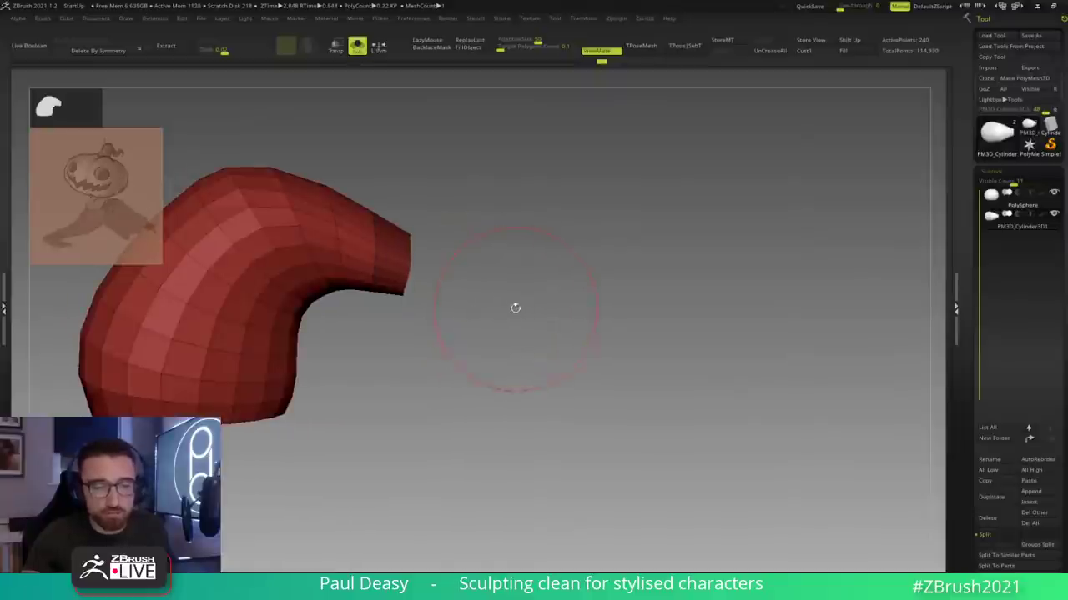
key("w")
left_click(516, 306, "ctrl")
left_click_drag(530, 188, 567, 208)
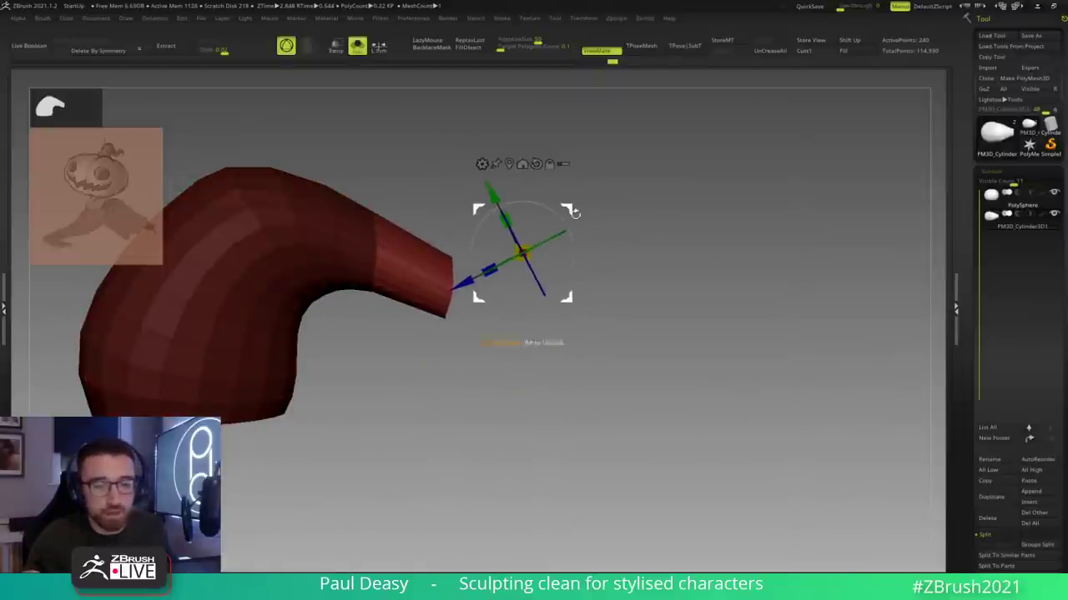
key("q")
left_click_drag(515, 276, 517, 277, "ctrl")
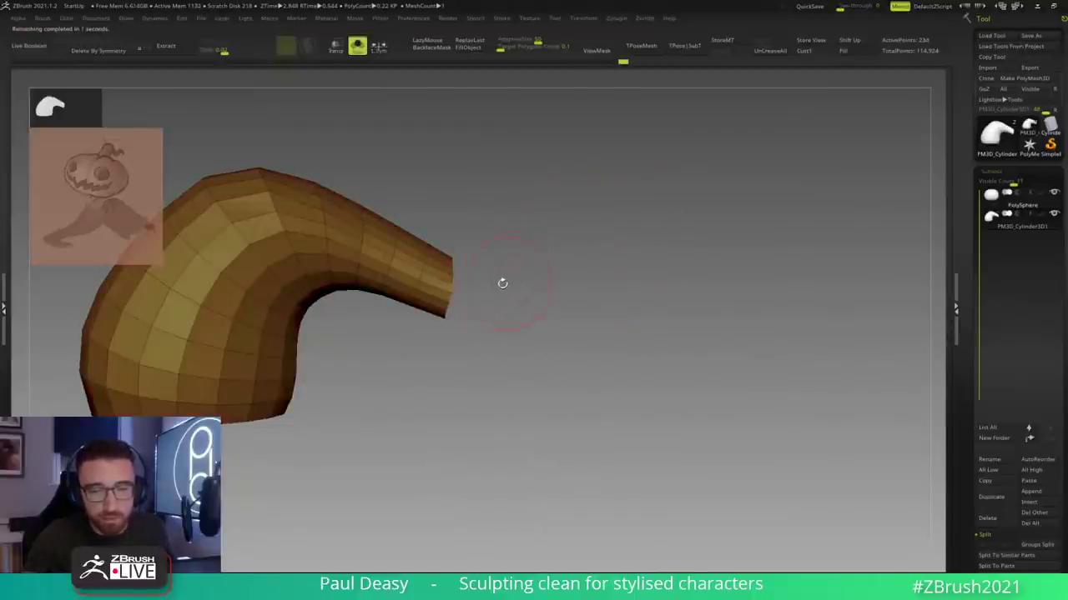
Step: Mask all but the new end ring, centre the gizmo on it, then move and rotate the tip outward into an upturned end
key("w")
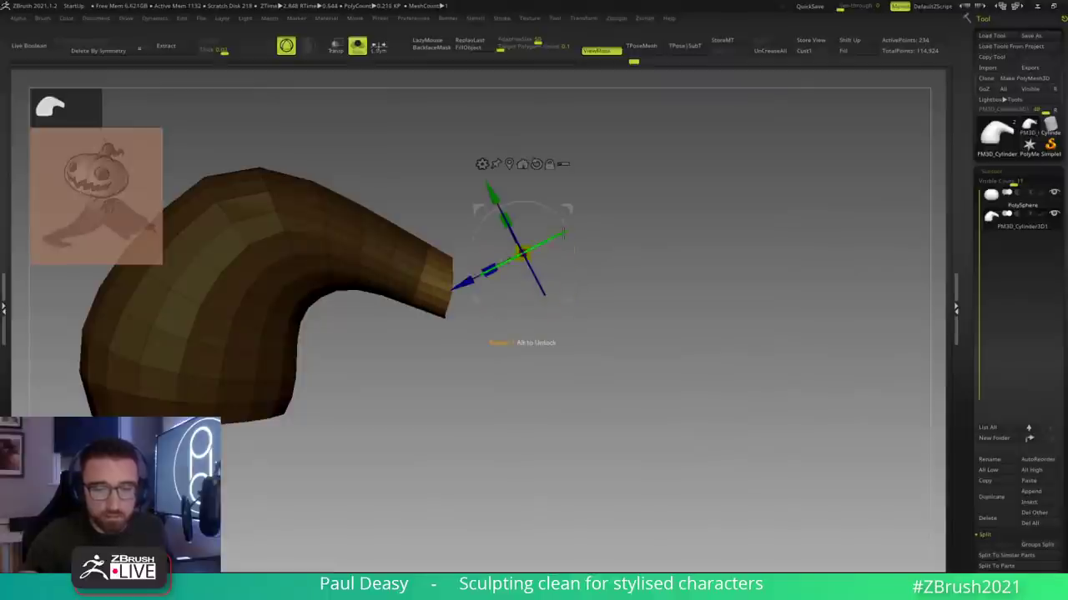
left_click(509, 164)
mouse_move(495, 261)
left_mouse_down()
mouse_move(488, 246)
mouse_move(536, 255)
left_mouse_up()
key("q")
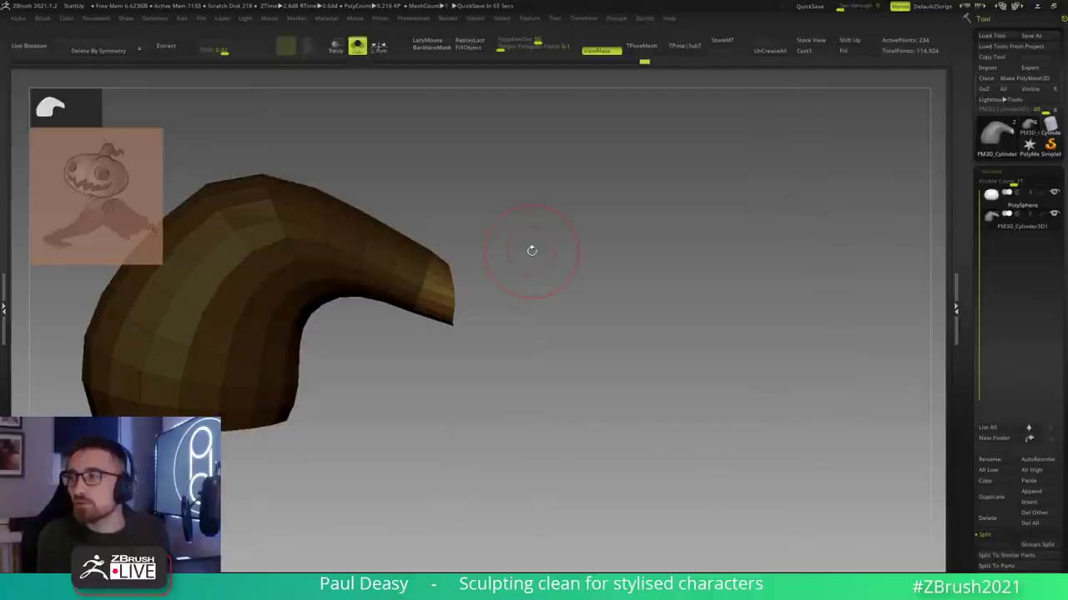
left_click_drag(531, 250, 539, 274)
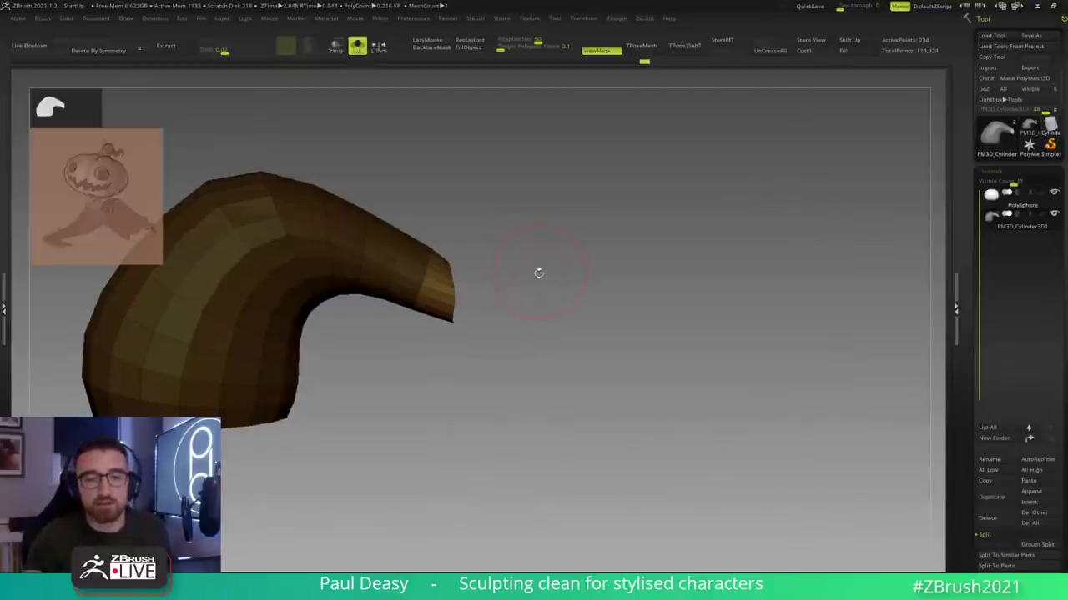
key("w")
left_click_drag(457, 284, 492, 250)
left_click_drag(588, 279, 506, 254)
mouse_move(588, 218)
left_mouse_down()
mouse_move(638, 242)
mouse_move(609, 259)
left_mouse_up()
key("q")
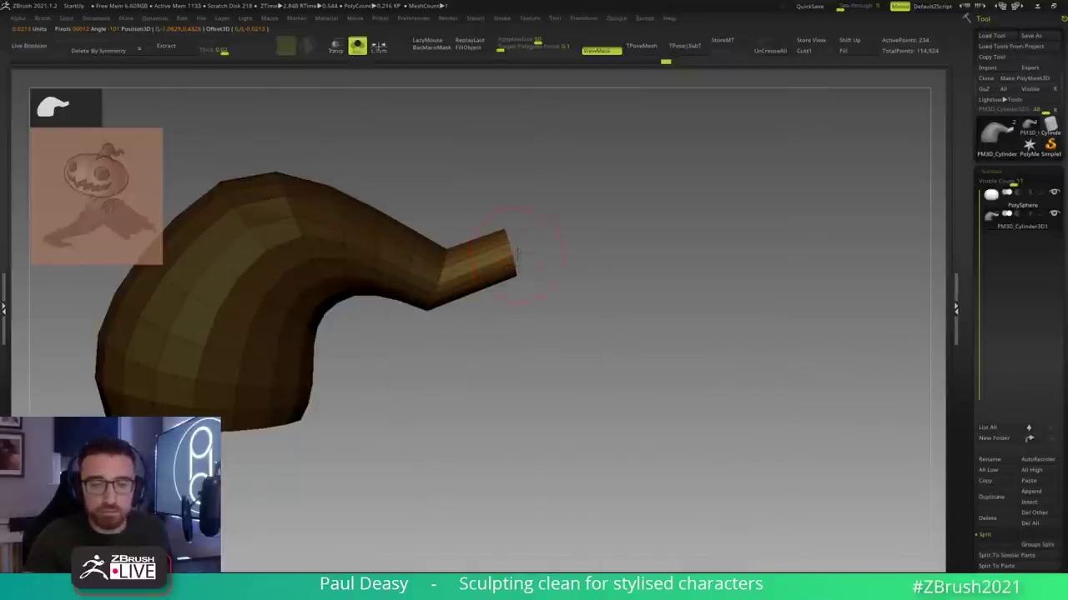
Step: Clear the mask, push the bend below the tip outward and raise the top of the stem's hump
left_click_drag(486, 329, 494, 341, "ctrl")
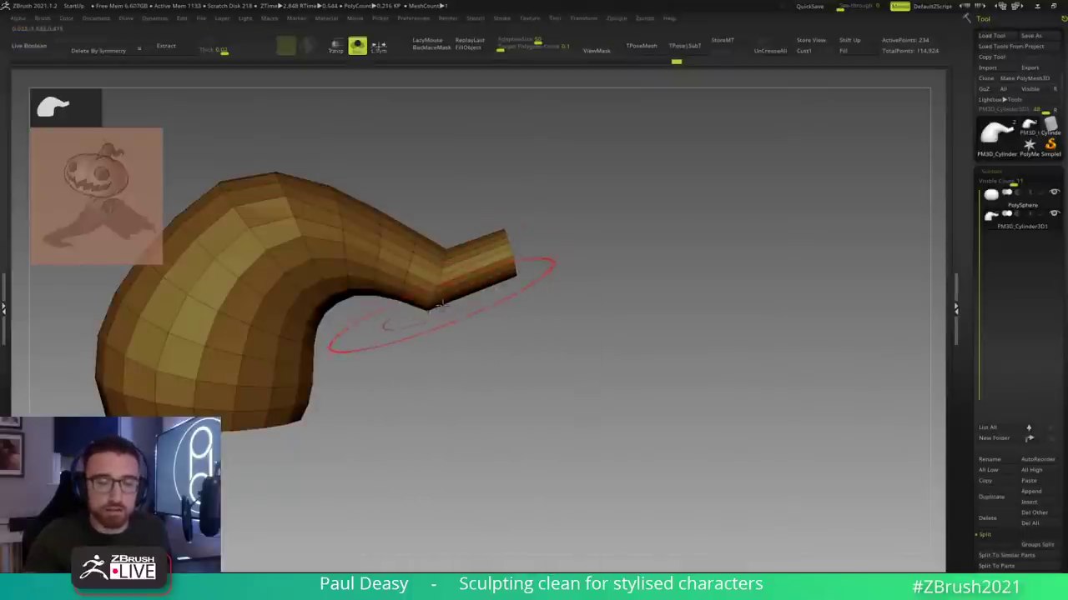
key("ctrl+z")
left_click(511, 291, "ctrl")
left_click_drag(455, 310, 472, 312)
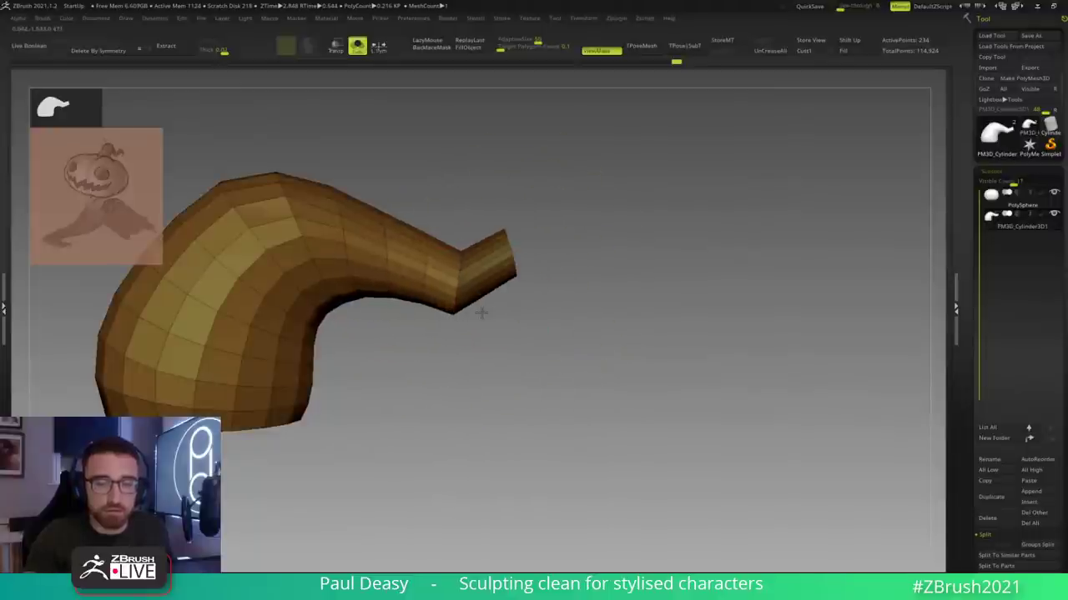
left_click_drag(290, 175, 304, 161)
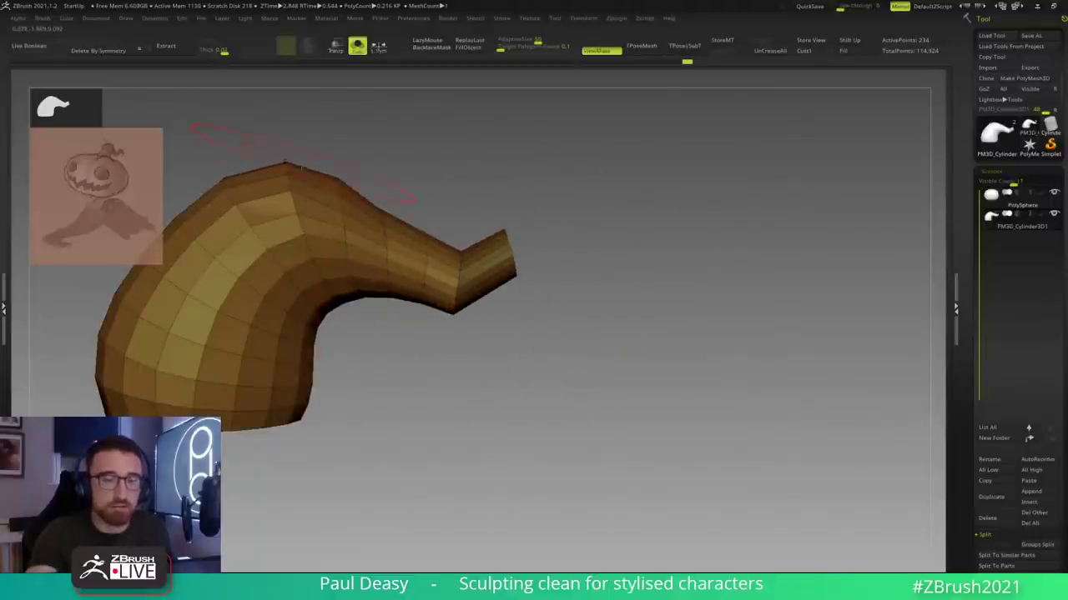
Step: Nudge the underside of the bend below the tip slightly outward and remesh the stem
left_click_drag(534, 171, 544, 210, "alt")
left_click_drag(419, 274, 427, 277)
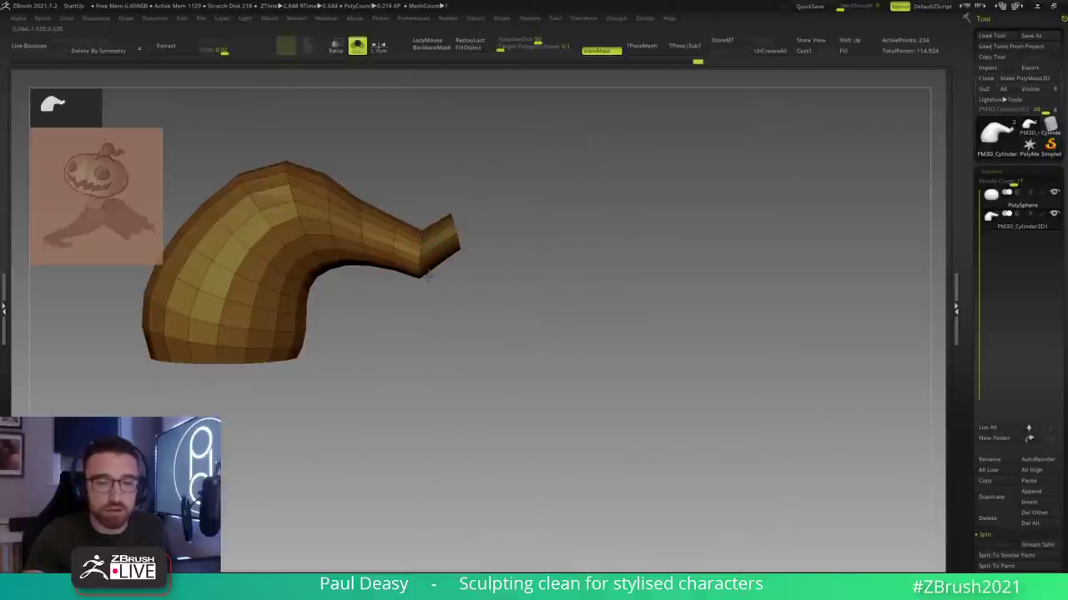
mouse_move(507, 267)
left_mouse_down()
mouse_move(453, 236)
mouse_move(505, 245)
mouse_move(510, 286)
left_mouse_up()
key("z")
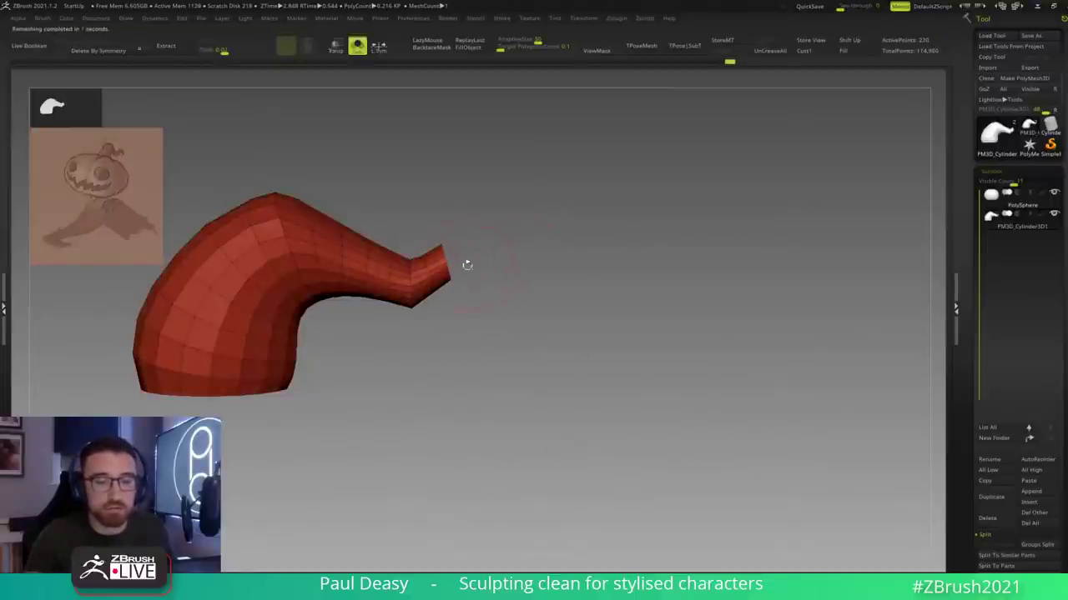
Step: Mask the stem except for its end ring, extend the tip further outward and up, and clear the mask
key("ctrl+h")
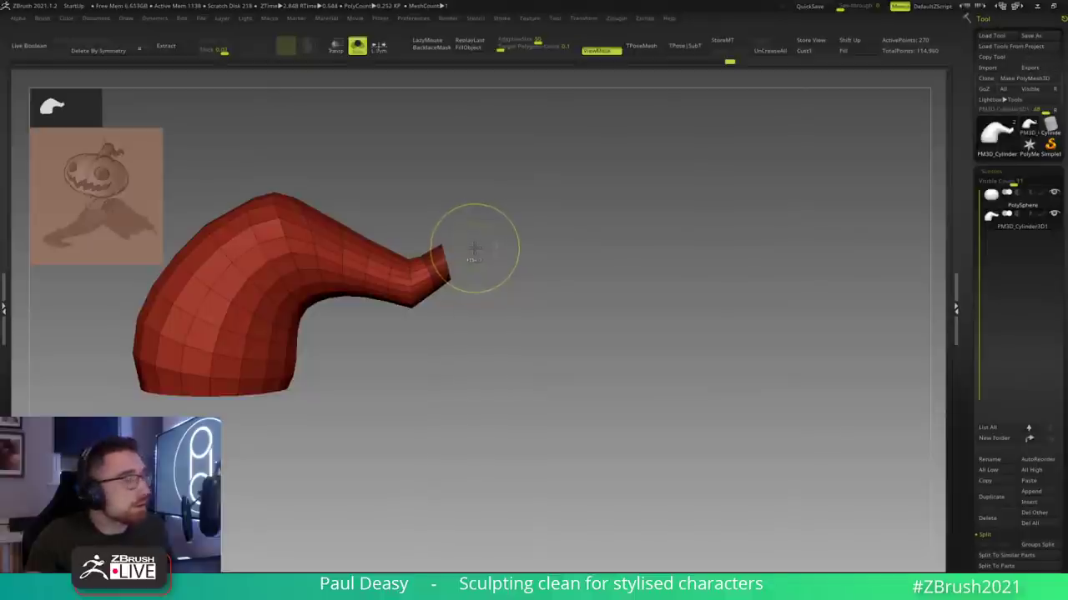
key("w")
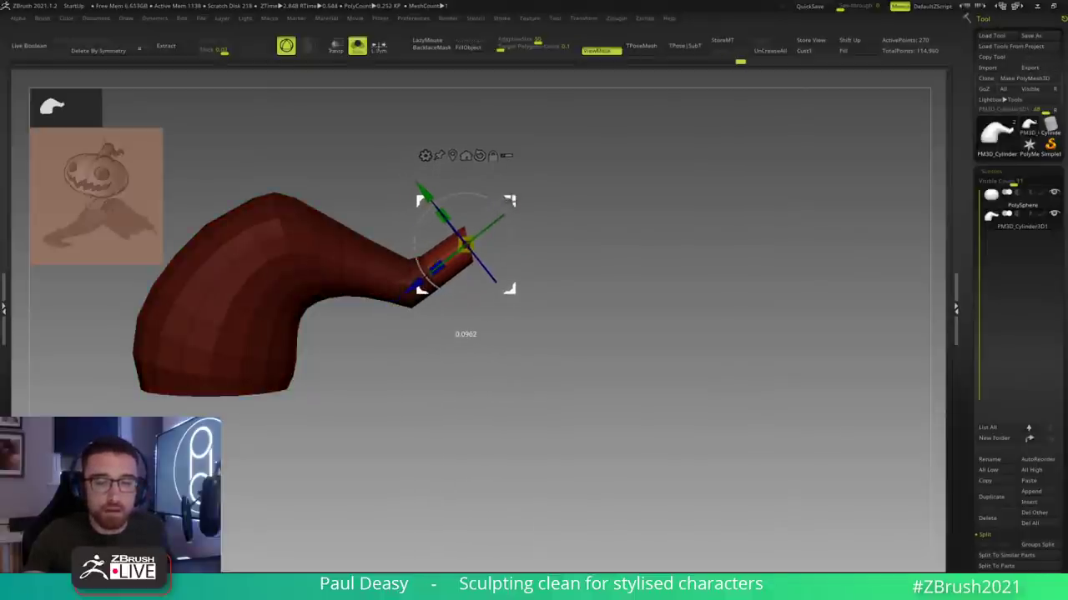
key("q")
left_click_drag(500, 276, 502, 286, "ctrl")
Step: Insert a single edge loop near the end of the upturned tip with the ZModeler brush
mouse_move(501, 283)
left_mouse_down("alt")
mouse_move(497, 297)
mouse_move(548, 306)
left_mouse_up("alt")
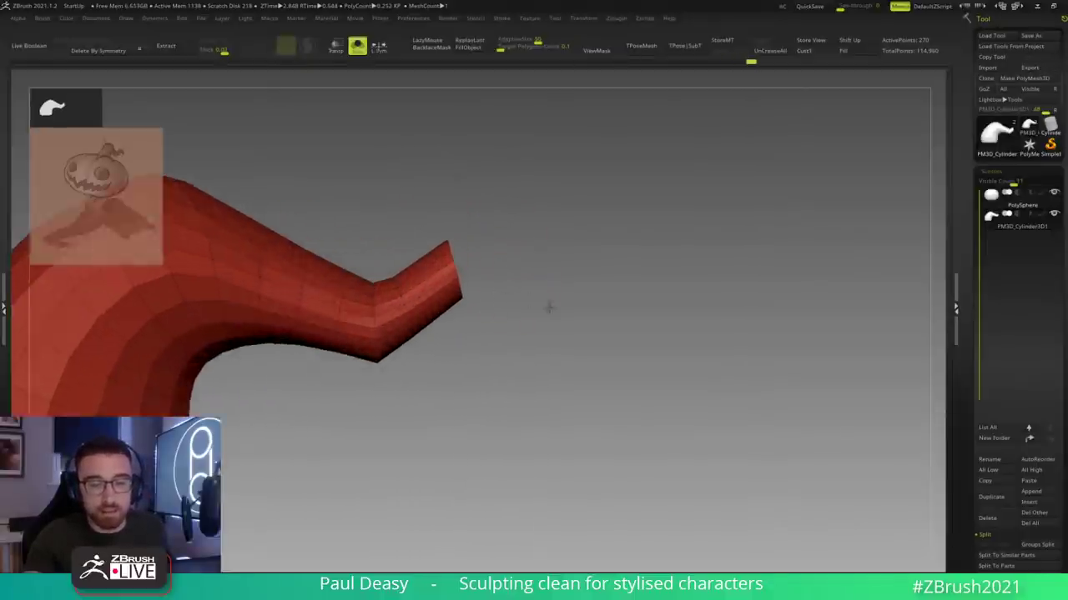
key("b")
key("z")
key("m")
key("space")
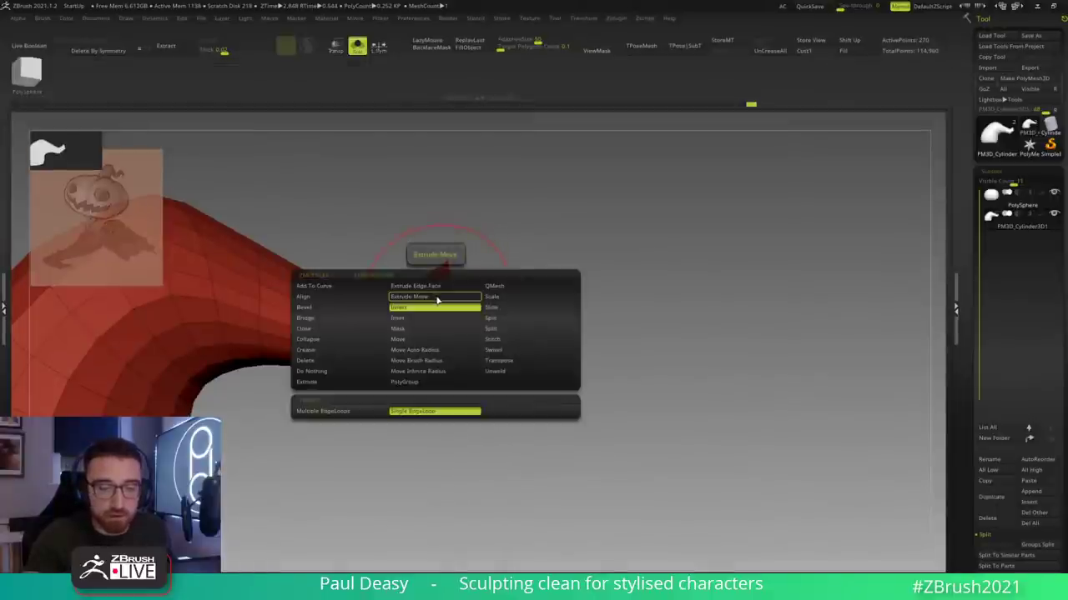
left_click(436, 308)
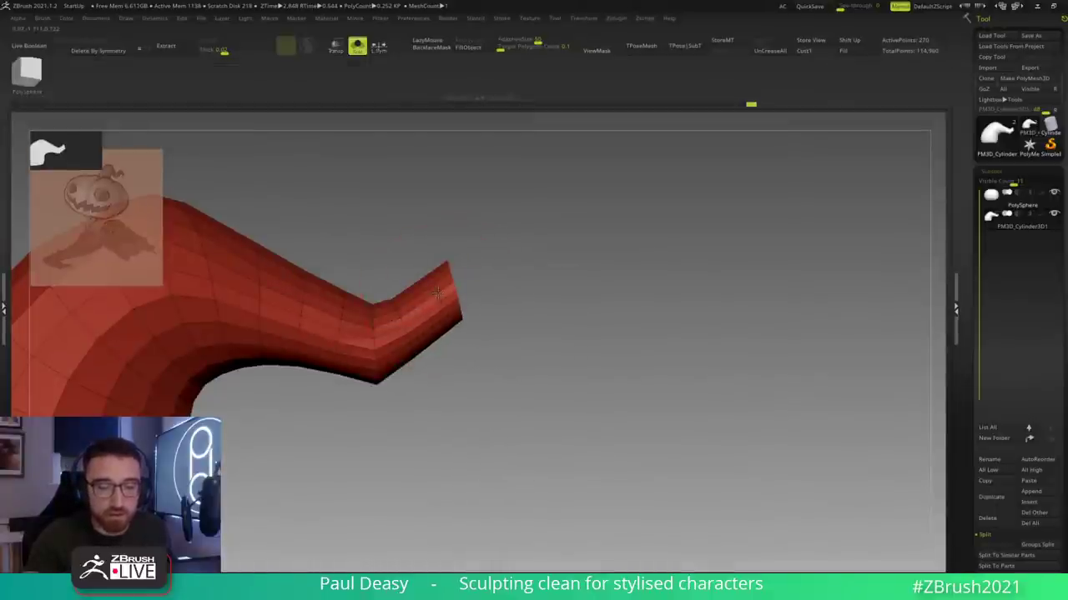
Step: Mask everything but the tip's end ring, then move and rotate the ring outward and down into a new bend
mouse_move(464, 327)
left_mouse_down("ctrl")
mouse_move(437, 248)
mouse_move(434, 261)
mouse_move(495, 266)
mouse_move(501, 306)
mouse_move(542, 367)
mouse_move(535, 375)
left_mouse_up("ctrl")
left_click(500, 252, "ctrl")
key("w")
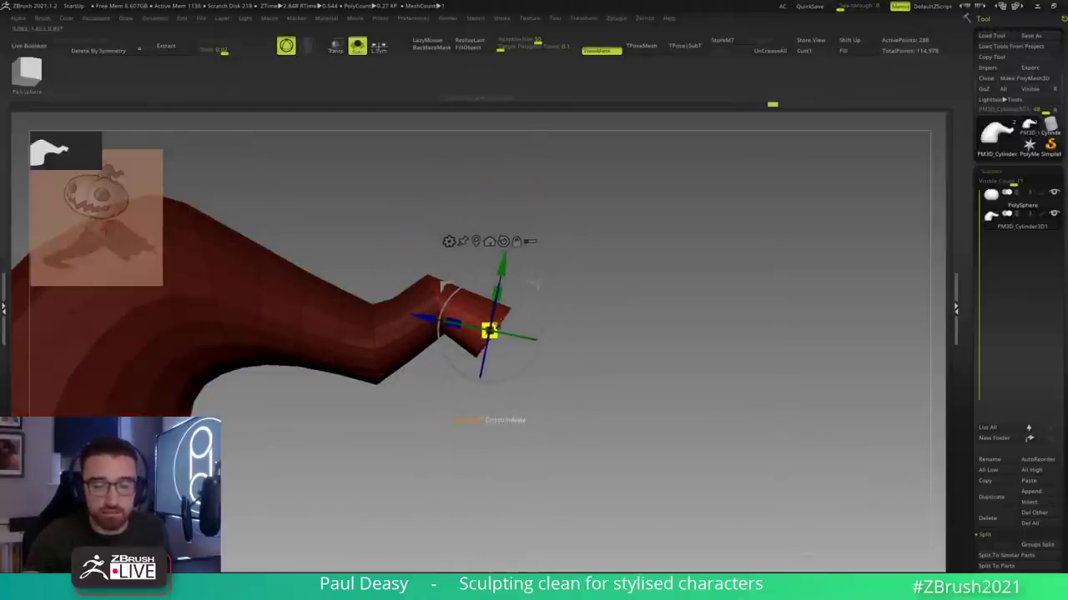
left_click_drag(489, 330, 485, 332)
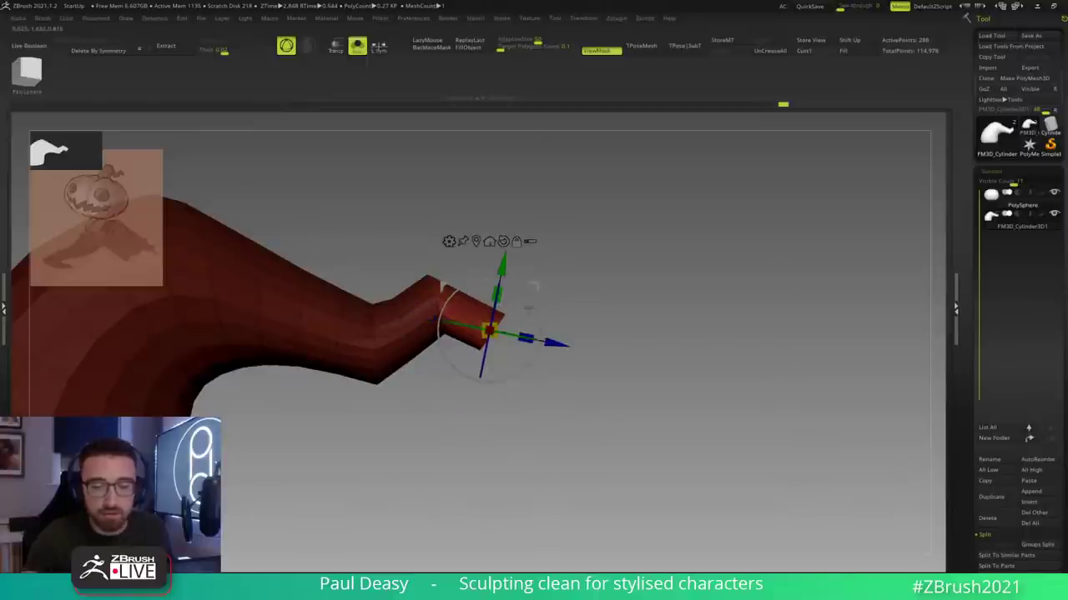
Step: Scale the end ring down to taper the tip, pull it further outward and down, and clear the mask
key("q")
key("w")
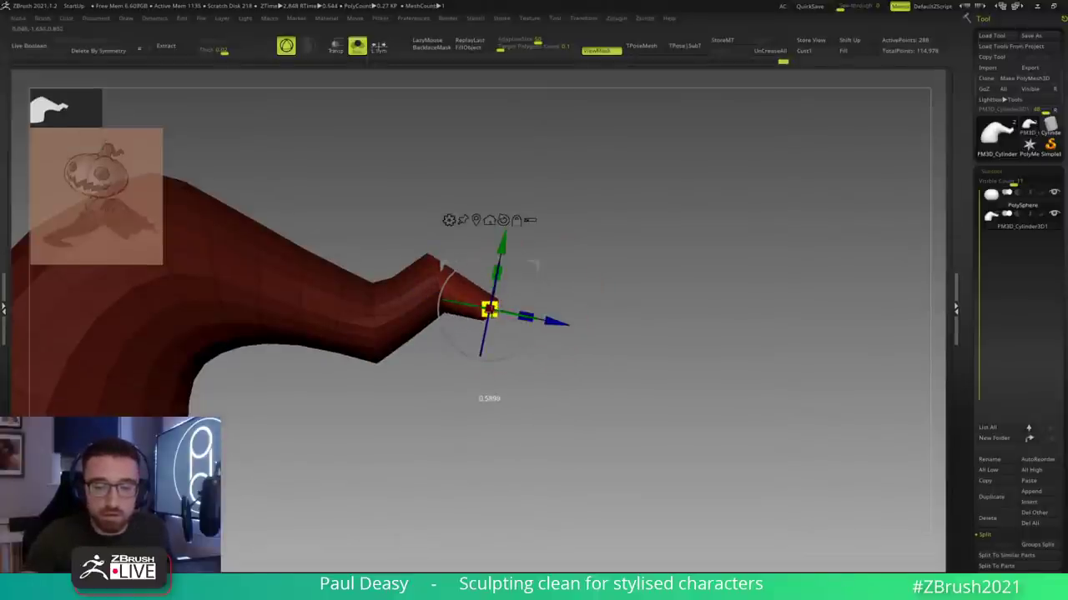
left_click_drag(489, 309, 529, 342)
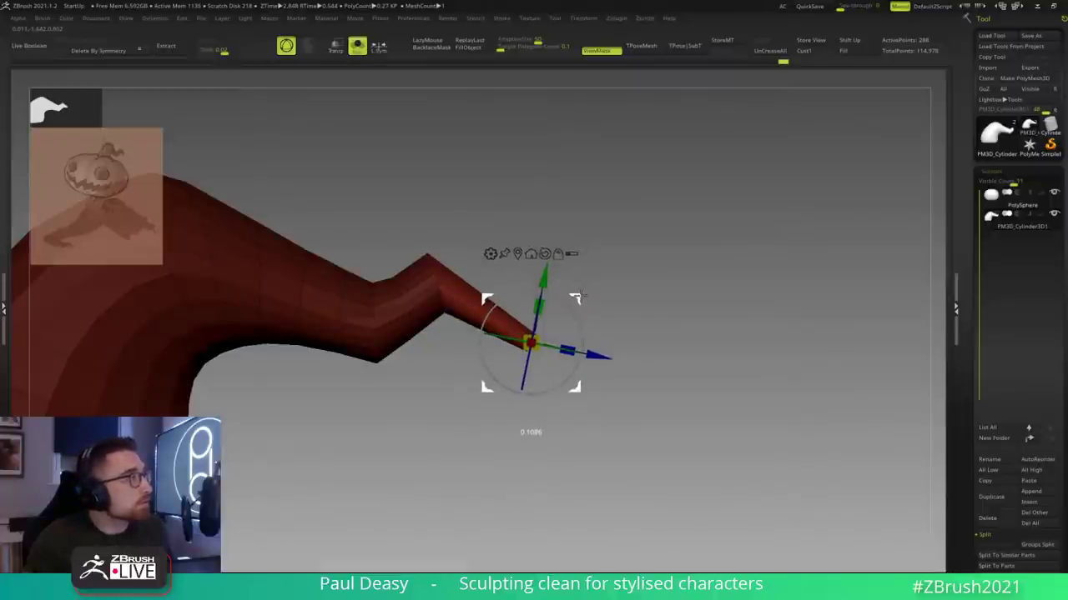
key("q")
left_click(583, 287, "ctrl")
Step: Insert another single edge loop halfway along the tapered end segment with ZModeler
right_click_drag(492, 309, 563, 331, "ctrl")
key("b")
key("z")
key("m")
left_click(448, 304)
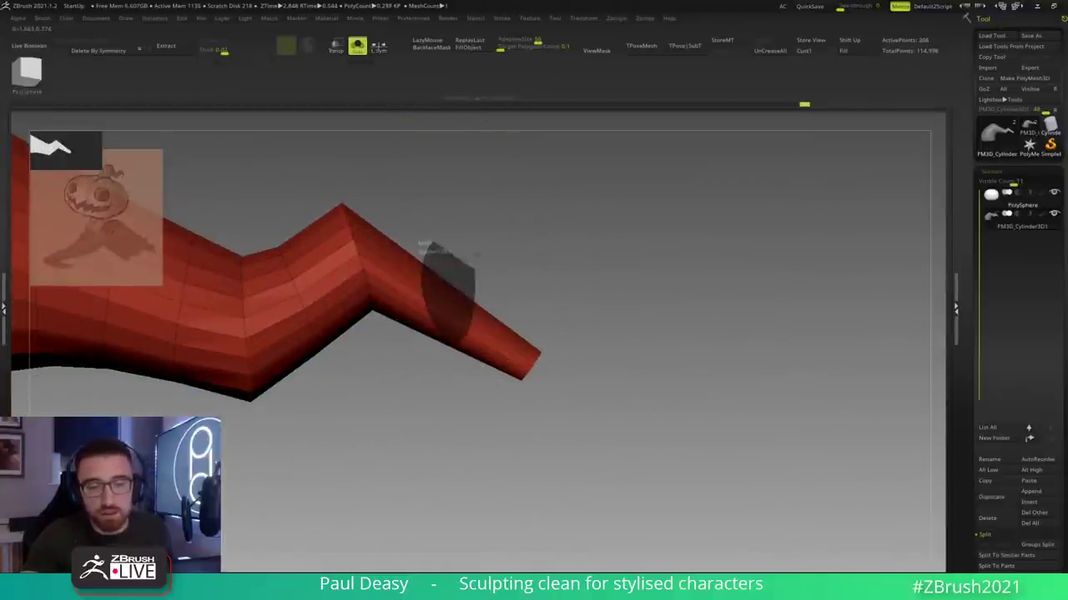
Step: Mask the stem up to the new edge loop, reposition the unmasked end into a thin downward hook, and clear the mask
left_click_drag(418, 248, 479, 388, "ctrl")
left_click(541, 298, "ctrl")
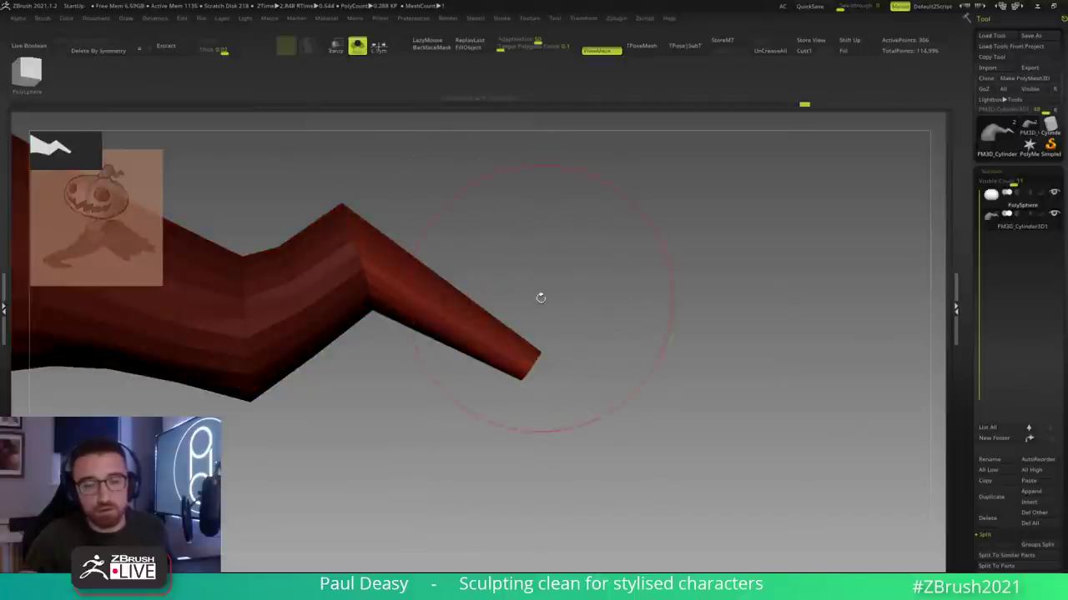
key("w")
key("w")
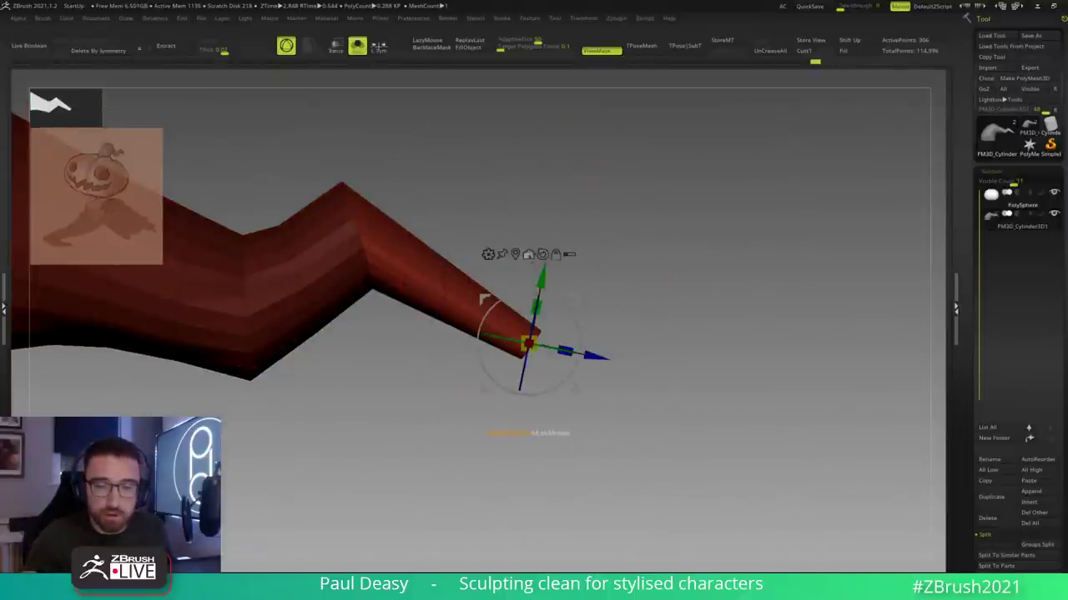
left_click(446, 291)
left_click_drag(490, 258, 516, 210)
key("q")
mouse_move(601, 292)
right_mouse_down("ctrl")
mouse_move(496, 238)
mouse_move(497, 208)
right_mouse_up("ctrl")
left_click_drag(568, 281, 579, 289, "ctrl")
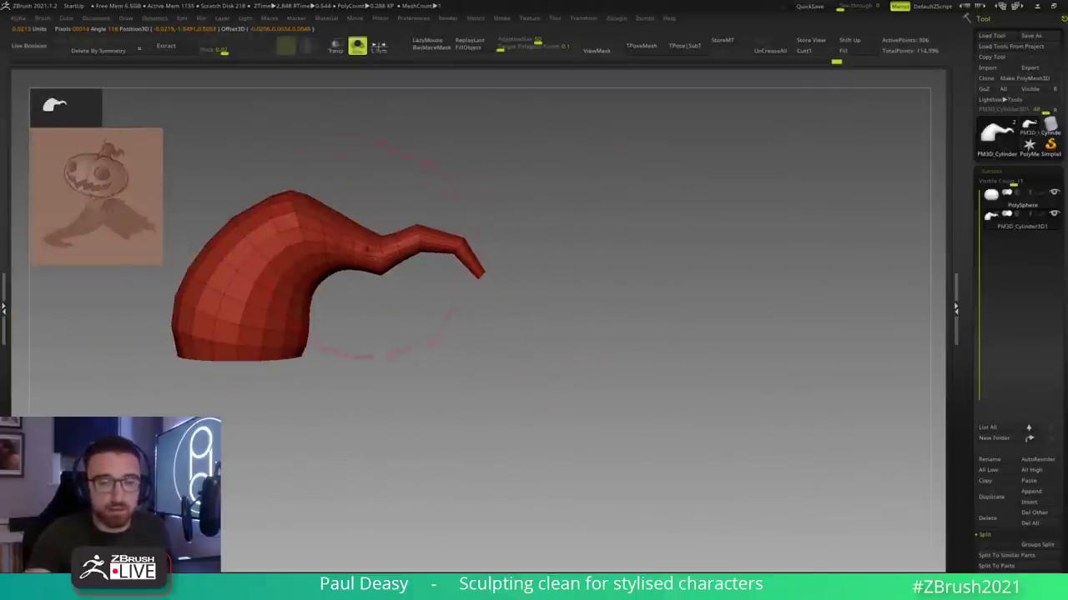
Step: Adjust the brush and push the lower bend between the hump and the hooked tip outward and slightly down
key("space")
right_click_drag(473, 253, 508, 345)
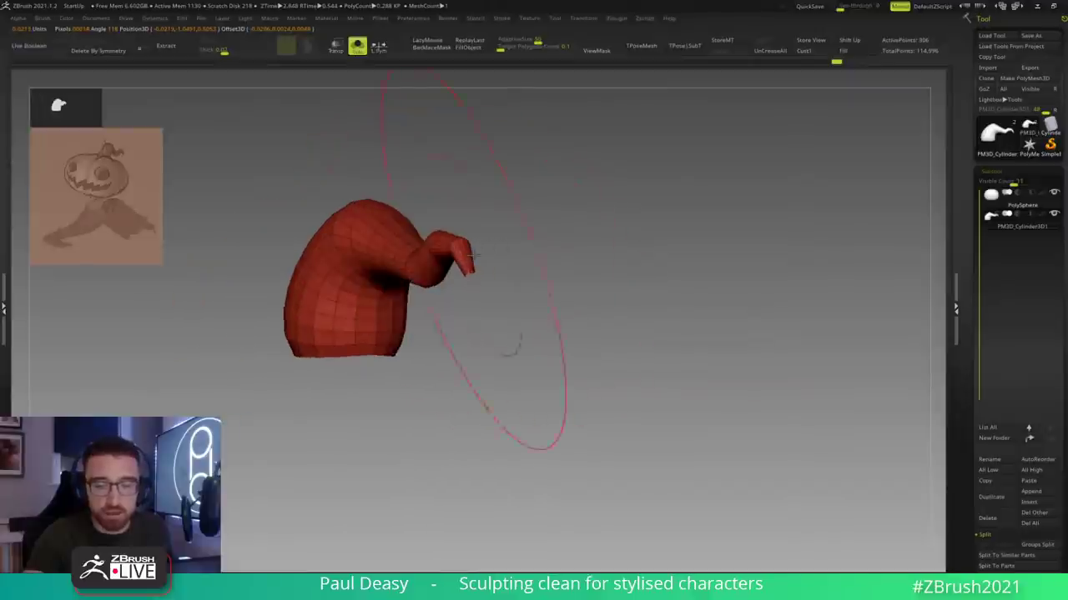
right_click_drag(496, 245, 464, 257, "shift")
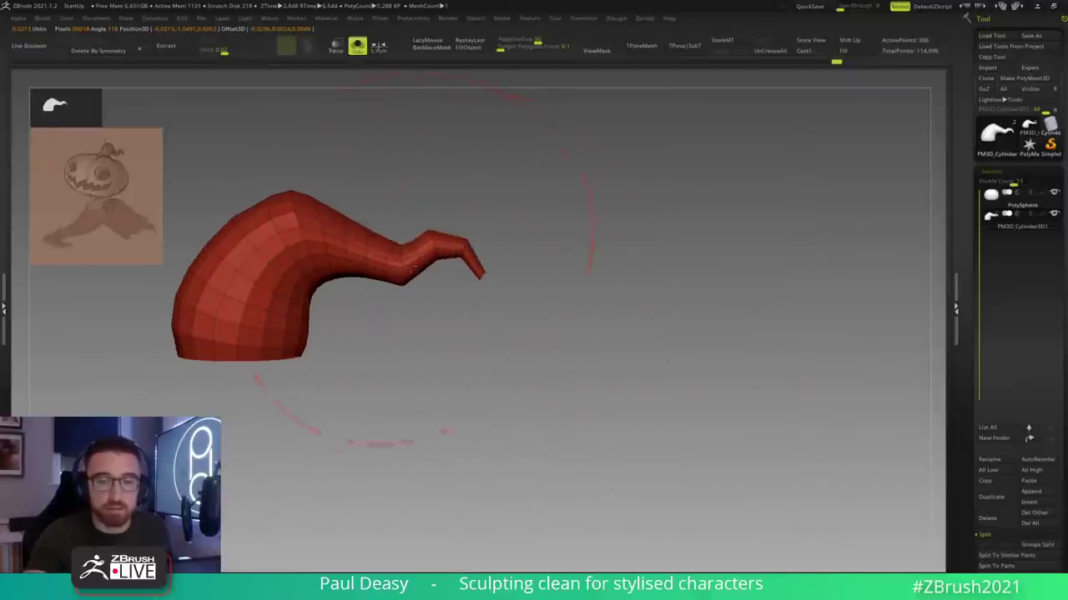
Step: Pull the stem's thin tip section and its top crest slightly back toward the base with the Move brush
key("space")
mouse_move(402, 262)
left_mouse_down()
mouse_move(394, 257)
mouse_move(444, 242)
mouse_move(472, 274)
mouse_move(378, 264)
mouse_move(342, 233)
left_mouse_up()
key("space")
mouse_move(332, 192)
left_mouse_down()
mouse_move(342, 194)
mouse_move(323, 208)
mouse_move(368, 186)
mouse_move(262, 178)
mouse_move(270, 189)
left_mouse_up()
left_click_drag(443, 169, 484, 203, "shift")
key("space")
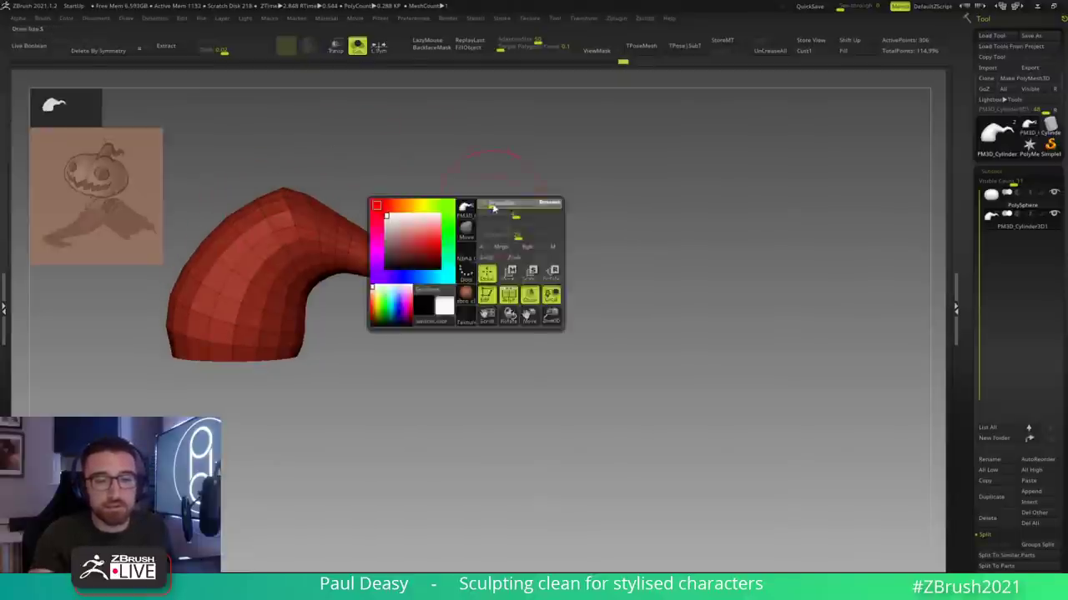
key("space")
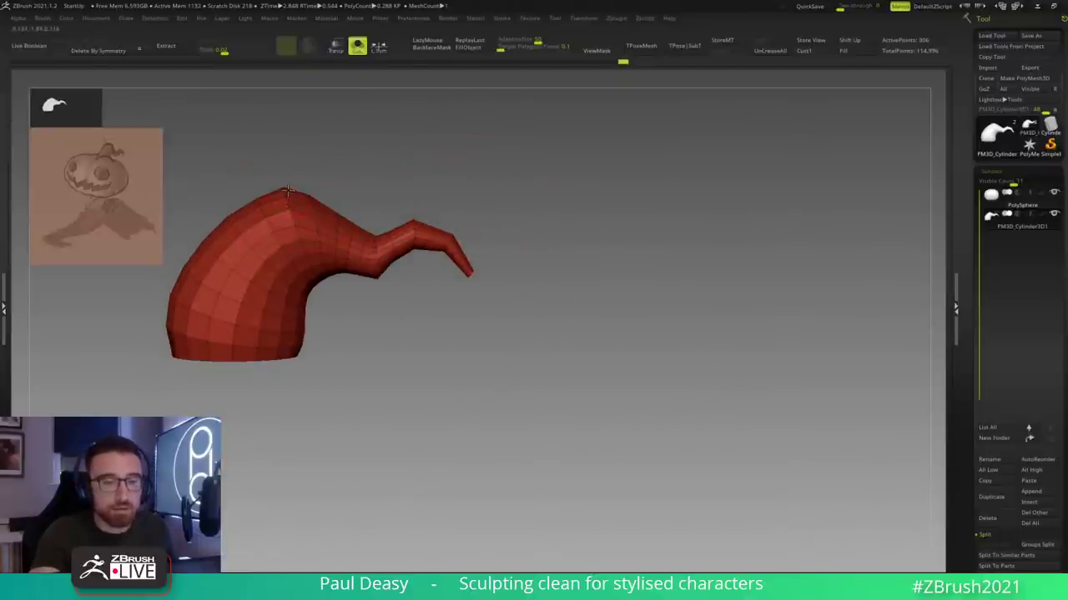
key("space")
left_click_drag(313, 202, 309, 205)
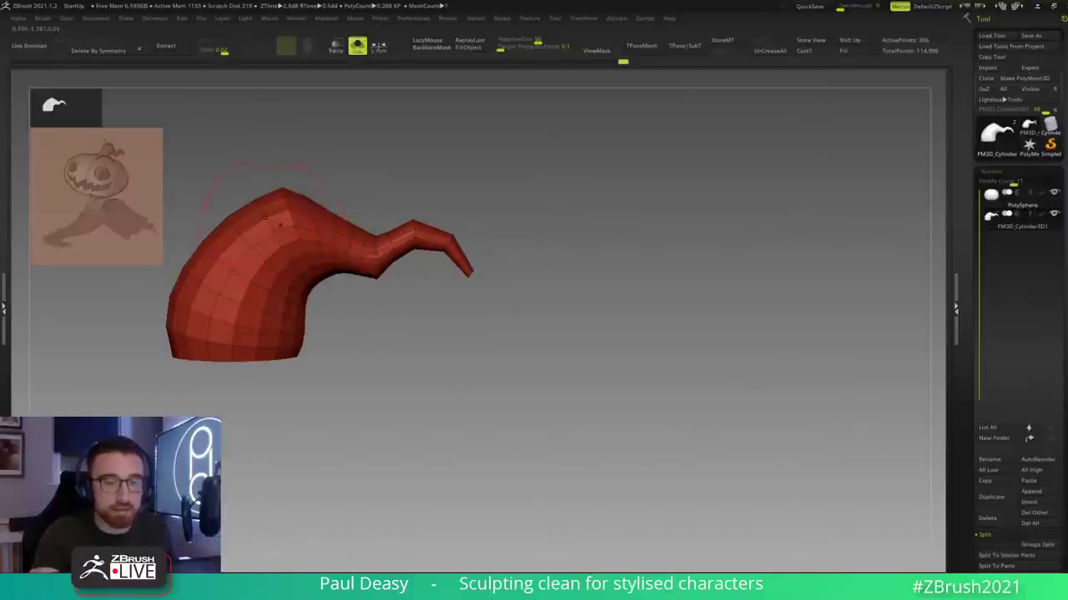
Step: Turn off Solo mode to show the pumpkin together with the stem
left_click_drag(450, 198, 530, 290)
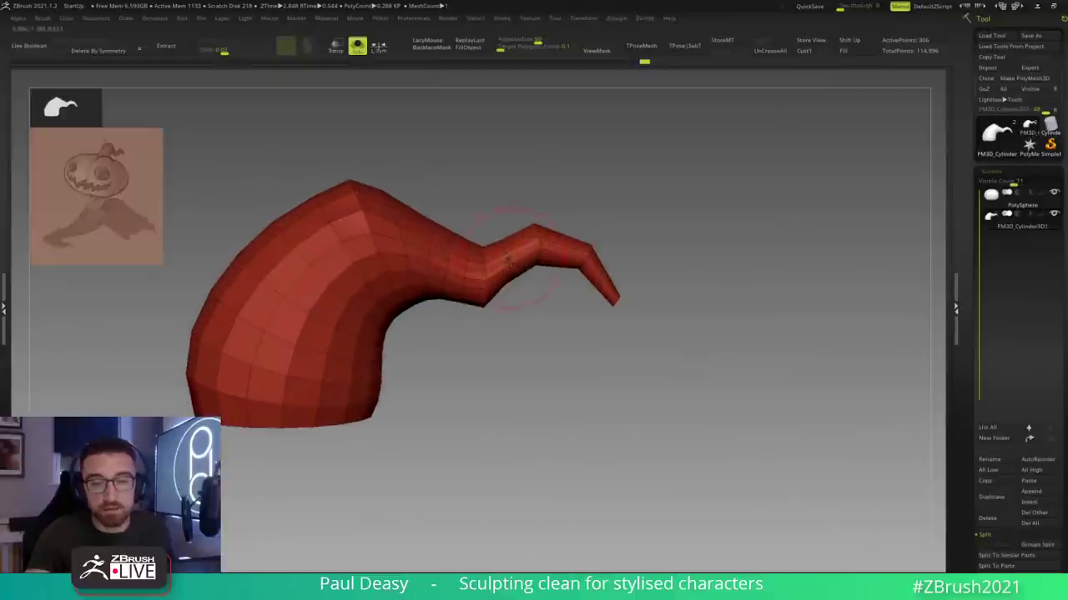
key("space")
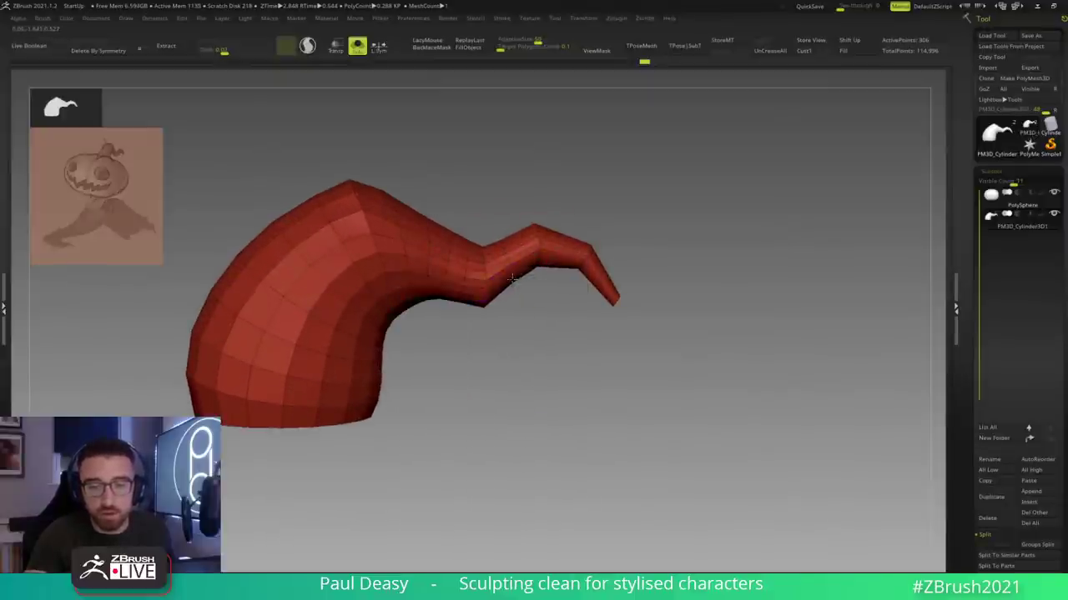
left_click_drag(662, 255, 637, 236)
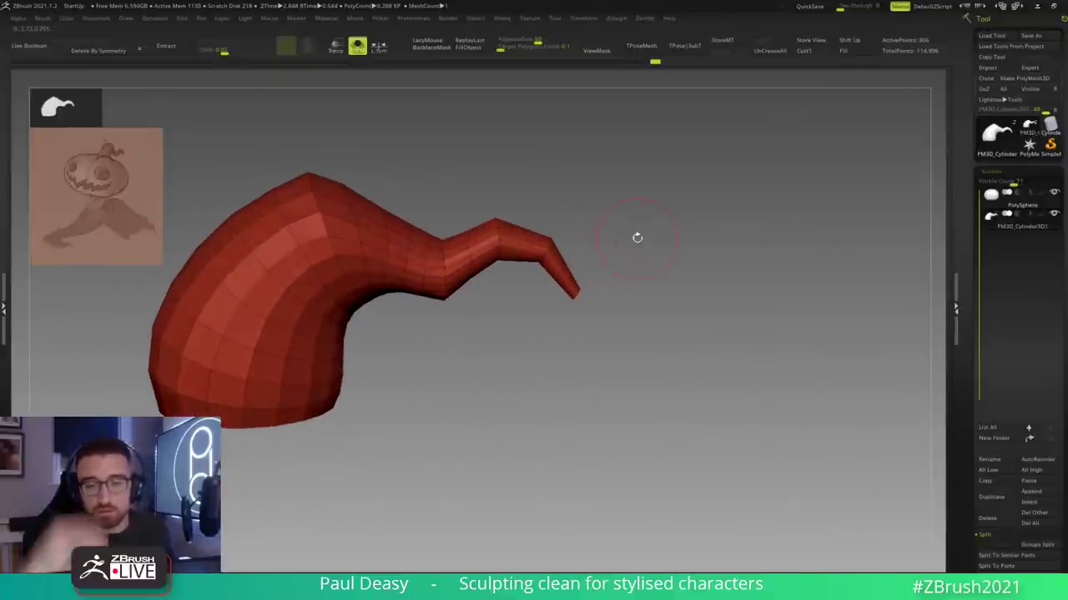
key("ctrl+shift+s")
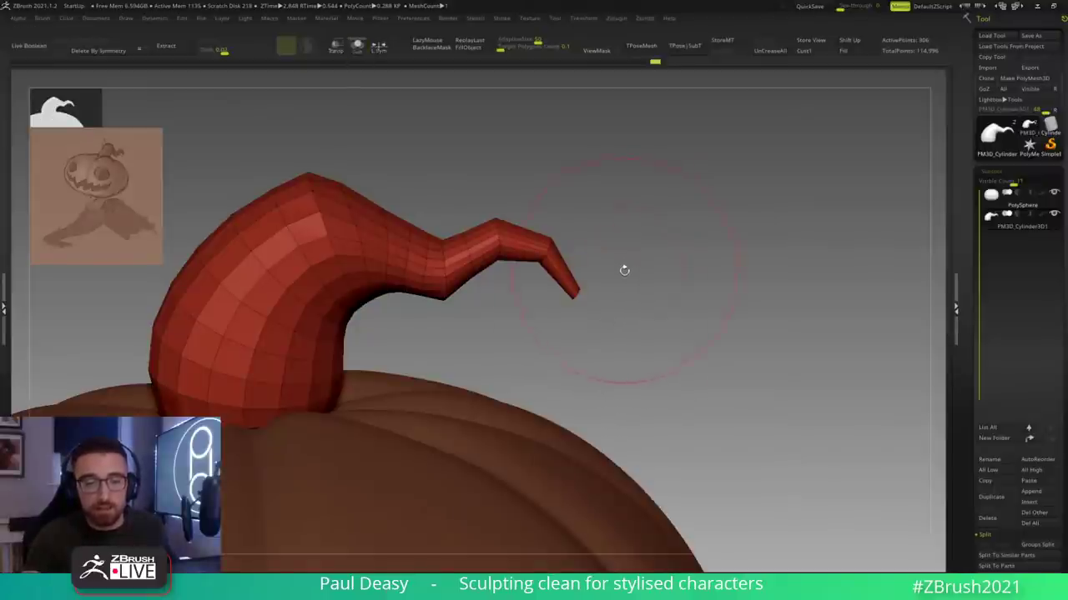
left_click_drag(624, 251, 616, 260)
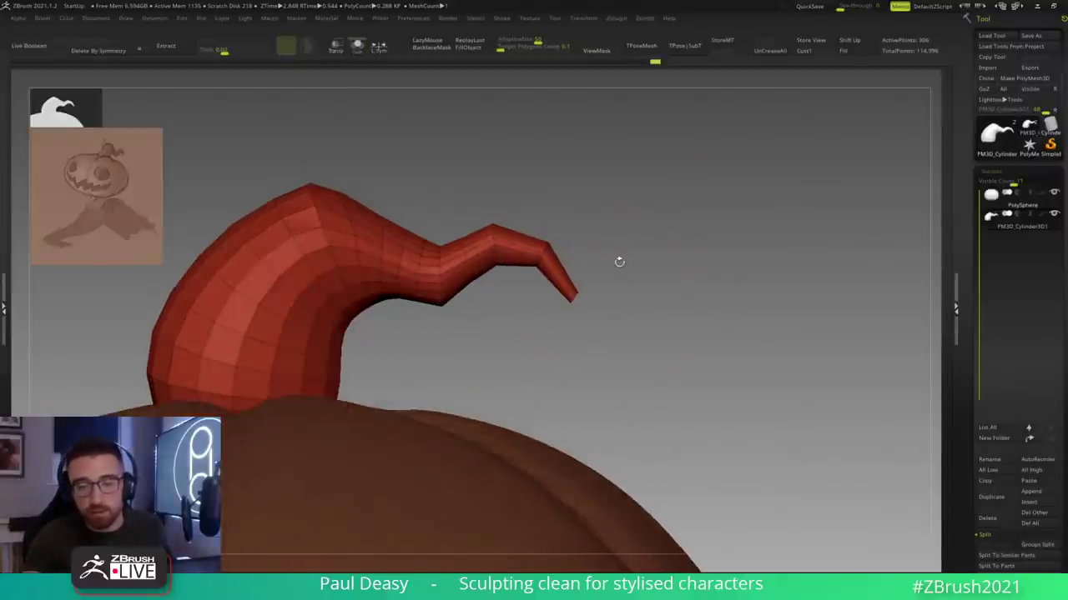
Step: Resize the Move brush and nudge the upper bend near the stem's tip slightly upward and outward
key("space")
left_click_drag(621, 238, 653, 262)
key("space")
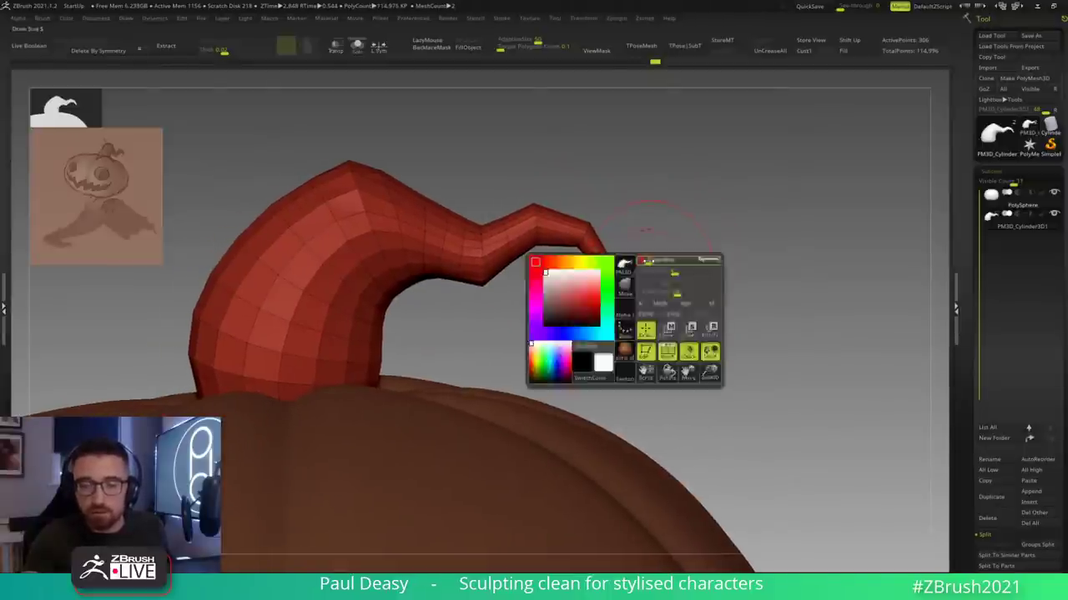
left_click_drag(587, 232, 542, 225)
key("space")
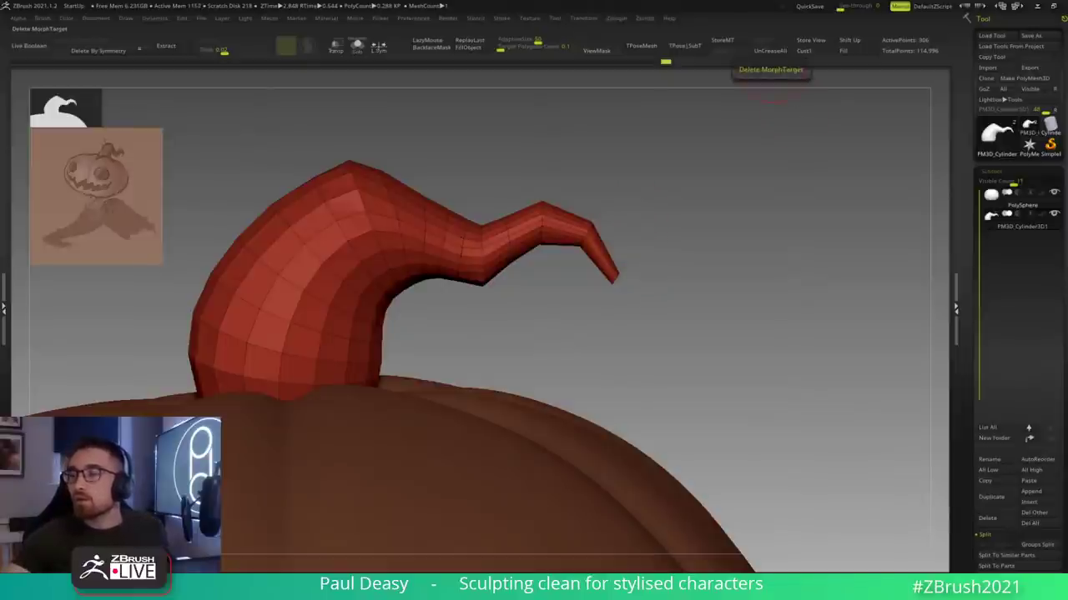
Step: Nudge the inner curve beneath the stem's main bend with the Move brush
left_click_drag(697, 196, 696, 198)
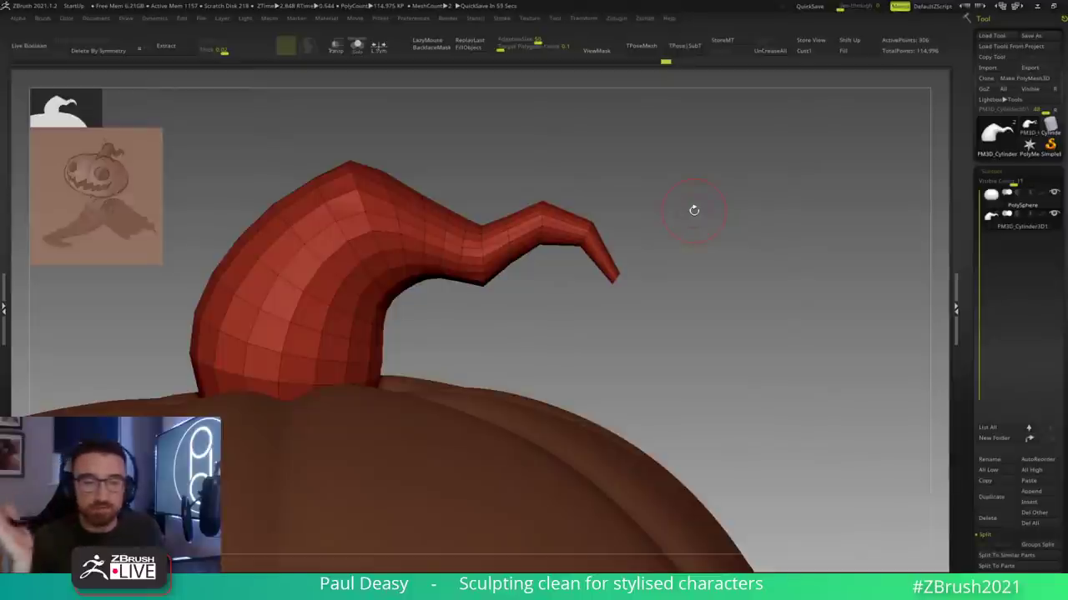
key("space")
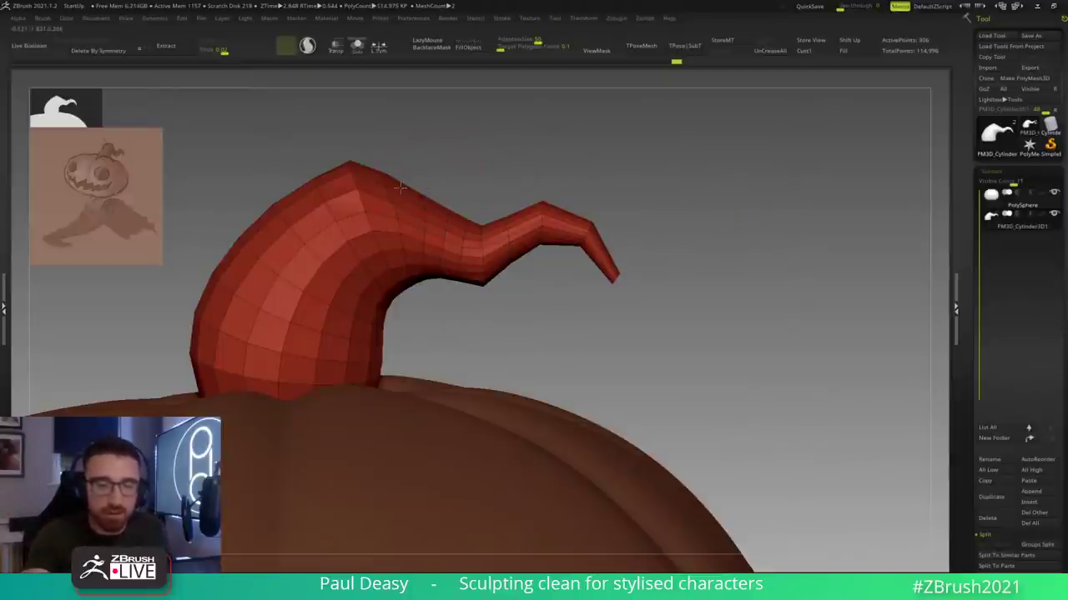
key("space")
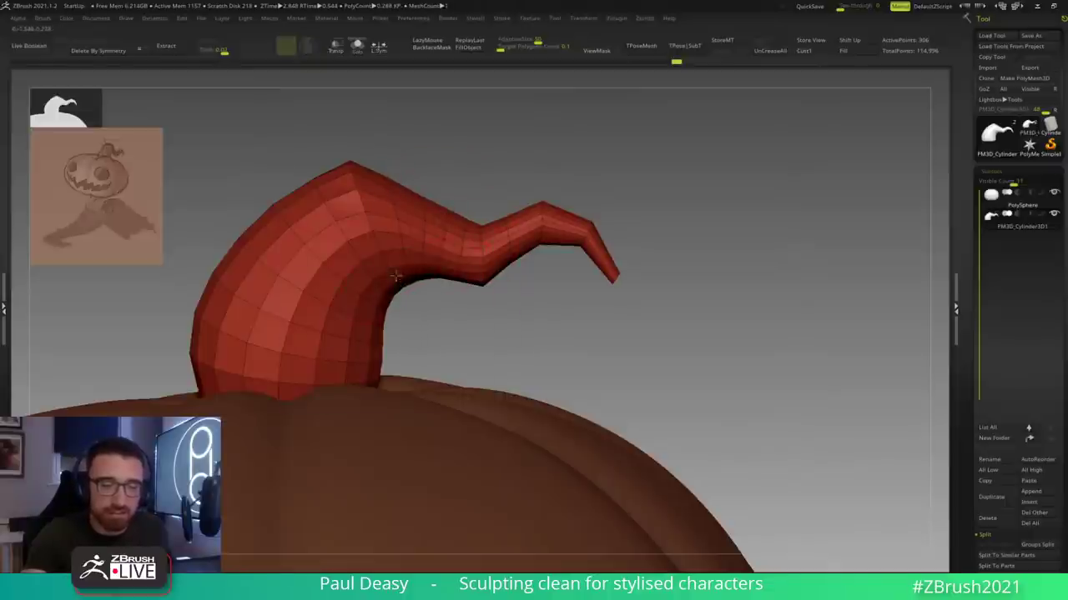
left_click_drag(399, 278, 399, 274)
mouse_move(528, 308)
left_mouse_down("alt")
mouse_move(566, 307)
mouse_move(498, 315)
left_mouse_up("alt")
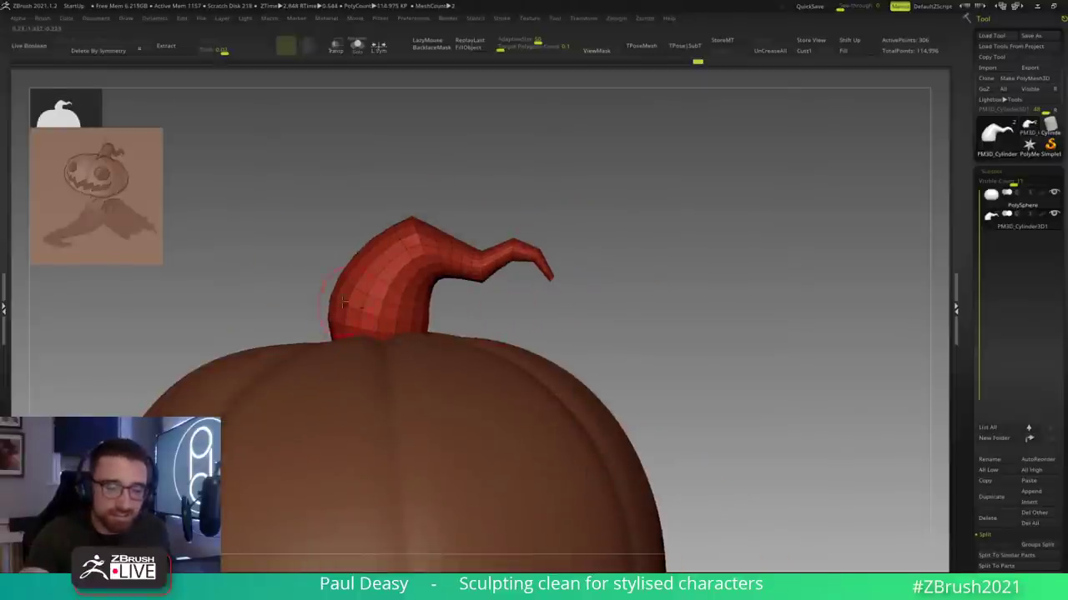
scroll(643, 241, "down", 2)
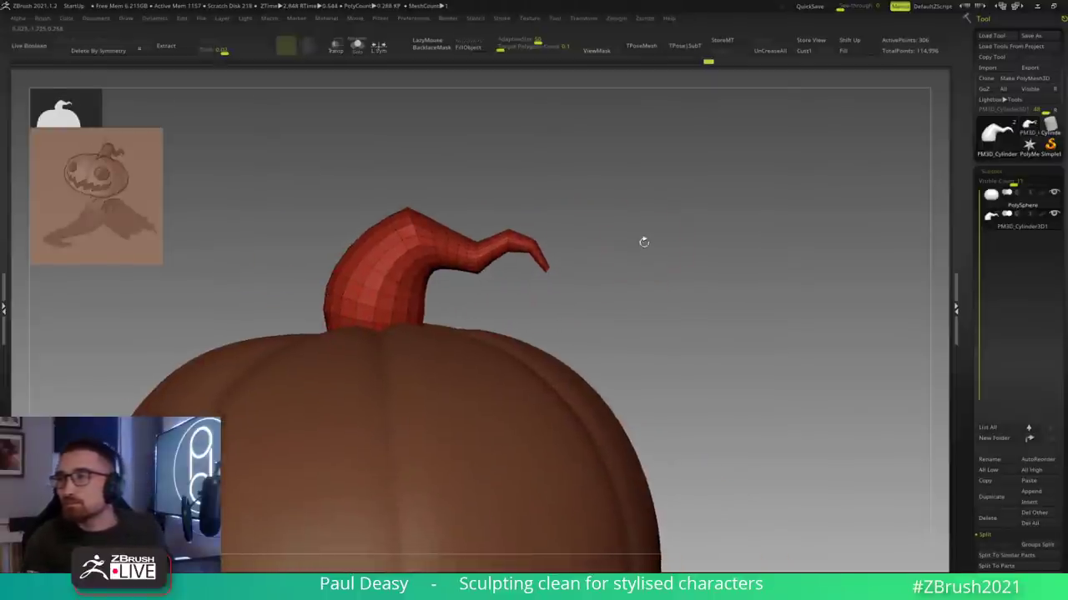
Step: Shift the stem's crest slightly toward the back and refine its outer back contour
left_click_drag(643, 253, 644, 254)
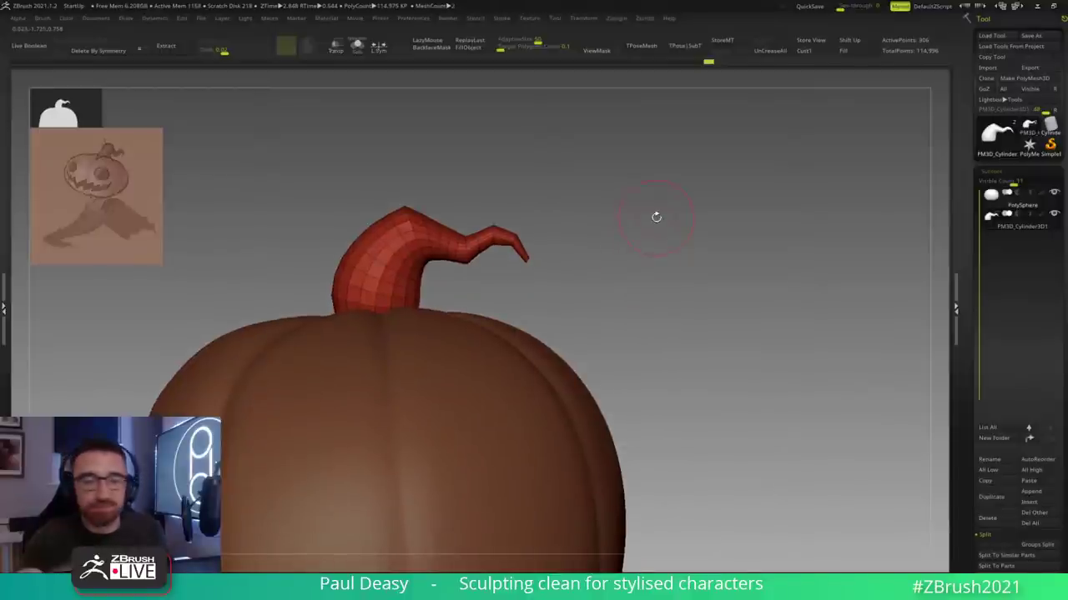
key("space")
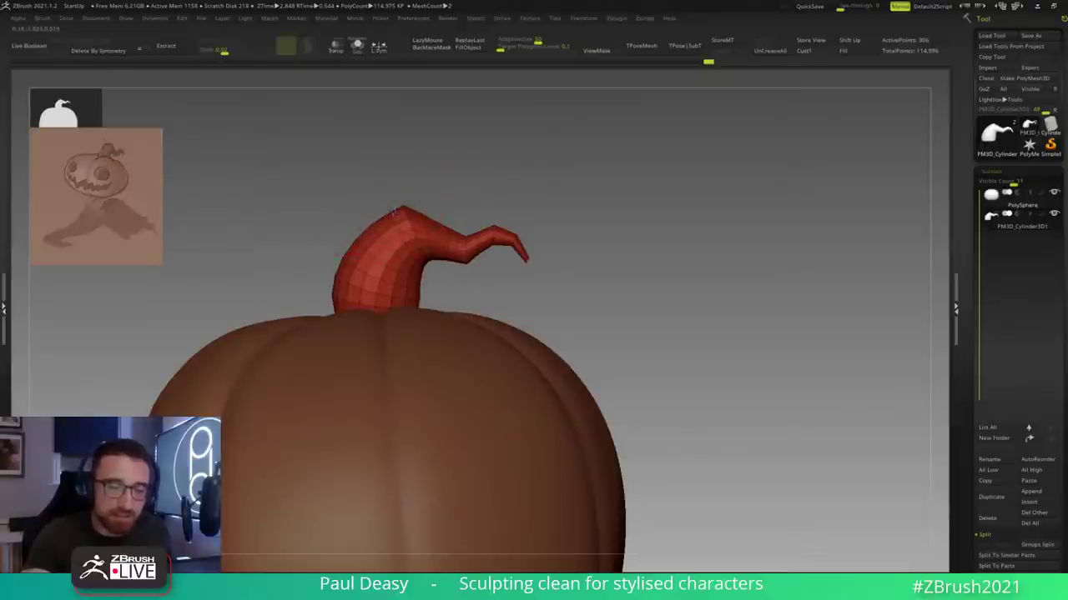
key("space")
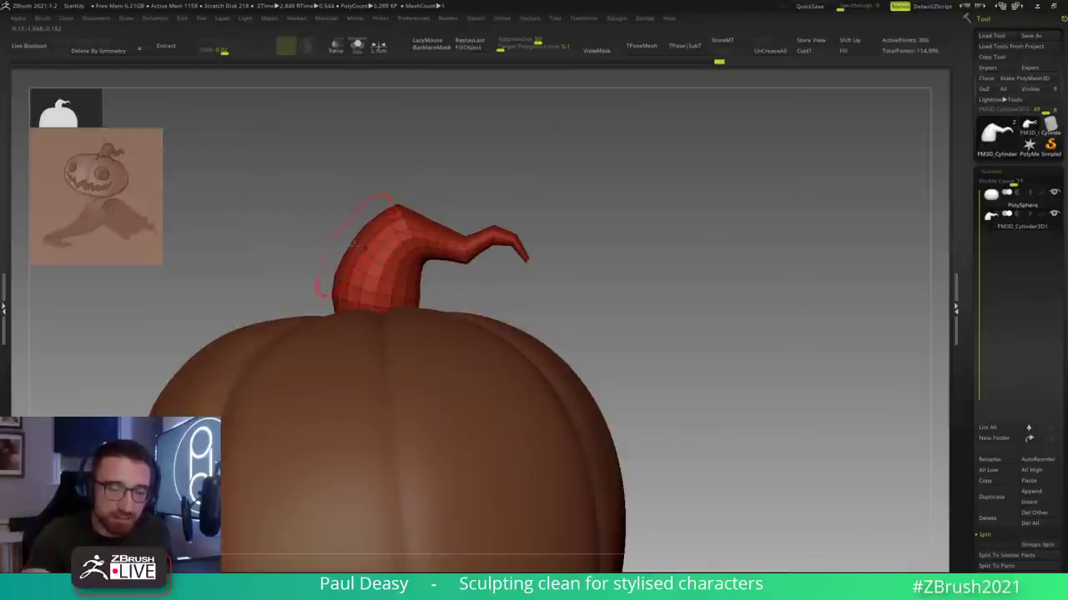
left_click_drag(577, 220, 593, 253)
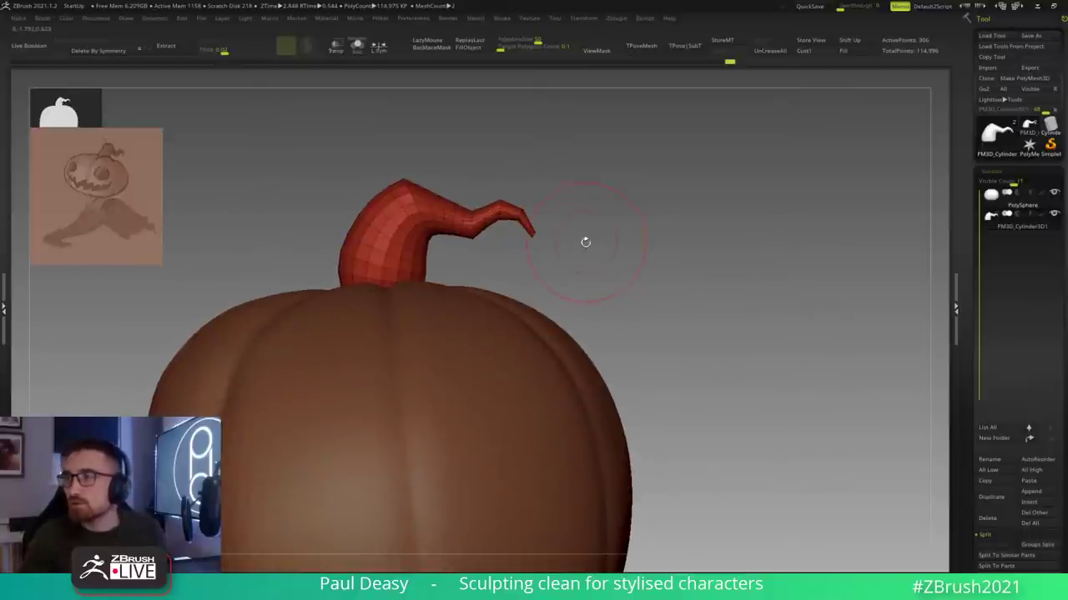
left_click_drag(586, 242, 598, 222)
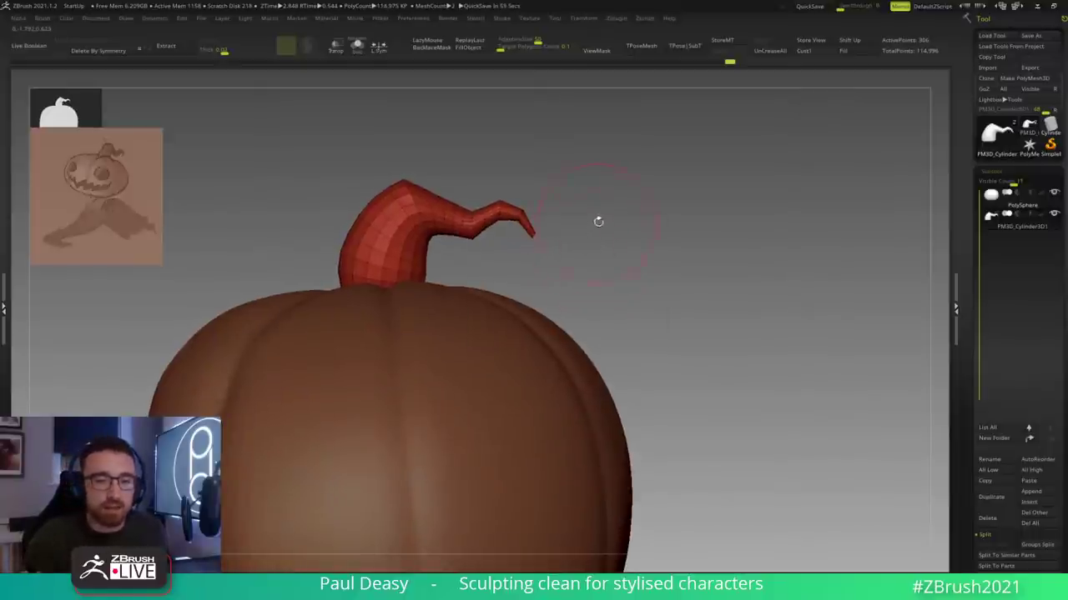
Step: Pull the low kink in the stem's thin section slightly downward and remesh the stem
key("space")
mouse_move(472, 221)
left_mouse_down()
mouse_move(449, 221)
mouse_move(511, 233)
left_mouse_up()
key("space")
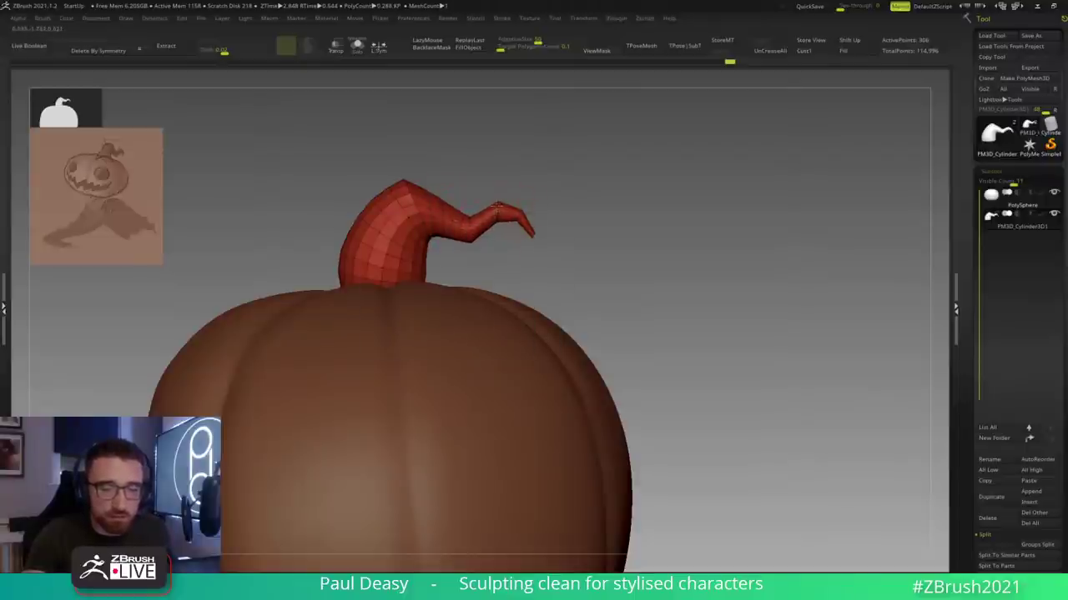
left_click_drag(560, 206, 629, 234, "alt")
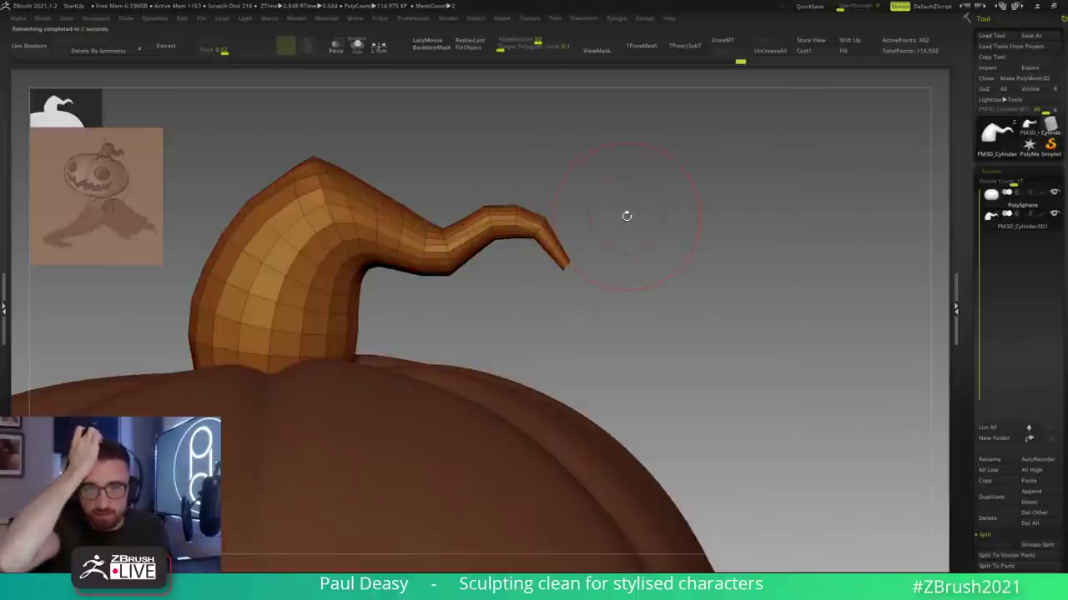
Step: Raise the curled hook near the tip of the remeshed stem with the Move brush
left_click_drag(648, 162, 665, 157)
key("space")
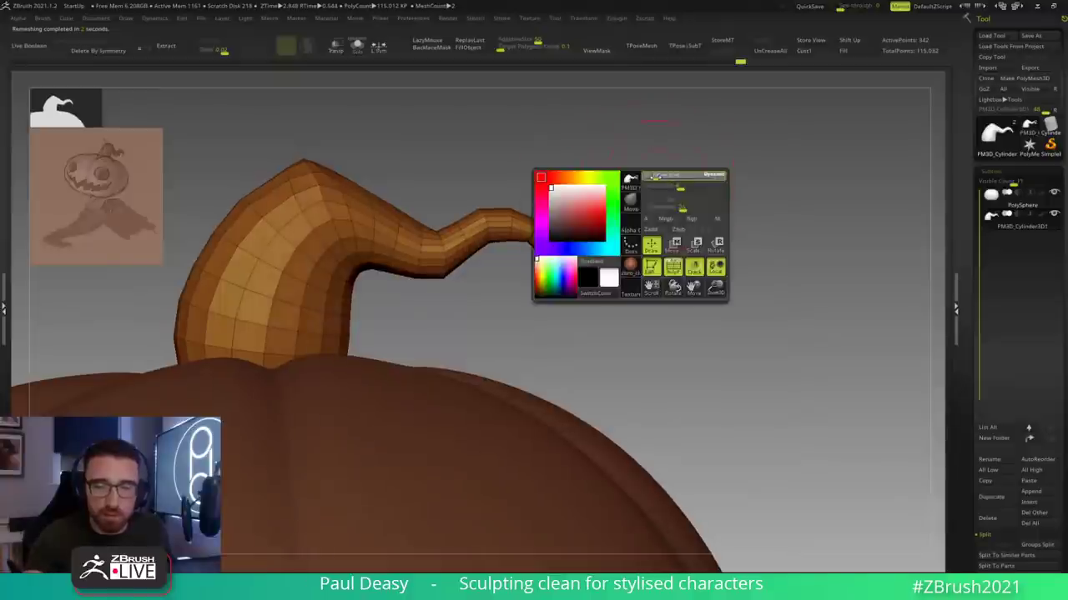
left_click_drag(651, 194, 659, 184)
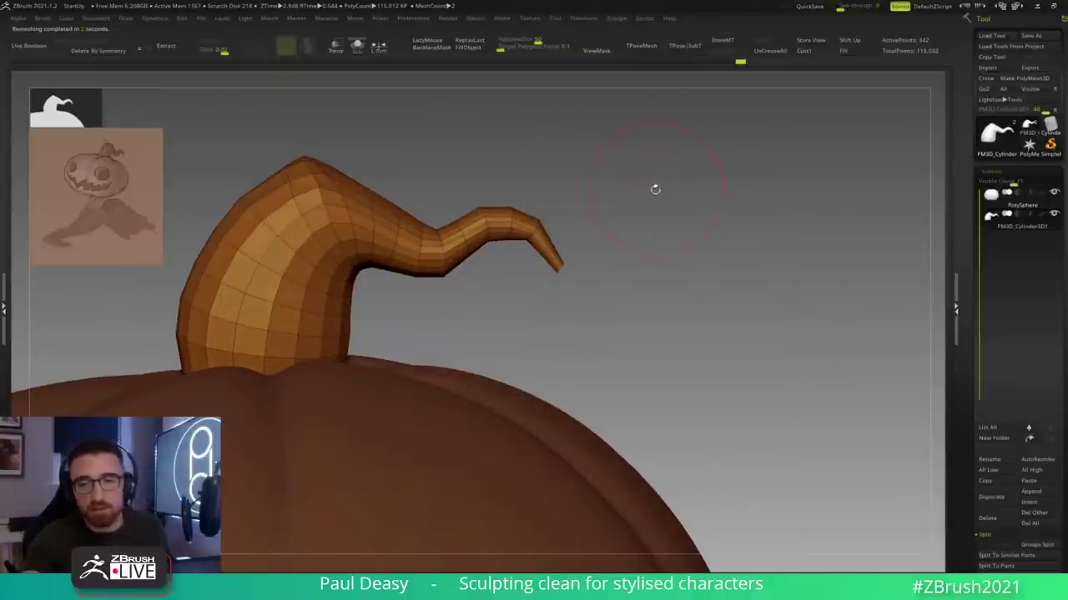
left_click_drag(512, 219, 497, 204)
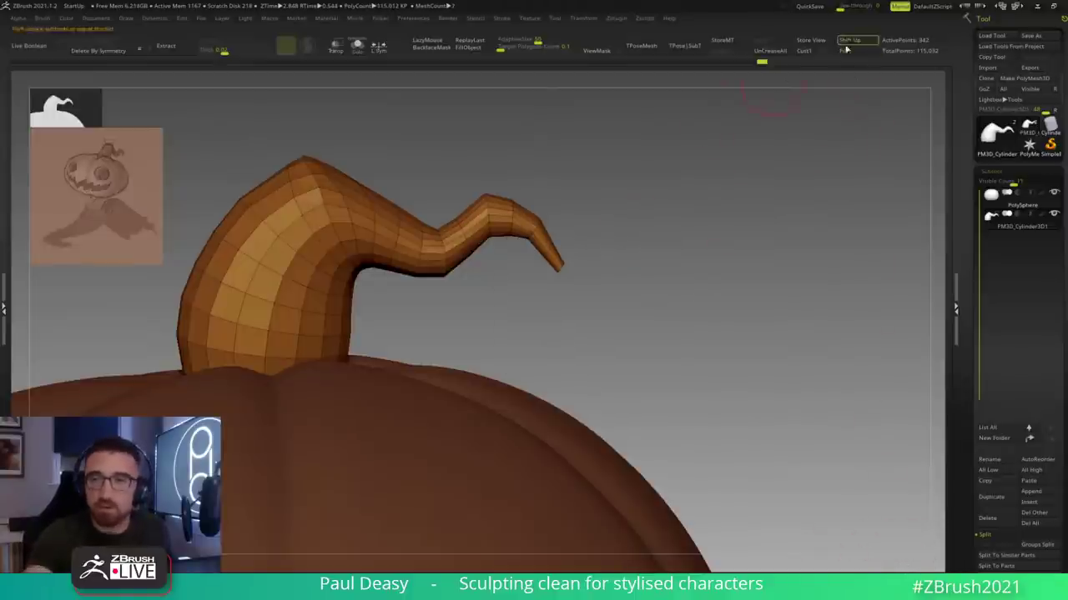
Step: Refine the stem's crest, the slope running down from it, and the curl near the tip
mouse_move(664, 267)
left_mouse_down()
mouse_move(648, 279)
mouse_move(648, 265)
left_mouse_up()
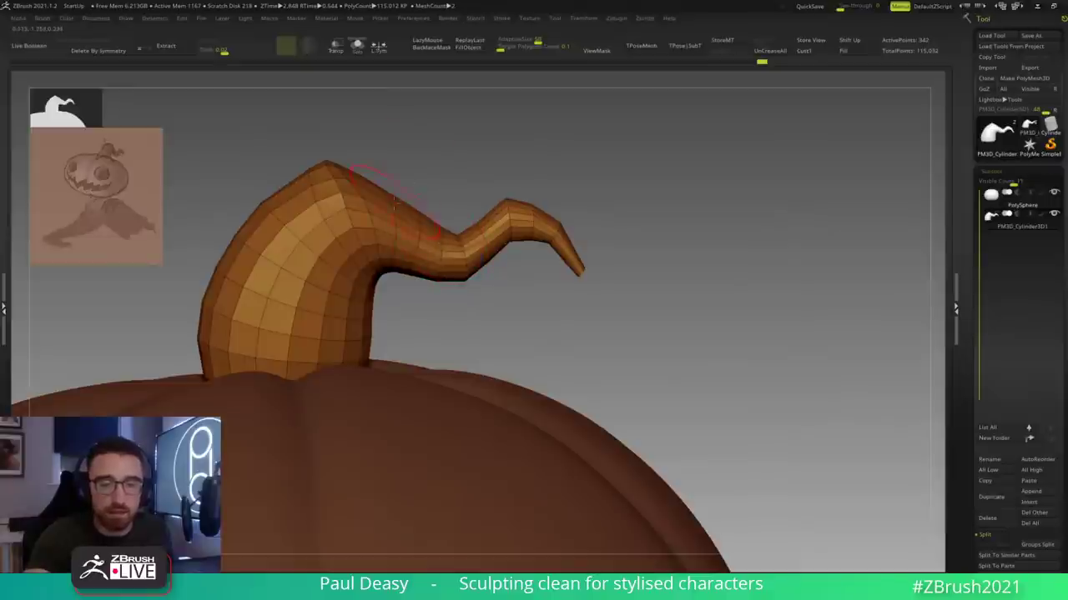
left_click_drag(421, 181, 419, 171)
left_click_drag(601, 164, 280, 175)
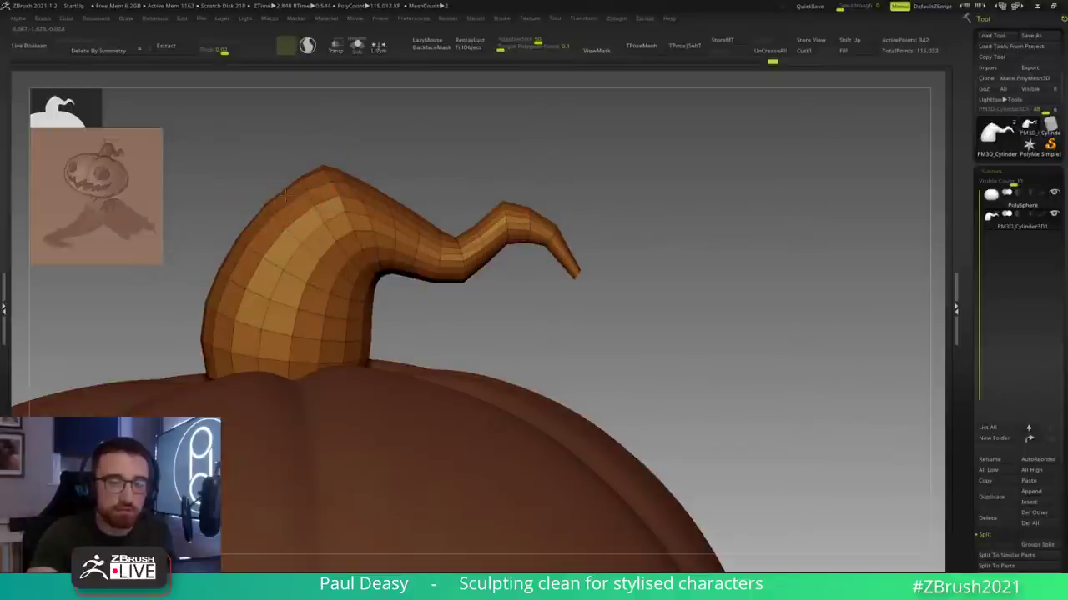
left_click_drag(645, 237, 558, 237, "alt")
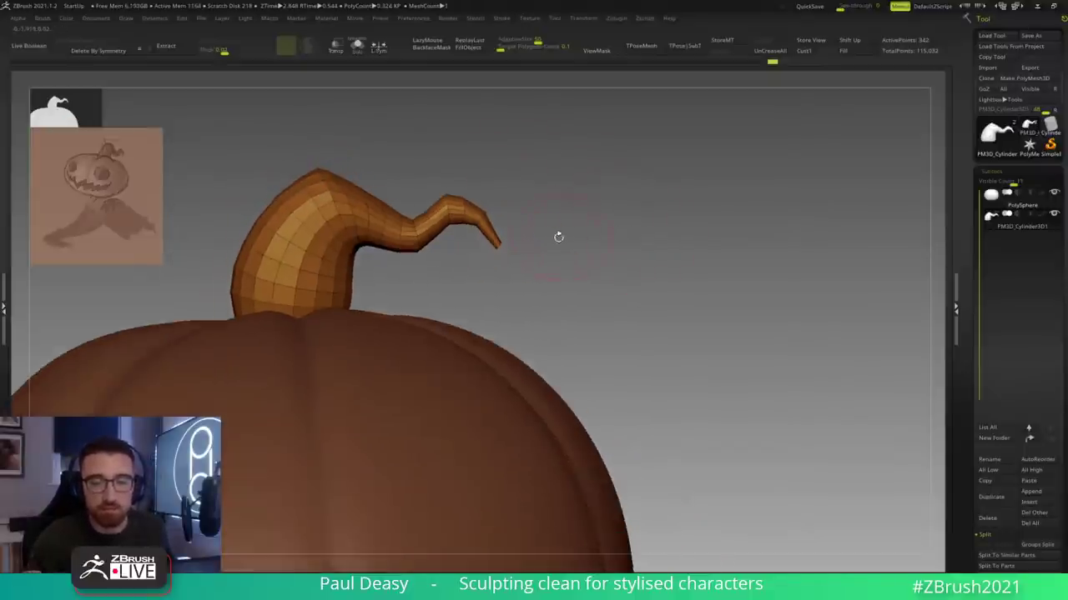
mouse_move(489, 219)
left_mouse_down()
mouse_move(499, 220)
mouse_move(486, 195)
left_mouse_up()
Step: Center the transform gizmo on the stem, reset its orientation, and adjust the stem's placement on top of the pumpkin
left_click_drag(586, 271, 646, 275)
key("w")
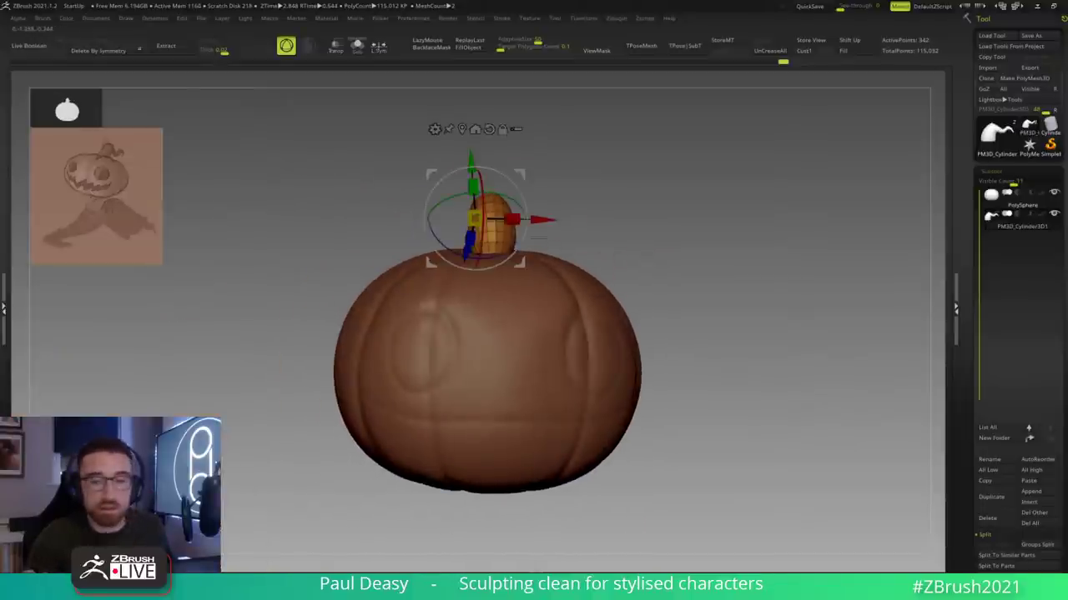
left_click(462, 130)
left_click_drag(647, 185, 503, 203)
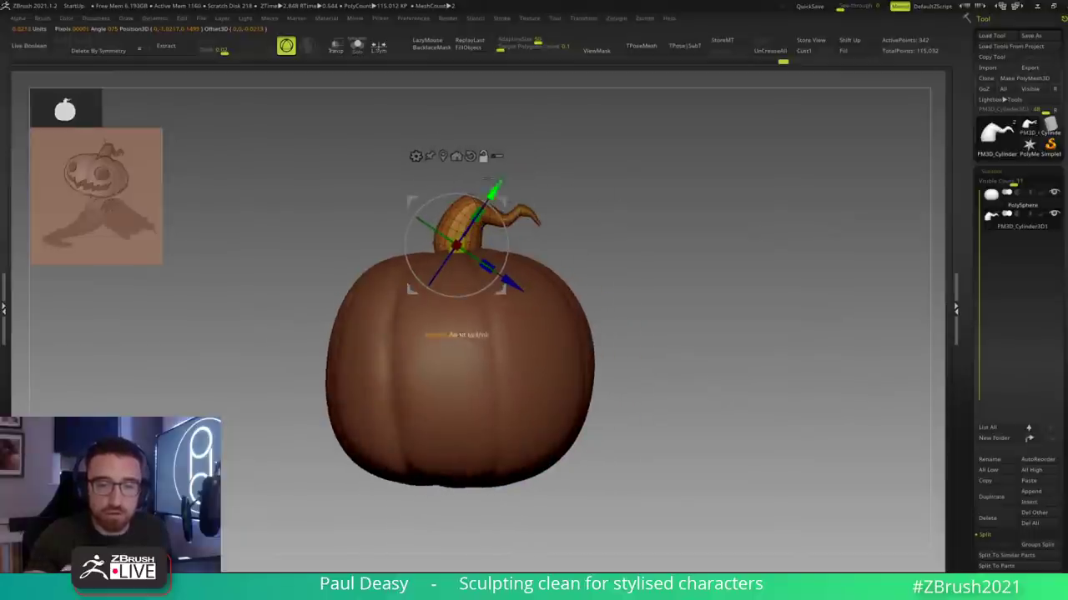
left_click(471, 156, "alt")
left_click_drag(456, 245, 478, 239)
left_click_drag(598, 250, 674, 255)
Step: Return to sculpting and shape the sides of the stem's base outward where it meets the pumpkin
key("q")
right_click(490, 254)
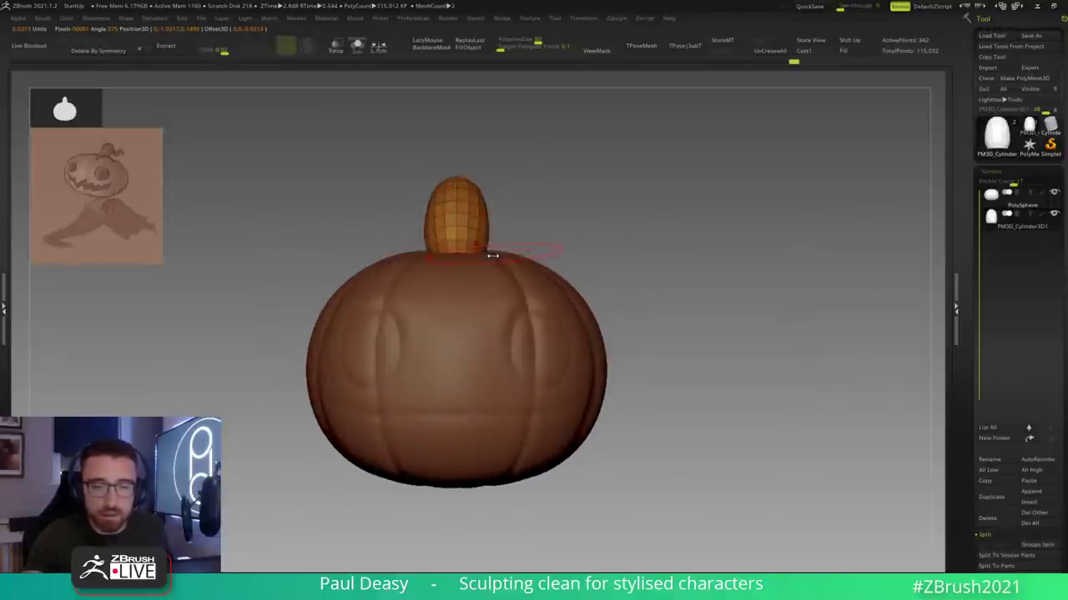
left_click_drag(558, 255, 554, 309)
right_click(475, 262)
right_click(478, 262)
left_click_drag(475, 261, 476, 257)
right_click(474, 263)
right_click_drag(477, 263, 496, 283)
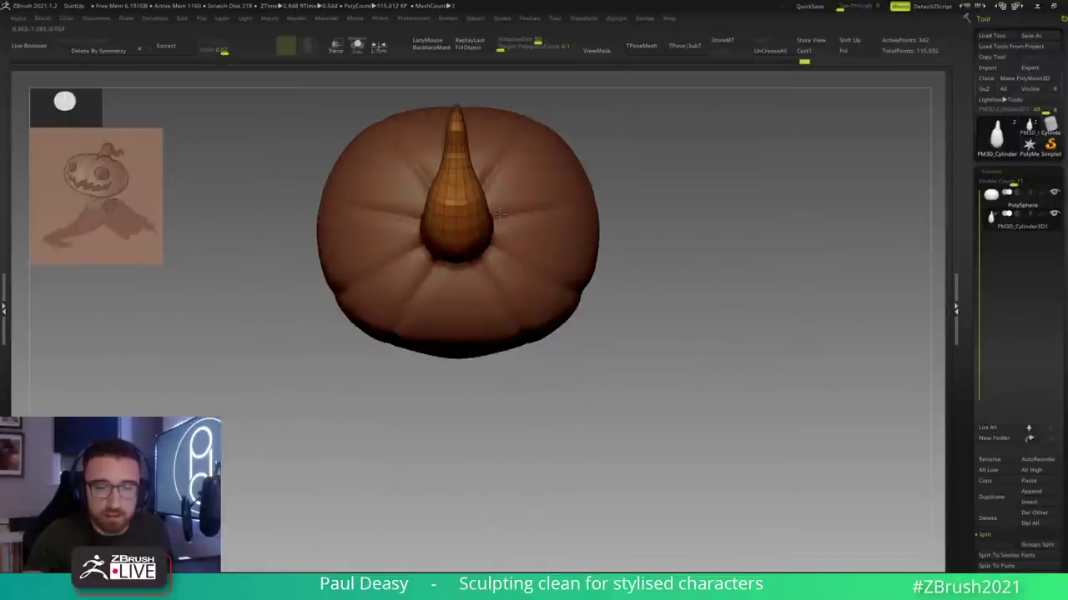
Step: Isolate the stem in Solo mode and view its open base from below
right_click_drag(492, 225, 560, 120)
key("alt+s")
right_click(509, 239)
mouse_move(516, 237)
right_mouse_down("alt")
mouse_move(521, 278)
mouse_move(554, 295)
mouse_move(511, 293)
mouse_move(472, 258)
right_mouse_up("alt")
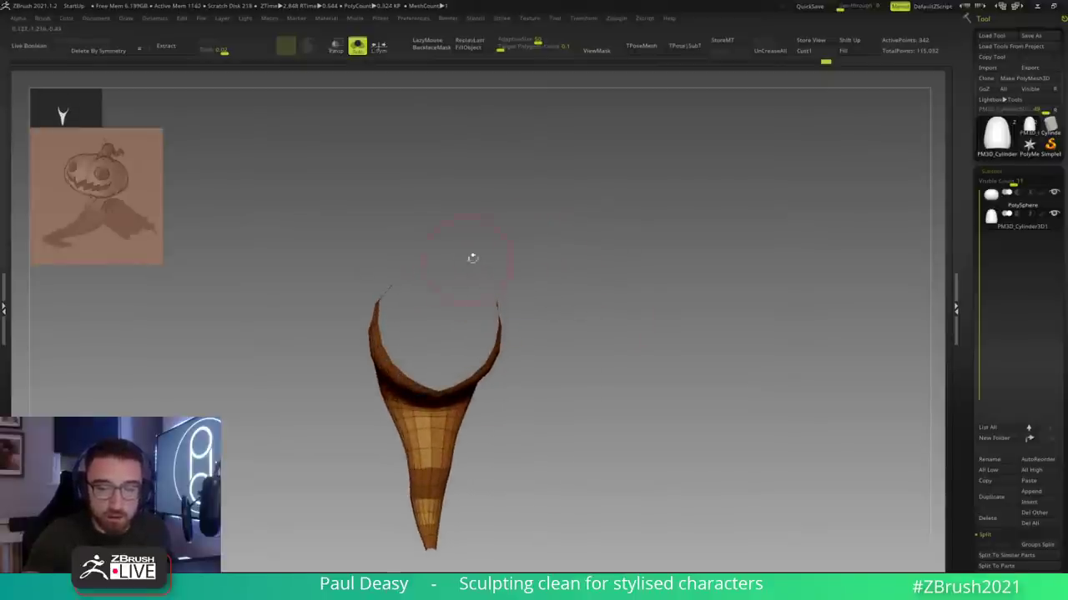
Step: Even out the stem's open base rim and lower side edges with the Move brush
right_click_drag(508, 332, 465, 389)
left_click_drag(491, 364, 504, 329)
mouse_move(514, 329)
right_mouse_down()
mouse_move(528, 401)
mouse_move(502, 395)
right_mouse_up()
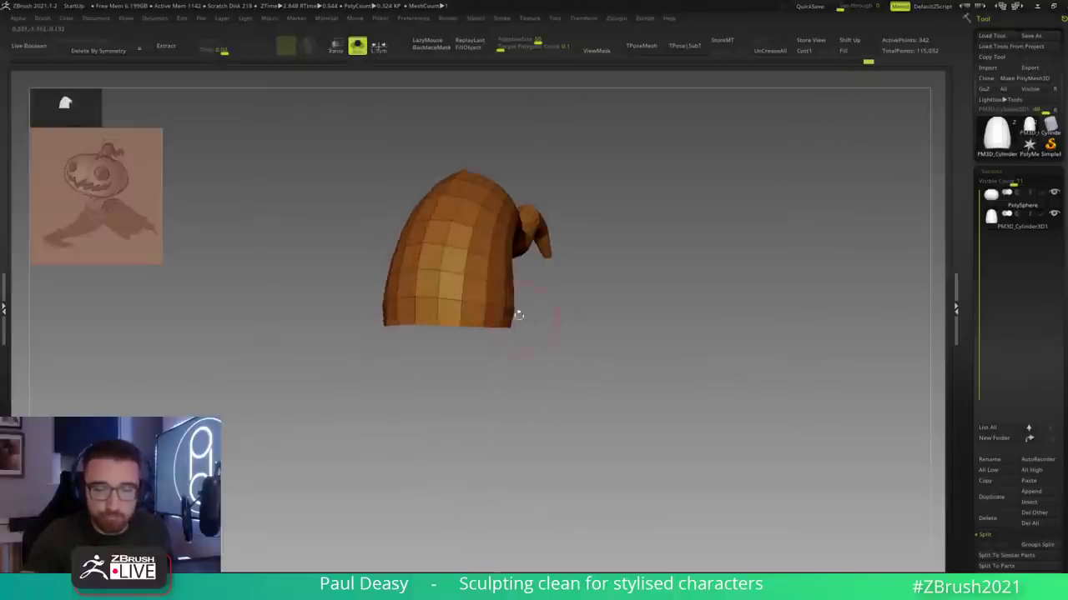
right_click_drag(557, 335, 519, 336)
right_click_drag(597, 306, 541, 315)
left_click_drag(538, 316, 526, 319)
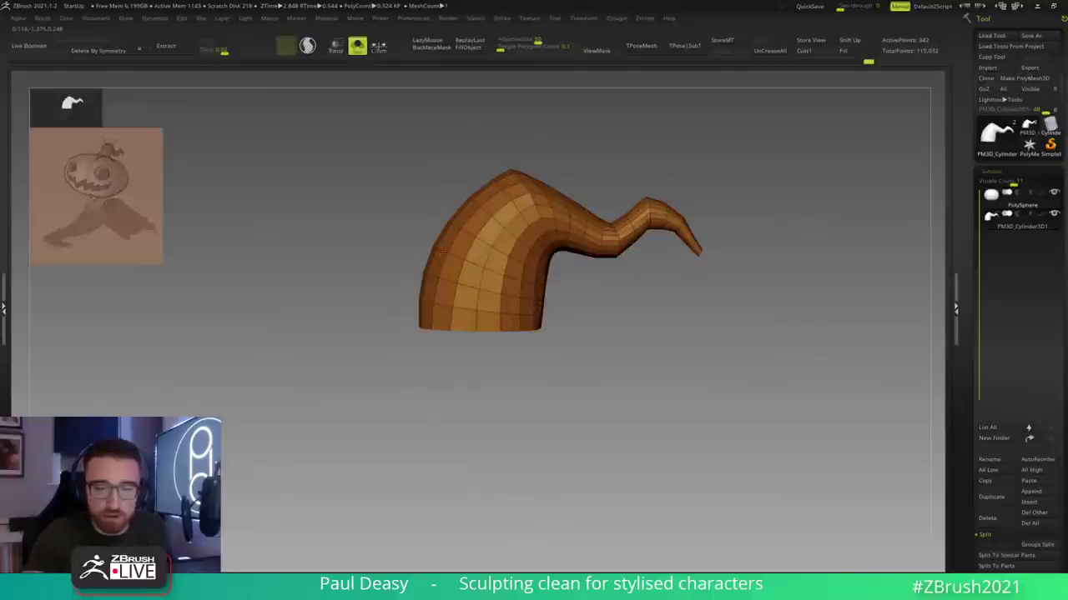
Step: Bring the pumpkin back into view and refine the sides of the stem with the Move brush
right_click_drag(600, 312, 567, 295, "shift")
key("alt+s")
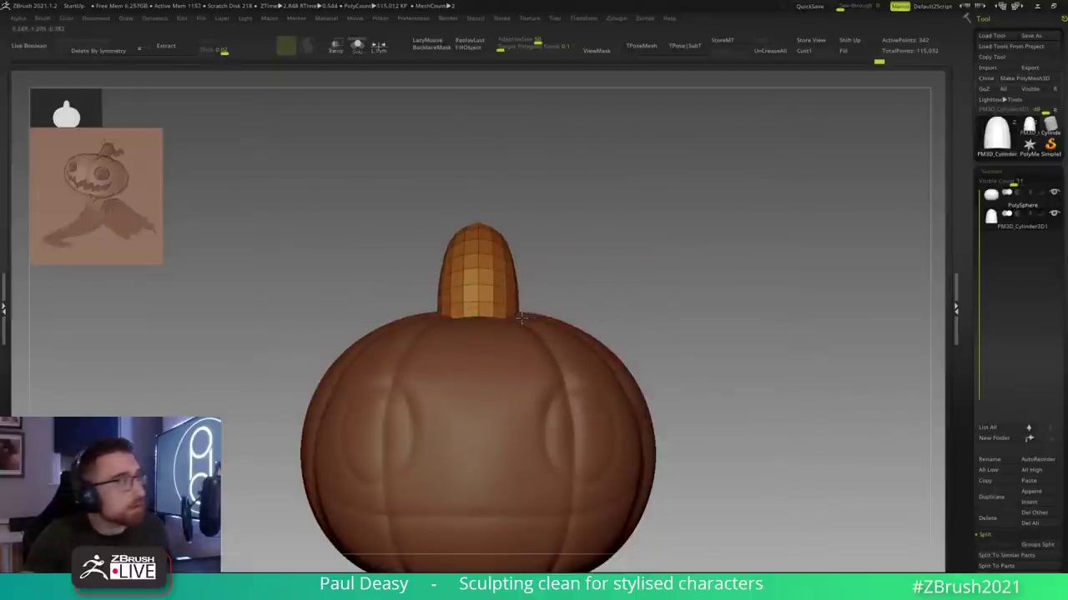
right_click_drag(567, 267, 538, 297, "alt")
left_click_drag(485, 275, 495, 260)
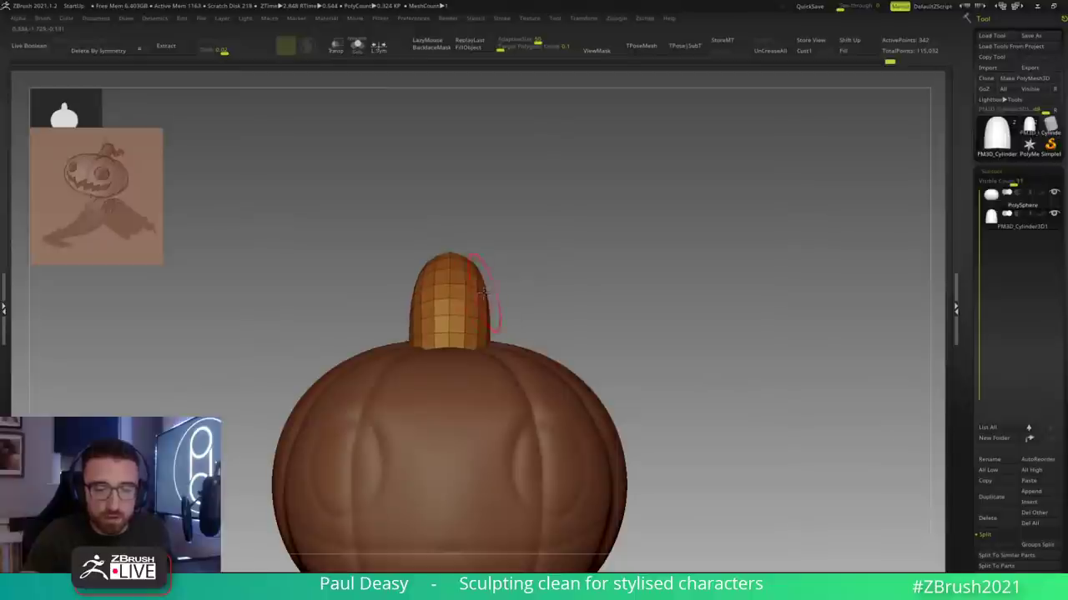
key("space")
right_click_drag(482, 292, 472, 242)
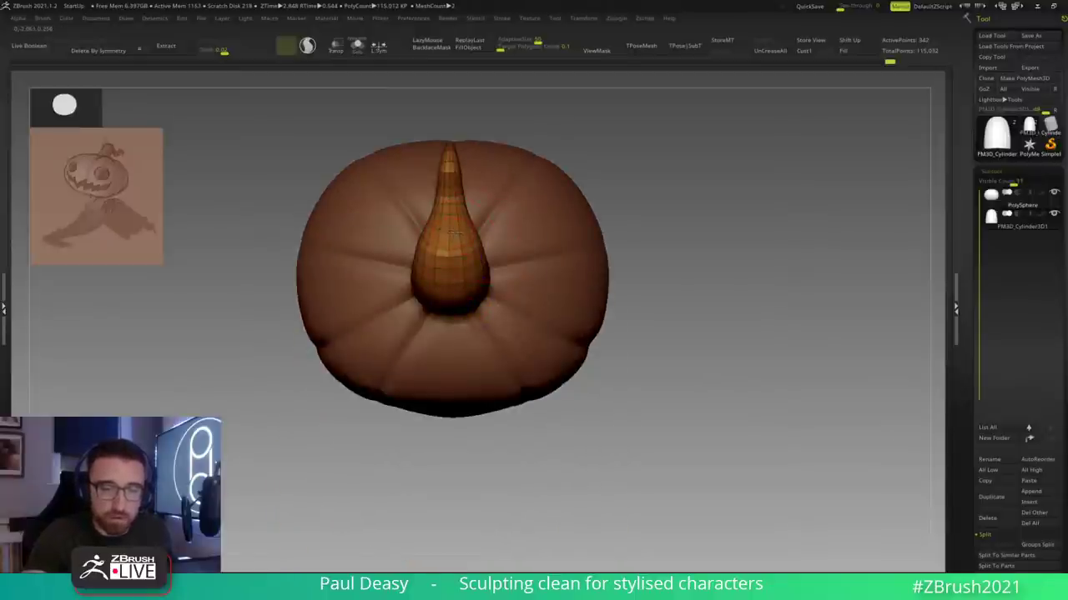
key("space")
key("space")
left_click_drag(661, 277, 632, 246, "shift")
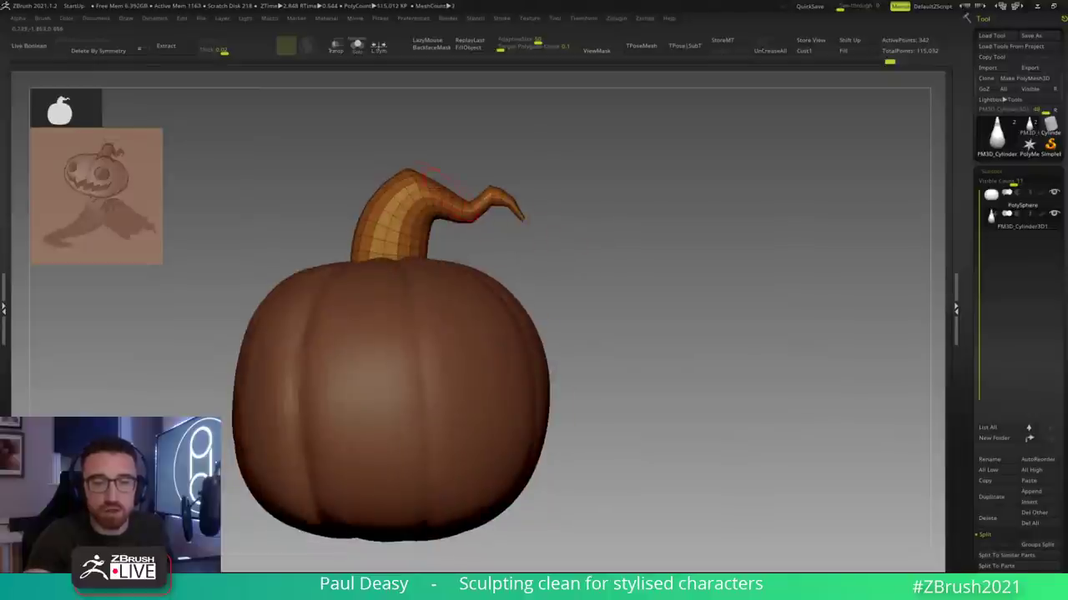
Step: Reshape the peak of the stem's main bend with the Move brush in side view
mouse_move(459, 172)
left_mouse_down()
mouse_move(441, 181)
mouse_move(442, 170)
left_mouse_up()
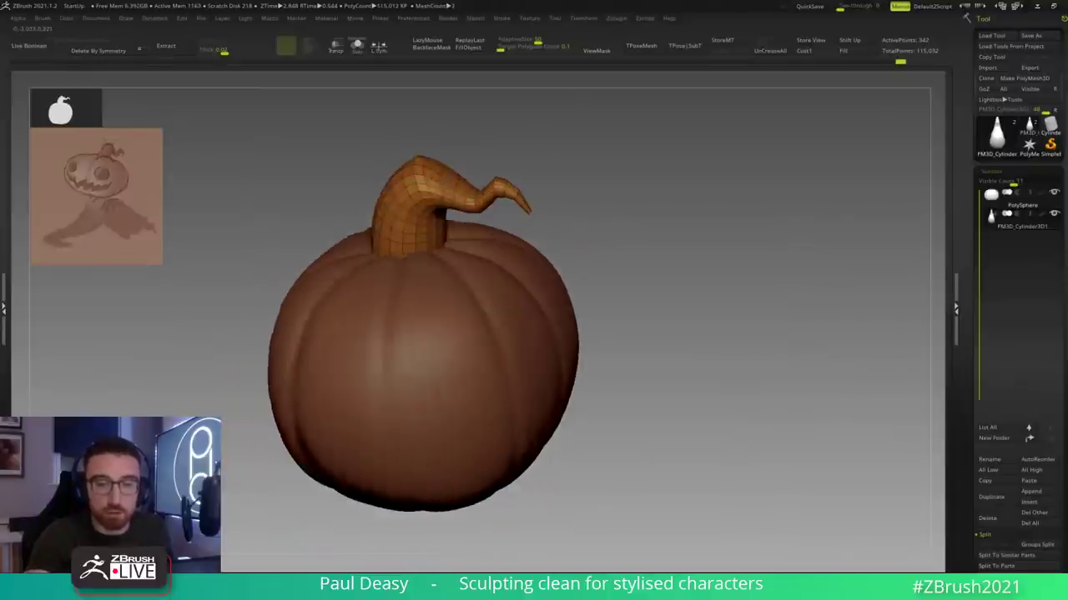
right_click_drag(468, 164, 417, 161)
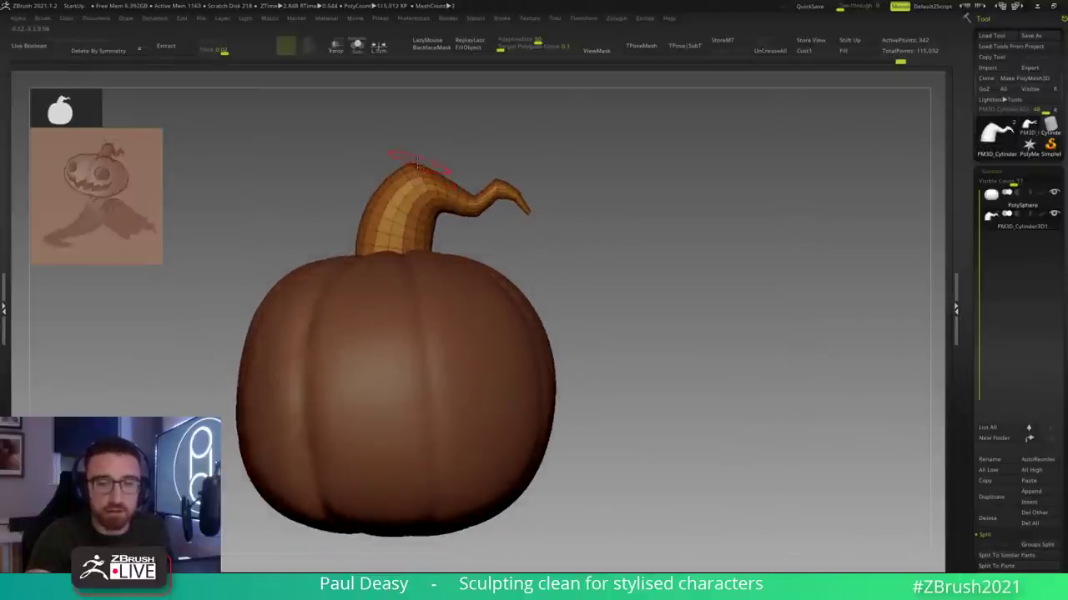
key("b")
key("m")
key("v")
left_click_drag(417, 166, 419, 165)
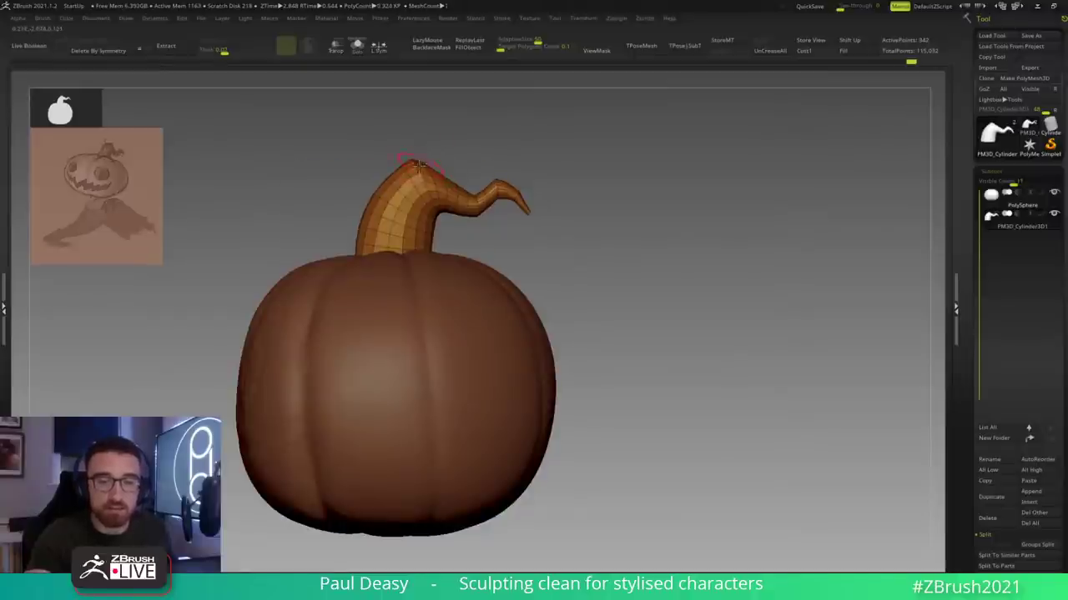
Step: Refine the profile of the stem's thin curled end with the Move brush, working from the side
left_click_drag(487, 217, 450, 231, "alt")
key("space")
left_click_drag(468, 267, 455, 267)
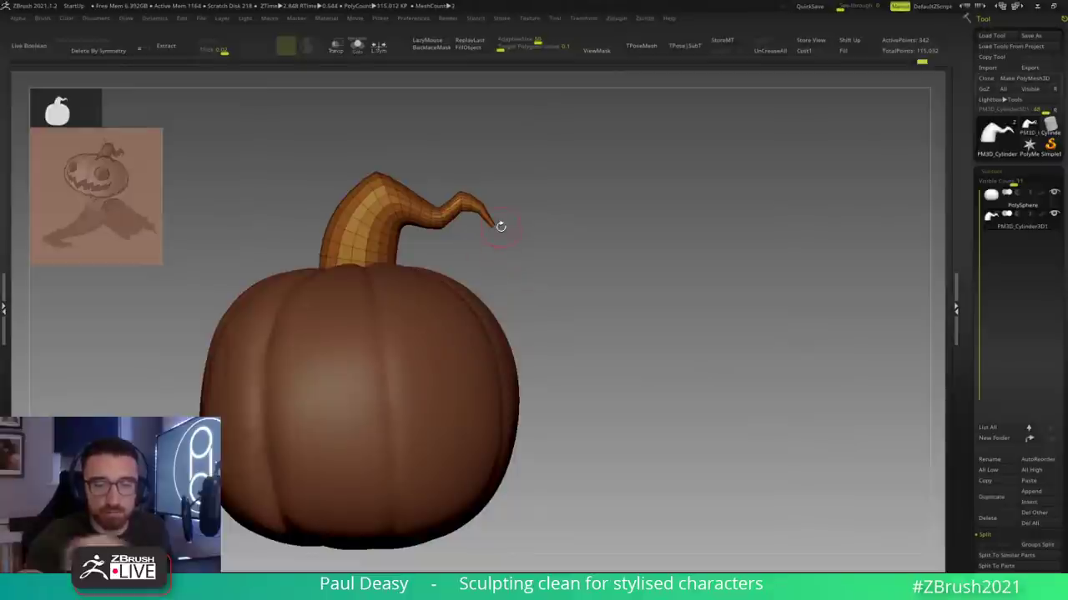
mouse_move(457, 240)
left_mouse_down("alt")
mouse_move(464, 265)
mouse_move(446, 239)
left_mouse_up("alt")
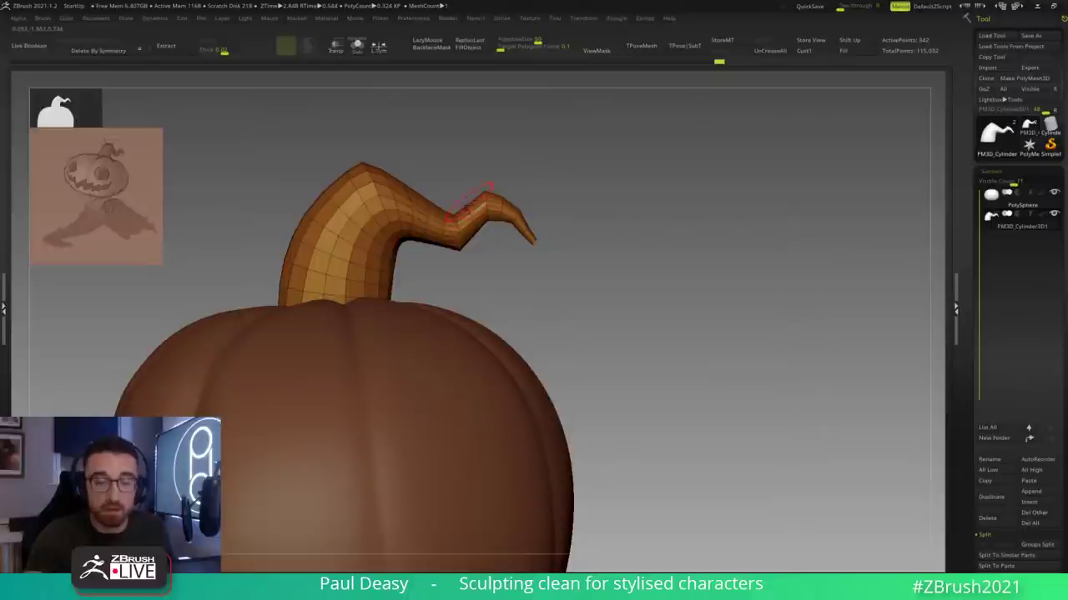
mouse_move(573, 219)
left_mouse_down()
mouse_move(554, 214)
mouse_move(587, 219)
left_mouse_up()
left_click_drag(504, 243, 501, 242)
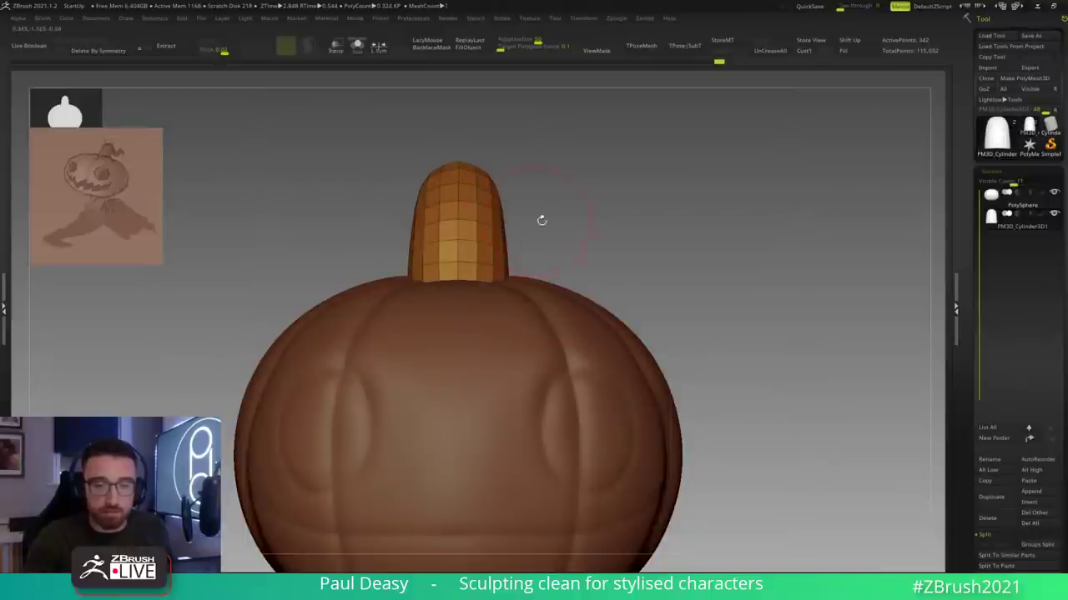
Step: Adjust the brush's draw size and refine the upper sides and rounded top of the stem from the front
key("f")
key("space")
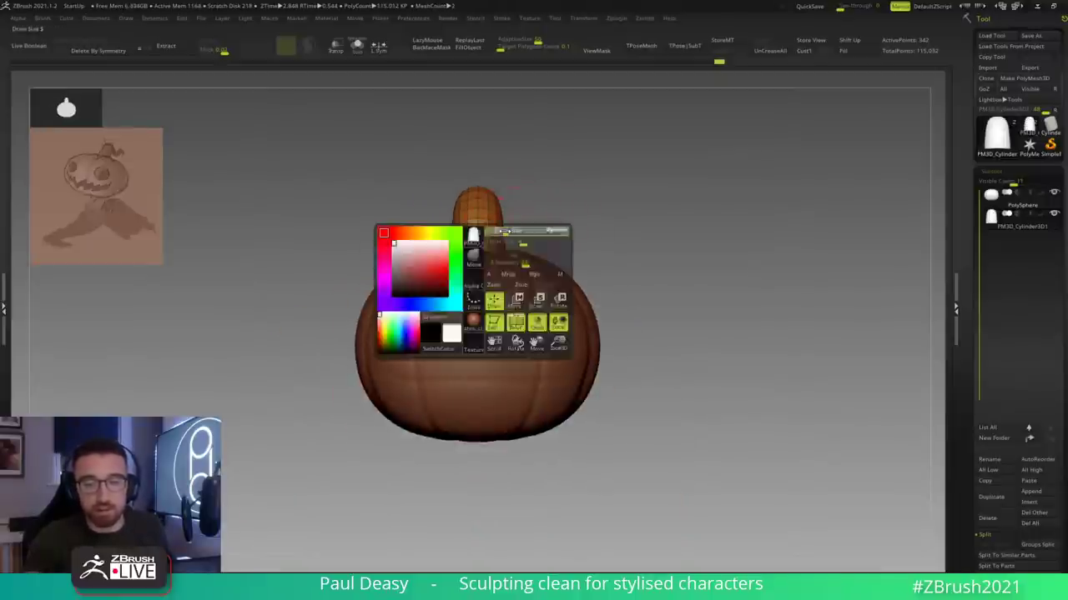
left_click_drag(537, 223, 486, 230)
key("space")
key("space")
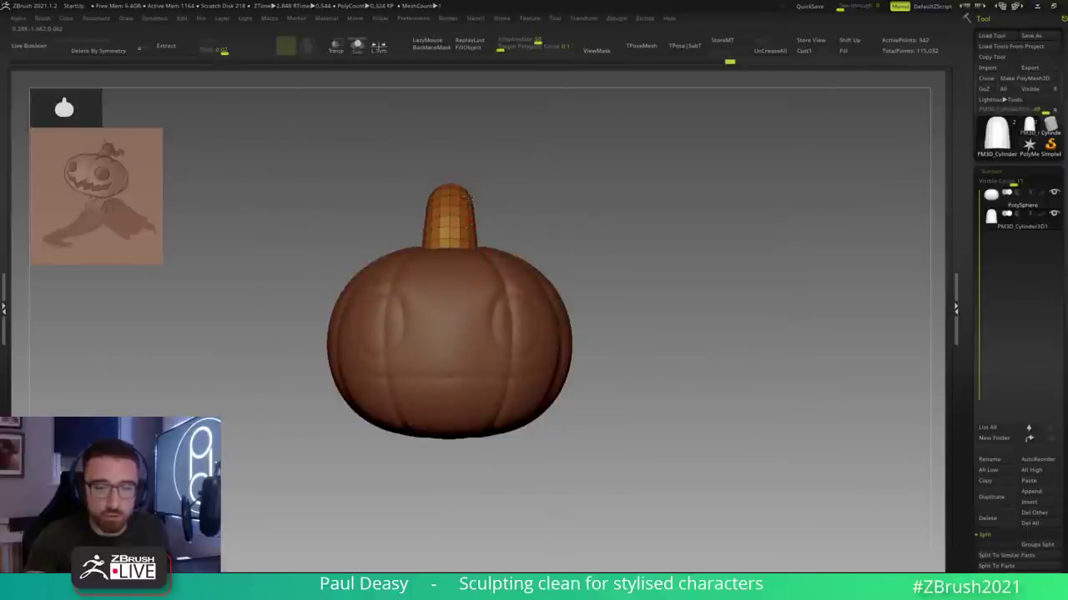
key("space")
key("space")
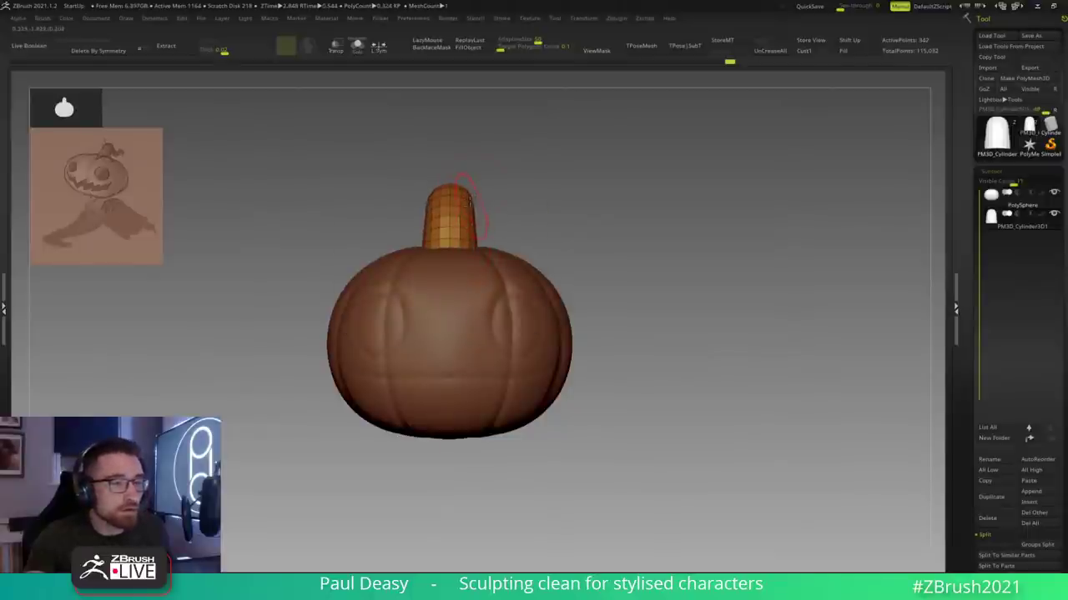
left_click_drag(451, 191, 453, 185)
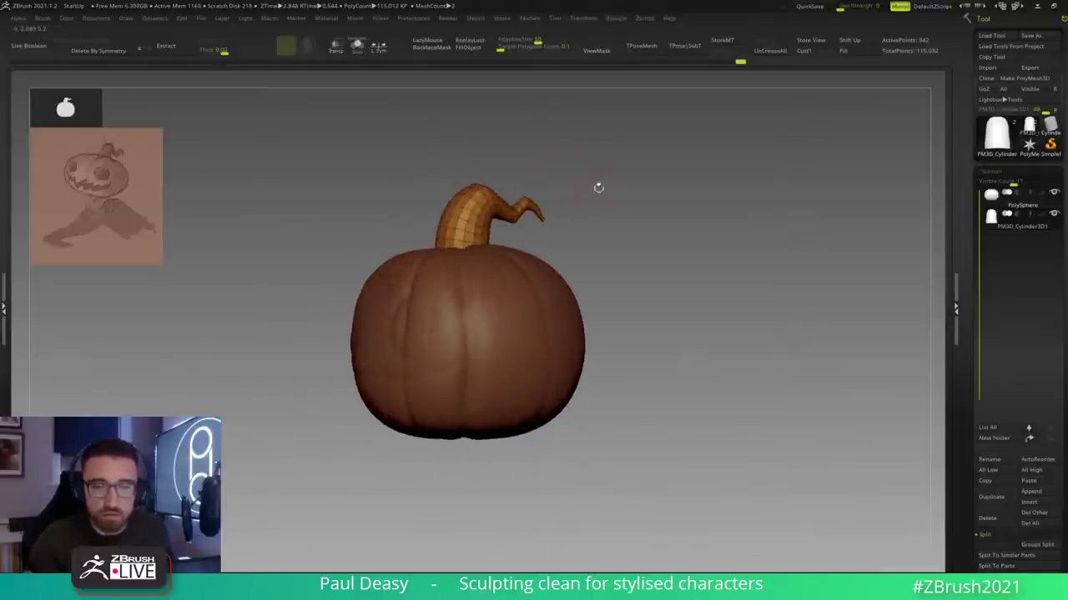
Step: Preview the stem with dynamic subdivision and compare it with the unsmoothed mesh, with the wireframe hidden
key("shift+f")
left_click_drag(625, 232, 671, 314)
key("shift+f")
right_click_drag(628, 290, 626, 314)
key("space")
left_click_drag(367, 360, 373, 361)
left_click_drag(628, 425, 625, 538)
left_click_drag(753, 417, 678, 351)
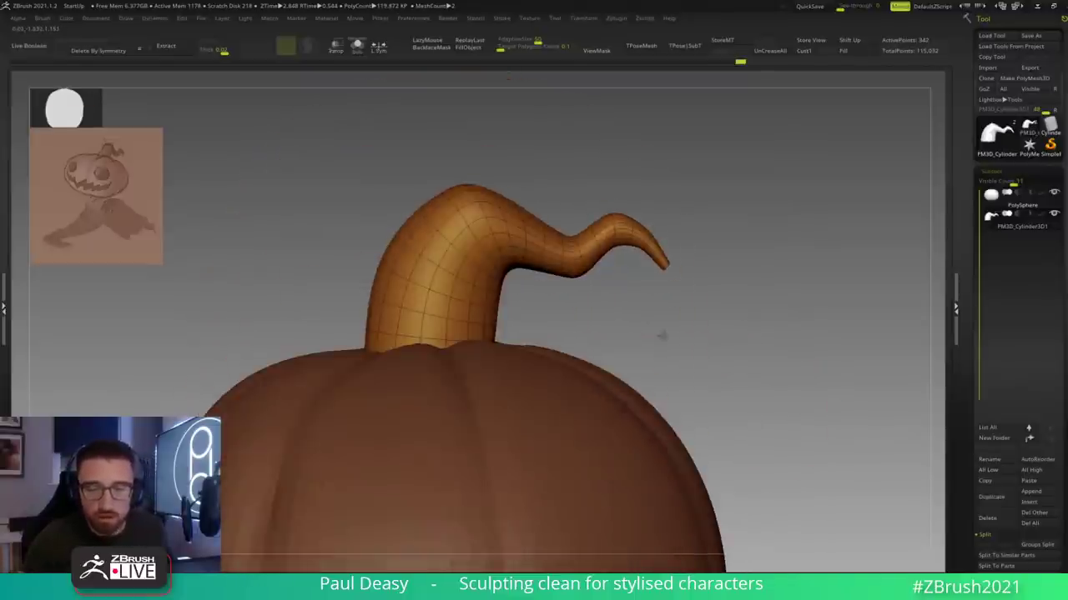
key("shift+f")
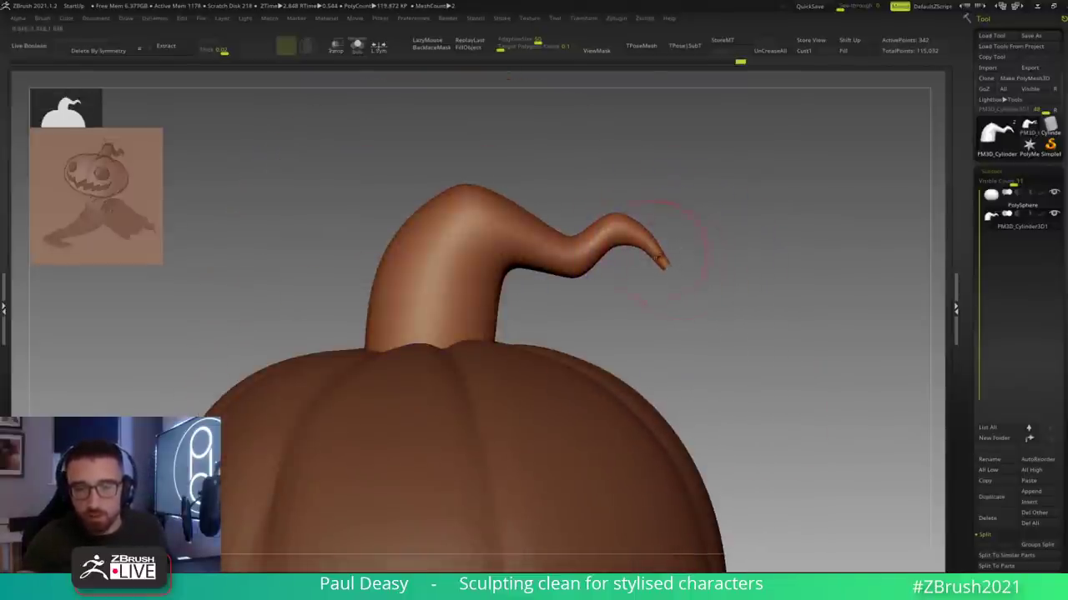
key("shift+d")
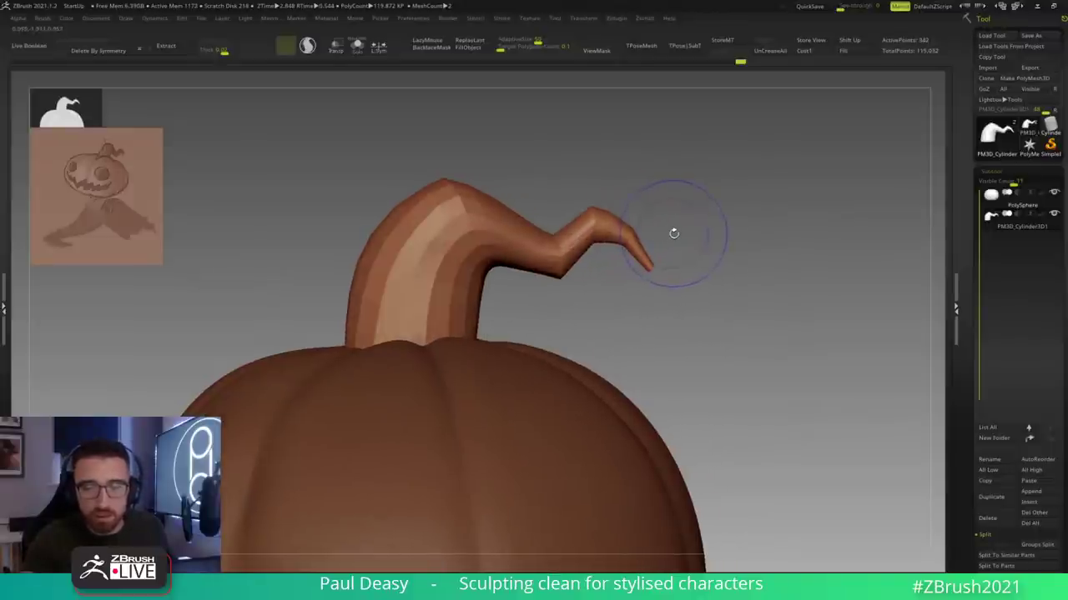
key("d")
left_click_drag(681, 233, 629, 235, "alt")
key("shift+d")
Step: Show the wireframe on the stem and compare the bend of its curled end with dynamic subdivision on and off
key("f")
left_click_drag(749, 216, 582, 239, "alt")
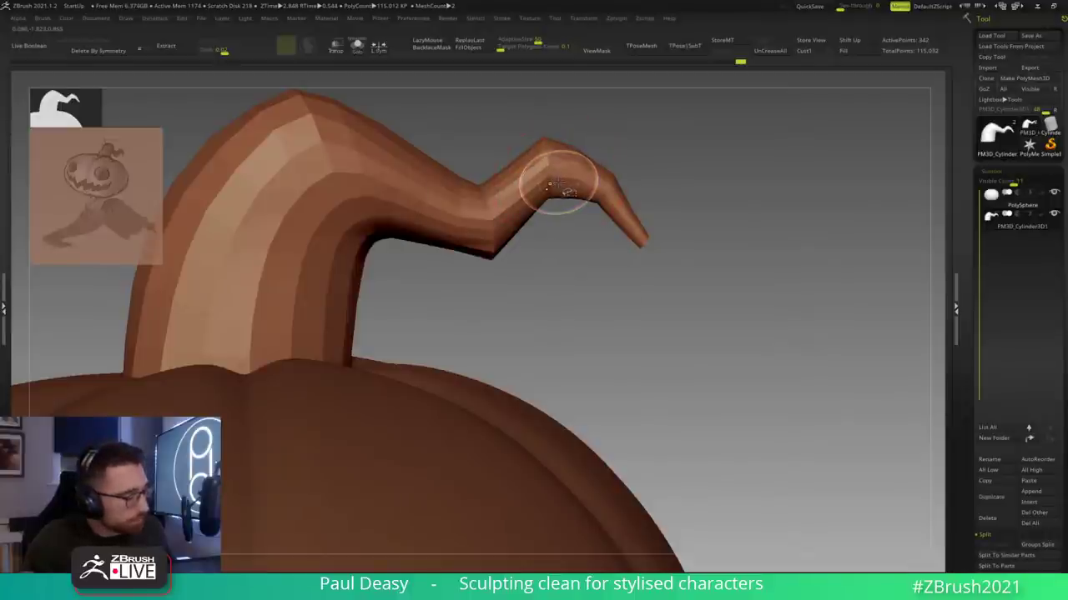
key("shift+f")
left_click_drag(694, 205, 601, 195)
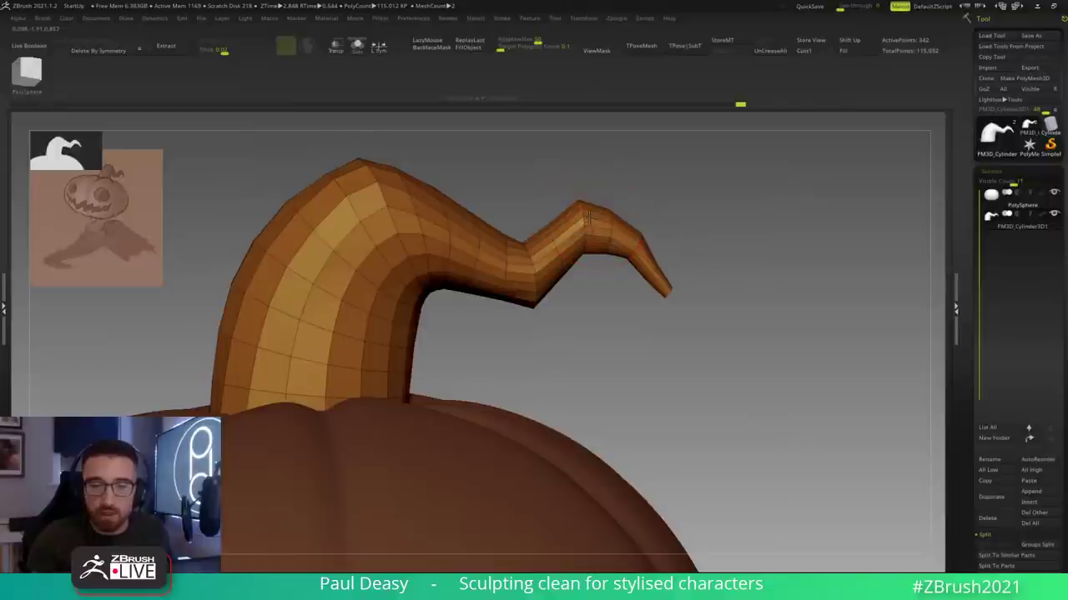
key("d")
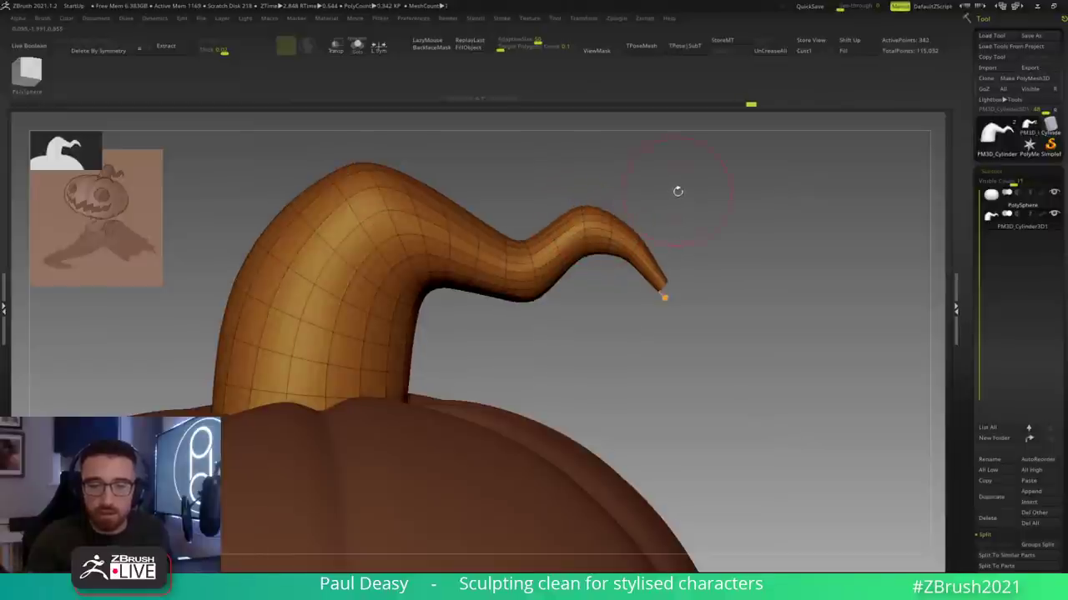
key("shift+d")
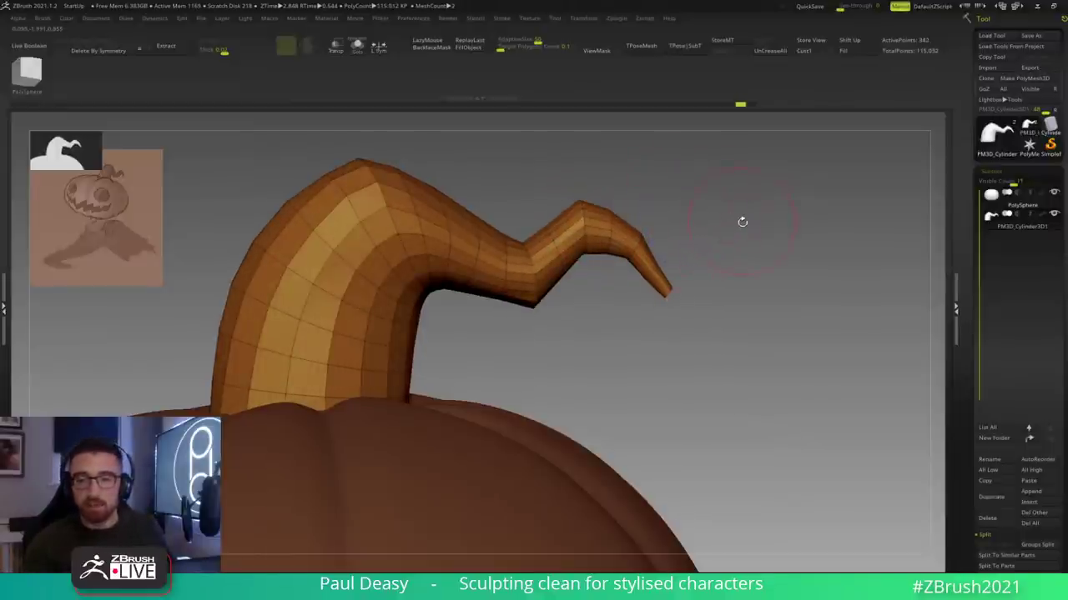
key("d")
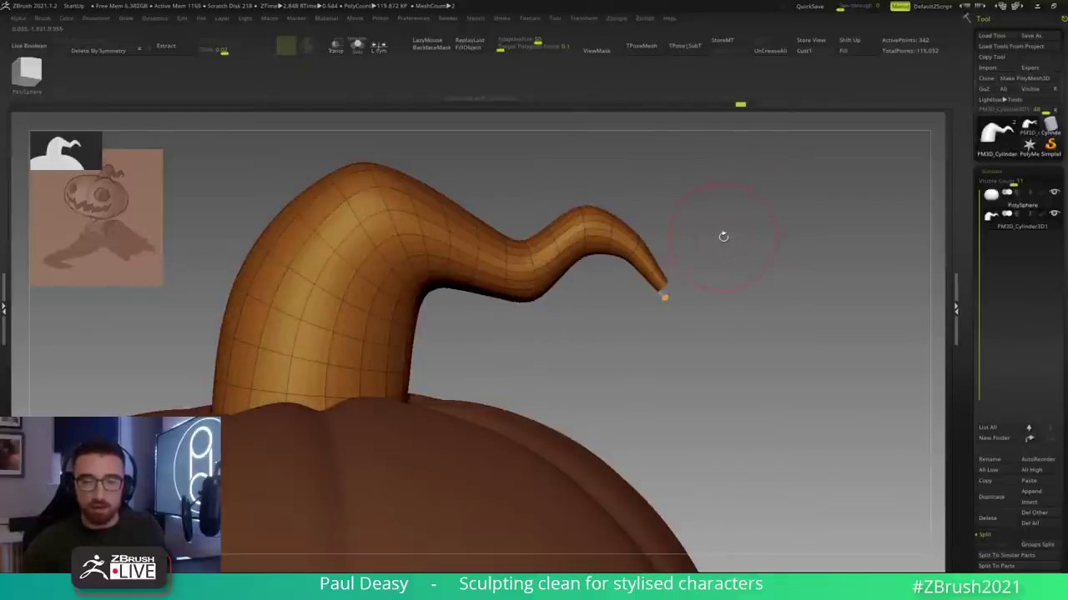
key("shift+d")
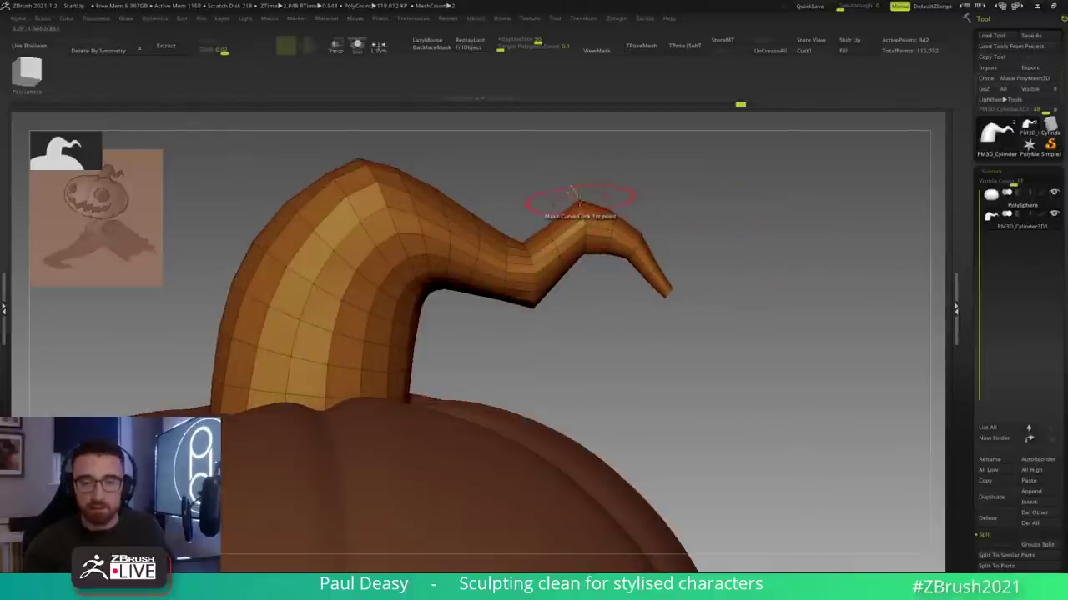
key("d")
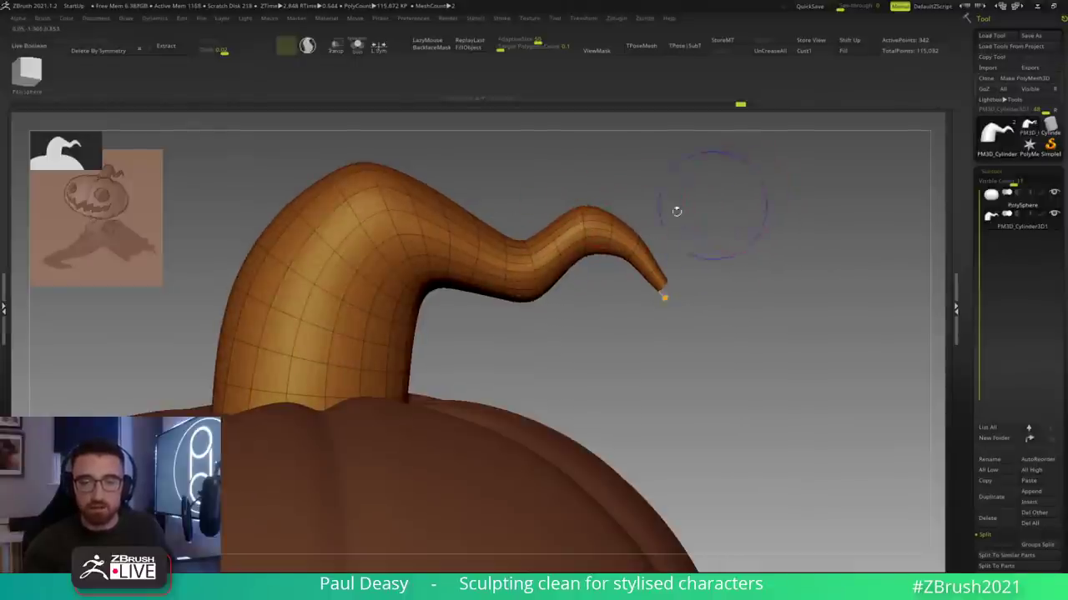
key("shift+d")
Step: Insert two edge loops at the upper bend of the stem's curled end and check the sharpened crease with dynamic subdivision
left_click(589, 219)
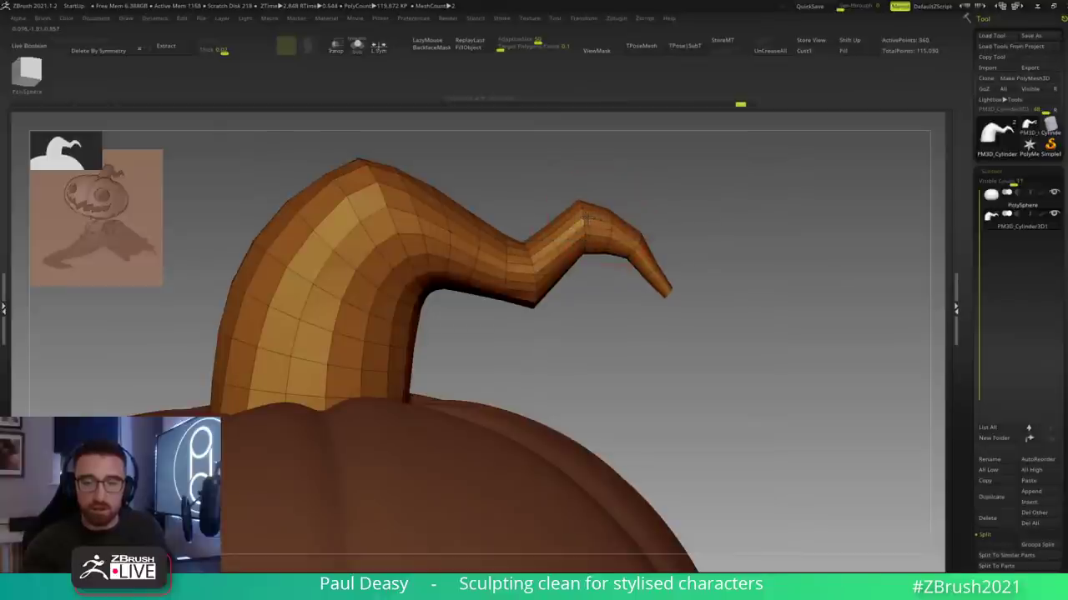
mouse_move(587, 219)
left_mouse_down()
mouse_move(572, 210)
mouse_move(577, 223)
left_mouse_up()
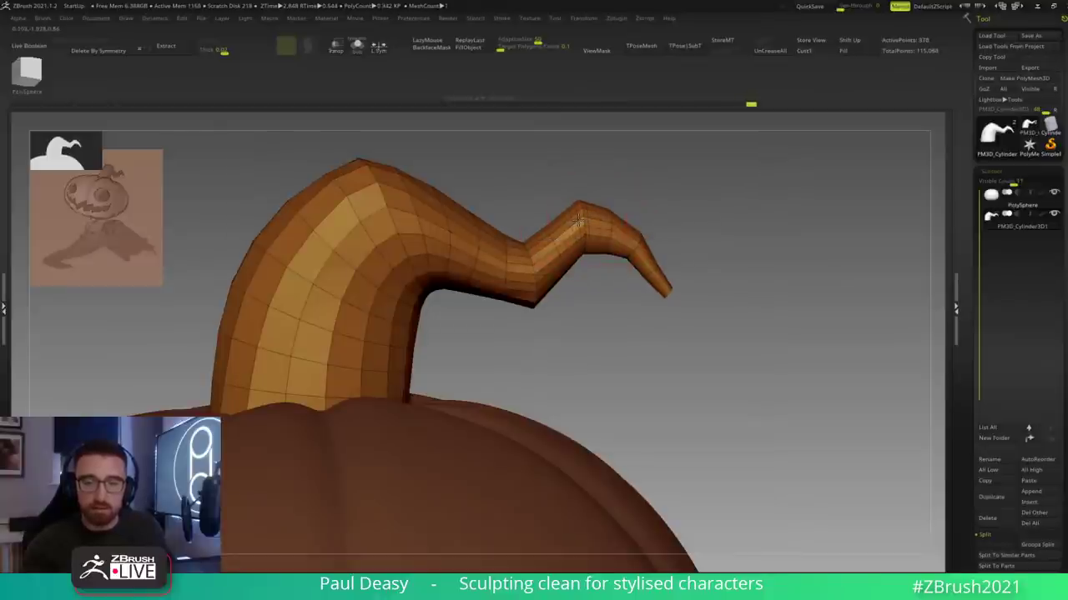
key("d")
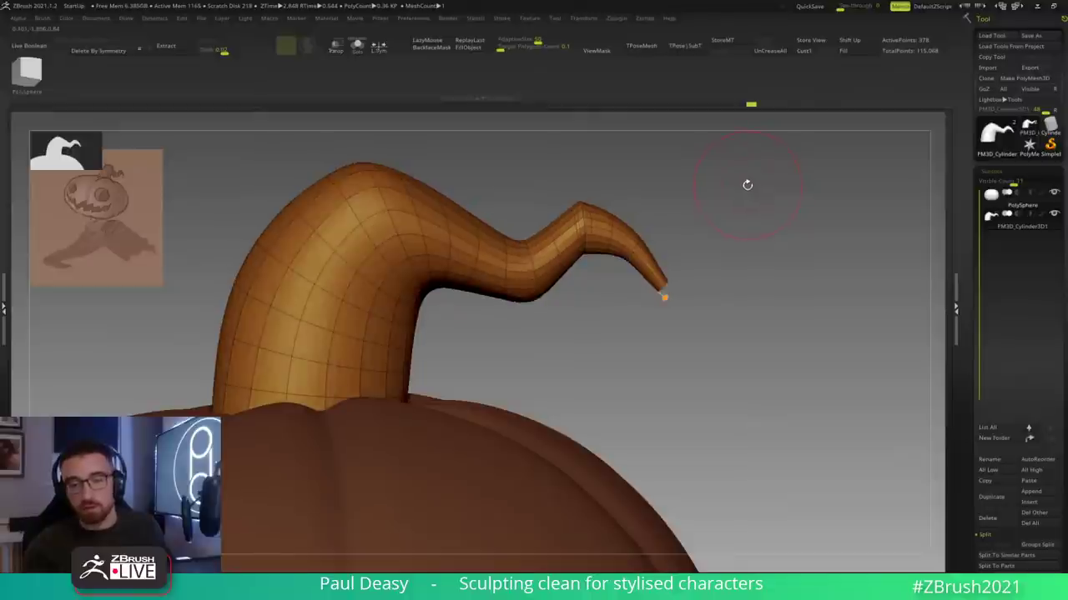
key("shift+f")
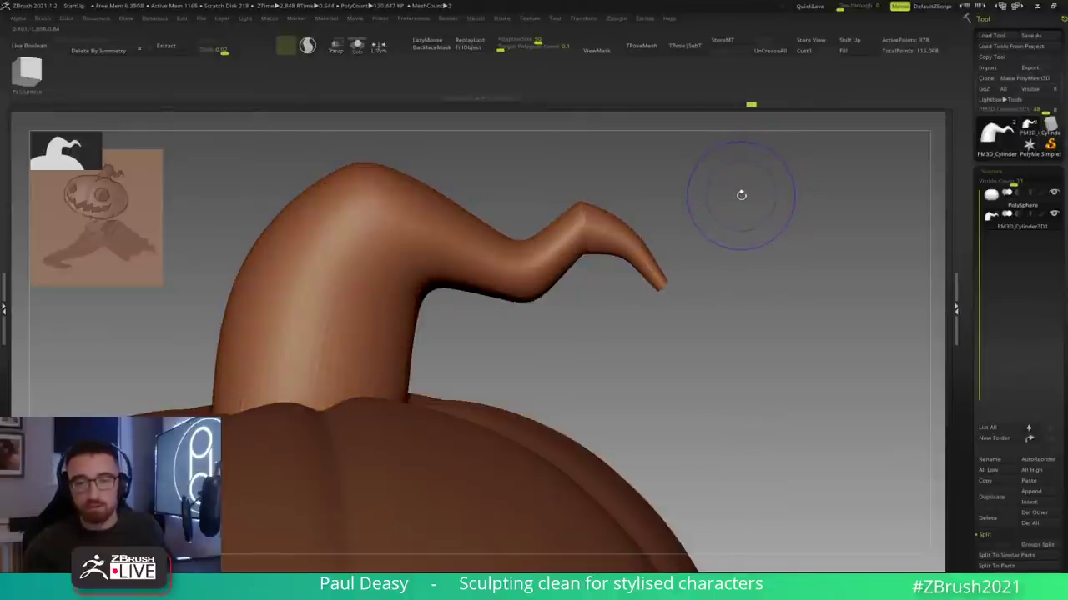
key("shift+d")
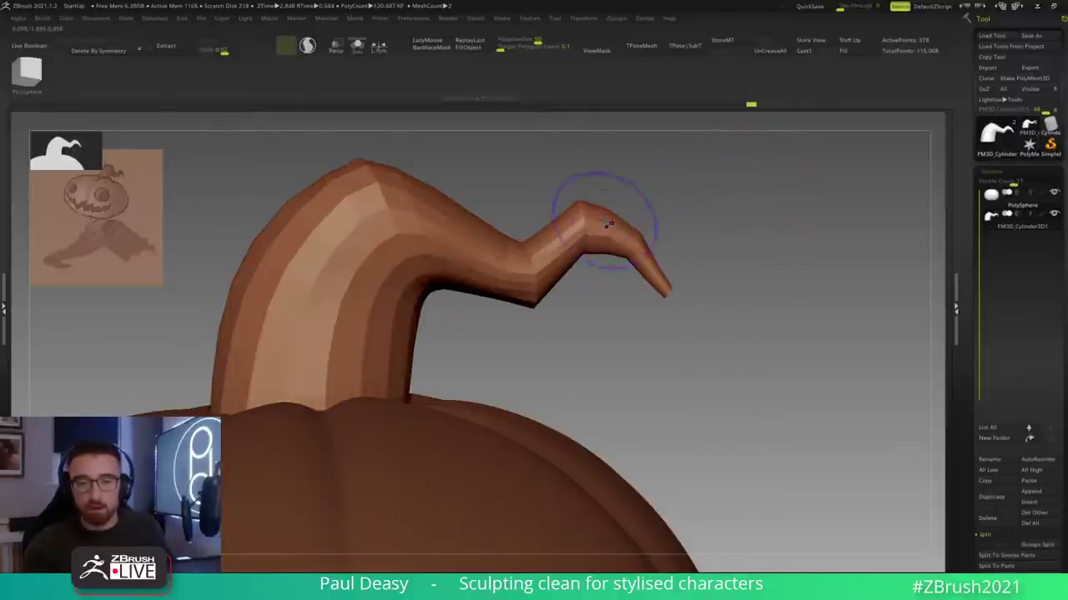
key("shift+f")
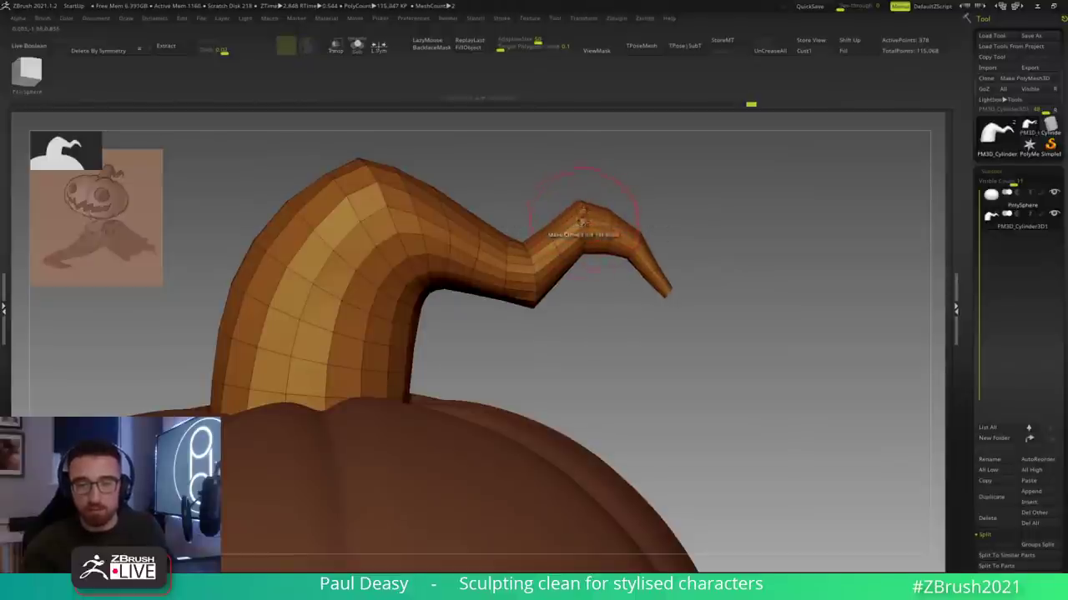
key("d")
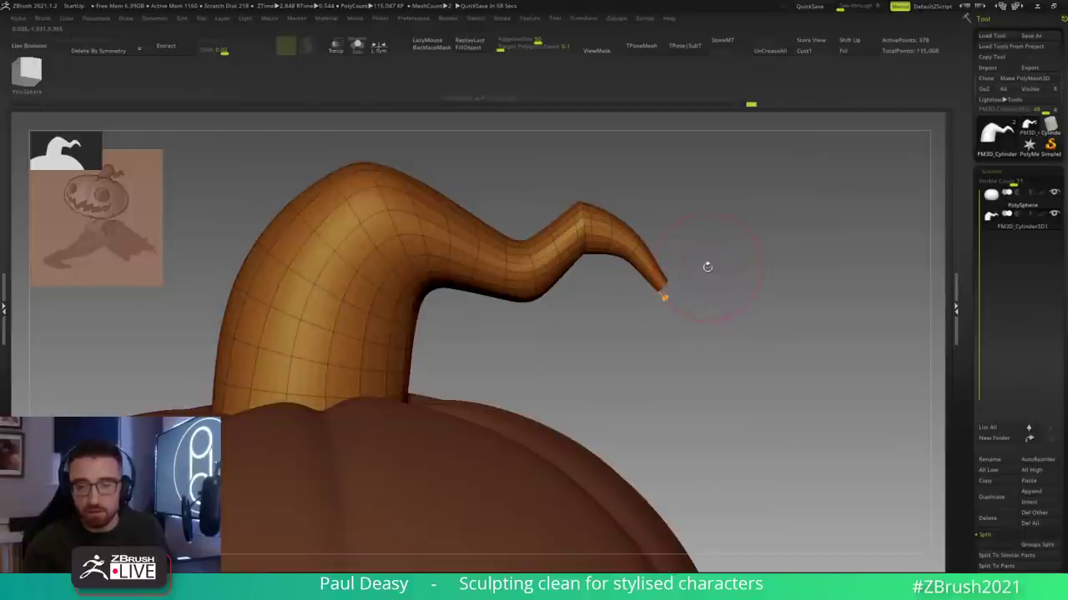
key("shift+d")
Step: Insert an edge loop close to the stem's tip and check the end's shape with dynamic subdivision
left_click_drag(776, 332, 726, 250)
key("space")
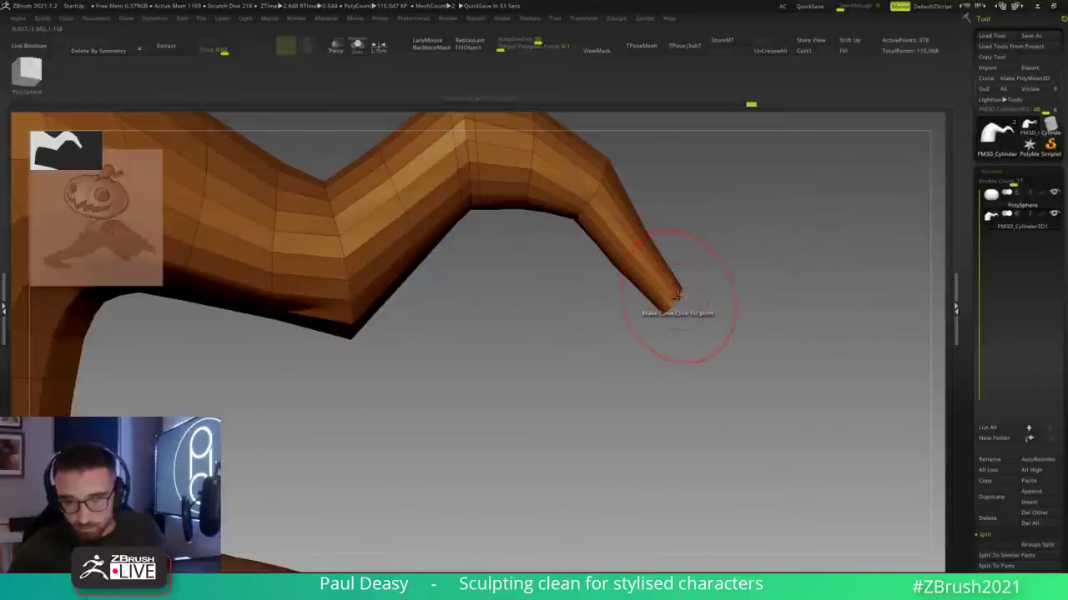
key("d")
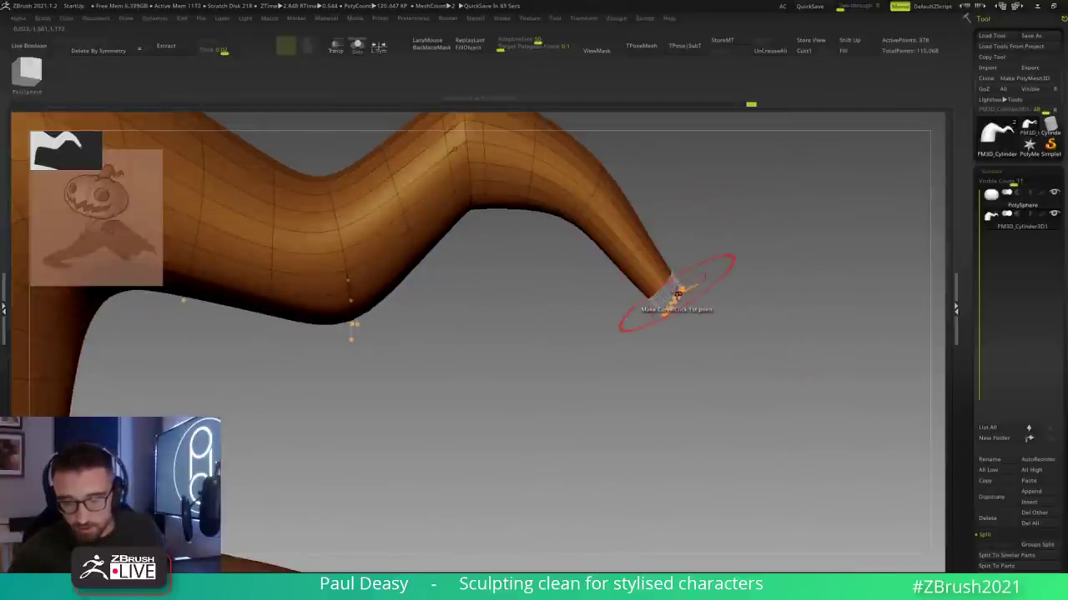
key("shift+d")
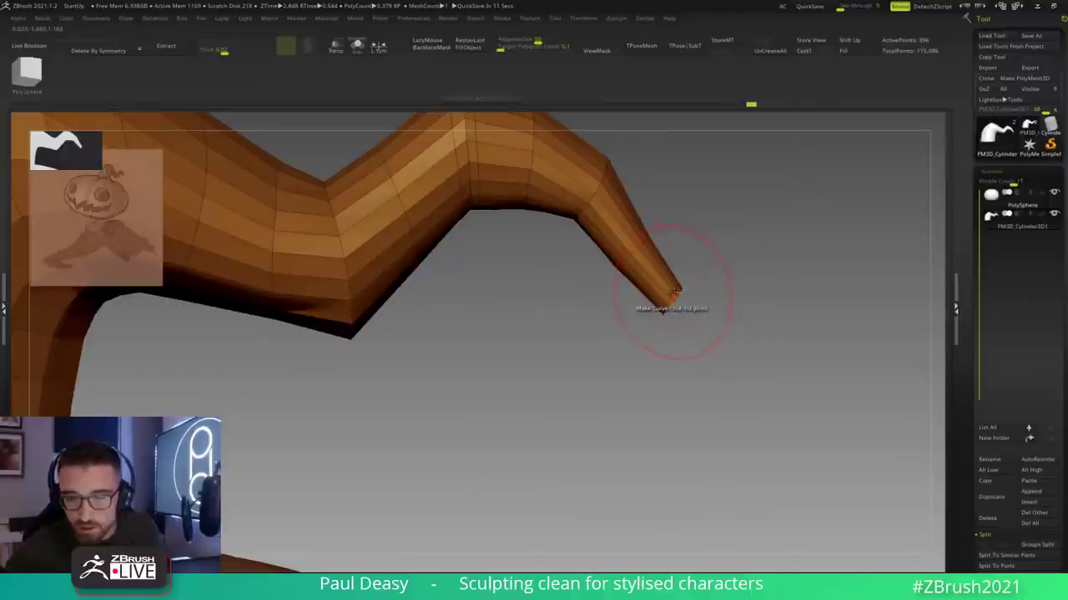
key("d")
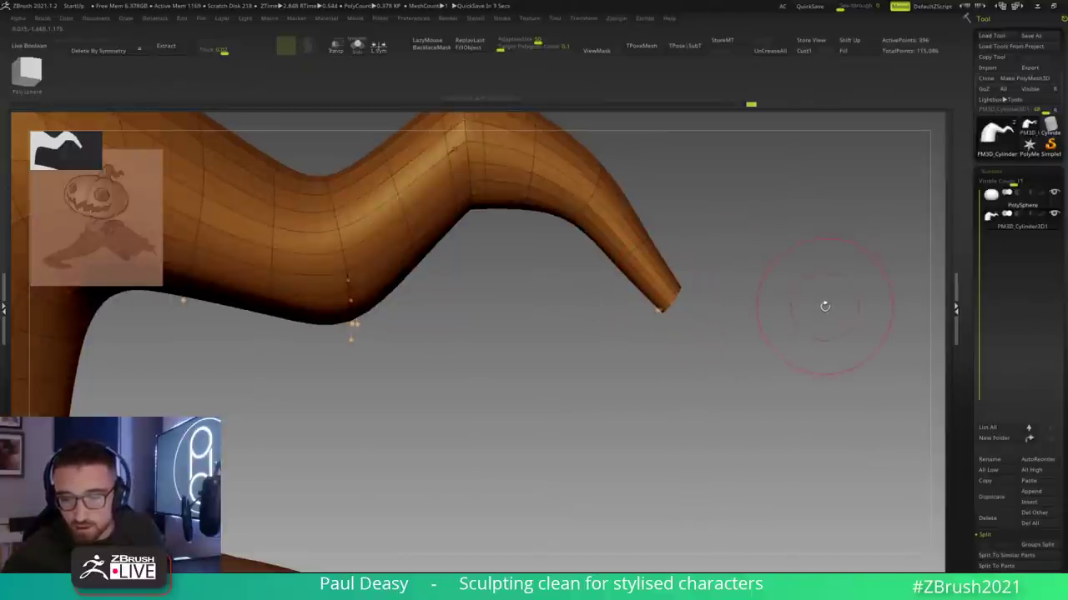
Step: Insert an edge loop at the stem's large upper bend and check it with dynamic subdivision, with the wireframe hidden
key("shift+d")
key("d")
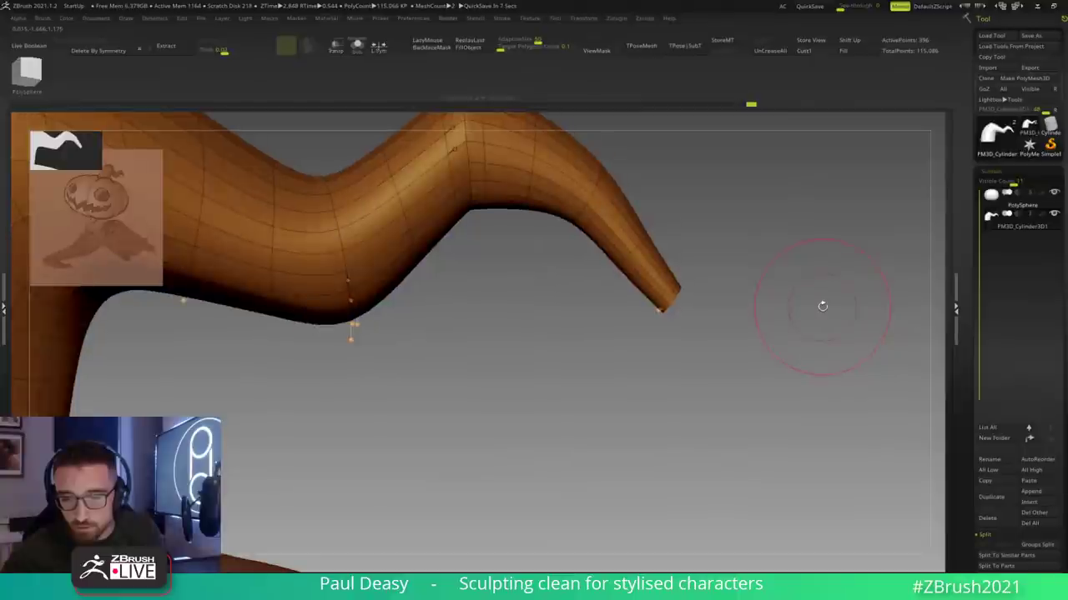
key("shift+d")
left_click_drag(784, 303, 676, 222, "alt")
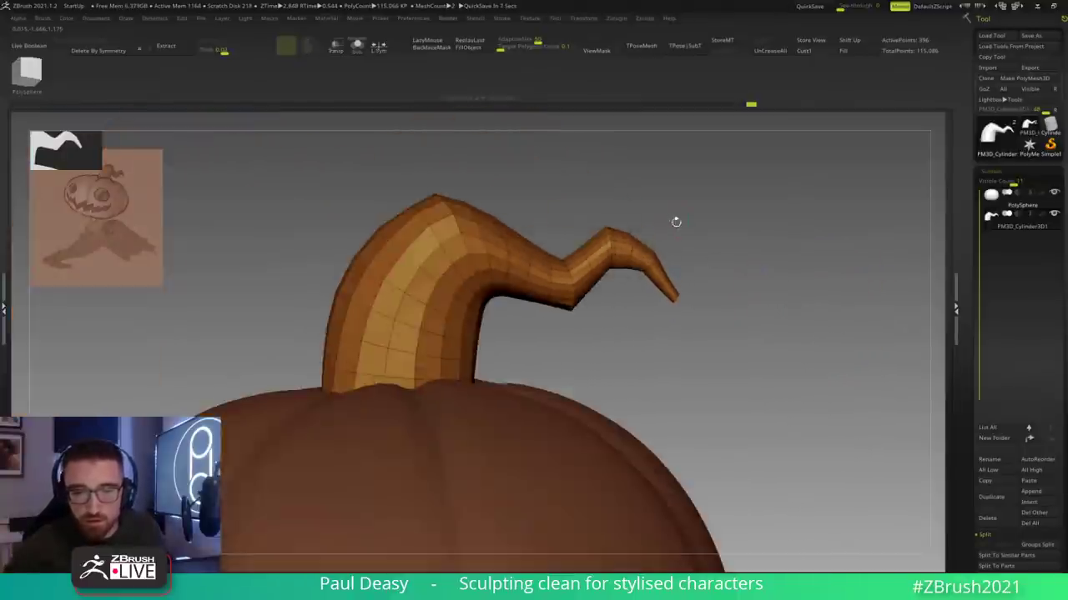
left_click_drag(701, 273, 699, 268)
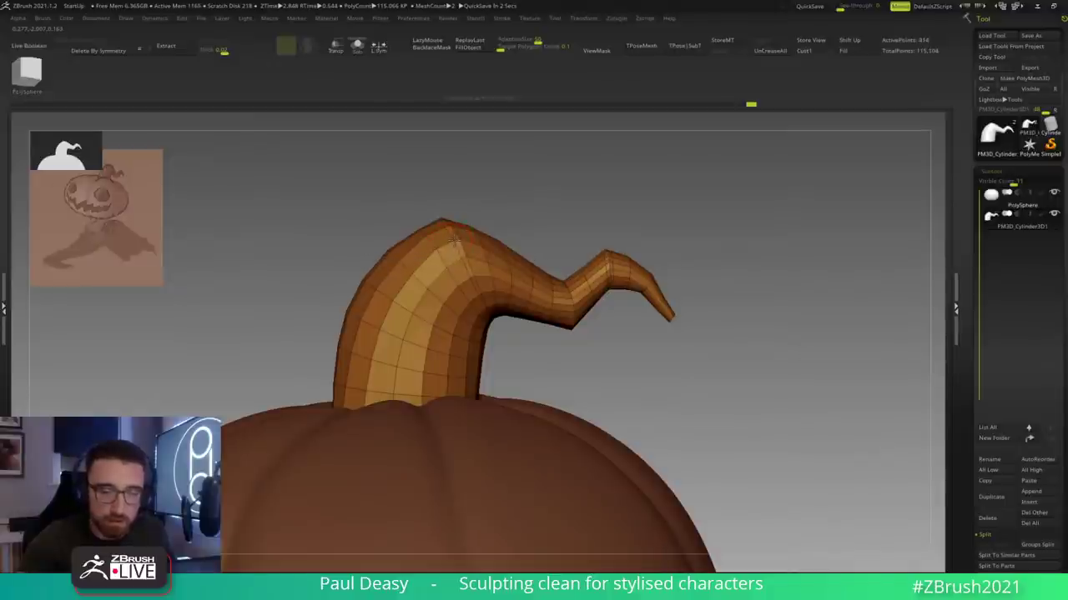
key("d")
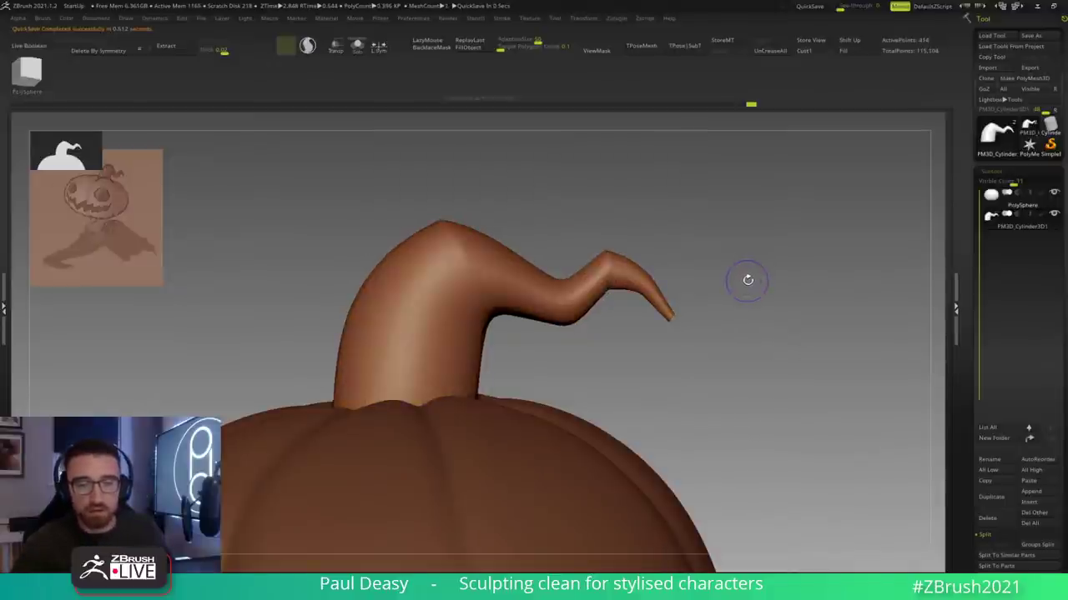
Step: Adjust the stem's shape from the front and nudge its curled end from the side with the Move brush
mouse_move(724, 274)
left_mouse_down("alt")
mouse_move(643, 281)
mouse_move(632, 292)
mouse_move(648, 299)
left_mouse_up("alt")
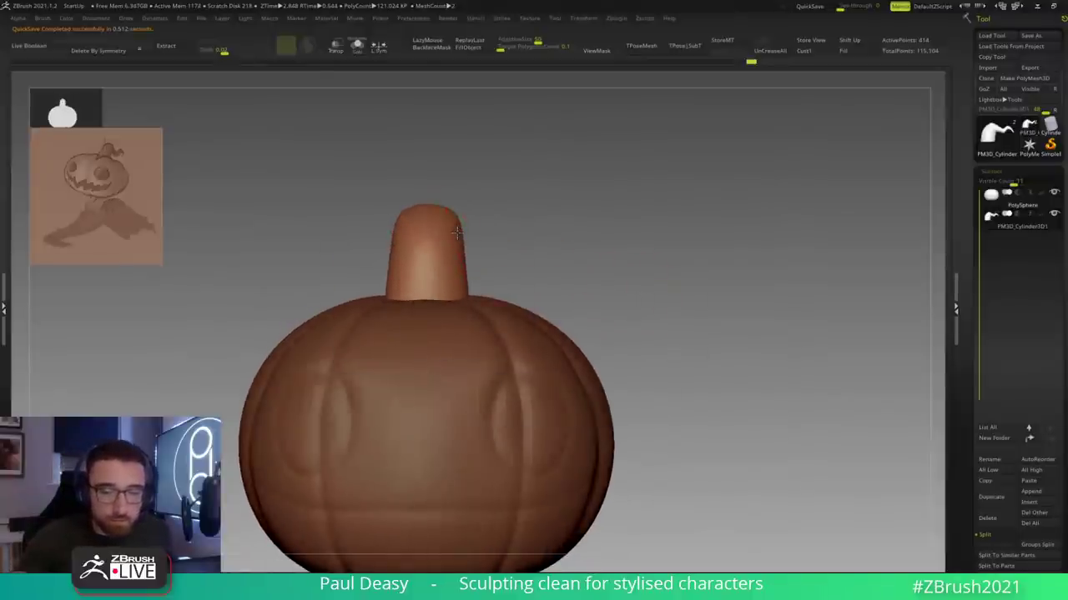
left_click(457, 232, "alt")
key("space")
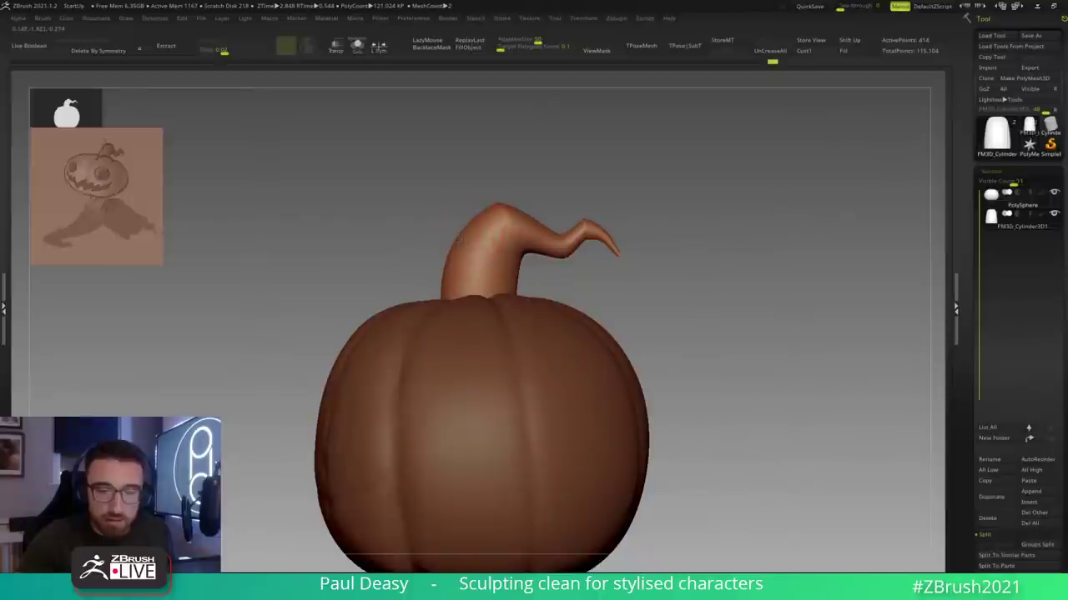
left_click(590, 237, "alt")
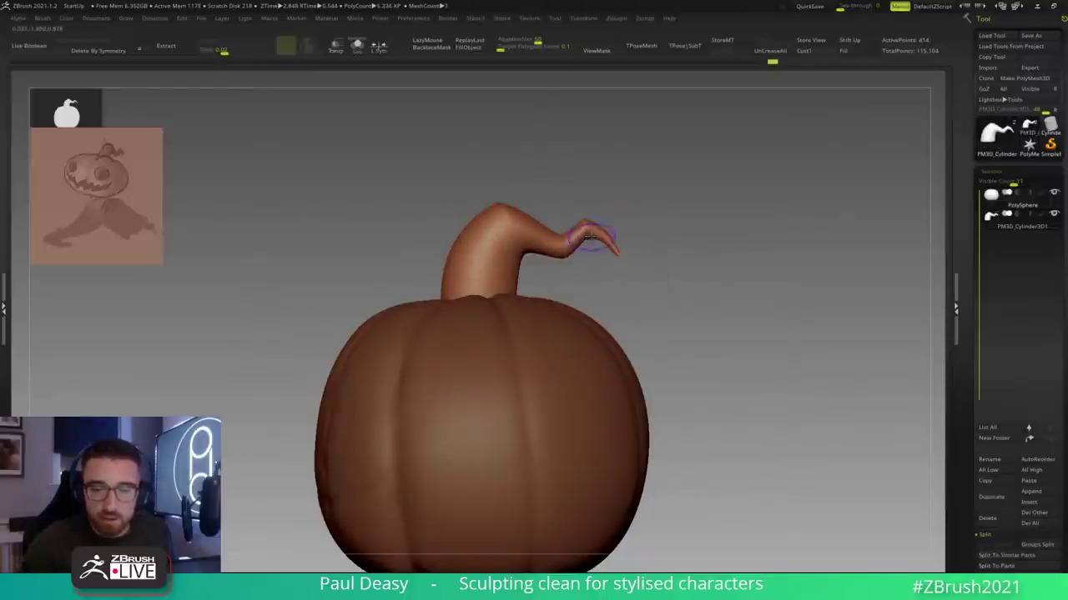
left_click(590, 239)
key("space")
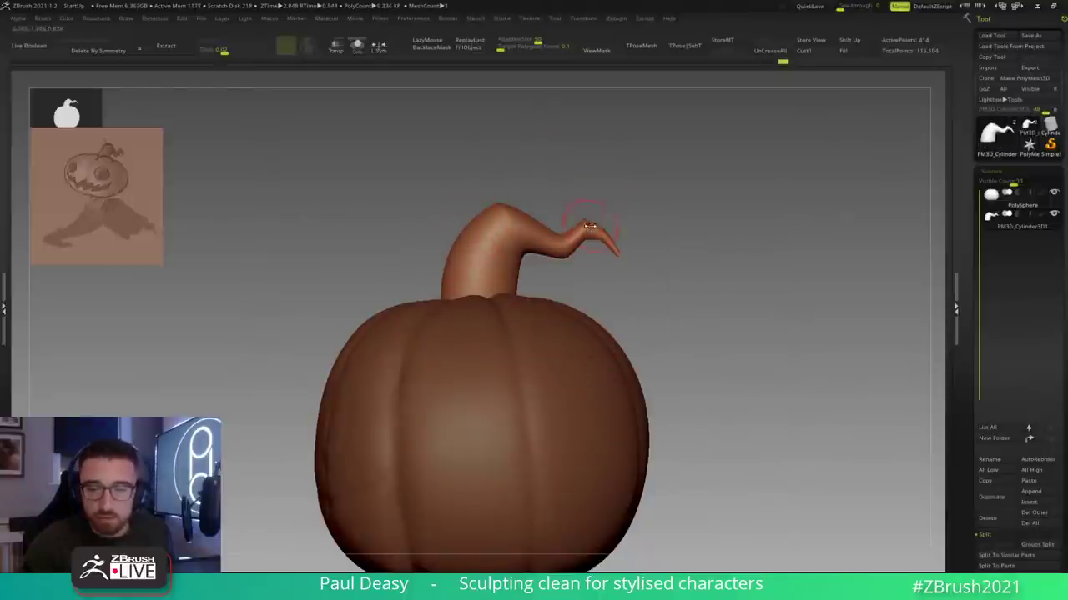
Step: Insert an edge loop with ZModeler at the lower bend before the stem's curled end, showing the wireframe only for the edit
right_click_drag(623, 216, 626, 243, "alt")
key("b")
key("z")
key("m")
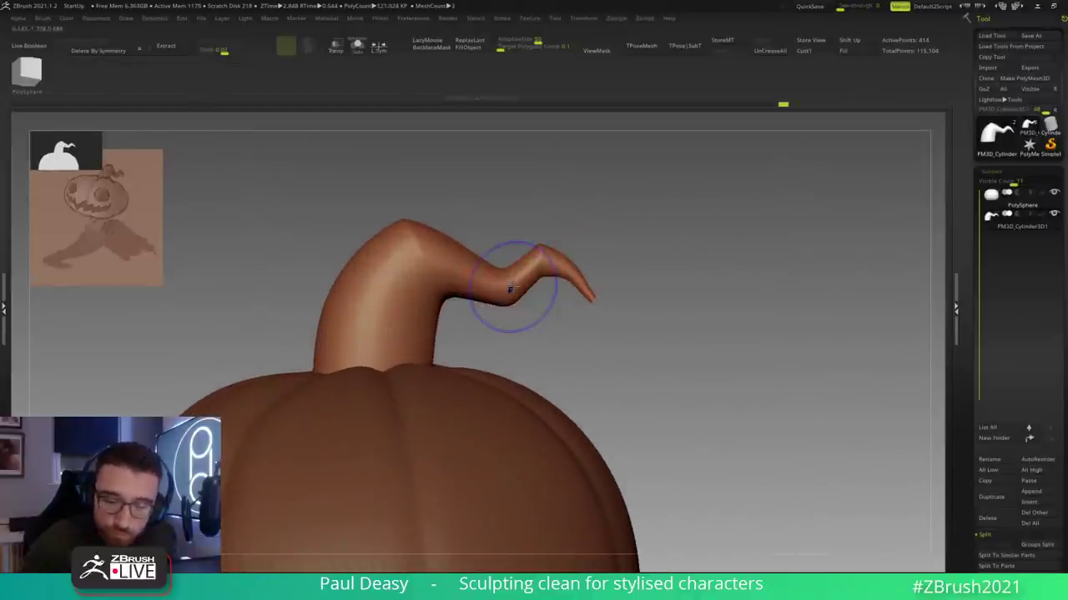
key("shift+f")
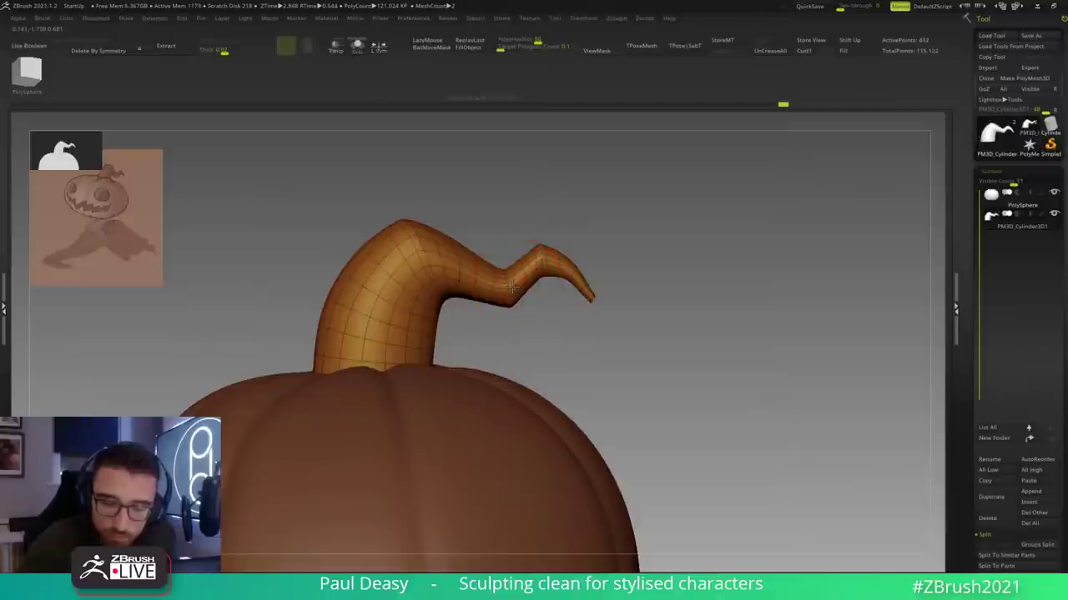
key("shift+f")
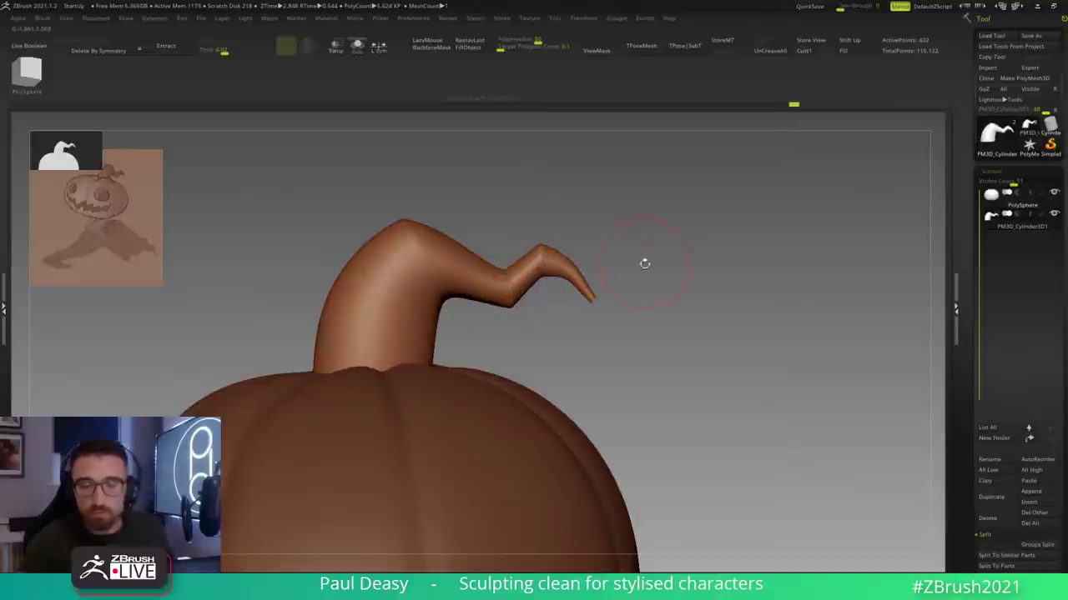
Step: Adjust the stem's base where it meets the top of the pumpkin with the Move brush
key("space")
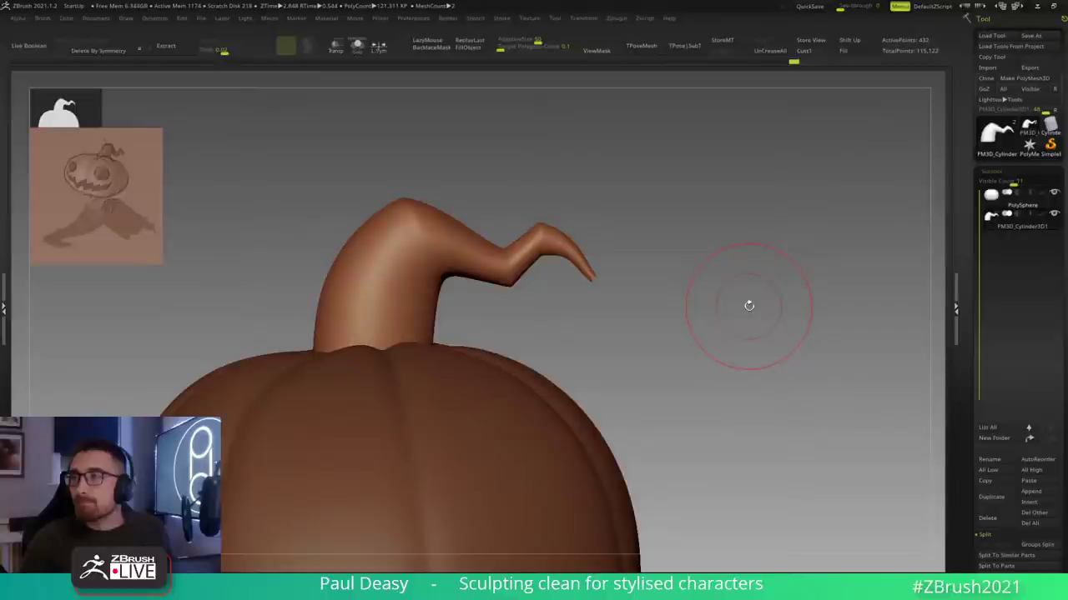
left_click_drag(709, 316, 729, 300, "alt")
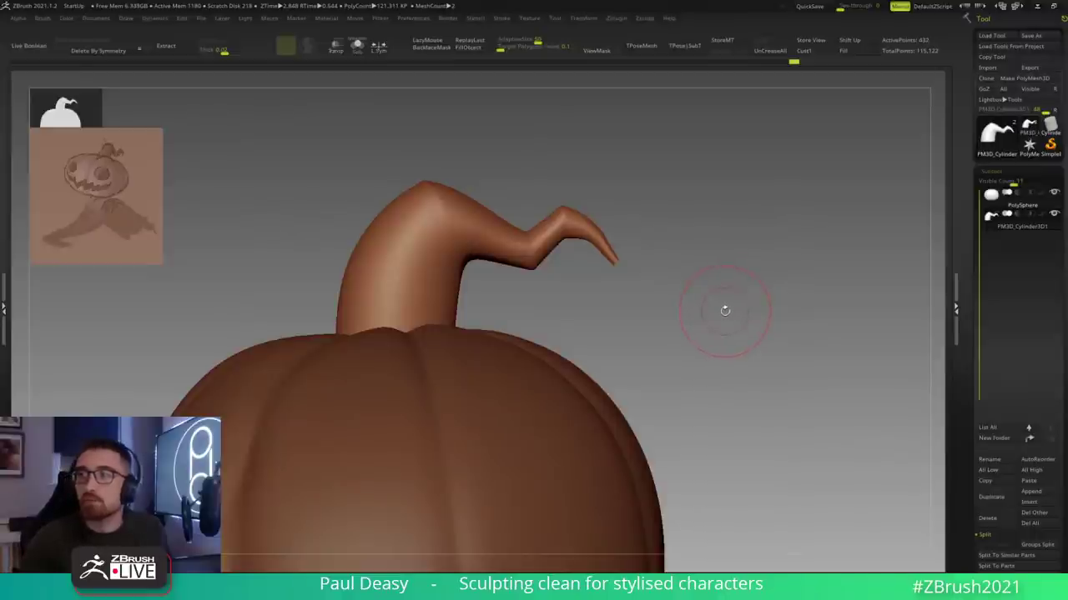
left_click_drag(723, 314, 722, 312, "alt")
key("space")
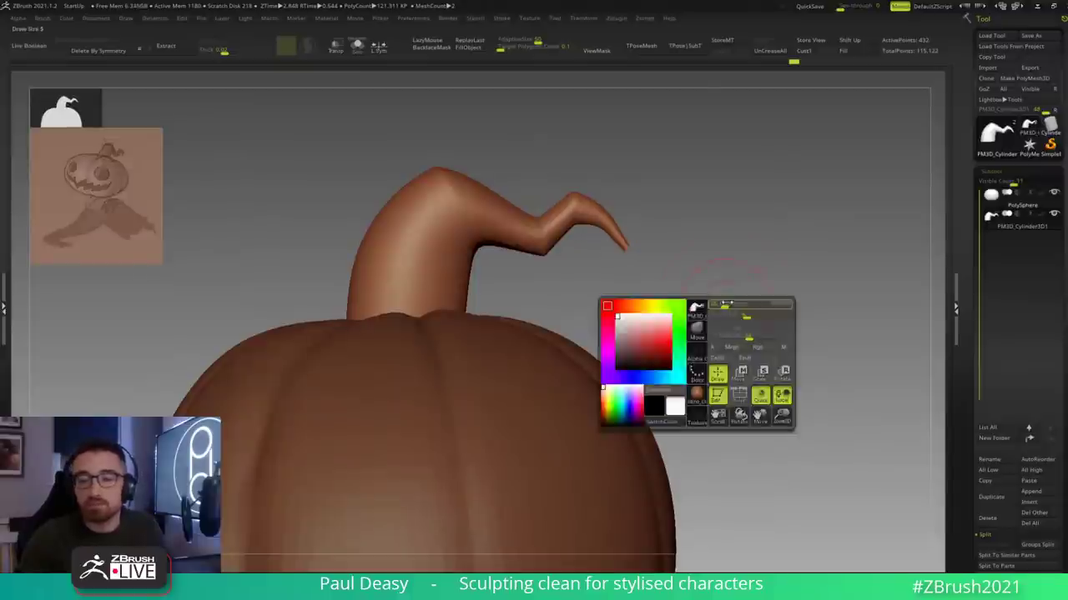
right_click_drag(734, 304, 727, 305)
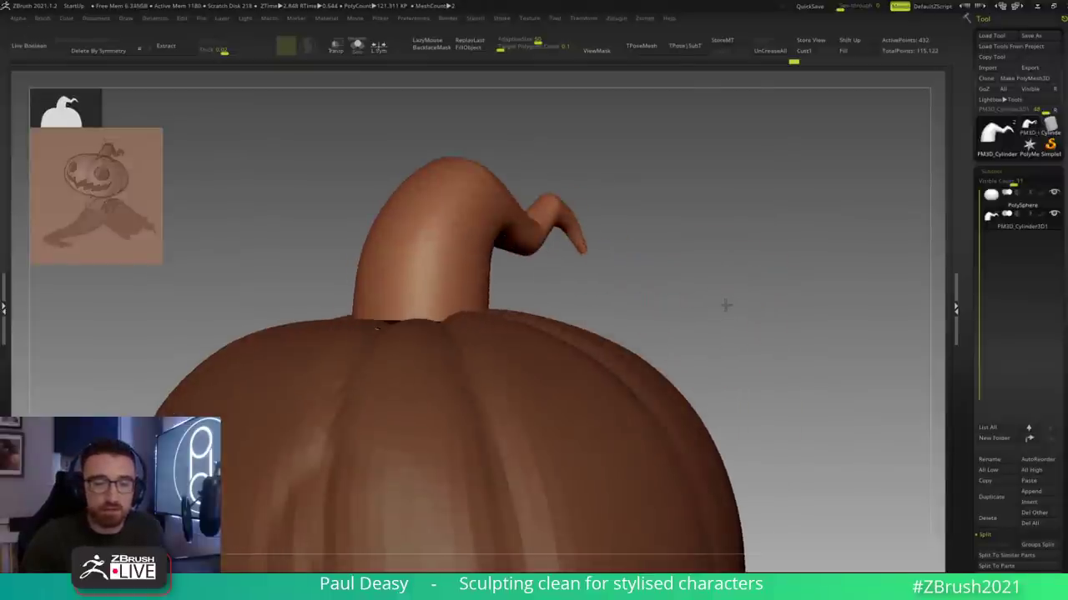
right_click(727, 305)
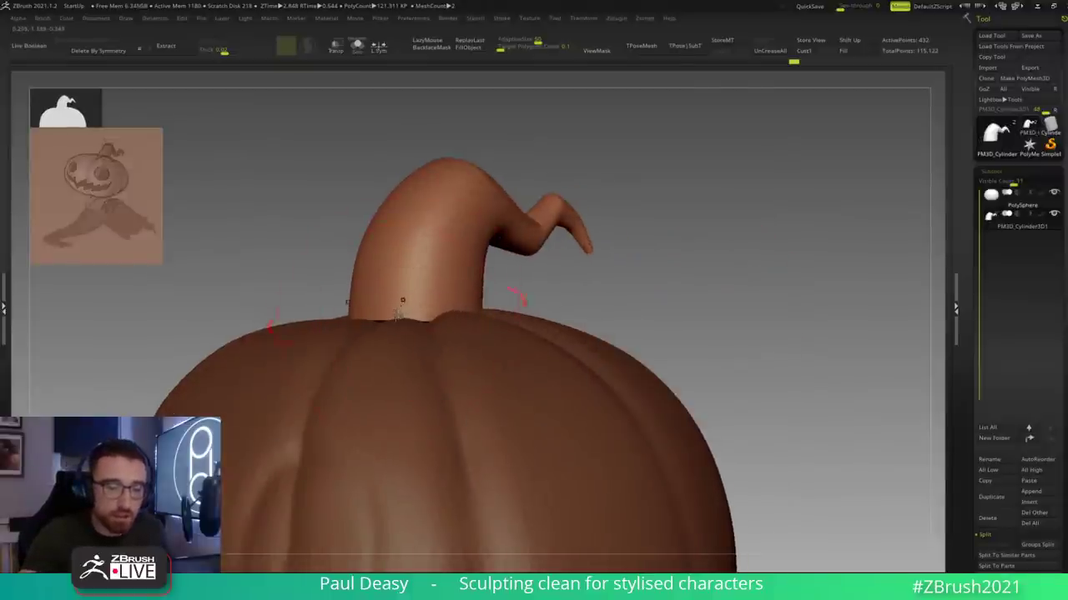
left_click_drag(615, 281, 517, 294)
right_click(388, 371)
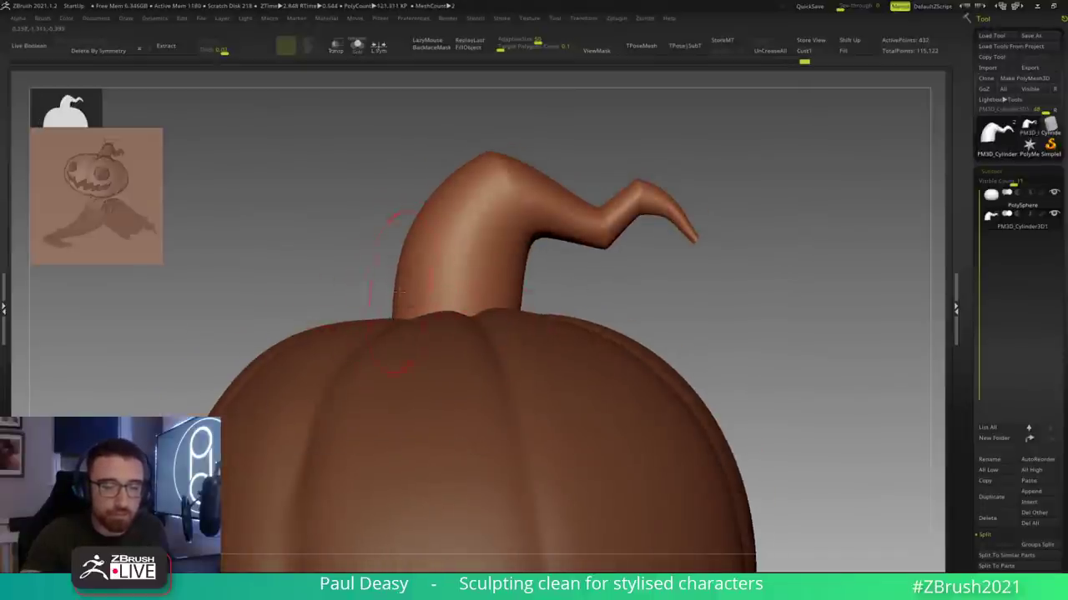
Step: Resize the Move brush and fine-tune the stem's silhouette from the side and from above
key("space")
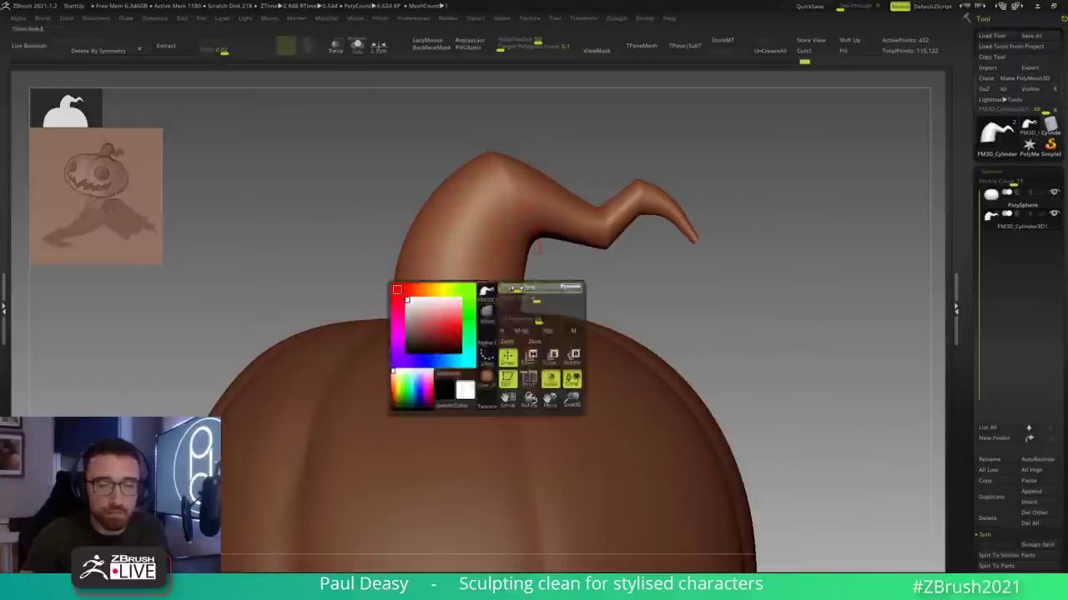
key("space")
key("space")
key("space")
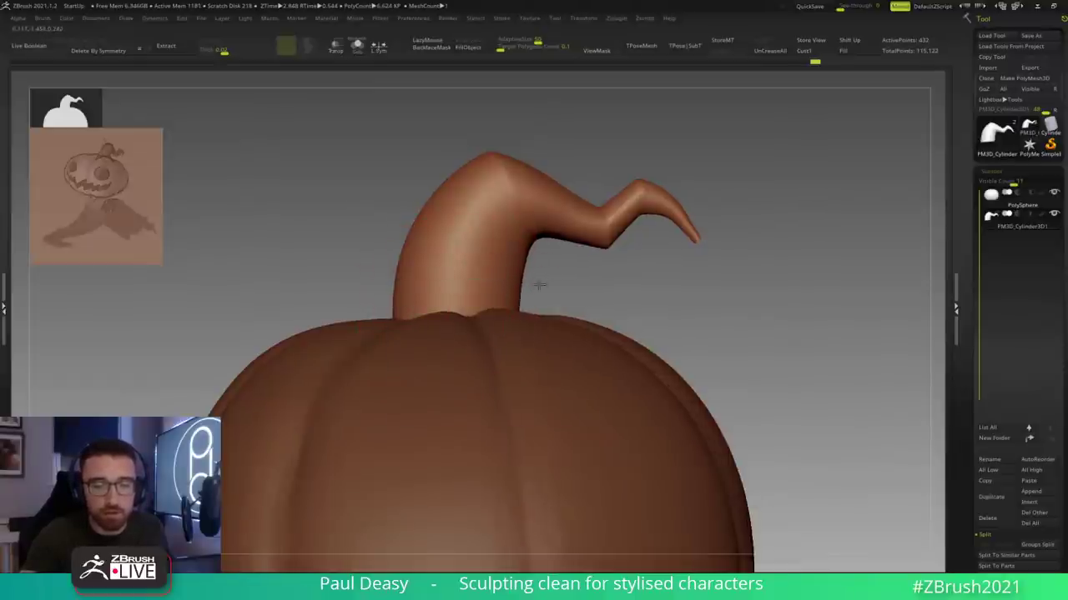
left_click_drag(539, 286, 677, 282)
left_click_drag(731, 345, 738, 400)
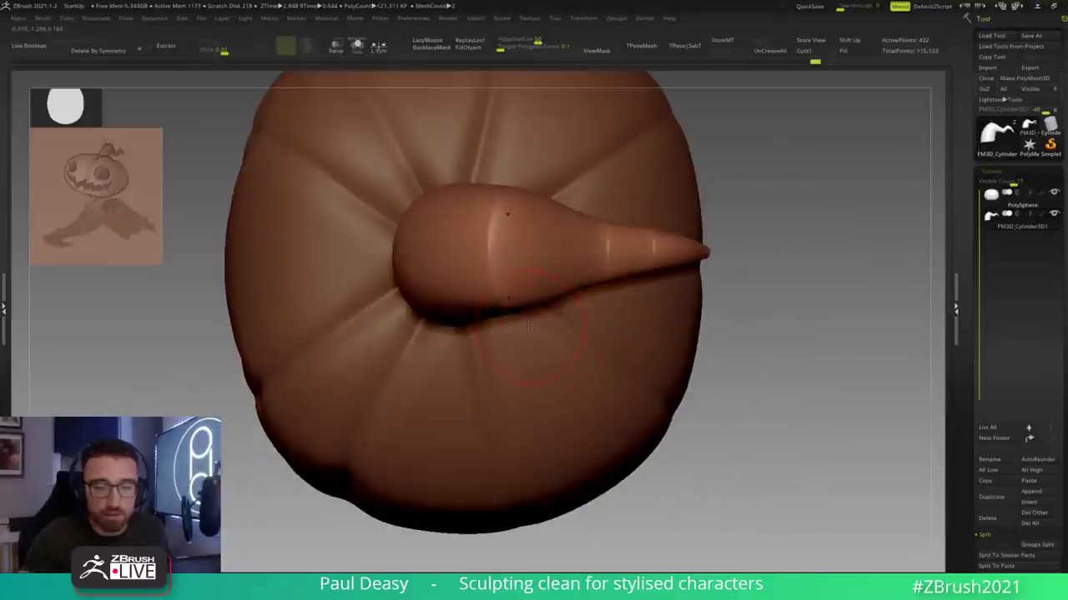
key("s")
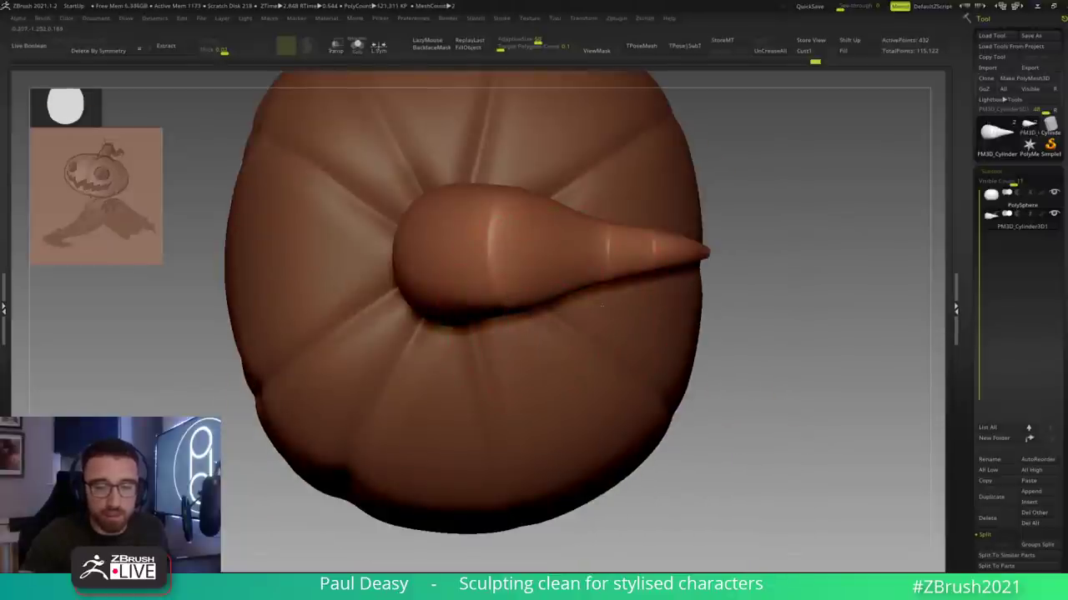
mouse_move(744, 359)
left_mouse_down()
mouse_move(742, 254)
mouse_move(742, 350)
left_mouse_up()
right_click_drag(530, 190, 542, 204)
mouse_move(542, 202)
left_mouse_down()
mouse_move(545, 231)
mouse_move(531, 252)
left_mouse_up()
left_click(543, 238, "alt")
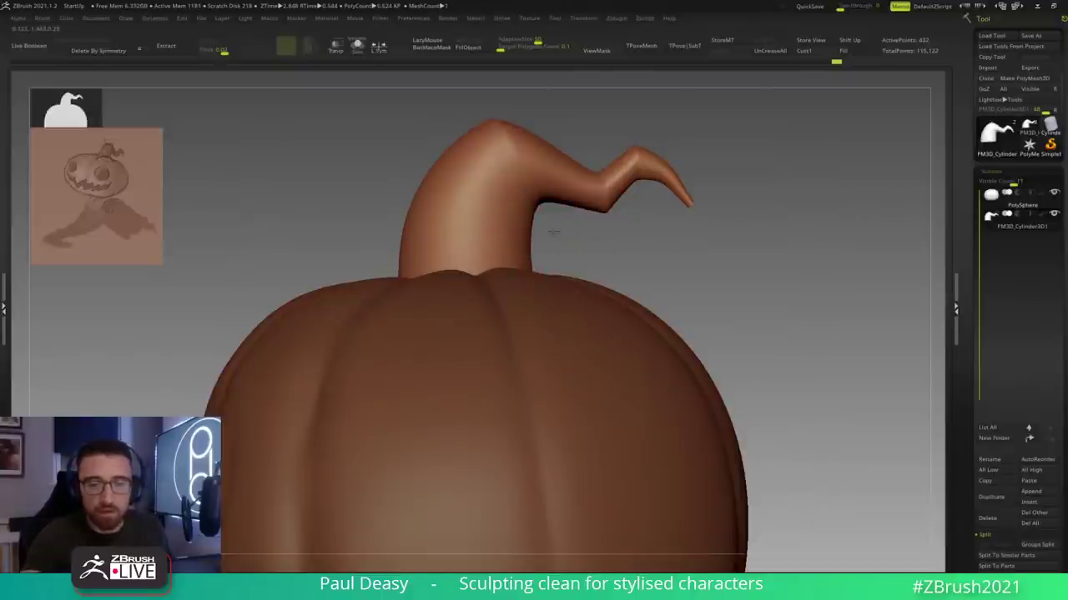
Step: Centre the transform gizmo on the stem and shift the stem slightly towards the back of the pumpkin
key("f")
left_click_drag(670, 267, 716, 271)
key("space")
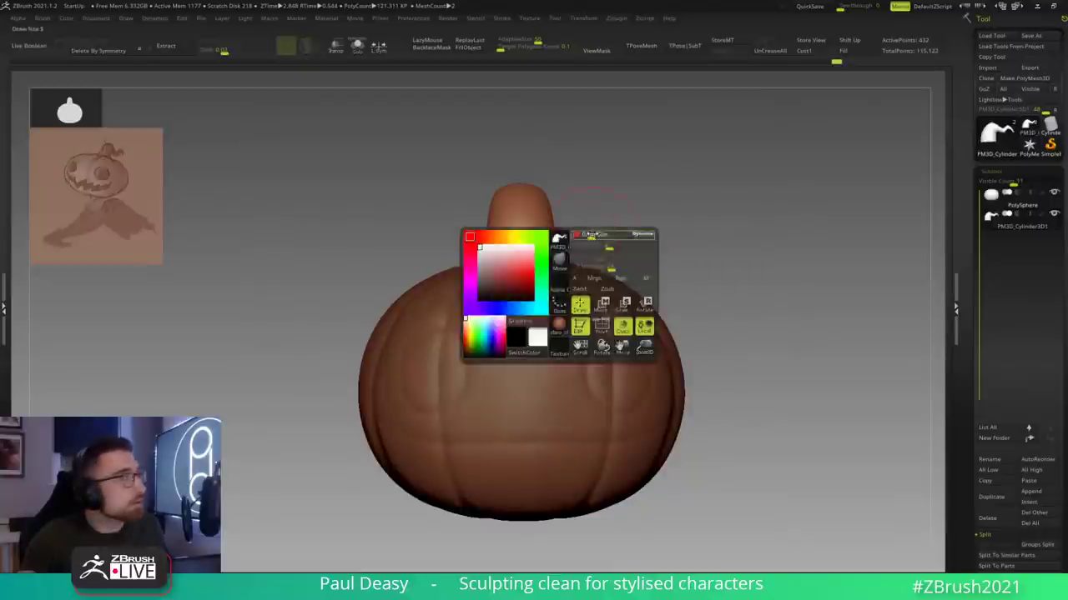
key("w")
left_click_drag(661, 250, 664, 417)
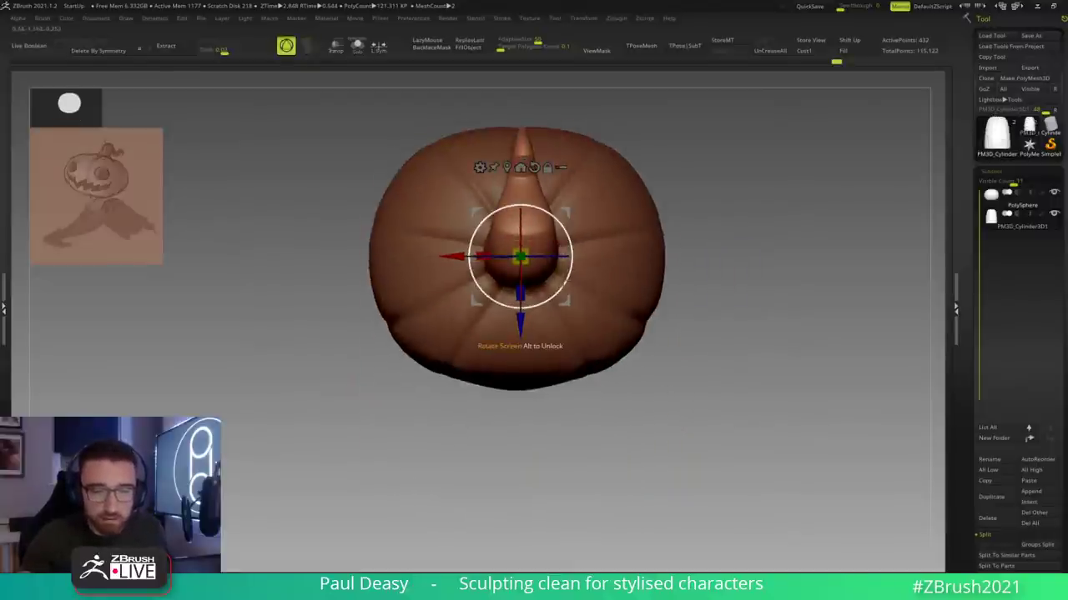
left_click(507, 167)
left_click_drag(568, 167, 574, 219, "alt")
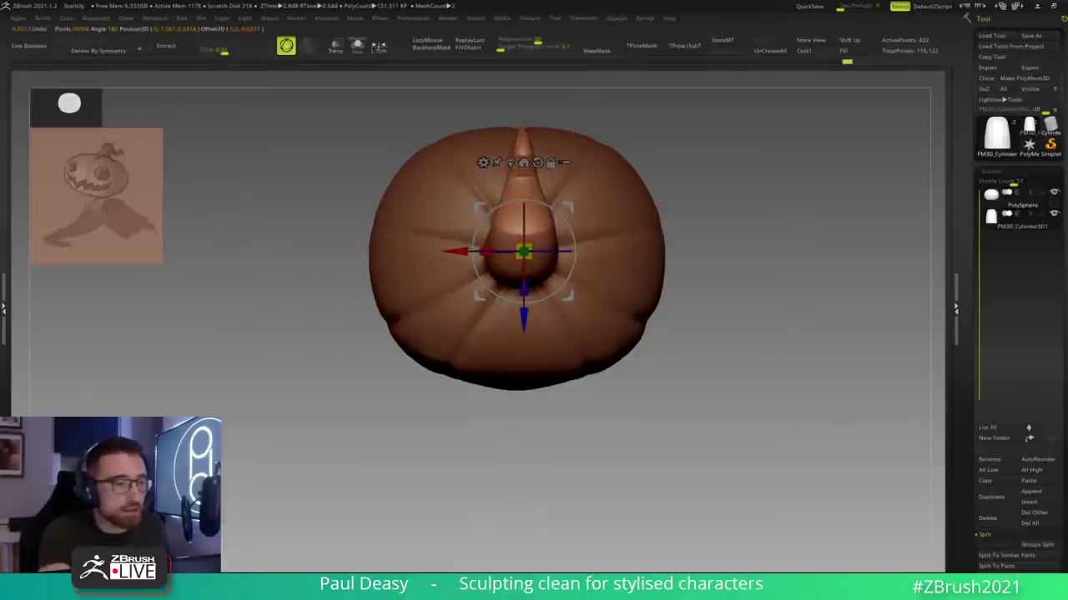
left_click_drag(574, 243, 573, 292)
left_click_drag(719, 334, 716, 235, "shift")
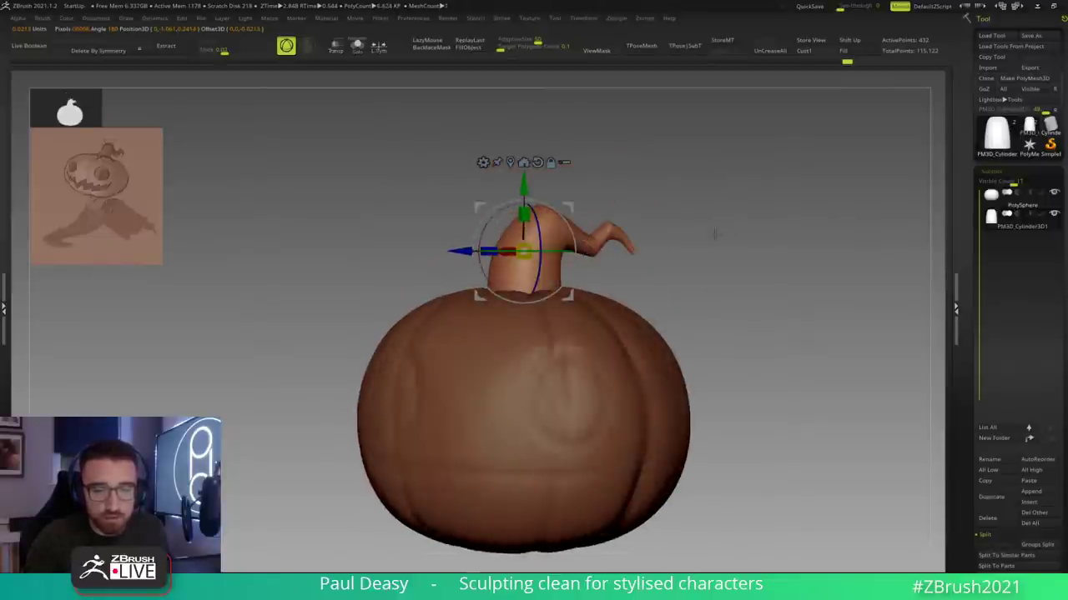
mouse_move(727, 276)
left_mouse_down("alt")
mouse_move(686, 255)
mouse_move(689, 271)
left_mouse_up("alt")
key("q")
Step: Make the pumpkin body the active subtool and frame its eye area from the front
mouse_move(638, 295)
left_mouse_down()
mouse_move(598, 252)
mouse_move(670, 291)
mouse_move(658, 282)
mouse_move(637, 315)
mouse_move(610, 313)
mouse_move(634, 365)
left_mouse_up()
left_click(595, 317, "alt")
right_click_drag(542, 315, 531, 270, "alt")
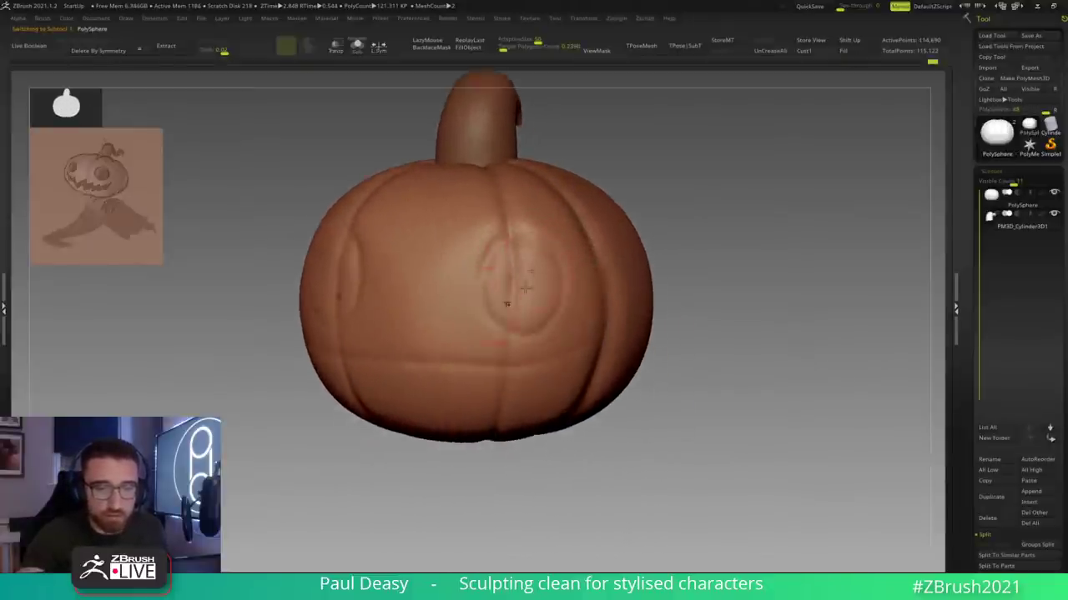
Step: Mask the two oval eye areas on the pumpkin's face, clearing the first mask attempt
left_click_drag(513, 265, 516, 292, "ctrl")
left_click_drag(722, 274, 734, 285, "ctrl")
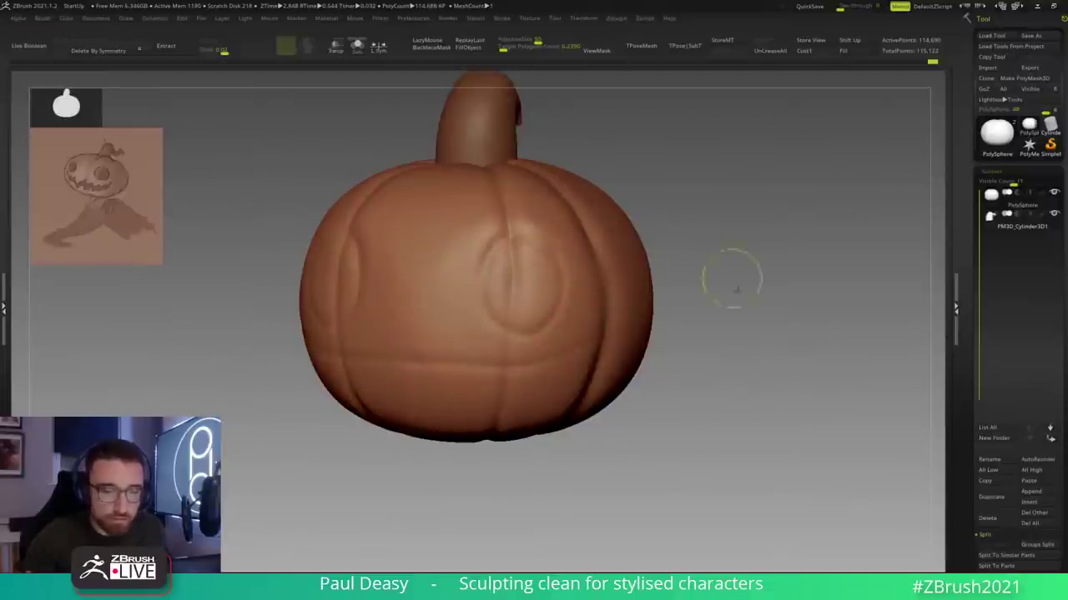
left_click_drag(421, 484, 417, 517)
left_click_drag(722, 280, 711, 267)
right_click_drag(521, 266, 504, 264)
mouse_move(519, 255)
left_mouse_down("ctrl")
mouse_move(509, 314)
mouse_move(535, 257)
mouse_move(525, 282)
mouse_move(534, 277)
left_mouse_up("ctrl")
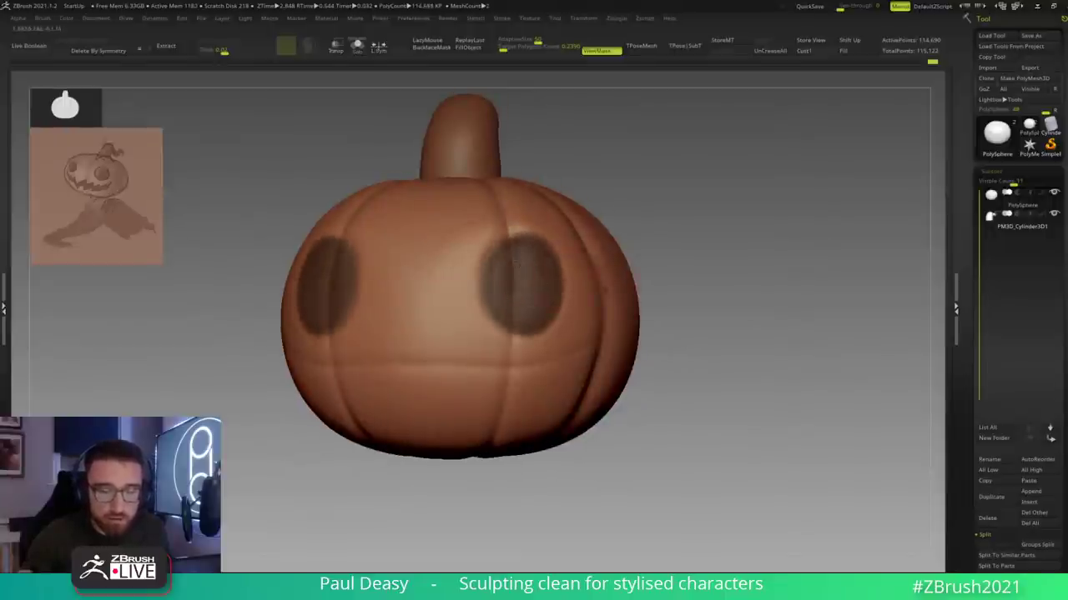
Step: Examine the masked eyes and the mouth line on the pumpkin from the front and both sides
right_click_drag(551, 236, 532, 230)
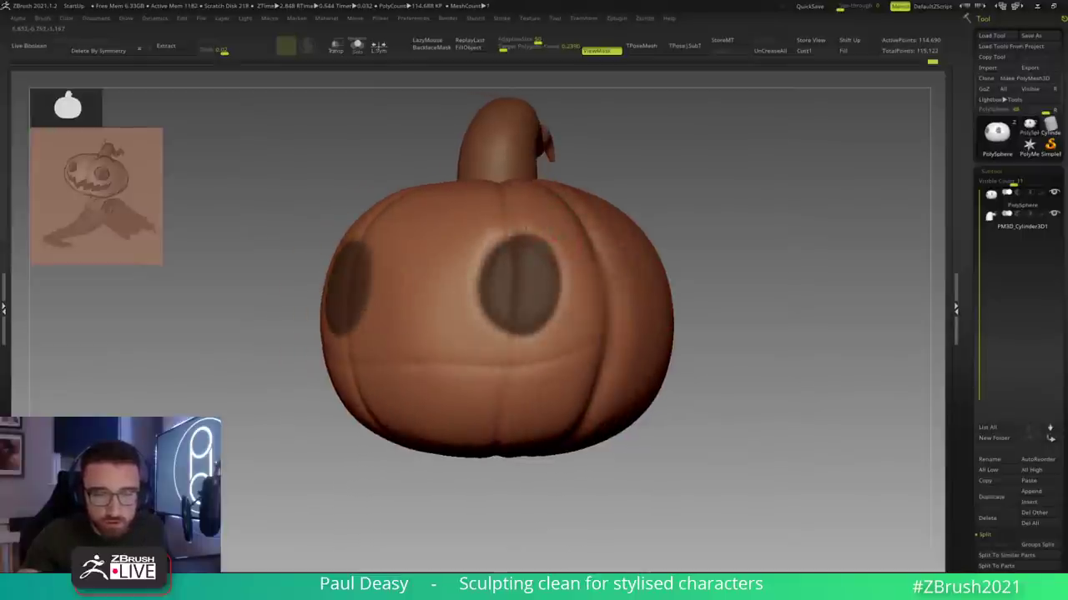
mouse_move(734, 345)
right_mouse_down()
mouse_move(753, 345)
mouse_move(734, 332)
mouse_move(729, 350)
right_mouse_up()
right_click(734, 334)
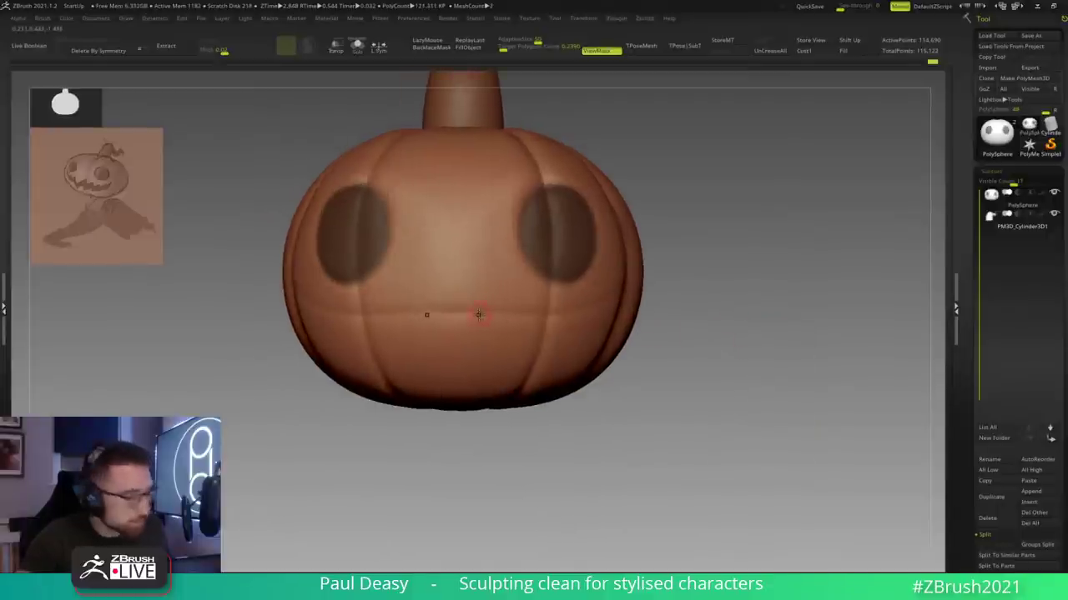
right_click(456, 376)
mouse_move(479, 322)
right_mouse_down()
mouse_move(469, 320)
mouse_move(498, 328)
mouse_move(471, 321)
right_mouse_up()
right_click_drag(379, 308, 337, 296)
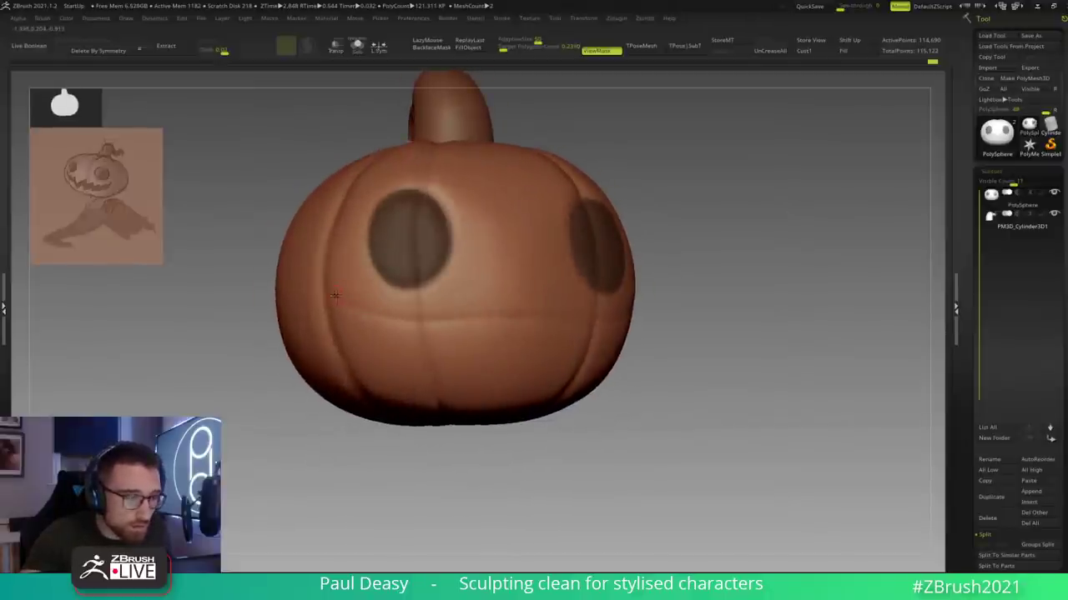
right_click_drag(336, 295, 329, 295)
right_click_drag(615, 314, 567, 325)
Step: Subdivide the pumpkin body once and clear the eye masks
right_click_drag(679, 303, 698, 320, "ctrl")
left_click_drag(640, 333, 677, 306)
left_click(480, 496, "ctrl")
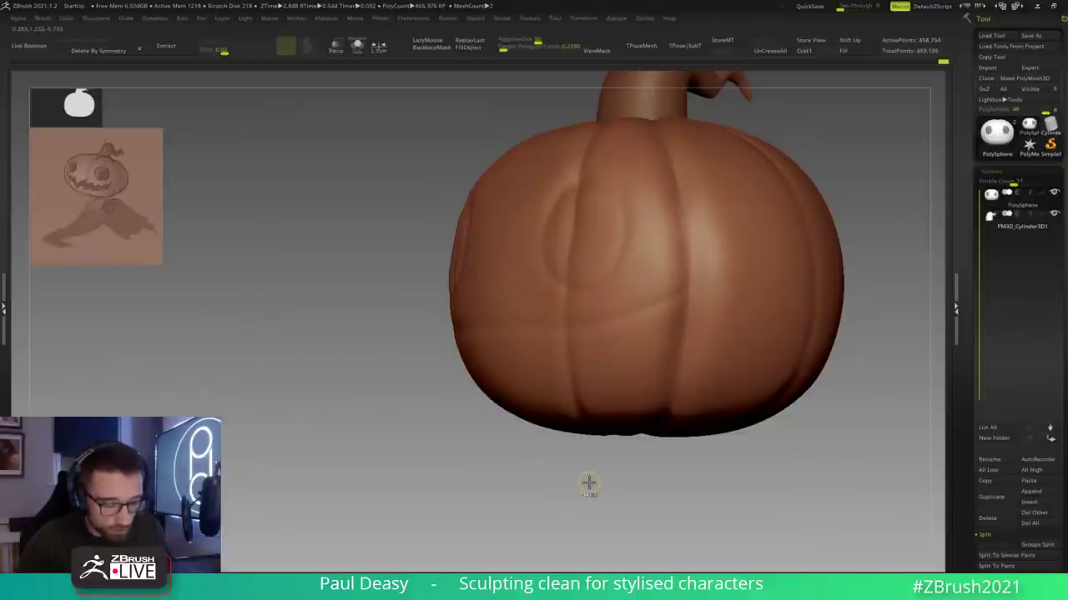
Step: Mask a tapered diagonal streak below the pumpkin's right eye as the mouth's corner, redoing the first stroke
right_click_drag(678, 288, 677, 284, "alt")
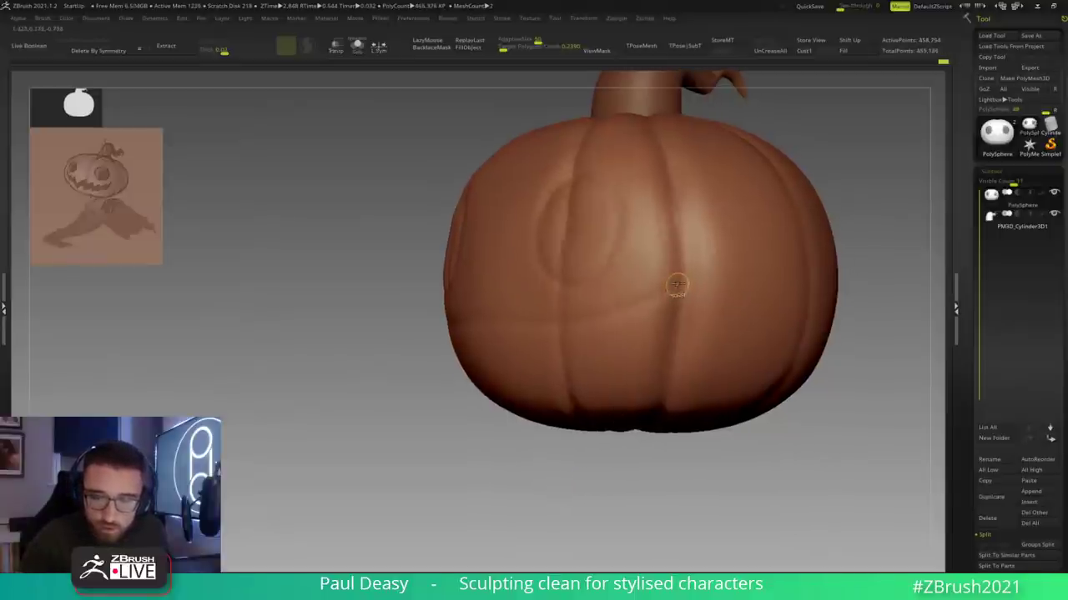
left_click_drag(671, 294, 639, 322, "ctrl")
key("ctrl+z")
left_click_drag(679, 284, 650, 323, "ctrl")
mouse_move(674, 281)
left_mouse_down("ctrl")
mouse_move(645, 324)
mouse_move(665, 312)
mouse_move(609, 353)
left_mouse_up("ctrl")
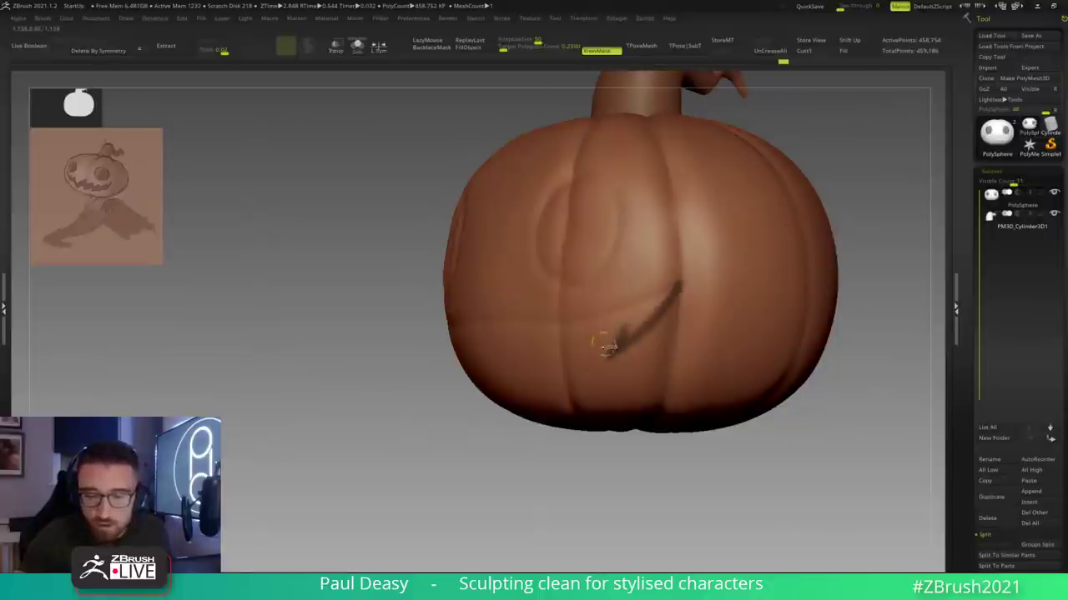
mouse_move(625, 330)
left_mouse_down("ctrl")
mouse_move(618, 347)
mouse_move(654, 309)
mouse_move(641, 315)
left_mouse_up("ctrl")
Step: Add a second prong to the mouth-corner mask and extend its tip up along the pumpkin's rib groove
right_click_drag(640, 329, 641, 315, "alt")
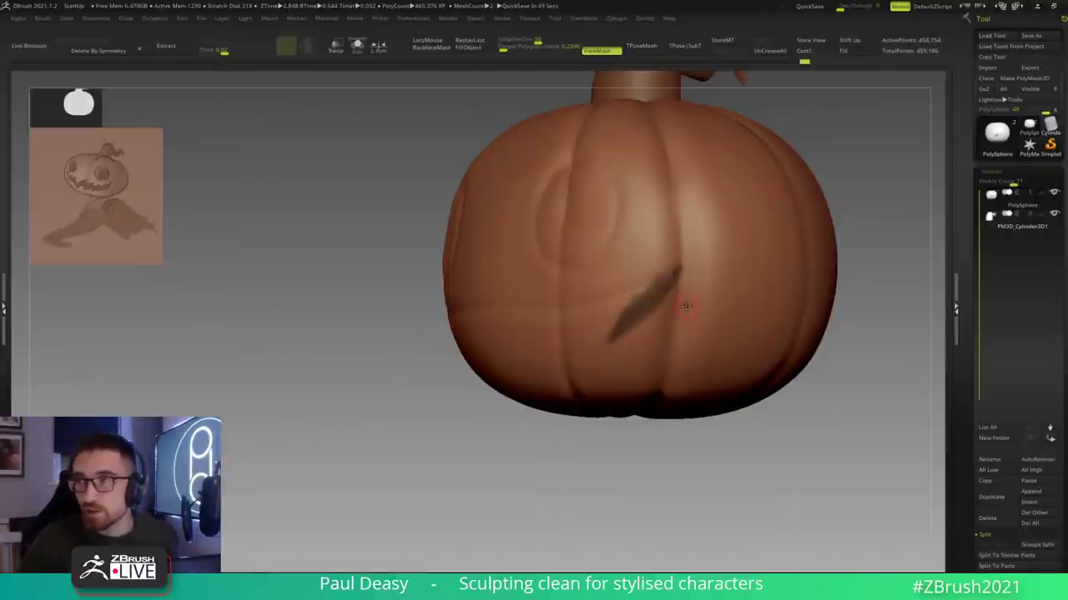
mouse_move(631, 302)
left_mouse_down("ctrl")
mouse_move(621, 332)
mouse_move(653, 307)
left_mouse_up("ctrl")
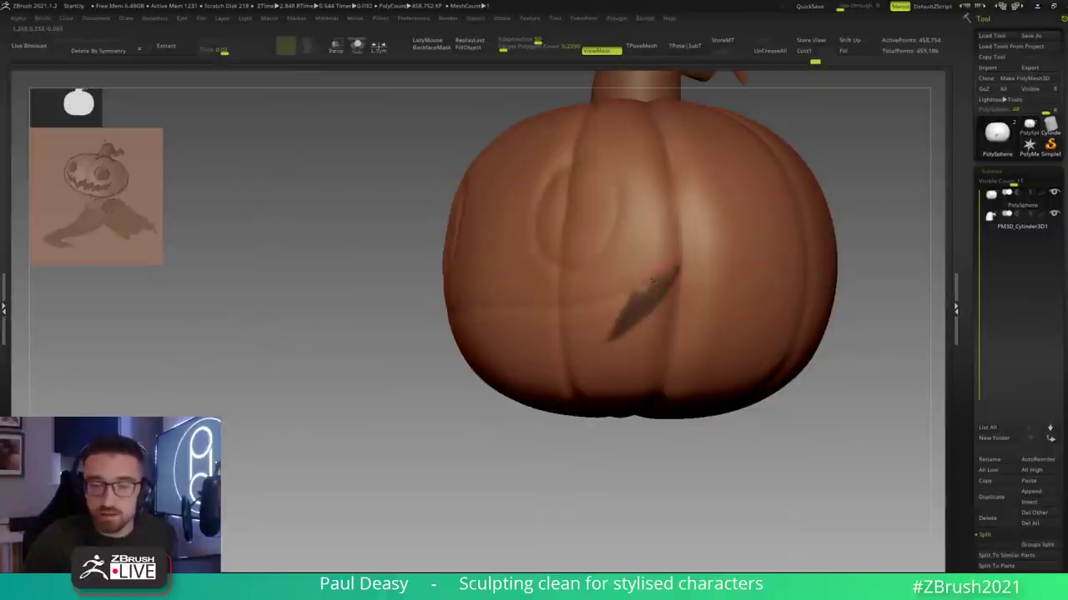
left_click_drag(662, 284, 685, 249)
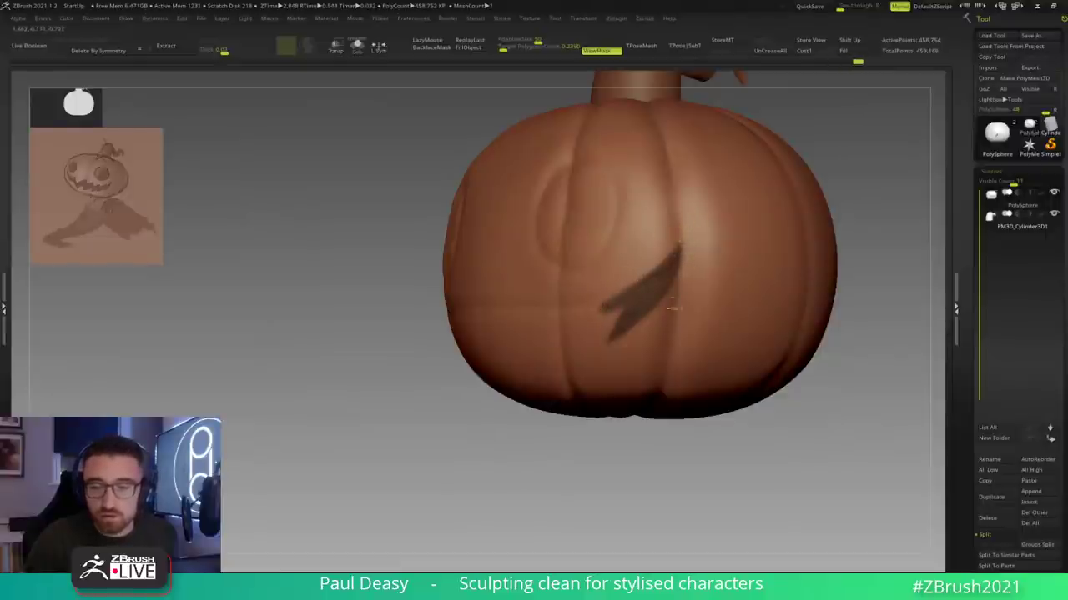
right_click_drag(665, 244, 692, 258)
right_click_drag(641, 301, 621, 298)
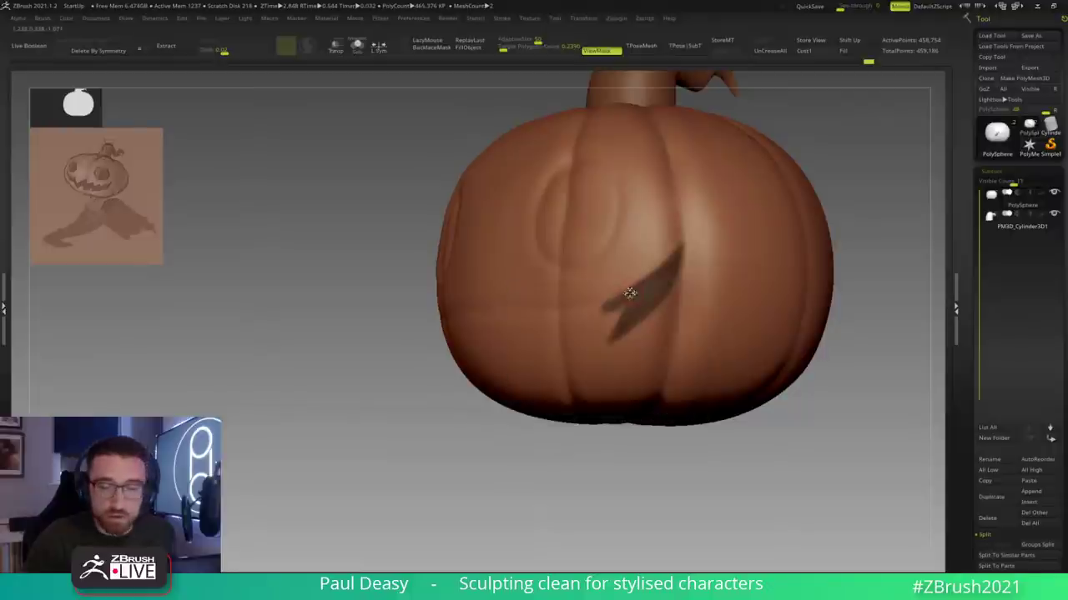
Step: Mask further jagged tooth points along the mouth streak, reaching from the corner towards the front of the face
key("space")
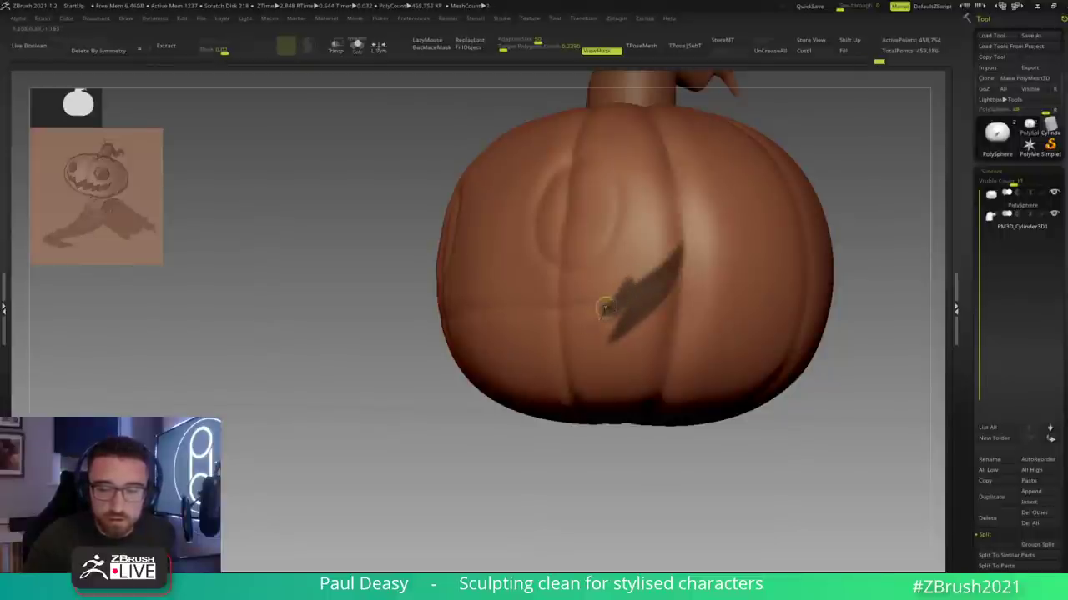
left_click_drag(611, 307, 625, 298, "ctrl")
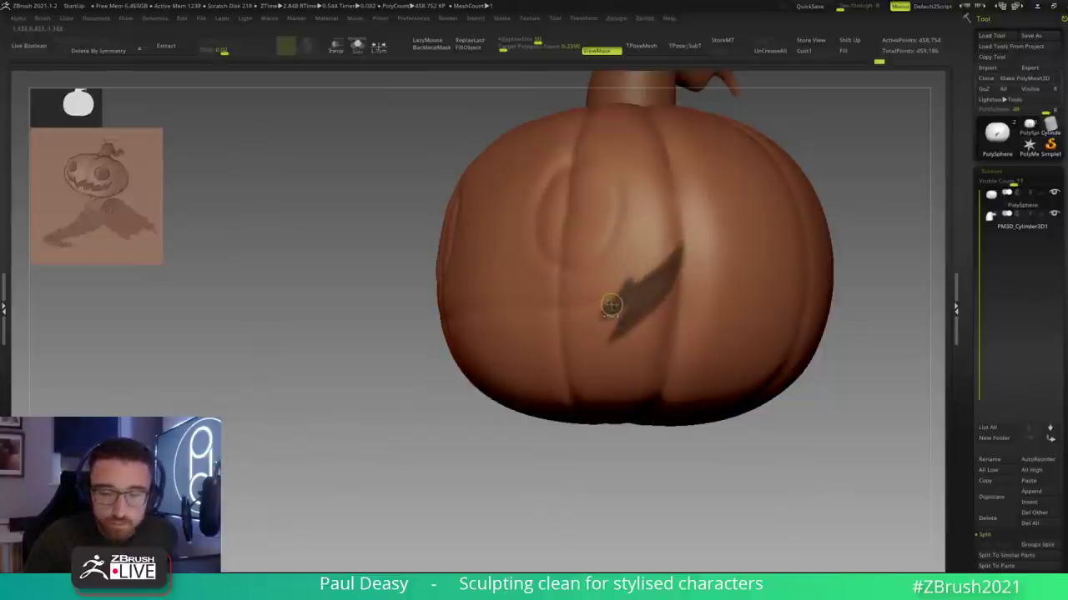
mouse_move(606, 308)
left_mouse_down("ctrl")
mouse_move(609, 298)
mouse_move(590, 318)
left_mouse_up("ctrl")
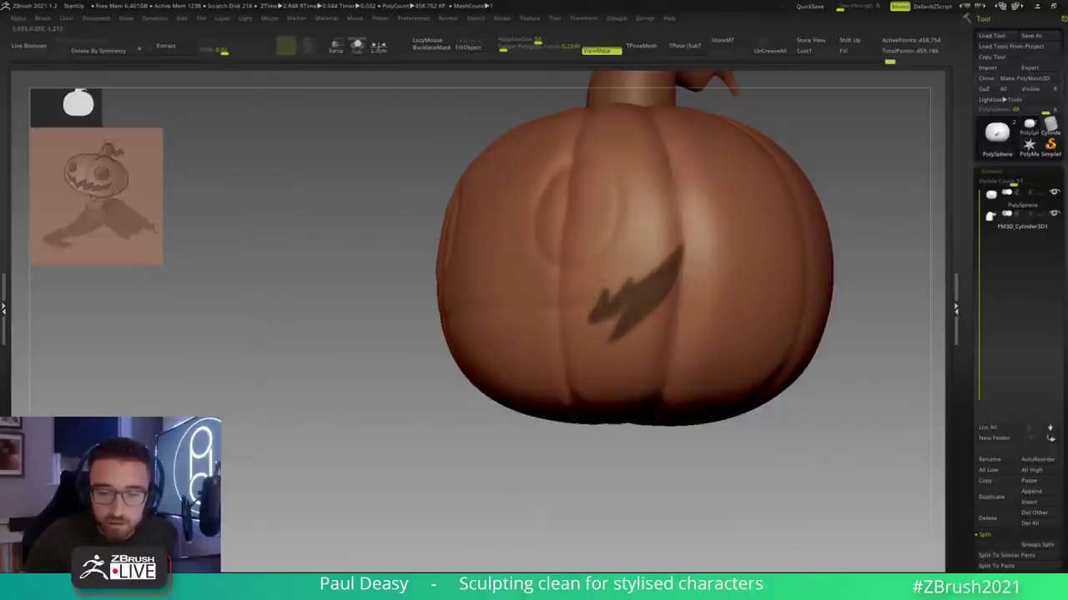
left_click_drag(598, 310, 592, 319, "ctrl")
right_click_drag(589, 310, 607, 307)
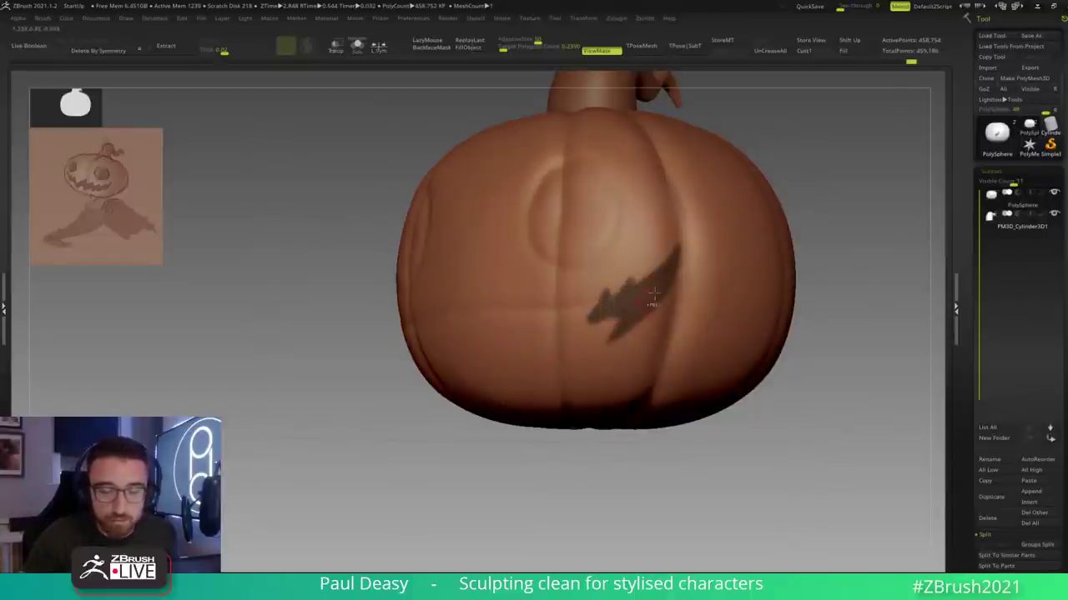
right_click_drag(632, 326, 641, 301, "alt")
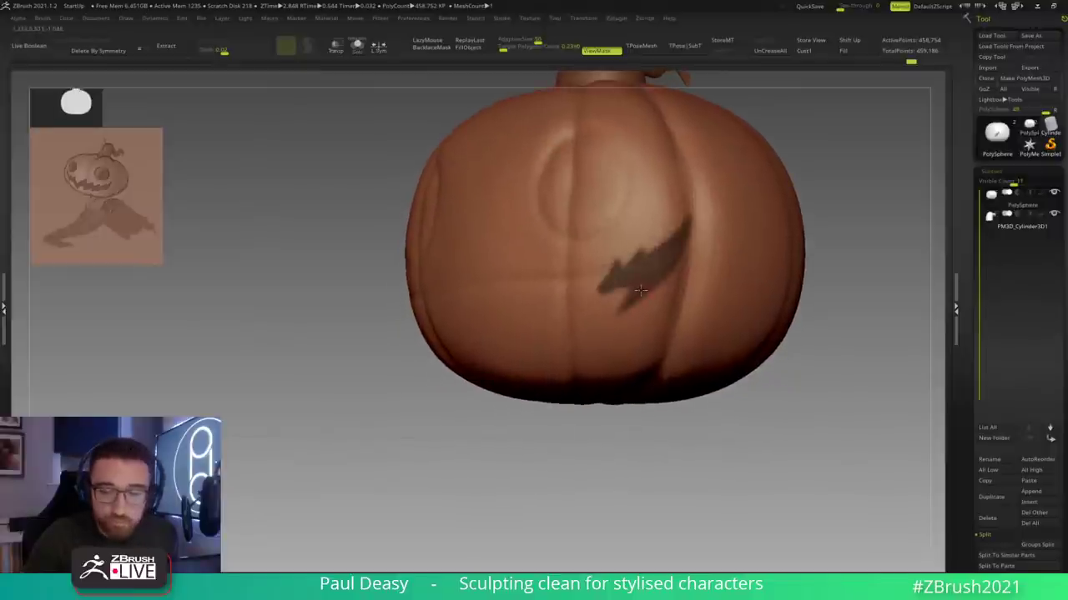
key("space")
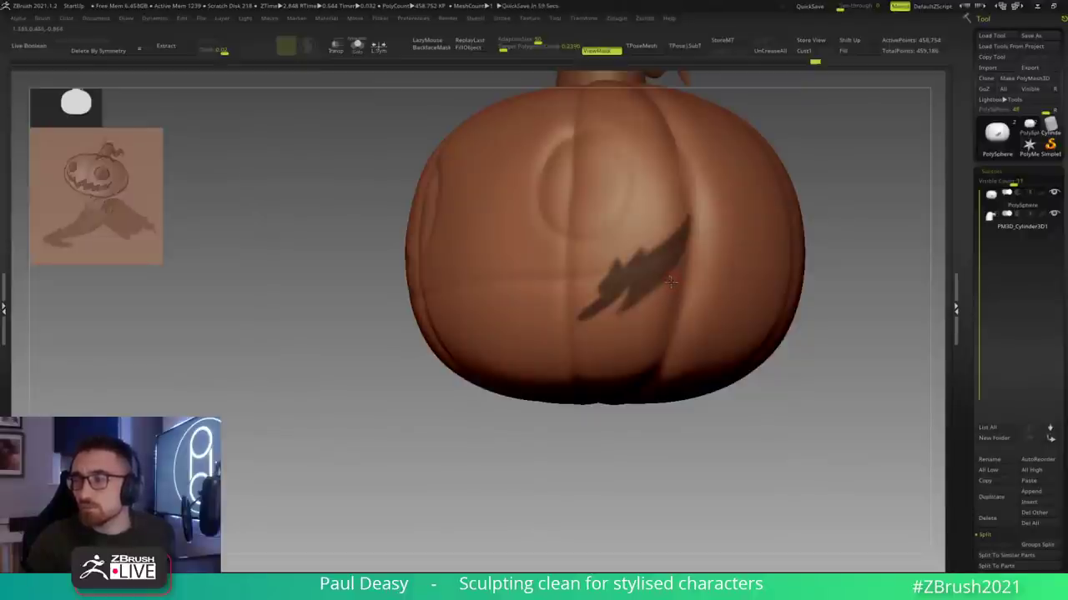
Step: Thicken the inner end of the jagged mouth mask and add another upper point beneath the eye
right_click_drag(671, 281, 691, 270)
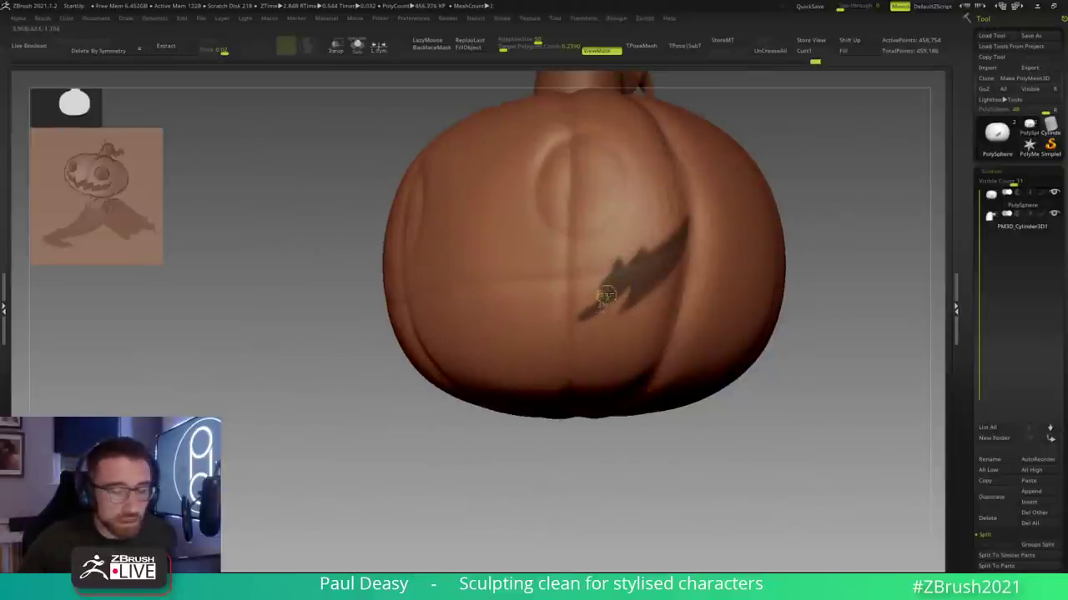
right_click_drag(602, 301, 591, 302, "alt")
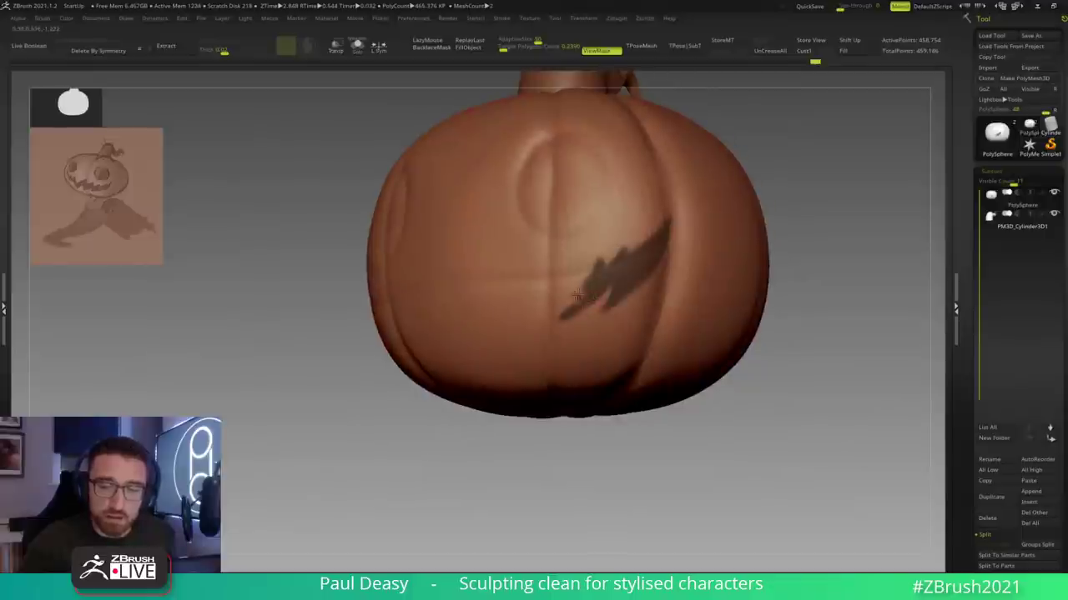
left_click_drag(574, 308, 587, 294, "ctrl")
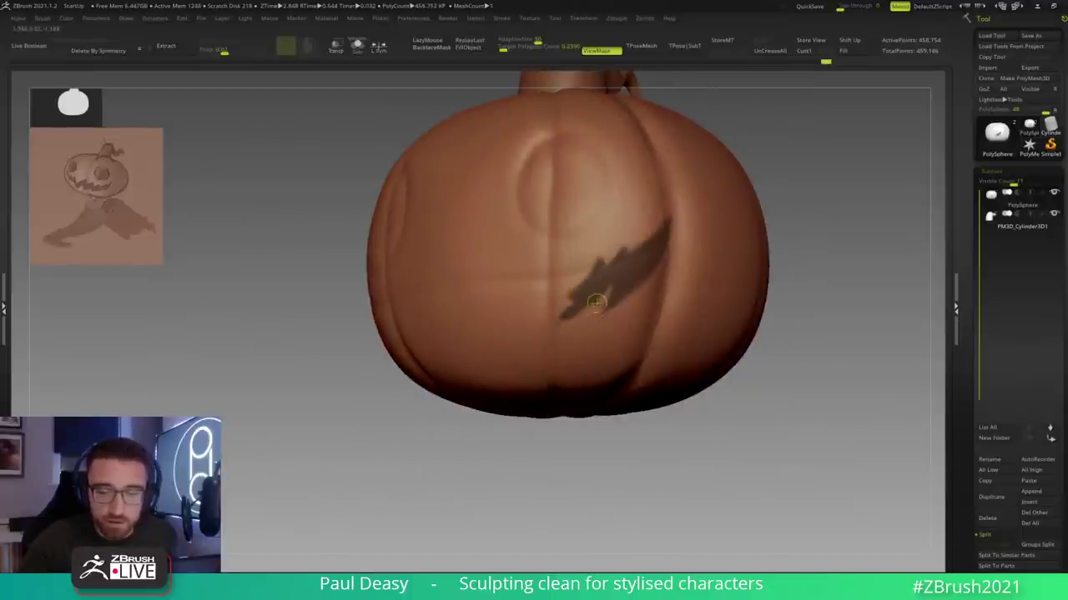
left_click_drag(568, 313, 584, 296, "ctrl")
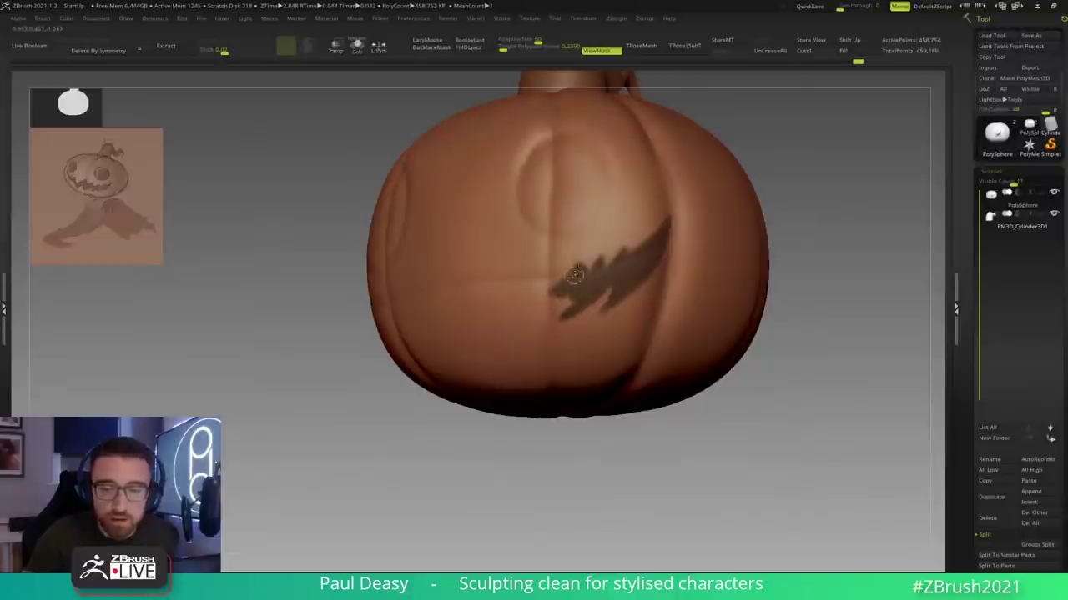
Step: Refine the upper and lower tooth edges of the mouth mask beneath the eye, checking the shape from the front
right_click_drag(659, 250, 742, 238)
left_click_drag(766, 301, 622, 288)
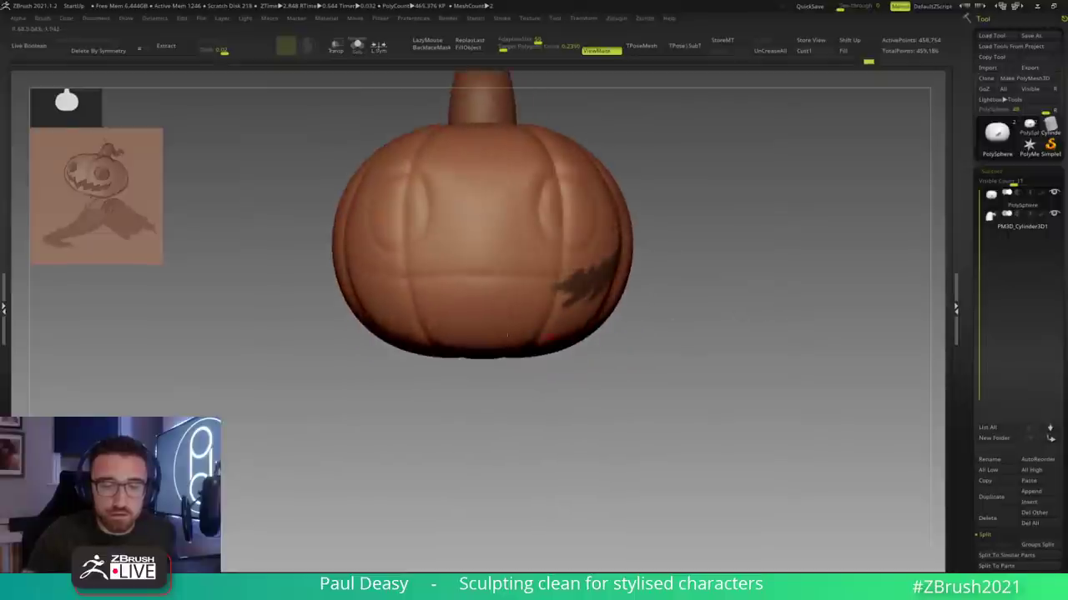
right_click_drag(622, 290, 604, 321)
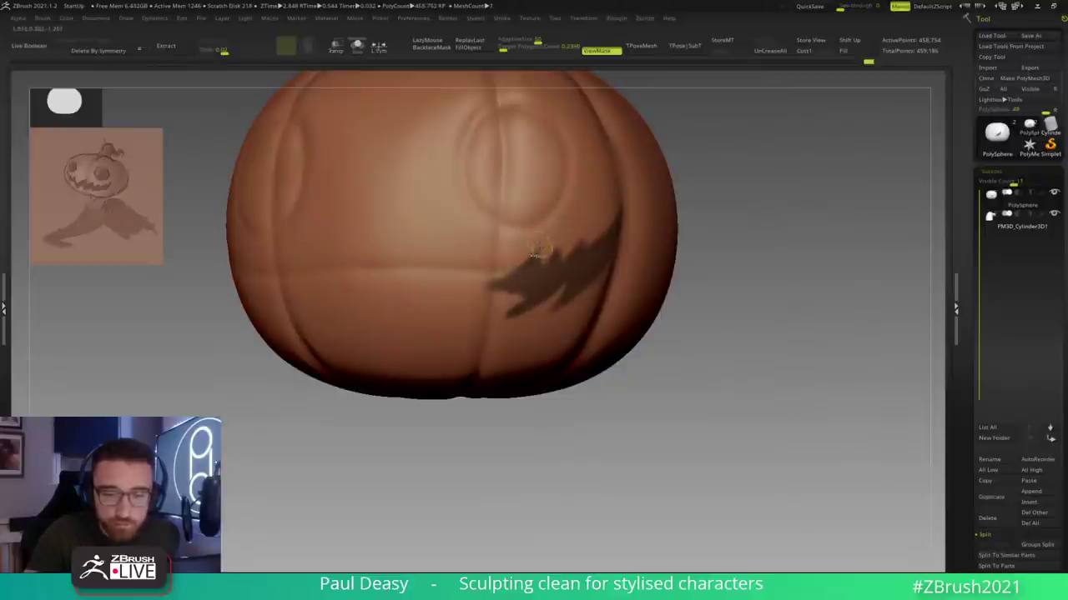
mouse_move(527, 284)
left_mouse_down("alt")
mouse_move(545, 274)
mouse_move(536, 266)
left_mouse_up("alt")
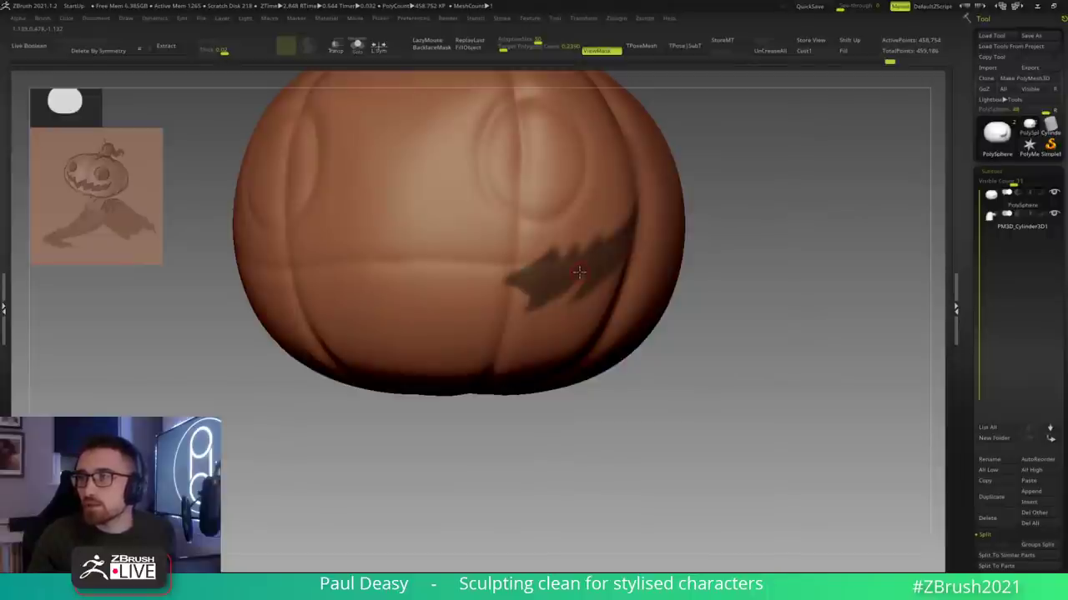
right_click_drag(580, 270, 580, 270)
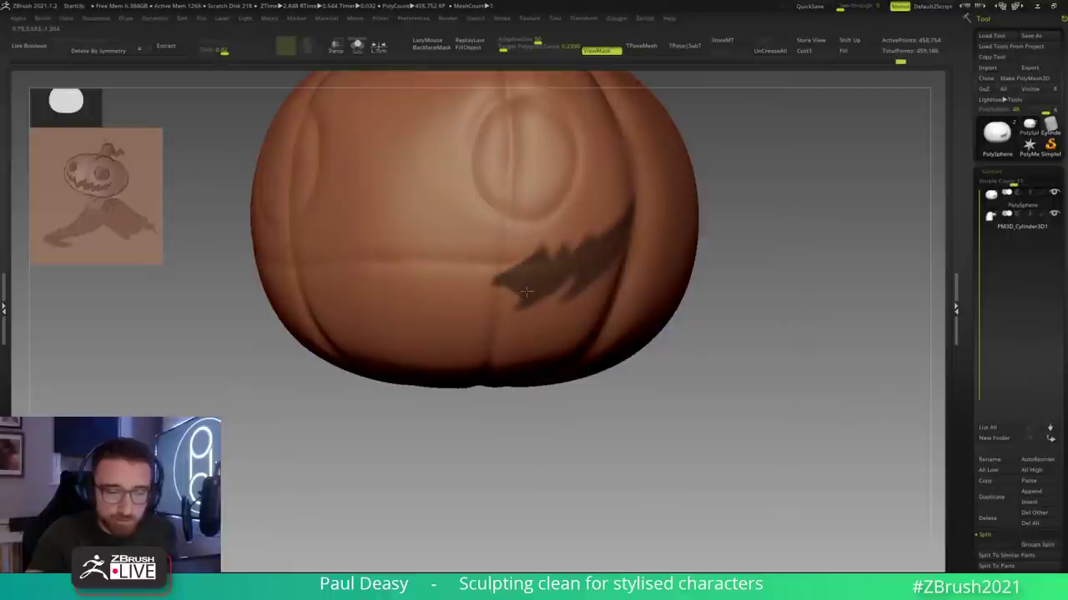
mouse_move(525, 291)
right_mouse_down()
mouse_move(538, 266)
mouse_move(502, 278)
right_mouse_up()
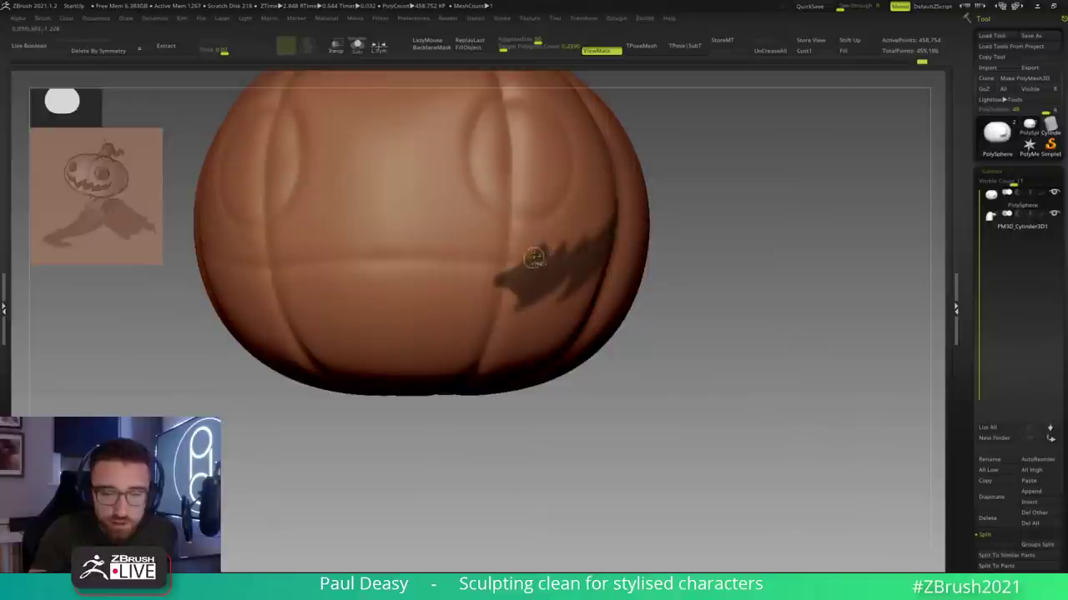
left_click_drag(548, 247, 543, 235, "ctrl")
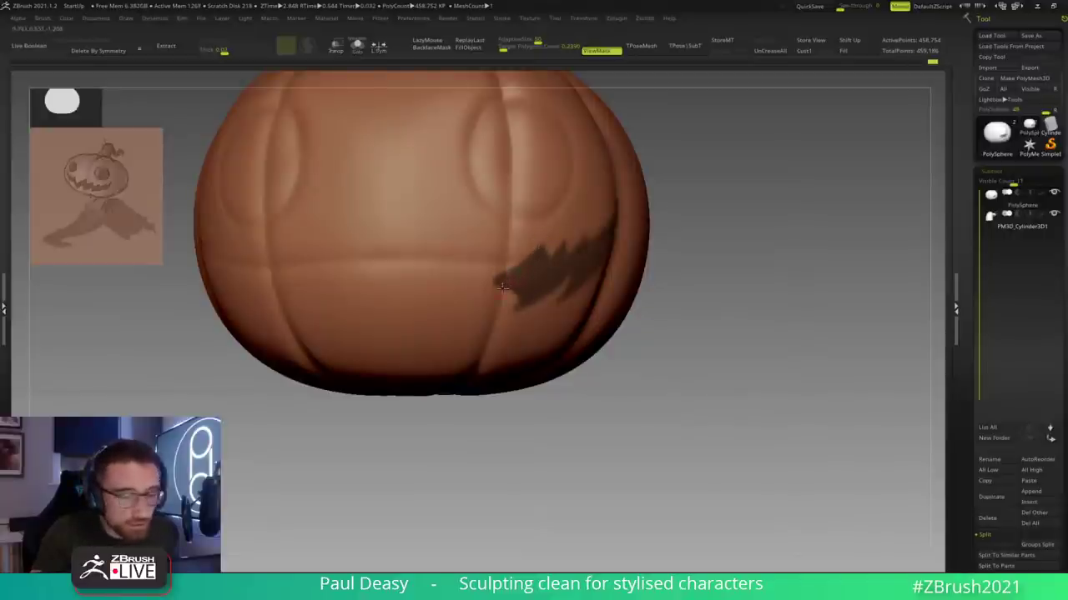
Step: Mask a thin zigzag line from the jagged mouth corner inwards across the rib groove, with one small upper point
mouse_move(435, 253)
left_mouse_down("ctrl")
mouse_move(458, 289)
mouse_move(542, 256)
left_mouse_up("ctrl")
left_click_drag(459, 288, 537, 255, "ctrl")
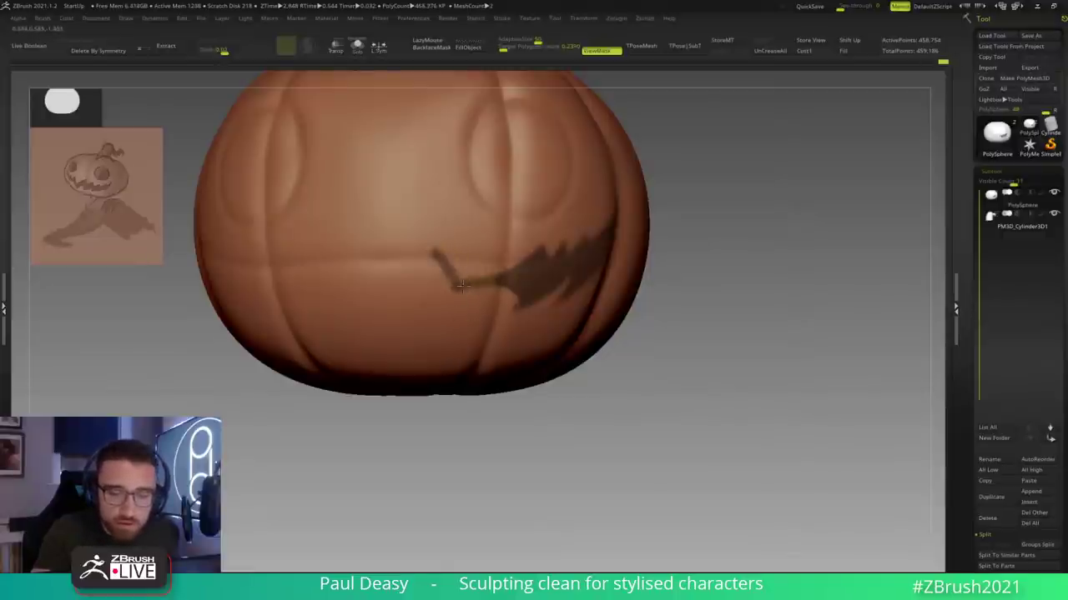
mouse_move(461, 284)
left_mouse_down("ctrl")
mouse_move(501, 261)
mouse_move(501, 273)
mouse_move(507, 255)
left_mouse_up("ctrl")
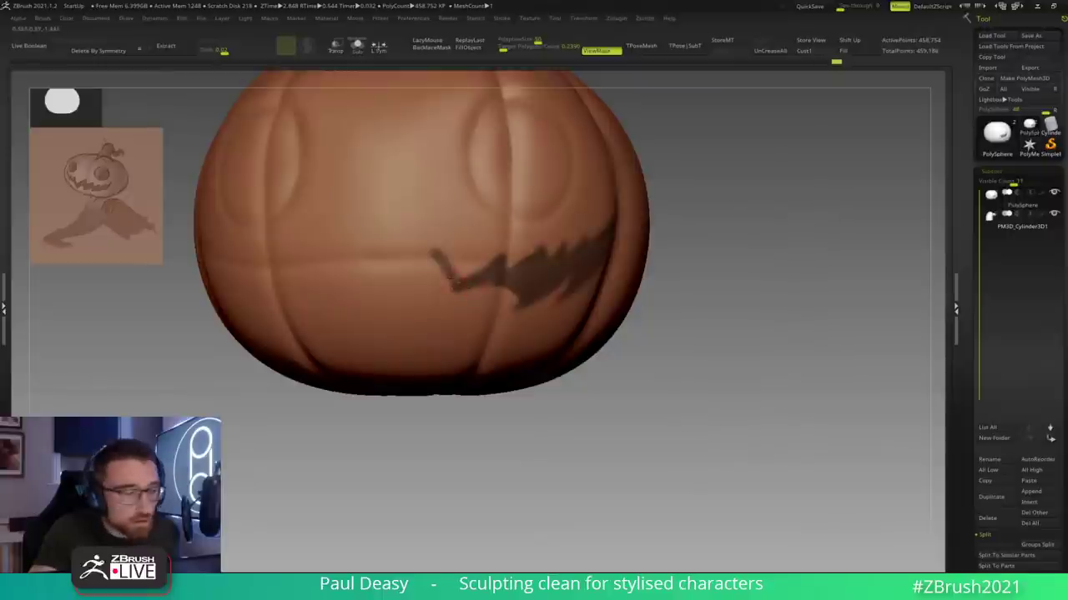
Step: Mask a large V-shaped tooth outline across the centre of the mouth, correcting and undoing stray strokes
mouse_move(427, 256)
left_mouse_down("ctrl")
mouse_move(388, 297)
mouse_move(380, 323)
mouse_move(418, 265)
left_mouse_up("ctrl")
left_click_drag(389, 302, 385, 328, "ctrl")
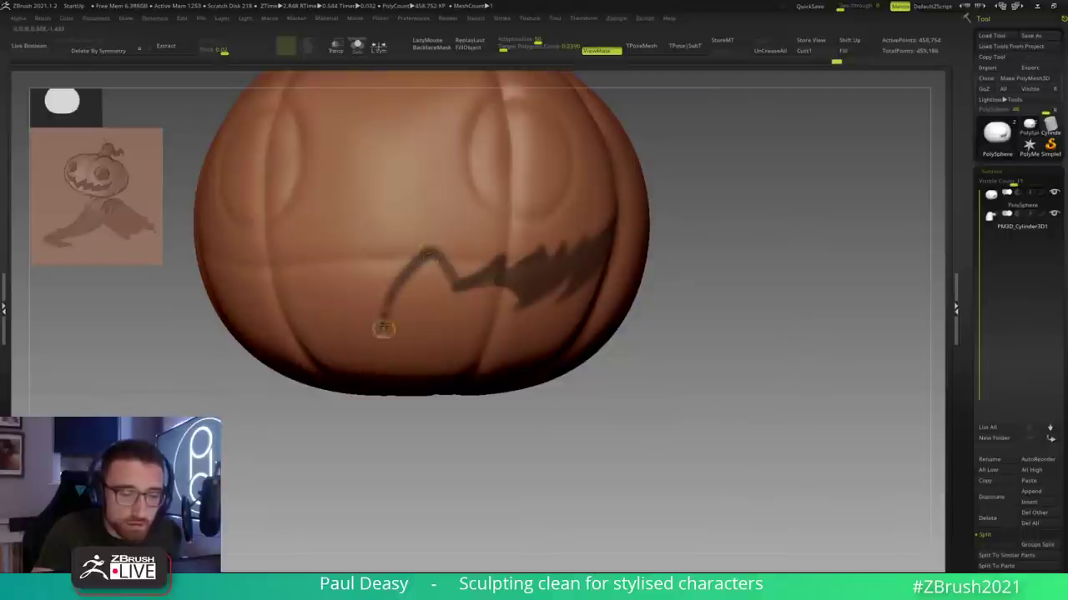
left_click_drag(422, 267, 383, 324, "ctrl+alt")
left_click_drag(404, 285, 385, 315, "ctrl")
right_click_drag(384, 274, 355, 280)
mouse_move(373, 322)
left_mouse_down("ctrl")
mouse_move(345, 253)
mouse_move(374, 320)
left_mouse_up("ctrl")
key("ctrl+z")
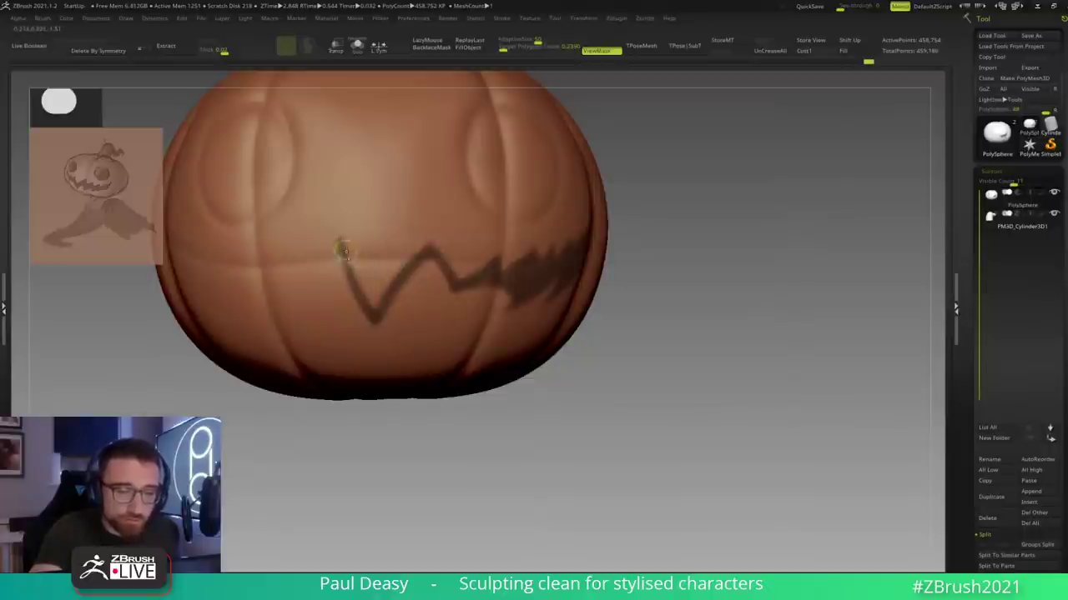
Step: Continue the zigzag mouth mask past the centre with a smaller V-shaped tooth towards the opposite side of the face
mouse_move(660, 376)
left_mouse_down()
mouse_move(675, 393)
mouse_move(589, 431)
mouse_move(538, 336)
left_mouse_up()
left_click_drag(497, 233, 468, 278, "ctrl")
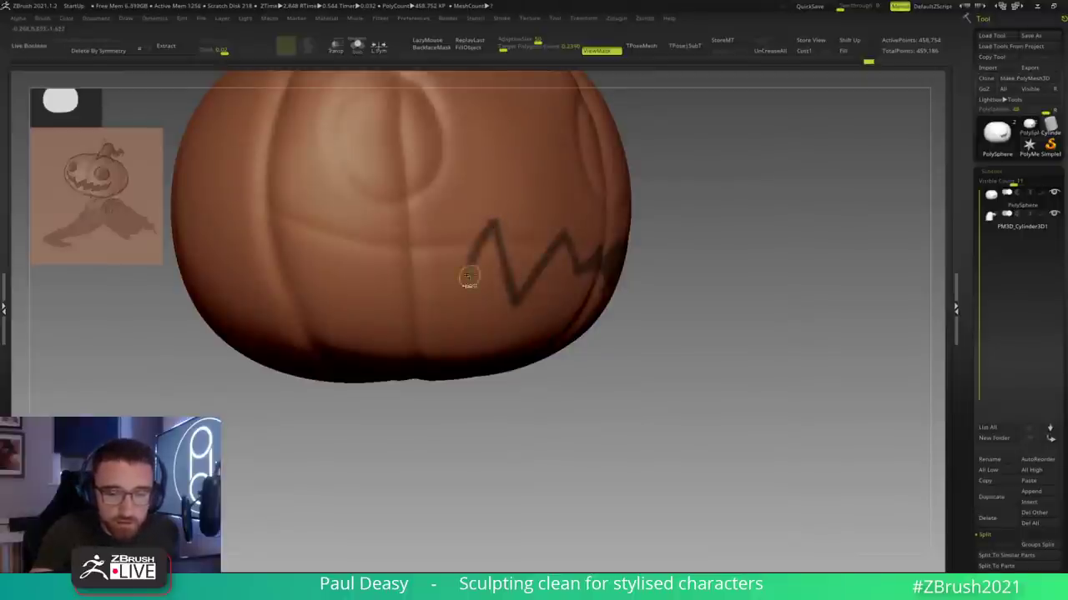
left_click_drag(491, 229, 459, 281, "ctrl")
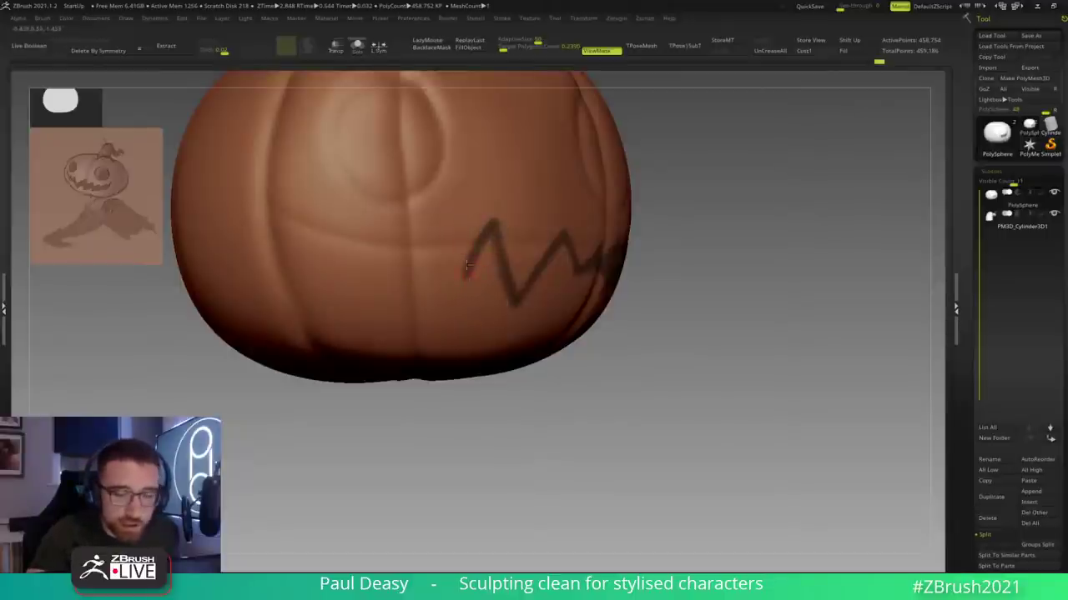
left_click_drag(465, 276, 435, 235, "ctrl")
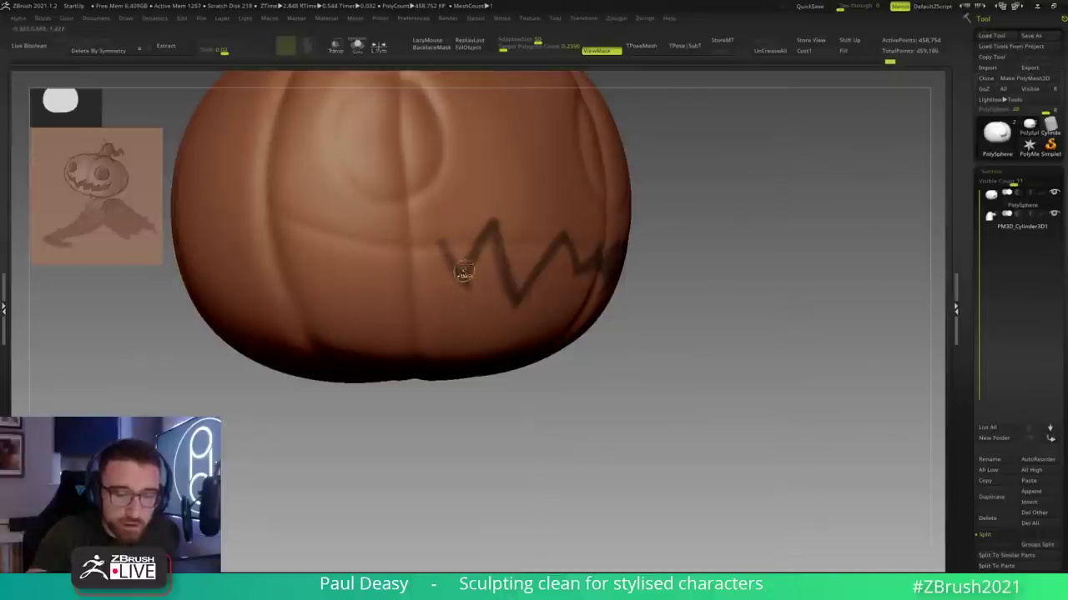
Step: Extend the mouth mask's pointed outer tip further up along the rib groove
left_click_drag(721, 326, 611, 232)
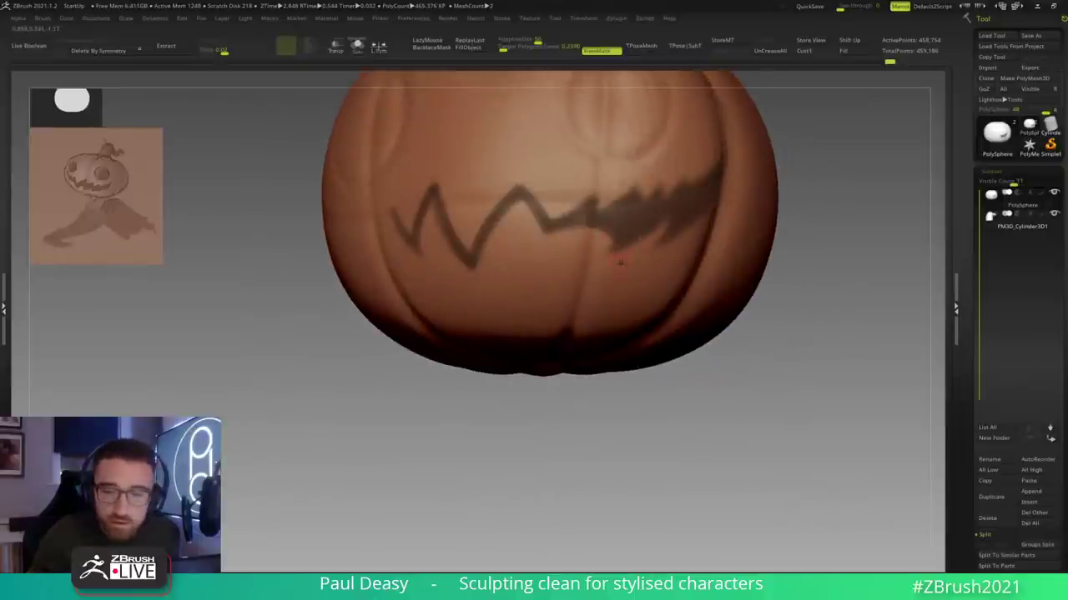
right_click_drag(639, 234, 689, 246)
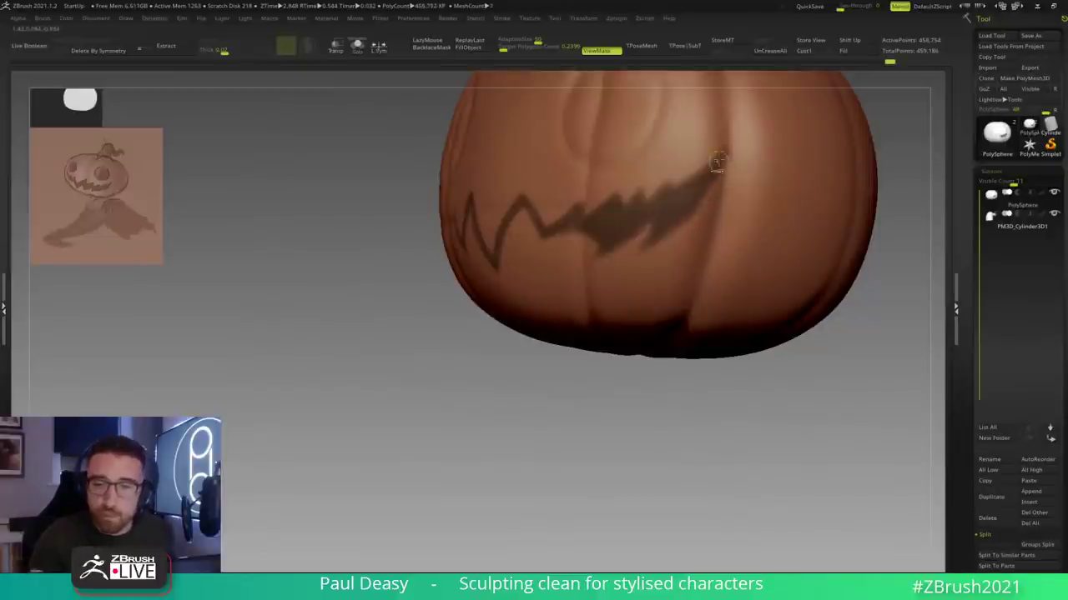
left_click_drag(713, 171, 730, 150, "ctrl")
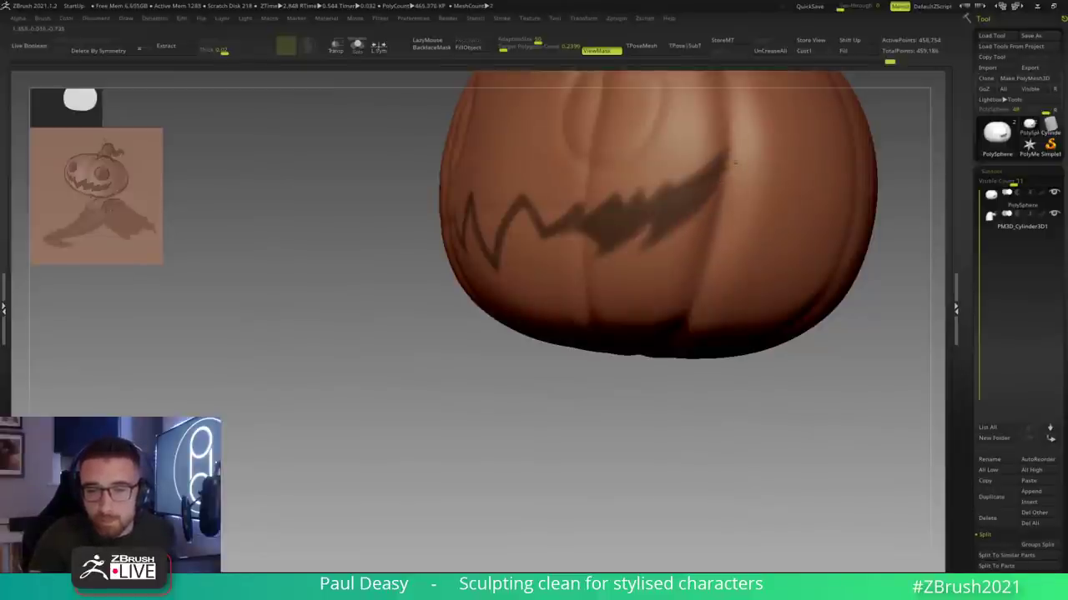
Step: Clean up the lower edge of the mouth mask's outer section, sharpening the notch between its jagged points
right_click_drag(651, 252, 639, 231)
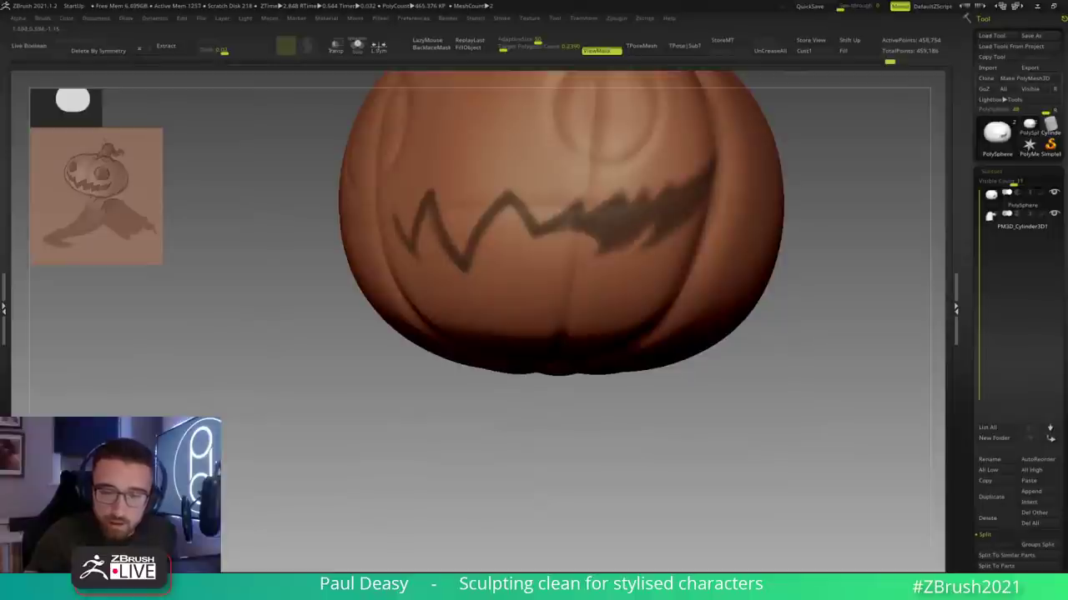
right_click_drag(618, 250, 627, 218, "alt")
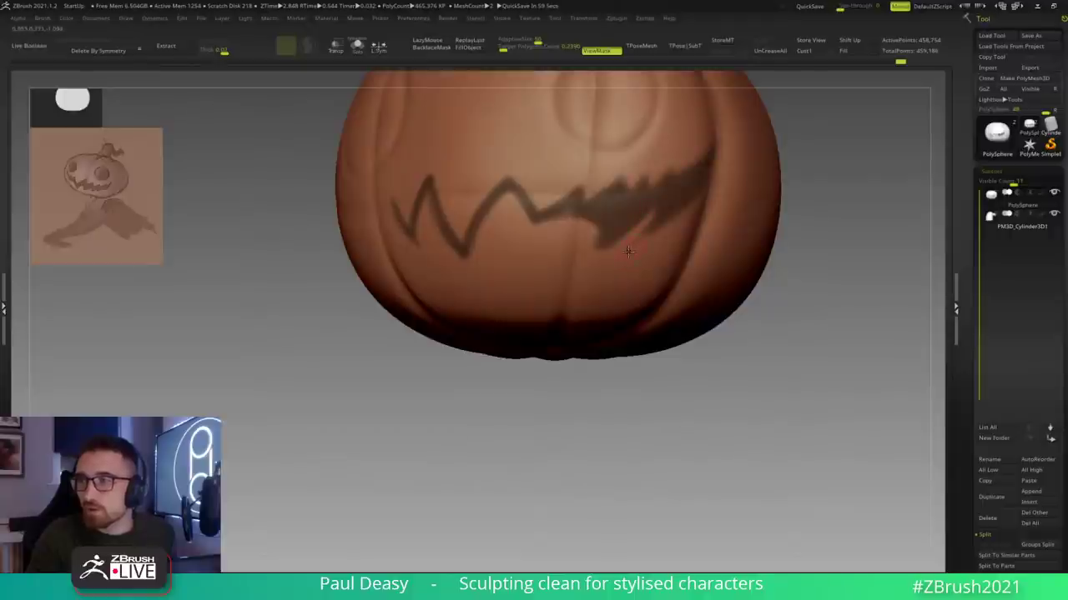
right_click_drag(637, 247, 623, 238)
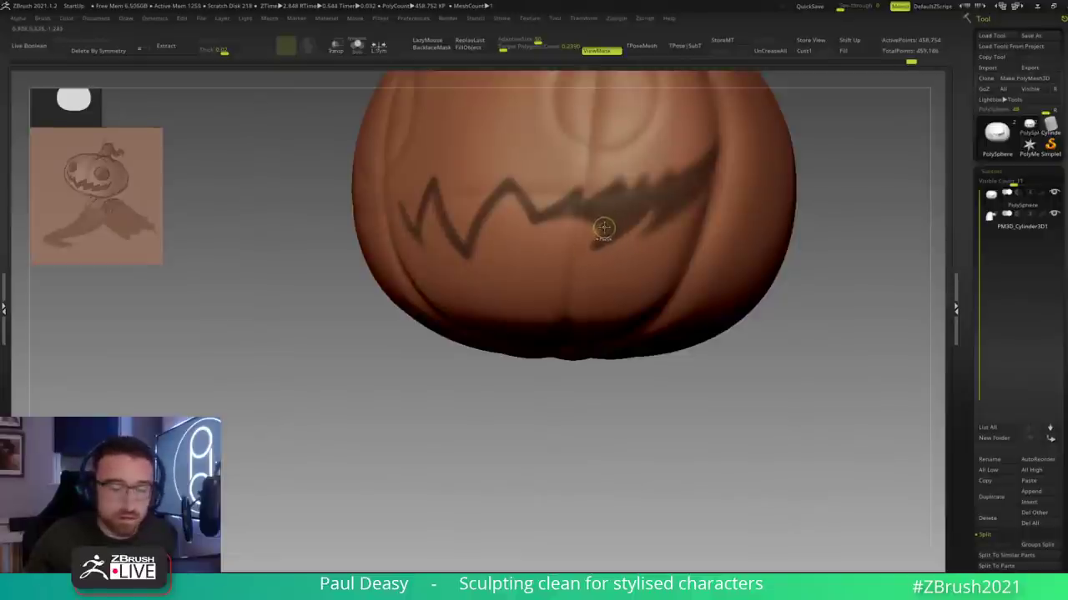
right_click_drag(602, 232, 611, 230)
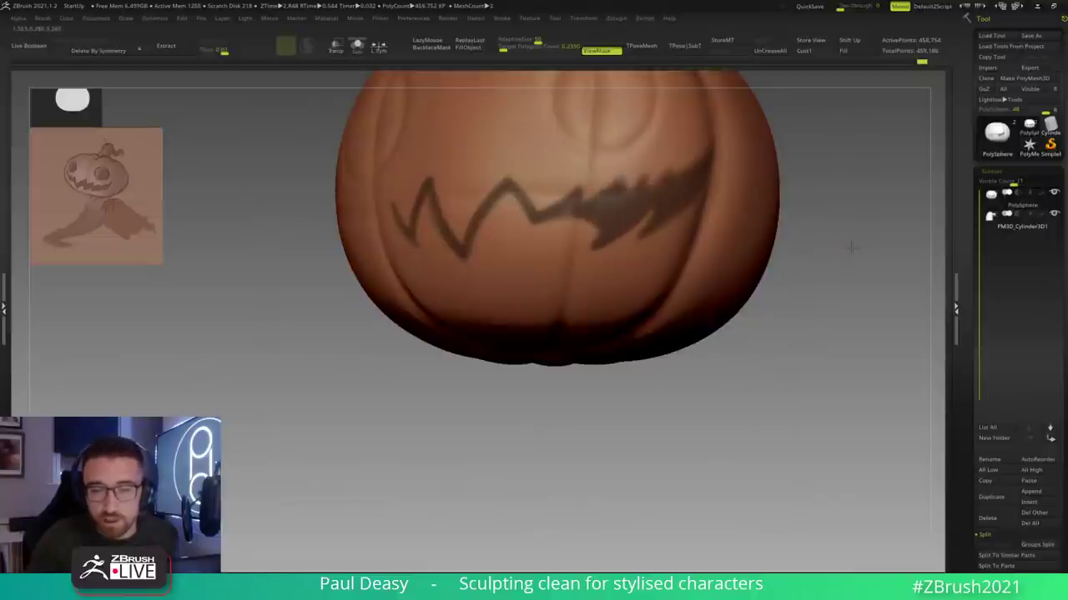
right_click_drag(636, 257, 637, 247)
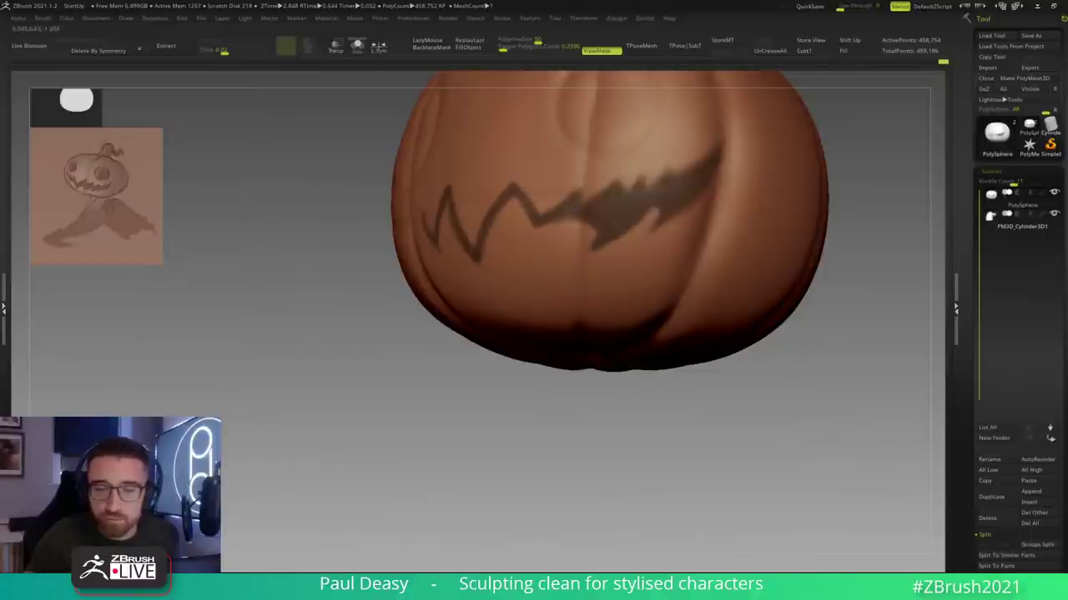
mouse_move(661, 206)
left_mouse_down("ctrl")
mouse_move(655, 227)
mouse_move(661, 206)
left_mouse_up("ctrl")
right_click_drag(714, 214, 700, 213)
right_click_drag(627, 223, 657, 228)
right_click(658, 228)
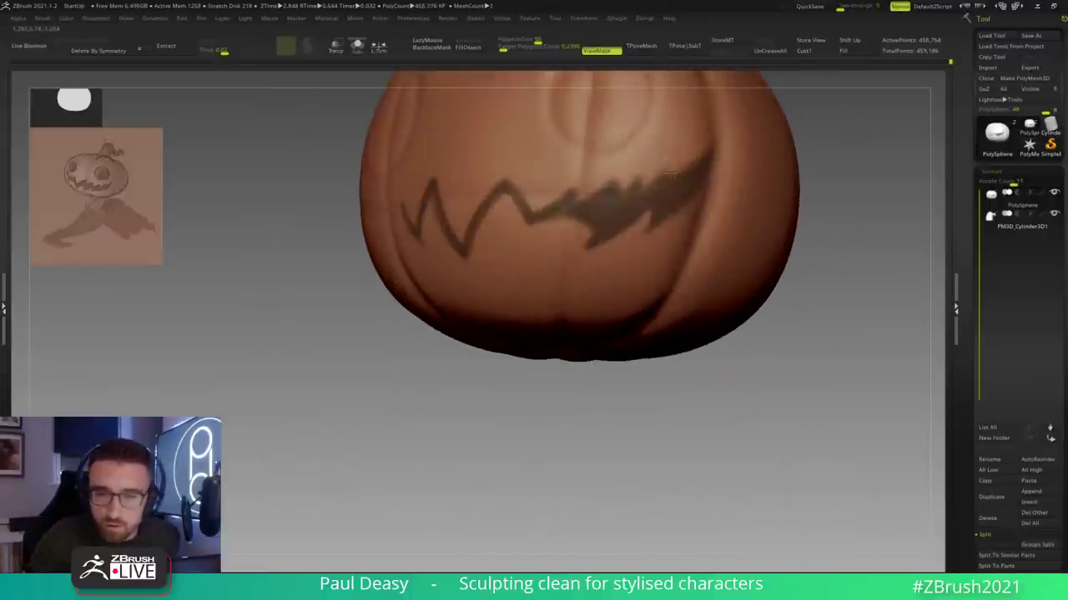
mouse_move(692, 158)
right_mouse_down()
mouse_move(611, 230)
mouse_move(639, 205)
right_mouse_up()
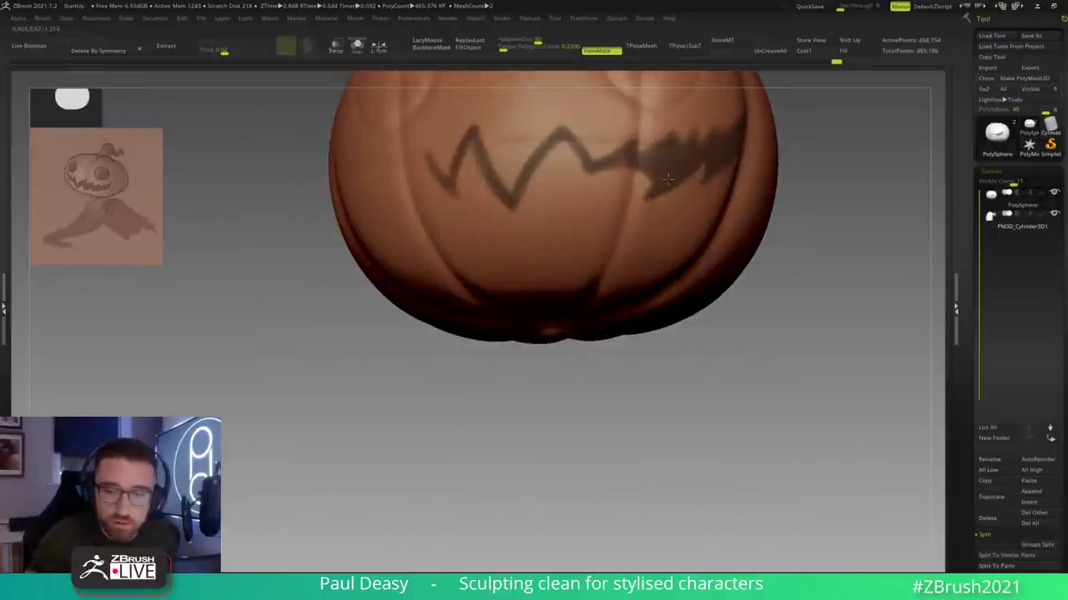
Step: Mask a zigzag lower mouth edge inwards across the rib groove and fill the area up to the large upper point
mouse_move(665, 181)
left_mouse_down("ctrl")
mouse_move(618, 218)
mouse_move(617, 196)
mouse_move(567, 223)
left_mouse_up("ctrl")
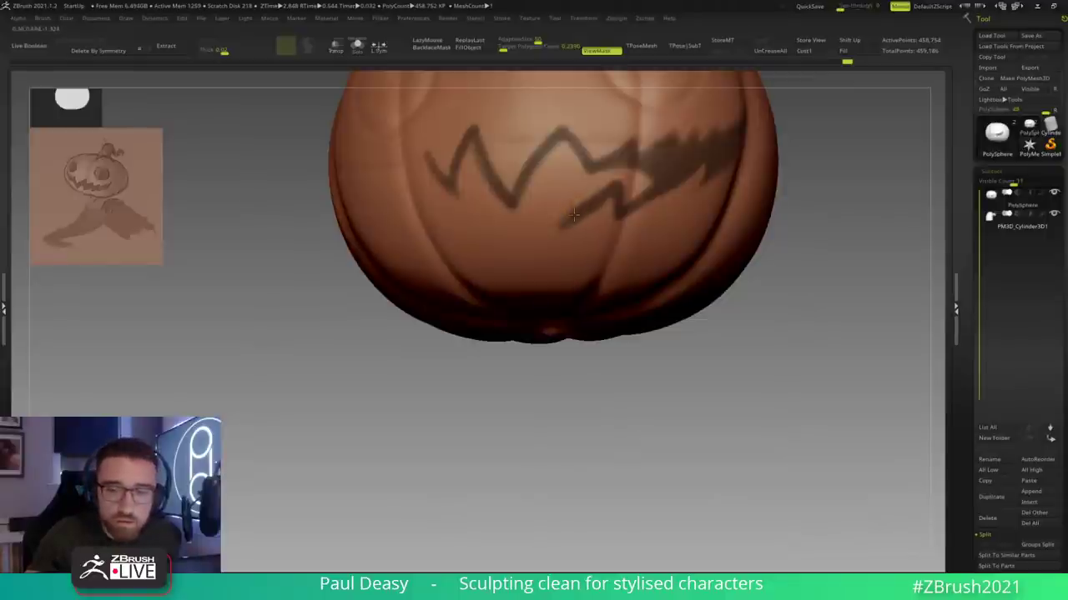
mouse_move(564, 210)
left_mouse_down("ctrl")
mouse_move(573, 198)
mouse_move(535, 236)
left_mouse_up("ctrl")
key("ctrl+z")
mouse_move(571, 205)
left_mouse_down()
mouse_move(540, 235)
mouse_move(571, 214)
mouse_move(554, 235)
left_mouse_up()
mouse_move(624, 157)
left_mouse_down("ctrl")
mouse_move(598, 179)
mouse_move(645, 187)
left_mouse_up("ctrl")
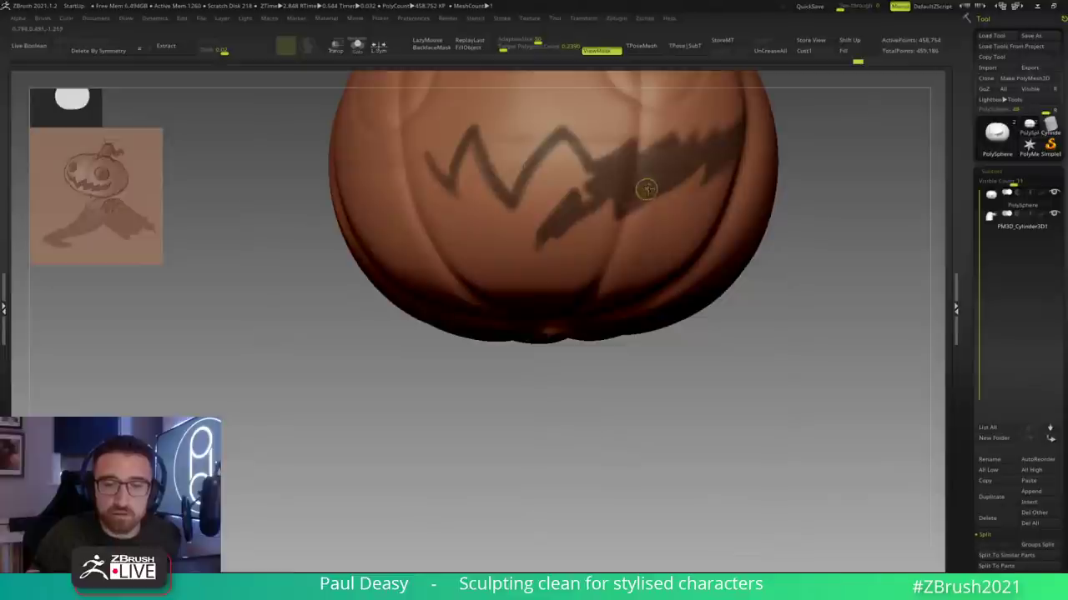
right_click_drag(576, 192, 591, 198)
mouse_move(591, 198)
left_mouse_down("ctrl")
mouse_move(568, 212)
mouse_move(582, 182)
mouse_move(571, 186)
mouse_move(567, 145)
mouse_move(525, 197)
mouse_move(560, 177)
mouse_move(575, 196)
left_mouse_up("ctrl")
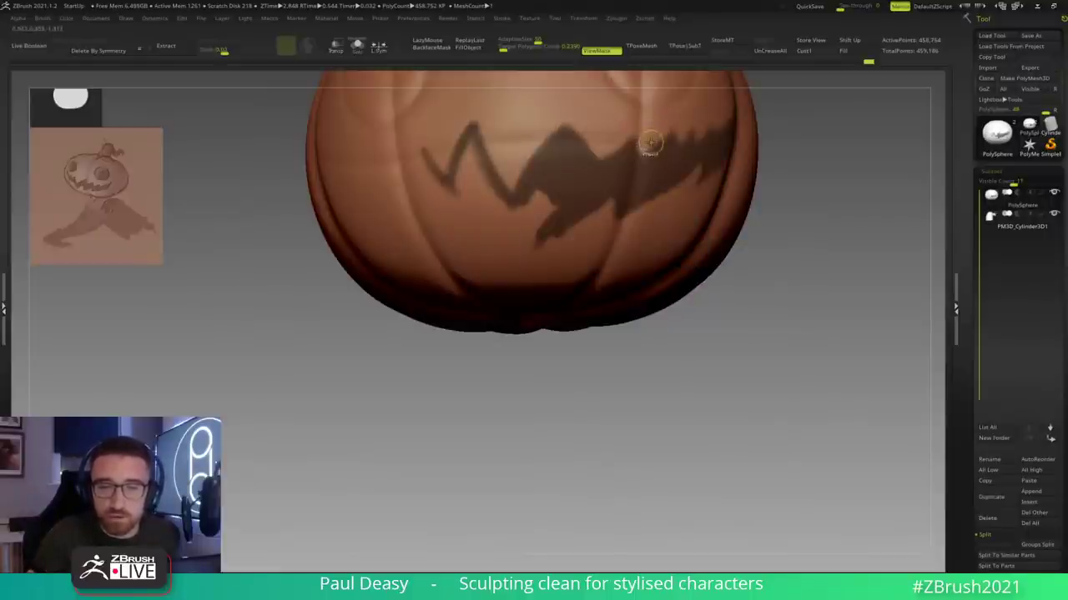
Step: Mask a V-shaped lower outline beneath the zigzag at the middle of the mouth
right_click_drag(564, 194, 572, 198)
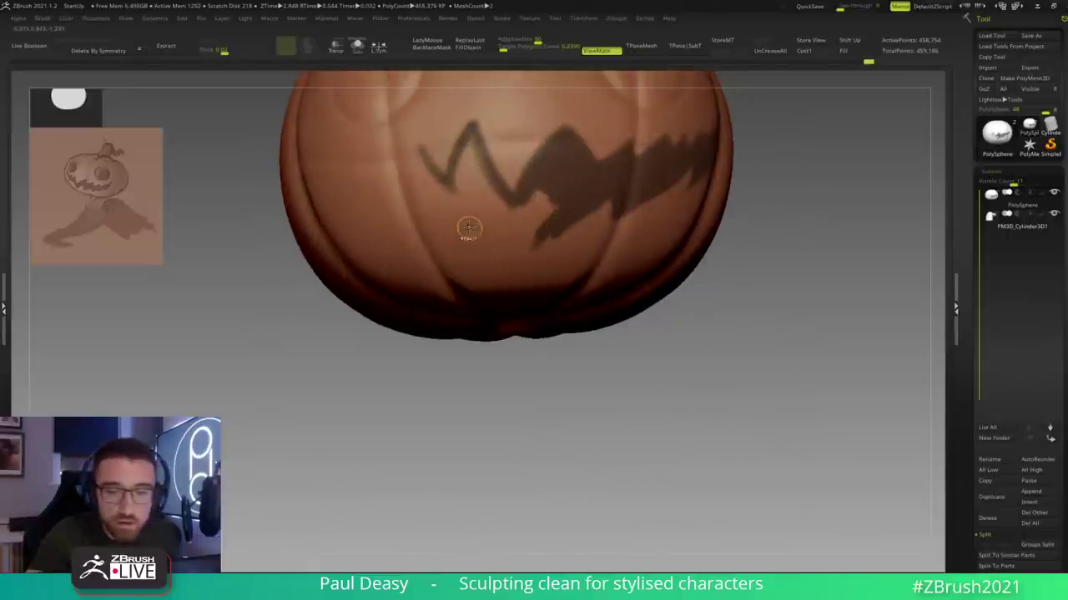
mouse_move(467, 224)
left_mouse_down()
mouse_move(527, 252)
mouse_move(543, 232)
left_mouse_up()
left_click_drag(745, 373, 510, 163)
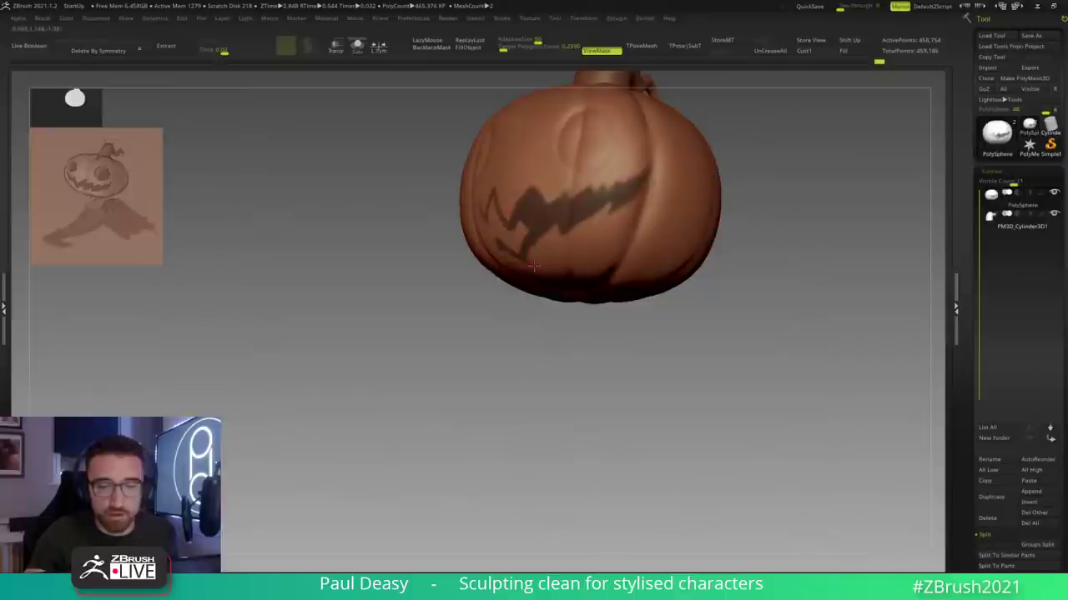
left_click_drag(533, 266, 527, 257)
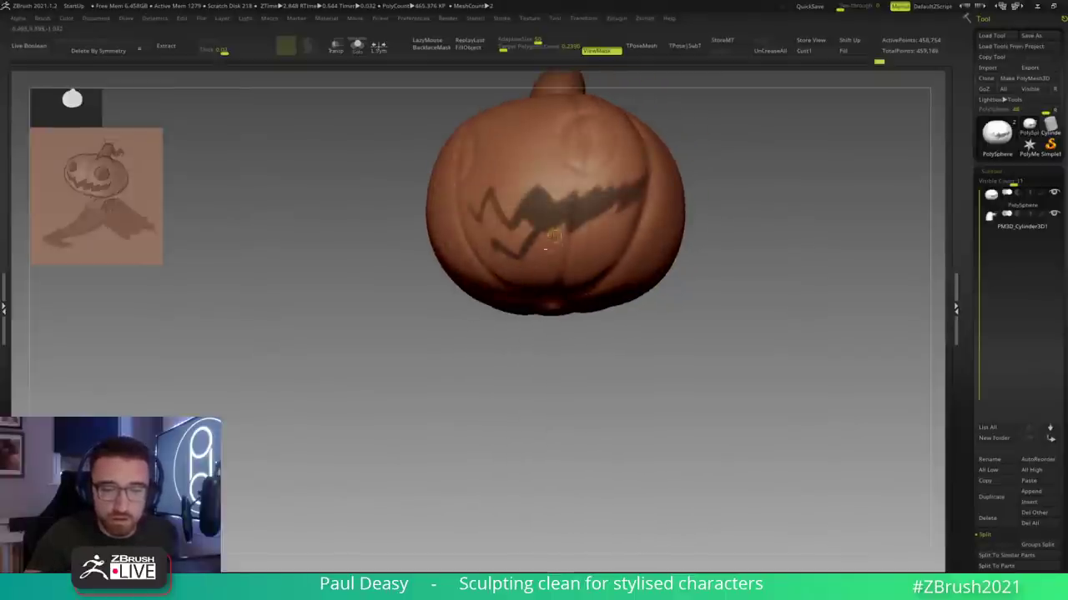
mouse_move(538, 258)
right_mouse_down()
mouse_move(559, 256)
mouse_move(542, 255)
right_mouse_up()
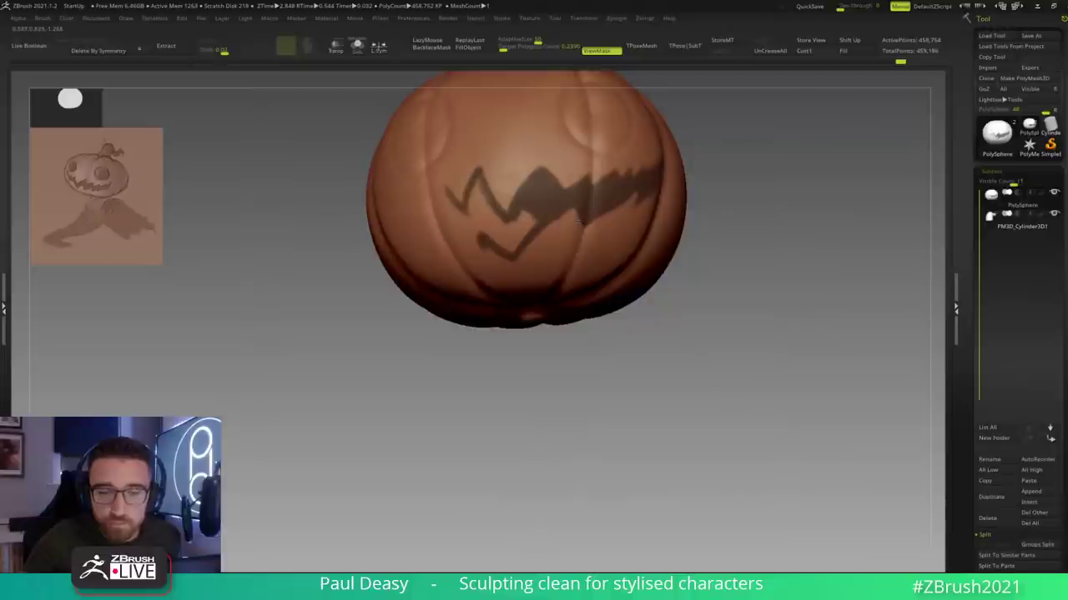
mouse_move(584, 205)
right_mouse_down("ctrl")
mouse_move(583, 226)
mouse_move(572, 214)
right_mouse_up("ctrl")
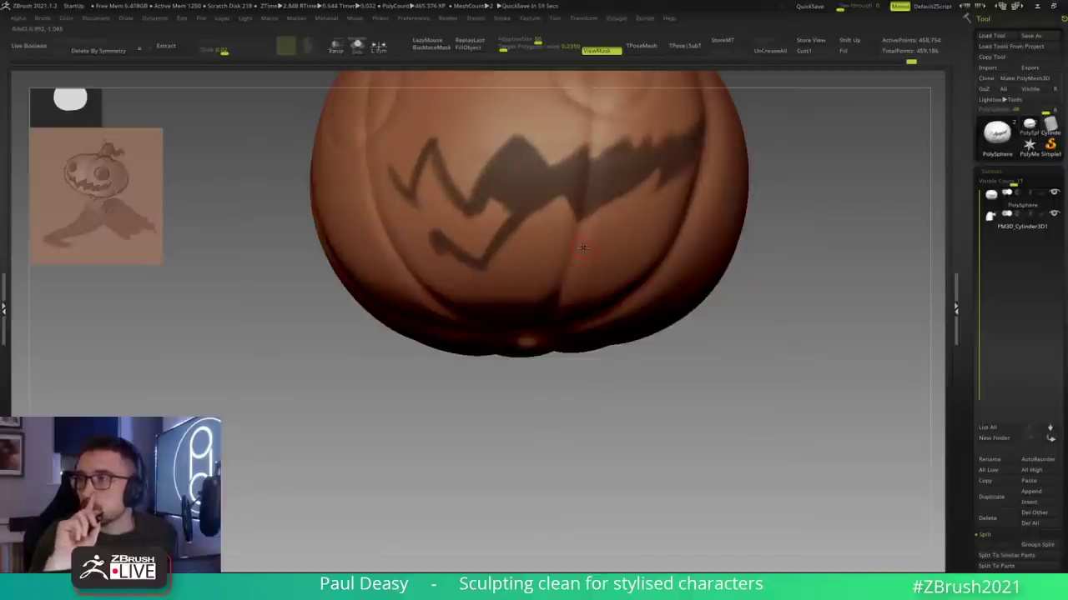
Step: Fill the mask between the central upper points and the V-shaped lower outline, trimming the outline's edge
right_click_drag(566, 231, 559, 240)
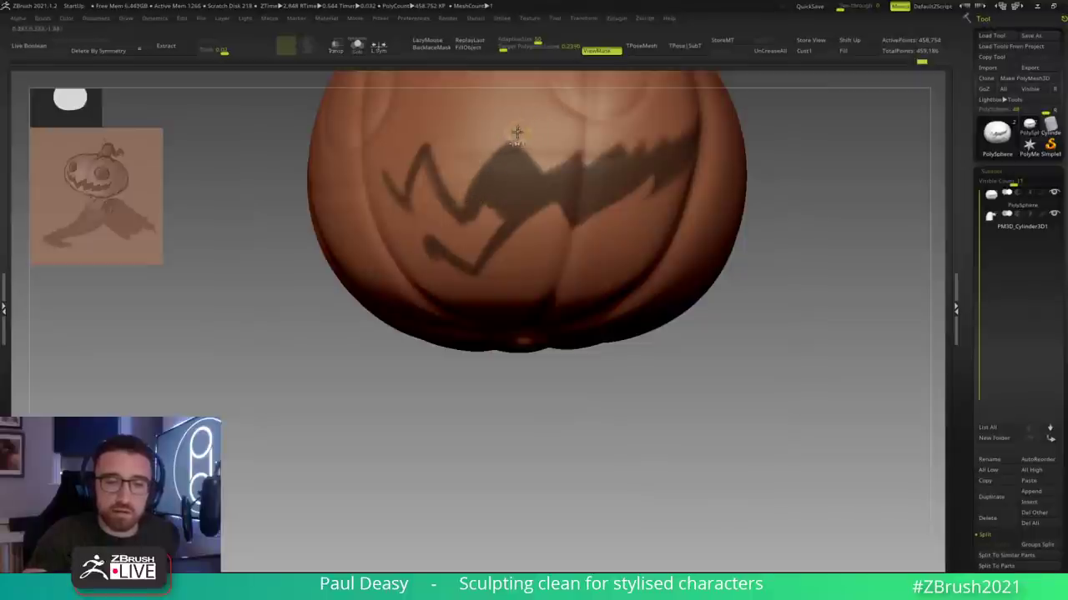
right_click_drag(504, 205, 448, 219)
mouse_move(421, 165)
left_mouse_down()
mouse_move(421, 200)
mouse_move(407, 210)
mouse_move(460, 231)
mouse_move(476, 210)
mouse_move(466, 224)
mouse_move(488, 224)
left_mouse_up()
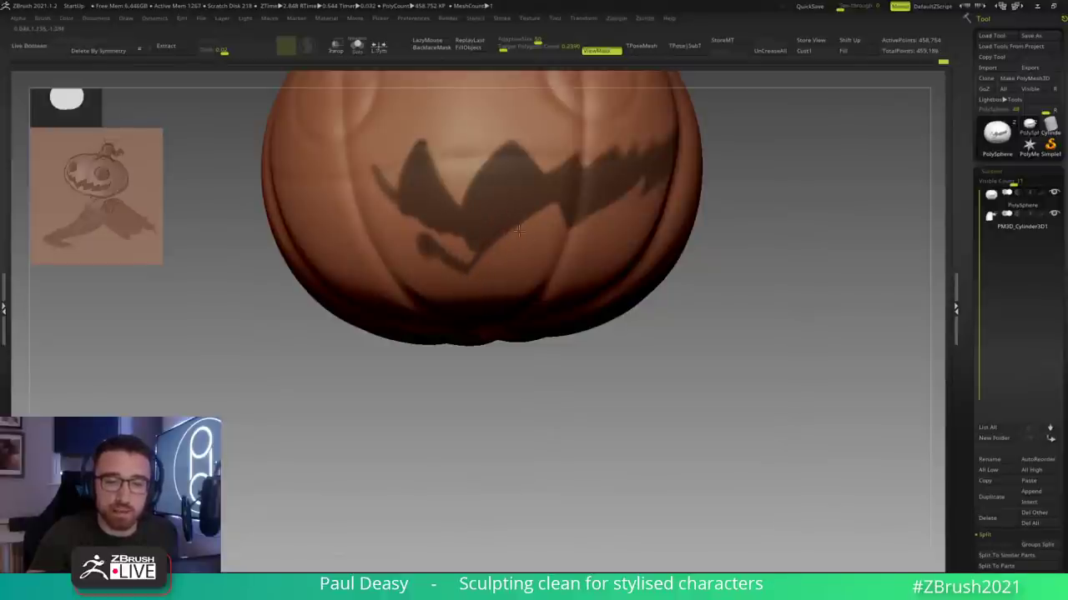
left_click_drag(424, 254, 467, 274, "ctrl+alt")
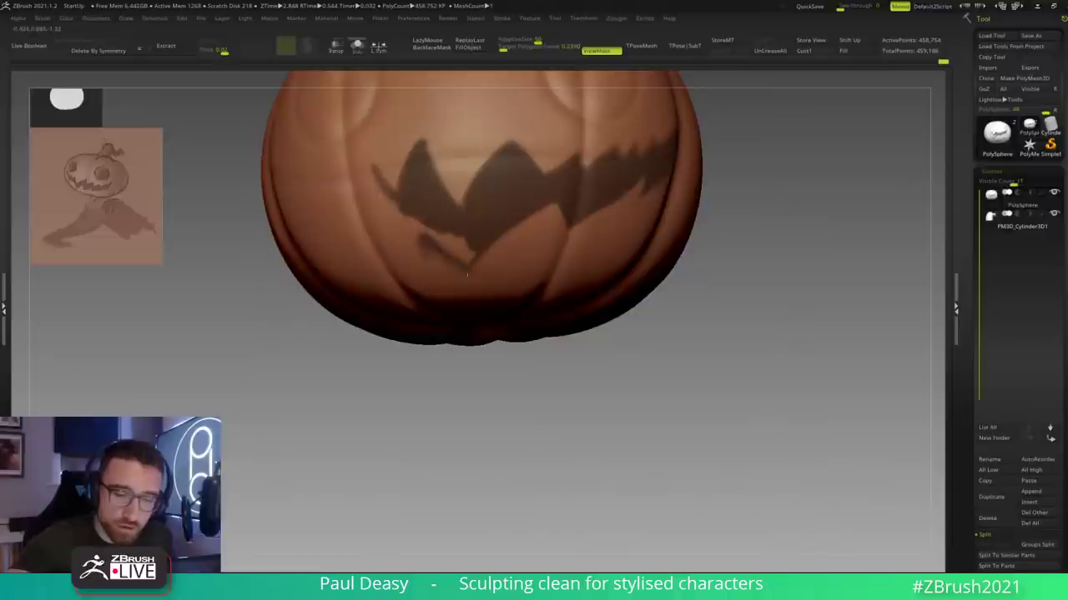
left_click_drag(428, 226, 454, 250)
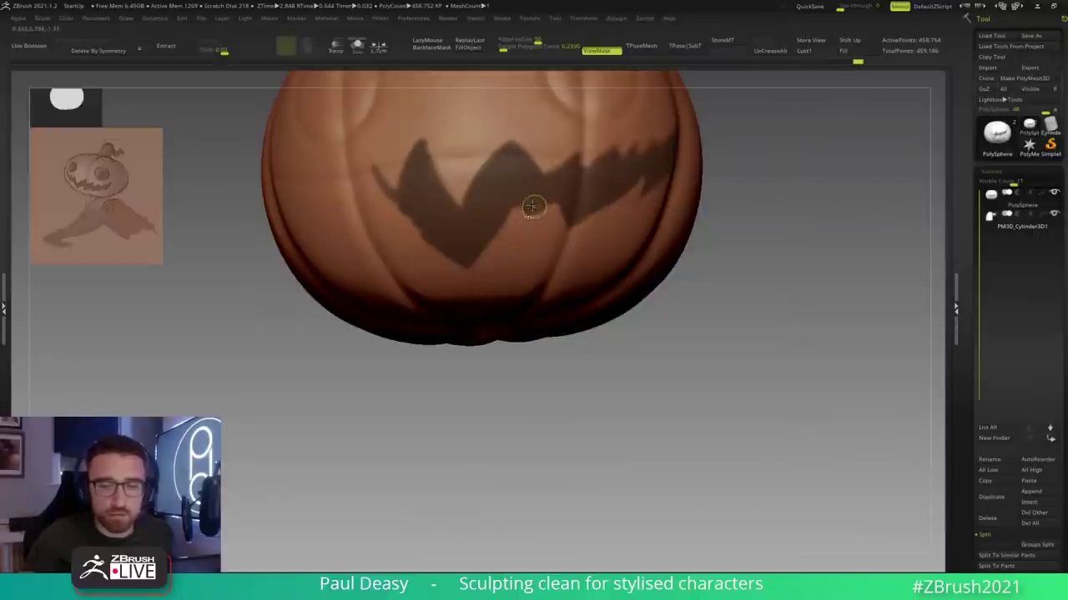
Step: Widen the lower mask point beside the central V and cut a notch separating it from the next jagged point
left_click_drag(551, 219, 557, 229, "ctrl")
right_click_drag(586, 218, 559, 222)
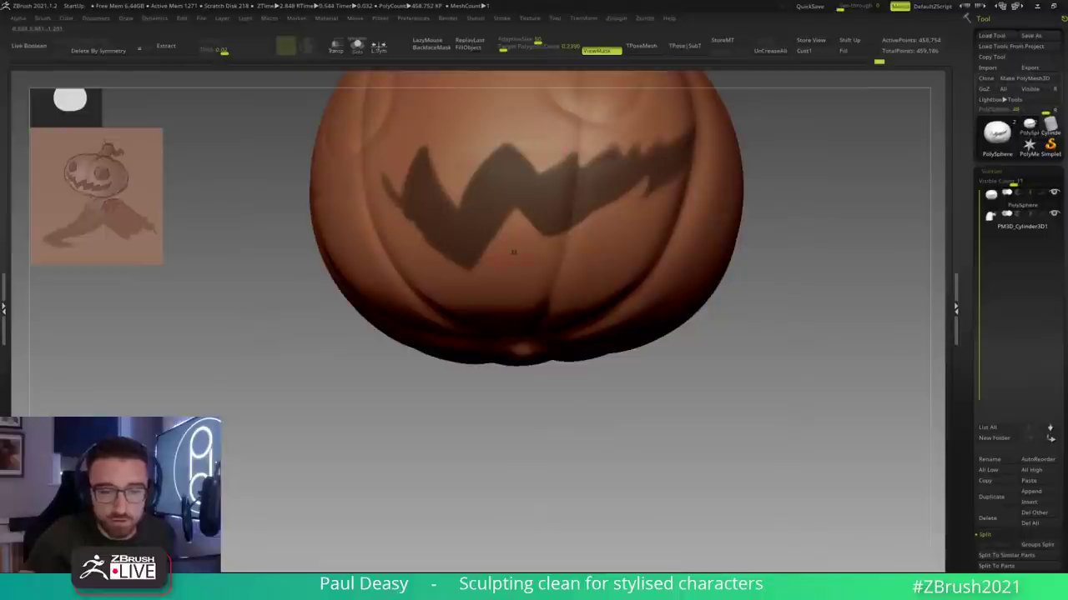
right_click_drag(572, 227, 586, 219)
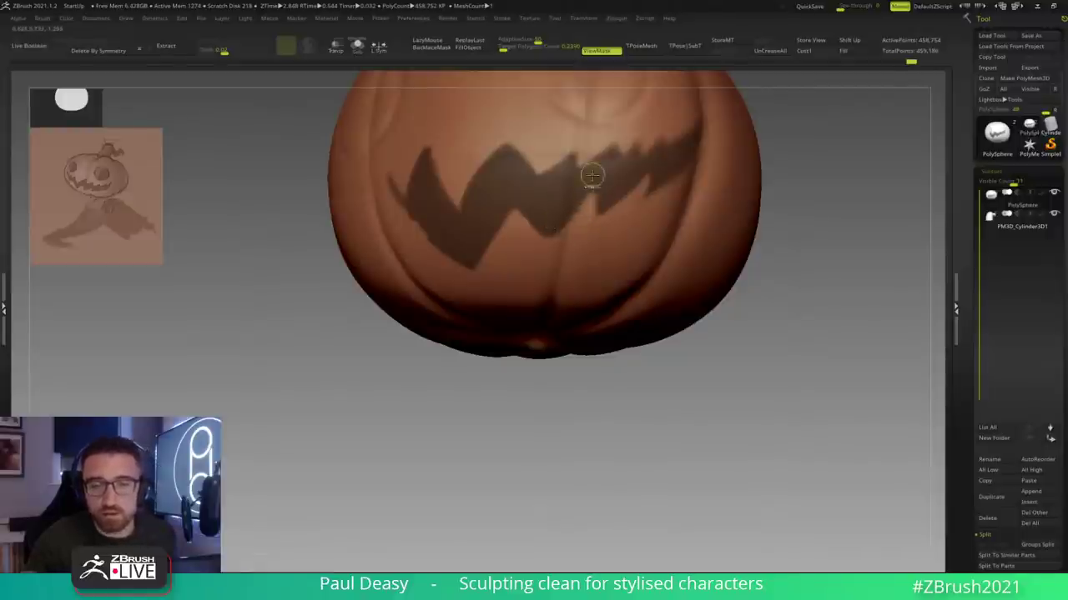
right_click_drag(604, 223, 631, 233)
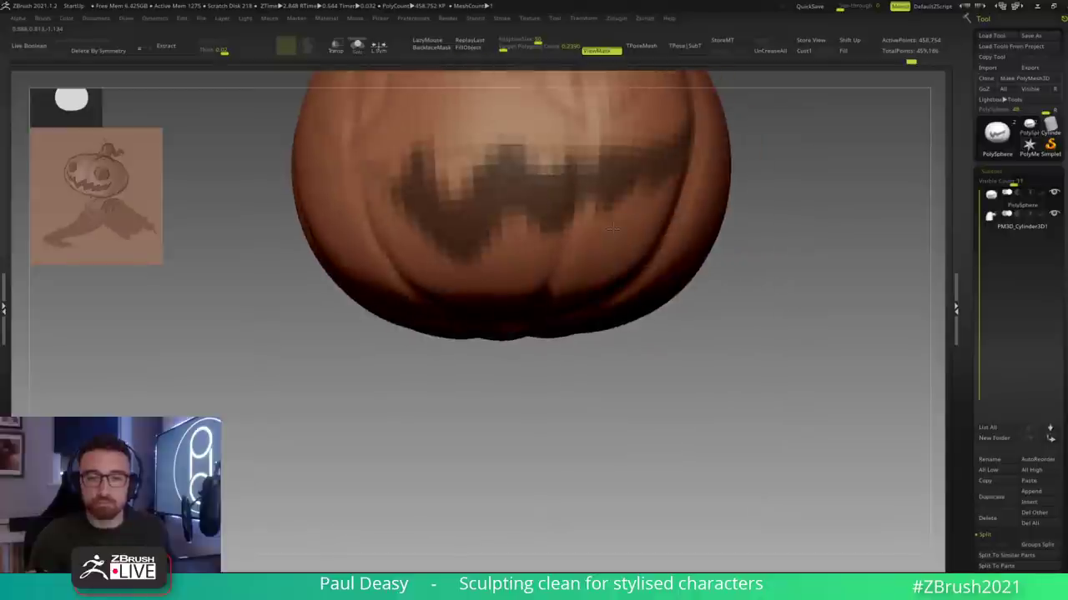
key("space")
key("space")
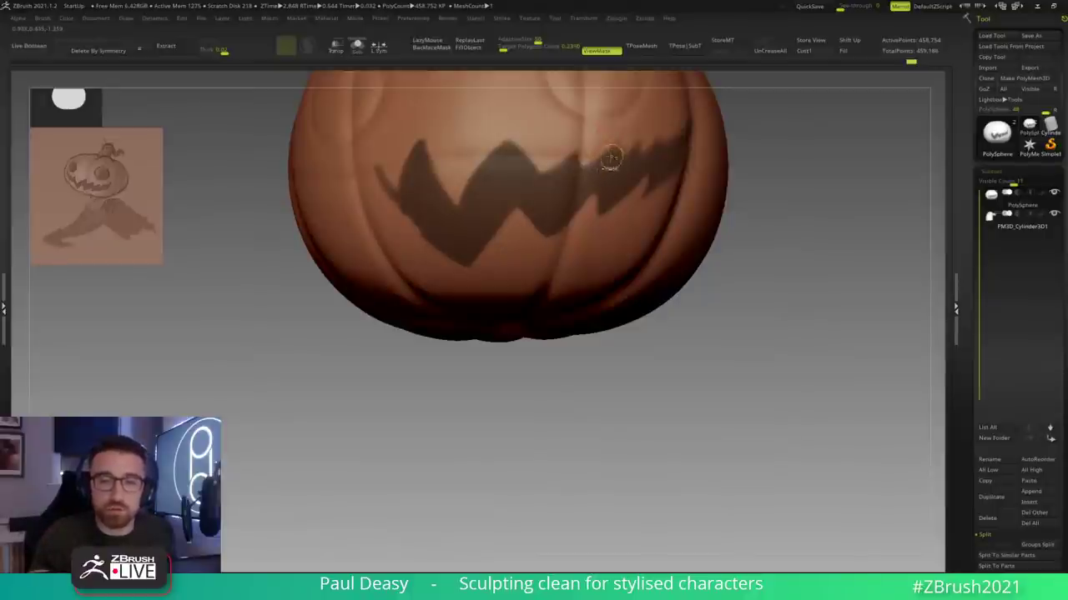
Step: Extend the filled mouth mask past the central V with a small upper point and a tapered tip below the eye
mouse_move(597, 174)
right_mouse_down()
mouse_move(481, 210)
mouse_move(460, 204)
mouse_move(459, 237)
right_mouse_up()
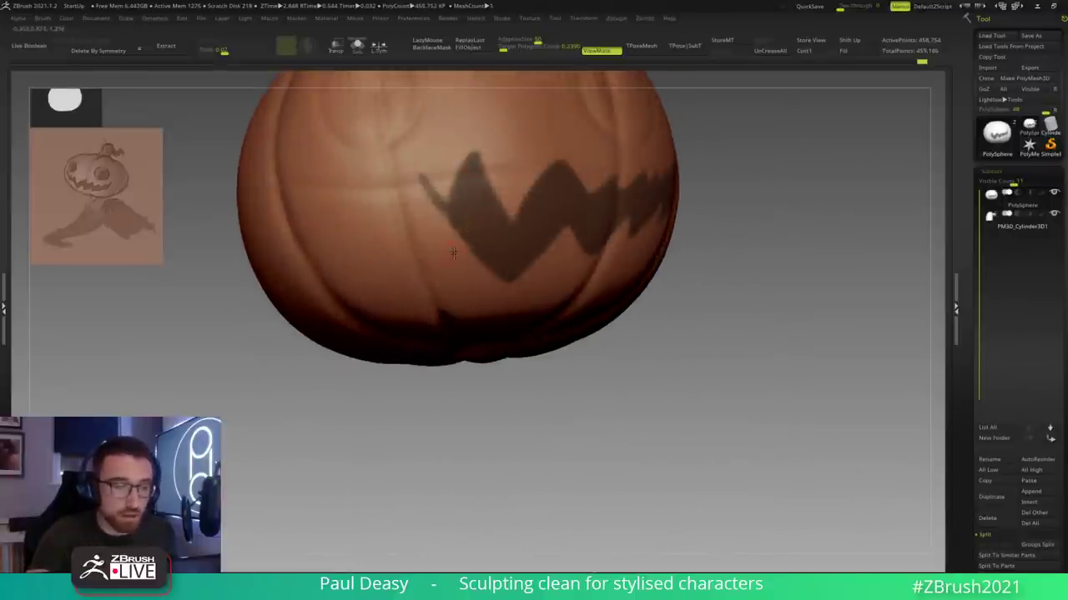
right_click_drag(449, 209, 537, 210)
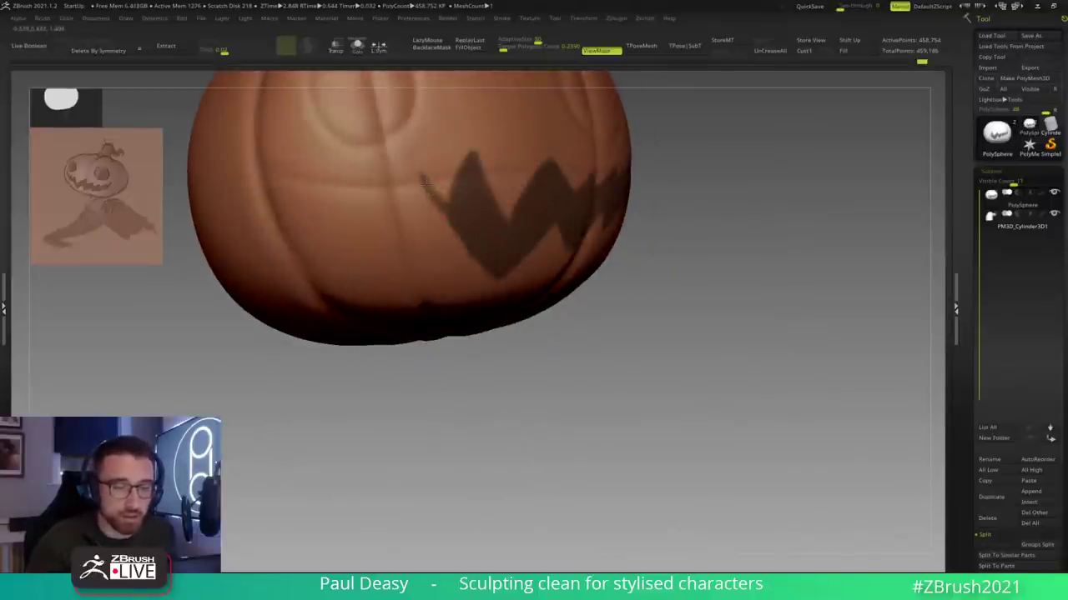
mouse_move(422, 182)
left_mouse_down()
mouse_move(422, 208)
mouse_move(449, 221)
mouse_move(379, 171)
left_mouse_up()
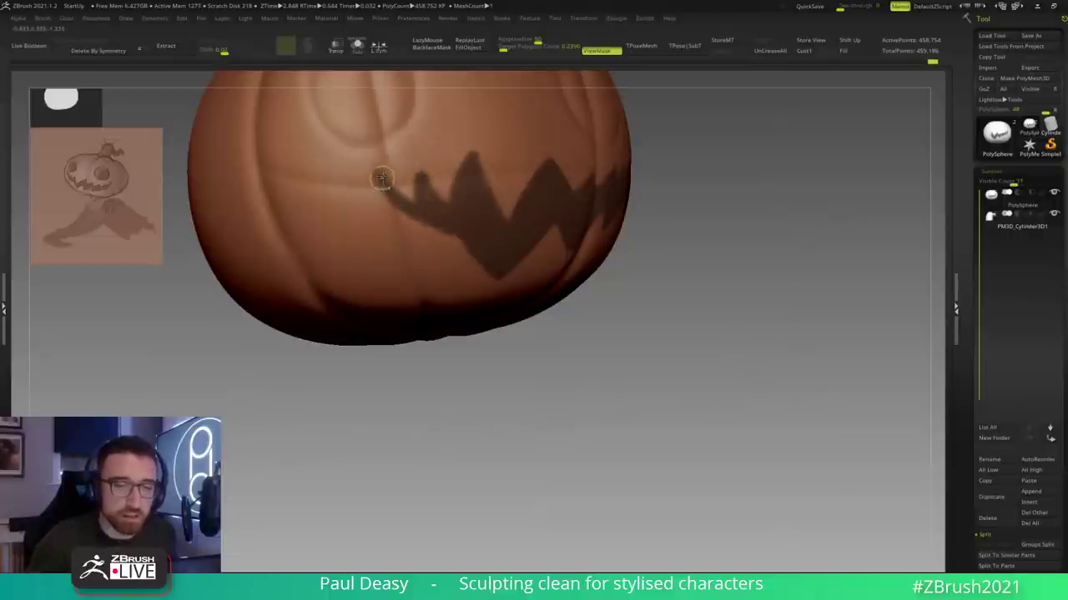
left_click_drag(666, 315, 588, 327)
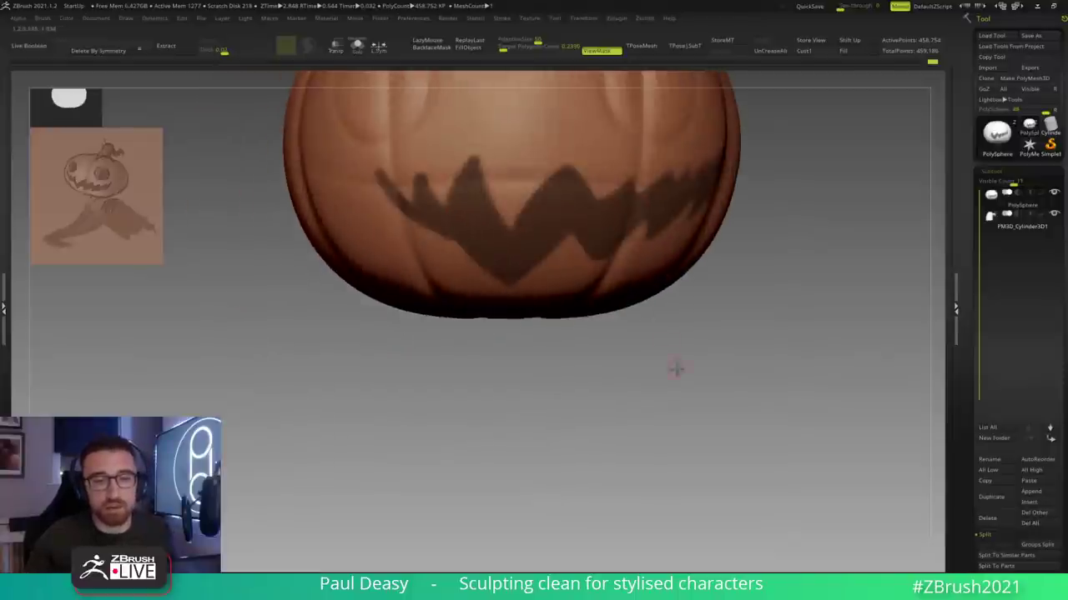
left_click_drag(677, 367, 606, 362, "alt")
mouse_move(542, 354)
left_mouse_down("alt")
mouse_move(571, 378)
mouse_move(556, 381)
mouse_move(572, 398)
mouse_move(486, 244)
left_mouse_up("alt")
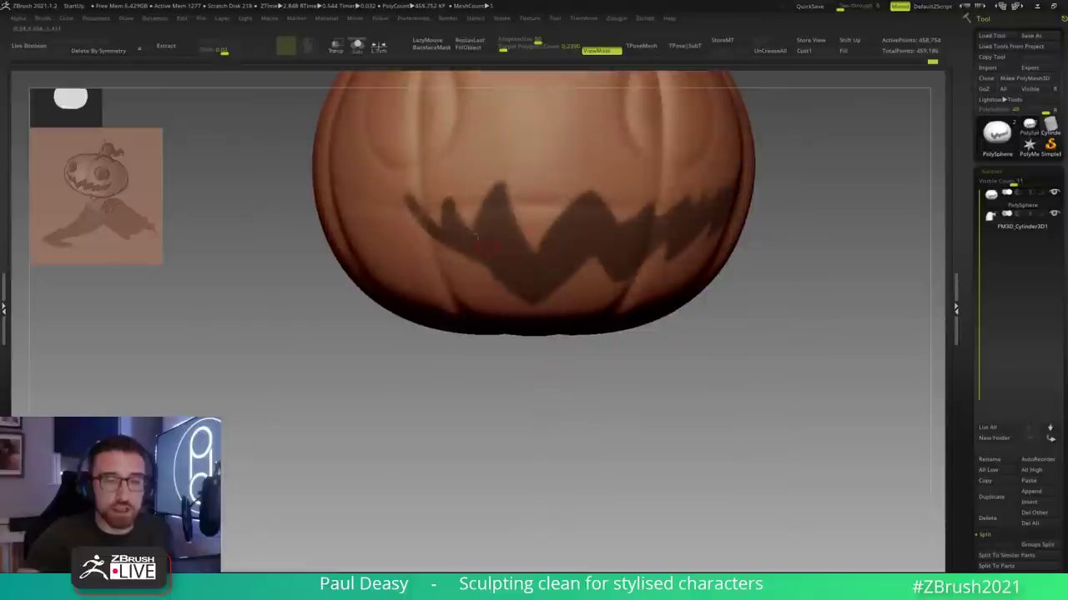
left_click_drag(408, 200, 423, 217, "ctrl")
mouse_move(418, 207)
right_mouse_down()
mouse_move(359, 213)
mouse_move(436, 223)
right_mouse_up()
left_click_drag(432, 221, 367, 201)
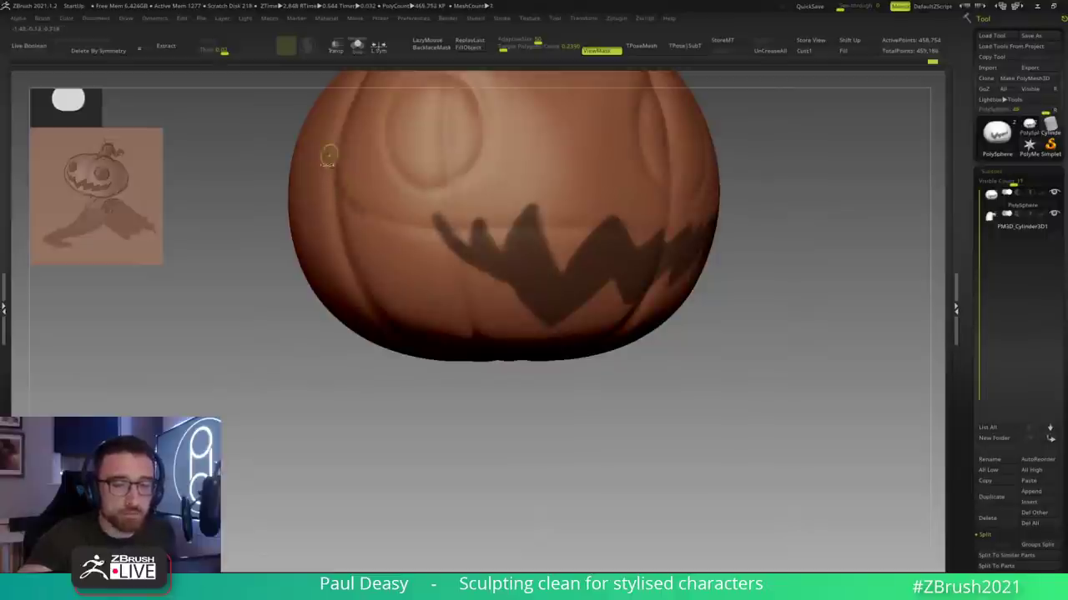
Step: Mask a zigzag line from the tapered tip outwards to a raised mouth corner at the rib groove beside the eye
mouse_move(329, 153)
left_mouse_down()
mouse_move(365, 215)
mouse_move(406, 249)
mouse_move(362, 214)
mouse_move(391, 239)
mouse_move(378, 202)
mouse_move(412, 247)
left_mouse_up()
left_click_drag(371, 208, 408, 253)
mouse_move(374, 196)
left_mouse_down("ctrl")
mouse_move(417, 234)
mouse_move(412, 248)
mouse_move(438, 218)
left_mouse_up("ctrl")
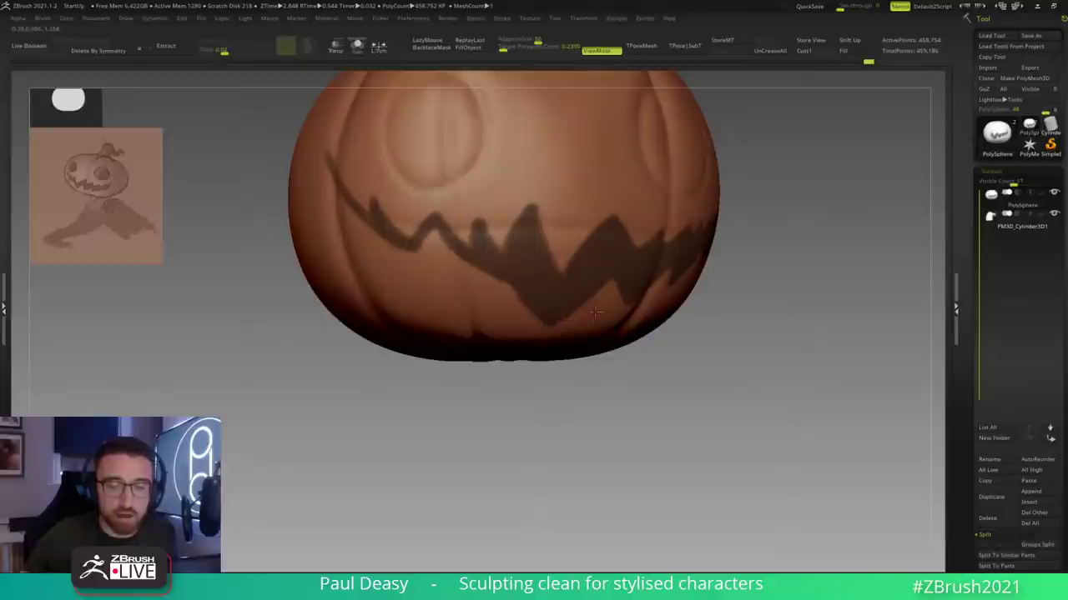
Step: Thicken and fill the zigzag line towards the newly masked mouth corner, undoing stray strokes
right_click_drag(417, 283, 445, 269)
left_click_drag(331, 168, 362, 228, "ctrl")
key("ctrl+z")
left_click_drag(326, 160, 370, 237, "ctrl")
key("ctrl+z")
left_click_drag(340, 194, 374, 240, "ctrl")
mouse_move(334, 173)
left_mouse_down()
mouse_move(359, 218)
mouse_move(351, 207)
mouse_move(398, 251)
left_mouse_up()
left_click_drag(352, 200, 405, 253, "ctrl")
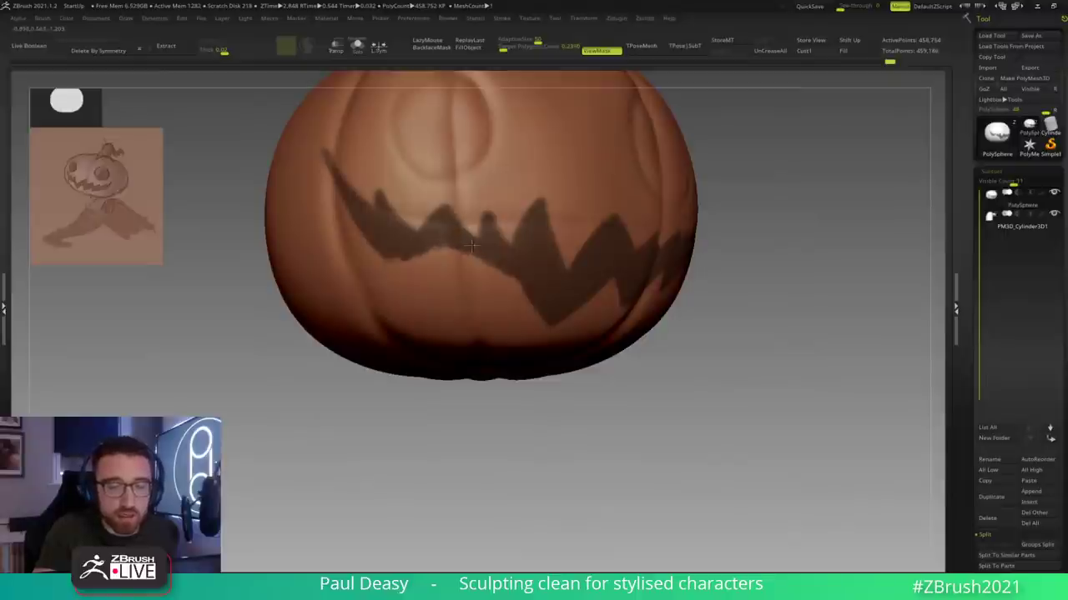
Step: Add jagged downward points along the lower mouth edge between the new corner and the central V
right_click_drag(484, 268, 482, 265)
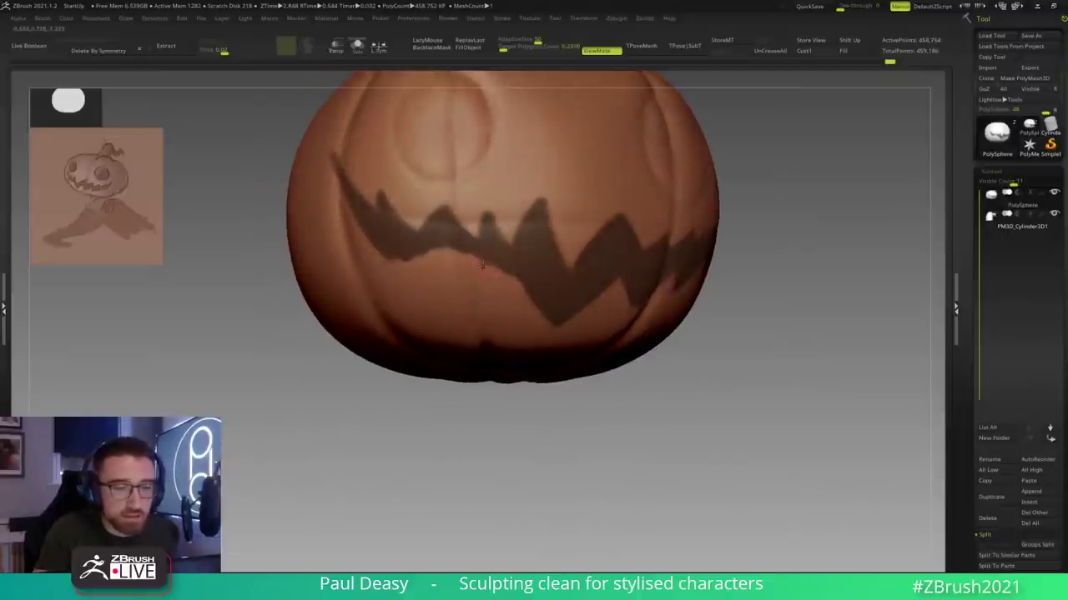
right_click_drag(477, 263, 410, 247)
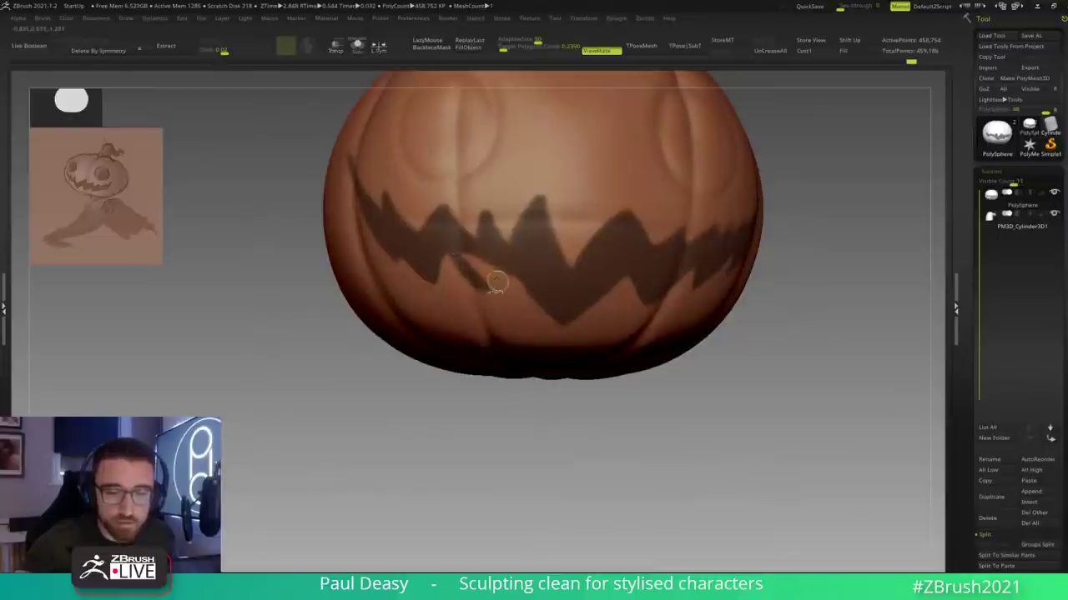
left_click_drag(491, 290, 491, 268, "ctrl")
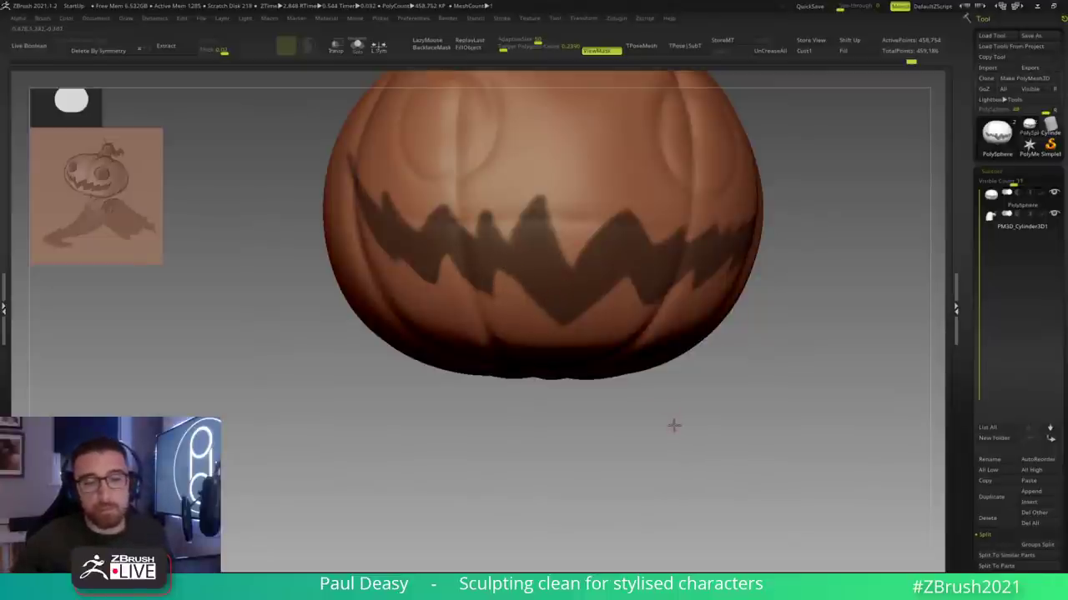
left_click_drag(674, 425, 634, 421)
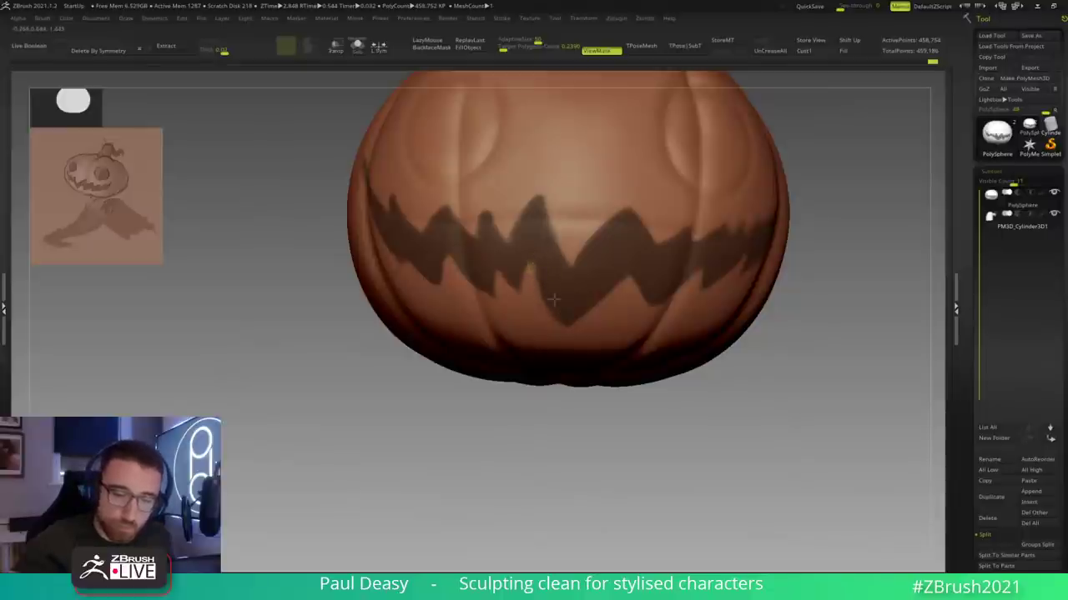
Step: Shorten the long central lower point of the mouth mask into a shallower V
left_click_drag(734, 446, 749, 439)
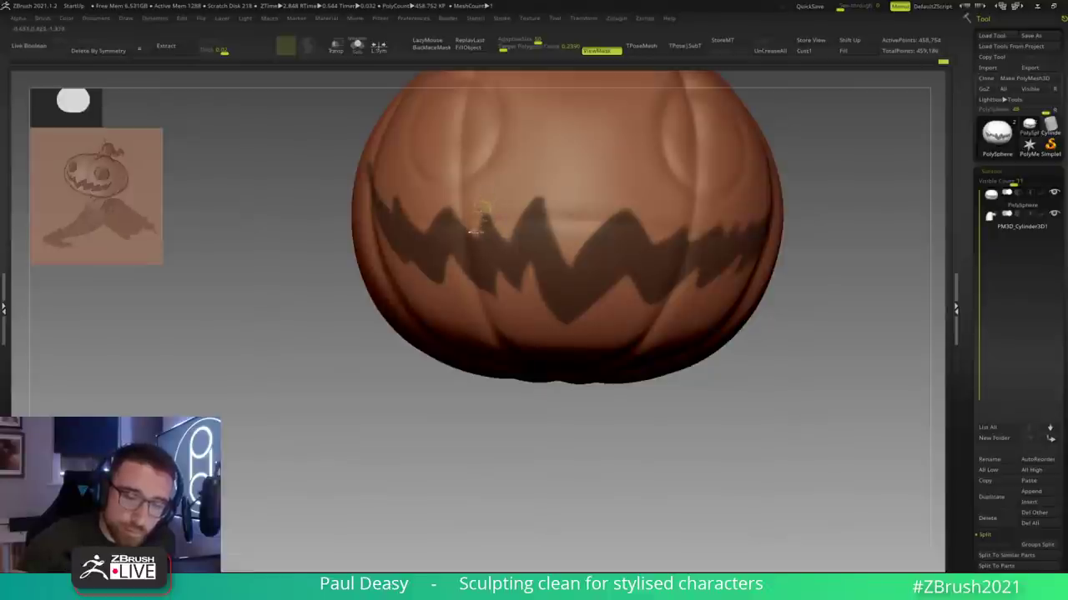
left_click_drag(838, 384, 762, 381)
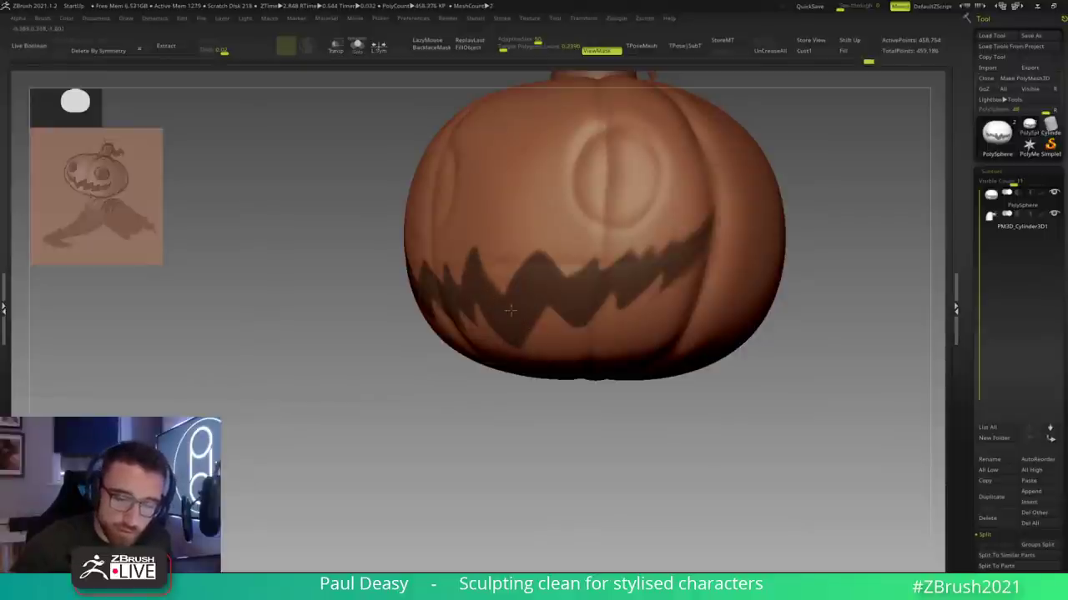
mouse_move(508, 292)
right_mouse_down()
mouse_move(511, 256)
mouse_move(495, 296)
right_mouse_up()
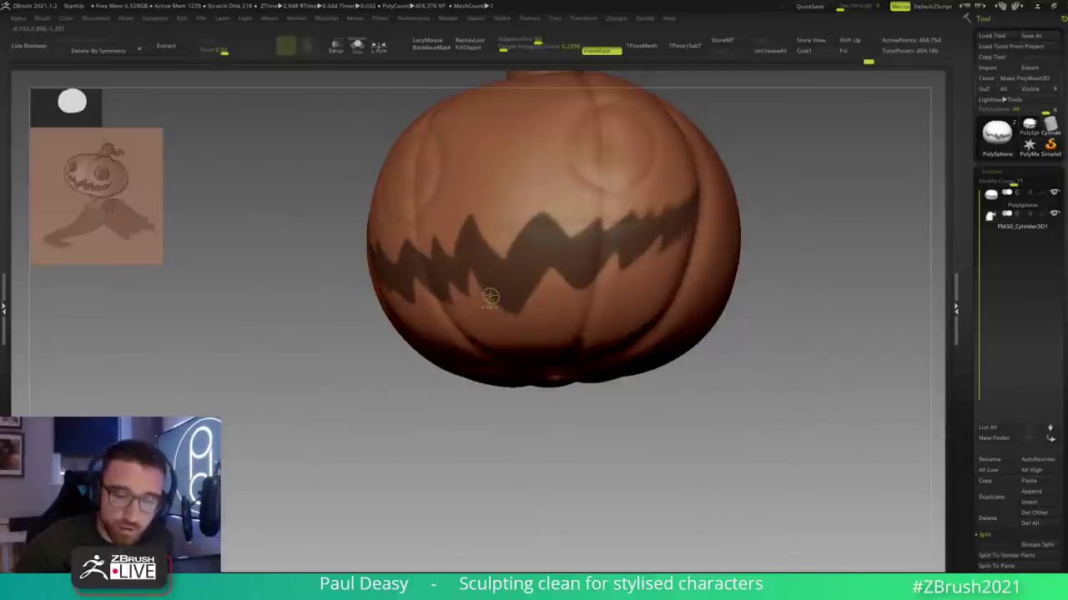
right_click_drag(586, 282, 538, 277)
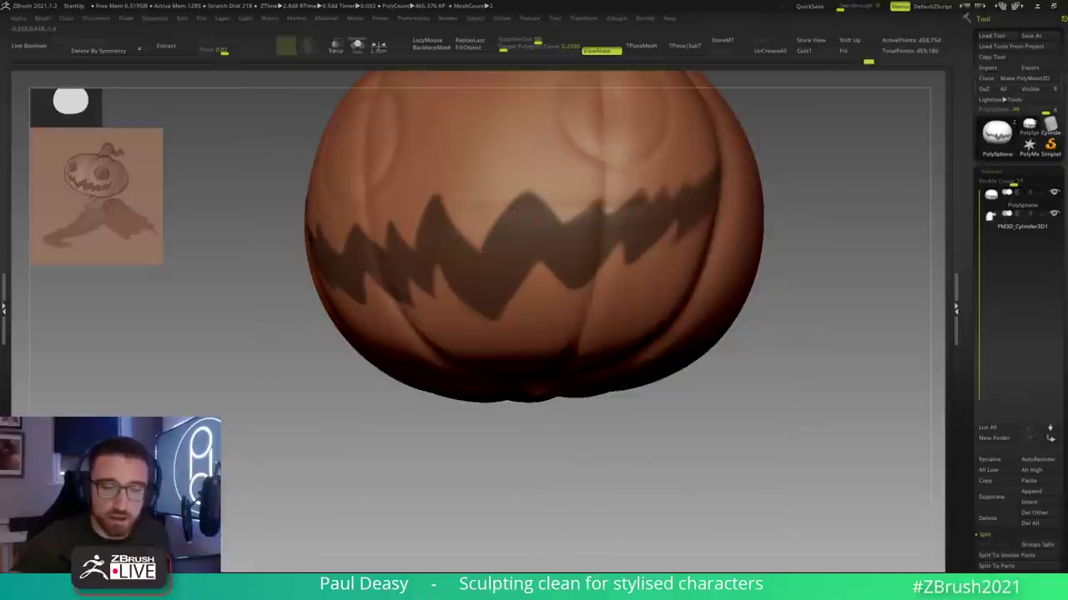
mouse_move(438, 271)
left_mouse_down("ctrl+alt")
mouse_move(499, 316)
mouse_move(499, 306)
left_mouse_up("ctrl+alt")
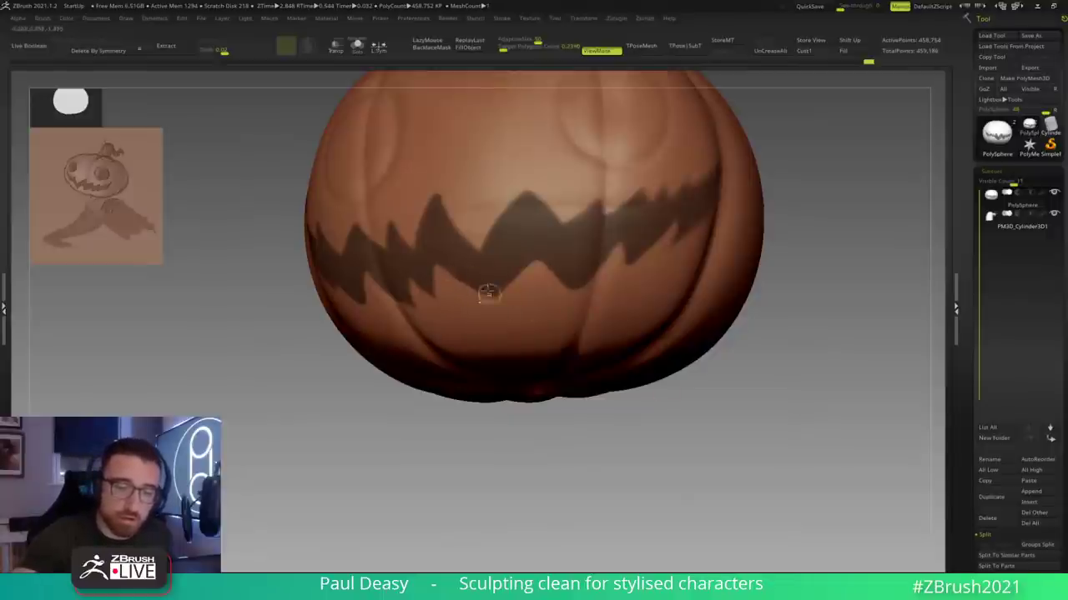
right_click_drag(451, 256, 420, 275)
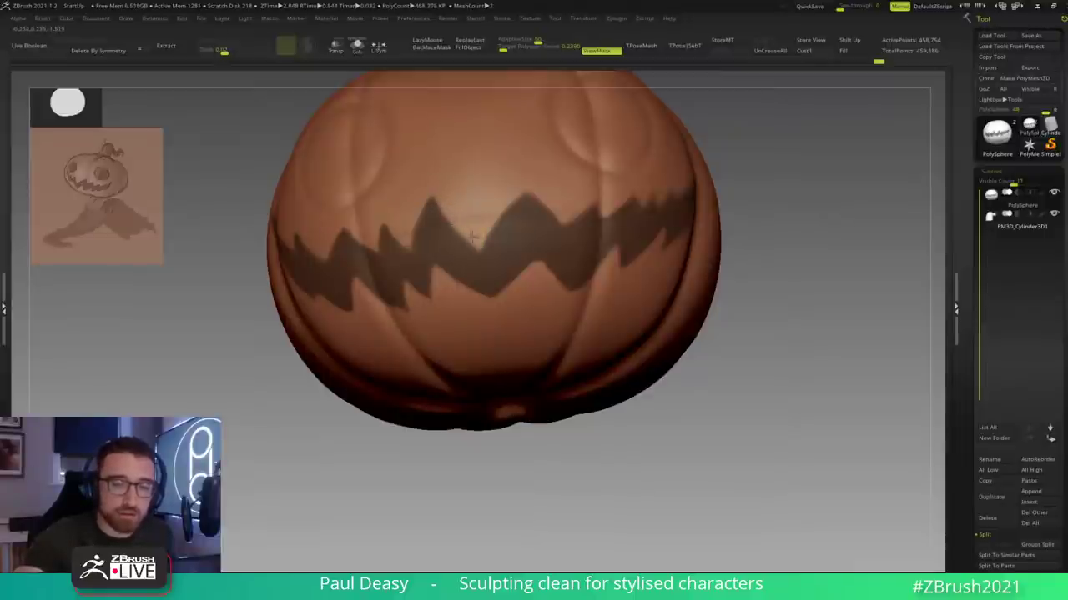
Step: Sharpen the lower mask point beside the central V, just before the rib groove
left_click_drag(492, 241, 484, 250, "ctrl")
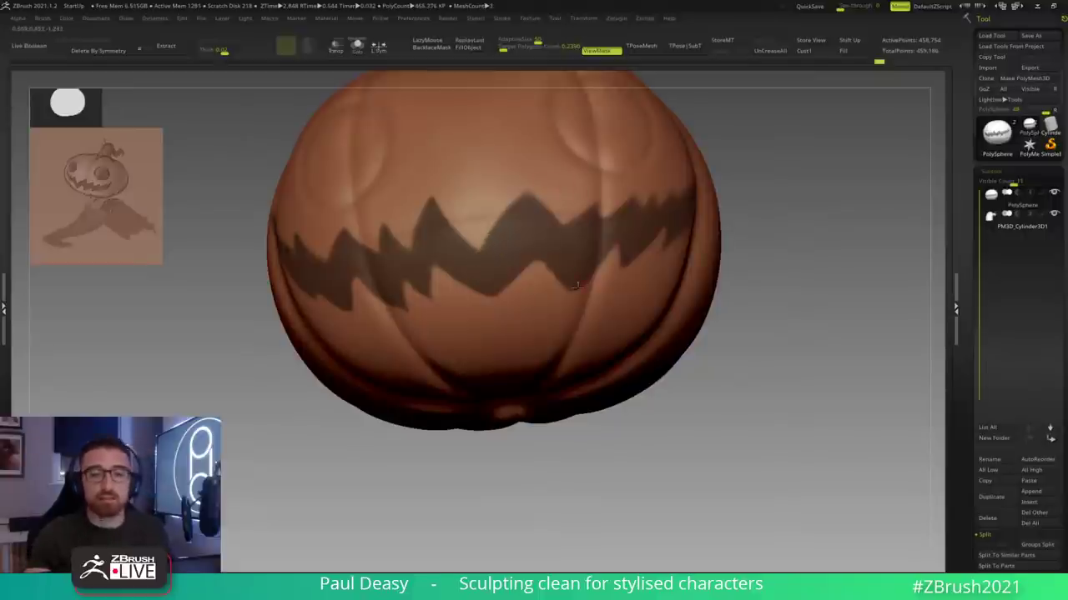
right_click_drag(549, 267, 534, 268)
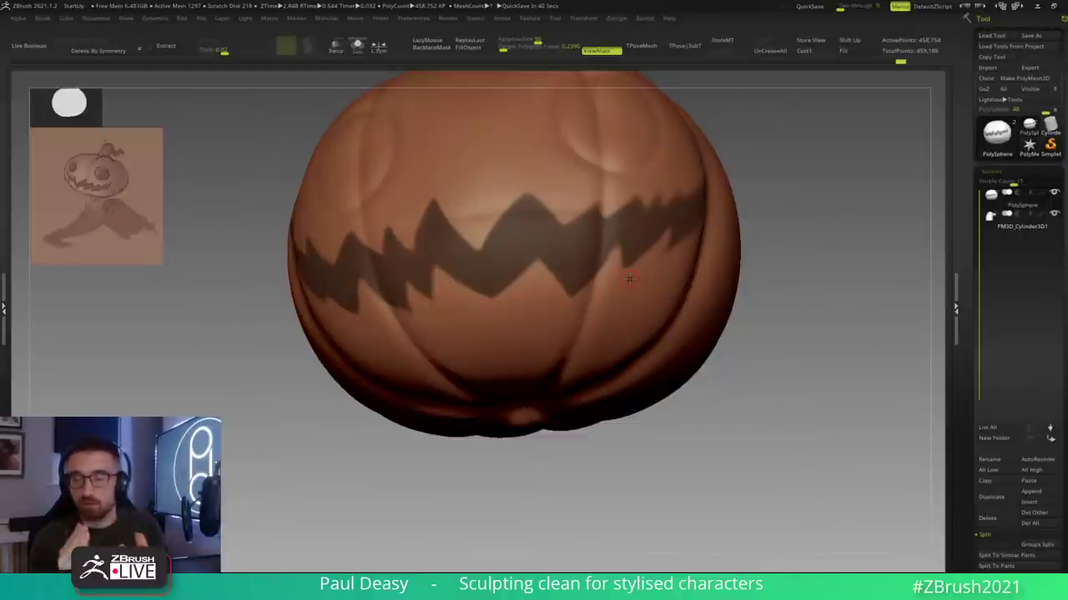
left_click_drag(800, 226, 476, 281)
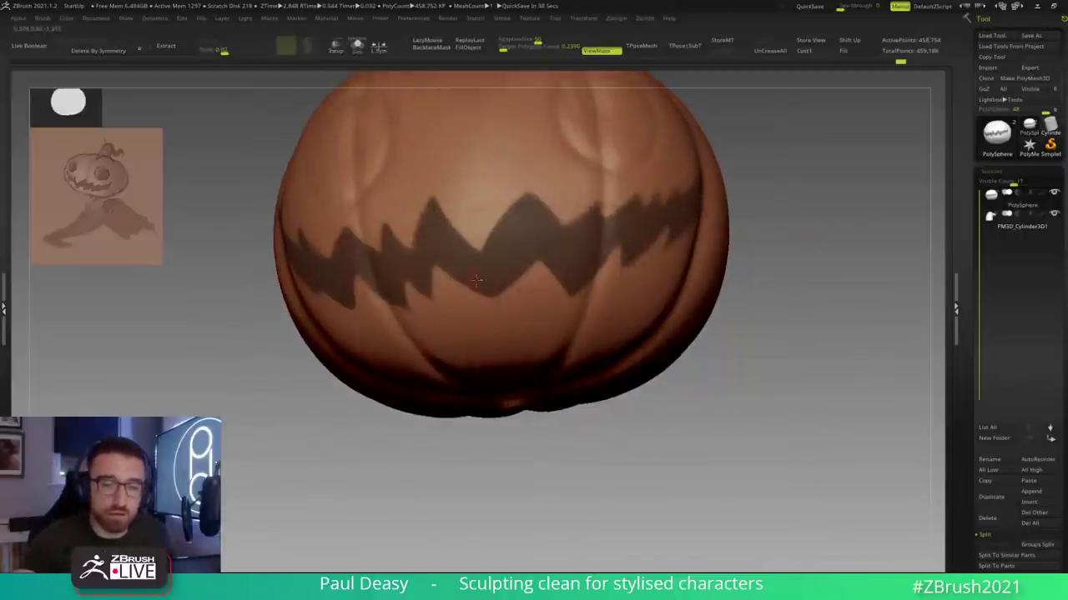
left_click_drag(784, 377, 487, 204)
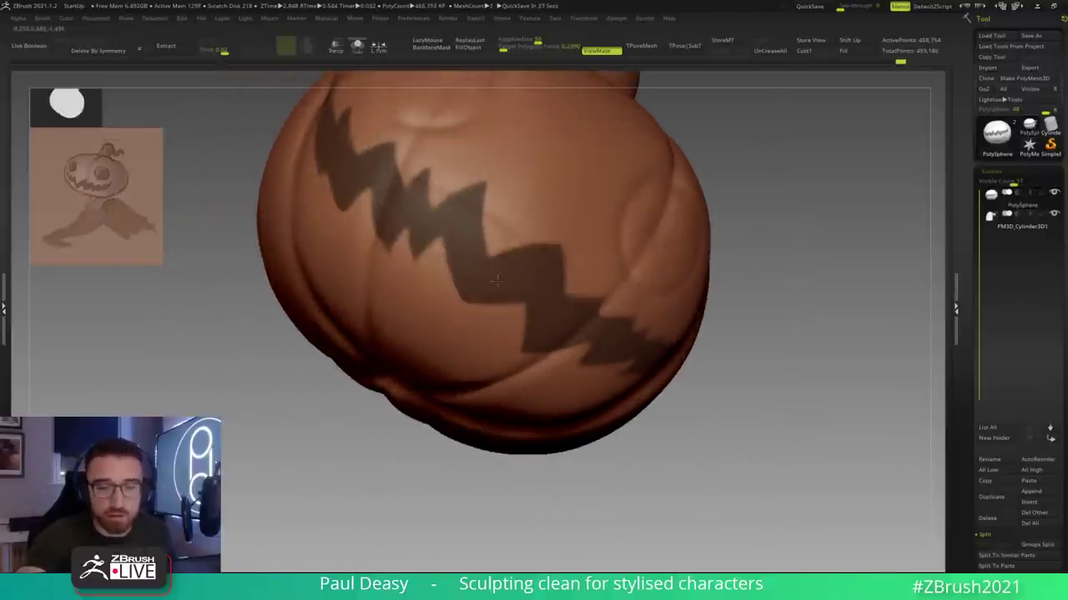
Step: Inspect the masked grin from the front and both sides, comparing its points with the reference sketch
left_click_drag(788, 342, 686, 380, "shift")
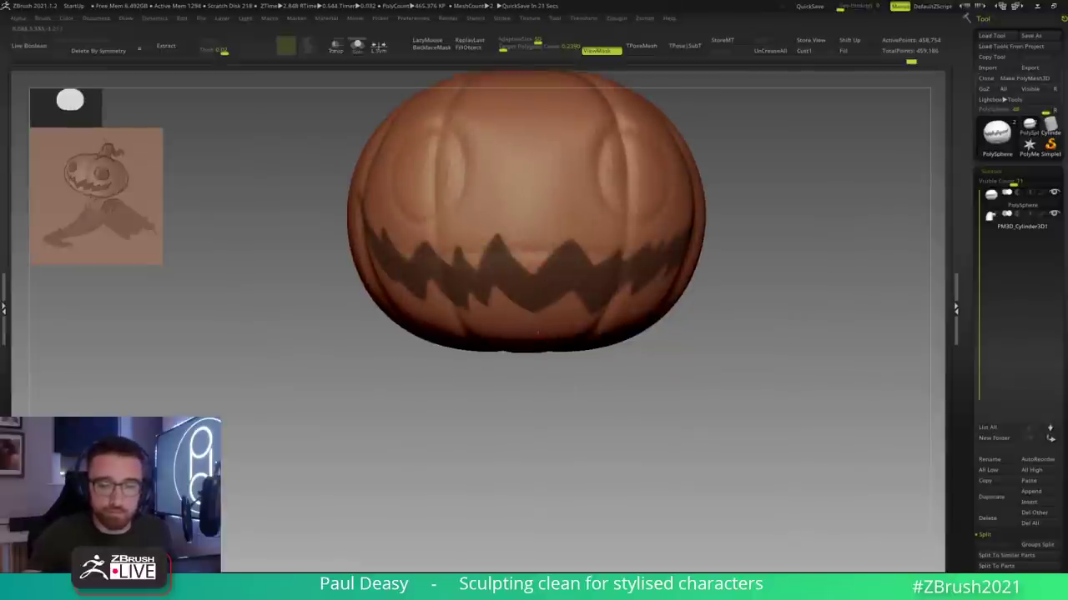
left_click_drag(526, 294, 531, 363)
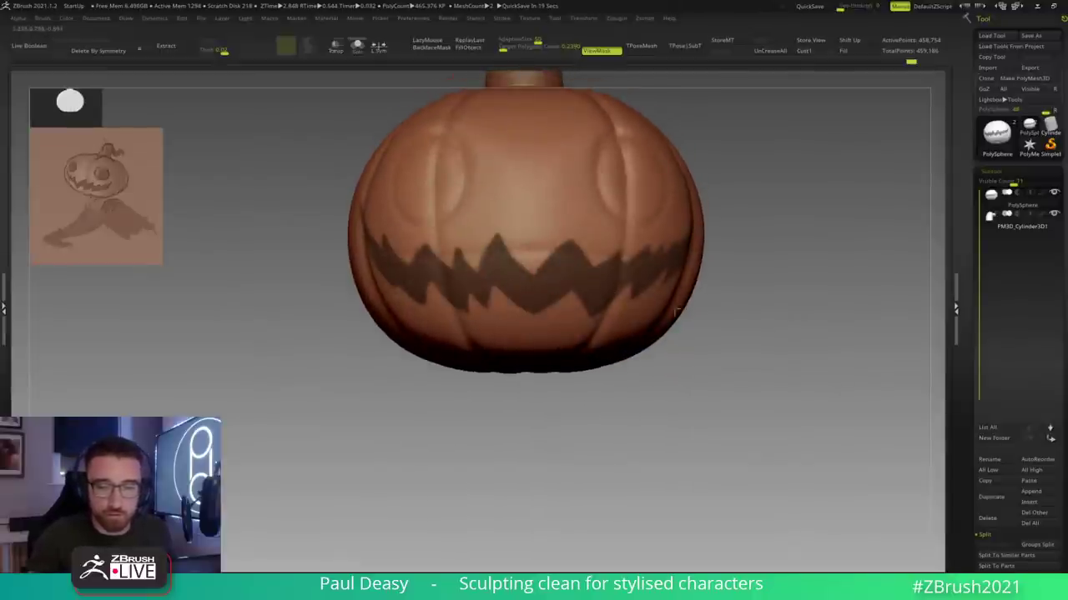
left_click_drag(685, 309, 745, 312)
key("space")
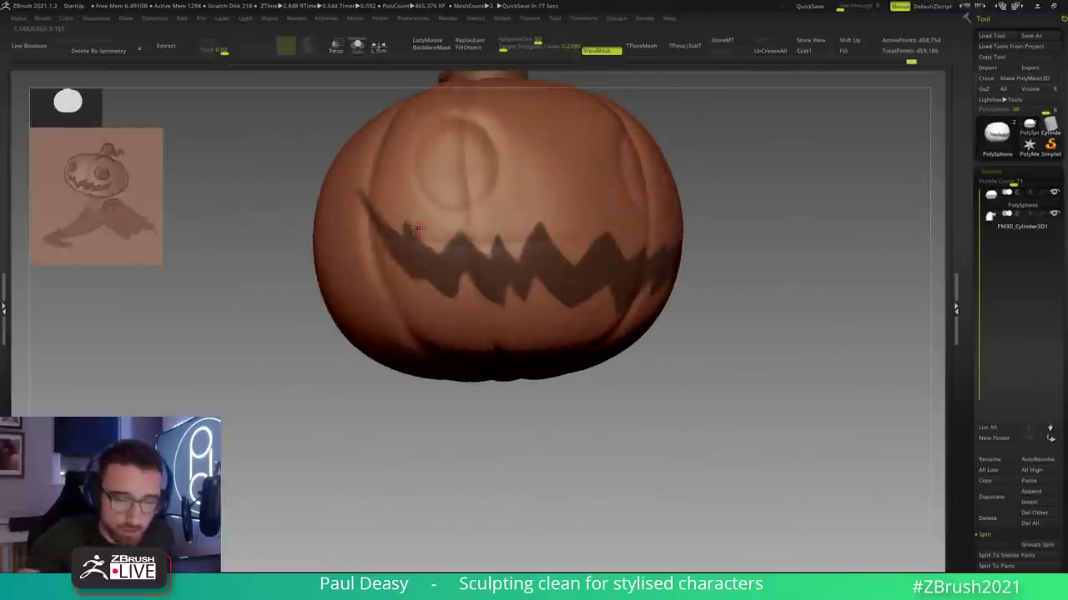
right_click_drag(522, 268, 489, 297)
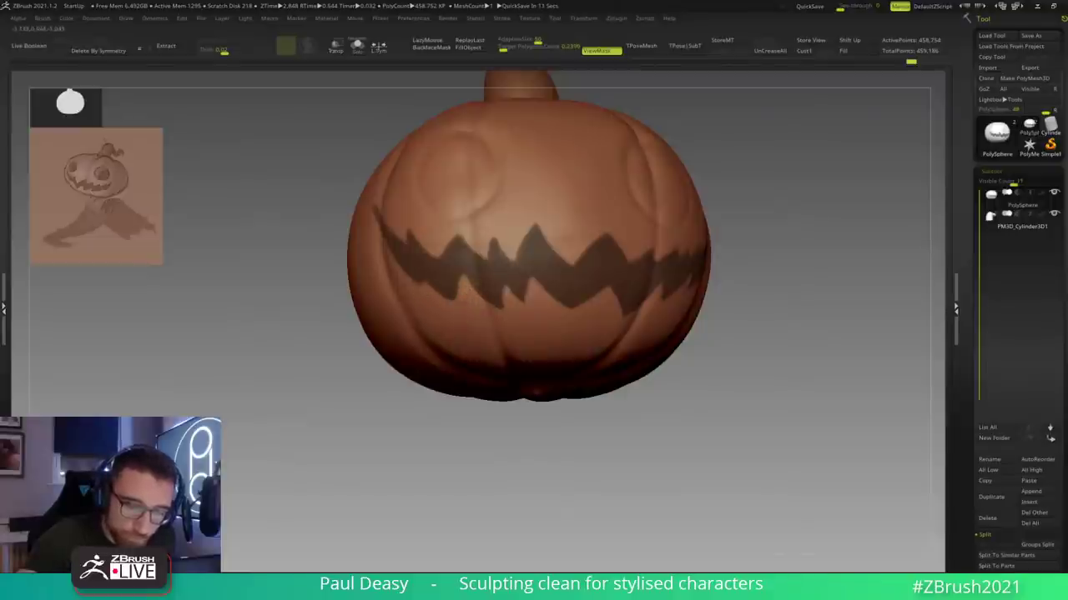
right_click_drag(647, 293, 742, 295)
left_click_drag(741, 293, 699, 292)
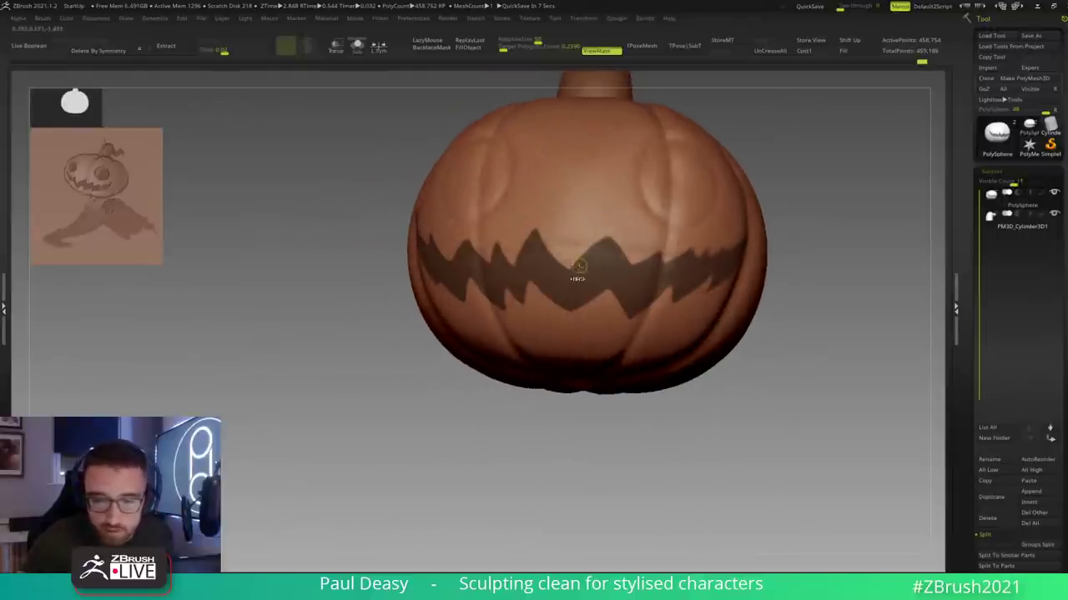
left_click_drag(603, 289, 536, 279)
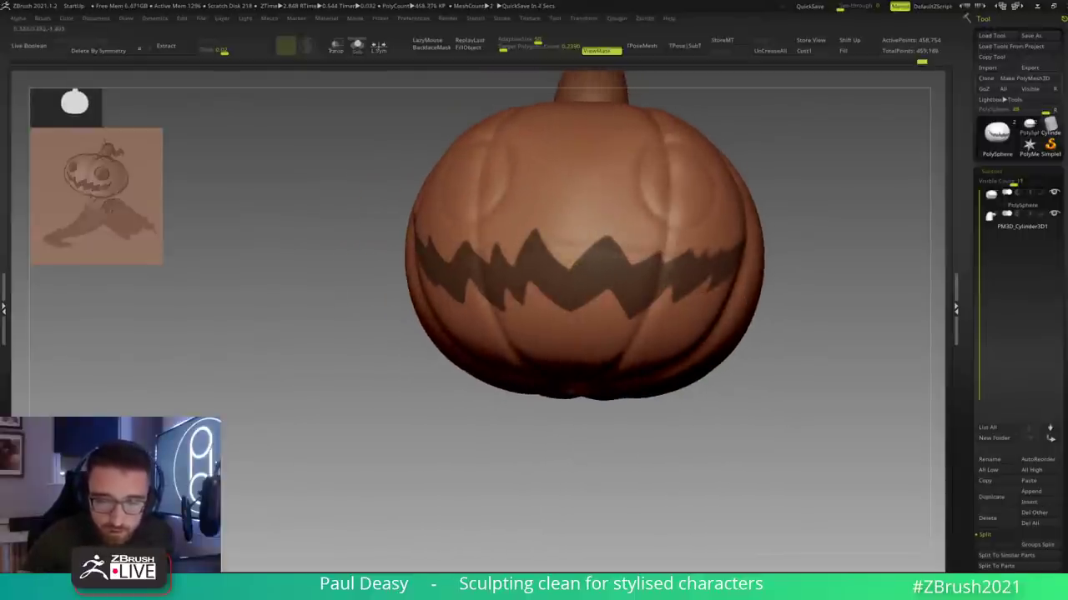
right_click_drag(547, 284, 505, 305)
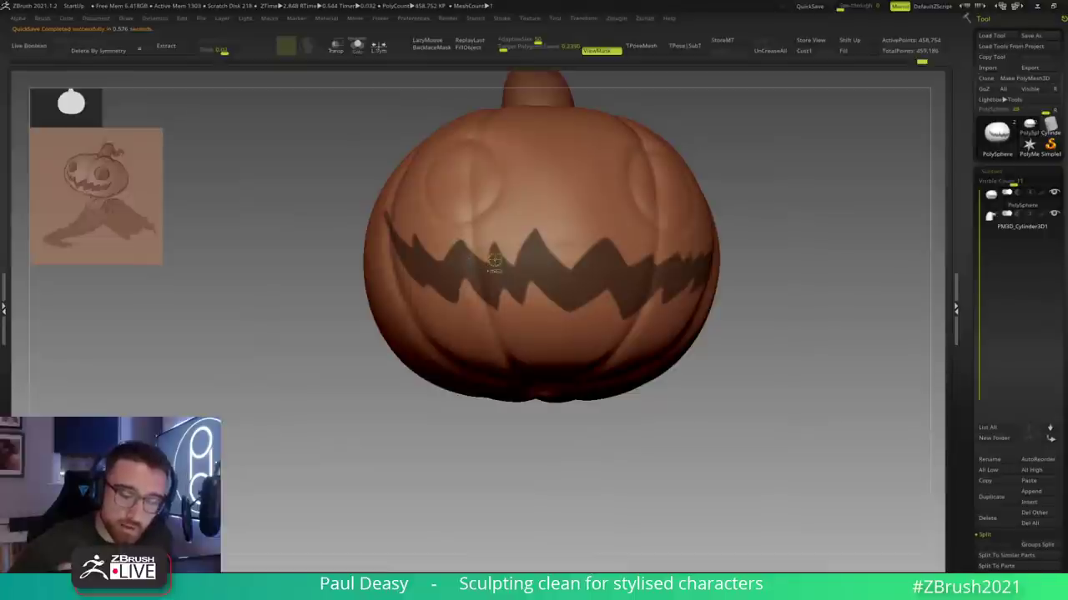
mouse_move(677, 292)
right_mouse_down()
mouse_move(679, 315)
mouse_move(671, 277)
mouse_move(631, 278)
right_mouse_up()
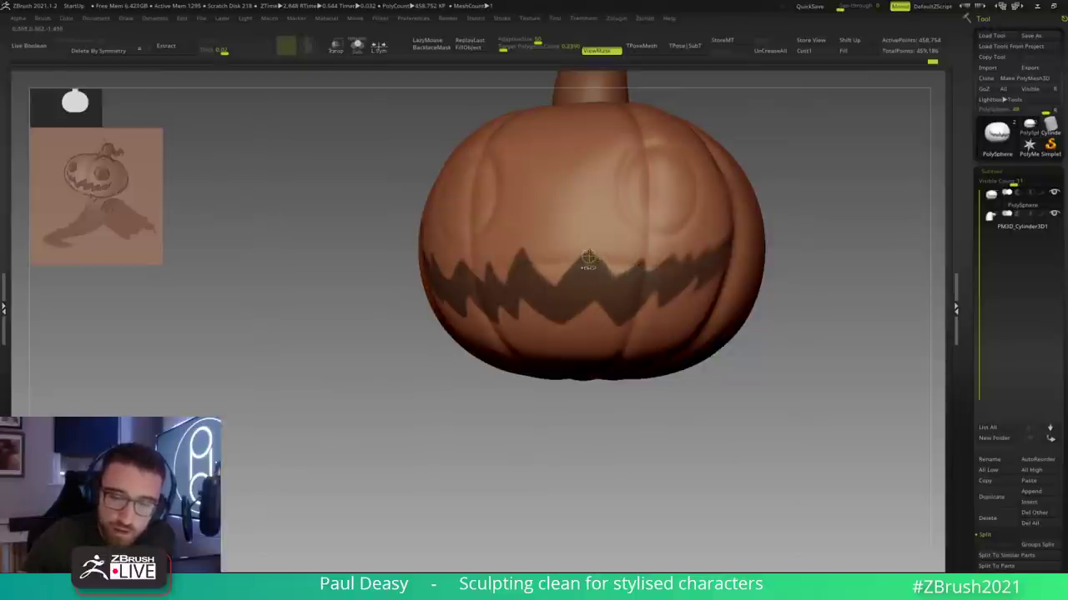
Step: Reshape the small upper points near the mouth corner into larger, cleaner teeth tapering to the rib groove
mouse_move(731, 367)
left_mouse_down()
mouse_move(744, 355)
mouse_move(657, 261)
left_mouse_up()
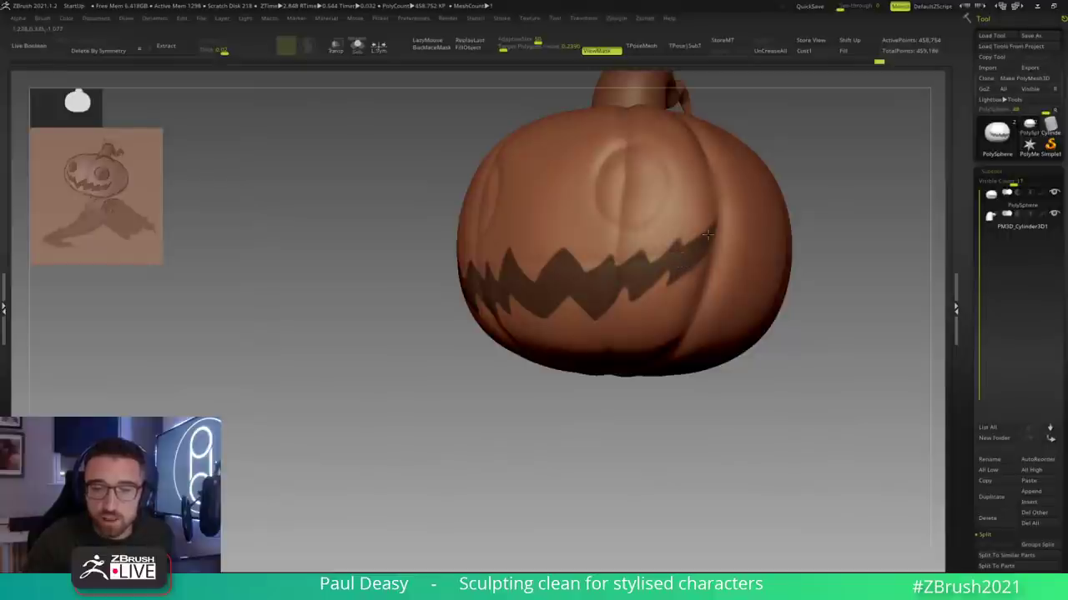
right_click_drag(710, 260, 692, 264)
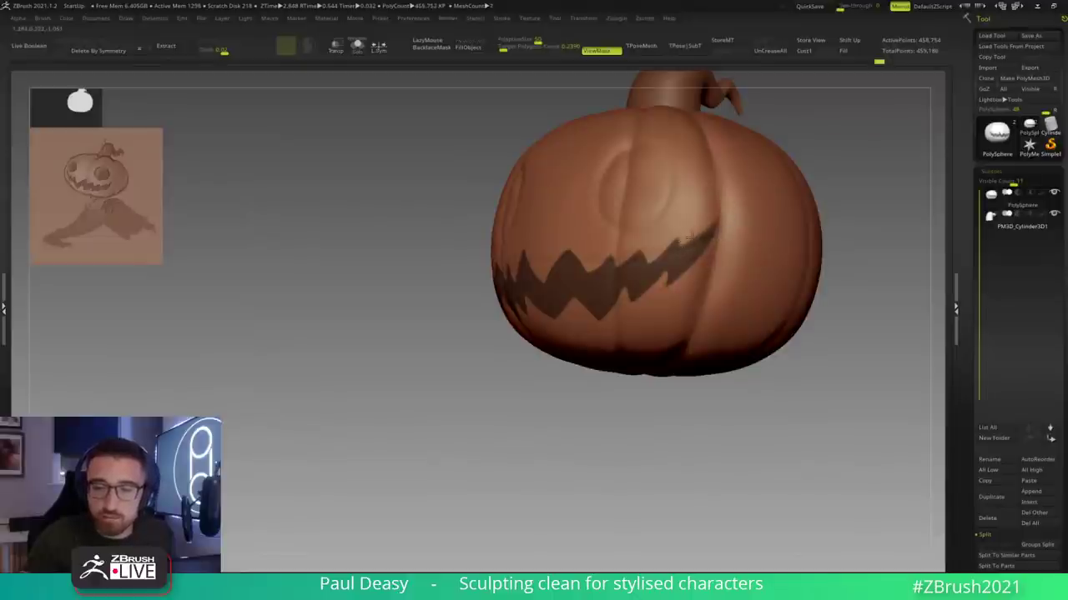
right_click_drag(733, 221, 884, 212)
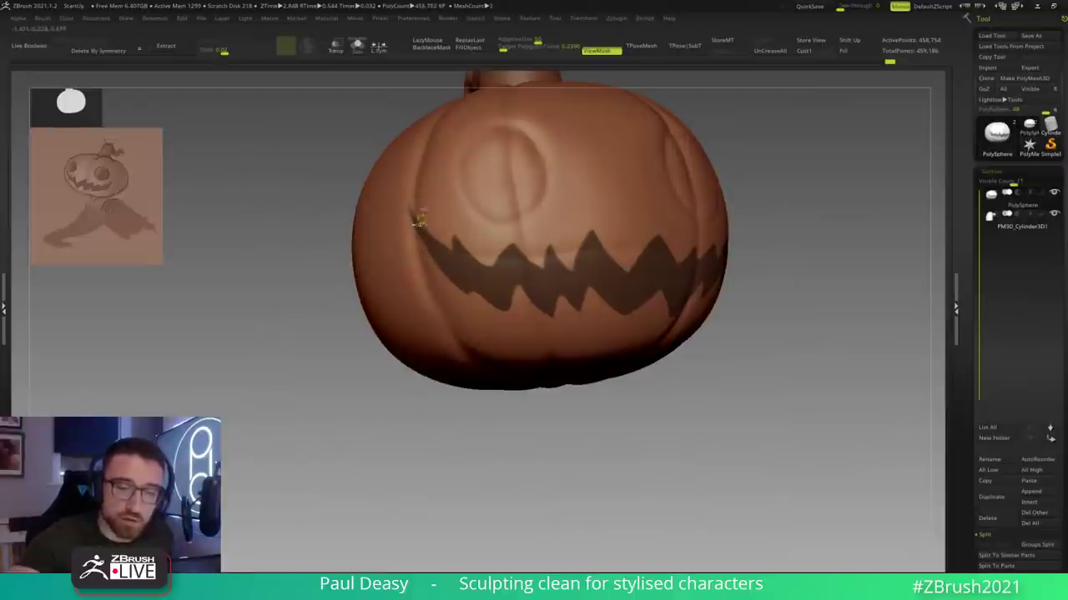
Step: Define a small lower point near the opposite mouth corner and sharpen the central lower point of the mask
right_click_drag(831, 305, 813, 322)
right_click_drag(584, 448, 593, 427)
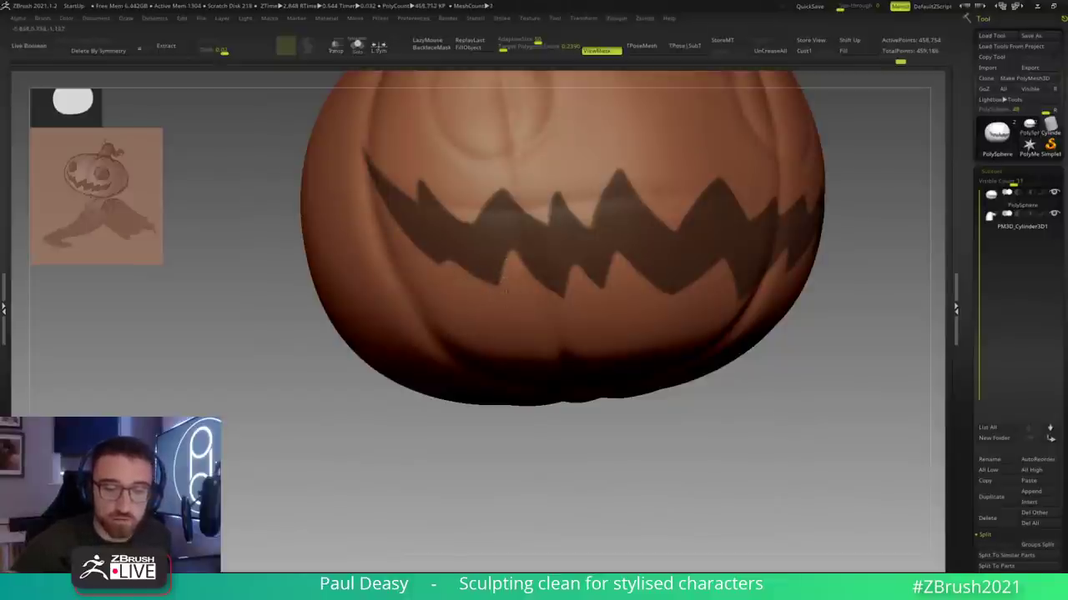
key("space")
key("space")
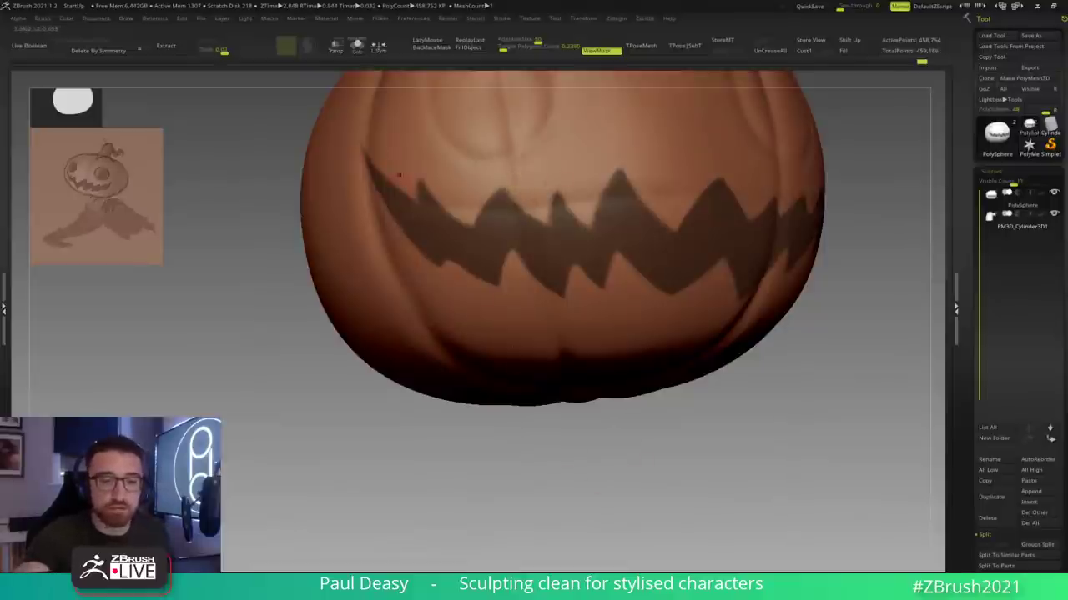
left_click_drag(678, 443, 677, 415, "shift")
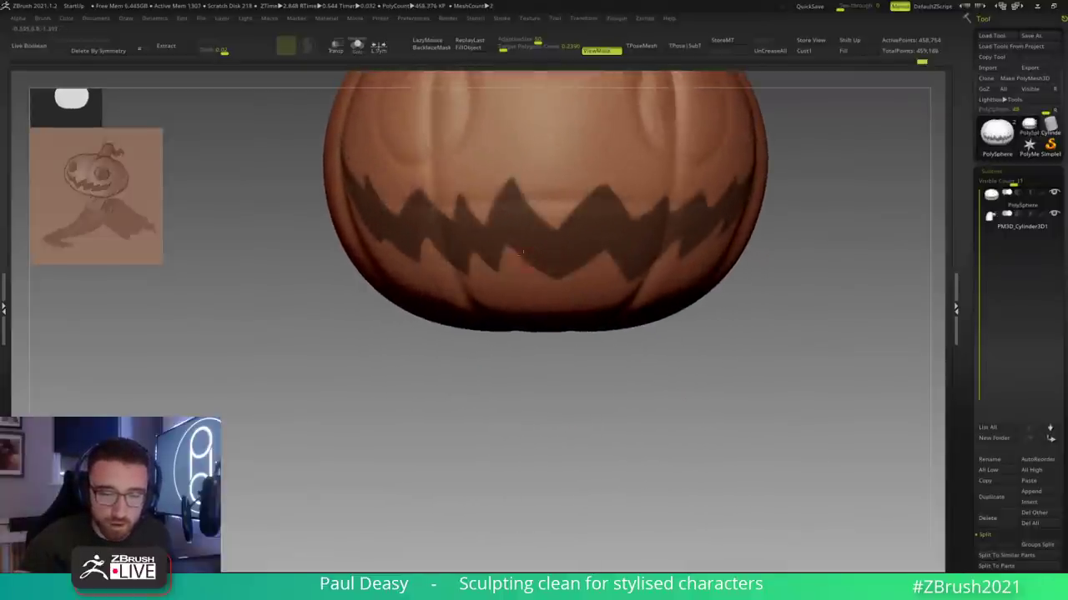
left_click_drag(512, 249, 496, 265)
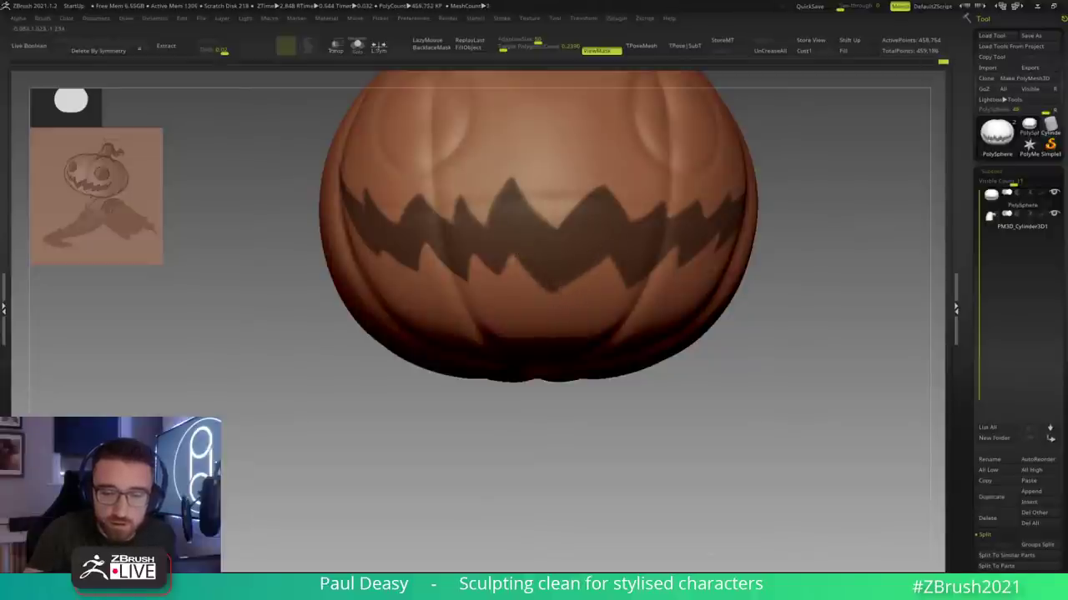
Step: Mask both oval eye sockets, filling them out to the sculpted outlines
left_click_drag(743, 400, 587, 371, "shift")
left_click_drag(703, 307, 722, 358)
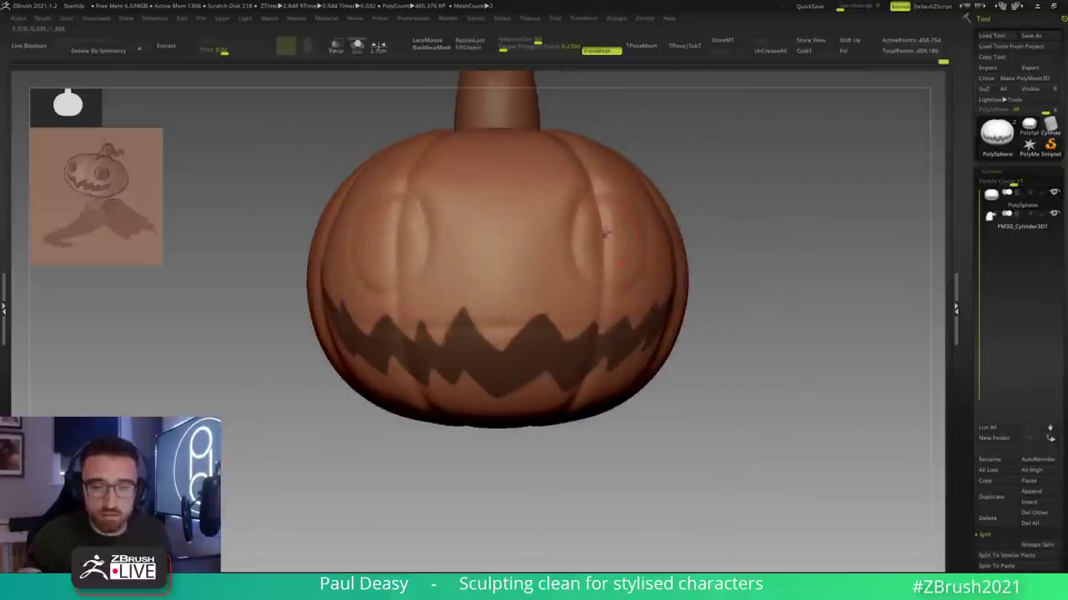
mouse_move(604, 223)
left_mouse_down()
mouse_move(619, 242)
mouse_move(621, 218)
left_mouse_up()
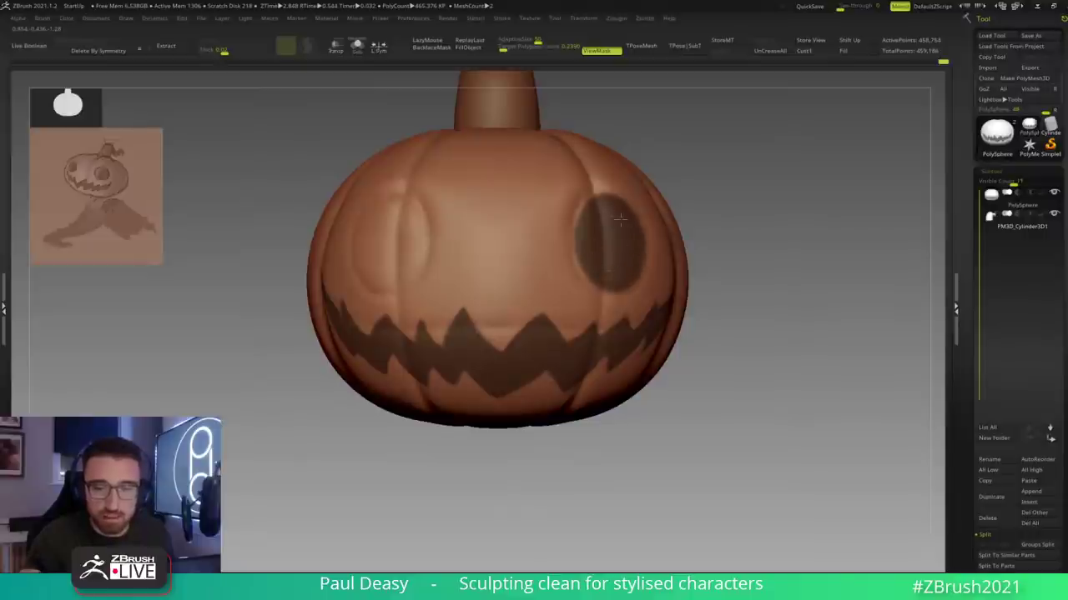
left_click_drag(744, 232, 777, 226, "alt")
mouse_move(426, 209)
left_mouse_down("ctrl")
mouse_move(408, 227)
mouse_move(427, 272)
left_mouse_up("ctrl")
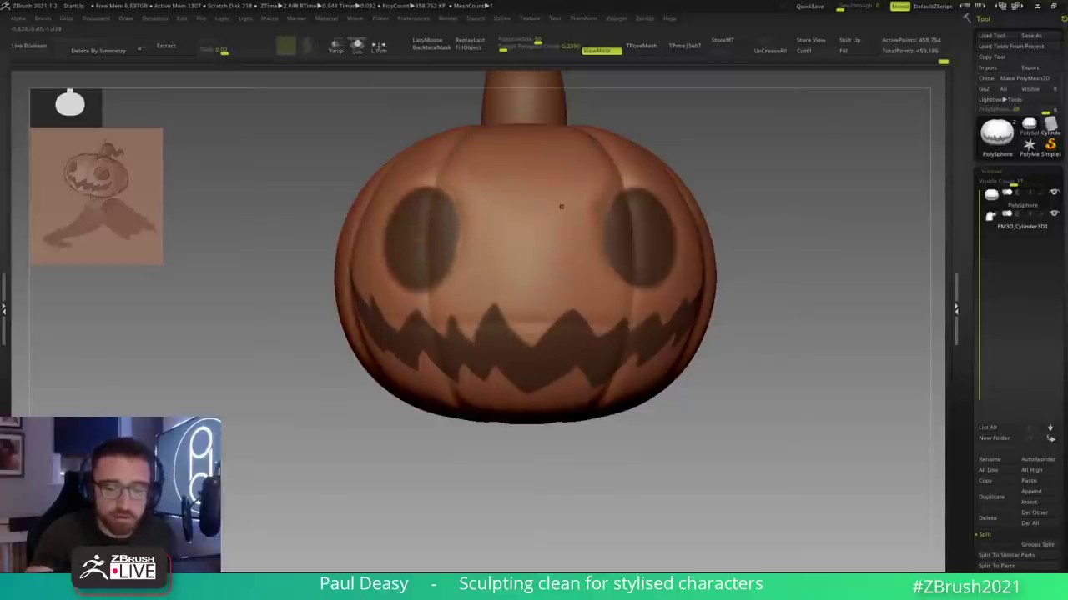
left_click_drag(834, 281, 734, 275, "alt")
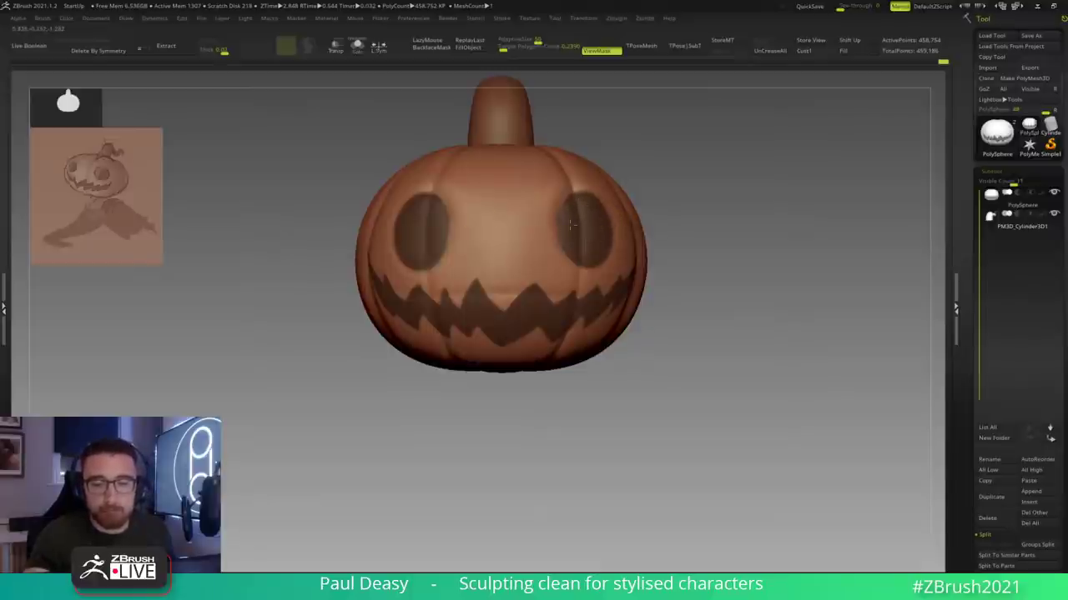
mouse_move(746, 236)
left_mouse_down()
mouse_move(757, 231)
mouse_move(708, 226)
mouse_move(727, 231)
mouse_move(694, 251)
left_mouse_up()
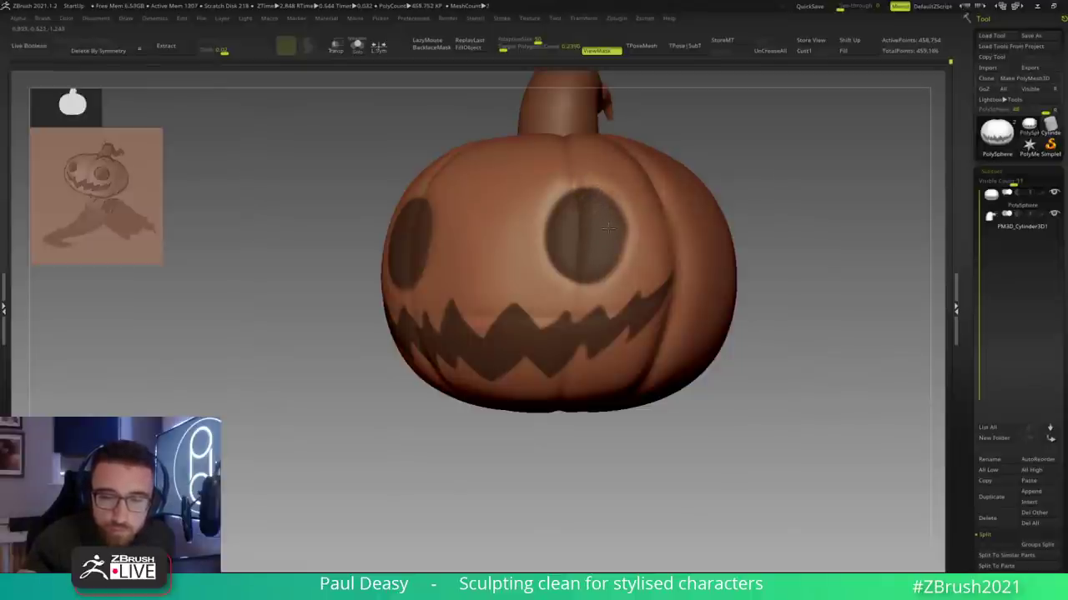
left_click_drag(812, 295, 783, 297, "alt")
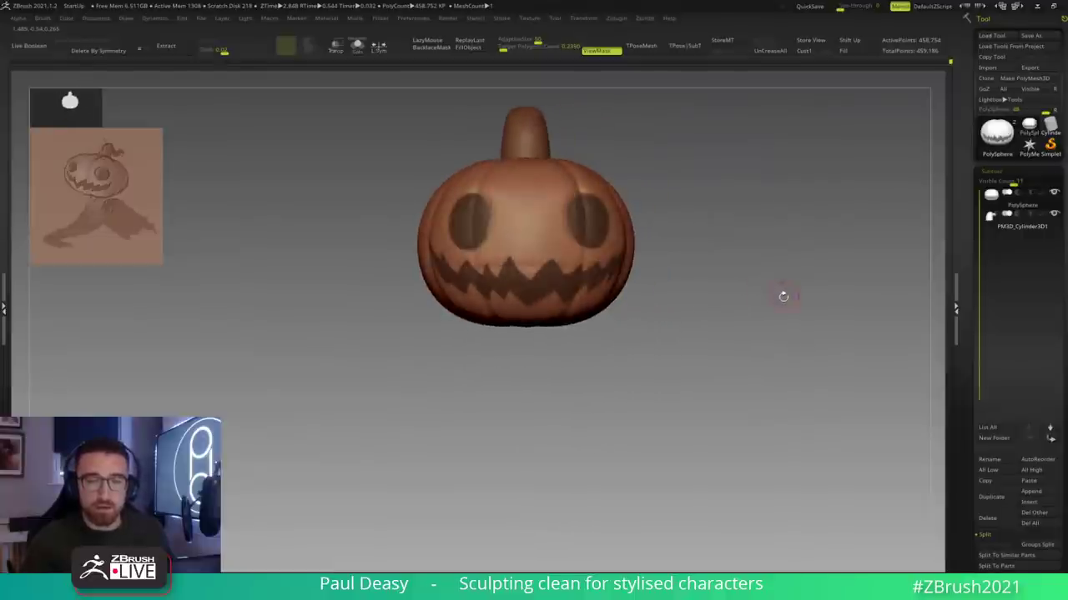
Step: Turn the masked eyes and mouth into their own polygroup, clear the mask and display the polyframe
right_click_drag(779, 300, 764, 303)
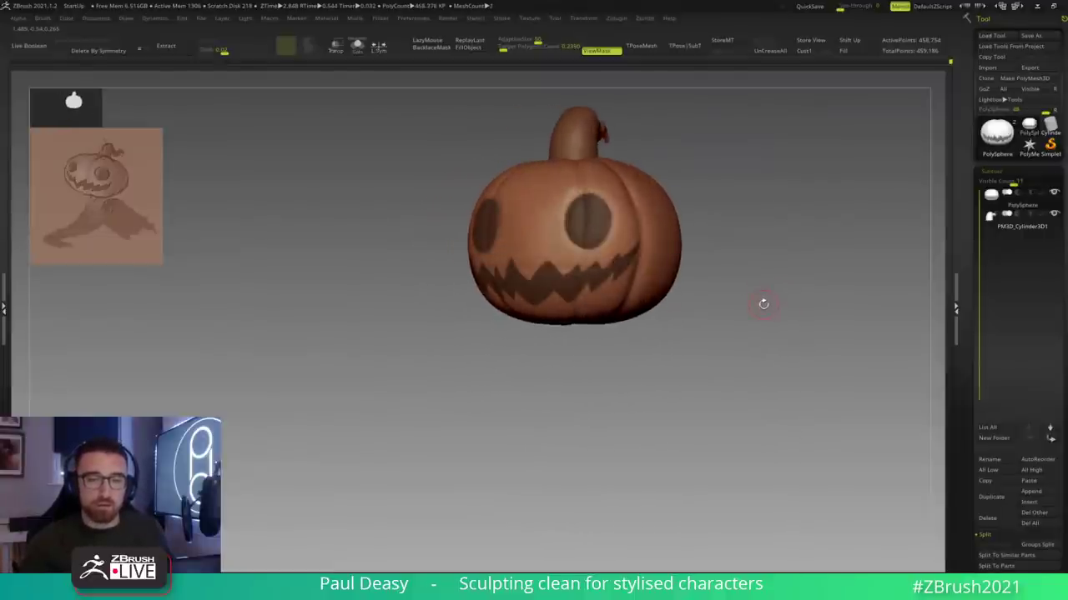
left_click_drag(764, 301, 763, 300, "ctrl")
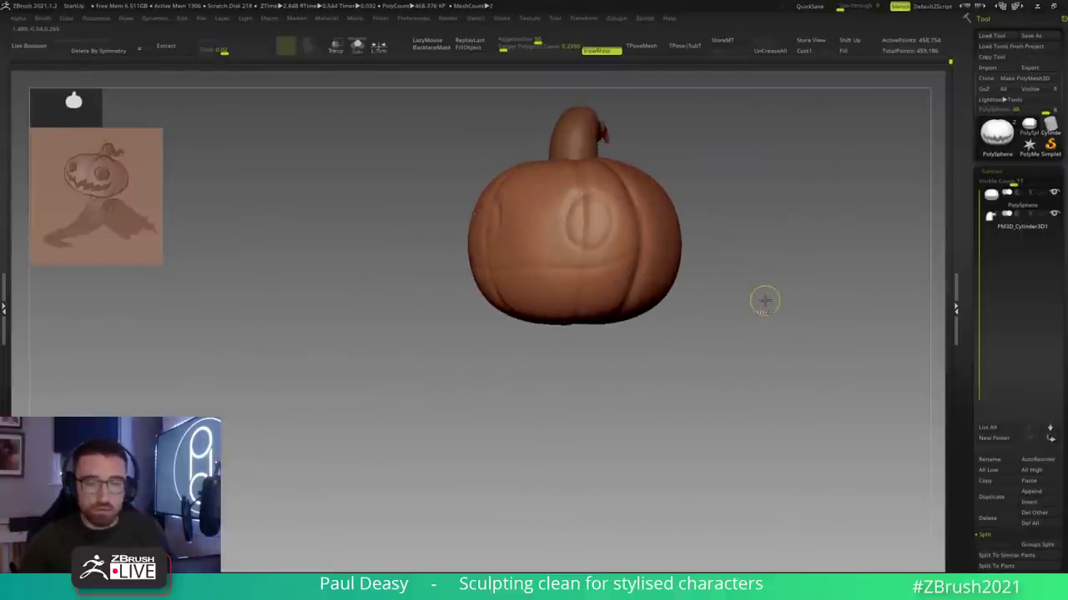
key("shift+f")
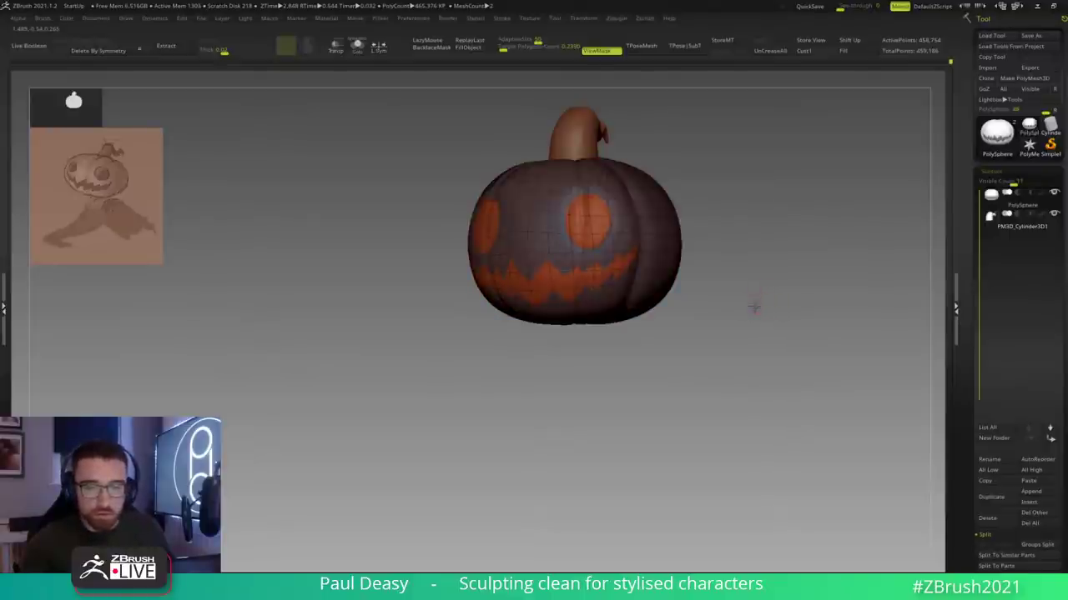
Step: Isolate the pumpkin body with Solo and view its underside
left_click_drag(756, 305, 770, 305, "shift")
key("space")
right_click_drag(766, 294, 753, 340)
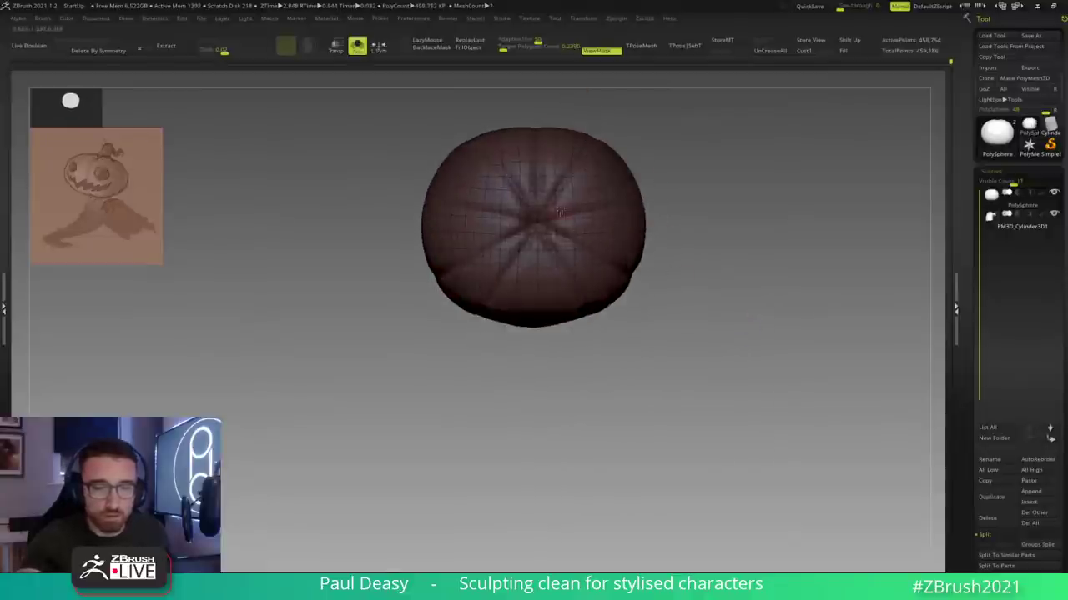
Step: Mask a large round area centred on the pumpkin's crown where the creases meet, and check it from the front and above
key("space")
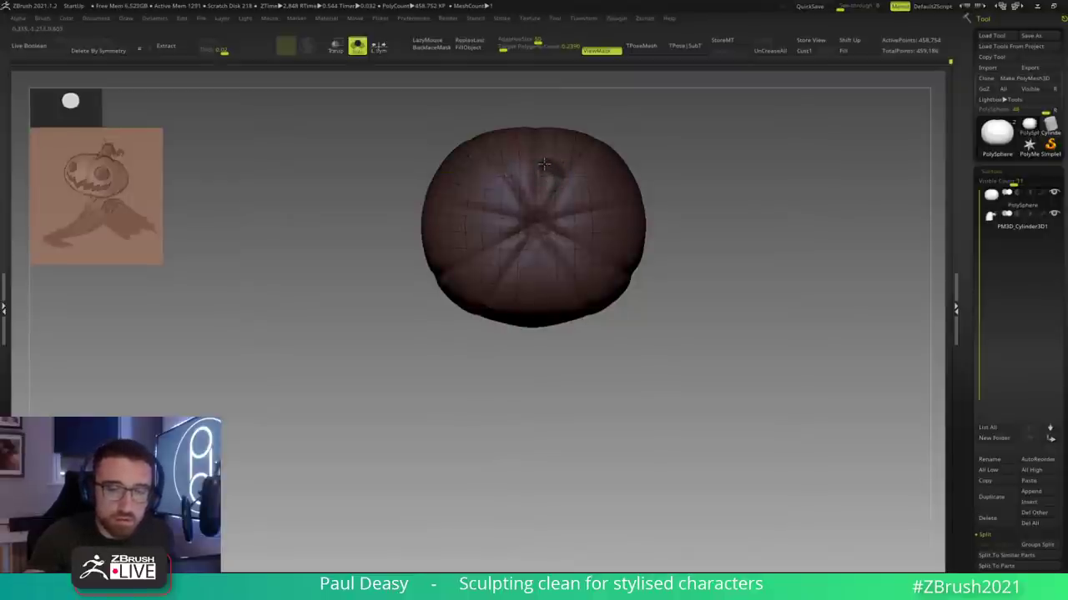
key("ctrl+z")
key("space")
mouse_move(546, 214)
left_mouse_down()
mouse_move(527, 226)
mouse_move(513, 212)
mouse_move(531, 197)
left_mouse_up()
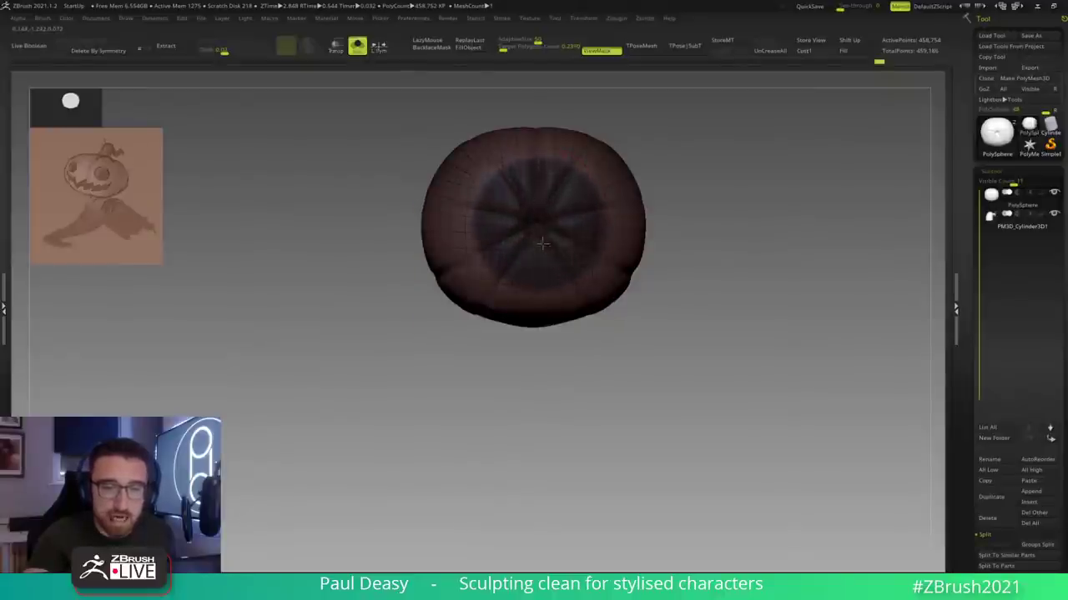
left_click_drag(708, 318, 723, 198, "shift")
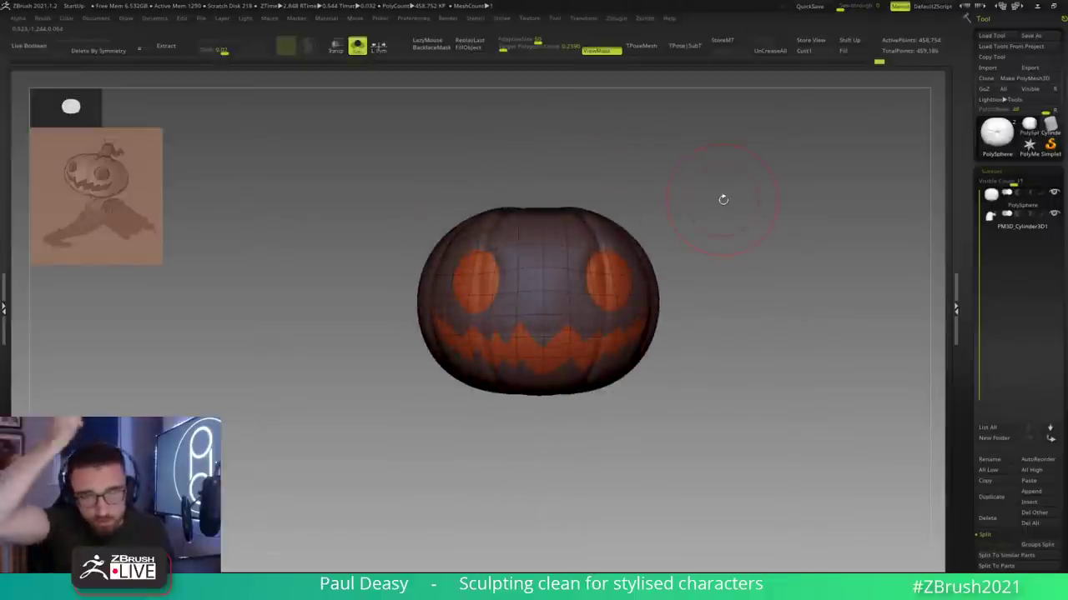
left_click_drag(722, 258, 720, 345)
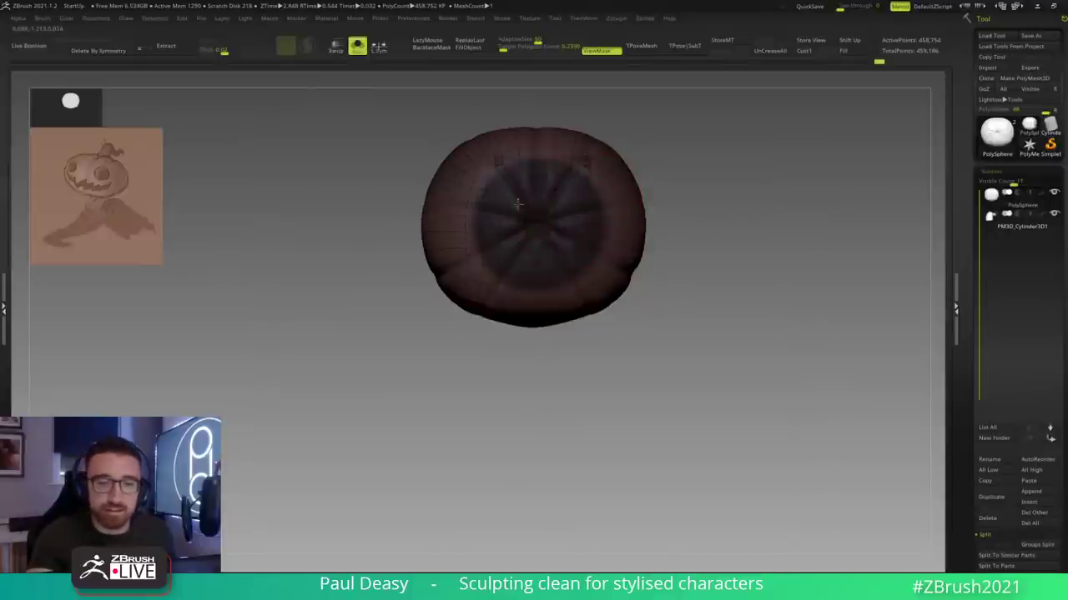
mouse_move(672, 288)
left_mouse_down()
mouse_move(672, 234)
mouse_move(672, 283)
left_mouse_up()
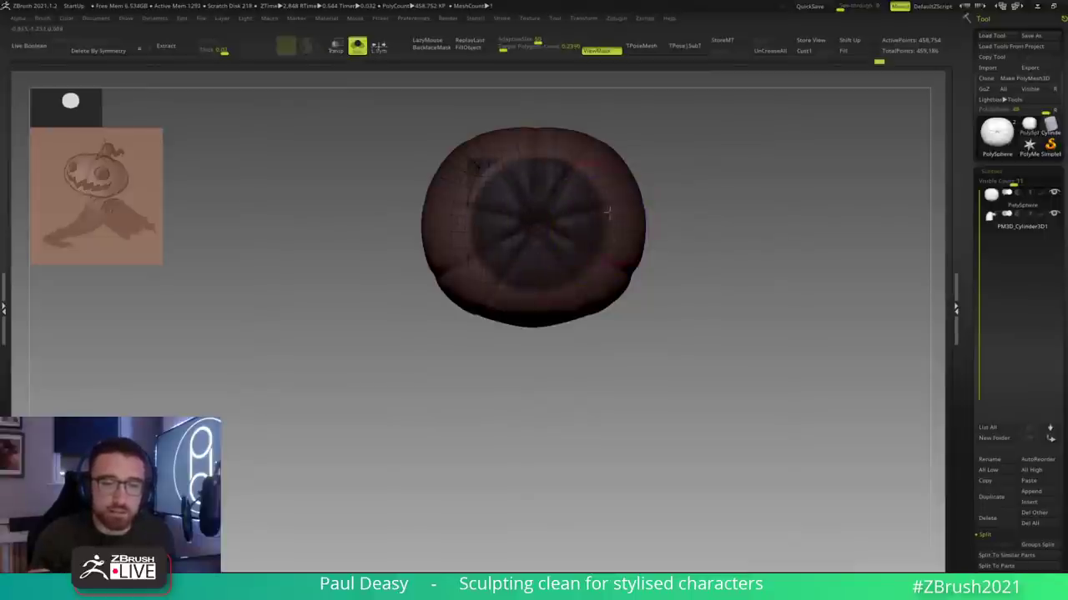
left_click_drag(687, 209, 692, 206)
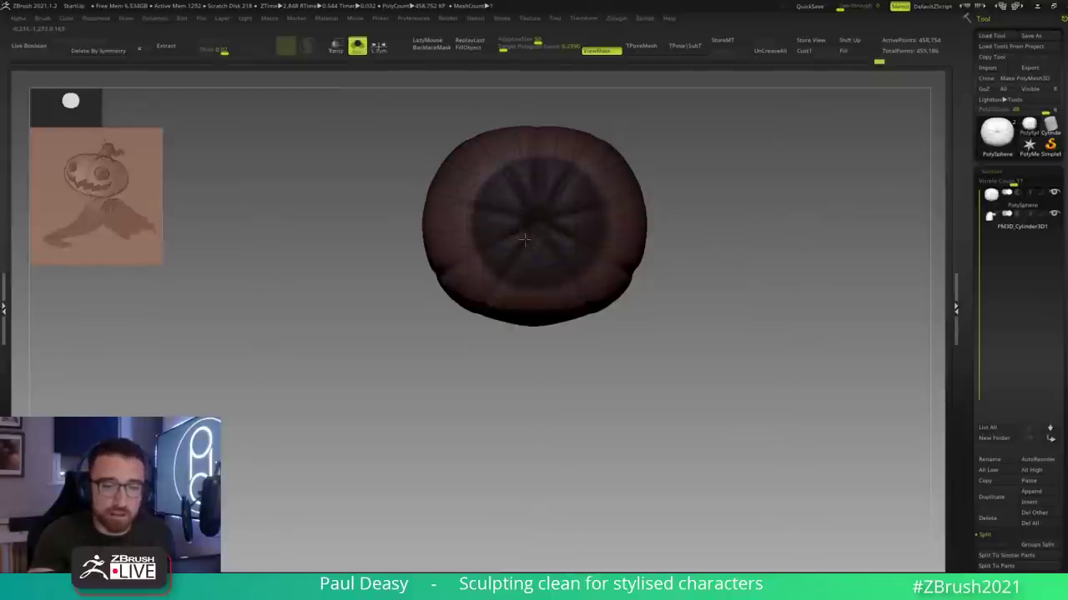
Step: Blur the edge of the crown mask and invert it so only the crown stays editable
left_click_drag(702, 237, 676, 250, "alt")
left_click_drag(495, 203, 498, 198, "ctrl")
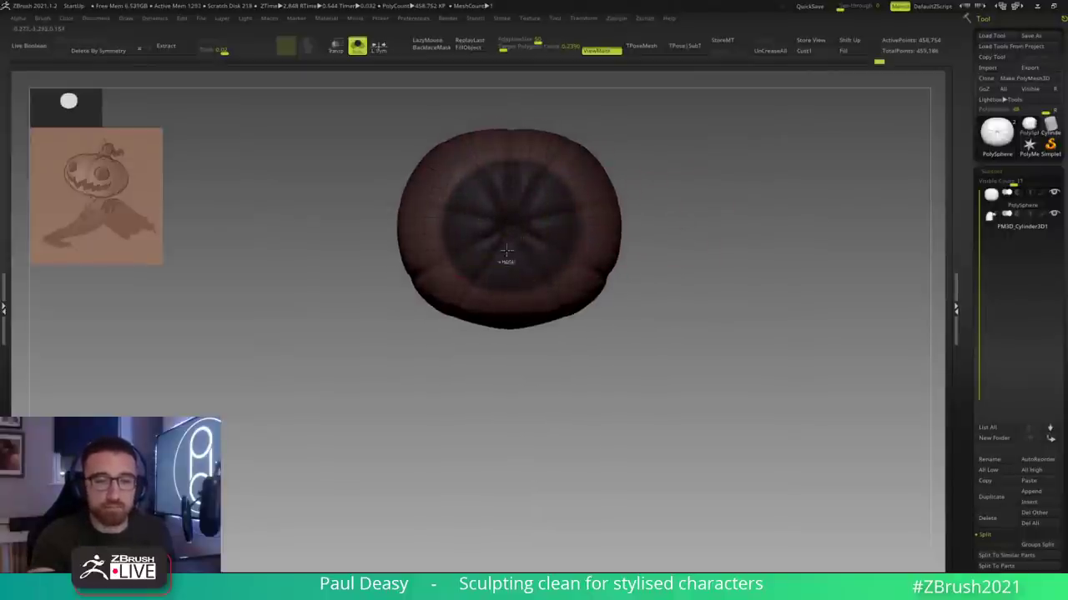
left_click(488, 210, "ctrl")
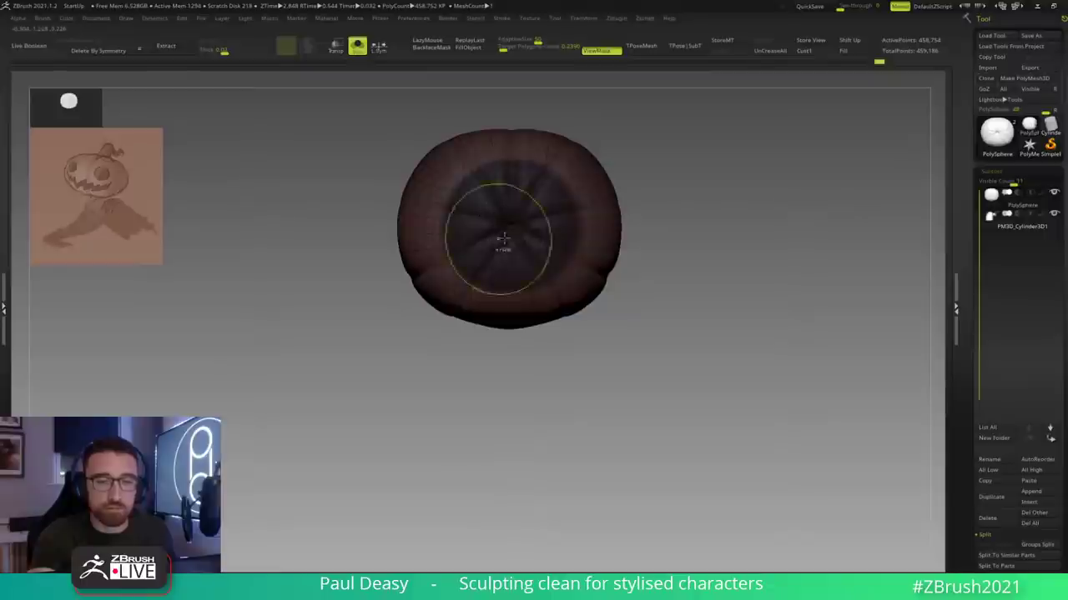
mouse_move(687, 224)
left_mouse_down()
mouse_move(703, 251)
mouse_move(723, 250)
mouse_move(710, 253)
mouse_move(698, 300)
mouse_move(702, 238)
left_mouse_up()
key("shift+f")
key("shift+f")
left_click(684, 271, "ctrl")
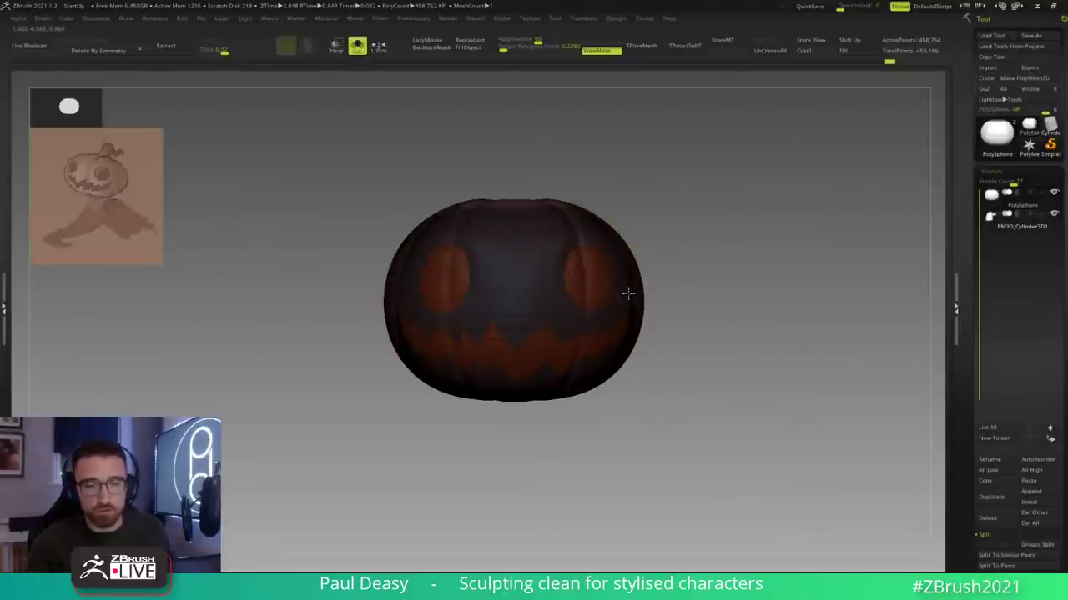
Step: Inspect the inverted mask around the crown and face, and hide the mask display
mouse_move(668, 289)
left_mouse_down()
mouse_move(689, 349)
mouse_move(692, 308)
mouse_move(686, 344)
left_mouse_up()
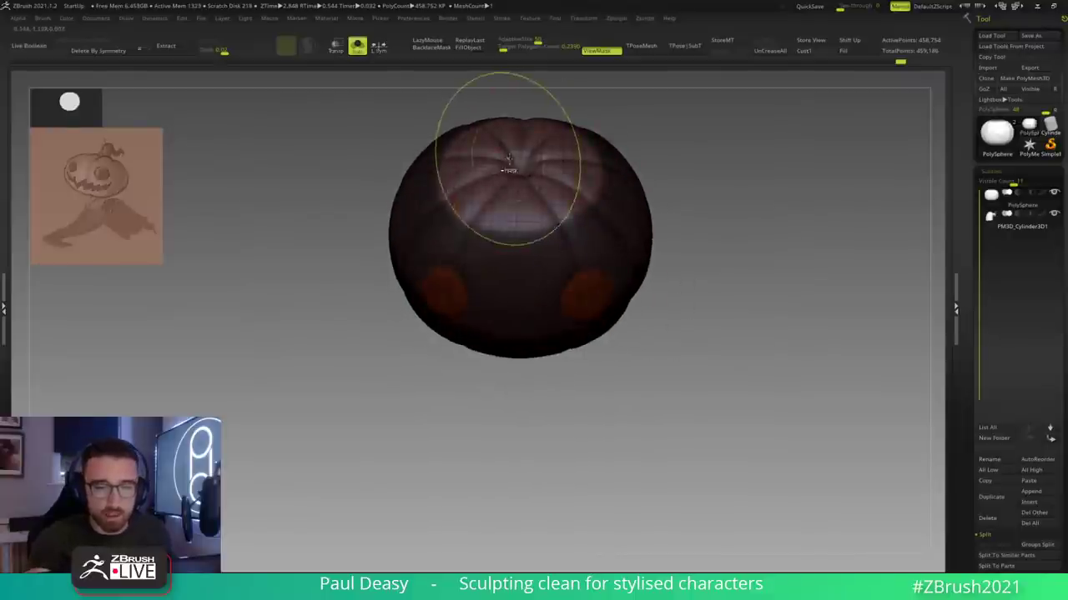
mouse_move(729, 310)
left_mouse_down()
mouse_move(720, 274)
mouse_move(743, 287)
mouse_move(719, 285)
left_mouse_up()
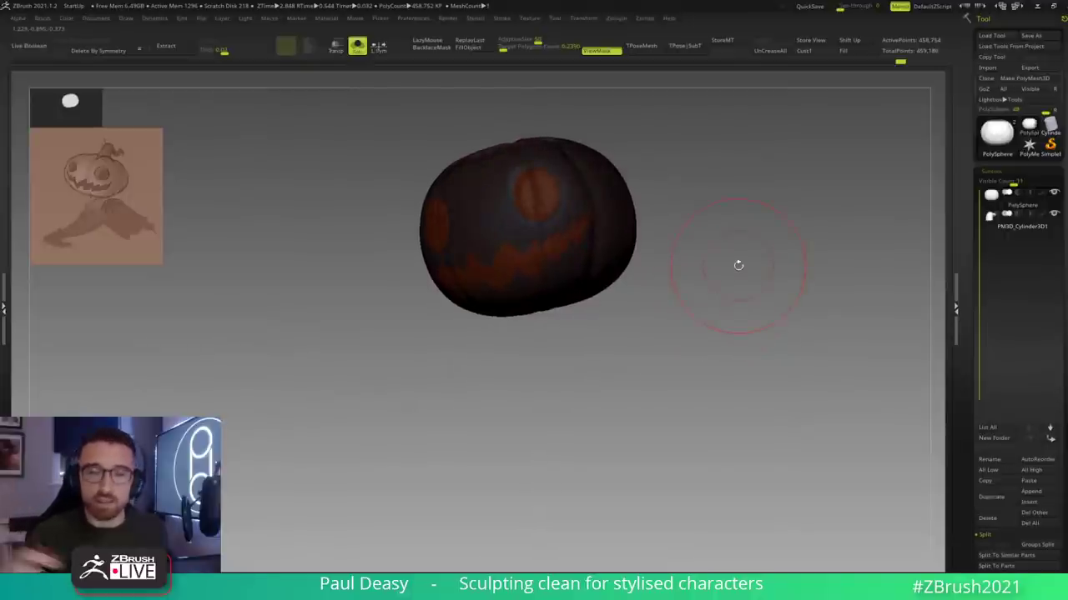
left_click_drag(672, 209, 687, 212)
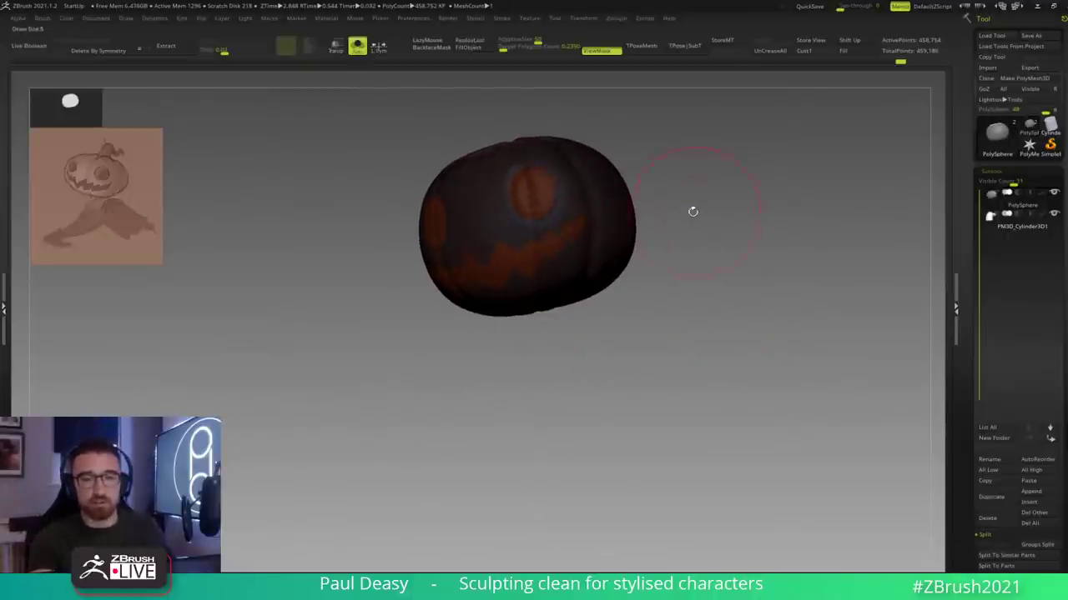
left_click_drag(642, 138, 742, 248)
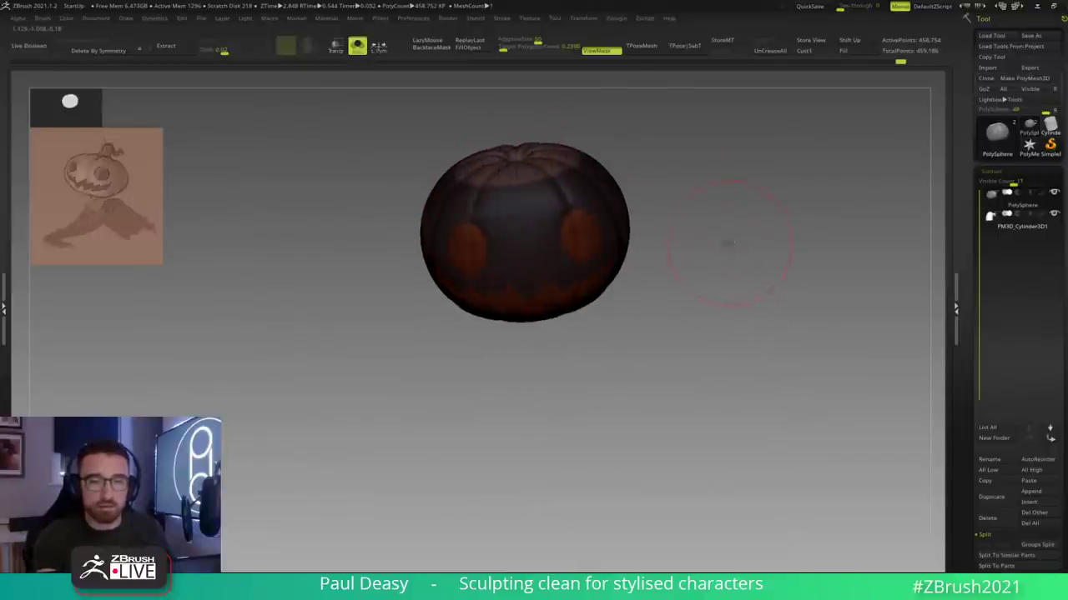
key("ctrl+h")
left_click_drag(719, 257, 609, 223)
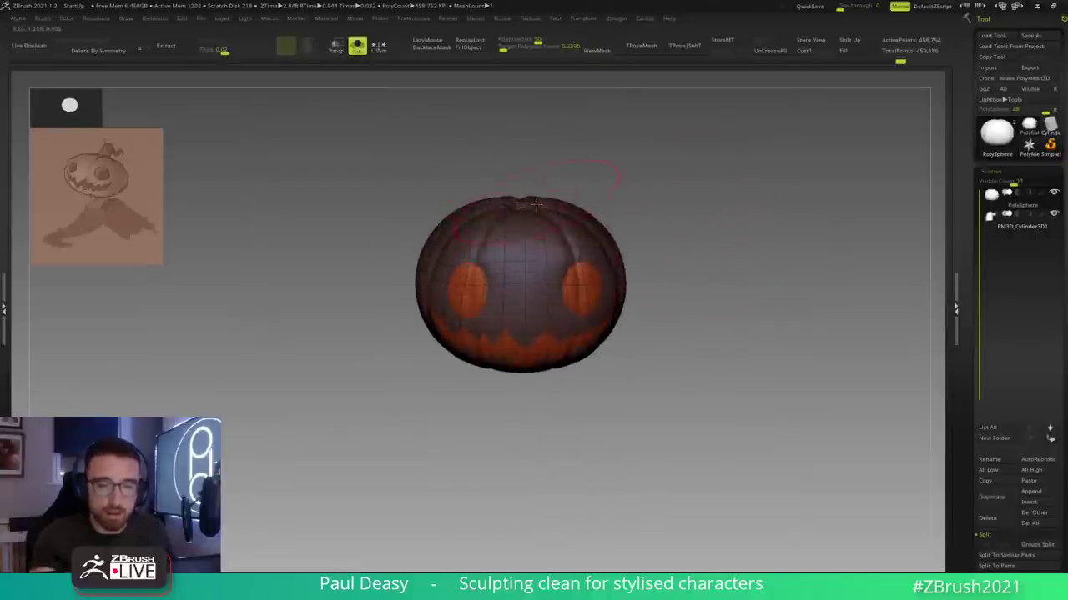
Step: Adjust the crown around the stem dip at the lowest subdivision level, and return to the highest level
key("shift+d")
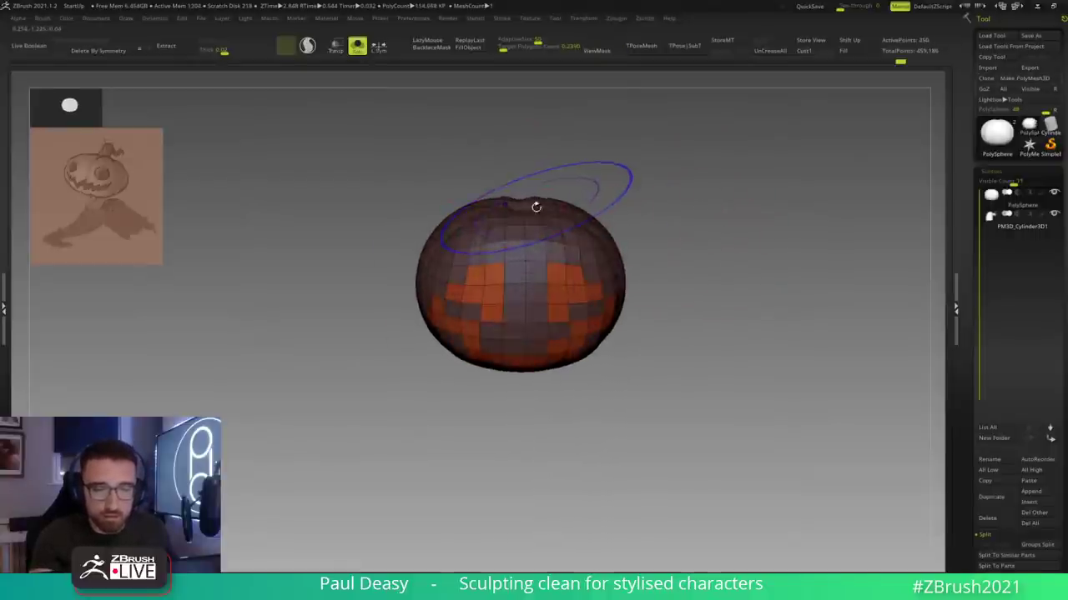
key("space")
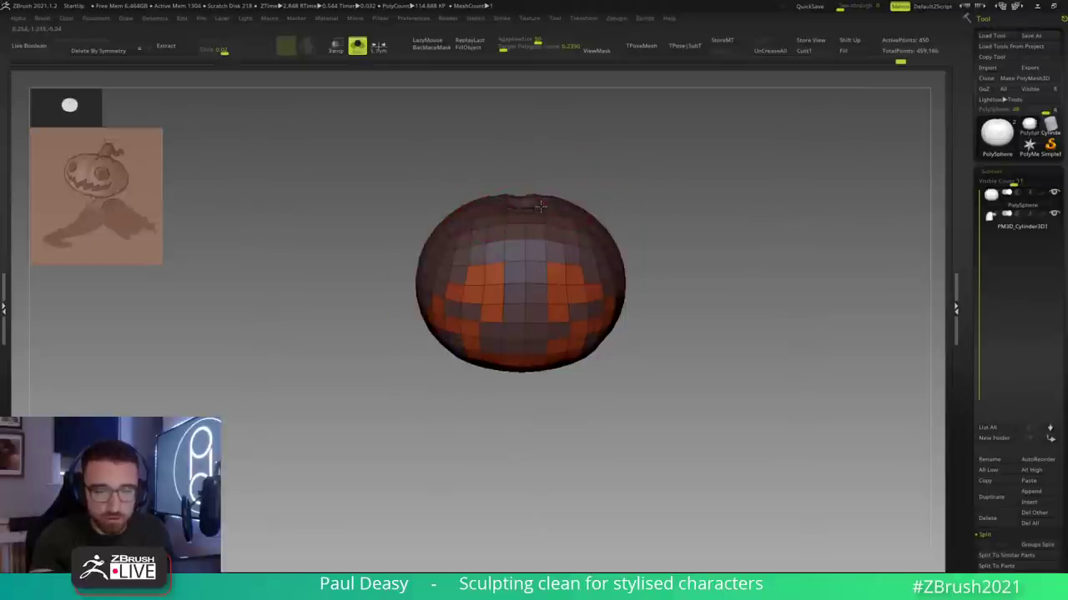
key("d")
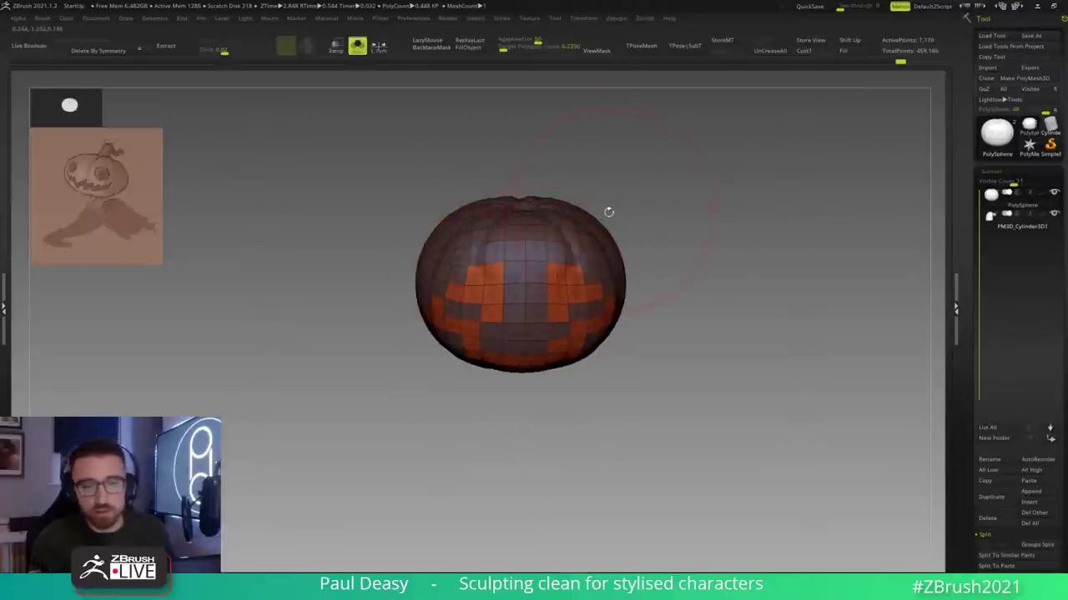
key("space")
key("d")
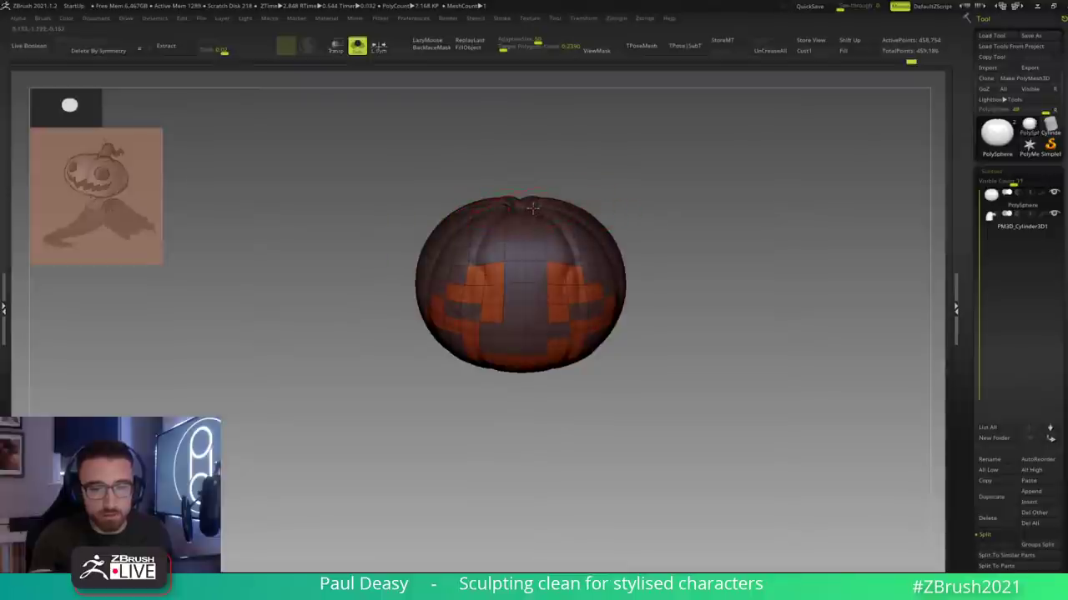
Step: Turn off the polyframe on the pumpkin and face its side in a closer three-quarter view
mouse_move(550, 204)
left_mouse_down()
mouse_move(679, 191)
mouse_move(633, 224)
mouse_move(668, 177)
mouse_move(643, 229)
left_mouse_up()
key("space")
key("space")
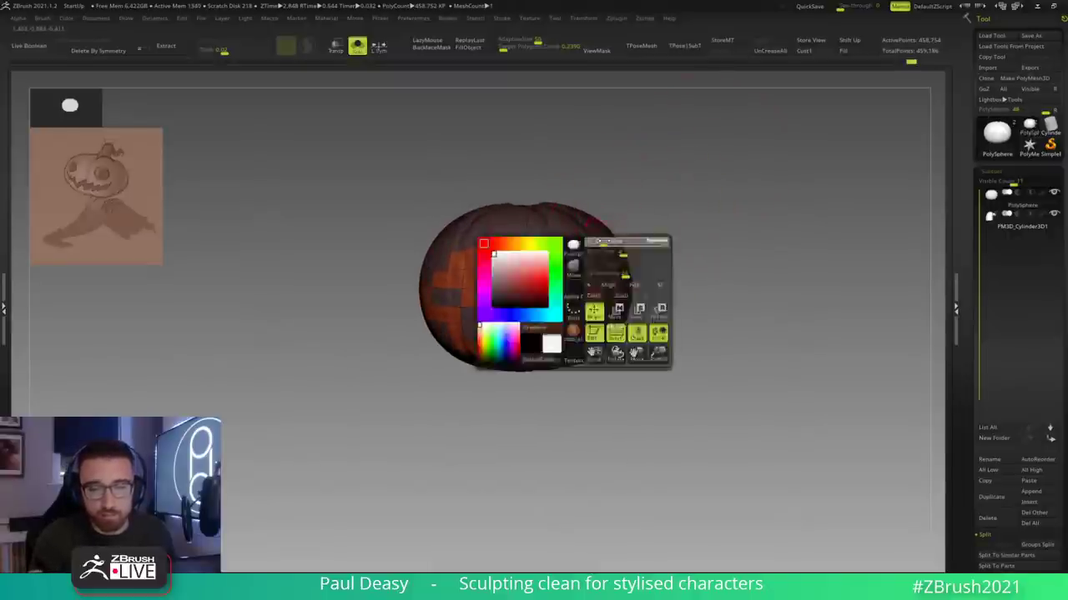
left_click_drag(662, 248, 644, 275, "alt")
key("space")
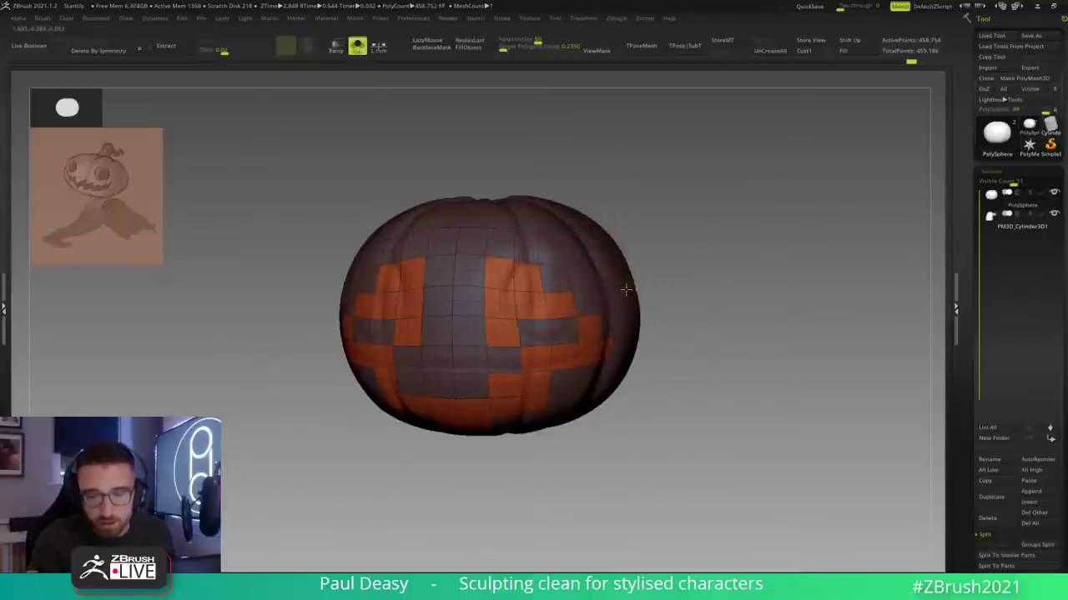
mouse_move(706, 331)
left_mouse_down()
mouse_move(689, 327)
mouse_move(701, 334)
mouse_move(695, 298)
mouse_move(710, 286)
mouse_move(705, 307)
left_mouse_up()
key("shift+f")
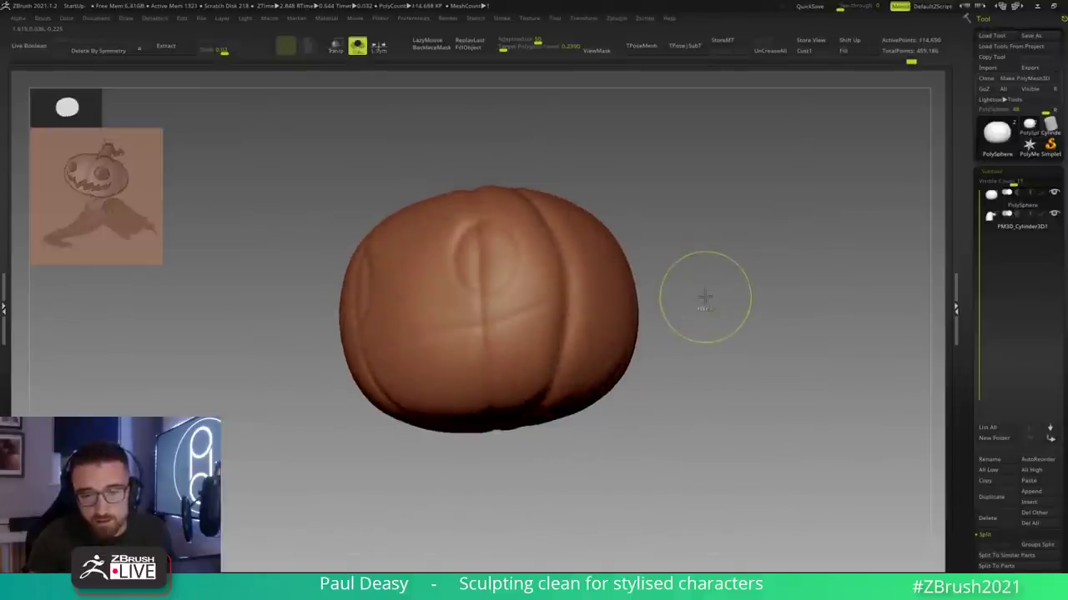
Step: Check the pumpkin's side silhouette at the lowest subdivision level and return it to the highest level
key("shift")
key("shift+d")
key("shift+d")
key("shift+d")
key("shift+d")
key("space")
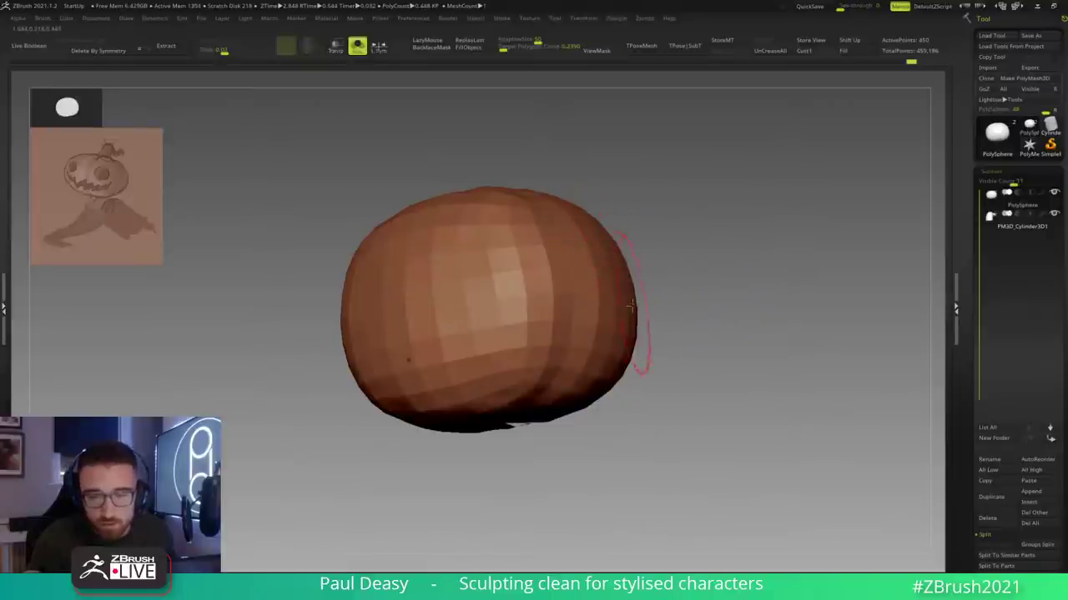
key("d")
key("d")
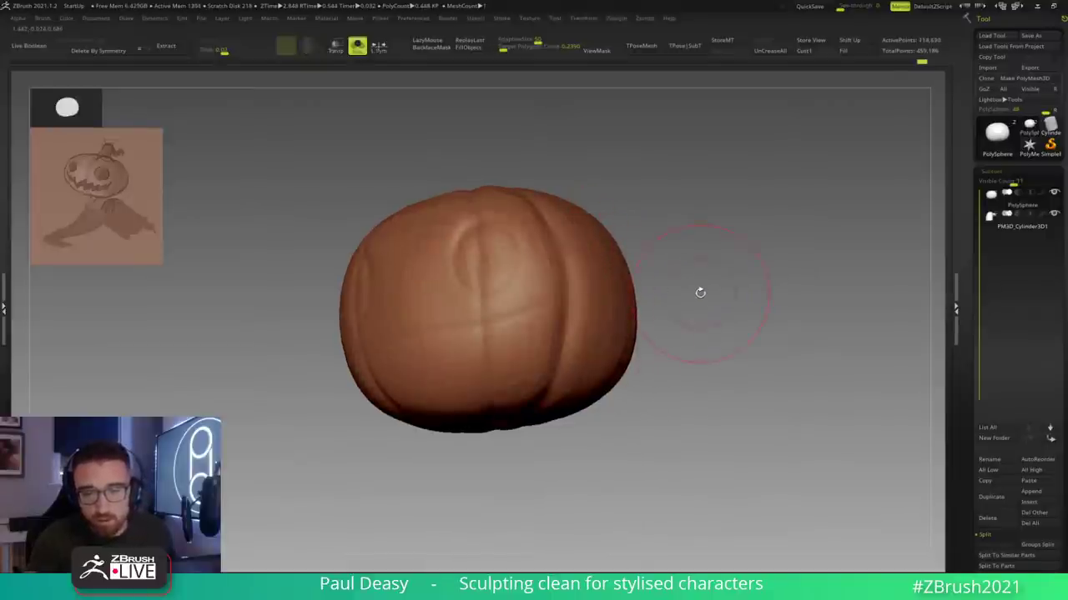
key("d")
key("d")
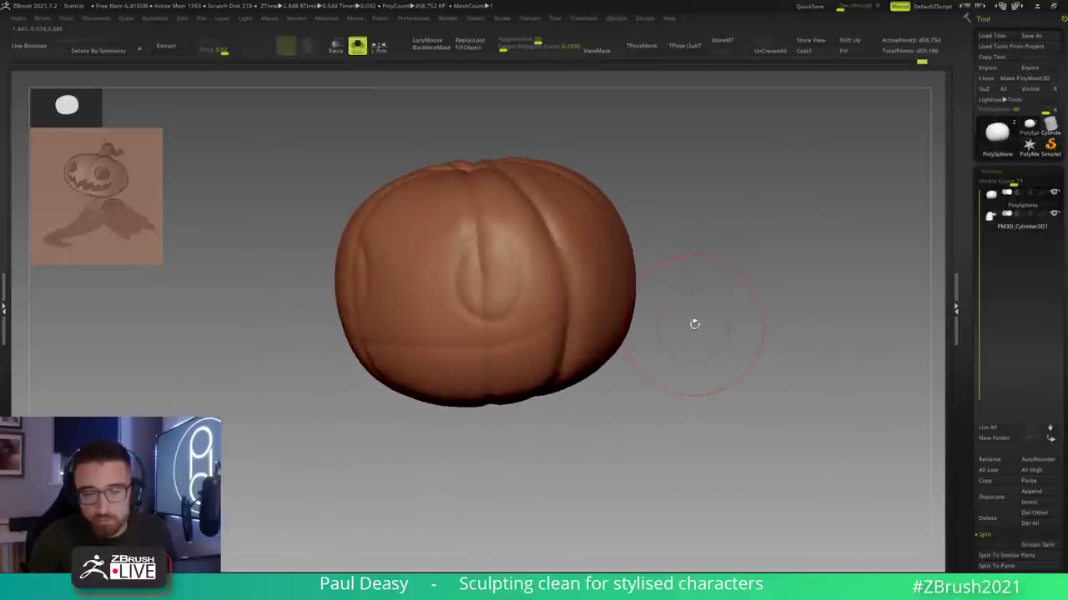
Step: Drop the pumpkin to its lowest subdivision level and reshape the bulges around the stem dip with a resized Move brush
key("shift+d")
key("shift+d")
key("shift+d")
key("shift+d")
key("d")
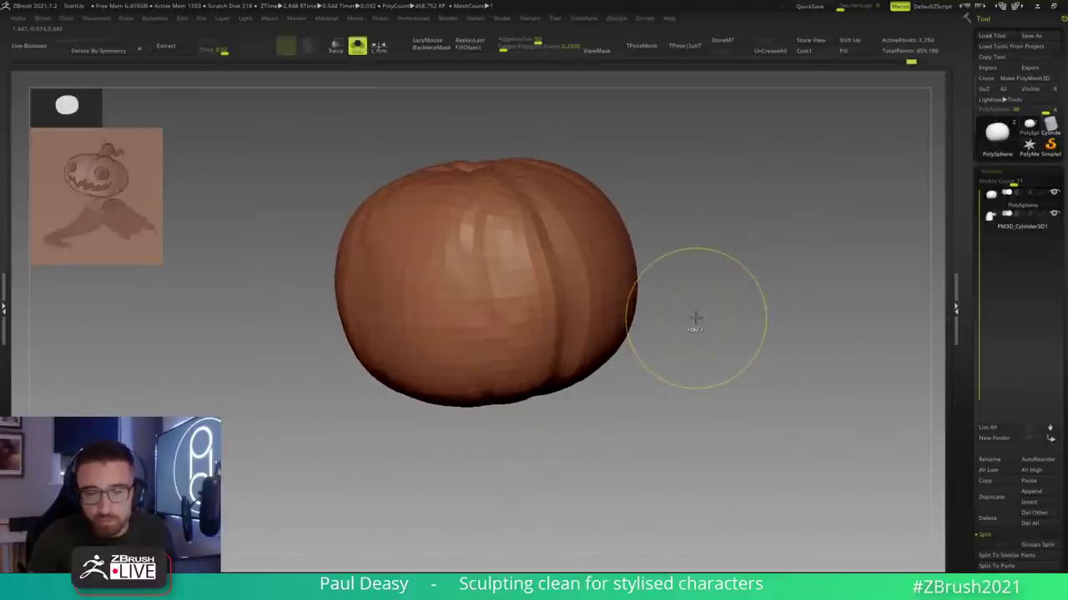
left_click_drag(687, 279, 637, 278)
key("space")
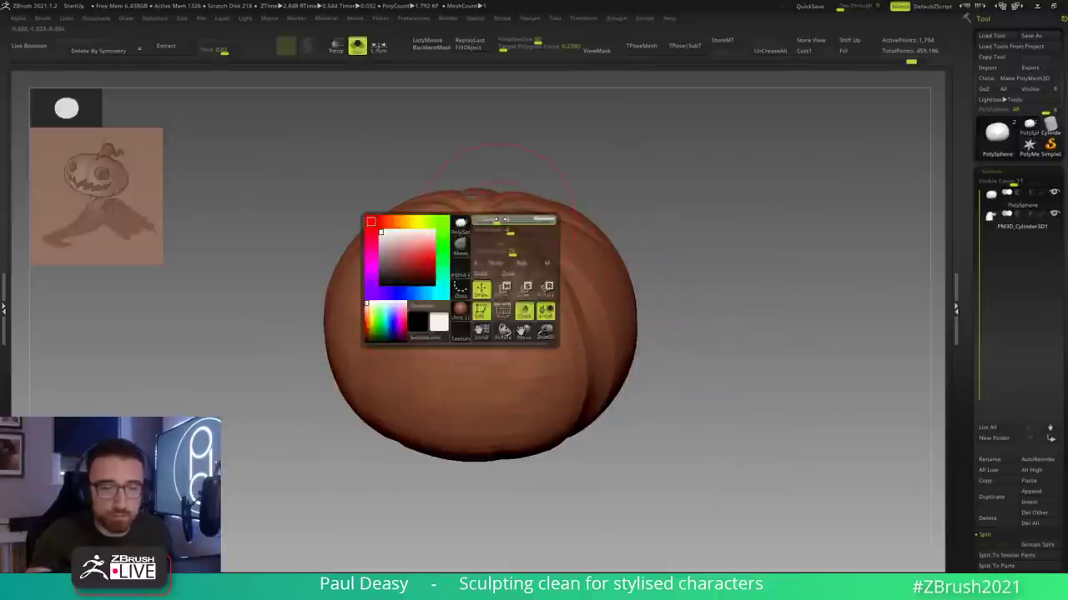
key("shift+d")
key("space")
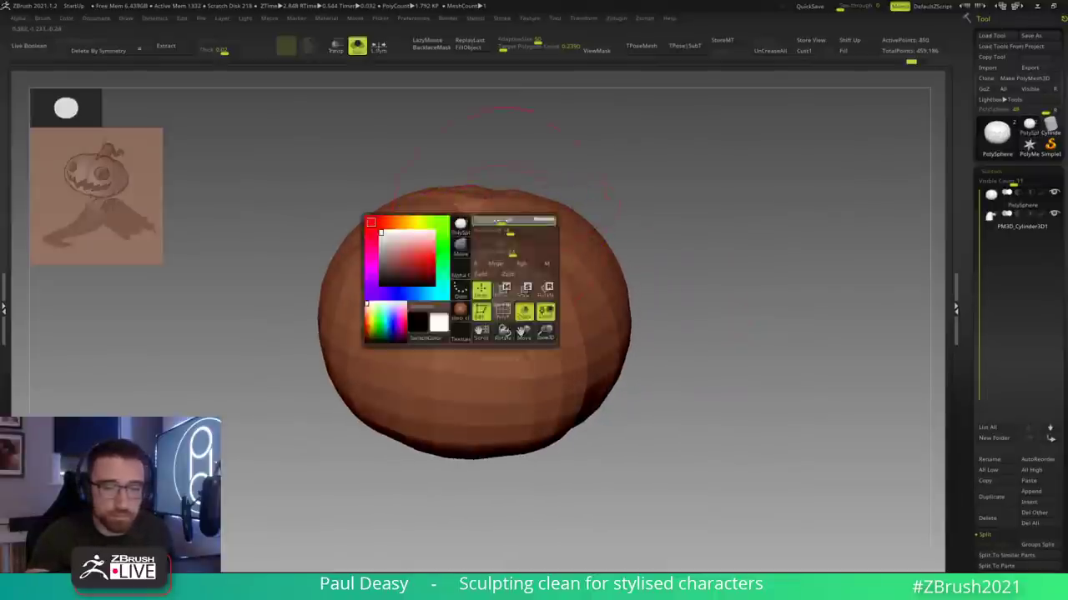
key("space")
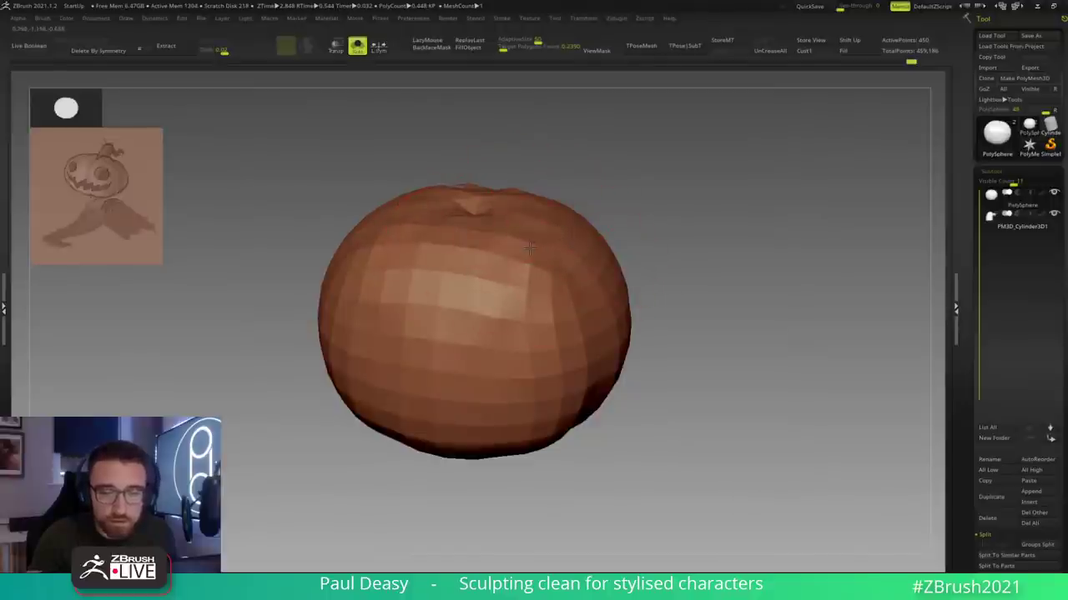
left_click_drag(627, 229, 613, 177)
key("space")
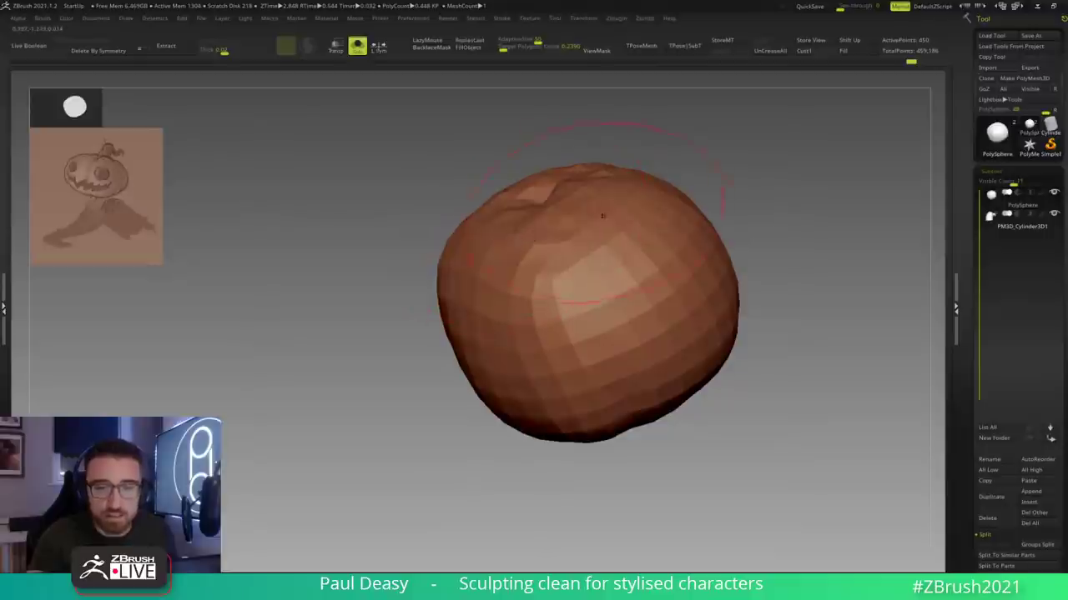
left_click_drag(602, 216, 629, 201)
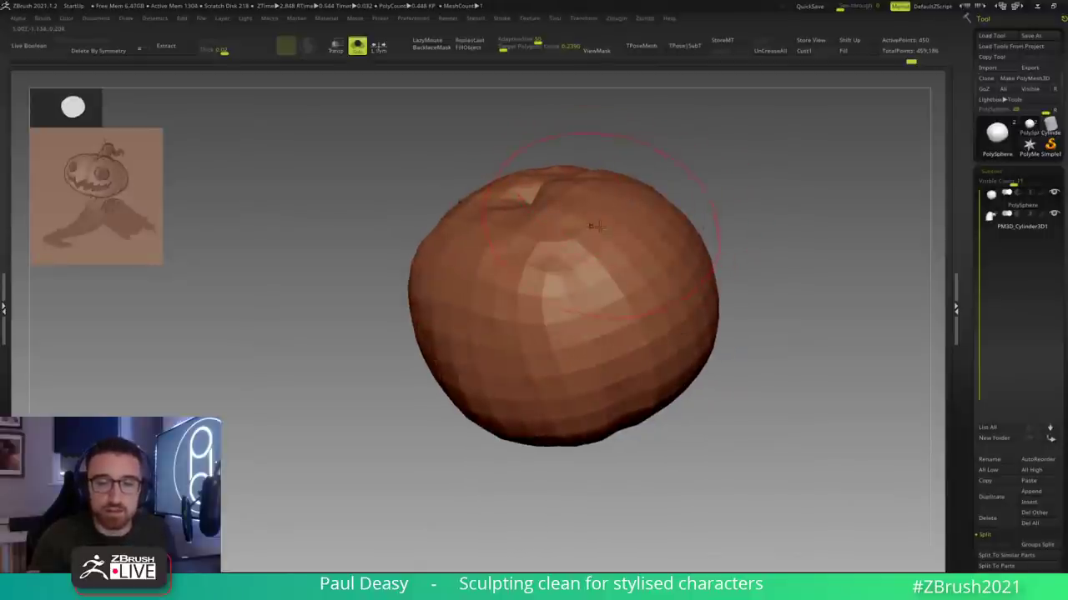
left_click_drag(519, 197, 572, 228)
Step: Review the reshaped pumpkin from the front at its highest subdivision level
mouse_move(663, 226)
left_mouse_down("shift")
mouse_move(670, 212)
mouse_move(646, 218)
left_mouse_up("shift")
key("d")
key("d")
key("d")
key("d")
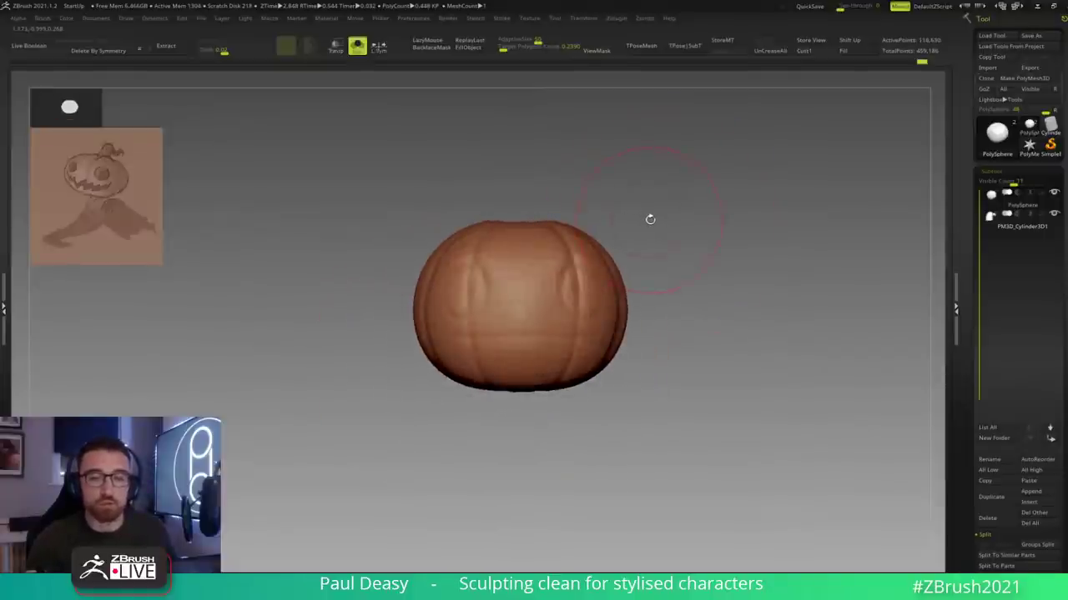
Step: Drop the pumpkin to its lowest subdivision level, resize the Move brush and adjust the shape from the side view
key("space")
key("shift+d")
key("shift+d")
key("shift+d")
key("shift+d")
key("space")
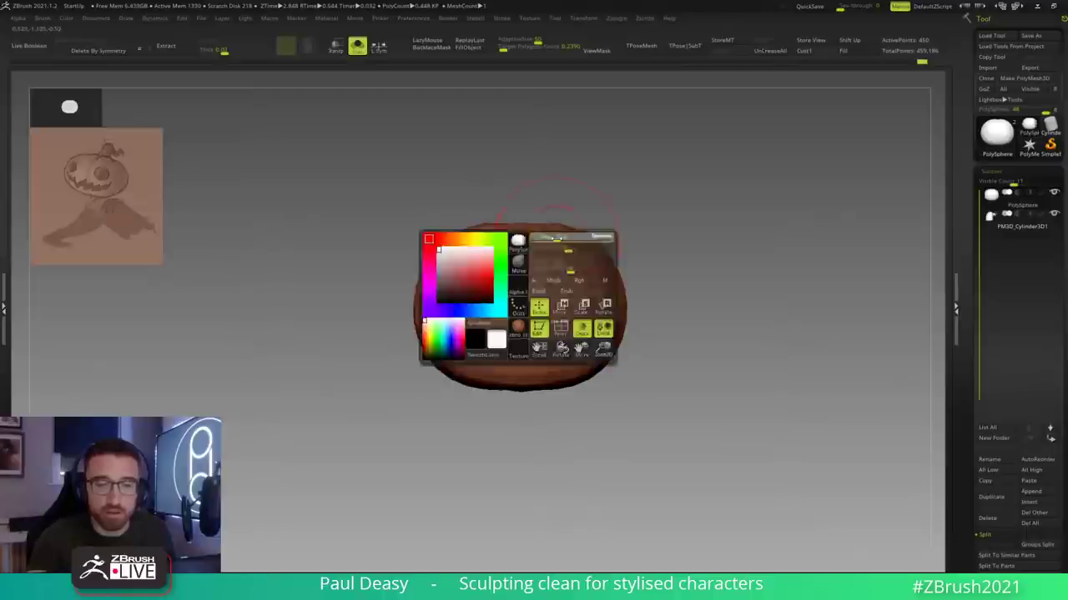
key("space")
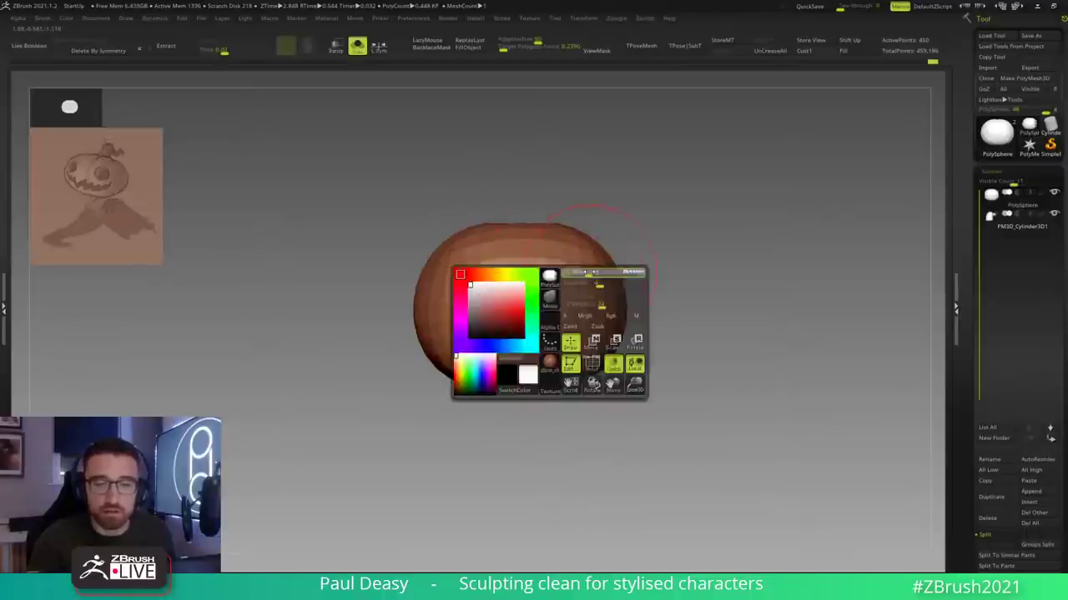
mouse_move(668, 253)
left_mouse_down()
mouse_move(696, 235)
mouse_move(731, 245)
mouse_move(683, 245)
left_mouse_up()
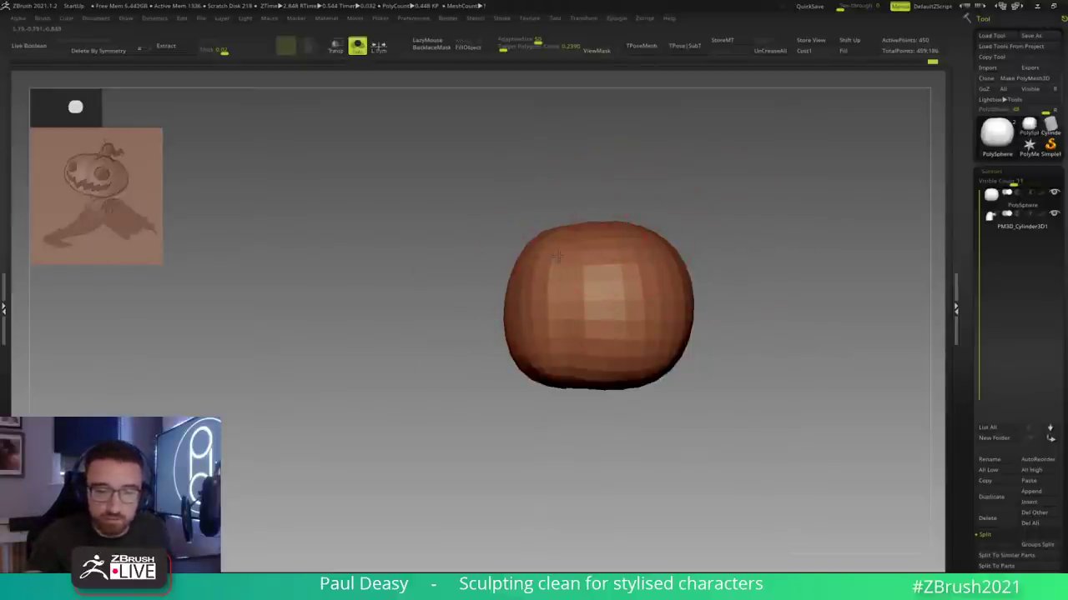
left_click_drag(731, 258, 760, 332)
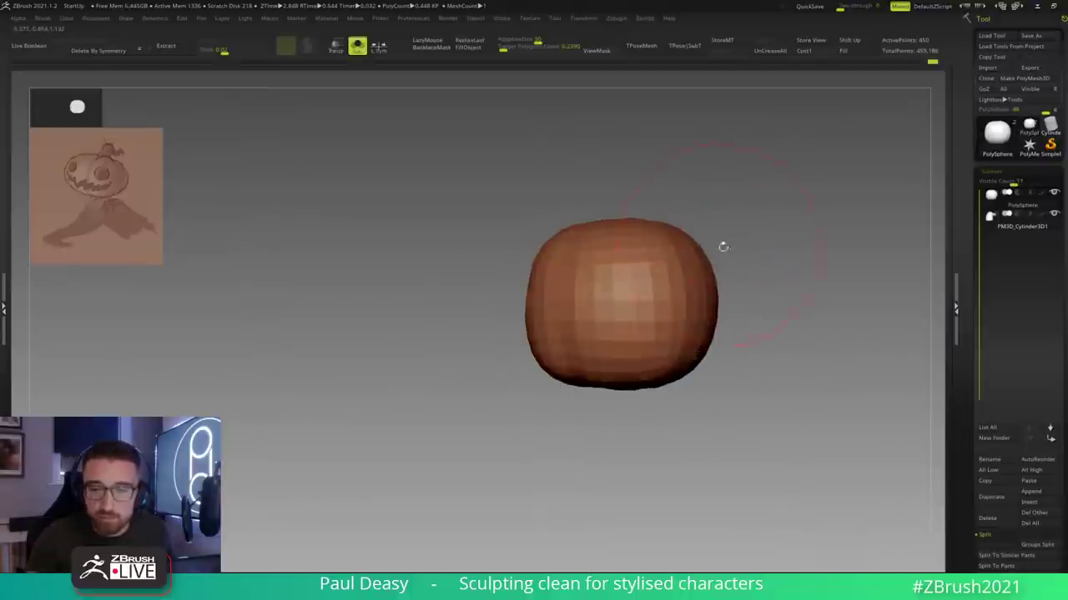
left_click_drag(720, 245, 710, 248)
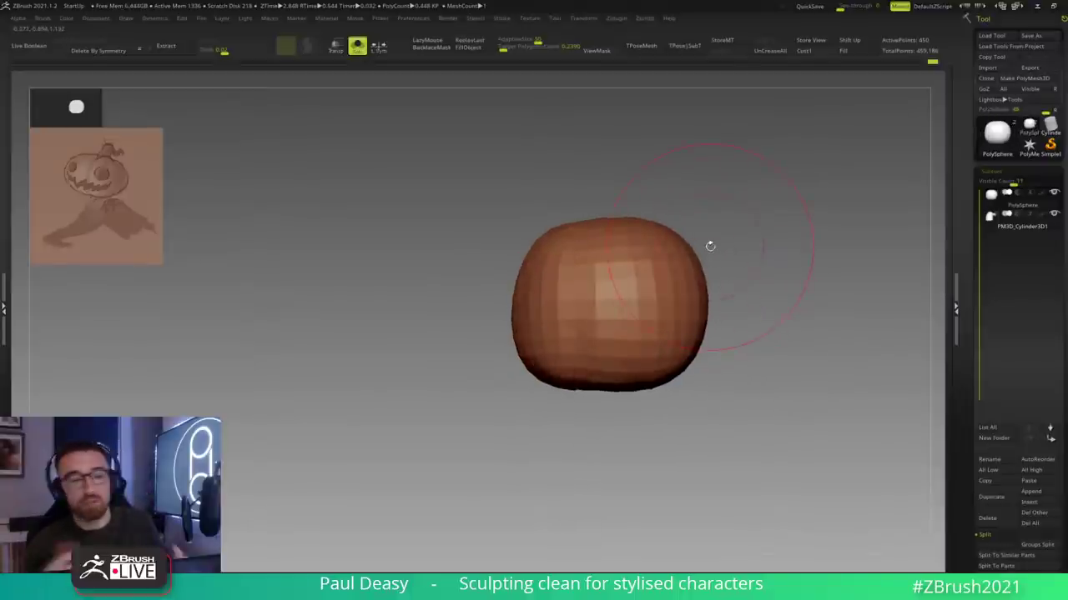
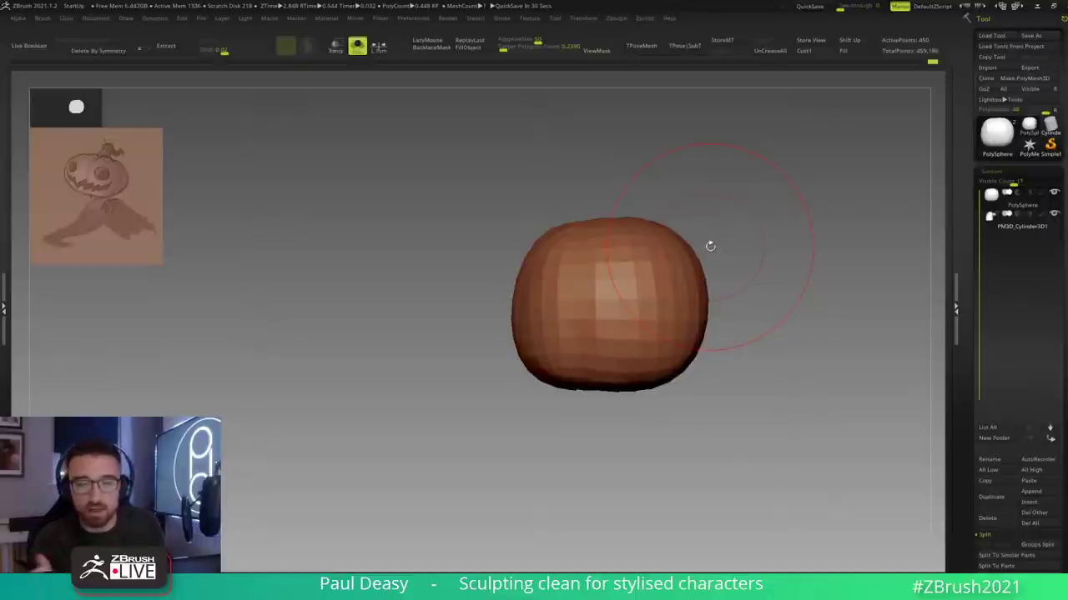
Step: Return the pumpkin to its highest subdivision level and check its form from the front and in three-quarter view
key("space")
key("d")
key("d")
key("d")
key("d")
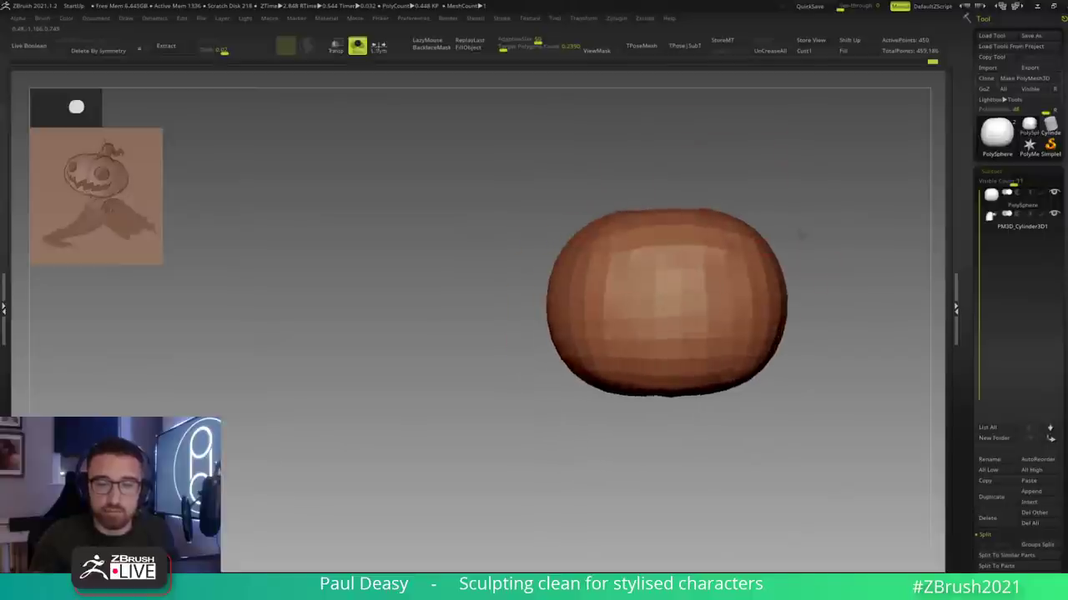
left_click_drag(751, 258, 696, 257)
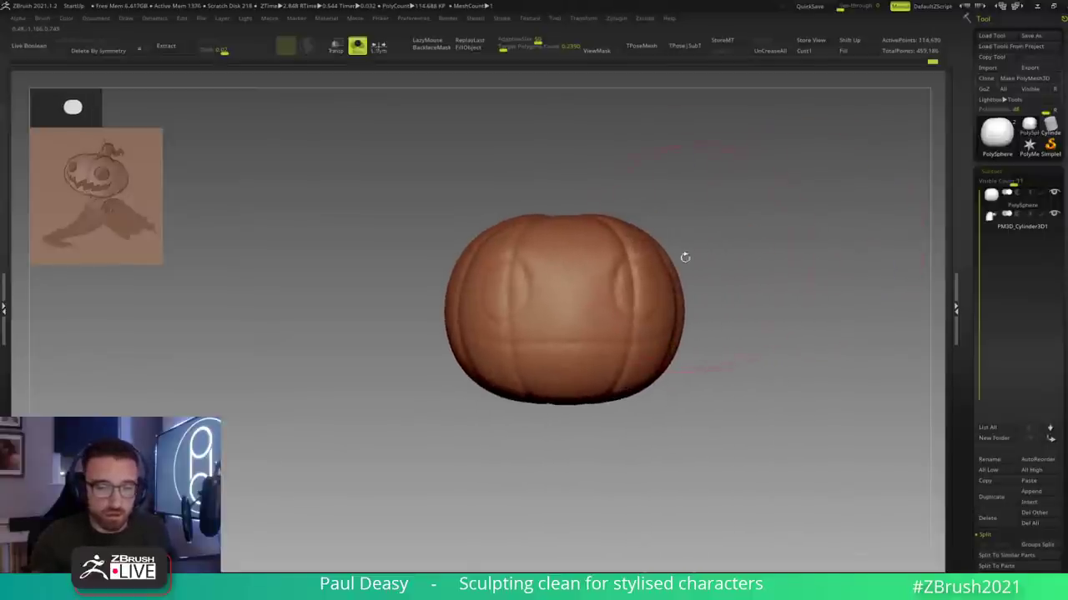
key("d")
left_click_drag(663, 234, 678, 248)
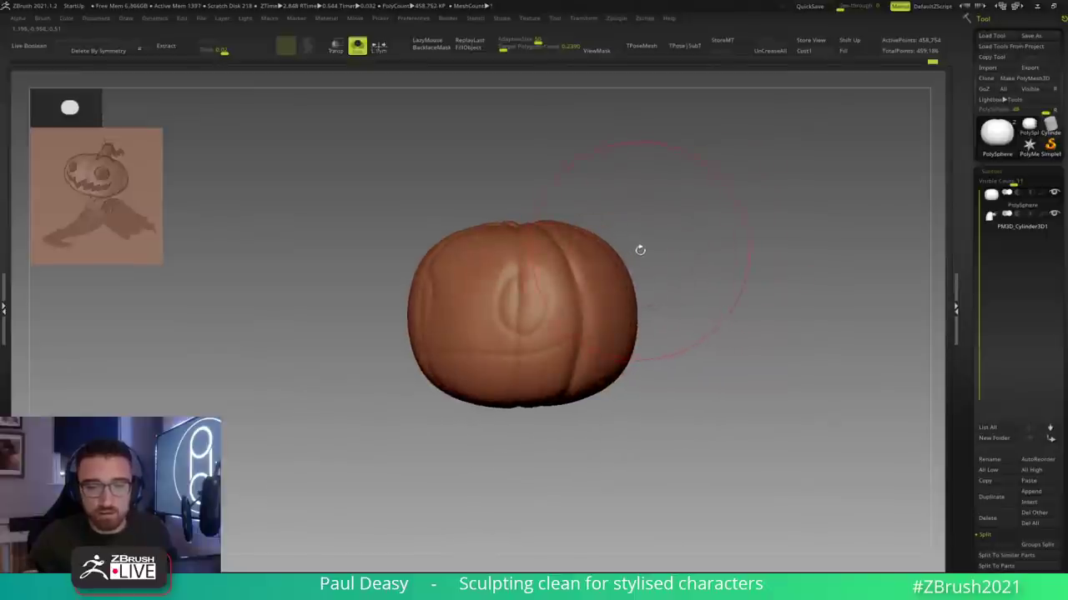
Step: Push the pumpkin's side silhouette into shape at the lowest subdivision level and check it at the highest level
key("shift+d")
key("shift+d")
key("shift+d")
key("shift+d")
key("shift+d")
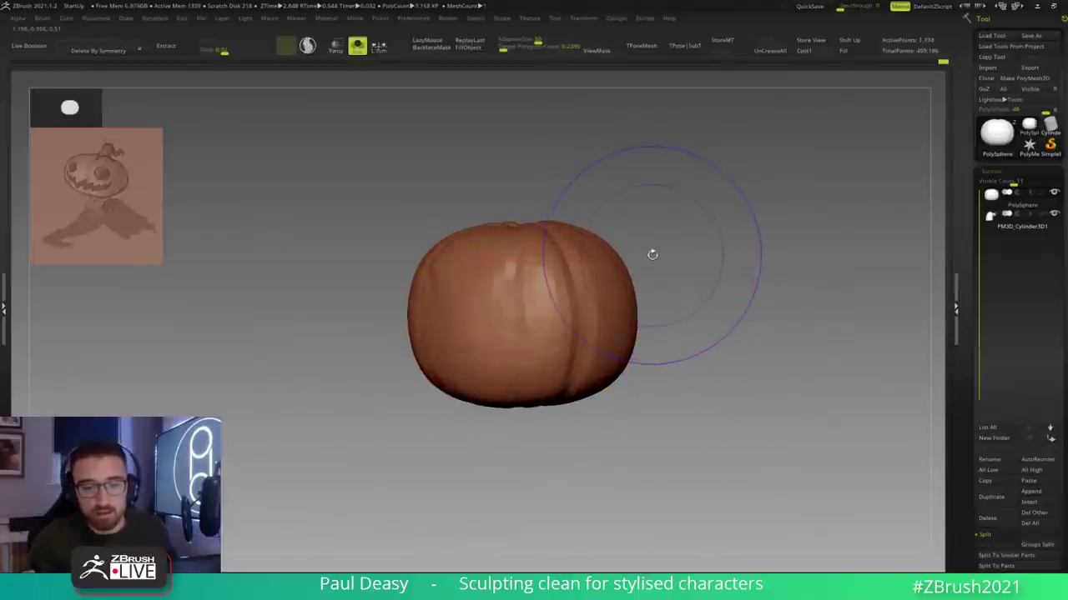
left_click_drag(659, 254, 625, 252)
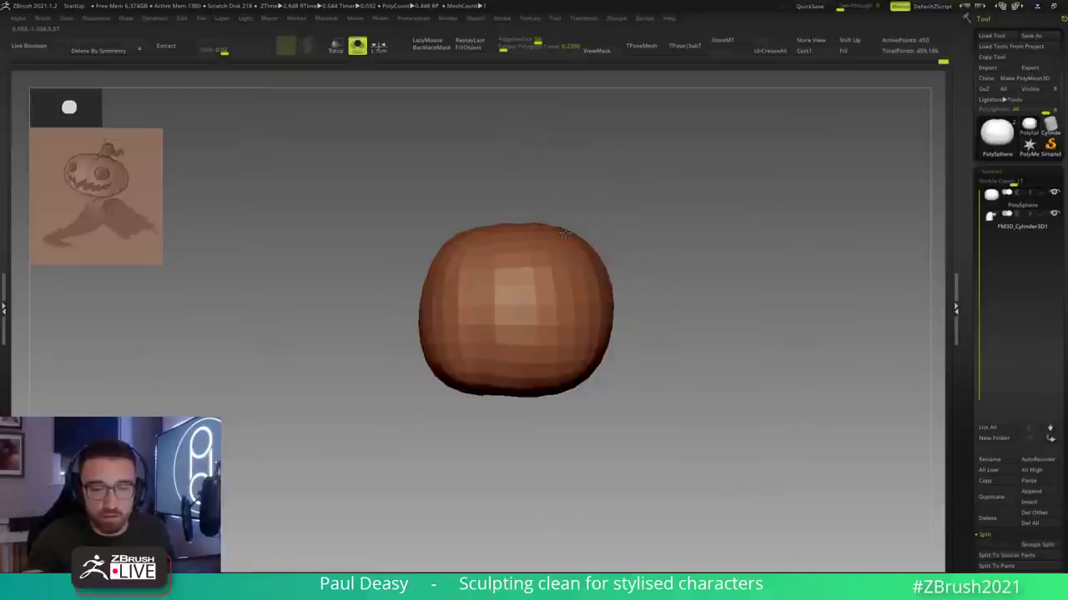
left_click_drag(441, 291, 406, 292)
mouse_move(629, 282)
left_mouse_down()
mouse_move(604, 284)
mouse_move(631, 300)
mouse_move(621, 298)
left_mouse_up()
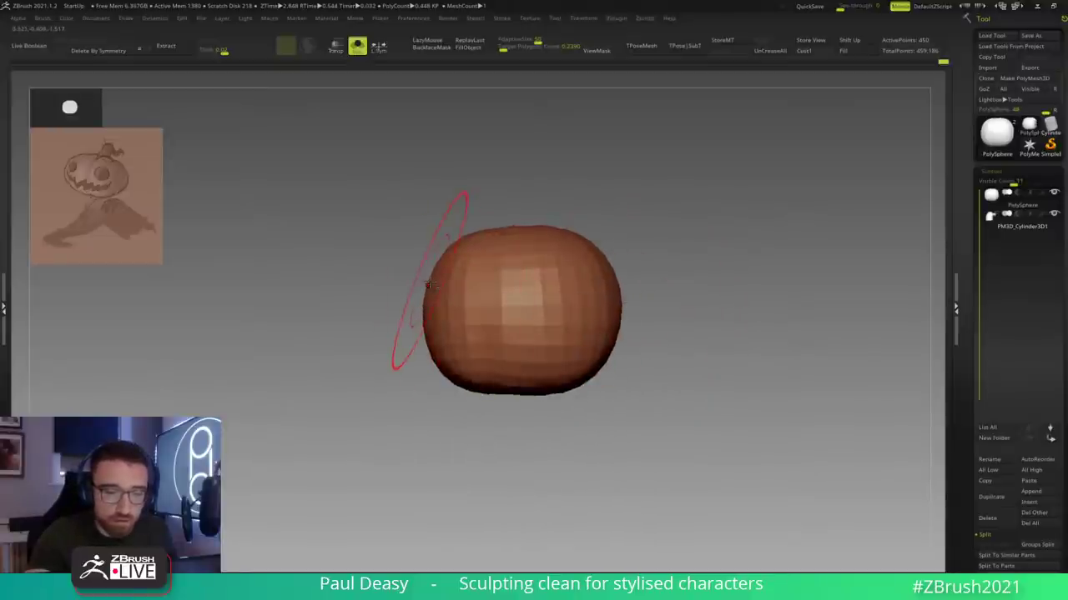
key("d")
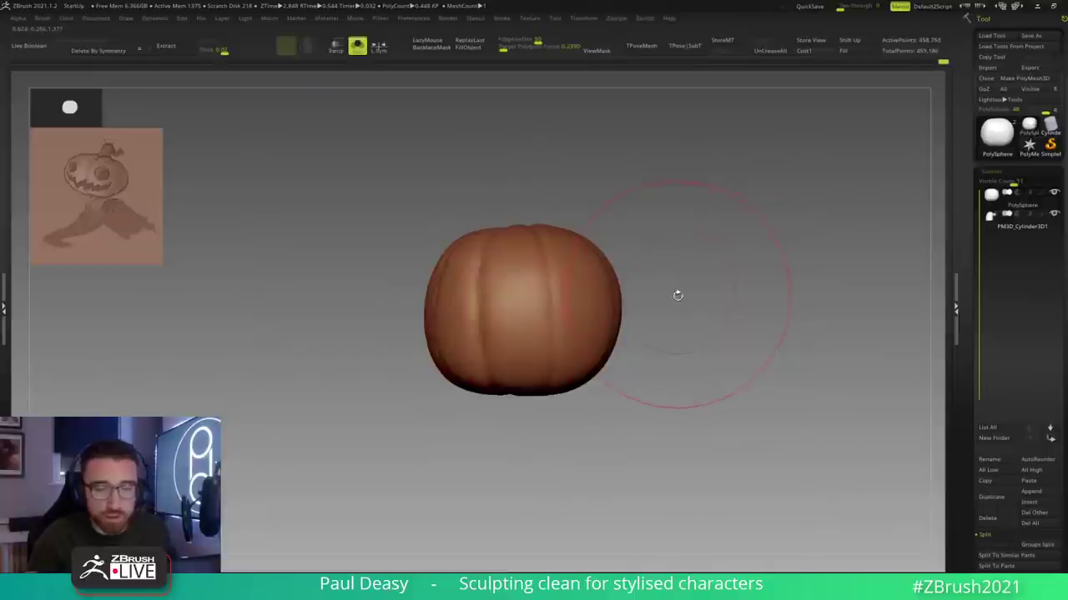
key("space")
left_click_drag(677, 296, 671, 296)
Step: Pull the face side of the pumpkin forward in side view at the lowest subdivision level, then raise the level
key("shift+d")
key("shift+d")
key("shift+d")
key("shift+d")
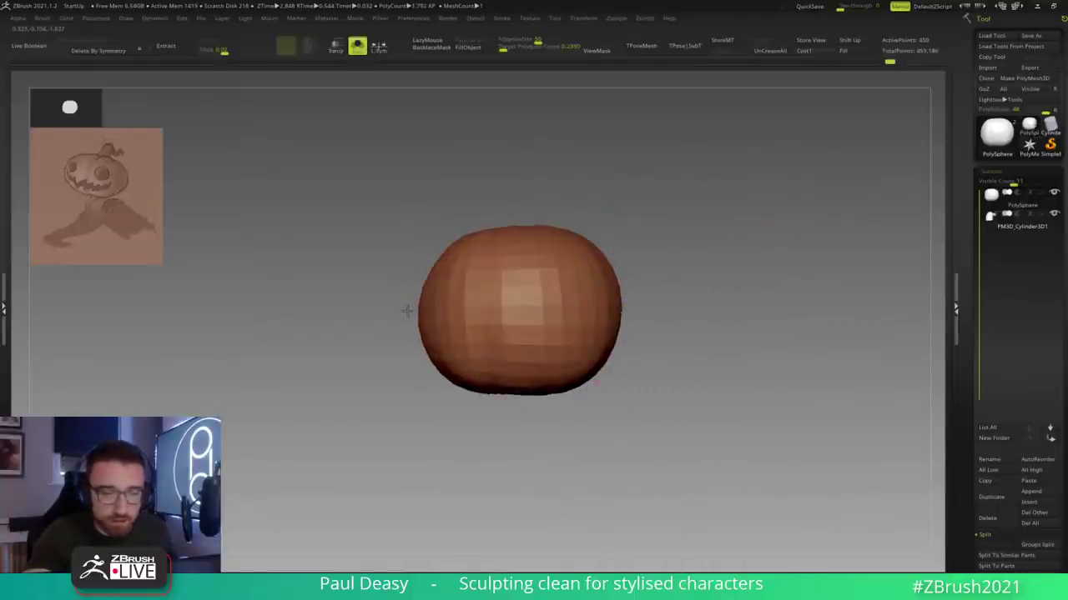
left_click_drag(669, 250, 658, 291)
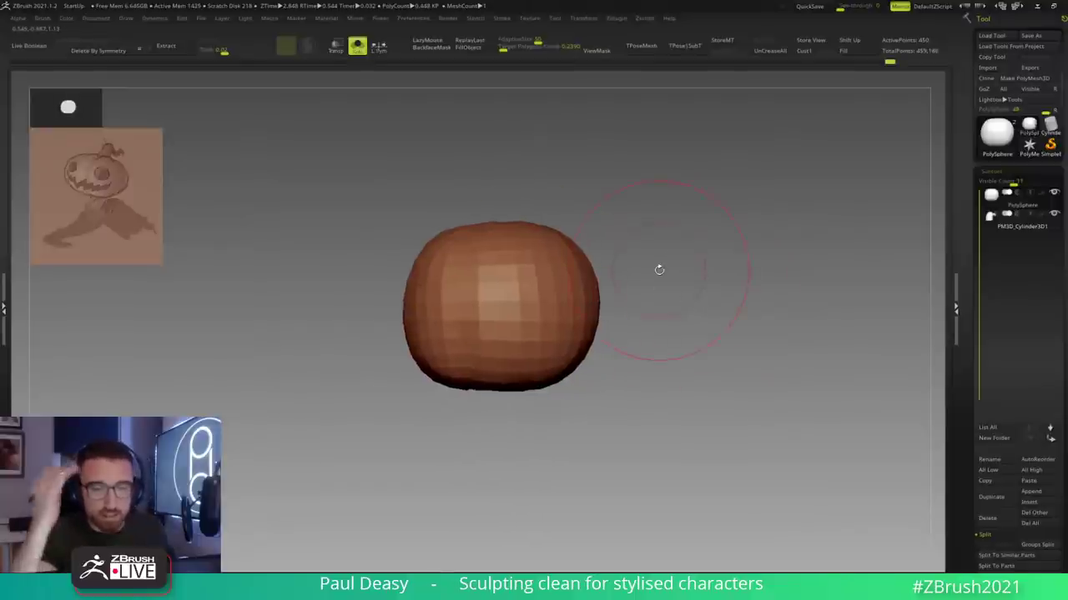
key("space")
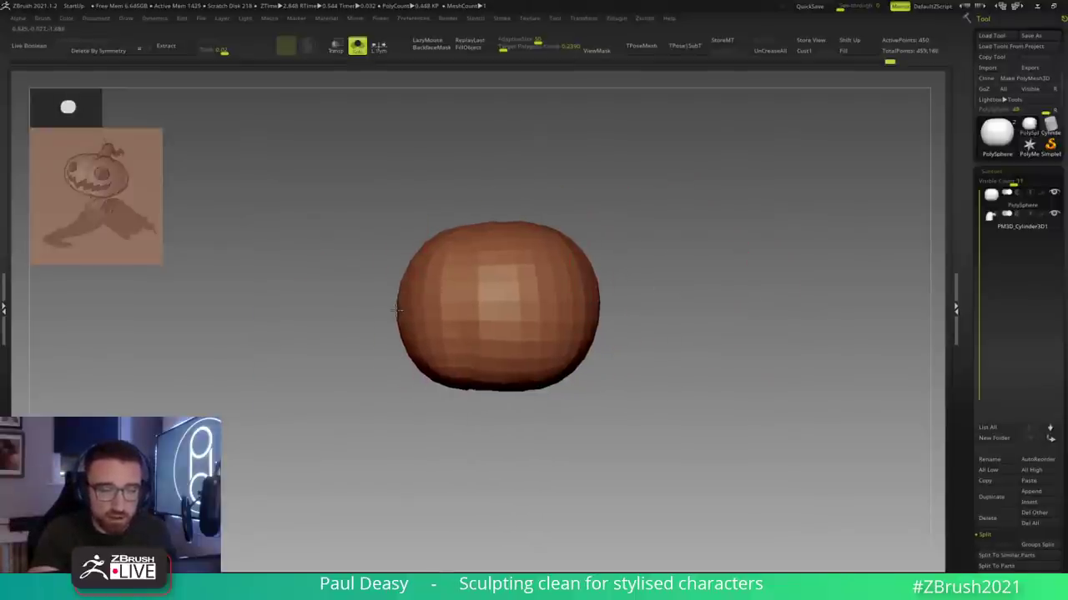
key("d")
mouse_move(691, 291)
left_mouse_down()
mouse_move(706, 288)
mouse_move(688, 308)
mouse_move(617, 334)
mouse_move(694, 310)
left_mouse_up()
Step: Nudge the front edge of the pumpkin with a resized Move brush and turn to a three-quarter view of the face
mouse_move(443, 297)
right_mouse_down()
mouse_move(430, 306)
mouse_move(435, 297)
right_mouse_up()
key("space")
left_click(432, 301)
key("shift+d")
key("shift+d")
key("d")
mouse_move(586, 279)
left_mouse_down()
mouse_move(660, 300)
mouse_move(653, 309)
left_mouse_up()
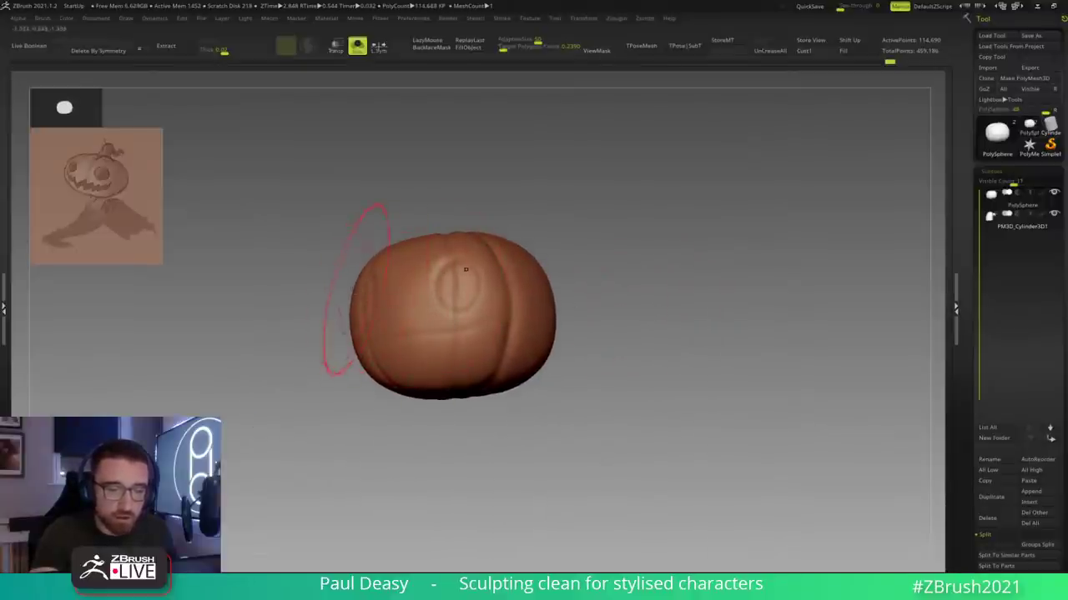
Step: Adjust the surface around the eye with a resized Move brush at the lowest subdivision level and restore the detail
key("shift+d")
key("shift+d")
key("shift+d")
key("shift+d")
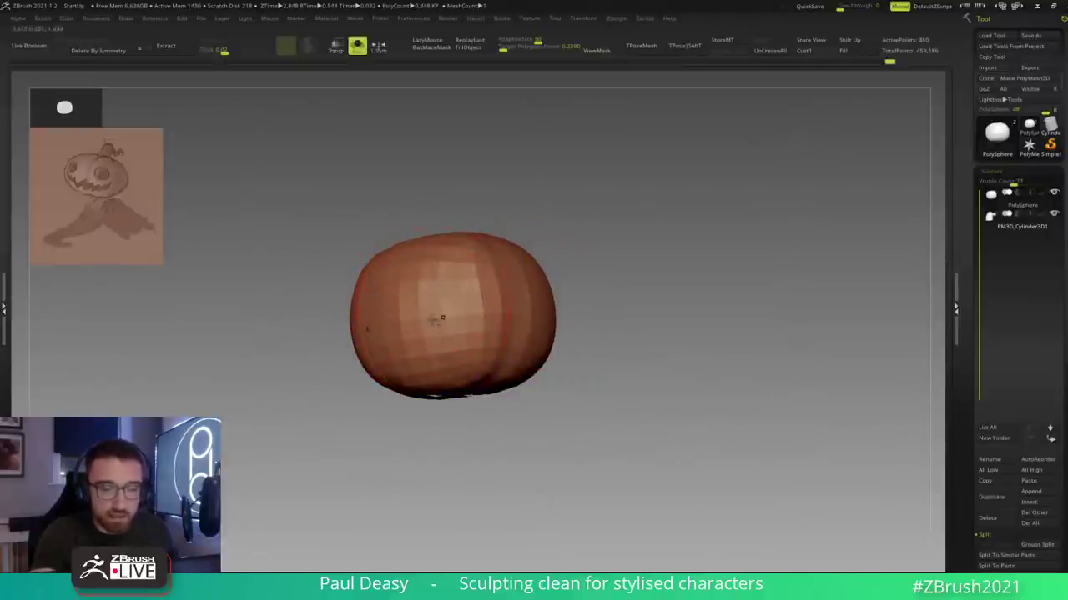
key("space")
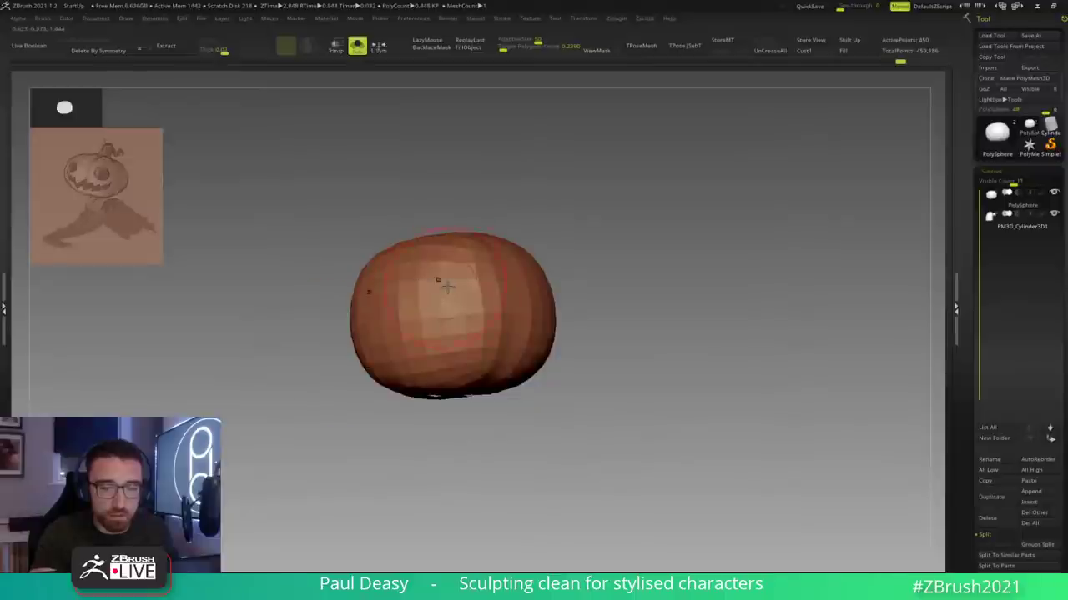
key("d")
key("d")
key("d")
key("d")
Step: Drop to the lowest subdivision level again, refine the face area below the eye and return to the highest level
key("shift+d")
key("shift+d")
key("shift+d")
key("shift+d")
key("space")
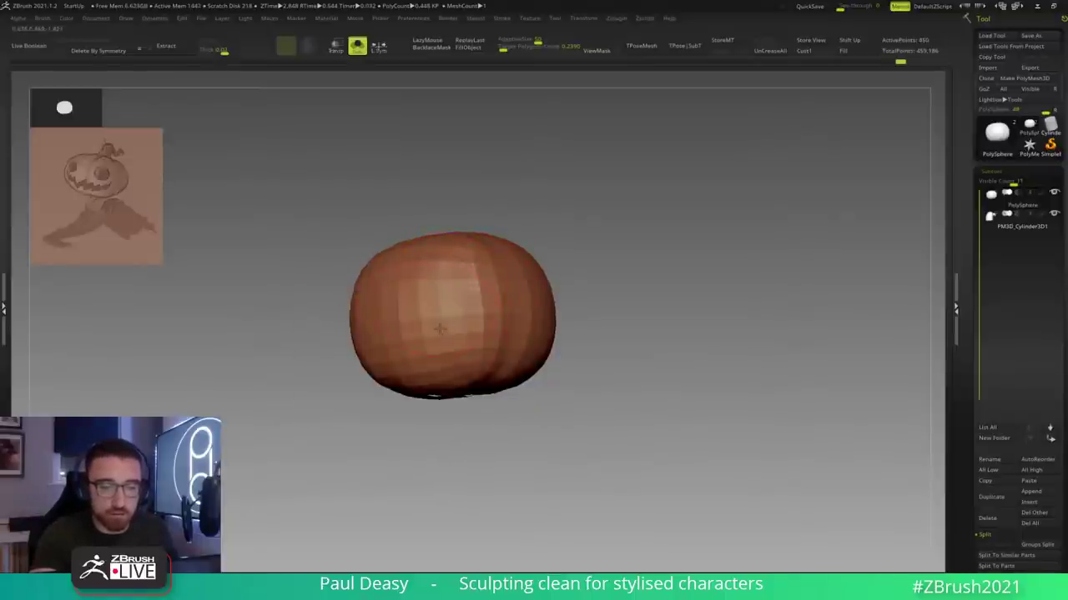
key("d")
key("d")
key("d")
key("d")
key("d")
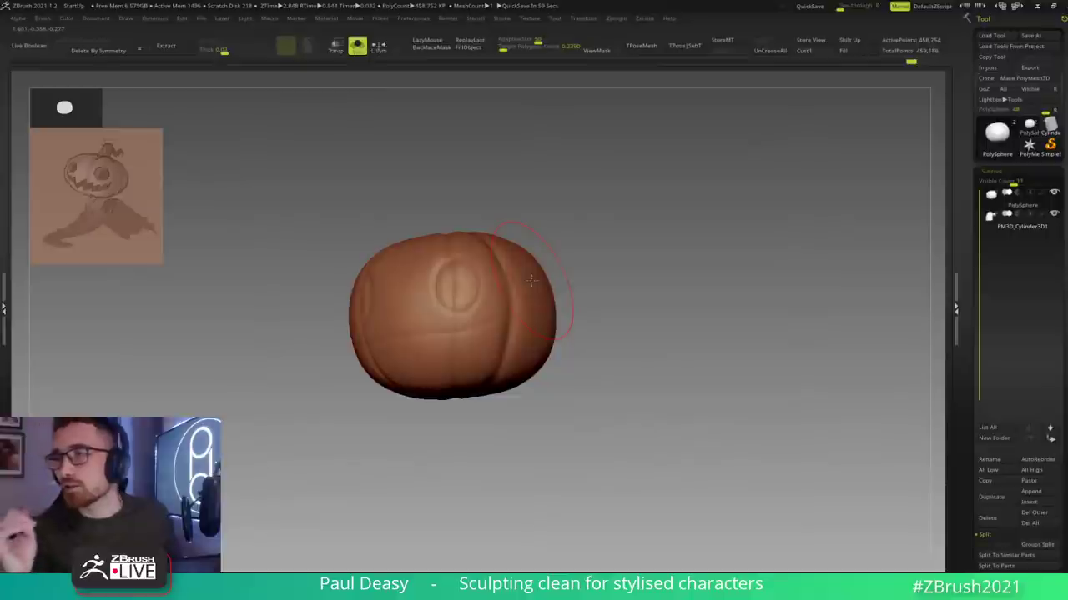
Step: Examine the pumpkin's side profile at lower and full subdivision levels from slightly different angles
mouse_move(598, 268)
left_mouse_down()
mouse_move(585, 272)
mouse_move(605, 275)
mouse_move(592, 280)
left_mouse_up()
key("shift+d")
key("shift+d")
key("shift+d")
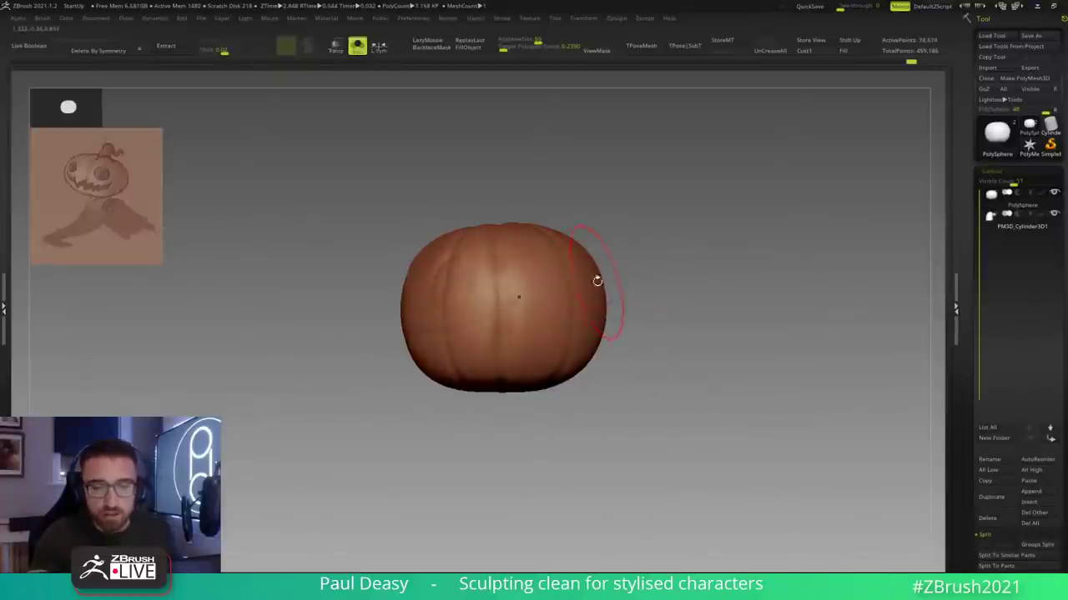
left_click_drag(635, 269, 637, 268)
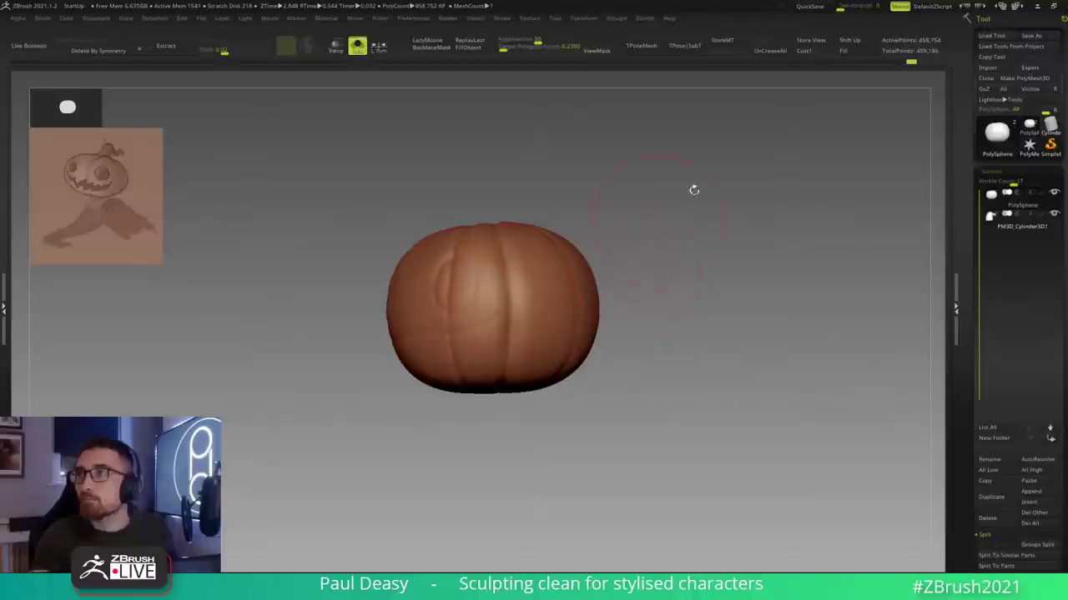
left_click_drag(708, 209, 697, 253)
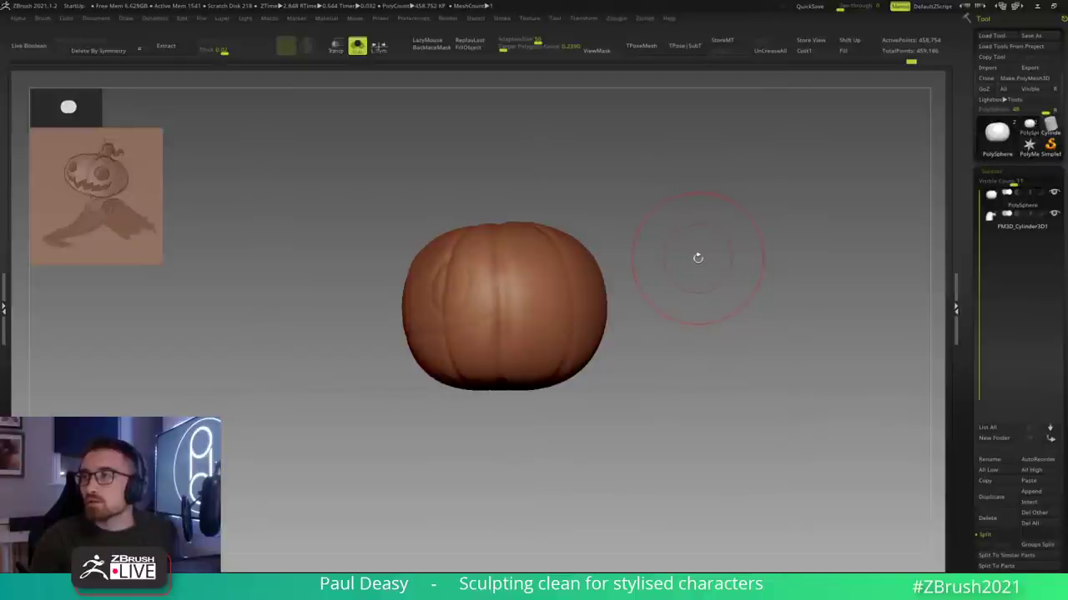
left_click_drag(697, 260, 694, 262)
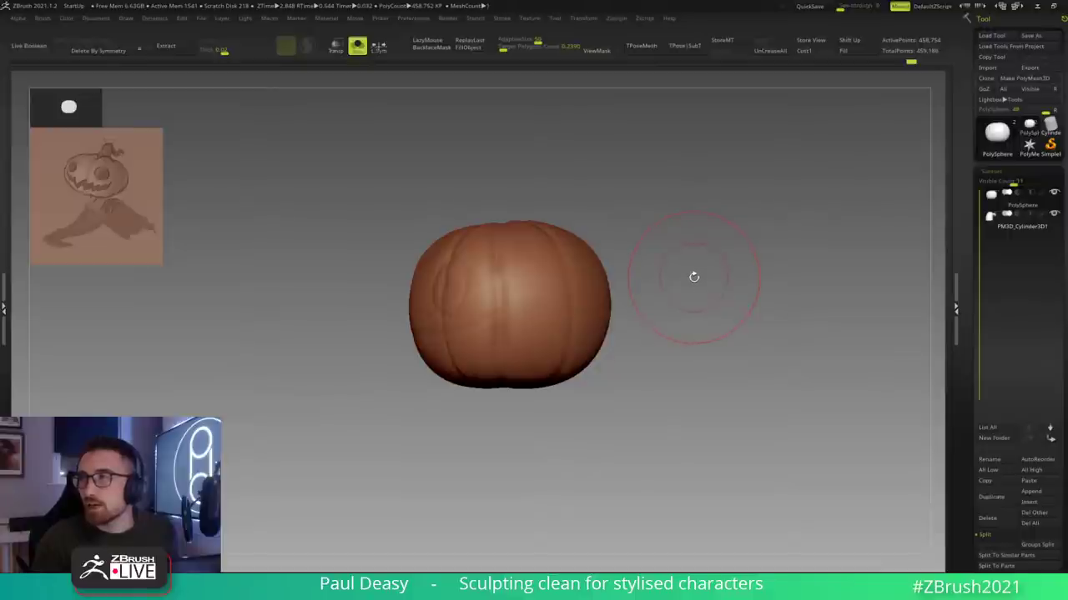
Step: Snap the pumpkin to the front view and reshape its upper sides with the Move brush at the lowest subdivision level
left_click_drag(694, 278, 722, 284, "shift")
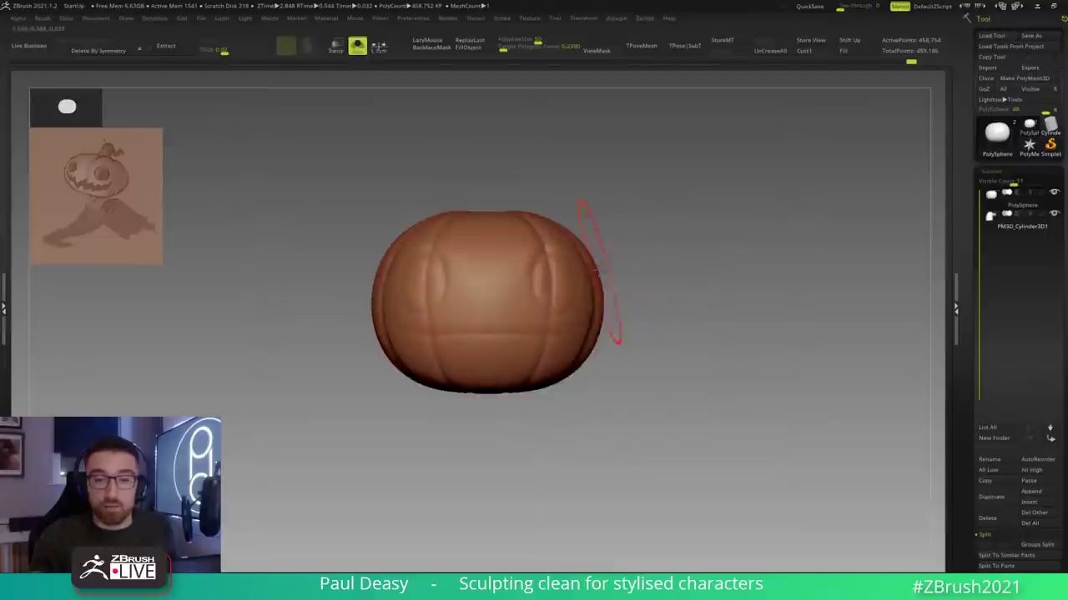
key("shift+d")
key("d")
key("d")
key("d")
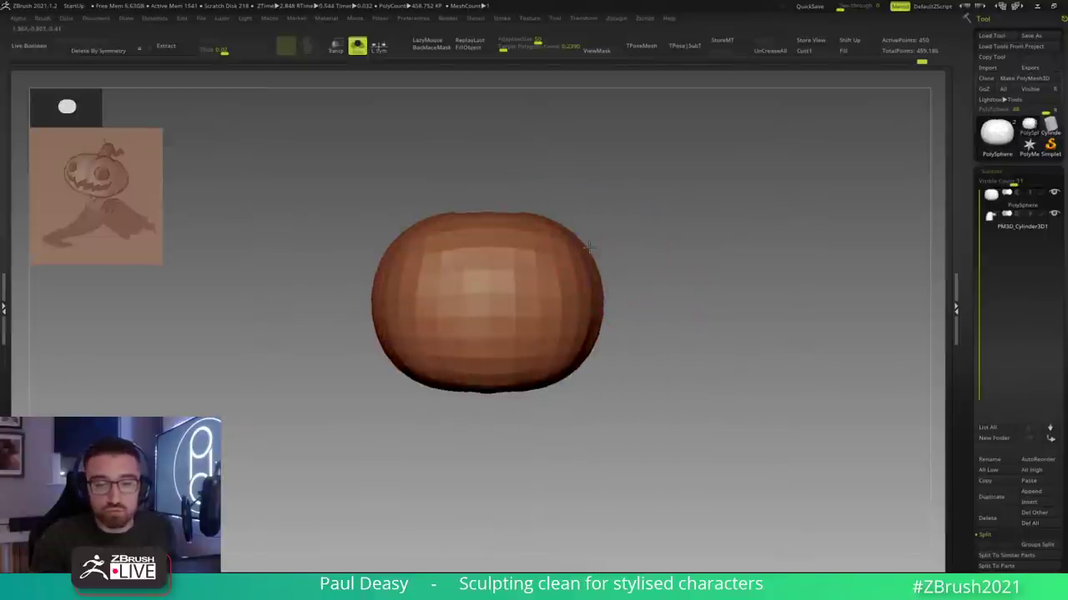
key("space")
mouse_move(613, 245)
left_mouse_down()
mouse_move(637, 230)
mouse_move(656, 242)
mouse_move(650, 254)
left_mouse_up()
key("space")
key("space")
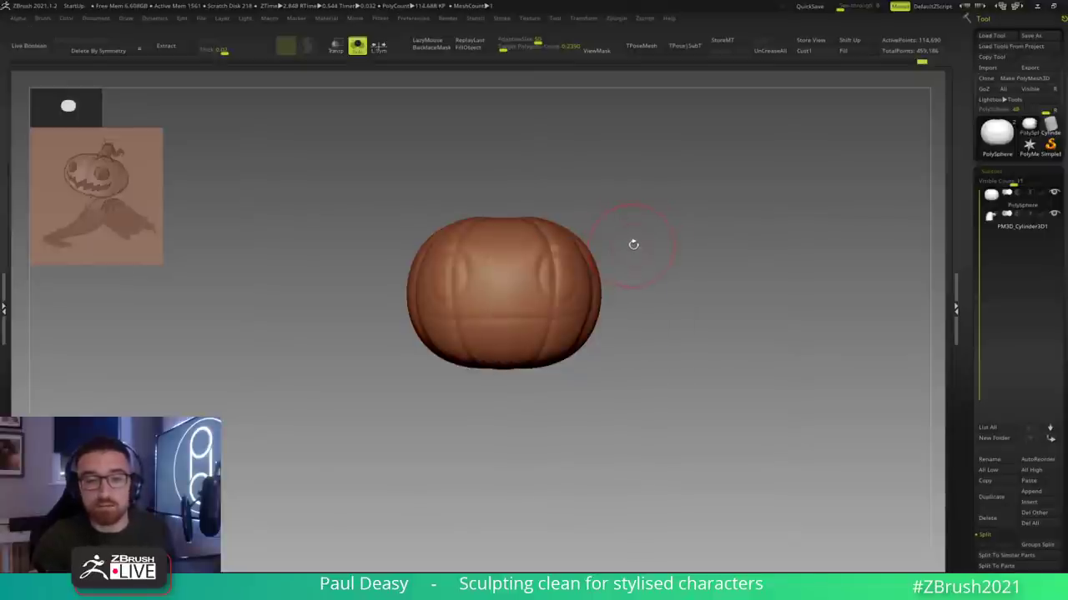
Step: Adjust the Move brush's draw size and review the pumpkin's proportions from the front
key("space")
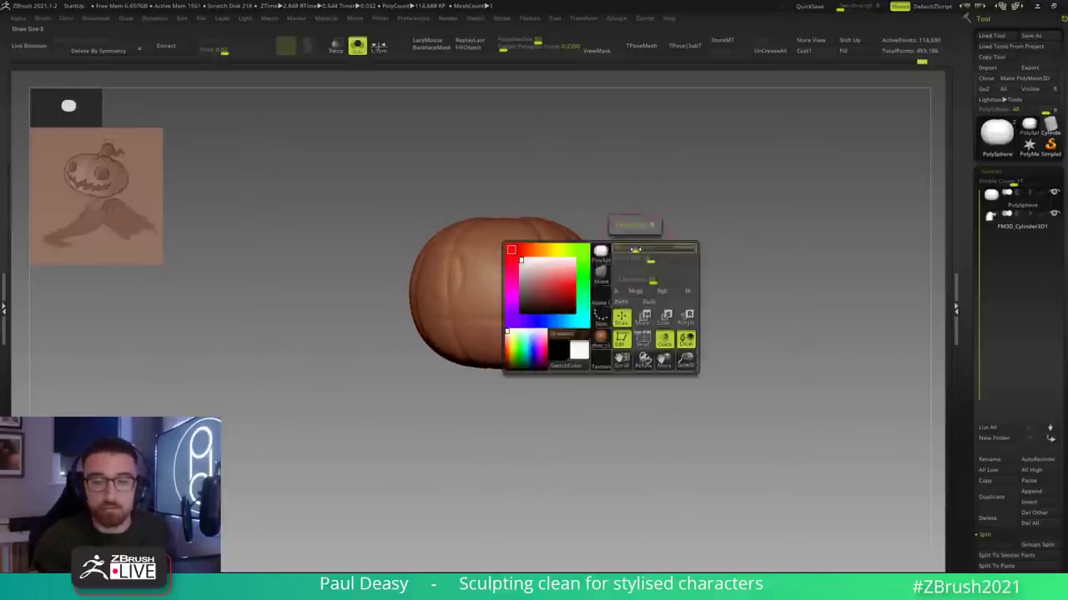
left_click_drag(643, 254, 639, 241)
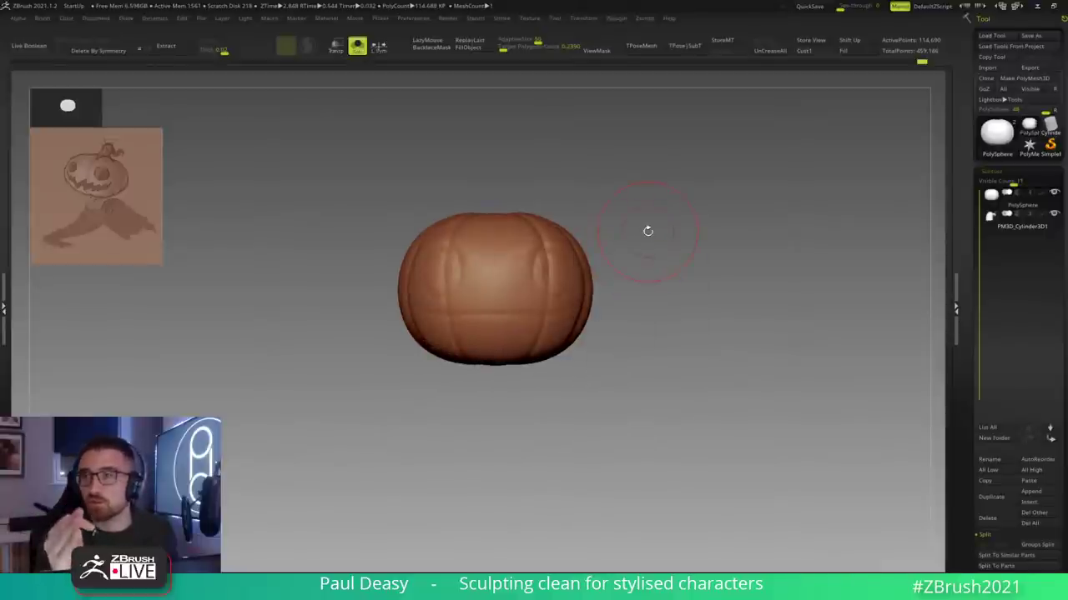
key("space")
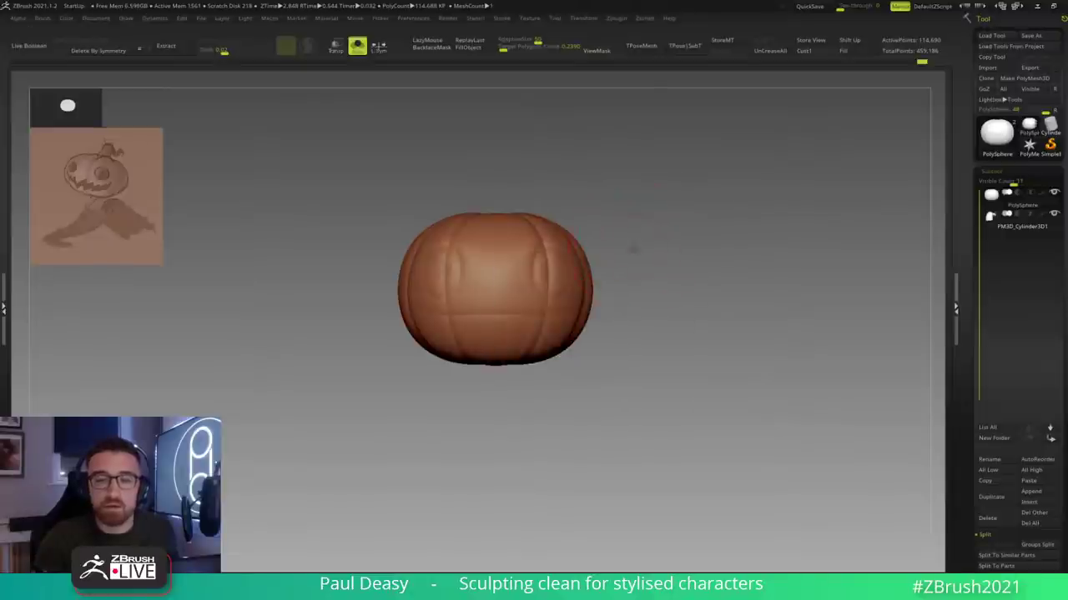
left_click_drag(633, 249, 631, 247)
key("space")
key("space")
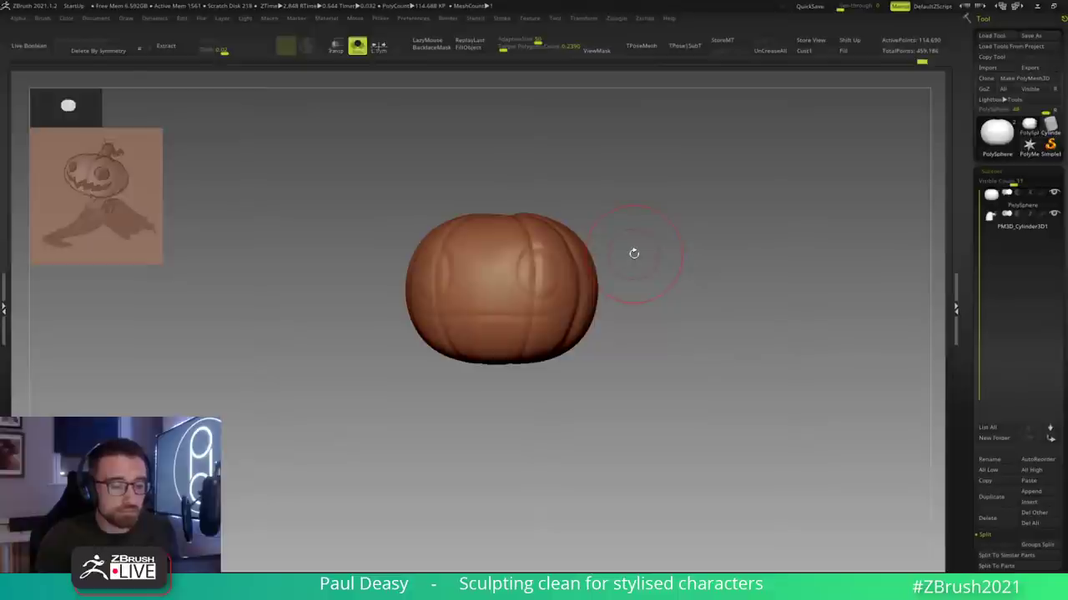
key("space")
key("space")
left_click_drag(635, 252, 640, 252, "shift")
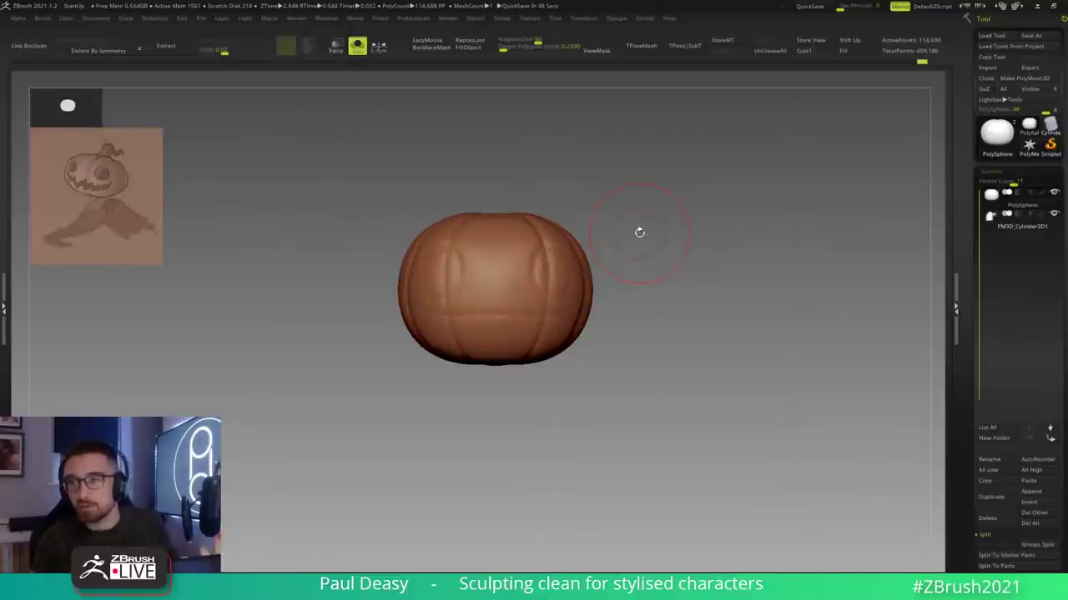
Step: Refine the pumpkin's outer side bulges with the Move brush, checking the contour at low and higher subdivision levels
left_click_drag(619, 276, 620, 285)
key("shift+d")
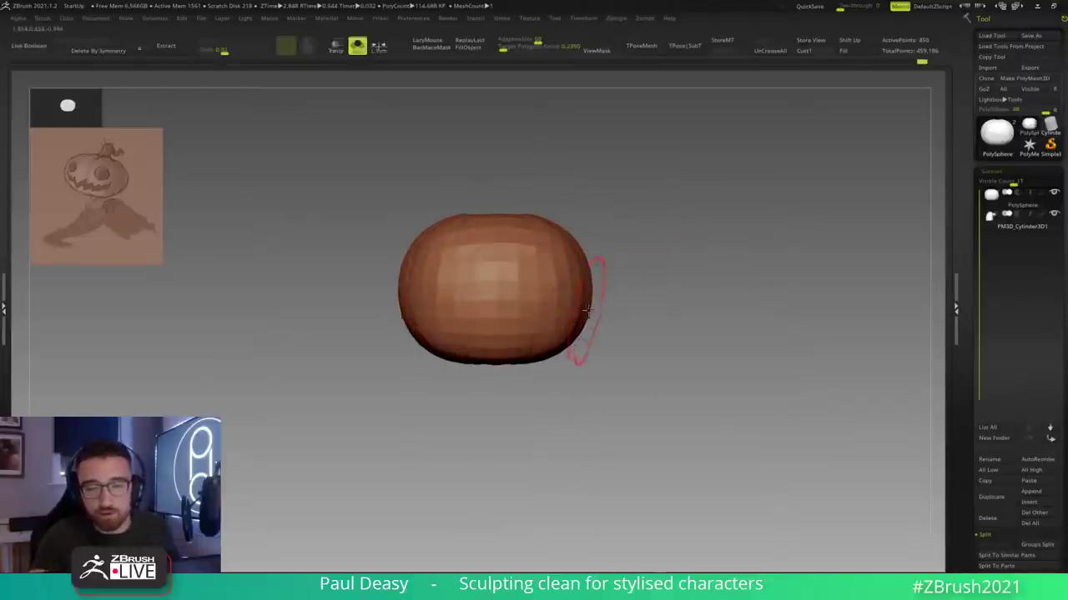
key("d")
key("d")
key("d")
left_click_drag(601, 310, 640, 305)
left_click_drag(574, 240, 584, 257)
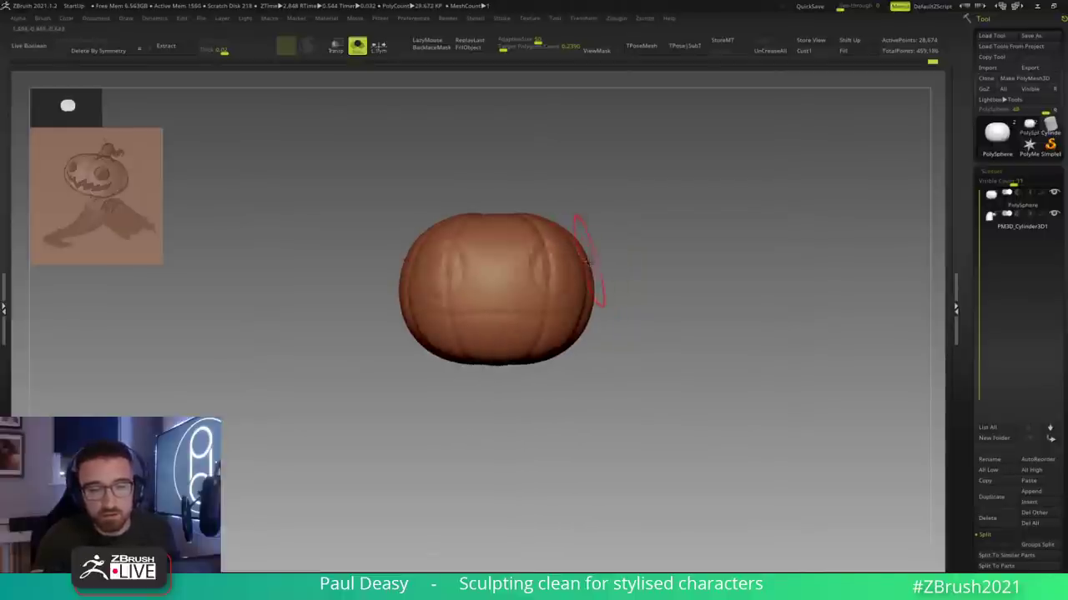
Step: Show the stem alongside the pumpkin body, select it, and shorten its top slightly with the Move brush
left_click_drag(581, 253, 645, 297)
left_click_drag(600, 345, 652, 352)
right_click(496, 249)
right_click(487, 232)
left_click(498, 238, "alt")
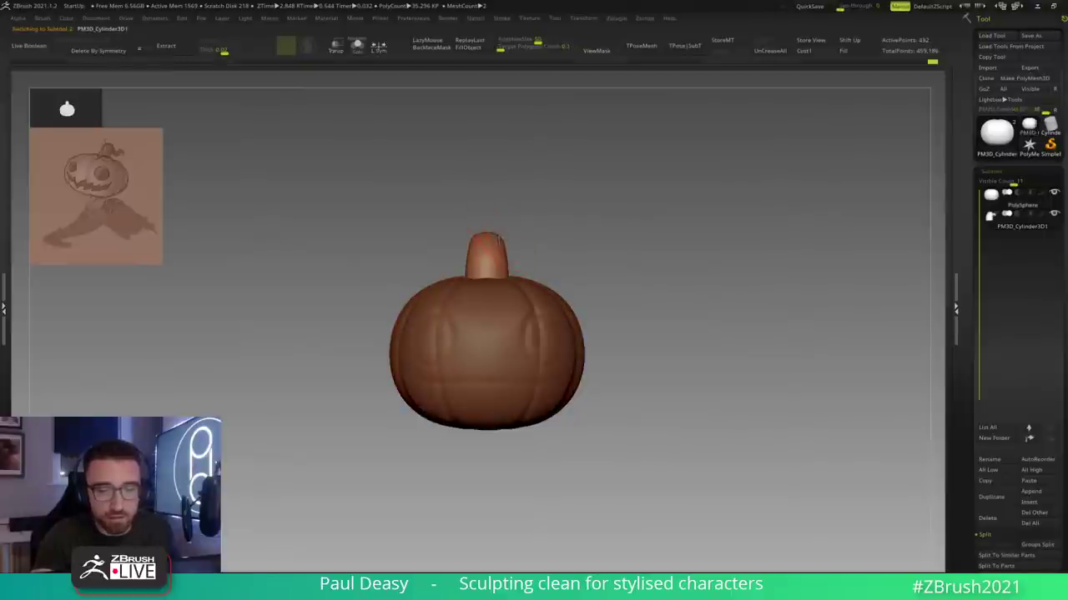
right_click(500, 244)
left_click_drag(501, 243, 503, 246)
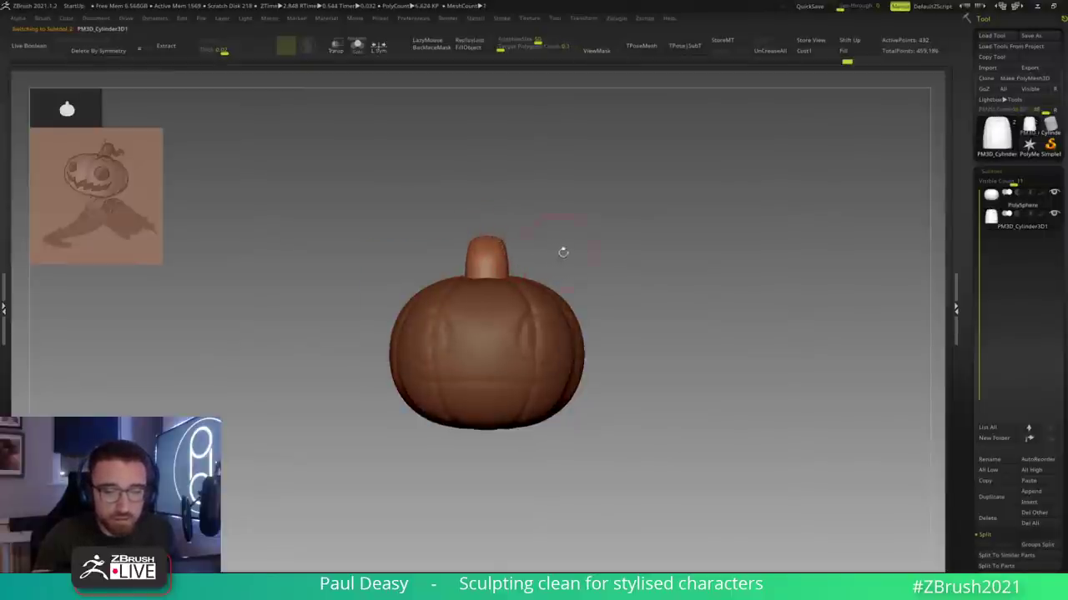
left_click_drag(612, 340, 610, 318, "alt")
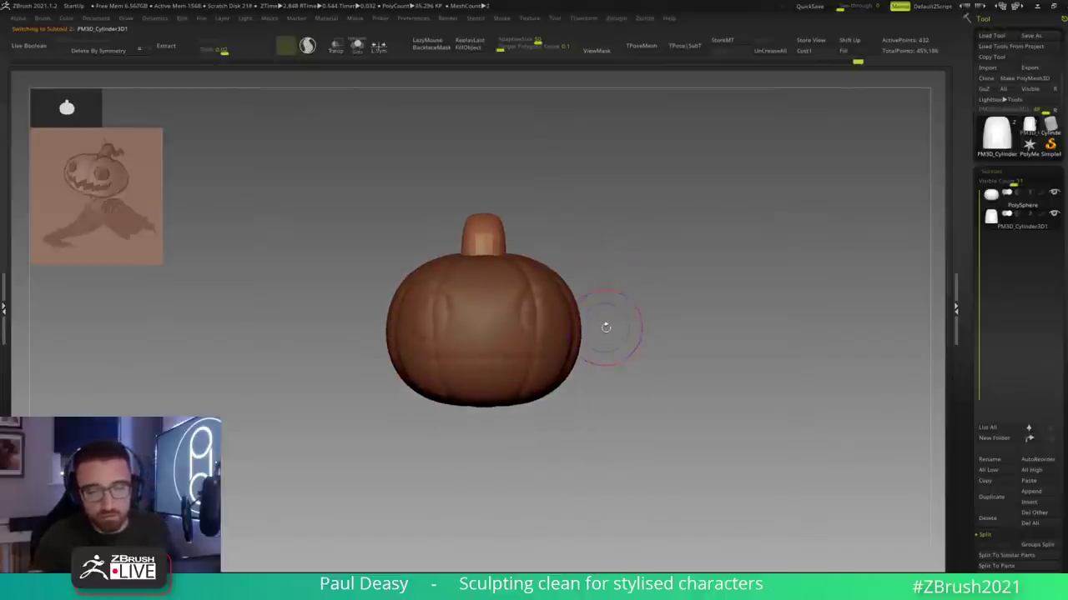
Step: Select the pumpkin body and widen its sides with the Move brush at the lowest subdivision level, checking the contour at higher levels
left_click(569, 333, "alt")
key("shift+d")
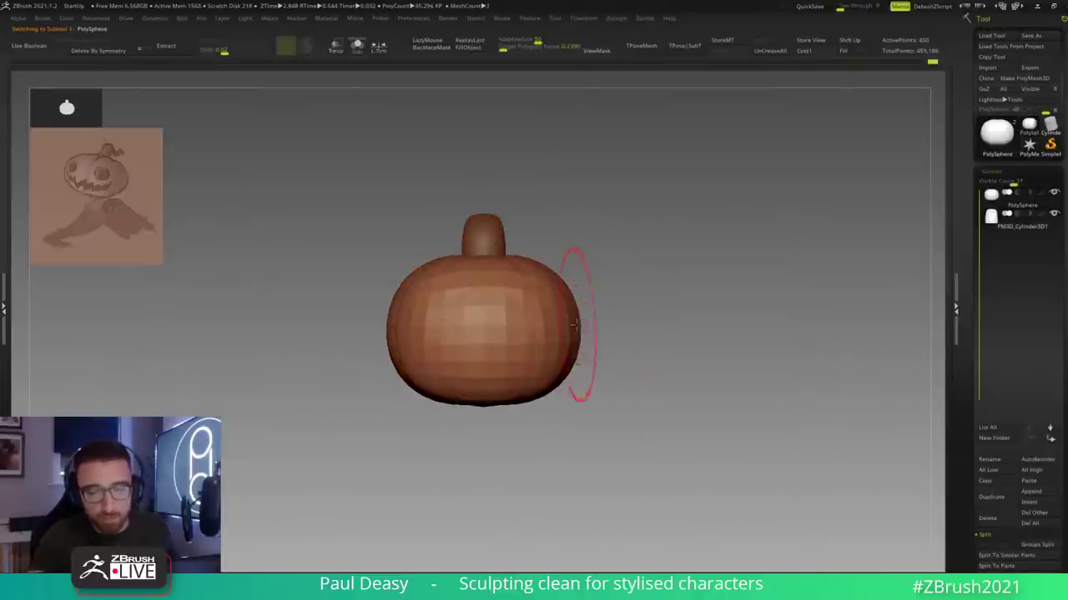
mouse_move(577, 319)
left_mouse_down()
mouse_move(601, 319)
mouse_move(585, 328)
left_mouse_up()
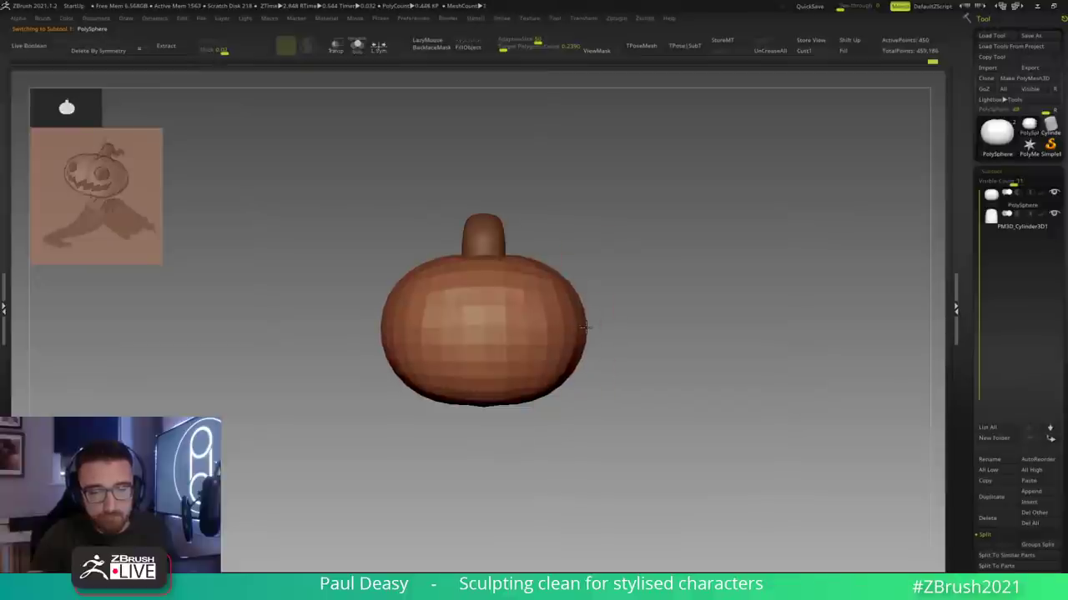
key("d")
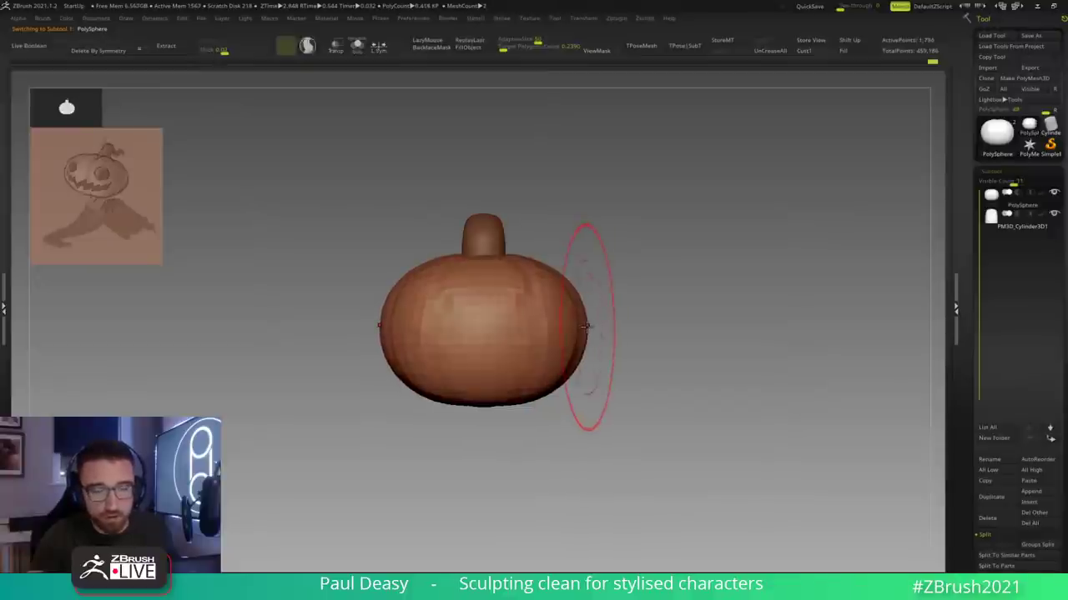
left_click_drag(624, 328, 623, 315)
key("shift+d")
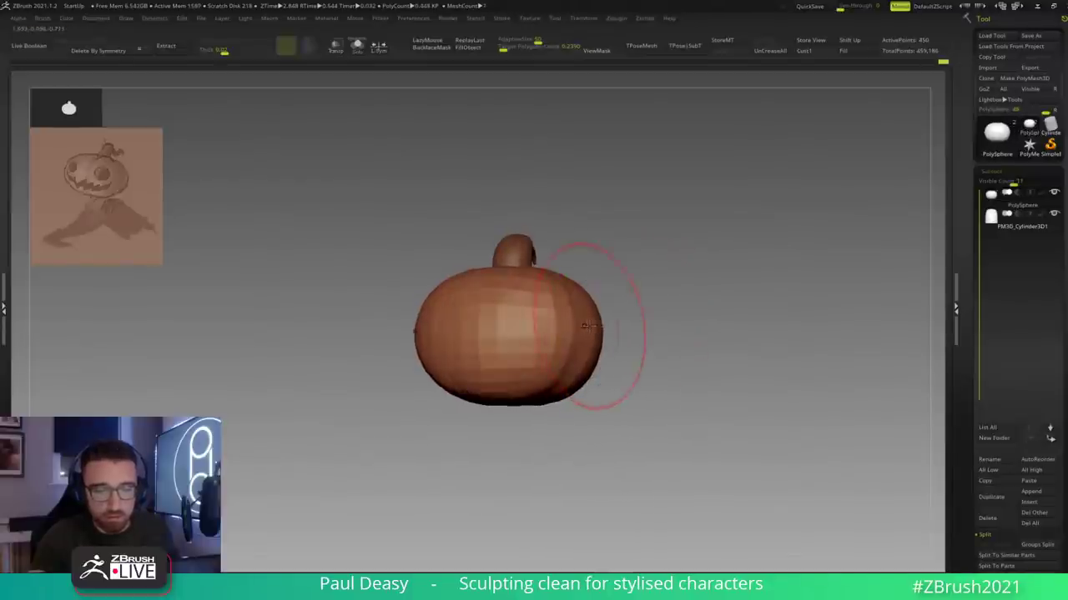
key("d")
key("space")
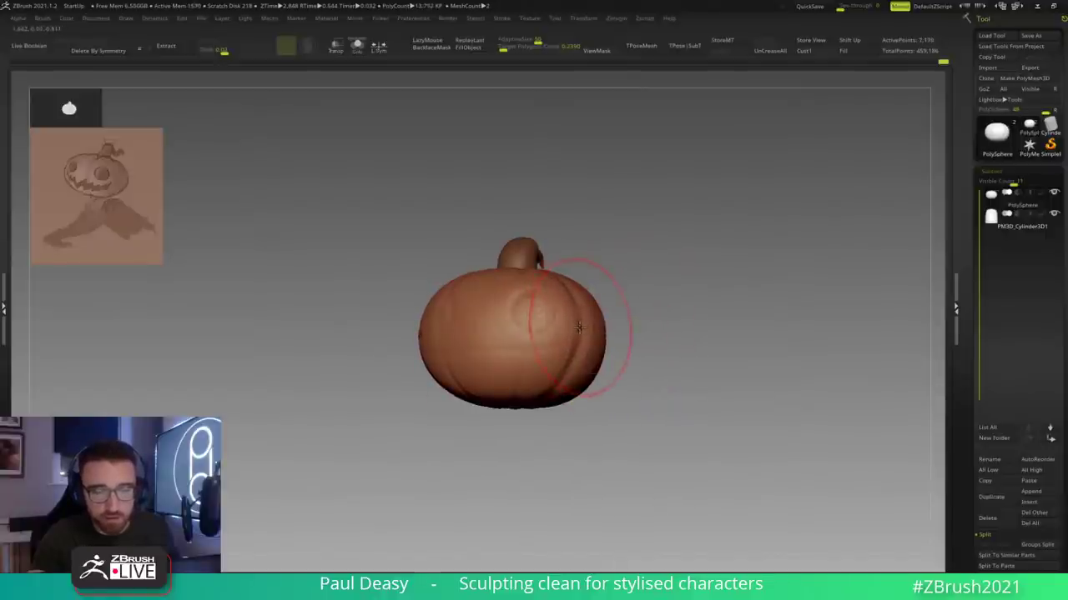
left_click_drag(586, 328, 639, 317)
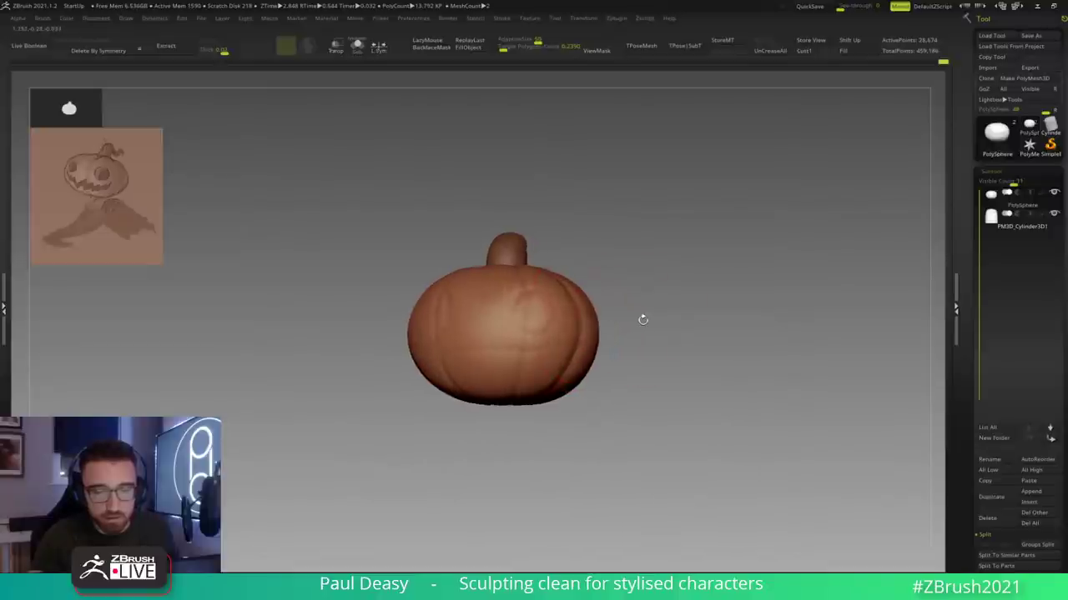
Step: Adjust the Move brush's draw size and examine the widened pumpkin and stem from the front and slight angles
key("space")
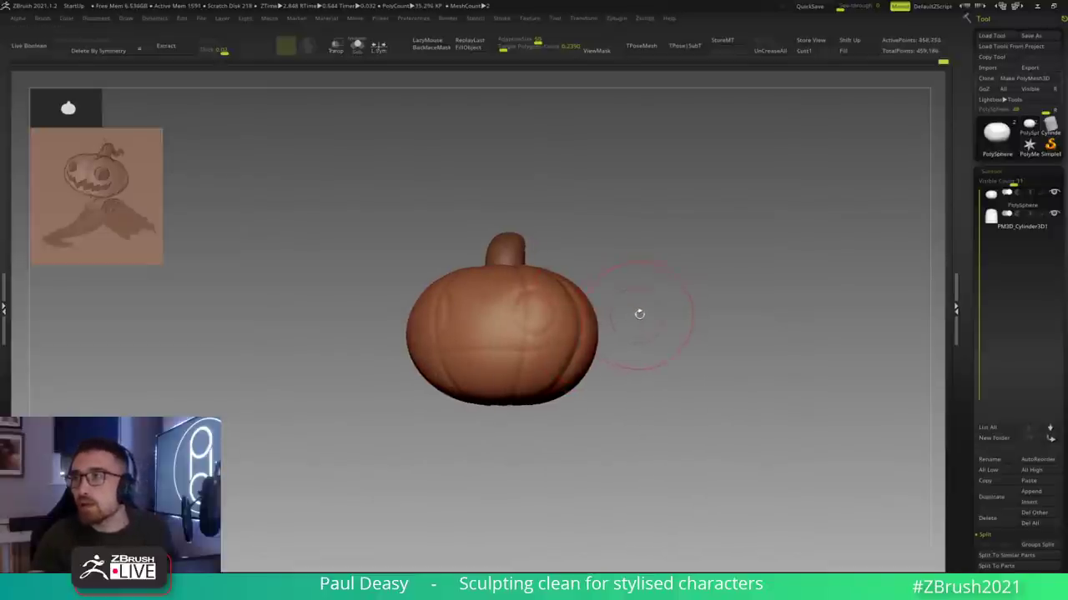
left_click_drag(639, 314, 639, 312)
key("space")
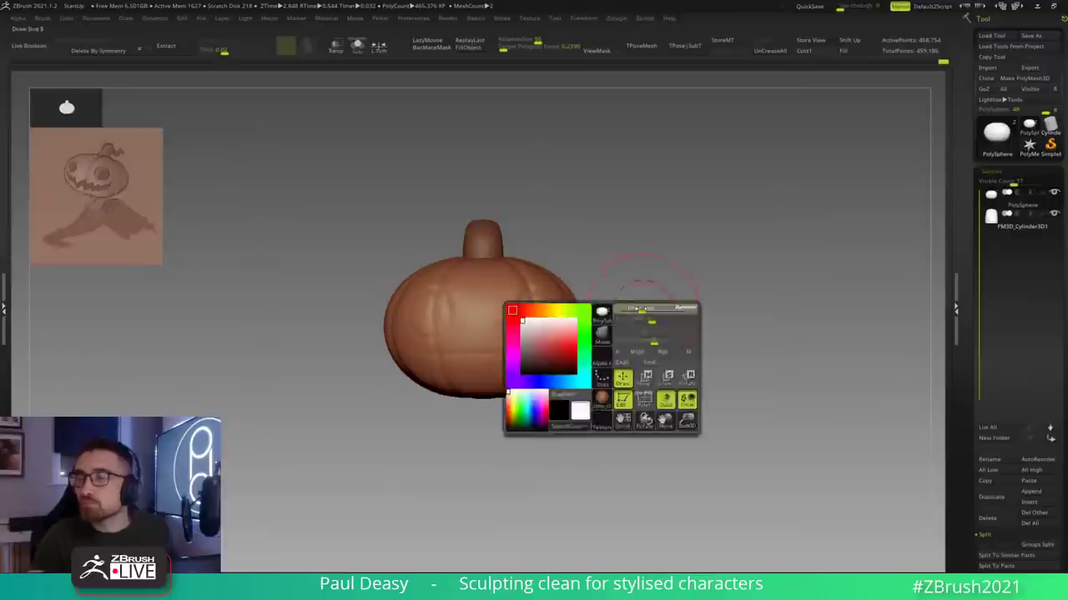
key("space")
left_click_drag(636, 302, 639, 317)
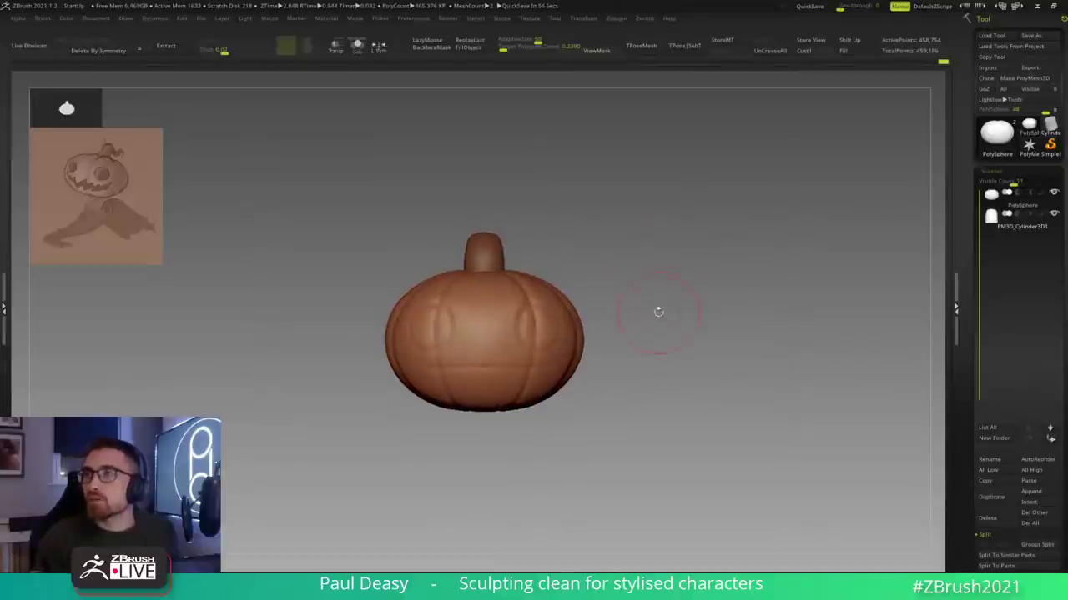
left_click_drag(656, 309, 654, 314)
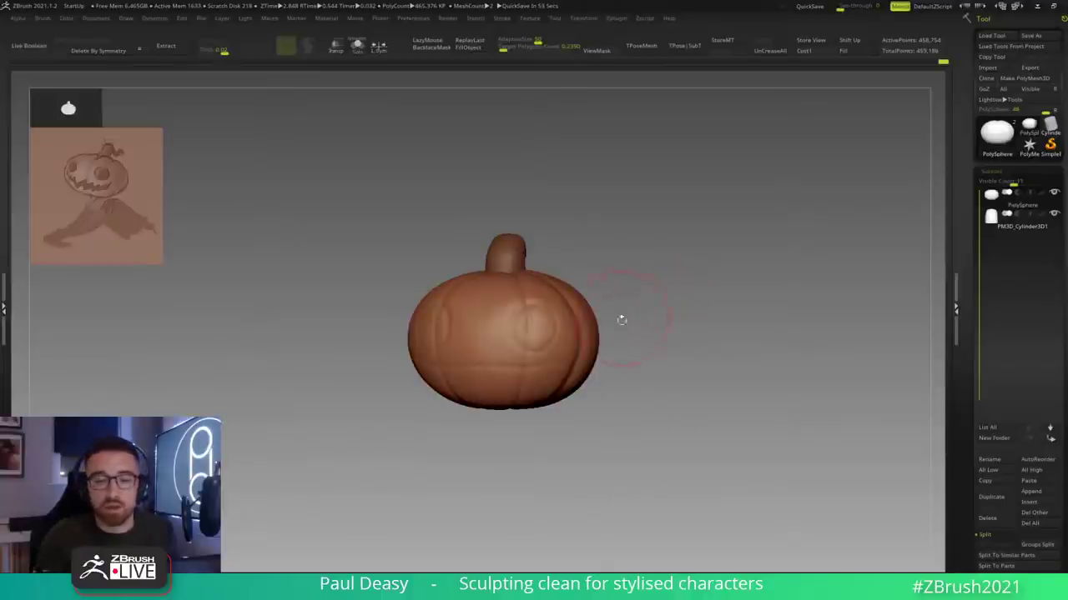
Step: Reshape the pumpkin's lower sides with the Move brush at the lowest subdivision level, and step back up to a higher level
key("shift+d")
key("shift+d")
key("shift+d")
key("shift+d")
key("shift+d")
mouse_move(600, 378)
left_mouse_down()
mouse_move(619, 285)
mouse_move(617, 302)
left_mouse_up()
left_click_drag(620, 365, 626, 317, "alt")
key("space")
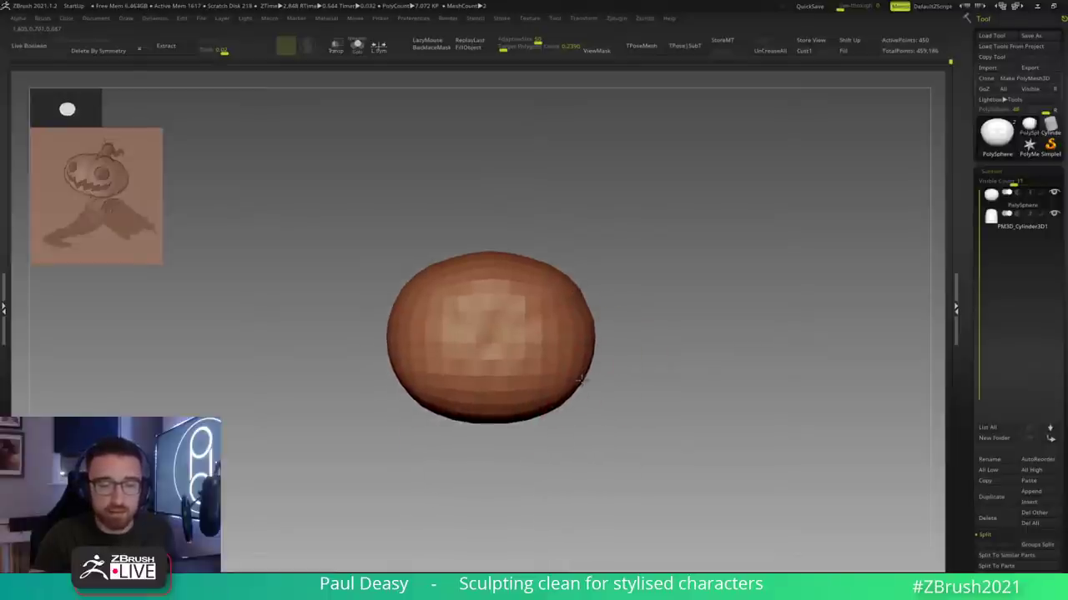
key("d")
key("d")
key("d")
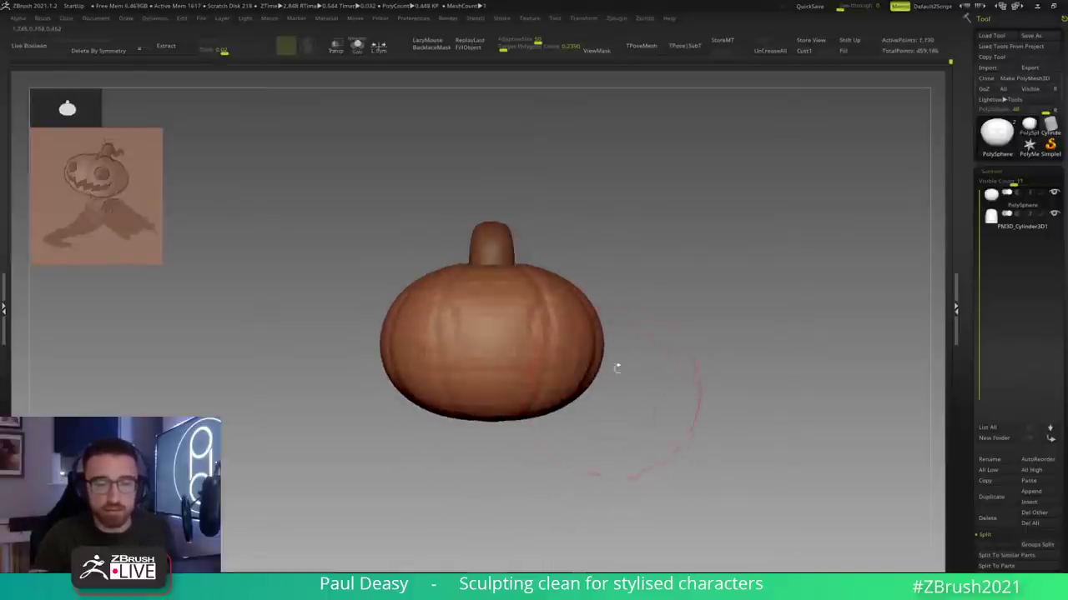
key("d")
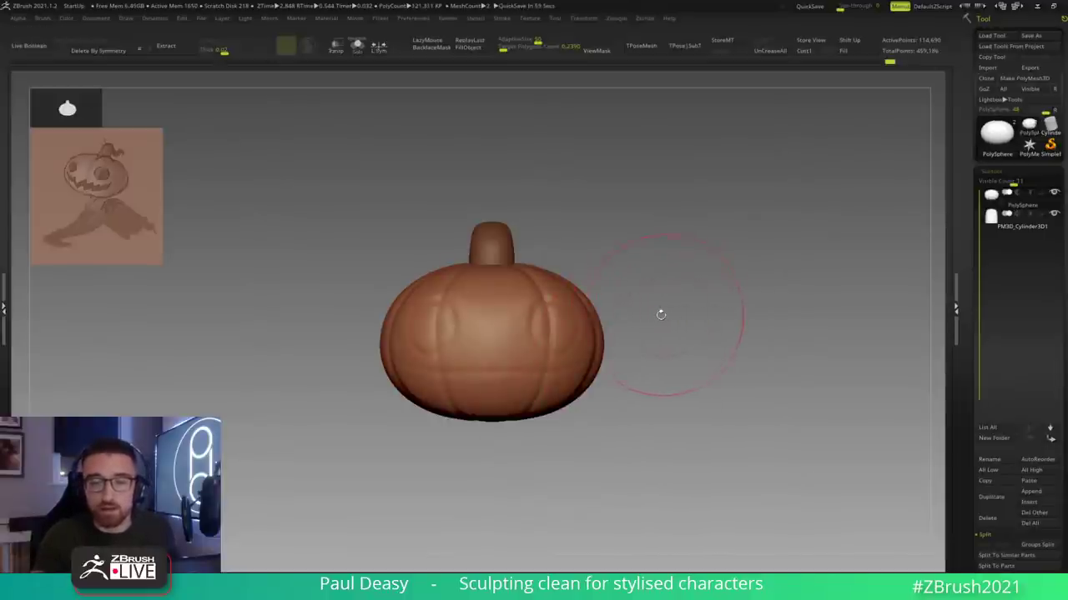
Step: Drop to the second subdivision level and refine the pumpkin's lower side and underside contour with a resized Move brush
key("shift+d")
key("shift+d")
key("shift+d")
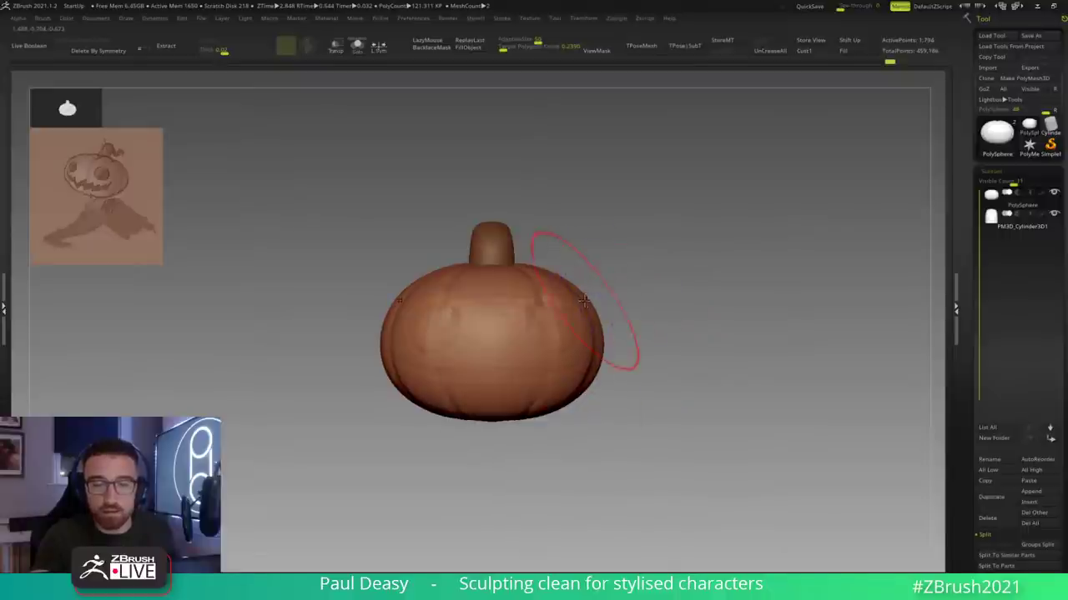
left_click_drag(593, 390, 588, 392)
key("space")
left_click_drag(546, 427, 557, 427)
Step: Adjust the pumpkin's upper contour behind the stem from the side view with the Move brush, and return to the front view
left_click_drag(572, 389, 639, 338)
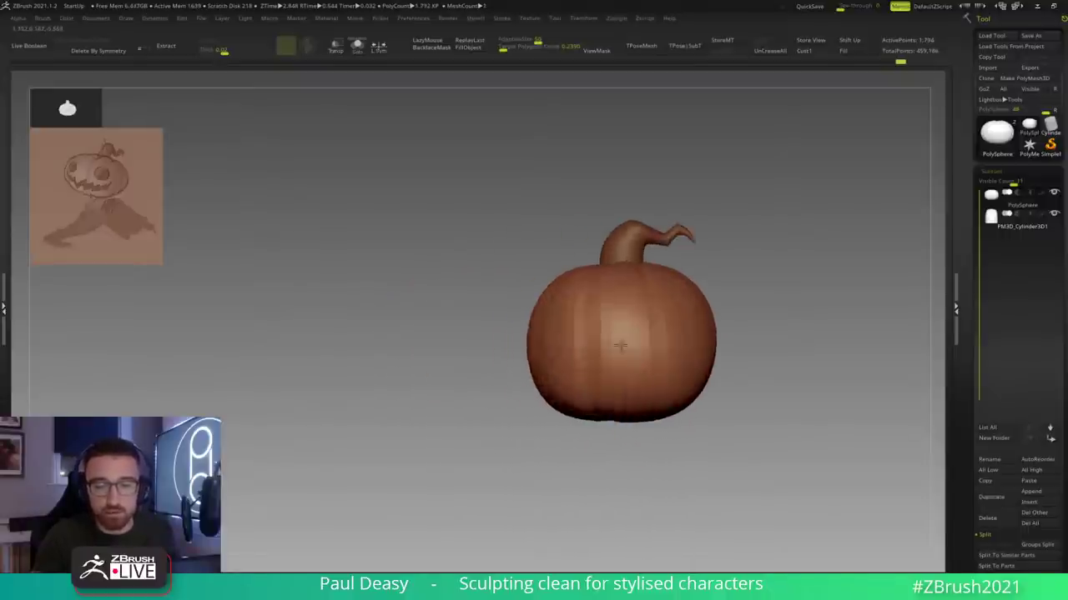
left_click_drag(734, 376, 705, 302)
left_click_drag(743, 341, 562, 345, "alt")
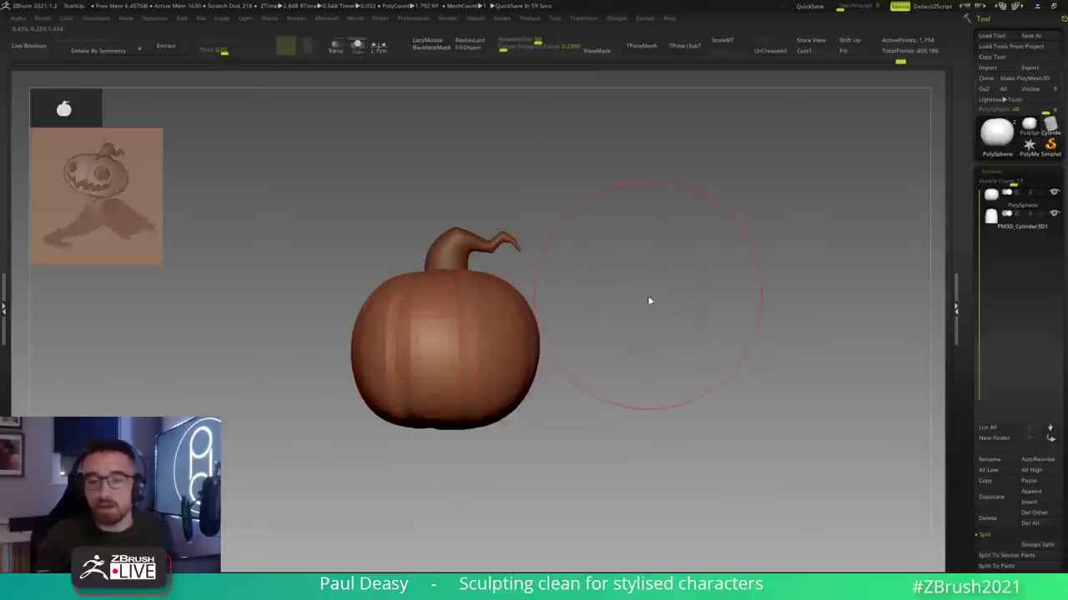
key("space")
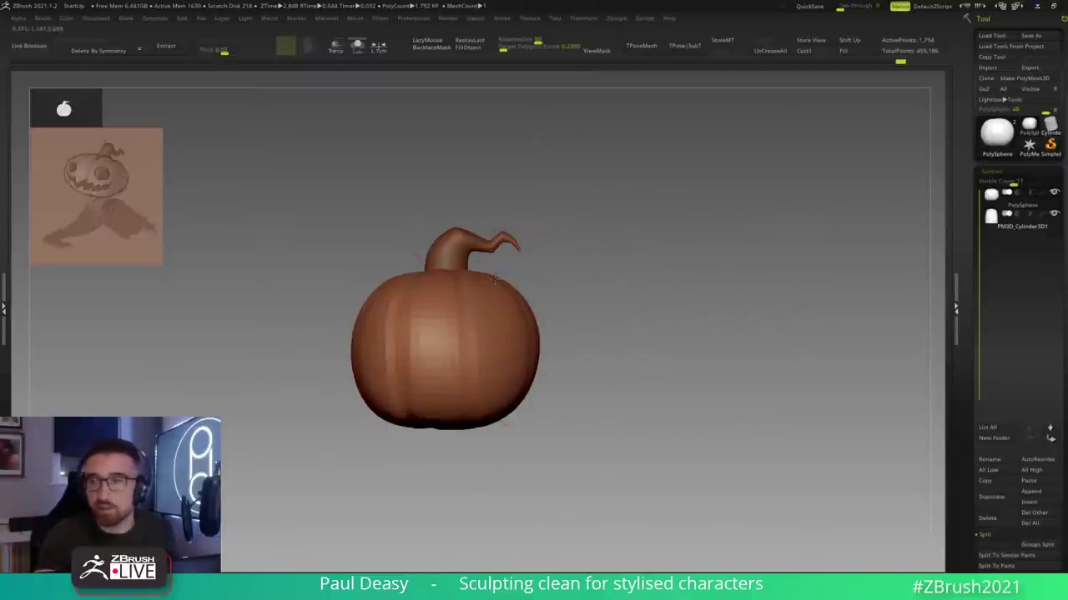
left_click_drag(562, 280, 567, 289)
left_click_drag(567, 288, 582, 338, "alt")
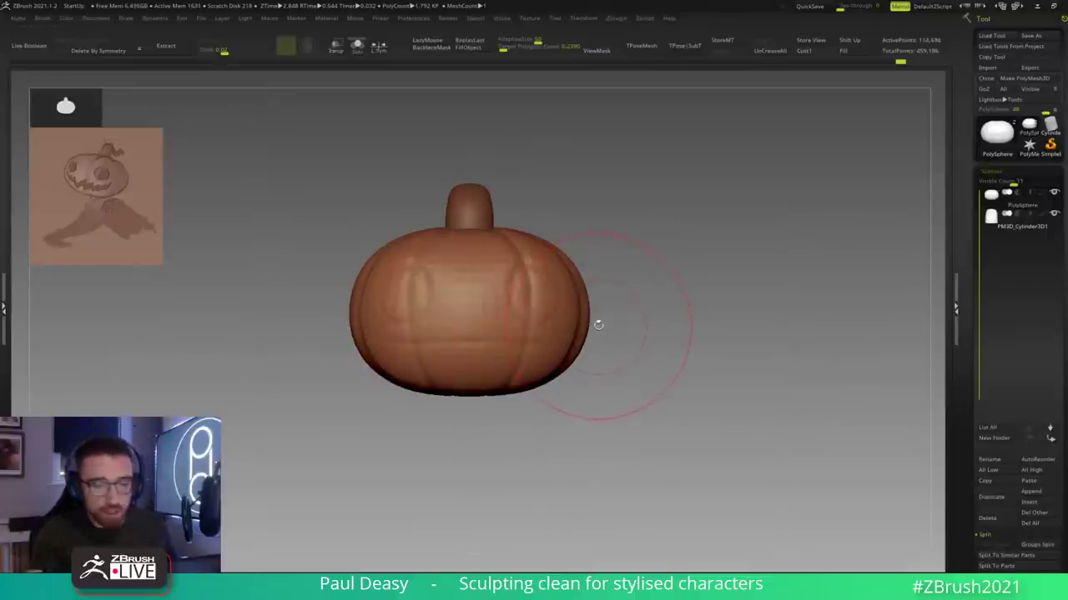
Step: Display the pumpkin's polygroups with PolyFrame and check the face grouping at lower and full subdivision levels
key("d")
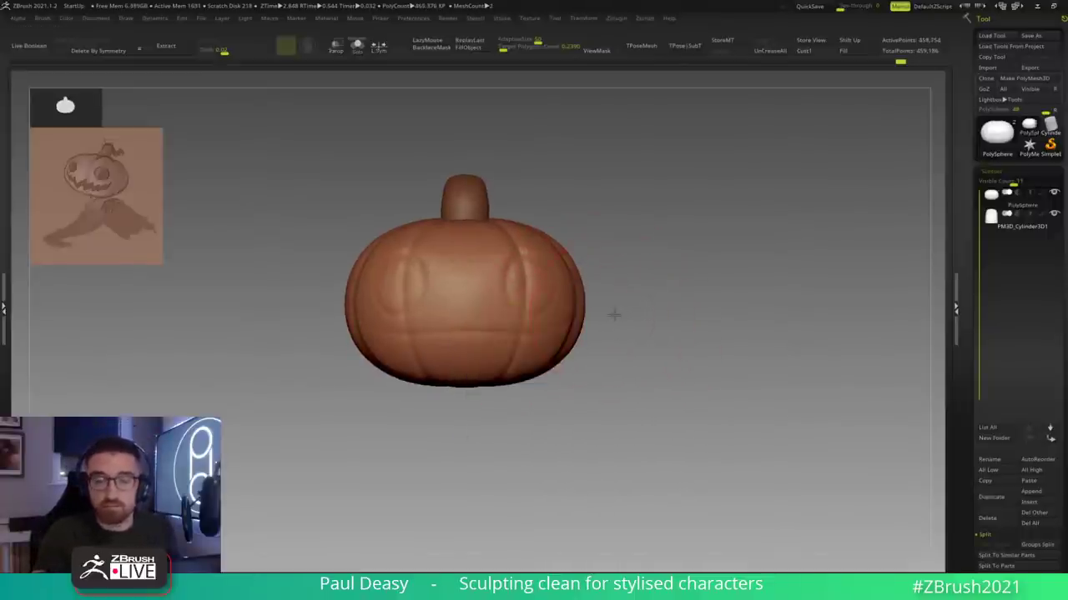
key("shift+f")
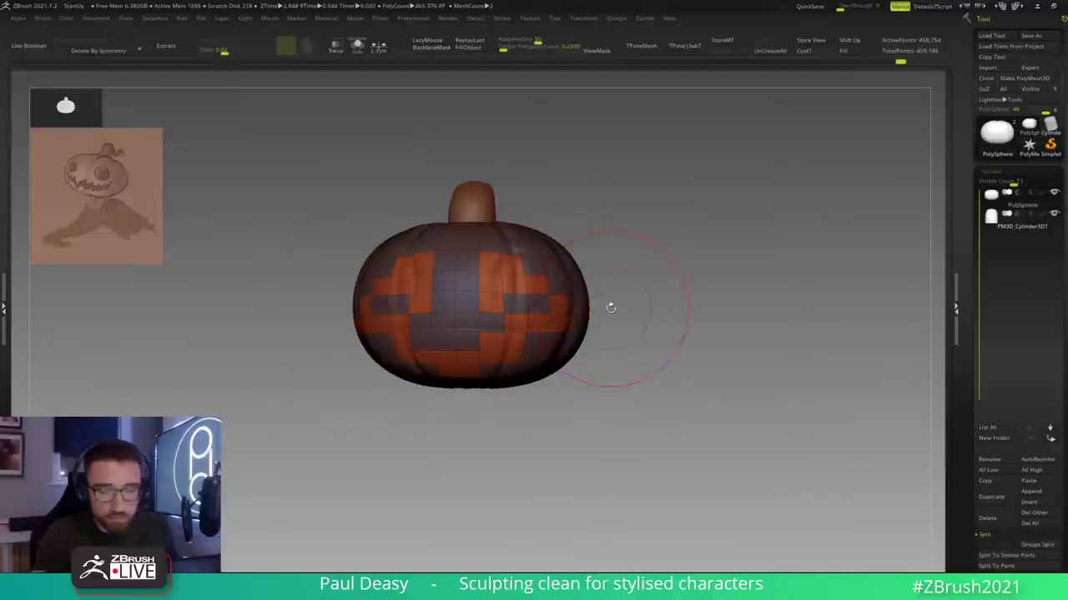
left_click_drag(618, 312, 617, 313)
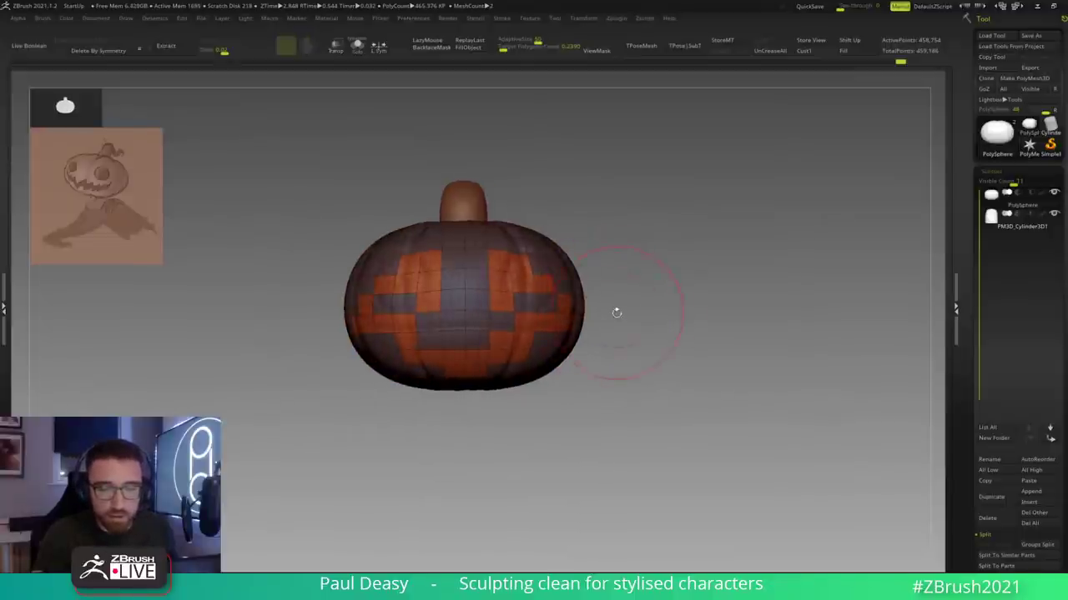
key("shift+d")
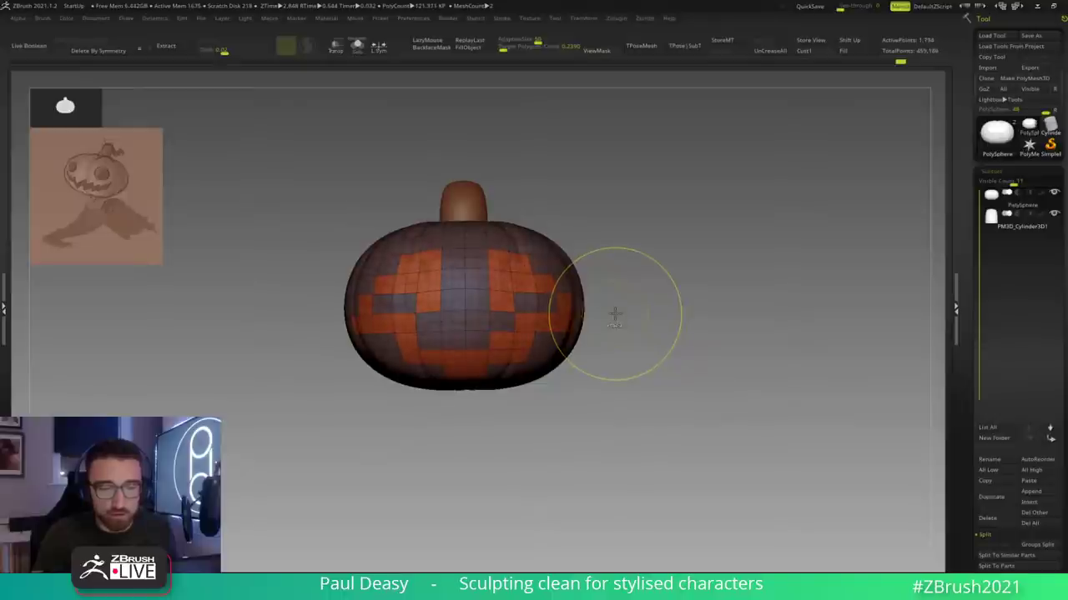
key("d")
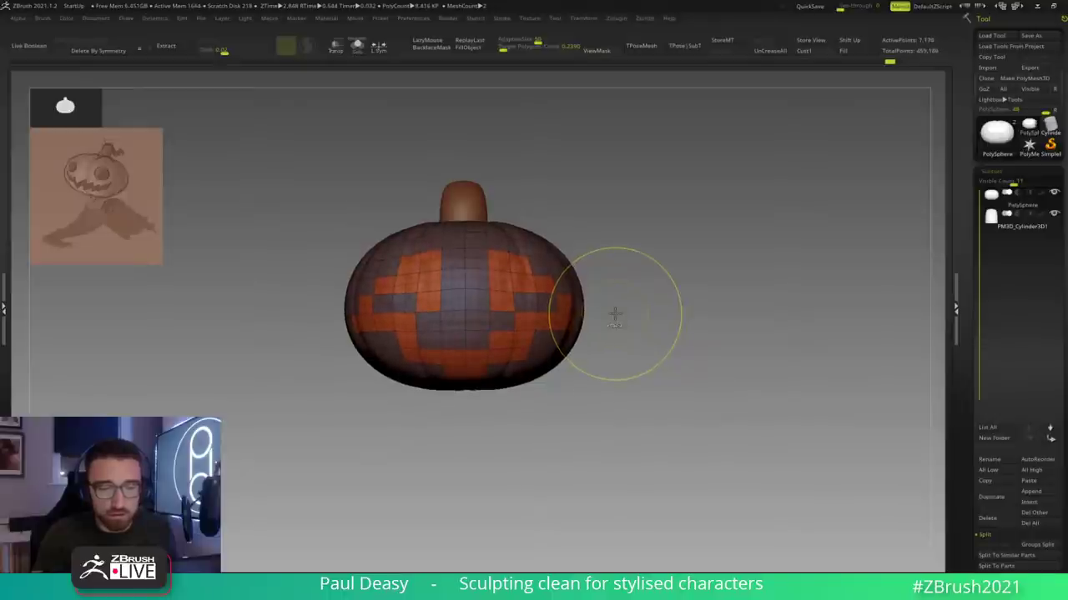
key("d")
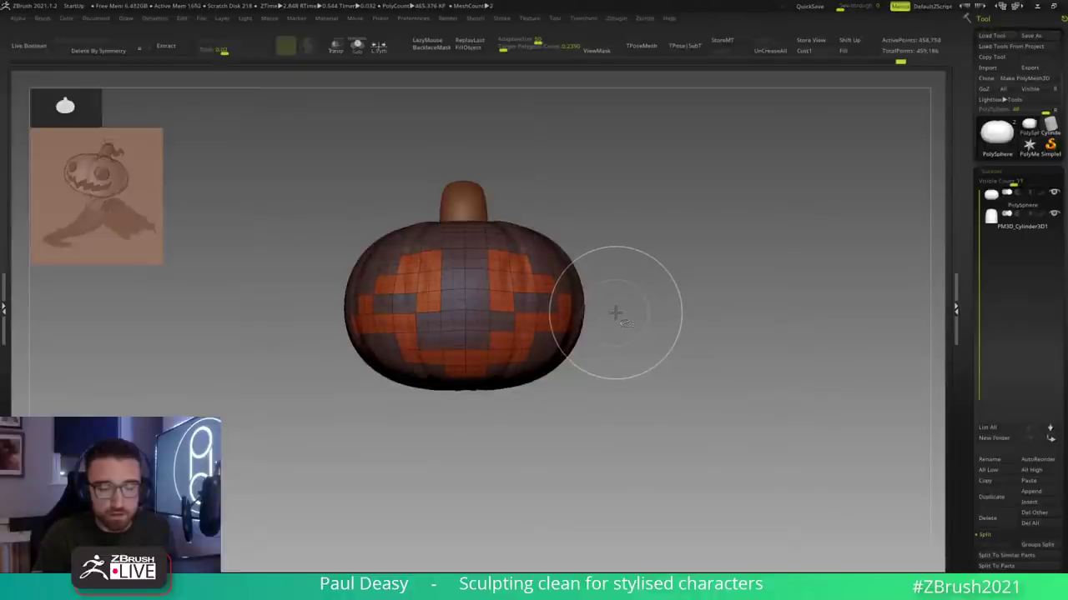
key("space")
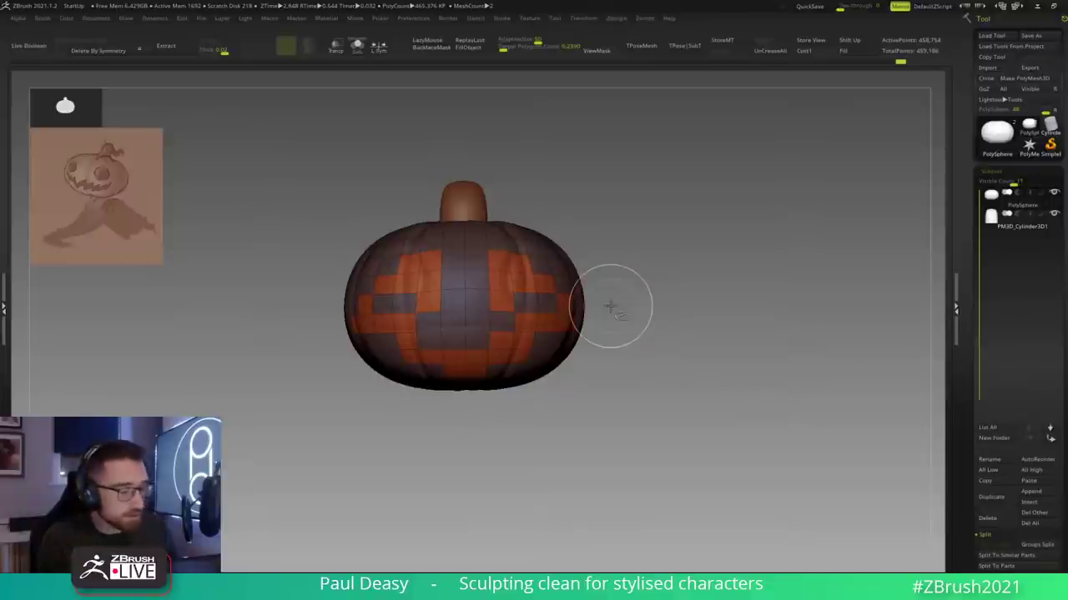
Step: Duplicate the reshaped pumpkin as a backup subtool, reselect the original PolySphere and isolate it
key("ctrl+shift+d")
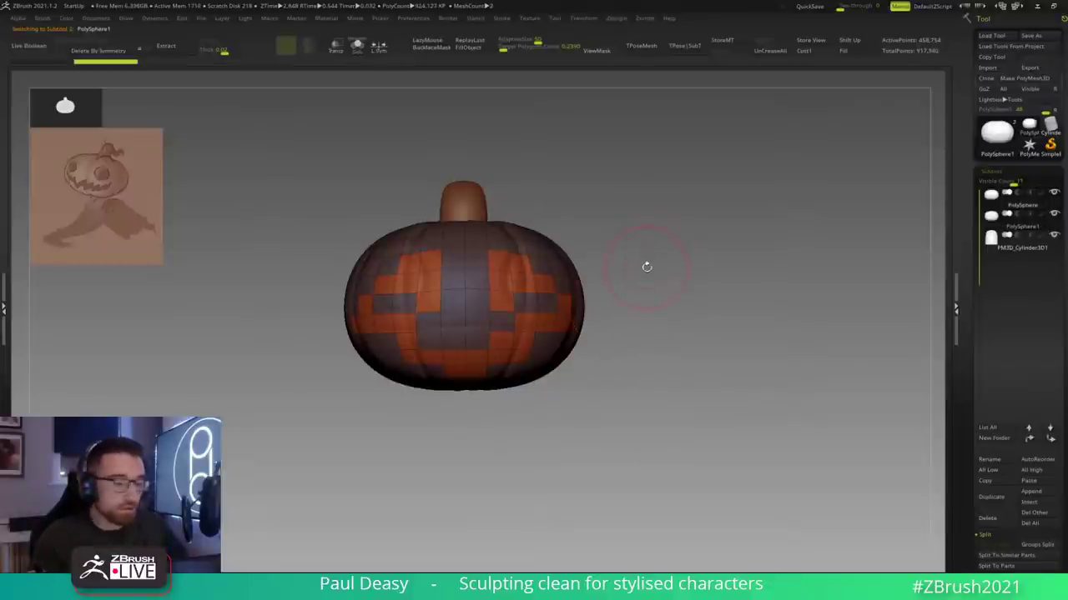
key("Up")
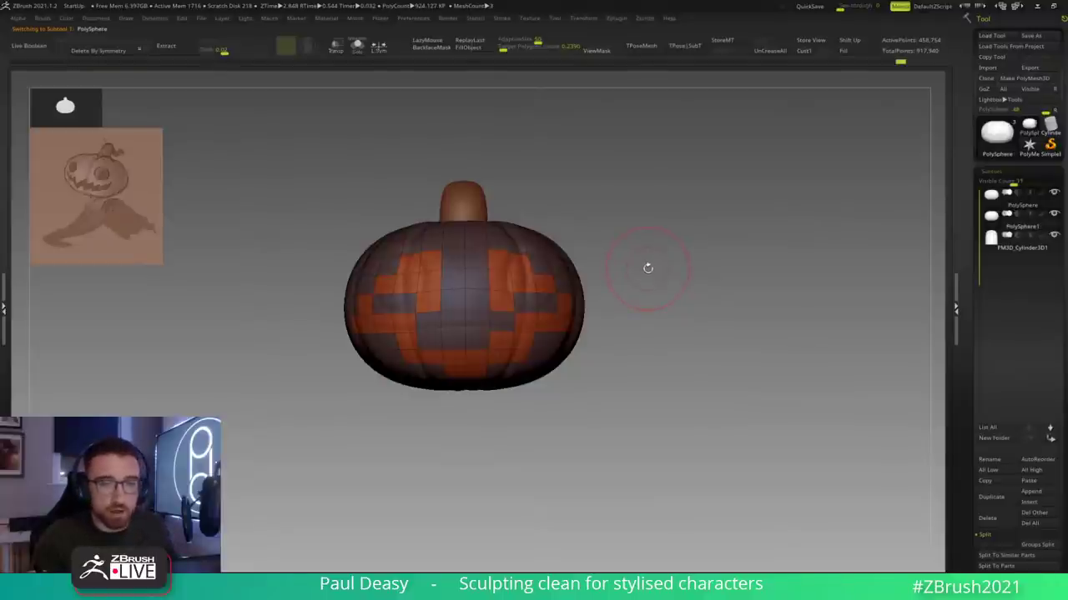
key("ctrl+s")
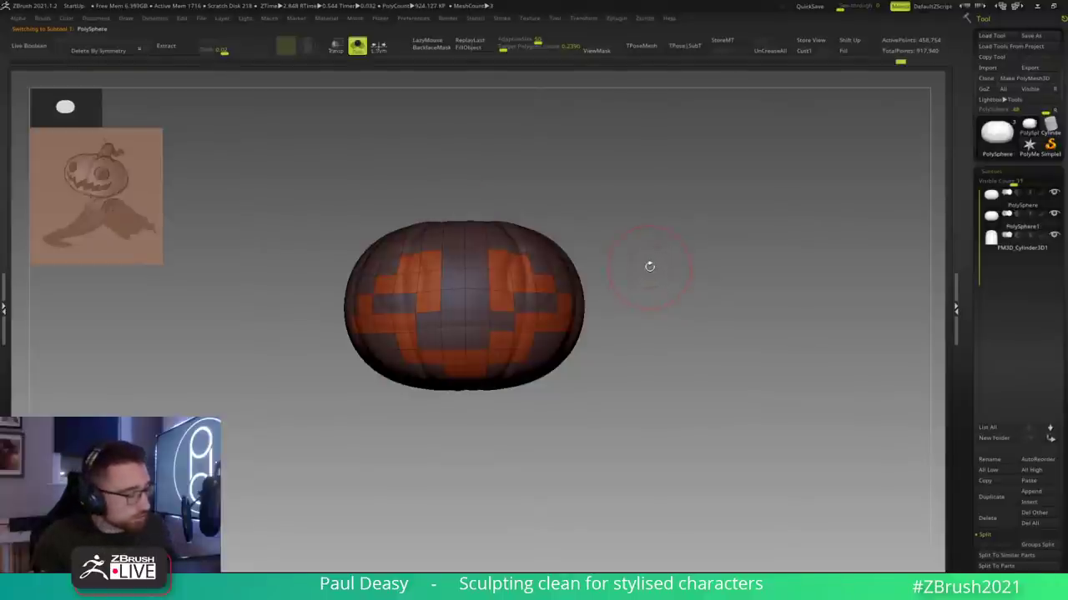
Step: Step the isolated pumpkin down through its subdivision levels and back up to full resolution
key("shift+d")
key("shift+d")
key("shift+d")
key("shift+d")
key("d")
key("d")
key("d")
key("d")
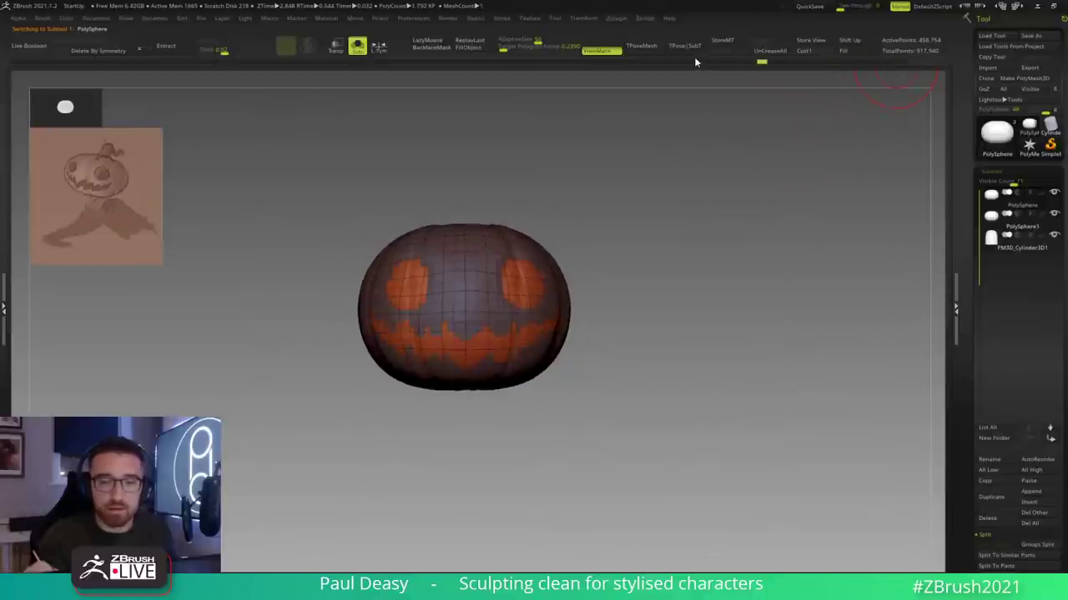
Step: Roll the original pumpkin's undo history back to the version with detailed eye and mouth polygroups, and toggle the mask display off
key("ctrl+a")
left_click(702, 61)
left_click(730, 61)
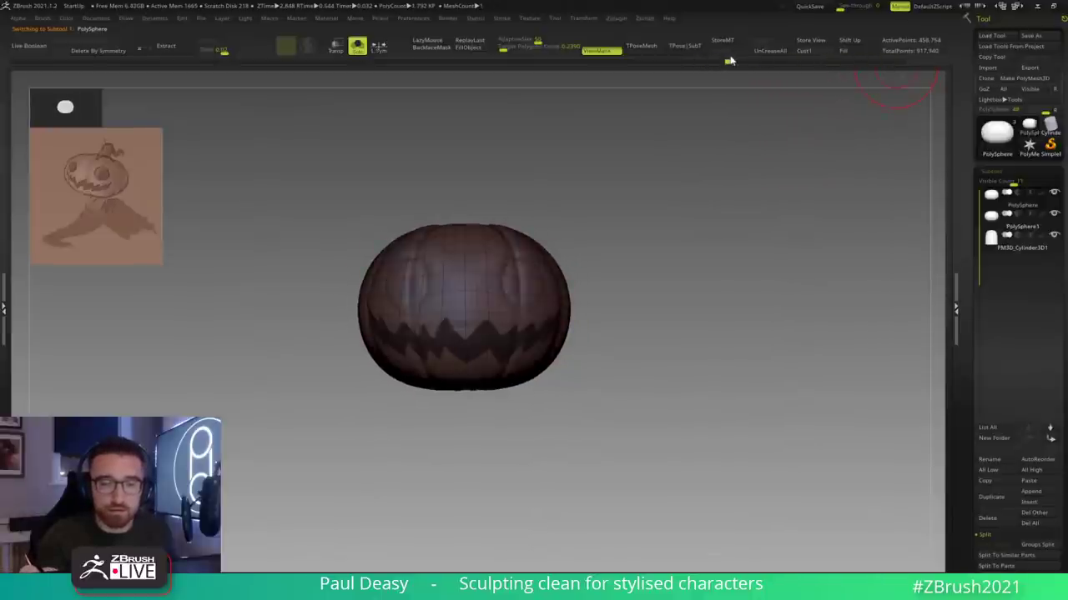
left_click_drag(757, 58, 782, 56)
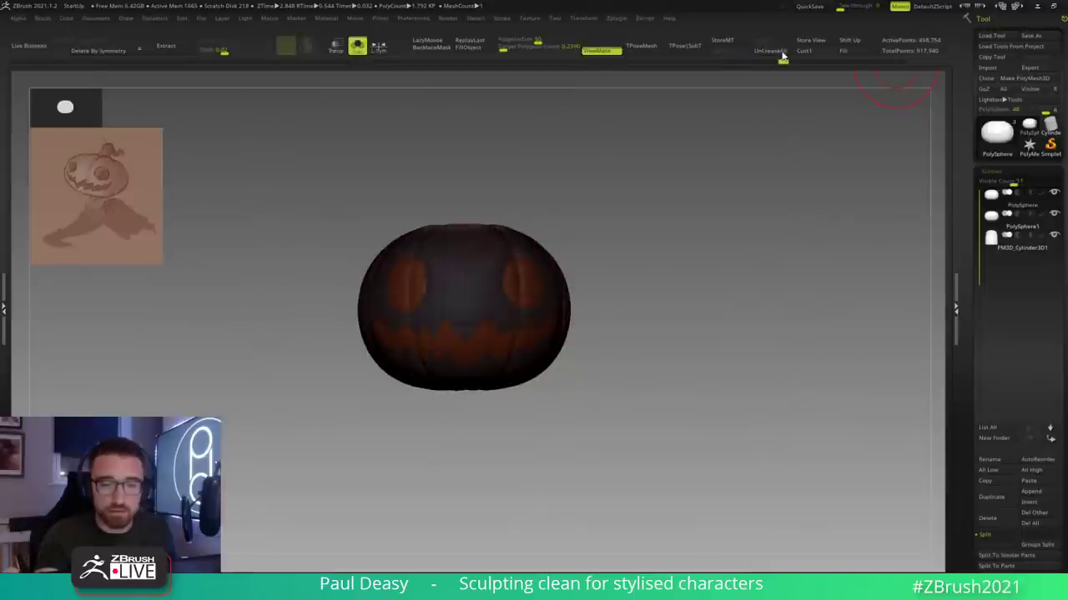
key("ctrl+h")
key("ctrl+h")
key("ctrl+h")
left_click_drag(705, 242, 699, 241)
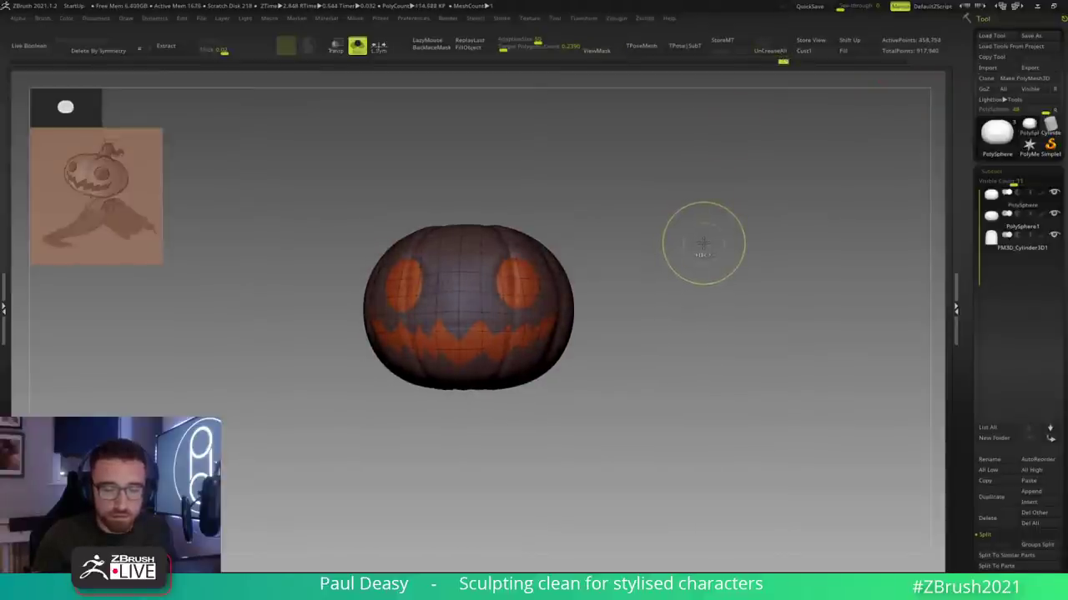
left_click_drag(693, 251, 687, 274)
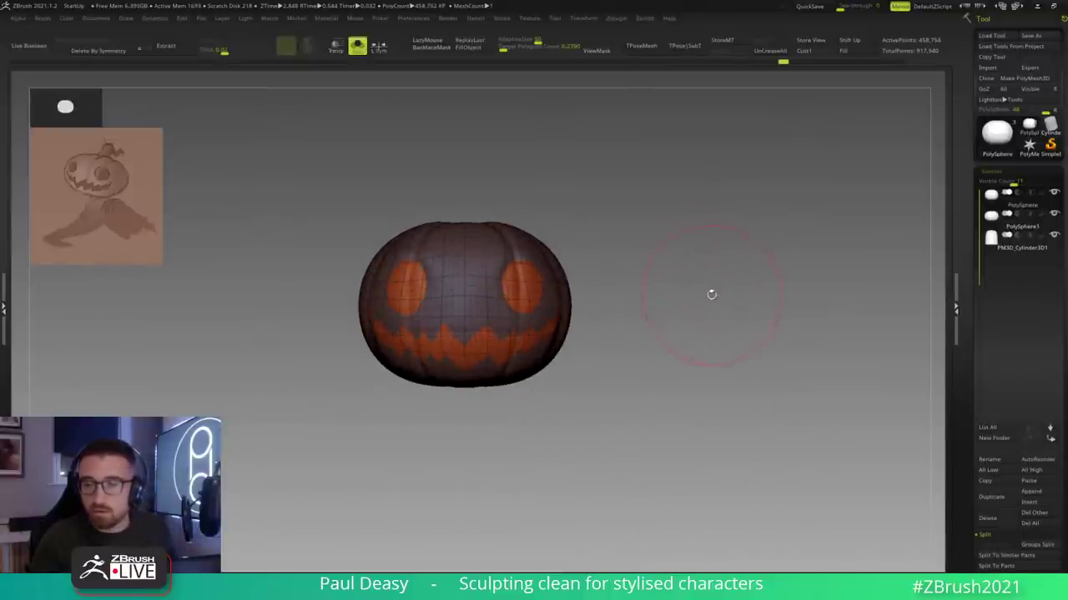
Step: Show all subtools, clear the mask and pull the restored pumpkin's front and sides out with the Move brush to match the duplicate
key("alt+s")
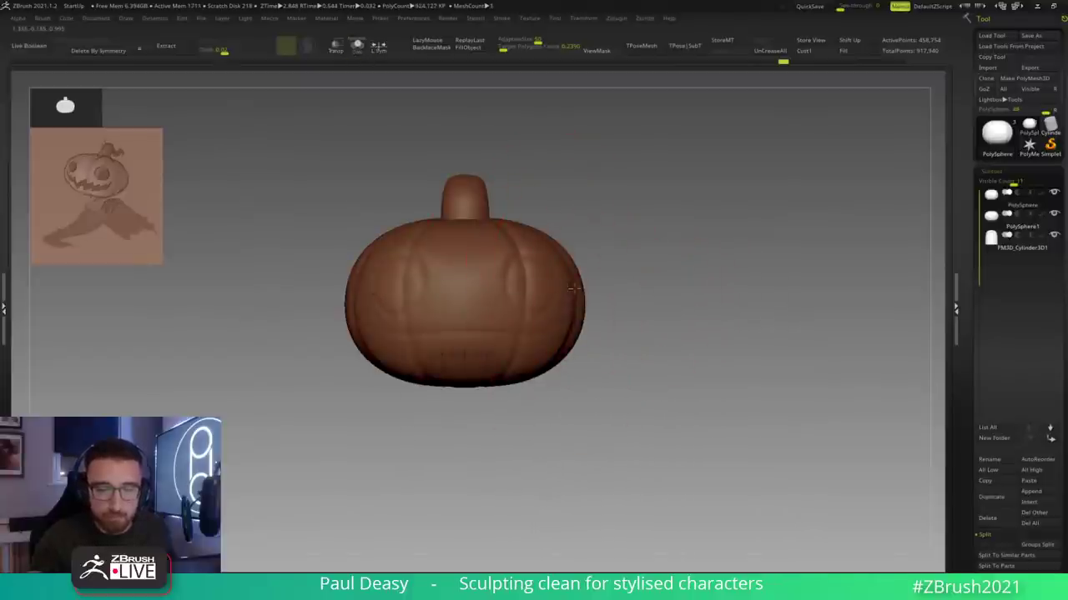
left_click_drag(617, 281, 626, 285, "ctrl")
left_click(634, 316)
key("space")
left_click_drag(565, 283, 483, 280)
key("space")
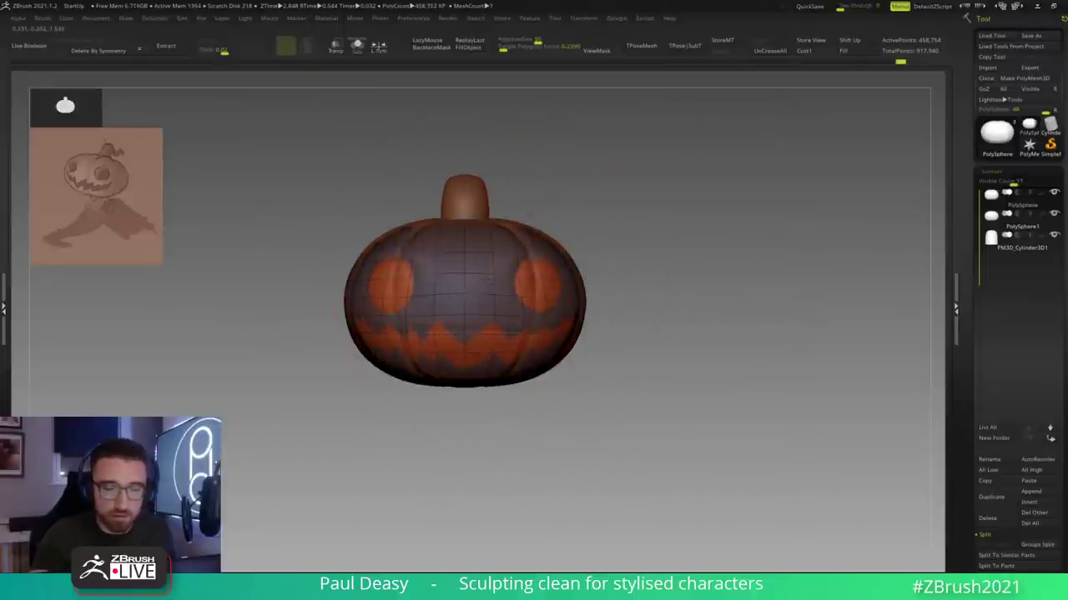
Step: Pull the restored pumpkin's back and top outward with the Move brush in side view to match the duplicate's silhouette
left_click_drag(659, 267, 649, 321)
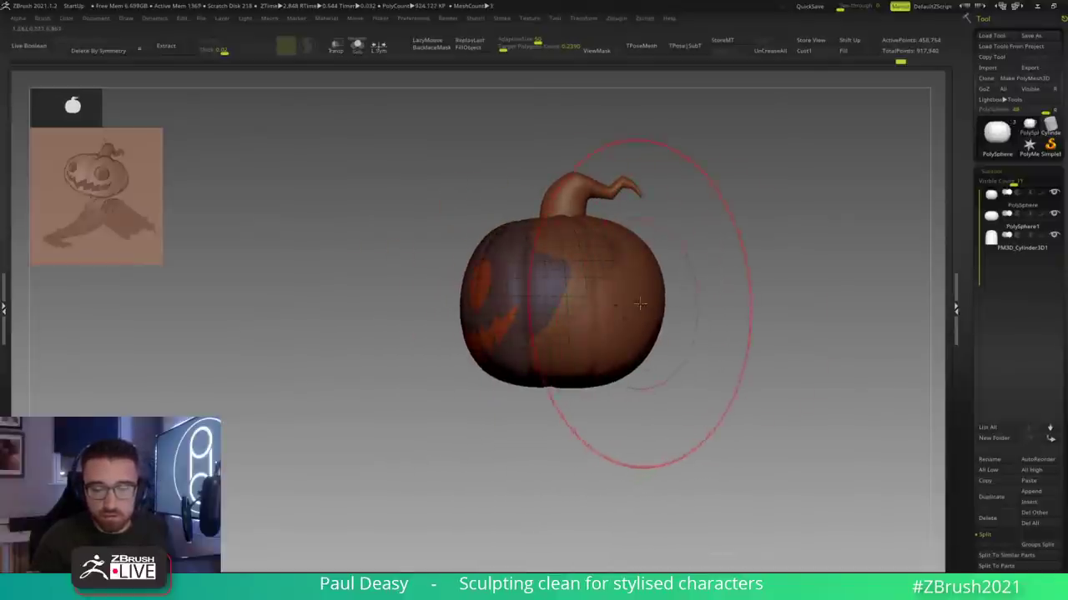
left_click_drag(577, 272, 654, 296)
key("space")
left_click_drag(603, 227, 546, 240)
left_click_drag(728, 273, 672, 266)
mouse_move(615, 235)
left_mouse_down()
mouse_move(596, 222)
mouse_move(606, 218)
left_mouse_up()
left_click_drag(669, 227, 681, 215)
left_click_drag(704, 351, 688, 318, "alt")
mouse_move(591, 322)
left_mouse_down("alt")
mouse_move(602, 317)
mouse_move(583, 323)
left_mouse_up("alt")
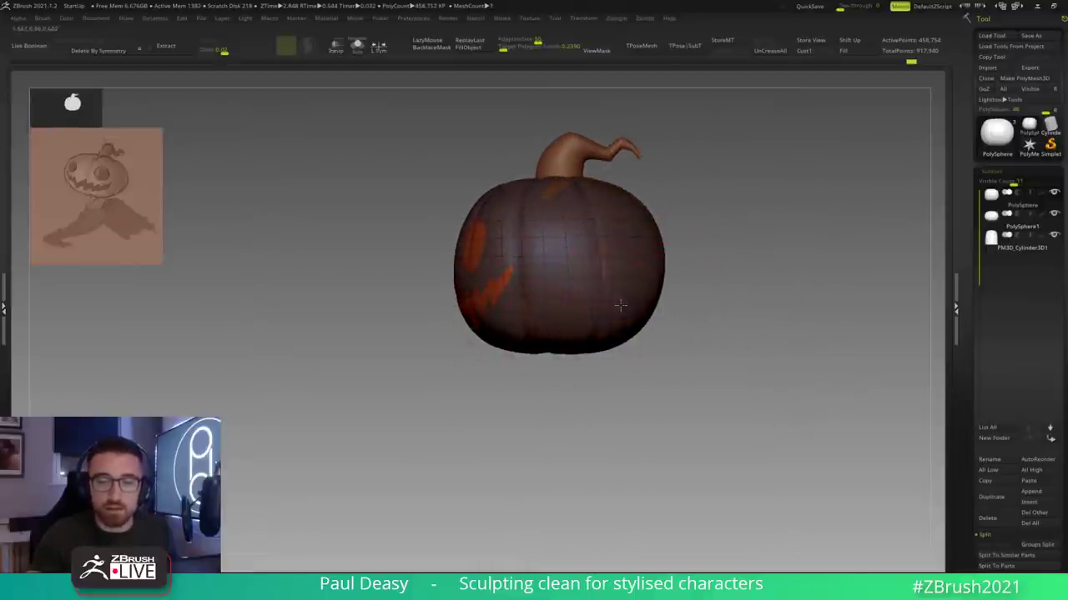
Step: Inspect the pumpkin's ribbed side and the eye and mouth shapes from the side and three-quarter views
left_click_drag(660, 351, 606, 327)
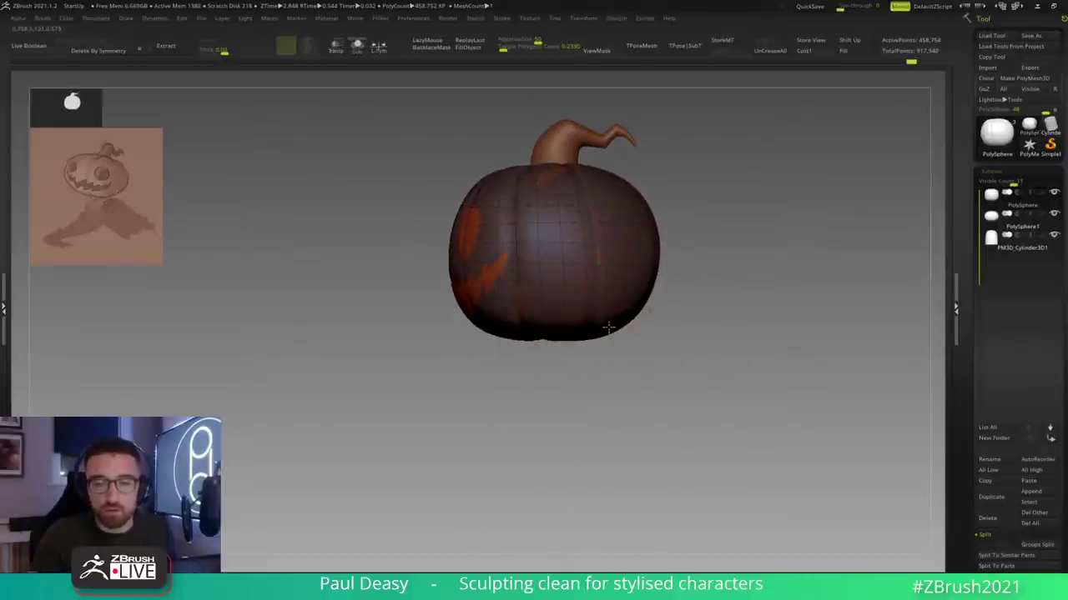
key("space")
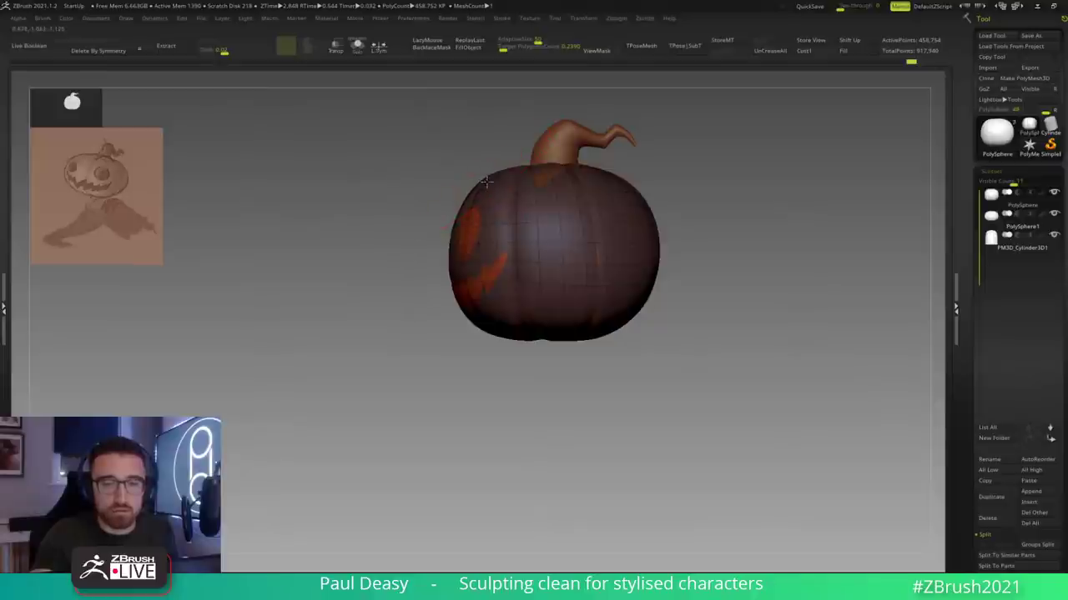
key("space")
left_click_drag(695, 248, 583, 271, "alt")
key("space")
mouse_move(536, 219)
right_mouse_down()
mouse_move(560, 232)
mouse_move(552, 218)
right_mouse_up()
right_click_drag(557, 177, 610, 333)
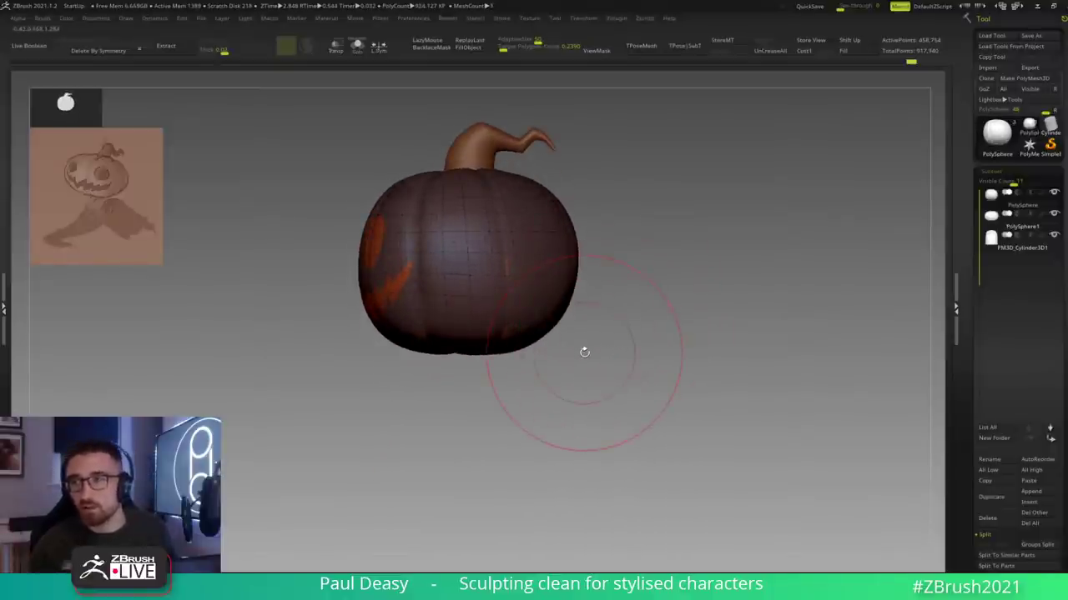
right_click_drag(582, 352, 622, 267)
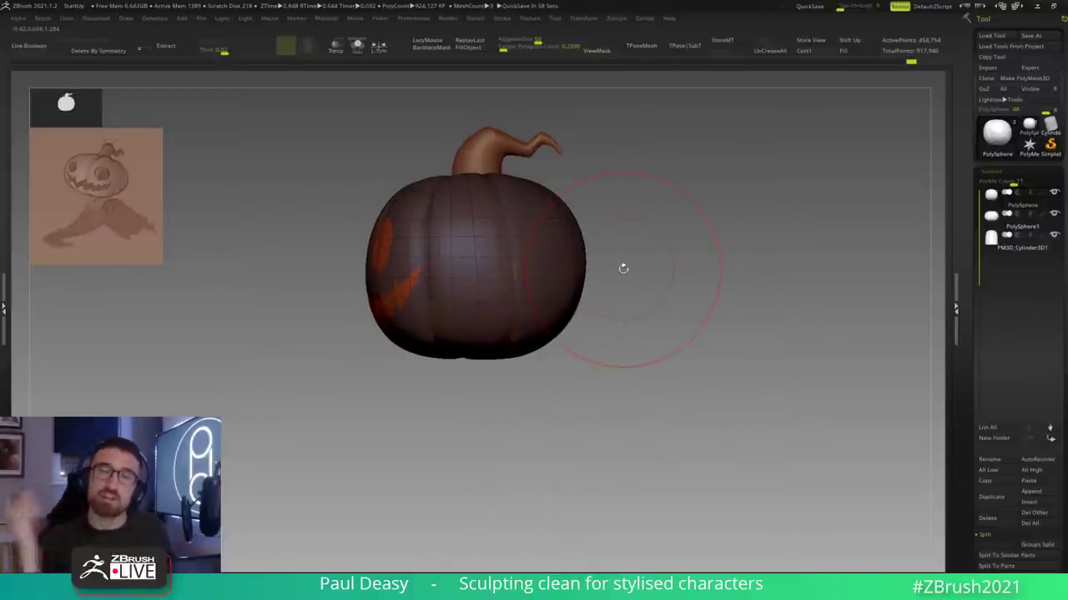
right_click_drag(622, 265, 660, 243)
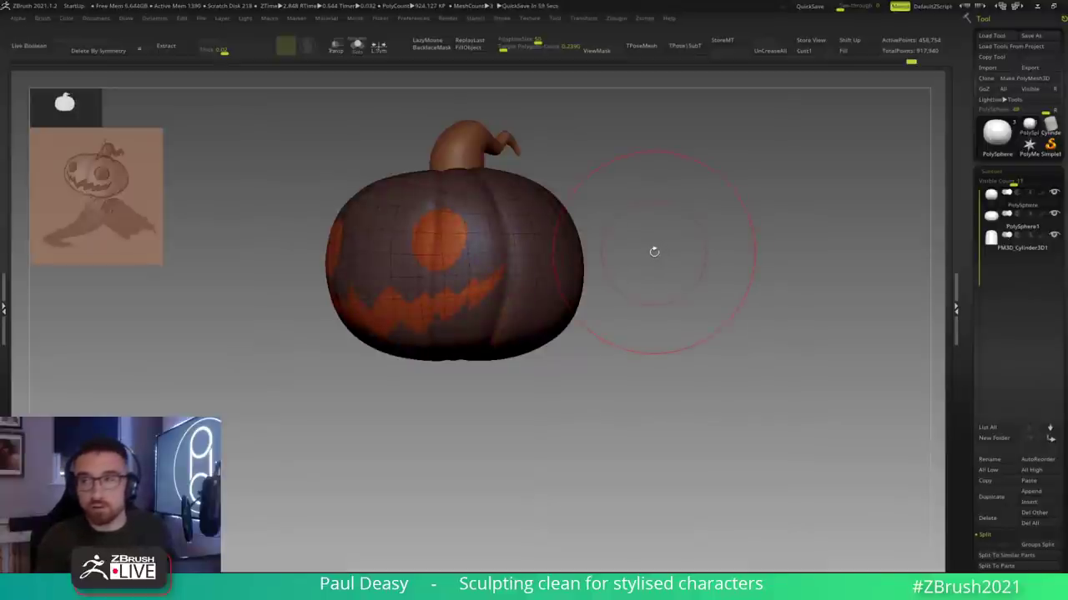
Step: Compare the pumpkin body's subdivision levels by going four levels down and returning to the highest
key("shift+d")
key("shift+d")
key("shift+d")
key("shift+d")
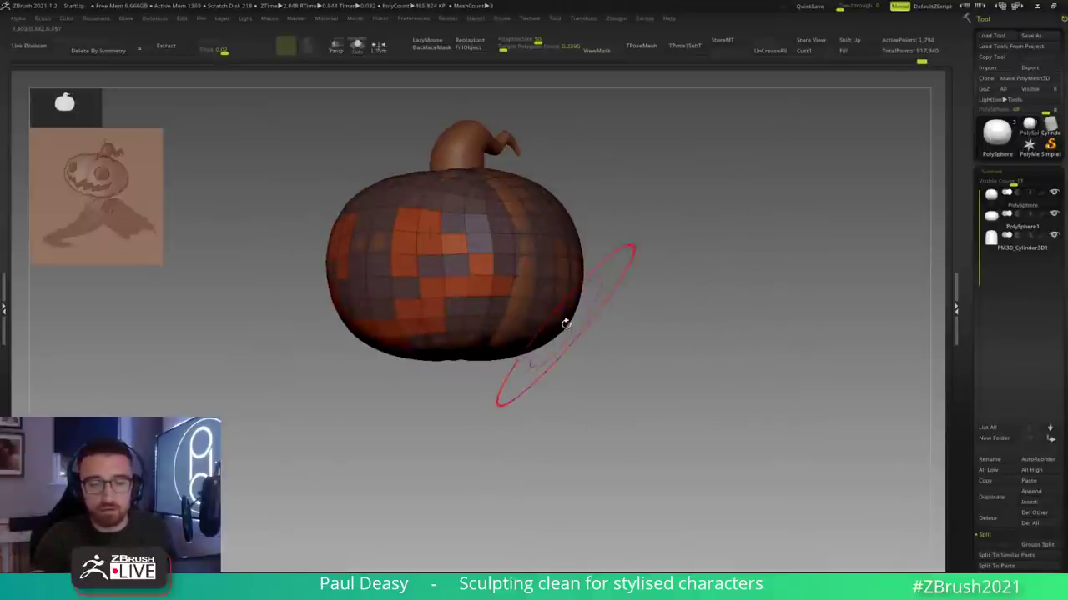
key("d")
key("d")
key("d")
key("d")
Step: Delete the duplicate pumpkin subtool PolySphere1 and reselect the PolySphere subtool that has the face shapes
key("space")
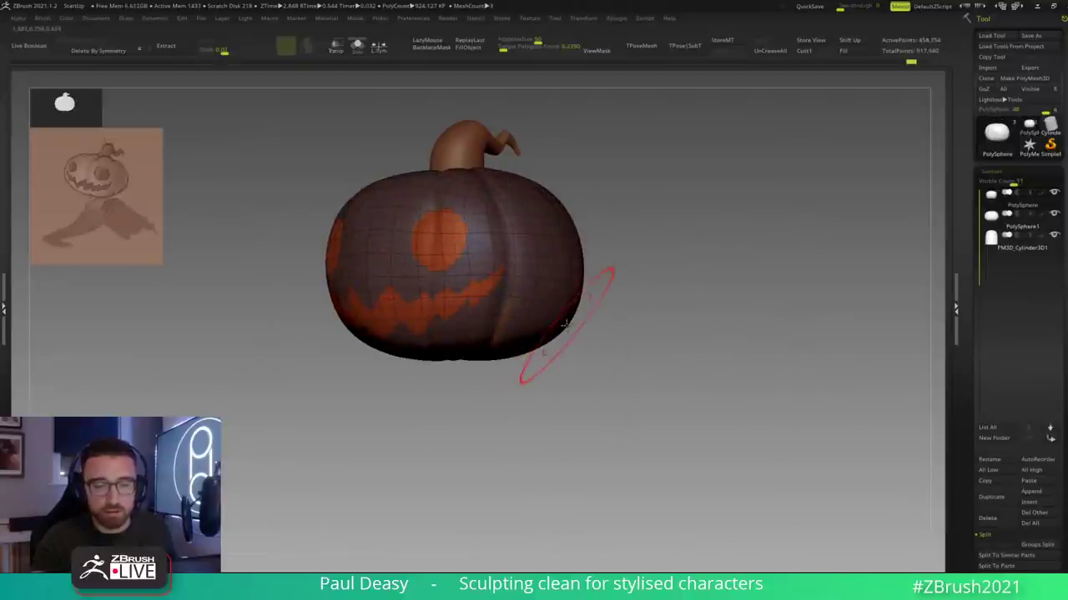
left_click_drag(562, 325, 662, 336, "shift")
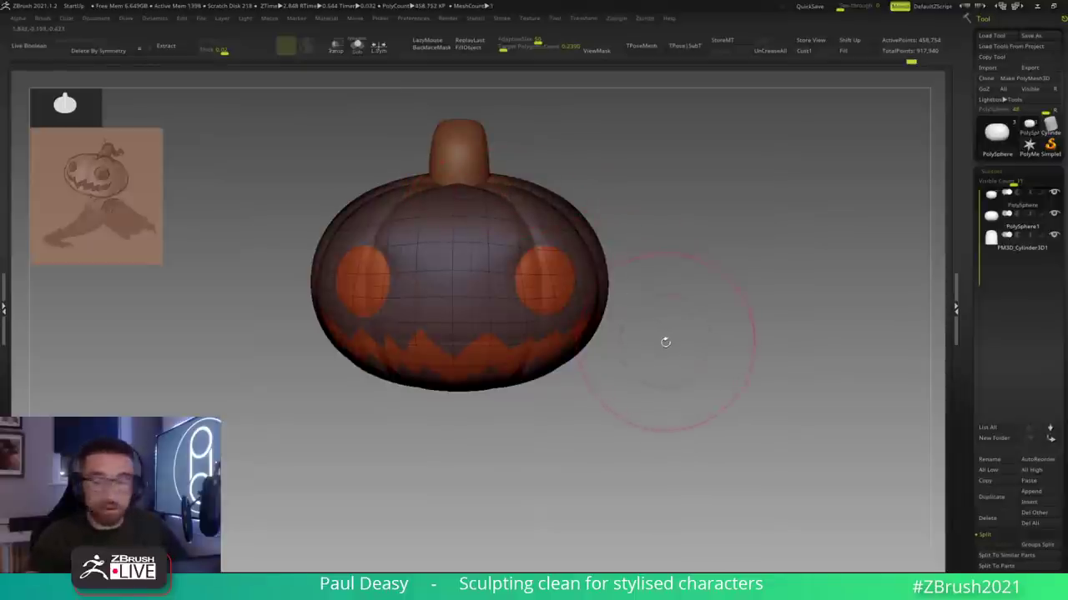
key("Down")
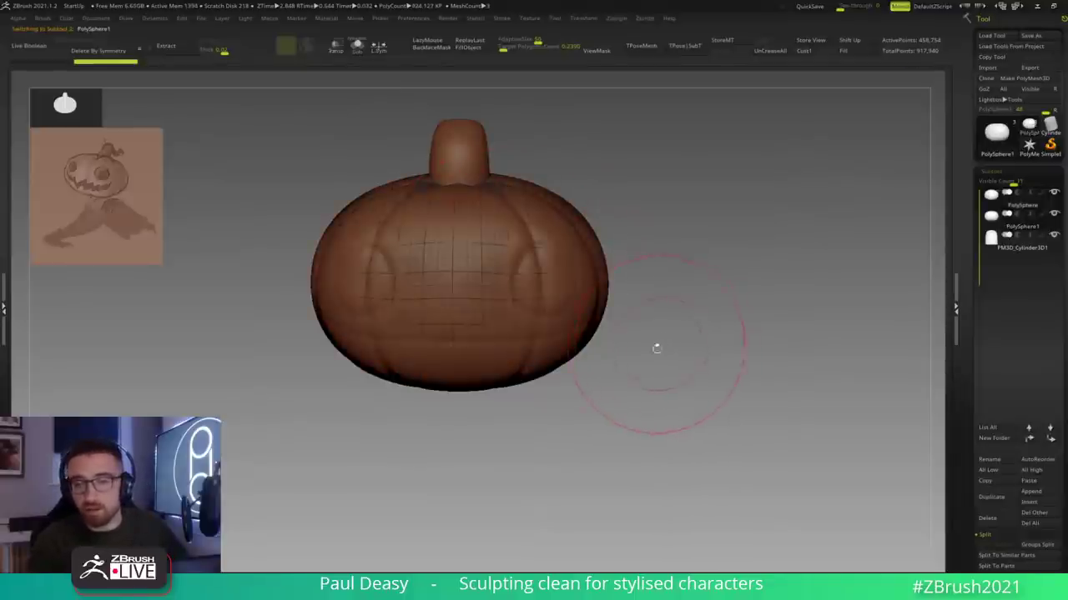
left_click(990, 518)
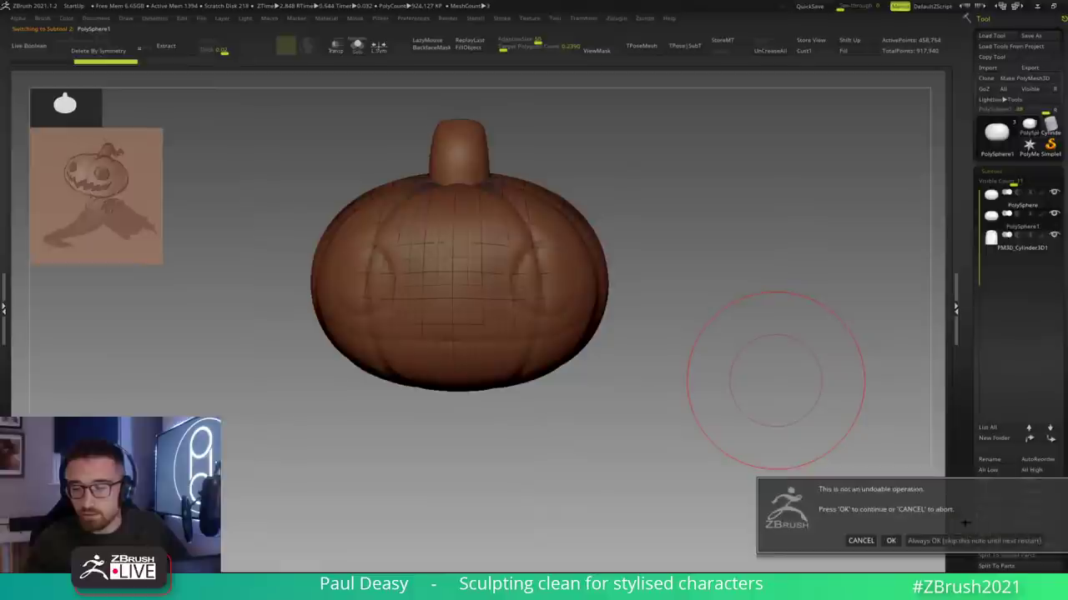
left_click(890, 539)
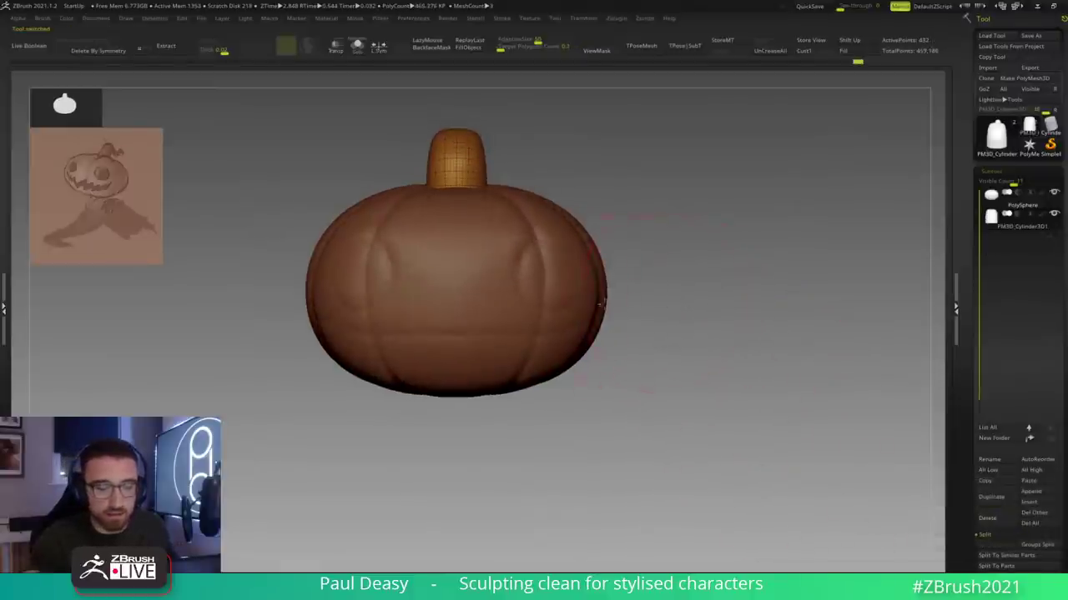
key("Up")
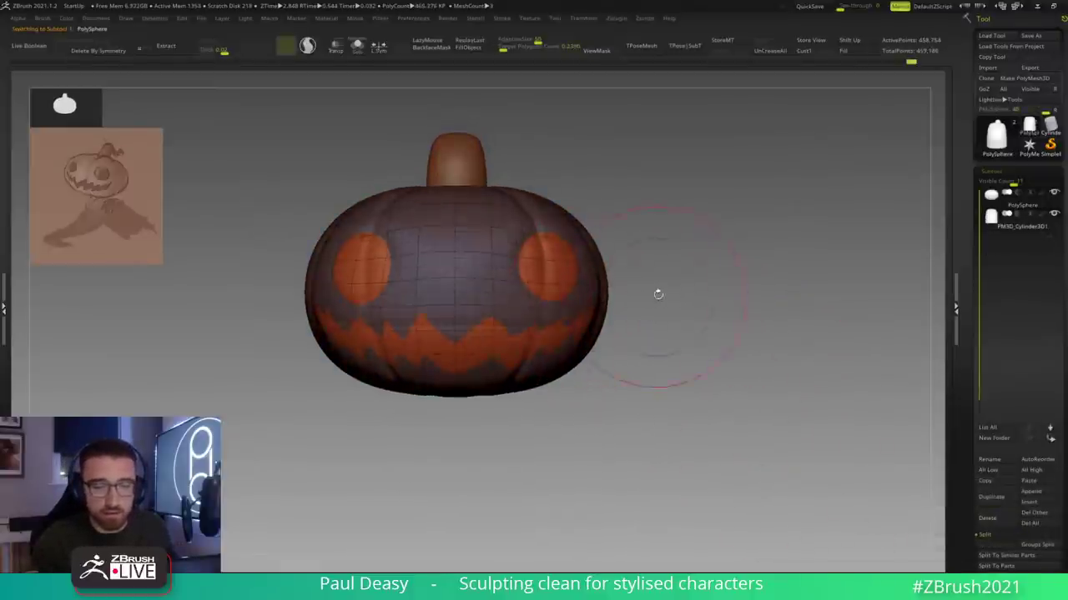
Step: Isolate the pumpkin body in Solo mode and mask a large circle around the centre of its top
key("space")
left_click(660, 291)
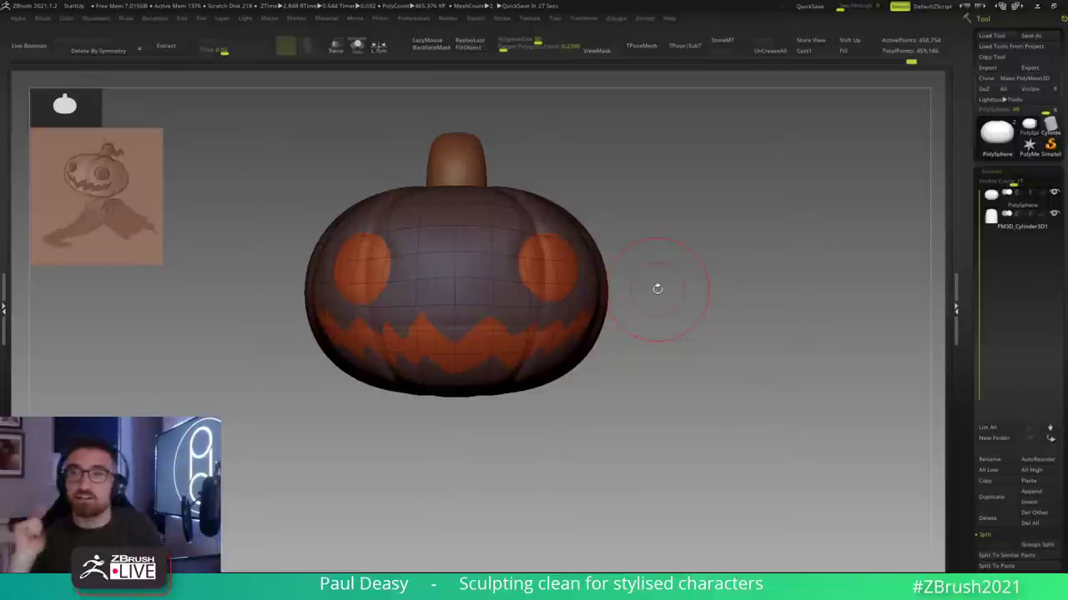
key("space")
key("space")
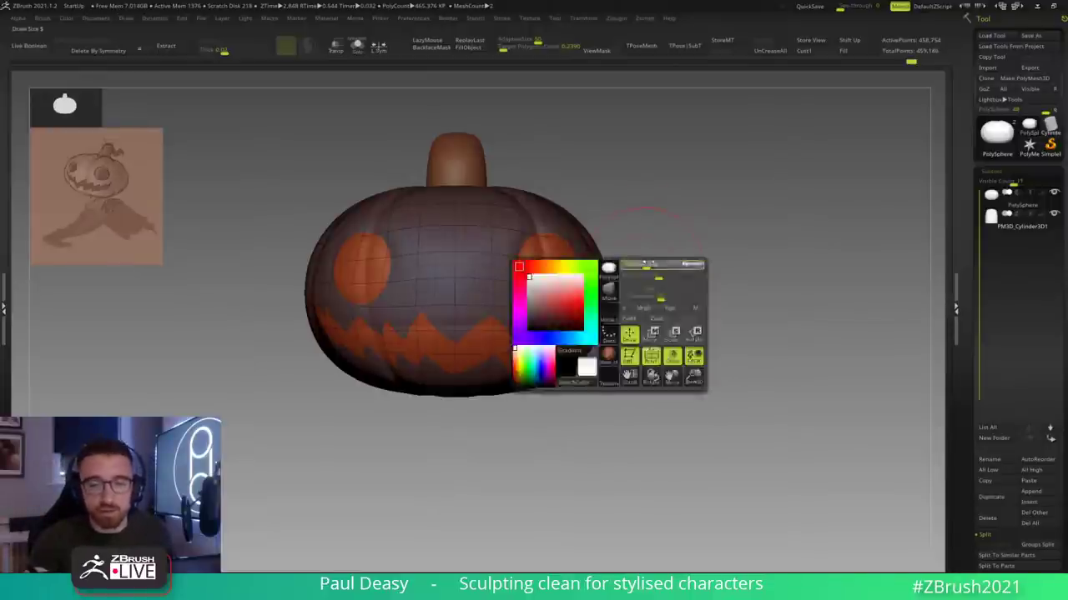
key("space")
left_click_drag(649, 260, 645, 319)
key("space")
left_click_drag(647, 250, 646, 321)
key("space")
key("space")
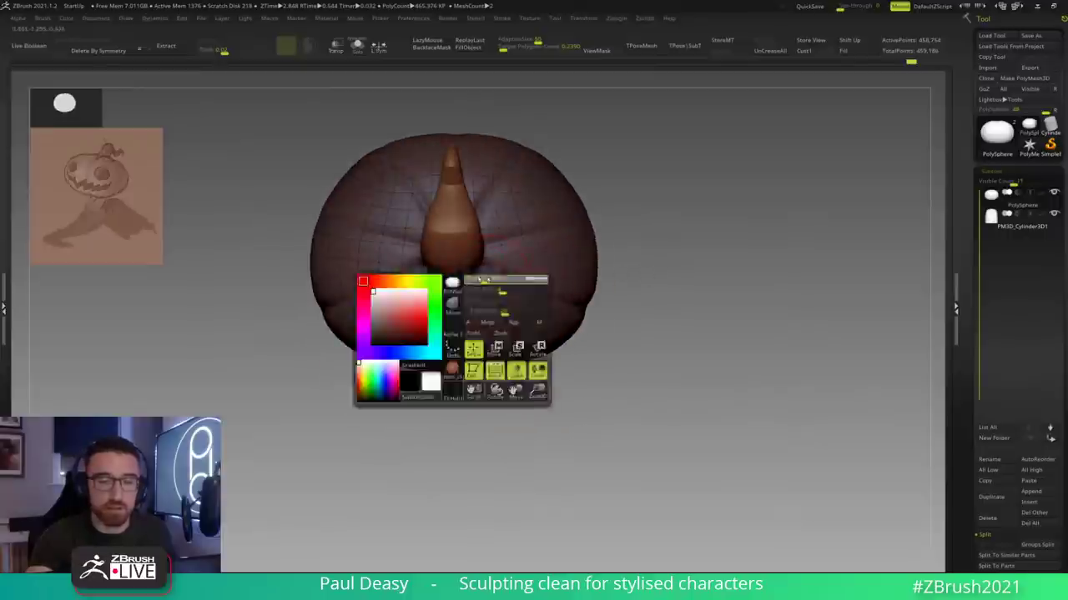
key("alt+s")
key("space")
key("space")
key("space")
mouse_move(458, 252)
left_mouse_down("ctrl")
mouse_move(462, 265)
mouse_move(438, 253)
mouse_move(458, 287)
mouse_move(477, 256)
left_mouse_up("ctrl")
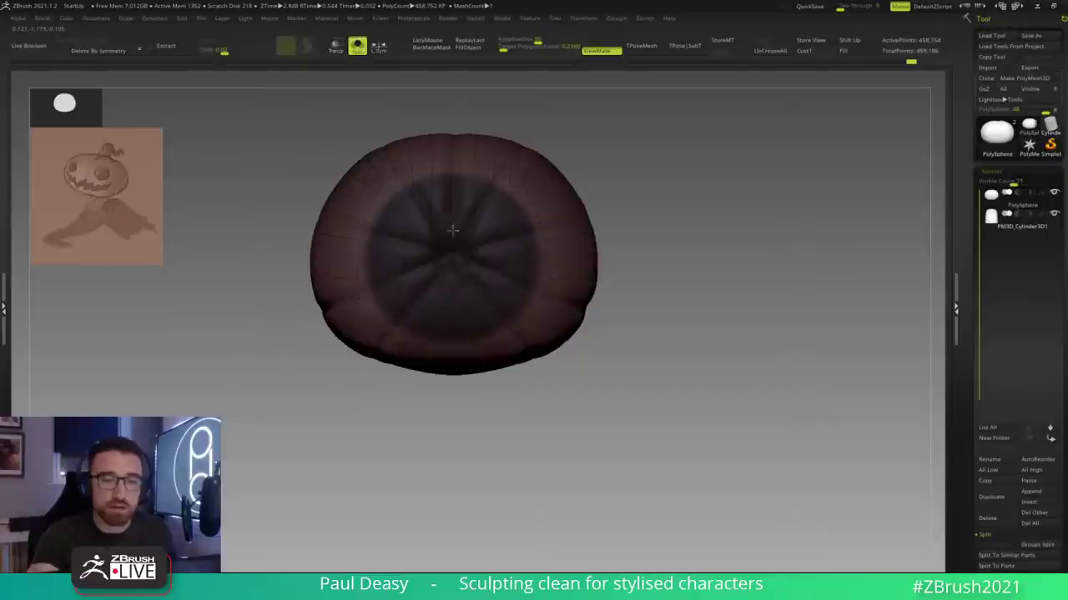
Step: Erase a first notch from the front edge of the circular mask and turn off the polyframe display
right_click(648, 265)
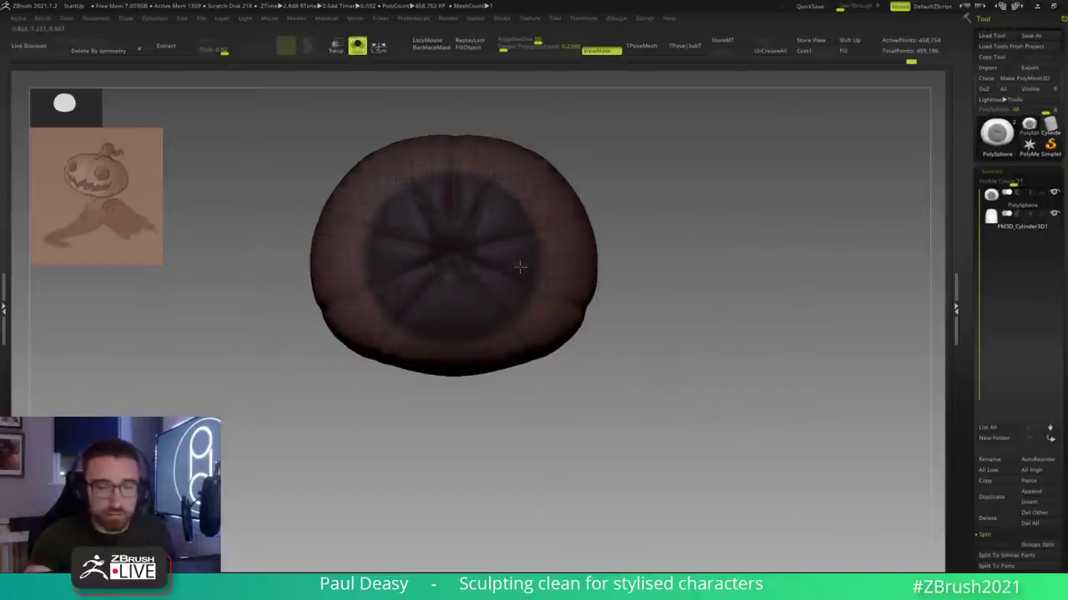
right_click_drag(522, 276, 525, 246)
right_click(534, 314)
right_click_drag(543, 321, 541, 303)
right_click(489, 338)
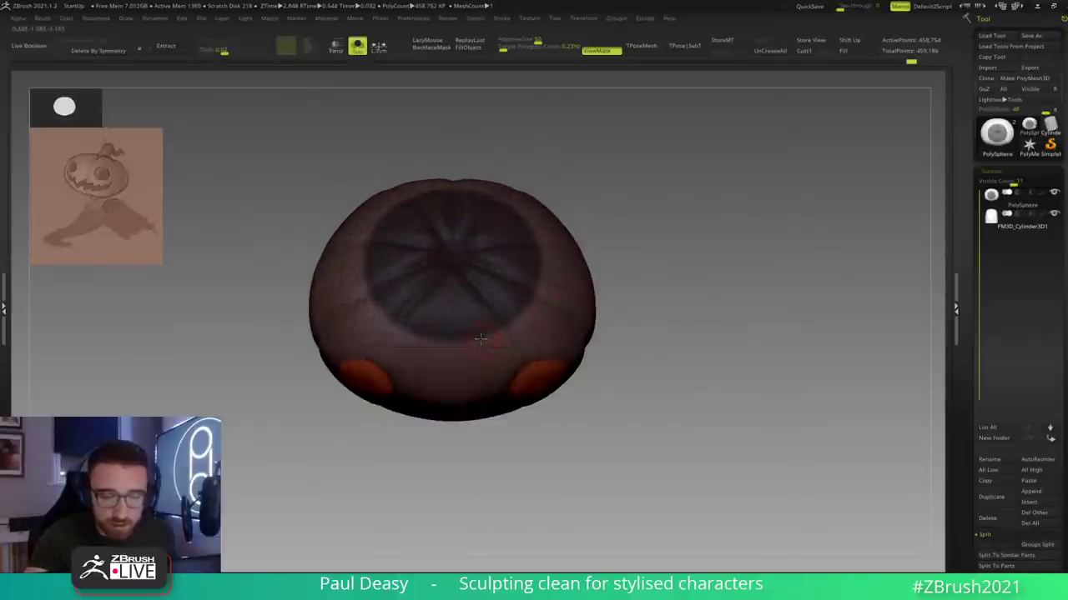
key("shift+f")
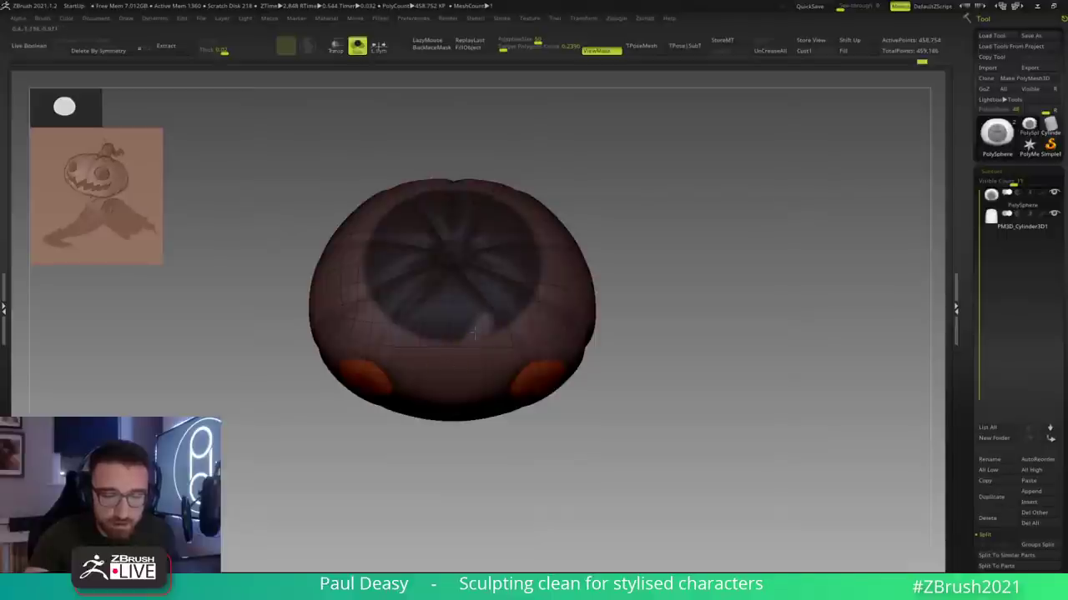
mouse_move(481, 321)
left_mouse_down("ctrl+alt")
mouse_move(491, 328)
mouse_move(480, 332)
left_mouse_up("ctrl+alt")
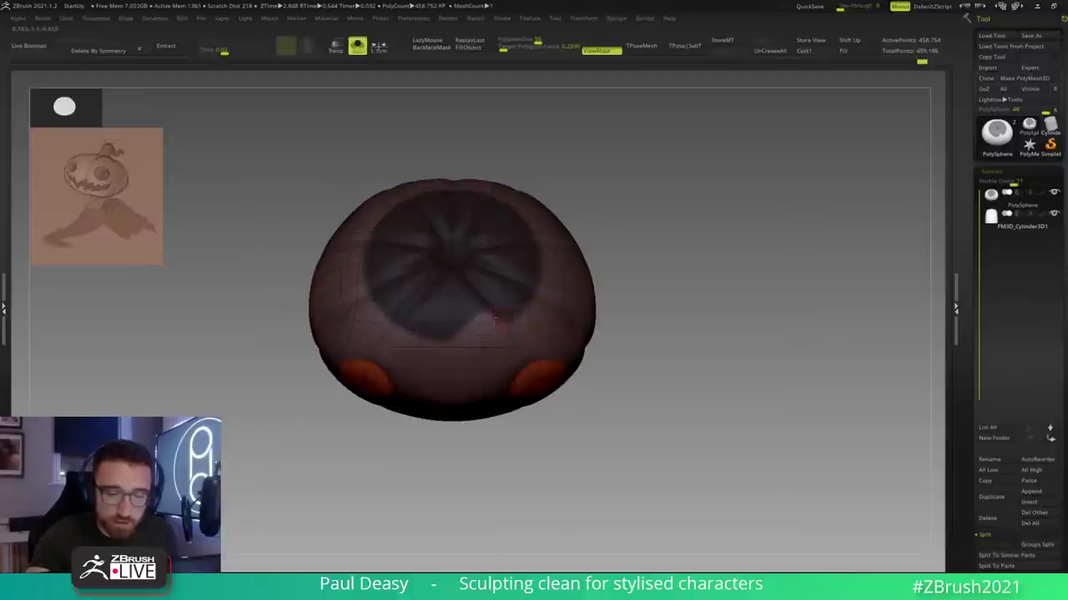
key("shift+f")
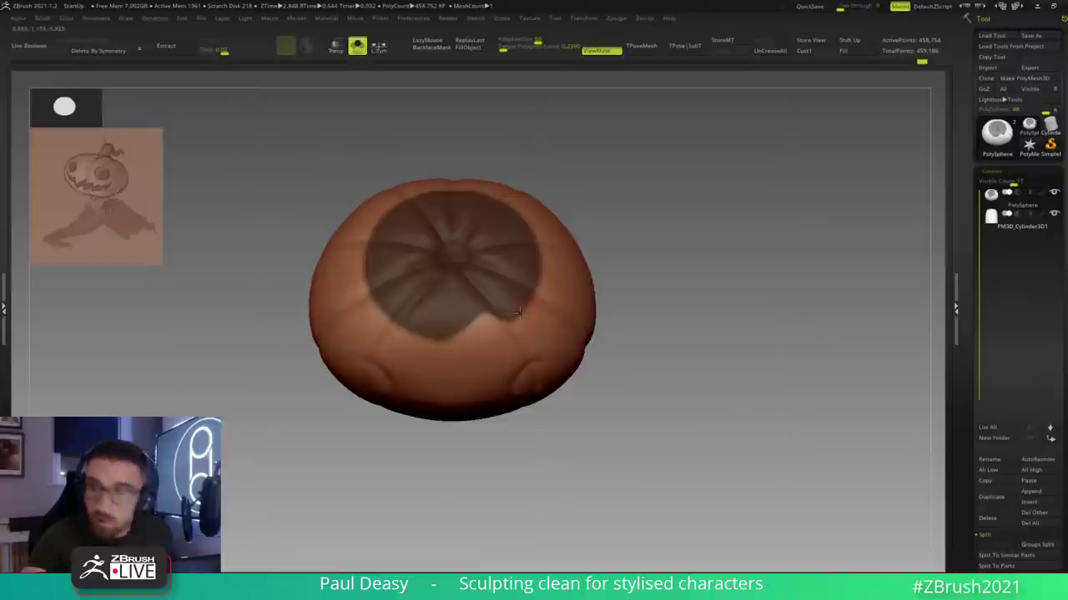
Step: Erase further notches along the front side of the mask to shape its edge into jagged teeth
right_click_drag(519, 313, 508, 317, "alt")
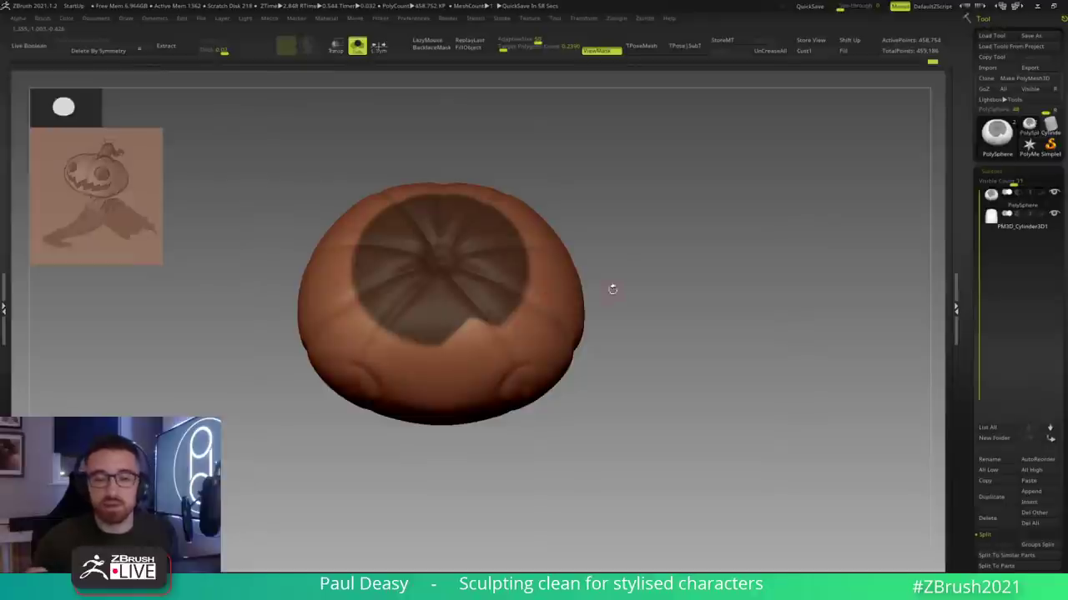
left_click_drag(611, 316, 504, 320)
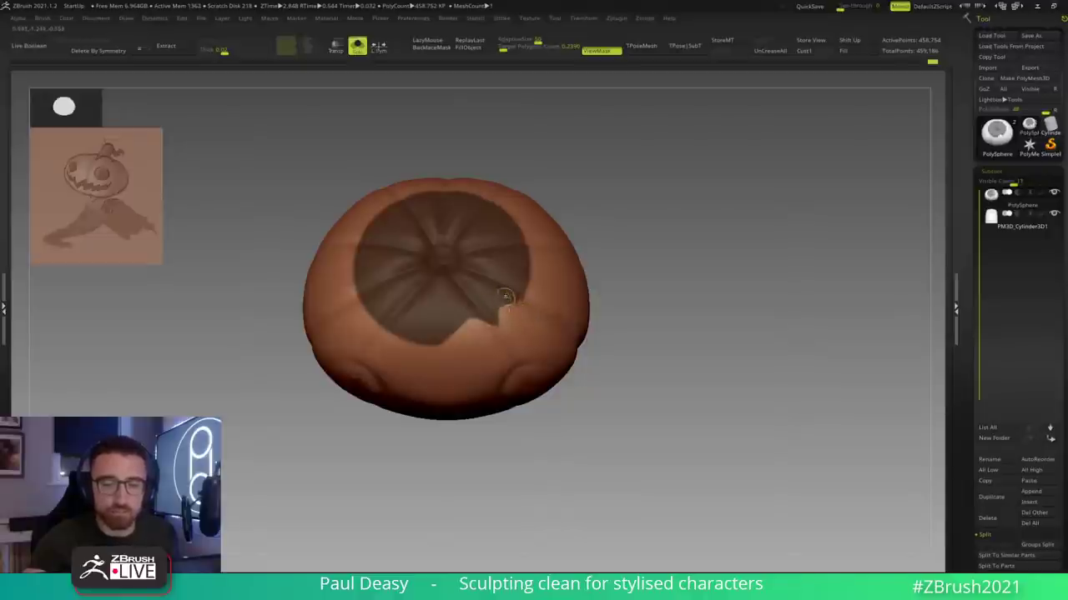
left_click_drag(590, 385, 587, 292)
mouse_move(587, 291)
right_mouse_down()
mouse_move(589, 312)
mouse_move(477, 315)
right_mouse_up()
mouse_move(451, 310)
left_mouse_down()
mouse_move(520, 342)
mouse_move(526, 298)
mouse_move(498, 320)
left_mouse_up()
right_click_drag(503, 312, 517, 316)
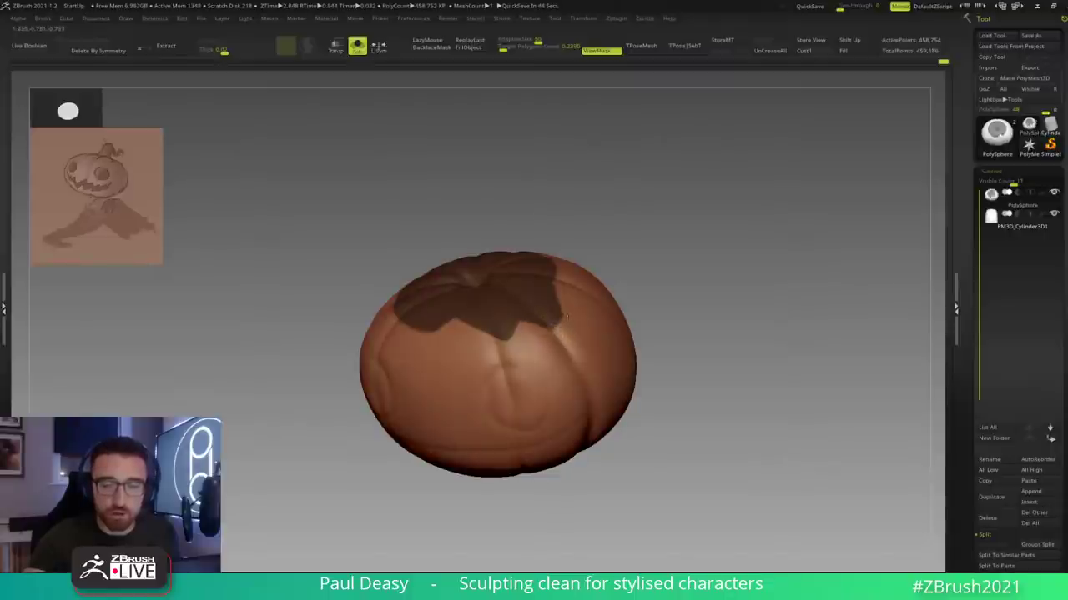
mouse_move(560, 322)
right_mouse_down()
mouse_move(574, 276)
mouse_move(543, 334)
mouse_move(563, 305)
right_mouse_up()
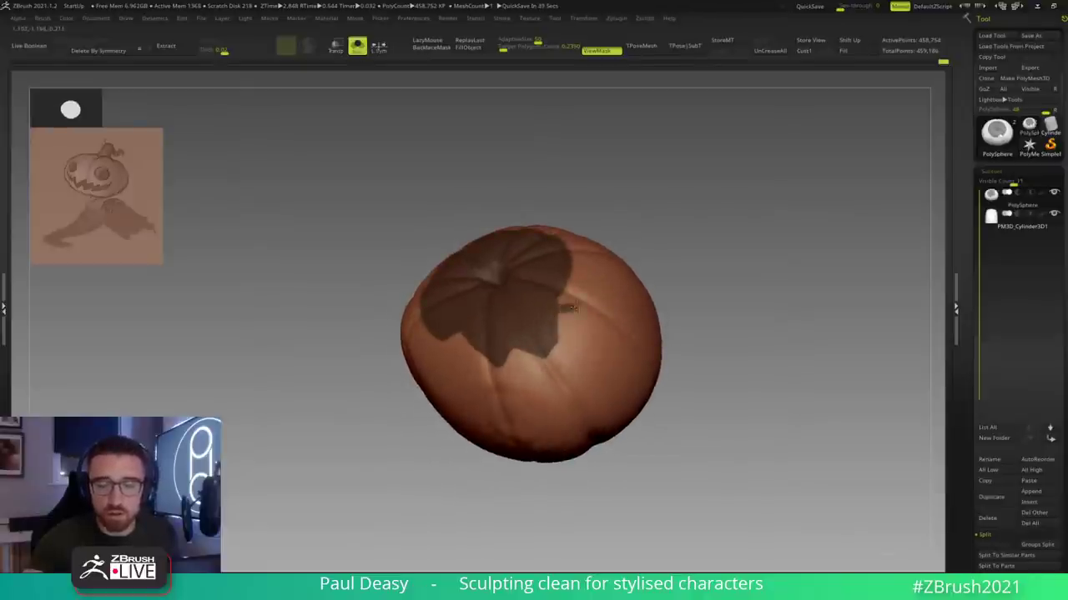
Step: Extend the mask with pointed teeth along the pumpkin's side and trim a notch between them, undoing one stroke
left_click_drag(559, 314, 588, 321, "ctrl")
mouse_move(569, 278)
left_mouse_down("ctrl")
mouse_move(588, 316)
mouse_move(571, 306)
left_mouse_up("ctrl")
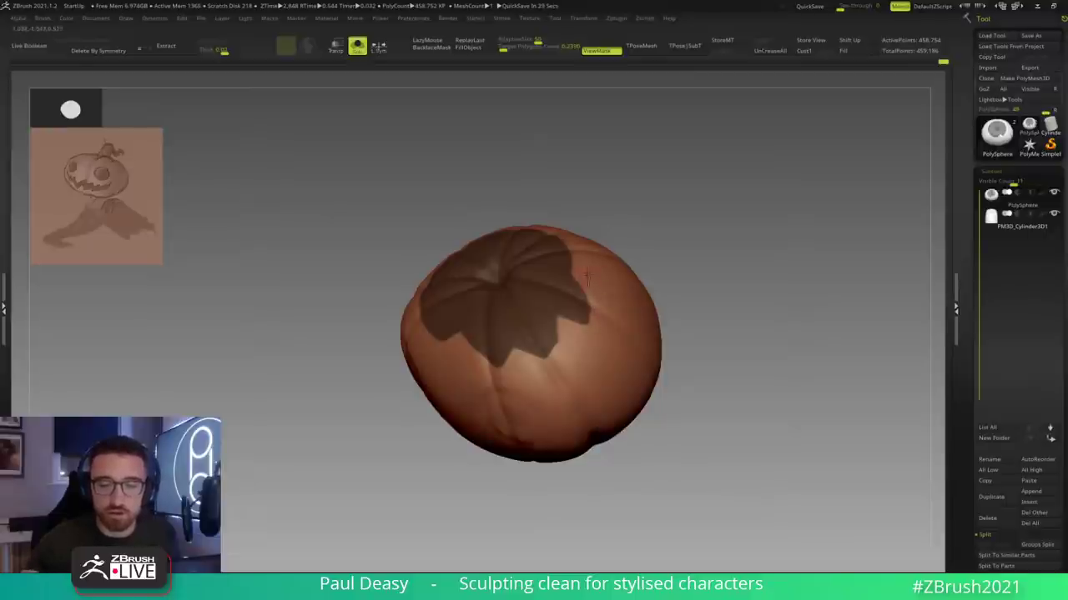
right_click_drag(589, 275, 589, 285)
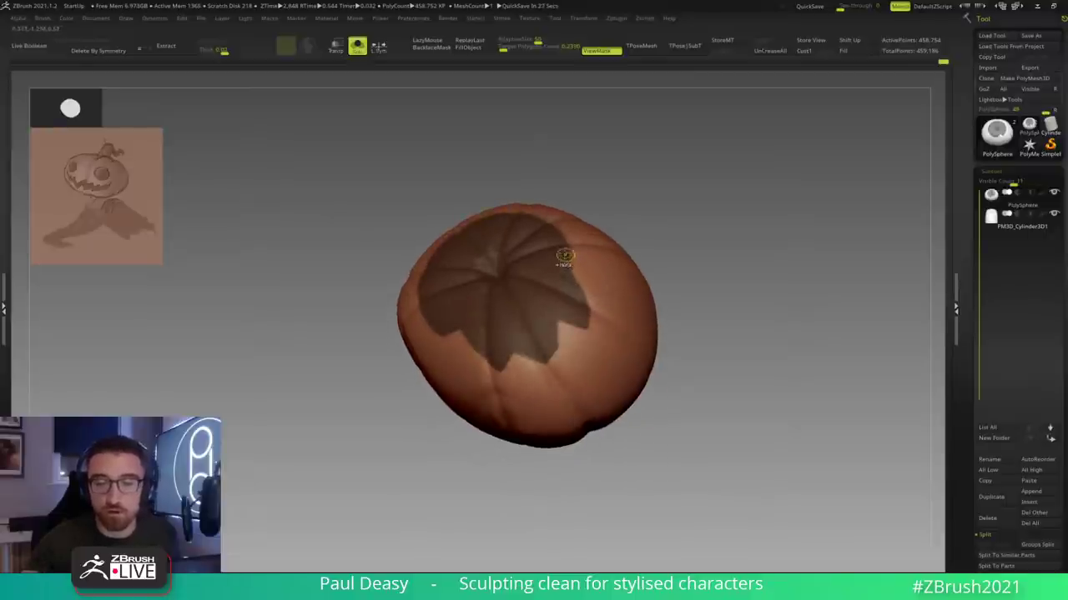
key("ctrl+z")
left_click_drag(565, 249, 583, 287, "ctrl")
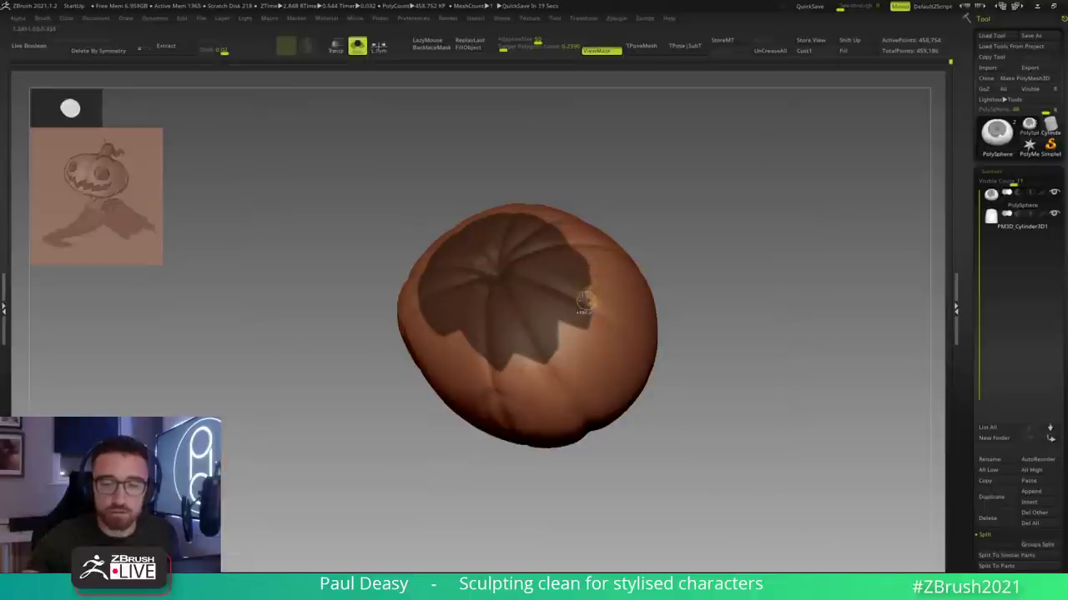
left_click_drag(587, 296, 589, 326, "ctrl+alt")
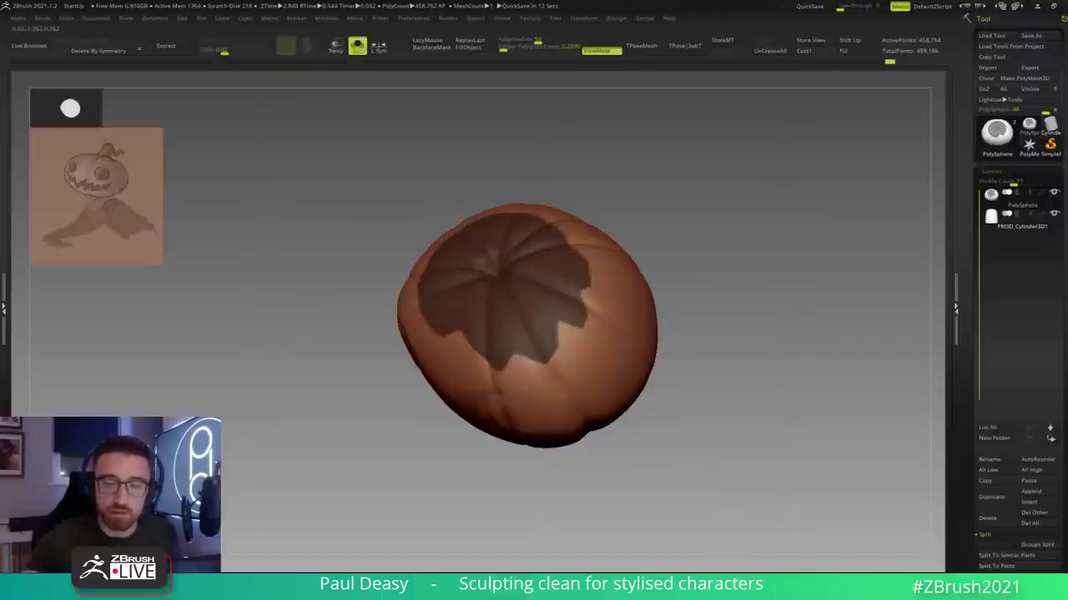
Step: Mask two additional pointed teeth along the lid's edge, continuing from the pumpkin's side towards its back
left_click_drag(664, 262, 643, 295)
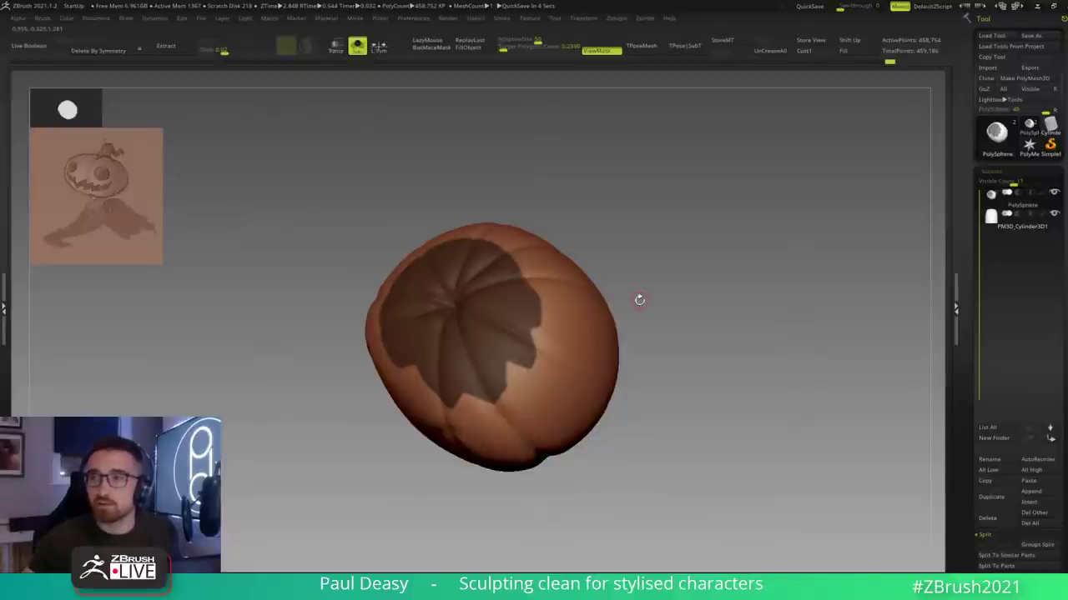
left_click_drag(639, 299, 520, 287)
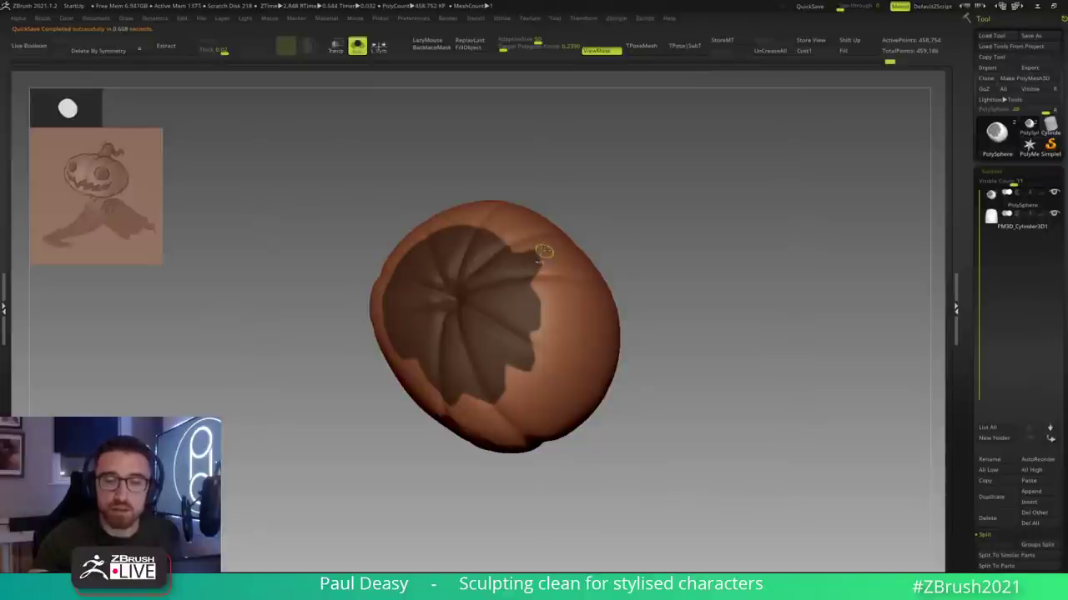
mouse_move(609, 241)
left_mouse_down("alt")
mouse_move(618, 269)
mouse_move(616, 247)
left_mouse_up("alt")
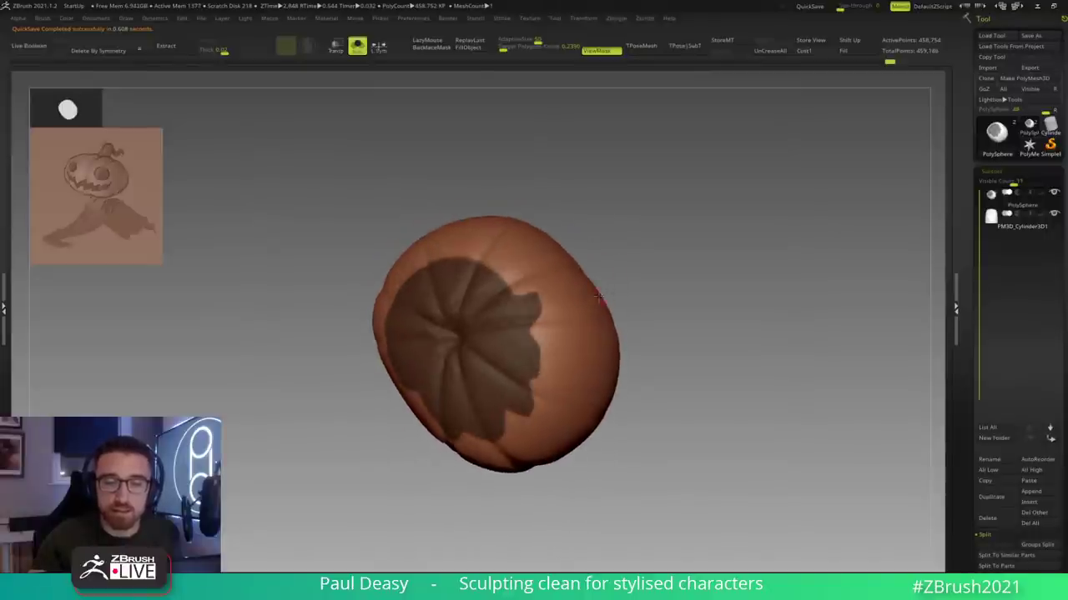
mouse_move(507, 298)
left_mouse_down("ctrl")
mouse_move(497, 257)
mouse_move(503, 281)
left_mouse_up("ctrl")
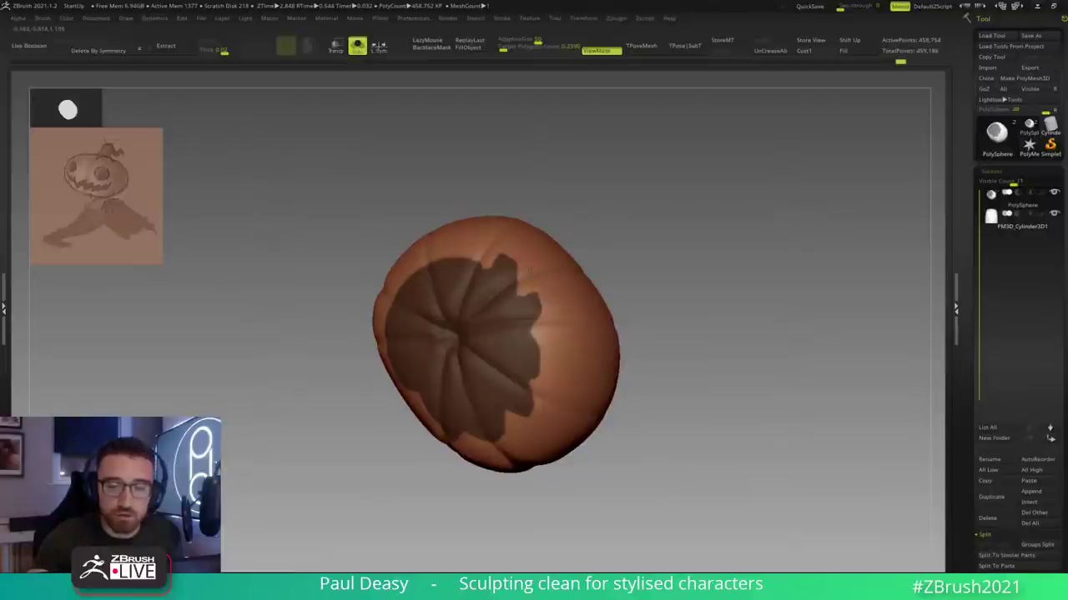
right_click_drag(529, 265, 549, 283)
mouse_move(506, 271)
left_mouse_down("ctrl")
mouse_move(518, 283)
mouse_move(492, 275)
mouse_move(483, 244)
mouse_move(460, 264)
mouse_move(479, 235)
left_mouse_up("ctrl")
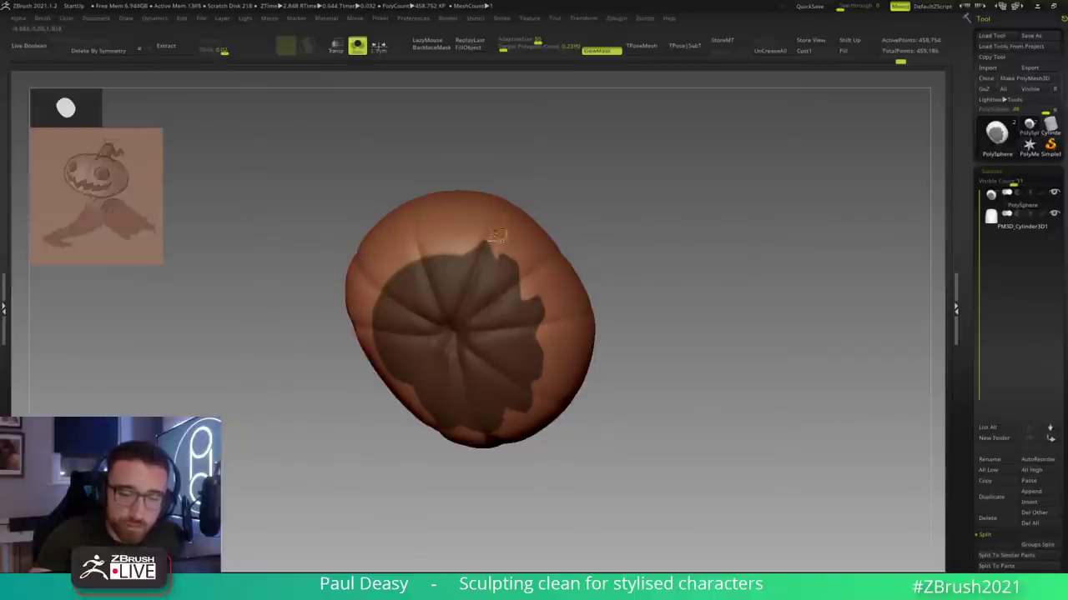
Step: Mask two broad teeth around the back edge of the lid, undoing and repainting one stroke
mouse_move(463, 267)
left_mouse_down("ctrl")
mouse_move(450, 240)
mouse_move(457, 255)
left_mouse_up("ctrl")
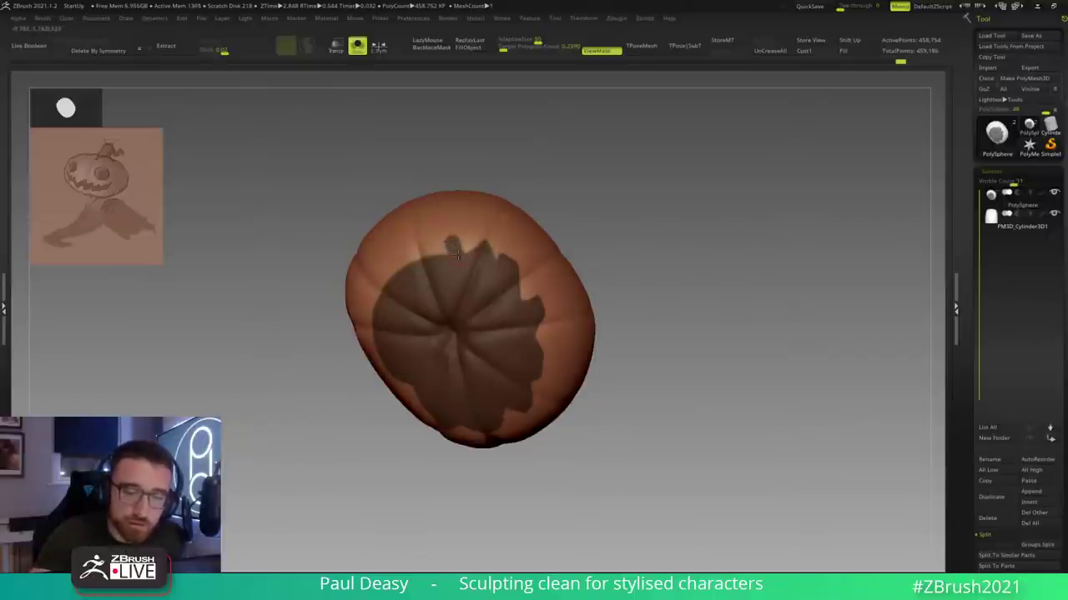
right_click_drag(457, 255, 447, 249)
mouse_move(456, 250)
left_mouse_down("ctrl")
mouse_move(445, 238)
mouse_move(430, 248)
mouse_move(462, 236)
left_mouse_up("ctrl")
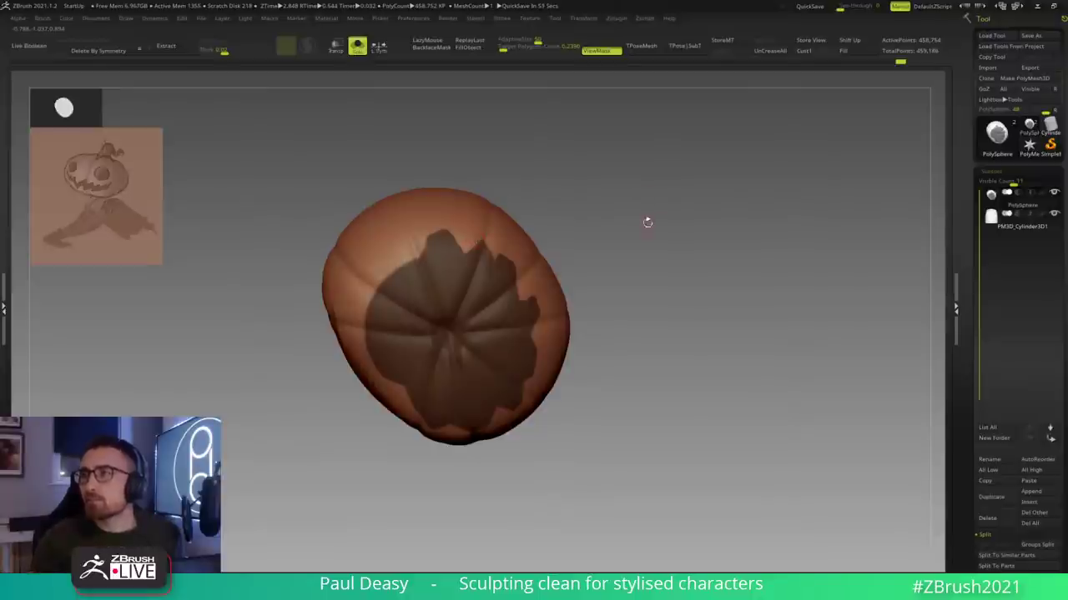
left_click_drag(626, 262, 623, 286)
right_click_drag(484, 282, 491, 280, "alt")
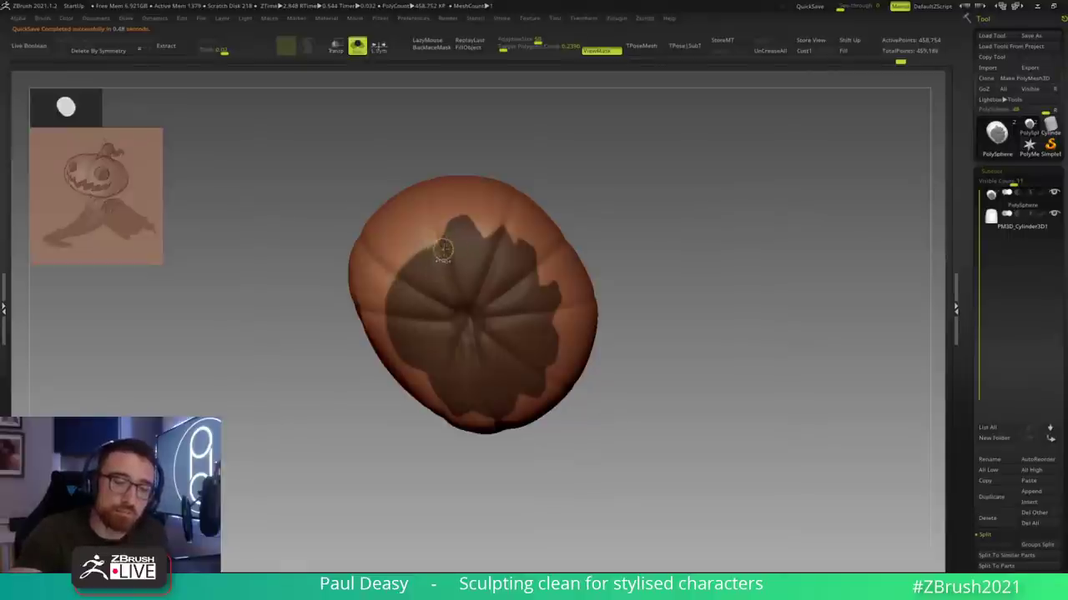
left_click_drag(433, 243, 409, 240, "ctrl")
key("ctrl+z")
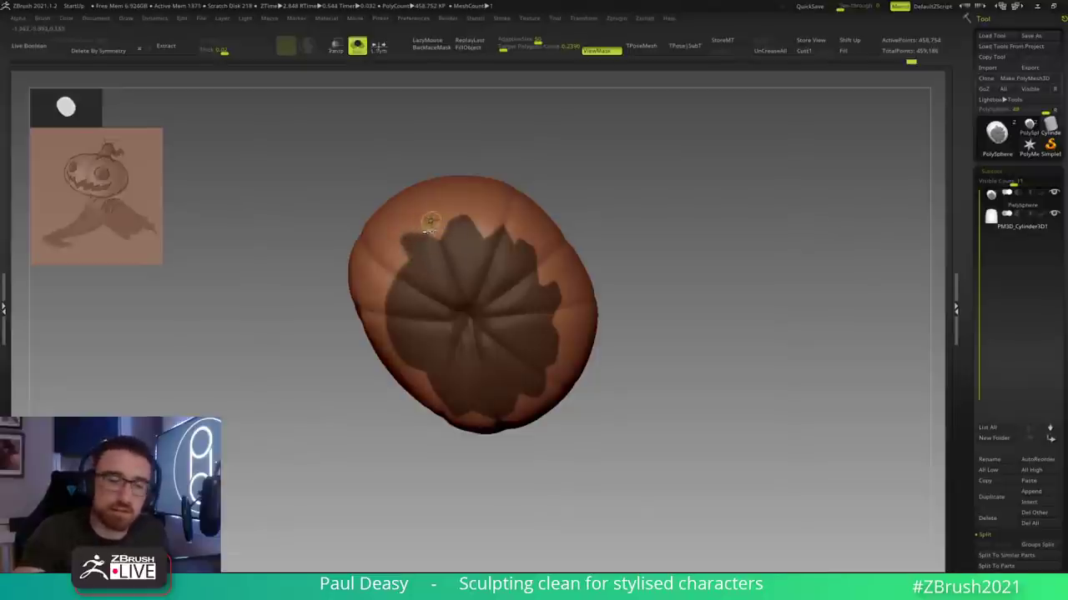
left_click_drag(429, 238, 398, 242, "ctrl")
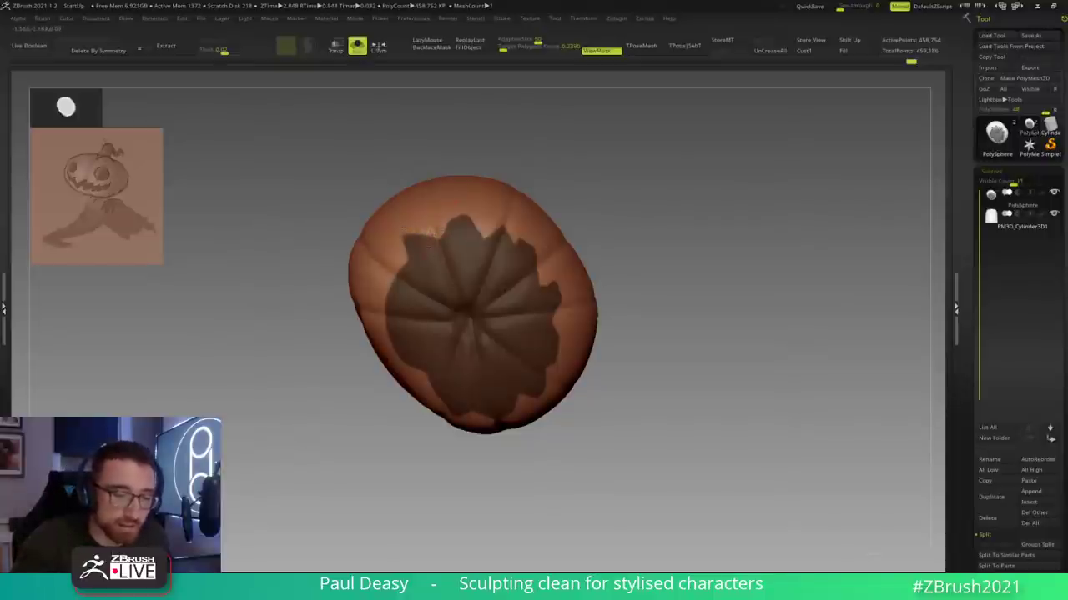
Step: Refine the teeth on the pumpkin's other side and mask a new tooth into the remaining smooth edge
mouse_move(646, 378)
left_mouse_down()
mouse_move(643, 255)
mouse_move(753, 345)
mouse_move(742, 369)
mouse_move(826, 479)
mouse_move(841, 547)
left_mouse_up()
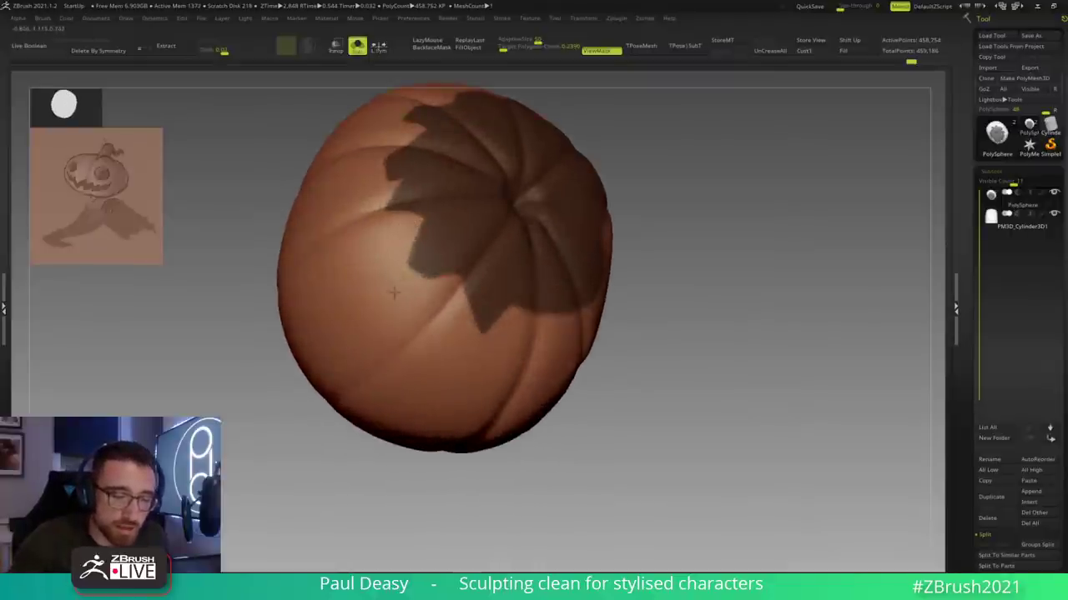
left_click_drag(418, 257, 429, 223, "ctrl")
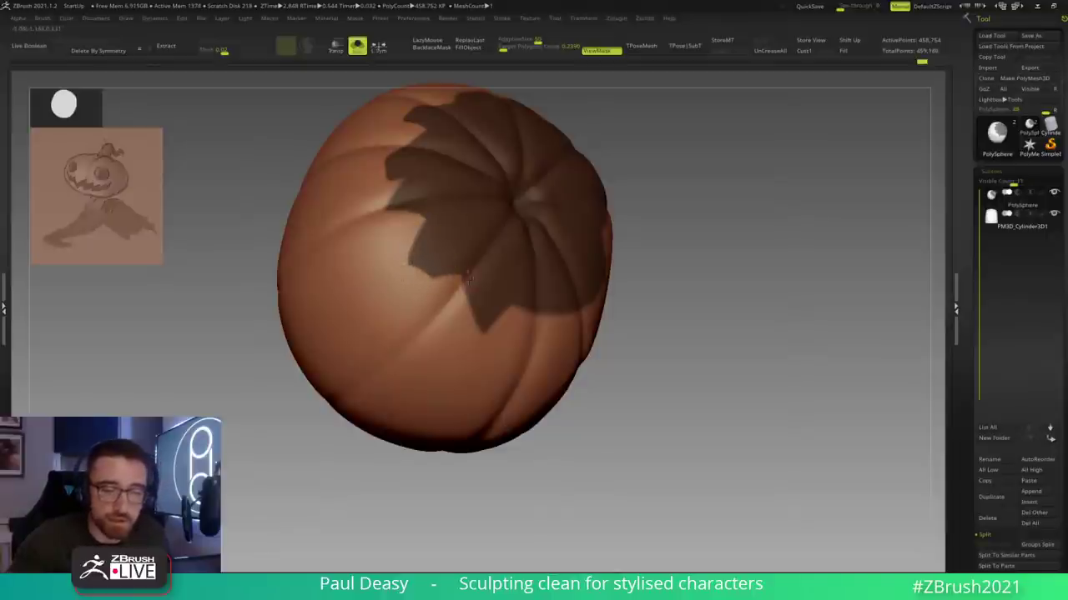
right_click_drag(468, 278, 438, 264)
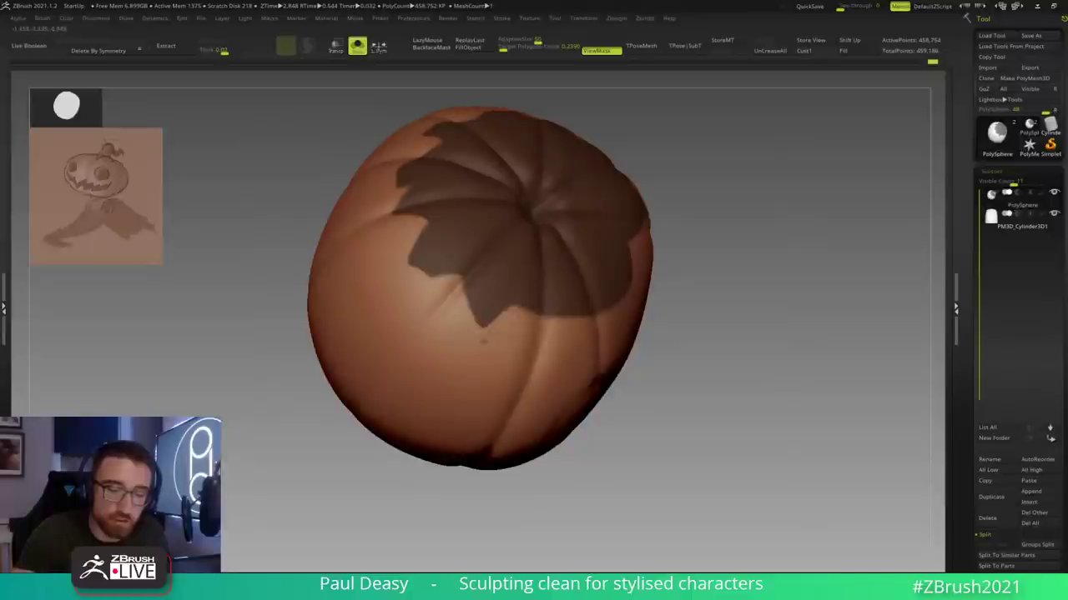
right_click_drag(512, 324, 534, 279)
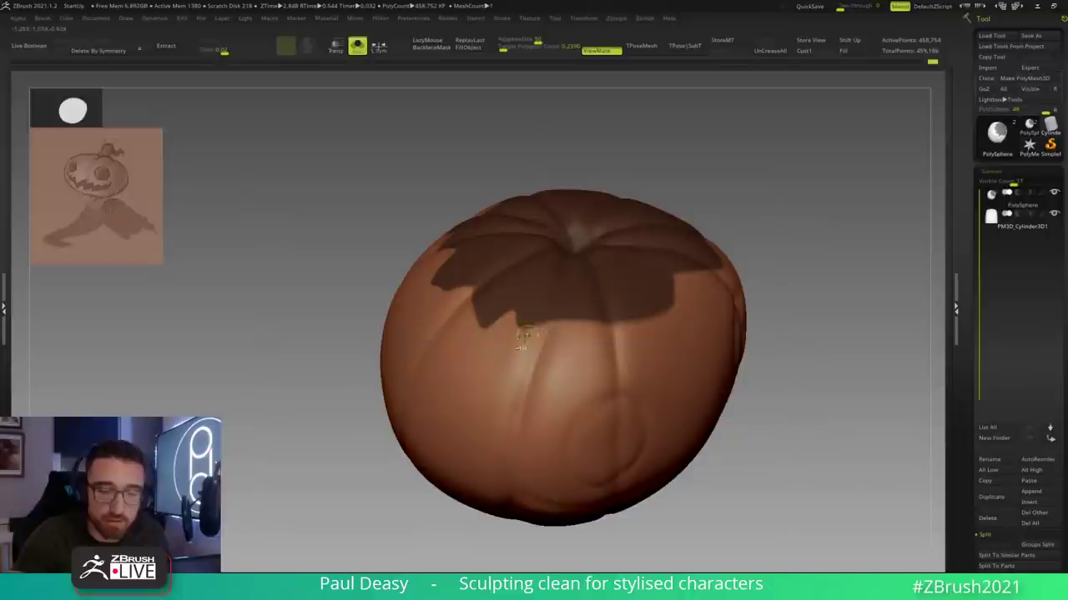
right_click_drag(586, 316, 583, 306)
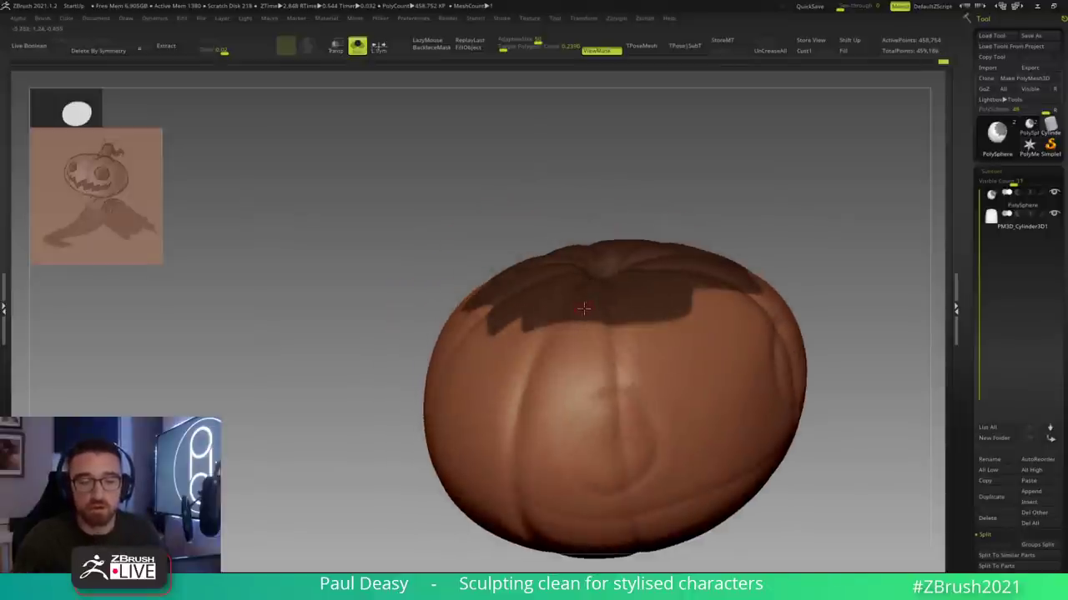
left_click_drag(562, 319, 574, 334, "ctrl")
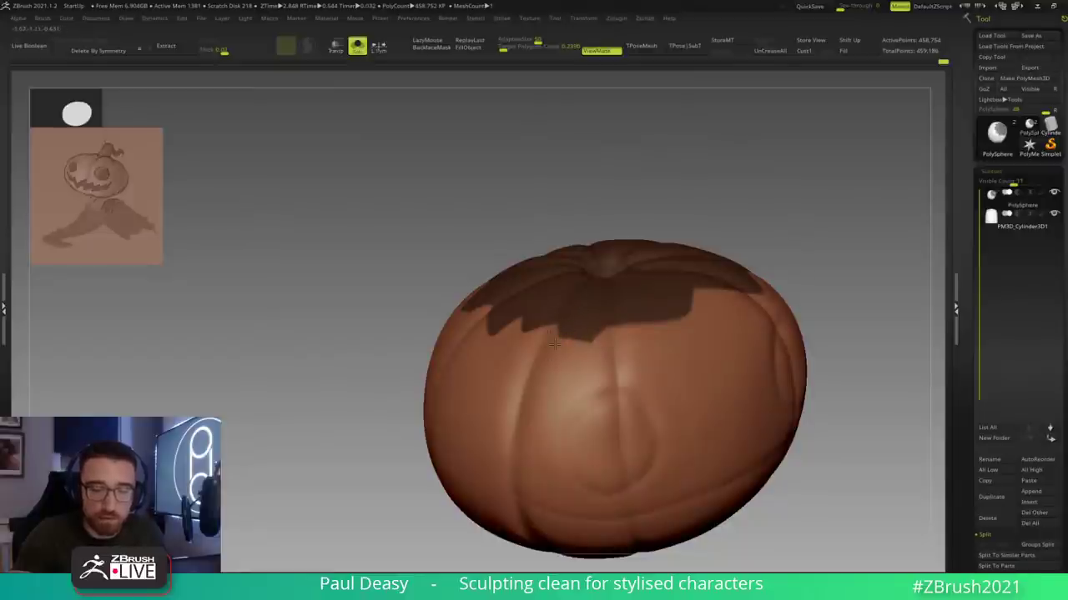
Step: Mask a narrow pointed tooth at the front edge of the lid, just inside the sculpted eye socket
right_click_drag(627, 344, 649, 291)
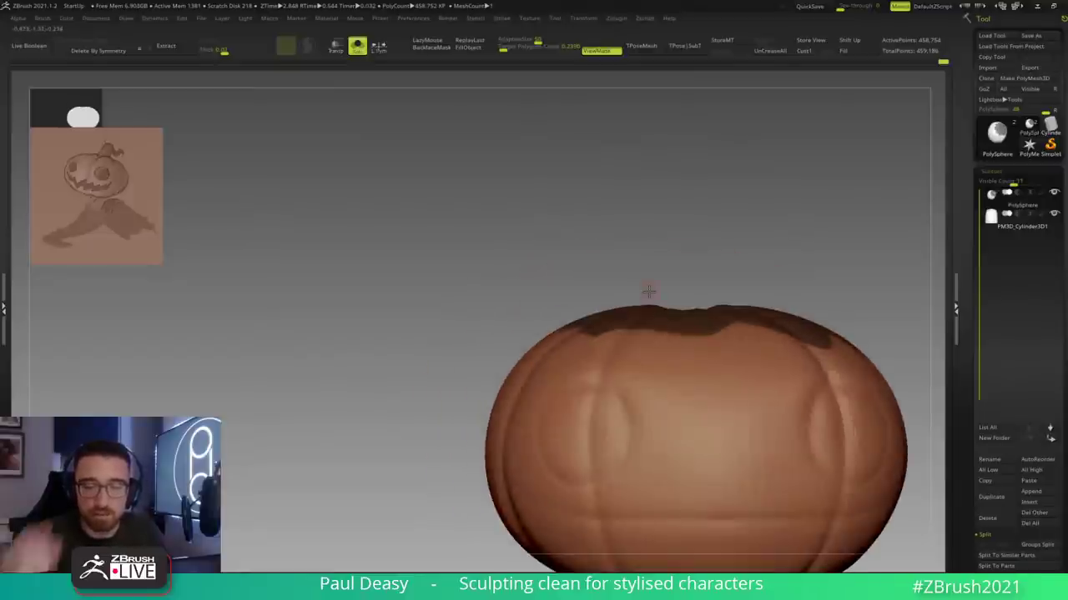
mouse_move(649, 291)
left_mouse_down()
mouse_move(670, 257)
mouse_move(758, 267)
mouse_move(647, 273)
left_mouse_up()
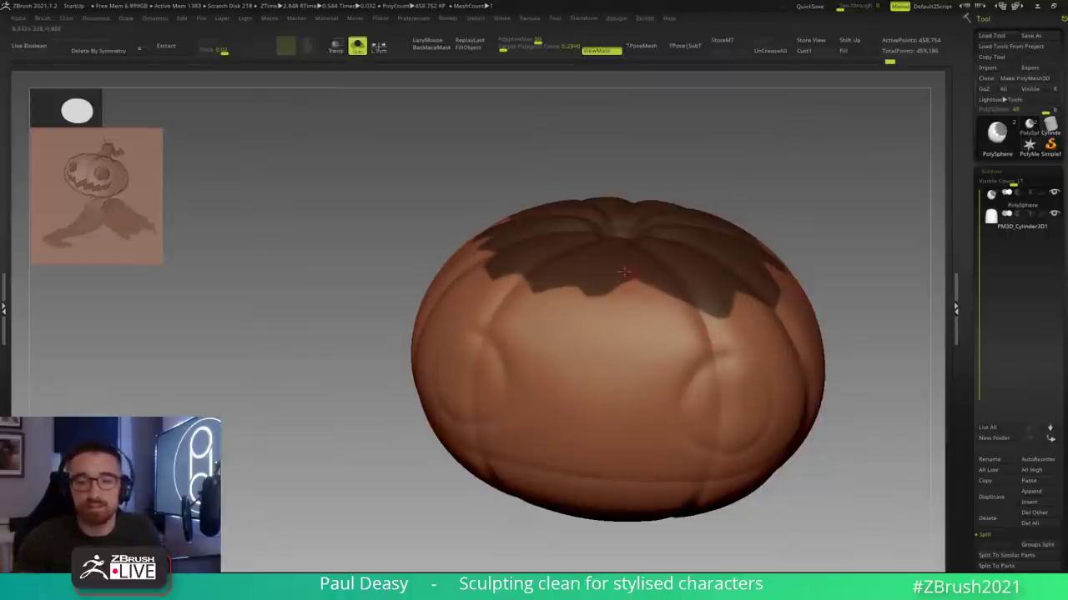
key("shift+d")
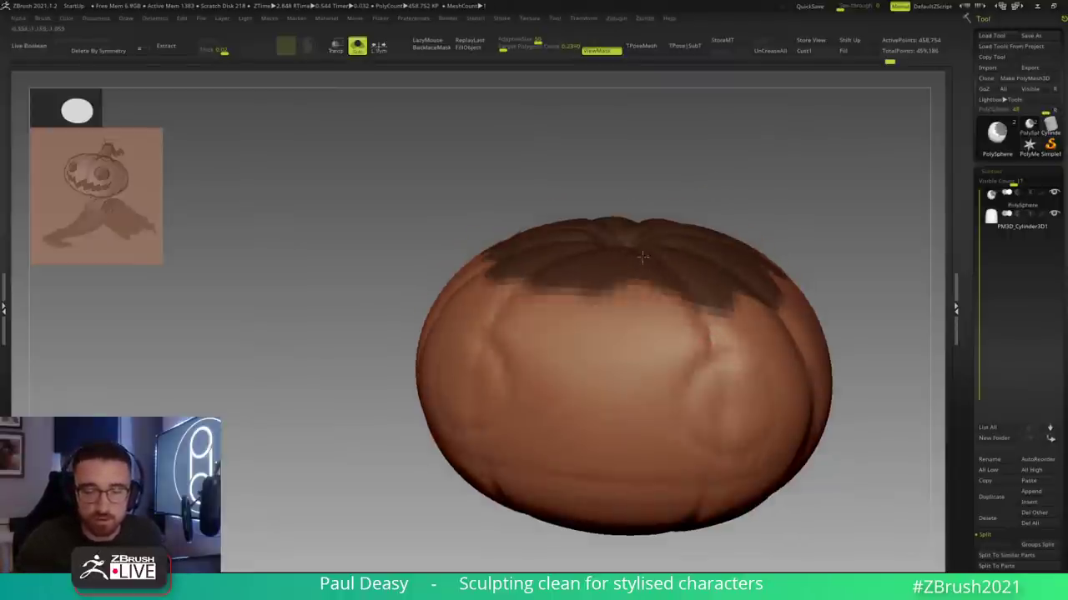
right_click_drag(642, 257, 667, 204)
mouse_move(739, 333)
right_mouse_down("ctrl")
mouse_move(753, 236)
mouse_move(744, 243)
mouse_move(811, 272)
mouse_move(786, 255)
mouse_move(782, 268)
right_mouse_up("ctrl")
mouse_move(602, 262)
left_mouse_down("ctrl")
mouse_move(604, 284)
mouse_move(620, 255)
left_mouse_up("ctrl")
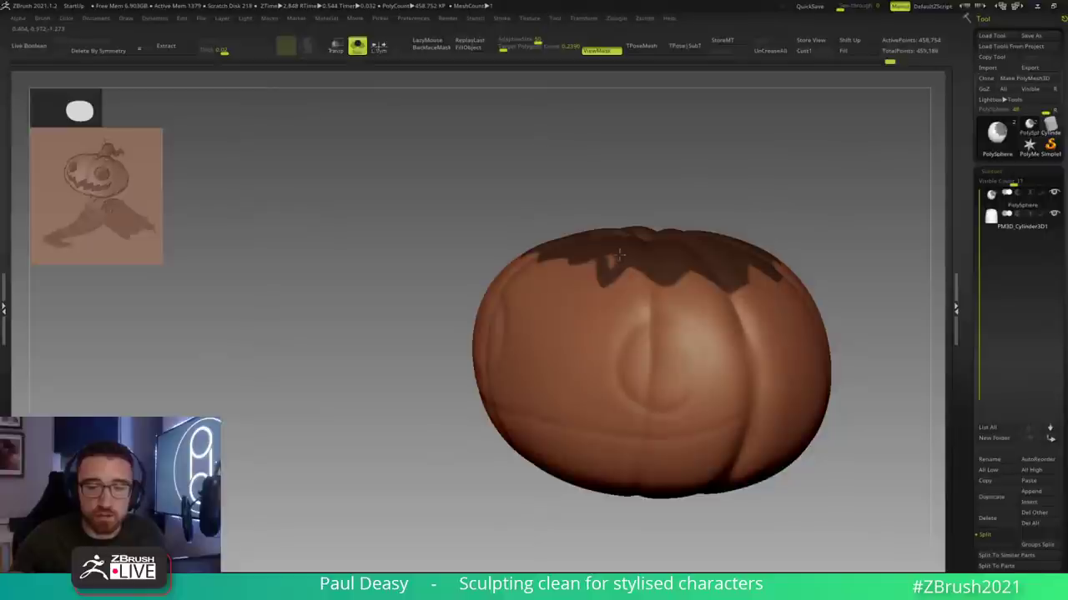
right_click_drag(611, 291, 620, 286)
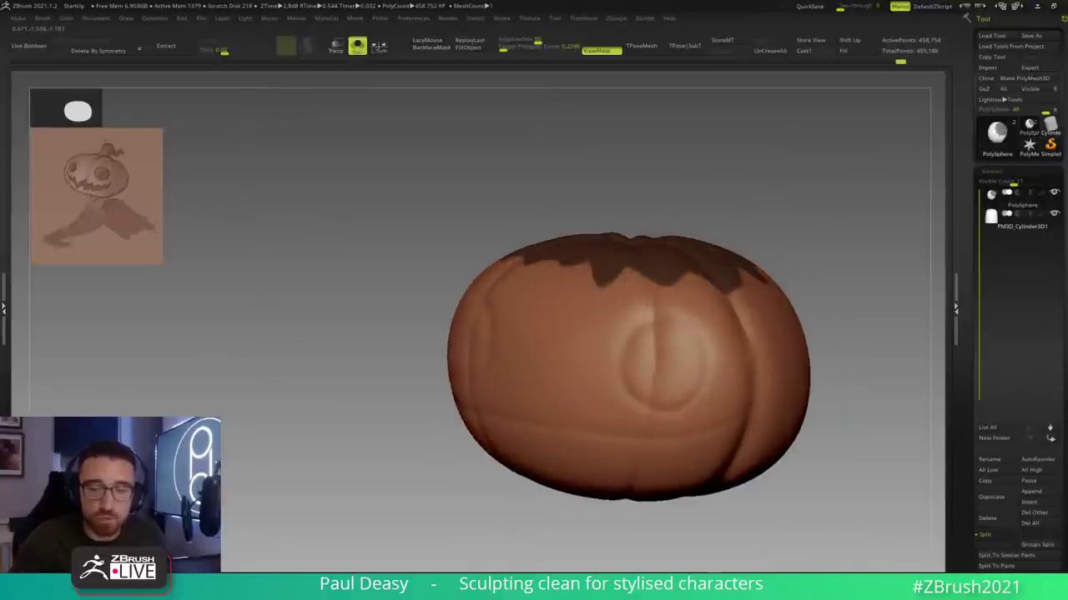
right_click_drag(659, 253, 672, 226)
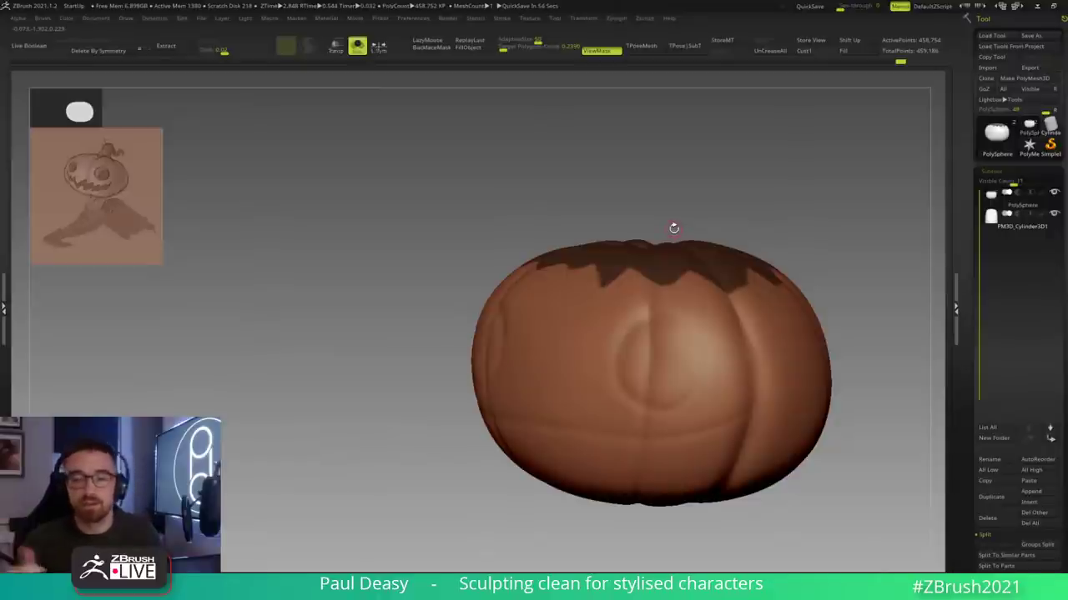
Step: Extend the mask downwards at the front centre to form a wider tooth beside the narrow one
left_click_drag(796, 239, 813, 231)
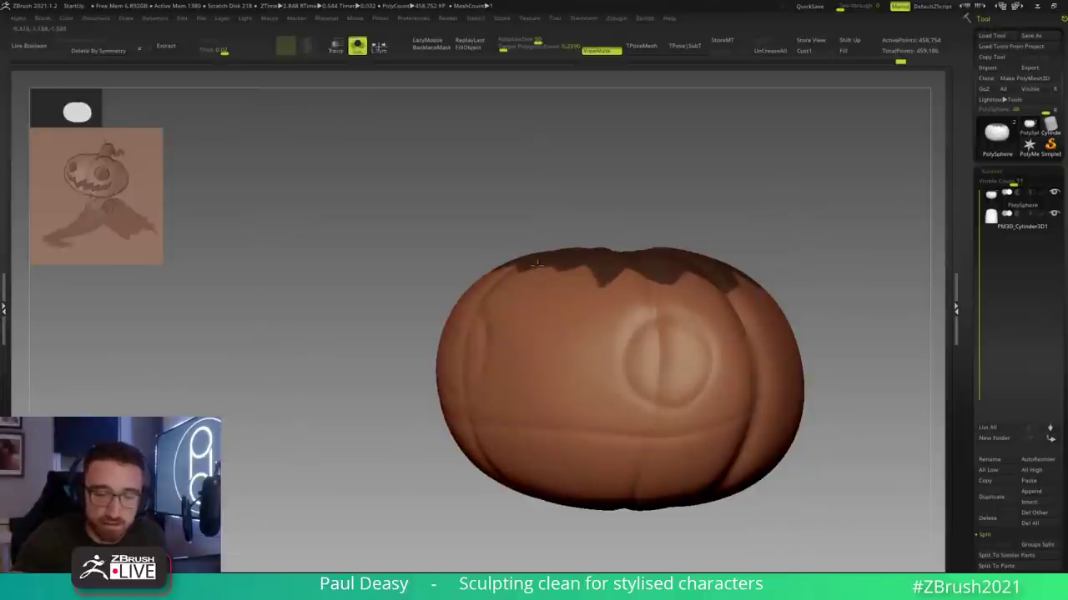
mouse_move(535, 276)
left_mouse_down()
mouse_move(565, 279)
mouse_move(586, 264)
left_mouse_up()
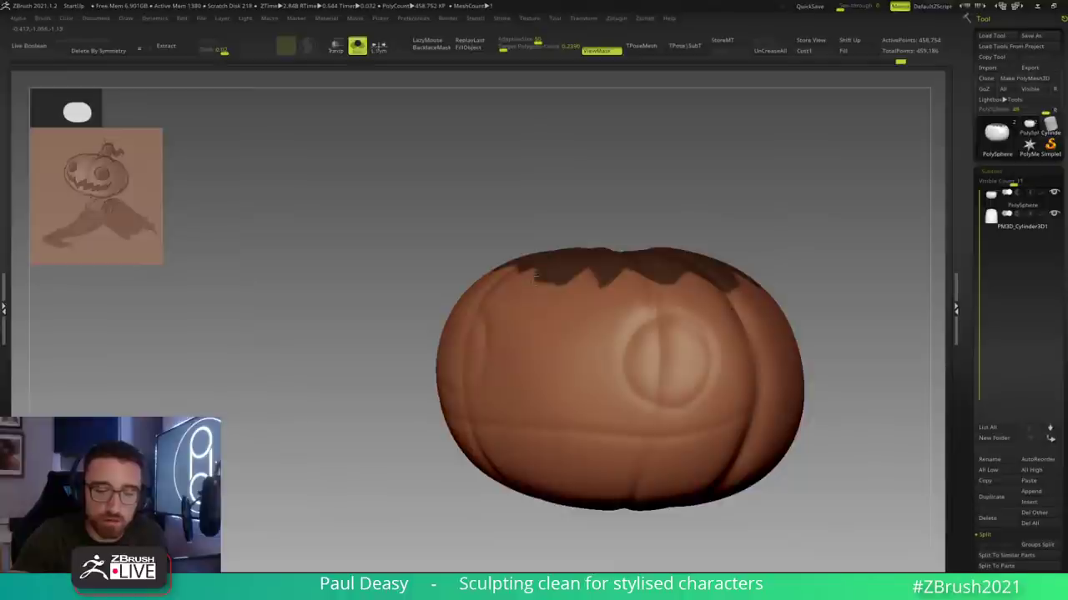
mouse_move(577, 281)
right_mouse_down("ctrl")
mouse_move(550, 304)
mouse_move(554, 295)
right_mouse_up("ctrl")
left_click_drag(565, 285, 547, 276, "ctrl")
mouse_move(548, 279)
right_mouse_down()
mouse_move(605, 288)
mouse_move(630, 313)
mouse_move(536, 271)
right_mouse_up()
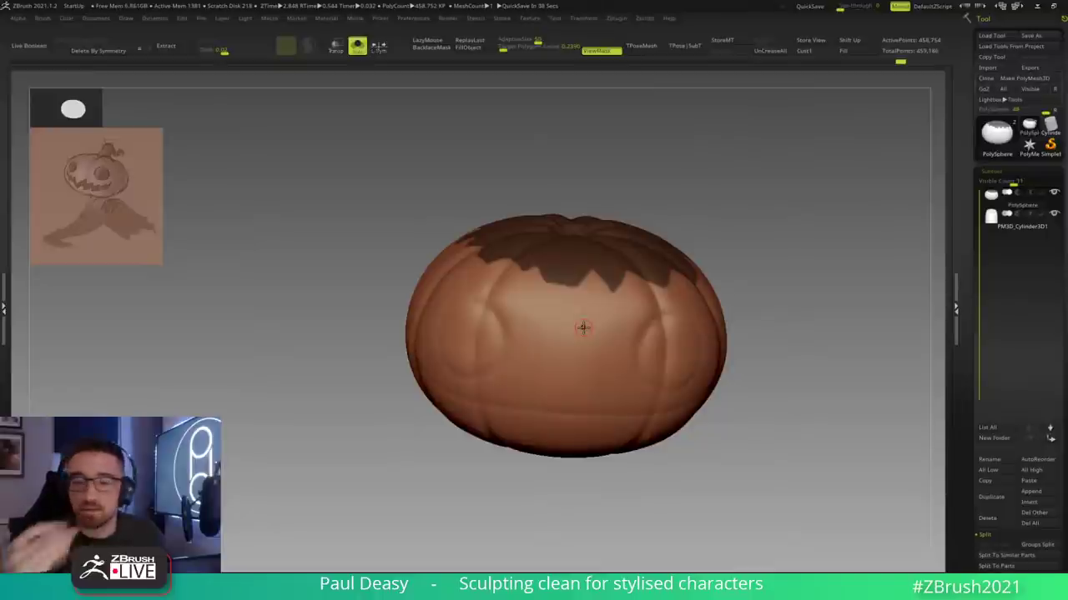
Step: Refine the front teeth of the lid mask and sharpen the tooth above the eye socket
right_click_drag(519, 242, 514, 258)
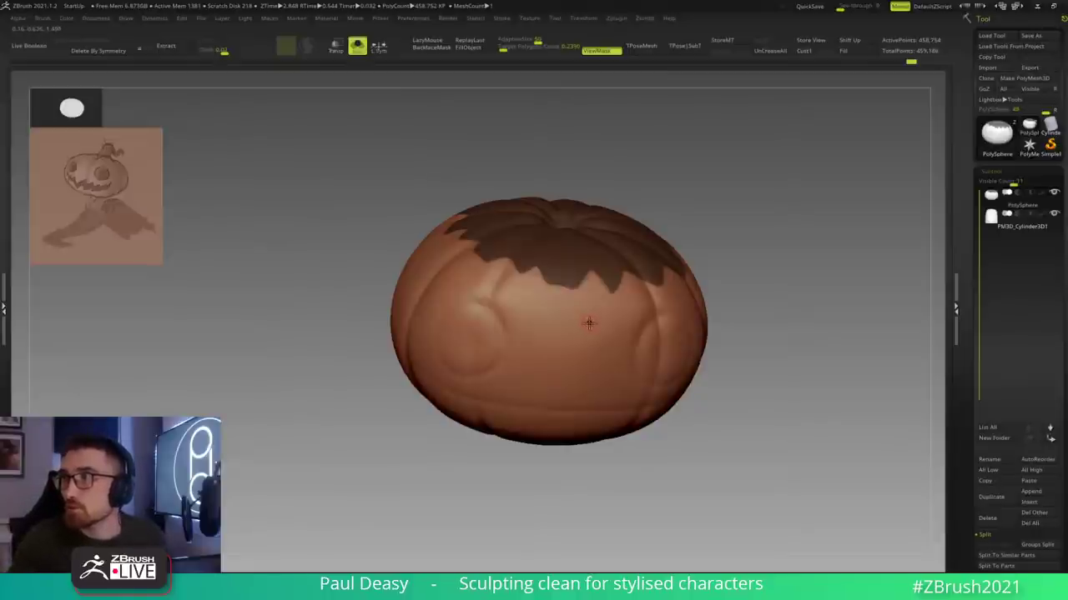
right_click_drag(590, 320, 597, 291)
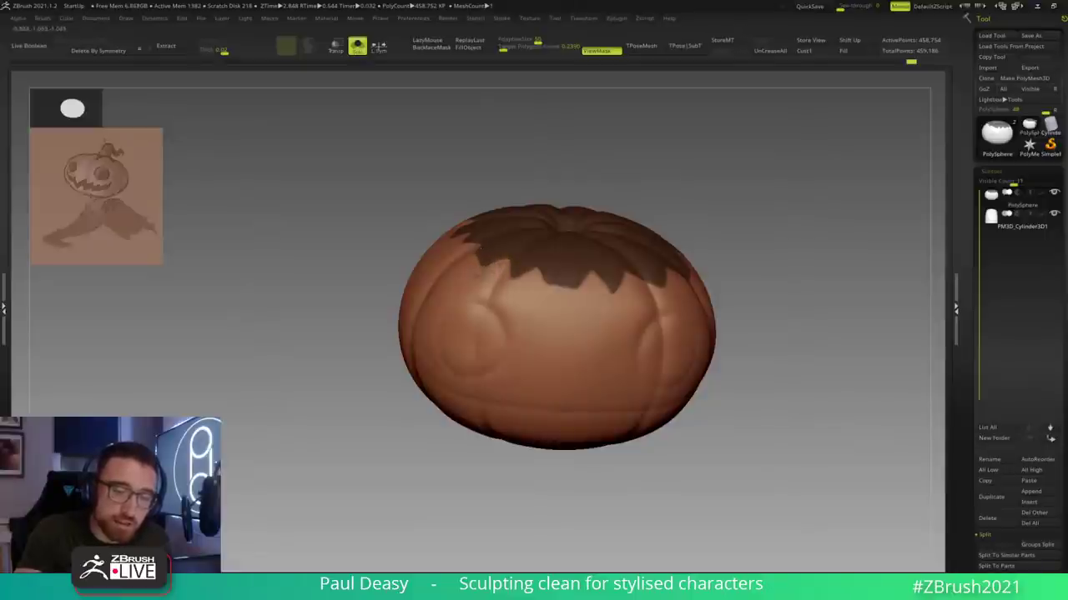
left_click_drag(545, 181, 542, 251)
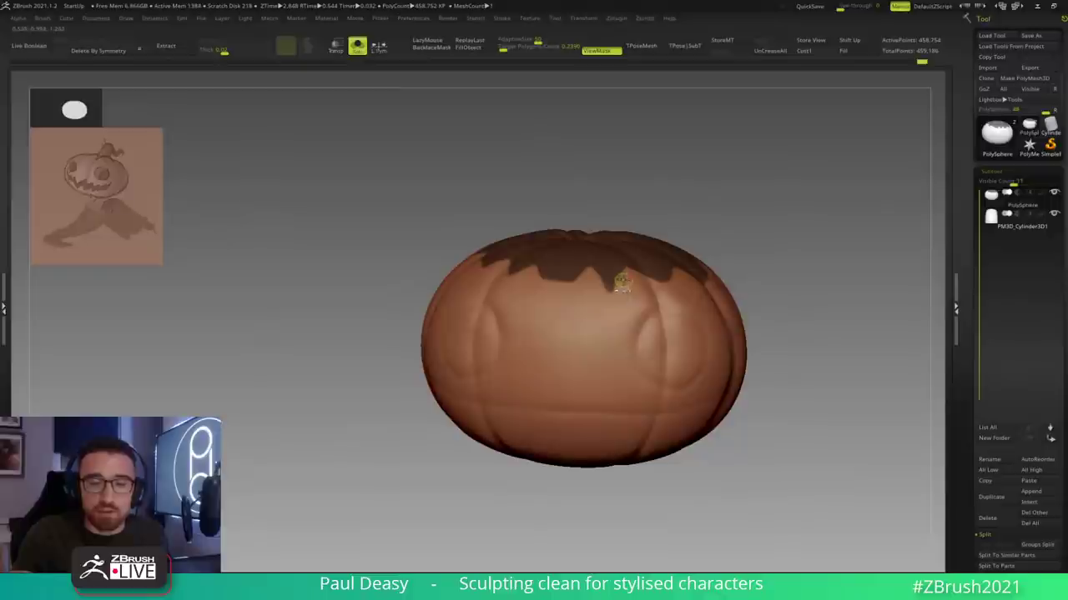
left_click_drag(728, 196, 669, 195)
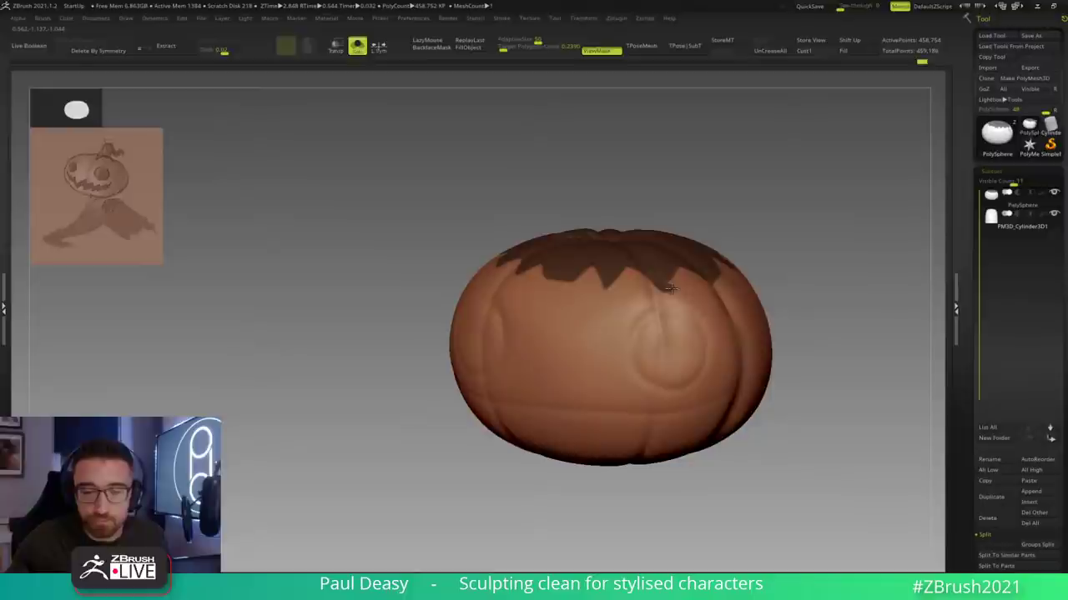
right_click_drag(695, 262, 638, 292)
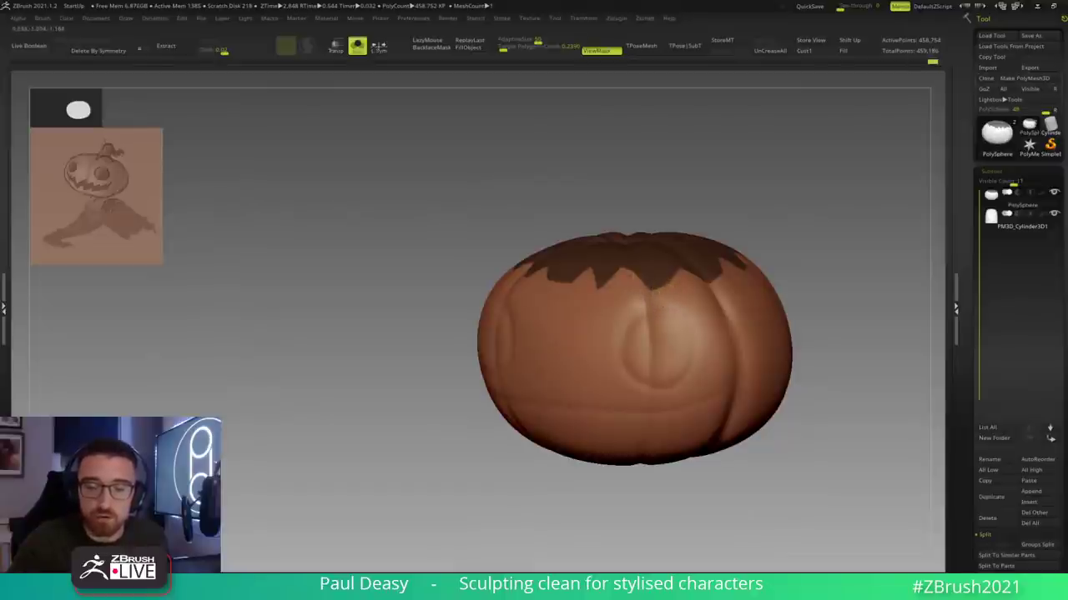
Step: Sharpen the tips and notches of the mask's teeth along the side next to the eye socket
mouse_move(677, 277)
right_mouse_down()
mouse_move(722, 241)
mouse_move(776, 262)
mouse_move(663, 262)
right_mouse_up()
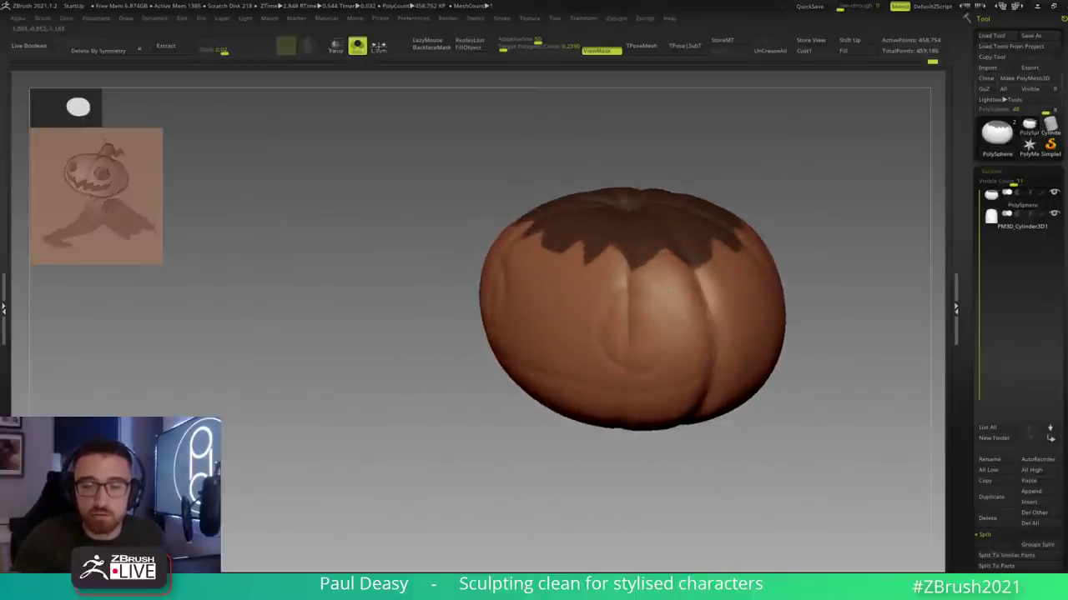
right_click_drag(667, 255, 671, 243)
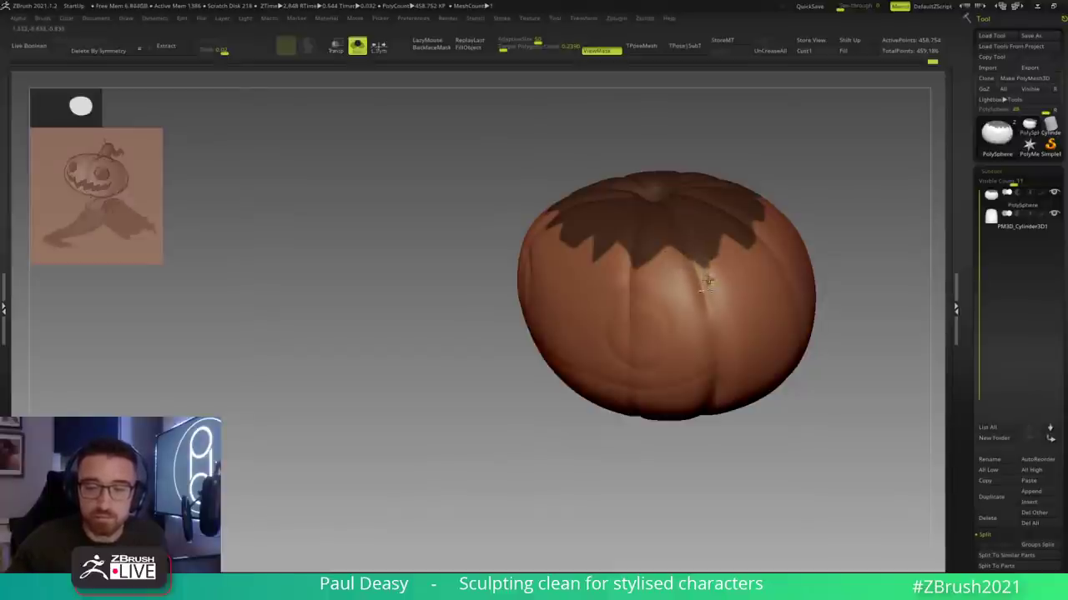
right_click_drag(728, 245, 702, 285, "alt")
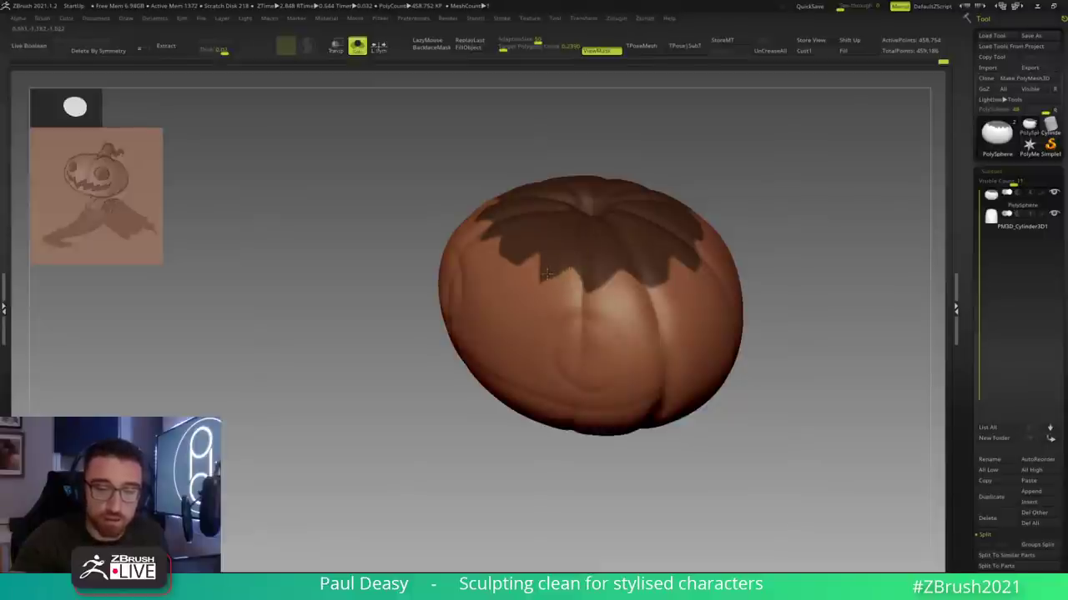
right_click_drag(581, 263, 537, 267)
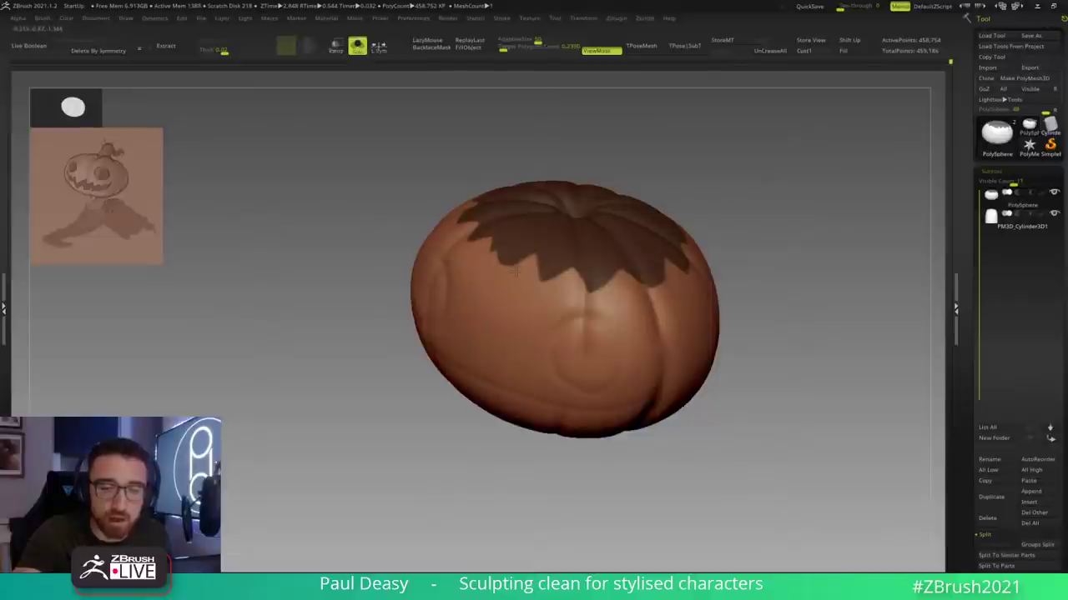
left_click_drag(752, 269, 759, 255)
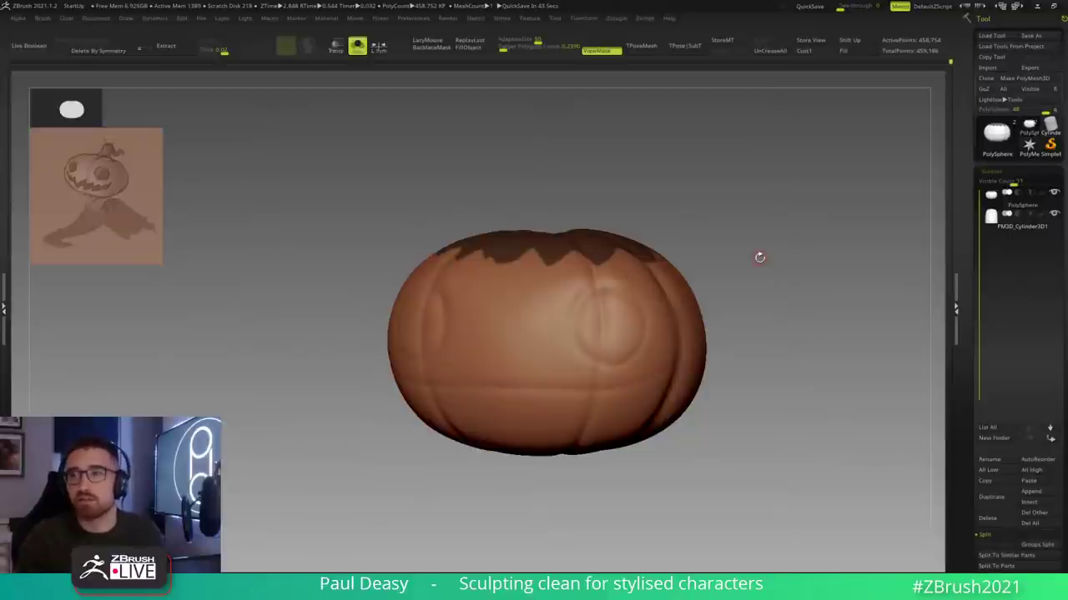
Step: Refine the teeth and notches of the lid mask above the eye socket and around towards the pumpkin's side
left_click_drag(759, 257, 735, 312)
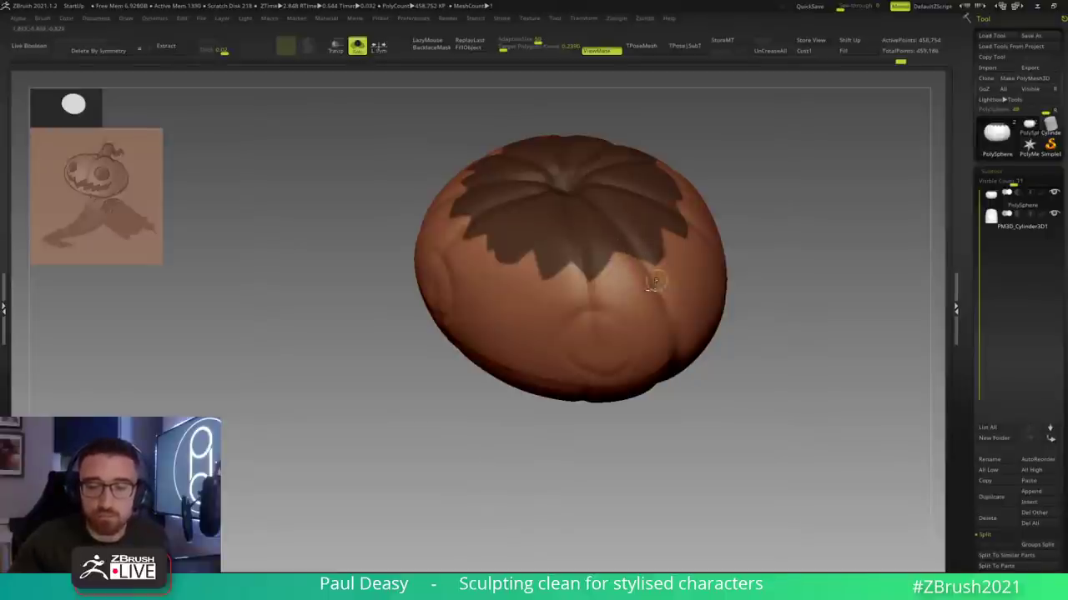
key("space")
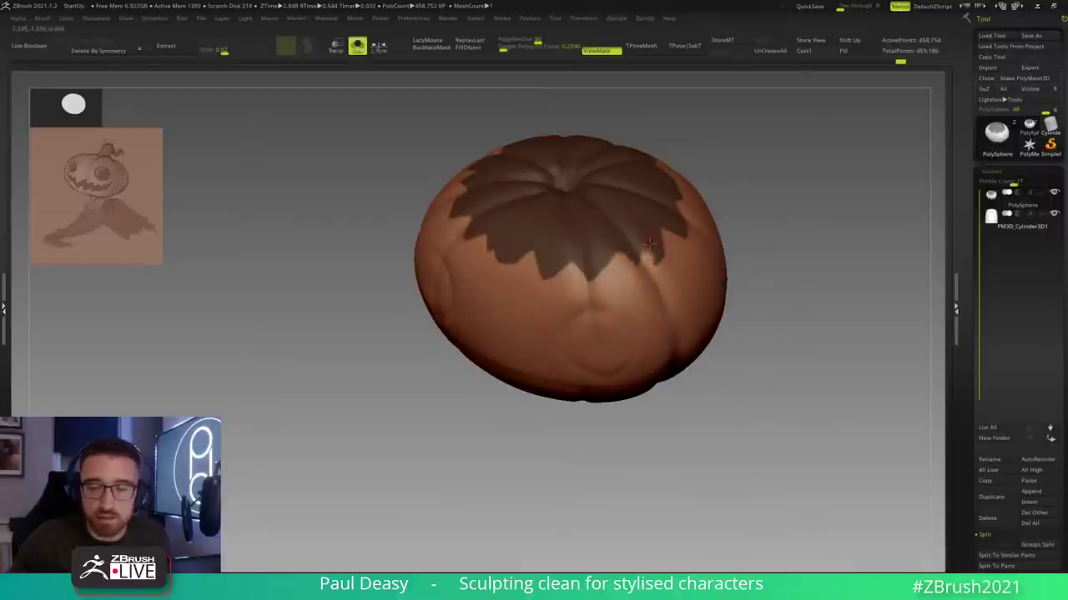
right_click_drag(655, 254, 641, 257)
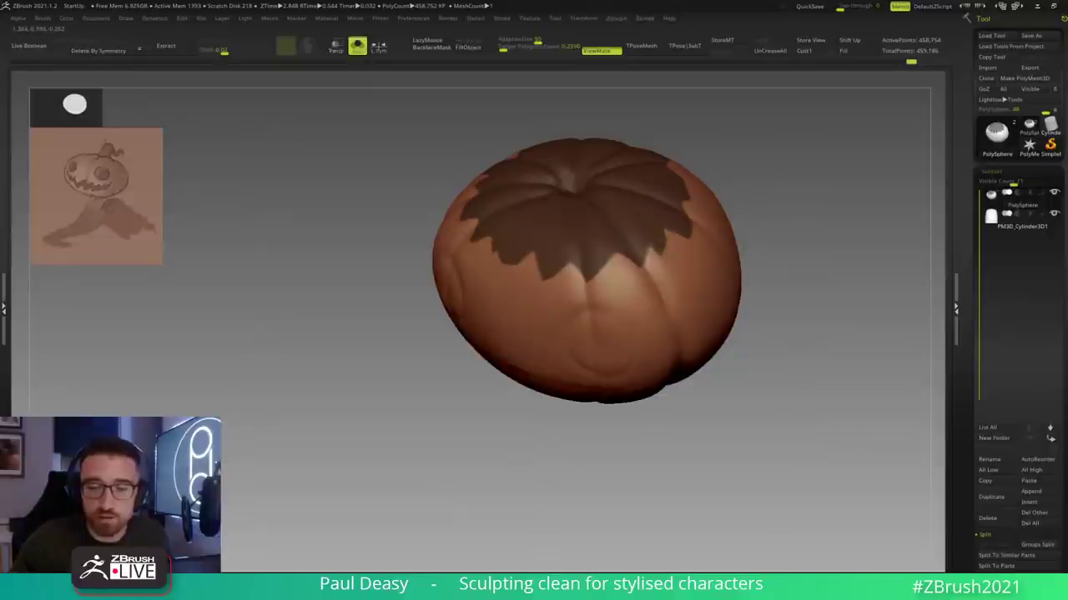
right_click_drag(676, 244, 617, 284)
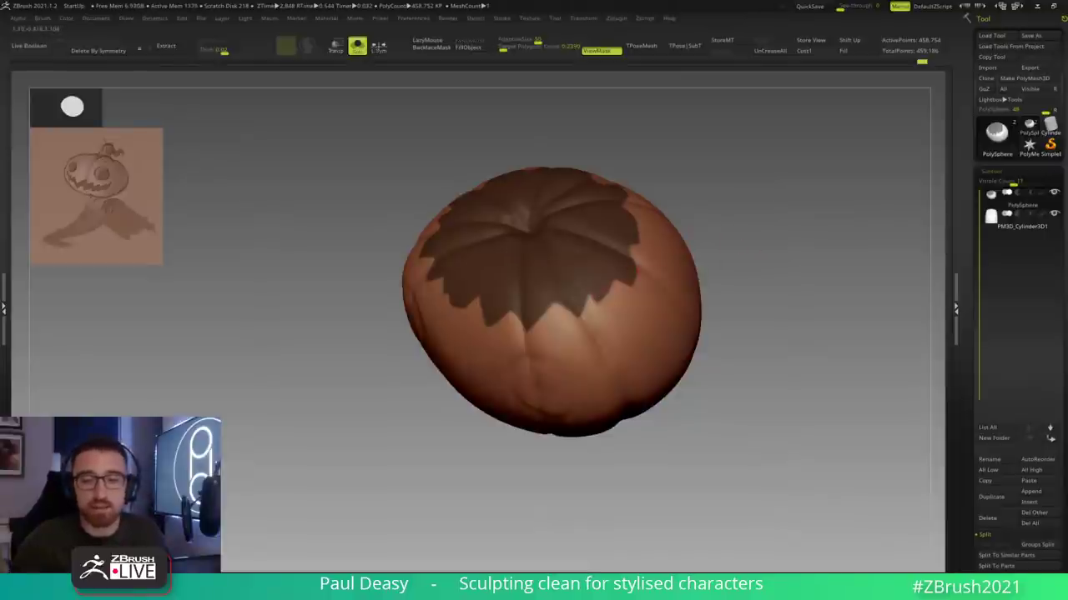
right_click_drag(617, 287, 622, 286)
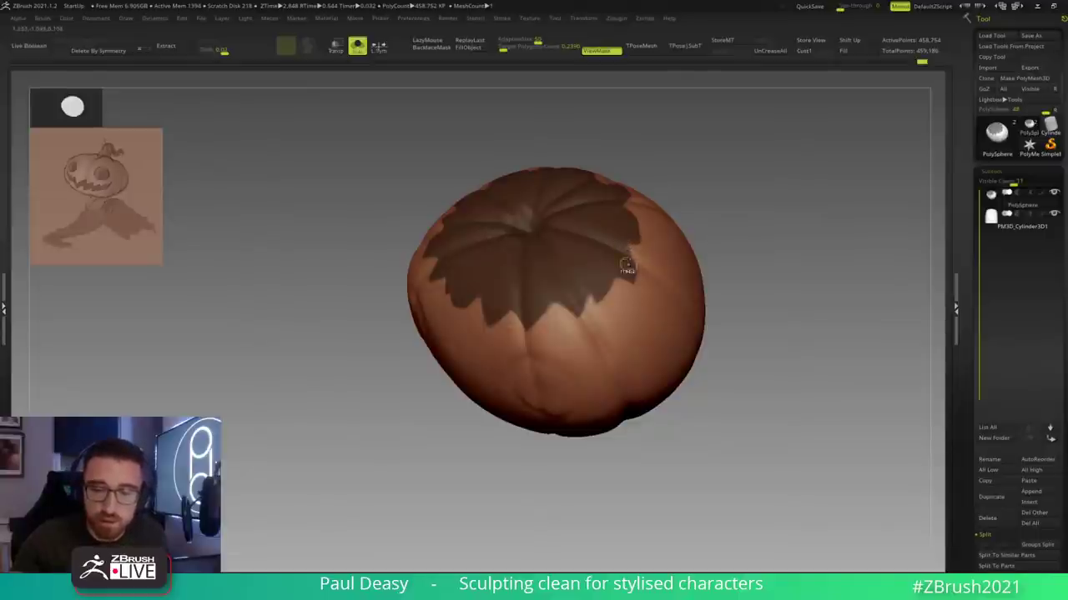
Step: Refine the jagged lid mask edge along the rear side of the pumpkin
right_click_drag(646, 239, 584, 321)
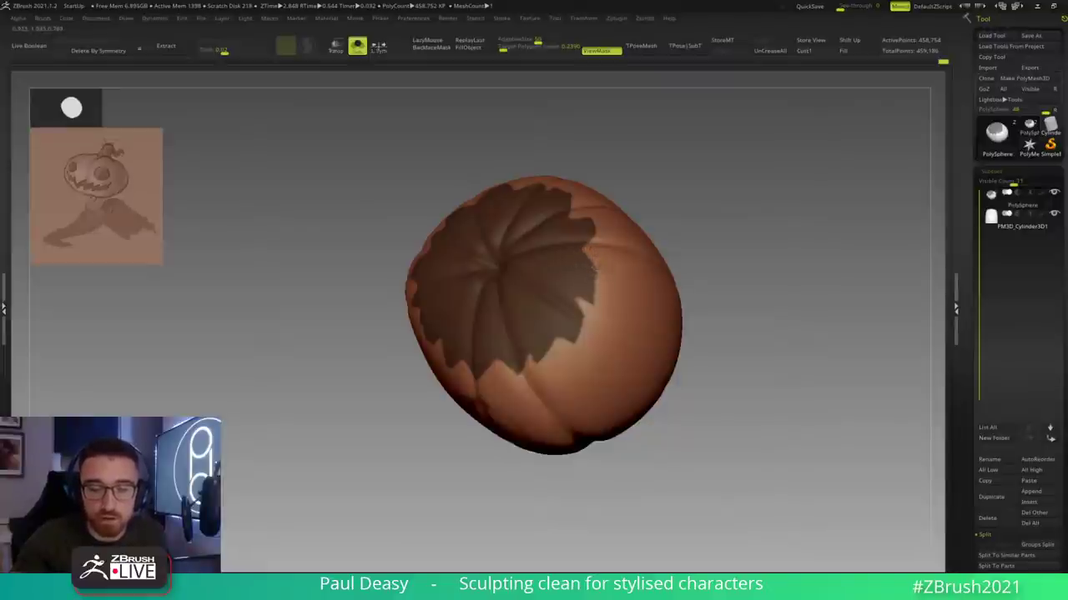
mouse_move(697, 275)
left_mouse_down()
mouse_move(725, 219)
mouse_move(731, 242)
mouse_move(705, 249)
mouse_move(701, 291)
left_mouse_up()
right_click_drag(700, 289, 621, 260)
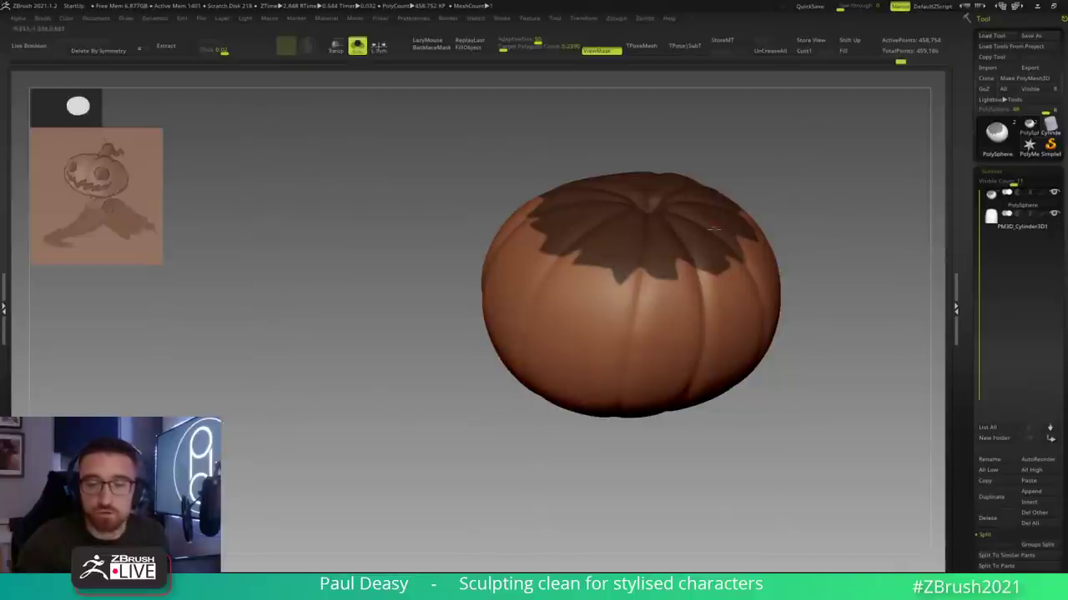
Step: Show the polyframe and turn the masked lid into its own polygroup
left_click_drag(837, 247, 731, 305)
key("shift+f")
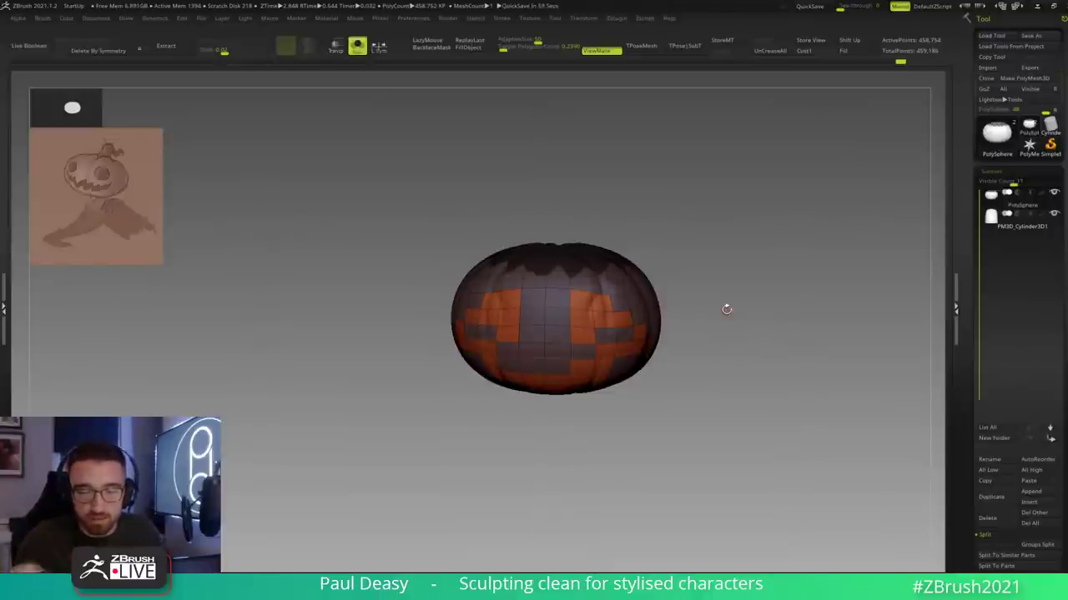
left_click_drag(727, 310, 721, 318)
key("s")
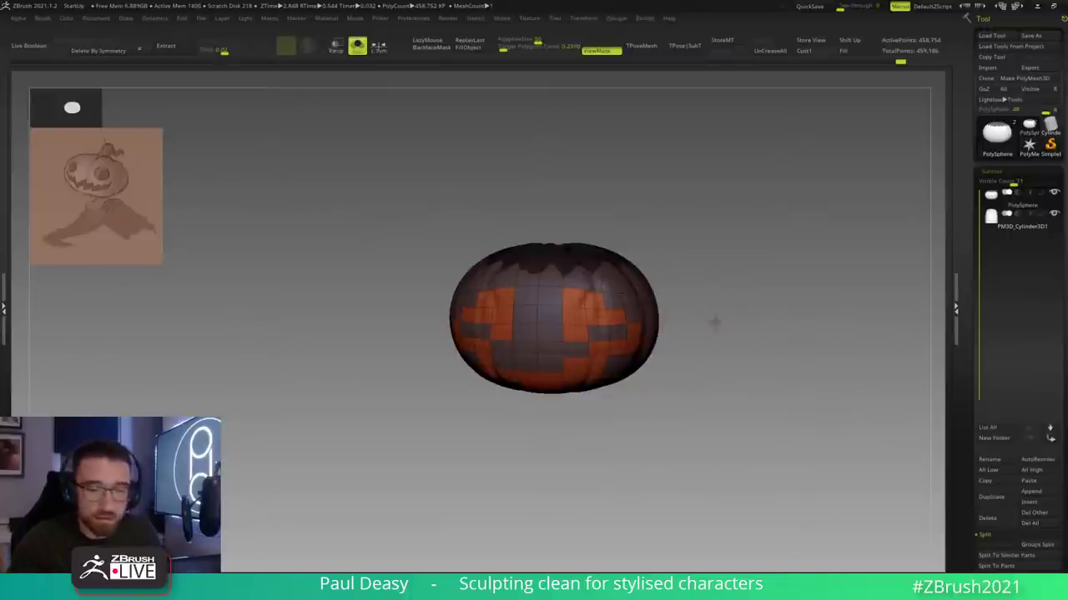
left_click_drag(715, 321, 713, 315, "alt")
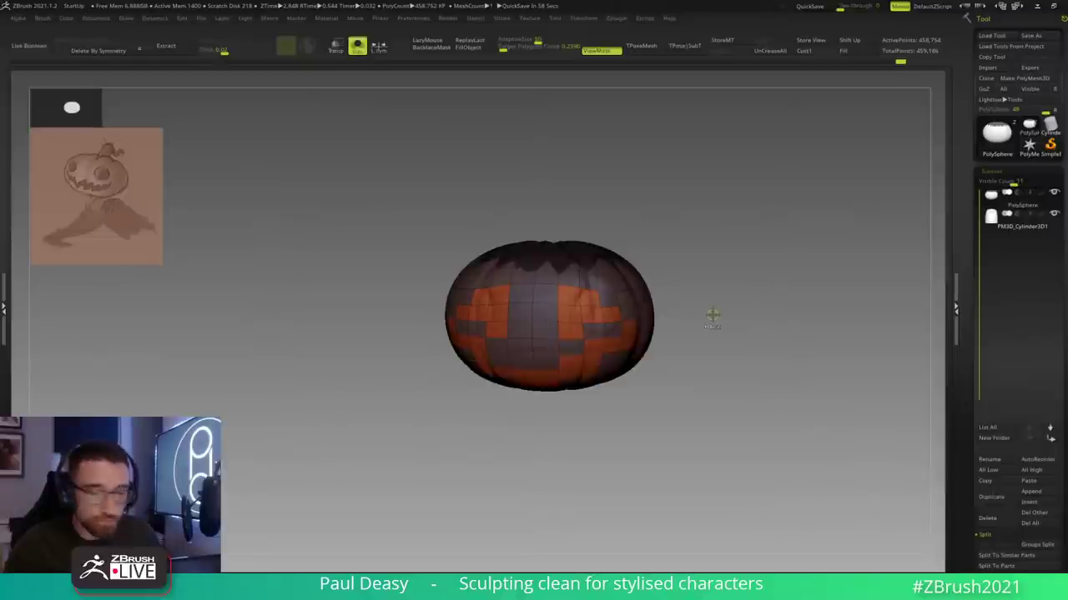
key("ctrl+w")
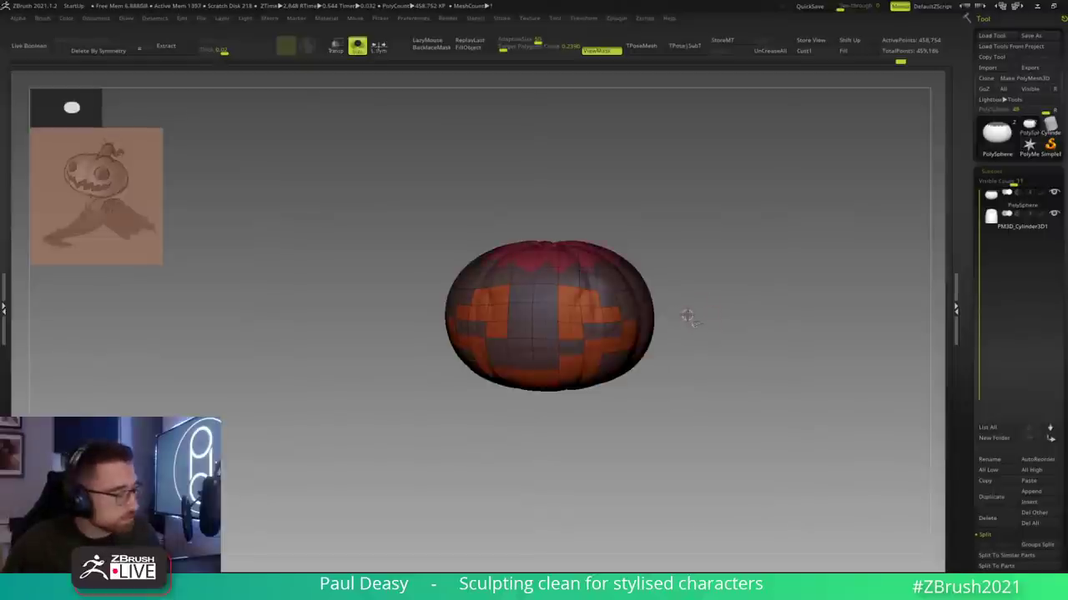
Step: Duplicate the pumpkin subtool and test isolating the lid polygroup on the copy
key("ctrl+shift+d")
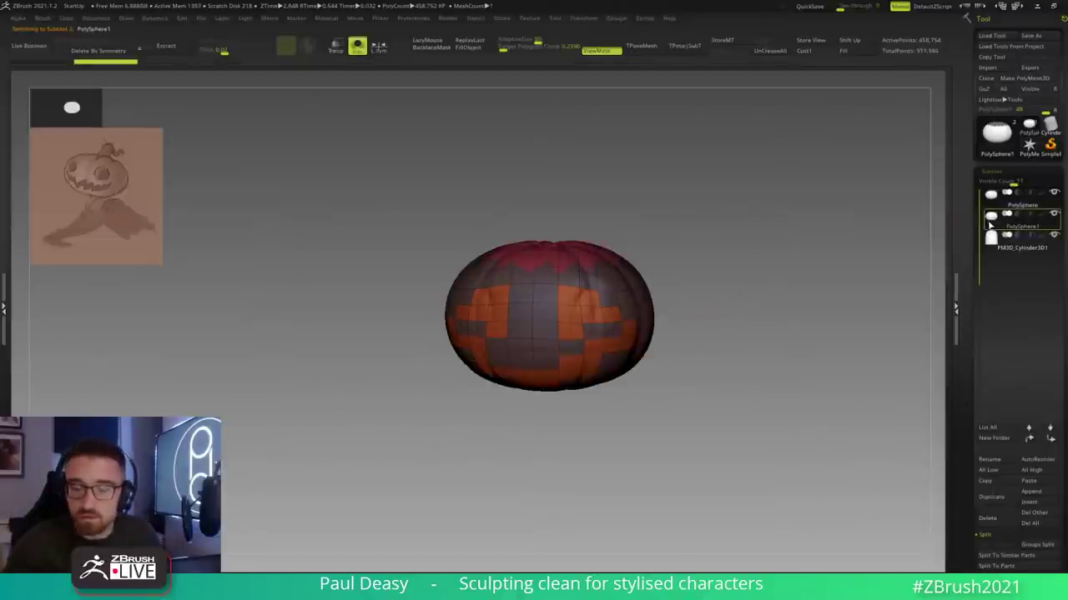
left_click(586, 255, "ctrl+shift")
left_click(711, 308, "ctrl+shift")
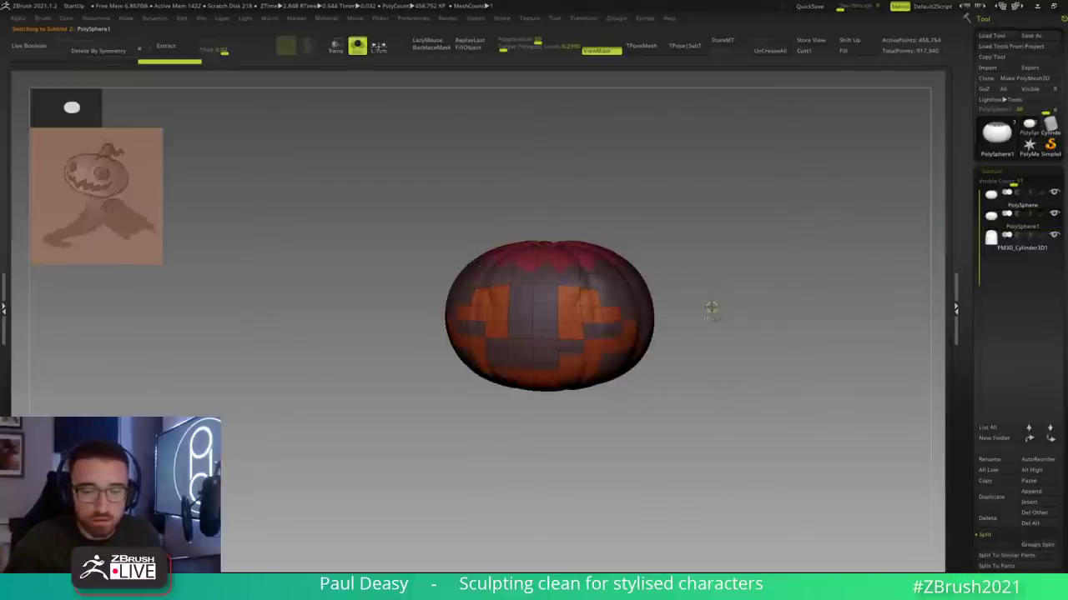
left_click(597, 260, "ctrl+shift")
left_click_drag(677, 265, 756, 307, "alt")
left_click(756, 307, "ctrl+shift")
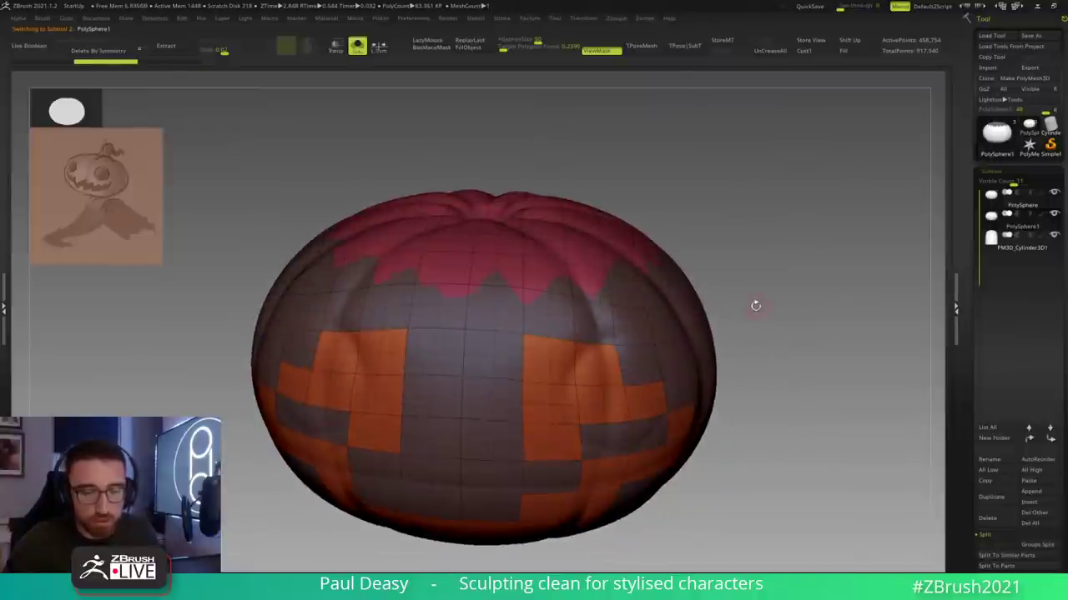
Step: Isolate the lid polygroup on the duplicate and delete all its other geometry
left_click(560, 250, "ctrl+shift")
key("Delete")
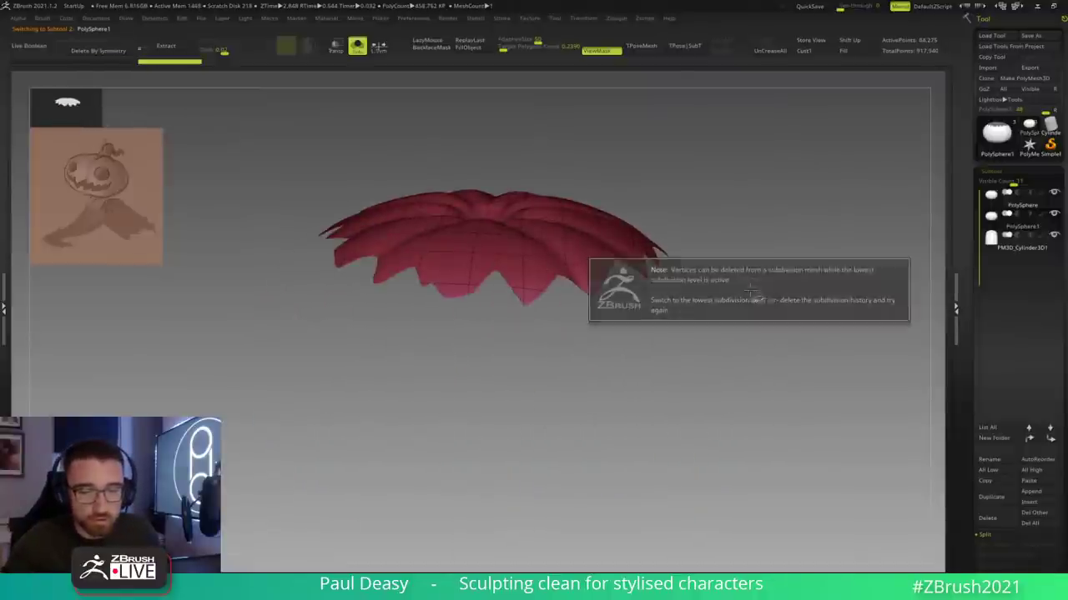
left_click(751, 290)
key("Delete")
left_click(755, 292)
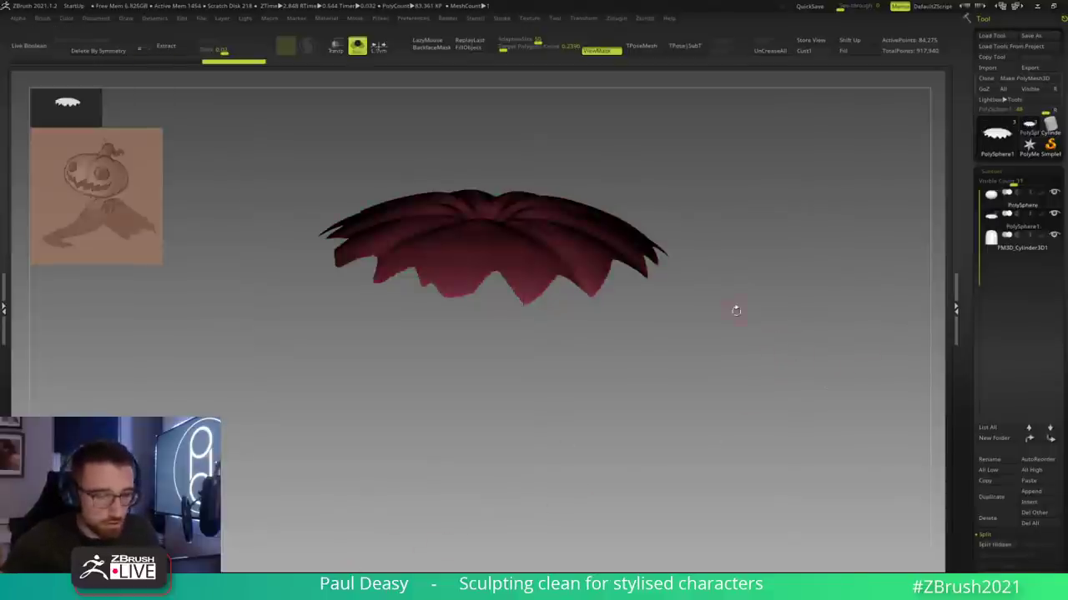
Step: Step the original pumpkin's undo history back to the state with round eye and jagged mouth polygroups
left_click(768, 334, "ctrl+shift")
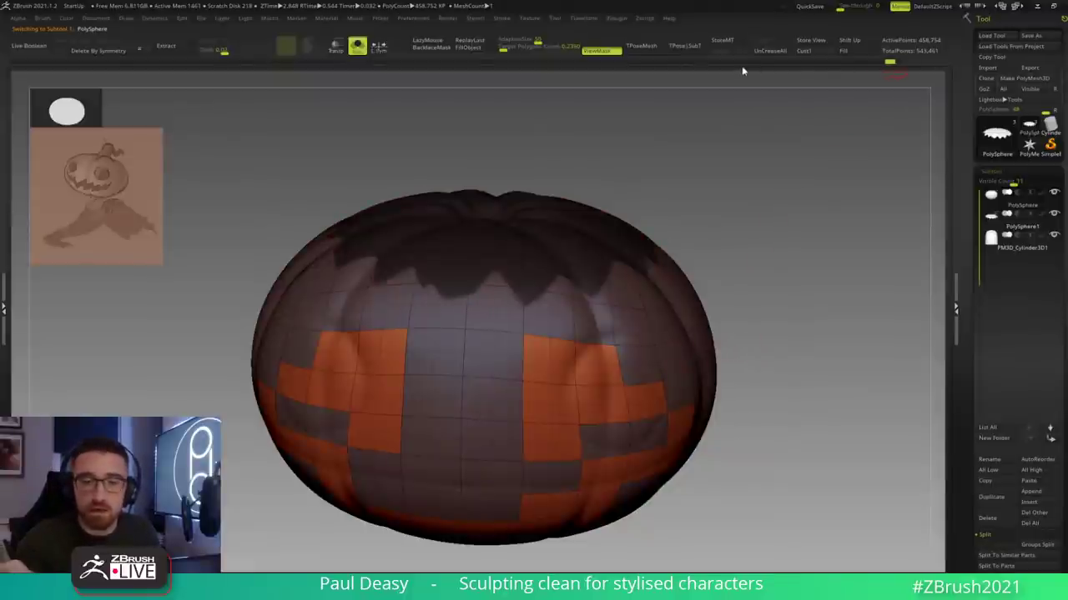
left_click(632, 62)
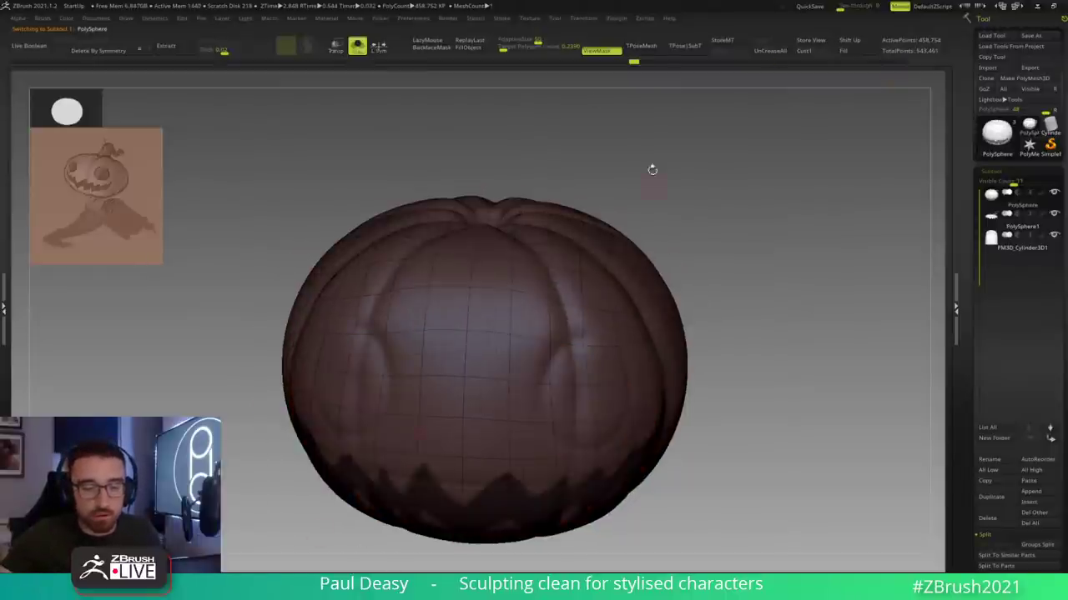
left_click_drag(634, 63, 671, 67)
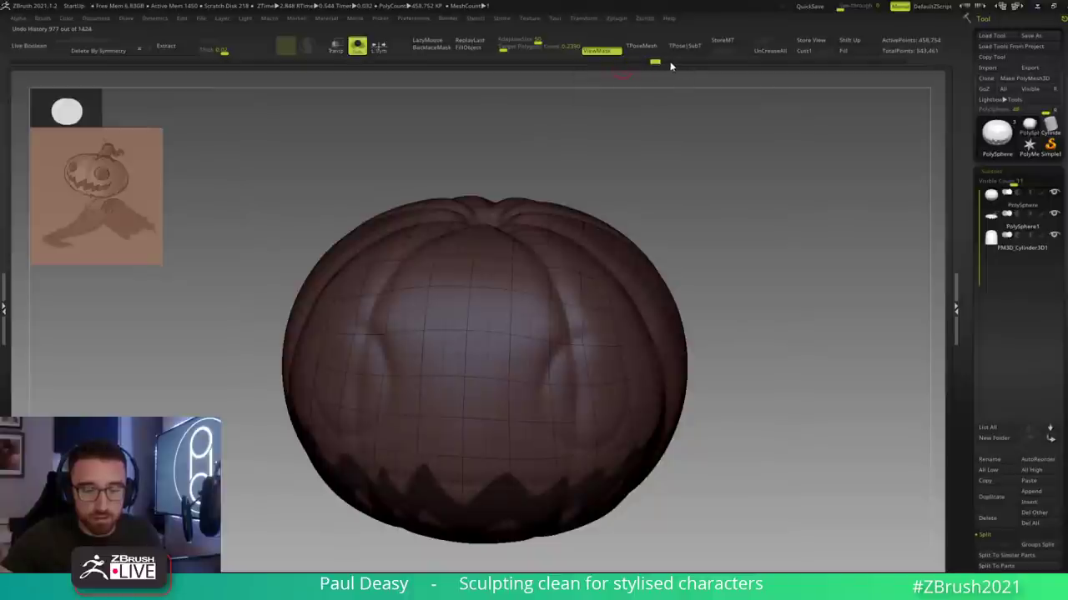
left_click(728, 63)
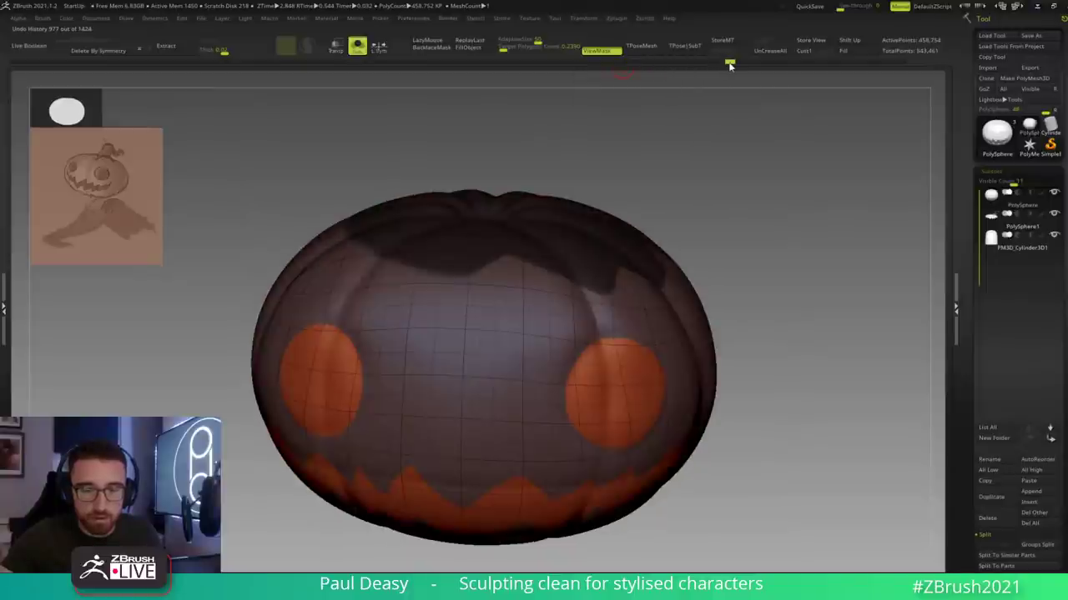
left_click(744, 62)
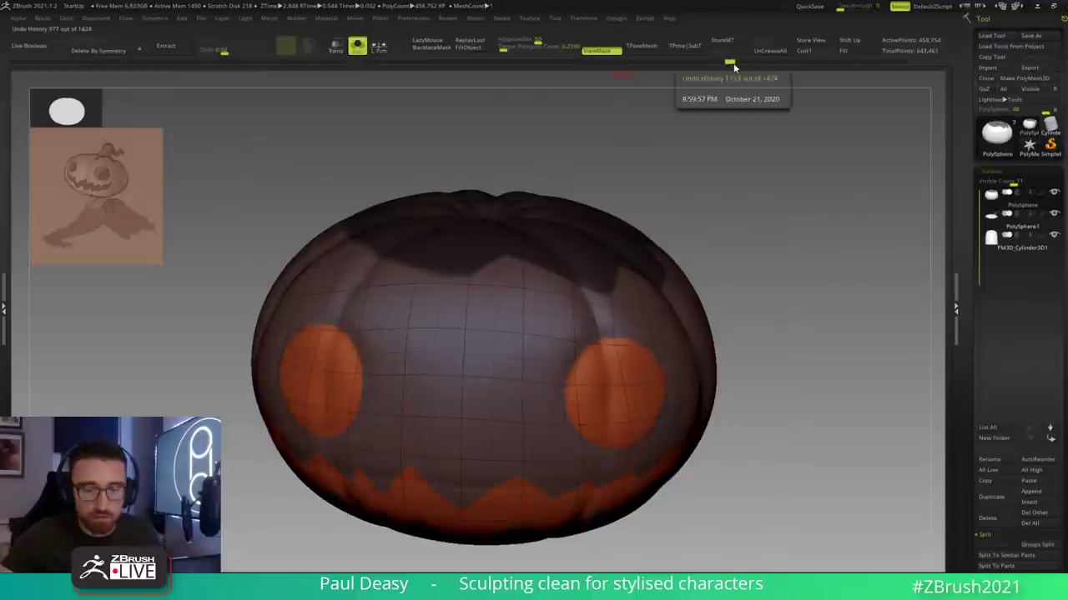
Step: Hide the eye and mouth polygroups on the original pumpkin, accepting the removal of the newer undo history entries
left_click_drag(734, 256, 742, 255, "shift")
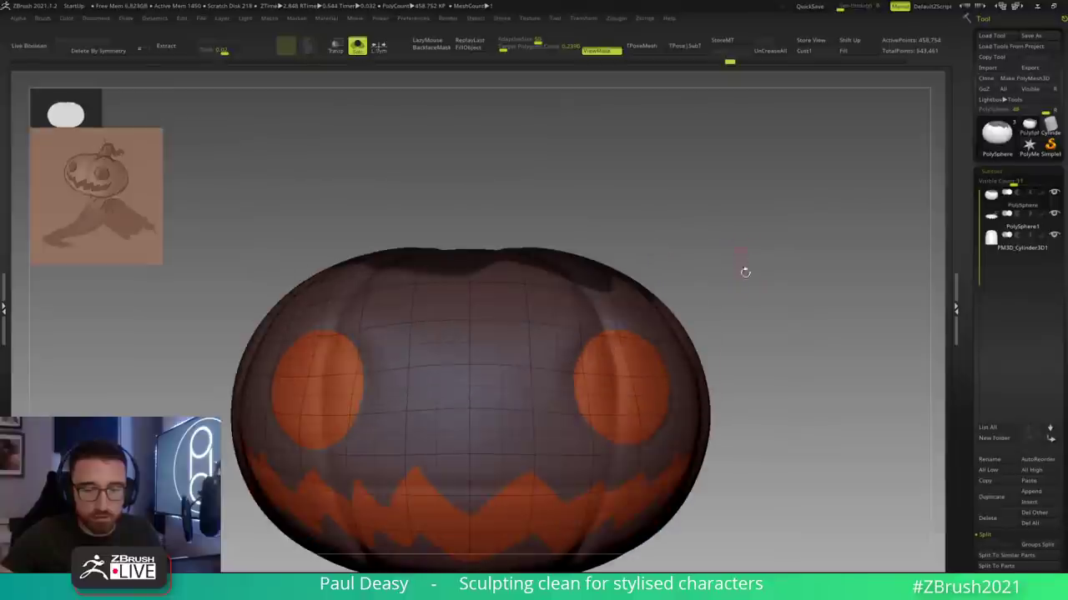
mouse_move(752, 295)
left_mouse_down("alt")
mouse_move(711, 287)
mouse_move(693, 298)
left_mouse_up("alt")
key("ctrl+z")
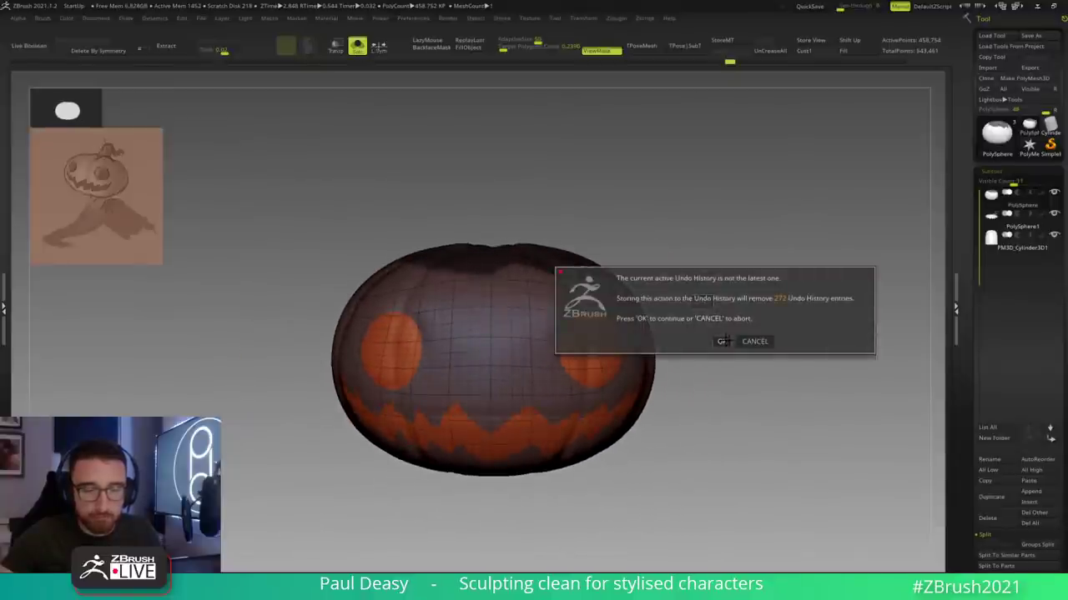
left_click(719, 339)
key("ctrl+z")
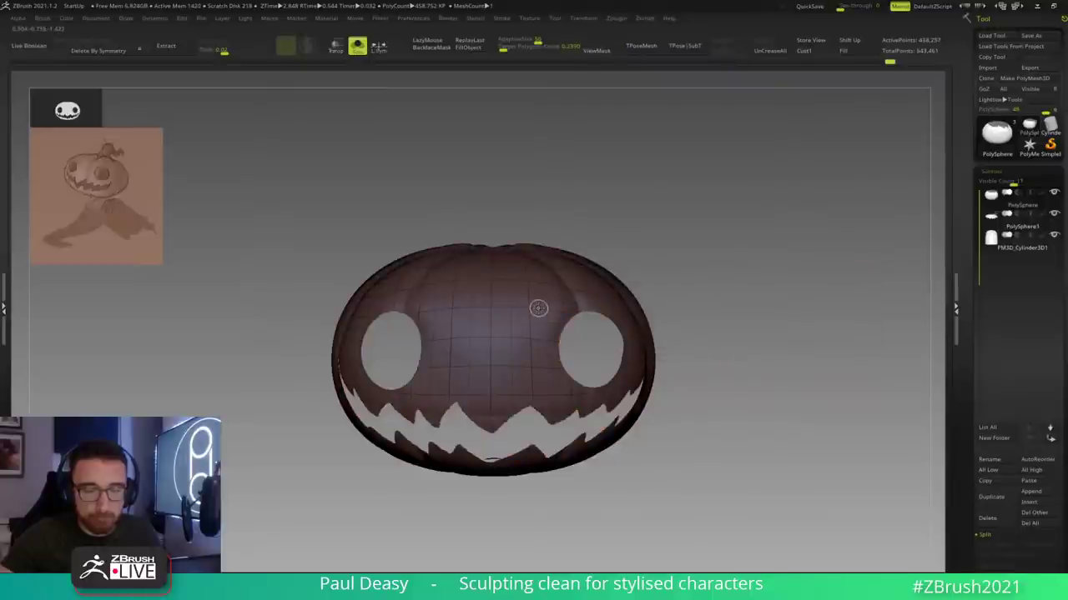
Step: Delete the hidden eye and mouth geometry from the pumpkin and turn off the polyframe
mouse_move(743, 328)
left_mouse_down()
mouse_move(719, 318)
mouse_move(743, 248)
mouse_move(672, 270)
mouse_move(692, 333)
mouse_move(718, 360)
mouse_move(734, 346)
left_mouse_up()
key("ctrl+d")
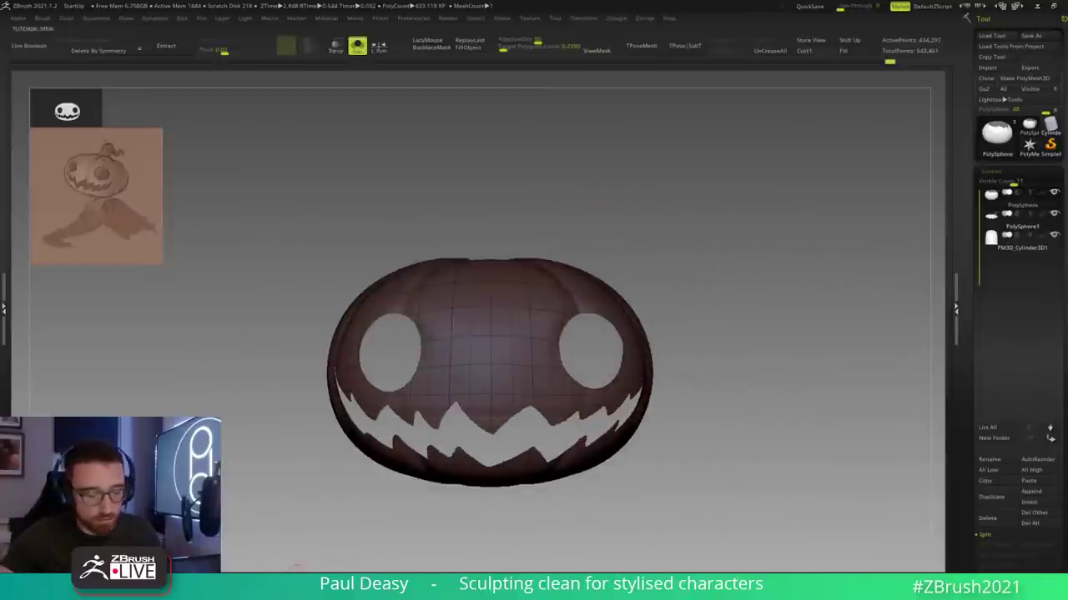
left_click(340, 584)
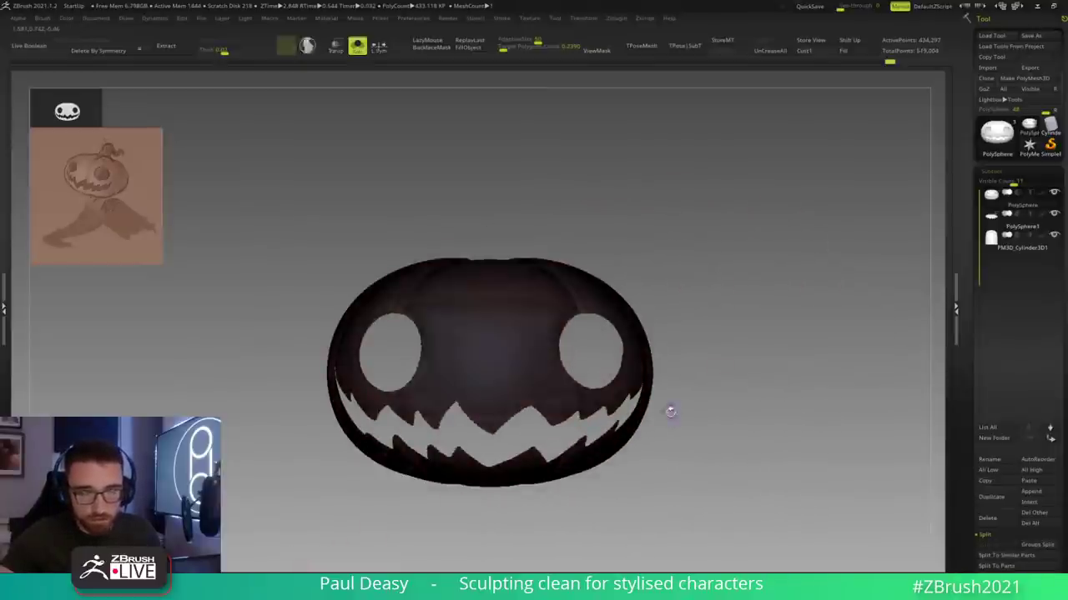
key("ctrl+d")
Step: Adjust the draw size of the Move brush to a larger size for the carved pumpkin
key("space")
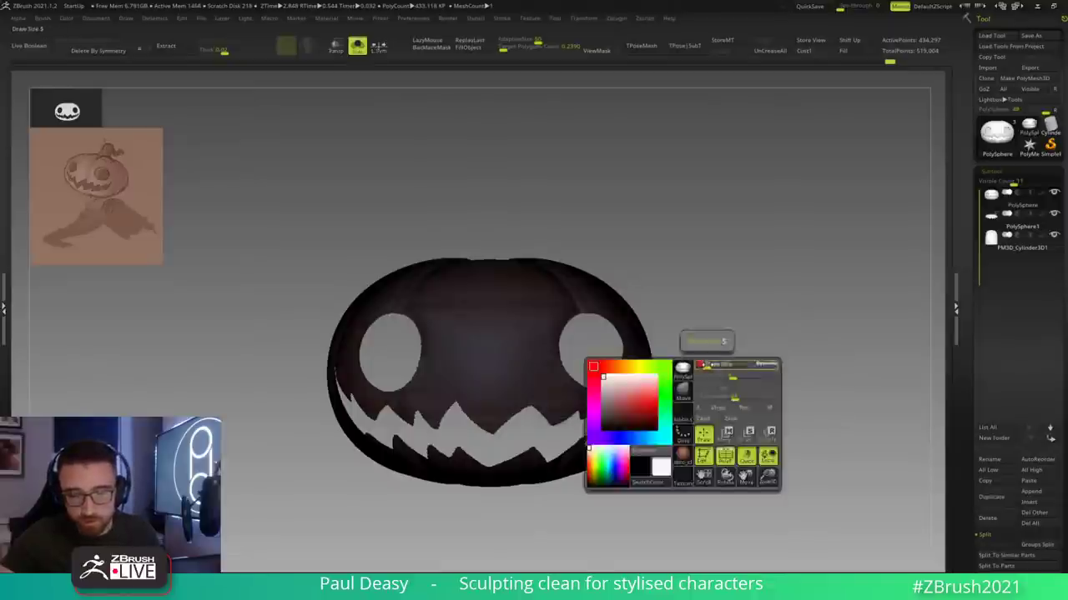
left_click_drag(722, 349, 823, 367)
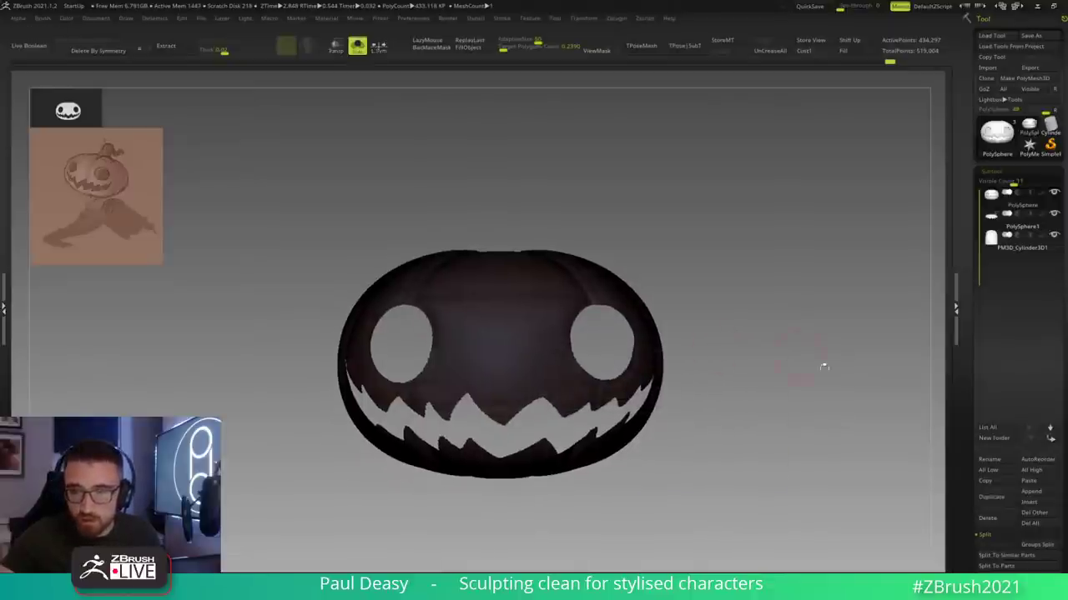
left_click_drag(882, 429, 817, 417)
key("space")
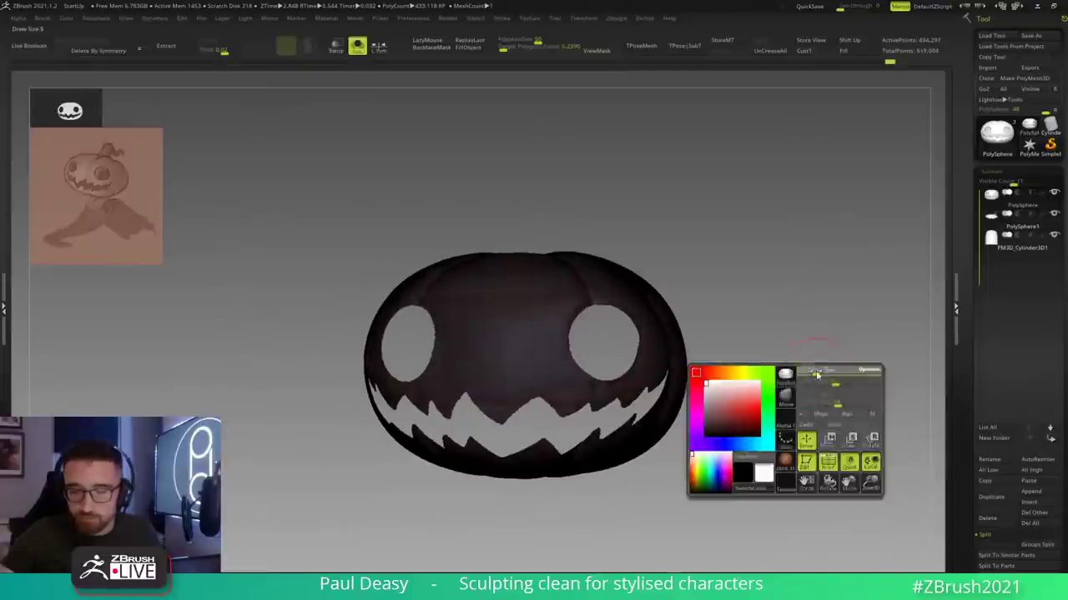
left_click_drag(814, 369, 765, 374)
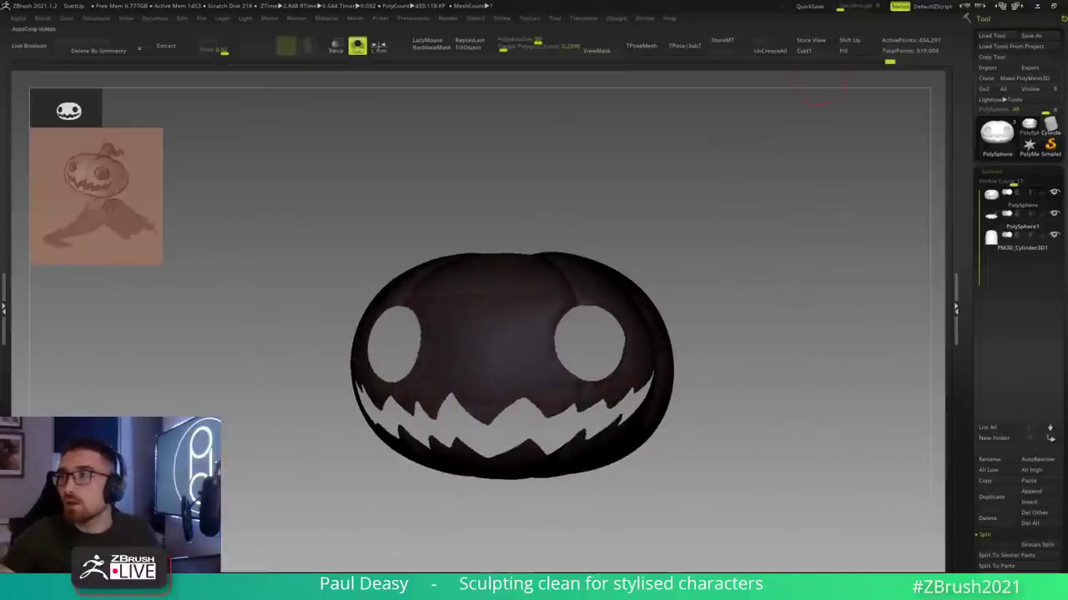
left_click_drag(742, 376, 715, 353)
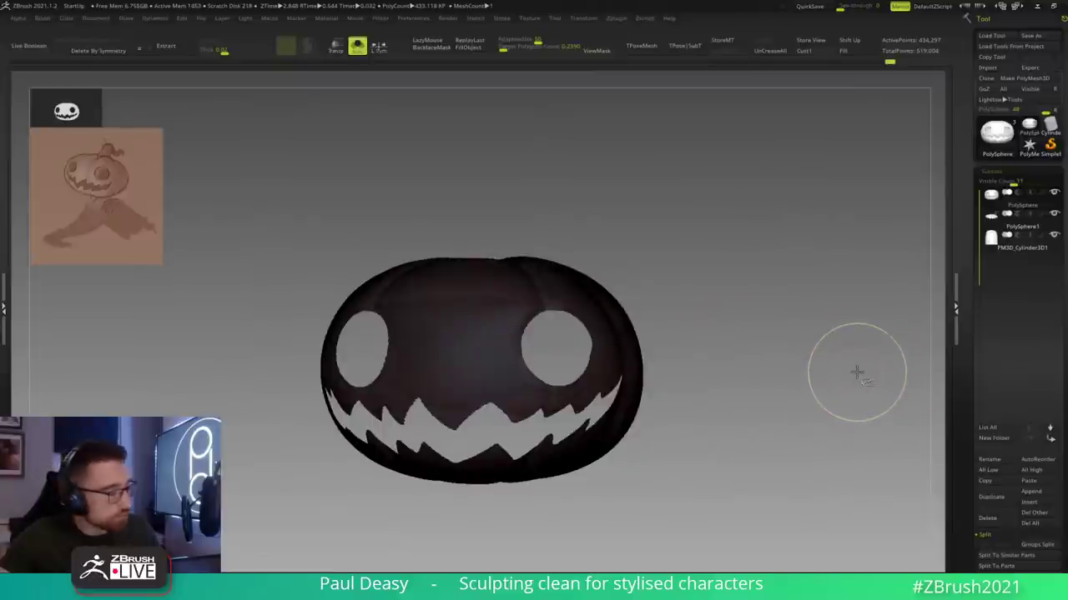
Step: Duplicate the carved pumpkin subtool and set the target polygons count to about 1.7
key("ctrl+shift+d")
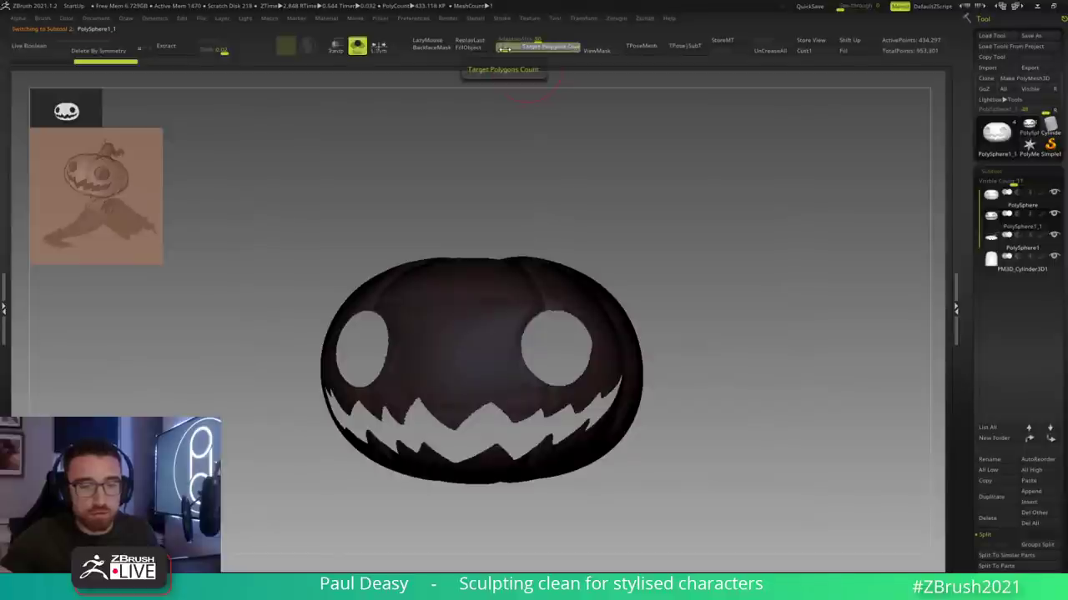
left_click_drag(644, 347, 621, 381)
right_click(505, 407)
left_click_drag(697, 455, 640, 415, "alt")
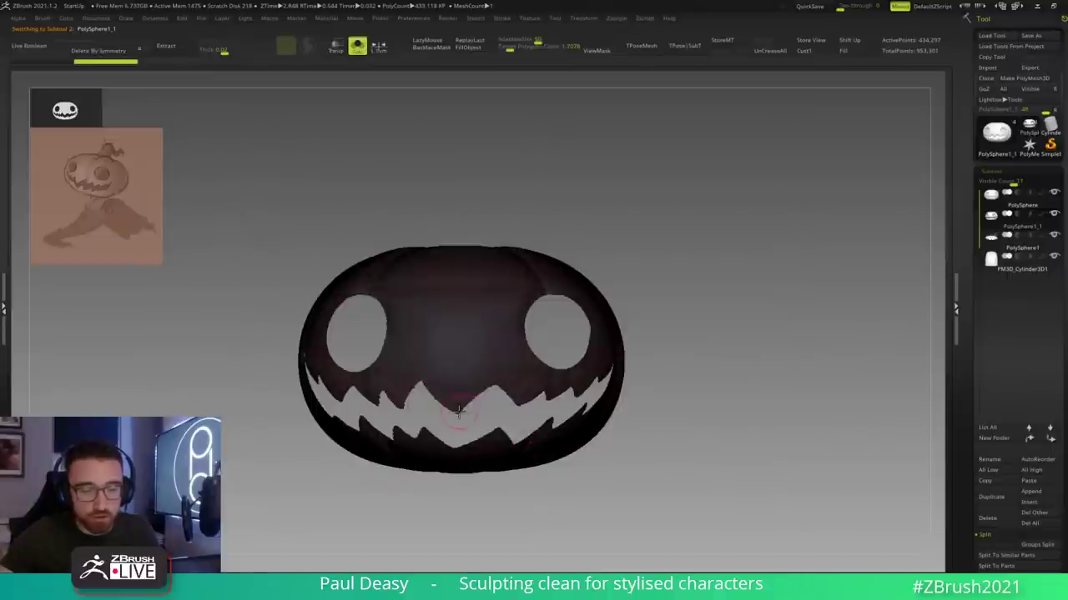
Step: ZRemesh the carved pumpkin with a target polygons count of about 2.1
key("space")
left_click_drag(597, 444, 648, 385, "alt")
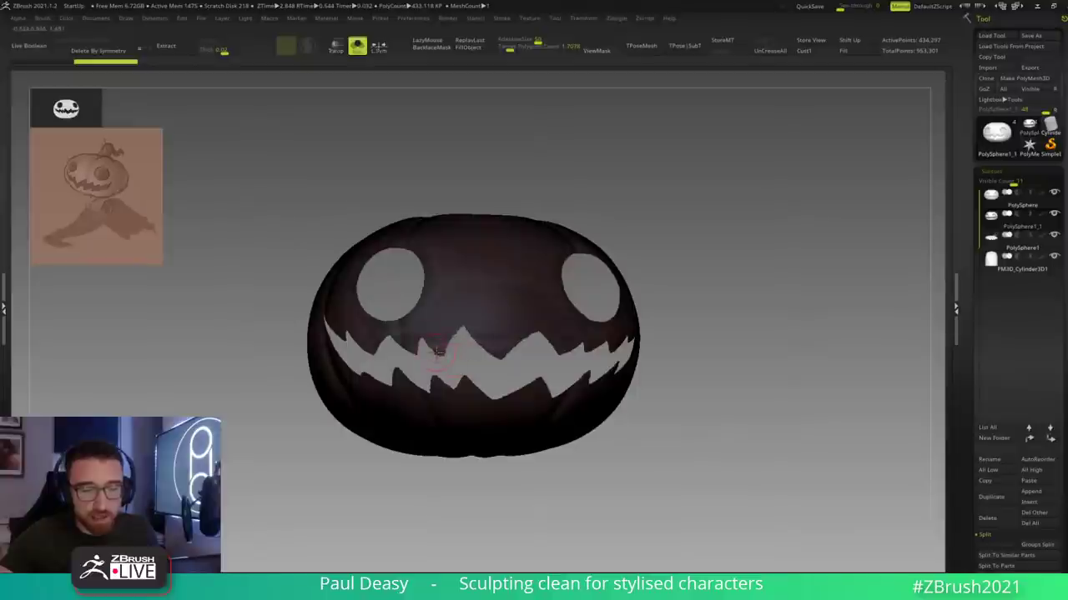
key("space")
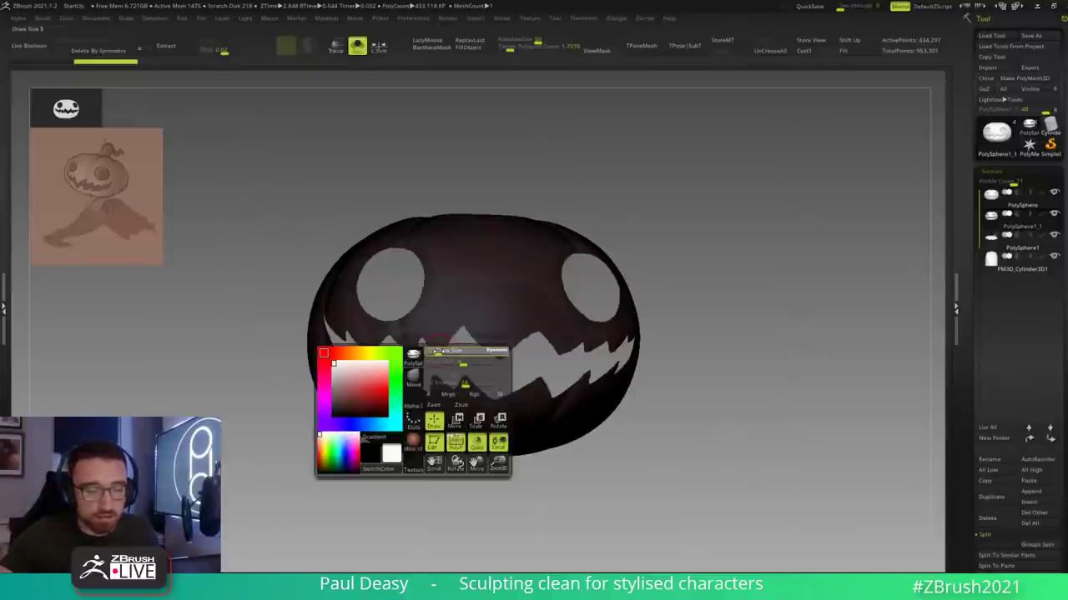
left_click_drag(457, 363, 474, 380, "alt")
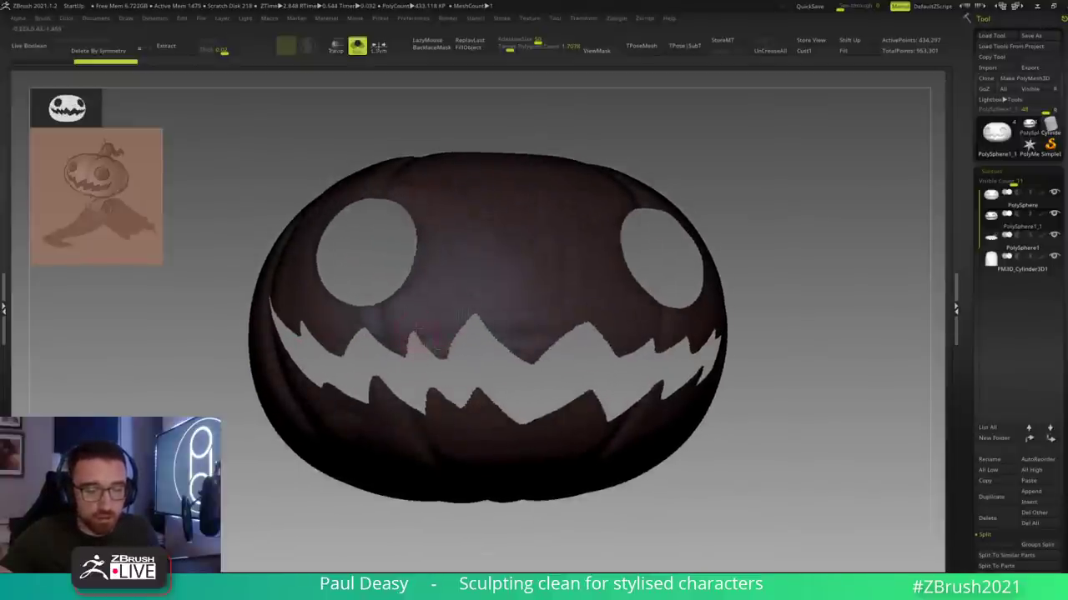
right_click_drag(426, 337, 432, 342)
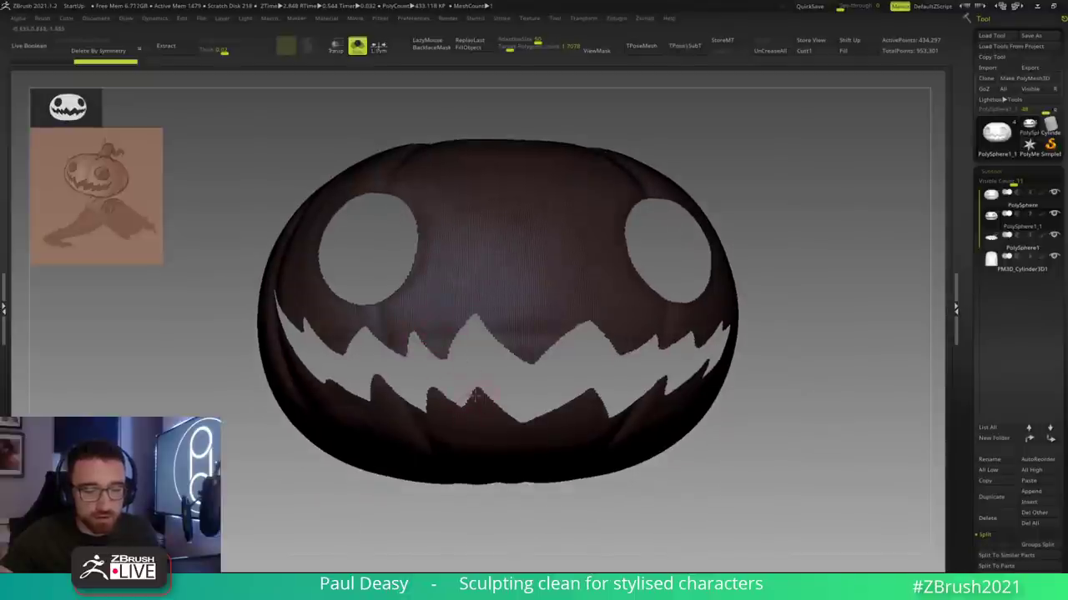
right_click_drag(509, 417, 571, 290)
right_click_drag(747, 223, 770, 291)
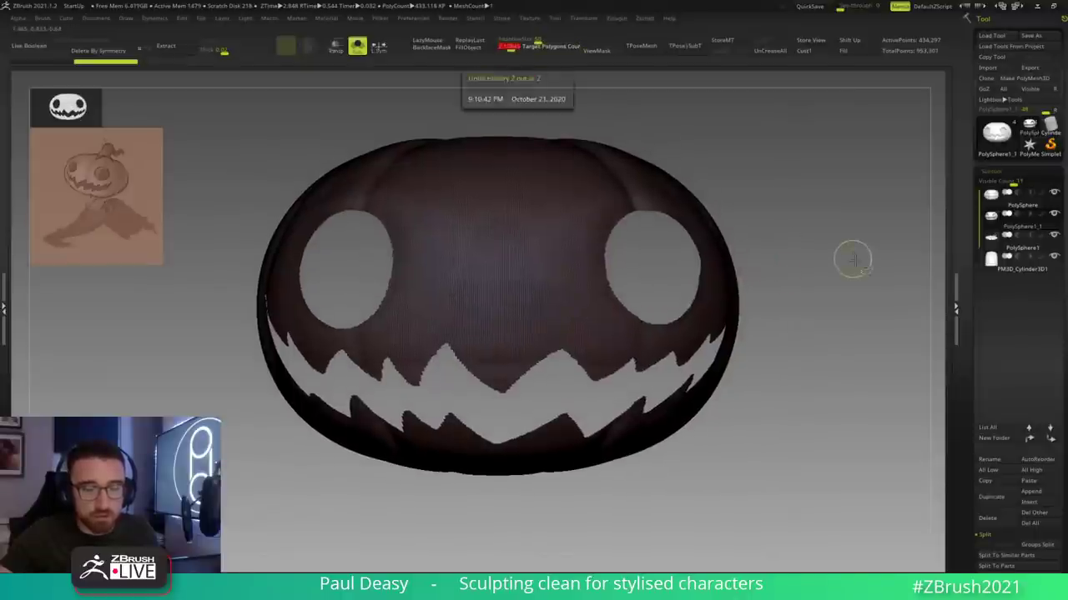
key("ctrl+shift+r")
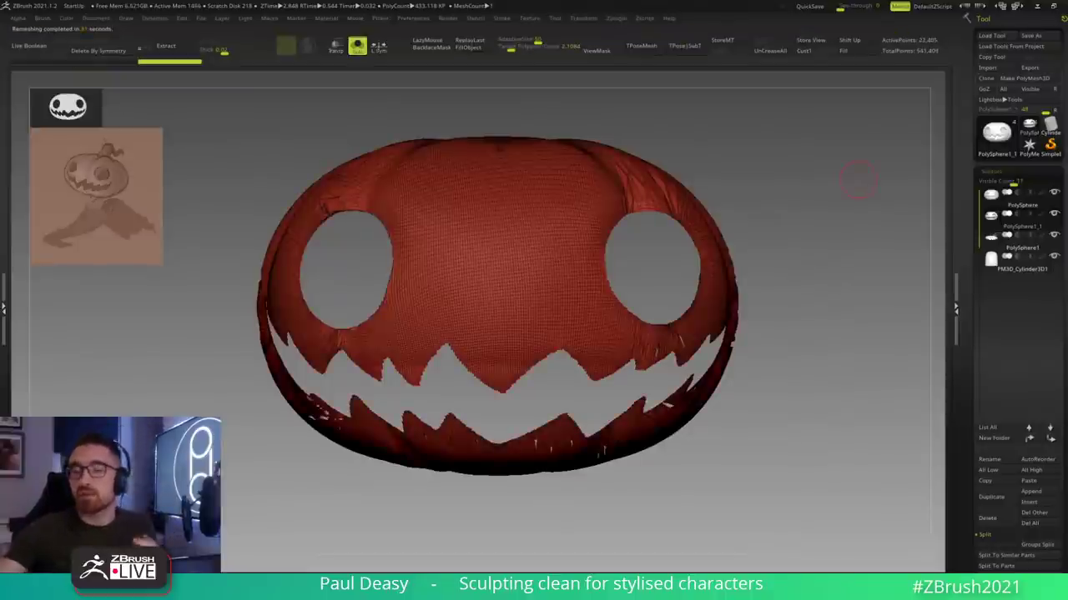
Step: Inspect the remeshed surface around the pumpkin's eyes and mouth and undo the remesh
left_click_drag(812, 239, 737, 169)
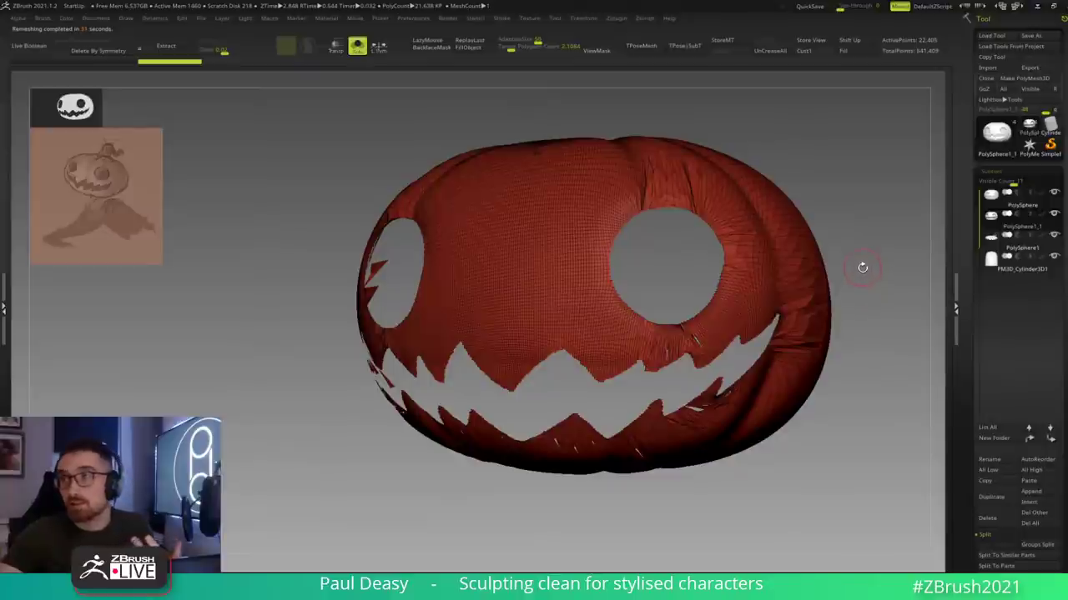
left_click_drag(870, 269, 834, 243)
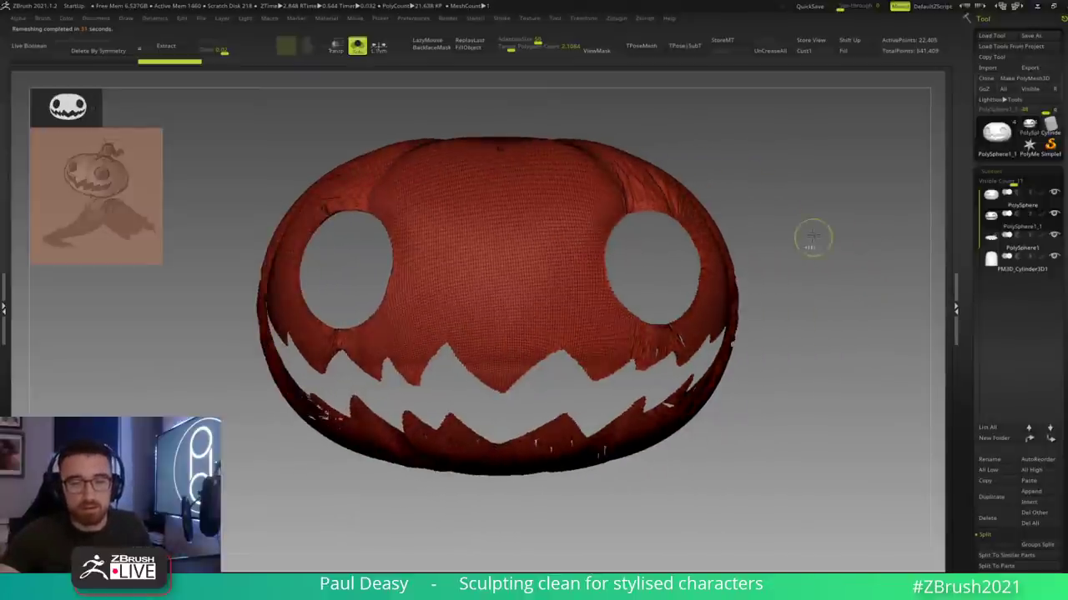
key("ctrl+z")
key("space")
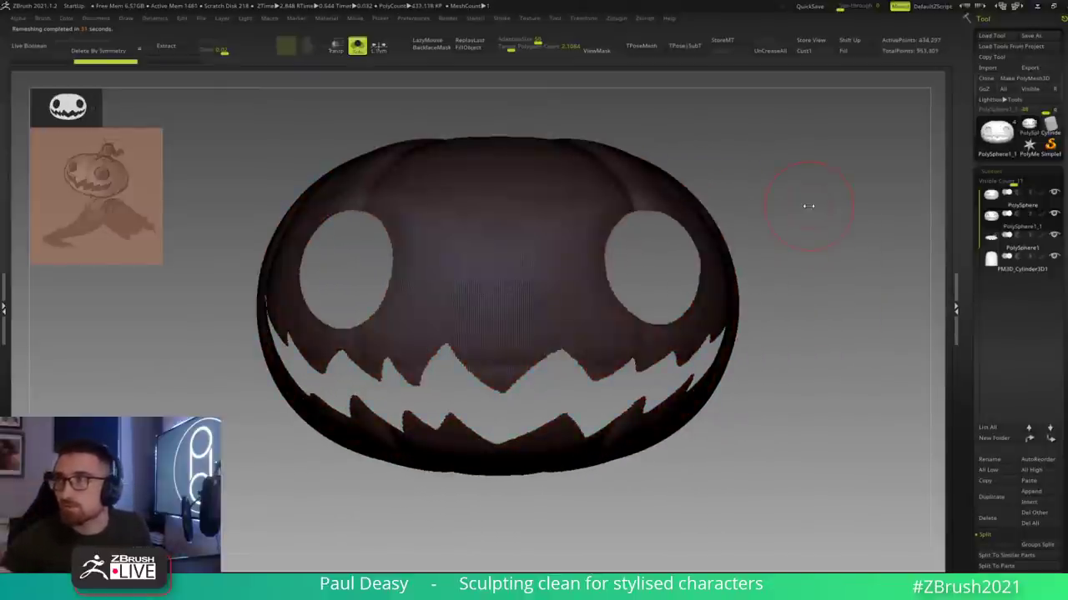
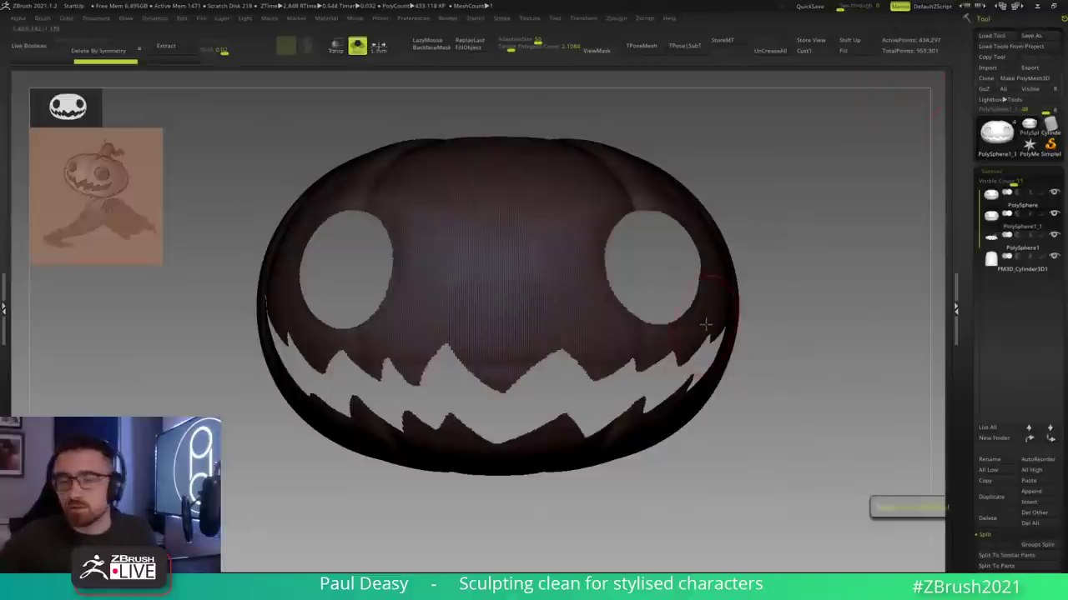
Step: Try to ZRemesh the carved pumpkin with a target polygons count of about 5.1 and undo the remesh
left_click_drag(801, 260, 791, 254, "alt")
key("space")
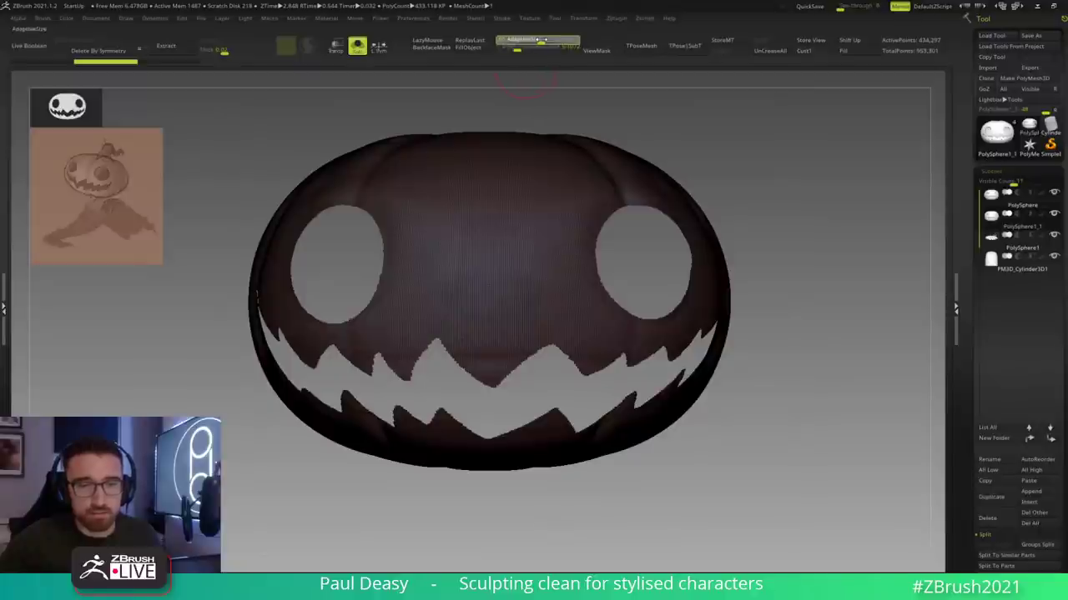
key("z")
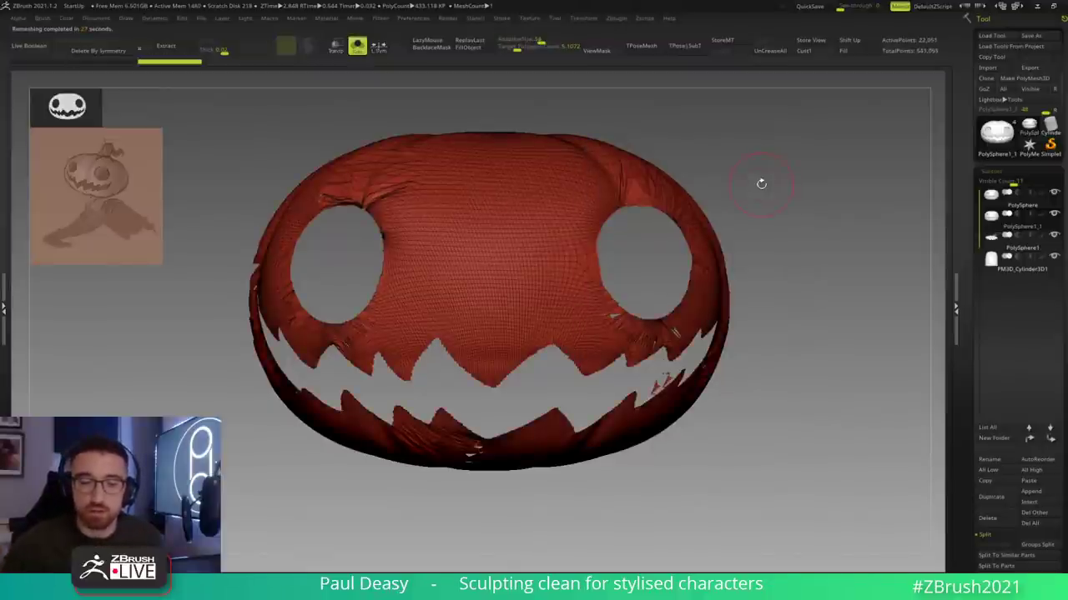
key("ctrl+z")
key("space")
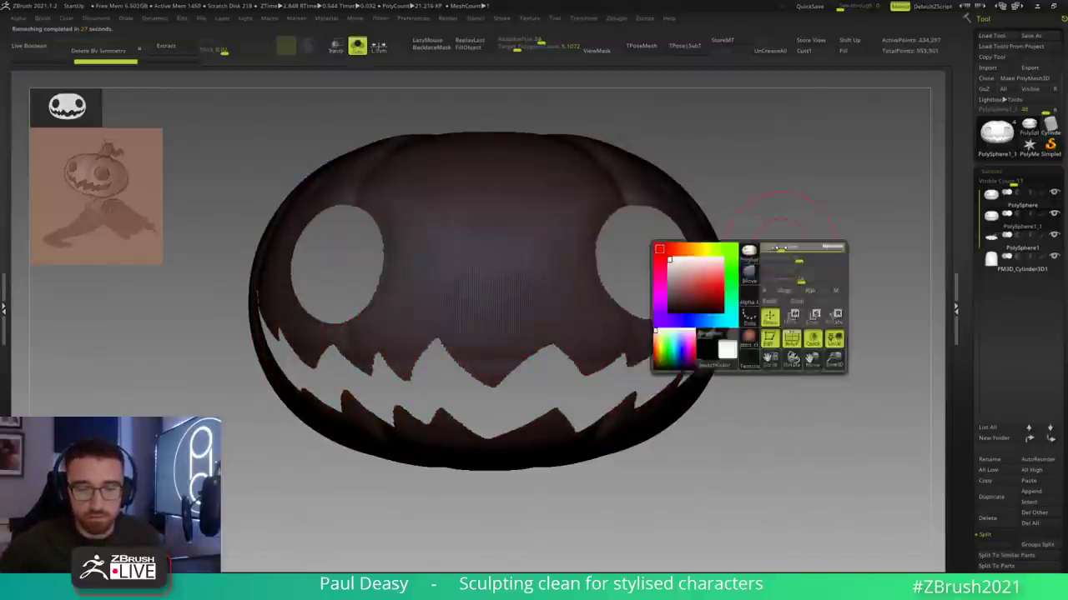
Step: Set the ZRemesher adaptive size to 64 and the target polygons count to about 7.3
mouse_move(543, 44)
left_mouse_down()
mouse_move(521, 45)
mouse_move(548, 41)
left_mouse_up()
left_click_drag(968, 193, 965, 180)
mouse_move(843, 336)
left_mouse_down("alt")
mouse_move(841, 322)
mouse_move(862, 332)
left_mouse_up("alt")
key("space")
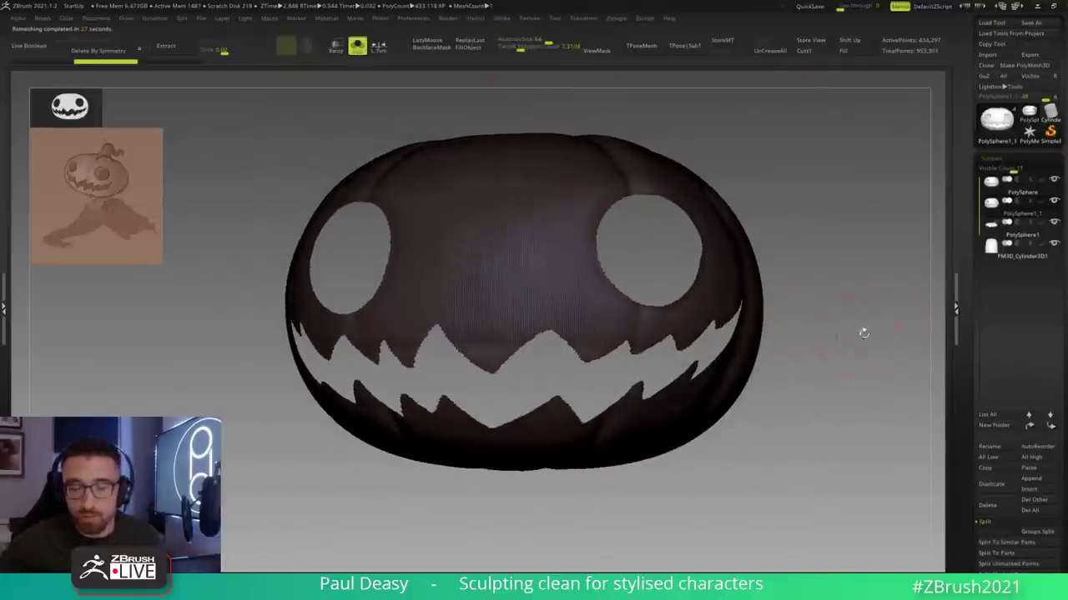
Step: Try to ZRemesh the carved pumpkin from the Geometry settings with the higher adaptive size and undo it
left_click_drag(967, 252, 956, 162)
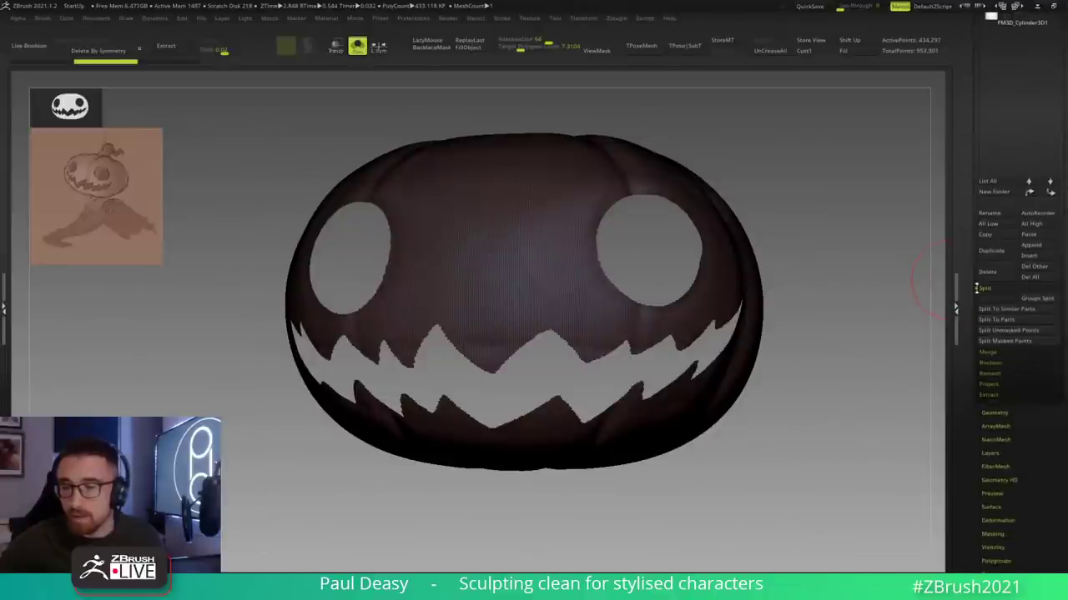
left_click(992, 415)
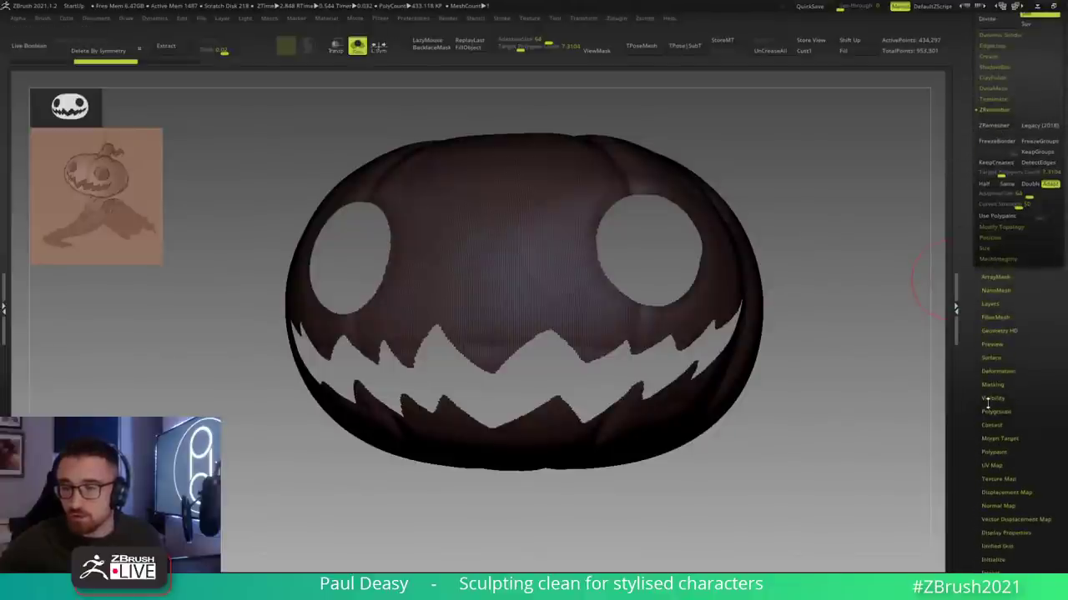
left_click_drag(978, 247, 979, 288)
left_click(994, 169)
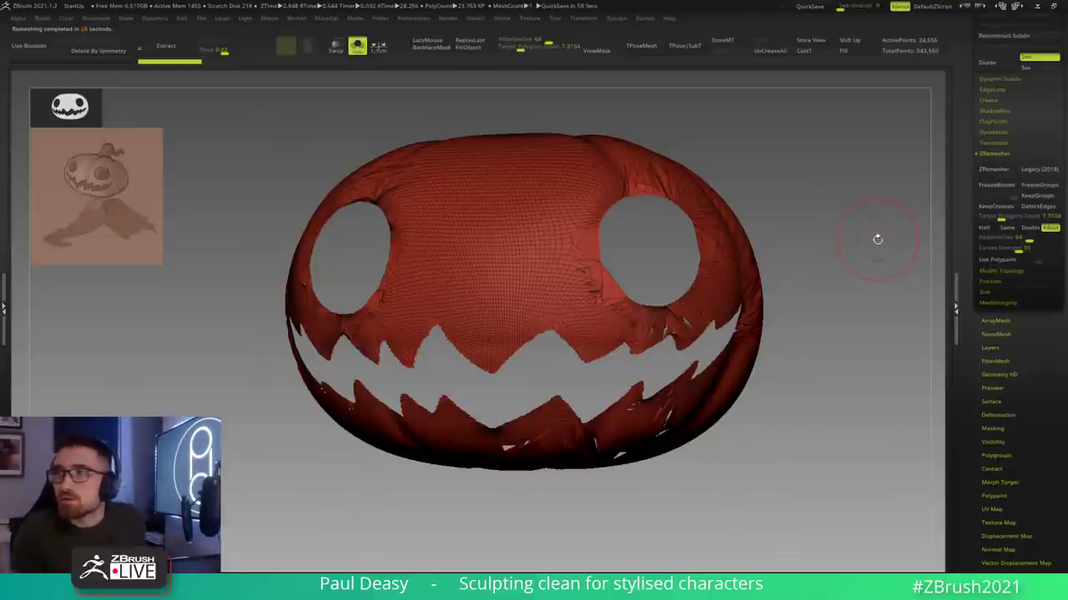
key("ctrl+z")
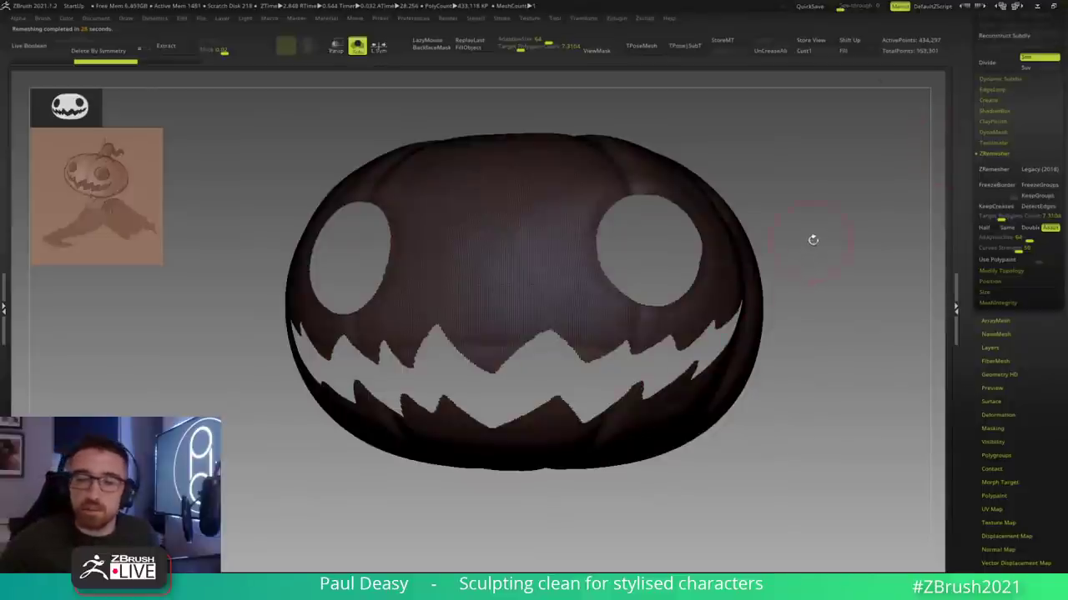
key("space")
left_click_drag(807, 247, 803, 243, "shift")
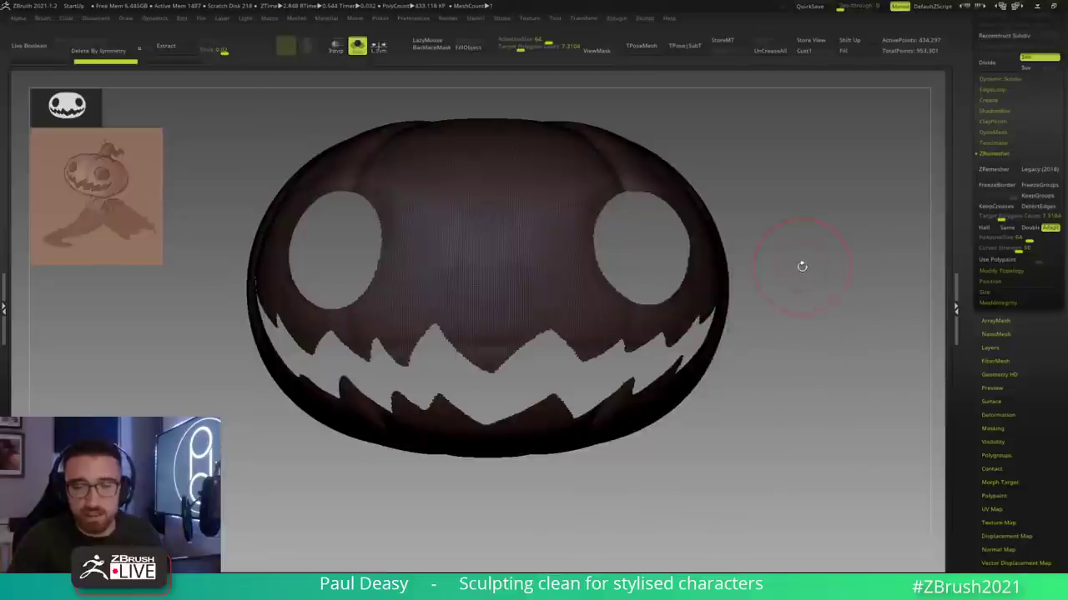
left_click_drag(803, 265, 749, 303)
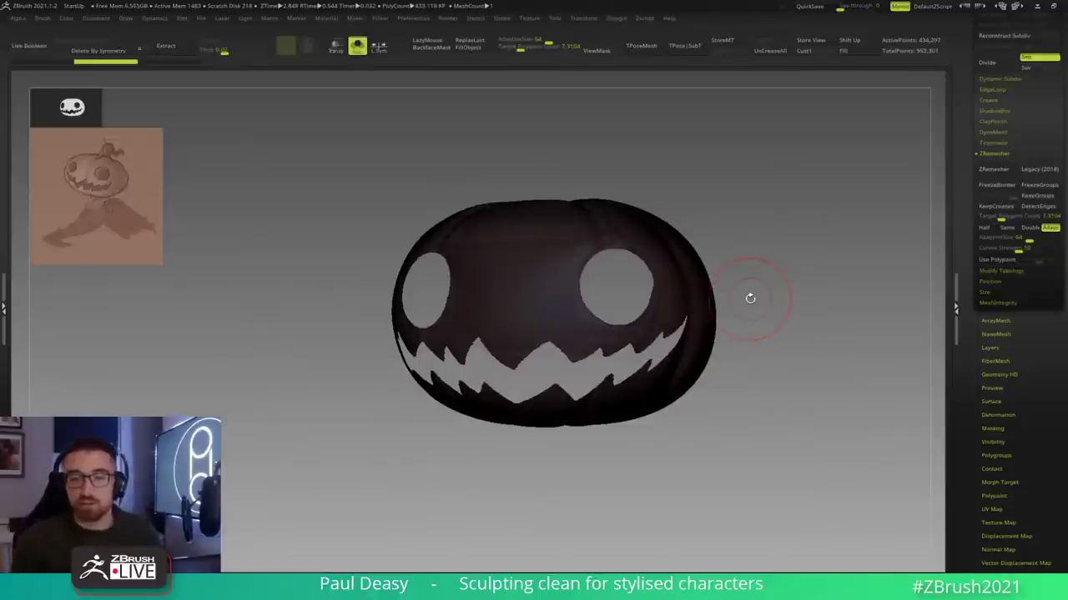
key("space")
key("space")
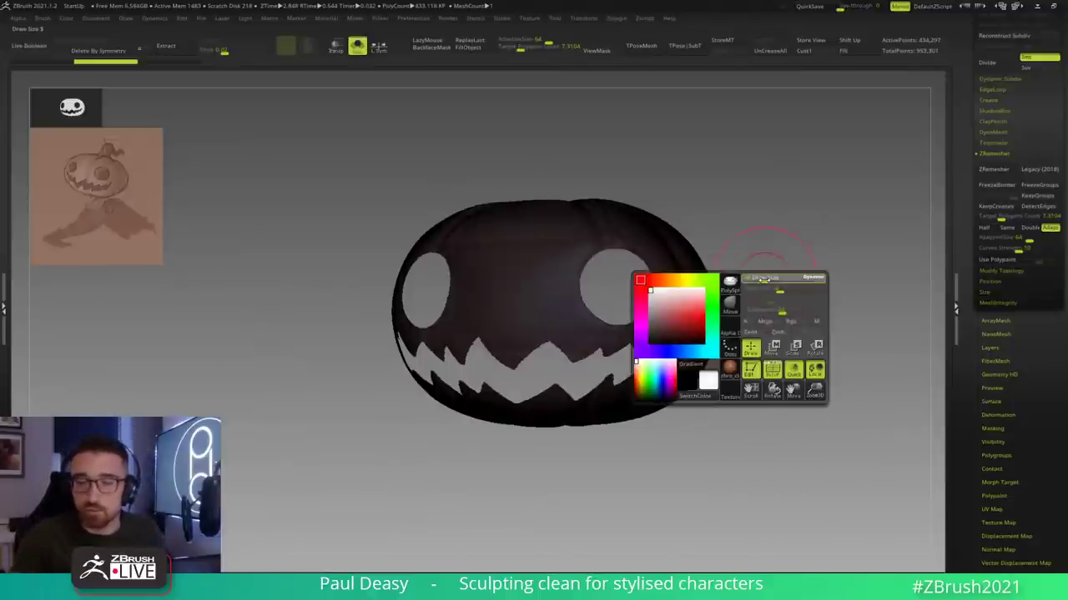
mouse_move(770, 291)
left_mouse_down("alt")
mouse_move(751, 295)
mouse_move(774, 297)
left_mouse_up("alt")
key("space")
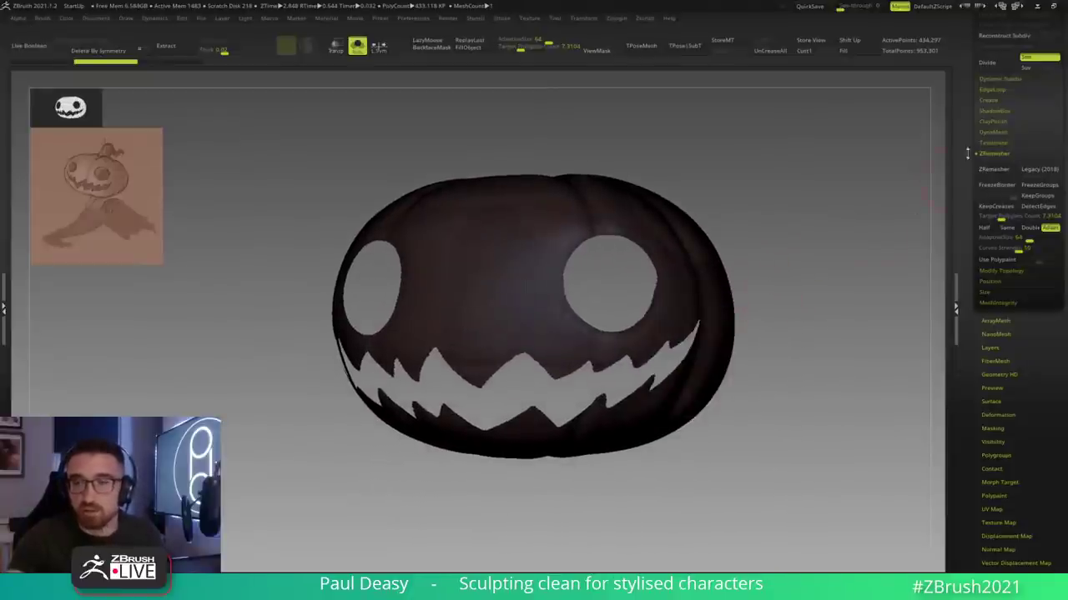
Step: Collapse the Subtool list and show the Geometry settings with the ZRemesher options
left_click_drag(968, 153, 964, 247)
left_click(989, 175)
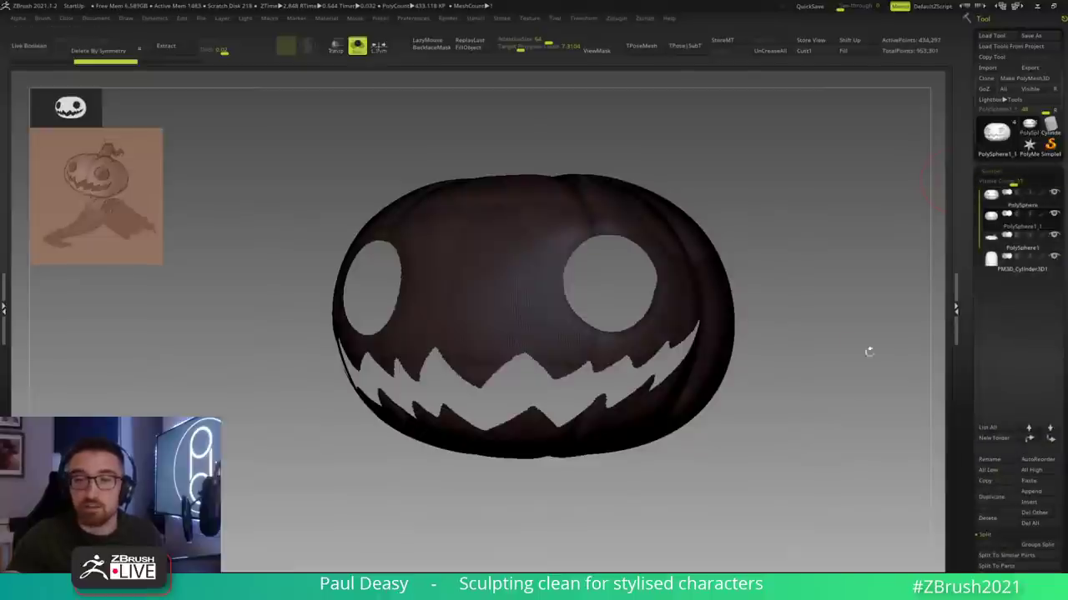
left_click(998, 173)
left_click(998, 184)
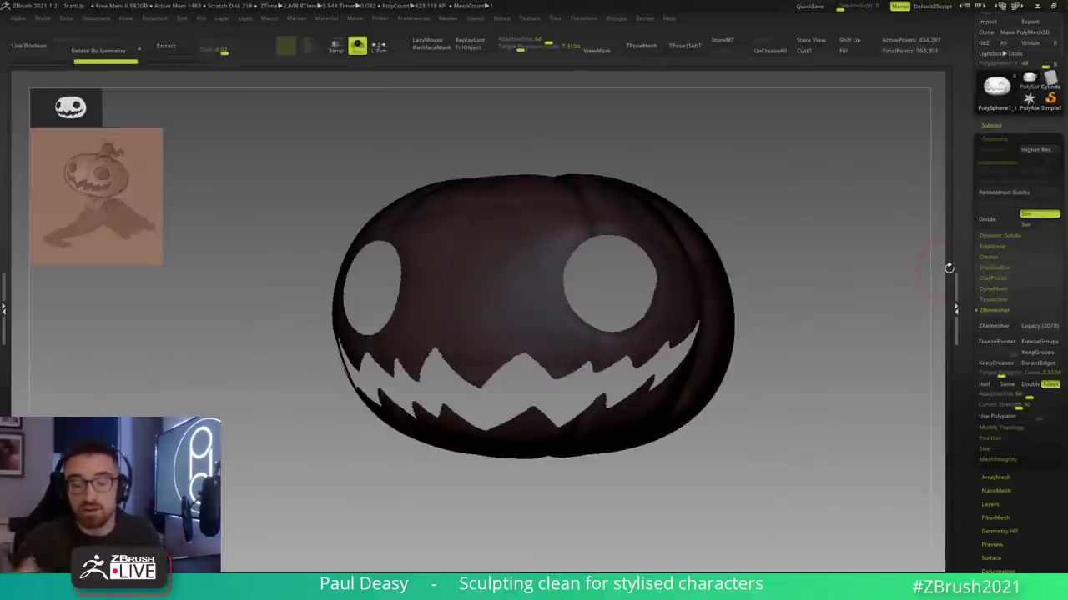
Step: Examine the cut edges of the pumpkin's eyes and toothed mouth from the front and from an angle
left_click_drag(761, 250, 773, 253)
right_click(761, 256)
right_click_drag(755, 288, 753, 276)
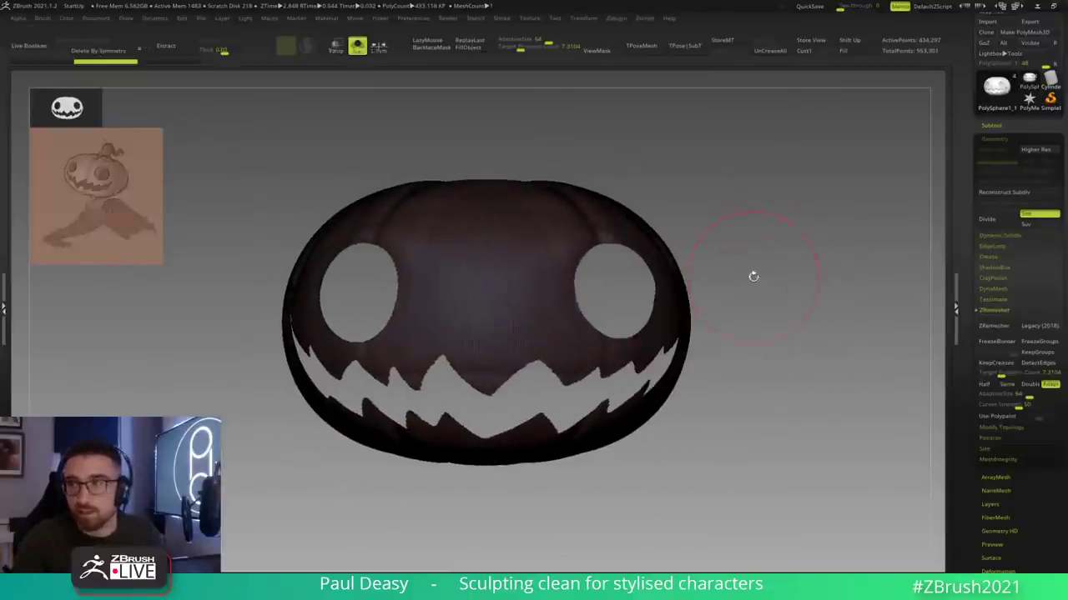
right_click_drag(759, 267, 762, 260)
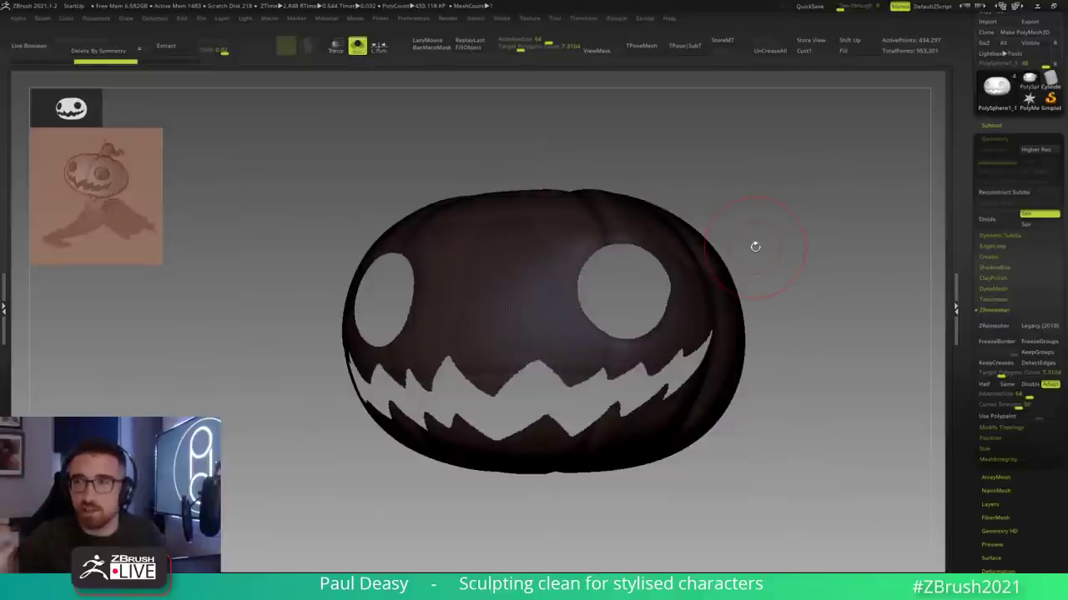
right_click(753, 242)
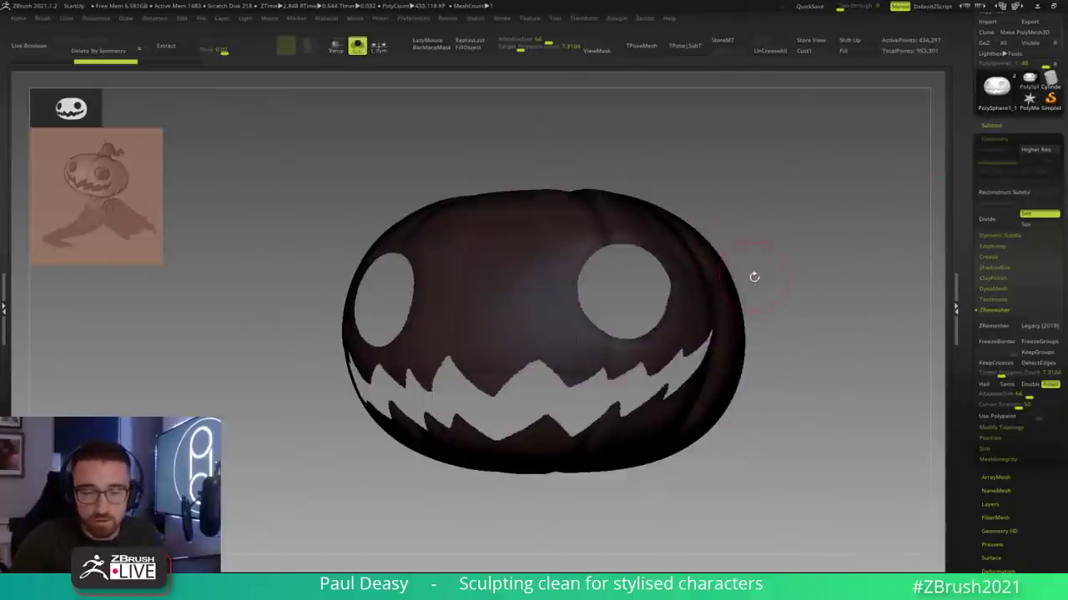
right_click(797, 326)
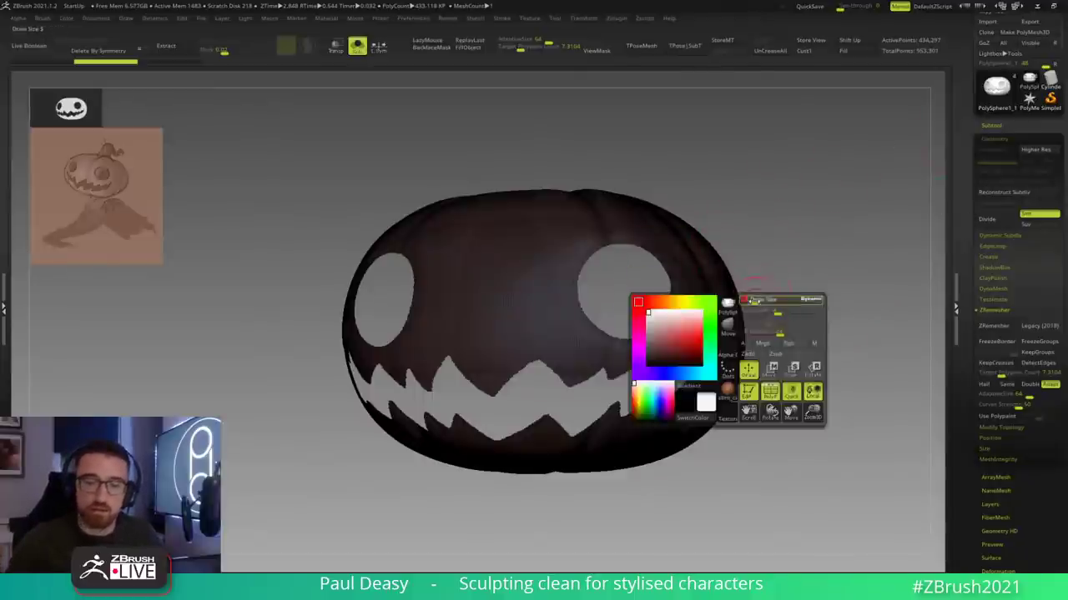
mouse_move(758, 298)
left_mouse_down()
mouse_move(782, 301)
mouse_move(751, 313)
left_mouse_up()
right_click(770, 303)
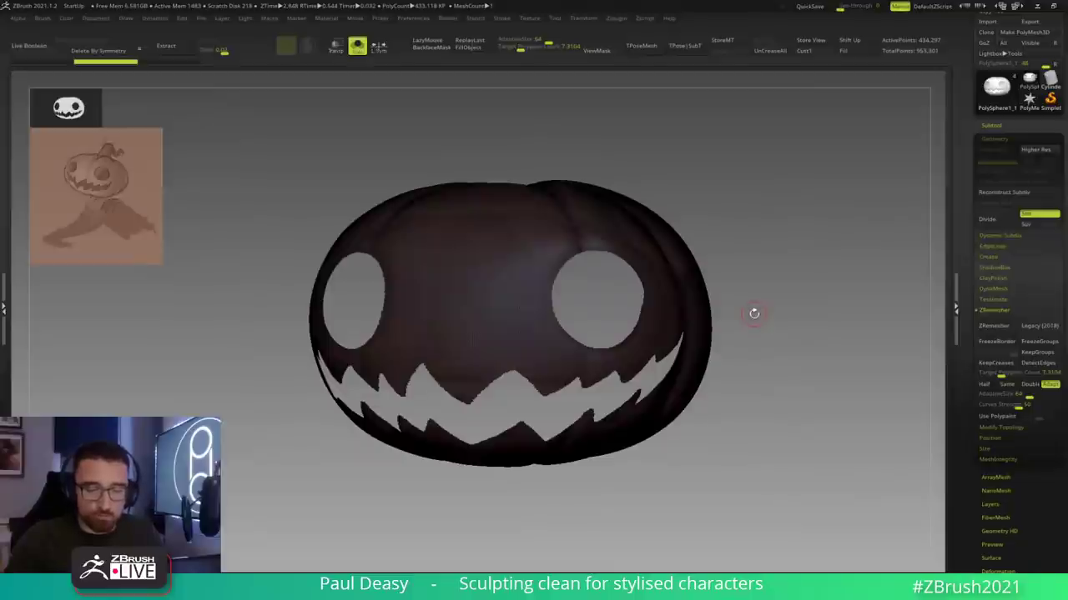
left_click_drag(755, 314, 758, 312, "shift")
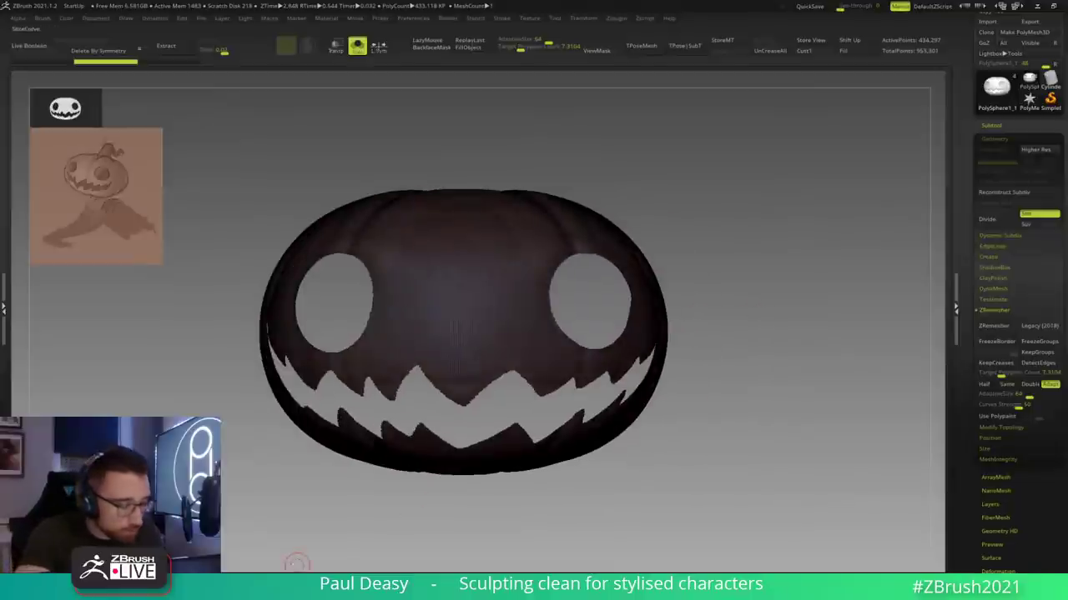
left_click_drag(769, 327, 743, 273, "alt")
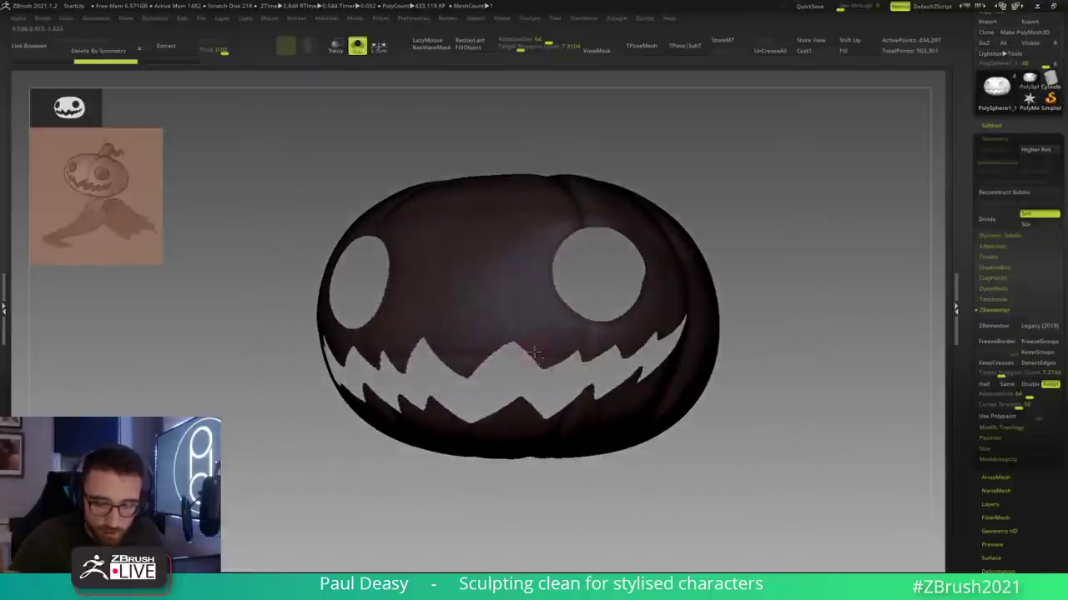
left_click_drag(535, 353, 659, 250)
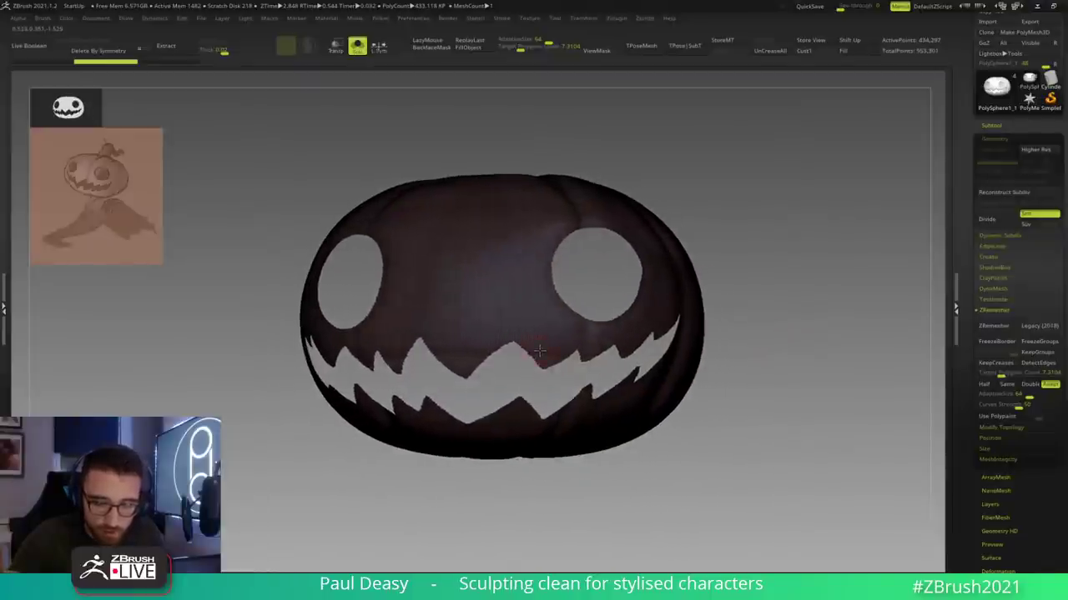
Step: Open the Deformation settings in place of the Geometry settings and look over the polish options
left_click(997, 138)
left_click(999, 246)
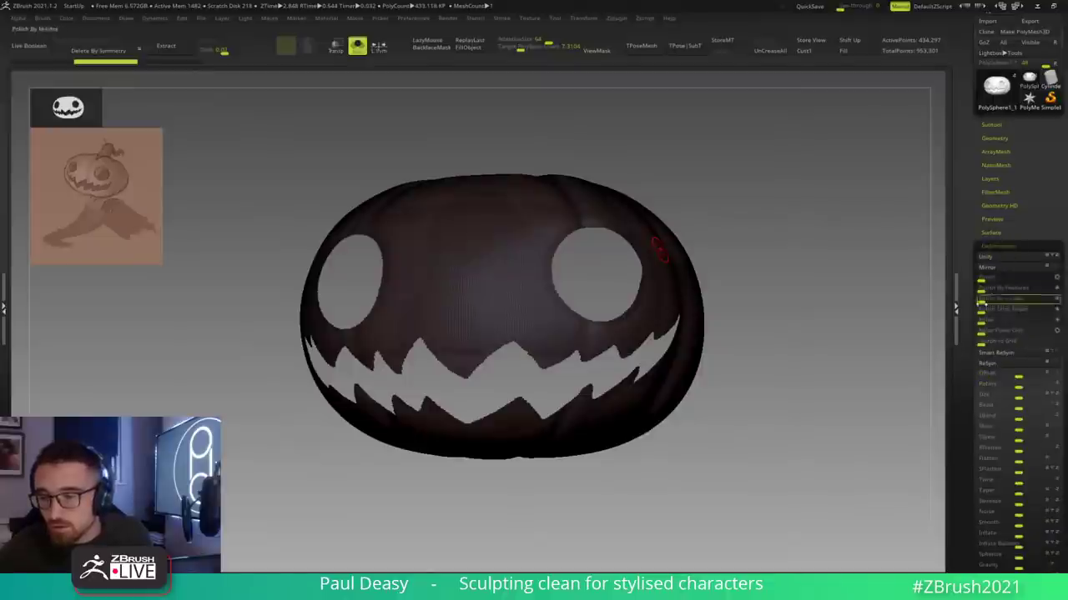
scroll(1025, 248, "down", 1)
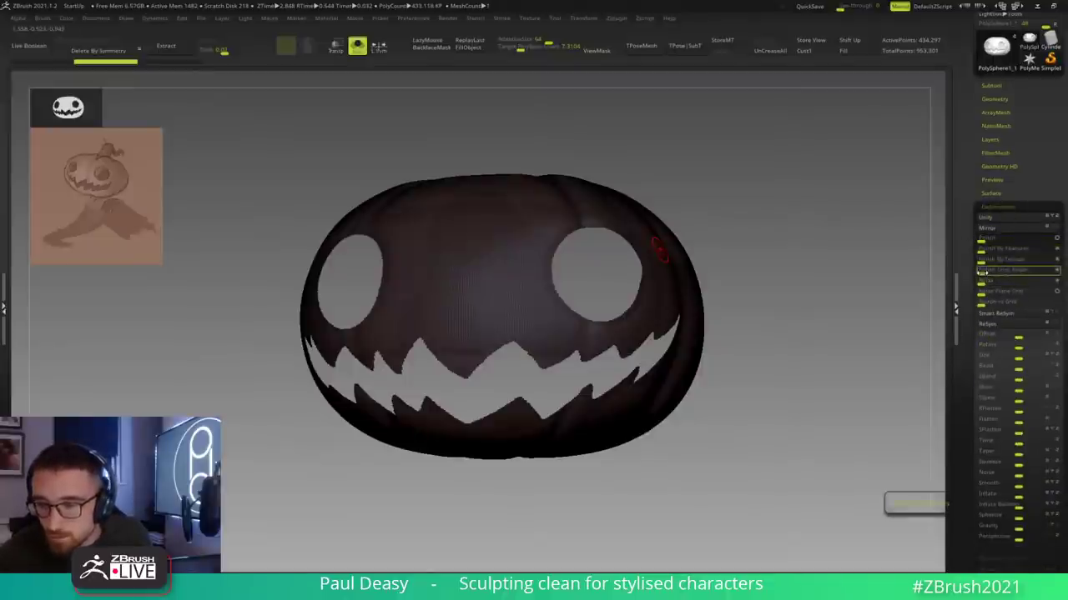
left_click_drag(827, 249, 831, 260, "alt")
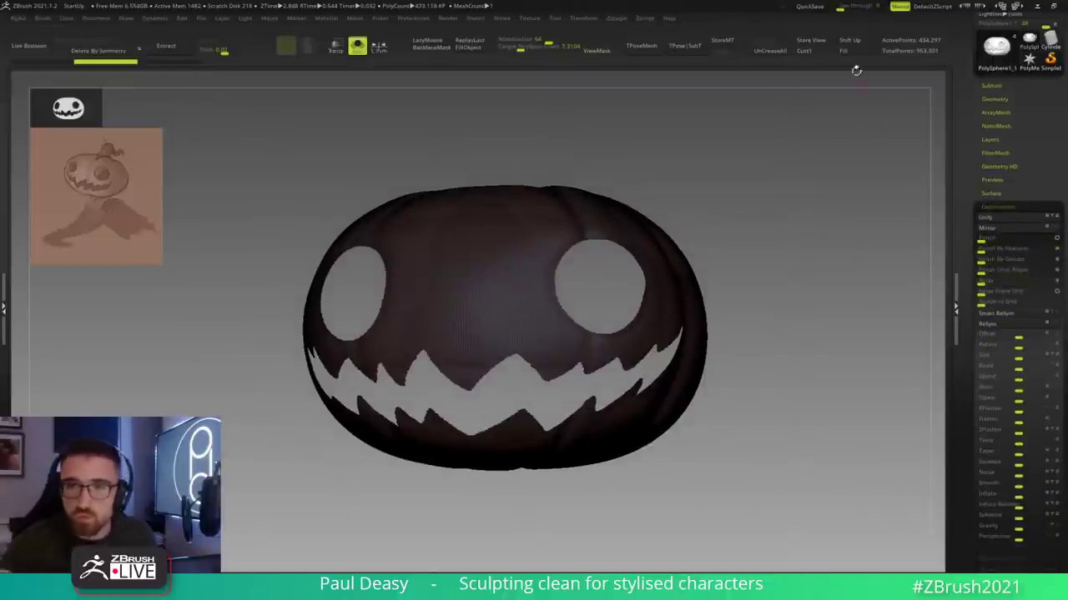
Step: Save the tool as Pumpkin in the Pumpkin artwork folder
scroll(993, 112, "up", 2)
left_click(1054, 38)
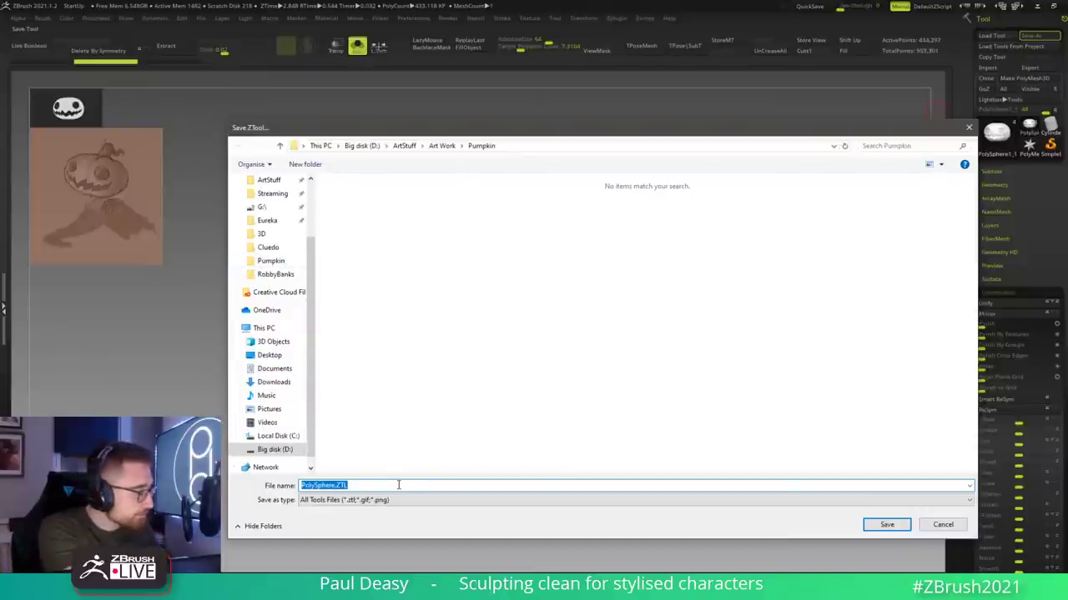
type("Pumpkin")
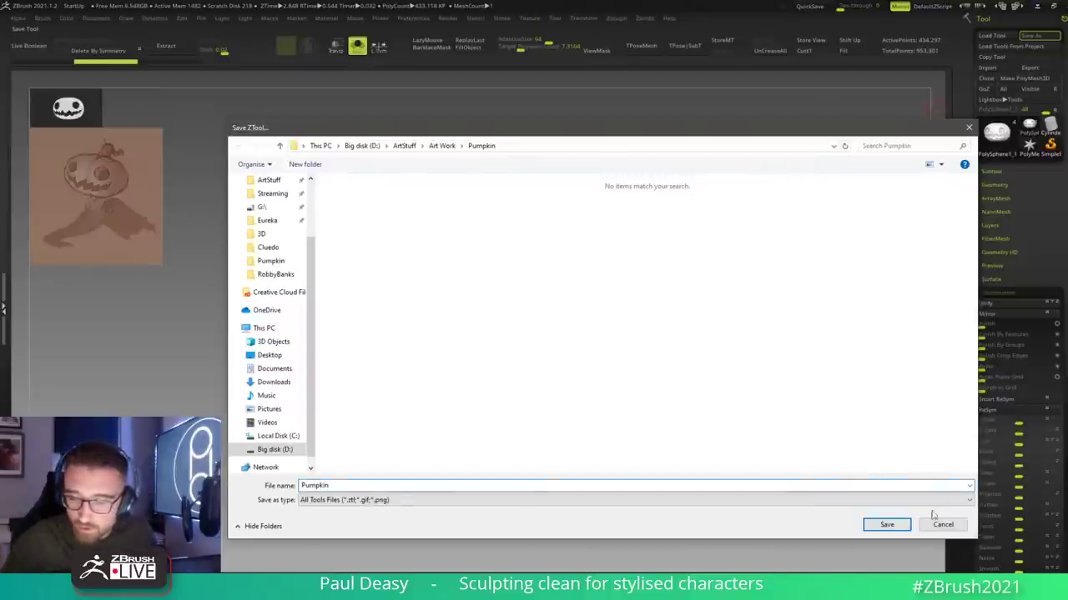
left_click(884, 523)
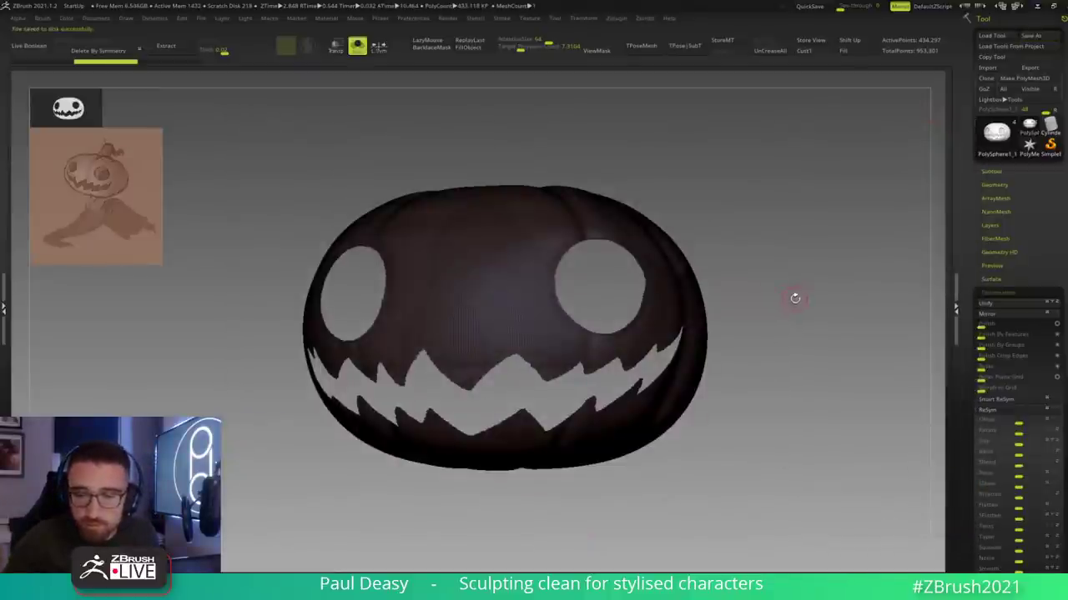
Step: Smooth the cut edges of the pumpkin's eyes and toothed mouth with repeated Polish Crisp Edges passes
left_click(1024, 357)
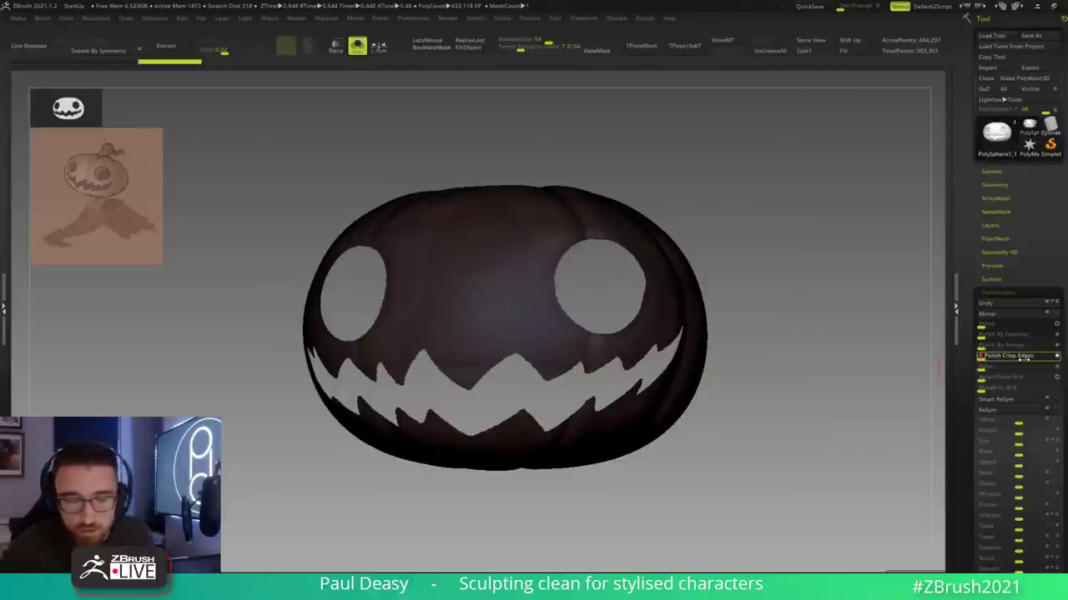
left_click_drag(1000, 358, 1016, 359)
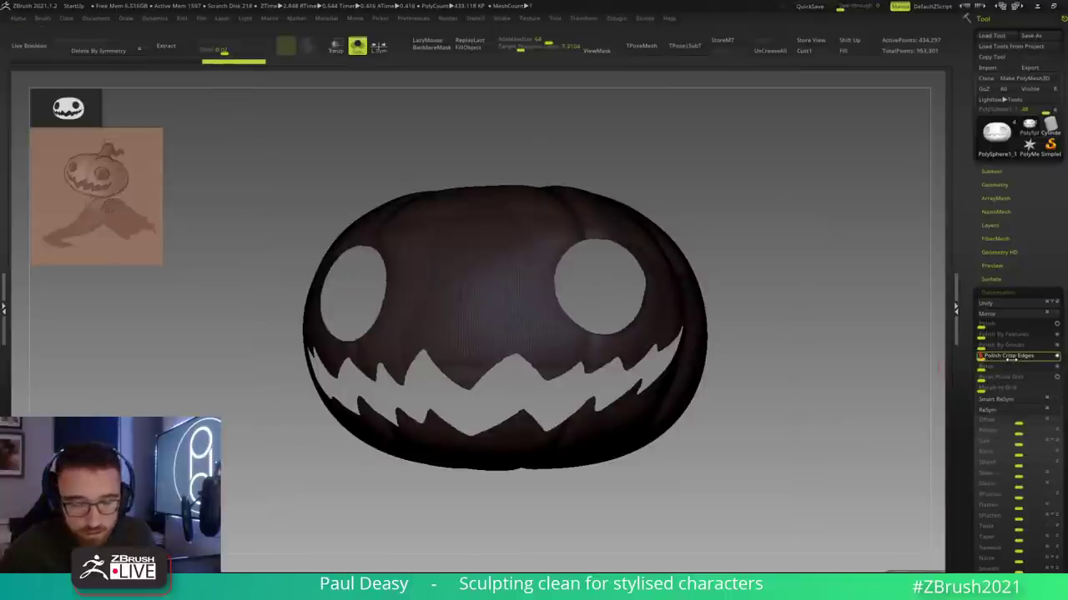
left_click(1014, 357)
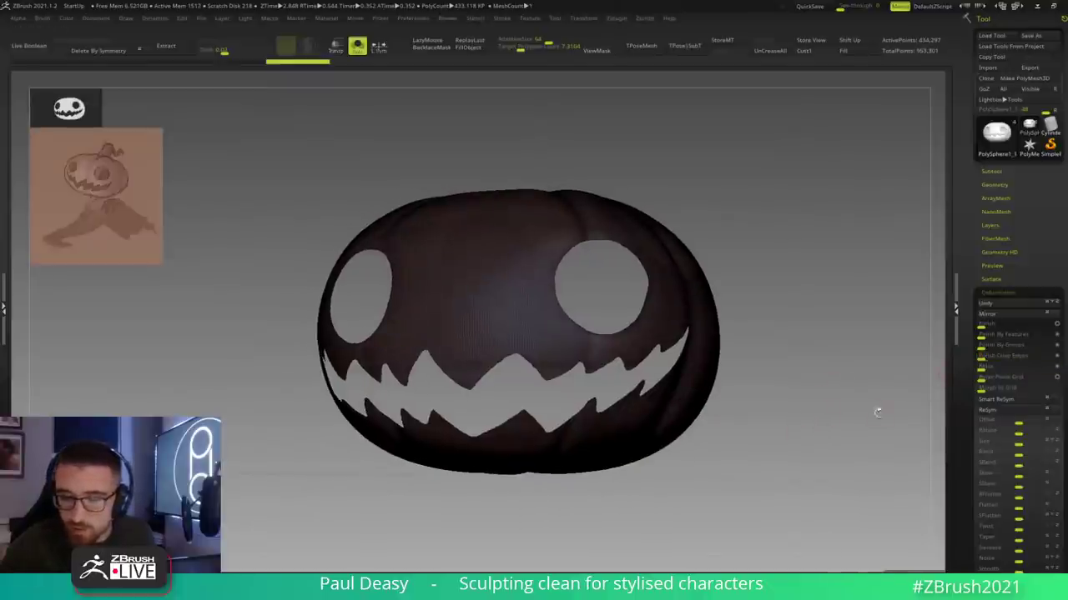
Step: Inspect the polished eye and mouth edges up close and apply one more Polish Crisp Edges pass
right_click_drag(661, 367, 632, 368, "ctrl")
right_click(632, 368)
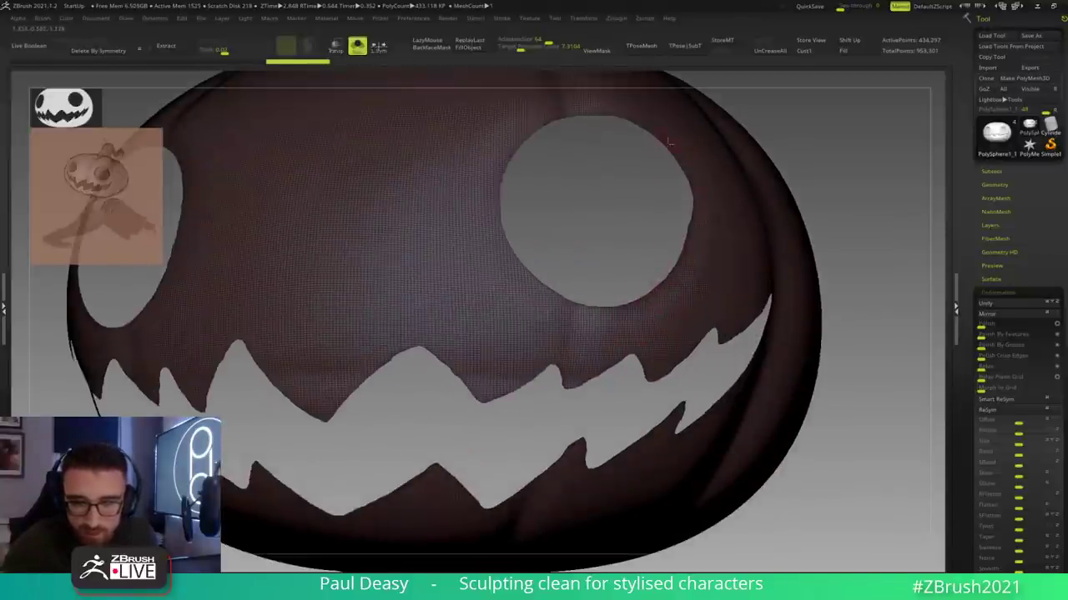
key("f")
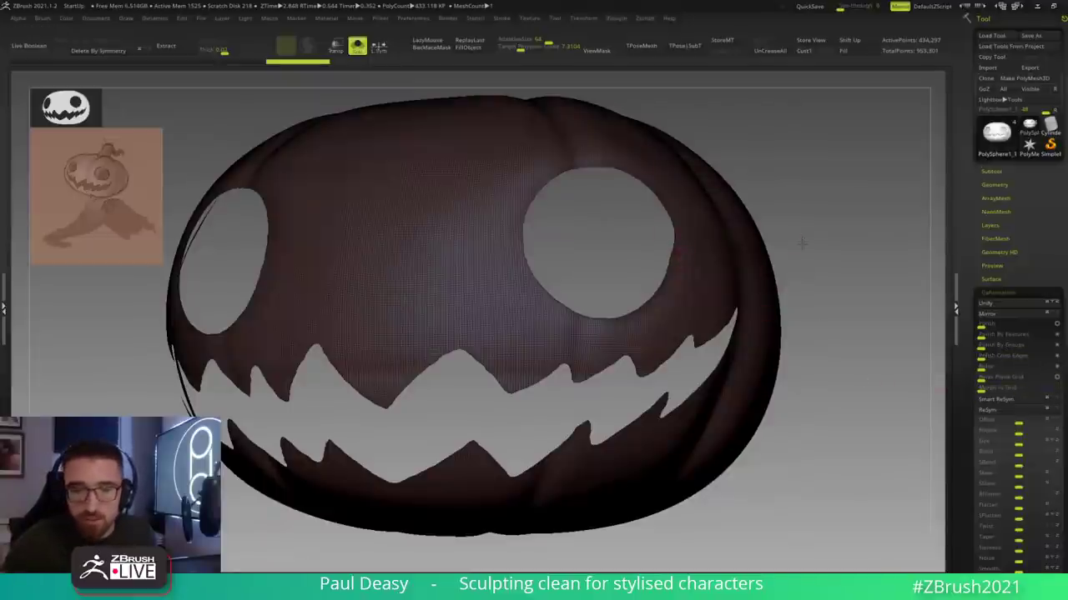
key("f")
left_click_drag(790, 264, 790, 294, "alt")
right_click(790, 294)
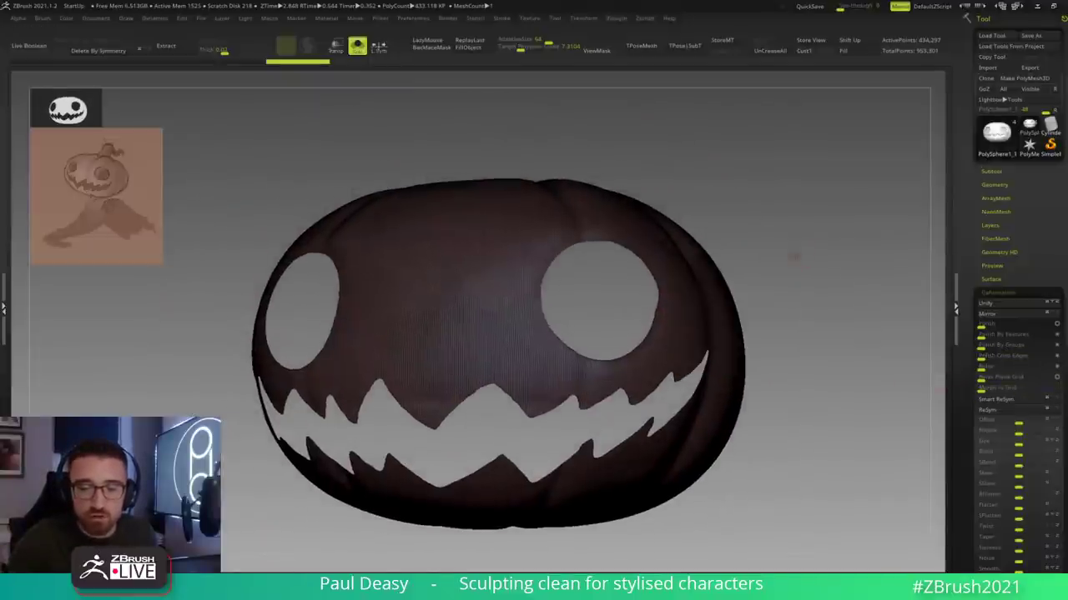
left_click_drag(792, 255, 798, 251)
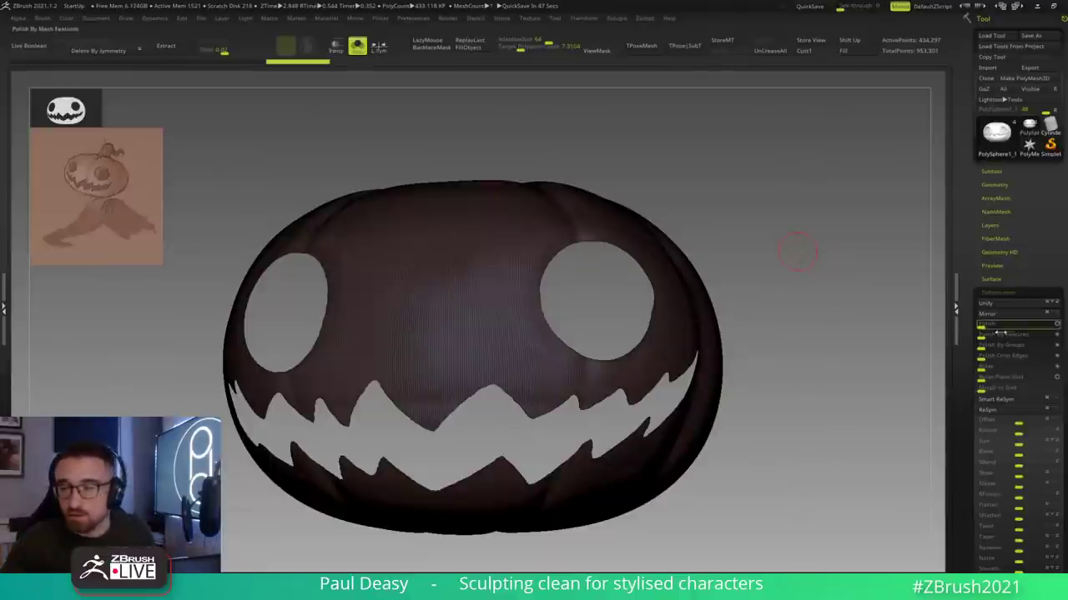
left_click(980, 356)
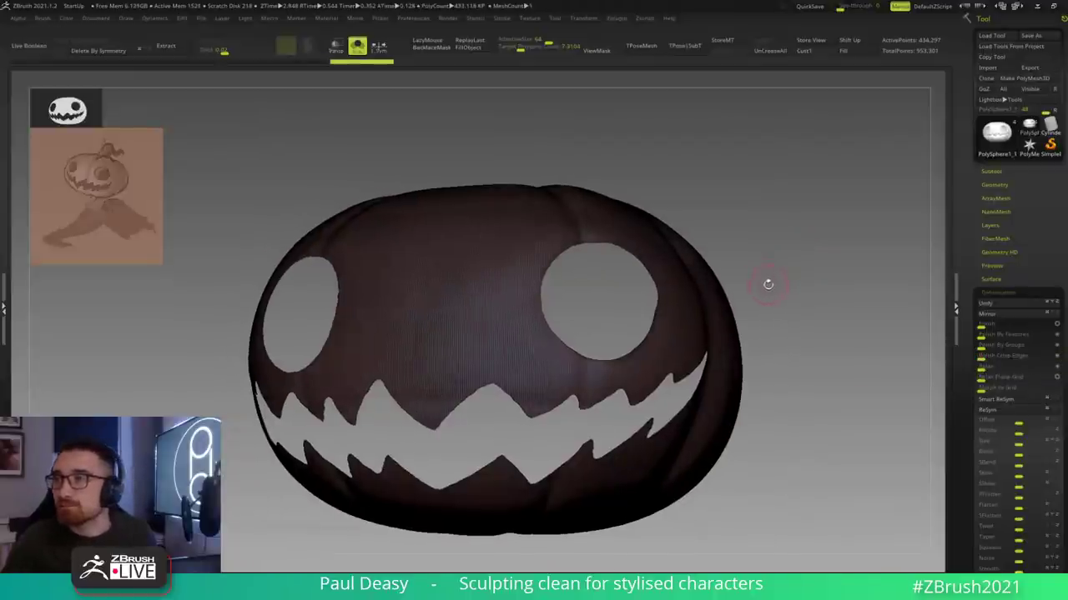
Step: Try to ZRemesh the polished pumpkin with the current target polygon count, check the tooth edges and undo it
key("ctrl+r")
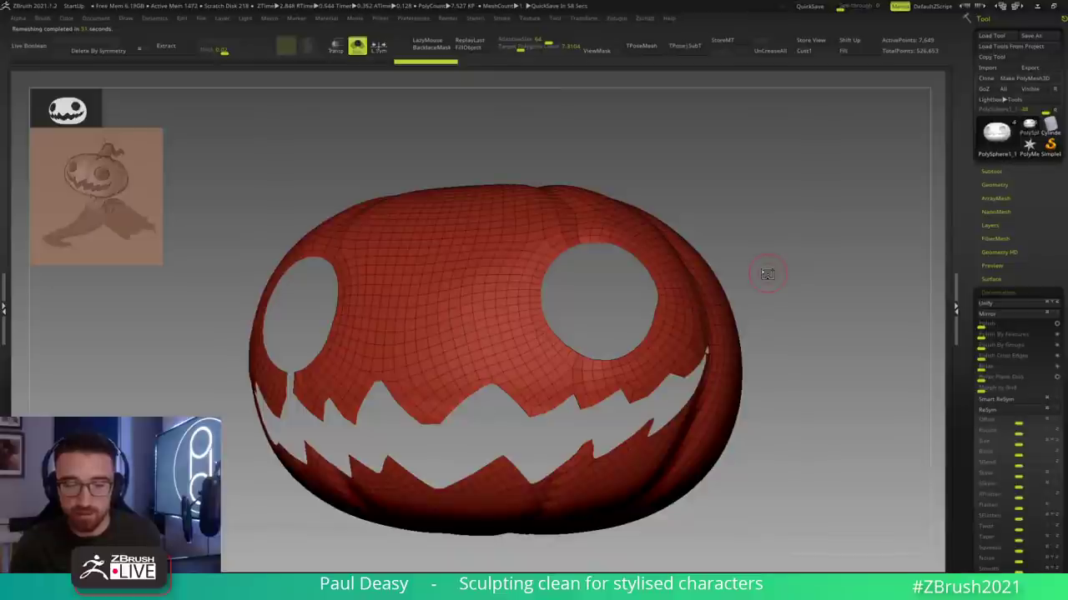
left_click_drag(766, 268, 802, 288)
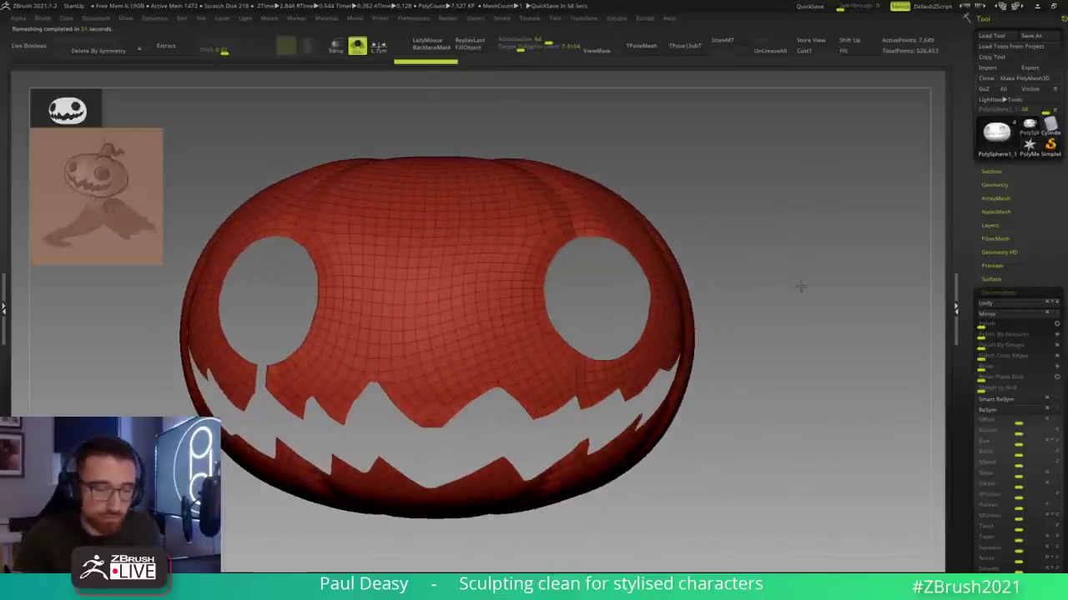
key("ctrl+z")
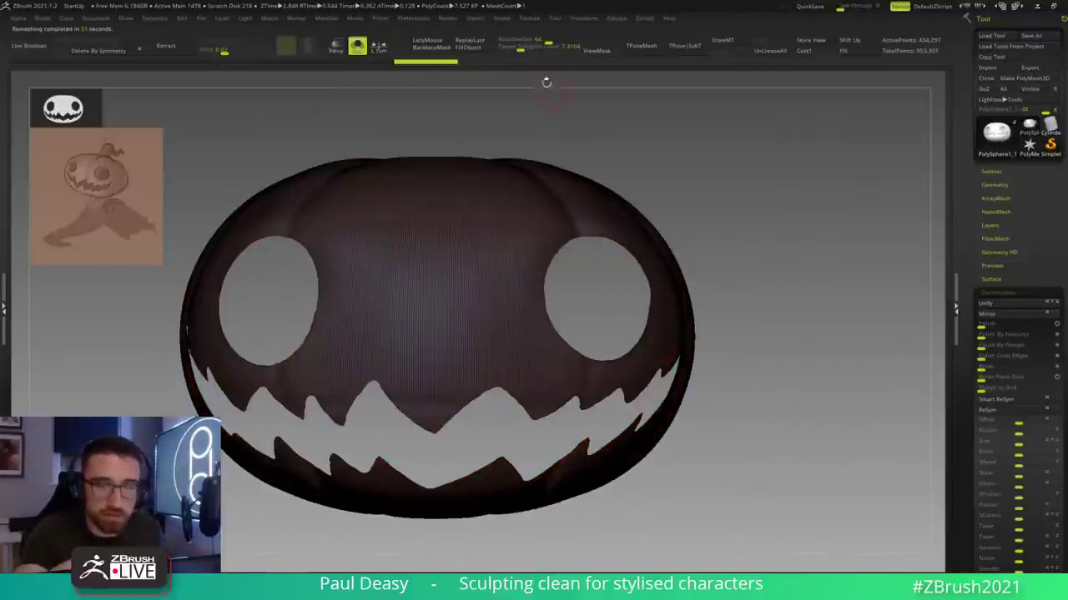
Step: Try to ZRemesh the pumpkin with the target polygon count raised to 10.387, check the mouth and undo it
left_click_drag(745, 248, 828, 398)
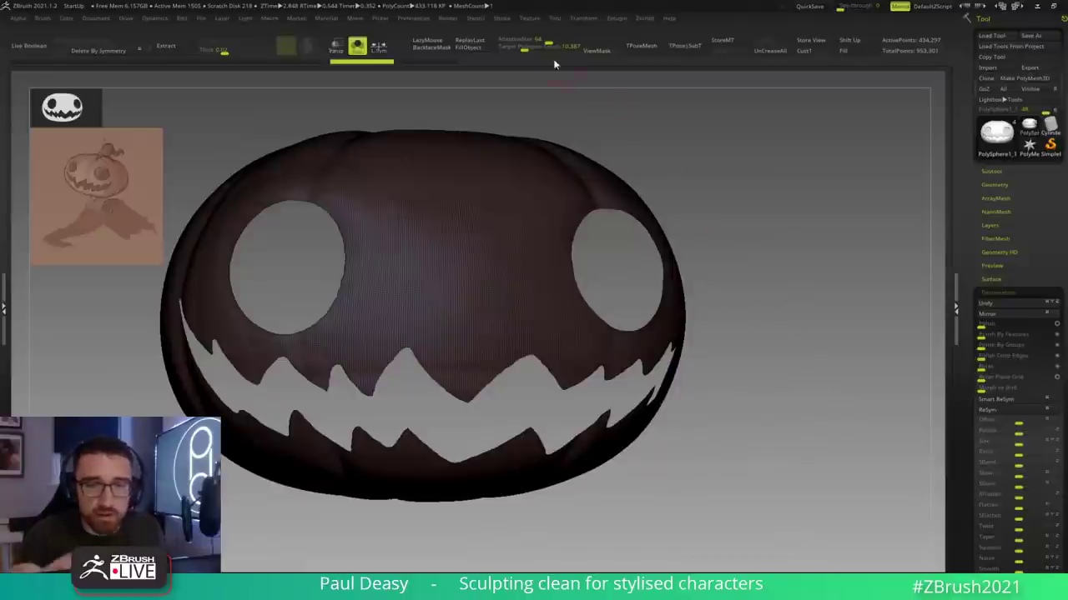
key("ctrl+shift+r")
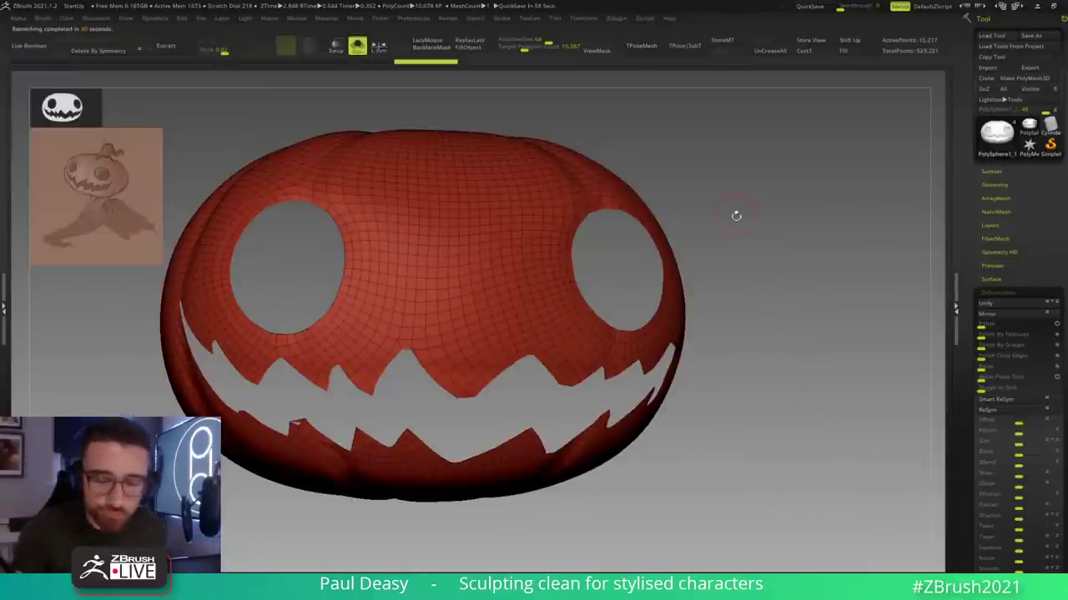
left_click_drag(776, 300, 786, 247)
right_click(765, 310)
left_click_drag(764, 309, 801, 292)
key("ctrl+z")
Step: Try to ZRemesh the pumpkin with a target polygon count of 14.009, check the teeth and undo it
left_click(528, 48)
left_click(527, 48)
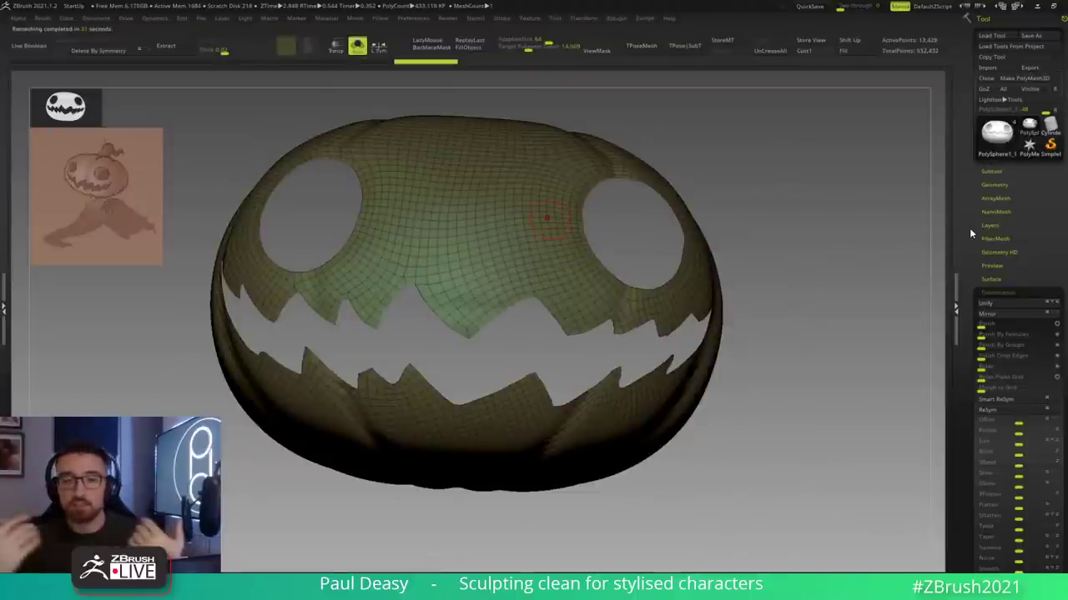
left_click_drag(794, 310, 832, 304)
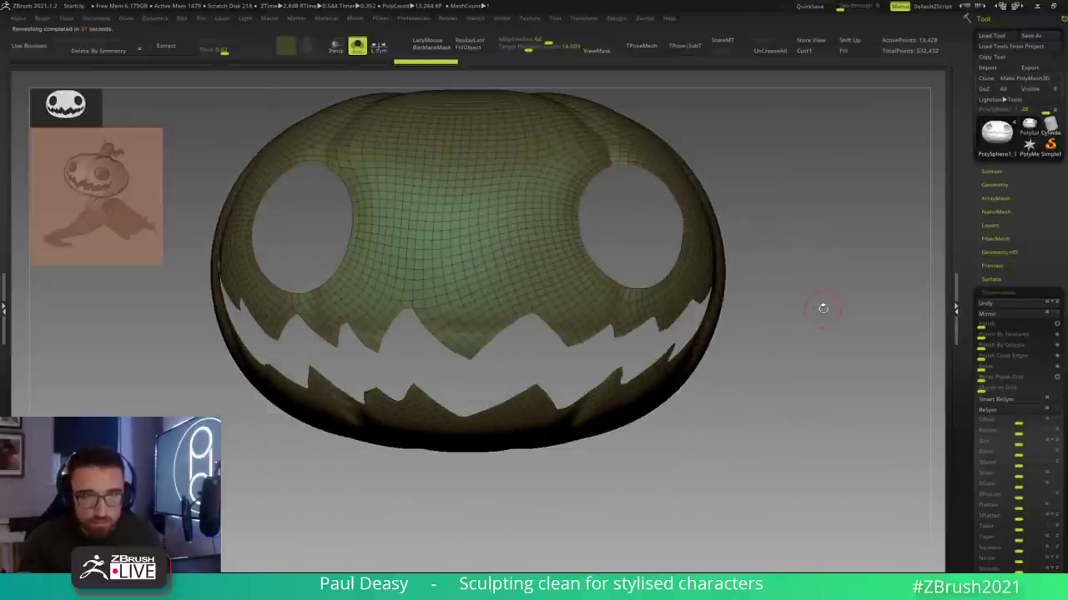
key("ctrl+z")
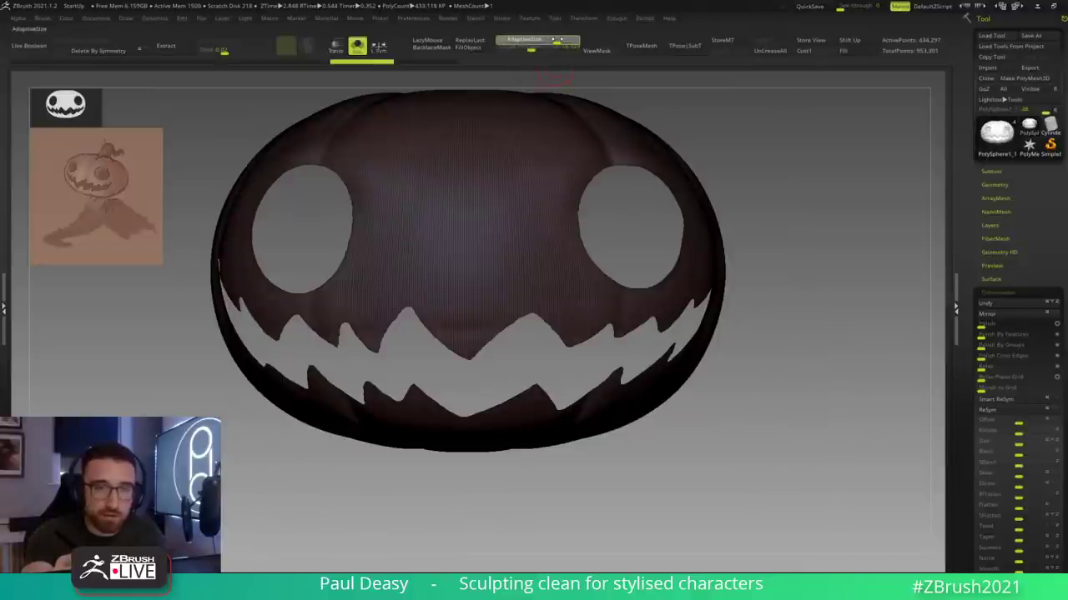
Step: ZRemesh the pumpkin with AdaptiveSize 75 and the target polygon count raised to about 16.9
left_click(552, 39)
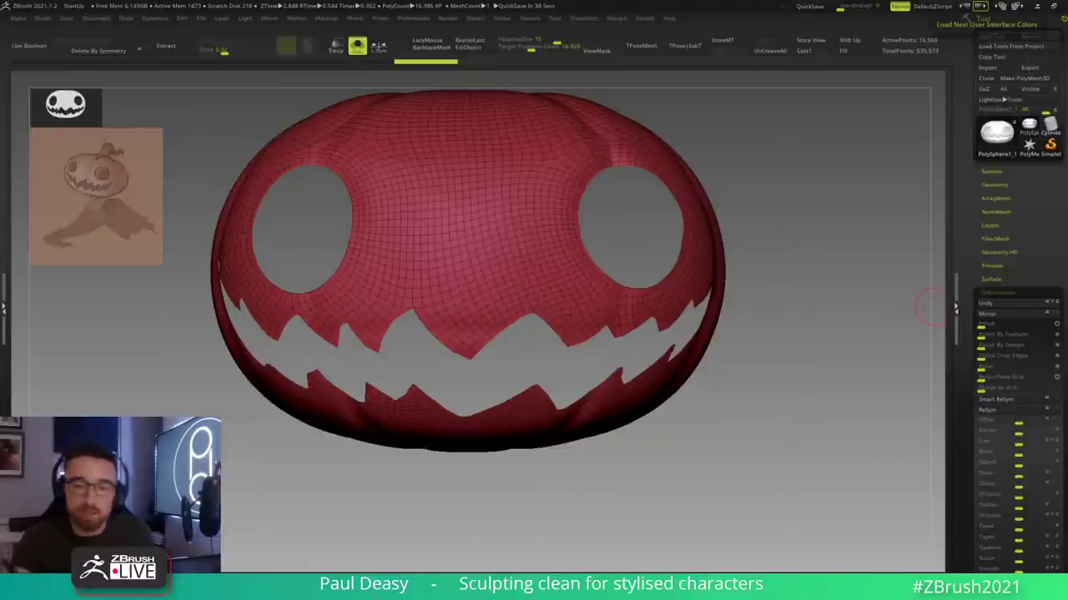
left_click_drag(745, 237, 772, 264)
Step: Extrude all polygons of the remeshed pumpkin with the ZModeler brush to give the shell a thick wall
key("b")
key("i")
key("s")
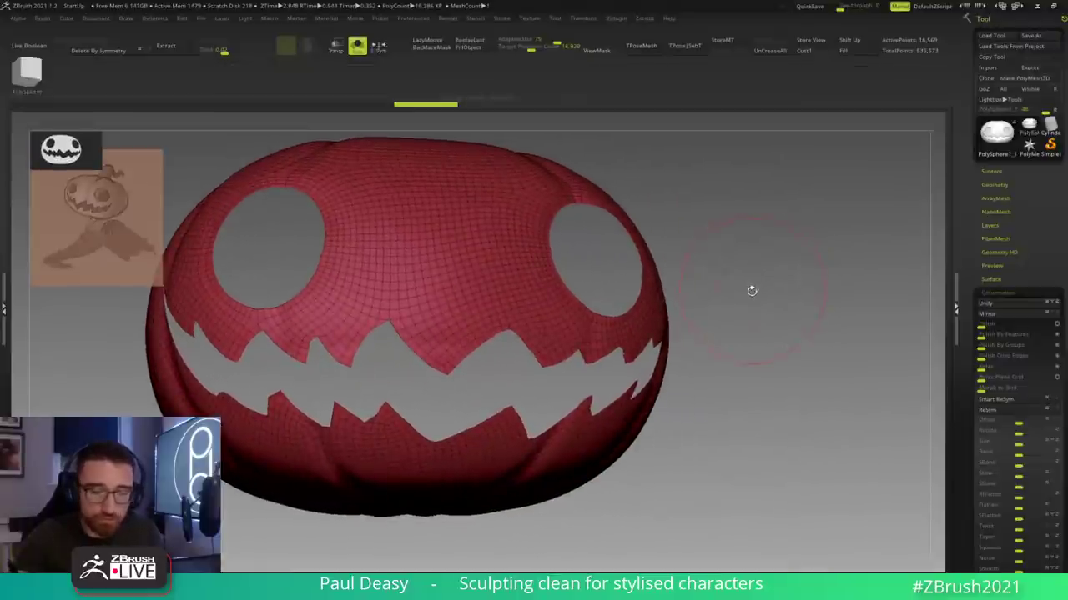
mouse_move(745, 297)
left_mouse_down()
mouse_move(723, 326)
mouse_move(684, 337)
mouse_move(554, 302)
mouse_move(500, 309)
mouse_move(624, 340)
left_mouse_up()
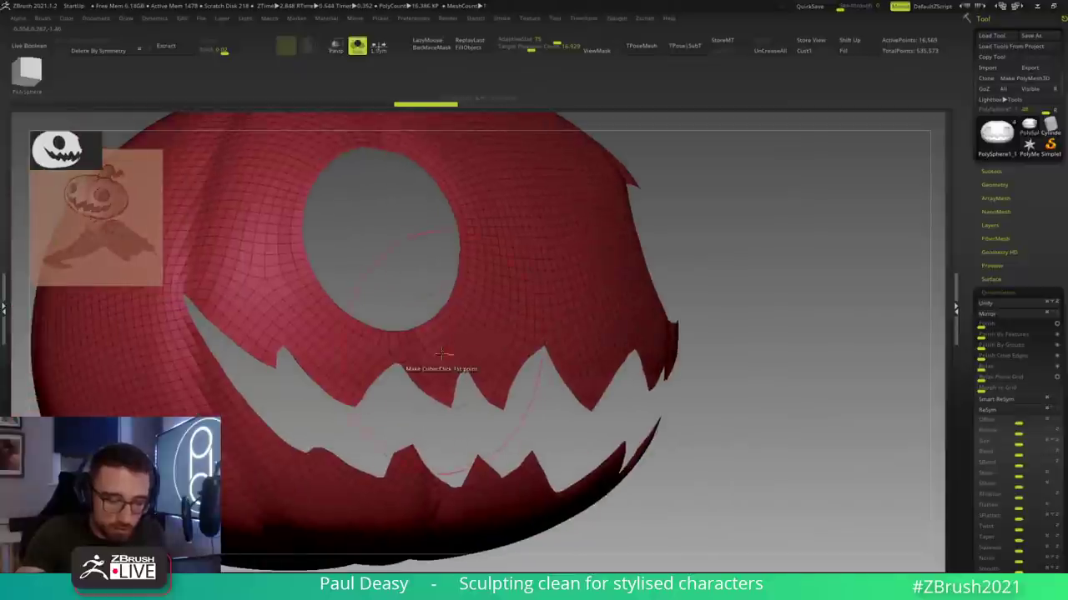
mouse_move(474, 278)
right_mouse_down("ctrl")
mouse_move(493, 283)
mouse_move(479, 267)
right_mouse_up("ctrl")
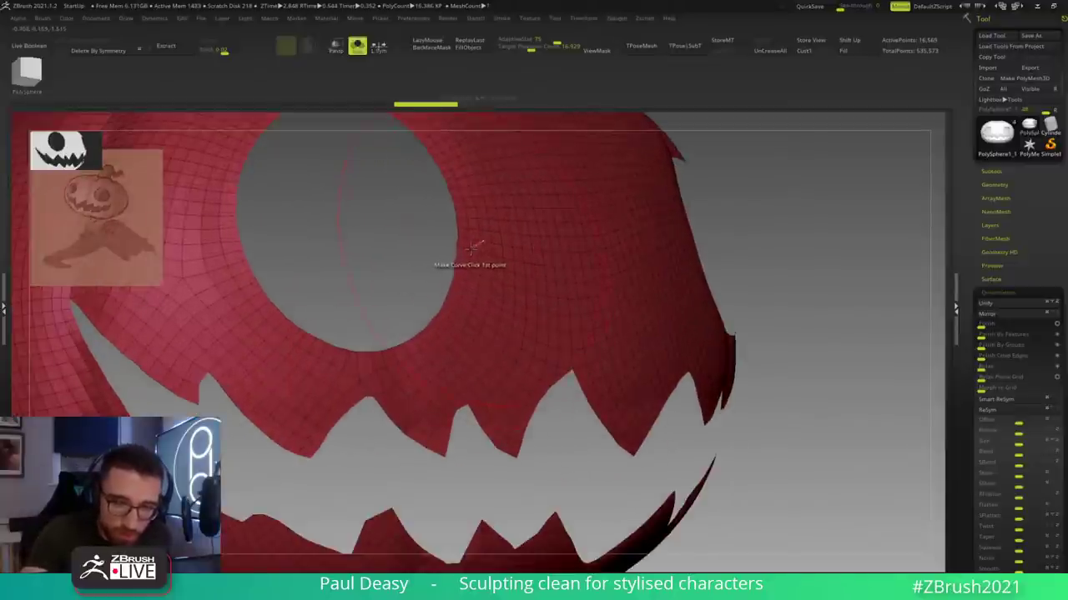
key("space")
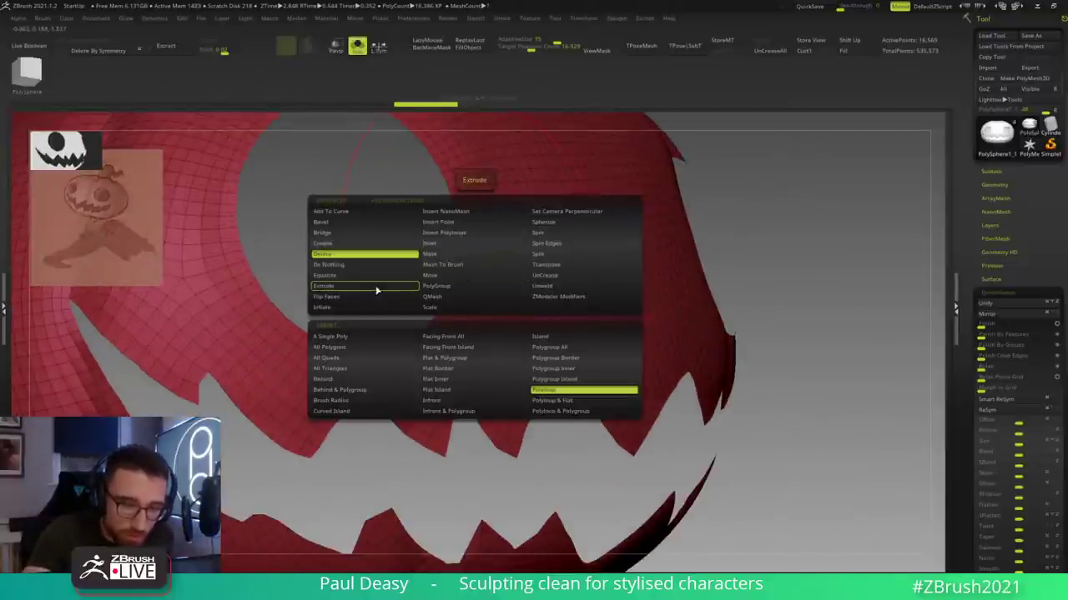
left_click(376, 290)
left_click_drag(468, 266, 340, 370)
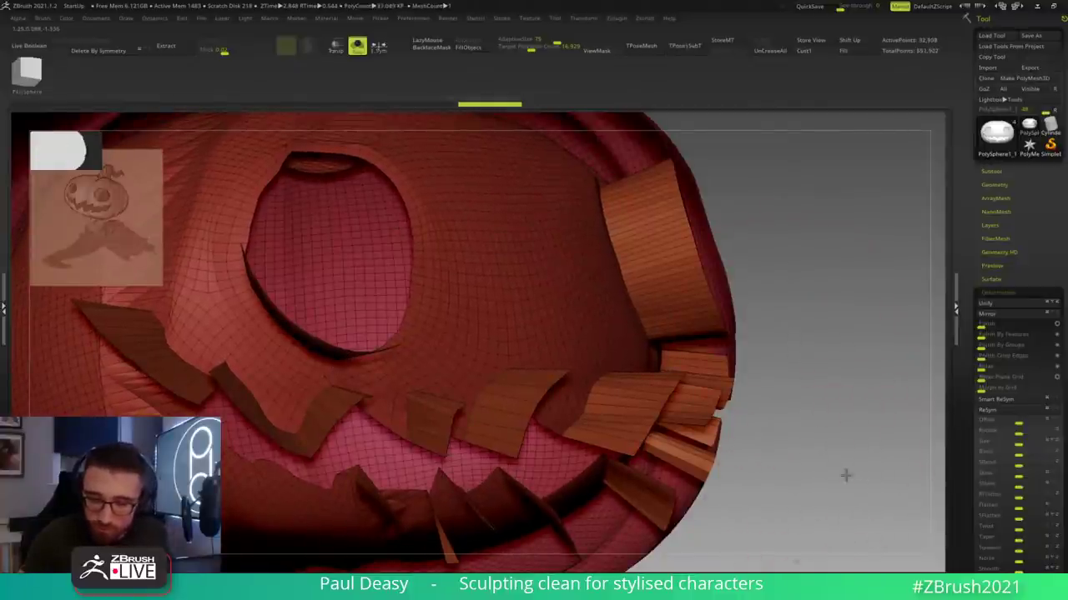
Step: Frame the whole extruded pumpkin and flip its faces so the outer surface points outward
key("f")
key("1")
right_click_drag(717, 396, 742, 393)
right_click(717, 398)
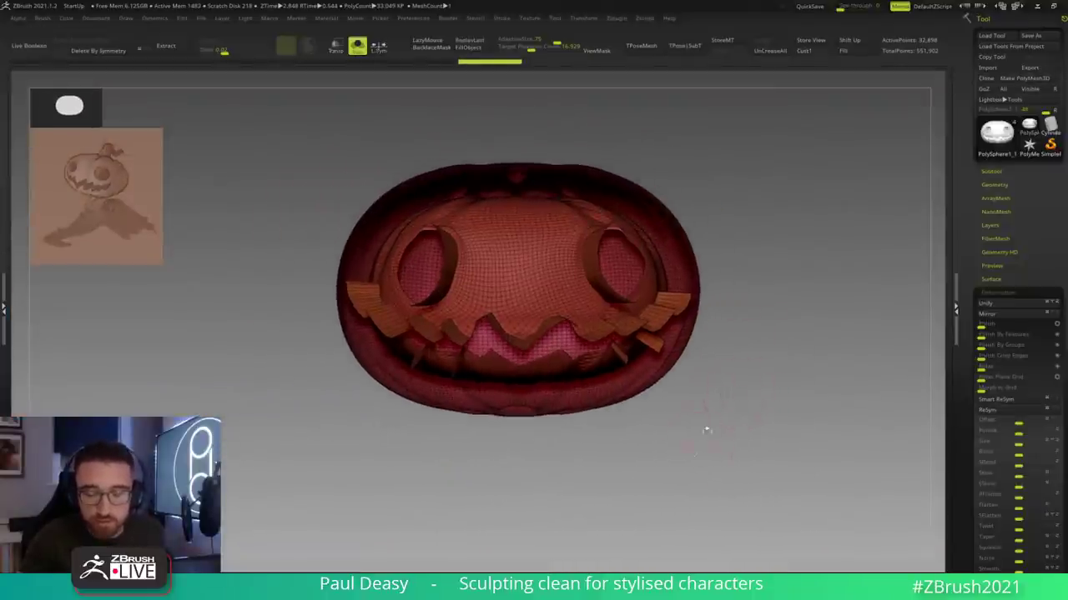
left_click_drag(607, 573, 600, 563)
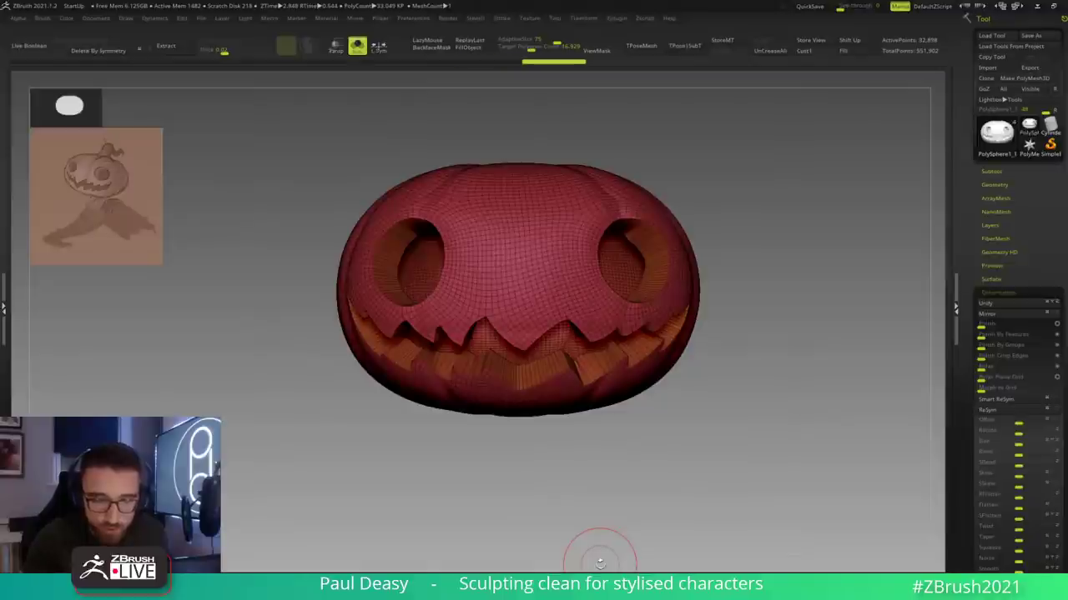
Step: Examine the thickened pumpkin with and without its wireframe, alone and together with the lid and stem
mouse_move(715, 405)
left_mouse_down()
mouse_move(705, 401)
mouse_move(720, 404)
mouse_move(722, 419)
left_mouse_up()
mouse_move(790, 381)
left_mouse_down()
mouse_move(663, 378)
mouse_move(792, 375)
left_mouse_up()
key("alt+s")
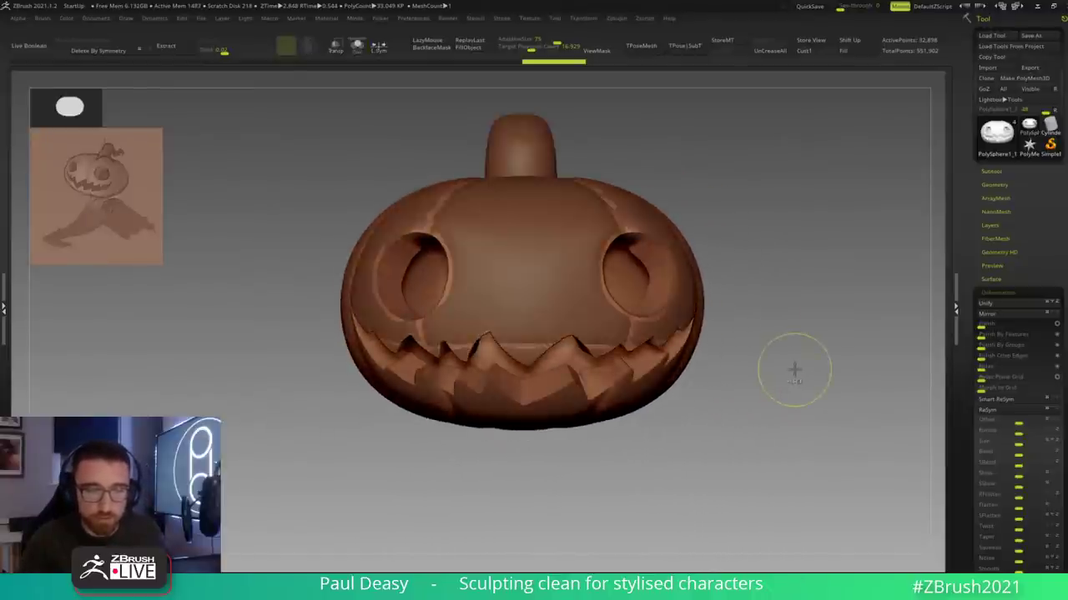
key("alt+s")
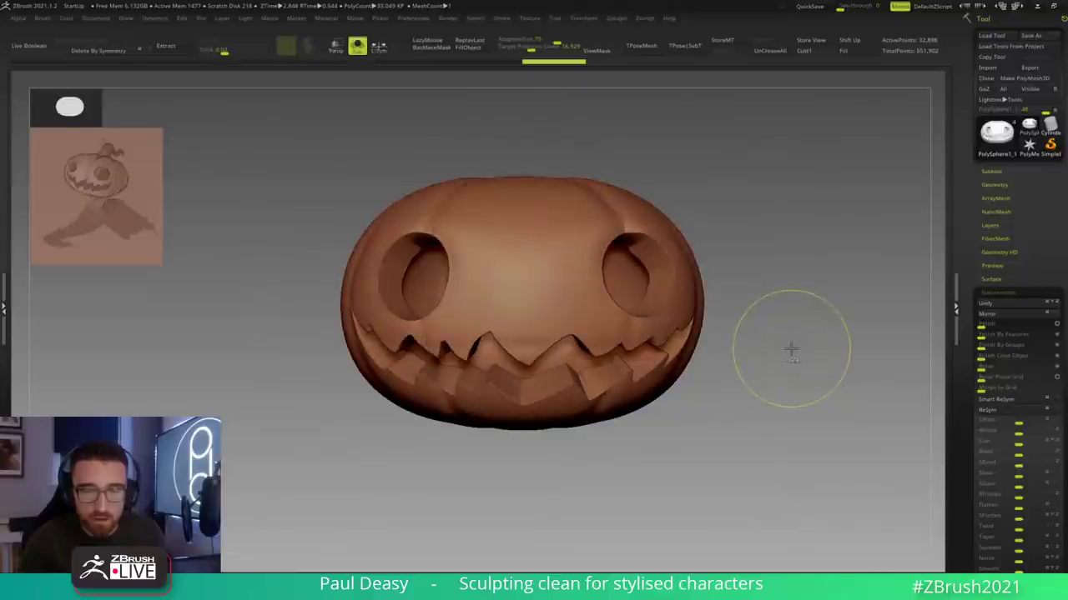
key("alt+s")
key("w")
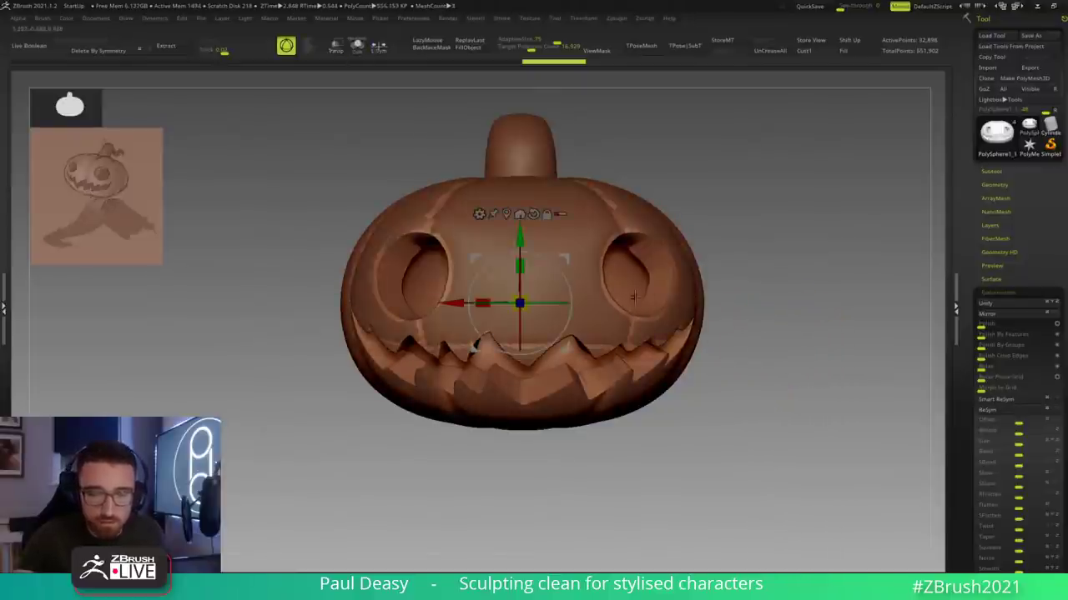
key("q")
key("shift+f")
key("alt+s")
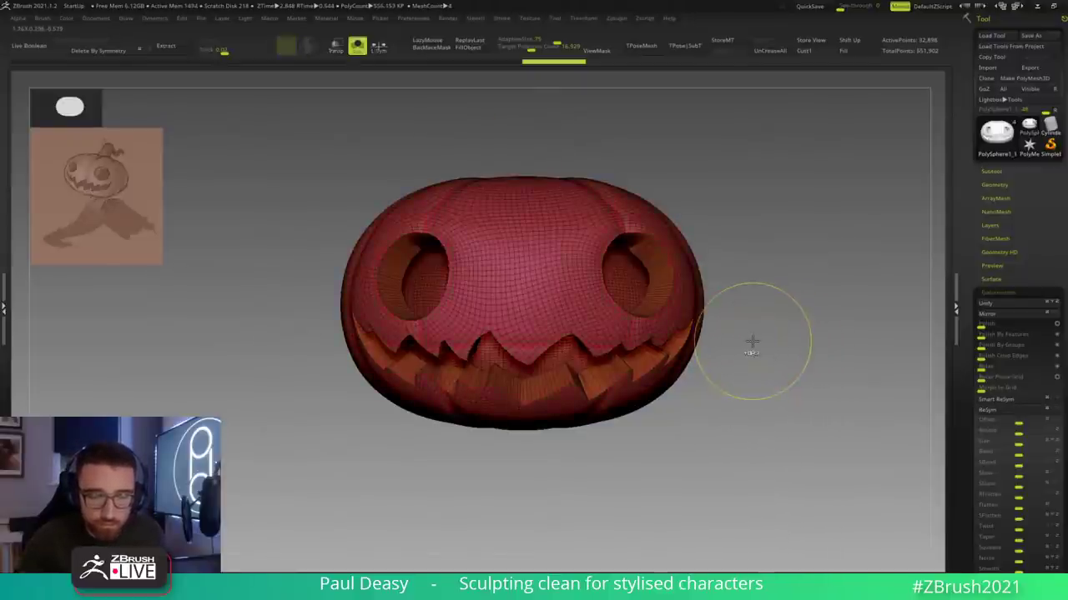
Step: Try a ZModeler Extrude on all polygons from the rim of an eye opening and undo it
right_click(752, 335)
mouse_move(751, 335)
right_mouse_down()
mouse_move(755, 365)
mouse_move(799, 312)
mouse_move(739, 329)
right_mouse_up()
key("b")
key("z")
key("m")
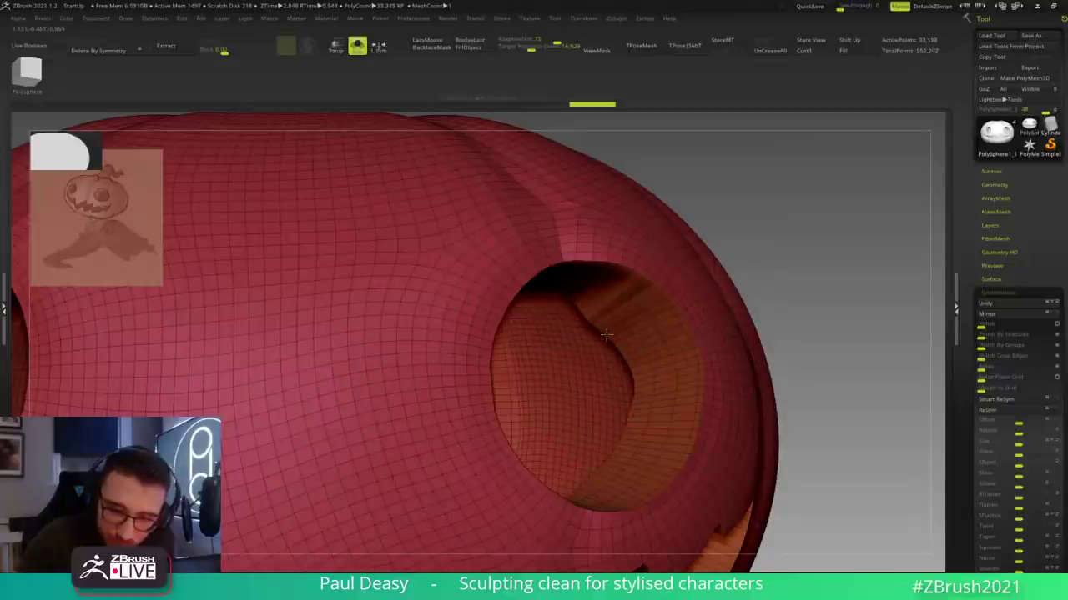
right_click_drag(603, 334, 358, 311, "ctrl")
right_click_drag(405, 336, 393, 327, "ctrl")
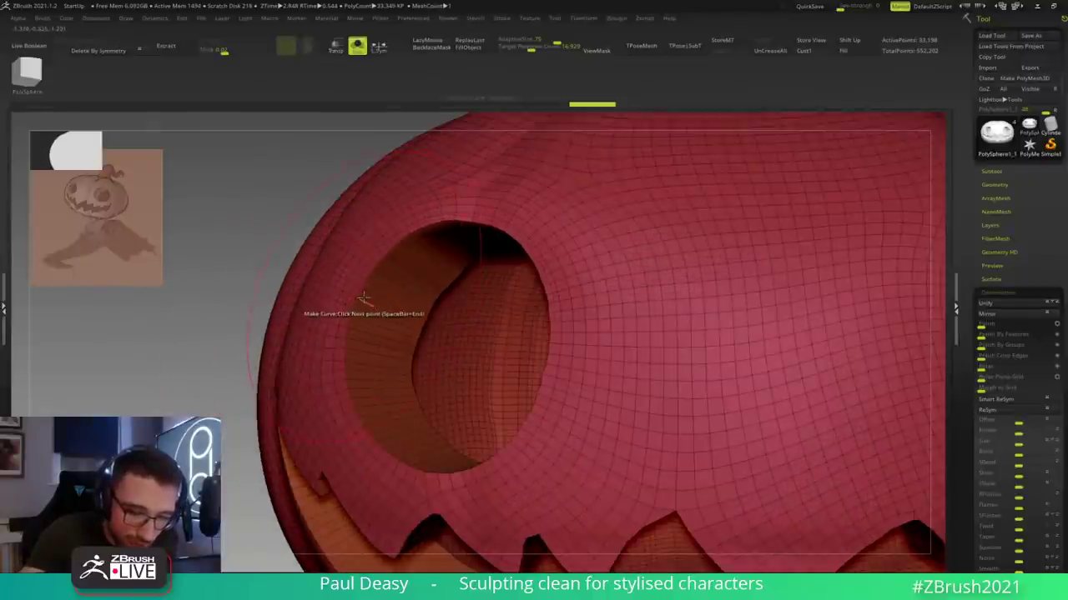
left_click(361, 301)
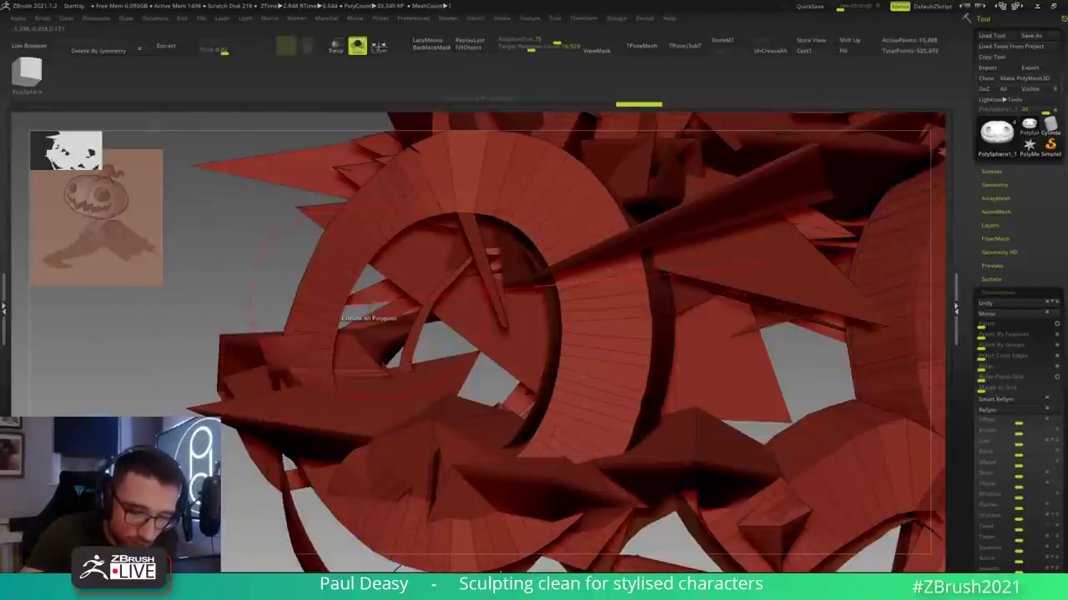
key("ctrl+z")
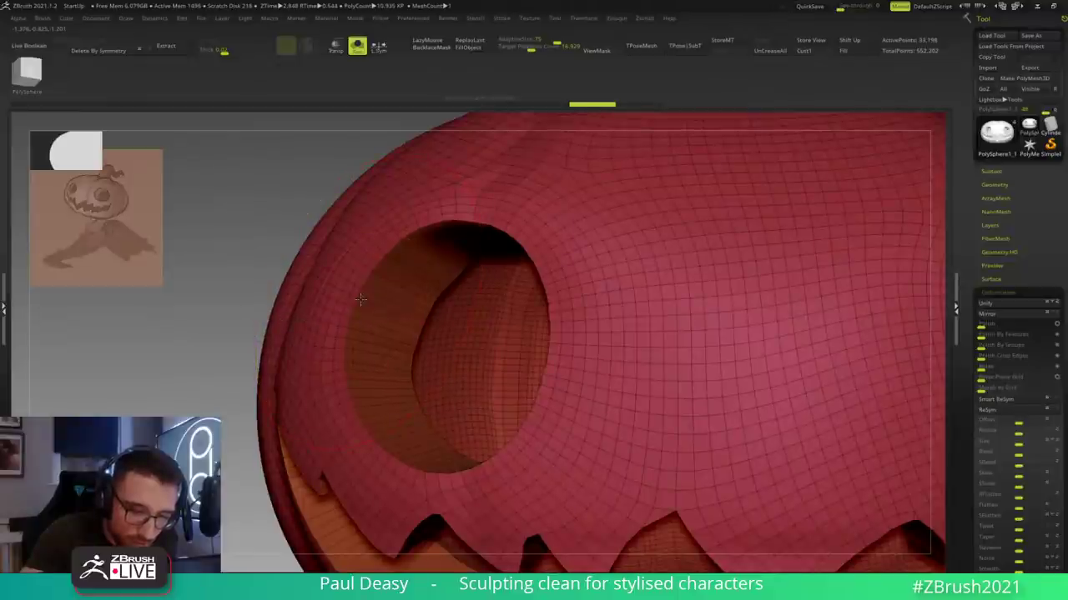
Step: Insert ZModeler edge loops across the thick walls of the eye opening and the lower teeth near the mouth's corner
left_click(409, 319)
left_click(401, 316)
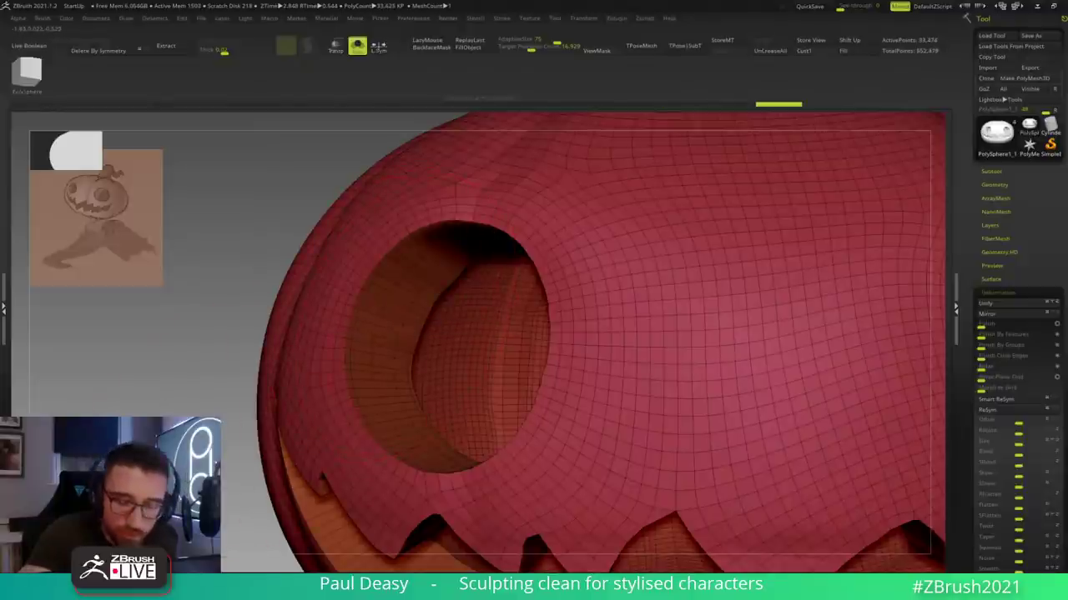
key("f")
left_click_drag(602, 456, 543, 367, "alt")
left_click_drag(684, 372, 647, 350)
left_click(554, 269)
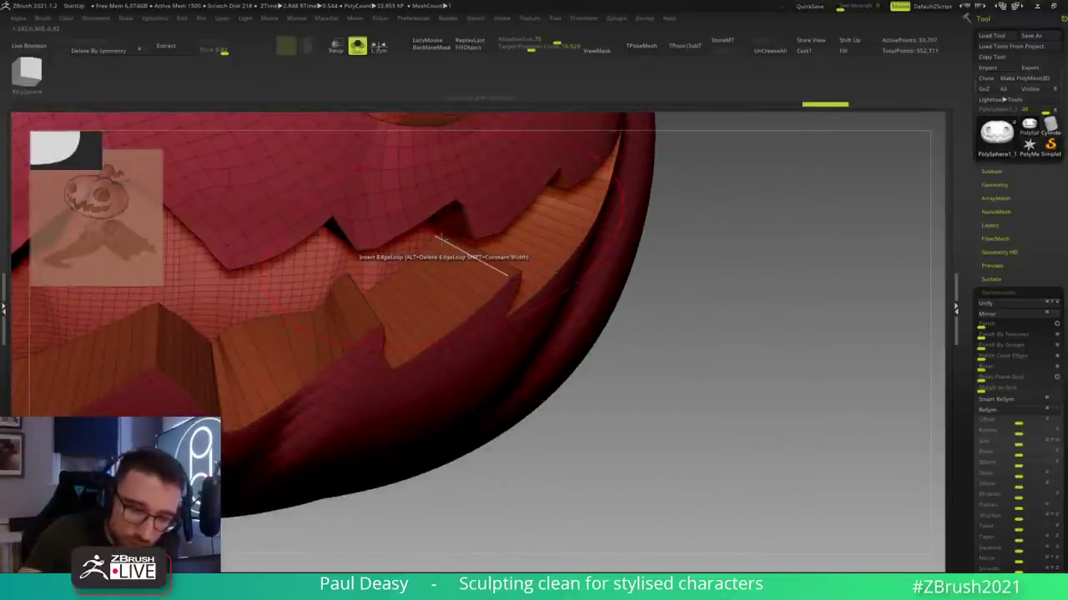
left_click(455, 263)
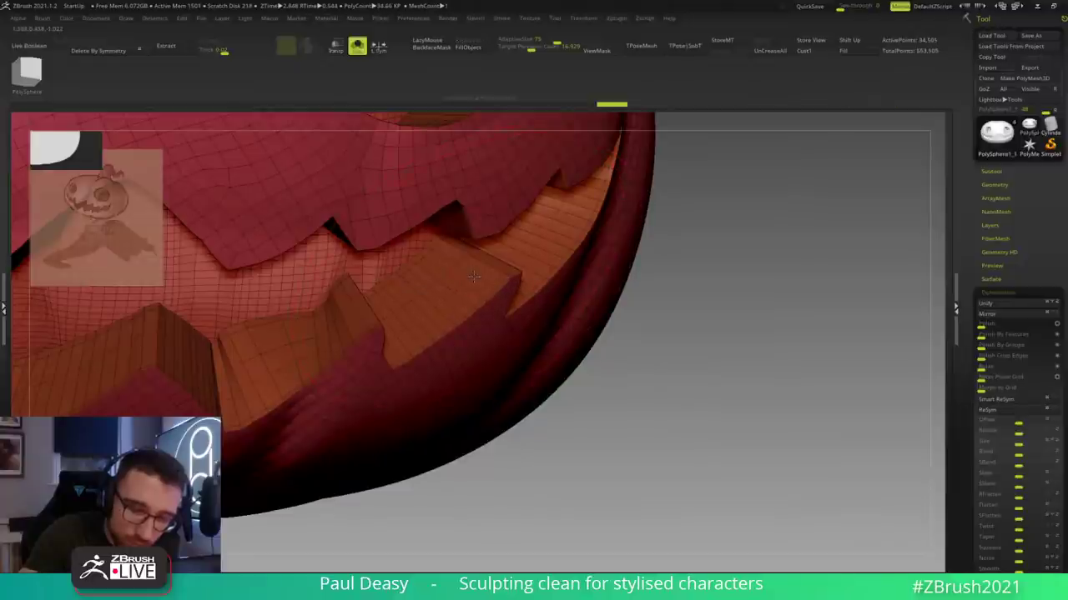
key("ctrl+z")
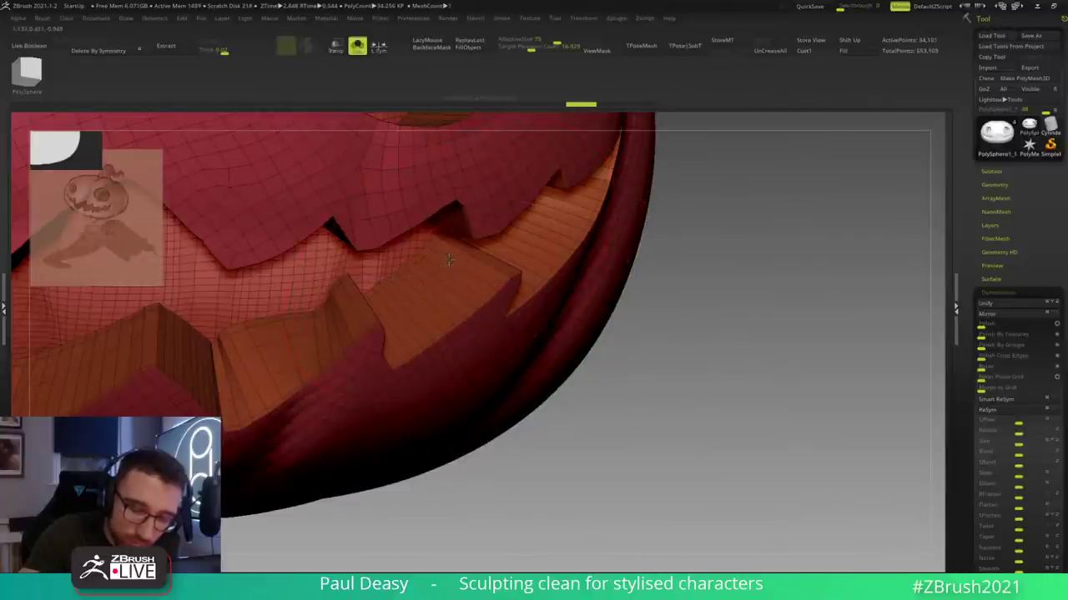
left_click(474, 277)
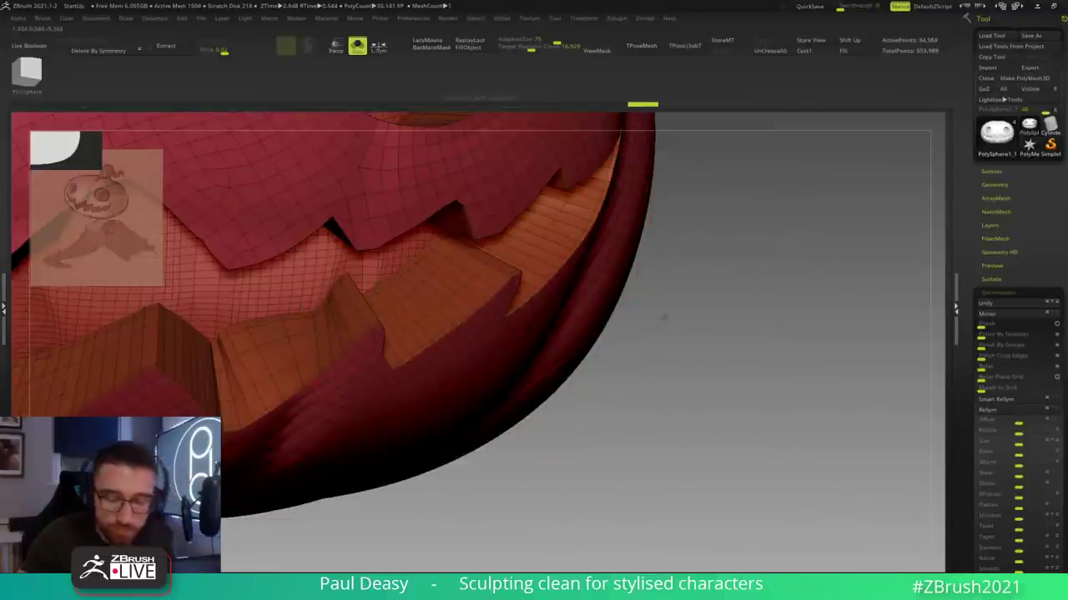
Step: Examine the whole pumpkin with and without its wireframe, then look closely at the lower teeth
key("f")
key("shift+f")
left_click_drag(688, 386, 702, 417, "alt")
mouse_move(708, 343)
left_mouse_down()
mouse_move(721, 342)
mouse_move(676, 364)
mouse_move(698, 343)
mouse_move(691, 362)
mouse_move(705, 360)
mouse_move(692, 364)
left_mouse_up()
key("shift+f")
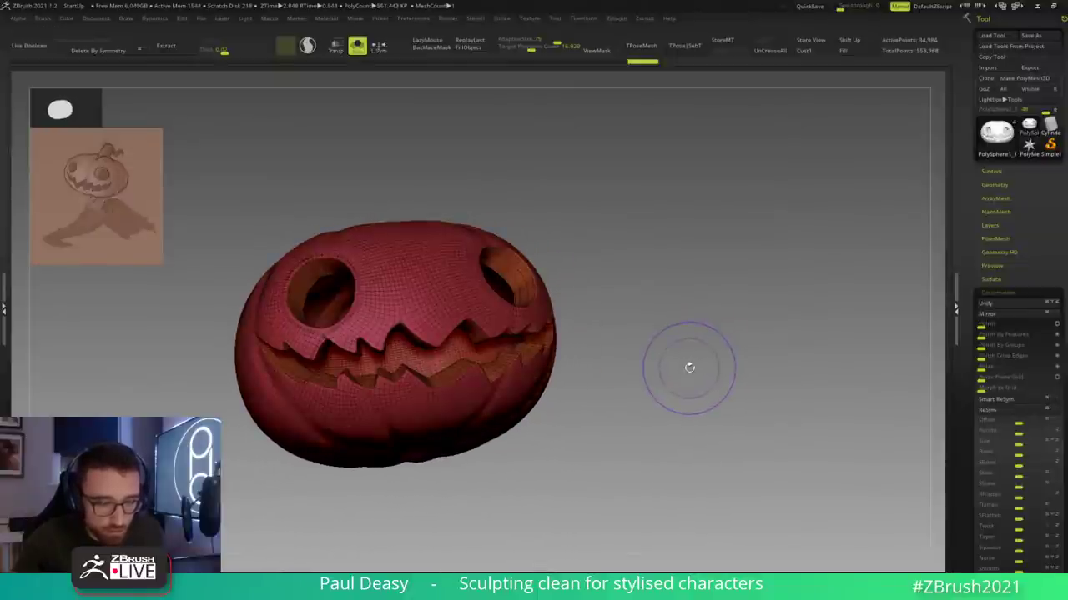
left_click_drag(648, 392, 729, 289, "alt")
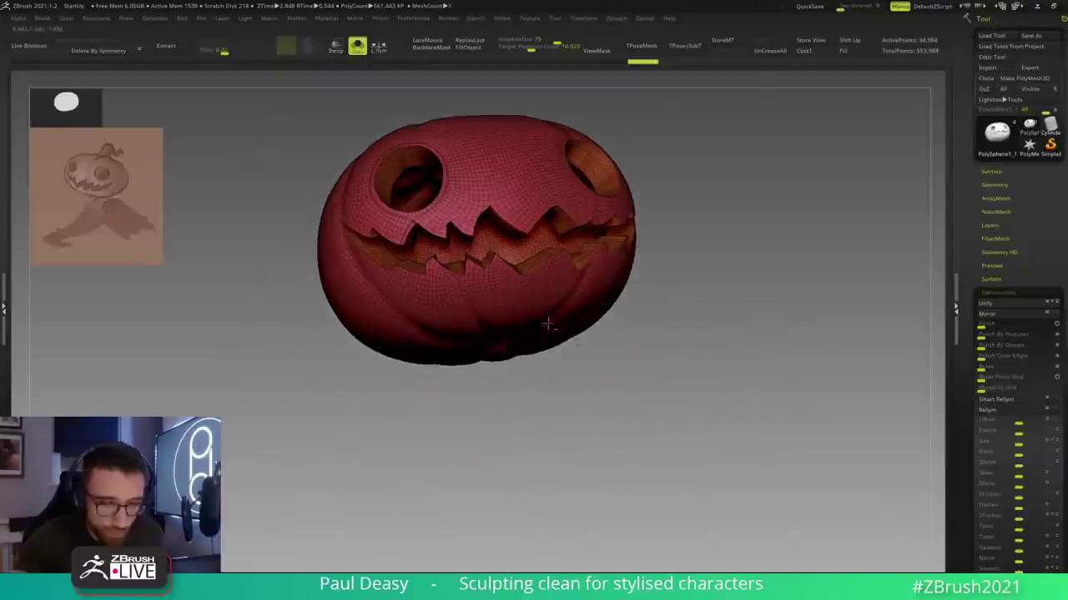
left_click_drag(679, 312, 683, 382, "alt")
key("space")
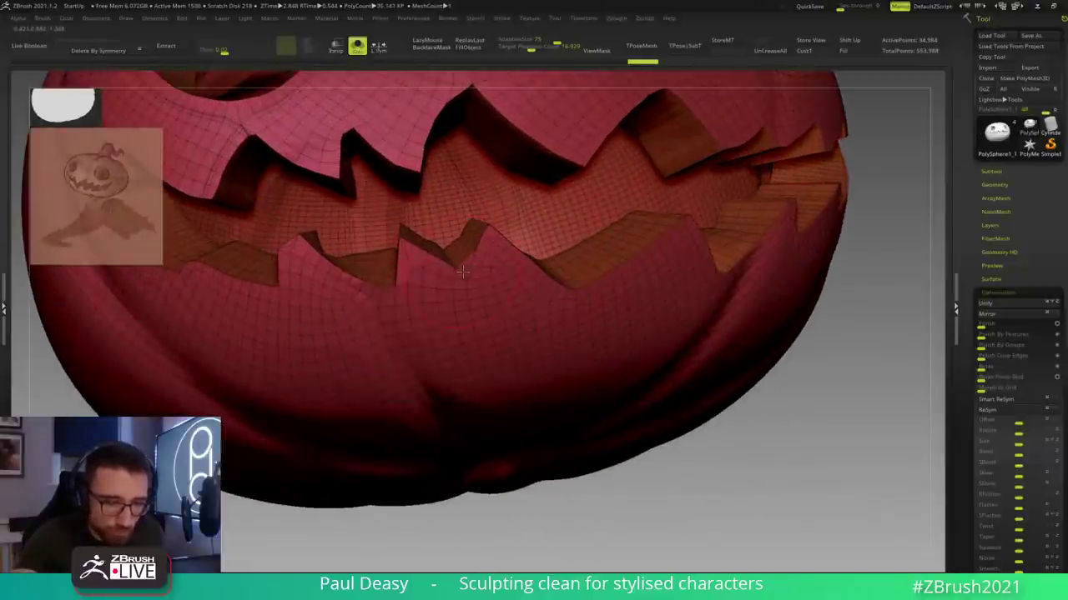
key("space")
Step: Insert ZModeler edge loops through the smaller lower teeth so their tips and notches are supported
right_click_drag(258, 251, 305, 239)
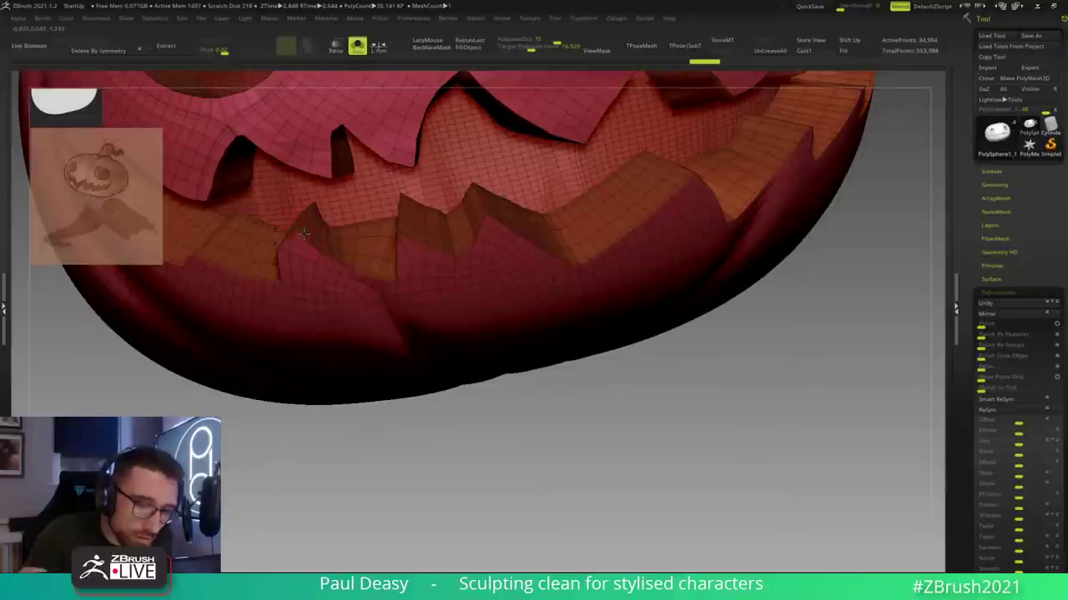
left_click_drag(307, 227, 316, 241)
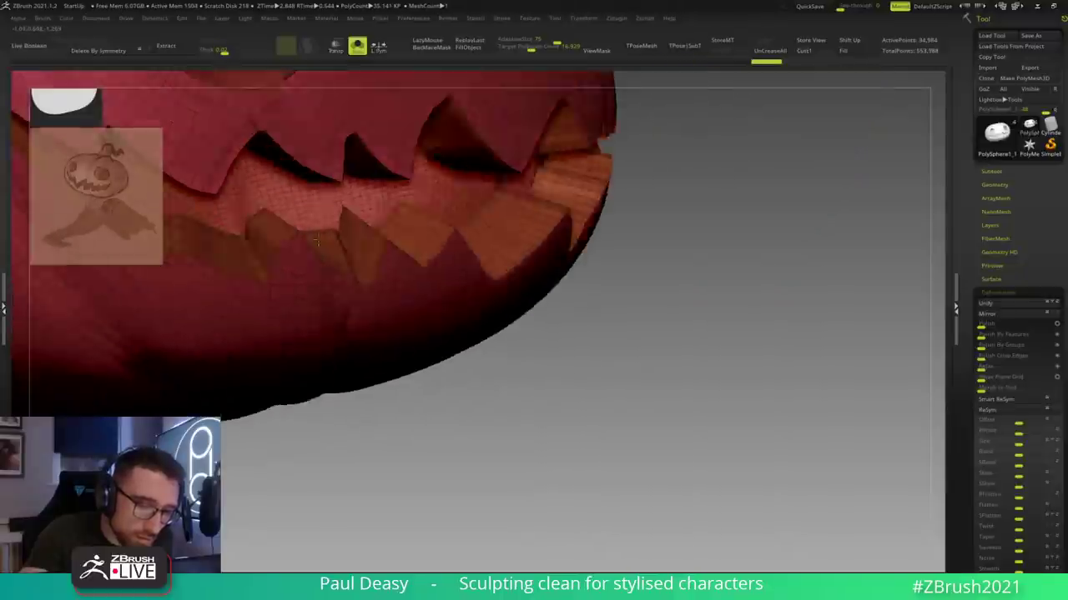
right_click_drag(317, 242, 307, 247)
key("b")
key("z")
key("m")
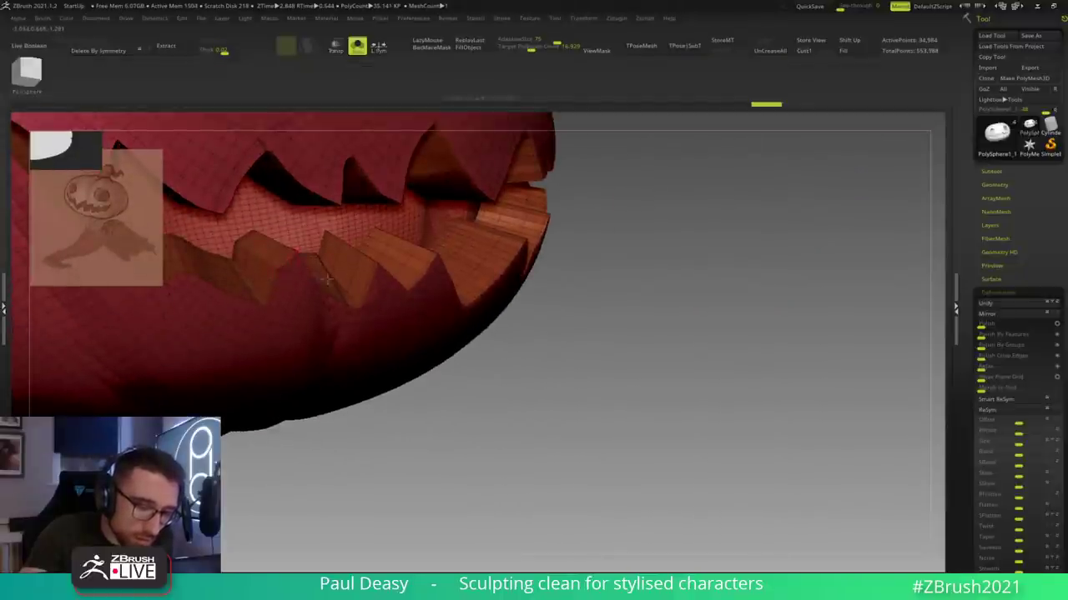
right_click_drag(282, 256, 280, 269, "ctrl")
left_click(335, 283)
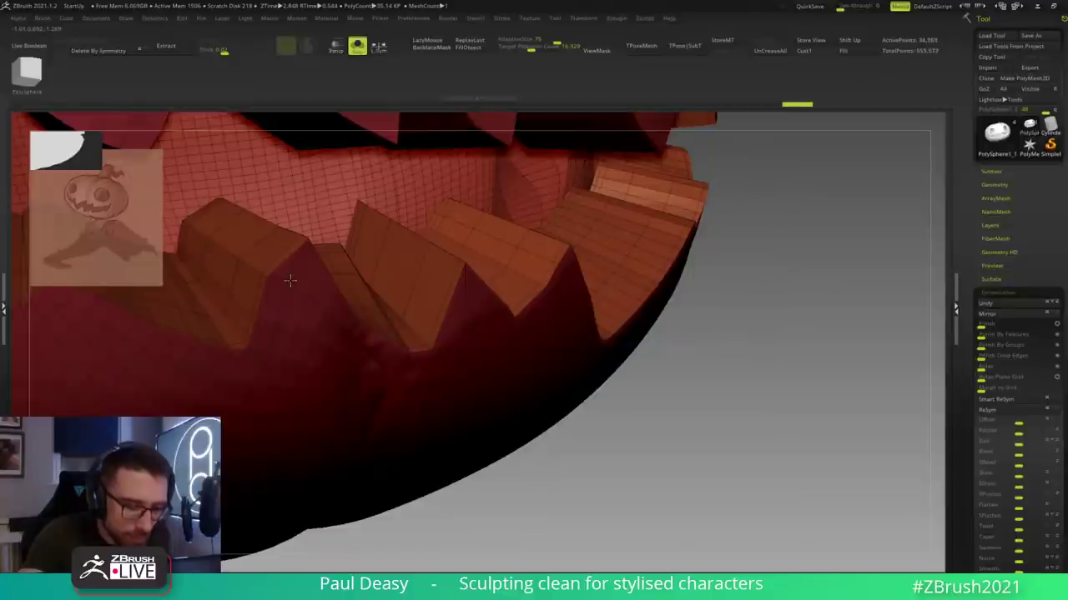
Step: Preview the carved mouth with Dynamic Subdivision smoothing, with and without the wireframe, and return to the unsmoothed mesh
left_click_drag(660, 363, 687, 384, "alt")
key("shift+f")
key("shift+d")
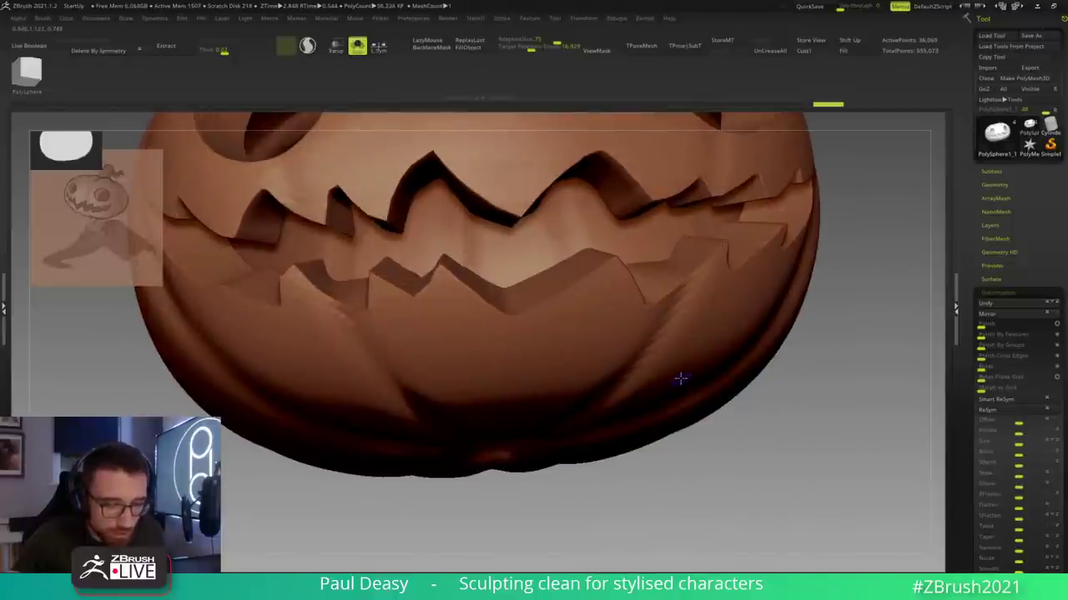
key("shift+f")
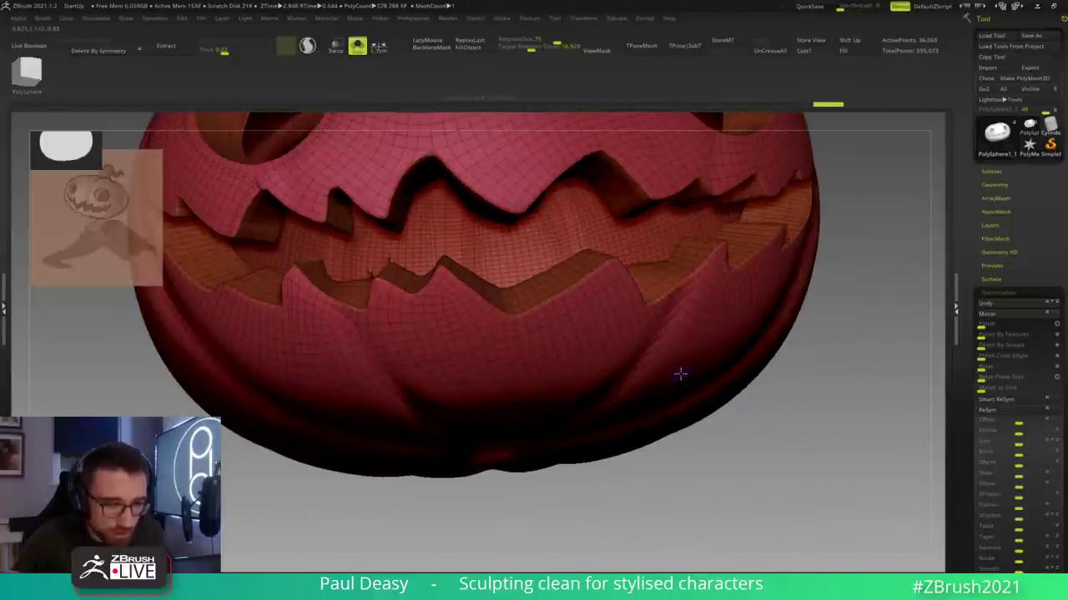
key("shift+f")
right_click_drag(632, 290, 655, 313)
key("shift+f")
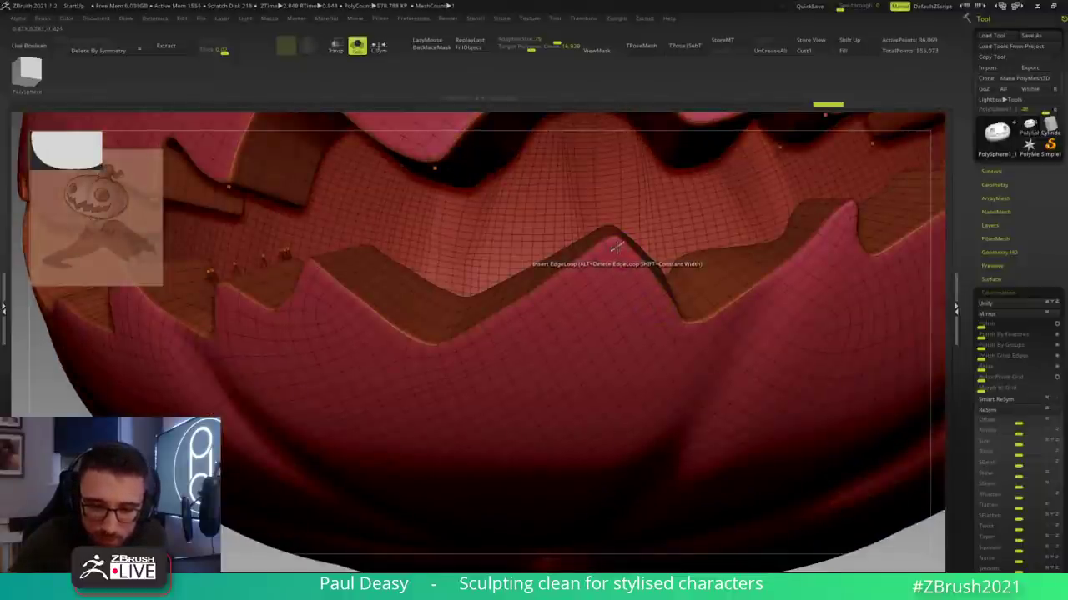
key("shift+d")
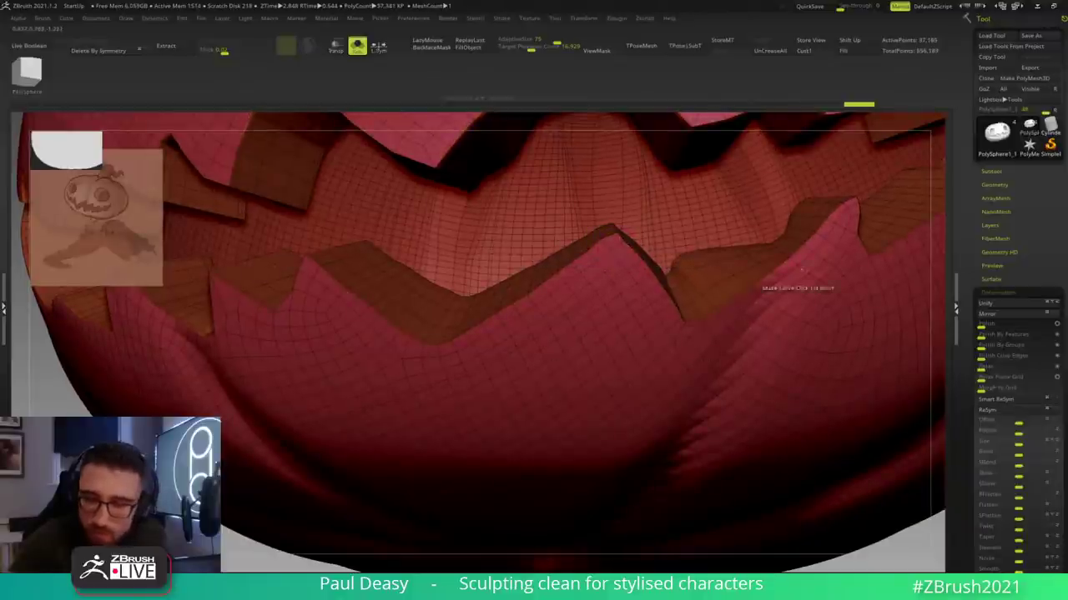
Step: Insert further edge loops at the tips and notches of the central lower teeth and preview the smoothed mouth
right_click_drag(859, 206, 909, 205)
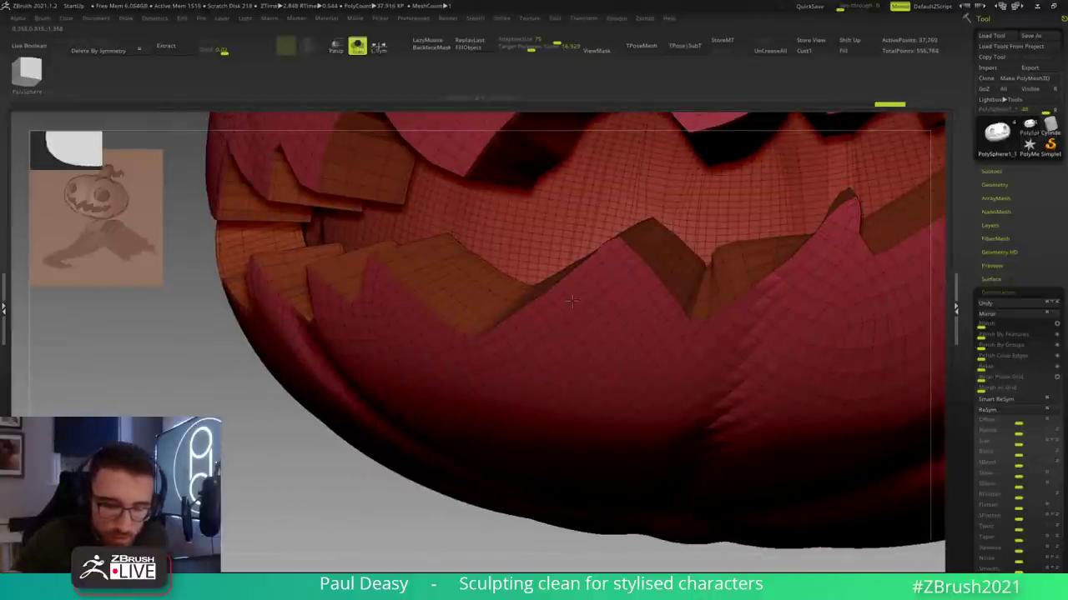
right_click_drag(572, 301, 464, 354)
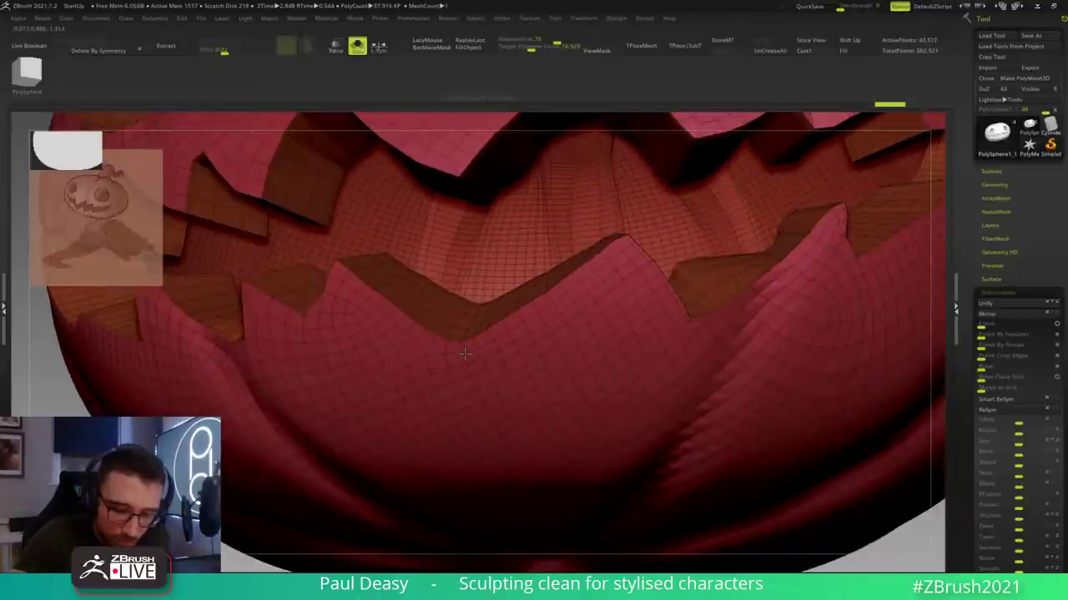
right_click_drag(464, 354, 328, 275)
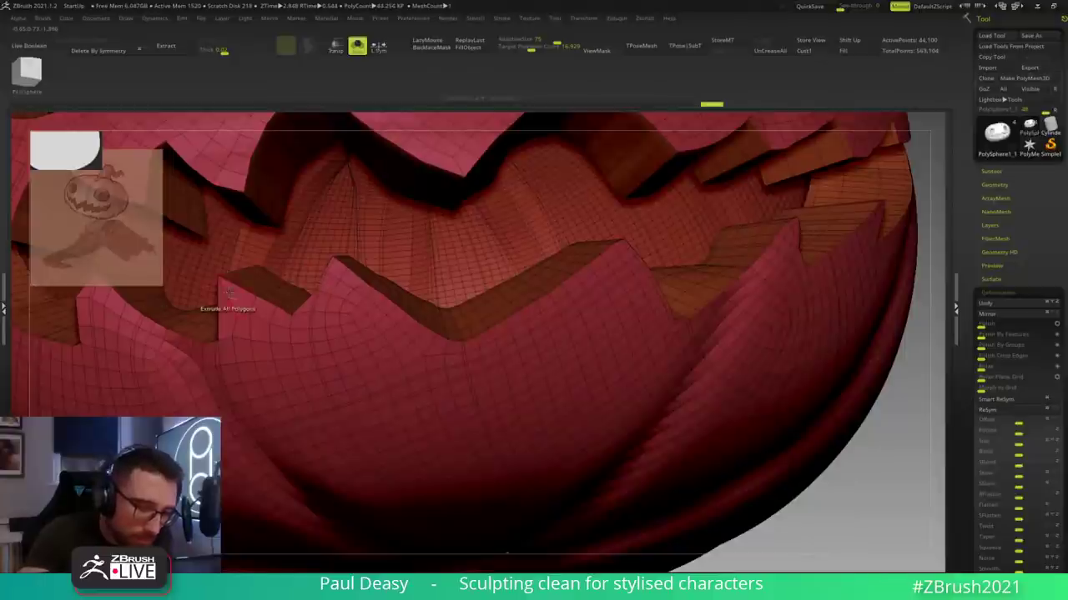
right_click_drag(250, 288, 242, 284)
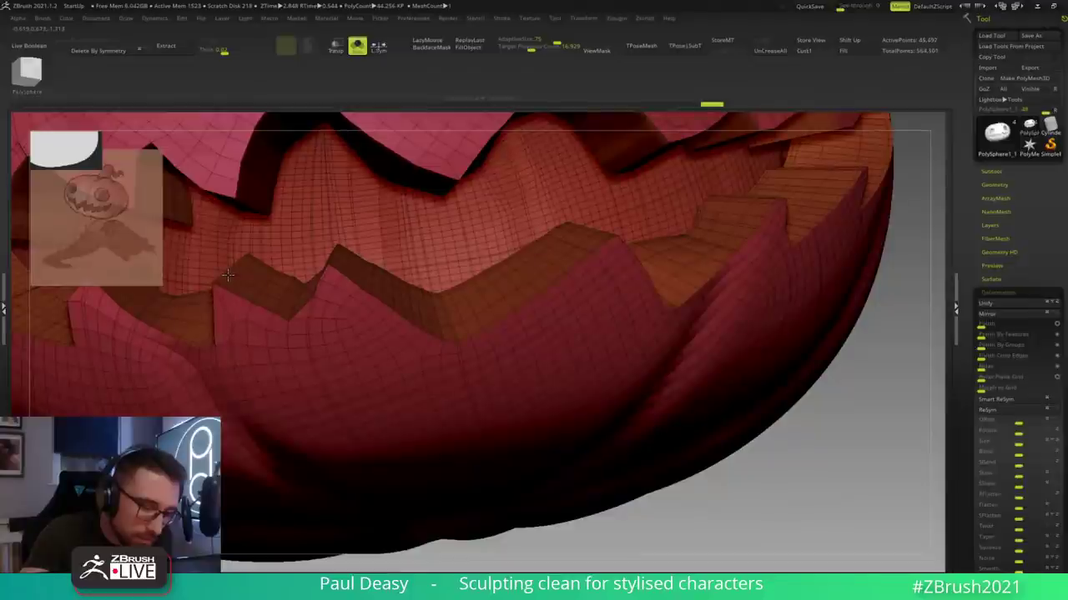
left_click(250, 295)
left_click(250, 306)
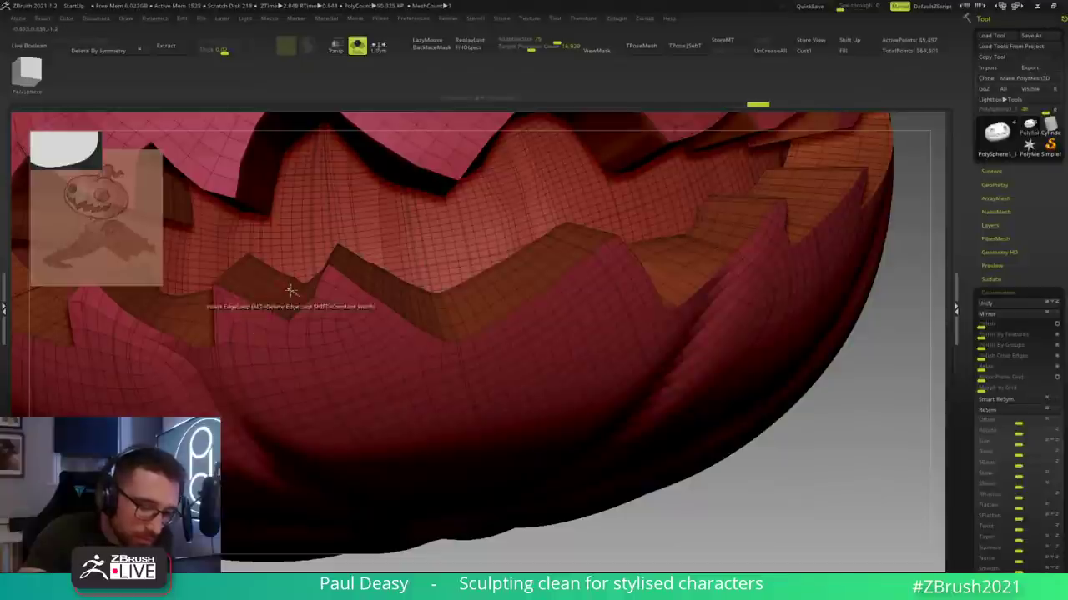
right_click_drag(286, 297, 272, 307)
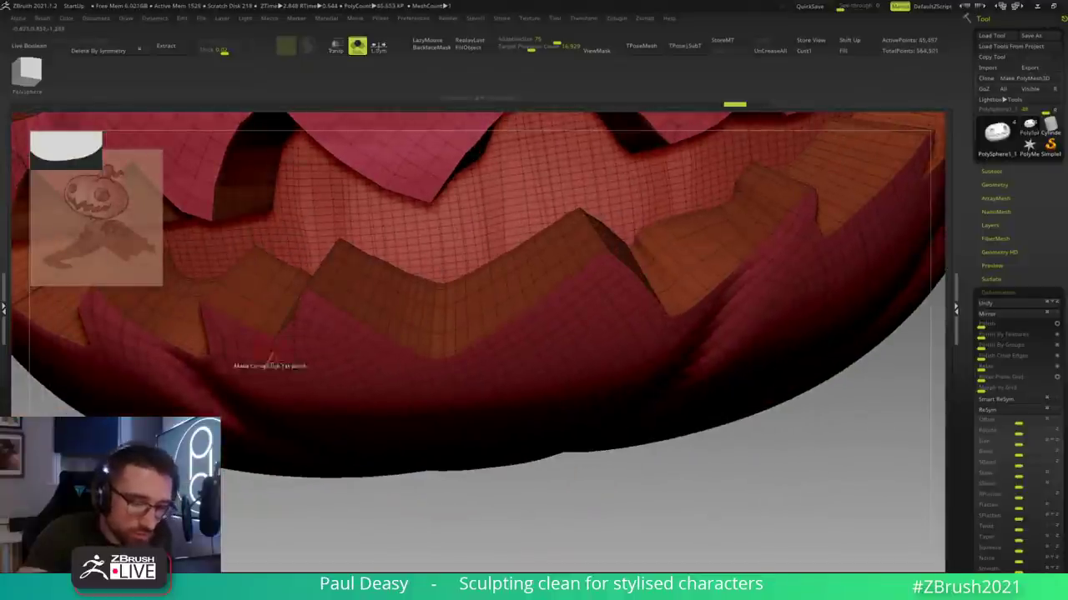
key("shift+f")
right_click_drag(773, 467, 690, 414, "ctrl")
right_click_drag(587, 386, 657, 422)
key("shift+d")
key("shift+f")
Step: Insert ZModeler edge loops at the tips and notches of the central upper teeth
key("b")
key("z")
key("m")
right_click_drag(439, 335, 439, 325)
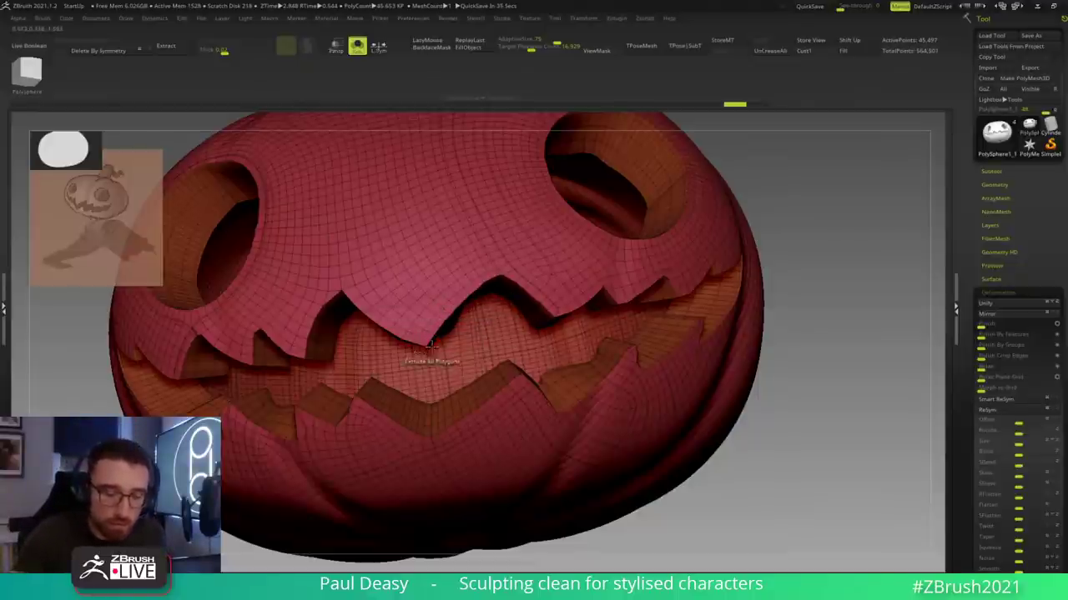
right_click_drag(417, 305, 387, 305)
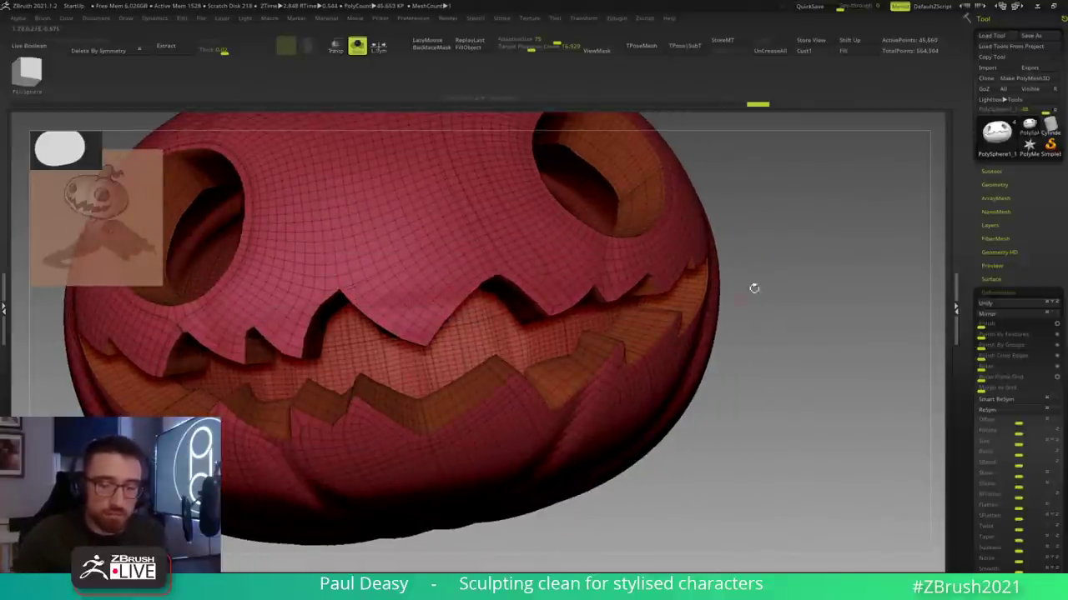
mouse_move(796, 303)
right_mouse_down()
mouse_move(779, 302)
mouse_move(798, 309)
mouse_move(782, 312)
right_mouse_up()
right_click_drag(354, 300, 350, 314, "ctrl")
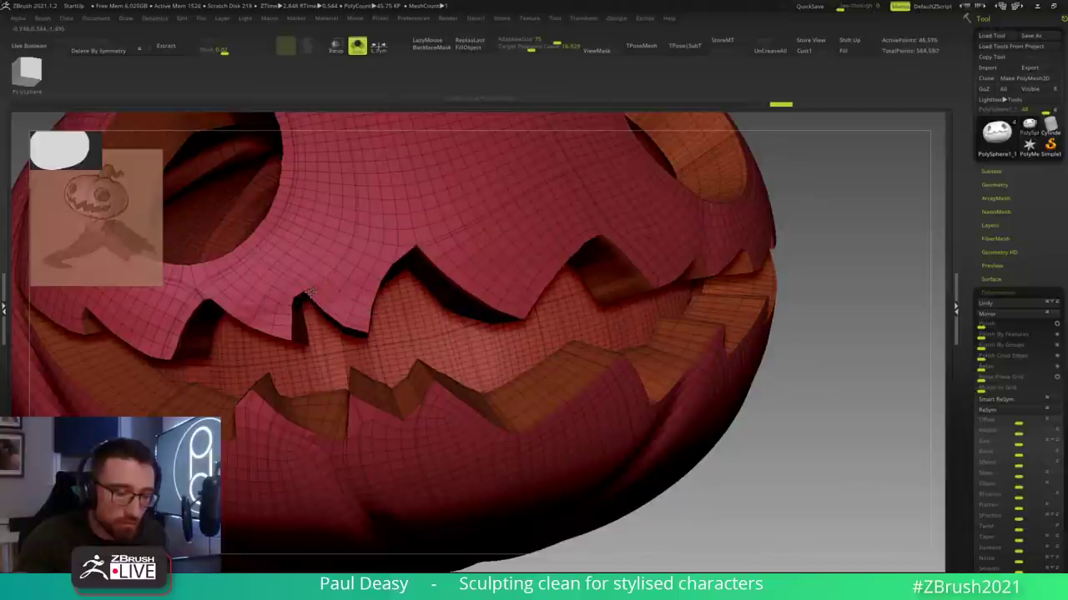
Step: Insert edge loops through the small upper teeth below the eye opening, working towards the mouth's corner
left_click_drag(764, 336, 803, 350, "alt")
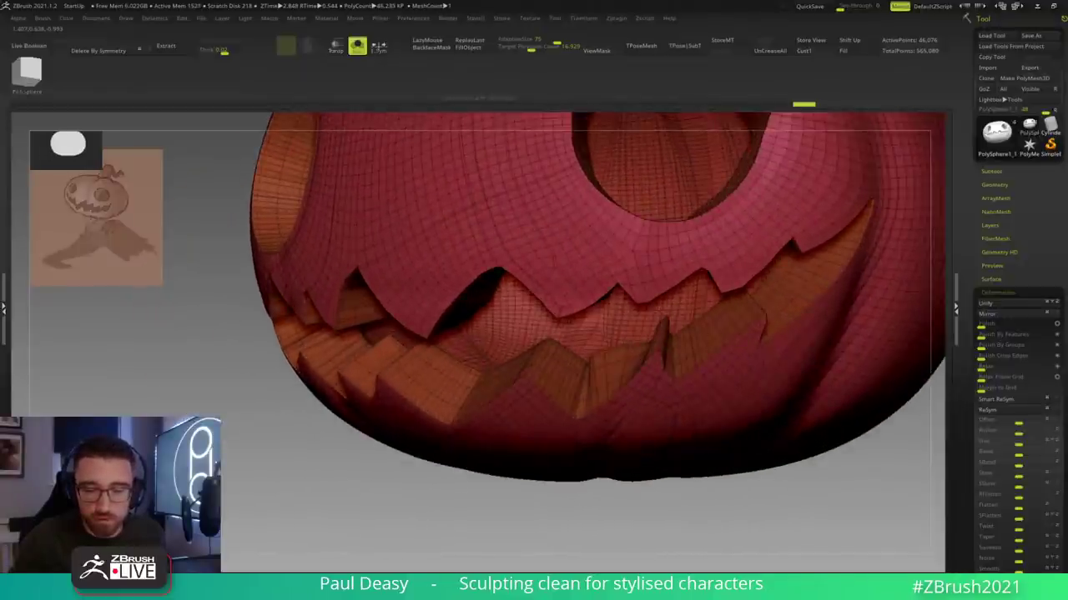
left_click(634, 286)
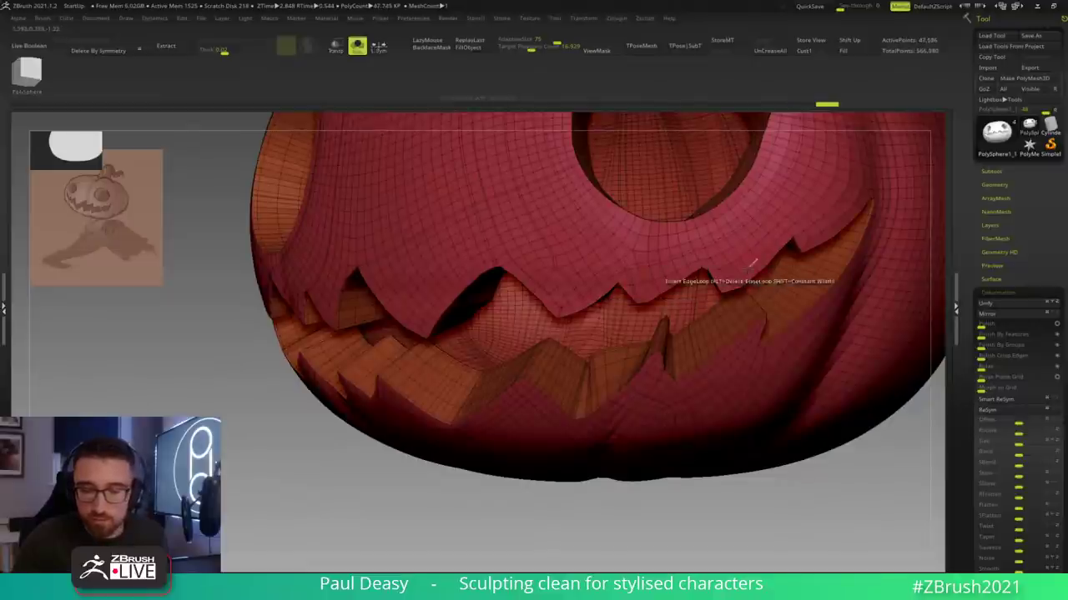
right_click_drag(738, 282, 709, 241, "alt")
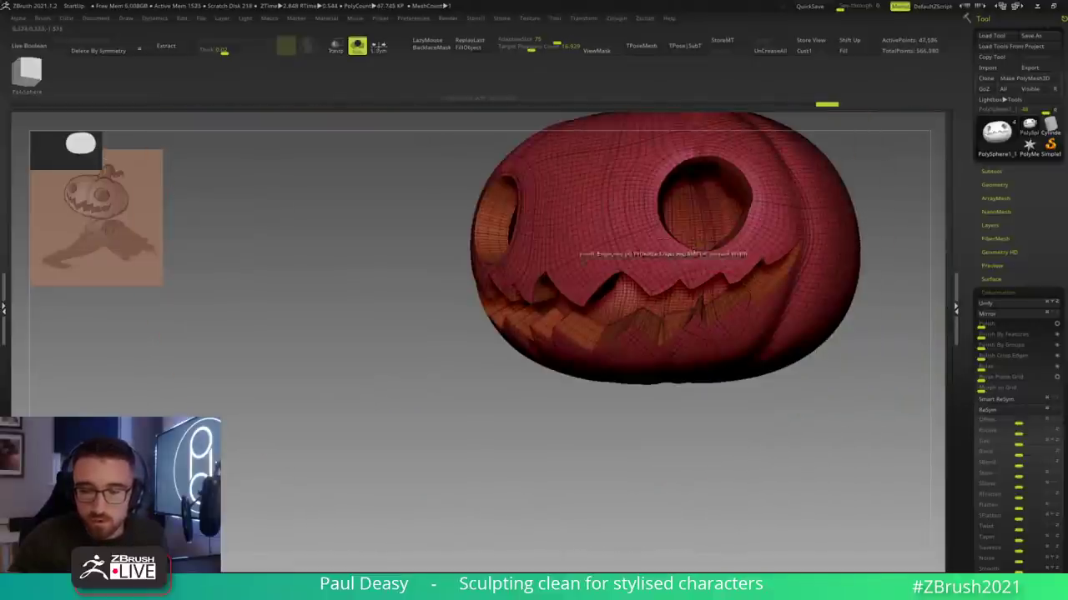
right_click_drag(781, 265, 662, 273, "alt")
scroll(659, 271, "up", 6)
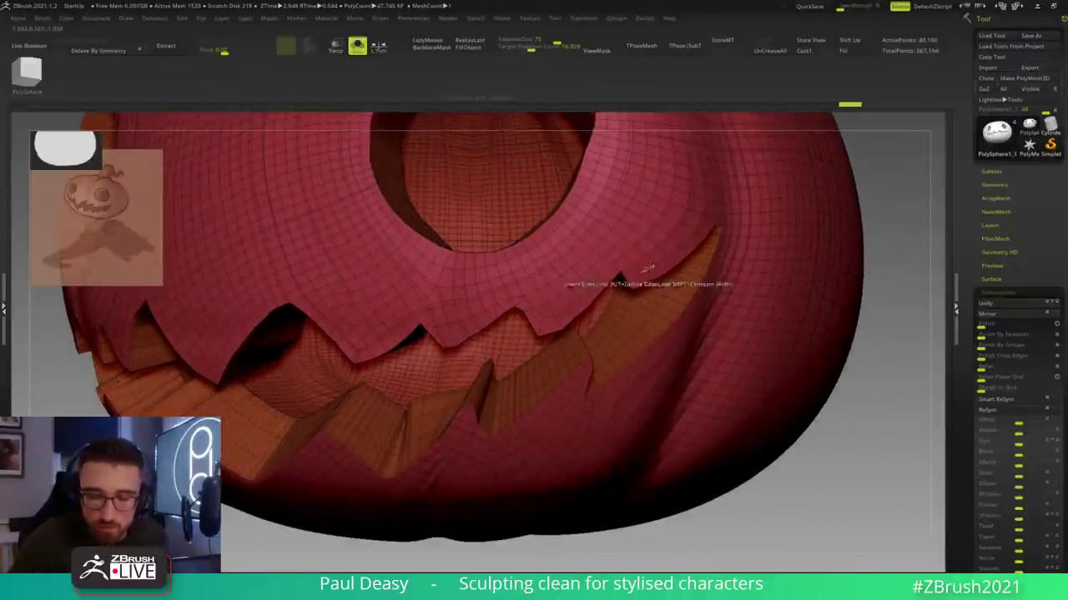
Step: Insert edge loops around the outermost upper notch and the pointed corners of the mouth
right_click_drag(644, 241, 631, 188)
right_click_drag(638, 359, 644, 292)
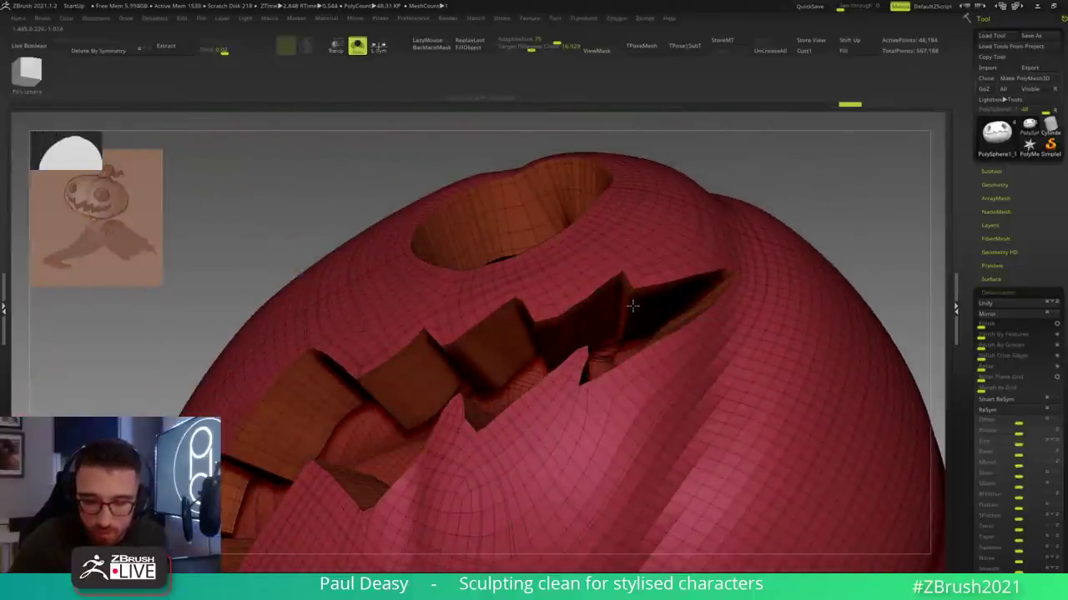
right_click_drag(736, 284, 723, 277)
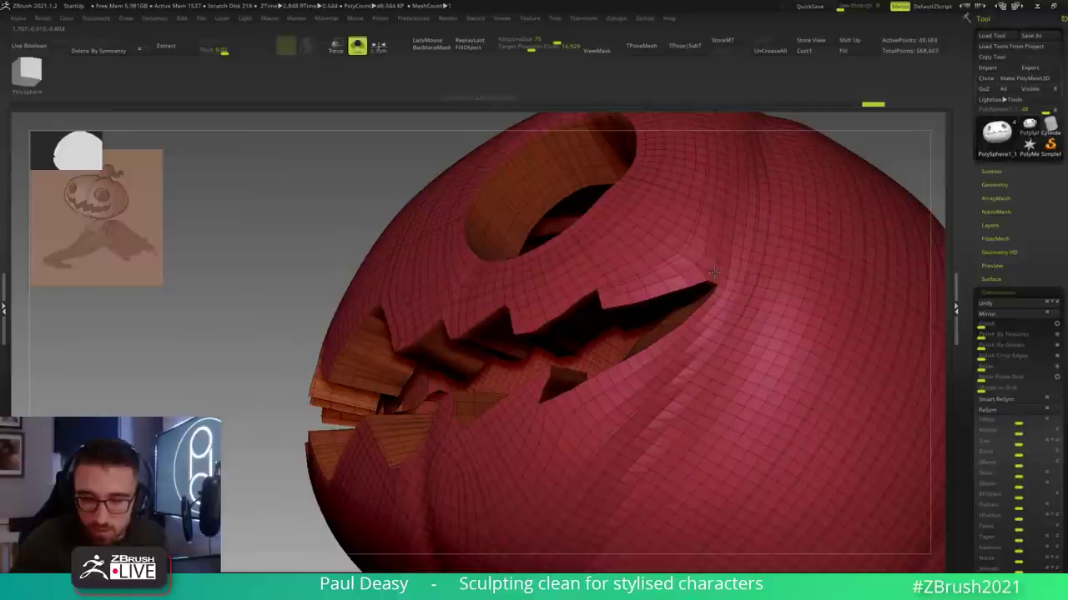
right_click_drag(719, 273, 565, 255)
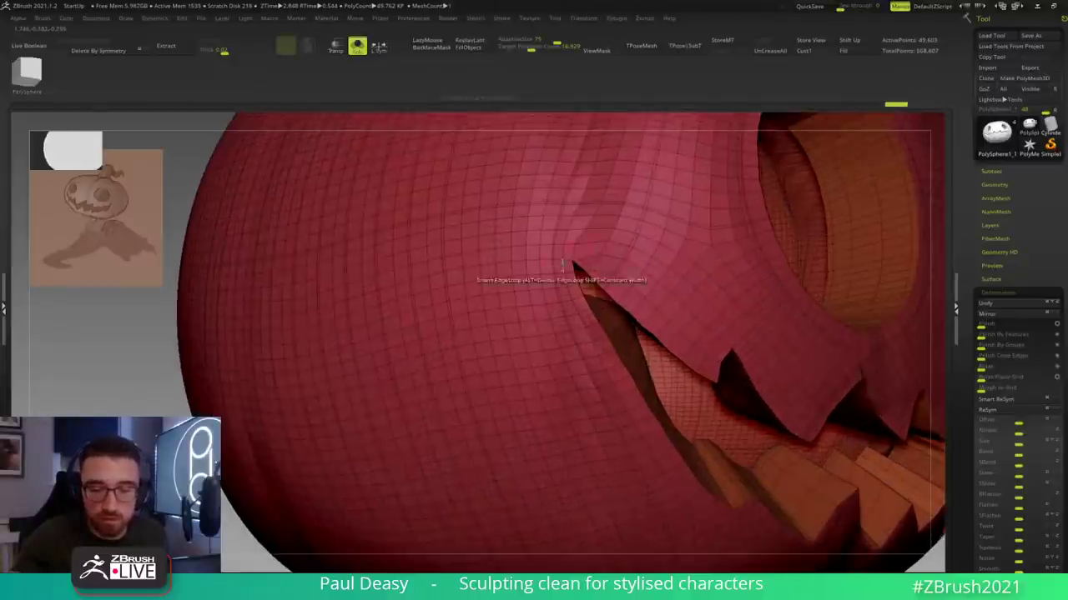
left_click(564, 263)
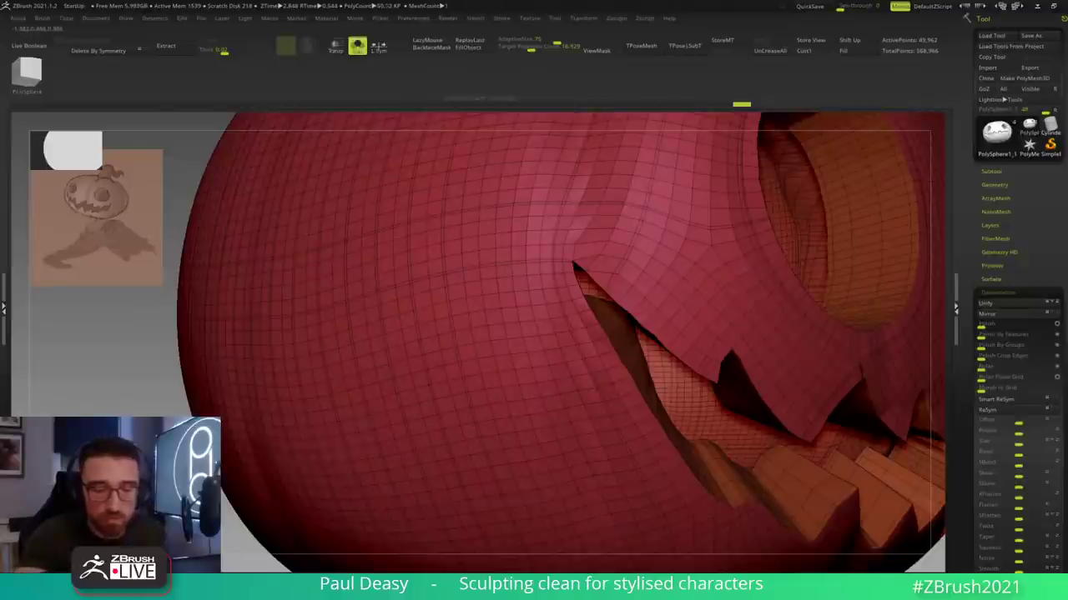
Step: Insert edge loops at the outermost lower tooth and its adjoining notch on the mouth's opposite side
key("f")
right_click_drag(581, 471, 611, 336)
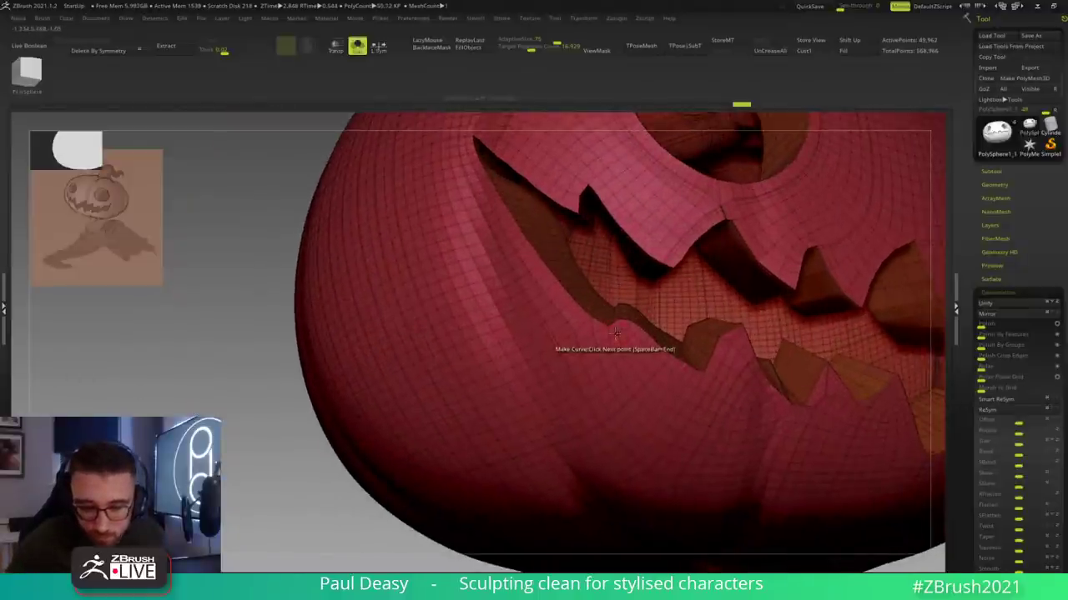
left_click(693, 385)
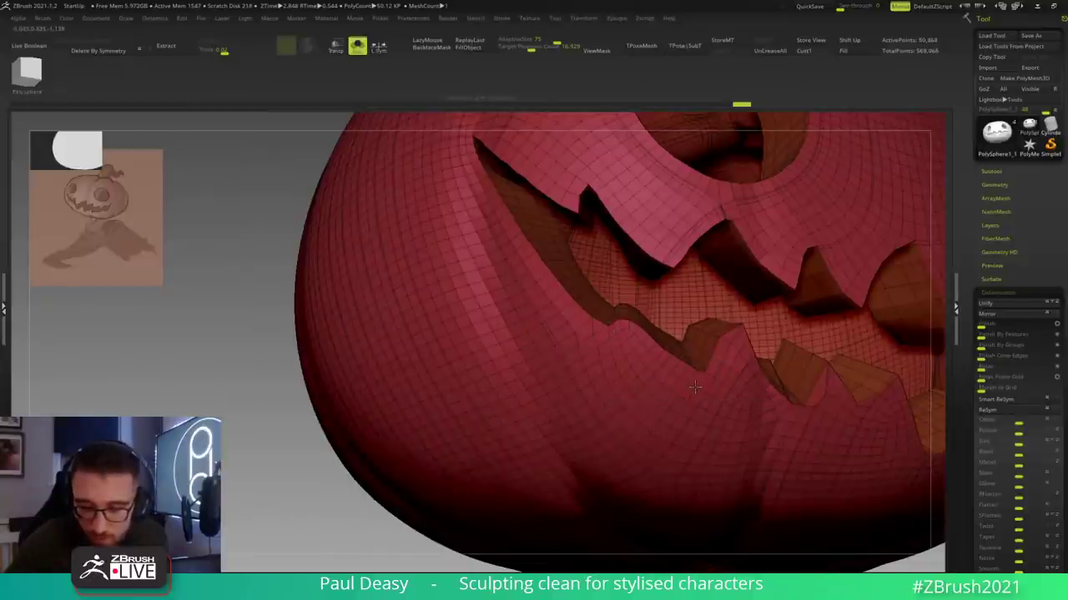
Step: Hide the rear of the pumpkin shell to isolate the face section around the eye and mouth openings
right_click_drag(707, 371, 663, 379)
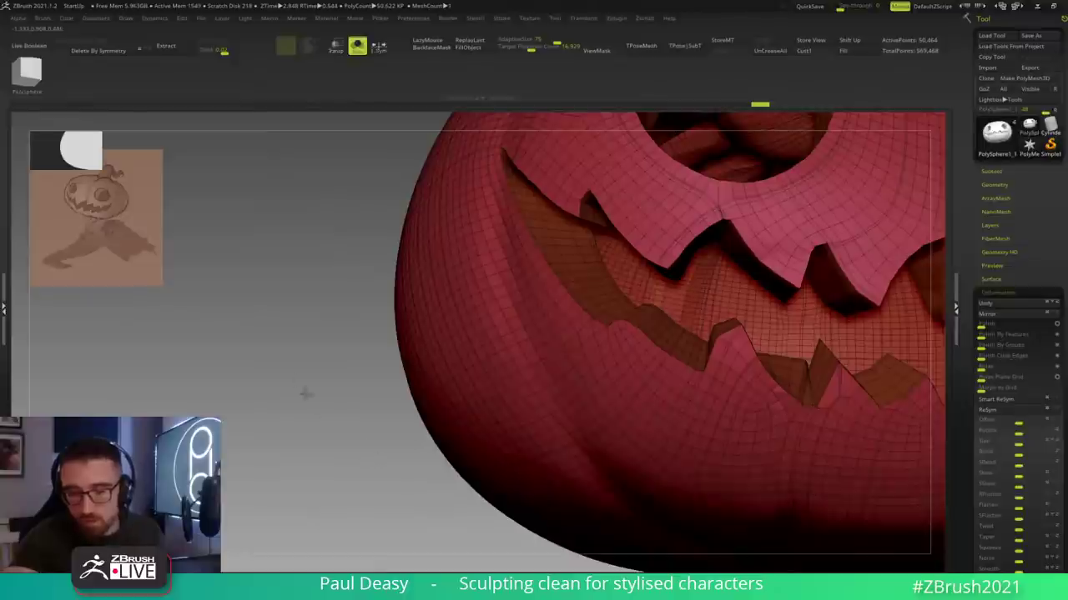
right_click_drag(307, 393, 371, 426, "ctrl")
mouse_move(876, 459)
right_mouse_down()
mouse_move(792, 478)
mouse_move(891, 447)
mouse_move(721, 432)
right_mouse_up()
mouse_move(826, 454)
left_mouse_down("ctrl+shift")
mouse_move(728, 205)
mouse_move(654, 121)
left_mouse_up("ctrl+shift")
right_click_drag(764, 353, 415, 268)
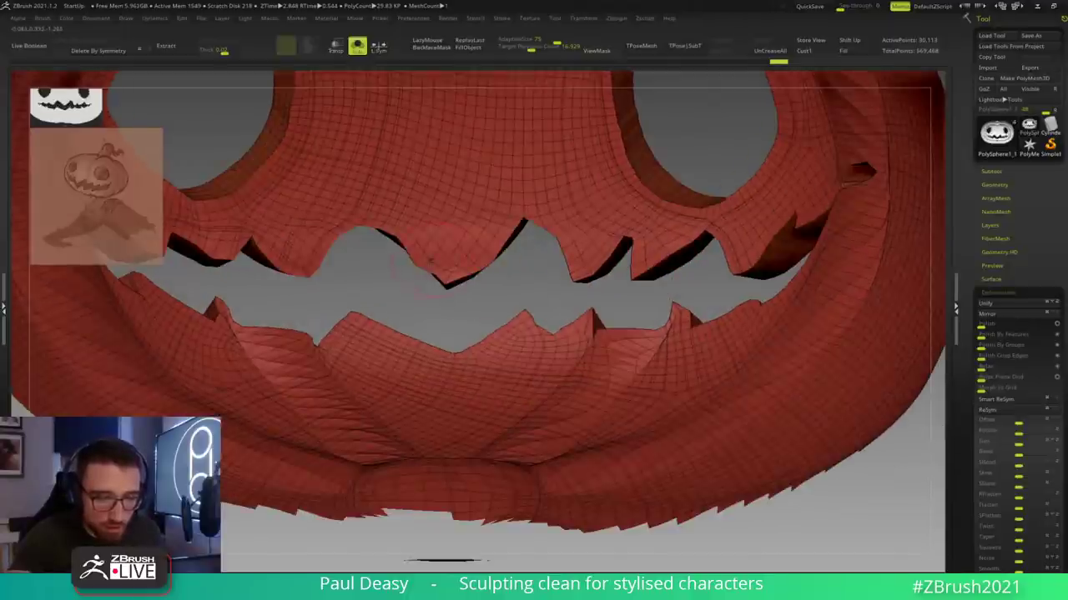
Step: Smooth the mesh flow above the central upper tooth and the tooth beside it
right_click(429, 247)
left_click_drag(428, 247, 426, 257, "shift")
right_click(427, 253)
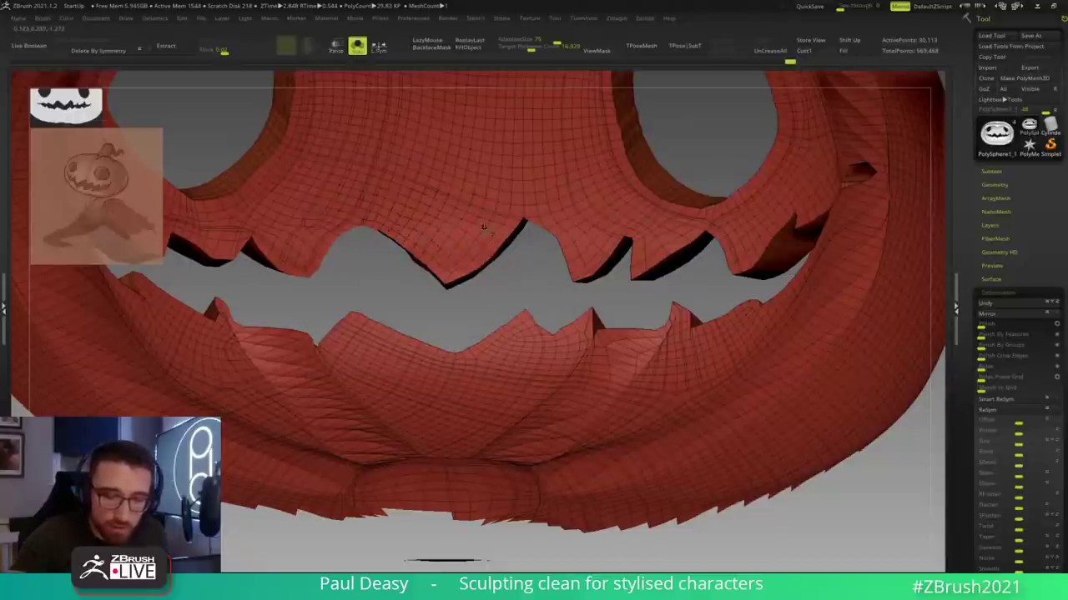
left_click_drag(541, 261, 407, 283)
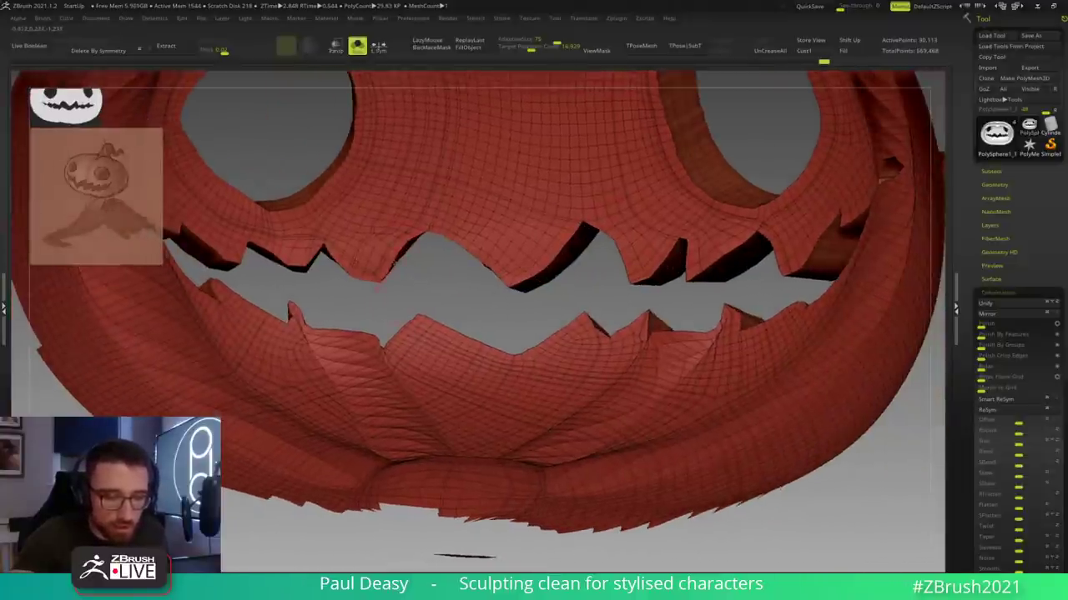
key("space")
key("space")
key("space")
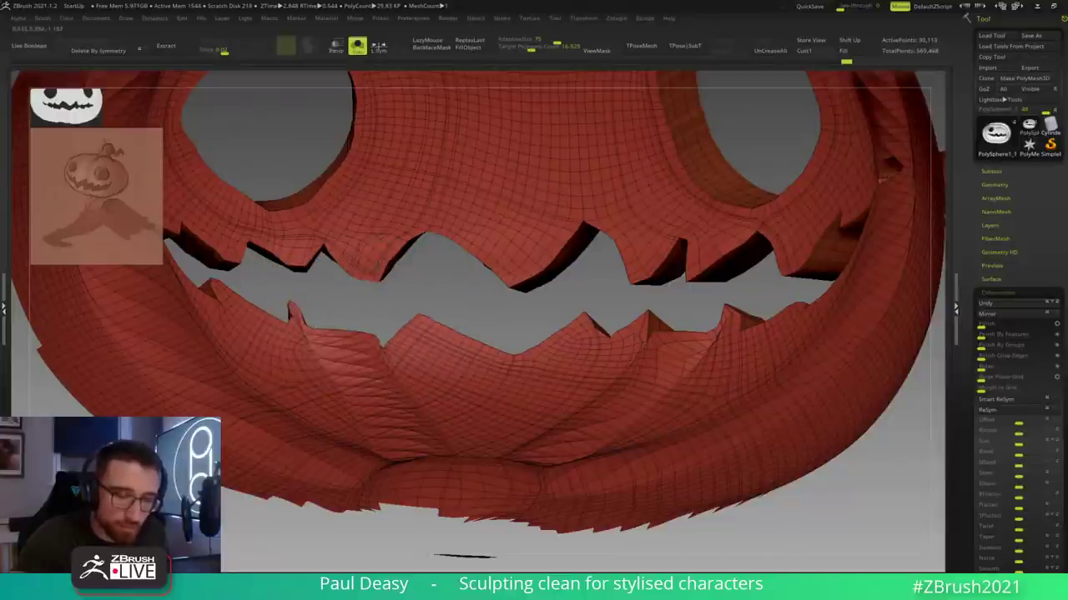
Step: Nudge the bunched edges around the small upper teeth below the eye opening into a more even flow
left_click_drag(434, 256, 423, 247)
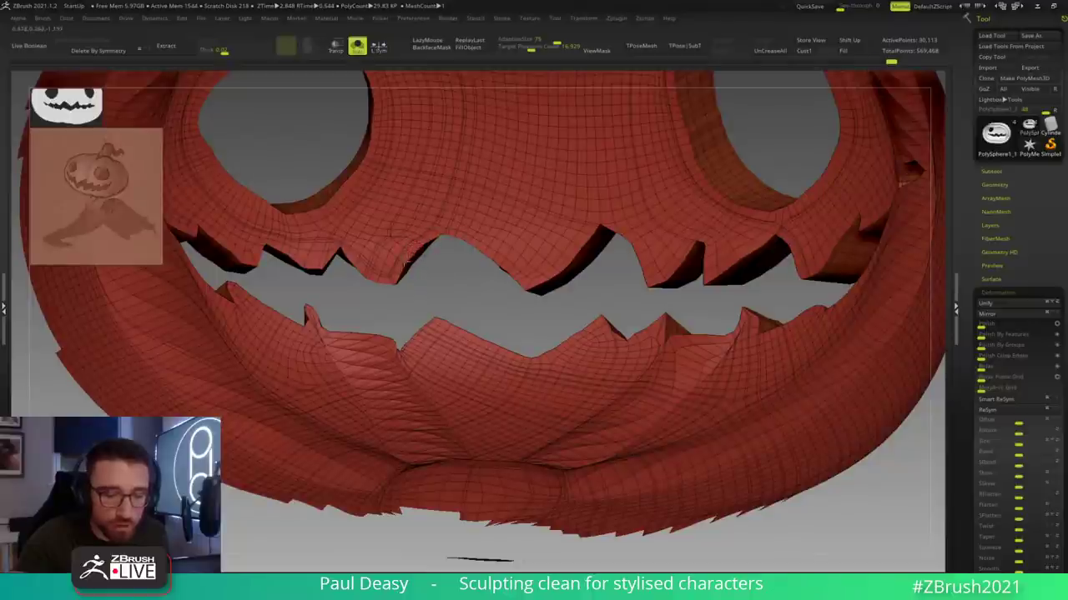
left_click_drag(445, 278, 371, 262)
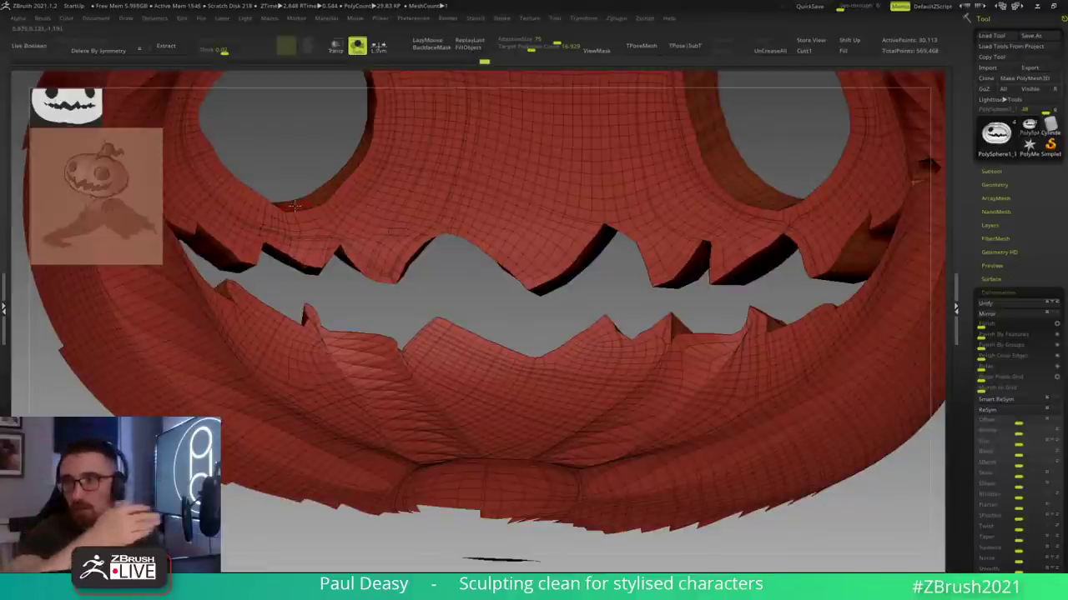
left_click_drag(342, 291, 331, 289)
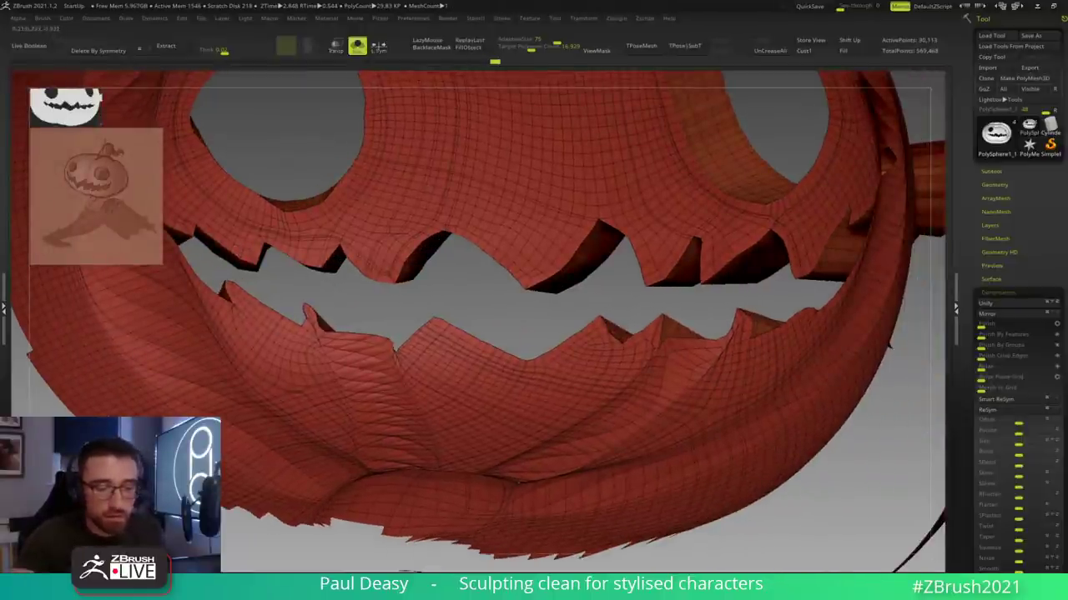
left_click_drag(495, 322, 501, 323)
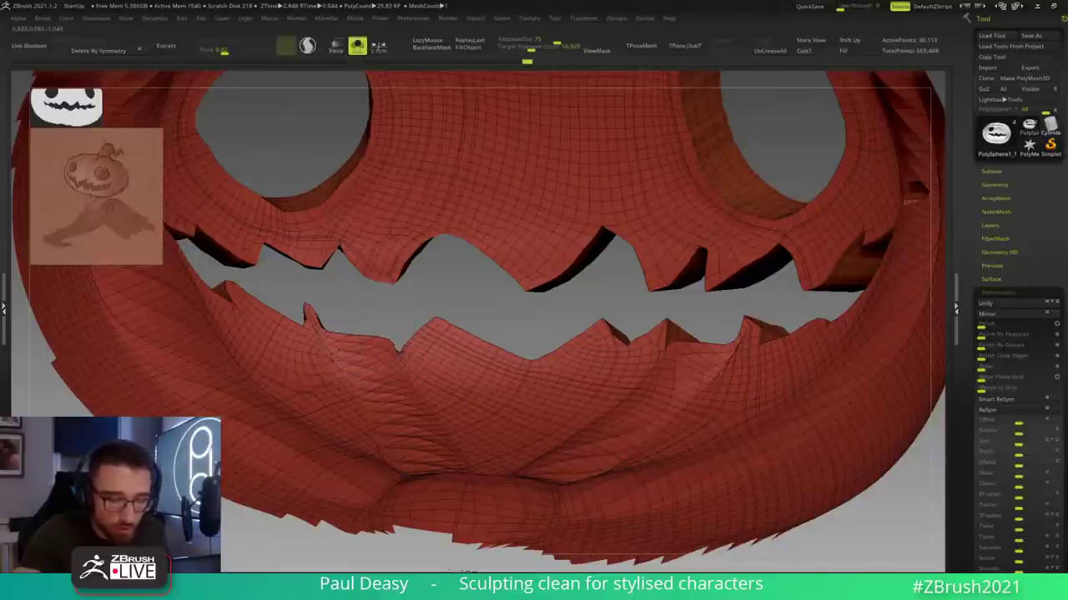
Step: Even out the topology beneath the lower teeth on one side of the mouth with the Move brush
right_click(434, 472)
right_click_drag(447, 414, 432, 464)
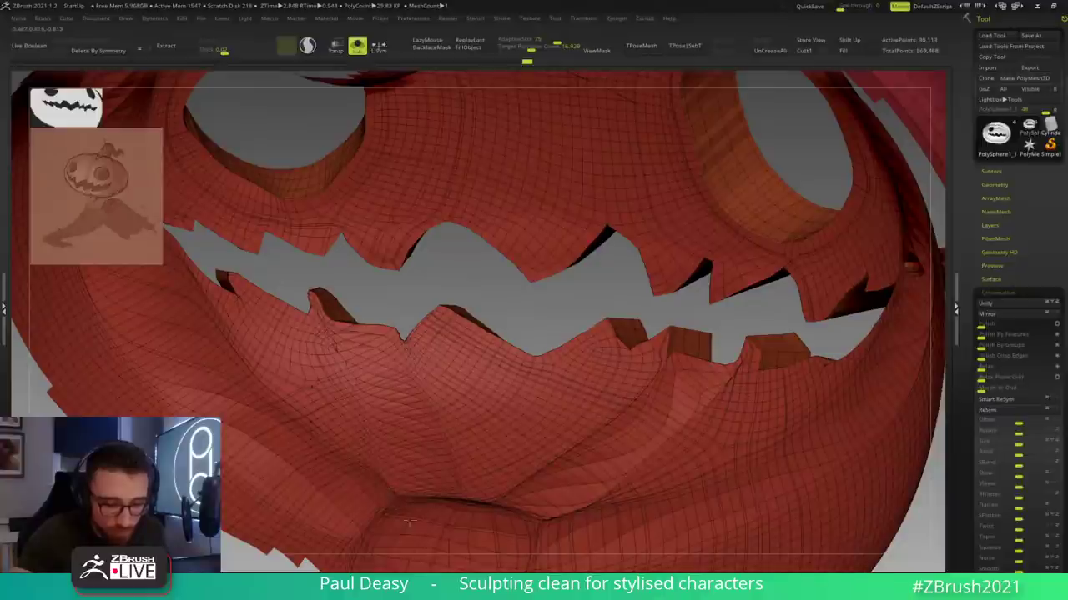
mouse_move(422, 400)
right_mouse_down()
mouse_move(407, 387)
mouse_move(423, 389)
right_mouse_up()
left_click_drag(423, 392, 423, 391)
key("space")
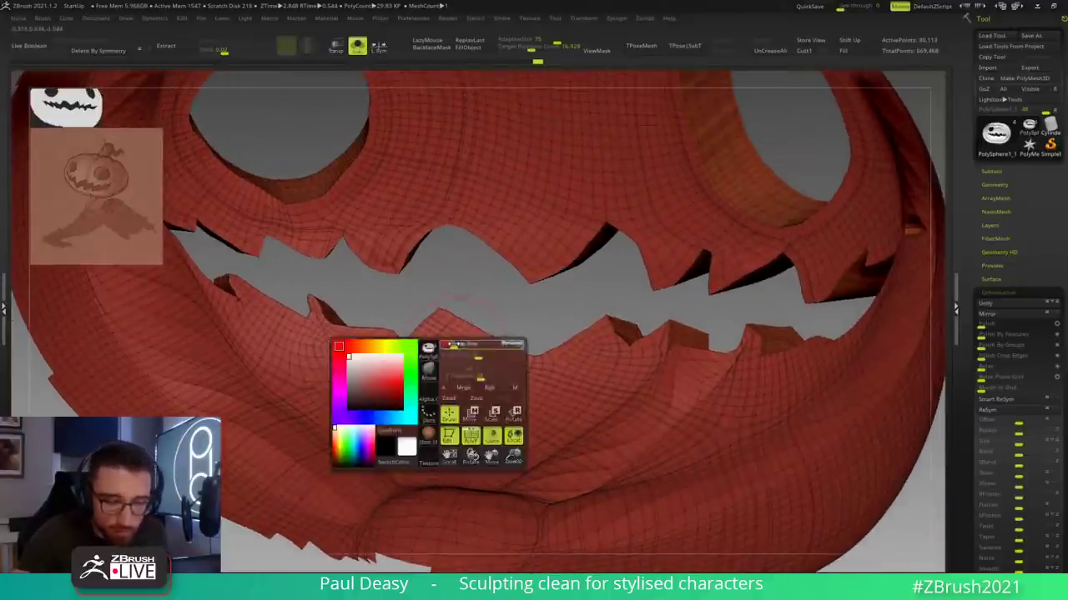
right_click_drag(514, 342, 553, 344)
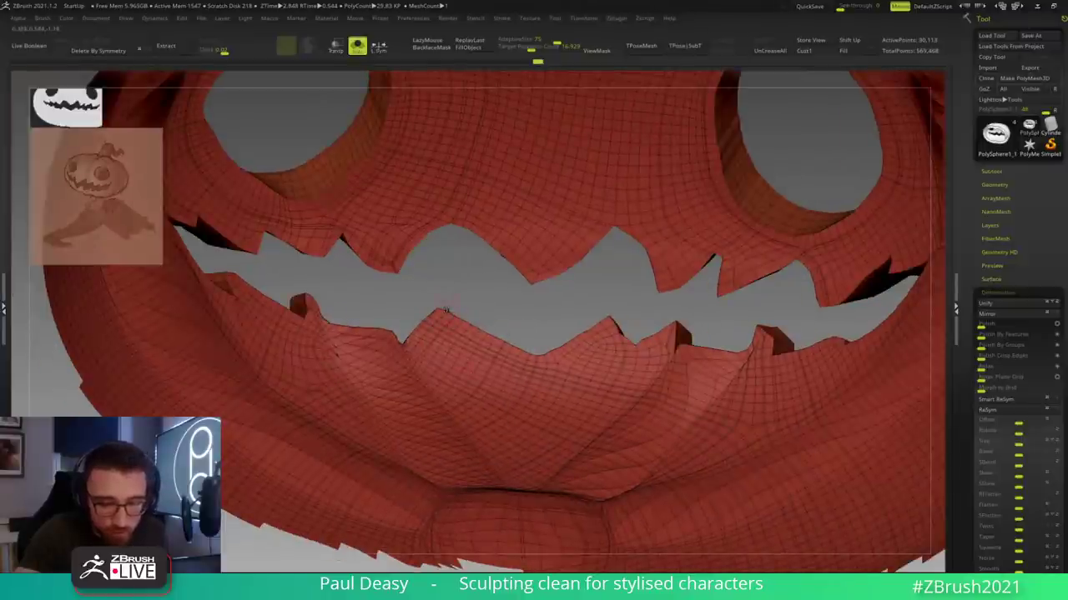
Step: Resize the brush and refine the mesh around the small lower teeth towards the mouth's other corner
key("space")
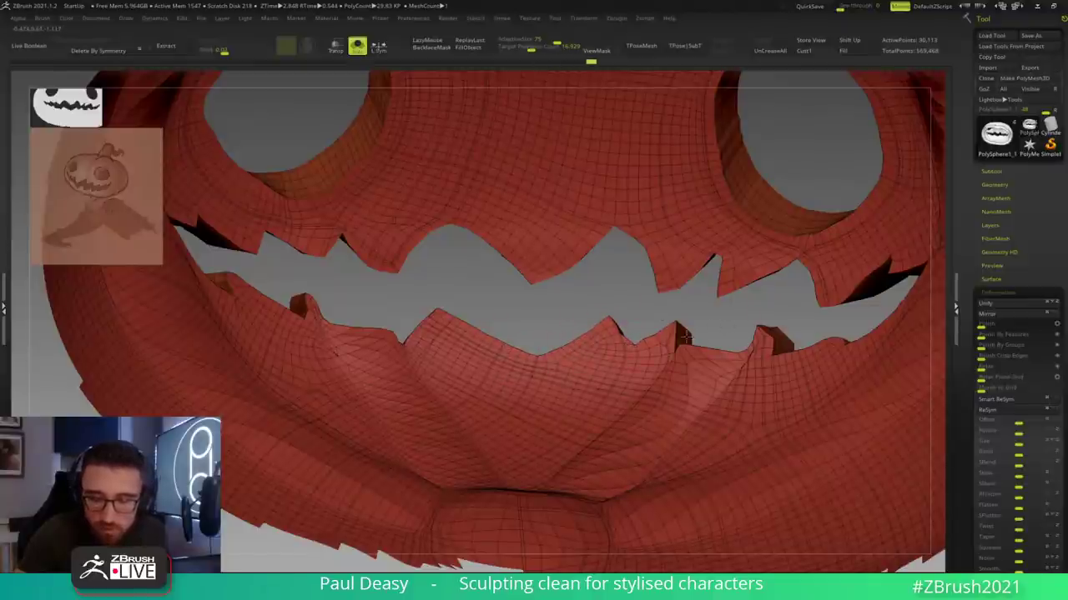
right_click_drag(570, 403, 629, 406)
key("space")
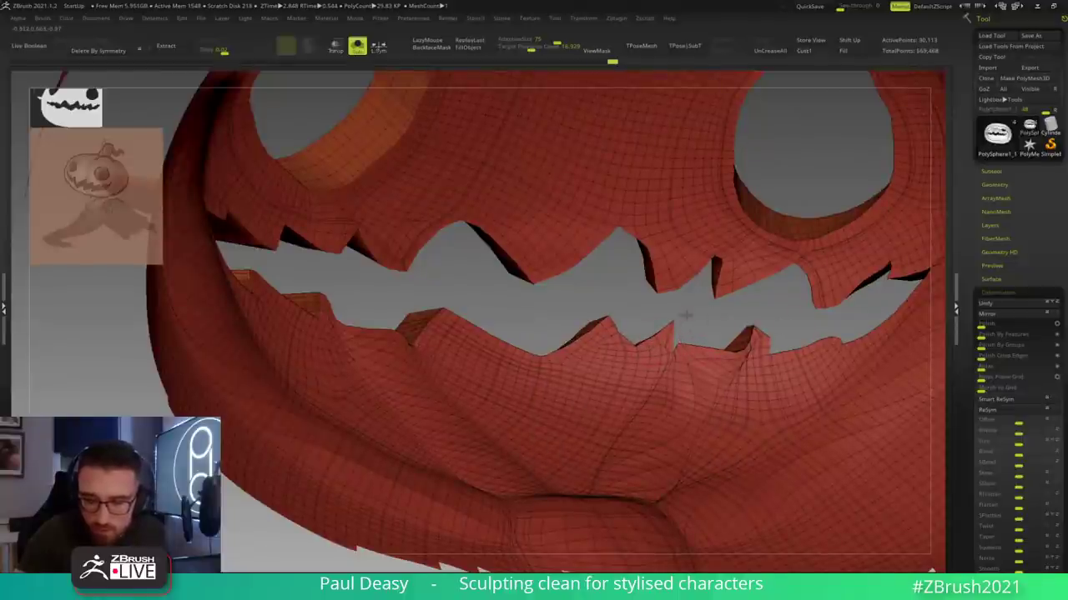
right_click_drag(762, 353, 689, 351, "alt")
key("space")
key("space")
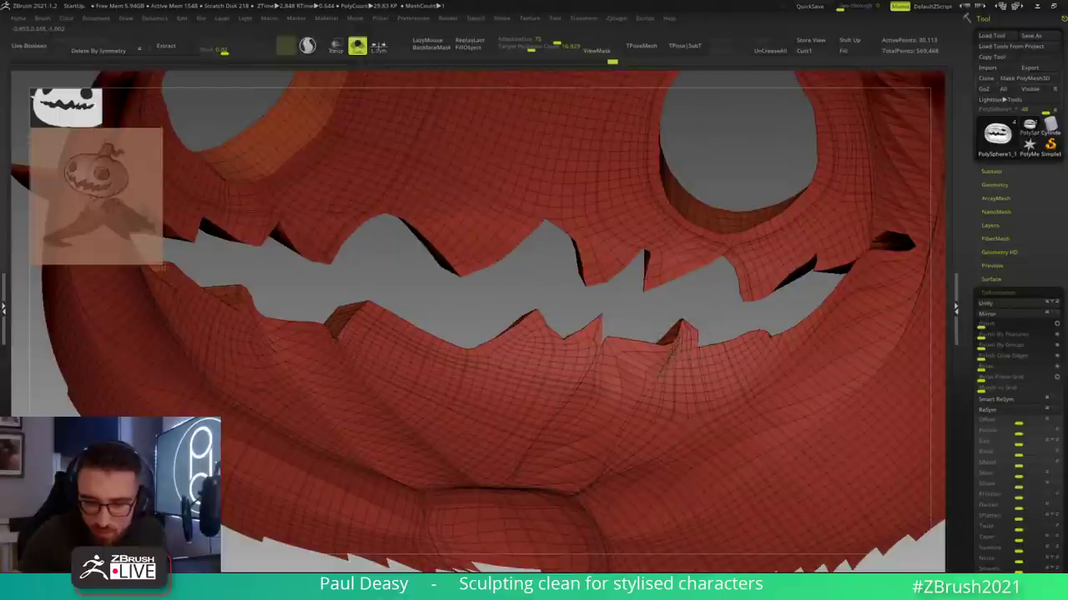
Step: Show the whole shell without its wireframe and work over the central upper tooth's surface with the DamStandard brush
right_click_drag(628, 286, 583, 291, "ctrl")
key("shift+f")
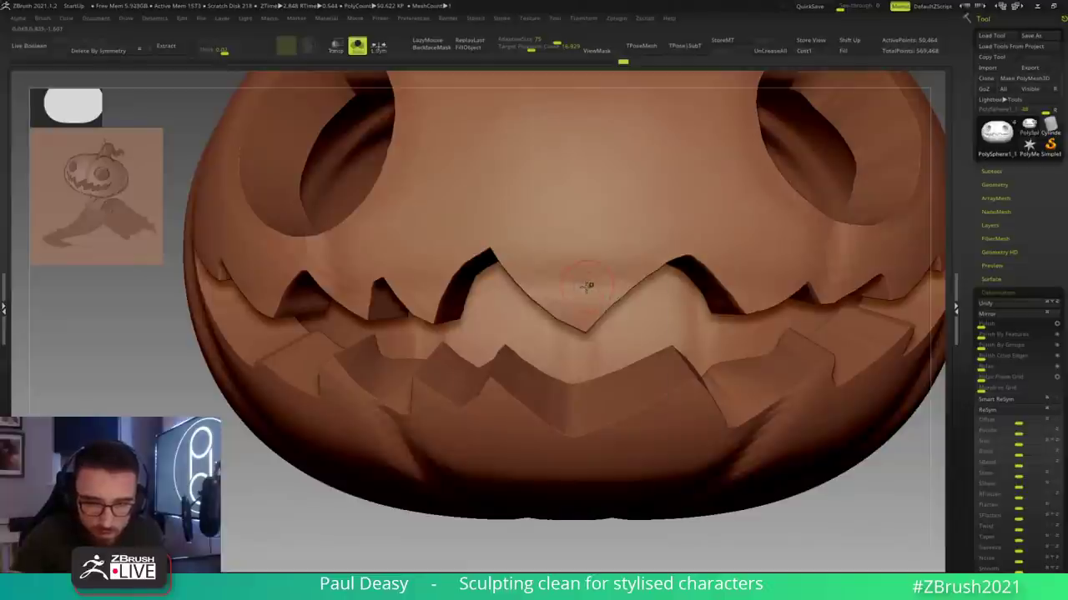
key("b")
key("d")
key("s")
key("space")
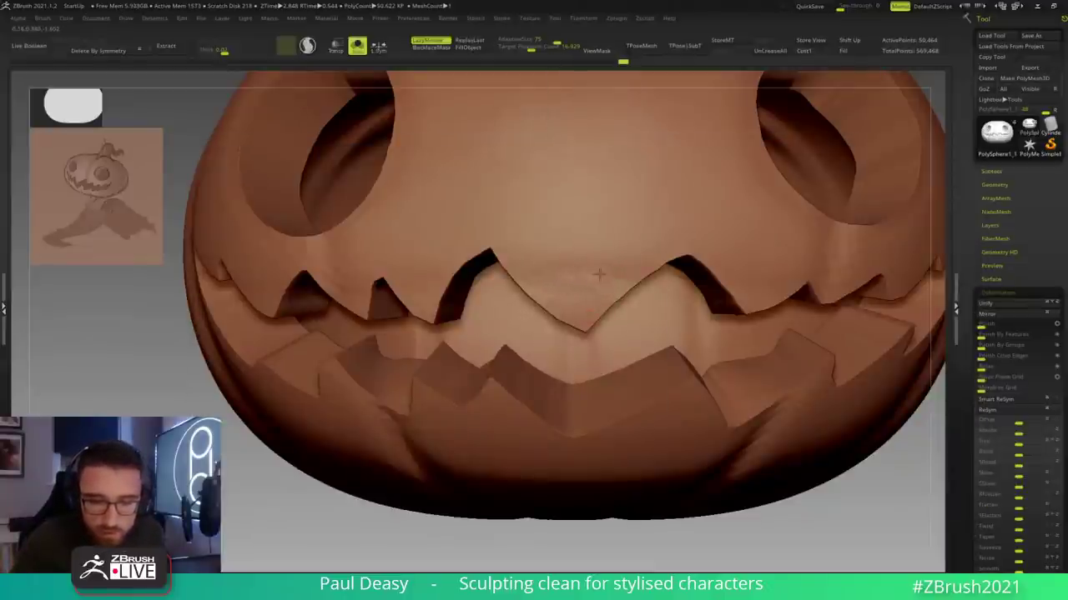
mouse_move(628, 276)
left_mouse_down()
mouse_move(634, 269)
mouse_move(603, 293)
left_mouse_up()
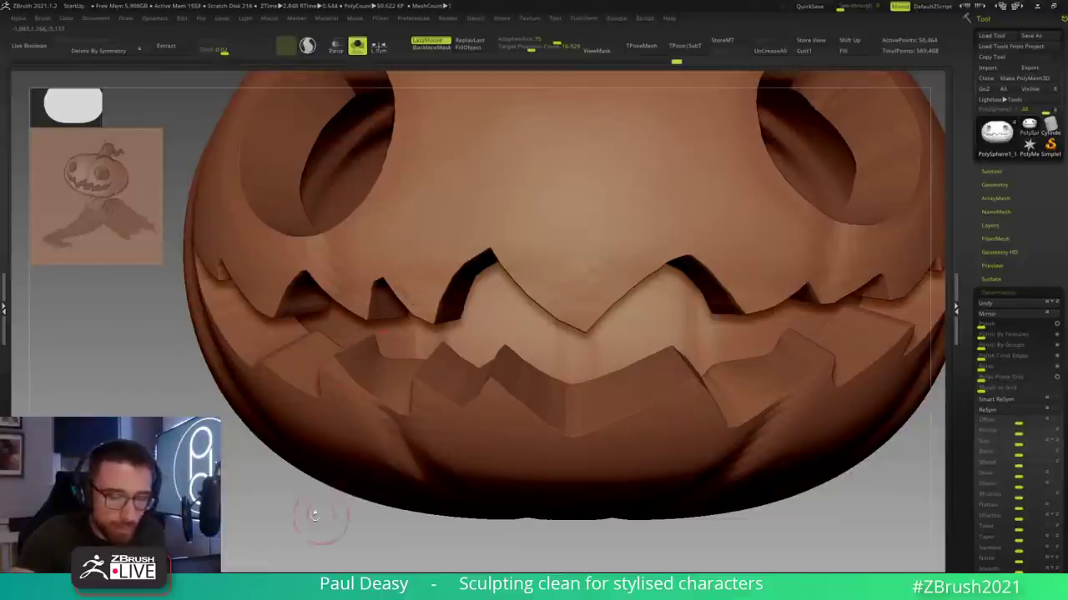
Step: Mask the carved outer shell, leaving only the inner surface behind the eyes and mouth unmasked
left_click_drag(308, 515, 405, 446, "alt")
left_click_drag(617, 401, 543, 365)
key("w")
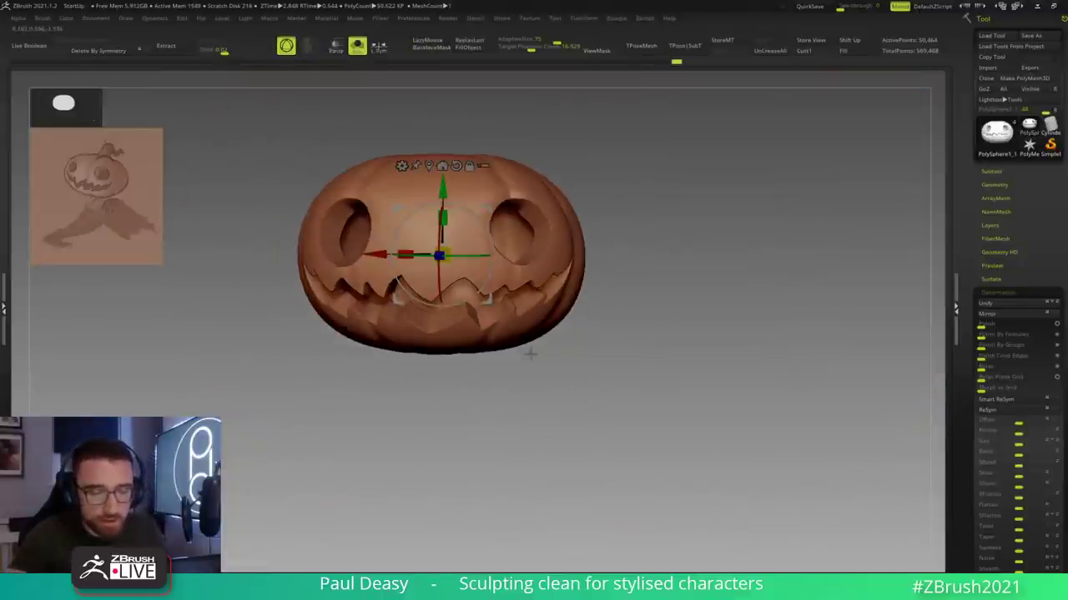
key("q")
key("w")
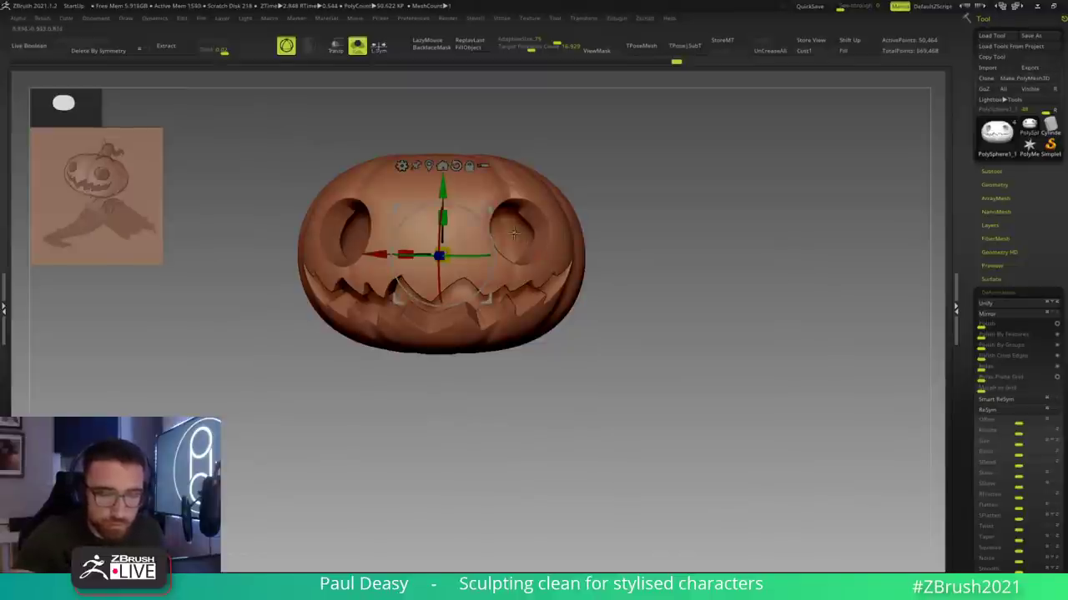
left_click(517, 235, "ctrl")
key("q")
key("space")
left_click_drag(663, 305, 688, 316, "alt")
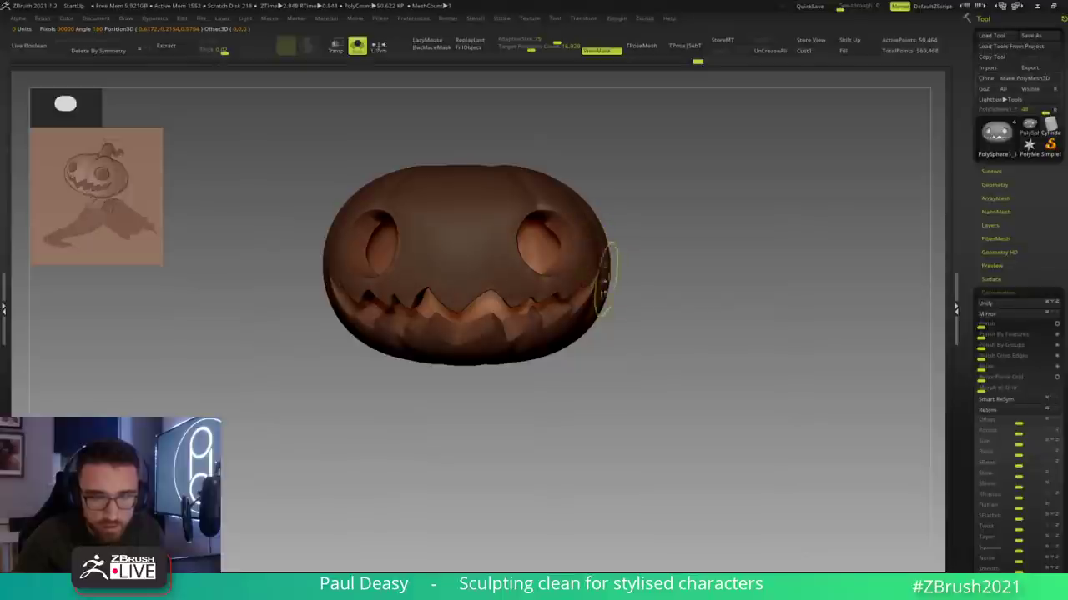
key("ctrl+h")
key("ctrl+h")
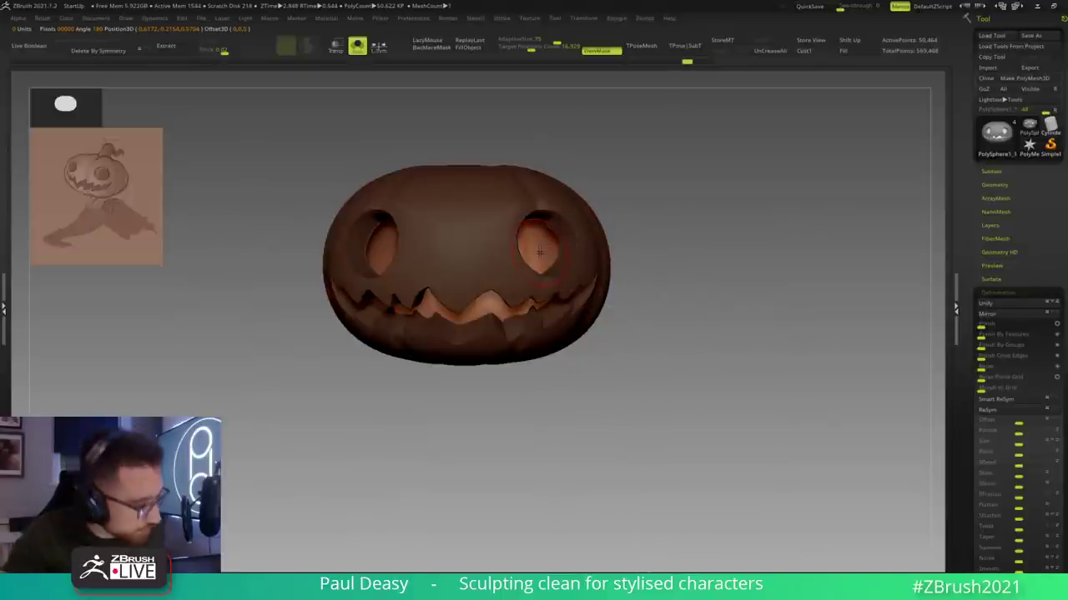
key("w")
key("ctrl+h")
key("q")
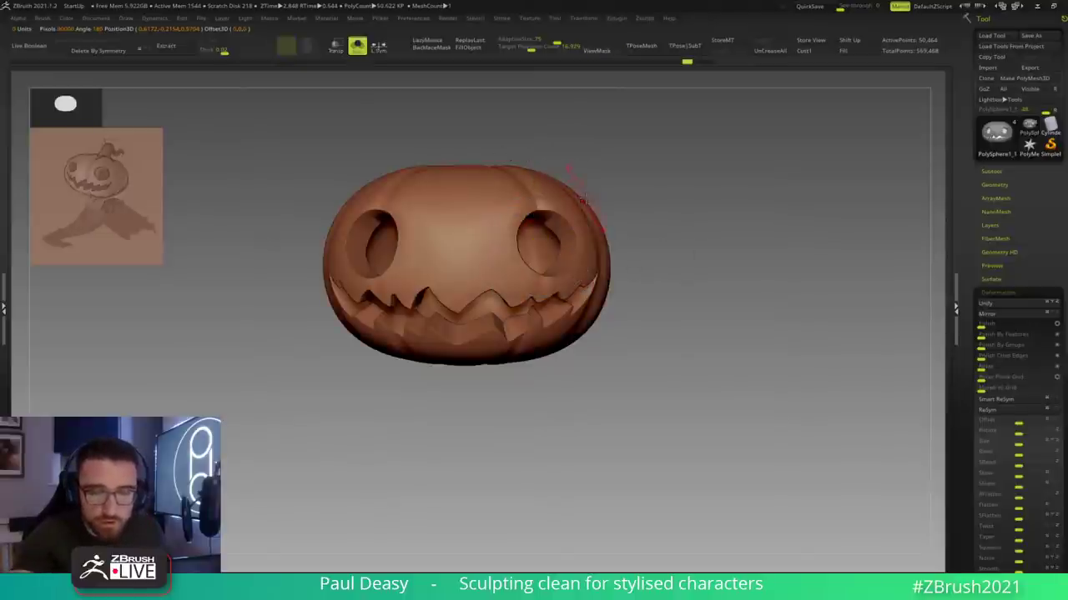
key("w")
left_click_drag(535, 243, 749, 219, "alt")
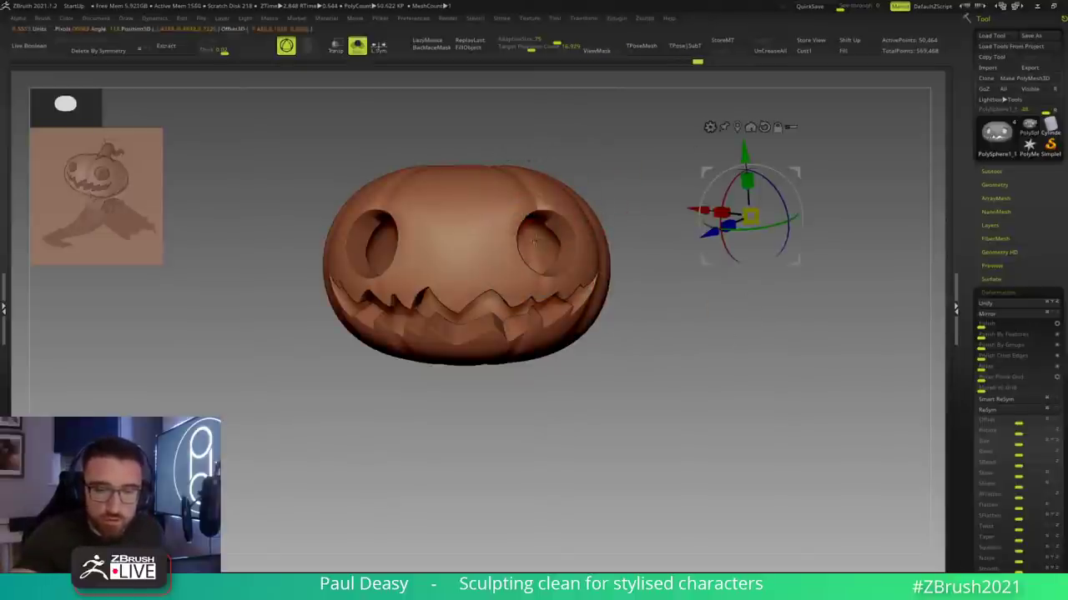
key("ctrl+h")
key("q")
Step: Invert the mask to protect the inner surface and free the outer shell, with only the pumpkin body shown
left_click_drag(695, 312, 746, 299, "alt")
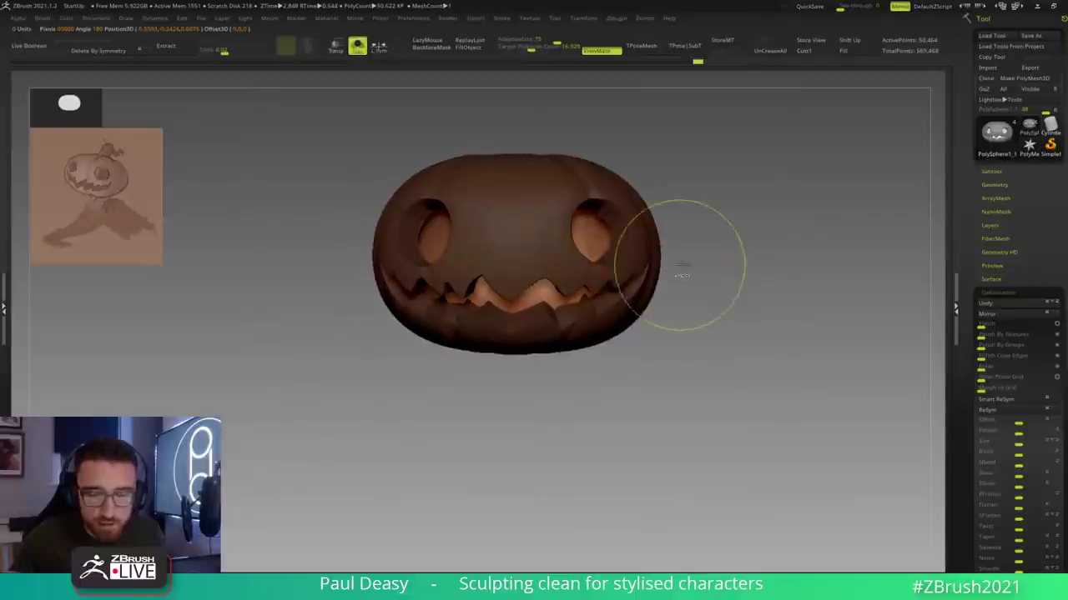
left_click(680, 265, "ctrl")
left_click(685, 282, "ctrl")
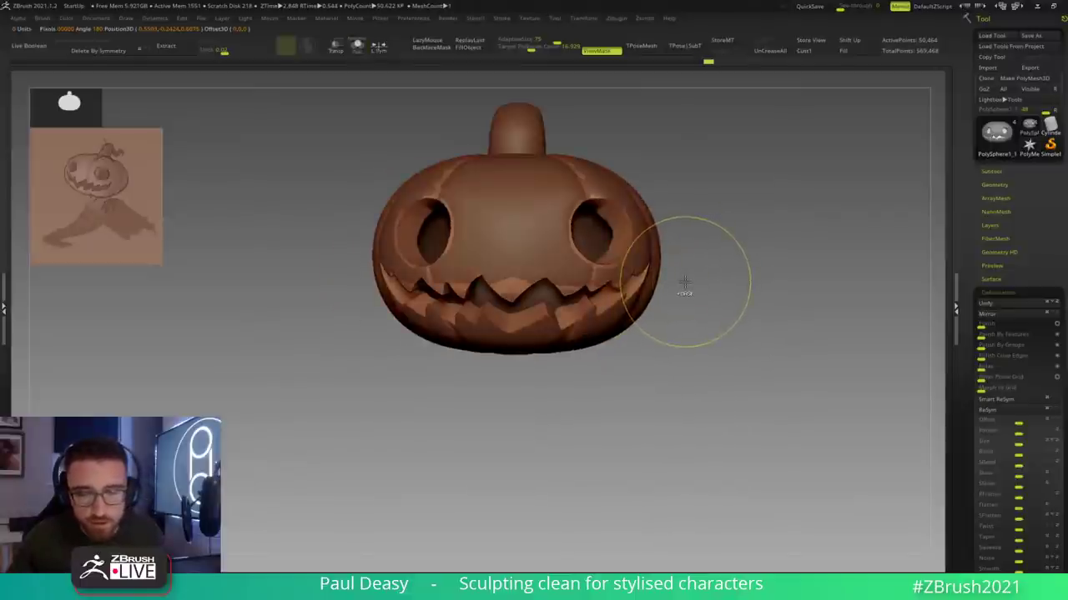
key("shift+alt+s")
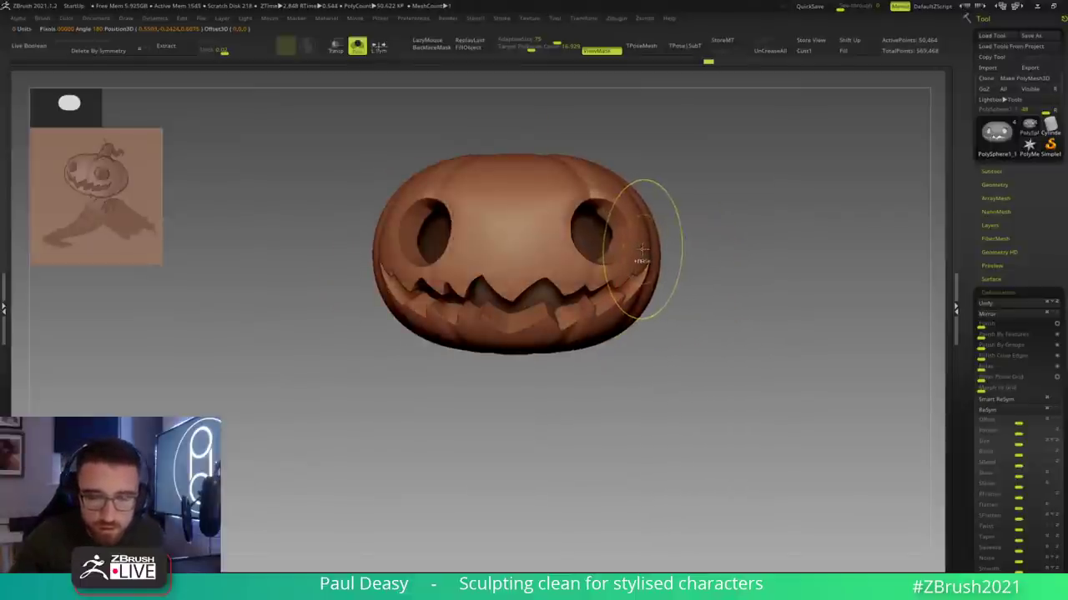
left_click(674, 248, "ctrl")
left_click(641, 255, "ctrl")
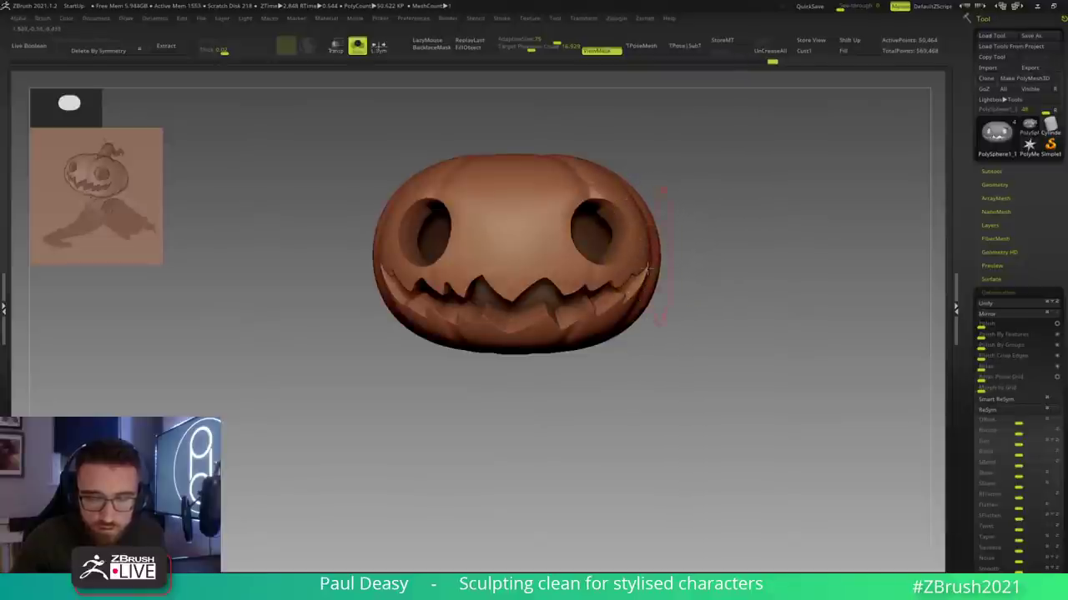
Step: Enlarge the brush and adjust the unmasked surface at the front of the mouth from a side view
key("space")
key("space")
left_click_drag(607, 373, 502, 364)
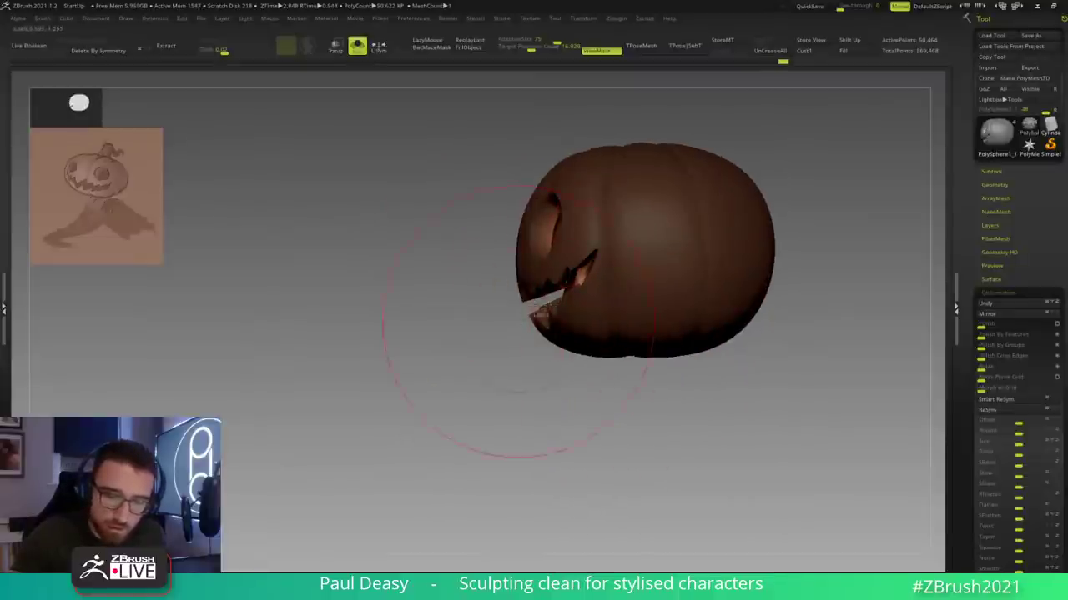
left_click_drag(519, 322, 520, 337)
key("space")
left_click_drag(553, 301, 548, 297)
Step: Isolate the face section again and shape the thickness of the teeth around the mouth opening
left_click_drag(836, 427, 651, 112, "ctrl+alt+shift")
mouse_move(762, 320)
left_mouse_down()
mouse_move(627, 337)
mouse_move(660, 335)
mouse_move(648, 317)
left_mouse_up()
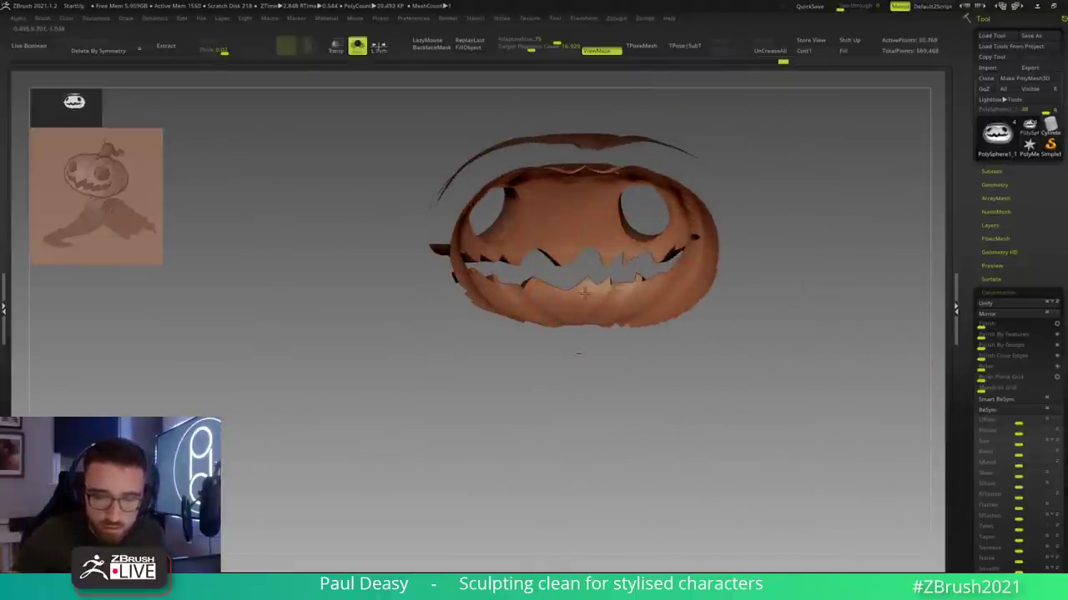
right_click_drag(598, 238, 538, 276)
key("space")
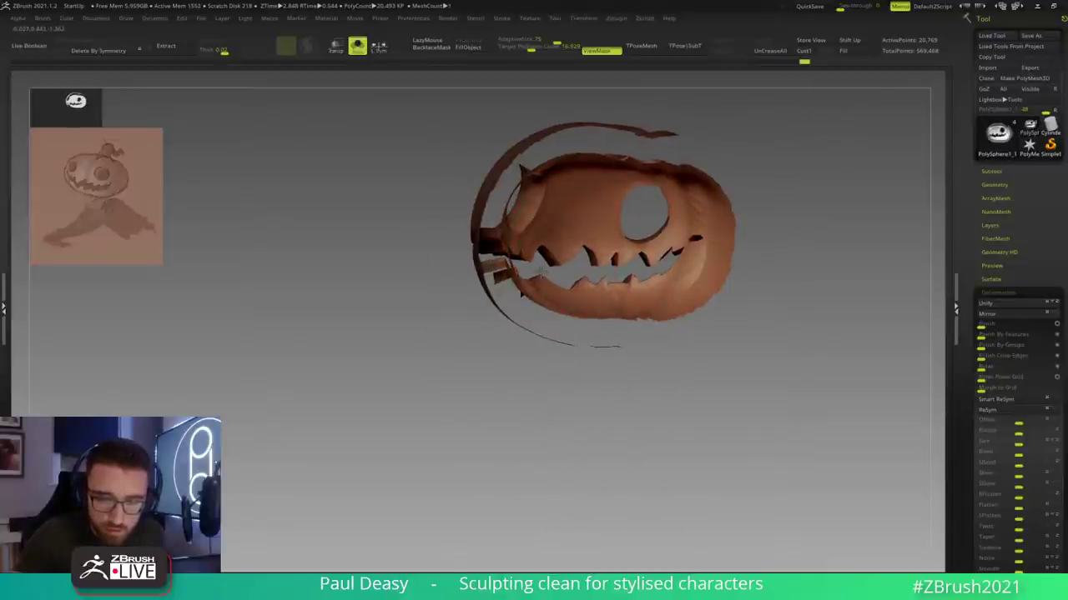
right_click_drag(576, 271, 623, 311, "ctrl")
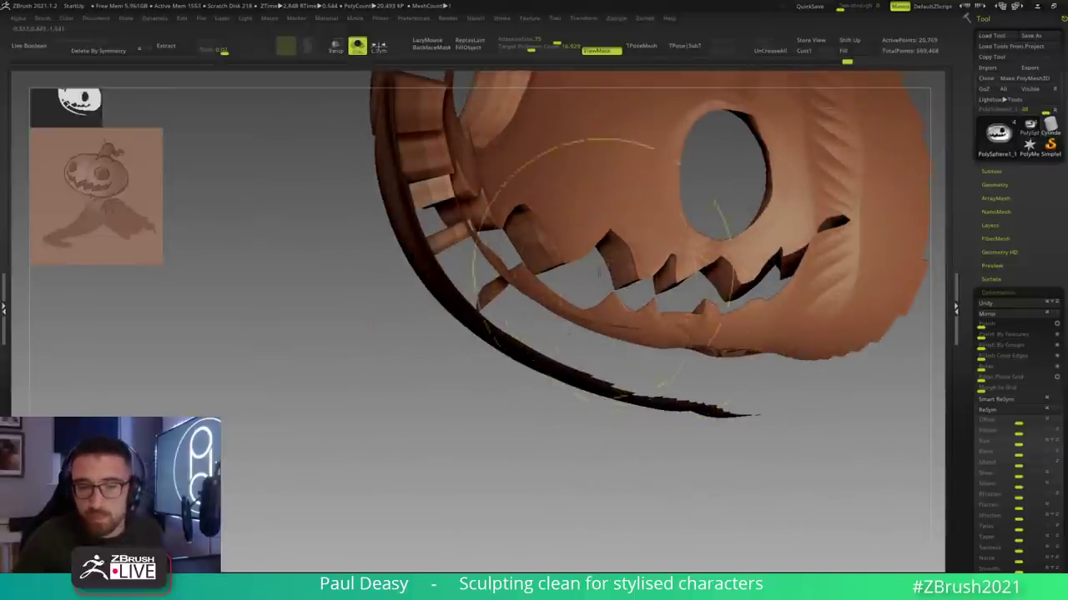
Step: Reshape the inner surface's edges around the upper centre teeth with the Move brush, resizing the brush between strokes
left_click(601, 280, "ctrl")
left_click(598, 285, "ctrl")
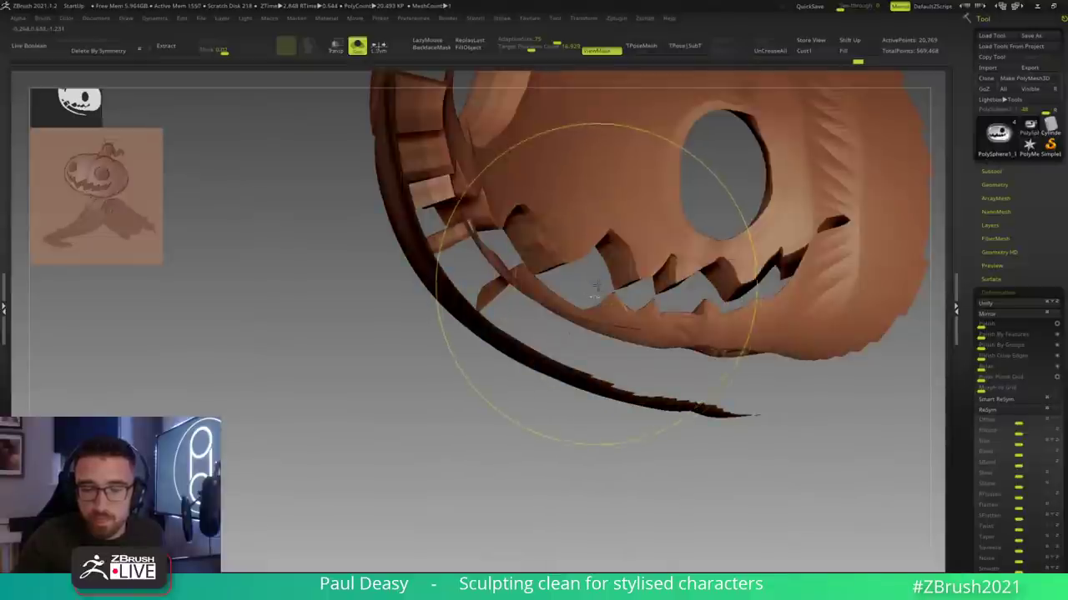
mouse_move(609, 307)
right_mouse_down()
mouse_move(613, 298)
mouse_move(609, 313)
right_mouse_up()
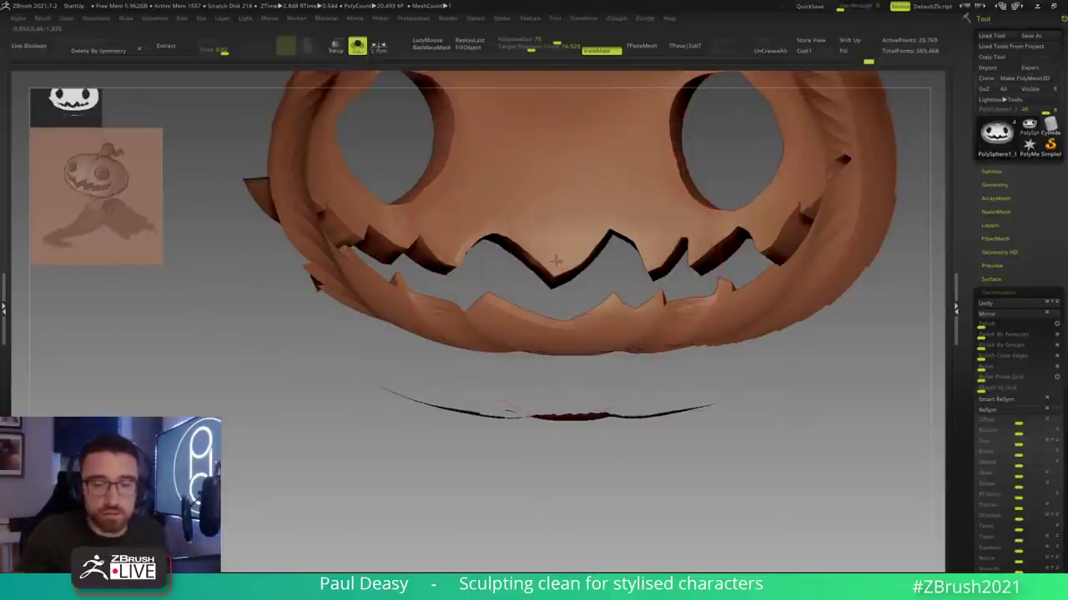
key("space")
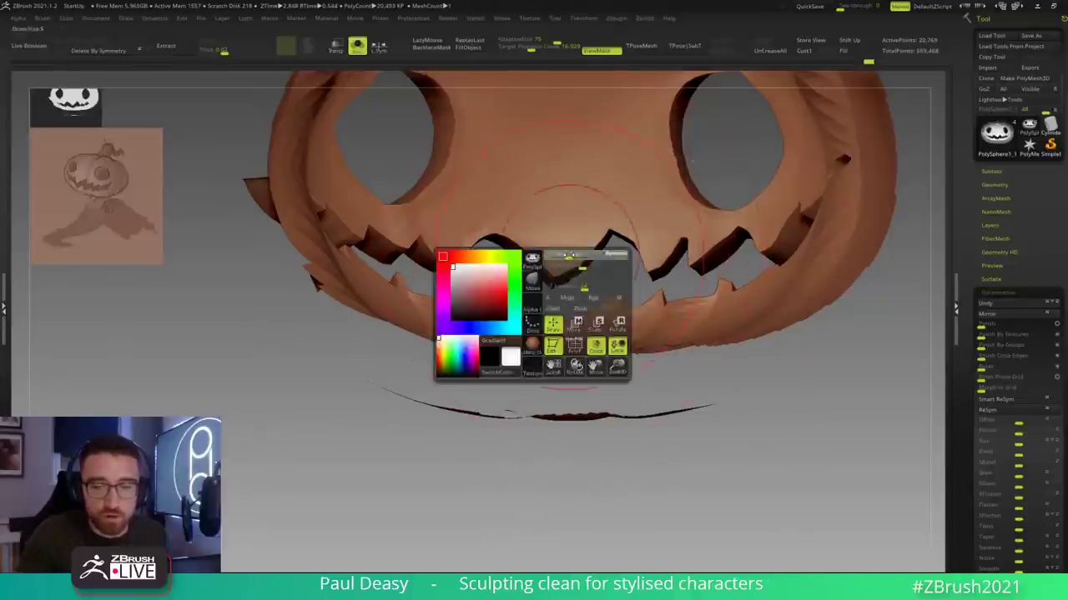
left_click_drag(503, 232, 547, 272)
key("space")
left_click_drag(636, 242, 481, 271)
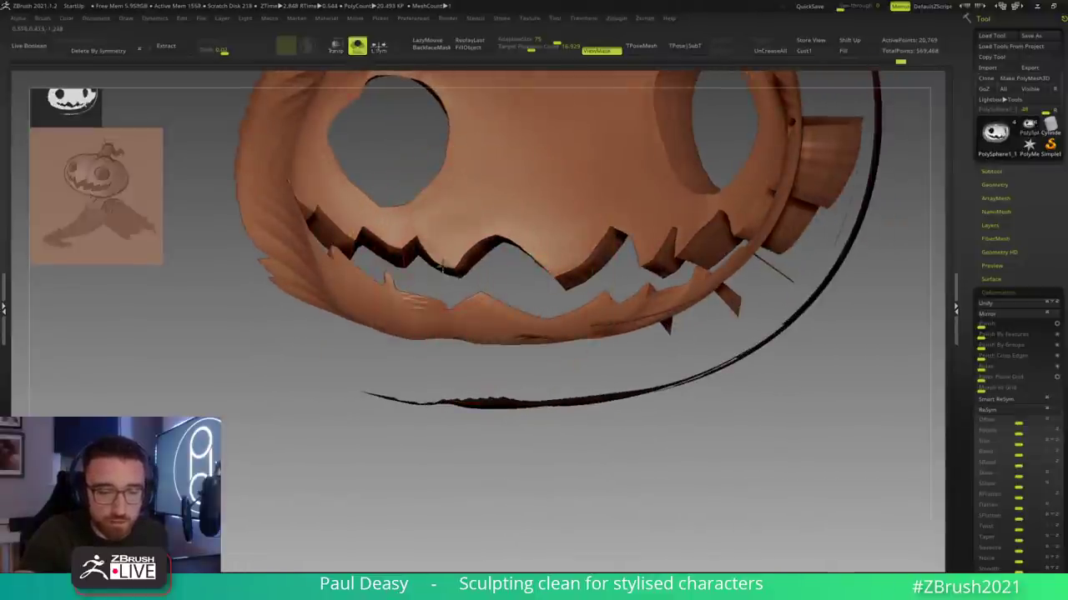
key("space")
left_click_drag(459, 252, 468, 252)
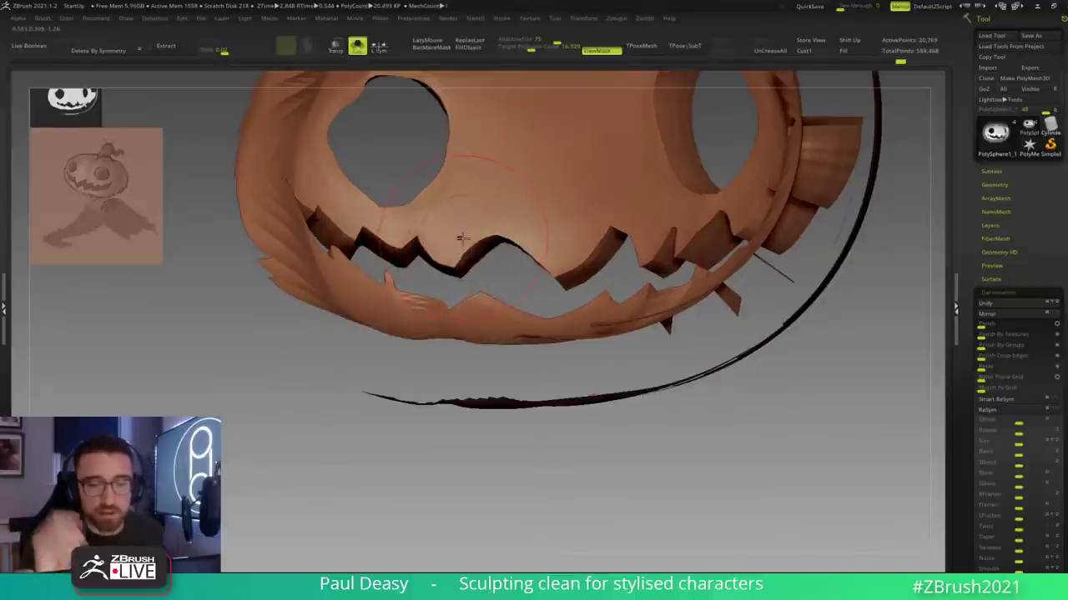
key("space")
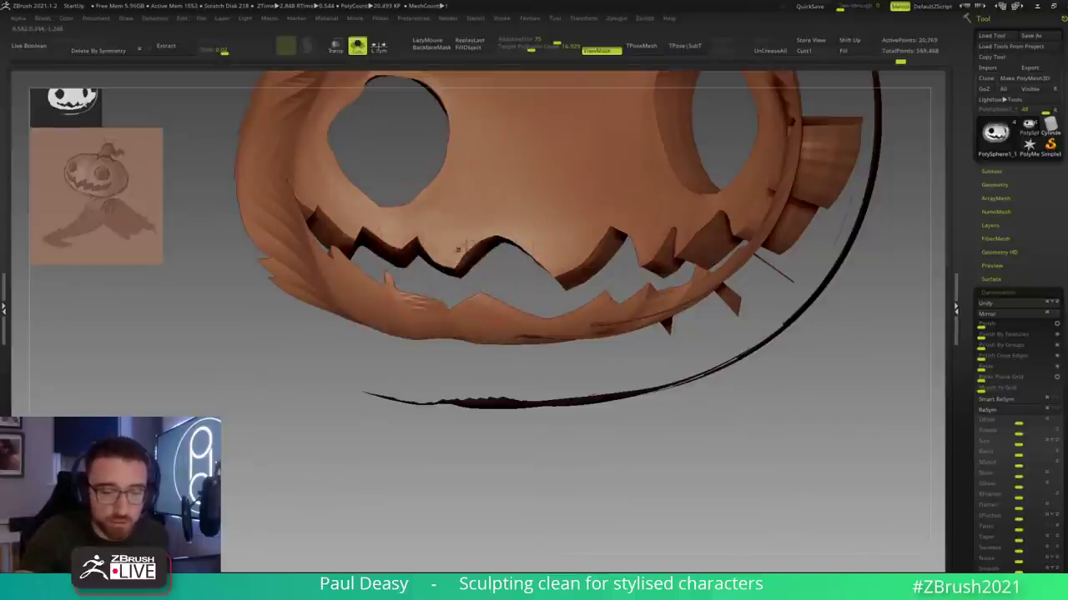
right_click_drag(543, 240, 540, 242)
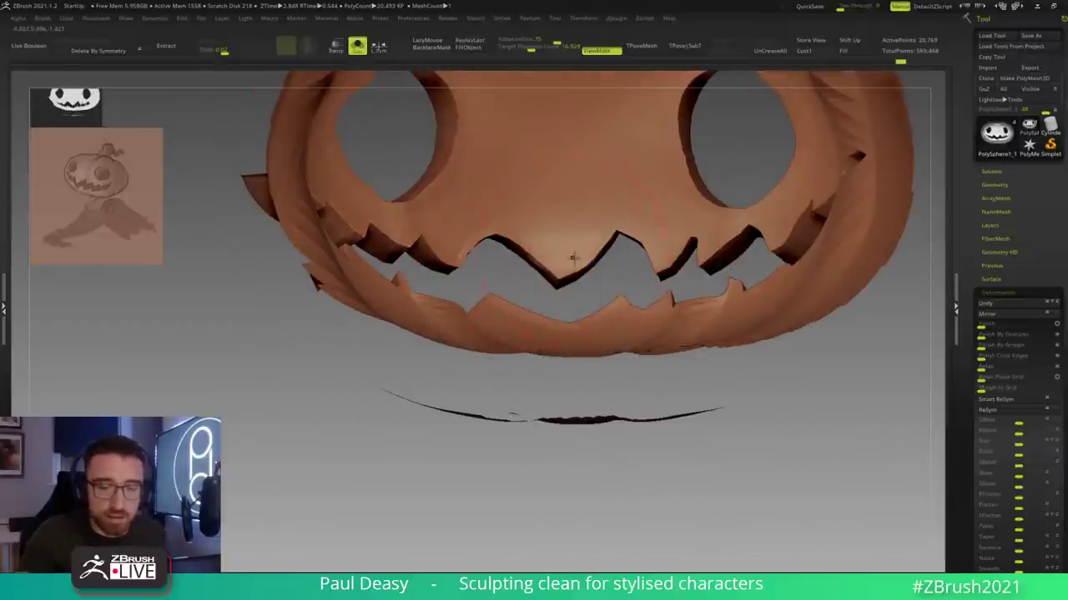
mouse_move(596, 284)
right_mouse_down()
mouse_move(543, 267)
mouse_move(640, 279)
mouse_move(632, 293)
mouse_move(632, 262)
mouse_move(626, 275)
right_mouse_up()
Step: Switch the mask between the outer shell and the tooth walls while adjusting the front teeth's profile from the side
left_click(617, 262, "ctrl")
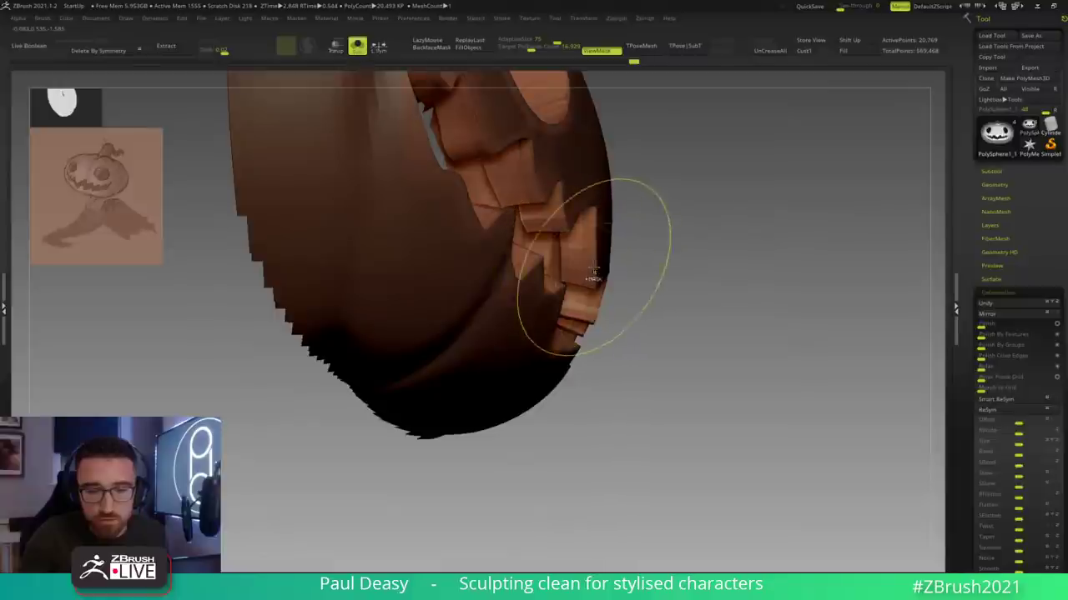
key("space")
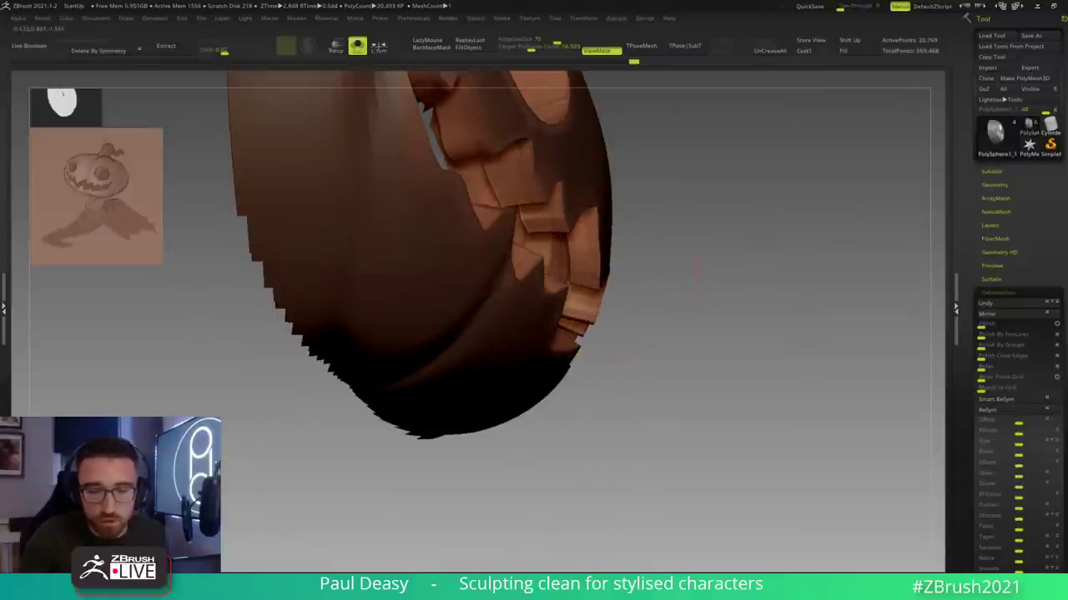
right_click_drag(615, 250, 597, 269)
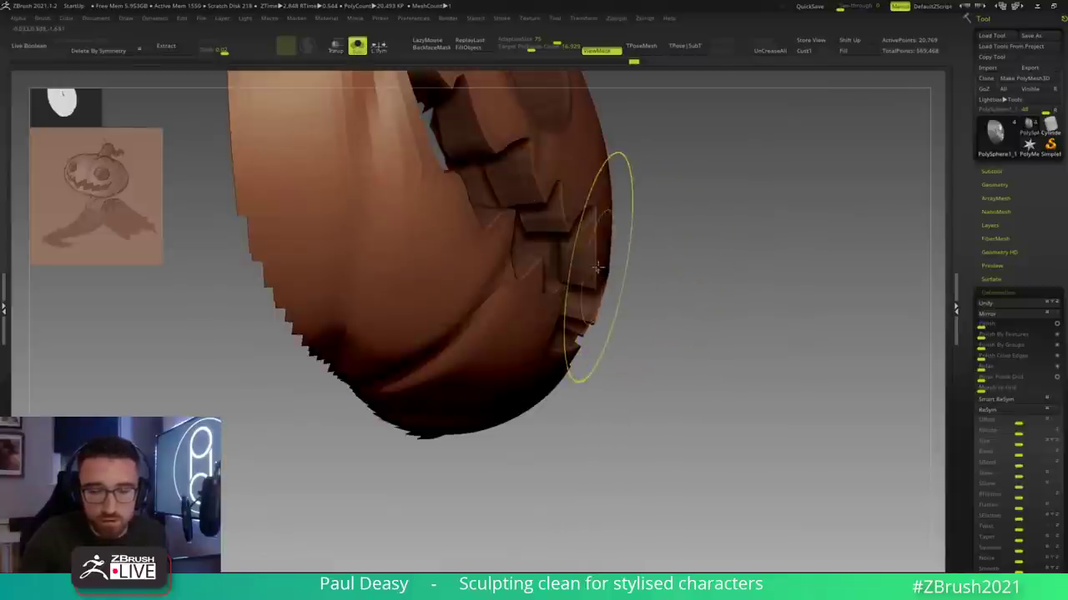
left_click(624, 264, "ctrl")
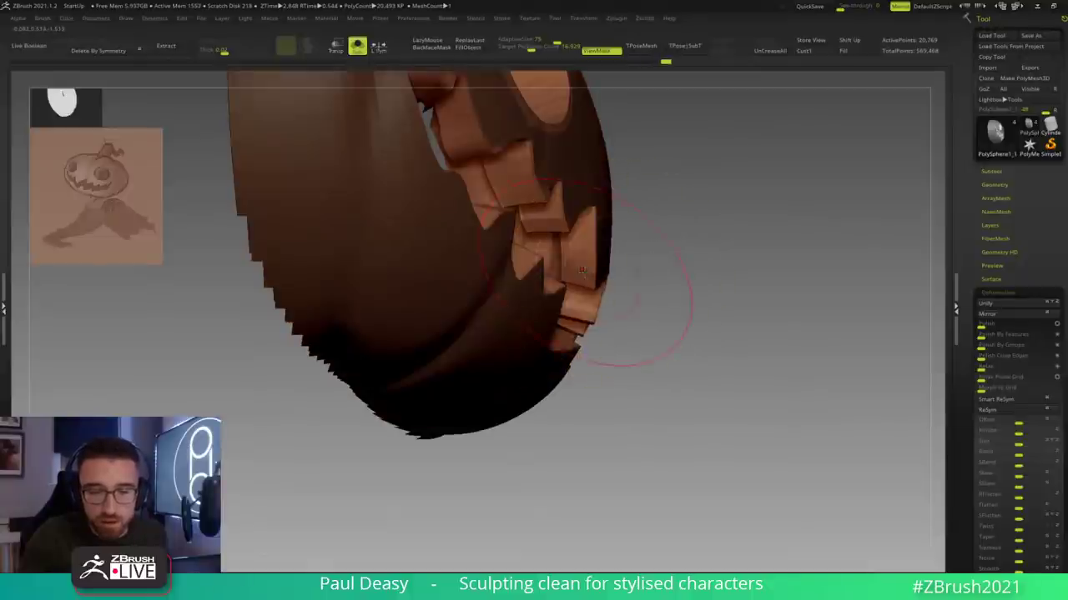
left_click(619, 267, "ctrl")
left_click(591, 272, "ctrl")
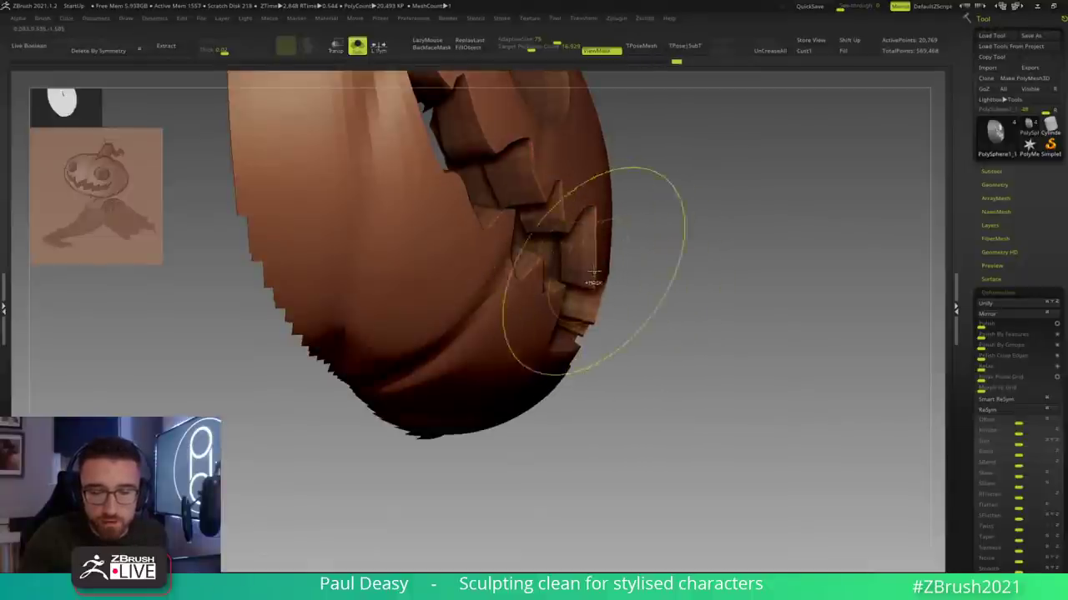
mouse_move(613, 250)
right_mouse_down()
mouse_move(569, 269)
mouse_move(631, 274)
right_mouse_up()
Step: Show the whole pumpkin with its wireframe and remove surplus edge loops across the cut-out walls with the ZModeler brush
key("shift+f")
left_click(647, 269, "ctrl+shift")
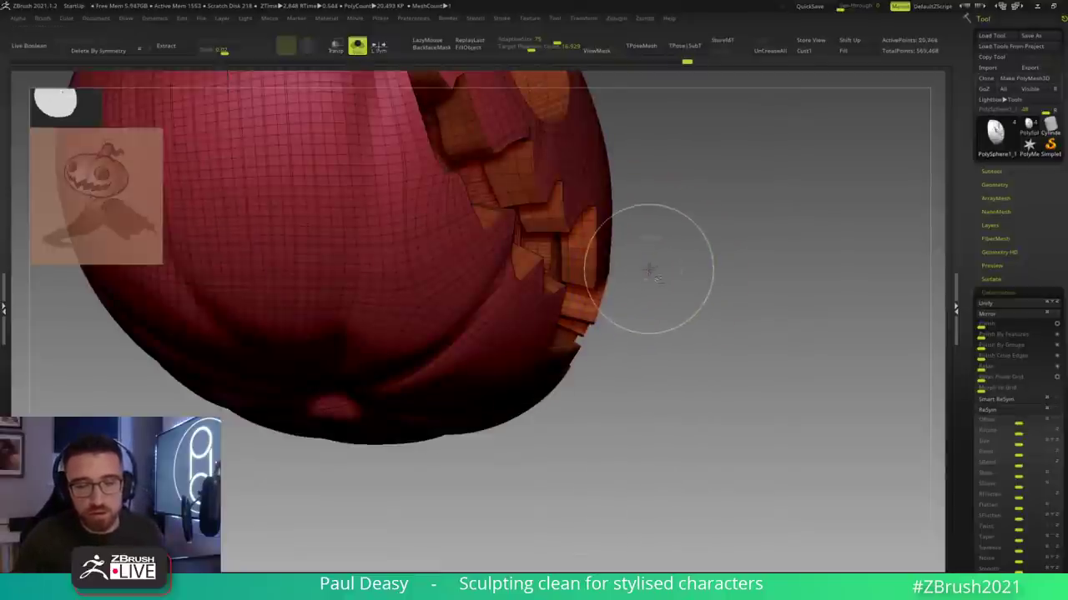
right_click_drag(646, 268, 681, 291, "ctrl")
key("b")
key("z")
key("m")
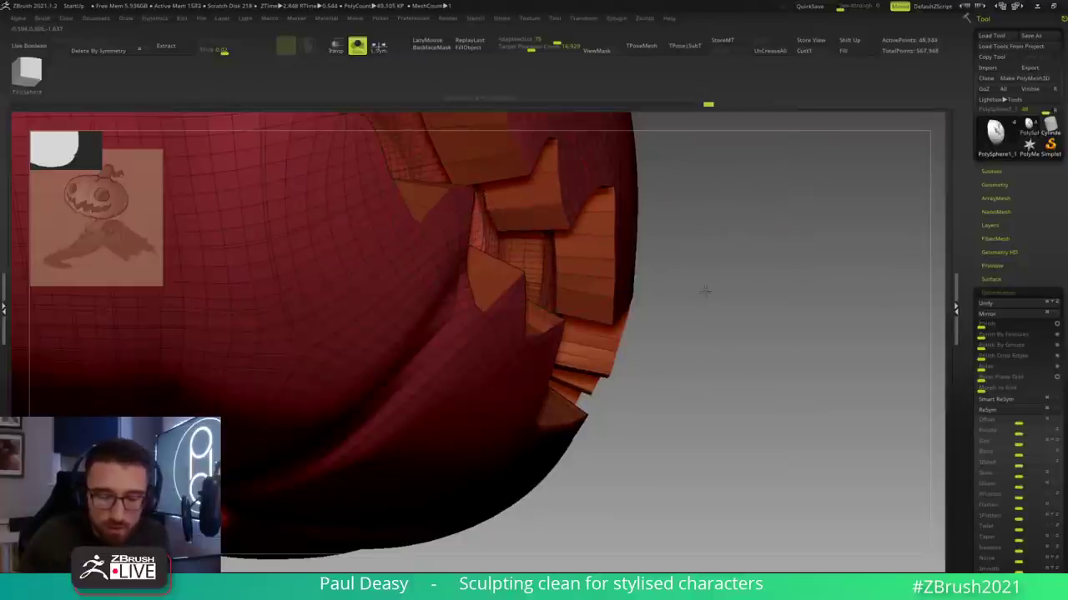
left_click_drag(665, 272, 567, 278)
key("w")
key("q")
Step: Isolate the face section again and mask everything except the inner surface polygroup
mouse_move(654, 325)
left_mouse_down()
mouse_move(690, 330)
mouse_move(386, 417)
left_mouse_up()
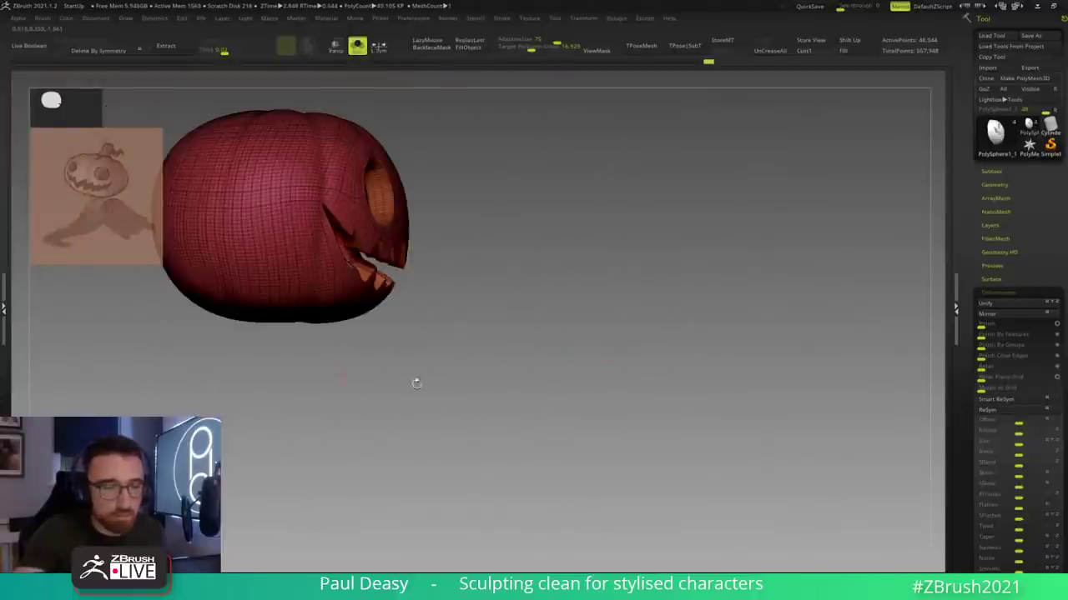
left_click_drag(360, 372, 456, 431, "alt")
left_click_drag(265, 435, 427, 140, "ctrl+alt+shift")
left_click_drag(632, 270, 629, 357)
key("w")
left_click(612, 282, "ctrl")
key("q")
left_click_drag(739, 307, 663, 359)
key("space")
key("space")
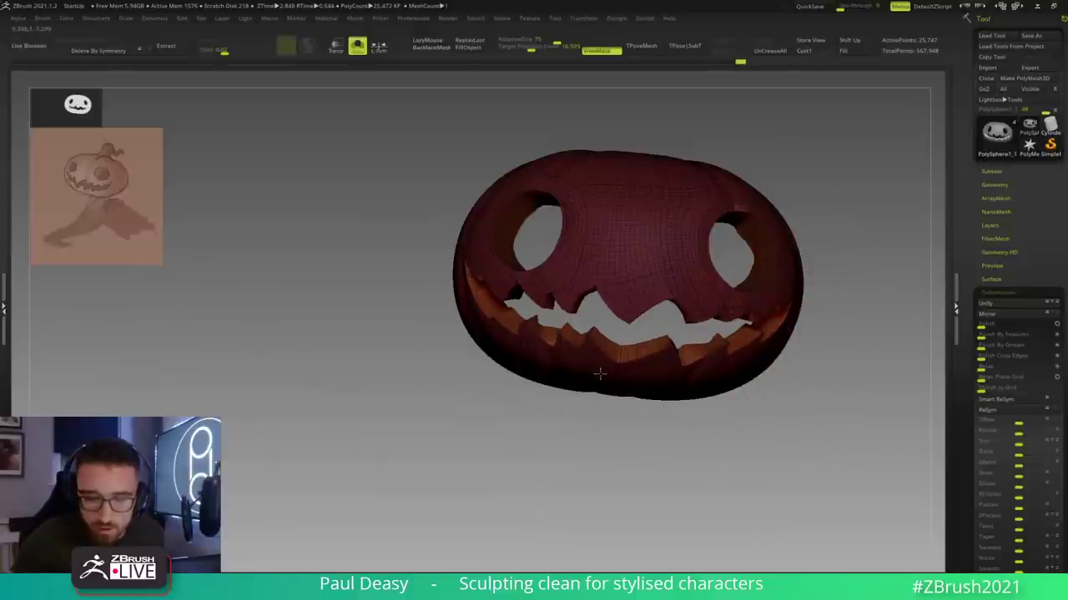
Step: Adjust the geometry at one corner of the mouth with a smaller Move brush from below
mouse_move(598, 374)
right_mouse_down()
mouse_move(596, 334)
mouse_move(789, 305)
mouse_move(787, 284)
mouse_move(710, 300)
mouse_move(809, 289)
right_mouse_up()
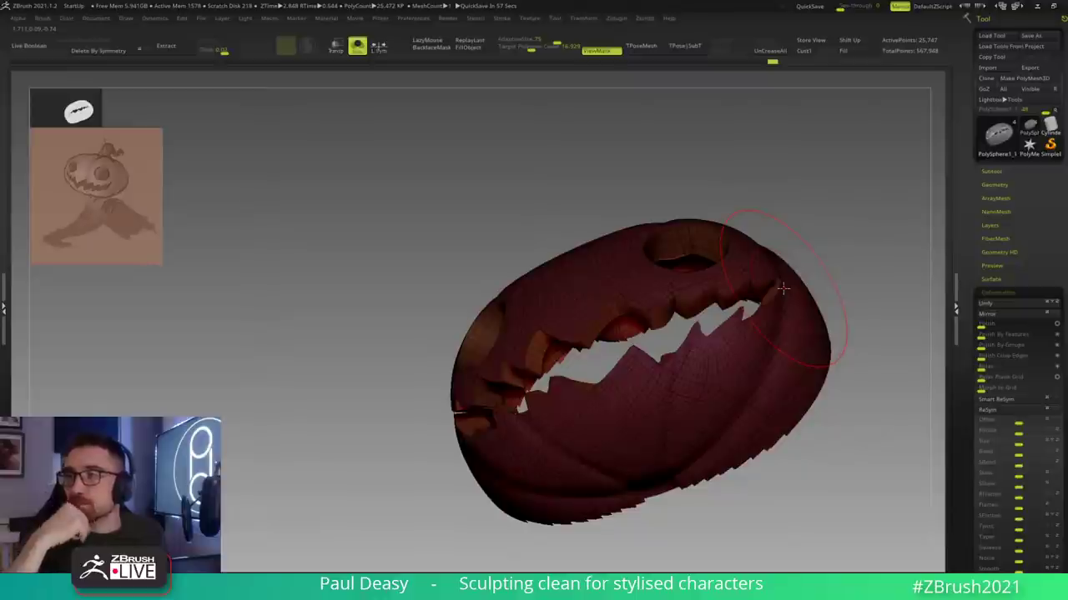
right_click_drag(851, 300, 780, 288)
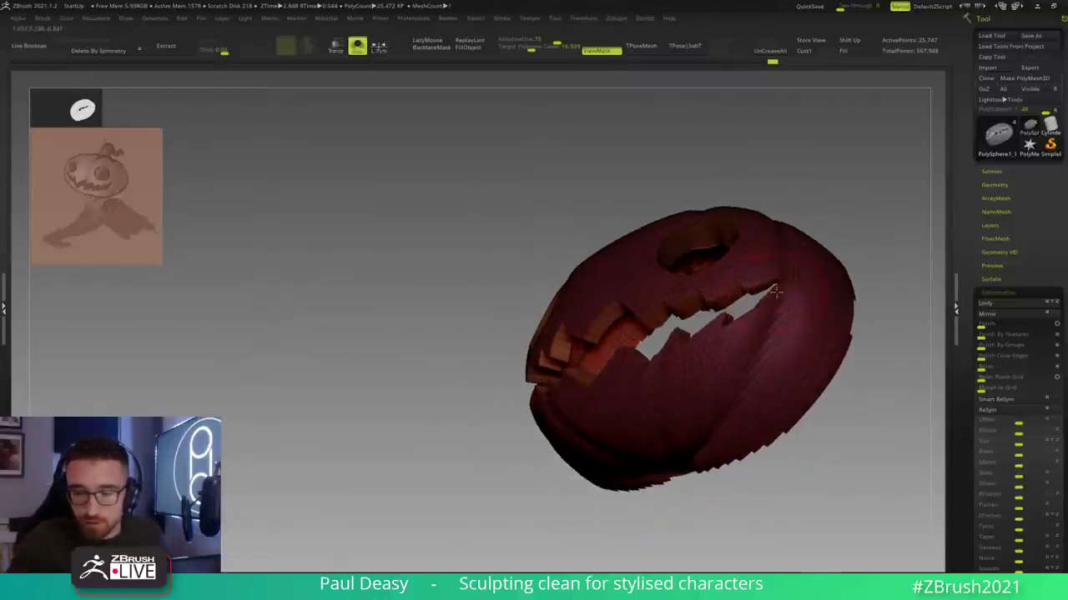
right_click_drag(787, 287, 784, 290)
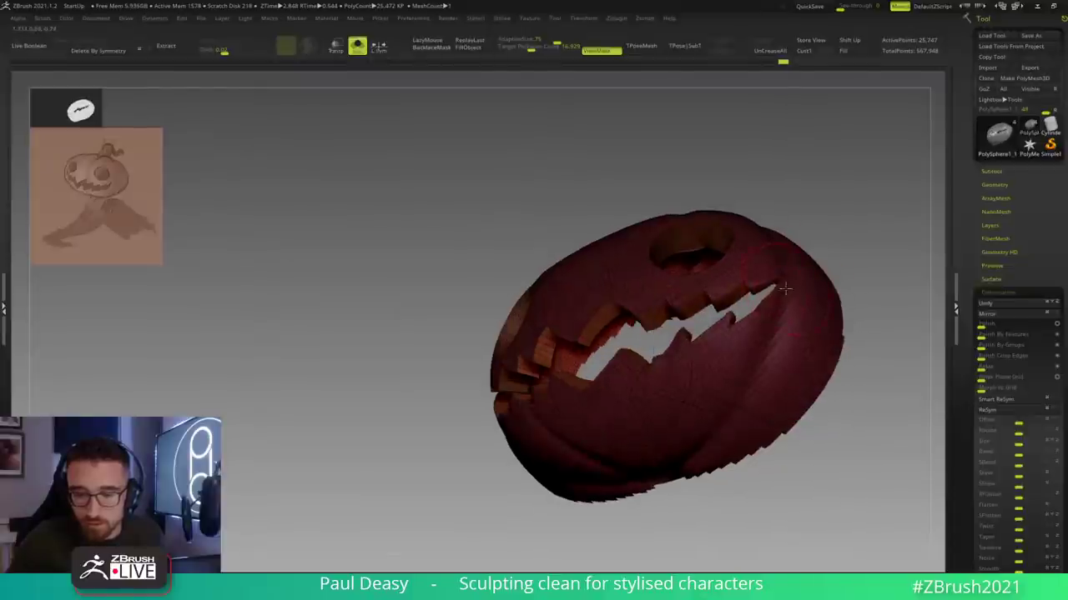
key("space")
key("space")
key("space")
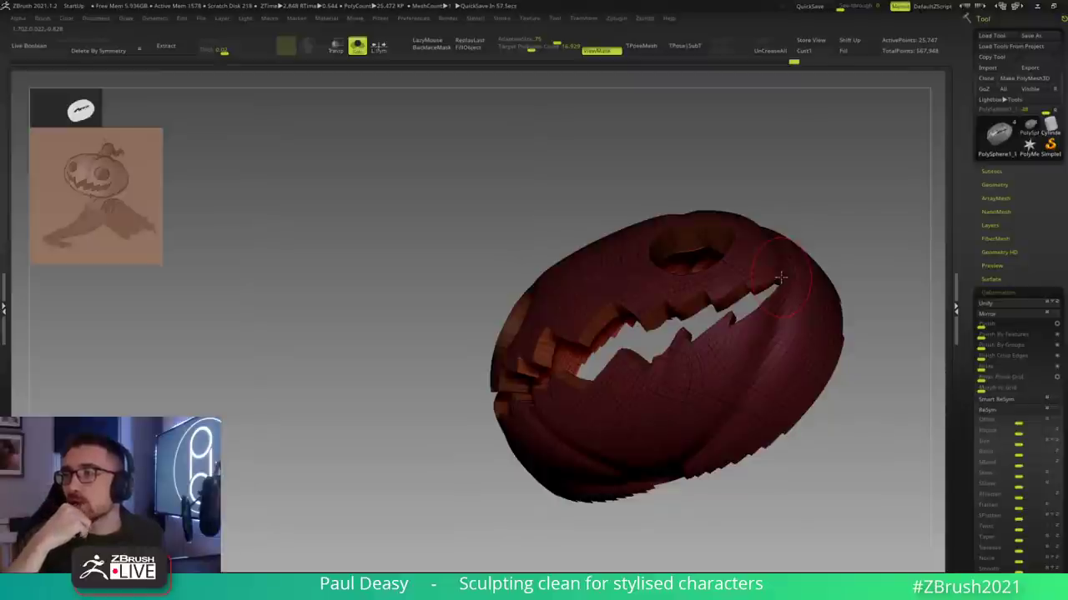
Step: Smooth and nudge the inner edge at the opposite mouth corner beside the last tooth
left_click_drag(871, 454, 673, 238)
right_click_drag(689, 252, 648, 307)
right_click(648, 309)
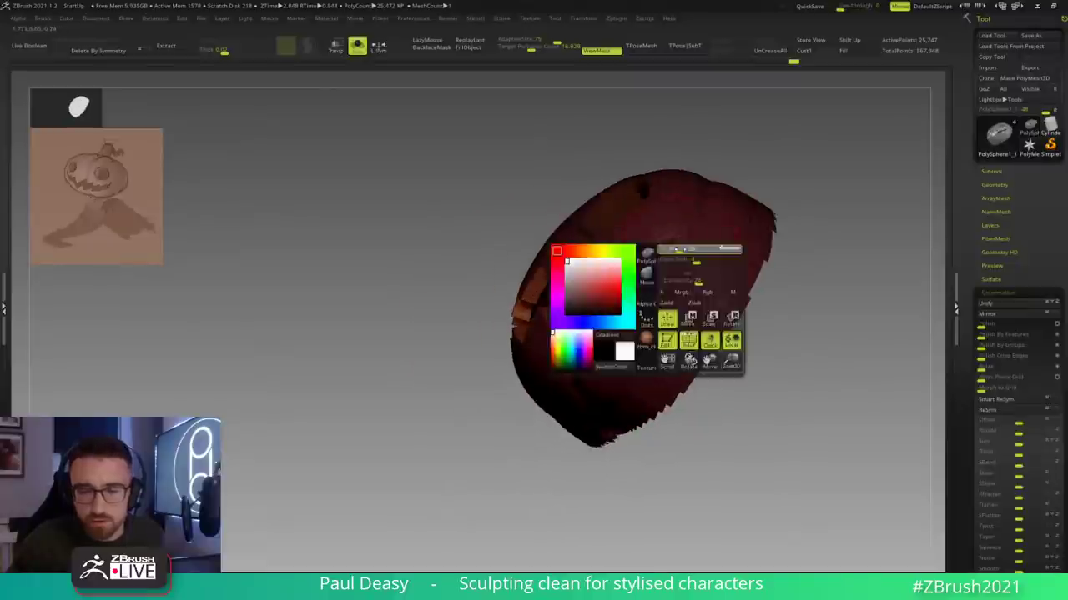
mouse_move(690, 230)
right_mouse_down()
mouse_move(709, 218)
mouse_move(697, 241)
right_mouse_up()
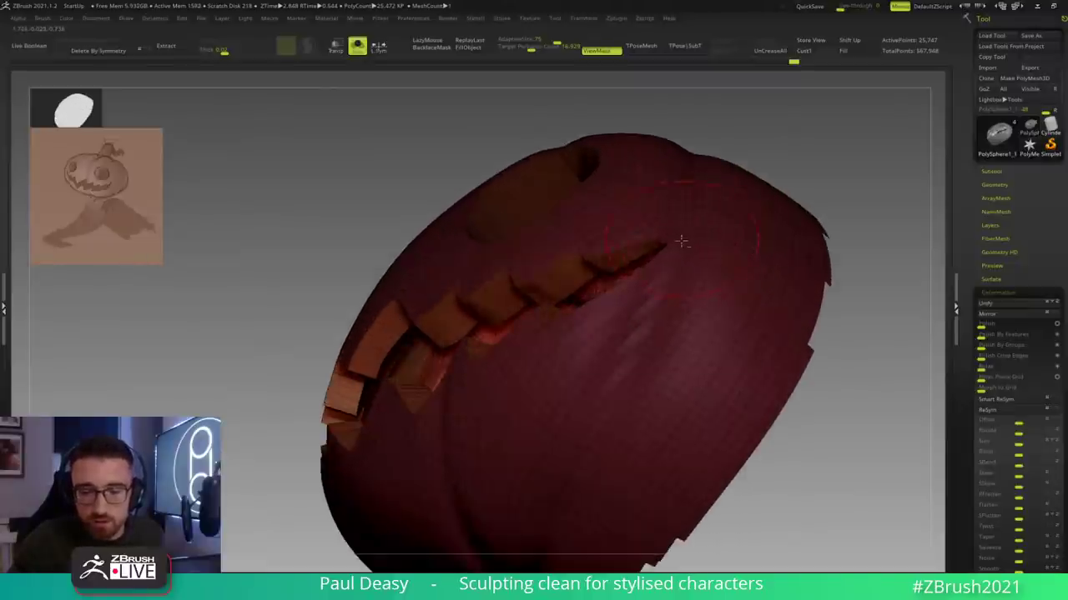
right_click(683, 242)
right_click_drag(682, 241, 643, 279)
left_click_drag(642, 278, 303, 290)
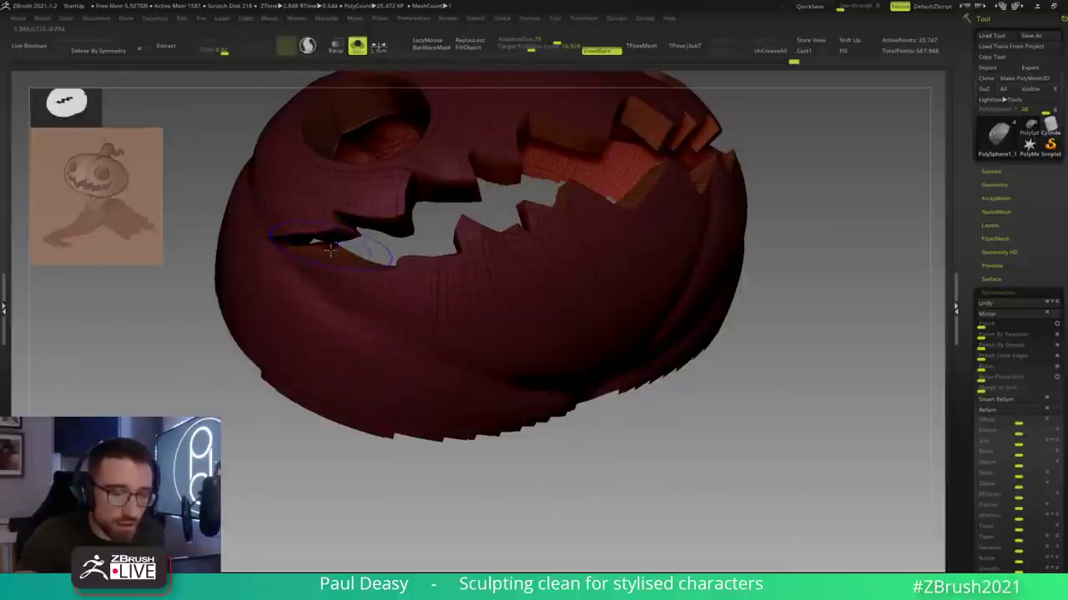
right_click_drag(332, 250, 317, 248)
key("space")
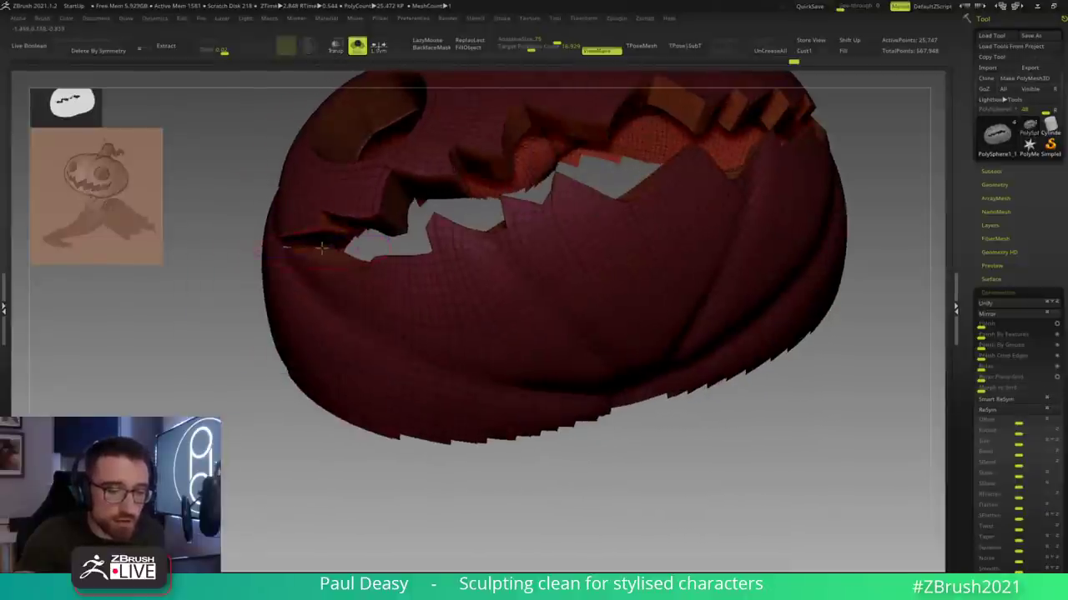
key("space")
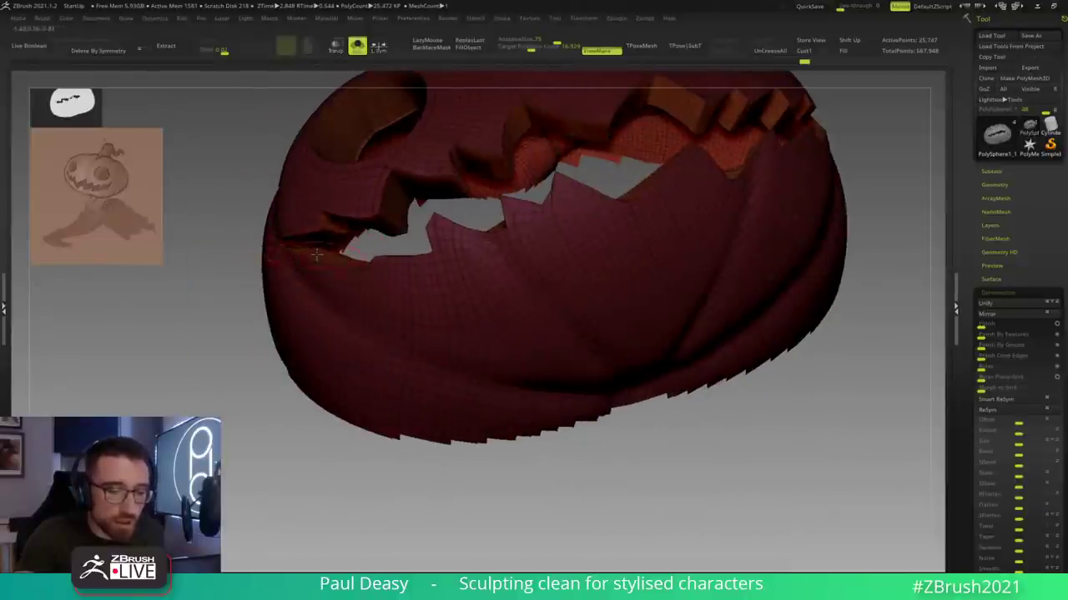
left_click_drag(316, 254, 322, 251)
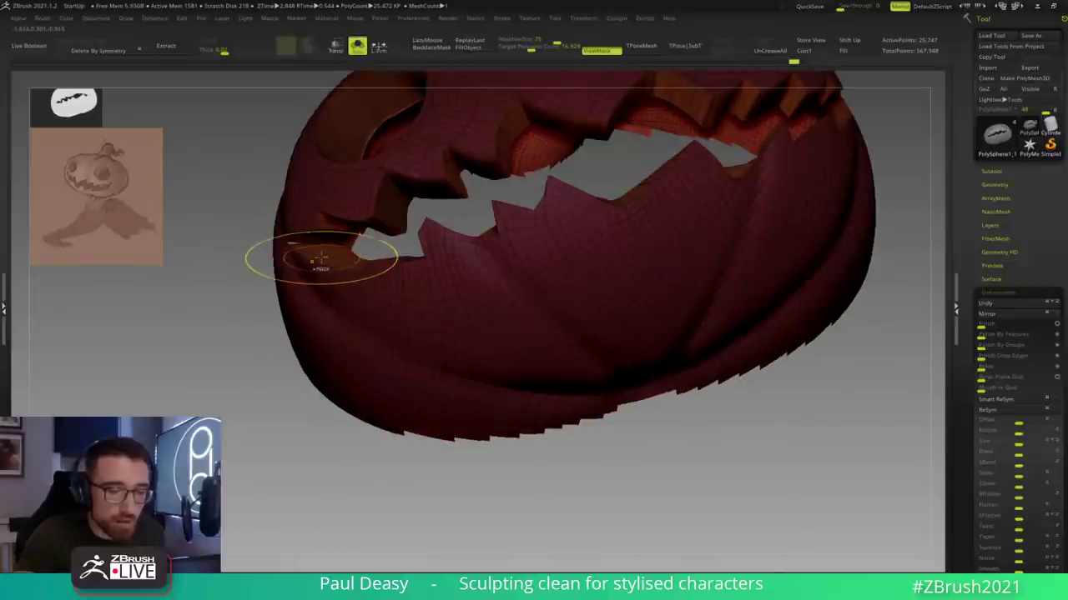
Step: Reposition the inner surface's vertices at the mouth corner from inside the shell with a small Move brush
right_click_drag(305, 249, 250, 281)
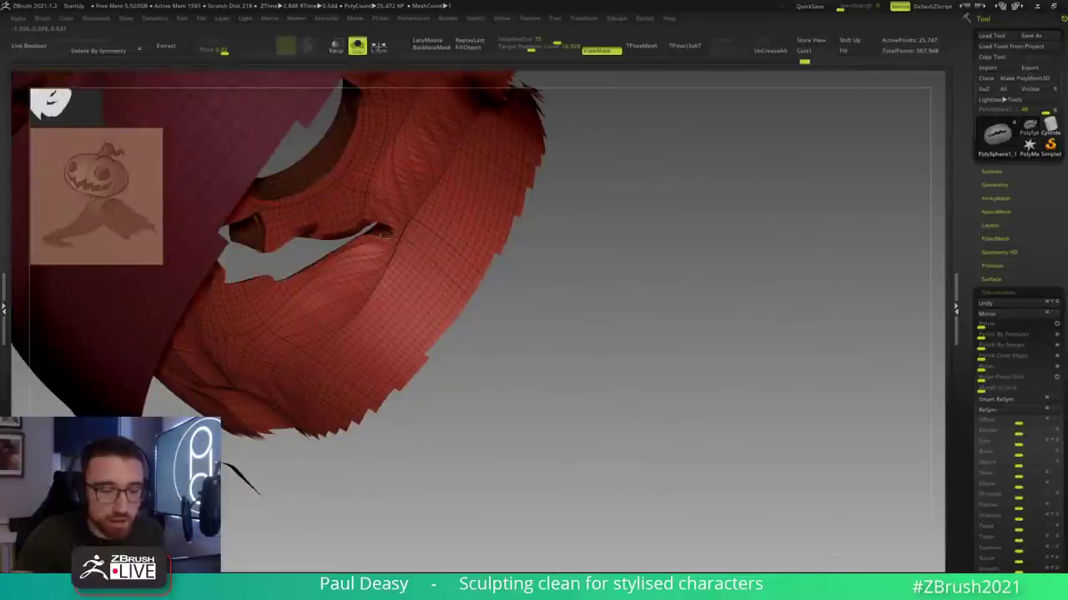
right_click_drag(400, 219, 427, 213)
right_click(375, 284)
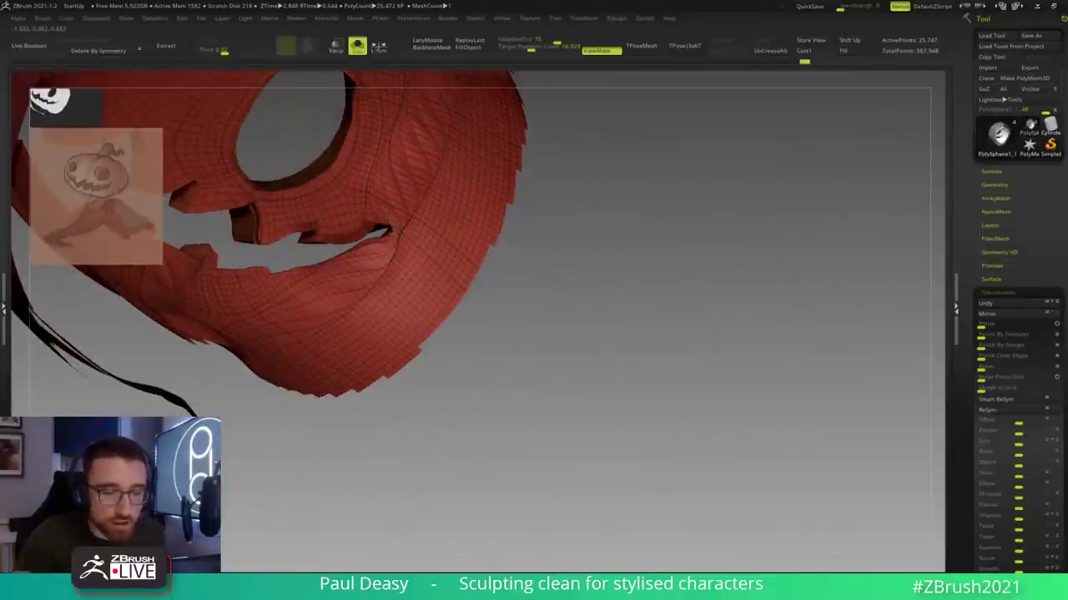
key("space")
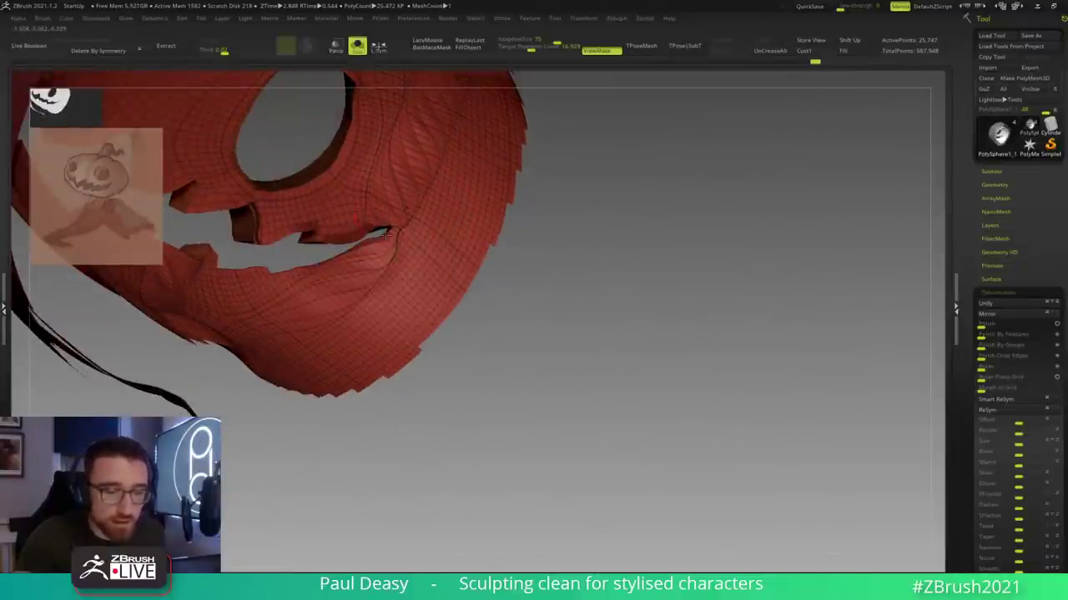
mouse_move(378, 224)
left_mouse_down()
mouse_move(387, 239)
mouse_move(377, 225)
mouse_move(387, 230)
left_mouse_up()
key("space")
key("space")
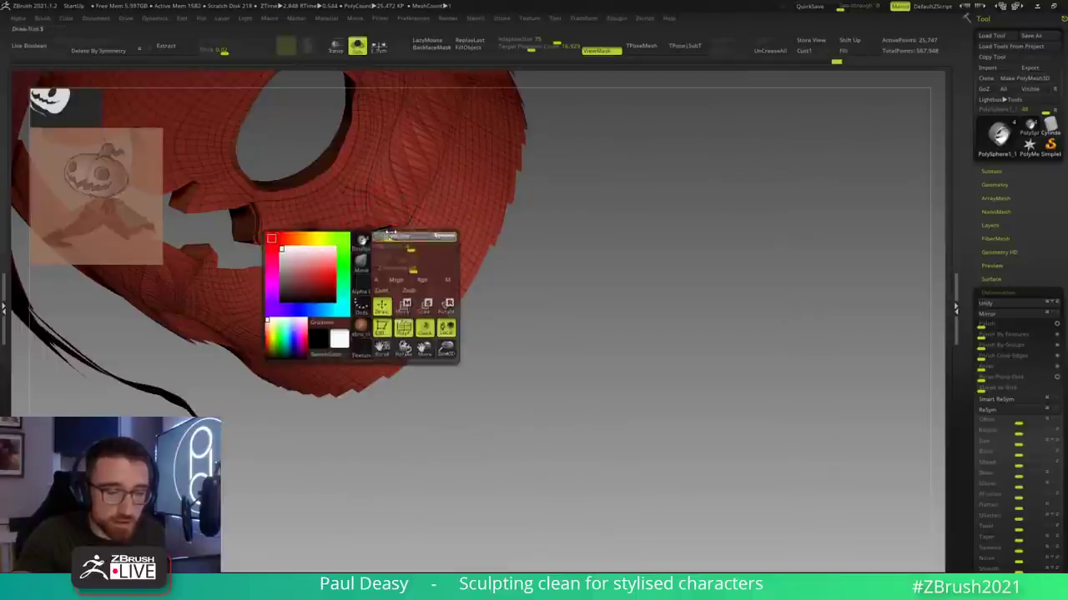
right_click_drag(385, 232, 465, 219)
left_click_drag(457, 233, 465, 223)
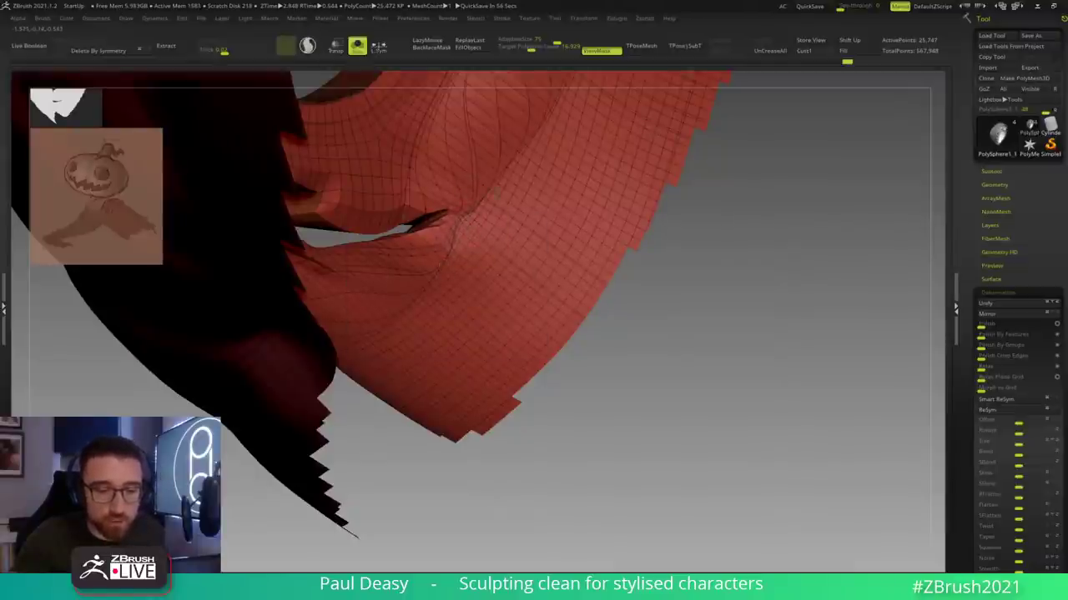
Step: Refine the inner edge flow just beyond the mouth corner, resizing the Move brush between adjustments
key("space")
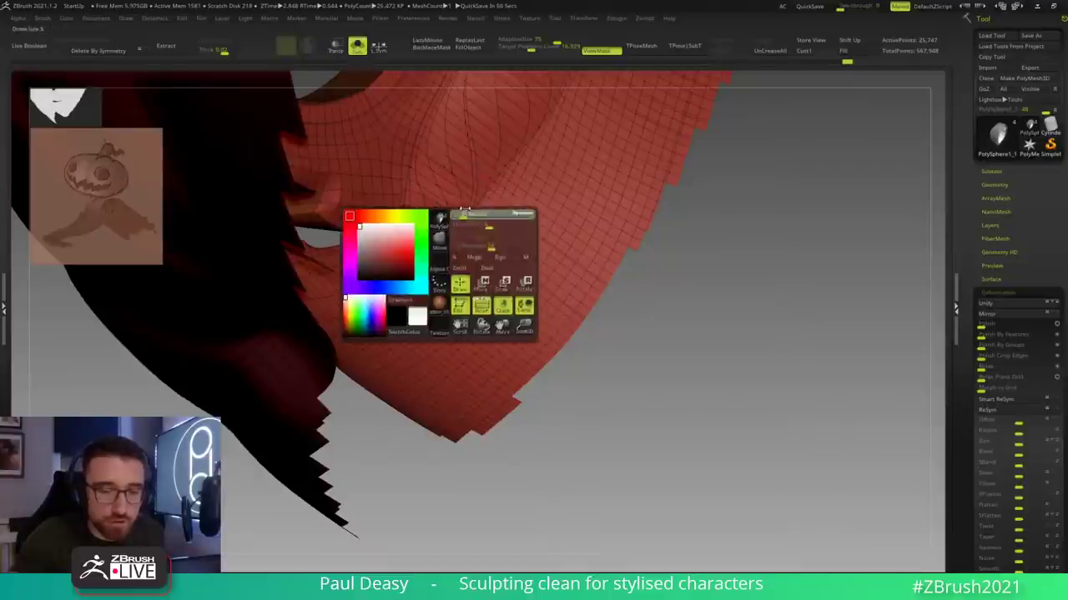
key("space")
mouse_move(459, 202)
right_mouse_down()
mouse_move(492, 194)
mouse_move(463, 208)
mouse_move(498, 203)
mouse_move(517, 178)
mouse_move(540, 185)
mouse_move(567, 262)
mouse_move(639, 284)
mouse_move(531, 201)
mouse_move(523, 179)
right_mouse_up()
key("space")
key("space")
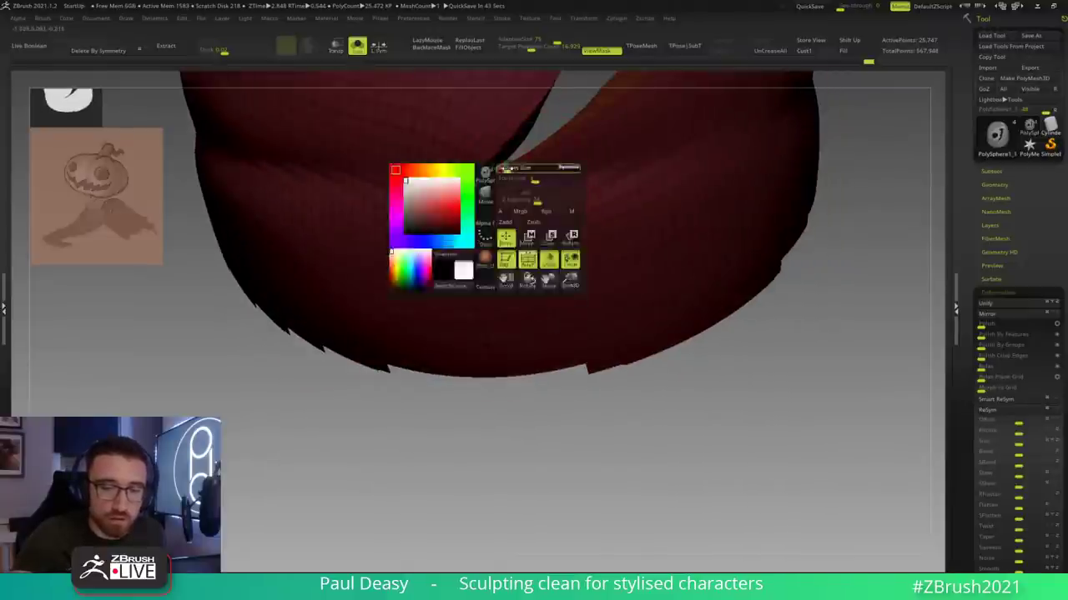
Step: Mask along the narrow end of the mouth opening and adjust its lower edge from outside
right_click_drag(519, 170, 484, 197)
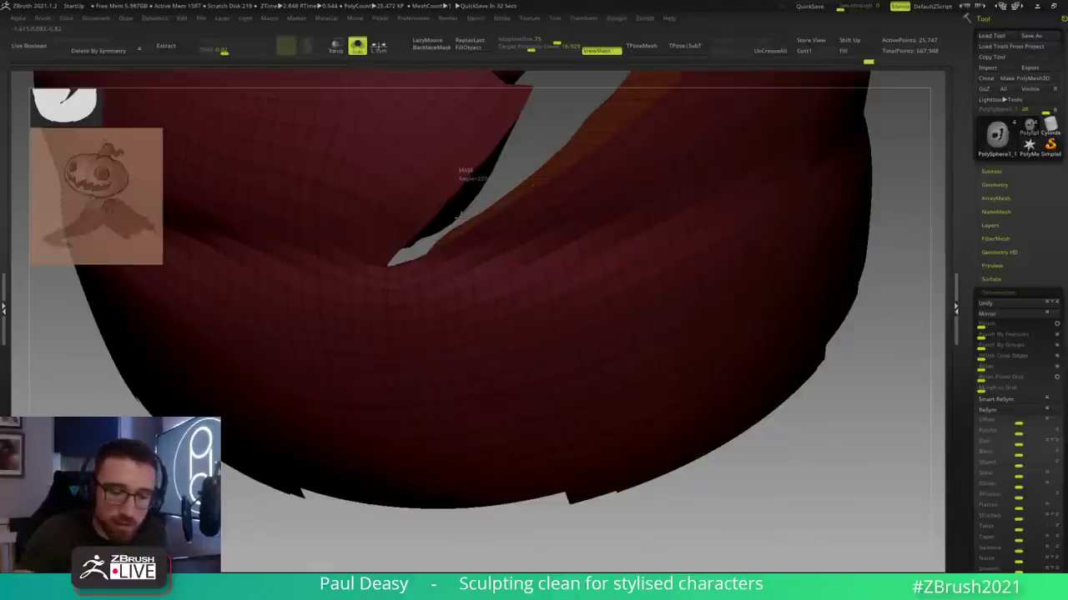
mouse_move(442, 239)
left_mouse_down("ctrl")
mouse_move(250, 167)
mouse_move(585, 88)
left_mouse_up("ctrl")
mouse_move(456, 212)
left_mouse_down()
mouse_move(458, 233)
mouse_move(480, 248)
left_mouse_up()
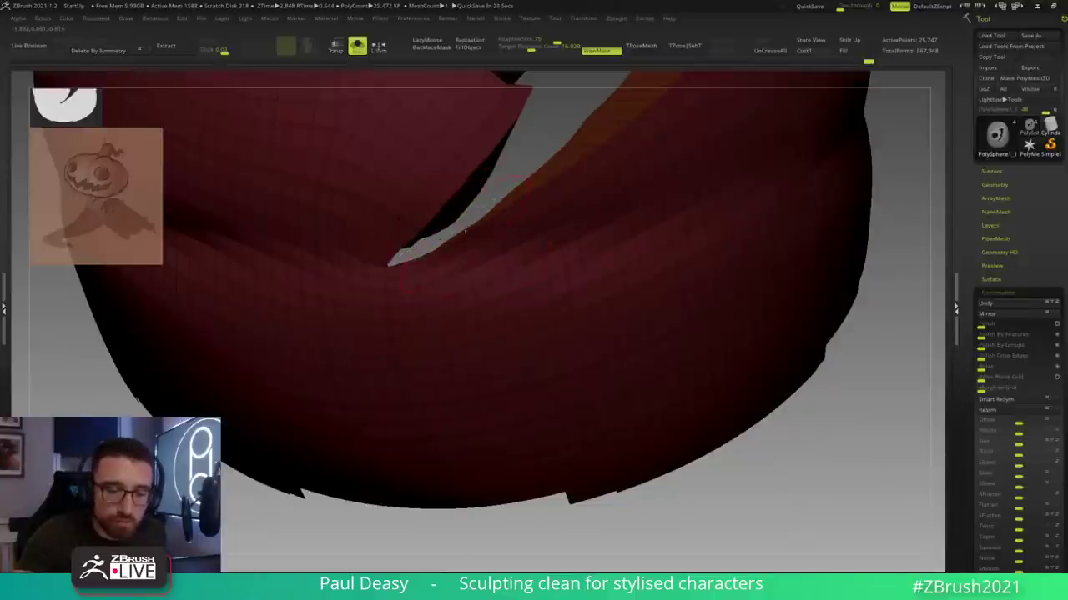
Step: Adjust the lower edge at the mouth's narrow corner and change the masked area around the opening
left_click(490, 193, "ctrl")
left_click_drag(453, 217, 444, 202)
mouse_move(502, 181)
left_mouse_down("ctrl")
mouse_move(524, 169)
mouse_move(775, 209)
left_mouse_up("ctrl")
left_click(460, 246, "ctrl+shift")
left_click(474, 243, "ctrl+shift")
key("w")
key("q")
left_click_drag(749, 261, 626, 238)
Step: Mask the outer surface and push the upper lip's inner edge upward near the mouth corner
mouse_move(763, 226)
left_mouse_down()
mouse_move(594, 165)
mouse_move(496, 393)
mouse_move(887, 254)
mouse_move(736, 224)
left_mouse_up()
left_click(730, 219, "ctrl")
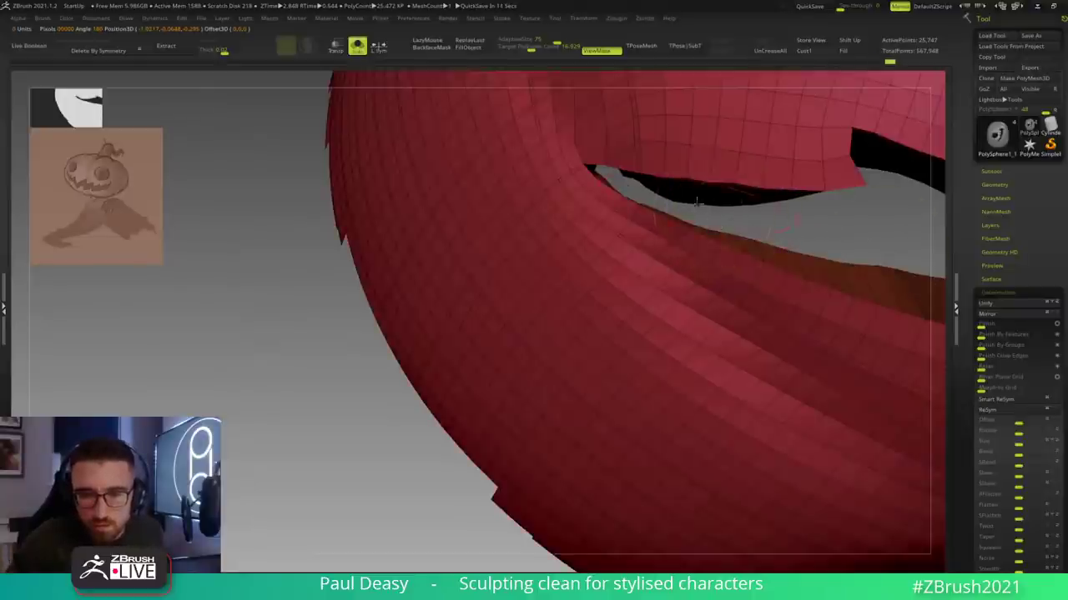
left_click(691, 201, "ctrl")
mouse_move(683, 192)
left_mouse_down()
mouse_move(687, 155)
mouse_move(677, 178)
mouse_move(677, 167)
left_mouse_up()
left_click_drag(744, 200, 748, 179)
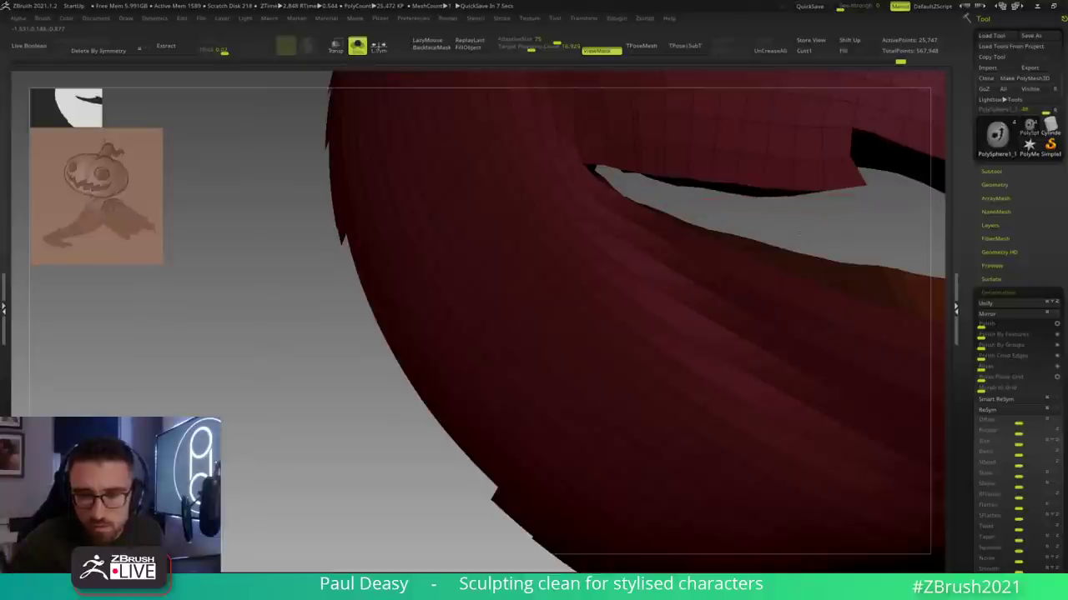
Step: Clear the mask, unhide the full pumpkin without wireframe and review the face from a distance
right_click_drag(493, 193, 417, 386, "ctrl")
left_click_drag(431, 417, 534, 409, "ctrl")
left_click_drag(657, 415, 765, 284)
right_click_drag(818, 332, 748, 315, "ctrl")
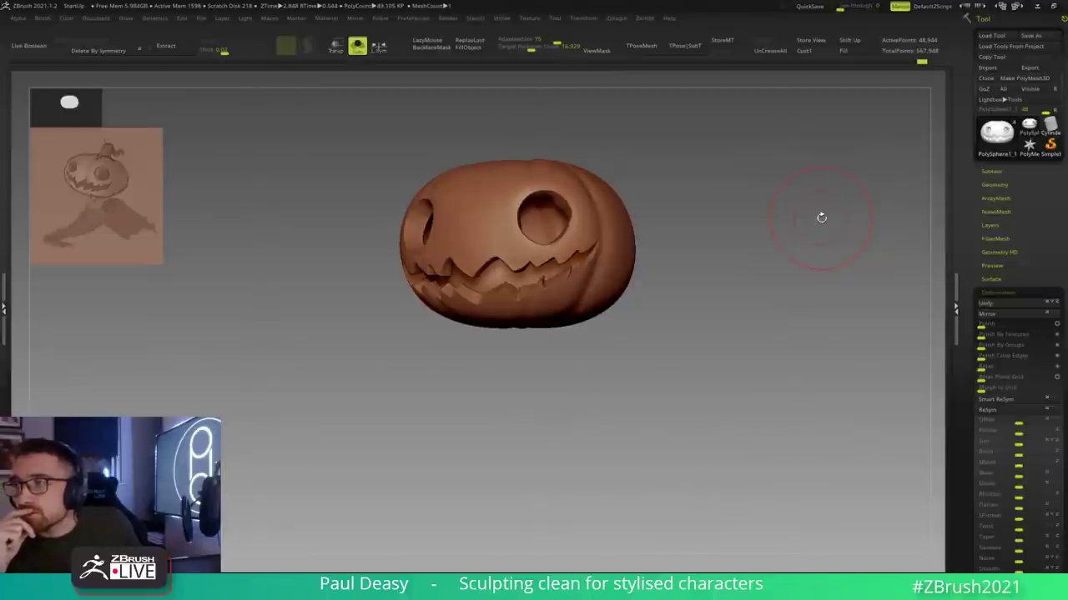
left_click_drag(641, 294, 643, 289, "alt")
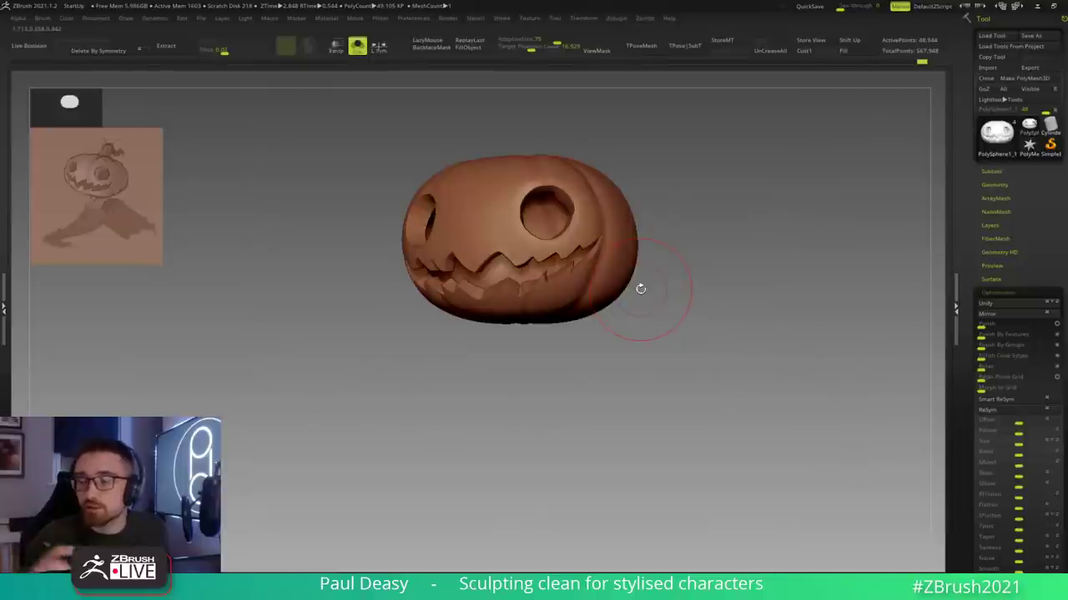
left_click_drag(687, 260, 699, 269)
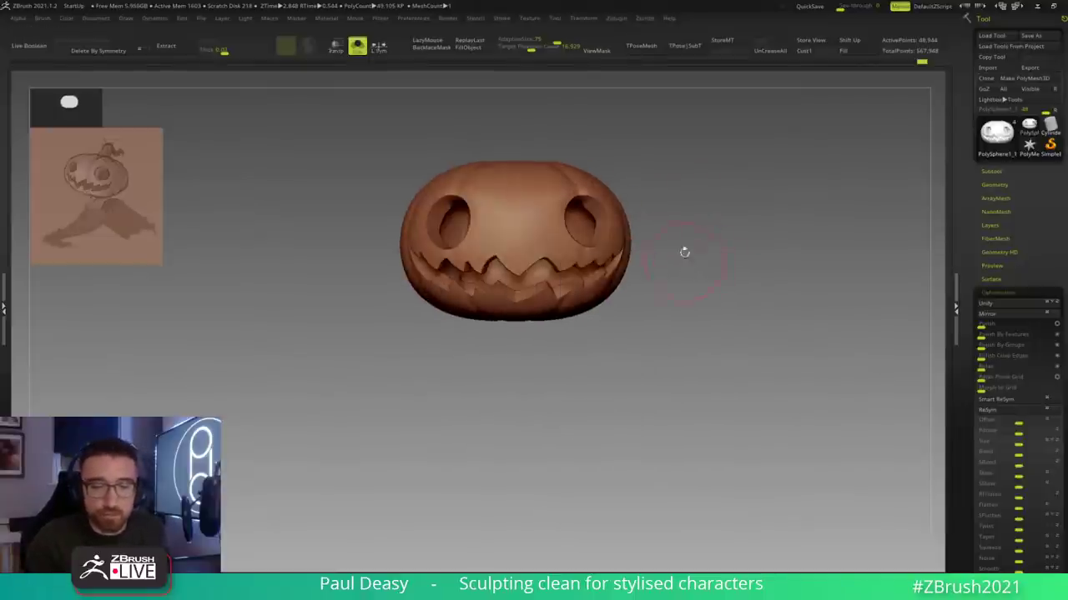
Step: Isolate the front of the shell and examine the thickness of the teeth around the mouth from several angles
left_click_drag(581, 336, 483, 325)
left_click_drag(615, 389, 509, 414, "alt")
left_click_drag(752, 401, 544, 157, "ctrl+alt+shift")
left_click_drag(706, 324, 602, 332)
left_click_drag(616, 368, 666, 409, "alt")
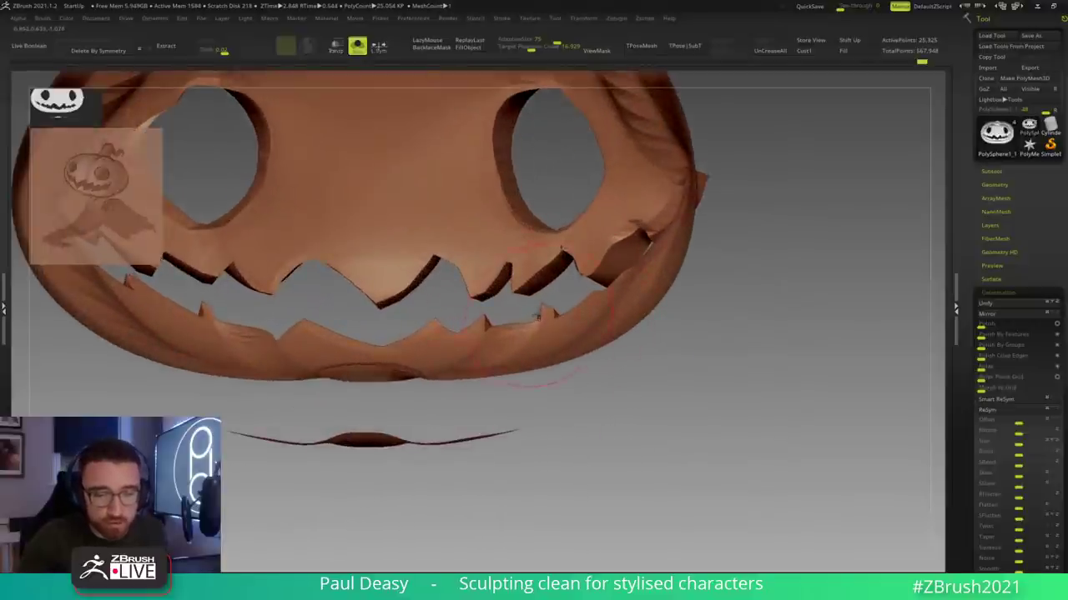
left_click_drag(546, 280, 574, 260)
left_click_drag(589, 224, 589, 233)
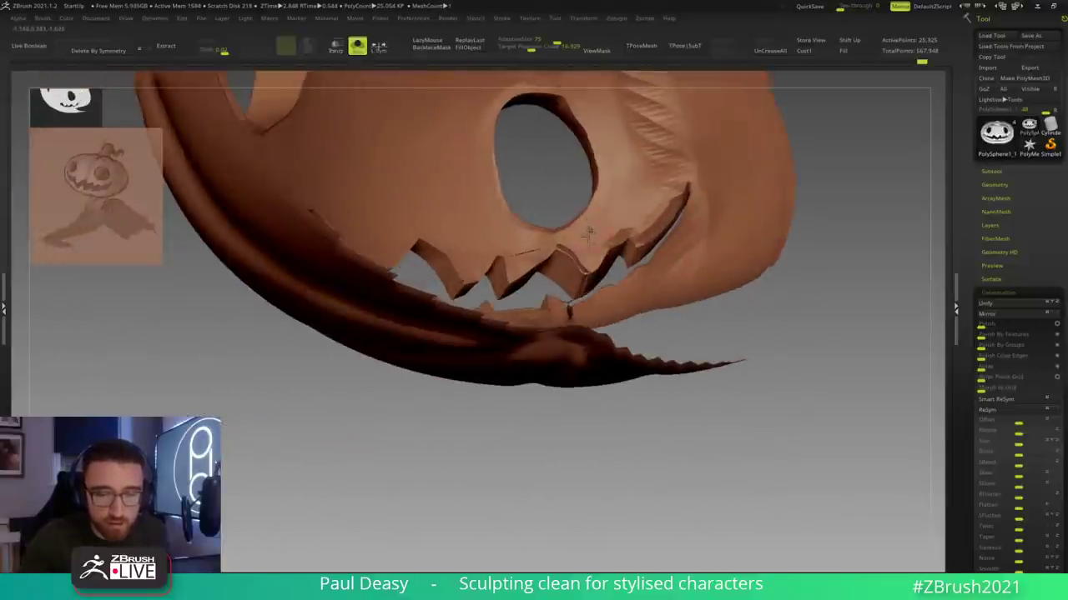
right_click_drag(607, 248, 572, 258)
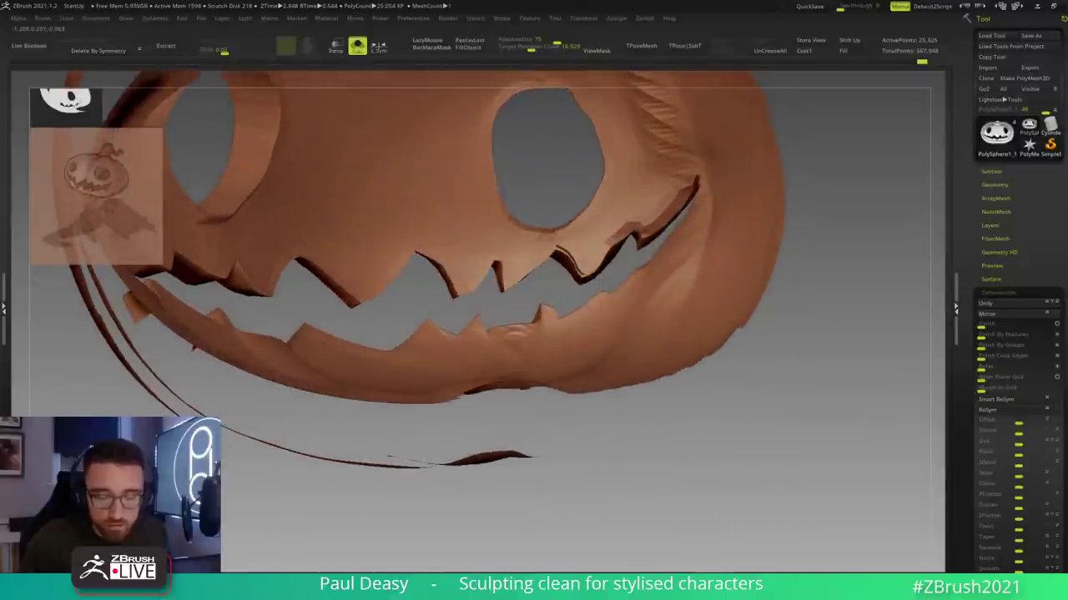
Step: Narrow the visible mesh to a front section of the face and check the mouth corner from the side
left_click(579, 582)
left_click_drag(731, 484, 577, 260)
key("space")
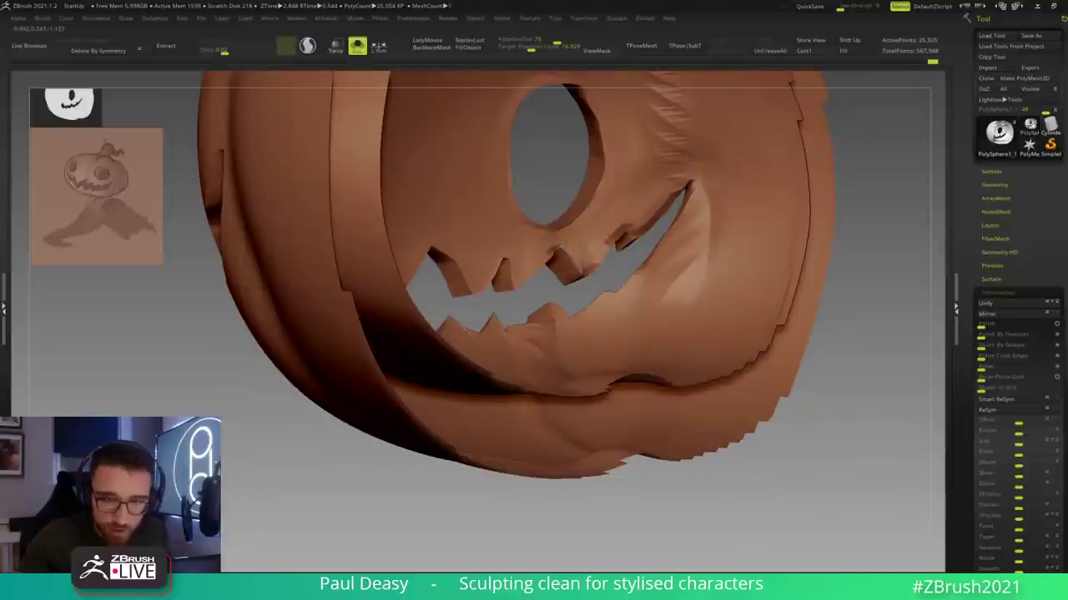
right_click_drag(602, 280, 620, 277, "ctrl")
right_click_drag(875, 495, 882, 491, "ctrl")
key("f")
left_click_drag(796, 441, 595, 129)
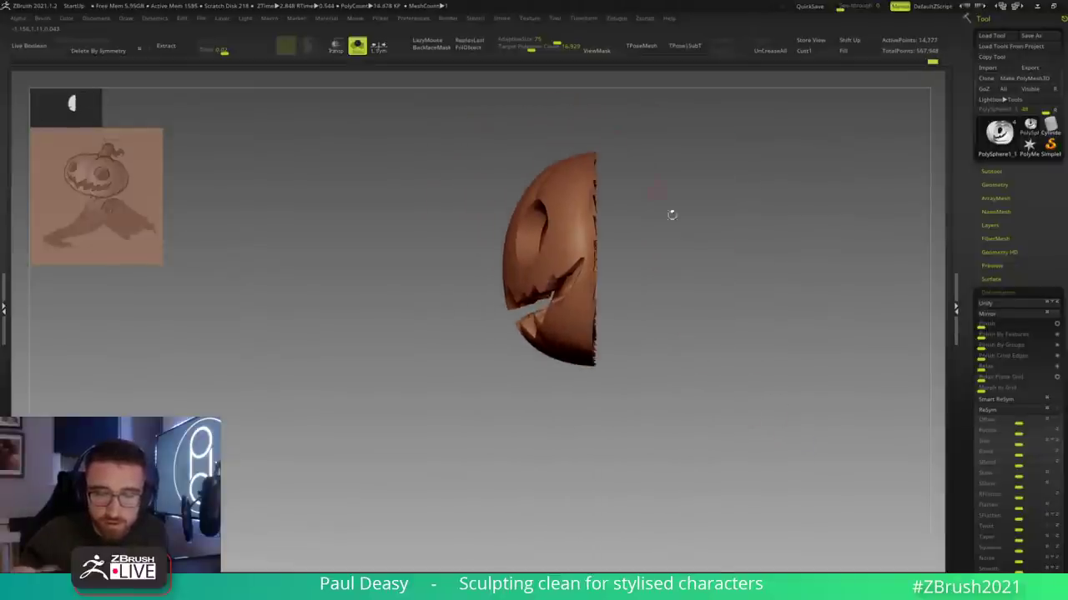
left_click_drag(725, 328, 686, 336)
right_click_drag(685, 334, 729, 364)
Step: Isolate the small patch of teeth below one eye and hide the back wall behind it
left_click(729, 357, "ctrl+shift")
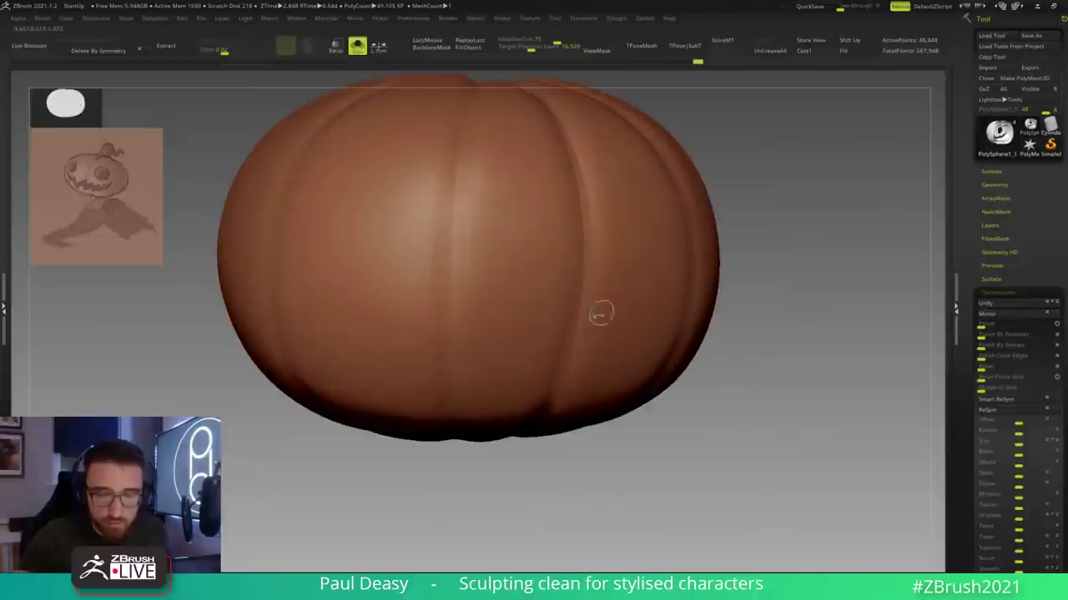
left_click_drag(468, 221, 583, 339, "ctrl+shift")
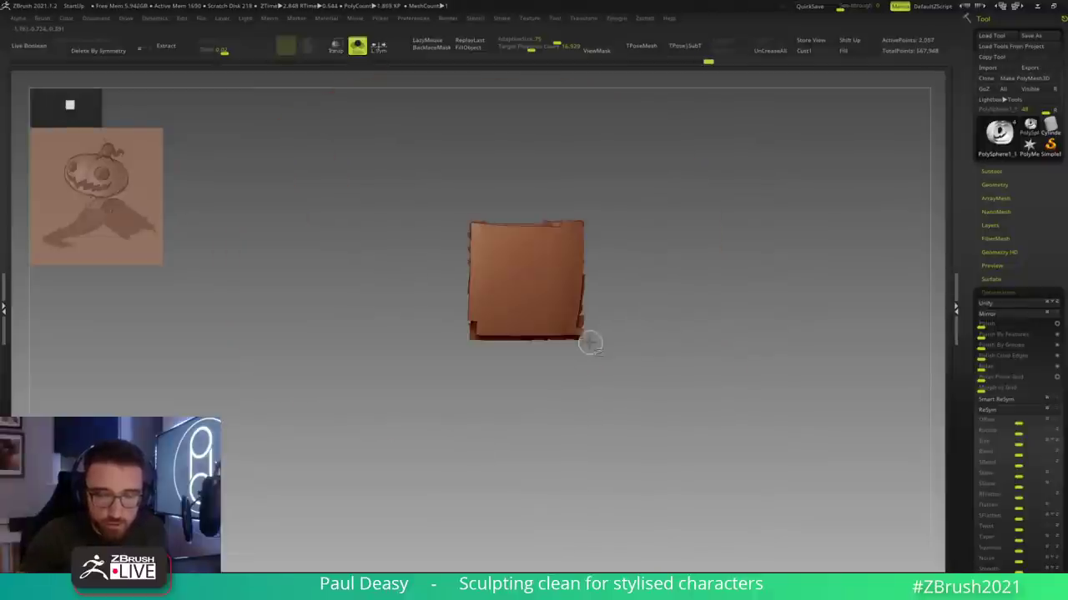
left_click(659, 355, "ctrl+shift")
left_click_drag(610, 396, 399, 209, "ctrl+alt+shift")
left_click_drag(367, 282, 544, 288, "alt")
Step: Reposition the vertices at the notch beside the upper tooth and along the tooth's outer edge
right_click(315, 225)
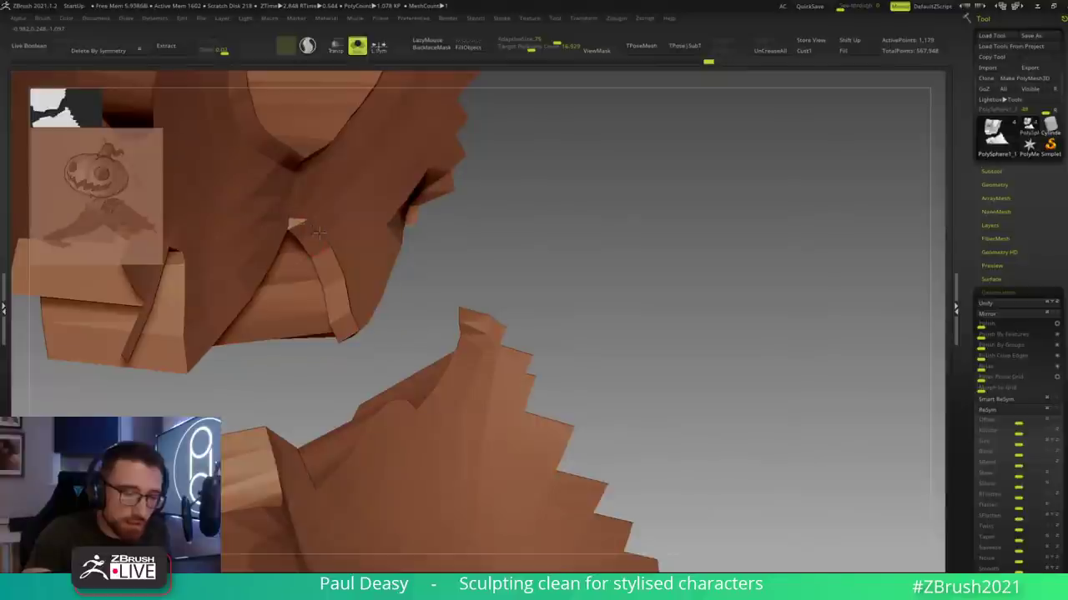
left_click_drag(477, 242, 406, 277)
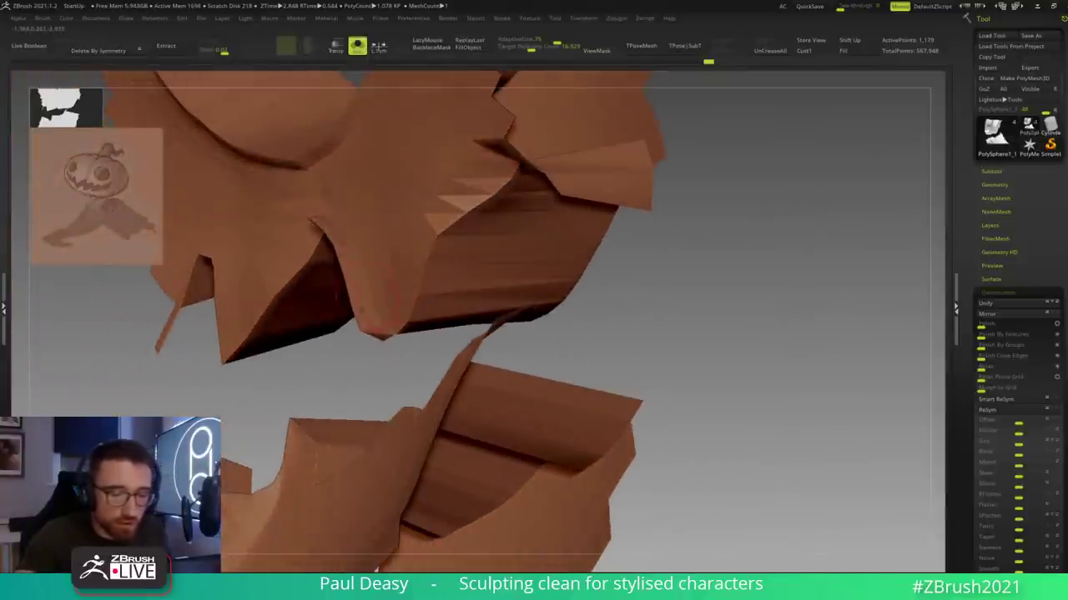
right_click_drag(335, 281, 365, 249)
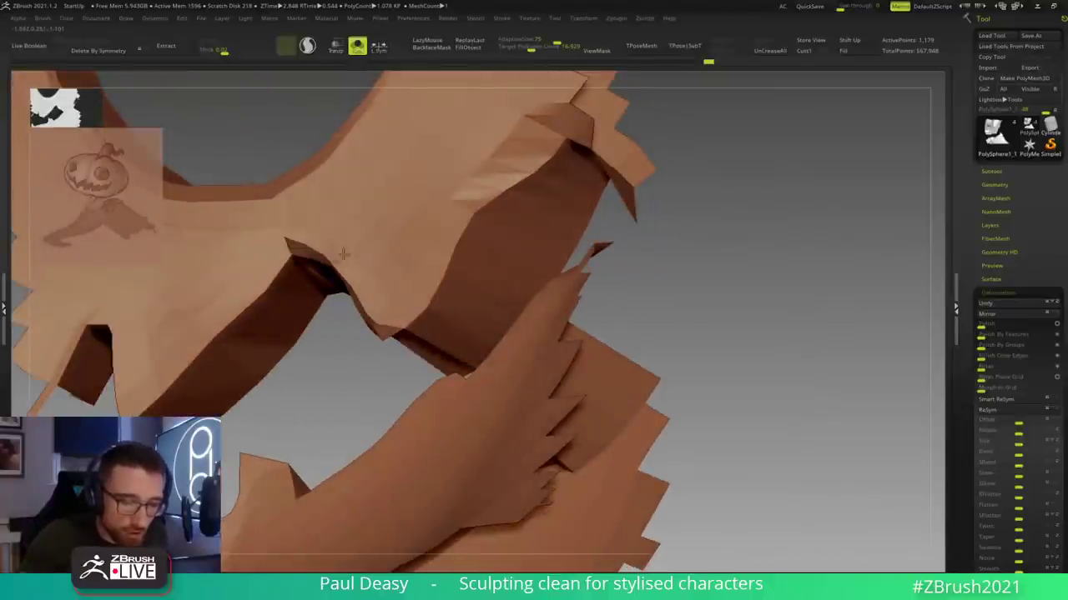
left_click_drag(326, 237, 330, 241)
right_click_drag(329, 241, 334, 245)
left_click_drag(334, 243, 306, 243)
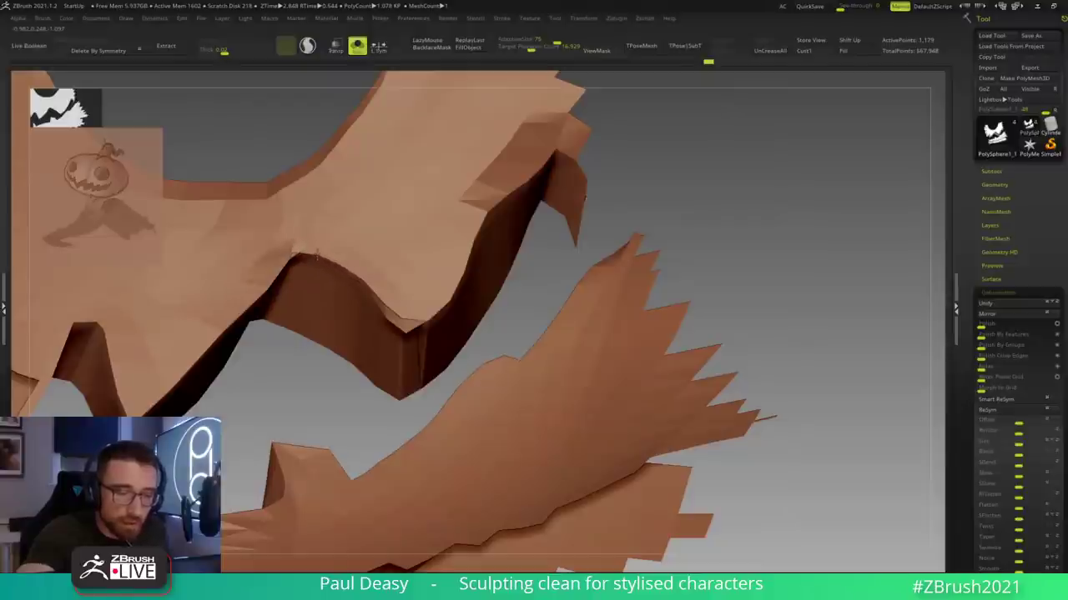
mouse_move(399, 309)
left_mouse_down()
mouse_move(409, 321)
mouse_move(433, 315)
mouse_move(320, 247)
left_mouse_up()
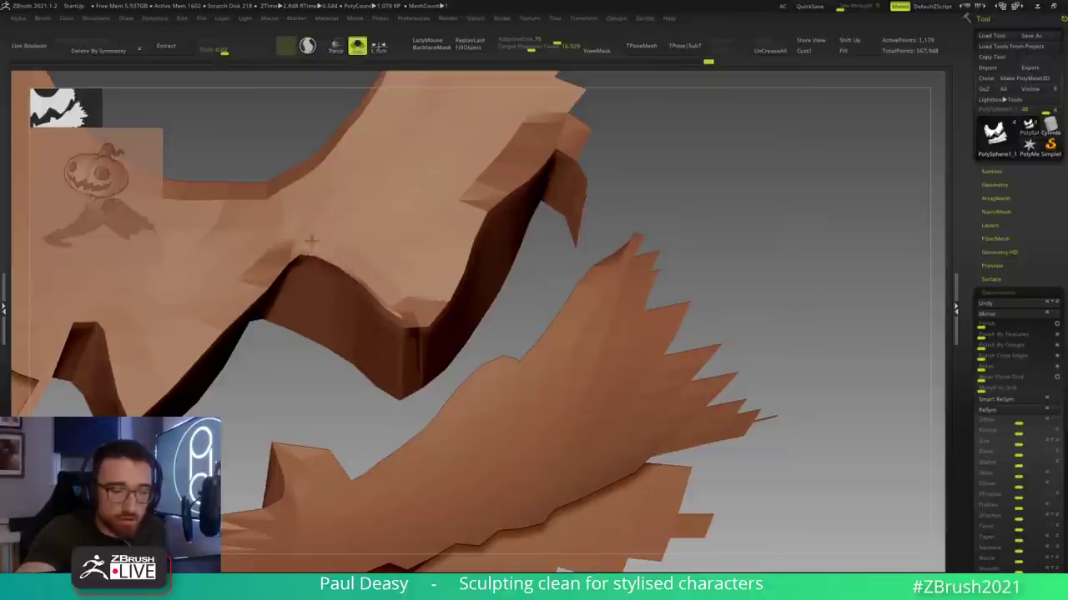
Step: Refine the notch between the two upper teeth so its inner wall meets the outer surface cleanly
key("space")
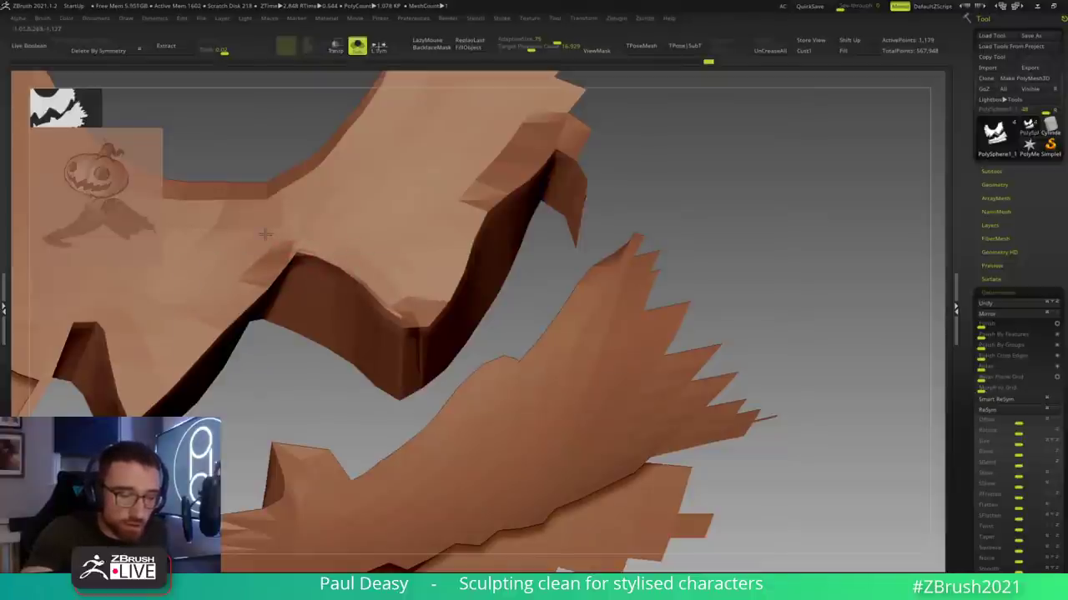
right_click_drag(293, 218, 289, 249)
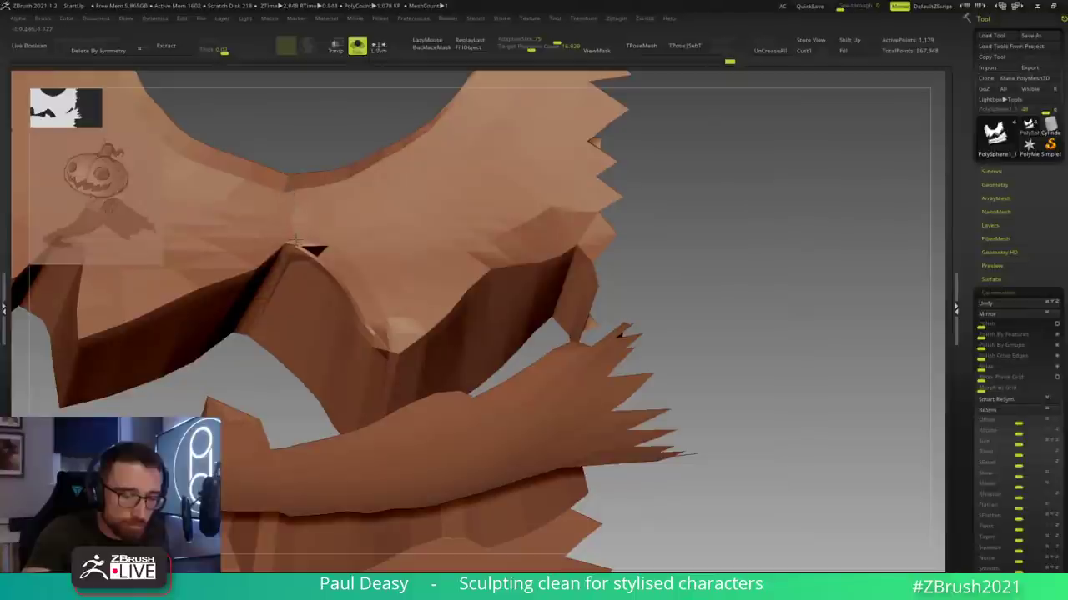
right_click_drag(337, 242, 324, 253)
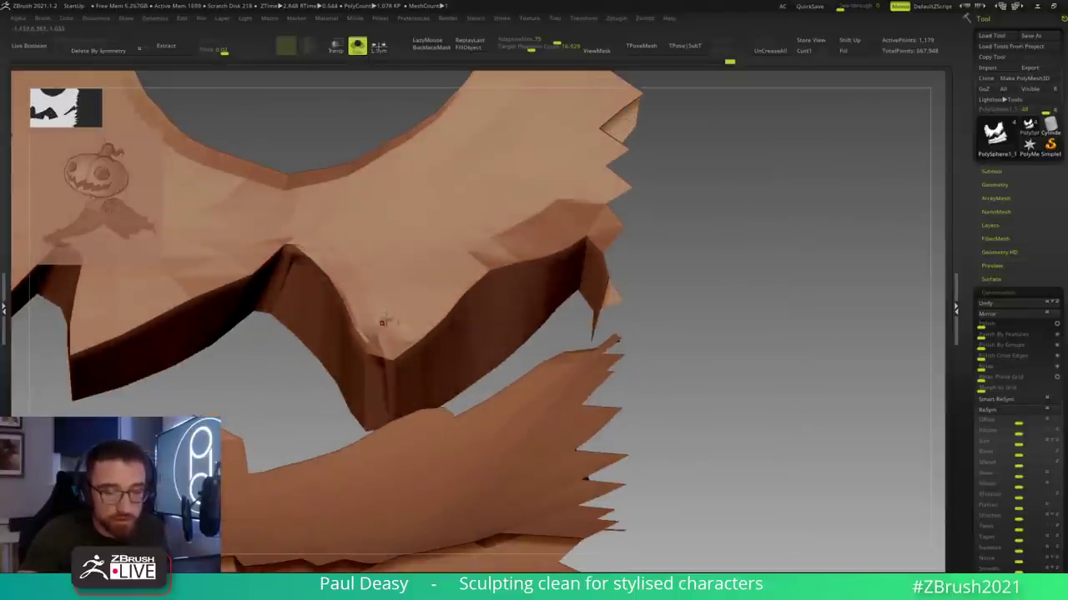
Step: Reshape the tip of the upper tooth by moving its pinched vertices into line with the tooth wall
right_click_drag(395, 370, 394, 389)
right_click_drag(392, 311, 389, 357)
right_click(387, 380)
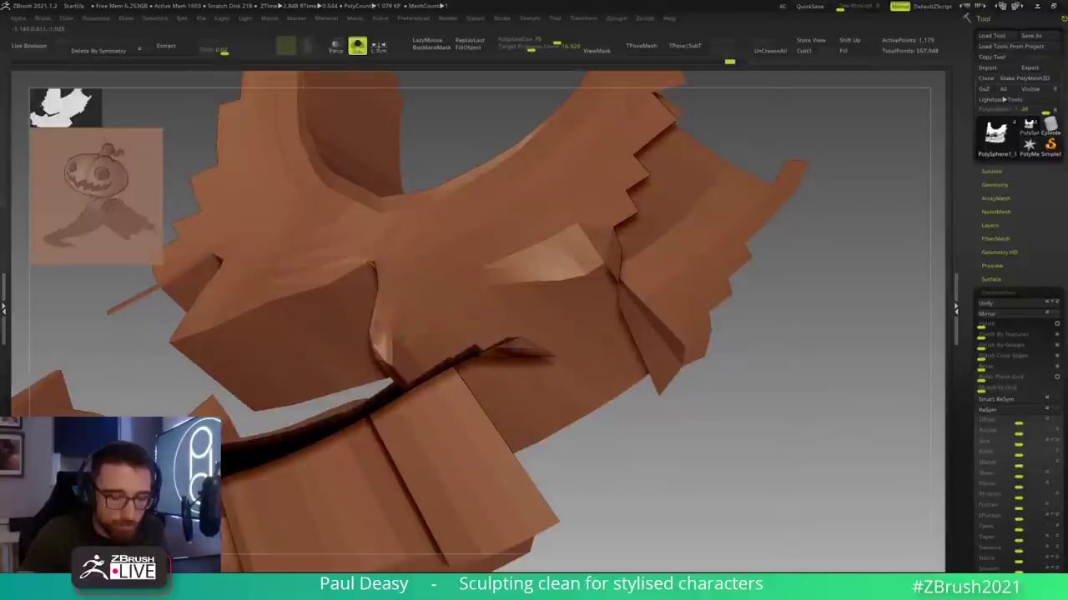
left_click_drag(384, 346, 394, 365)
right_click_drag(363, 289, 384, 414)
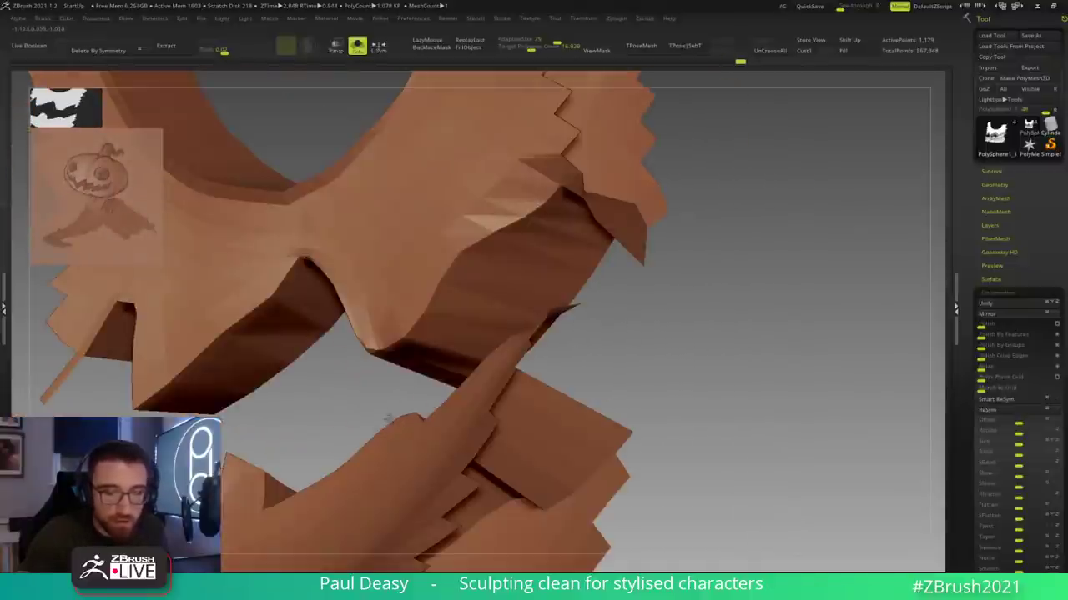
Step: Unhide the whole shell and examine the topology around the teeth and eye with the wireframe
right_click_drag(575, 321, 536, 308, "ctrl")
key("Up")
right_click_drag(639, 340, 629, 382)
right_click_drag(583, 334, 482, 300, "ctrl")
key("shift+f")
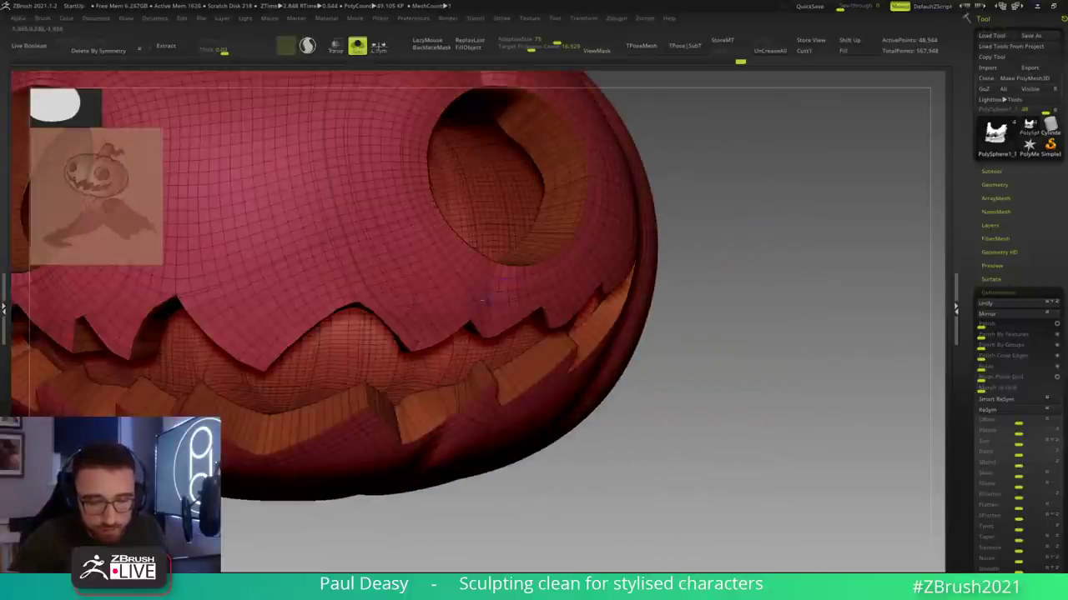
key("shift+f")
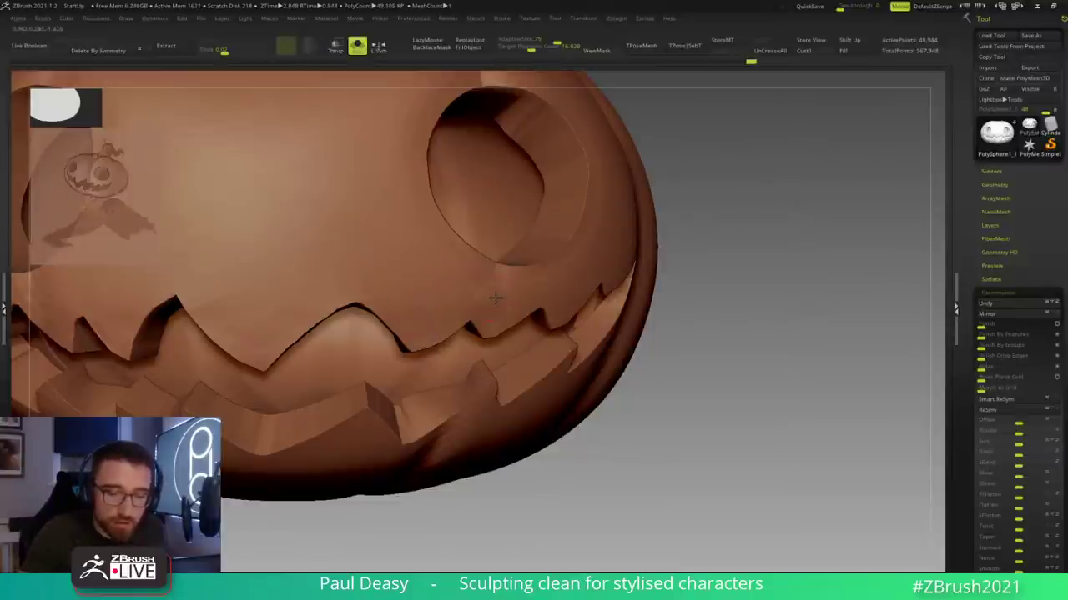
key("space")
key("space")
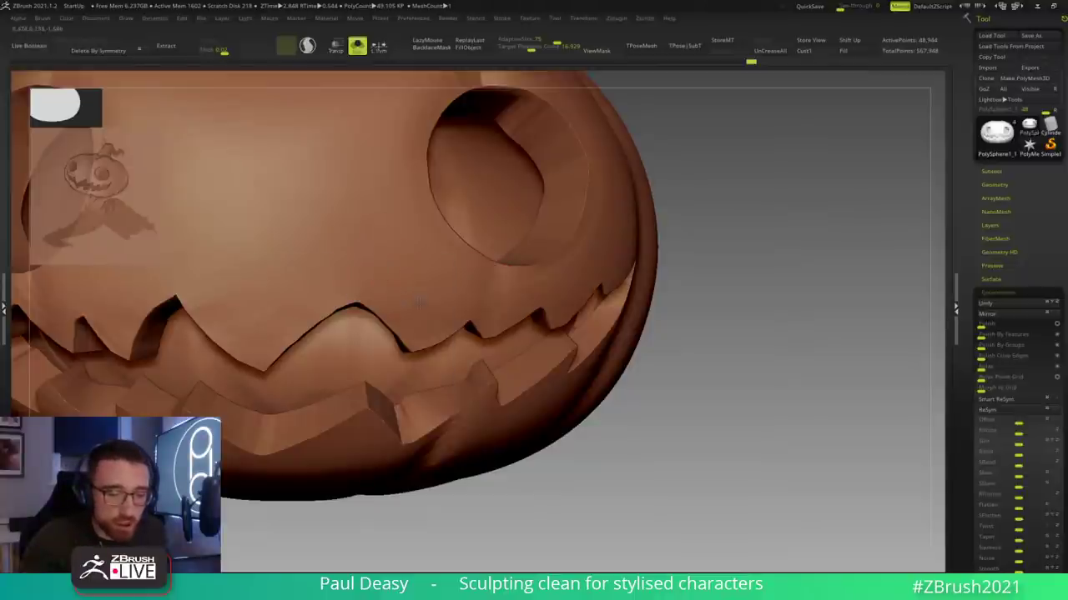
Step: Frame the full pumpkin and examine the rim and inner wall of the eye socket from several angles
left_click_drag(372, 251, 357, 147, "shift")
left_click_drag(664, 228, 627, 263)
key("f")
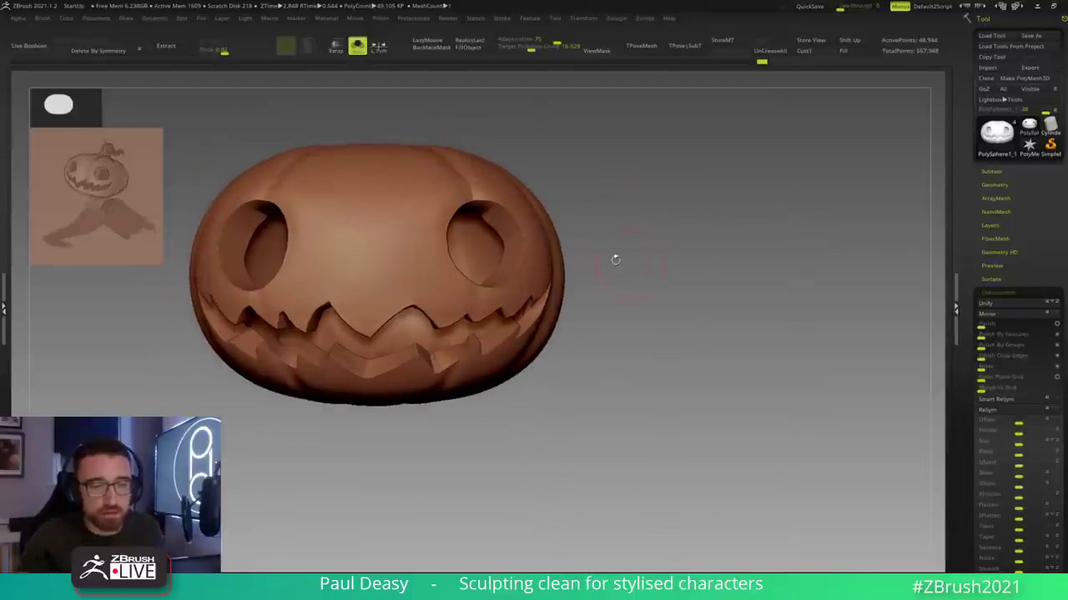
left_click_drag(512, 239, 501, 235)
right_click_drag(498, 212, 493, 213, "ctrl")
key("space")
key("space")
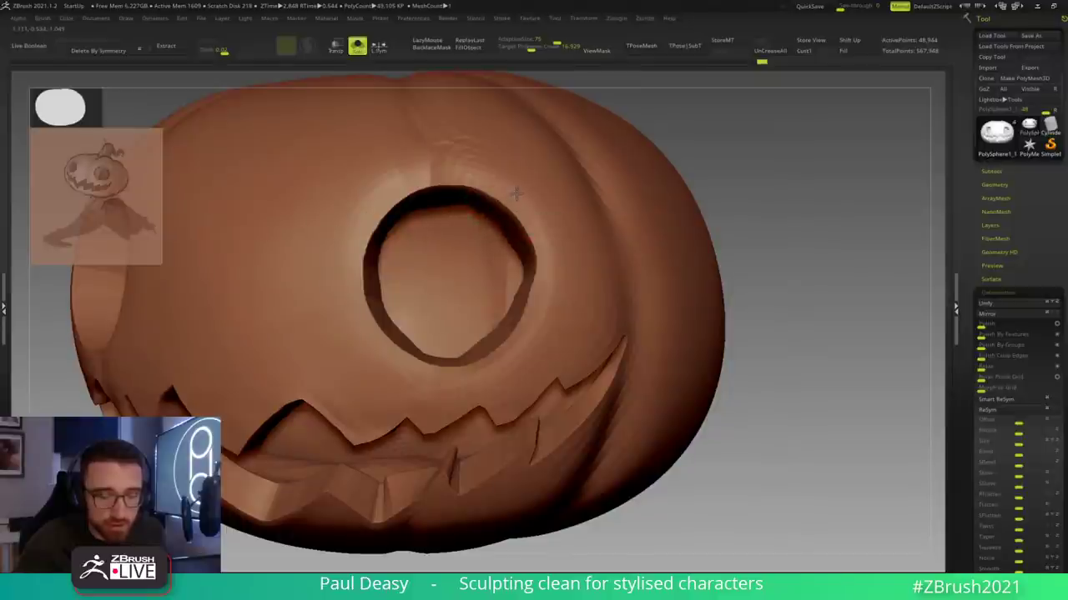
left_click_drag(510, 202, 498, 215)
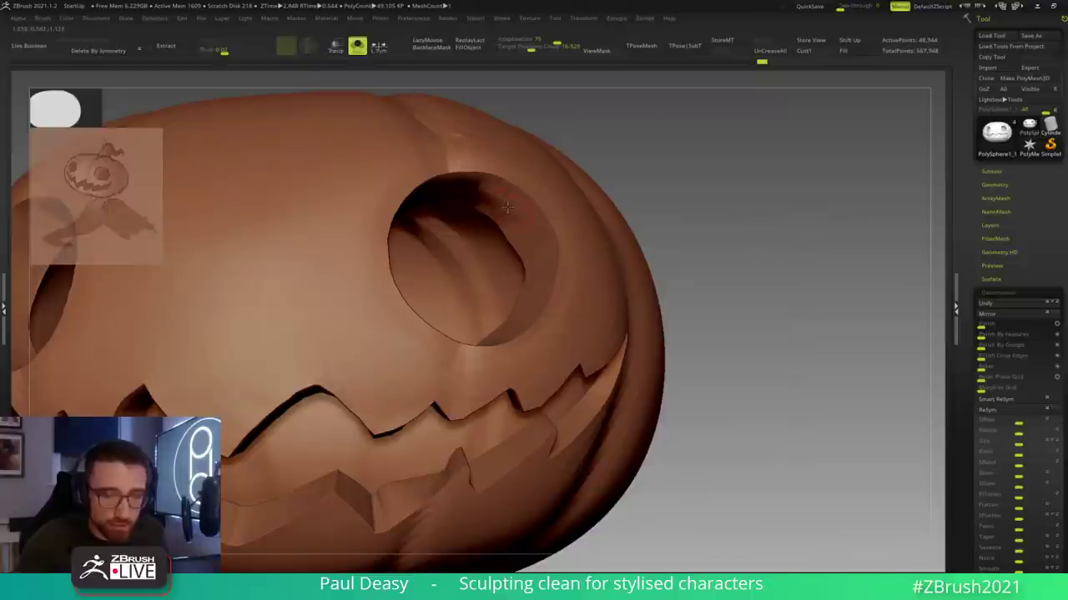
Step: Display the wireframe and delete edge loops crossing the eye socket's inner wall with the ZModeler brush
key("shift+f")
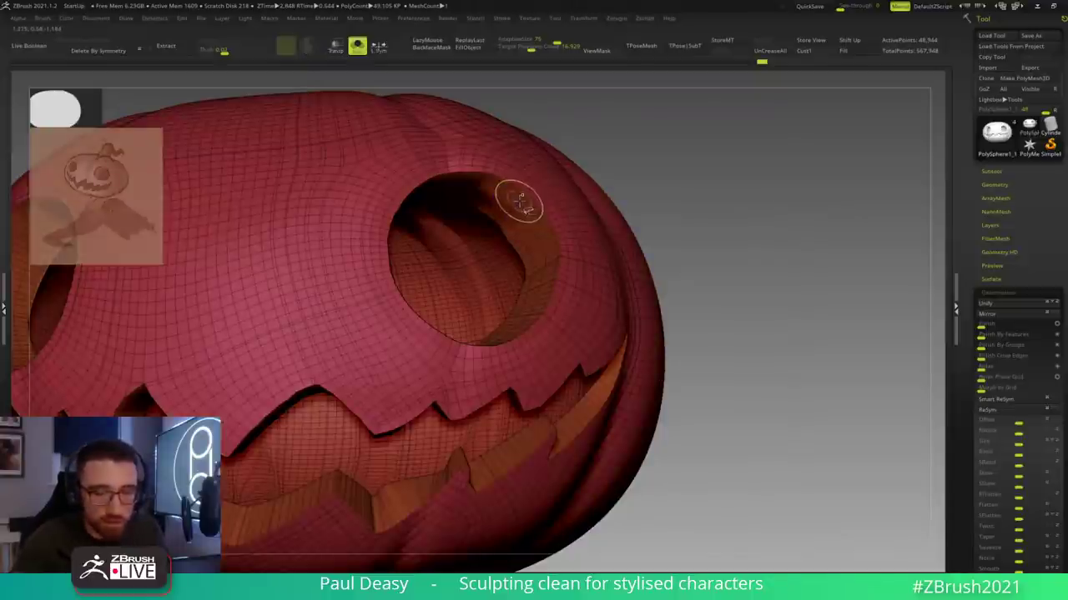
key("b")
key("z")
key("m")
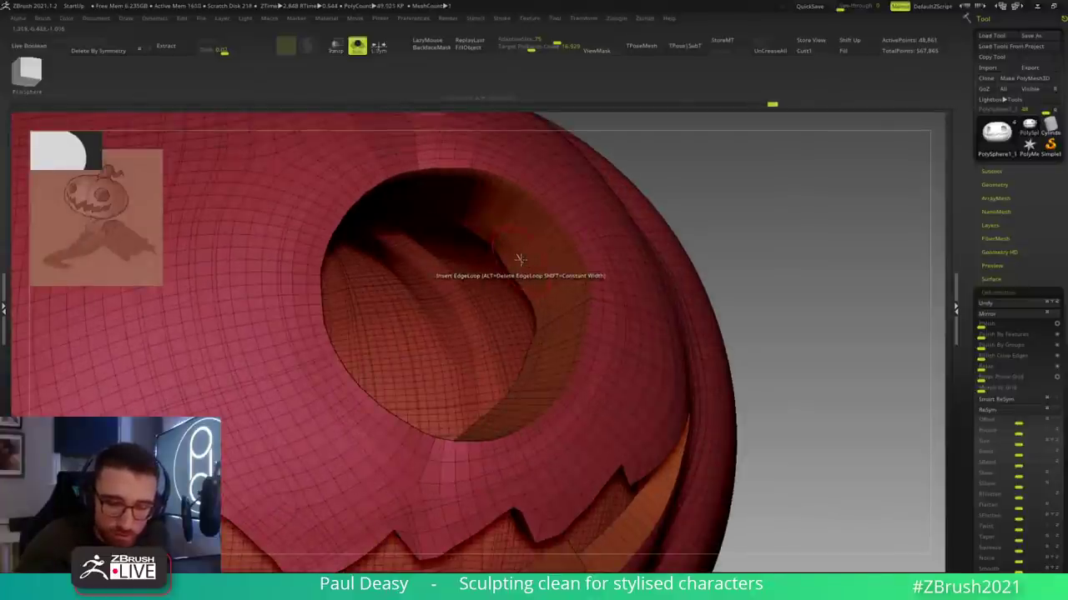
right_click_drag(521, 269, 542, 225)
left_click(547, 220, "alt")
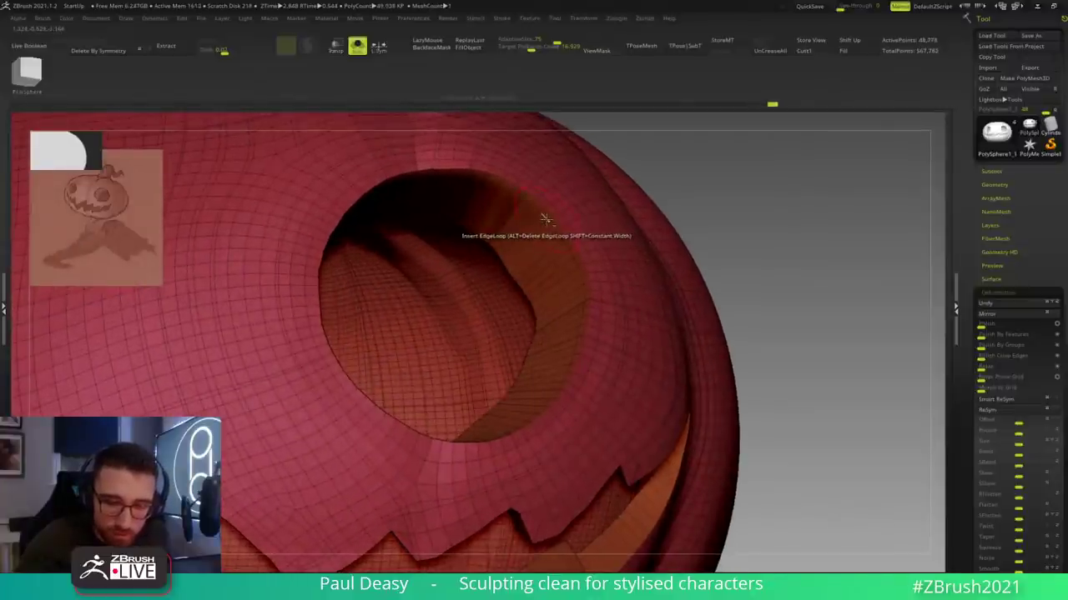
right_click_drag(524, 266, 554, 252)
left_click(457, 224, "alt")
right_click_drag(553, 245, 538, 286)
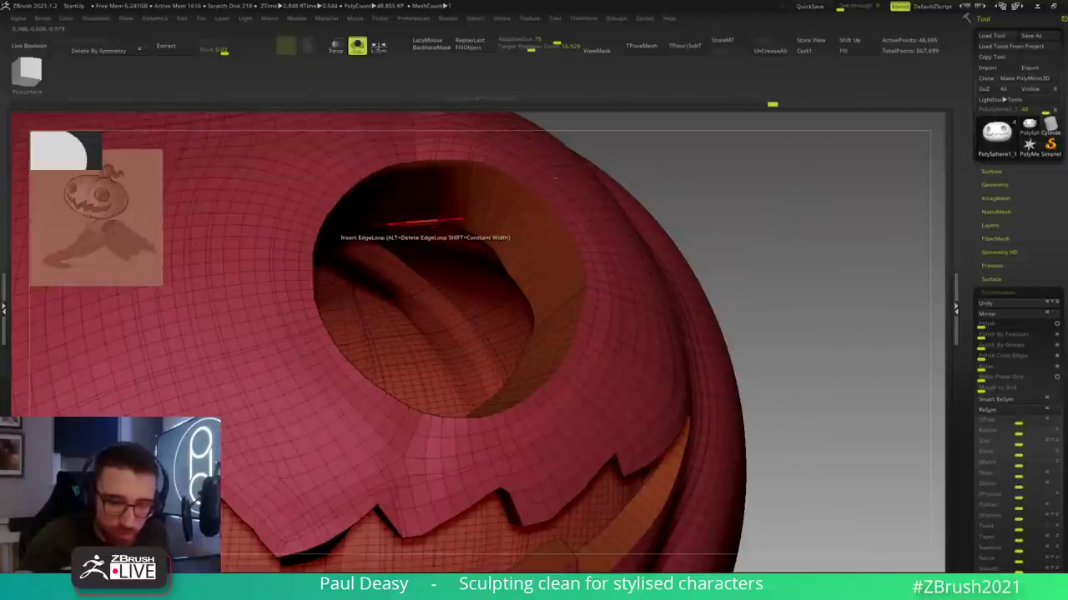
Step: Undo the edge loop deletions in the eye socket and frame the full pumpkin with the wireframe hidden
right_click_drag(745, 234, 736, 356)
left_click_drag(734, 360, 670, 283)
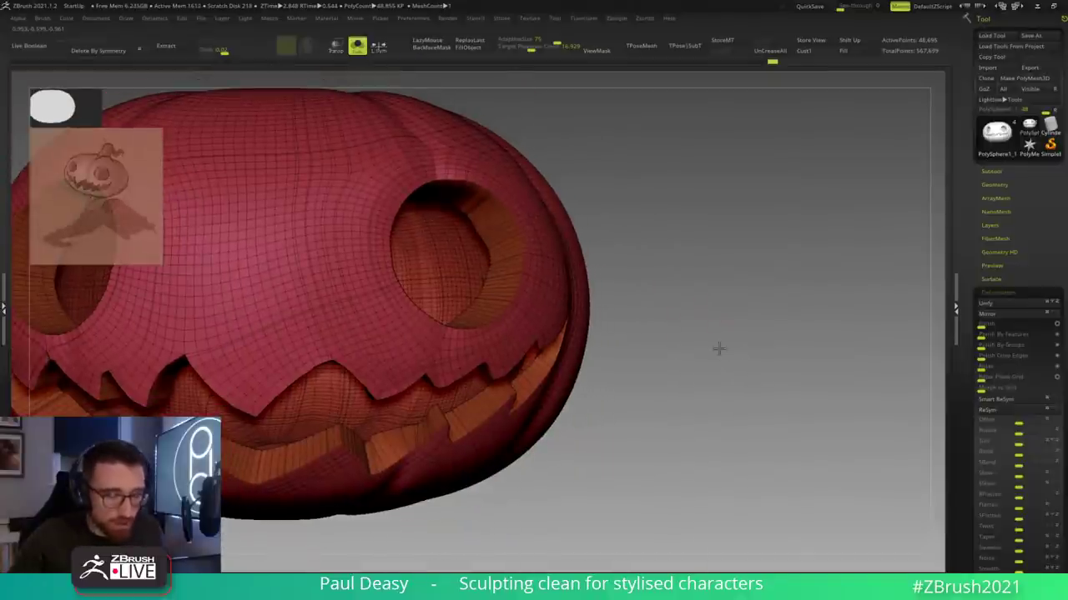
left_click_drag(720, 348, 750, 373)
right_click_drag(606, 291, 567, 282, "ctrl")
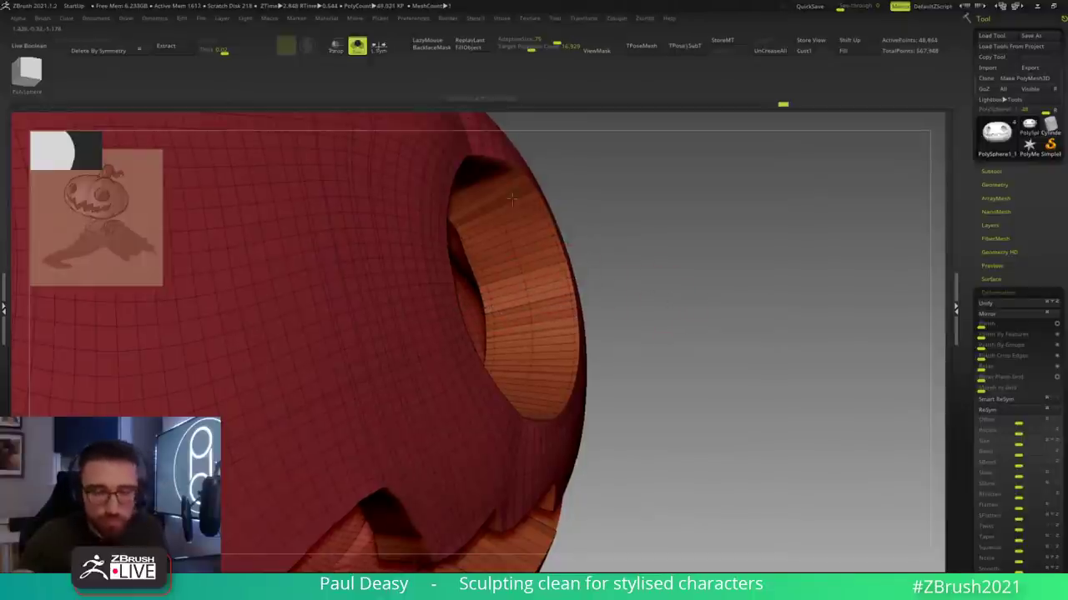
key("f")
key("space")
left_click_drag(606, 287, 598, 289, "shift")
key("space")
key("shift+f")
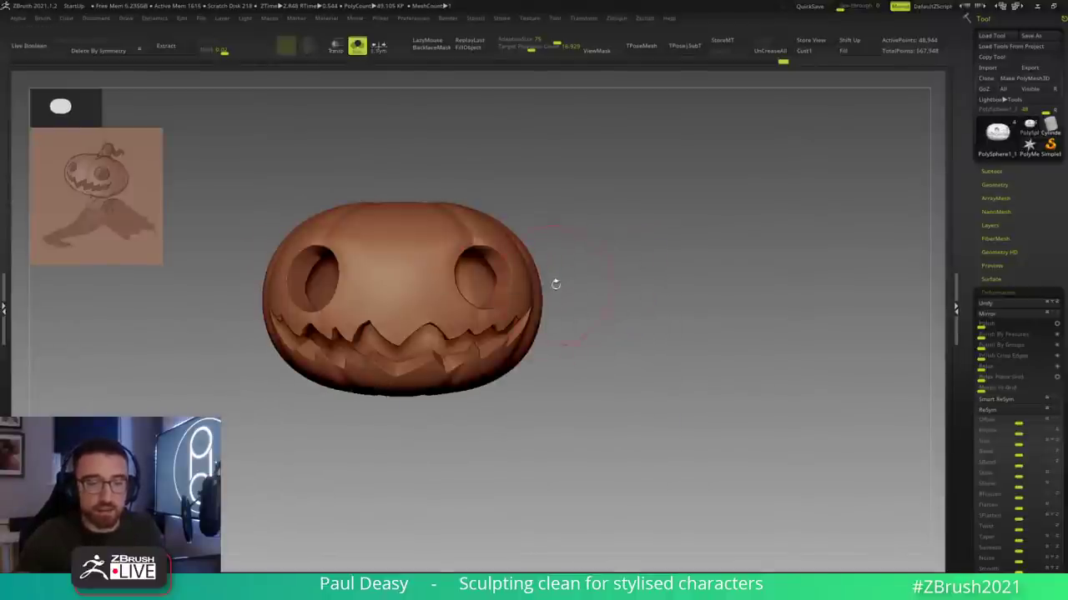
Step: Mask the pumpkin's outer shell by polygroup, leaving the inner surfaces of the mouth and eye sockets unmasked
key("space")
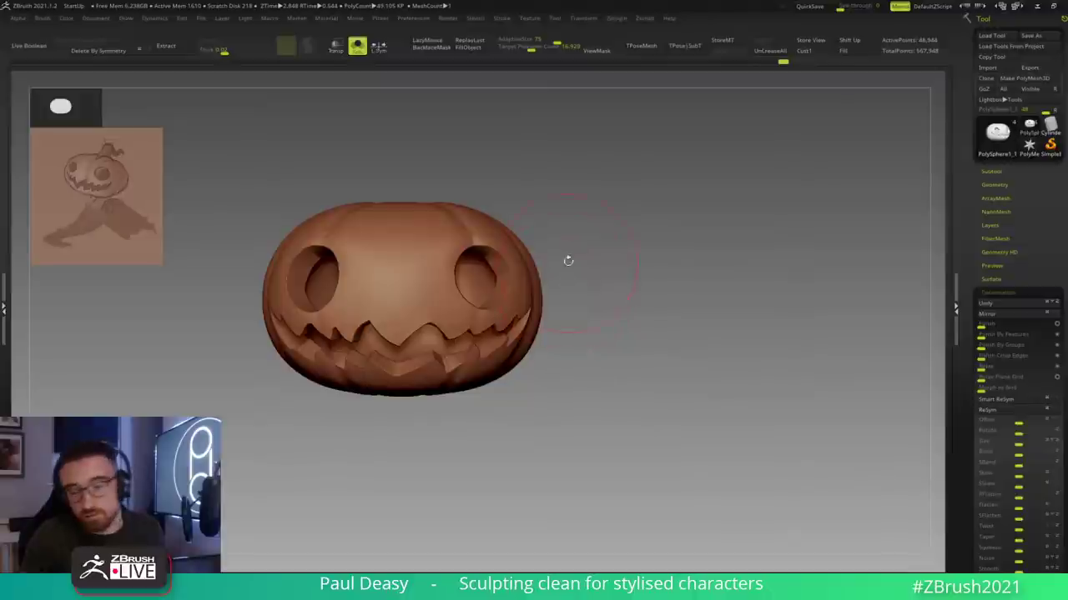
left_click_drag(567, 287, 589, 300, "alt")
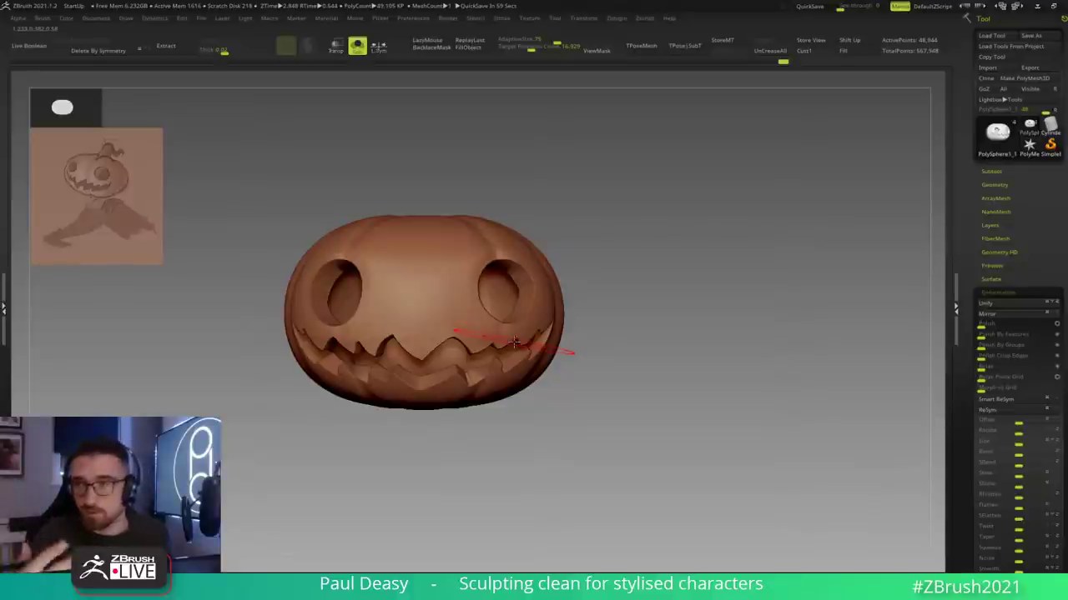
key("w")
left_click(450, 356, "ctrl")
key("q")
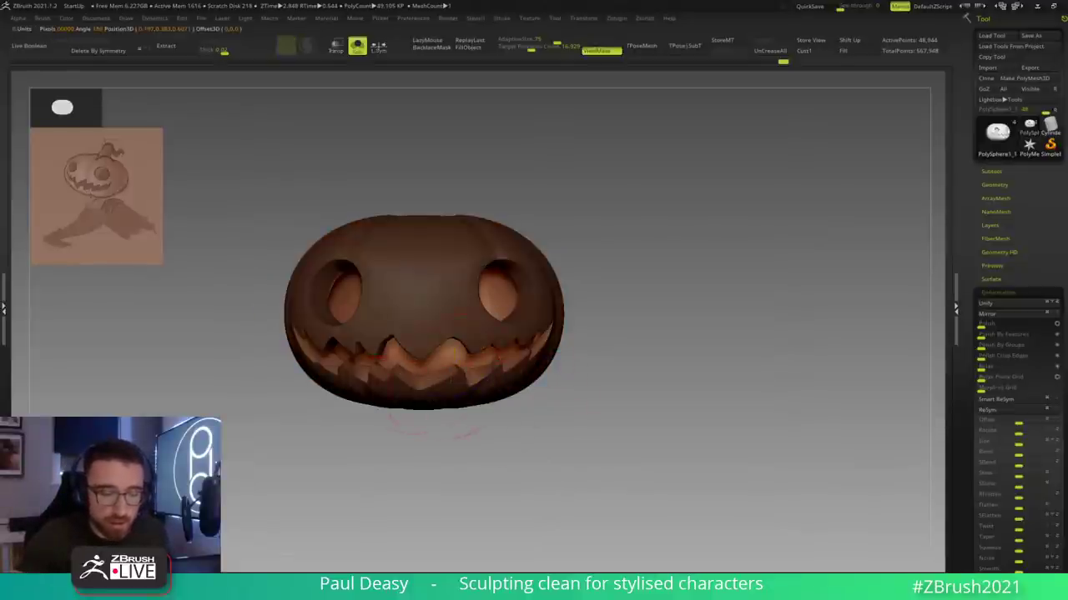
Step: Examine the masked pumpkin from above and from the front, checking the unmasked surfaces around the teeth and eye sockets
right_click_drag(426, 411, 392, 442)
right_click(393, 441)
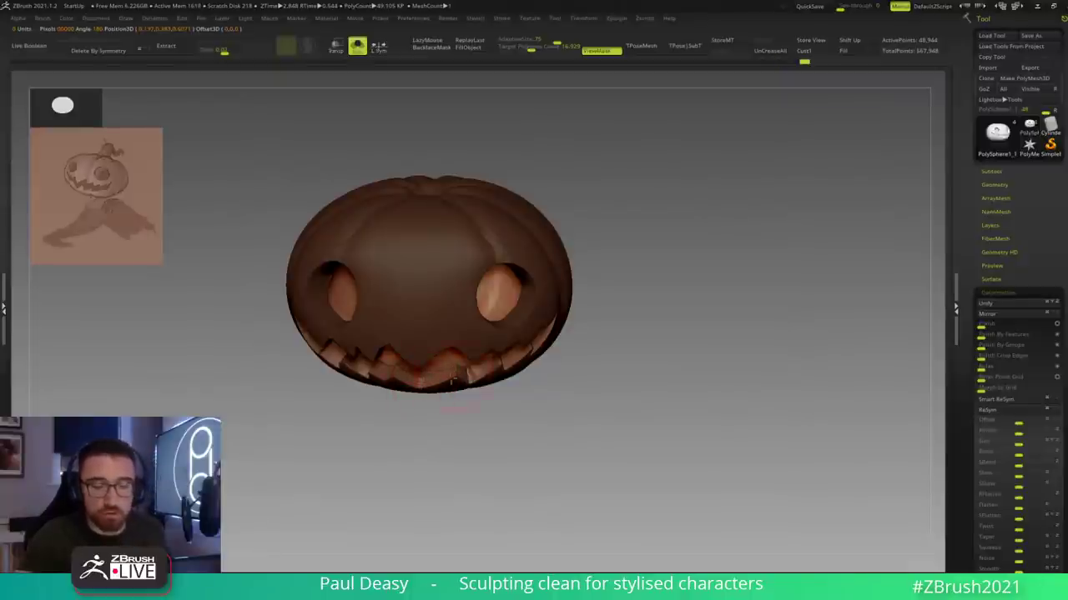
key("space")
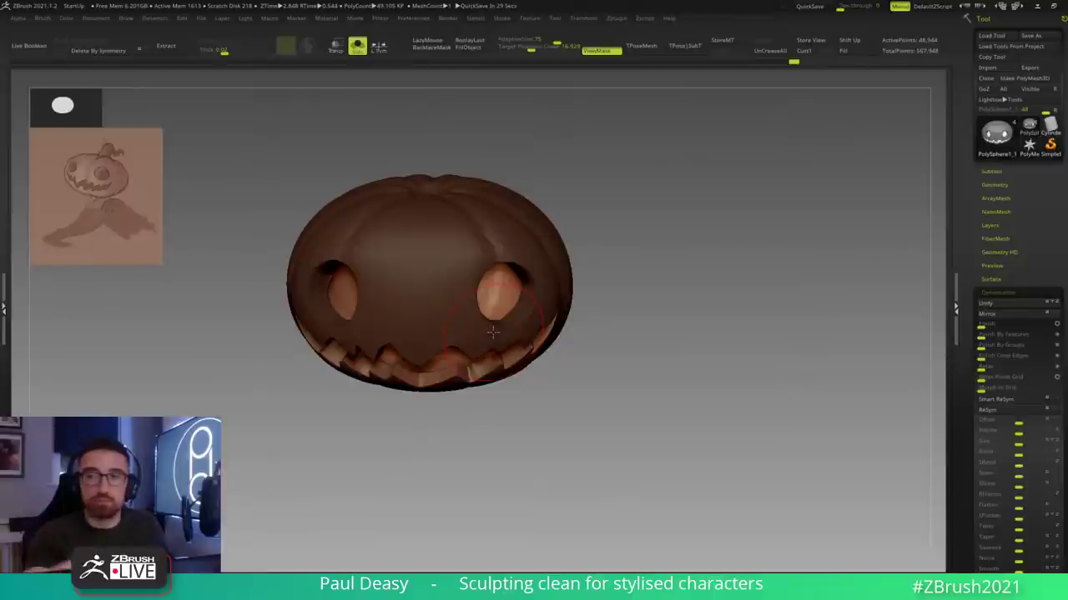
left_click_drag(605, 241, 615, 239, "shift")
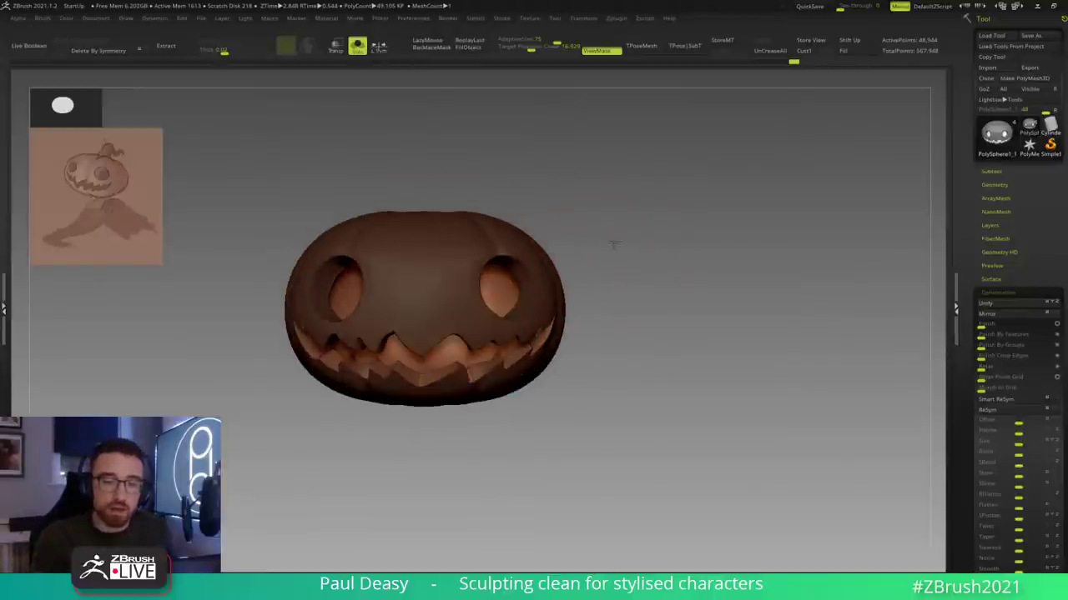
left_click_drag(602, 274, 606, 262, "alt")
right_click(427, 394)
mouse_move(427, 369)
right_mouse_down()
mouse_move(425, 390)
mouse_move(427, 360)
right_mouse_up()
right_click(368, 374)
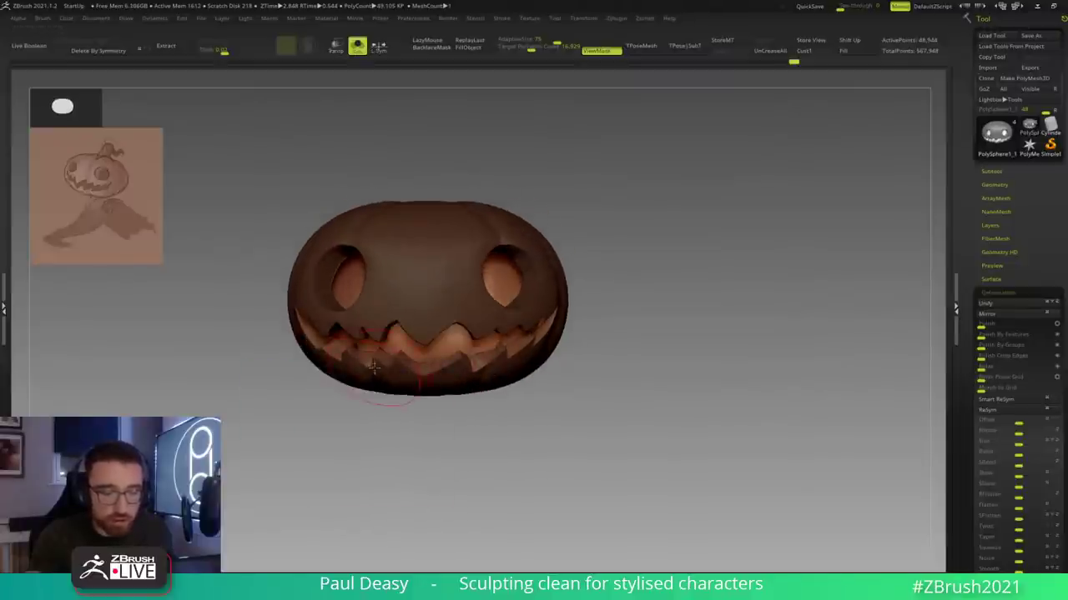
Step: Isolate a small section of the carved mouth, examine the wall inside it, and show the whole pumpkin again
right_click(368, 374)
right_click_drag(368, 375, 365, 409)
right_click(368, 358)
right_click_drag(370, 318, 330, 399)
right_click(373, 336)
left_click_drag(265, 458, 407, 298, "ctrl+shift")
right_click_drag(407, 298, 345, 325)
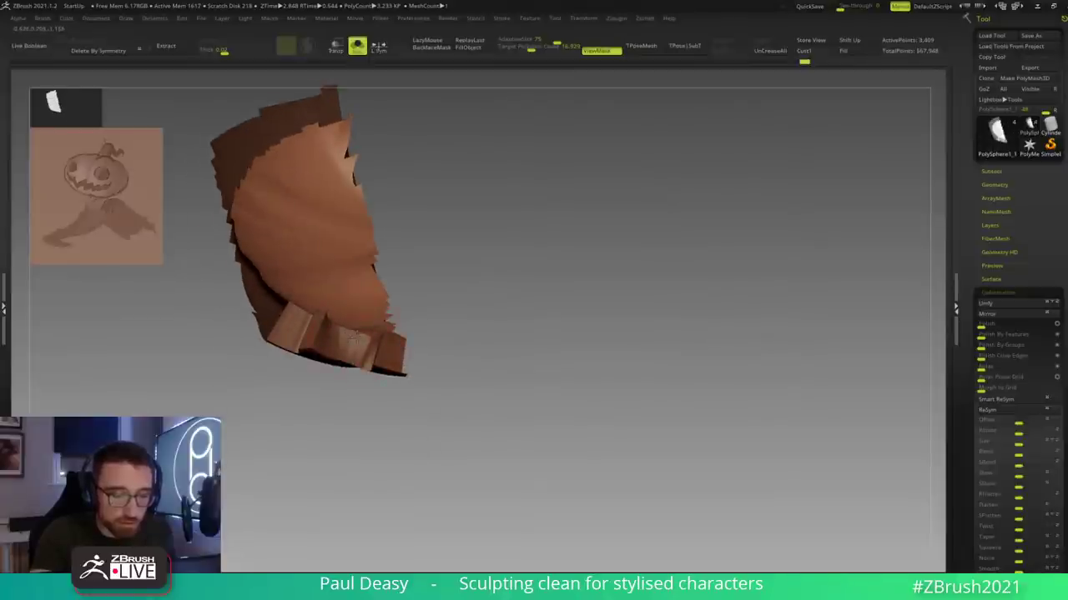
left_click_drag(475, 368, 472, 297, "shift")
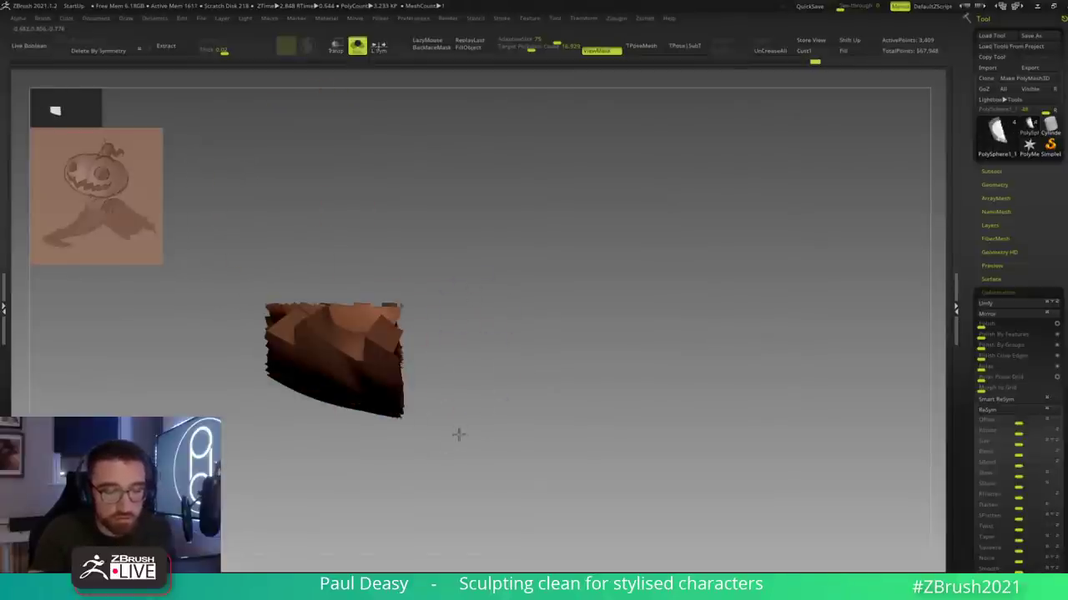
left_click(458, 434, "ctrl+shift")
right_click_drag(364, 403, 372, 373)
Step: Clear the mask on the carved pumpkin and toggle Solo to compare it with the stem
left_click_drag(775, 331, 798, 349, "ctrl")
right_click_drag(751, 333, 674, 317, "alt")
right_click_drag(741, 355, 613, 326)
right_click_drag(653, 334, 807, 334, "alt")
key("alt+s")
right_click(684, 317)
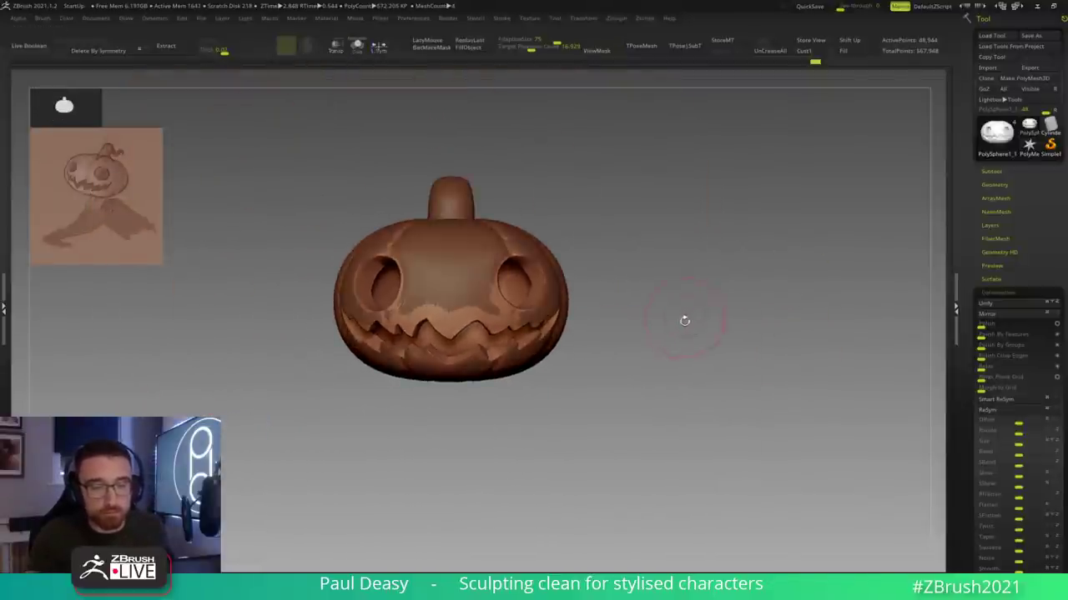
right_click_drag(684, 320, 692, 336, "alt")
key("alt+s")
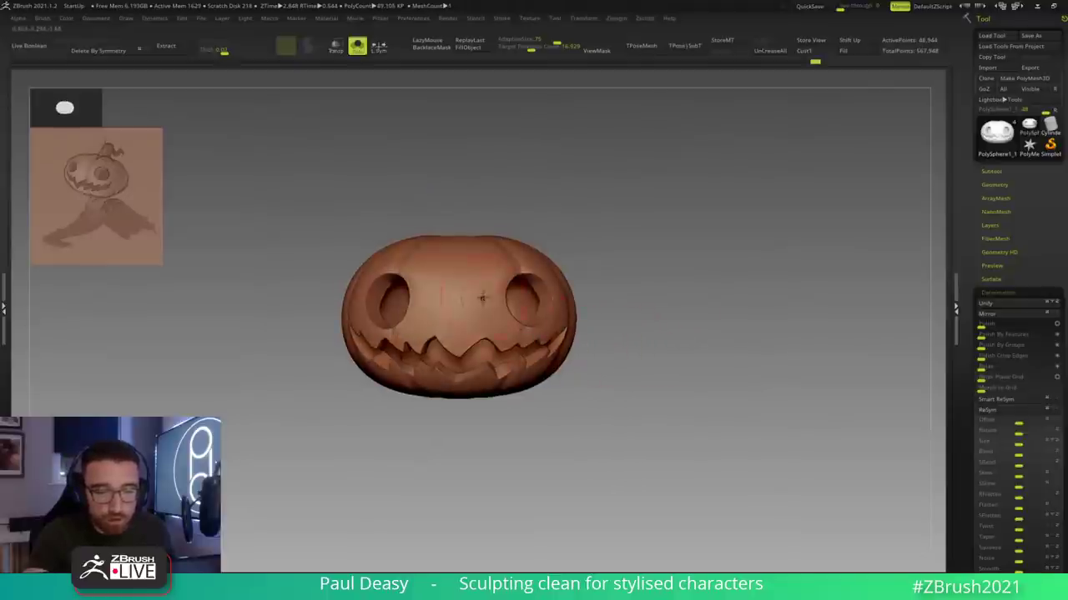
Step: Mask the inside of the pumpkin by polygroup, leaving the outer shell unmasked, and open the subtool list
key("w")
left_click(550, 271, "ctrl")
key("q")
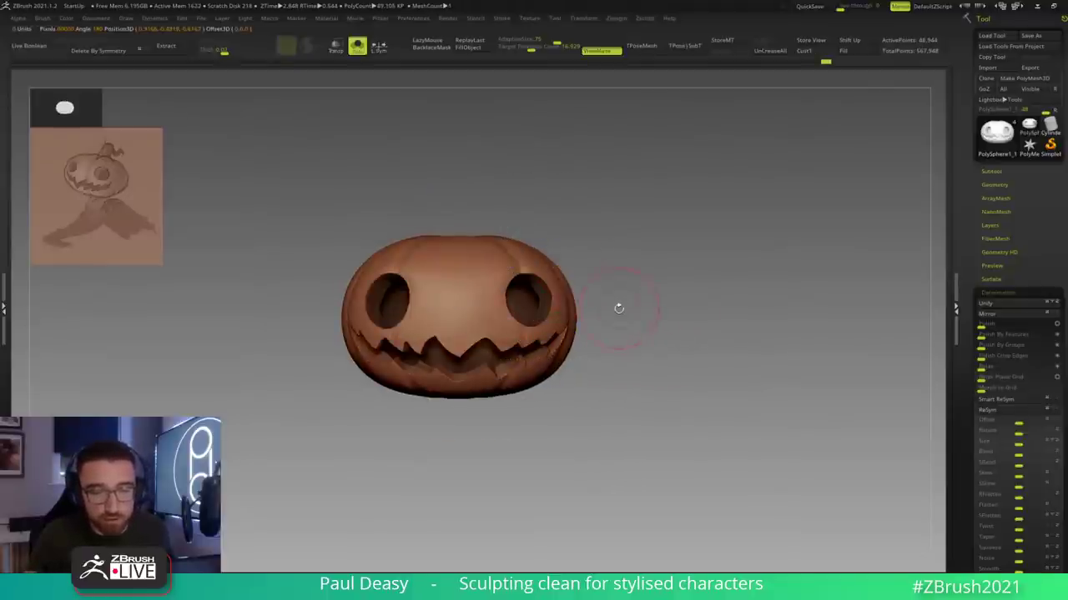
left_click(990, 171)
mouse_move(1057, 199)
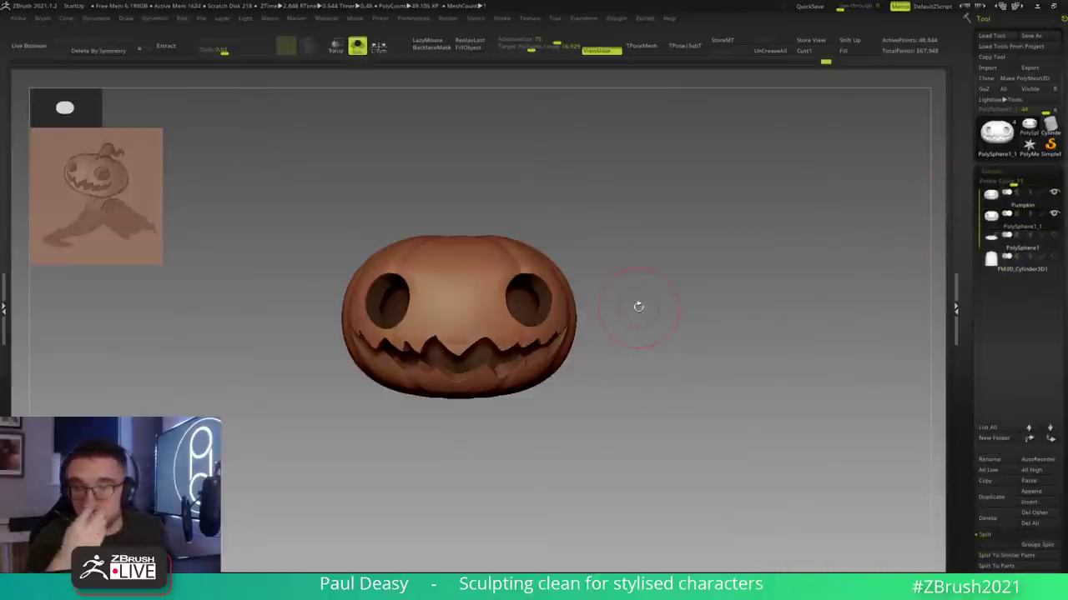
left_click_drag(638, 288, 645, 306)
key("ctrl+s")
key("ctrl+s")
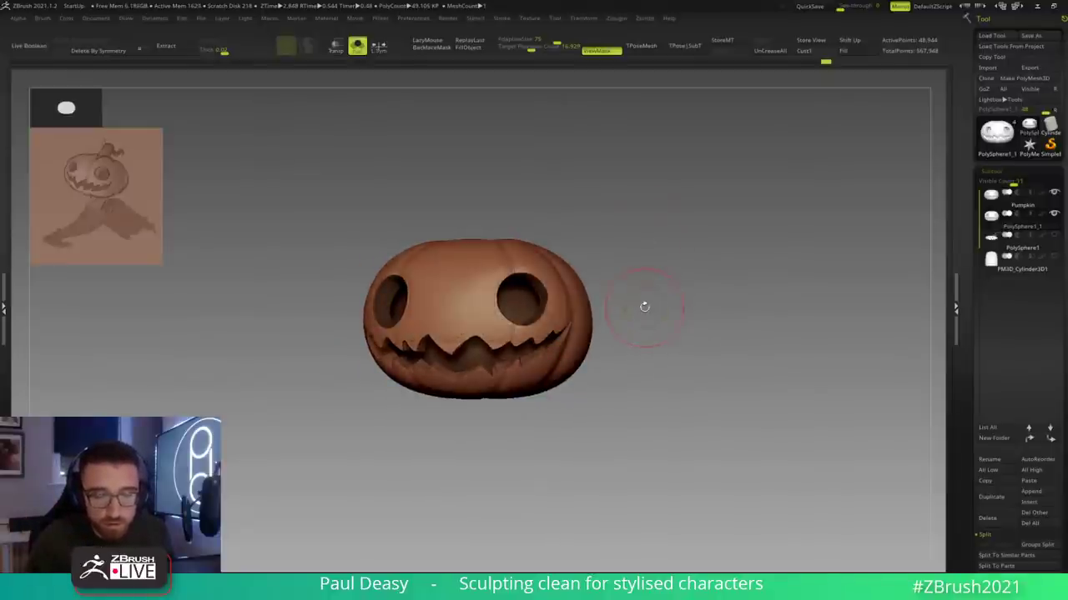
Step: Clear the mask and subdivide the carved pumpkin three times
left_click_drag(643, 300, 647, 312, "ctrl")
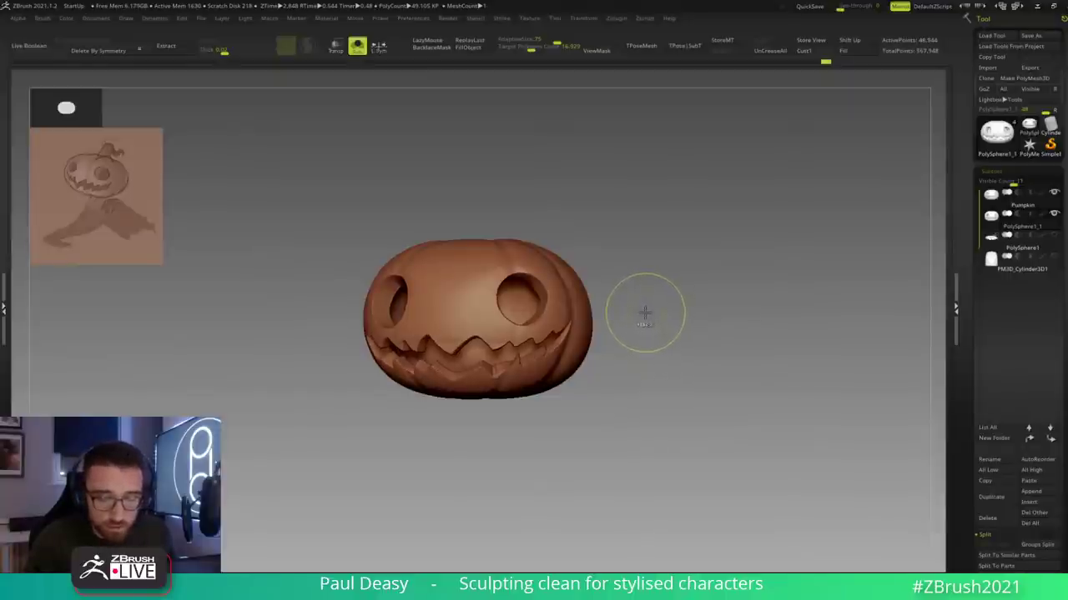
key("ctrl+d")
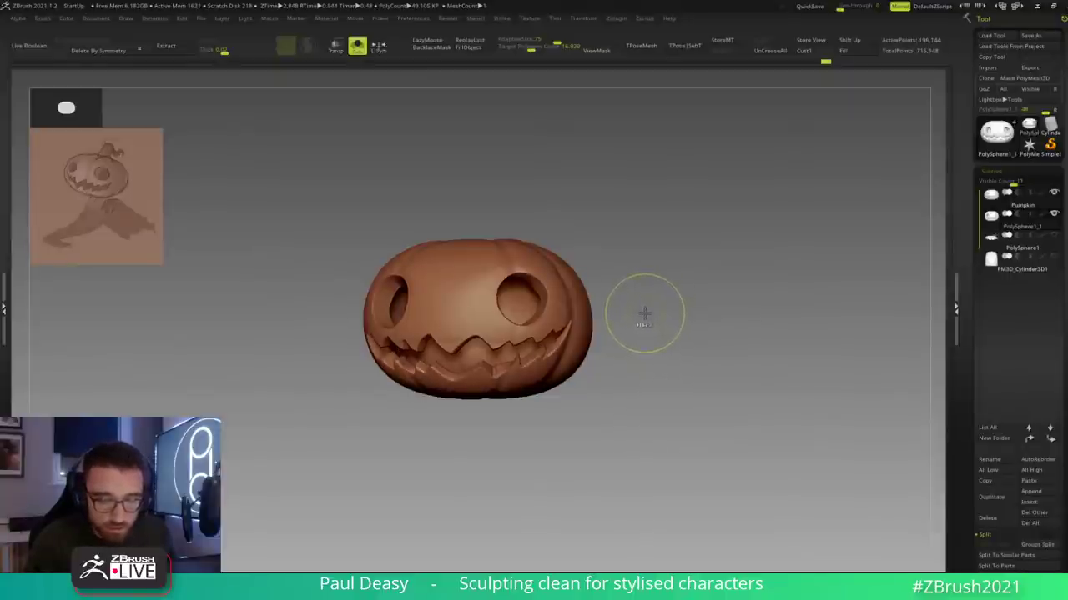
key("ctrl+d")
Step: Mask the inner cavity of the subdivided pumpkin by polygroup, leaving its outer shell unmasked
left_click_drag(644, 314, 653, 316)
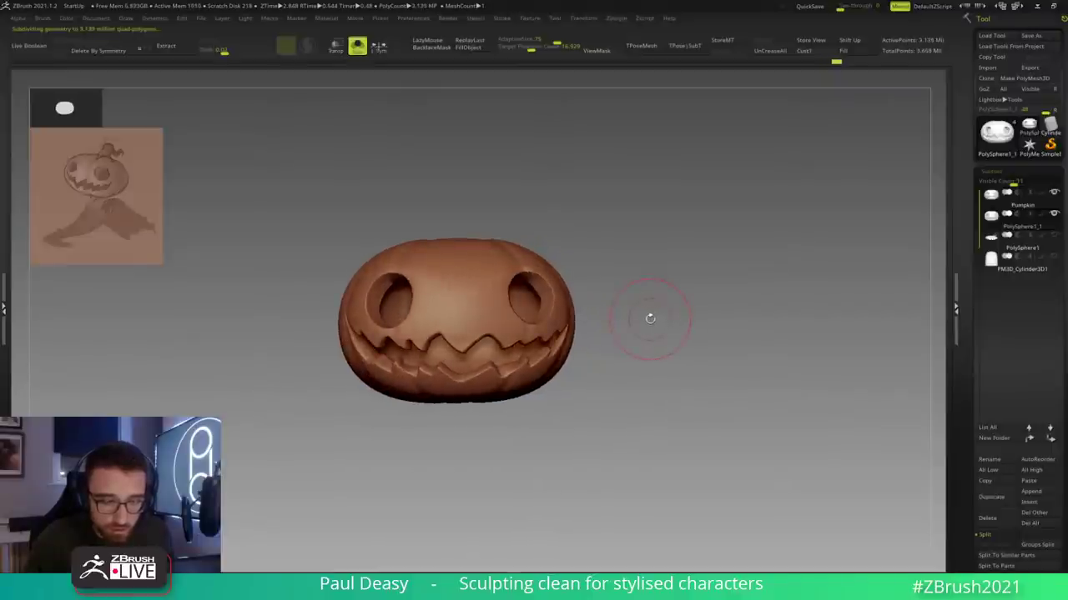
mouse_move(648, 320)
left_mouse_down()
mouse_move(632, 329)
mouse_move(639, 314)
left_mouse_up()
right_click(631, 331)
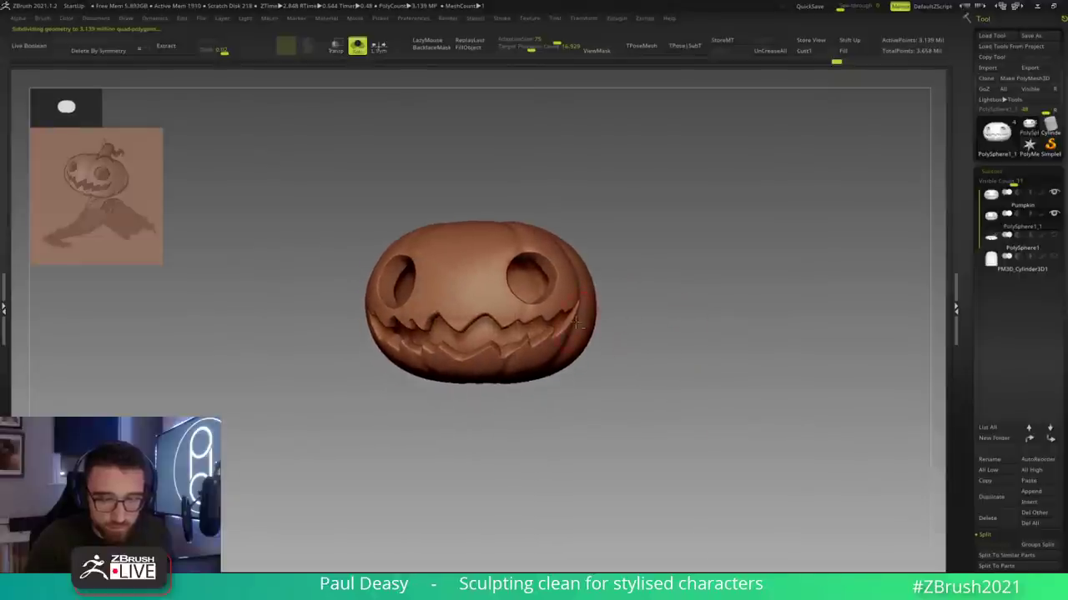
left_click_drag(576, 328, 655, 309, "alt")
key("w")
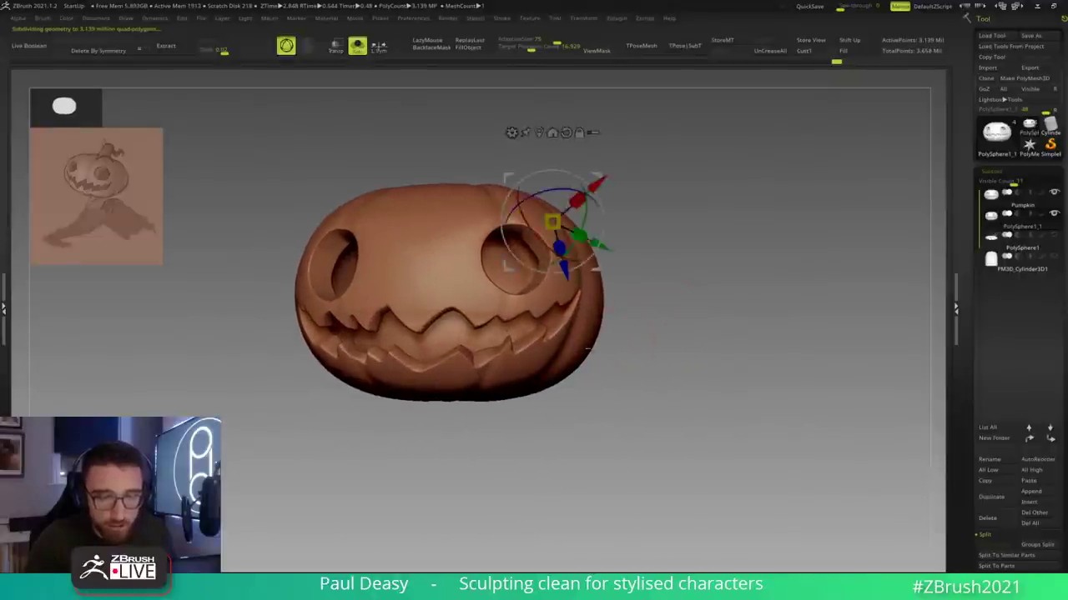
left_click(473, 279, "ctrl")
key("q")
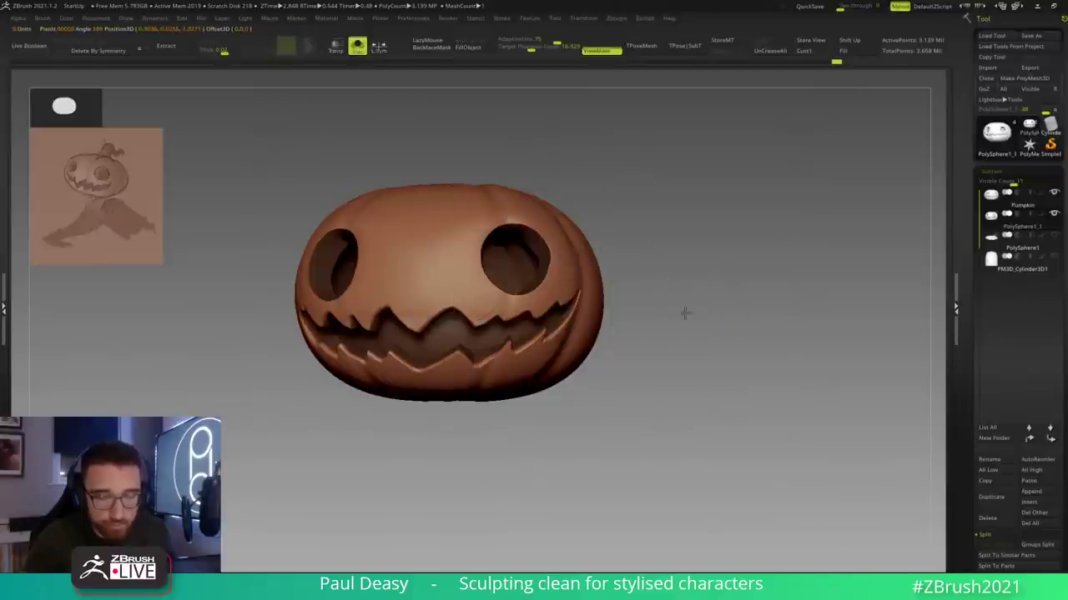
Step: Invert the mask back and forth between the pumpkin's outer shell and its inner cavity
left_click(684, 312, "ctrl")
left_click(643, 332, "ctrl")
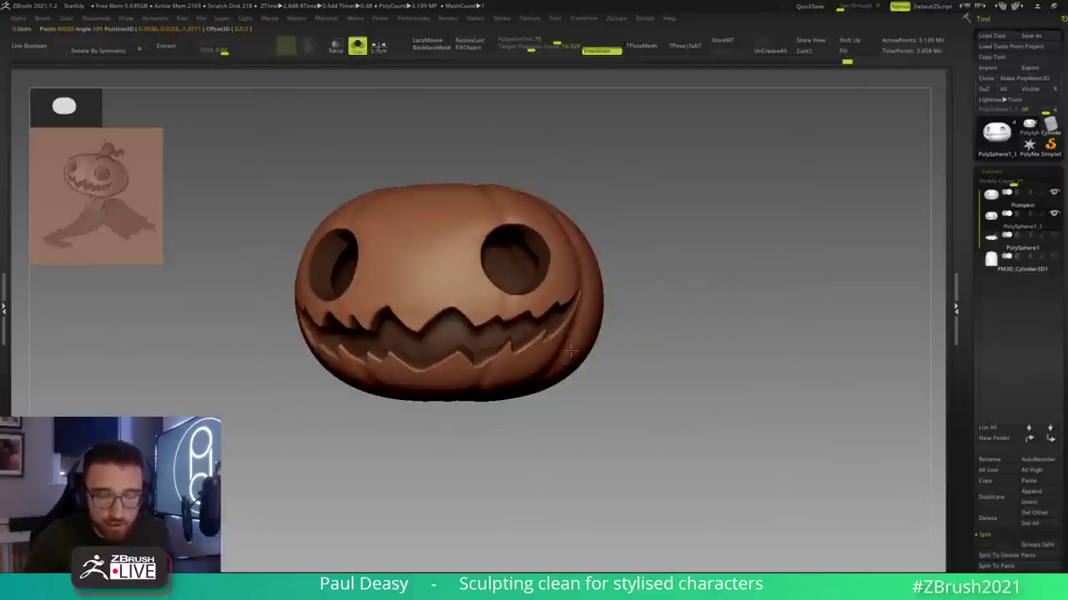
left_click(625, 340, "ctrl")
left_click(624, 339, "ctrl")
left_click(624, 323, "ctrl")
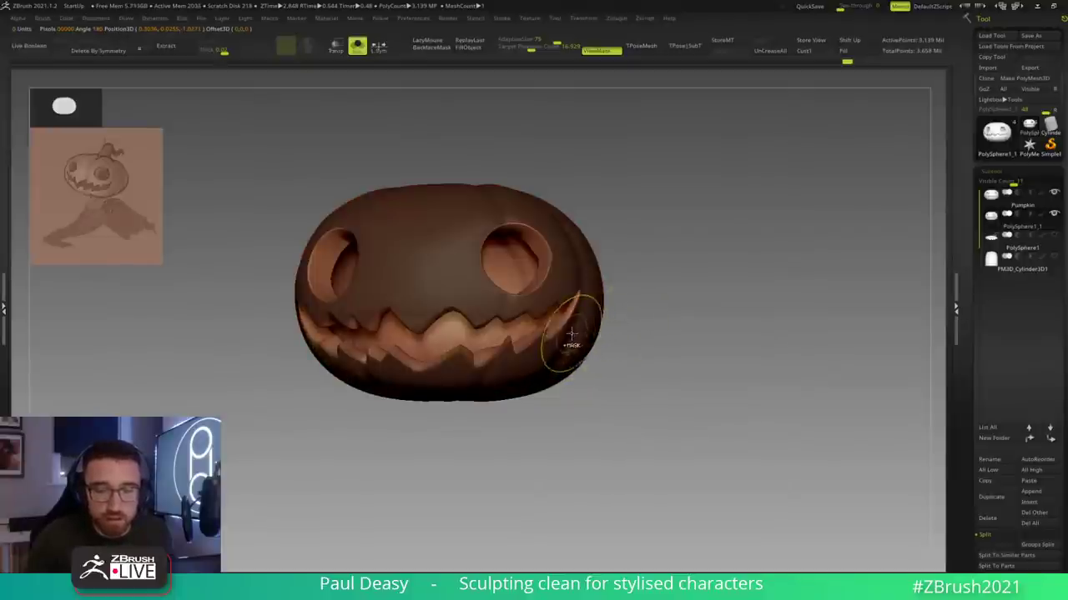
left_click(614, 327, "ctrl")
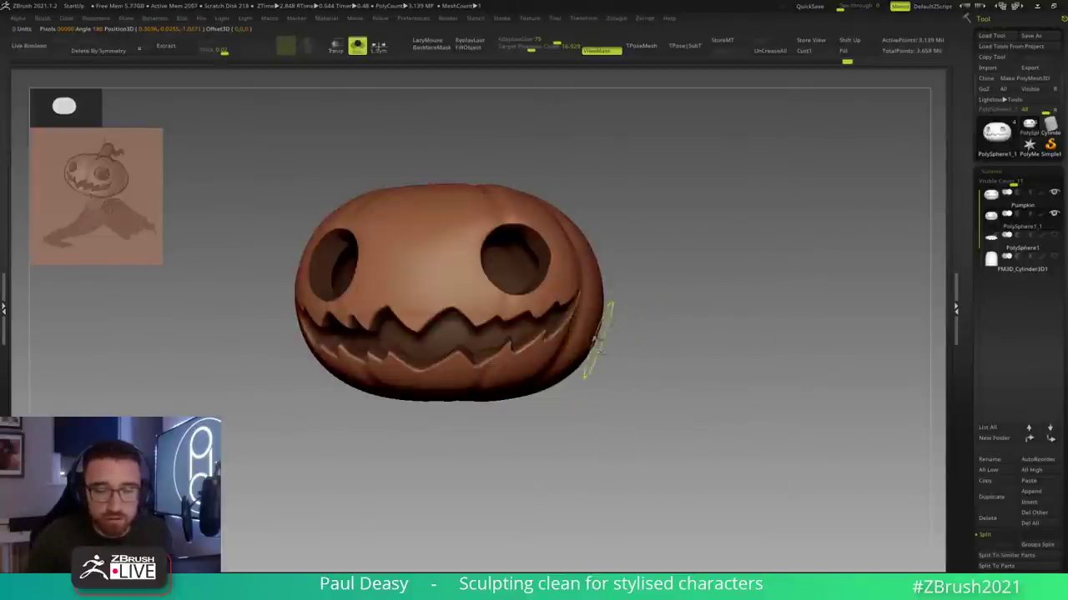
left_click_drag(609, 333, 622, 324, "ctrl")
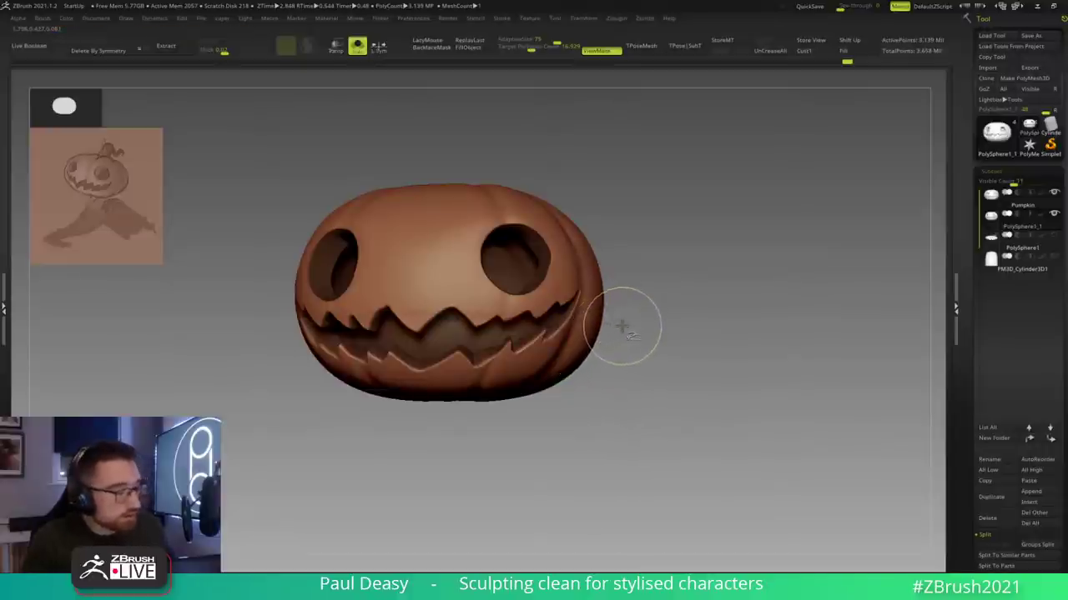
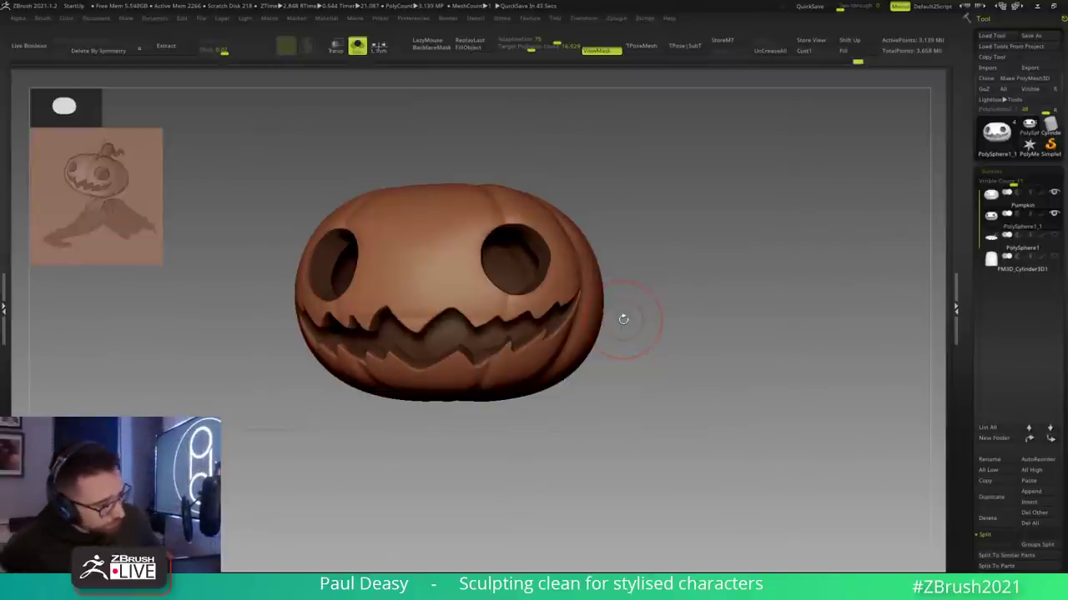
Step: Hide the mask display and go down one subdivision level on the carved pumpkin
mouse_move(643, 336)
left_mouse_down()
mouse_move(679, 377)
mouse_move(652, 341)
left_mouse_up()
right_click_drag(523, 350, 528, 387, "ctrl")
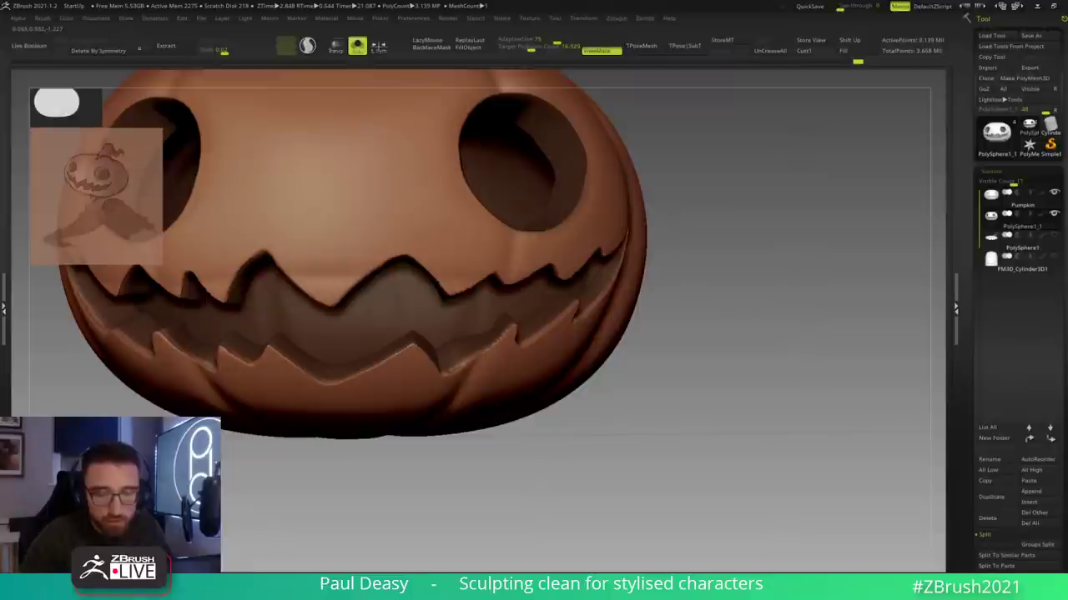
key("ctrl+h")
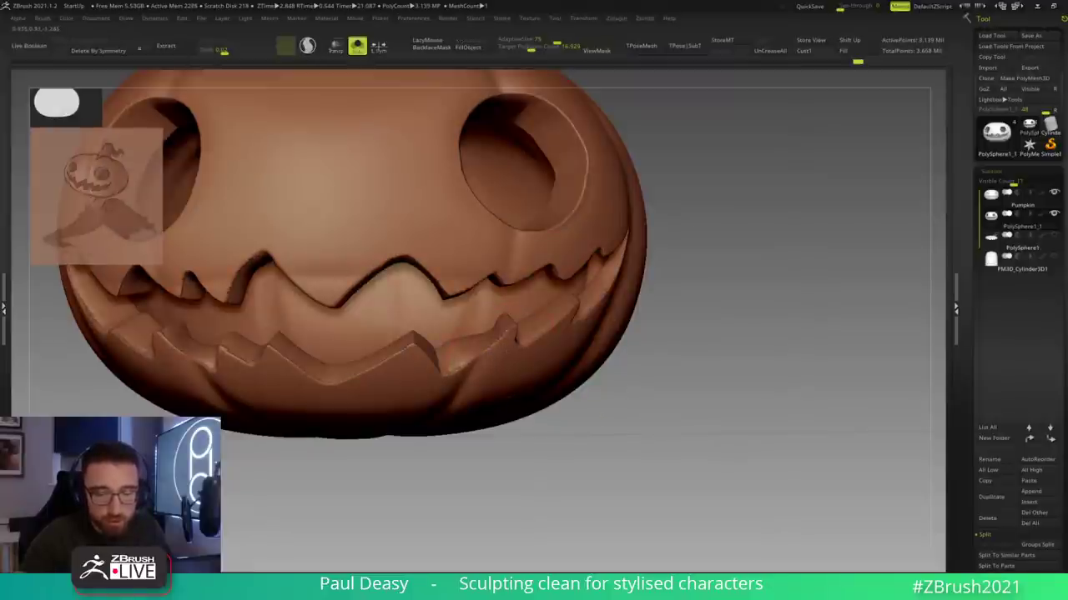
key("shift+d")
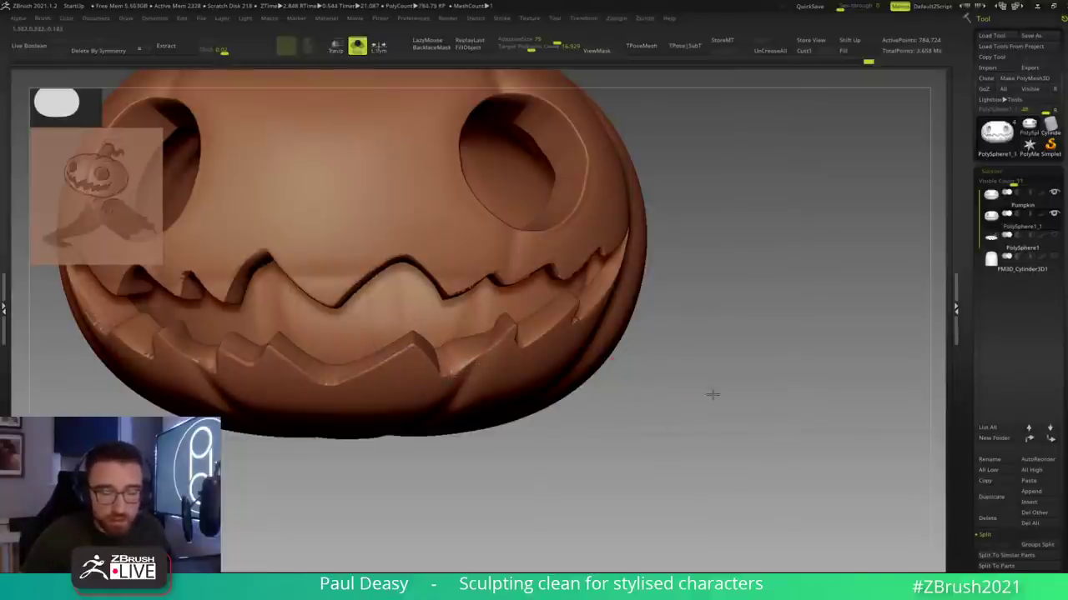
Step: Smooth the cut edges of the upper teeth along the pumpkin's mouth
left_click_drag(713, 393, 752, 385, "alt")
key("space")
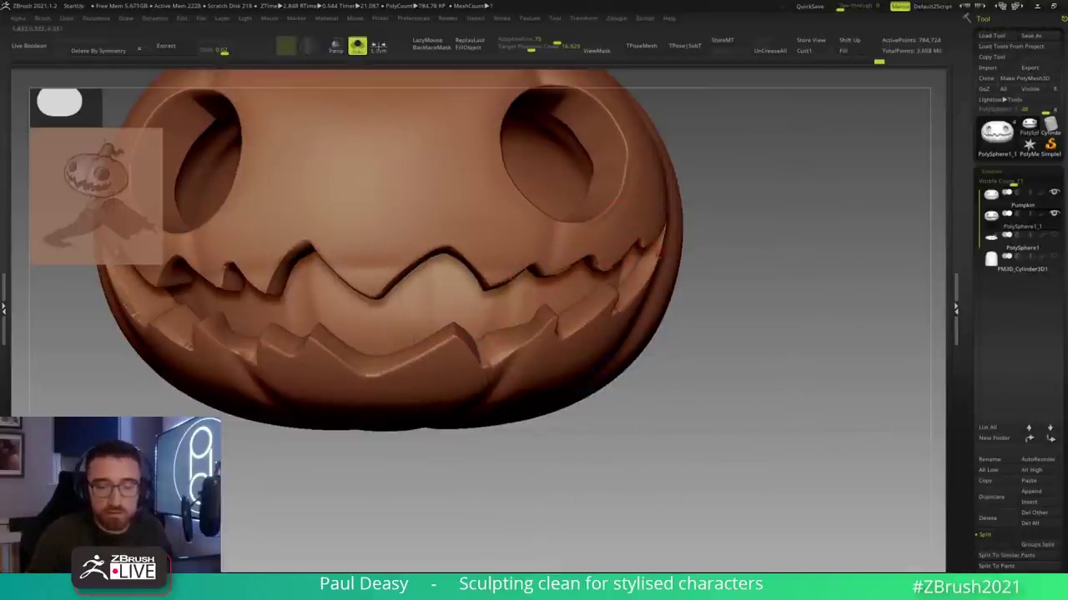
left_click_drag(815, 279, 927, 261, "alt")
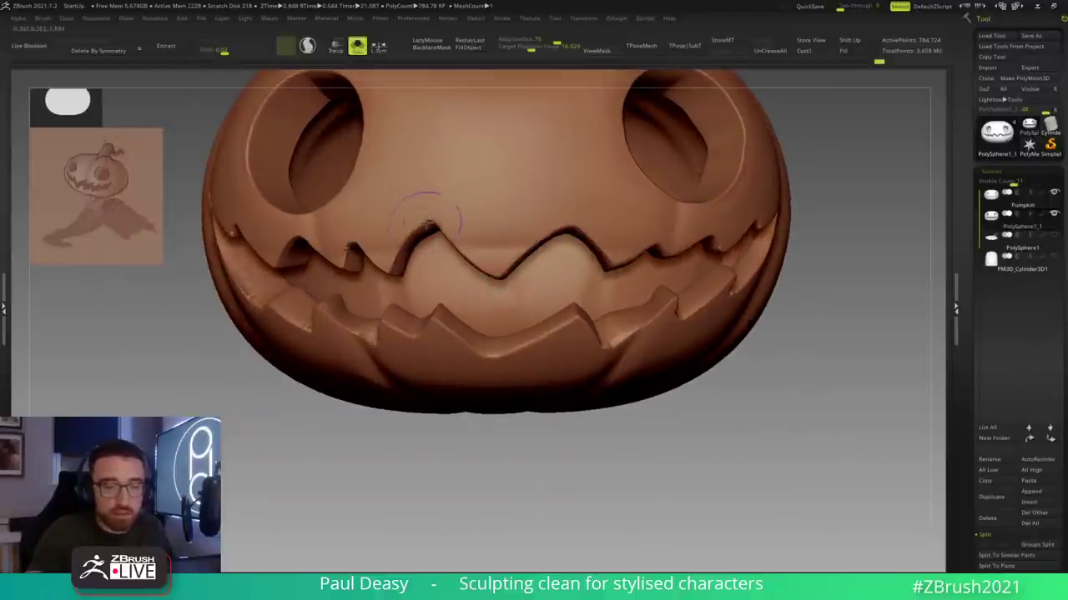
right_click_drag(359, 268, 383, 213)
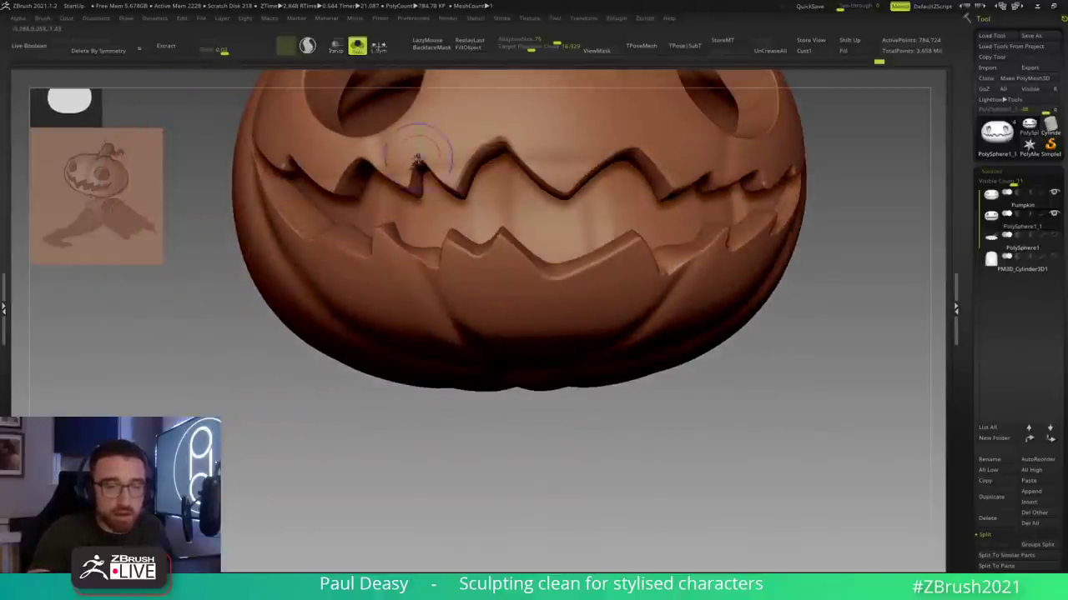
left_click_drag(423, 170, 426, 156, "shift")
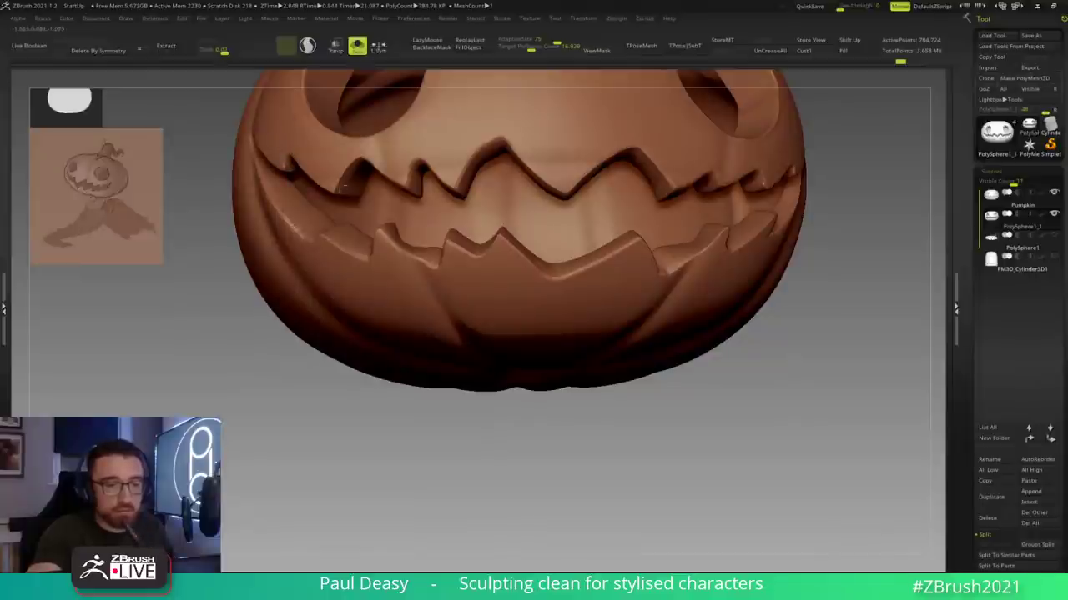
left_click_drag(838, 297, 772, 295)
left_click_drag(622, 128, 613, 125)
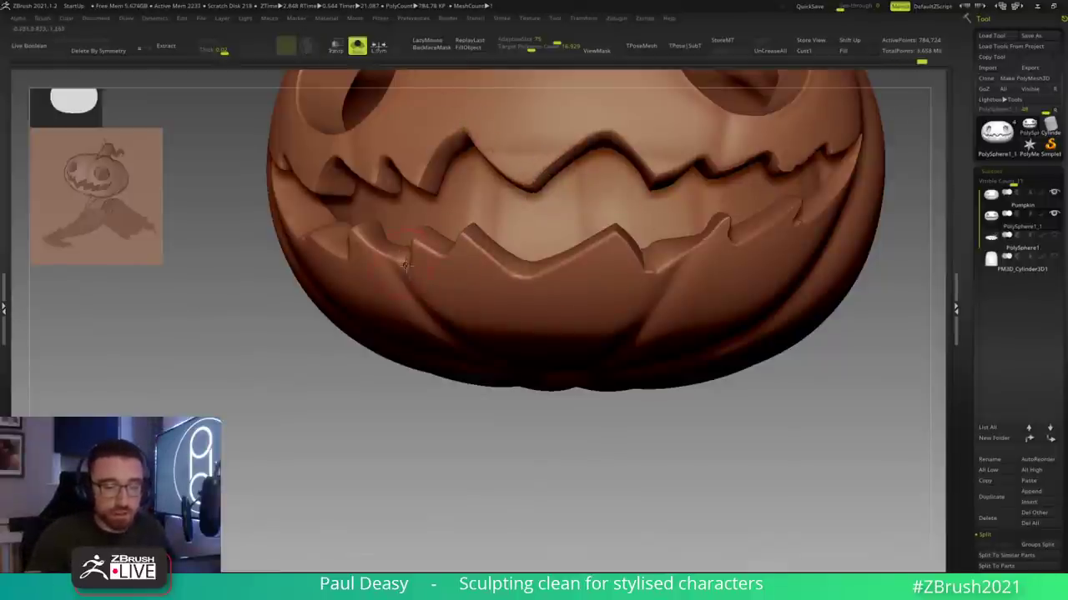
Step: Mask the central part of the mouth and refine the notch beside the lower tooth
right_click_drag(406, 265, 501, 229)
mouse_move(404, 257)
left_mouse_down("ctrl")
mouse_move(511, 441)
mouse_move(672, 159)
mouse_move(529, 82)
left_mouse_up("ctrl")
right_click_drag(397, 253, 375, 281)
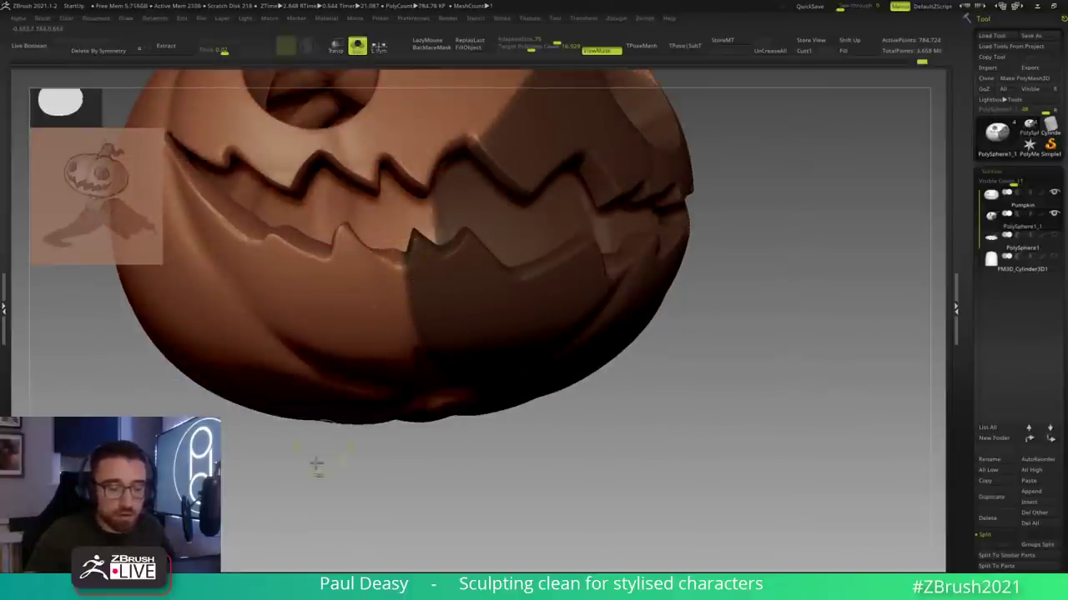
key("space")
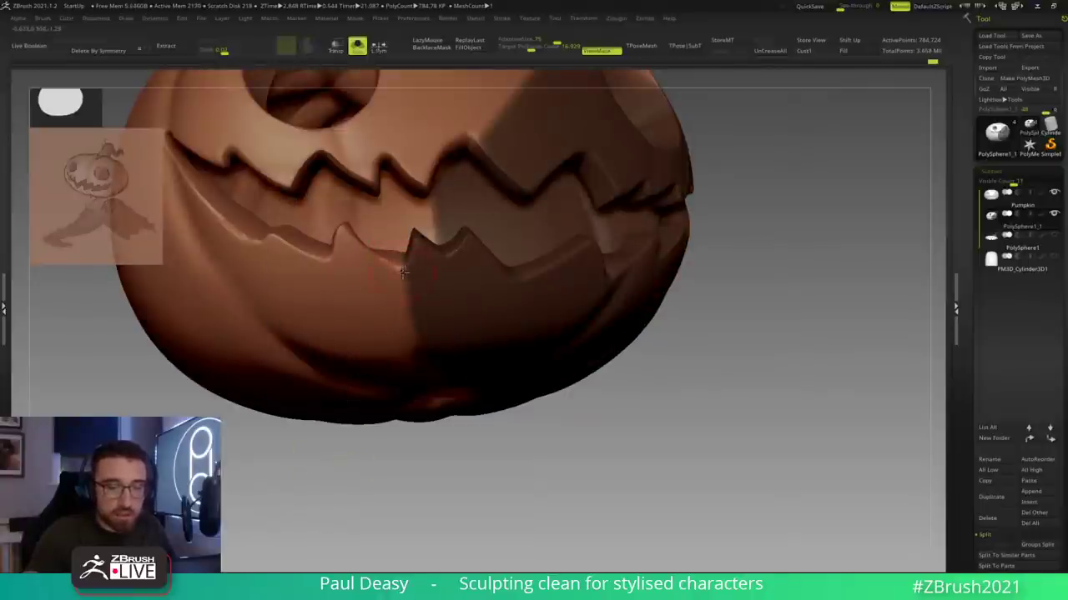
right_click_drag(403, 272, 402, 271)
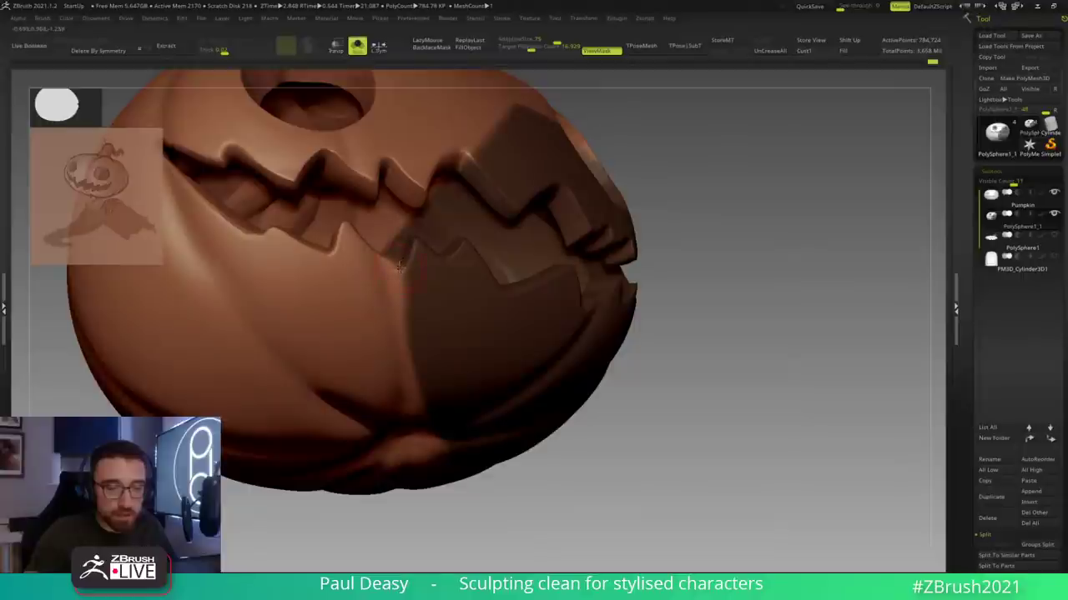
key("space")
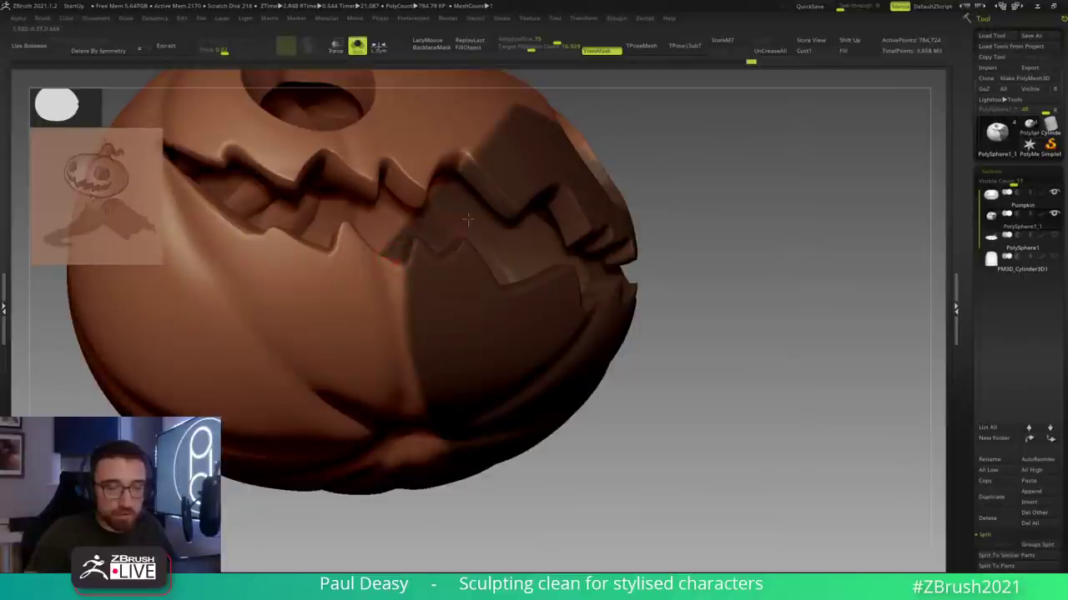
Step: Clear the mask and return the pumpkin to its highest subdivision level
mouse_move(709, 245)
left_mouse_down()
mouse_move(710, 302)
mouse_move(721, 284)
mouse_move(748, 309)
mouse_move(743, 327)
mouse_move(762, 305)
mouse_move(716, 294)
left_mouse_up()
mouse_move(612, 210)
left_mouse_down()
mouse_move(606, 222)
mouse_move(639, 205)
left_mouse_up()
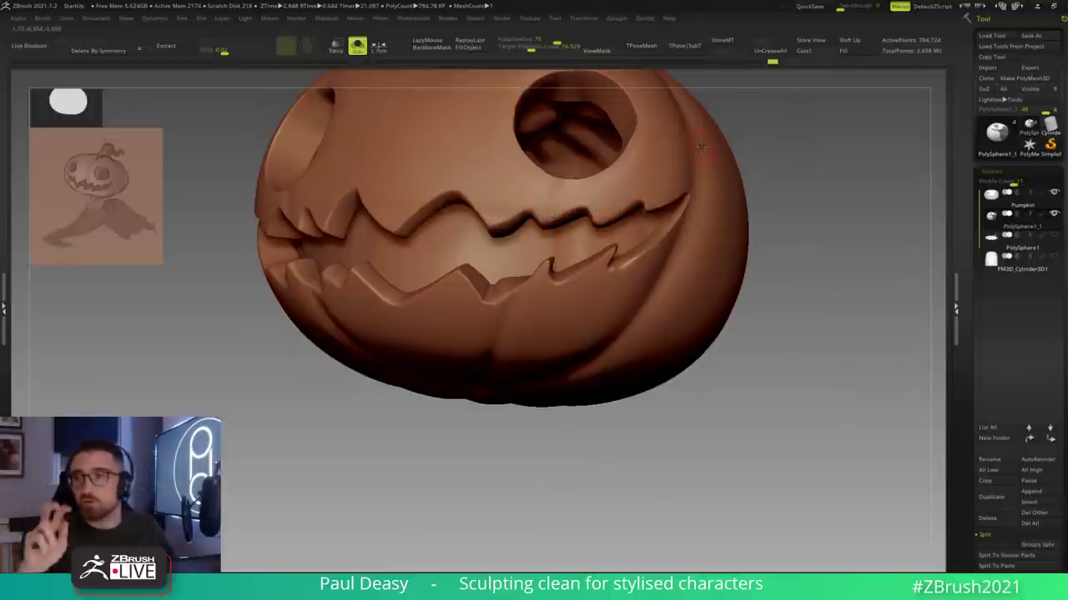
mouse_move(798, 268)
left_mouse_down()
mouse_move(810, 267)
mouse_move(795, 269)
left_mouse_up()
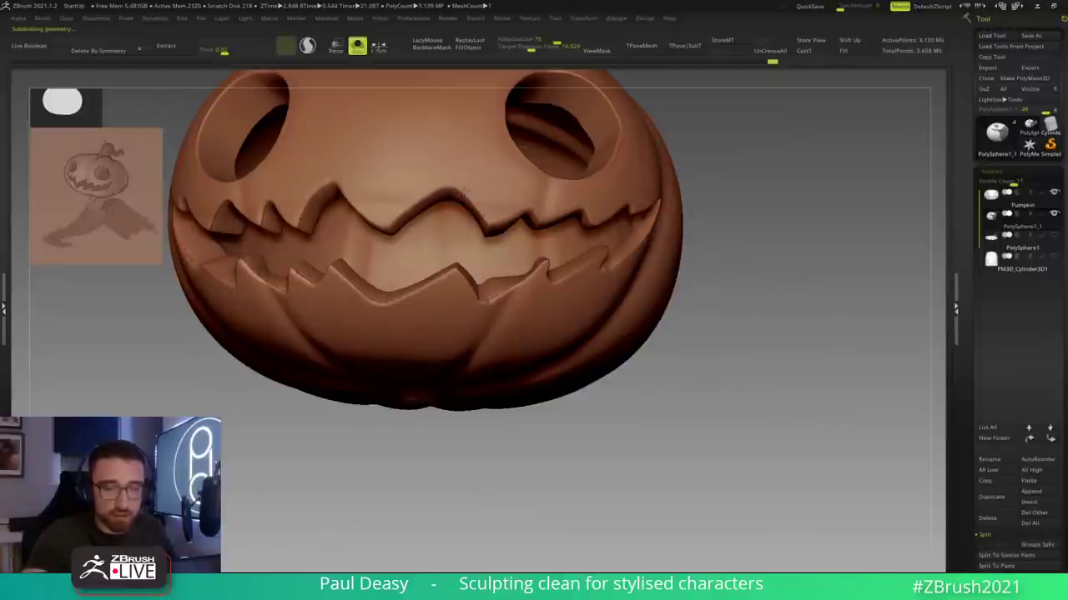
left_click_drag(701, 242, 546, 267)
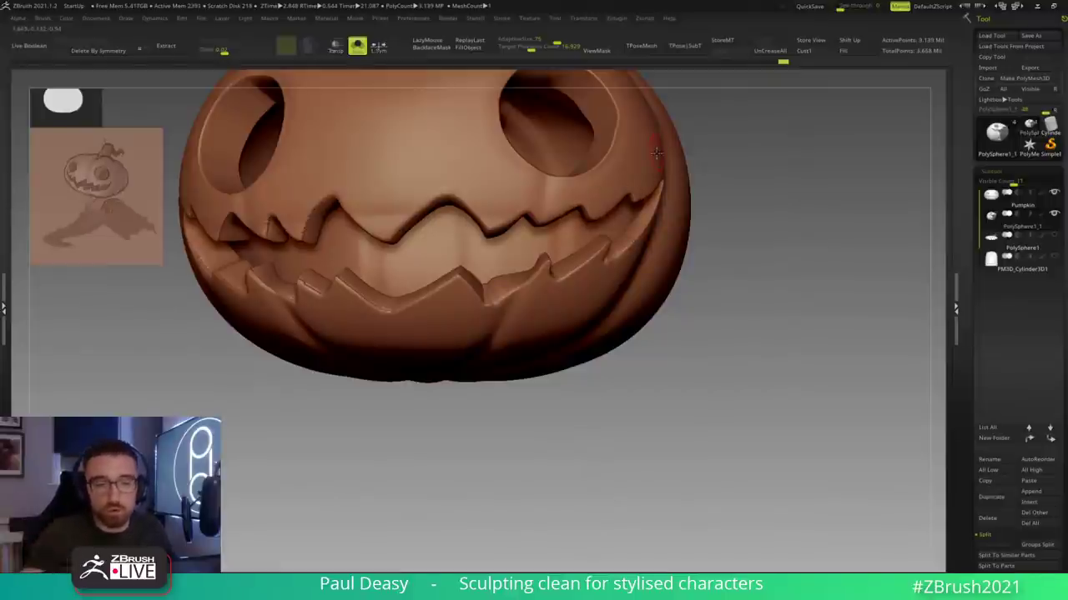
left_click_drag(748, 305, 543, 294)
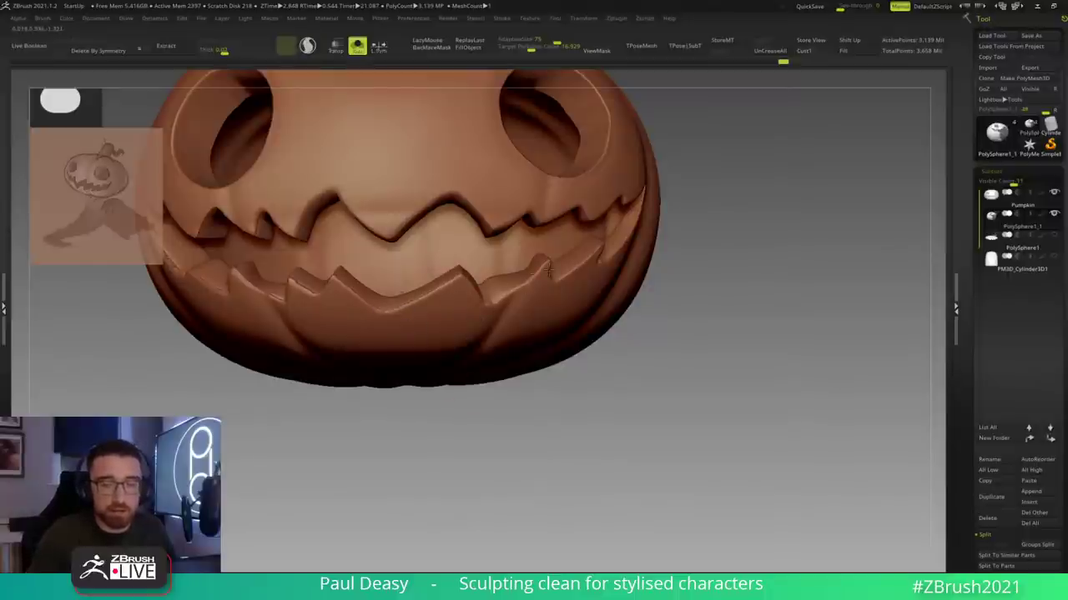
left_click_drag(524, 476, 482, 275)
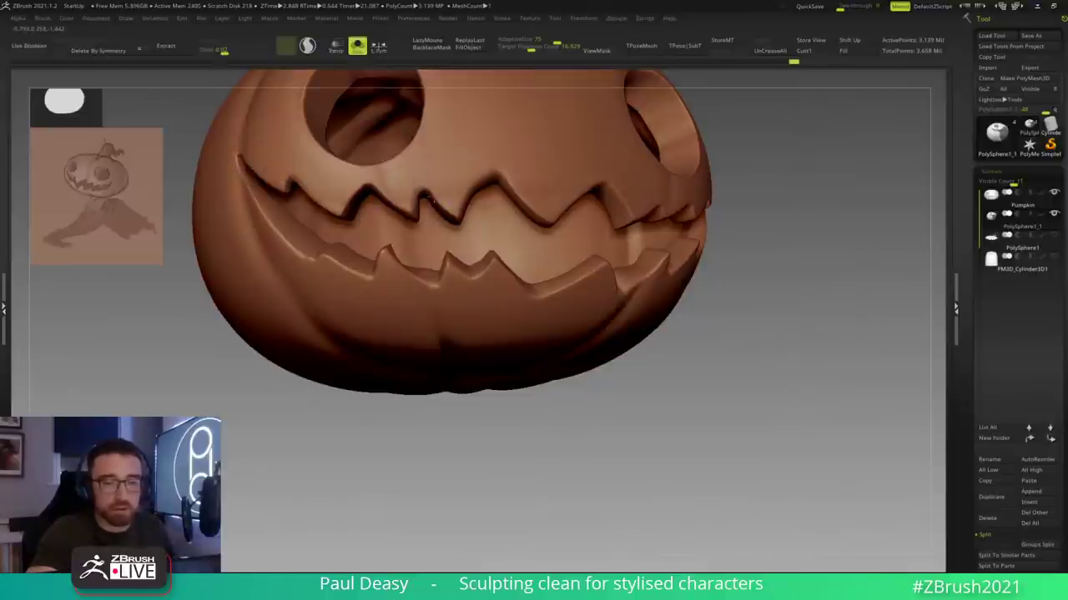
Step: Nudge the jagged upper edge of the pumpkin's mouth into shape with the Move brush, checking it from several angles
left_click_drag(749, 321, 702, 314)
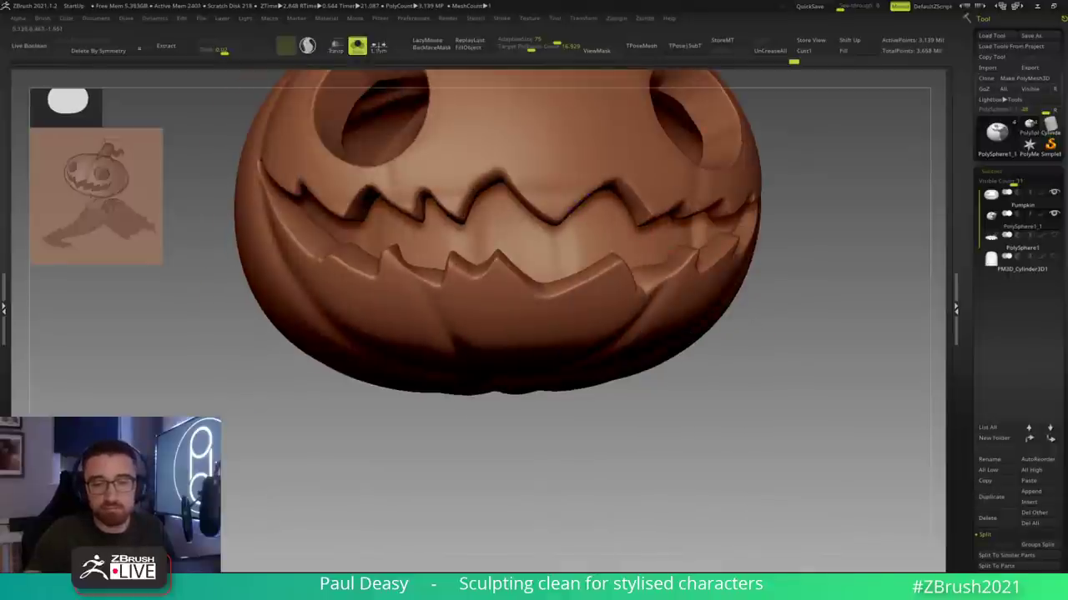
left_click_drag(806, 312, 568, 195)
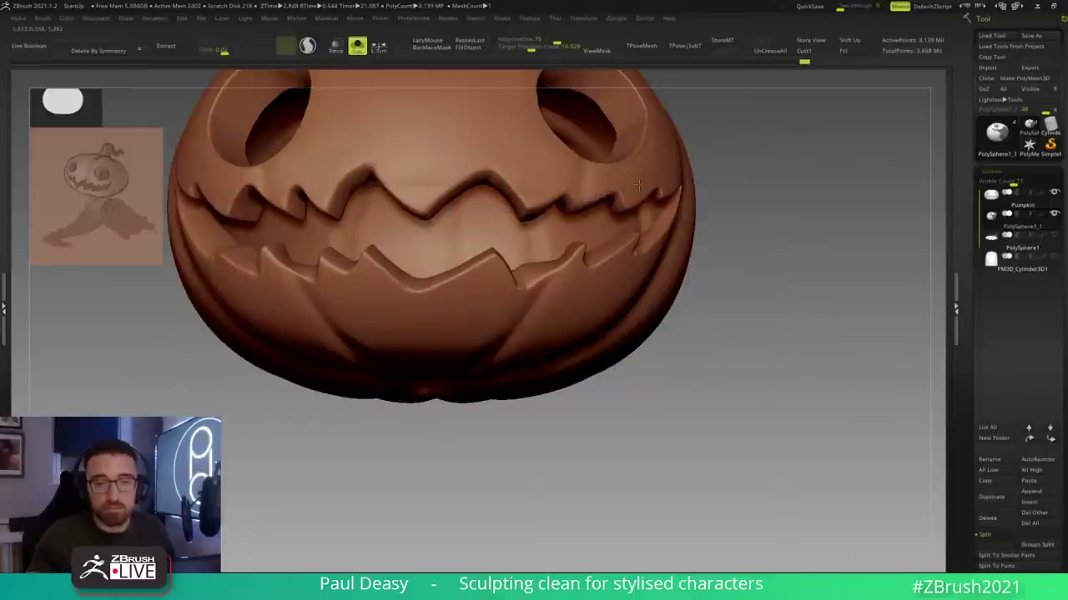
left_click_drag(776, 217, 706, 223)
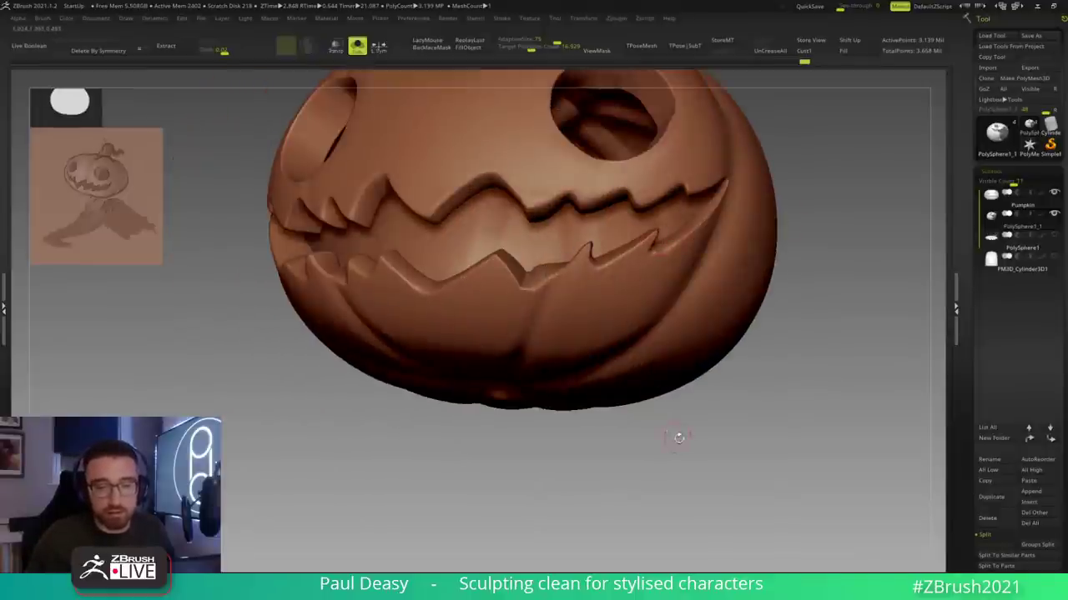
left_click_drag(667, 434, 716, 434)
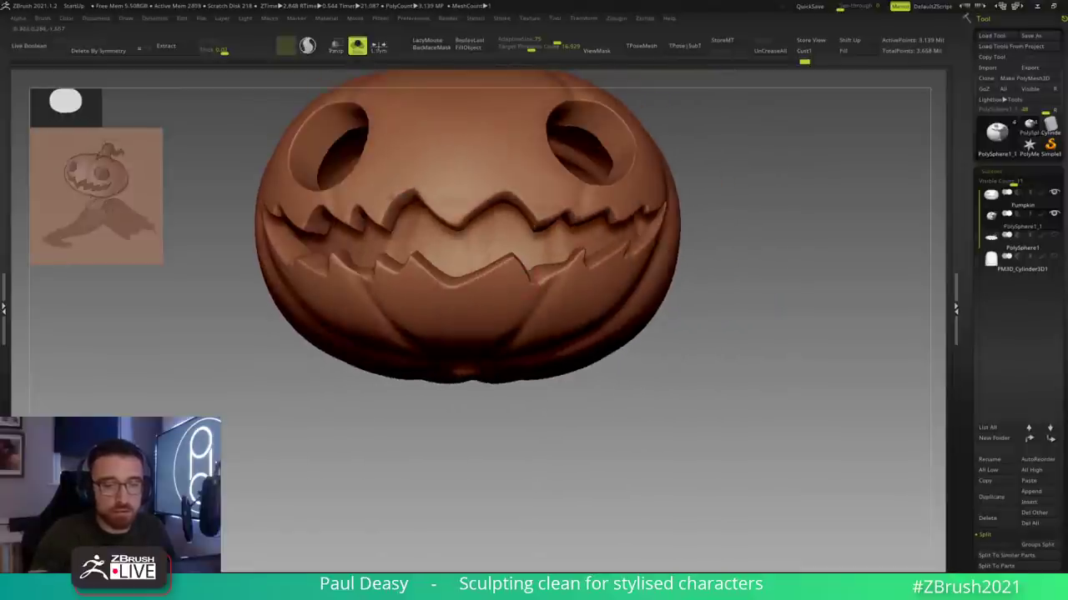
left_click_drag(757, 353, 357, 223, "alt")
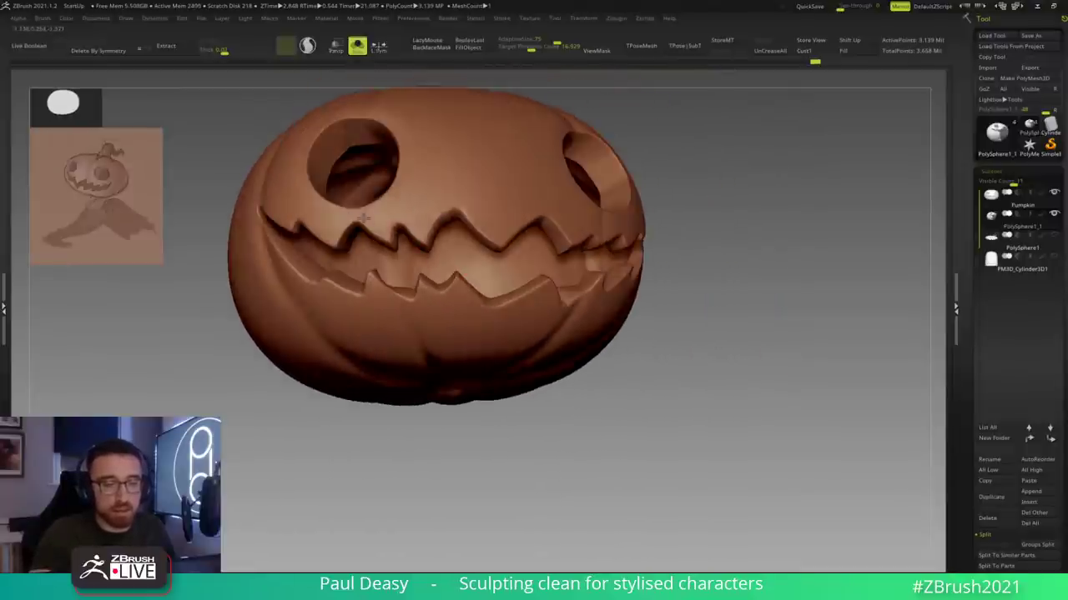
mouse_move(739, 257)
left_mouse_down()
mouse_move(662, 262)
mouse_move(718, 325)
mouse_move(739, 286)
mouse_move(639, 267)
left_mouse_up()
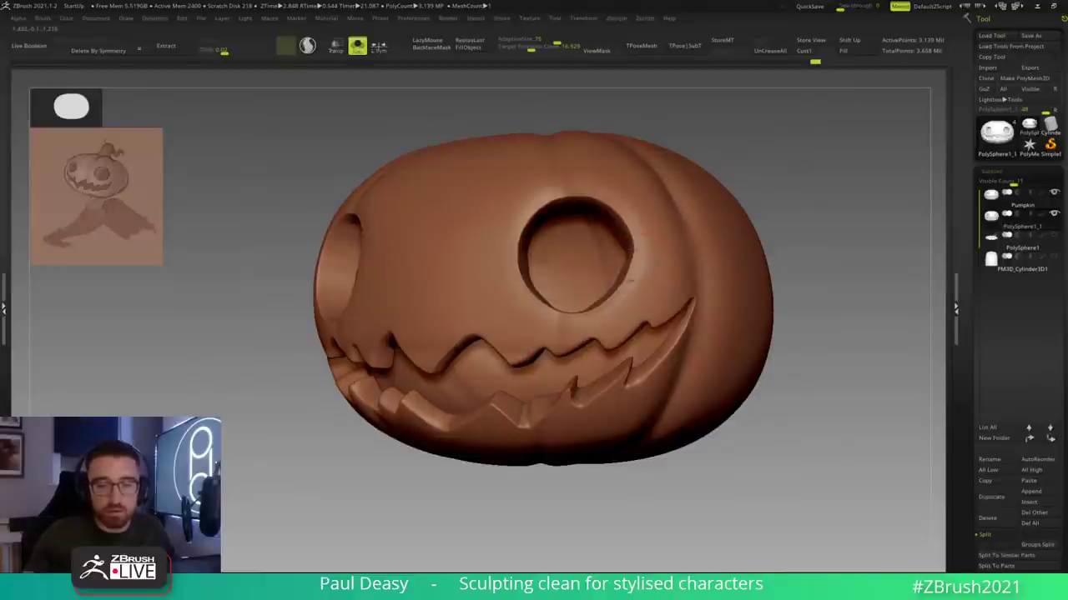
left_click_drag(823, 309, 319, 222)
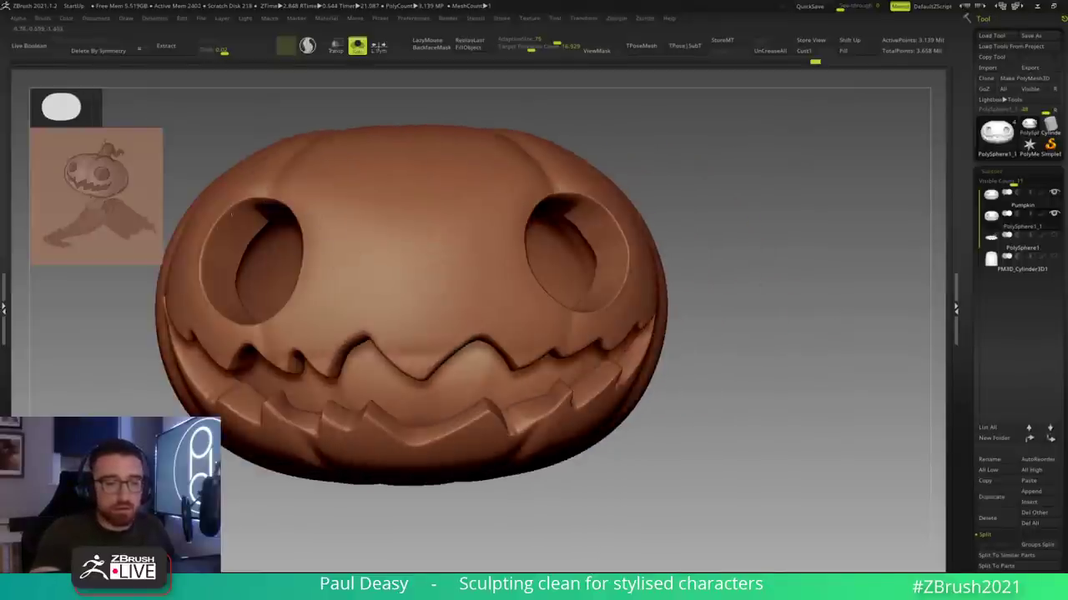
key("space")
key("space")
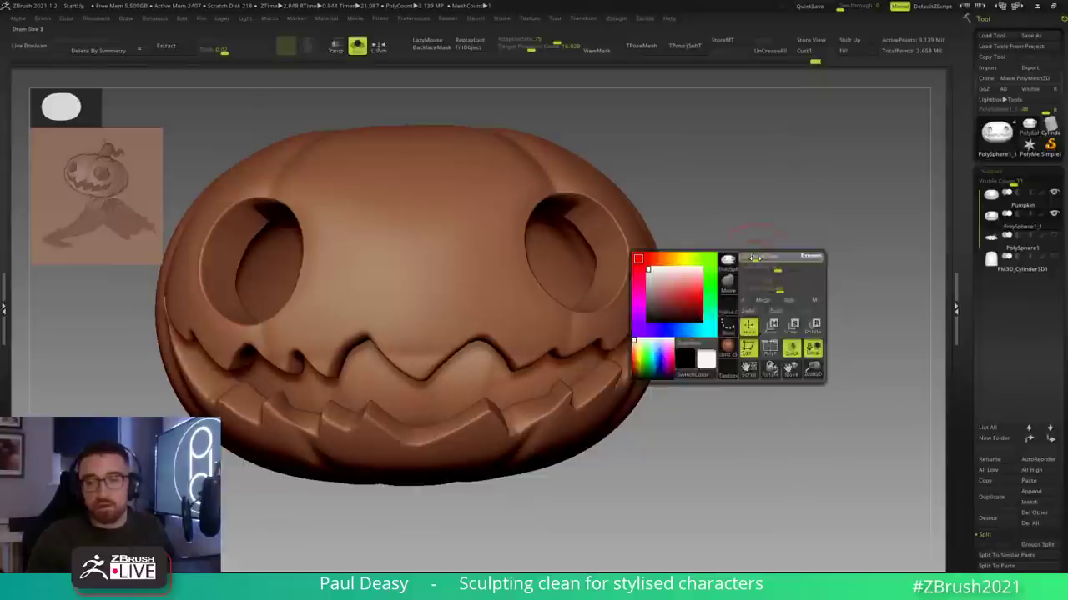
mouse_move(770, 257)
left_mouse_down("alt")
mouse_move(792, 245)
mouse_move(750, 264)
left_mouse_up("alt")
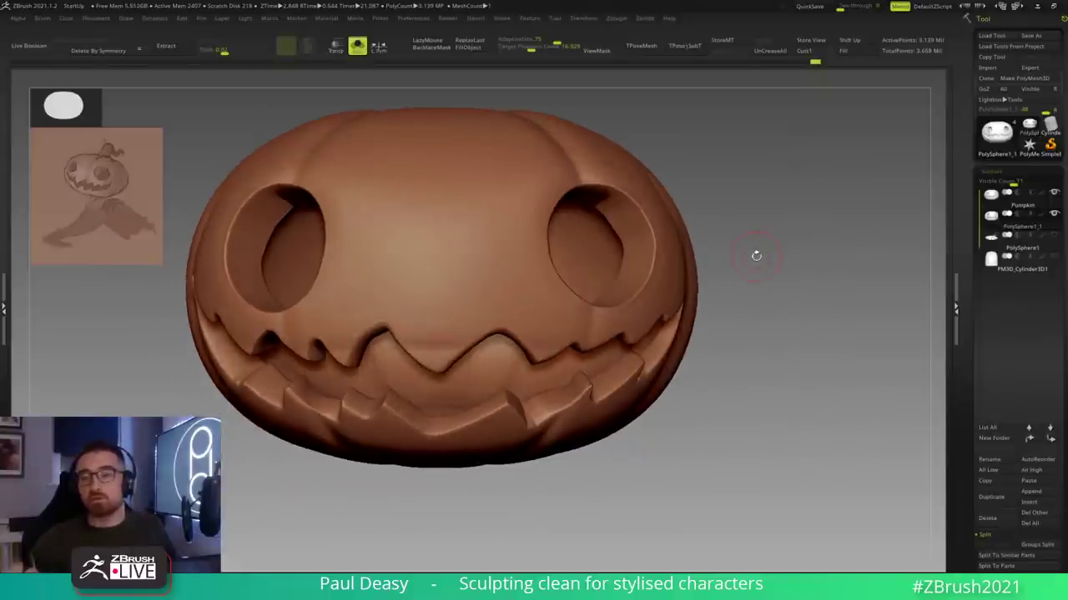
right_click_drag(771, 267, 773, 259)
key("space")
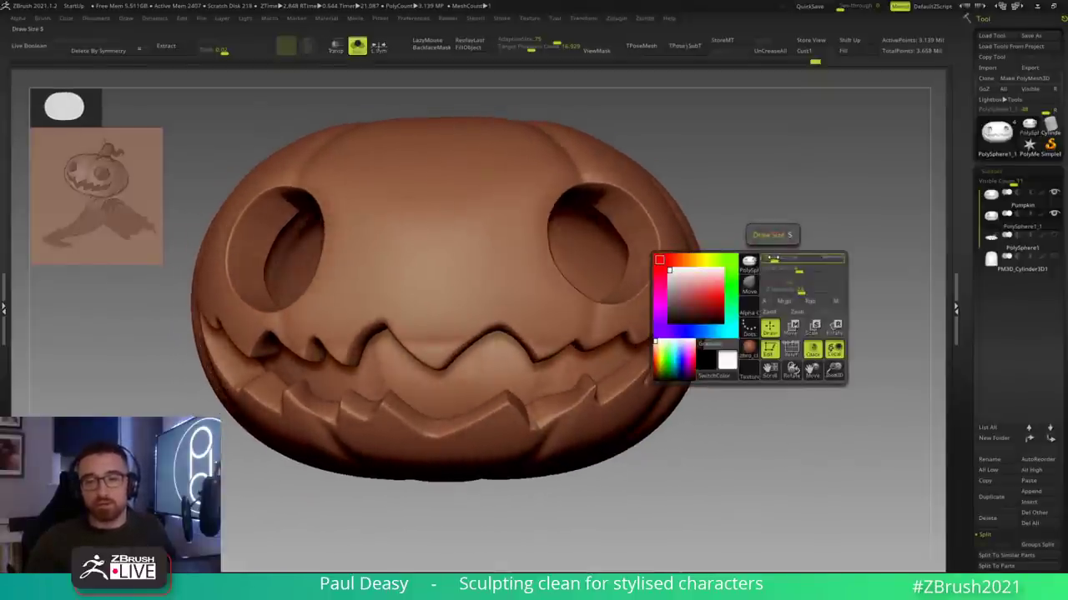
right_click_drag(769, 262, 771, 259)
key("space")
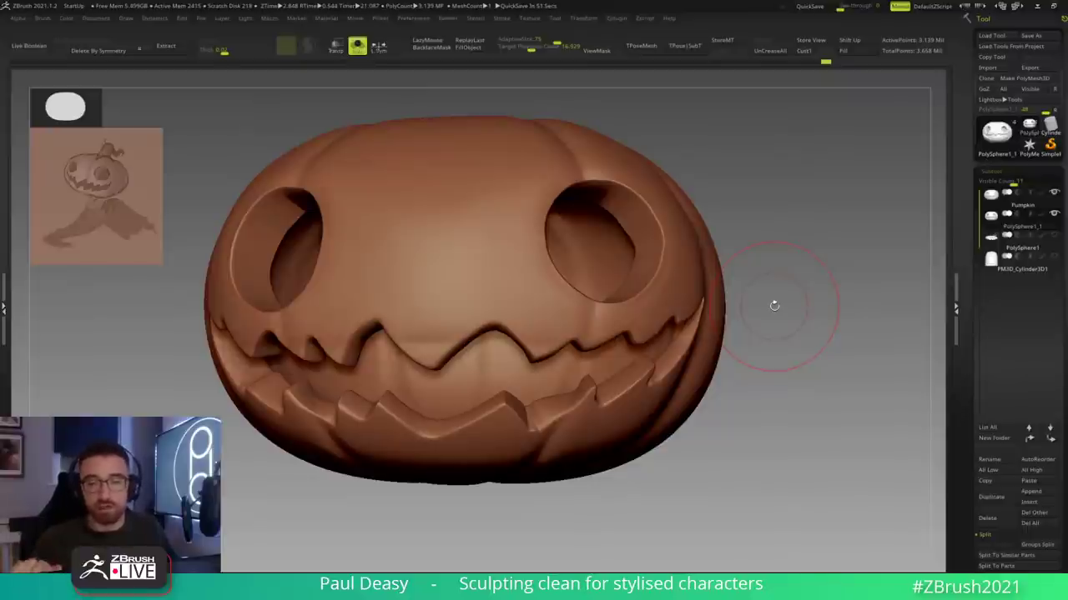
left_click_drag(775, 312, 777, 309)
key("space")
key("space")
key("b")
key("d")
key("s")
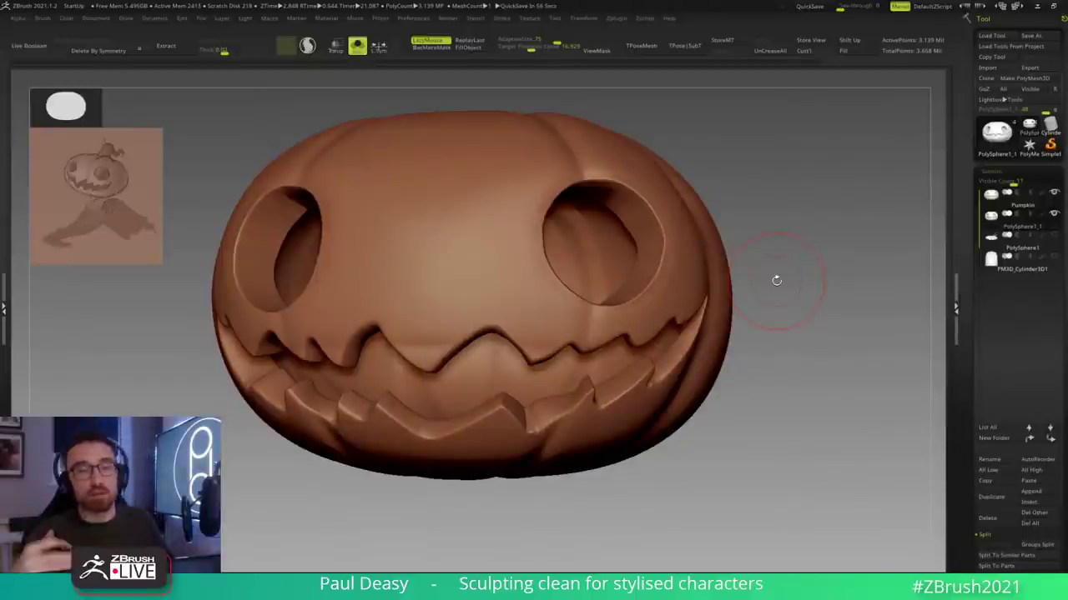
left_click_drag(801, 314, 743, 252)
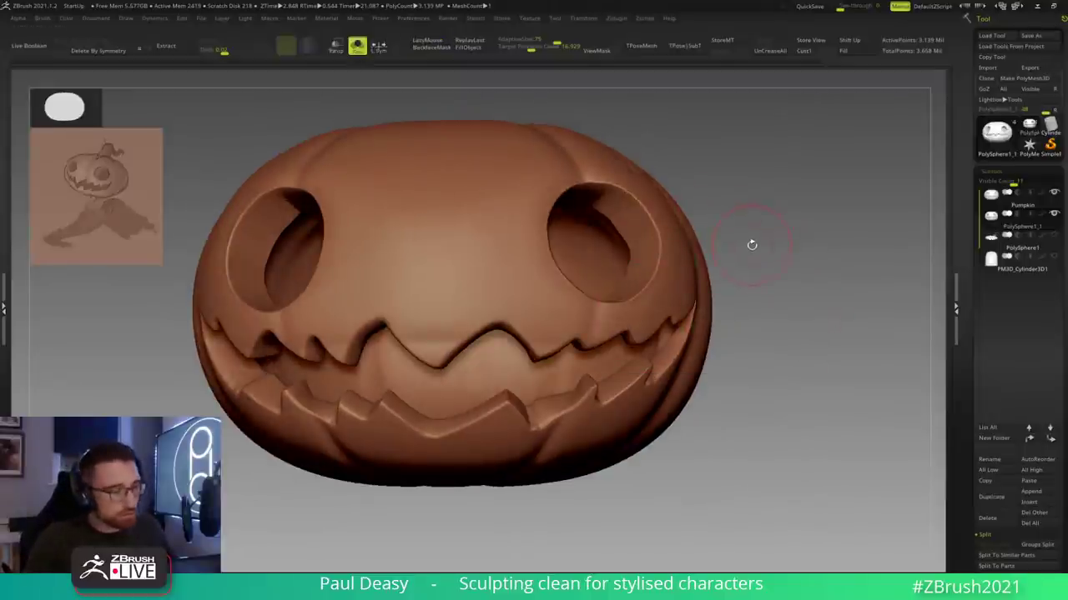
left_click_drag(755, 240, 754, 239)
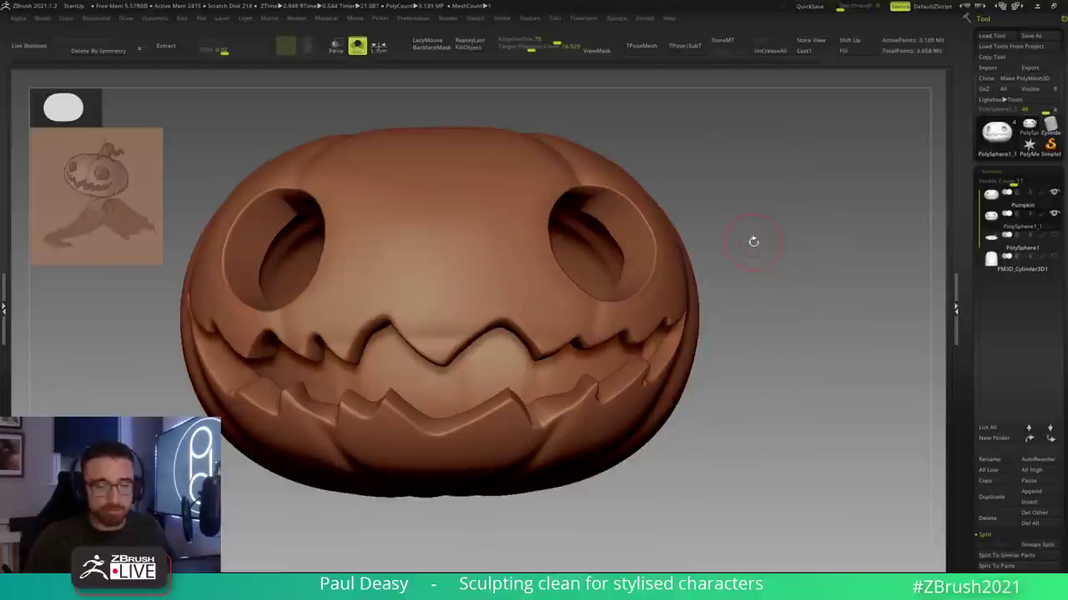
Step: Clean the edges of the upper teeth on one half of the pumpkin's mouth with the TrimDynamic brush
key("b")
key("t")
key("d")
left_click_drag(748, 244, 790, 237)
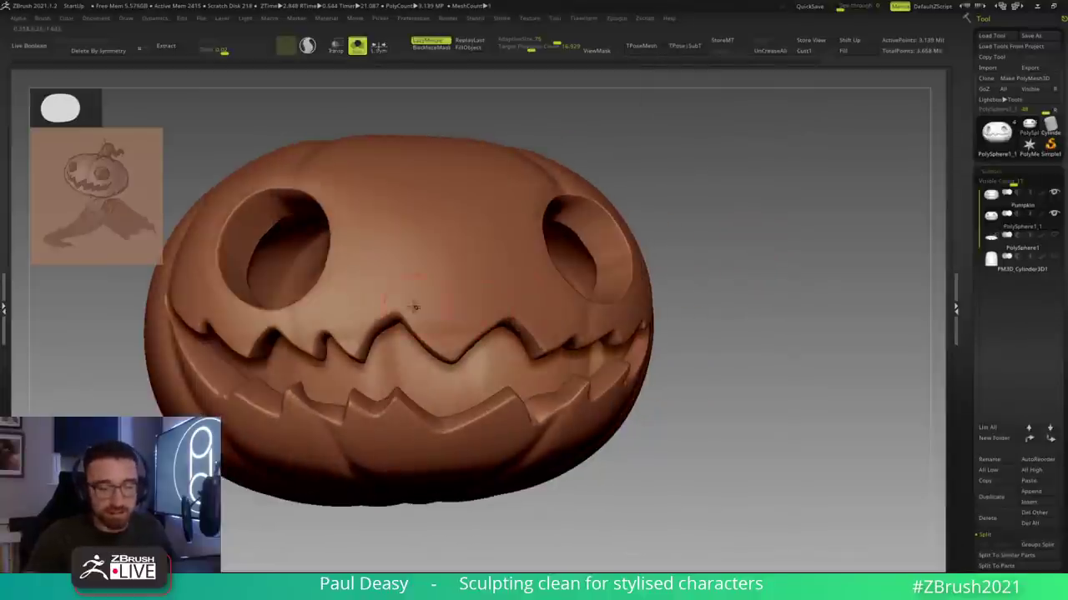
left_click_drag(361, 359, 396, 314)
mouse_move(362, 357)
left_mouse_down()
mouse_move(422, 310)
mouse_move(406, 315)
left_mouse_up()
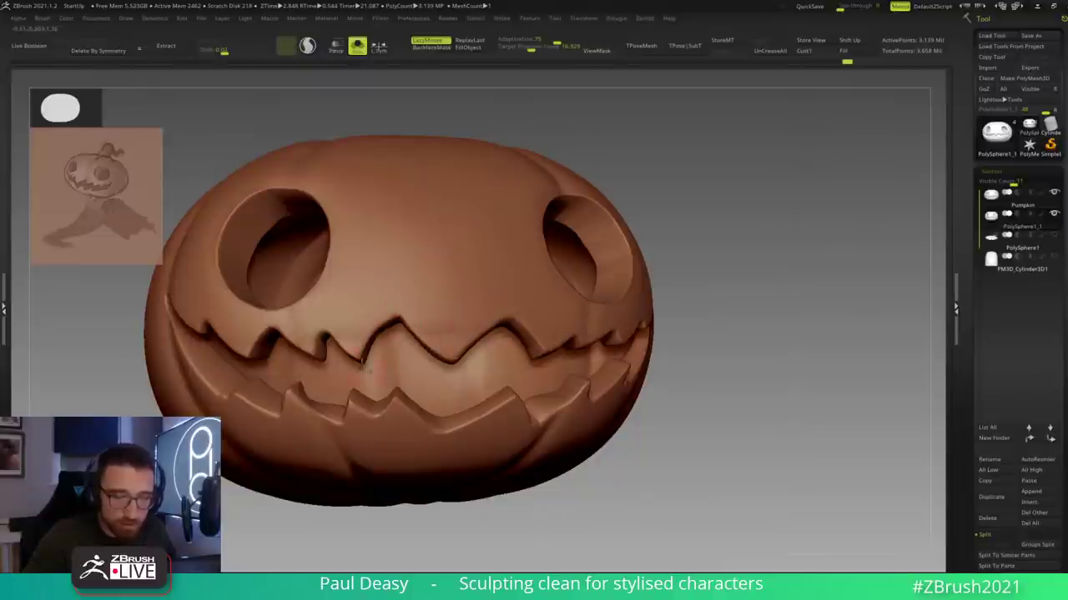
mouse_move(335, 344)
left_mouse_down()
mouse_move(363, 357)
mouse_move(327, 330)
left_mouse_up()
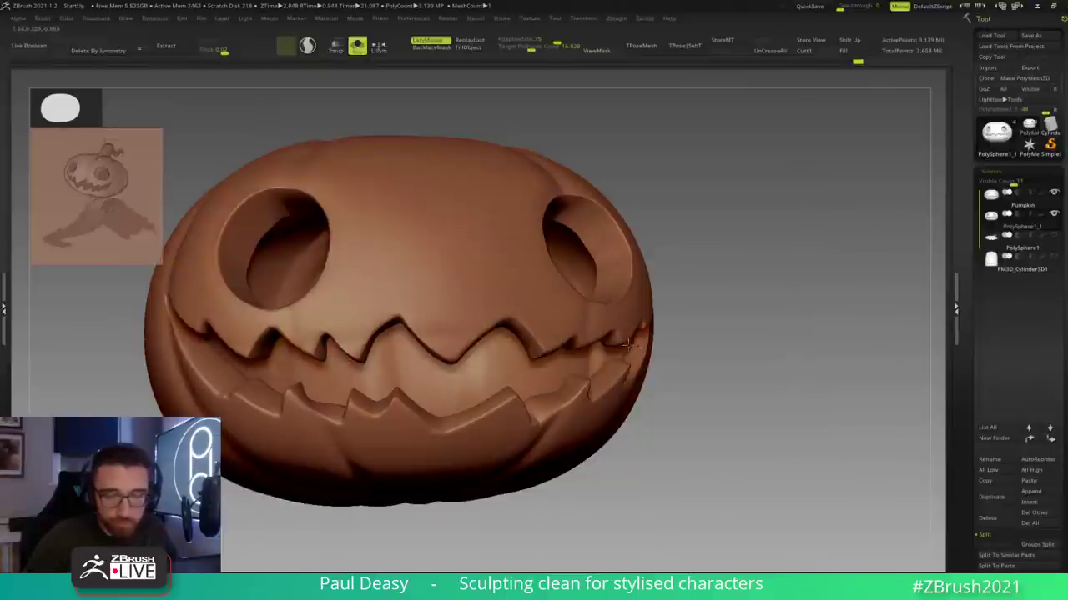
Step: Trim the upper tooth edges from the middle of the mouth to the opposite corner
right_click_drag(634, 343, 533, 340)
mouse_move(468, 315)
left_mouse_down()
mouse_move(477, 308)
mouse_move(465, 313)
left_mouse_up()
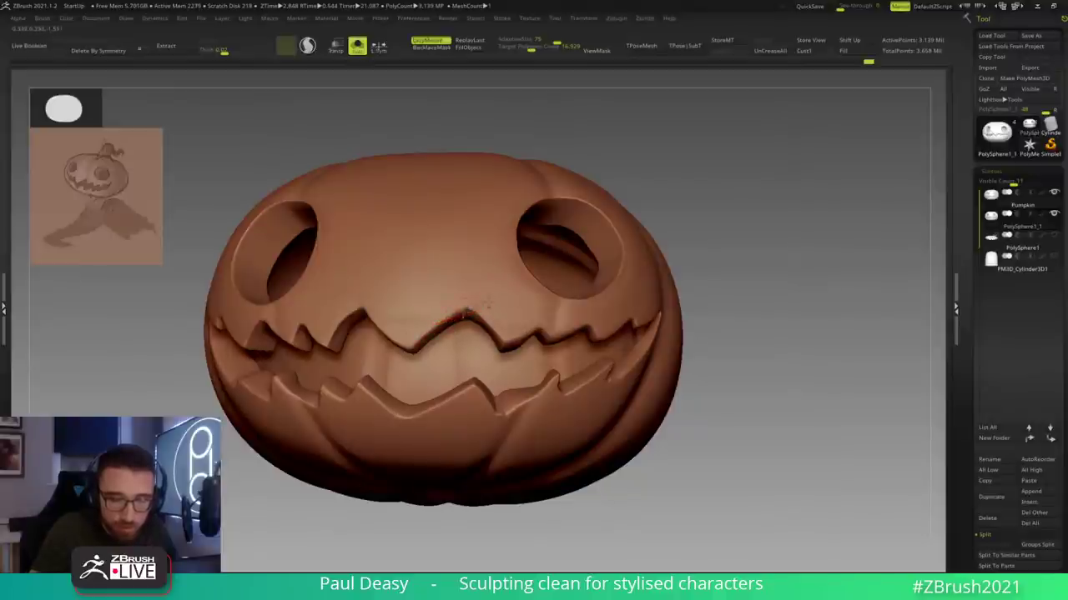
left_click_drag(467, 314, 420, 341)
mouse_move(481, 303)
left_mouse_down()
mouse_move(502, 330)
mouse_move(533, 337)
mouse_move(548, 327)
left_mouse_up()
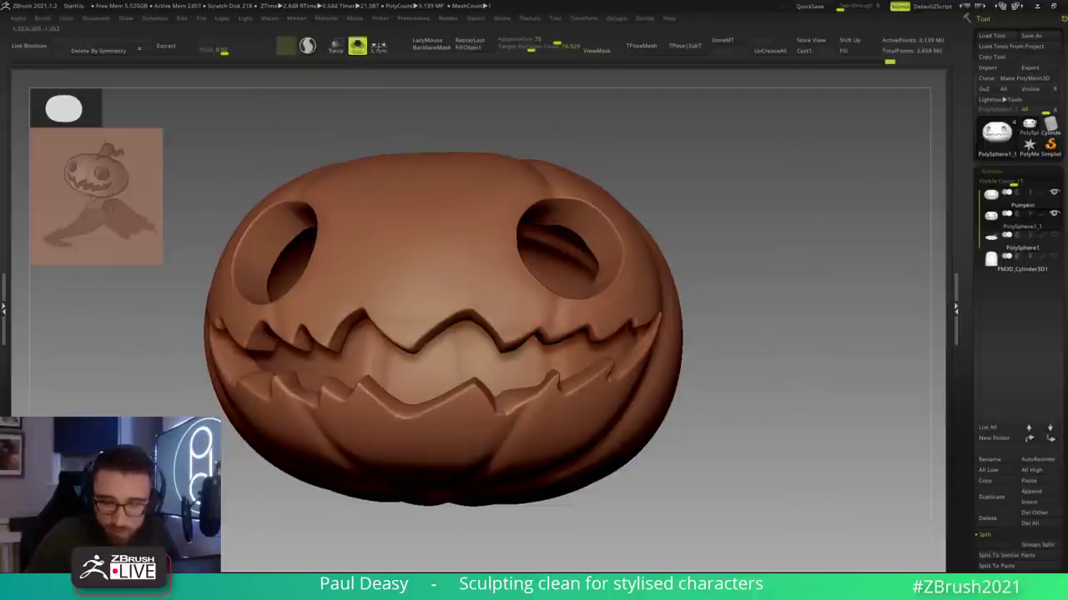
right_click_drag(602, 330, 570, 330)
left_click_drag(591, 327, 611, 337)
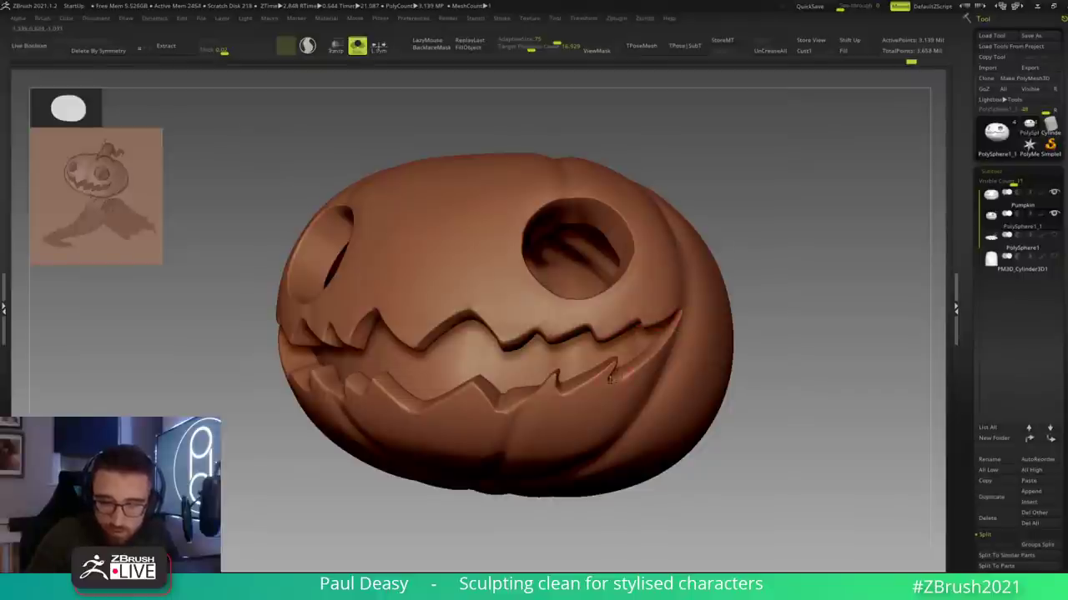
Step: Clean the lower tooth edges and notches between the mouth corner and the central lower tooth
left_click_drag(677, 329, 615, 380)
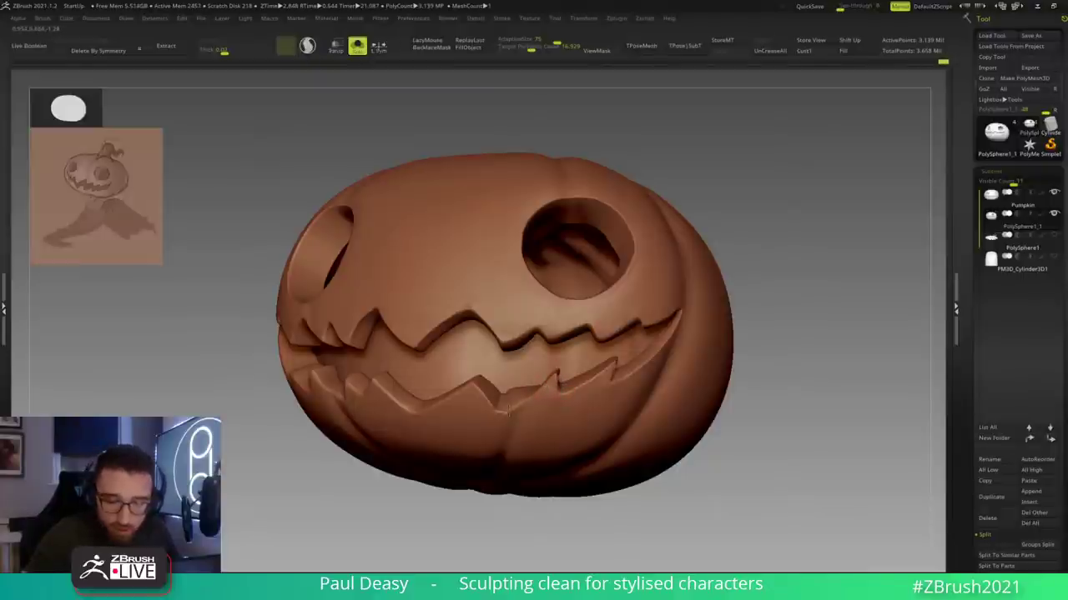
left_click_drag(793, 383, 617, 369)
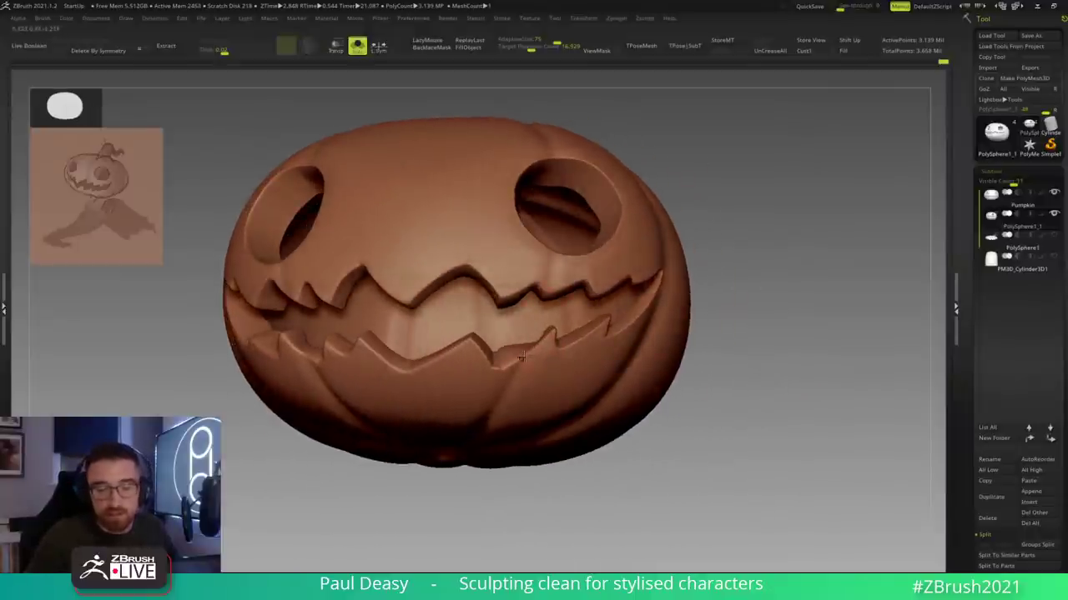
left_click_drag(532, 361, 515, 364)
key("space")
key("space")
key("space")
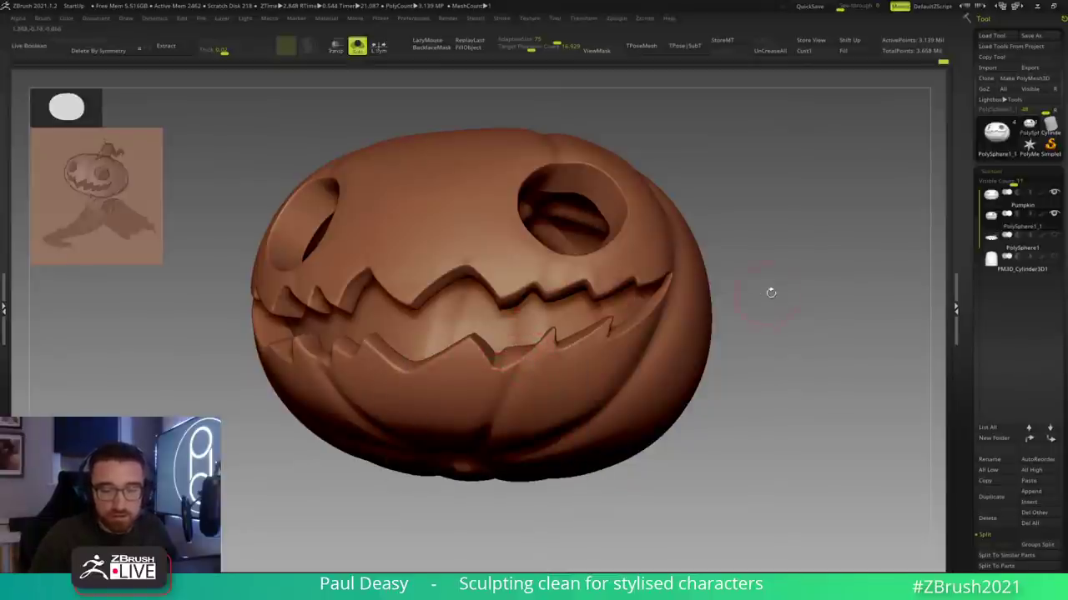
Step: Lower the carved pumpkin by three subdivision levels and turn it to a side view
key("shift+d")
key("shift+d")
key("shift+d")
left_click_drag(778, 288, 575, 334)
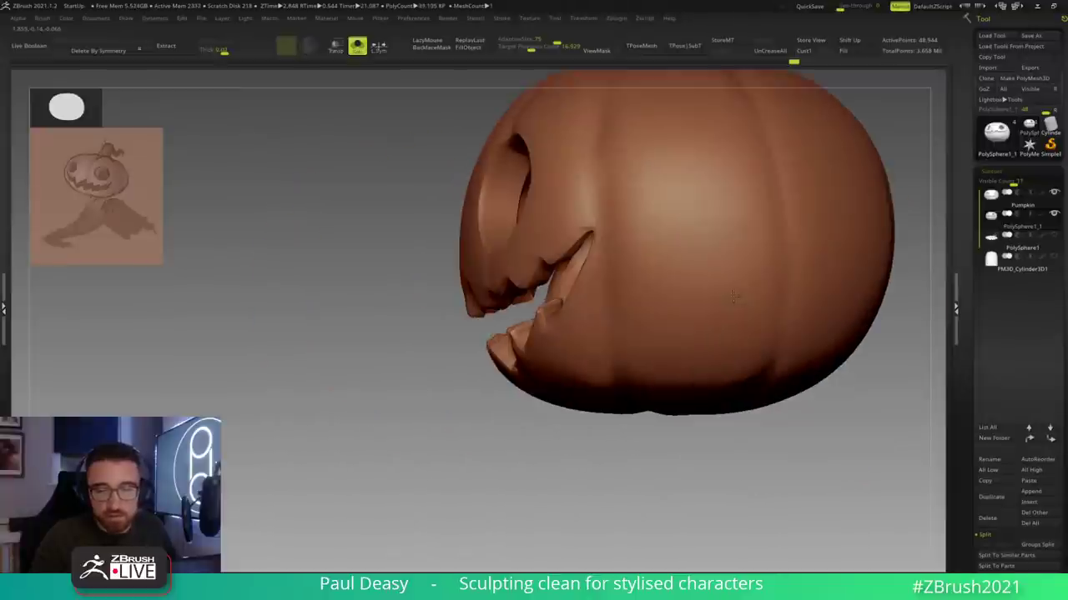
Step: Hide the rear half of the pumpkin so only the front shell with the face remains visible
left_click_drag(548, 459, 414, 473, "alt")
left_click_drag(656, 474, 498, 195, "ctrl+alt+shift")
left_click(584, 349, "ctrl+shift")
left_click_drag(631, 422, 667, 407)
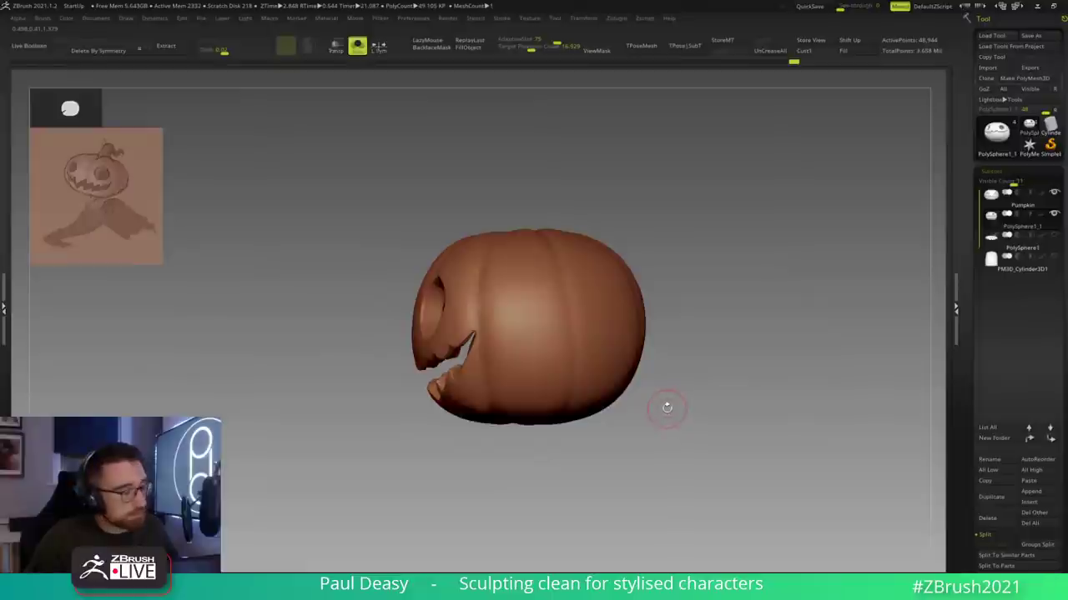
left_click_drag(726, 485, 503, 186, "ctrl+alt+shift")
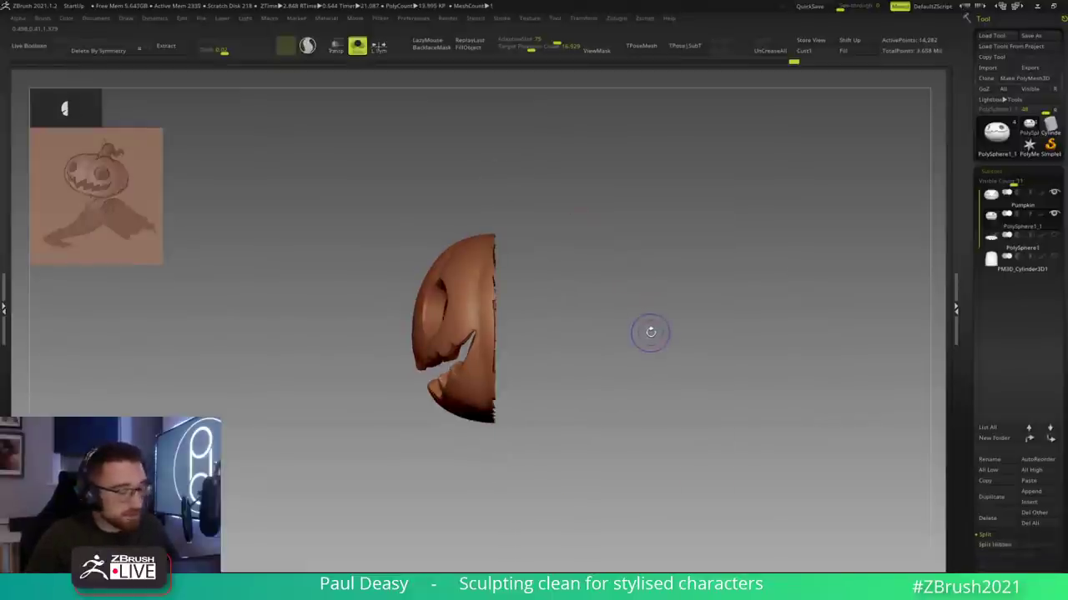
Step: Smooth the inner wall of the front shell between the eye hole and the upper mouth corner
left_click_drag(639, 372, 744, 340)
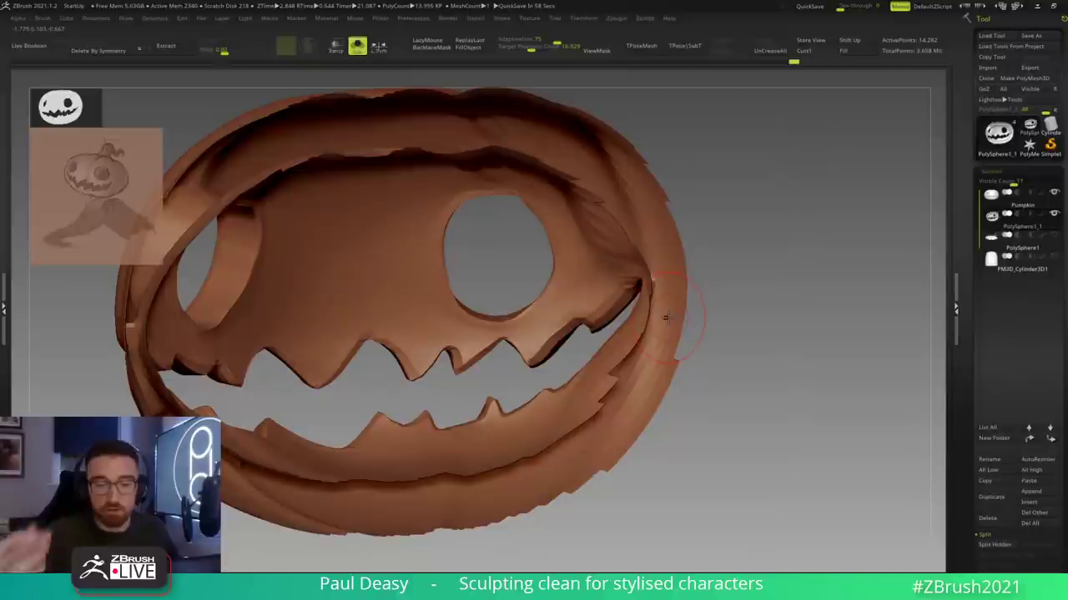
left_click_drag(734, 347, 725, 350)
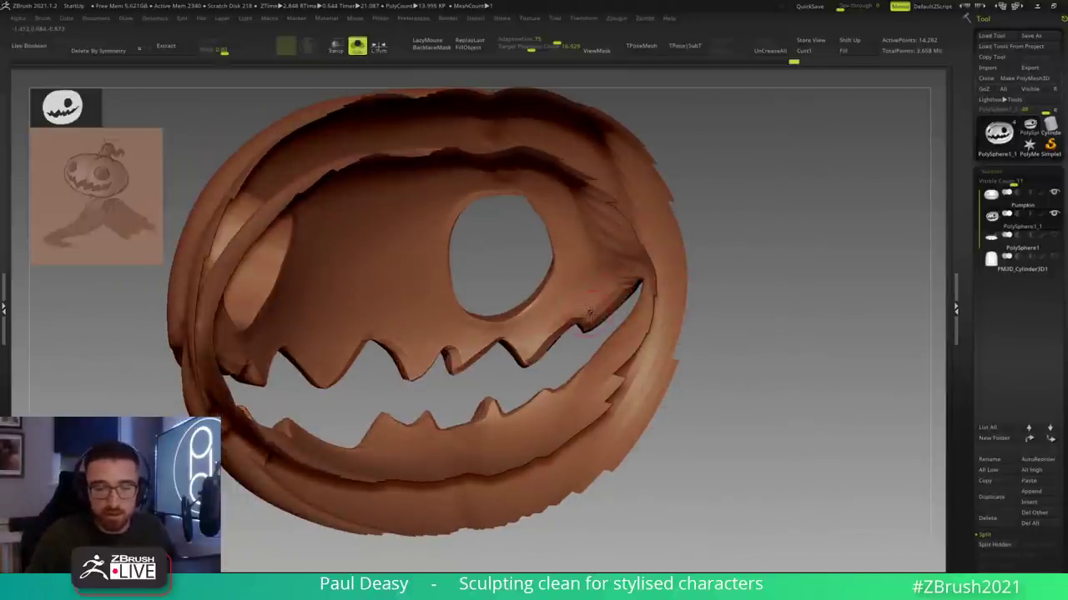
left_click_drag(588, 313, 580, 309, "shift")
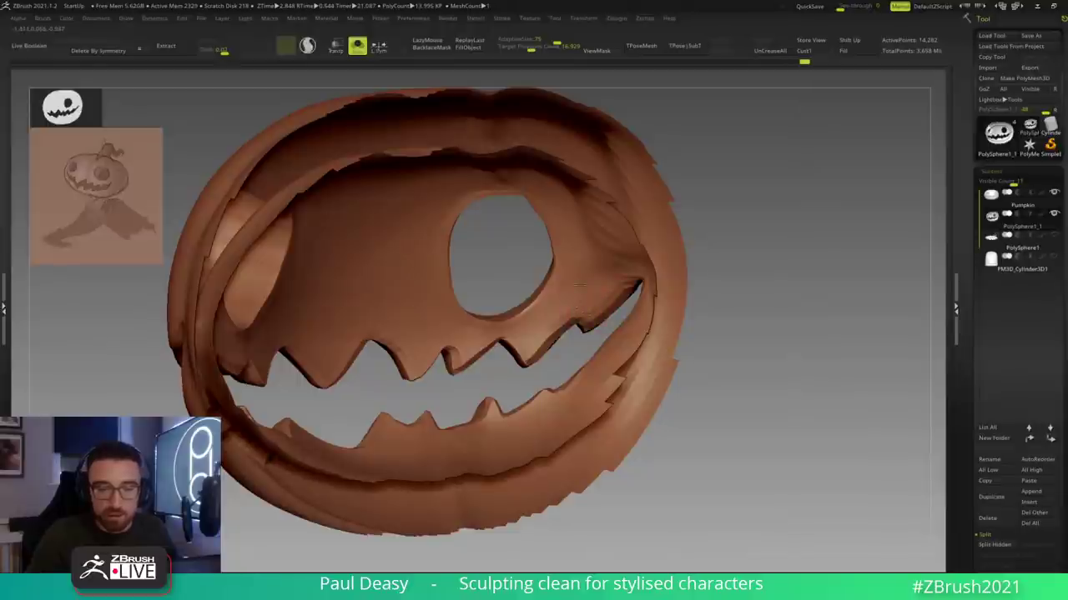
left_click_drag(733, 275, 726, 222)
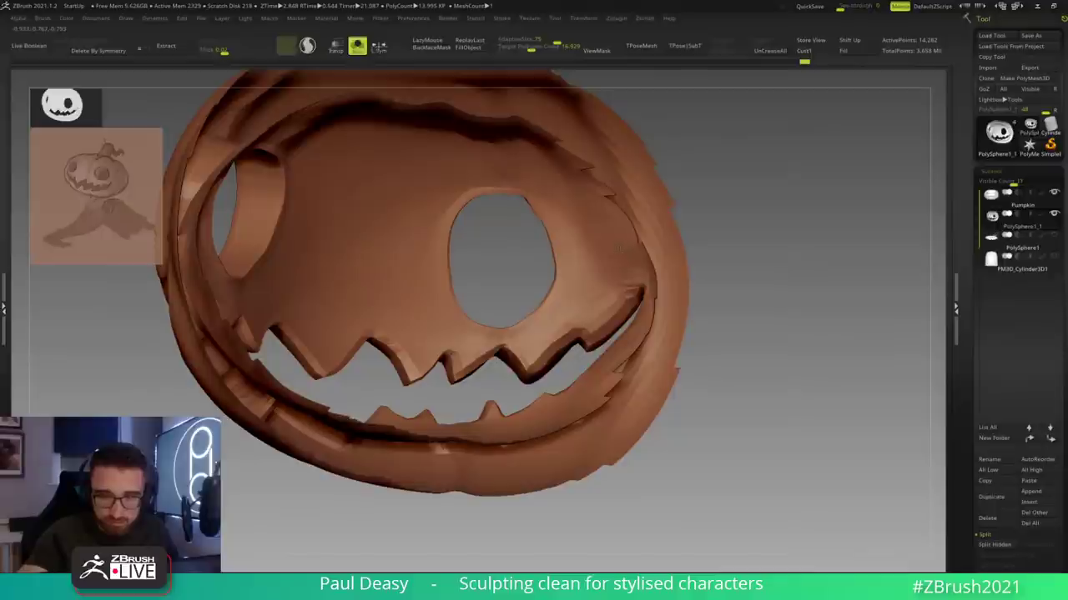
Step: Smooth the inner wall of the front shell around the rims of both eye holes
left_click_drag(734, 291, 517, 310)
left_click_drag(427, 275, 518, 279, "alt")
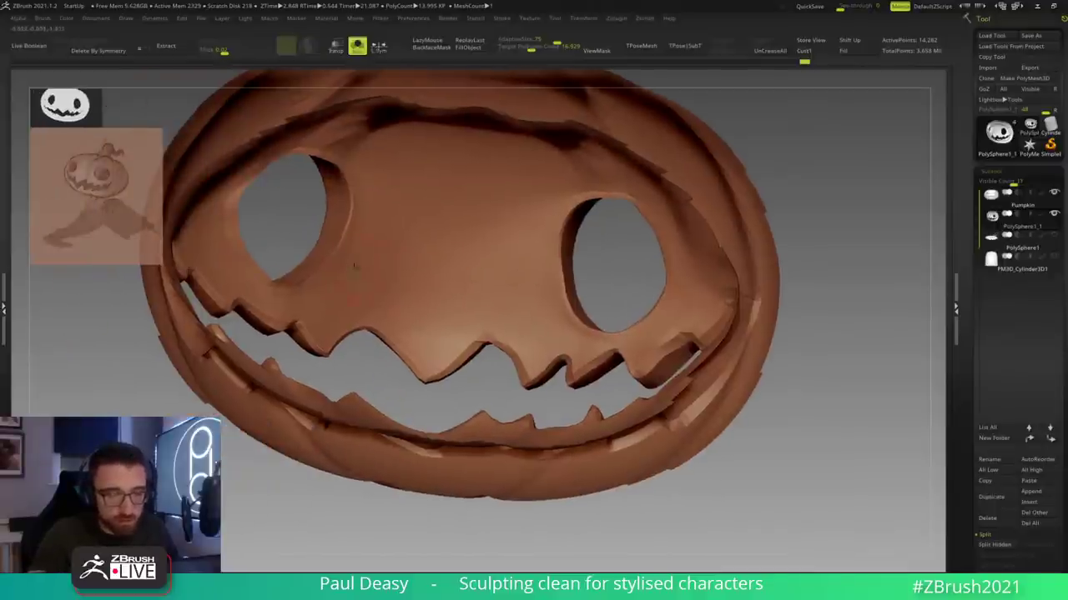
mouse_move(319, 270)
left_mouse_down("shift")
mouse_move(345, 228)
mouse_move(229, 223)
left_mouse_up("shift")
left_click_drag(288, 280, 221, 190, "shift")
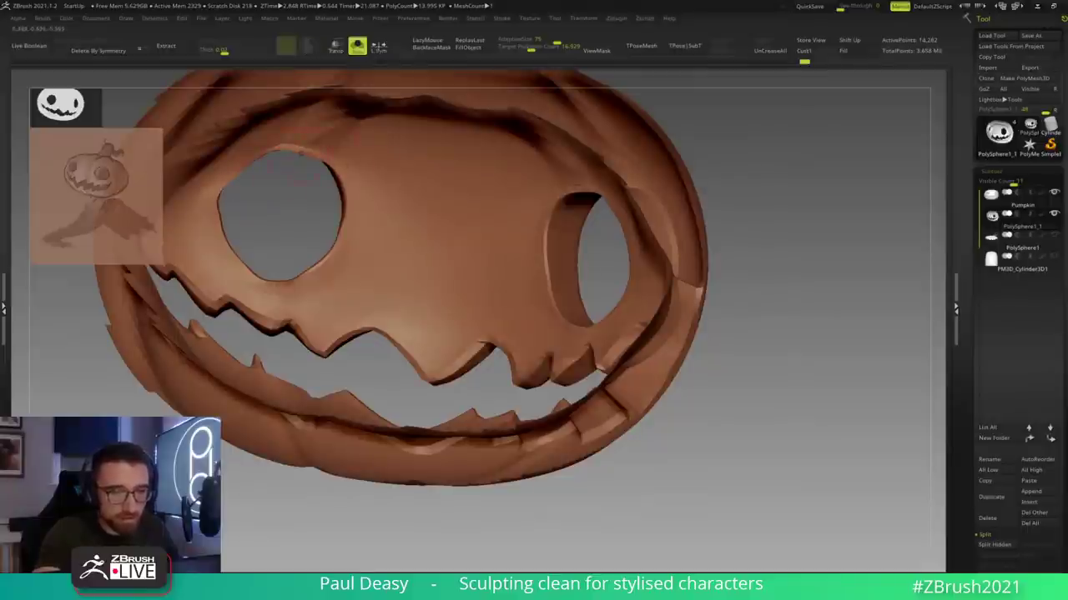
left_click_drag(771, 256, 814, 252)
left_click_drag(552, 232, 557, 320, "shift")
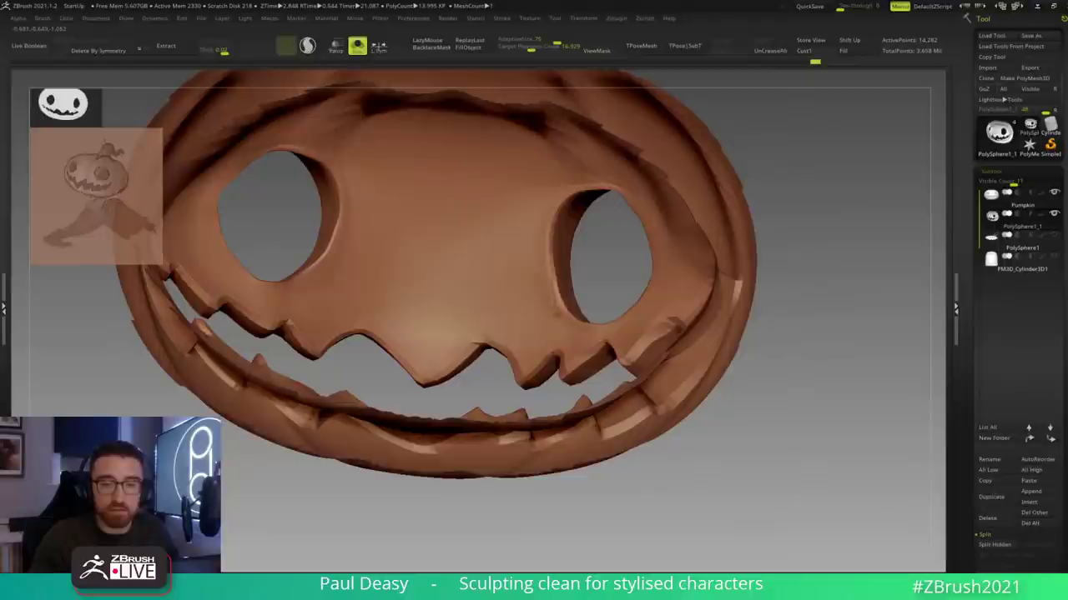
left_click_drag(792, 268, 872, 262)
left_click_drag(646, 206, 655, 208, "shift")
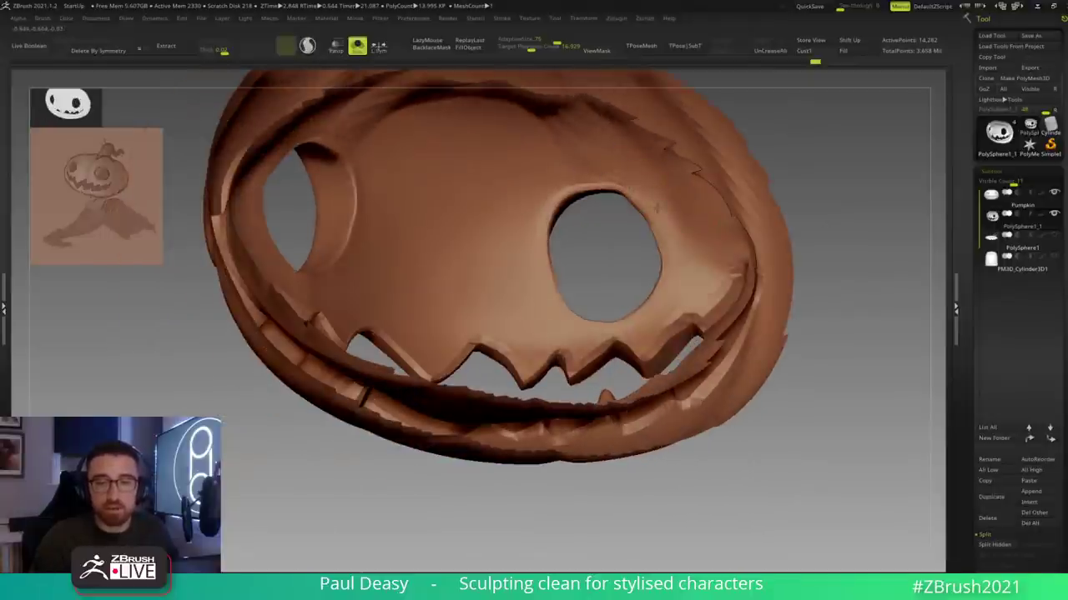
Step: Adjust the Move brush and refine the inner rim of one eye hole from inside the front shell
key("space")
key("space")
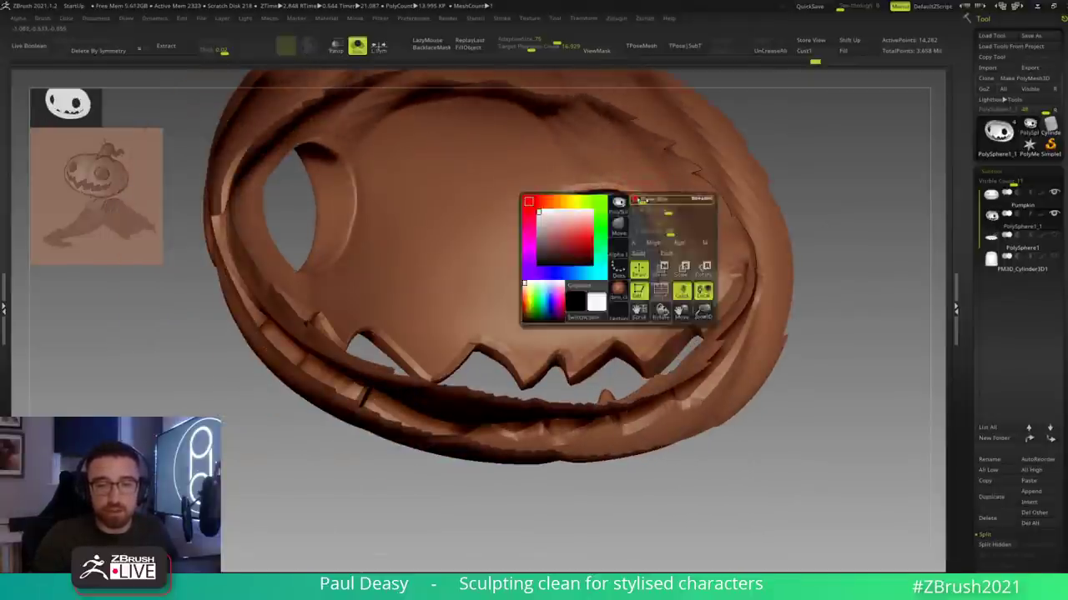
key("space")
key("space")
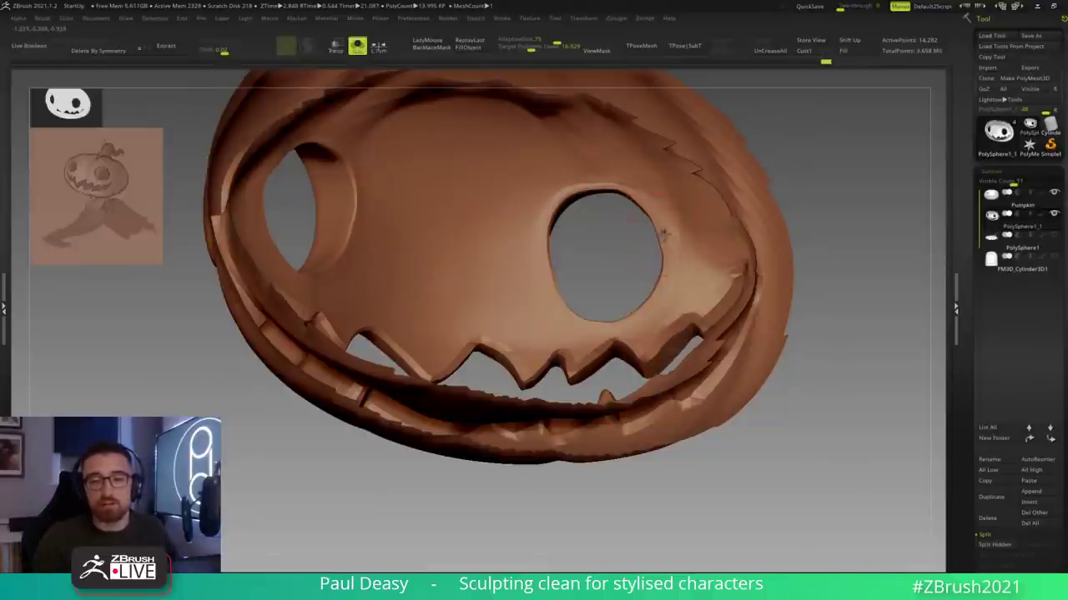
key("space")
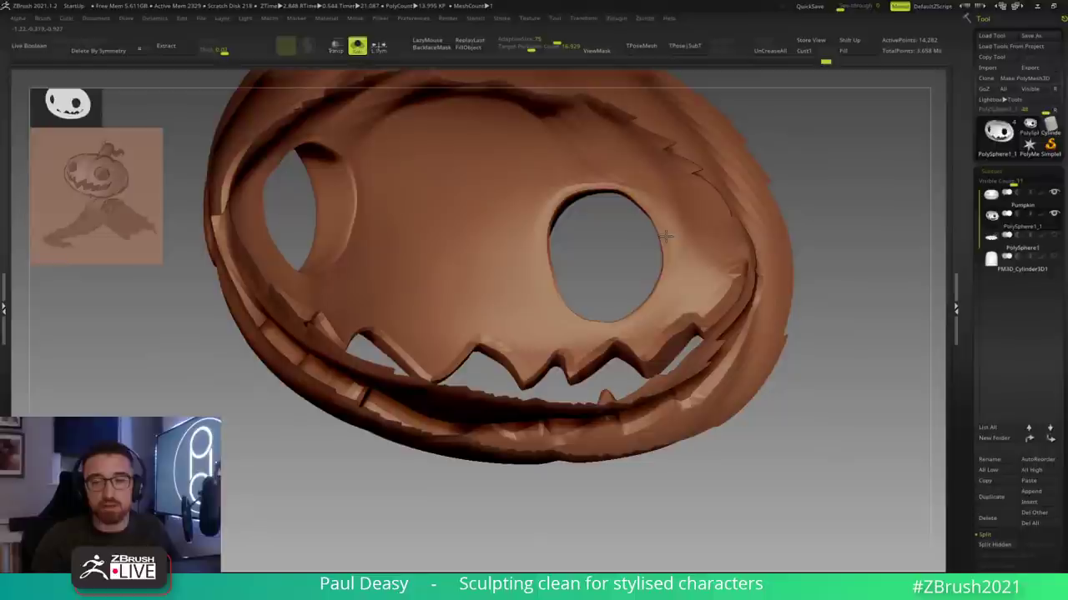
key("space")
key("space")
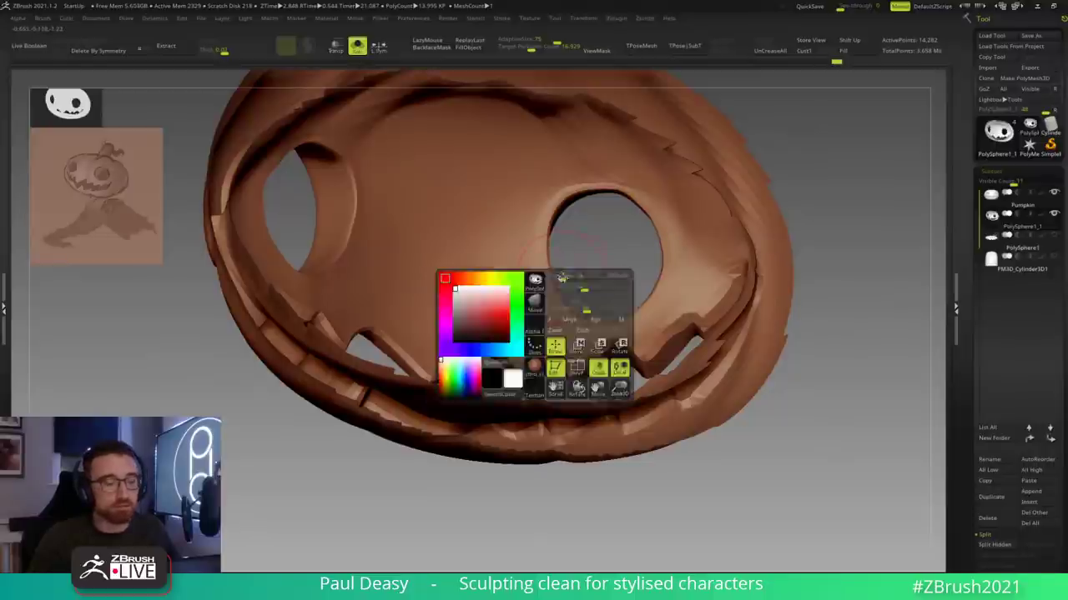
left_click_drag(565, 272, 586, 243)
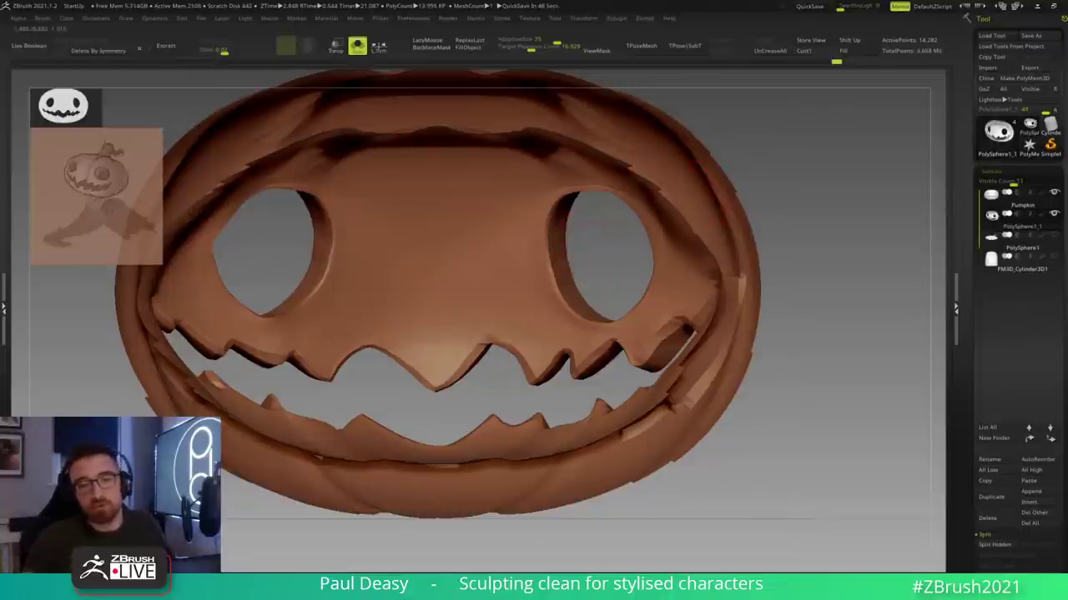
Step: Round out the upper outer rim of the opposite eye hole from inside the shell, using an adjusted Move brush
mouse_move(363, 230)
right_mouse_down()
mouse_move(341, 251)
mouse_move(229, 214)
right_mouse_up()
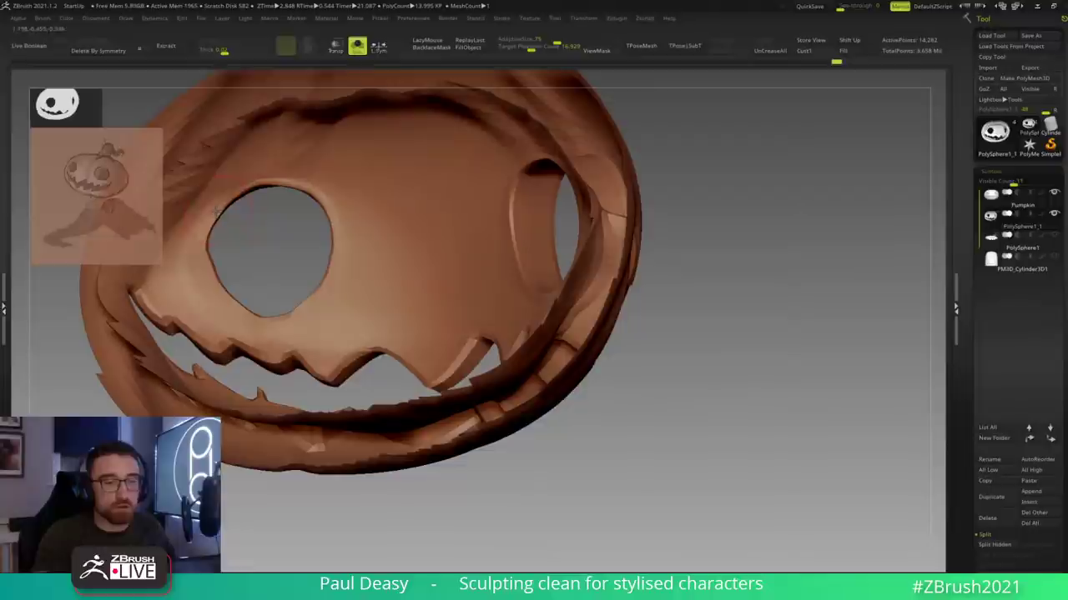
key("space")
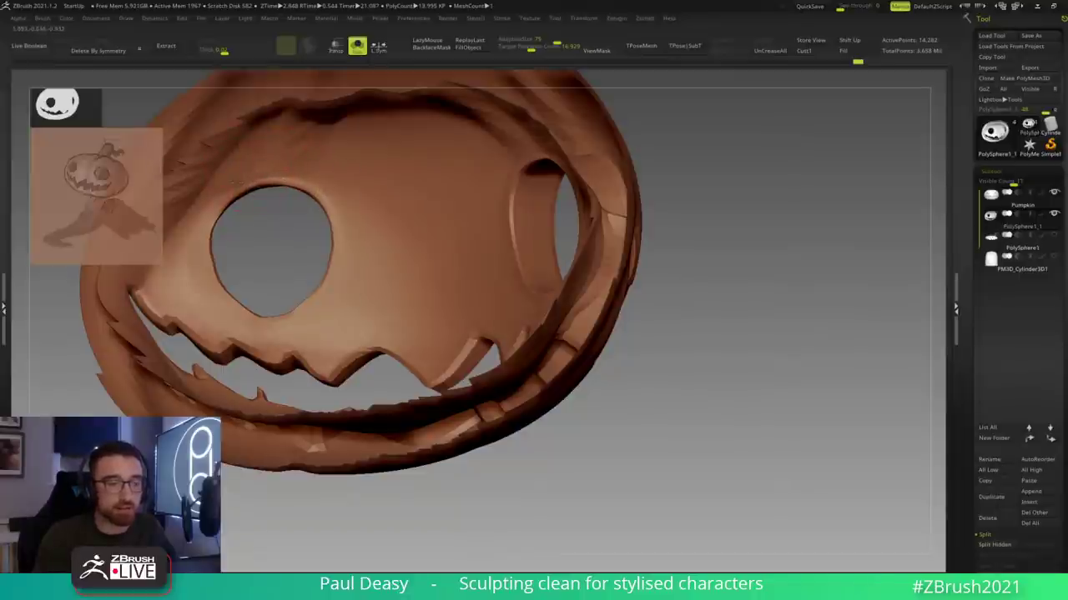
left_click_drag(224, 177, 200, 185)
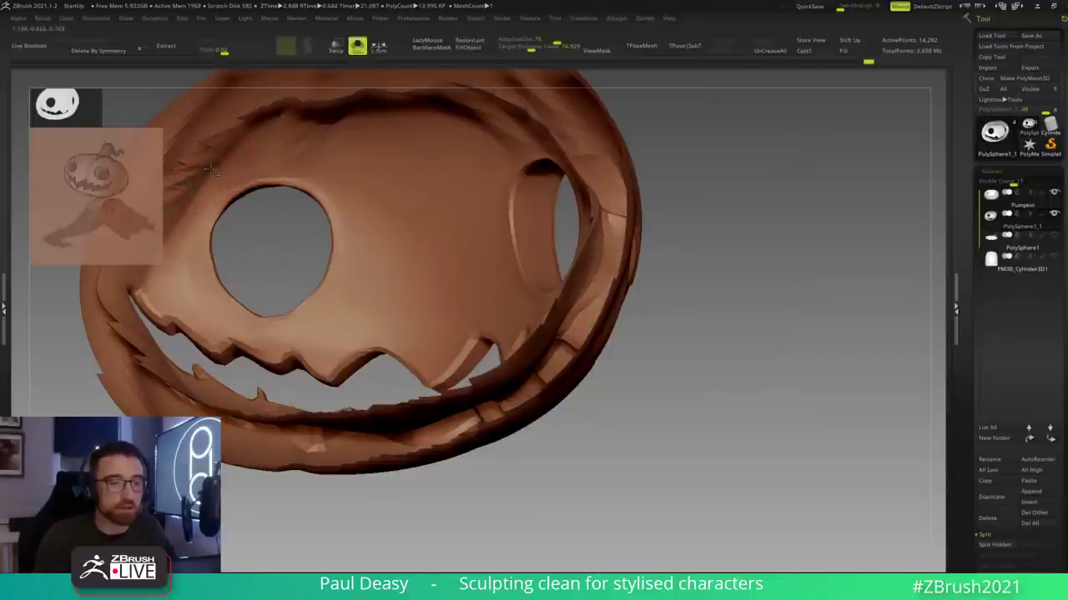
left_click_drag(243, 211, 251, 205)
mouse_move(653, 268)
left_mouse_down("alt")
mouse_move(650, 234)
mouse_move(602, 240)
left_mouse_up("alt")
key("space")
key("space")
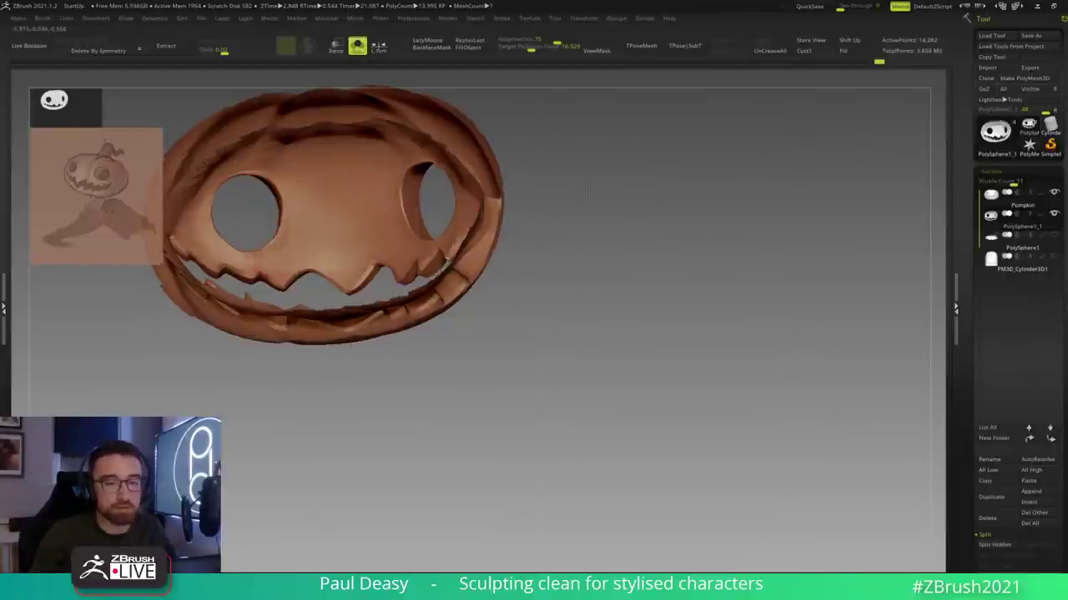
left_click_drag(581, 196, 402, 211)
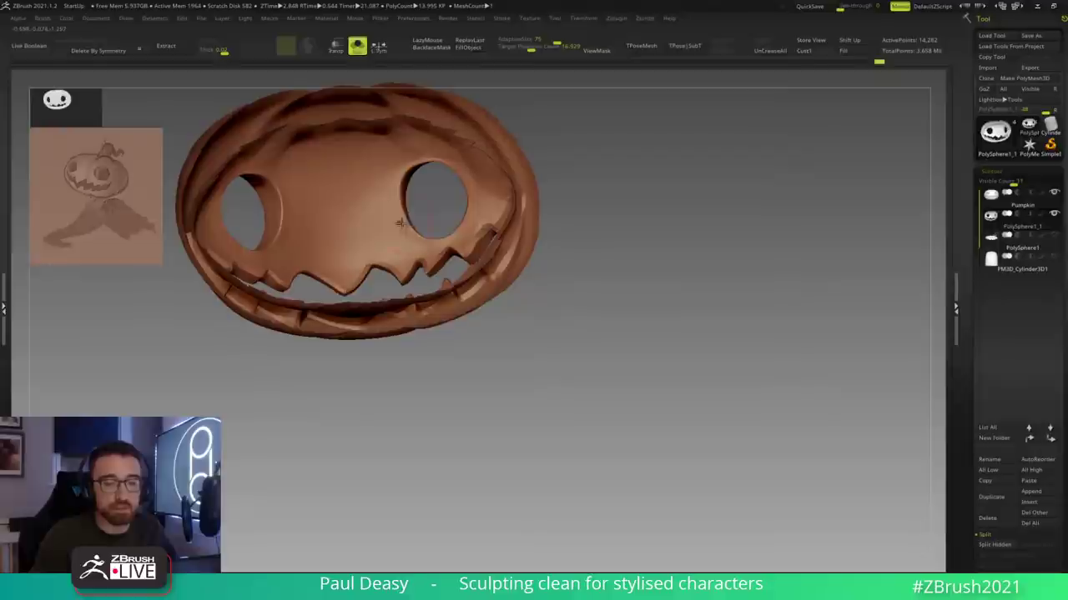
Step: Bring the whole pumpkin back into a front view and raise it to its highest subdivision level
left_click_drag(613, 237, 641, 196)
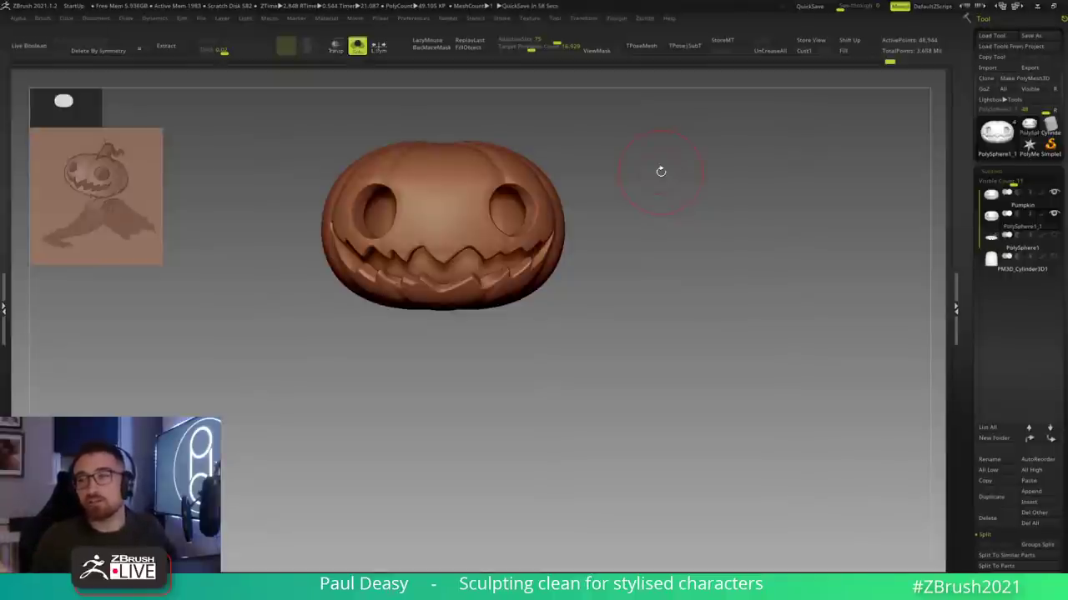
key("ctrl+d")
key("ctrl+d")
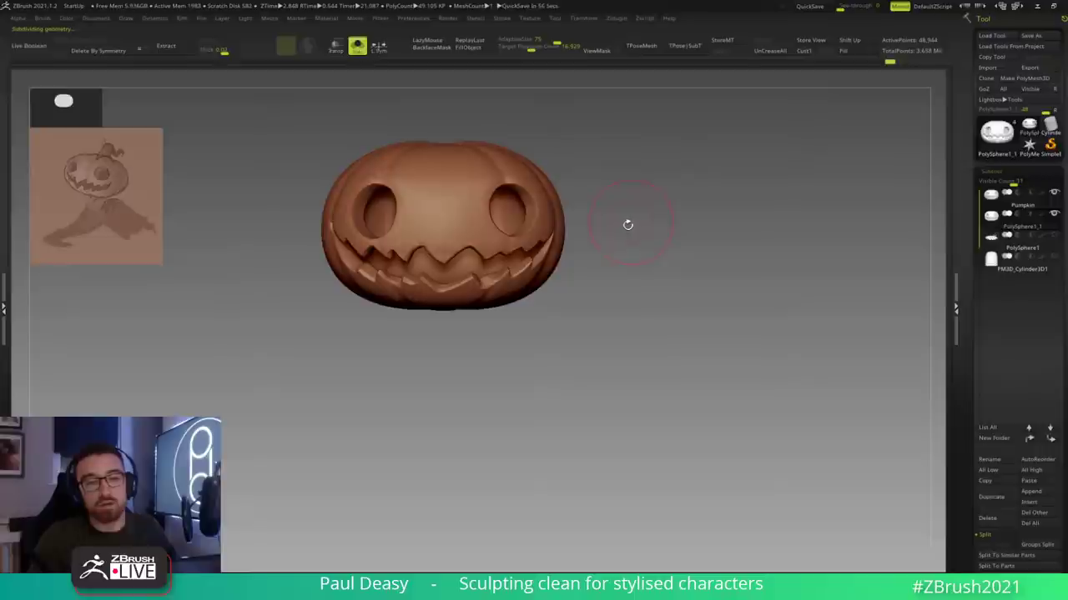
Step: Lower the pumpkin by two subdivision levels and smooth the notch between the central lower tooth point and the neighbouring tooth
left_click_drag(609, 231, 519, 286)
right_click_drag(519, 286, 718, 242, "ctrl")
right_click(439, 352)
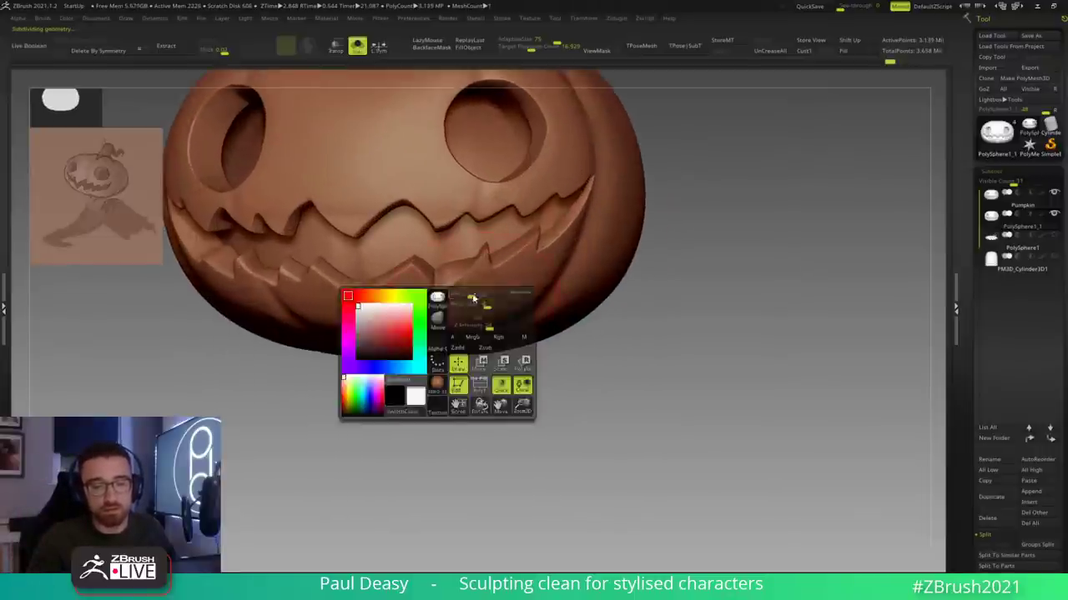
right_click_drag(451, 282, 461, 273)
left_click_drag(462, 275, 470, 284)
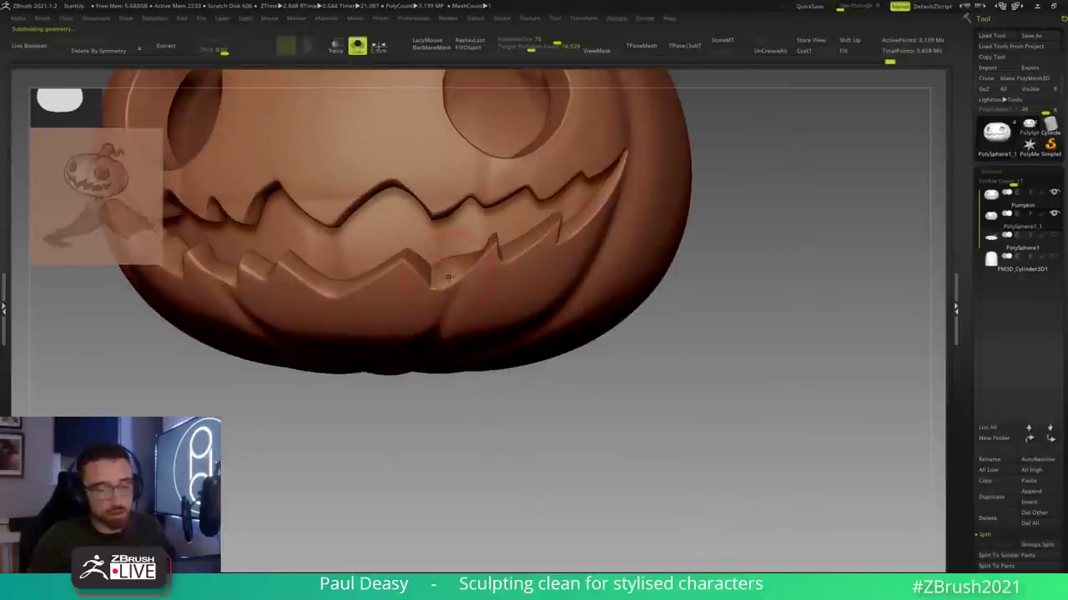
key("shift+d")
key("shift+d")
right_click(452, 273)
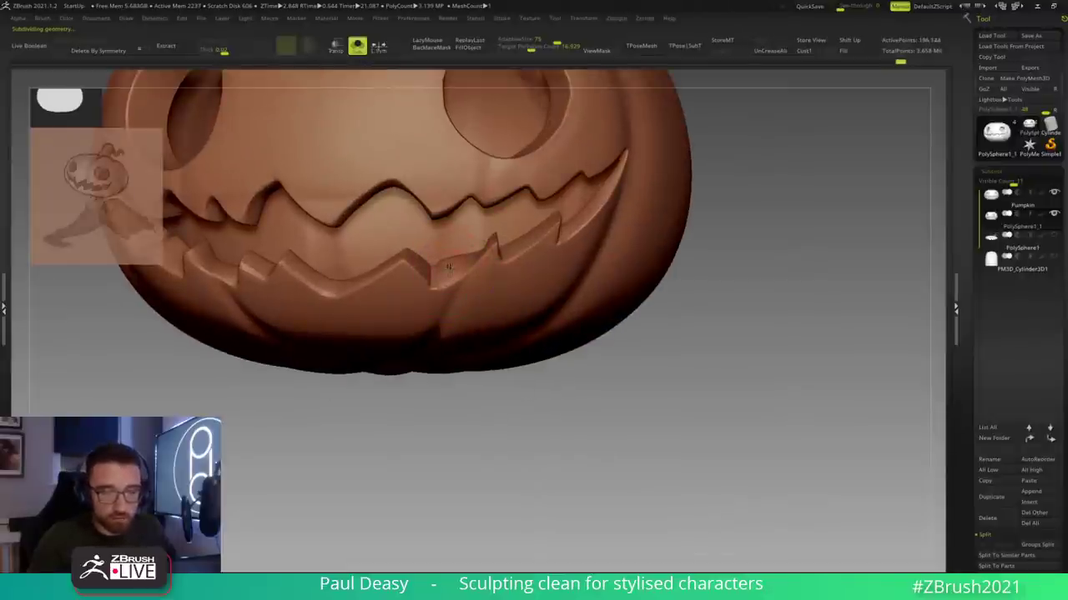
mouse_move(449, 261)
left_mouse_down("shift")
mouse_move(477, 255)
mouse_move(447, 279)
left_mouse_up("shift")
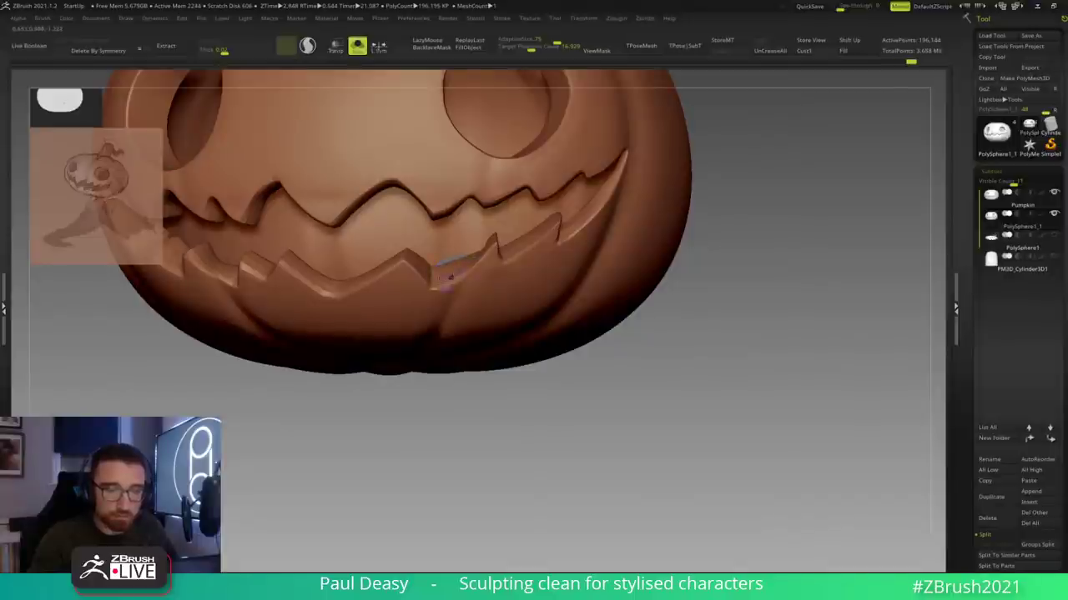
Step: Restore the highest subdivision level and sharpen the lower tooth edges with the Pinch brush, undoing the last stroke
key("ctrl+d")
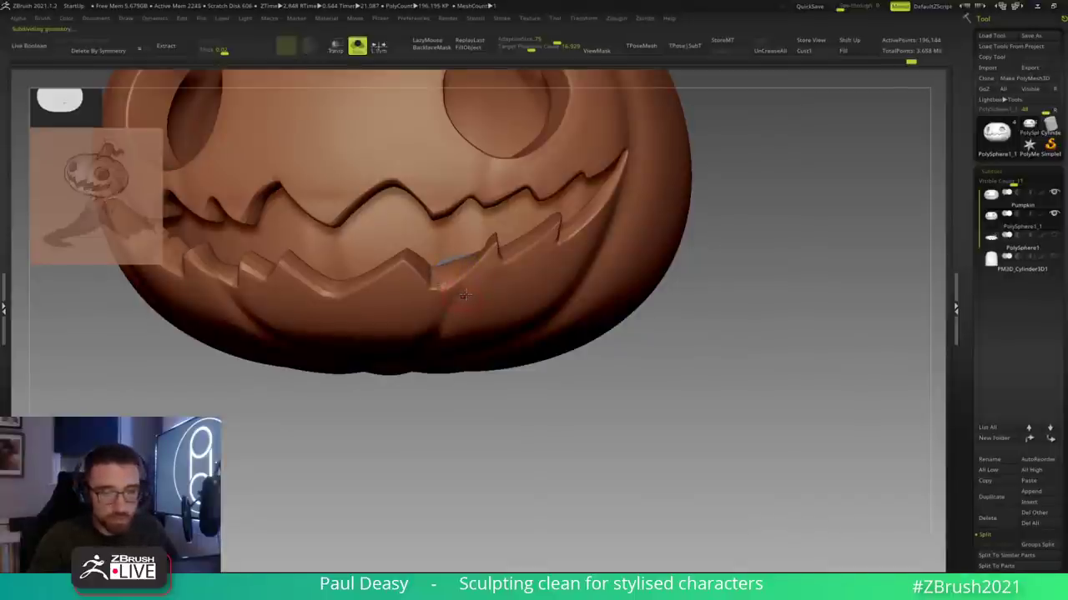
key("b")
key("p")
key("i")
right_click_drag(465, 294, 457, 281)
key("space")
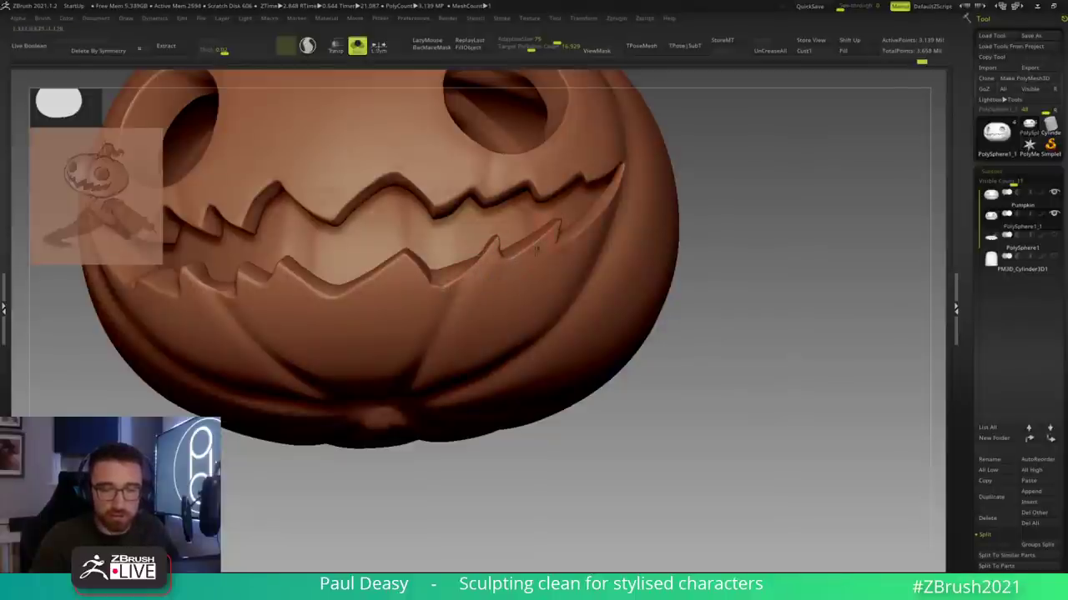
left_click_drag(529, 246, 557, 225)
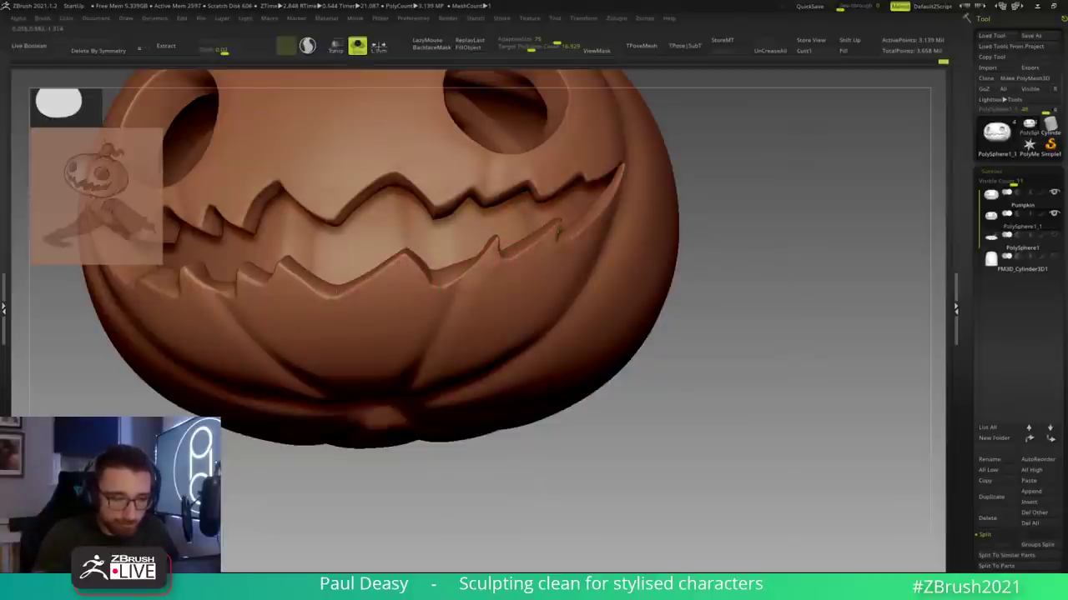
left_click_drag(334, 292, 341, 280)
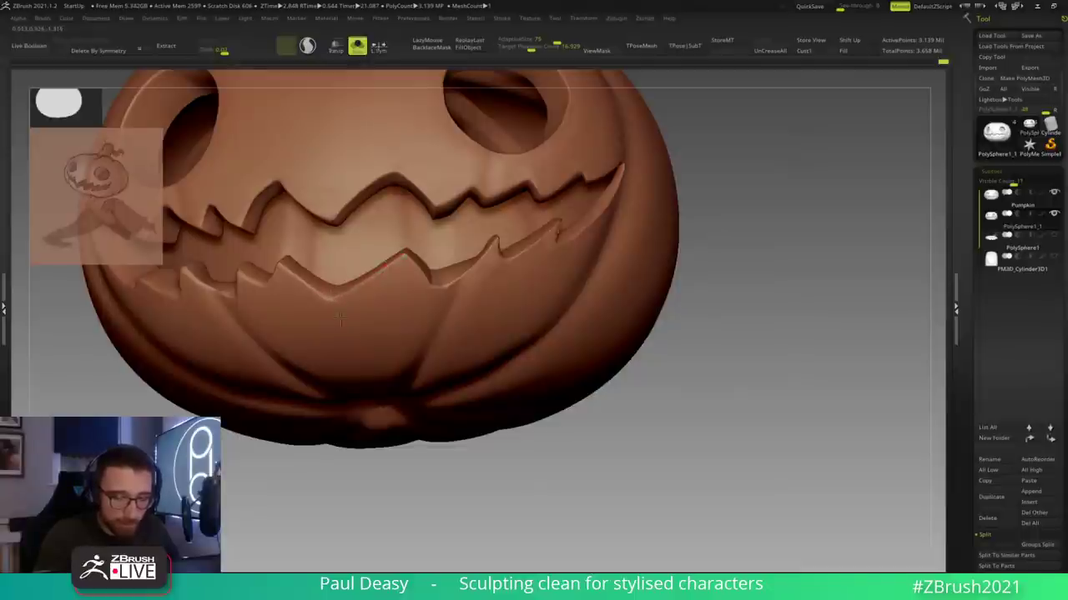
right_click_drag(339, 314, 341, 304)
key("ctrl+z")
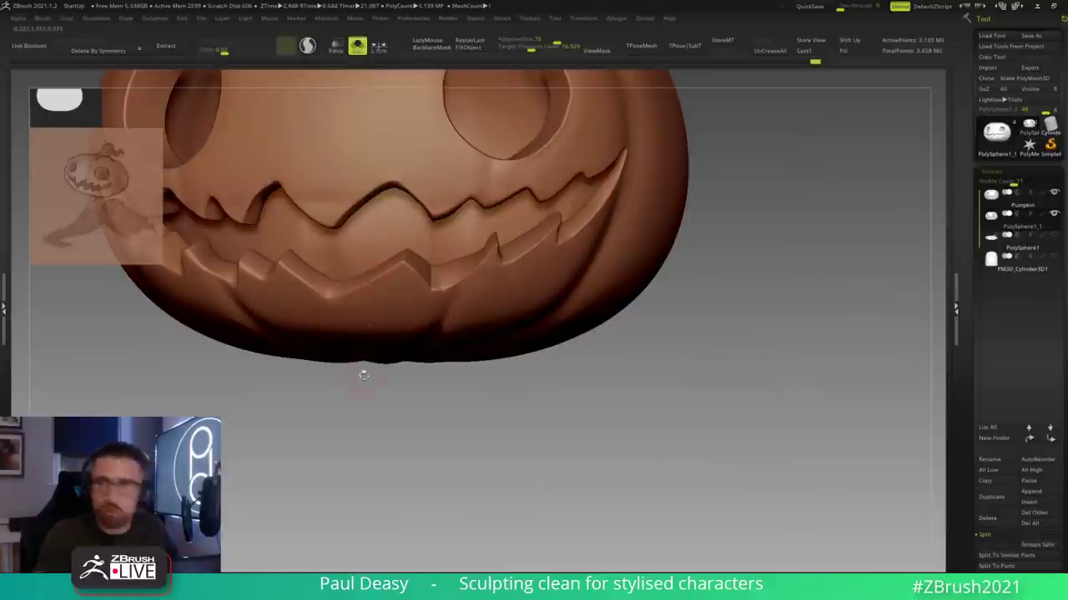
Step: Pinch the edges of the lower teeth and notches from the central tooth toward the opposite mouth corner
left_click_drag(370, 410, 375, 408)
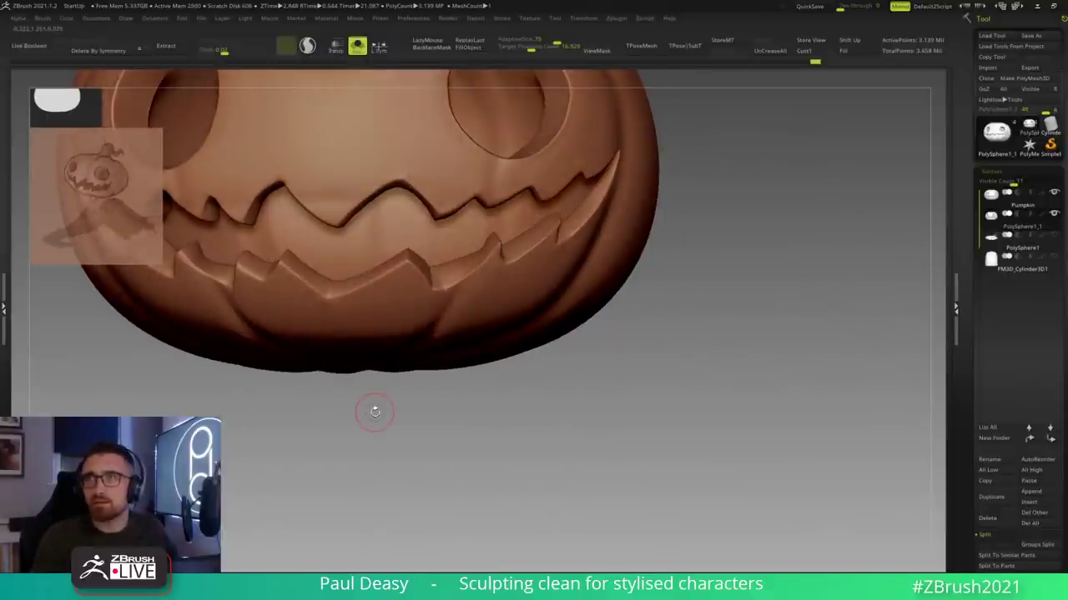
left_click_drag(375, 412, 325, 285)
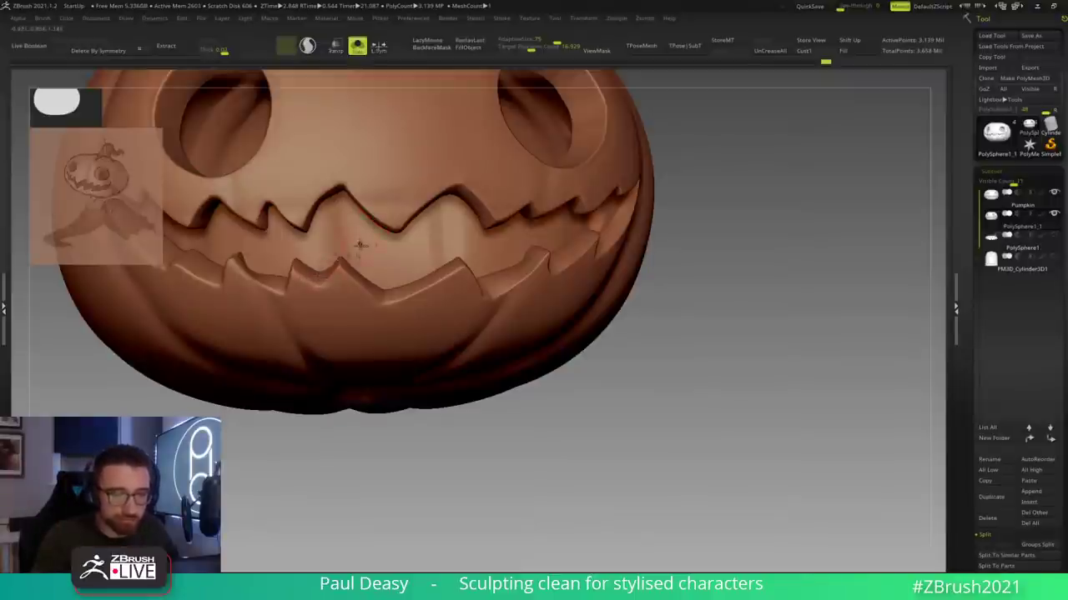
right_click_drag(337, 284, 332, 247)
right_click(312, 344)
left_click_drag(335, 280, 337, 281)
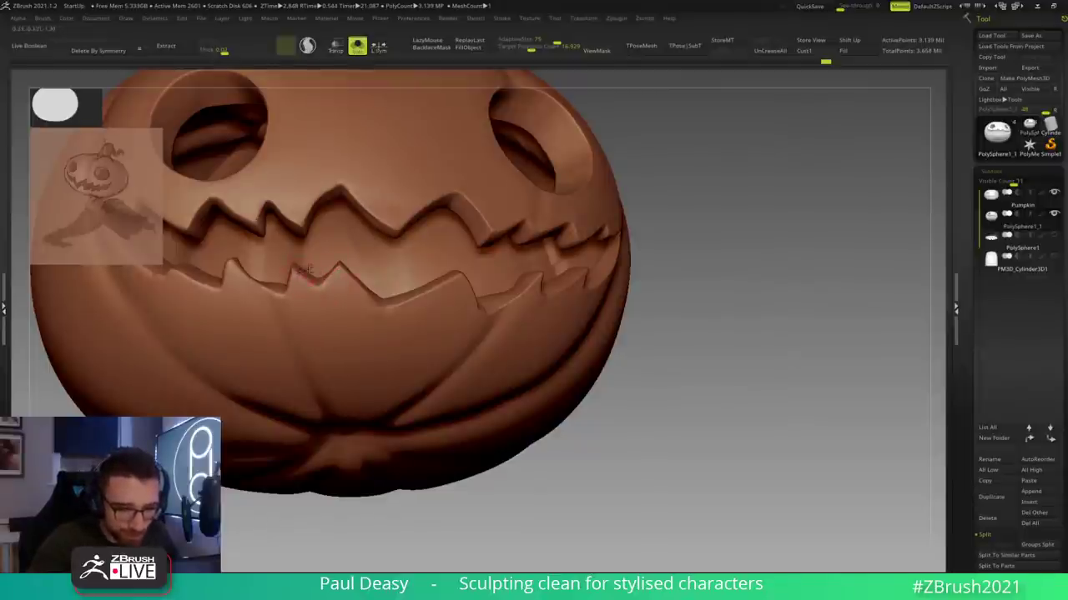
mouse_move(294, 277)
left_mouse_down()
mouse_move(289, 286)
mouse_move(240, 268)
left_mouse_up()
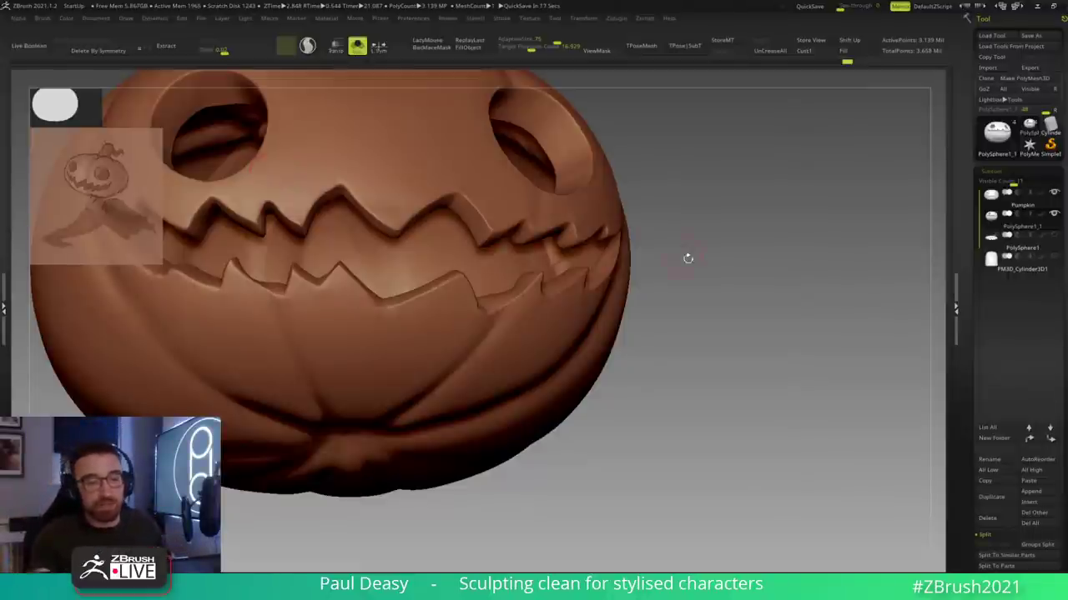
key("space")
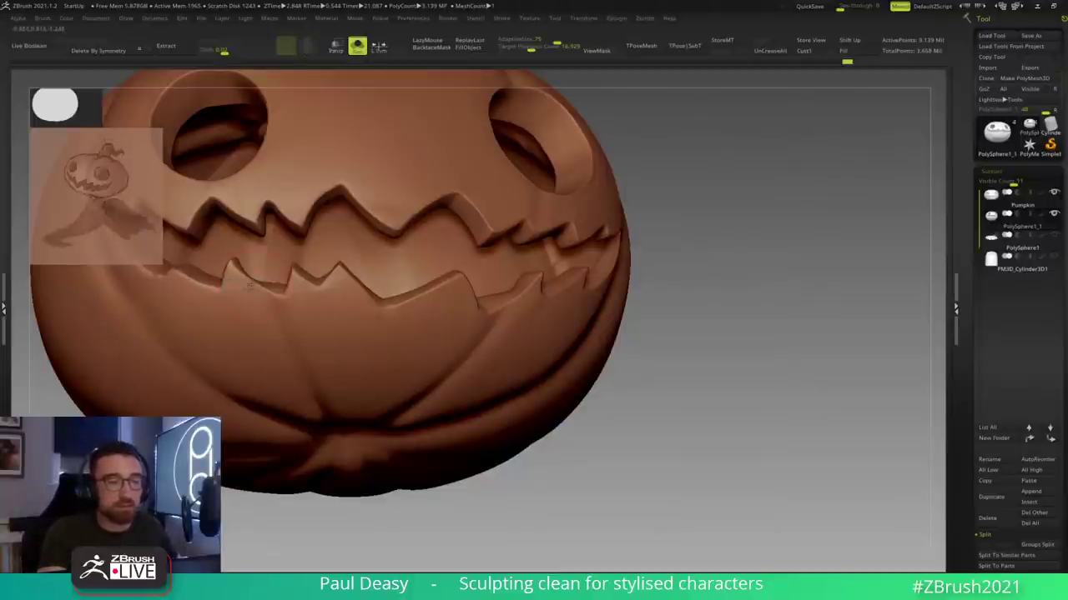
key("space")
left_click_drag(250, 287, 257, 285)
right_click_drag(253, 304, 251, 300)
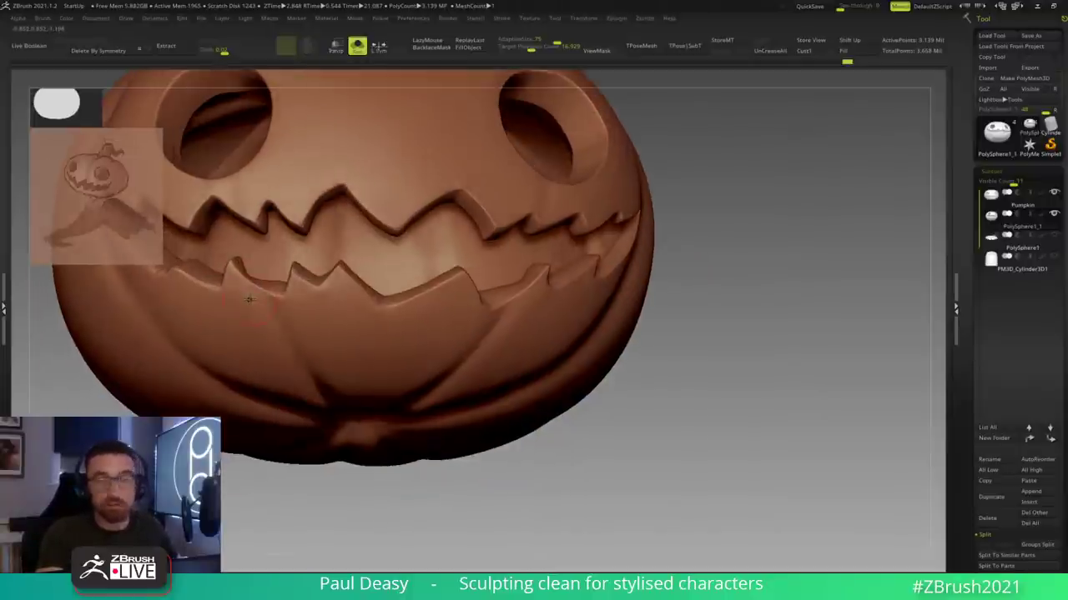
Step: Lower the pumpkin by three subdivision levels and hide everything except a single front layer around the eyes and mouth
key("shift")
key("shift+d")
key("shift+d")
key("shift+d")
left_click_drag(743, 322, 422, 131)
left_click(469, 265, "ctrl+shift")
left_click(574, 326, "ctrl+shift")
left_click_drag(596, 424, 393, 131, "ctrl+alt+shift")
left_click_drag(539, 317, 510, 297)
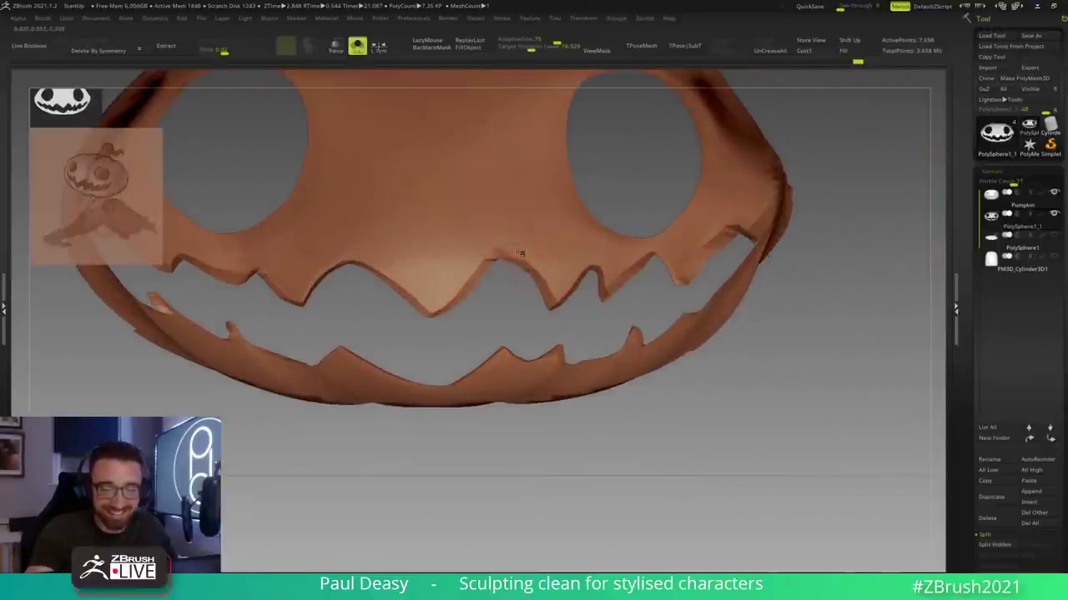
Step: Smooth the surface along the upper tooth edges of the isolated front layer
left_click_drag(592, 329, 552, 285)
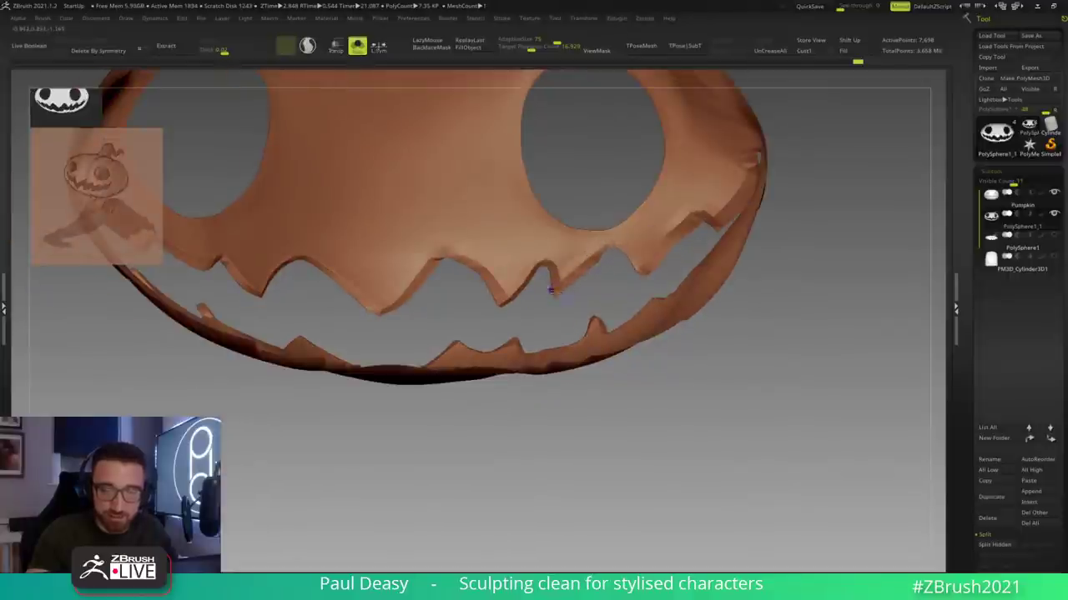
mouse_move(615, 292)
left_mouse_down()
mouse_move(572, 321)
mouse_move(584, 300)
mouse_move(621, 286)
left_mouse_up()
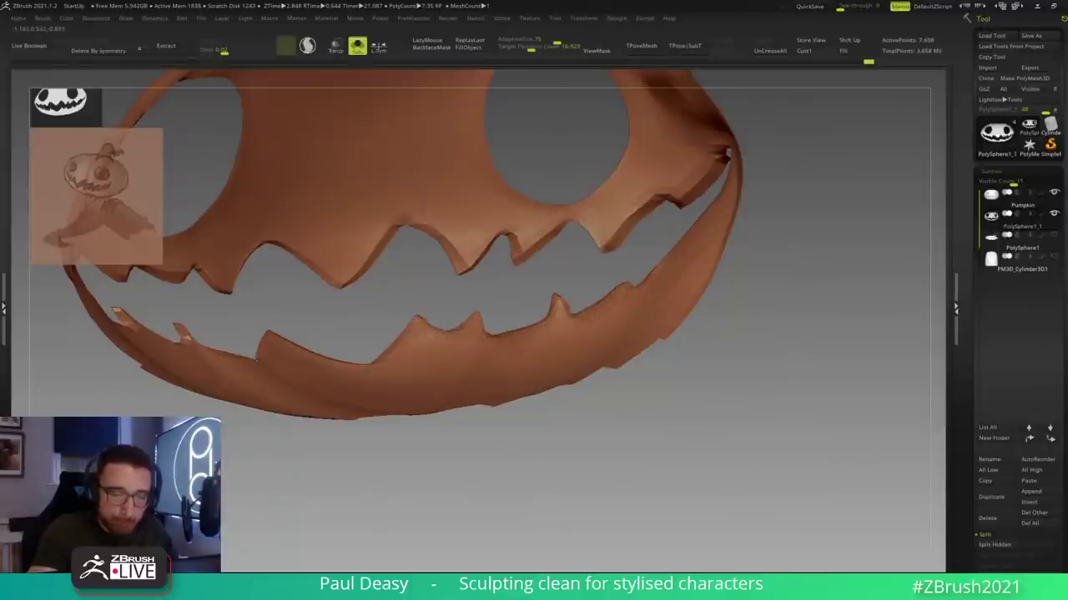
left_click_drag(421, 335, 385, 333)
mouse_move(342, 270)
left_mouse_down("shift")
mouse_move(347, 282)
mouse_move(456, 240)
mouse_move(558, 228)
left_mouse_up("shift")
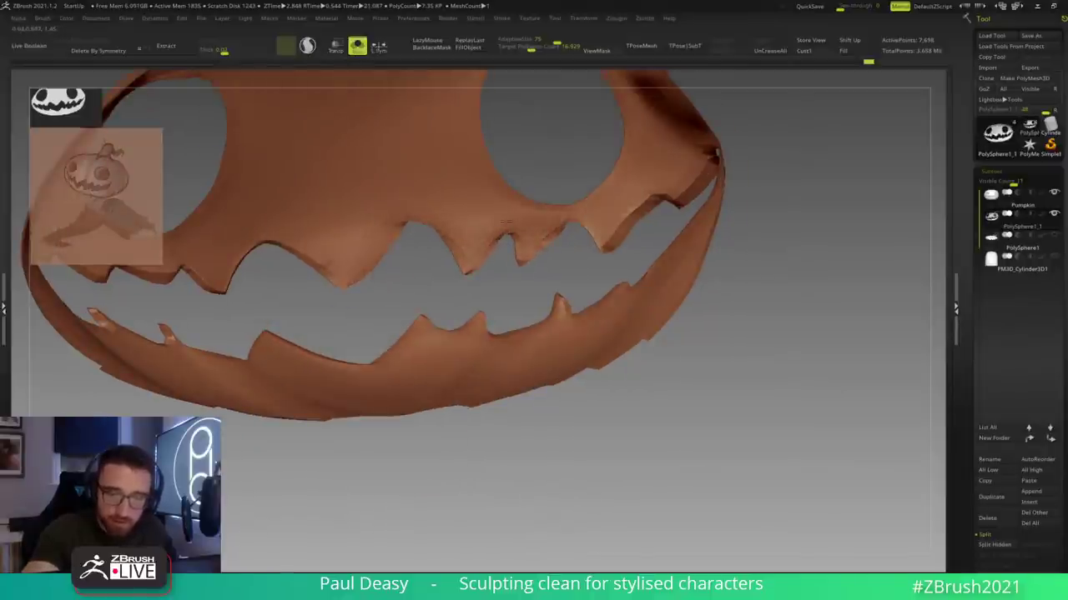
Step: Group the isolated front layer, unhide the whole pumpkin head and restore its highest subdivision level
left_click_drag(388, 309, 480, 330)
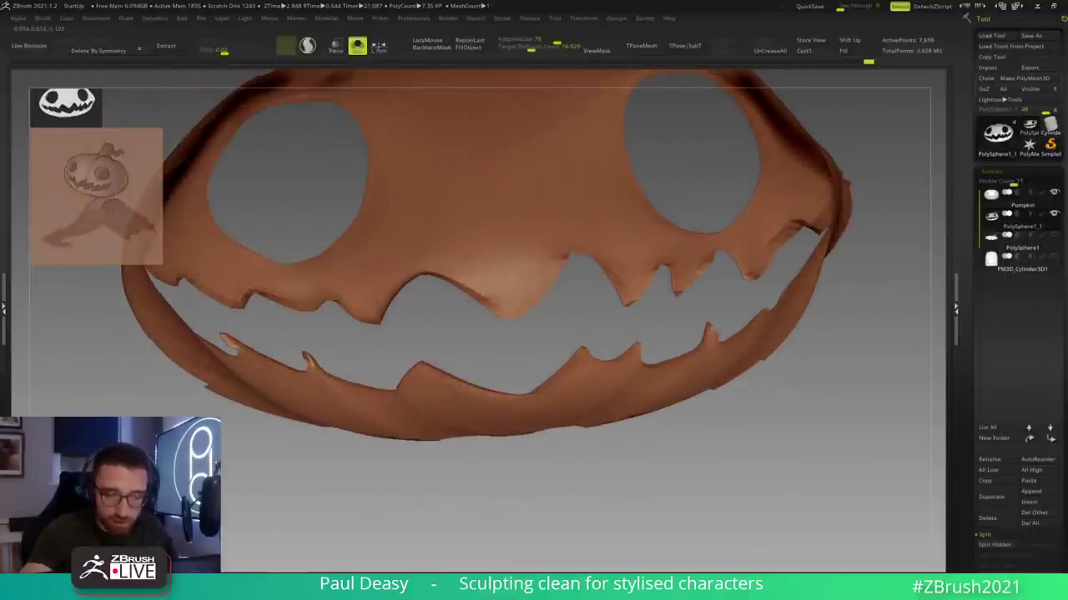
key("ctrl+w")
key("f")
left_click(806, 458, "ctrl+shift")
left_click_drag(807, 460, 856, 479)
key("shift+s")
mouse_move(791, 450)
left_mouse_down("alt")
mouse_move(746, 456)
mouse_move(761, 449)
left_mouse_up("alt")
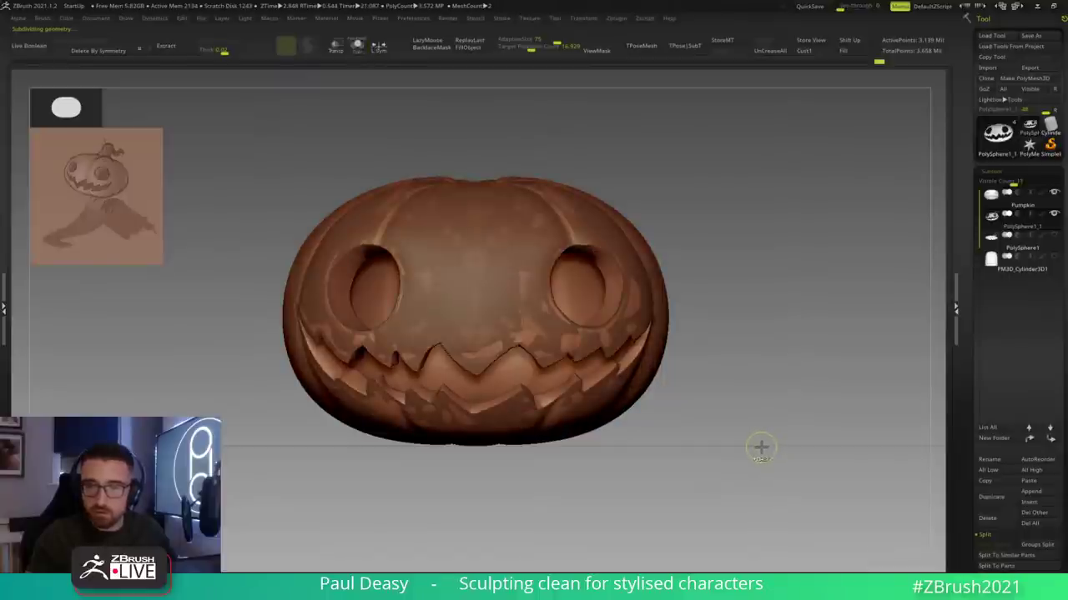
Step: Delete the old Pumpkin subtool, keeping the carved PolySphere1_1 head, and quick-save the project
key("Up")
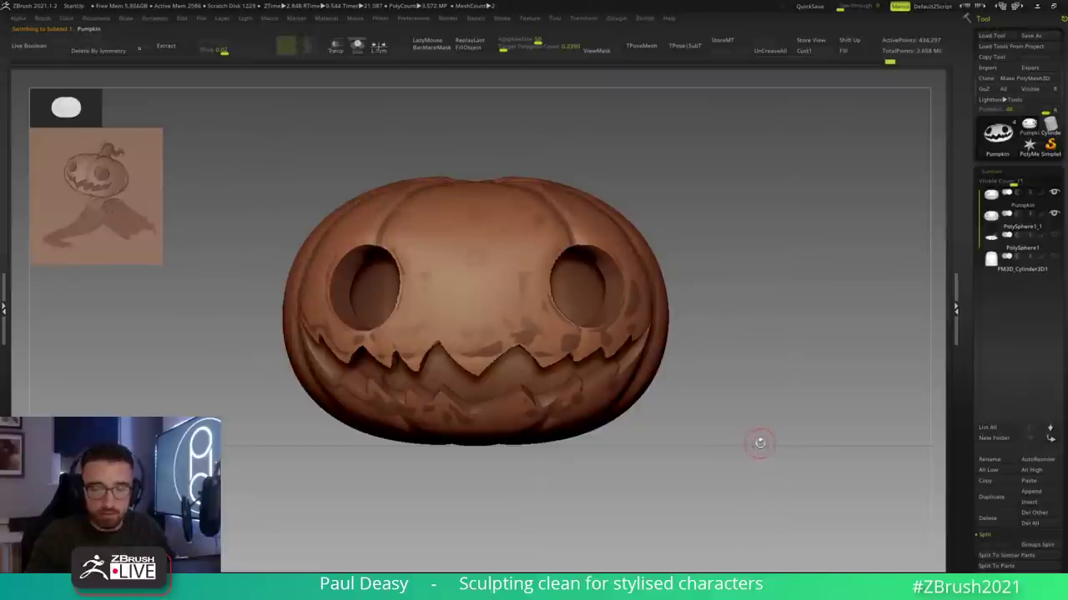
left_click_drag(759, 449, 761, 446)
left_click(987, 518)
left_click(891, 546)
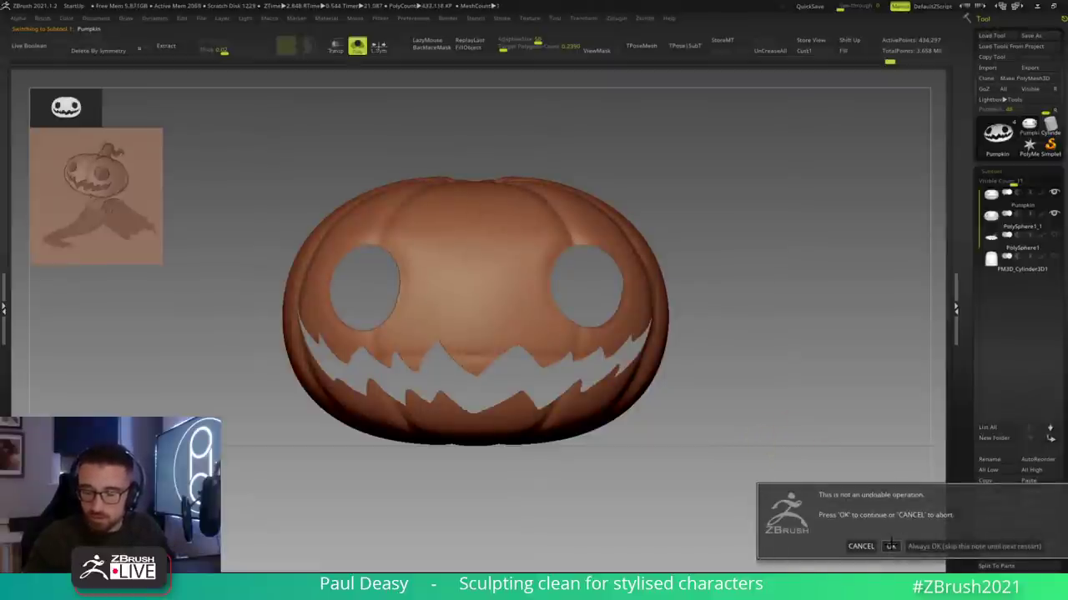
left_click_drag(792, 412, 780, 275)
left_click(809, 7)
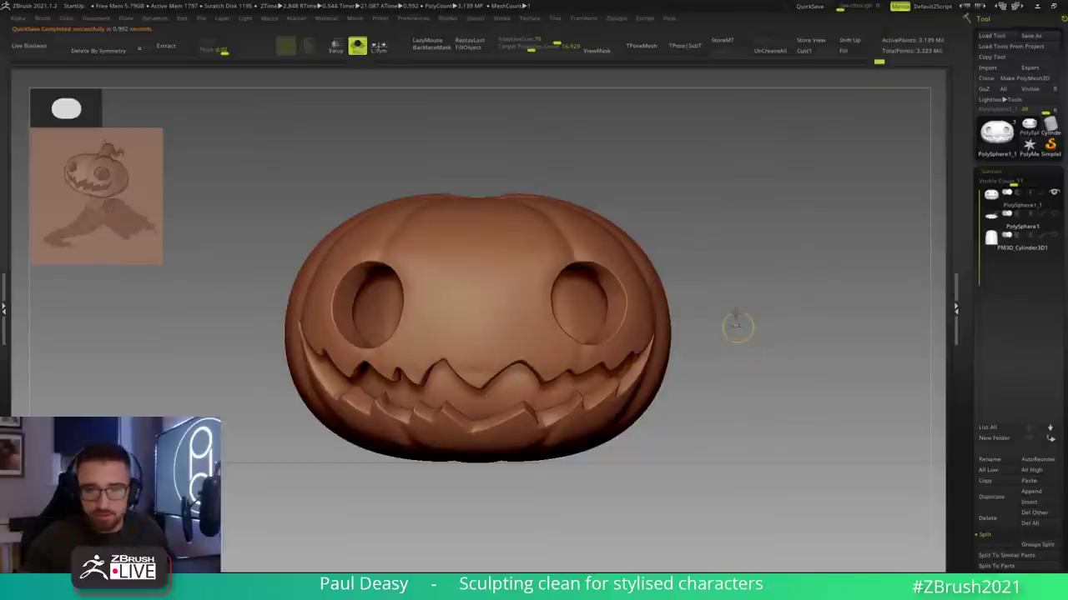
Step: Show the lid and stem subtools, then select the jagged lid and isolate it in Solo mode
left_click(1054, 214)
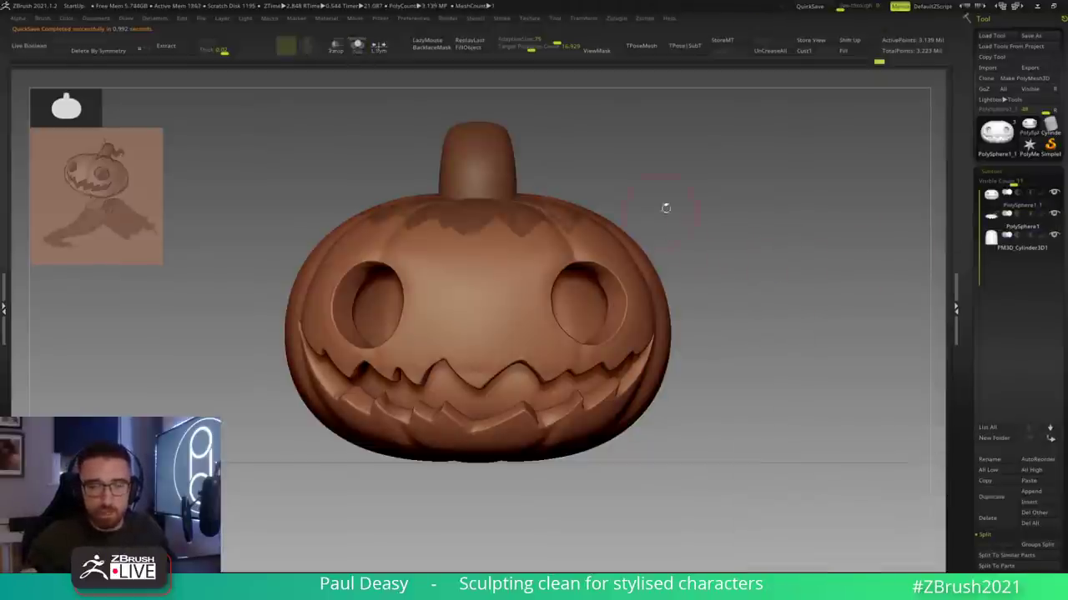
left_click_drag(660, 214, 602, 219)
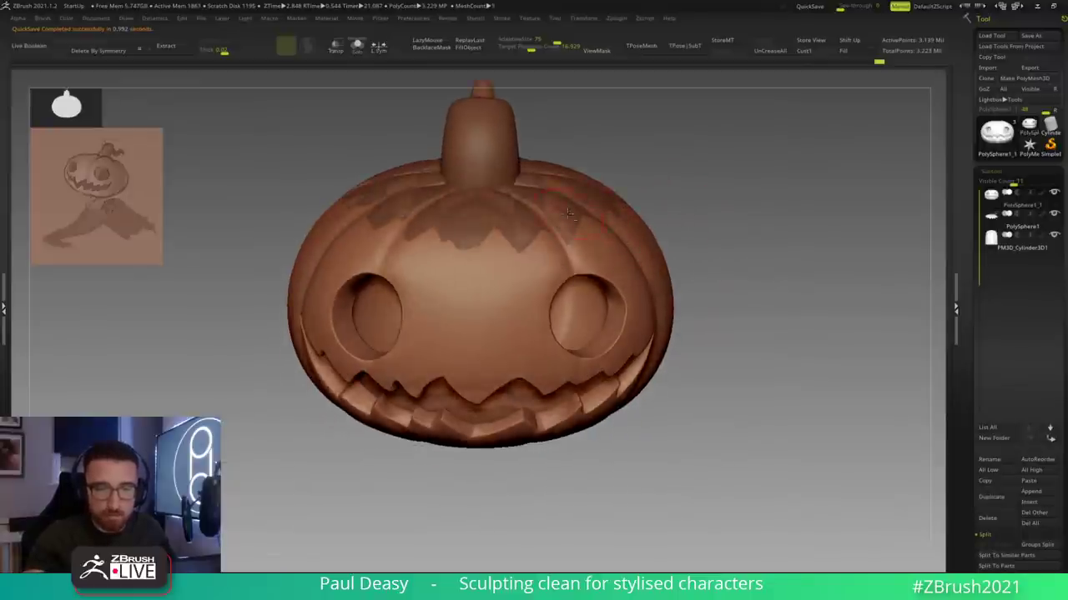
left_click(532, 193, "alt")
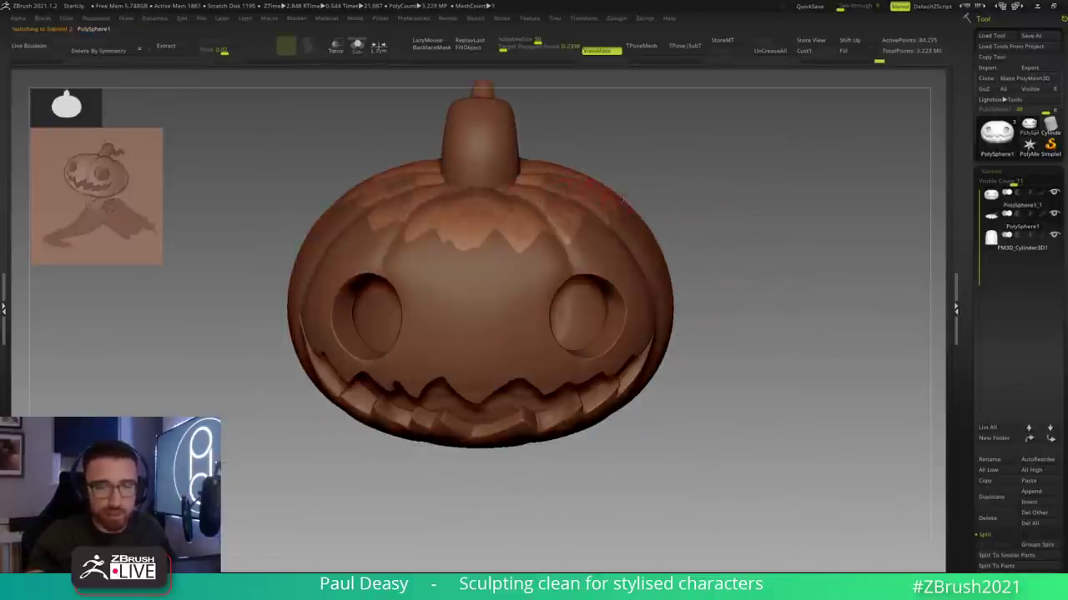
key("space")
key("alt+s")
key("space")
left_click_drag(681, 205, 679, 252)
left_click(986, 170)
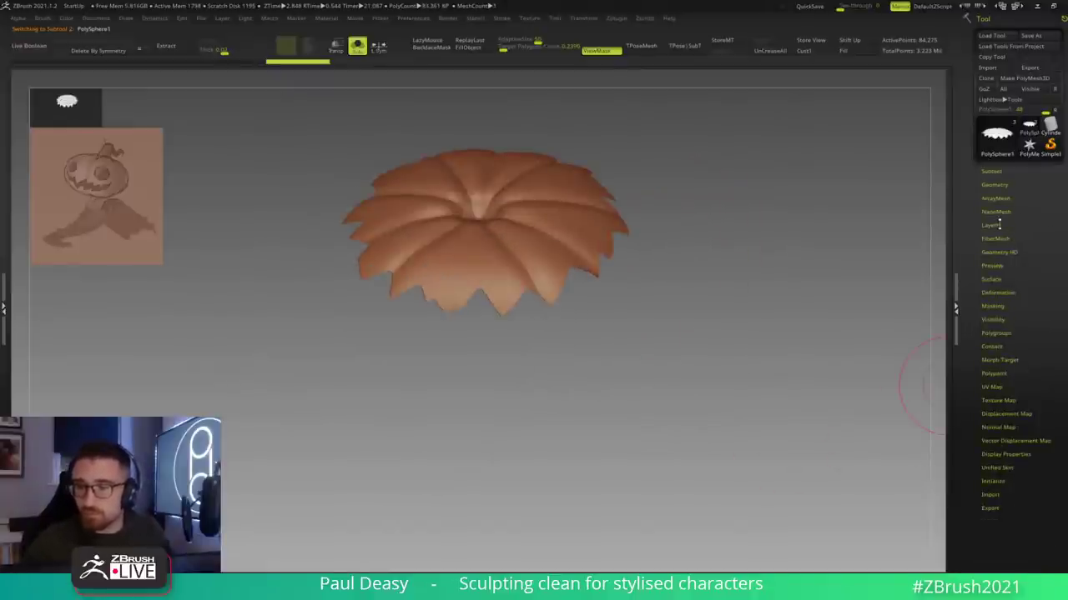
Step: Polish the lid's jagged rim with the Polish Crisp Edges deformation
left_click(992, 225)
left_click(998, 225)
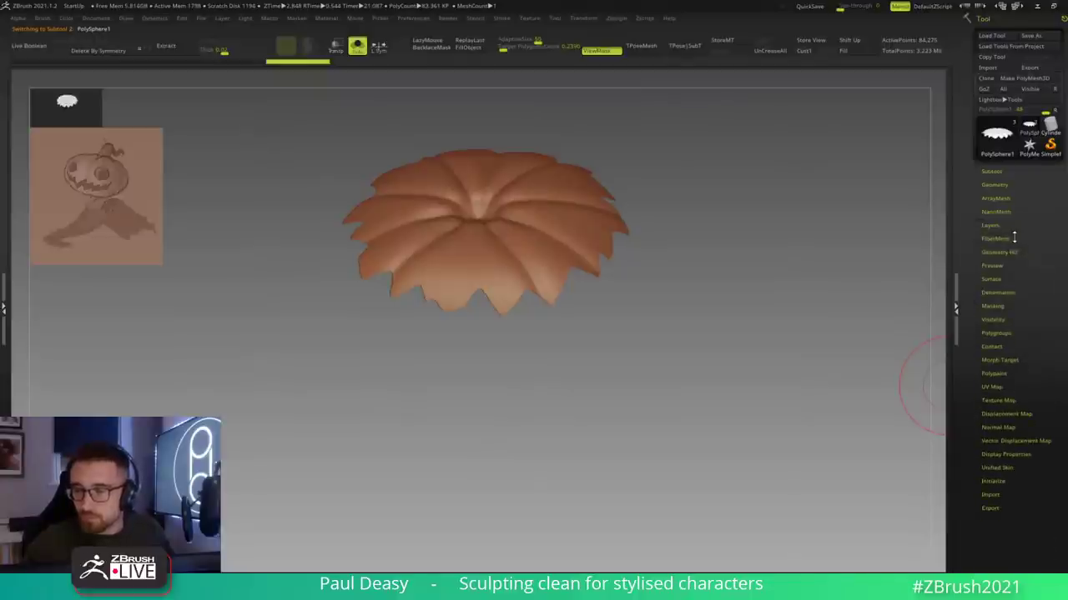
left_click(1005, 292)
left_click_drag(981, 360, 1062, 357)
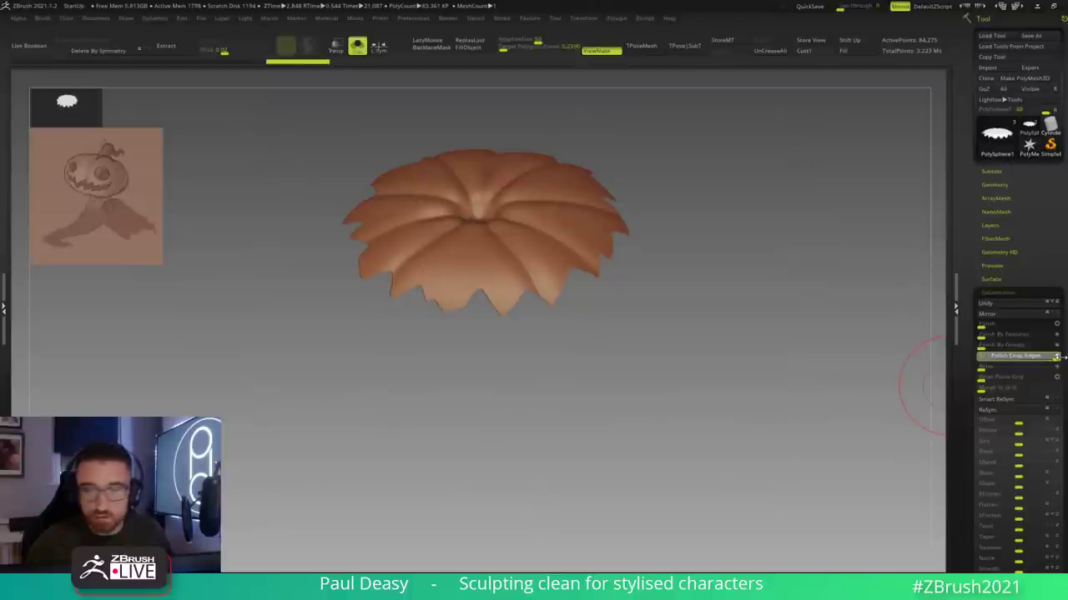
left_click_drag(684, 366, 745, 391, "alt")
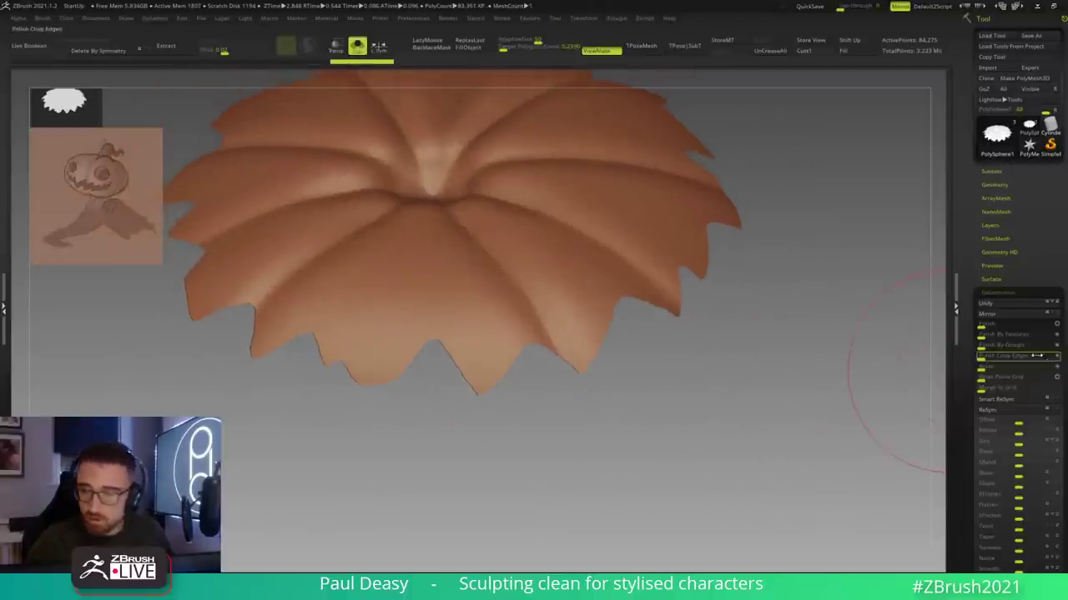
left_click_drag(982, 357, 1005, 358)
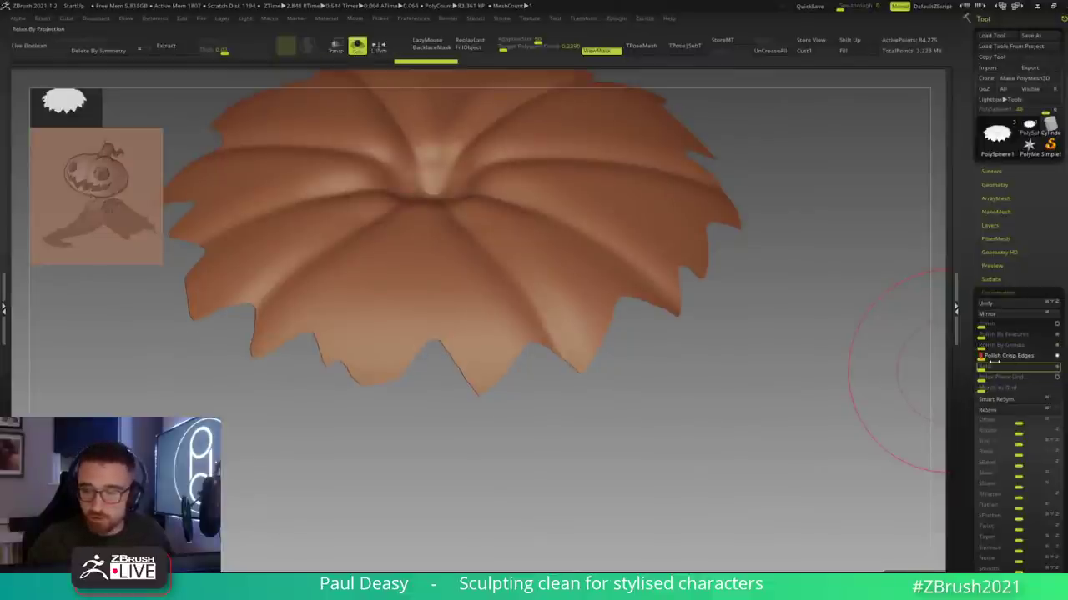
left_click_drag(1032, 358, 1001, 359)
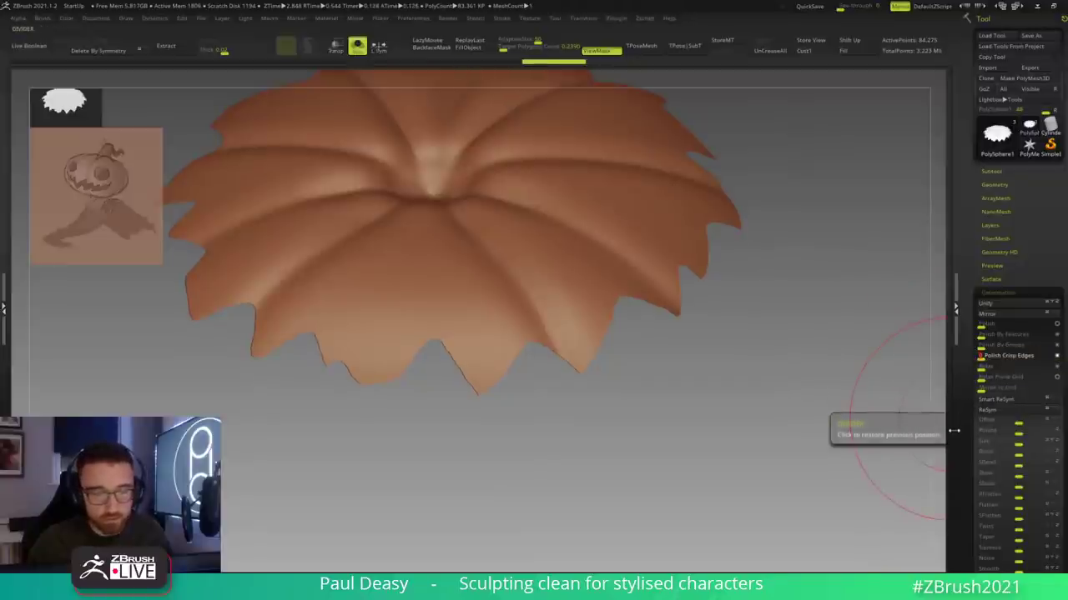
left_click_drag(810, 442, 769, 398, "alt")
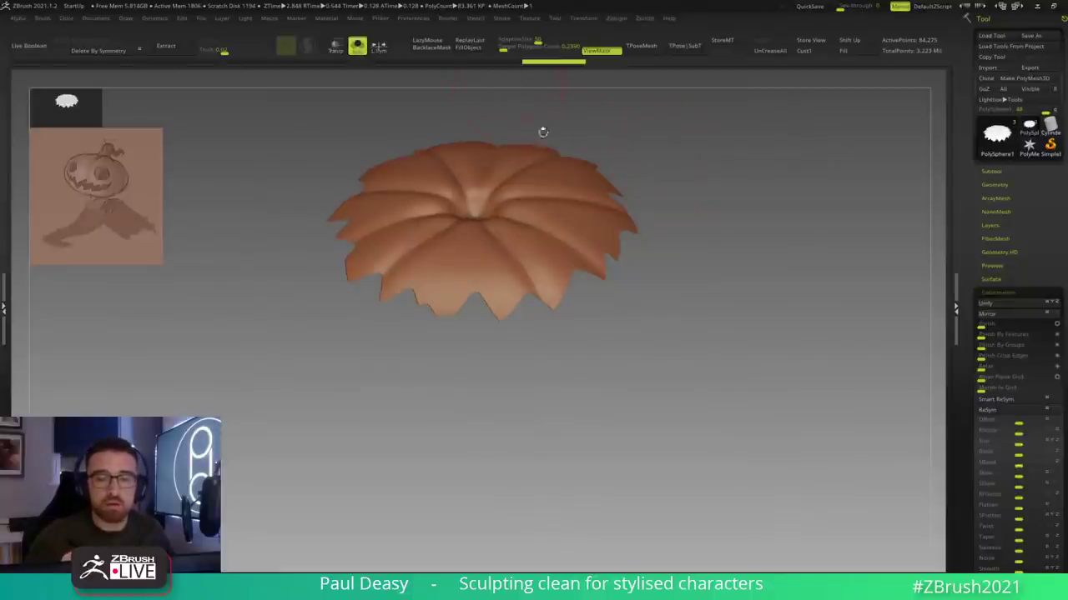
Step: Duplicate the lid subtool and ZRemesh the original with a target polygon count of about 4.46
left_click(990, 170)
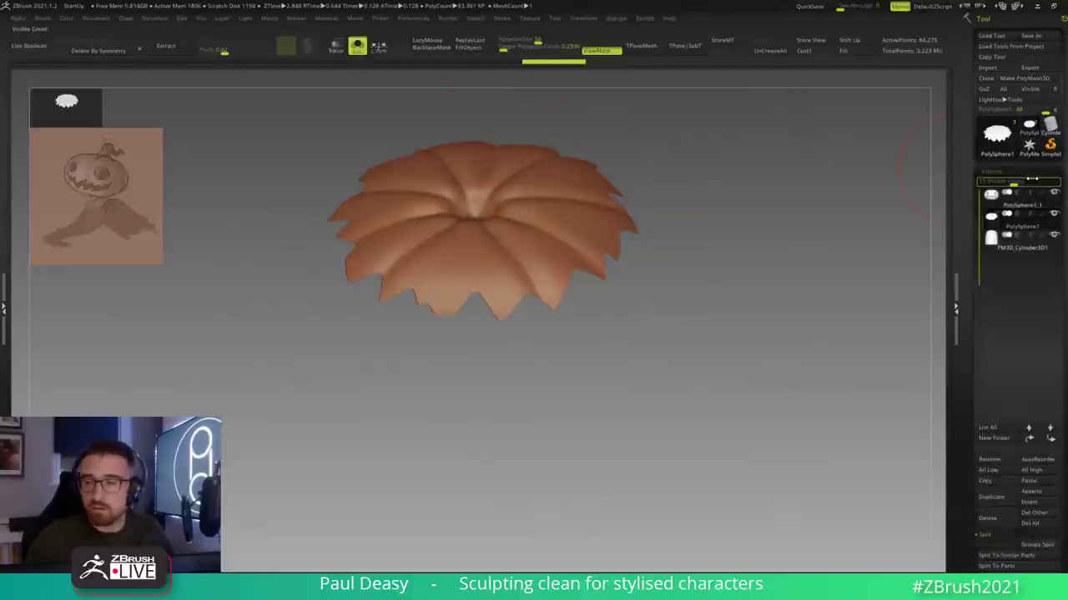
left_click(1056, 216)
key("ctrl+shift+d")
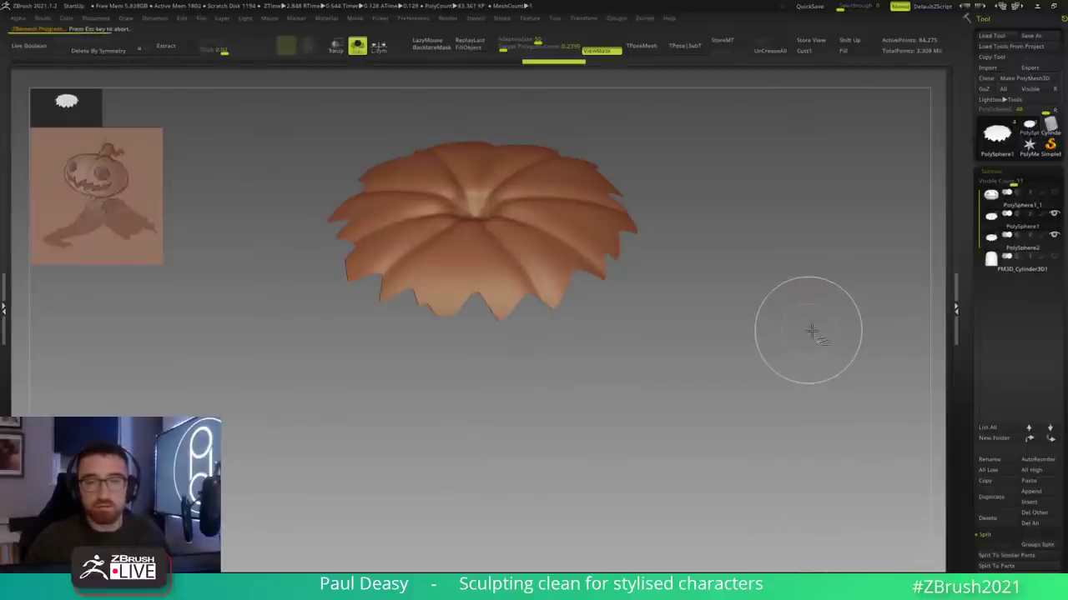
key("Escape")
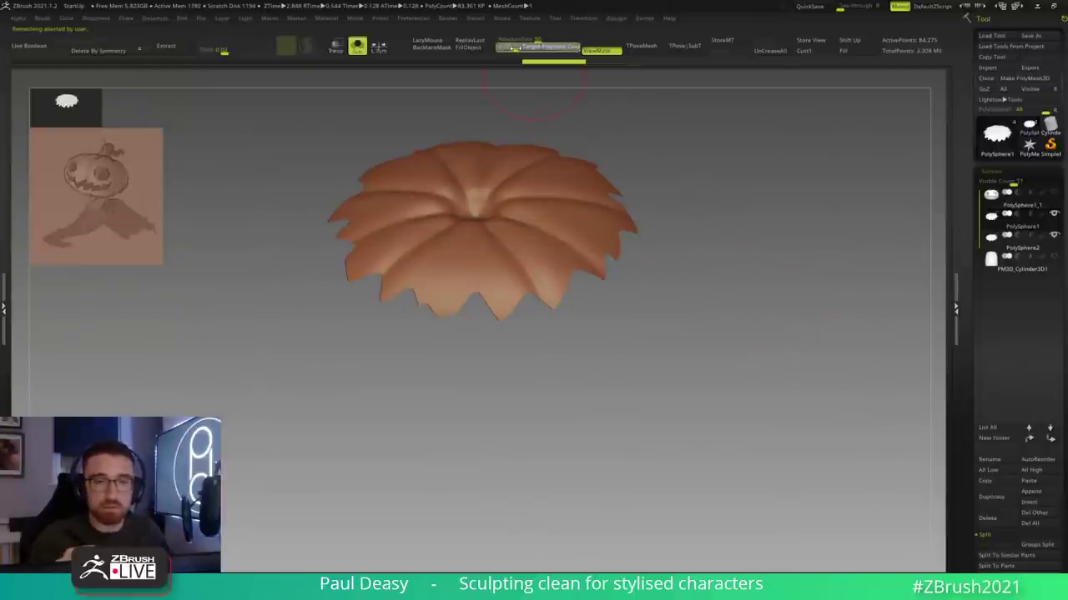
left_click(513, 48)
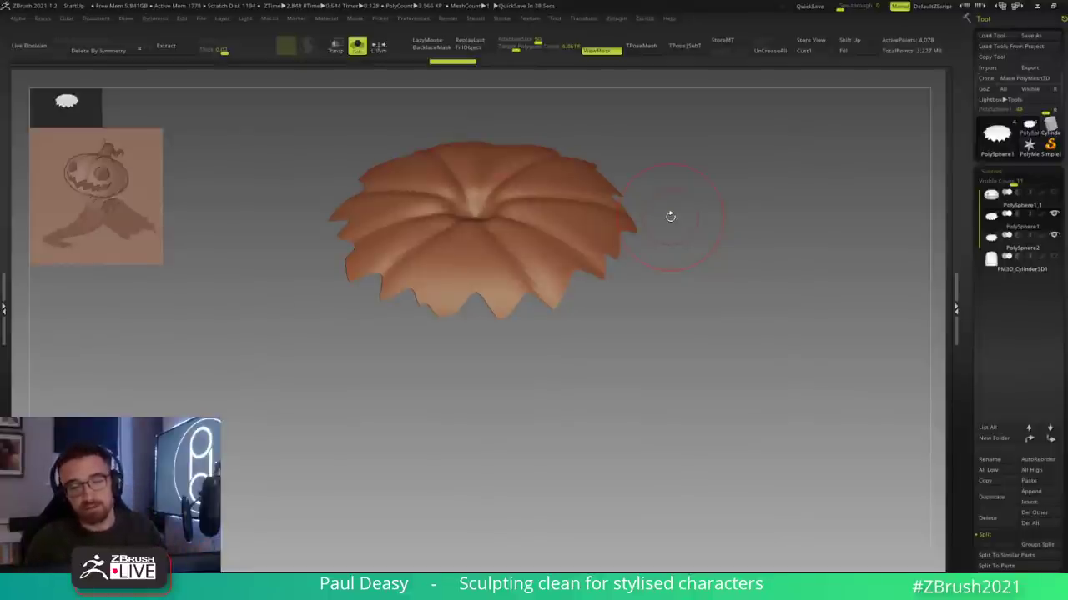
Step: Preview the remeshed lid with dynamic subdivision from a low front angle
right_click(679, 232)
right_click_drag(680, 236, 755, 283, "ctrl")
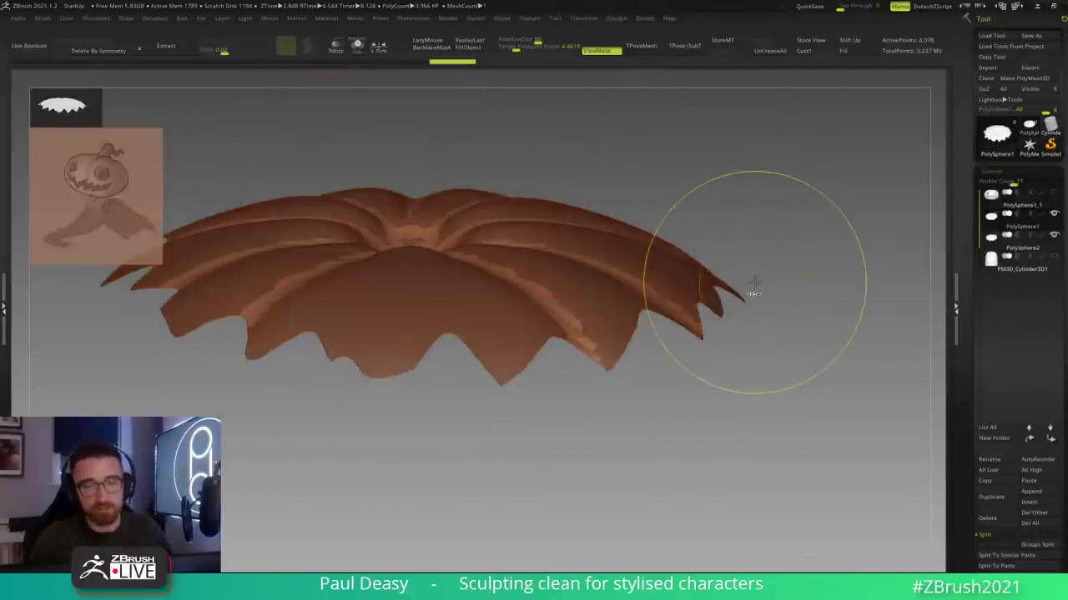
key("d")
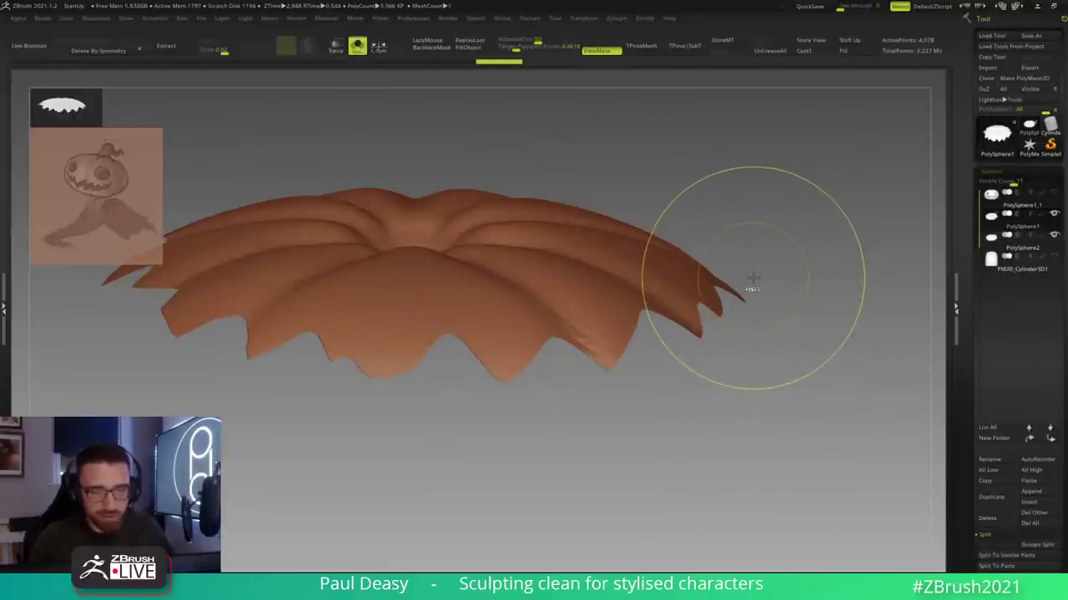
key("shift+d")
key("d")
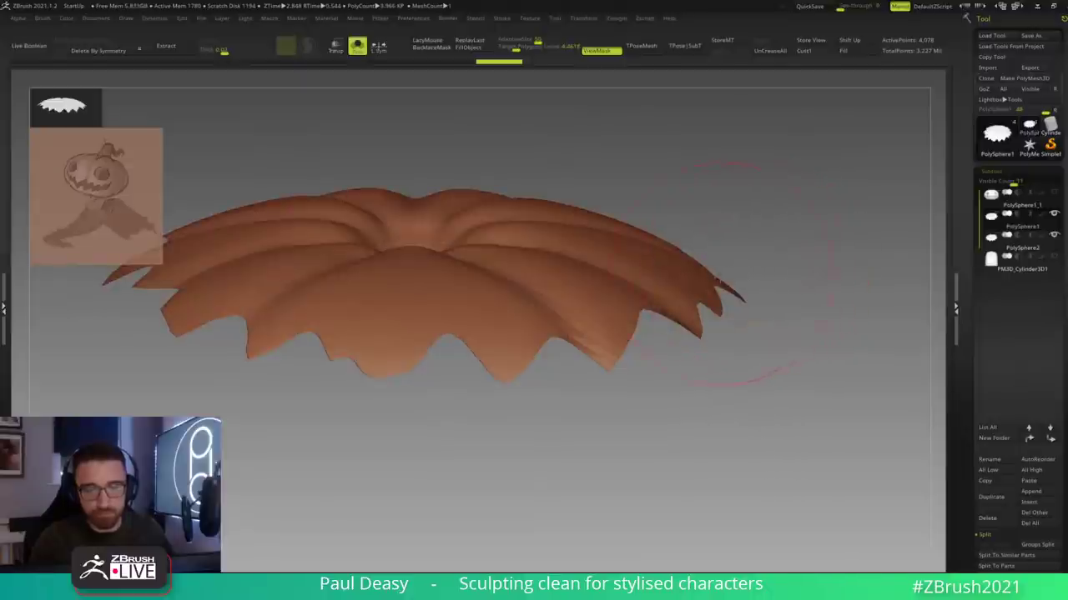
Step: Extrude all of the lid's polygons with the ZModeler brush to thicken it, undoing surplus changes
key("b")
key("z")
key("m")
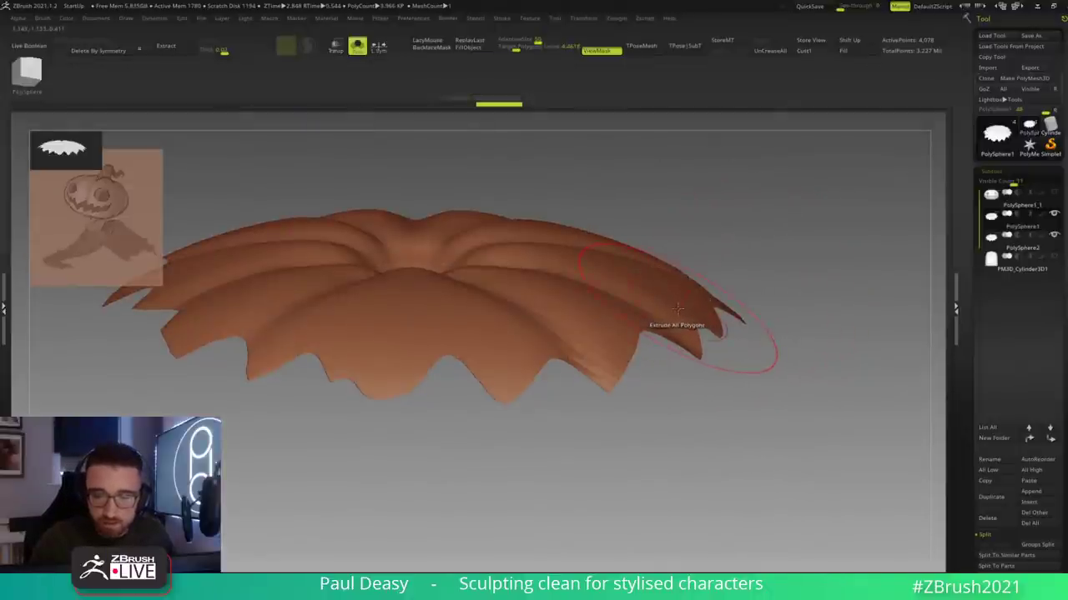
left_click_drag(677, 309, 677, 316)
key("ctrl+z")
key("ctrl+z")
key("ctrl+z")
key("ctrl+z")
key("ctrl+z")
key("ctrl+z")
key("ctrl+z")
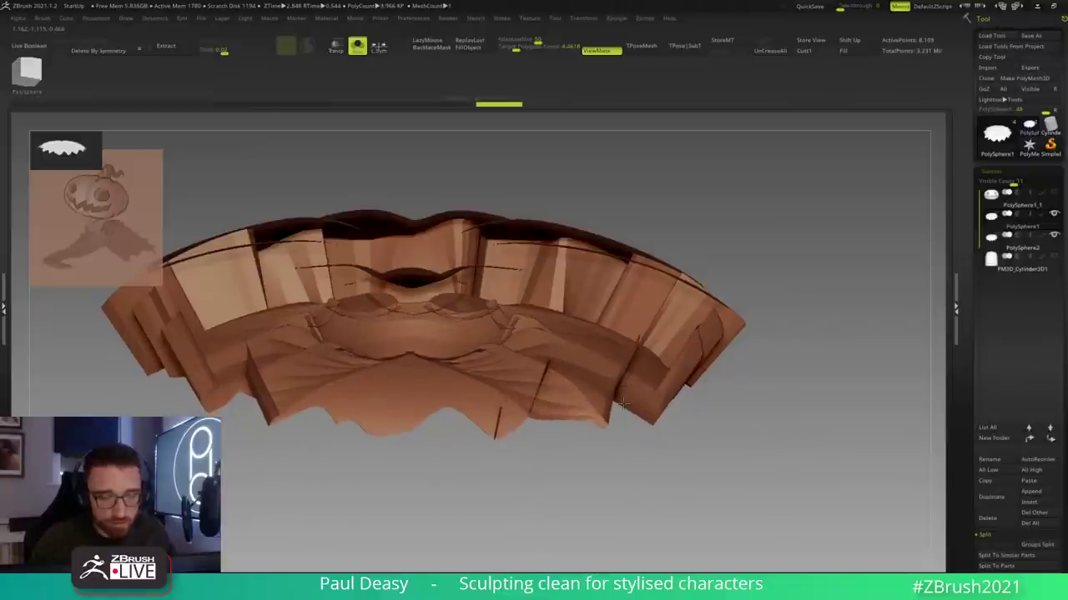
key("ctrl+z")
key("ctrl+z")
left_click_drag(759, 424, 727, 398, "alt")
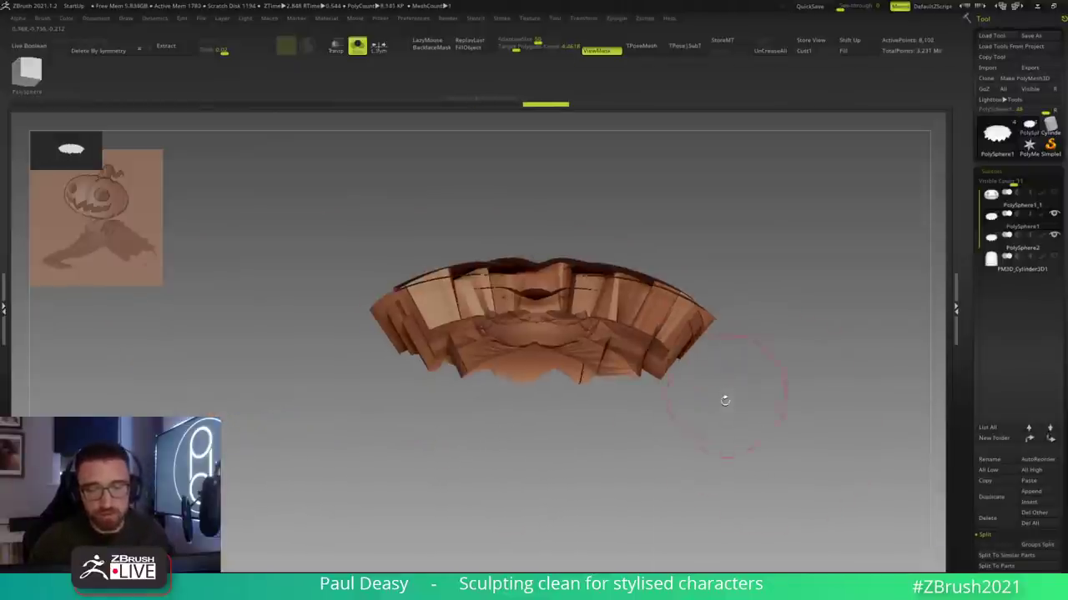
Step: Smooth the underside of the thickened lid around its central bulge
key("shift+f")
key("shift+f")
mouse_move(600, 550)
right_mouse_down()
mouse_move(731, 436)
mouse_move(724, 339)
mouse_move(757, 299)
mouse_move(734, 288)
mouse_move(745, 309)
right_mouse_up()
key("w")
left_click(628, 315, "ctrl")
key("q")
key("space")
mouse_move(557, 367)
left_mouse_down()
mouse_move(555, 321)
mouse_move(548, 334)
left_mouse_up()
key("space")
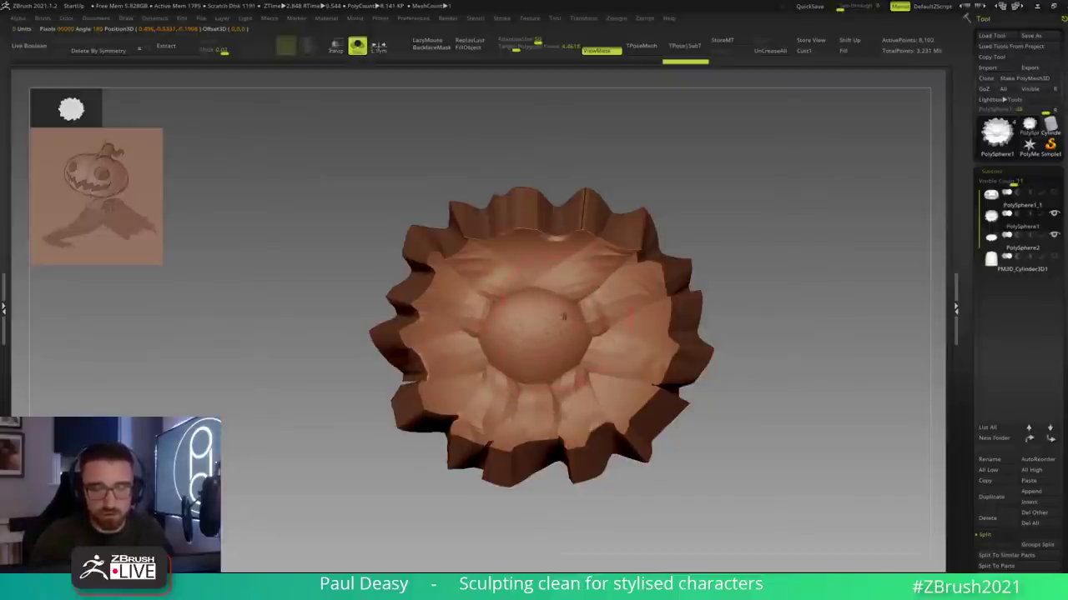
mouse_move(750, 354)
left_mouse_down()
mouse_move(747, 271)
mouse_move(763, 287)
mouse_move(753, 338)
left_mouse_up()
mouse_move(480, 254)
left_mouse_down()
mouse_move(451, 275)
mouse_move(463, 333)
left_mouse_up()
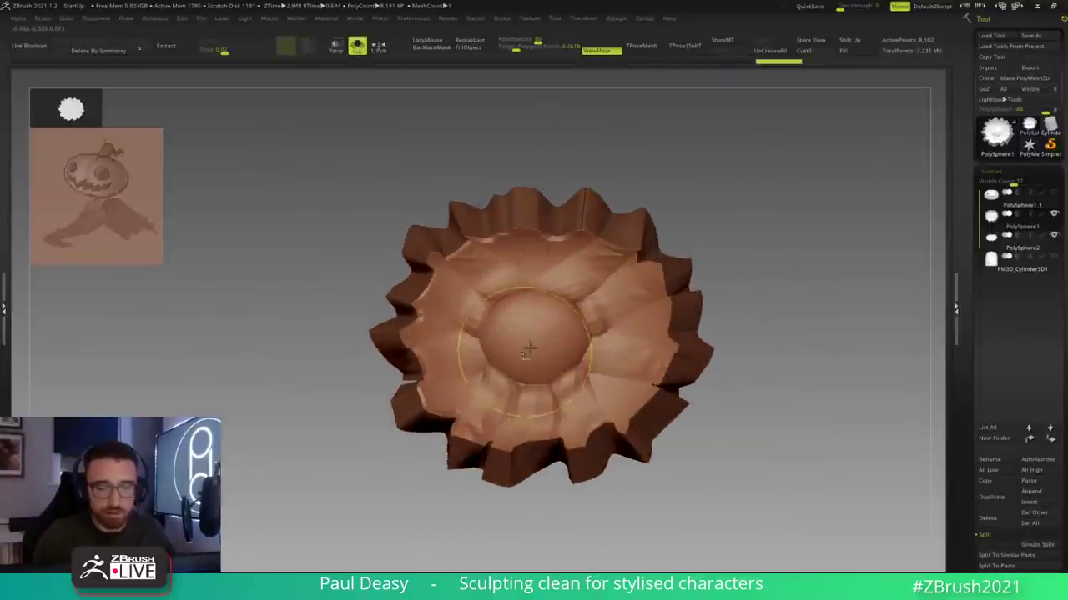
Step: Isolate the lid's underside surface and smooth out the creases around its central bulge
left_click(525, 309, "ctrl+shift")
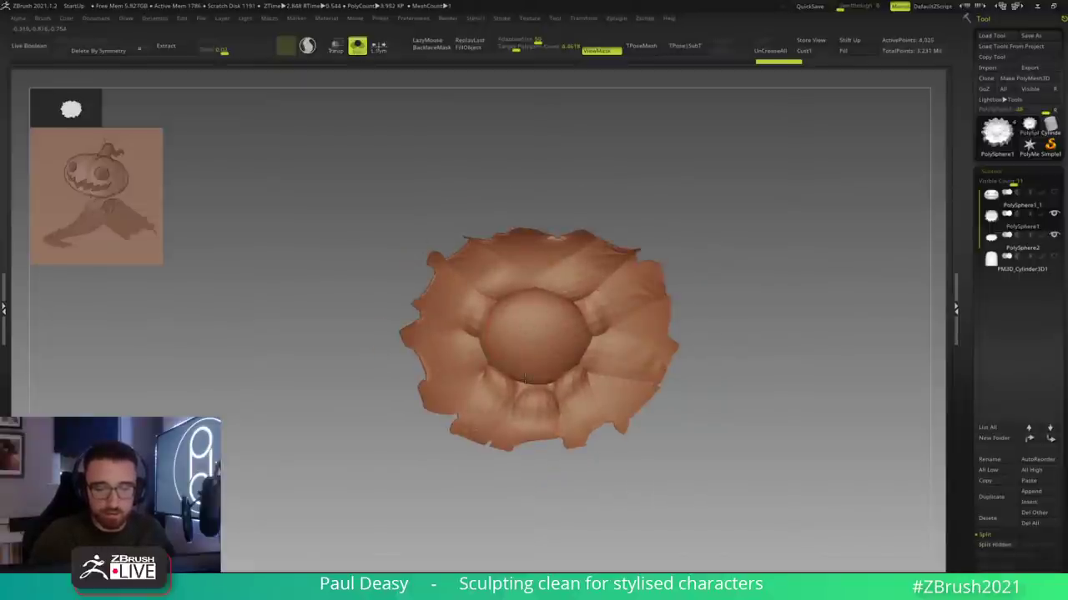
key("space")
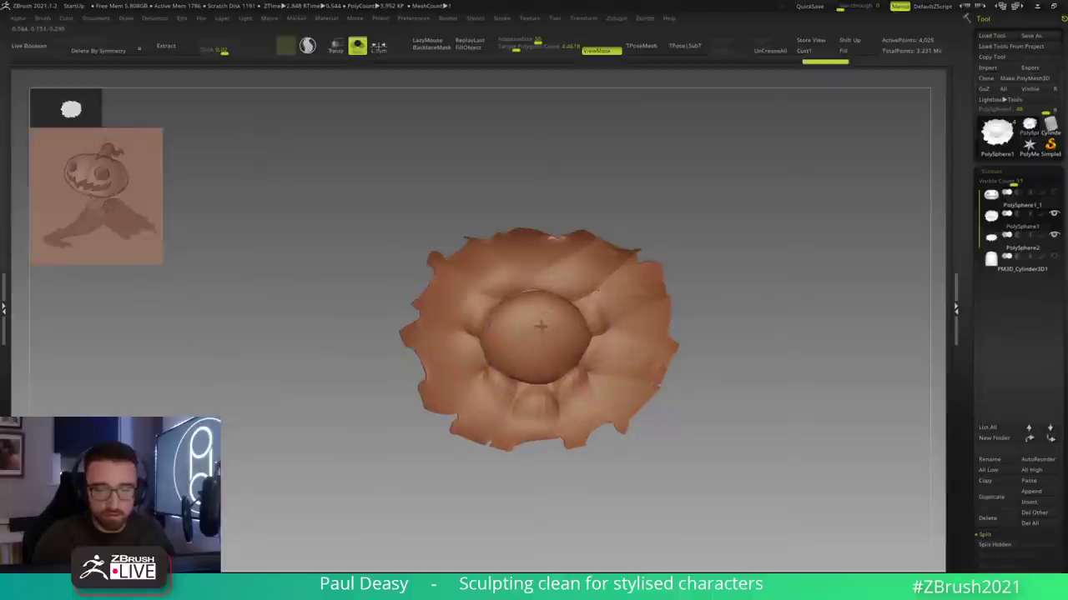
left_click_drag(541, 327, 513, 339)
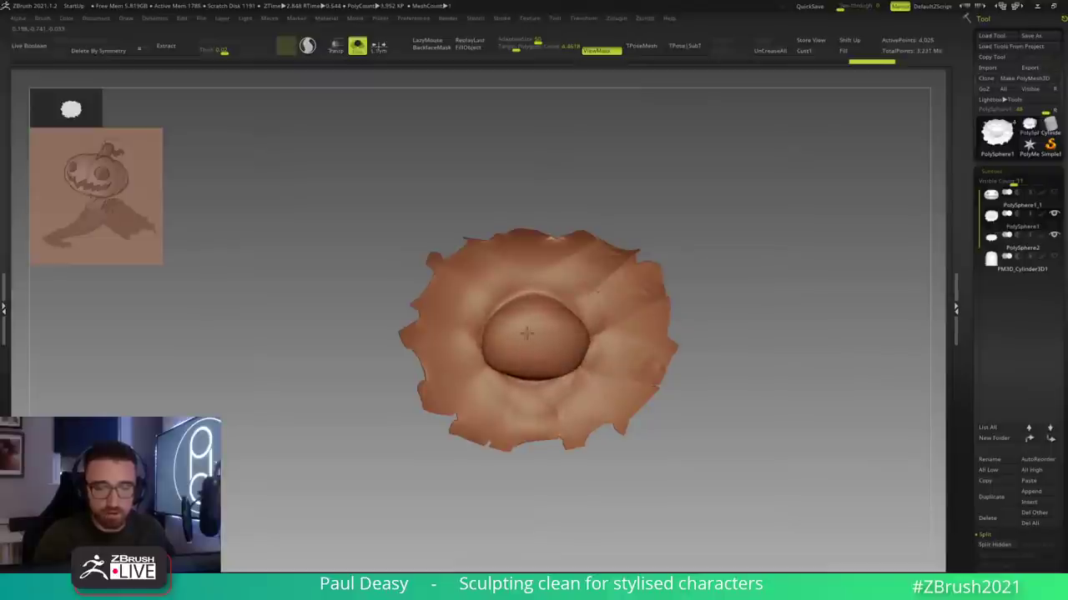
left_click_drag(538, 341, 549, 373)
mouse_move(691, 331)
left_mouse_down()
mouse_move(717, 293)
mouse_move(713, 325)
left_mouse_up()
right_click_drag(575, 369, 567, 340)
key("space")
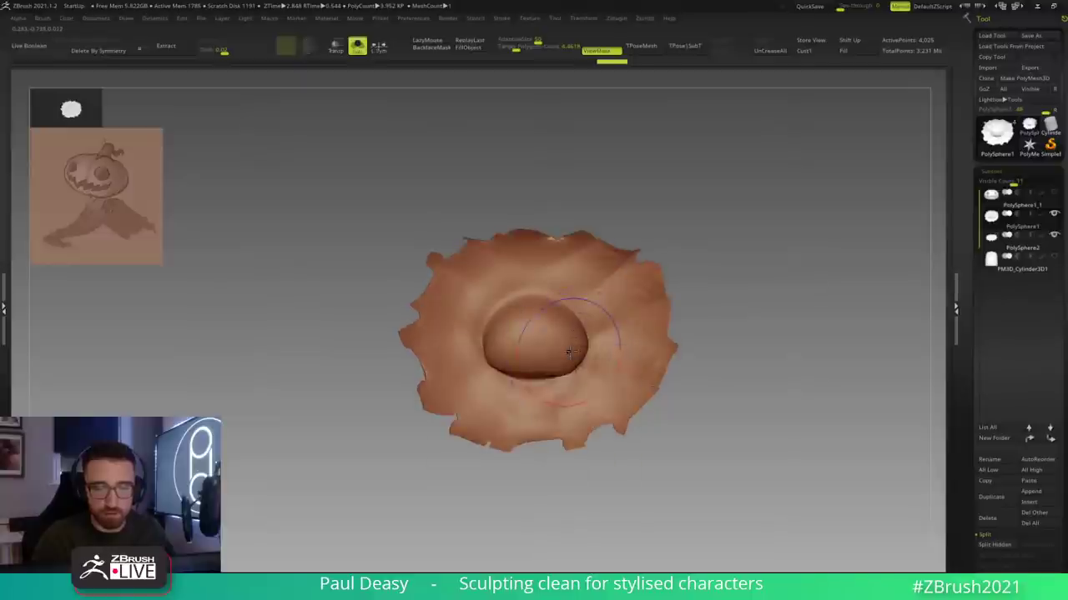
left_click_drag(590, 386, 615, 385)
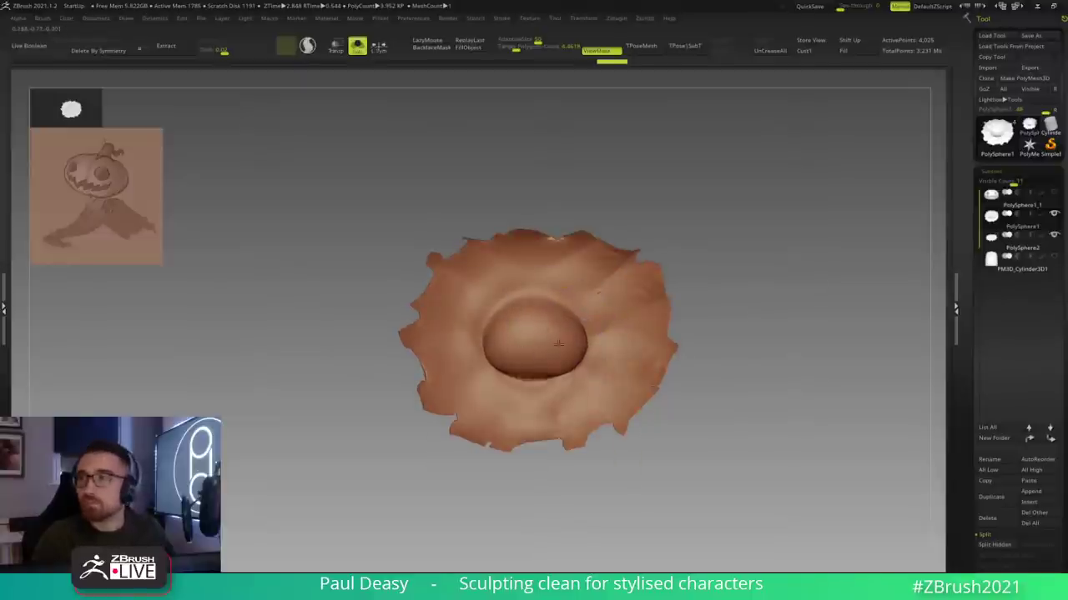
Step: Flatten the central bulge of the isolated underside with repeated smoothing strokes
left_click_drag(563, 343, 558, 345, "shift")
key("space")
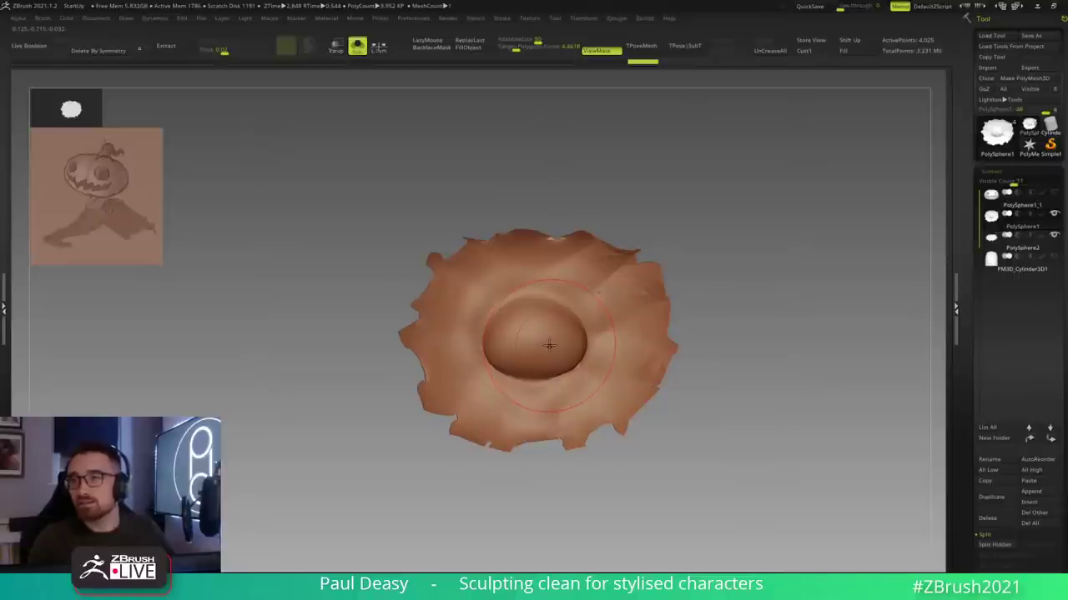
left_click_drag(547, 334, 553, 335, "shift")
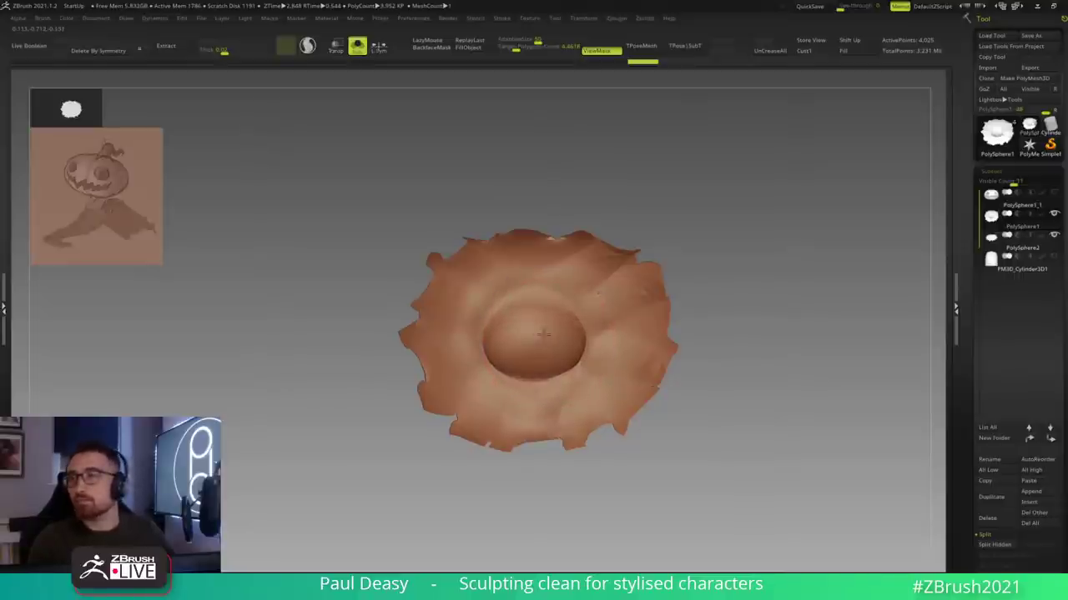
left_click_drag(553, 335, 550, 338, "shift")
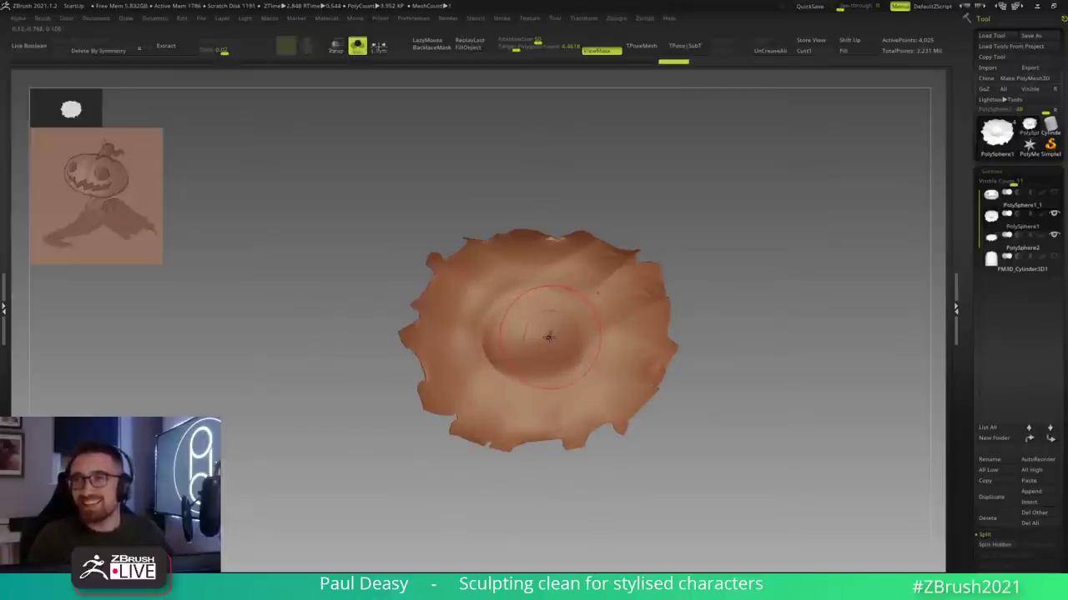
key("space")
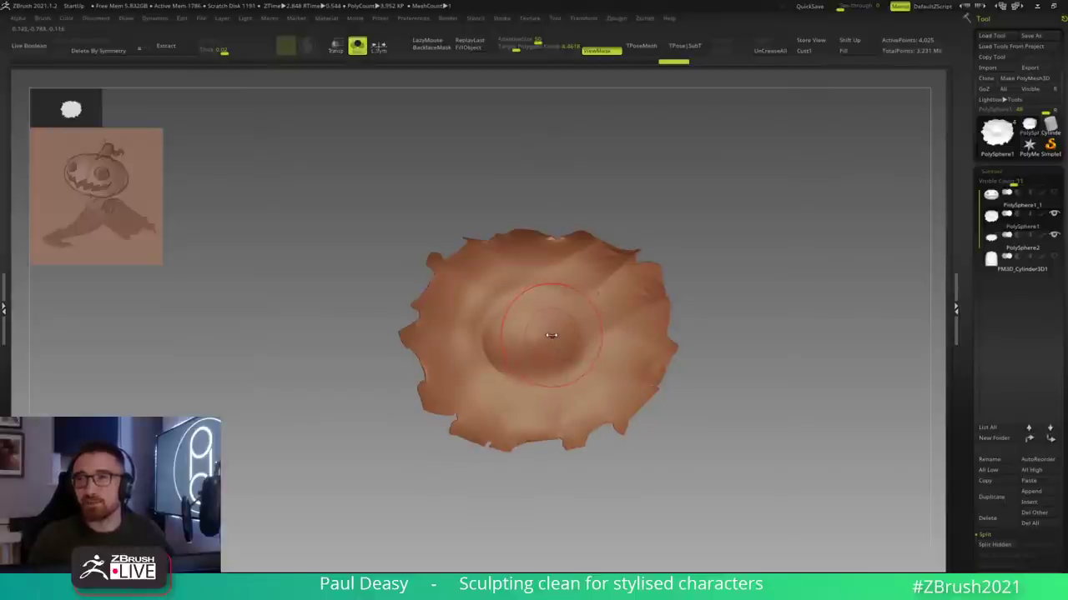
left_click_drag(545, 337, 521, 332, "shift")
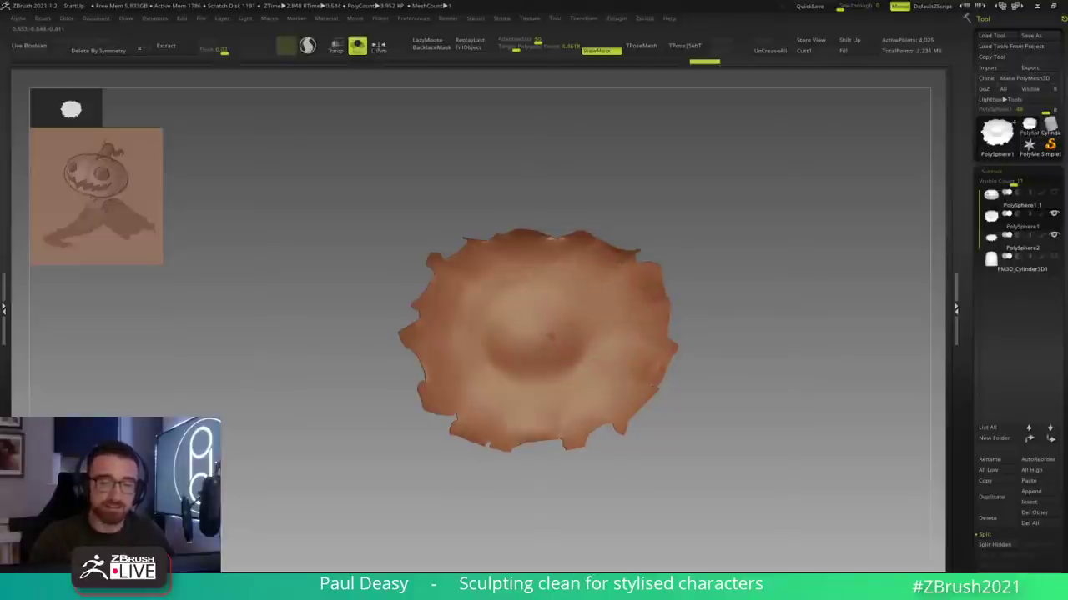
mouse_move(532, 338)
left_mouse_down()
mouse_move(519, 339)
mouse_move(516, 302)
left_mouse_up()
left_click_drag(521, 342, 538, 338, "shift")
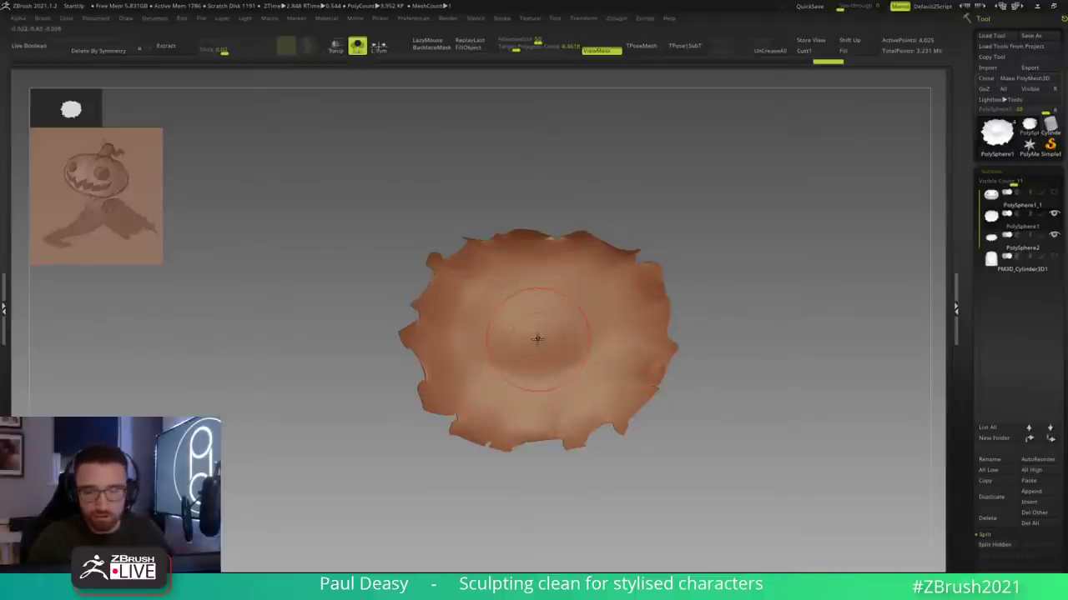
Step: Blend the remains of the bulge into the underside and unhide the rest of the lid
key("super")
key("super")
key("space")
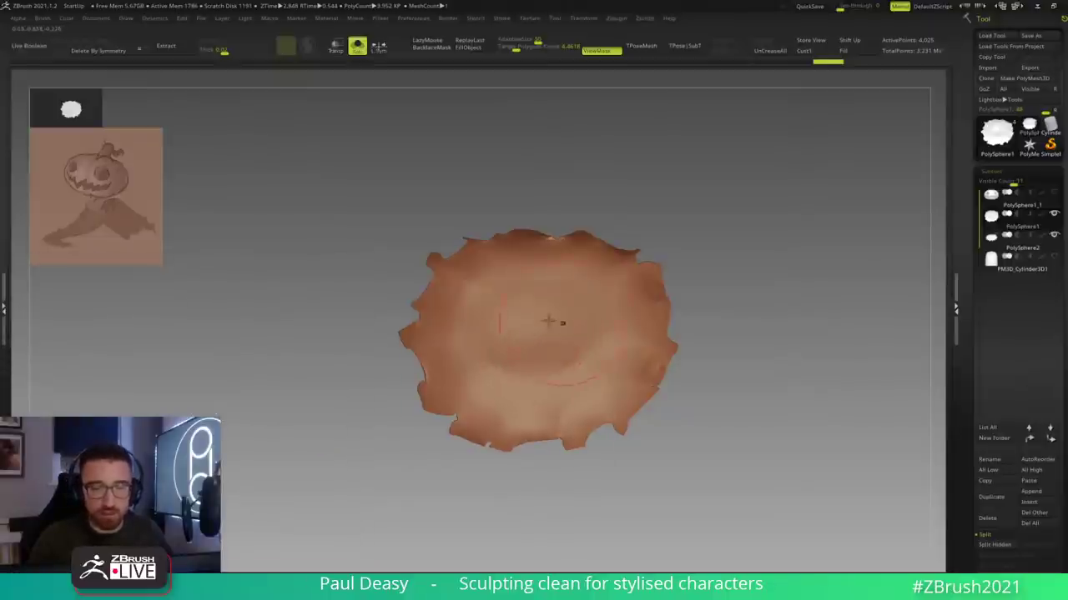
key("3")
mouse_move(767, 341)
left_mouse_down()
mouse_move(789, 389)
mouse_move(801, 389)
mouse_move(791, 275)
left_mouse_up()
mouse_move(490, 271)
left_mouse_down()
mouse_move(454, 267)
mouse_move(500, 281)
mouse_move(462, 367)
left_mouse_up()
mouse_move(603, 317)
left_mouse_down()
mouse_move(615, 326)
mouse_move(632, 296)
mouse_move(602, 289)
mouse_move(609, 276)
left_mouse_up()
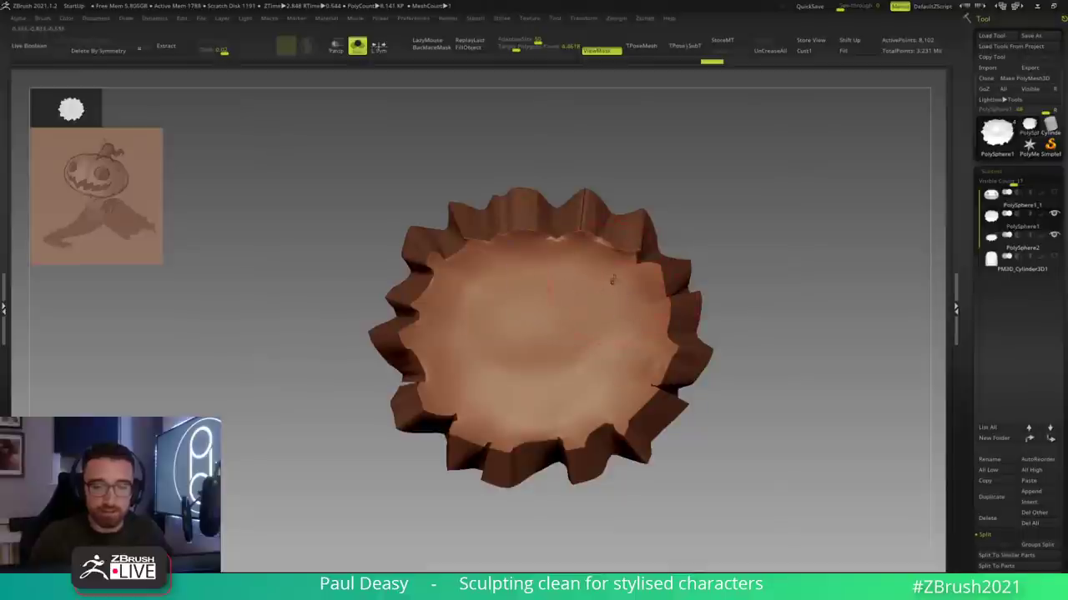
Step: Try to clean up the narrow pinched gap in the lid's side wall with a brush stroke, and undo it
left_click_drag(765, 281, 780, 401)
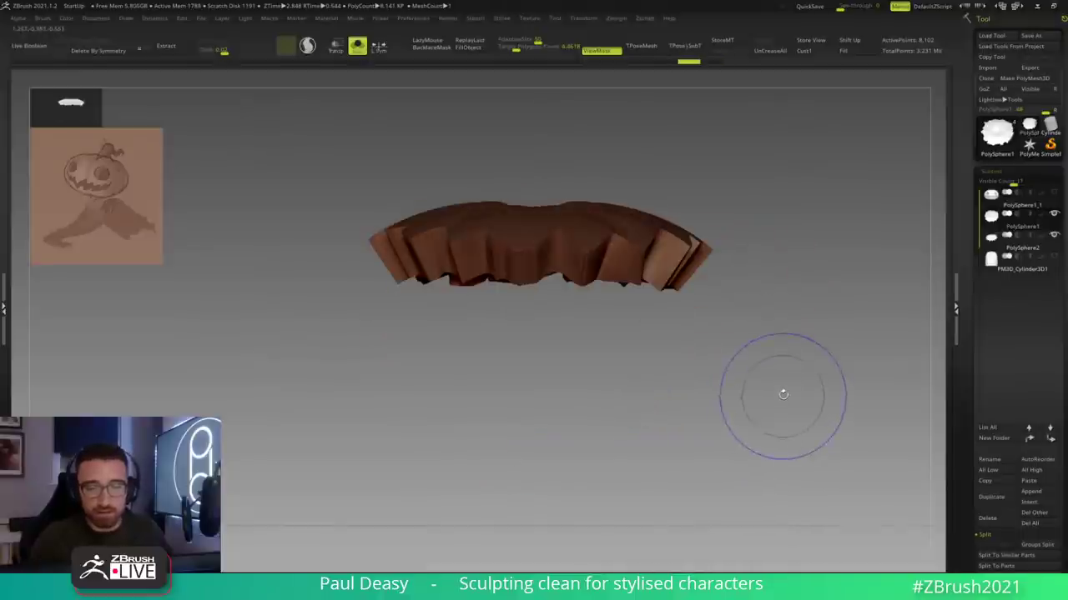
key("shift+f")
right_click_drag(778, 343, 792, 381, "ctrl")
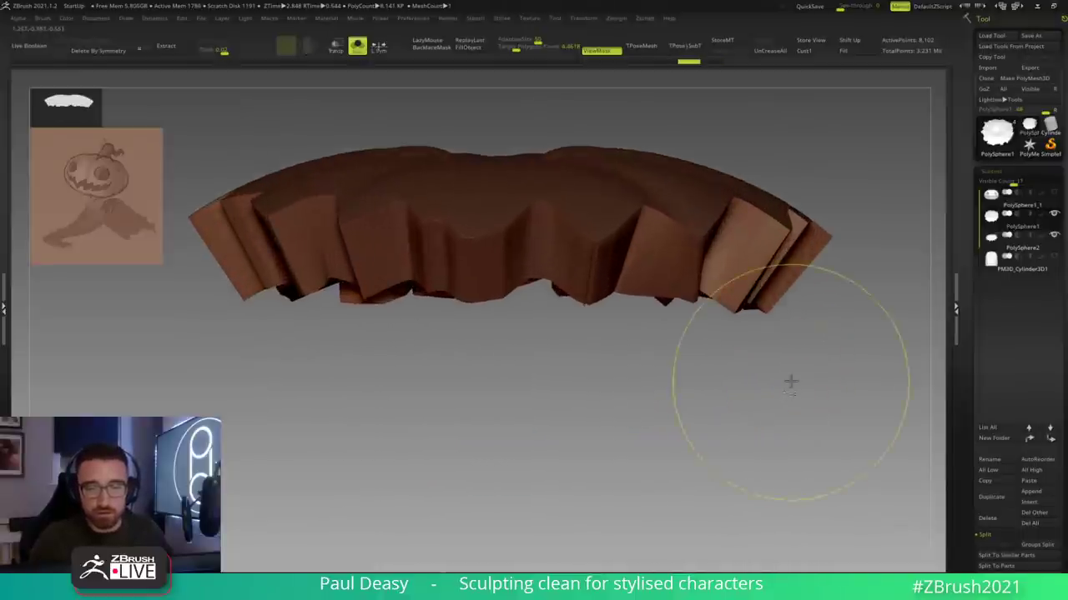
left_click_drag(812, 376, 805, 334)
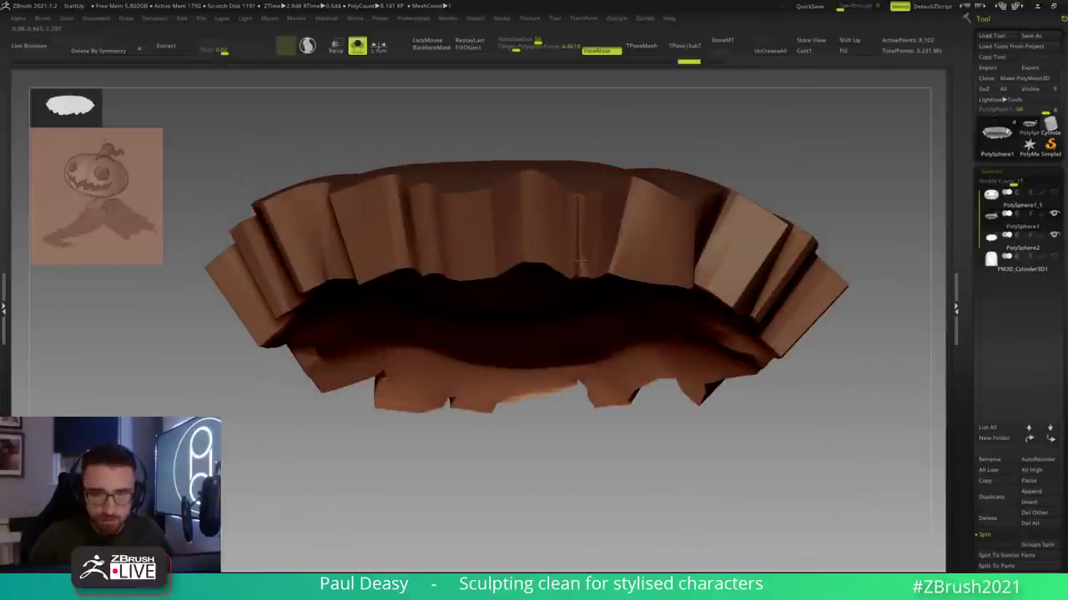
left_click_drag(595, 245, 583, 185)
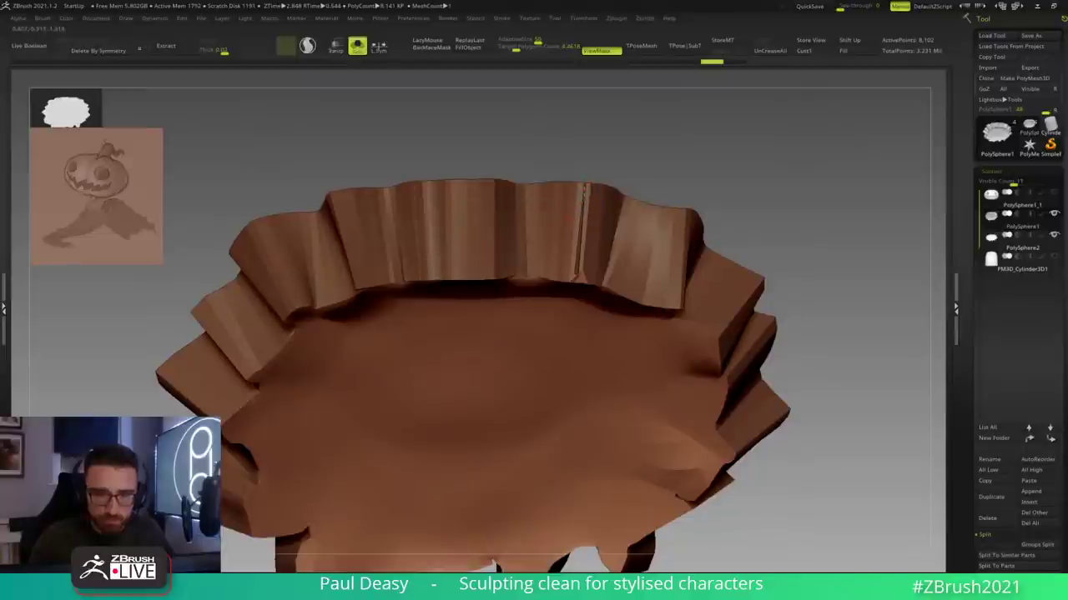
mouse_move(583, 235)
left_mouse_down()
mouse_move(577, 271)
mouse_move(590, 232)
left_mouse_up()
key("ctrl+z")
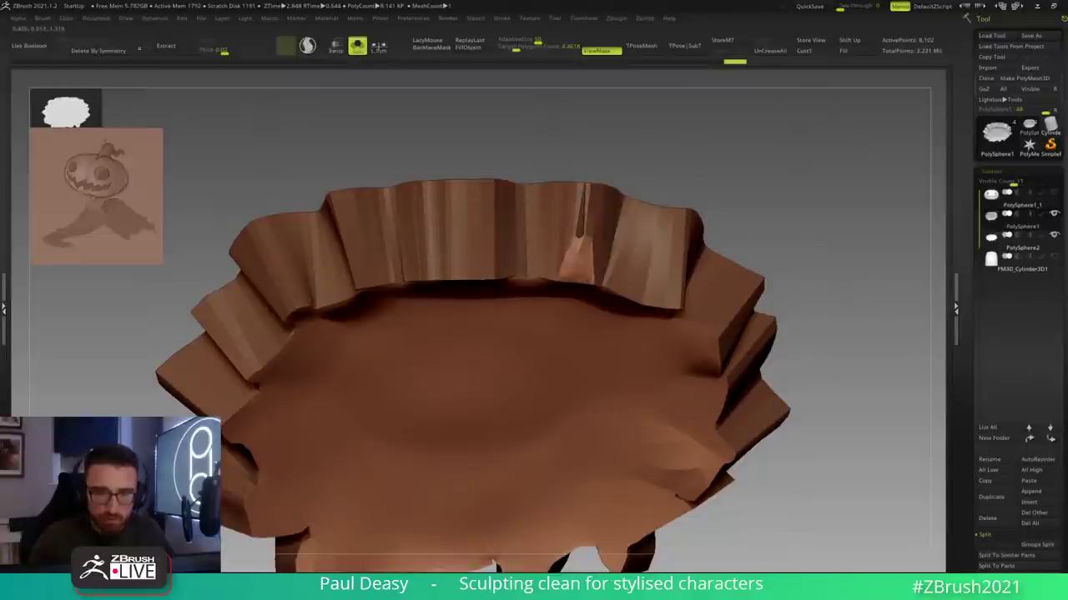
left_click_drag(798, 173, 631, 231)
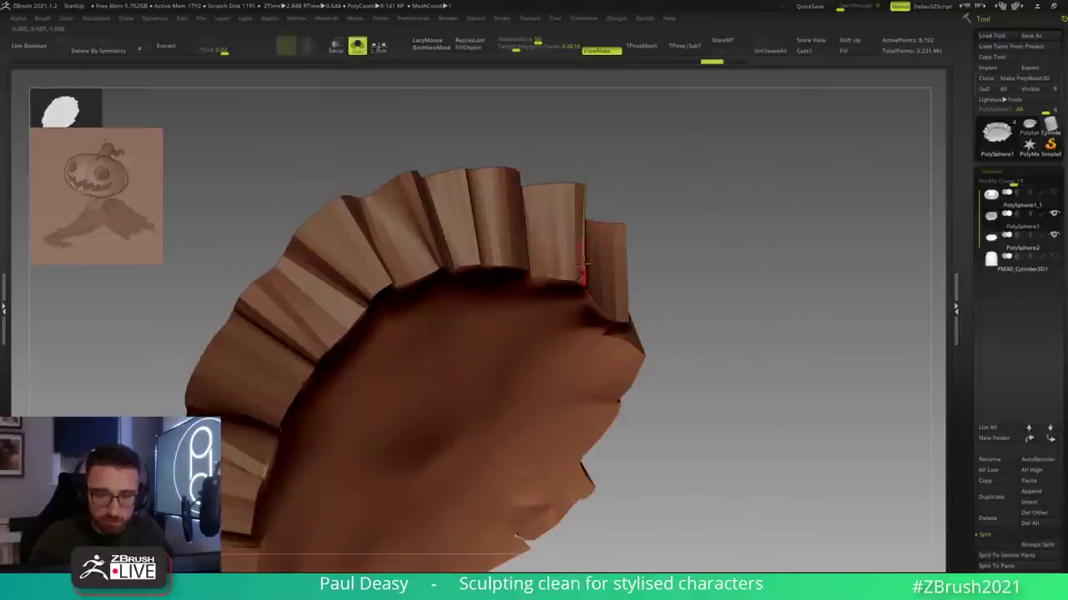
left_click_drag(694, 355, 624, 362)
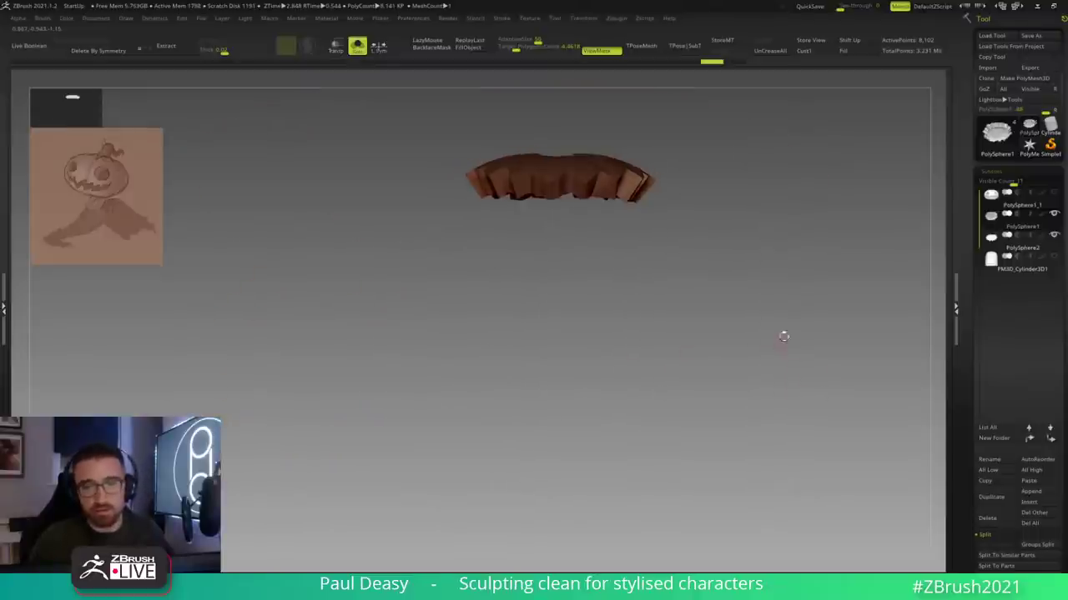
Step: Insert supporting edge loops around the lid's side wall with the ZModeler brush, using the wireframe display as a guide
left_click_drag(784, 336, 730, 402, "alt")
key("space")
key("ctrl+s")
key("space")
mouse_move(724, 320)
left_mouse_down("ctrl")
mouse_move(733, 346)
mouse_move(719, 314)
mouse_move(670, 291)
mouse_move(681, 341)
mouse_move(664, 306)
mouse_move(758, 343)
left_mouse_up("ctrl")
key("space")
key("ctrl+s")
key("b")
key("z")
key("m")
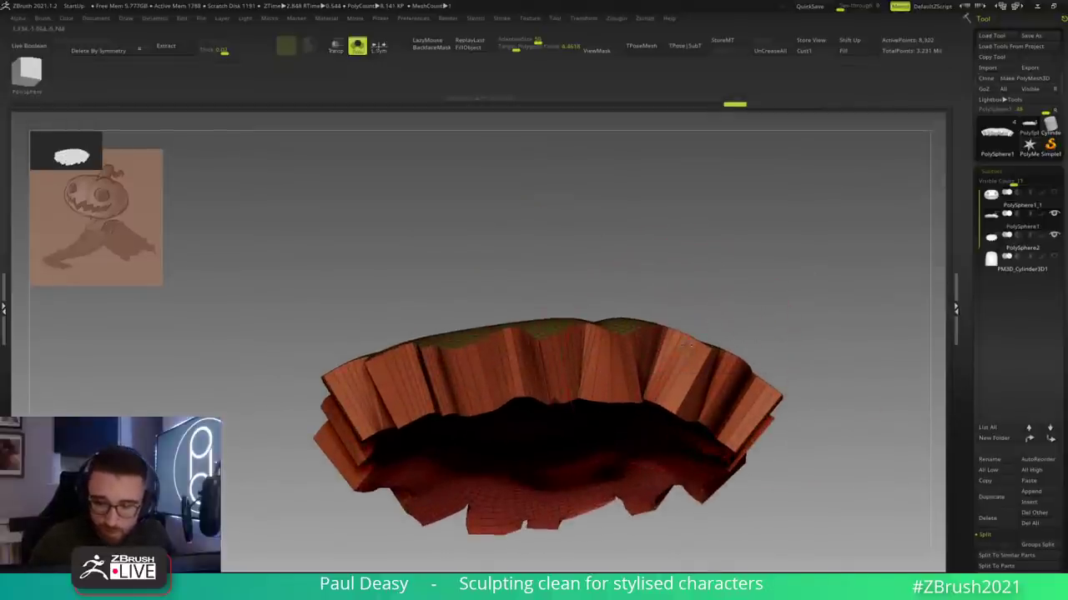
left_click(663, 392)
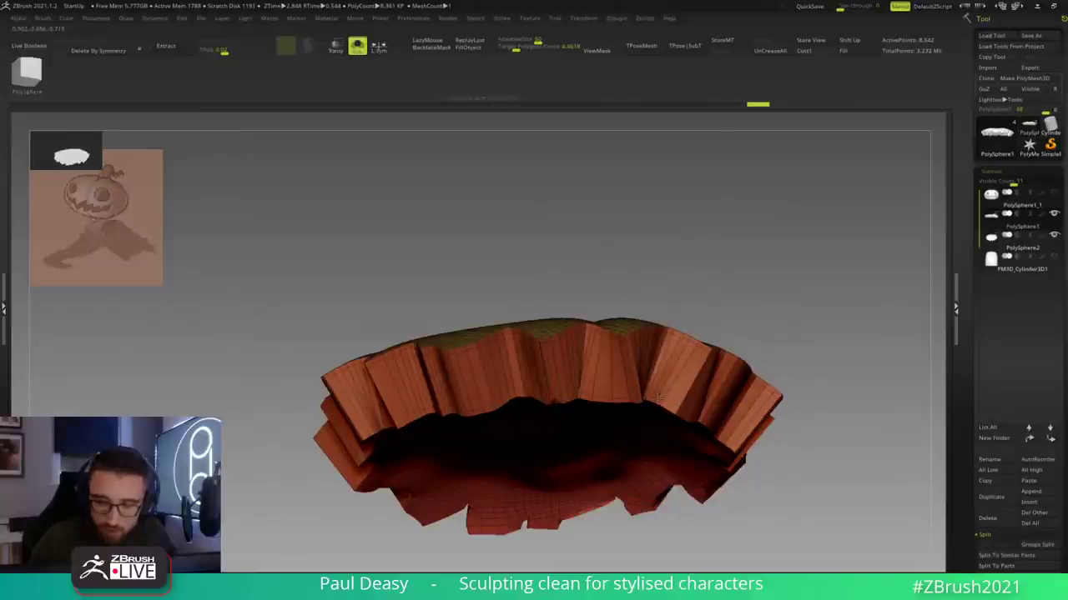
left_click(679, 359)
left_click_drag(772, 316, 701, 281, "alt")
key("shift+f")
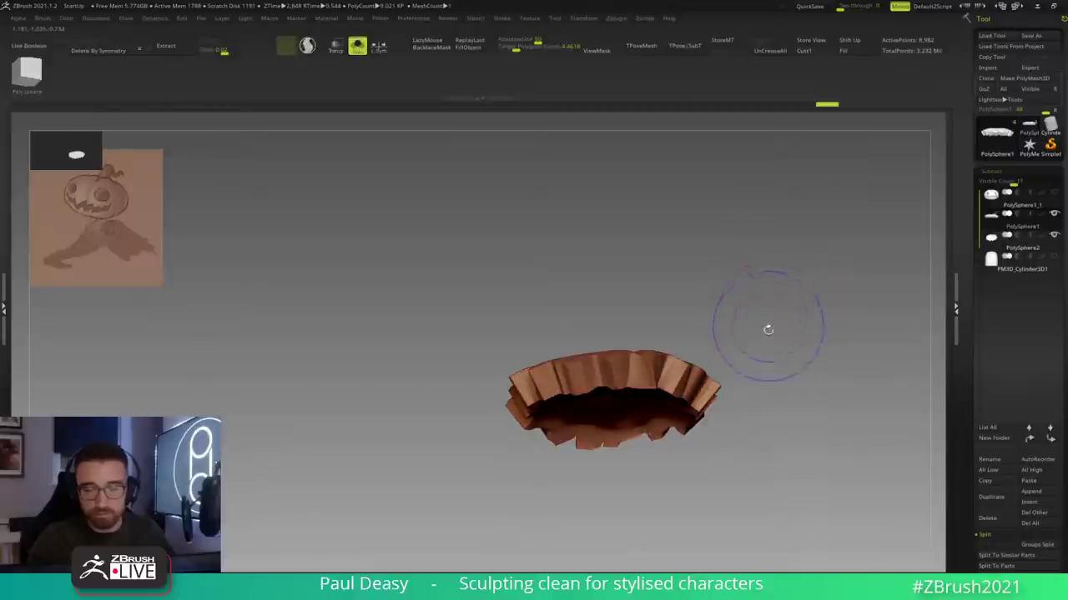
Step: Select the duplicate lid subtool PolySphere2 and delete it
left_click_drag(775, 338, 767, 386)
key("Down")
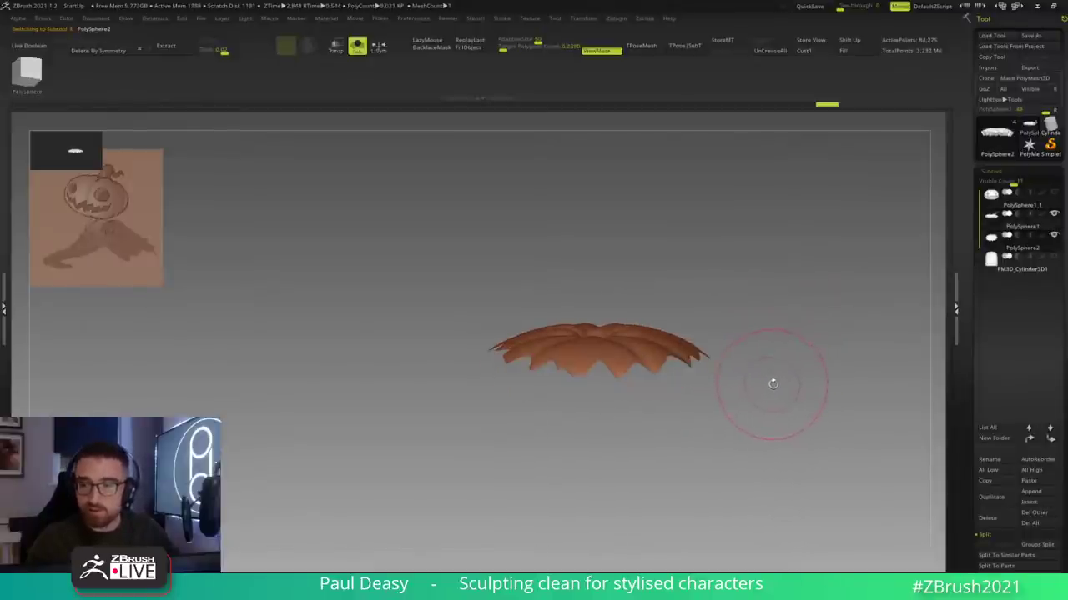
left_click(987, 517)
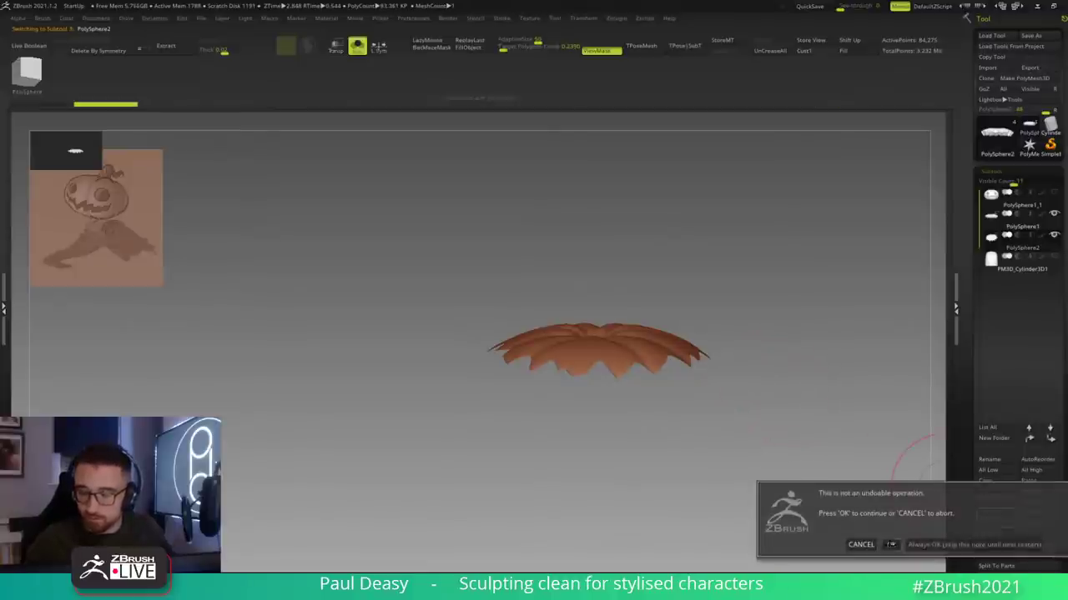
left_click(890, 543)
key("ctrl+s")
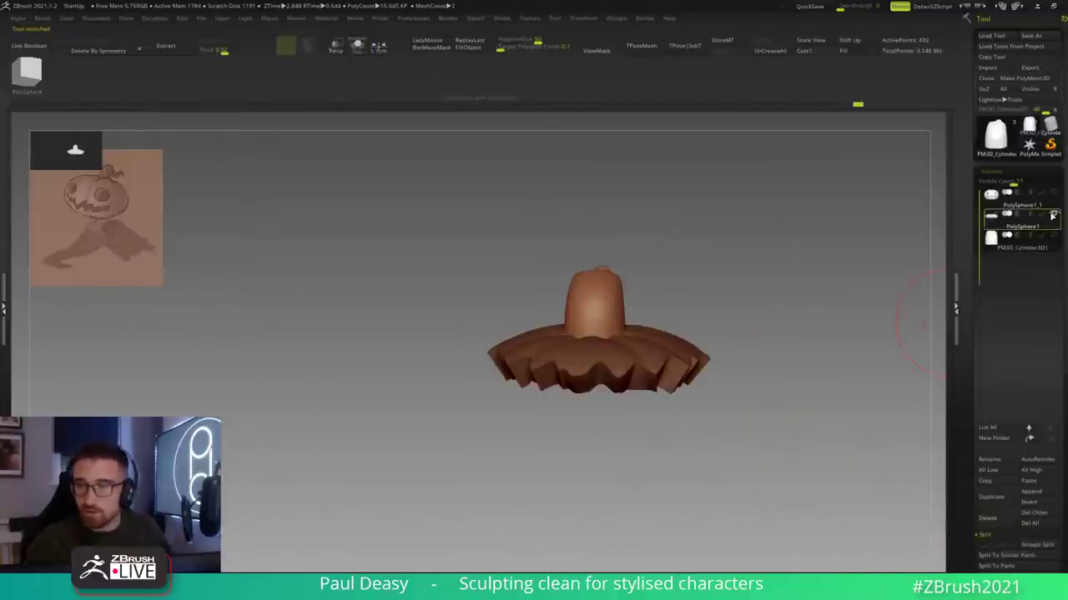
Step: Show all subtools, face the pumpkin from the front and switch to the Move brush
left_click(1057, 237, "shift")
mouse_move(772, 336)
left_mouse_down("shift")
mouse_move(760, 339)
mouse_move(739, 316)
left_mouse_up("shift")
key("b")
key("m")
key("v")
left_click_drag(774, 364, 754, 316, "alt")
left_click(684, 341, "alt")
key("space")
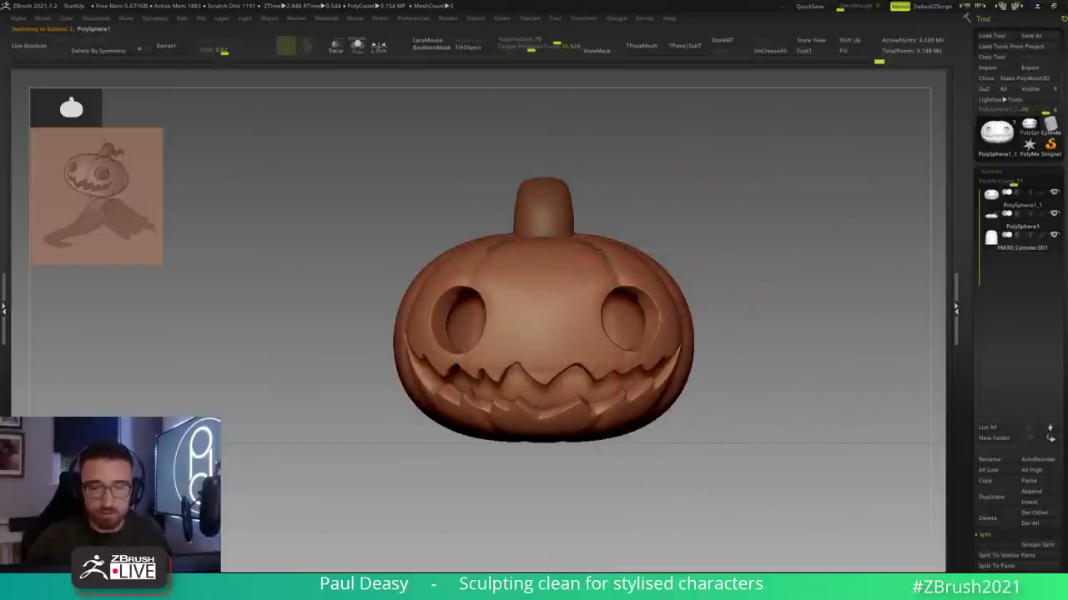
Step: Select the lid subtool, isolate it and subdivide it three times
left_click(617, 257, "alt")
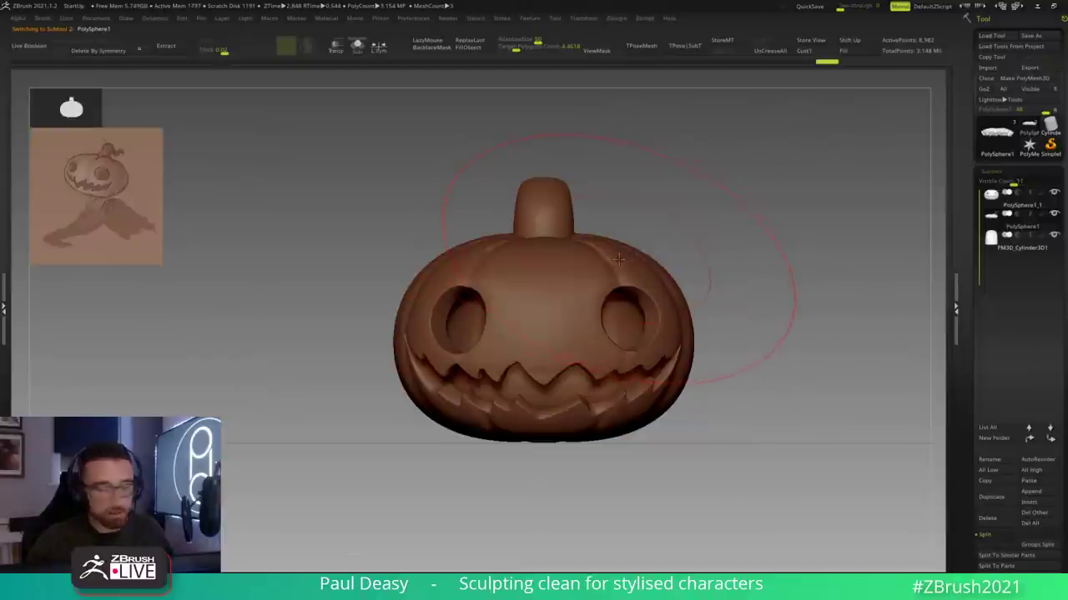
left_click_drag(685, 222, 679, 238)
key("ctrl+shift+s")
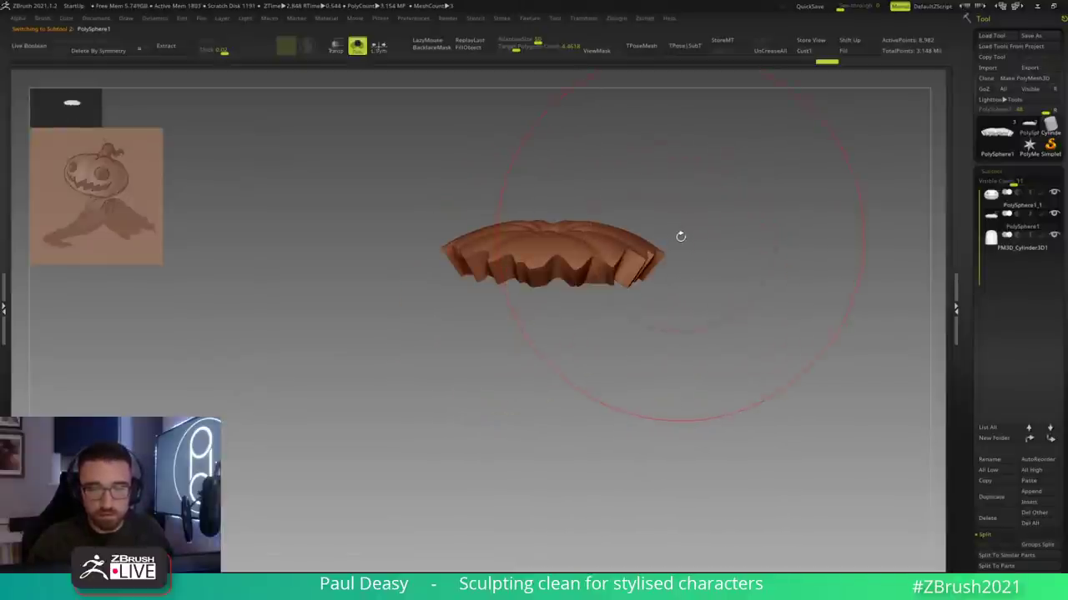
key("ctrl+d")
key("ctrl+d")
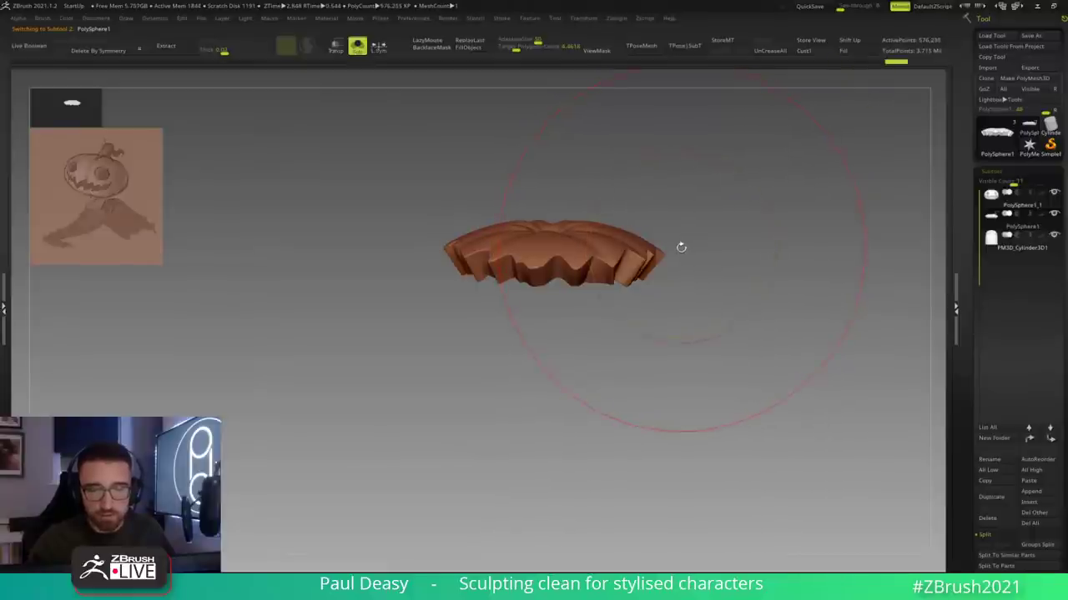
left_click_drag(679, 243, 684, 286)
key("space")
left_click(673, 264)
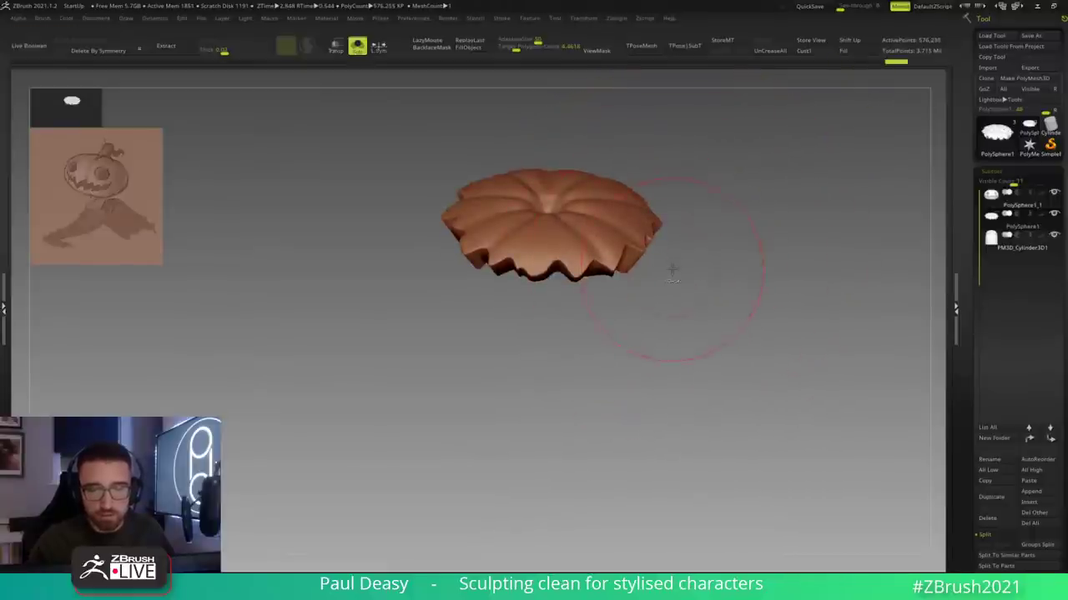
Step: Bring back the whole pumpkin and examine the lid's fit against the head and stalk from several angles
key("alt+s")
left_click_drag(731, 252, 731, 227)
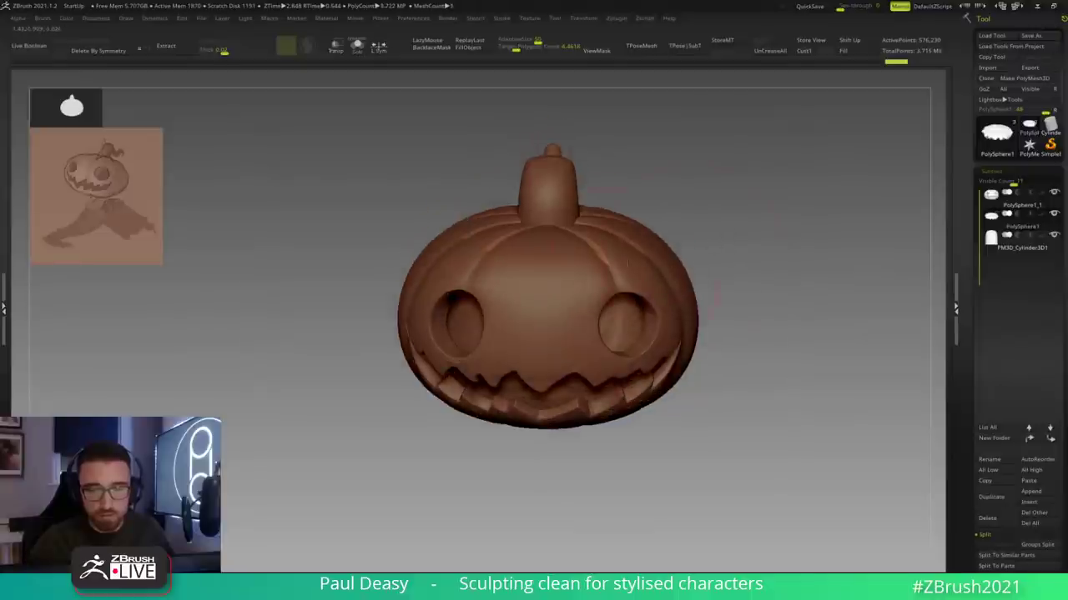
key("space")
left_click_drag(610, 258, 623, 258)
left_click_drag(742, 235, 701, 250)
left_click_drag(696, 190, 696, 175)
left_click_drag(821, 133, 771, 163)
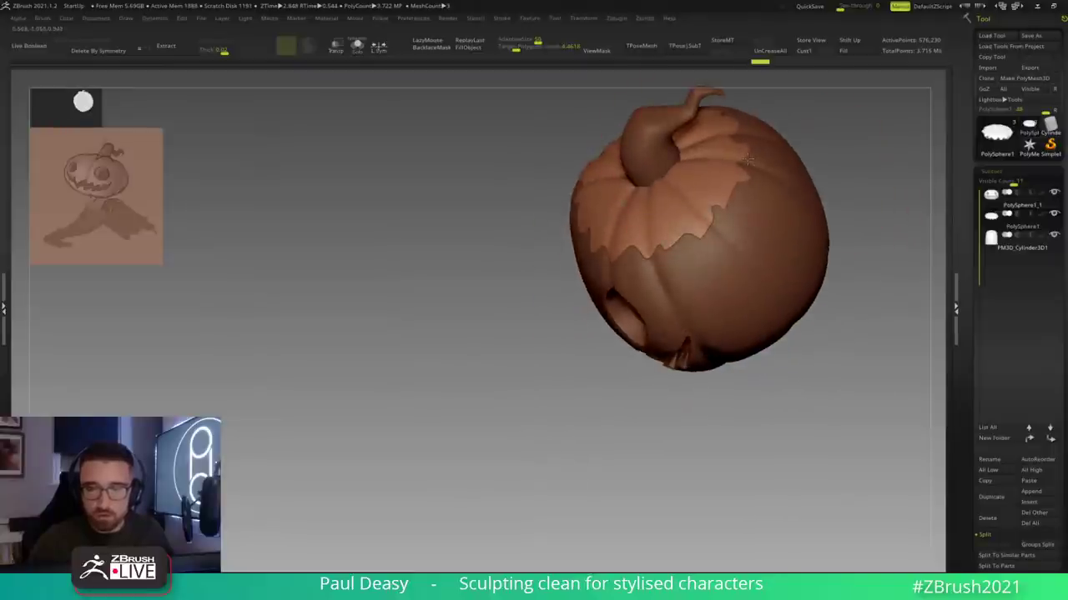
left_click_drag(805, 358, 834, 287, "shift")
left_click_drag(858, 326, 708, 399, "alt")
Step: Isolate the lid, view its rim from below and step down to its lowest subdivision level
key("alt+s")
key("space")
left_click_drag(705, 263, 713, 359)
left_click_drag(560, 354, 626, 259)
key("shift+d")
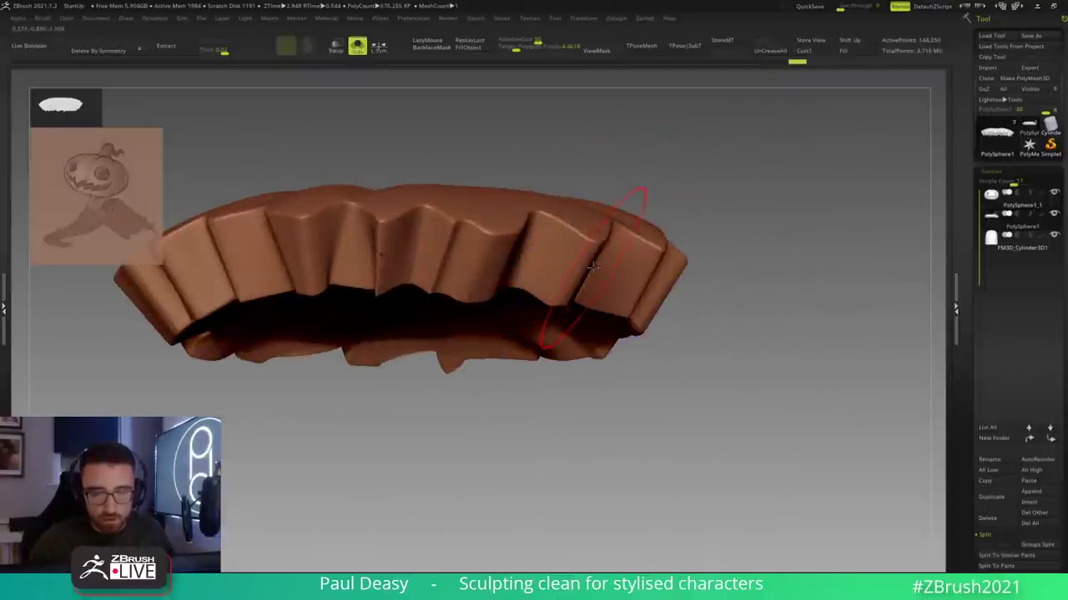
key("shift+d")
key("shift+d")
key("shift+d")
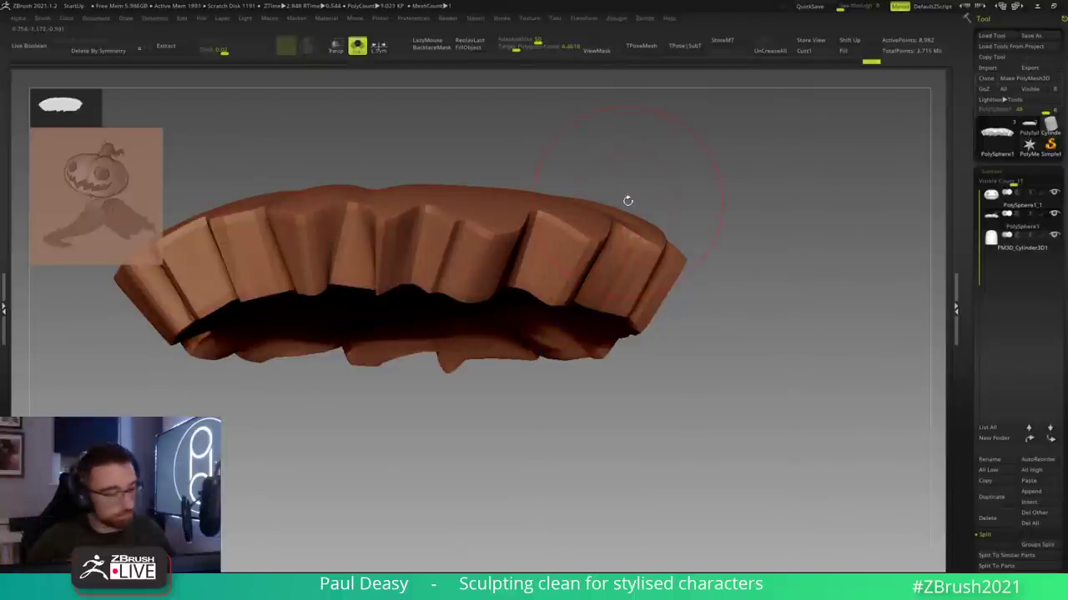
Step: Examine the lid's rim on its own and its fit on the whole pumpkin, and isolate the lid
right_click(593, 280)
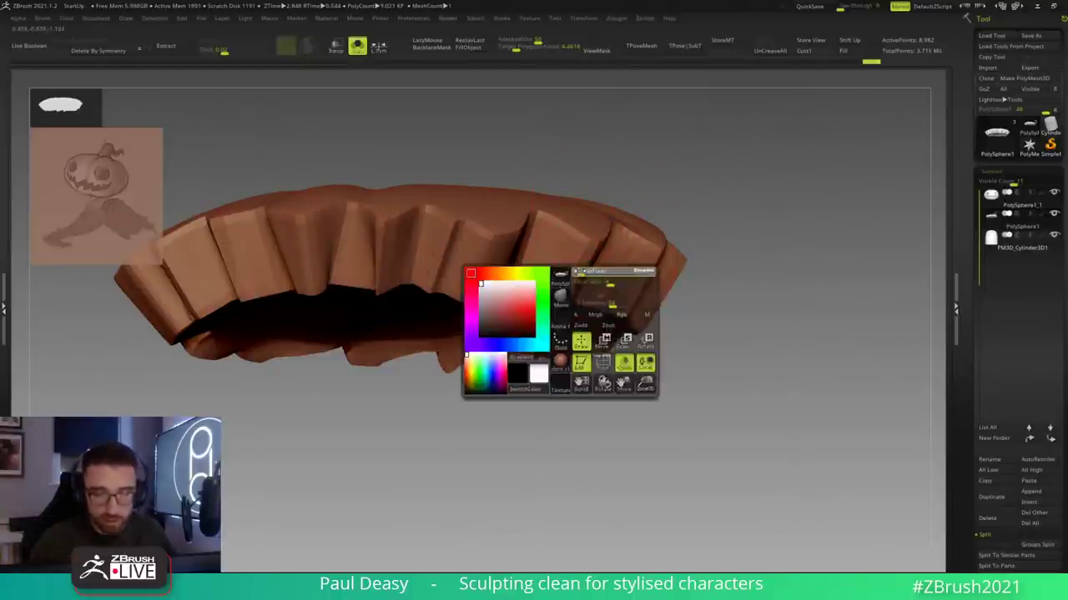
right_click_drag(590, 262, 590, 273, "ctrl")
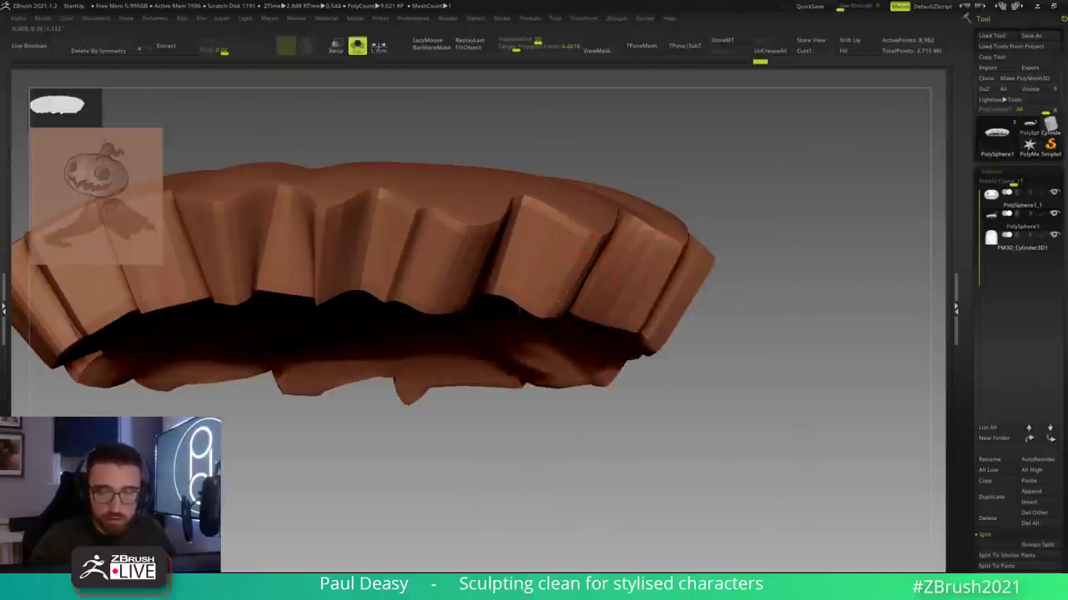
right_click_drag(580, 350, 569, 286, "ctrl")
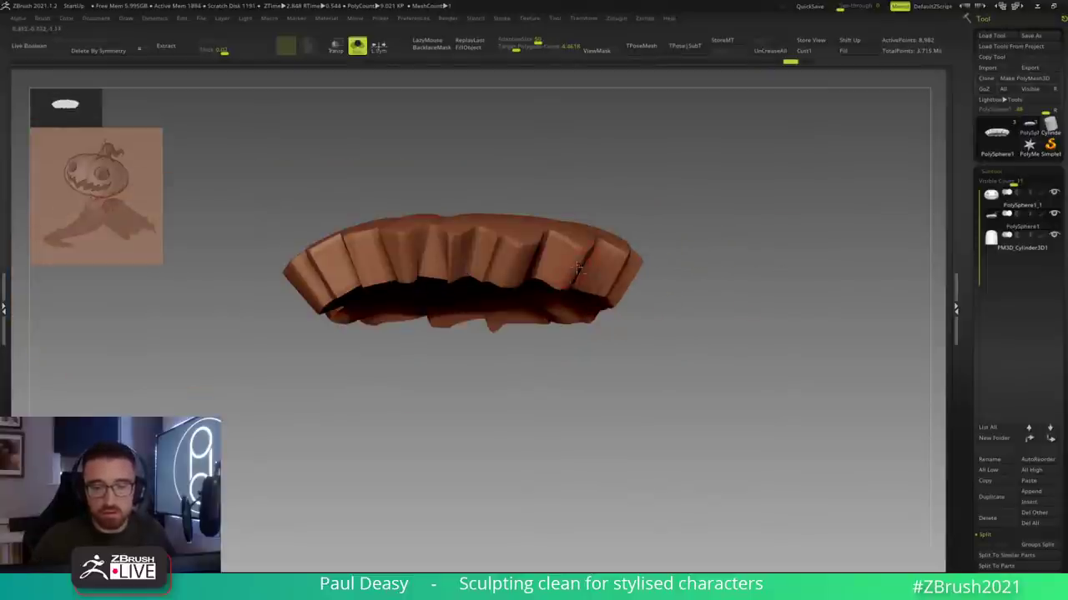
left_click_drag(713, 245, 722, 281, "shift")
key("alt+s")
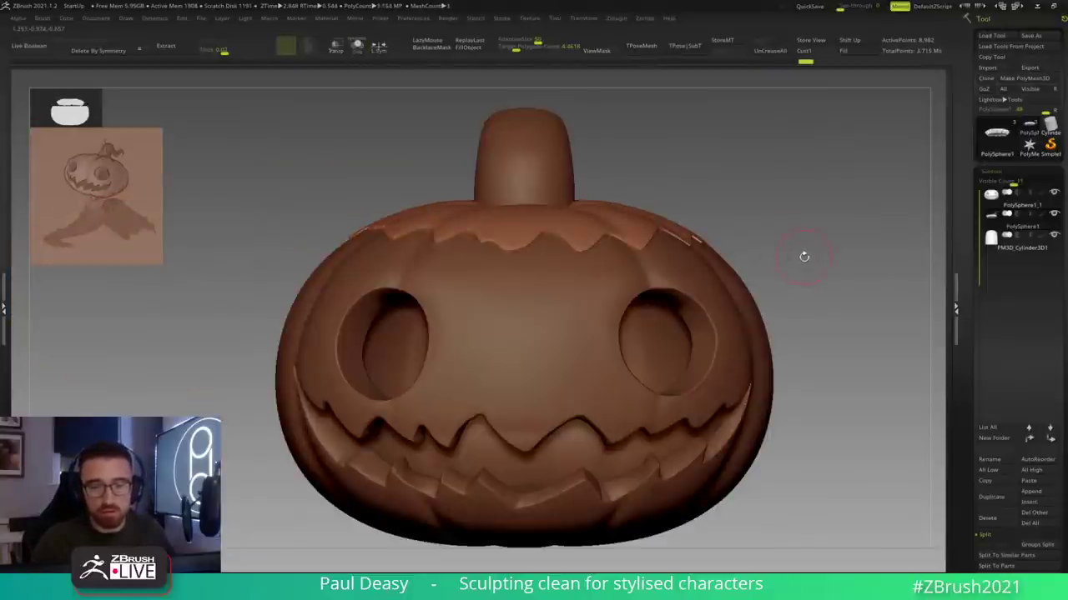
key("shift+s")
key("space")
right_click_drag(548, 247, 550, 285, "ctrl")
key("space")
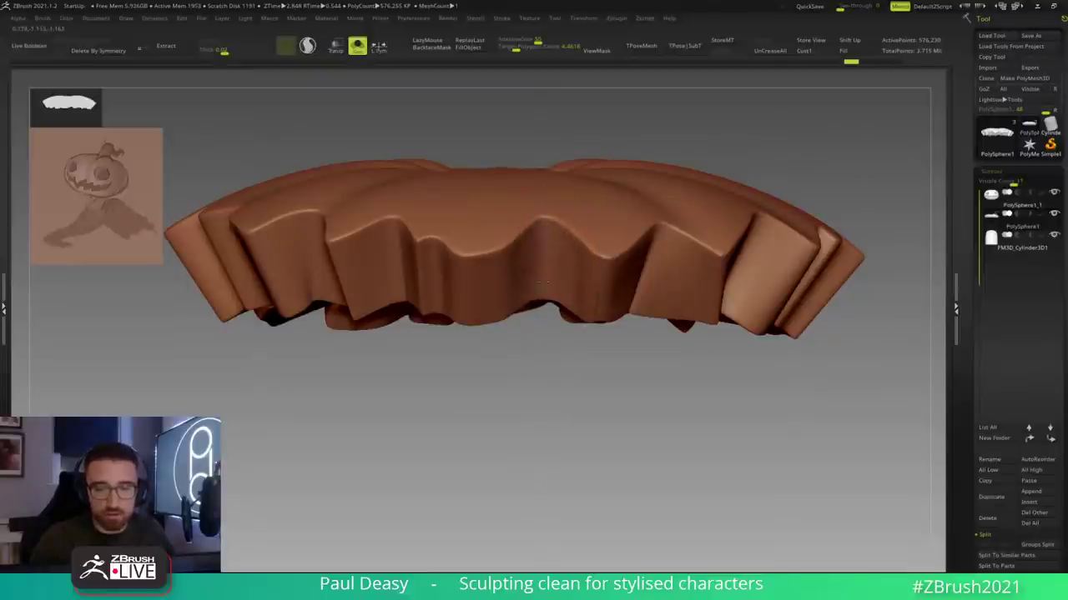
Step: Smooth the front of the lid's side wall at the highest subdivision level
mouse_move(567, 258)
left_mouse_down("shift")
mouse_move(537, 270)
mouse_move(542, 232)
left_mouse_up("shift")
left_click_drag(546, 276, 525, 283, "shift")
left_click_drag(551, 242, 543, 286, "shift")
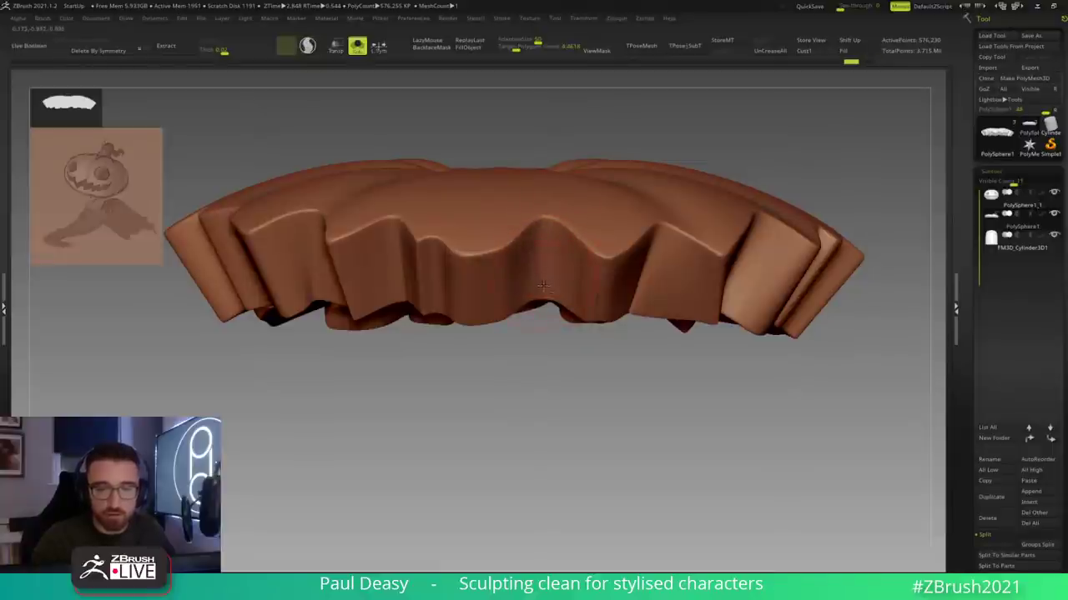
Step: At the lid's lowest subdivision level with the wireframe shown, delete the extra edge loops around its side wall with ZModeler
key("shift+d")
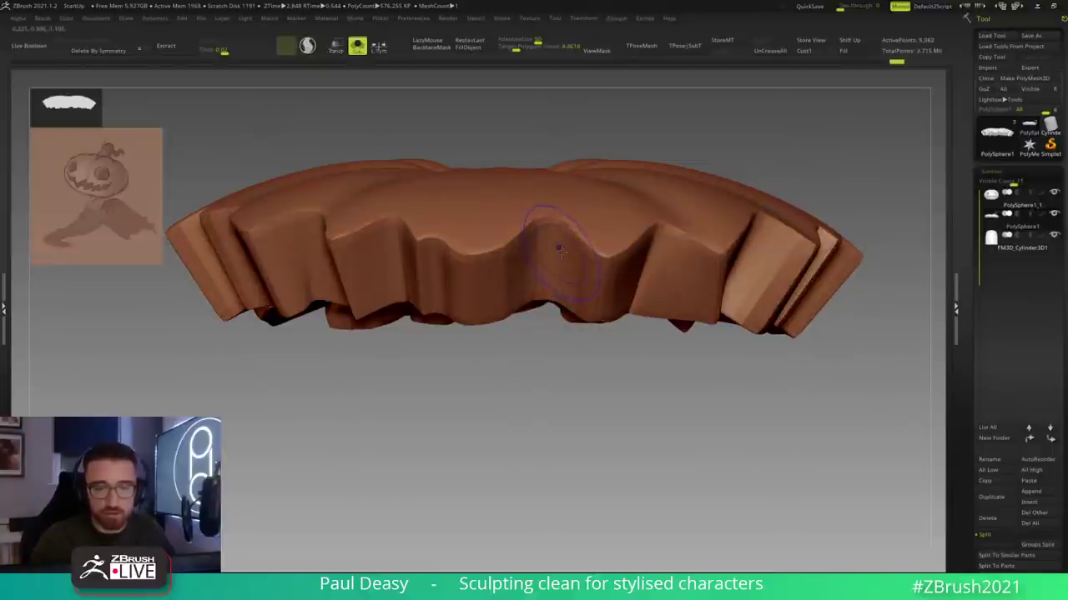
key("w")
right_click_drag(559, 245, 582, 264)
key("q")
key("shift+f")
right_click_drag(589, 372, 605, 326)
right_click_drag(606, 368, 660, 277)
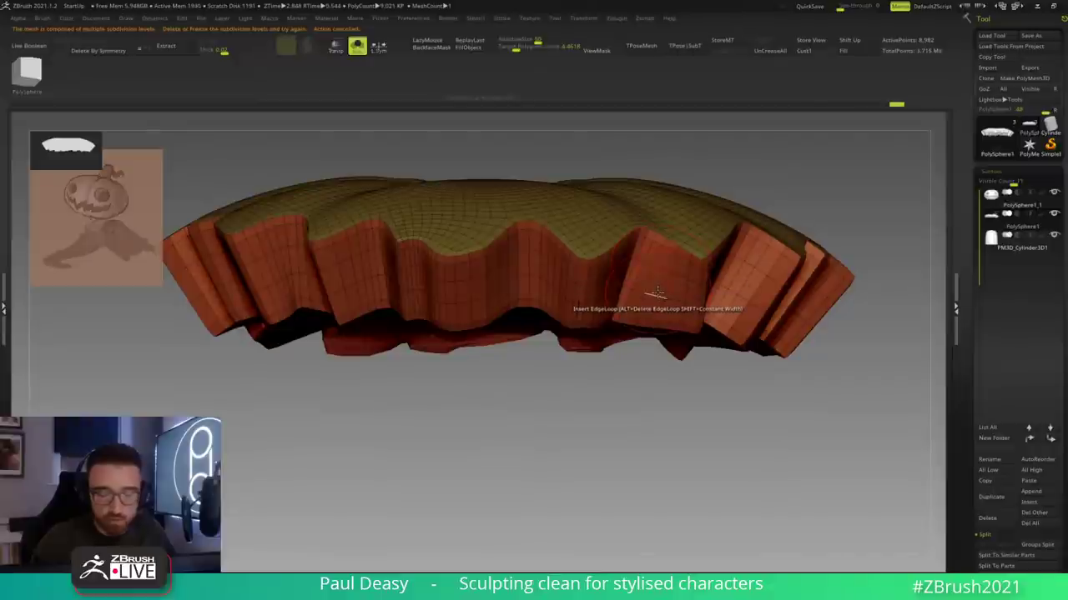
key("ctrl+z")
left_click(663, 272, "alt")
left_click(655, 296, "alt")
left_click(650, 319, "alt")
left_click(649, 318, "alt")
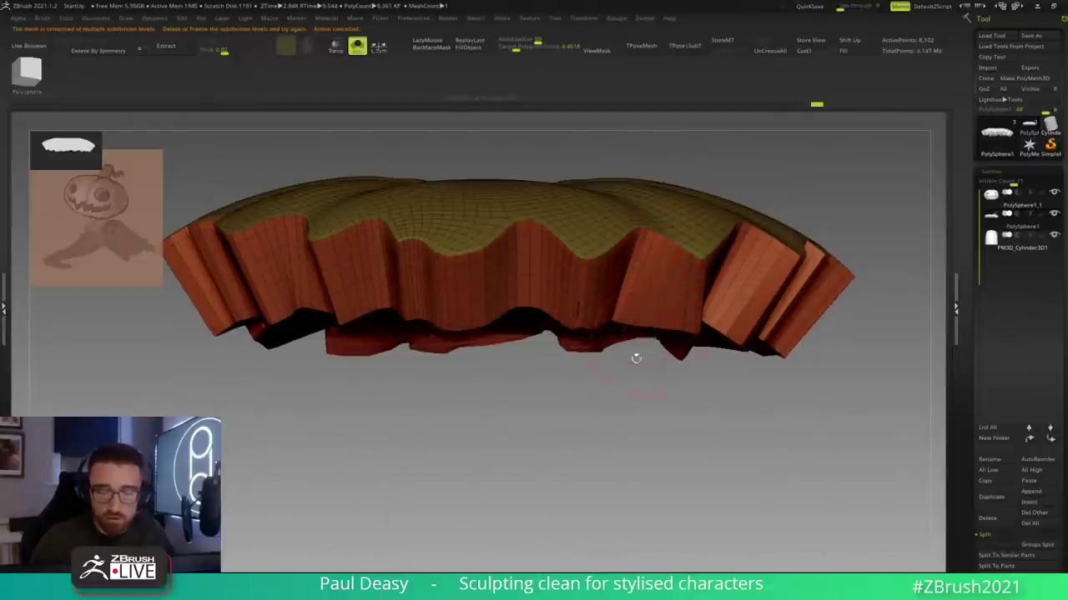
Step: Inspect the lid's hollow underside and the inner face of its side wall from below
left_click_drag(601, 355, 668, 328)
left_click(601, 191, "ctrl+shift")
left_click(703, 281, "ctrl+shift")
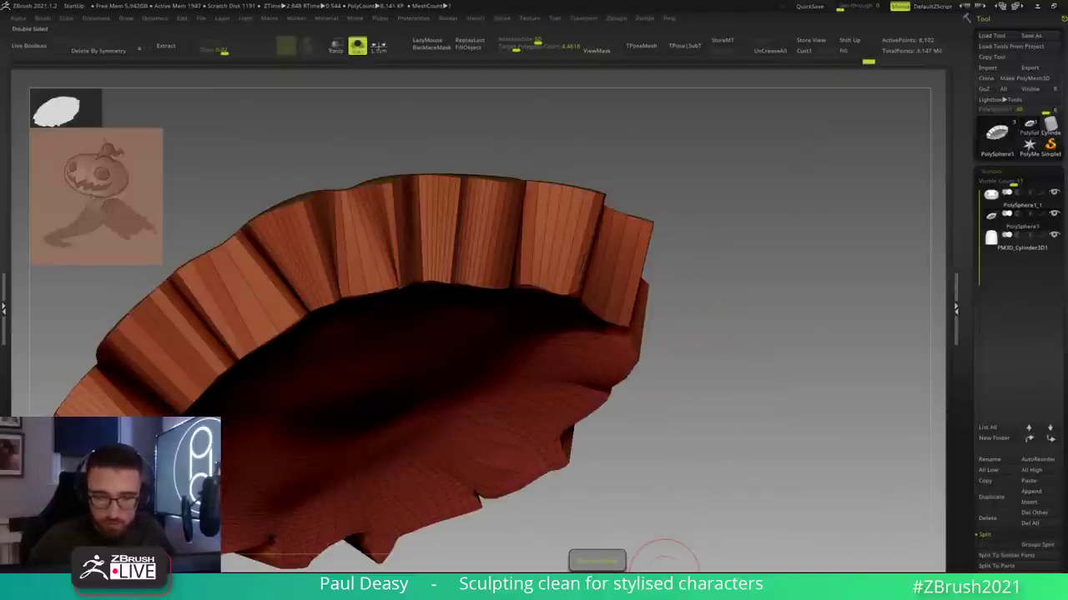
left_click_drag(669, 437, 585, 259)
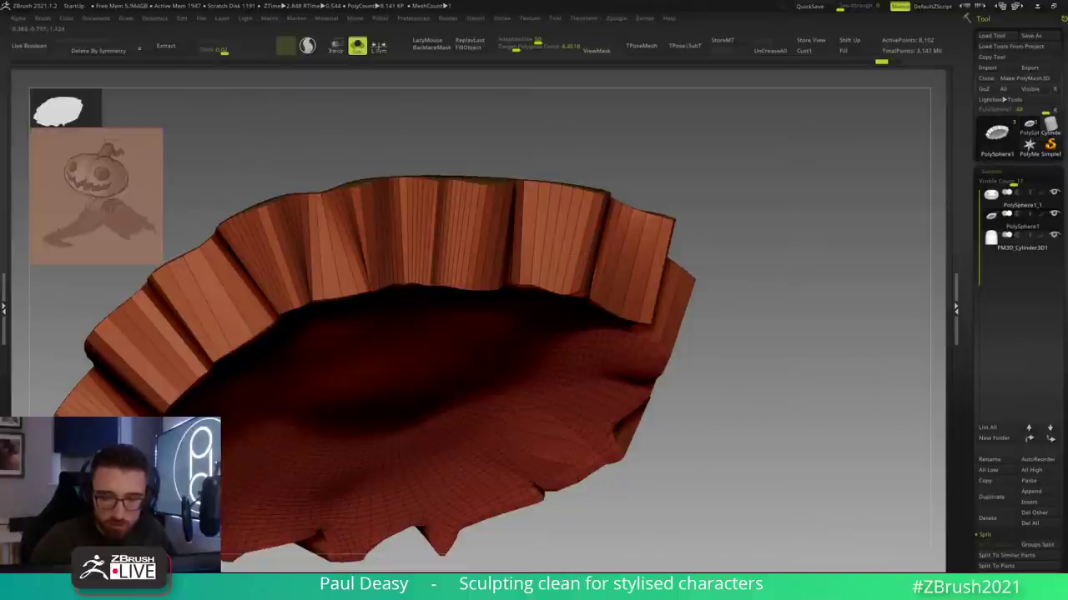
left_click_drag(776, 289, 728, 316)
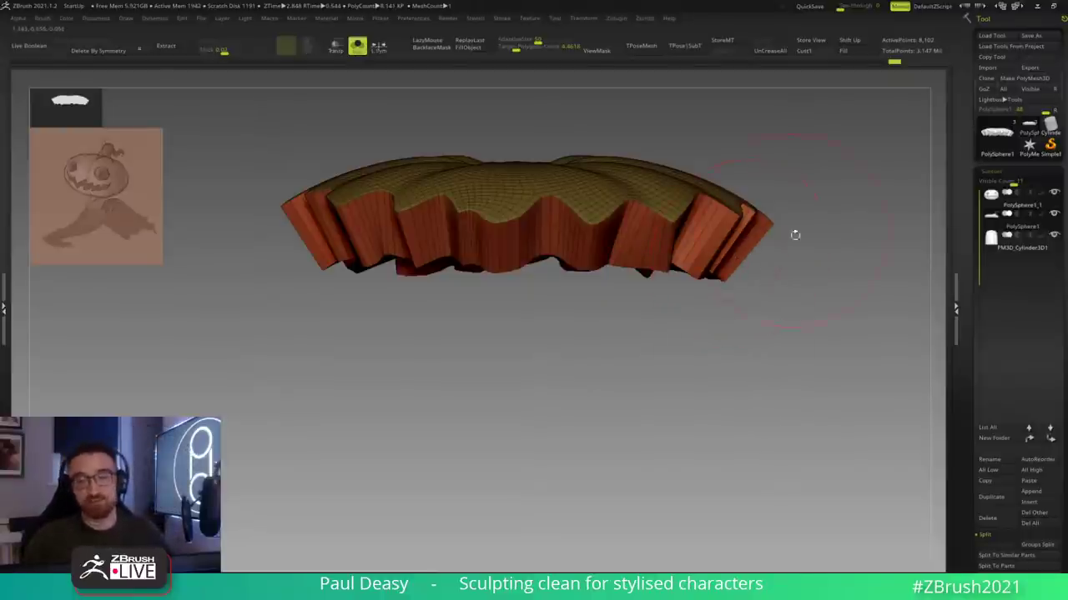
Step: Check how the lid shows through the whole pumpkin's eye and mouth openings, and isolate the lid again
left_click_drag(791, 265, 779, 298)
key("alt+s")
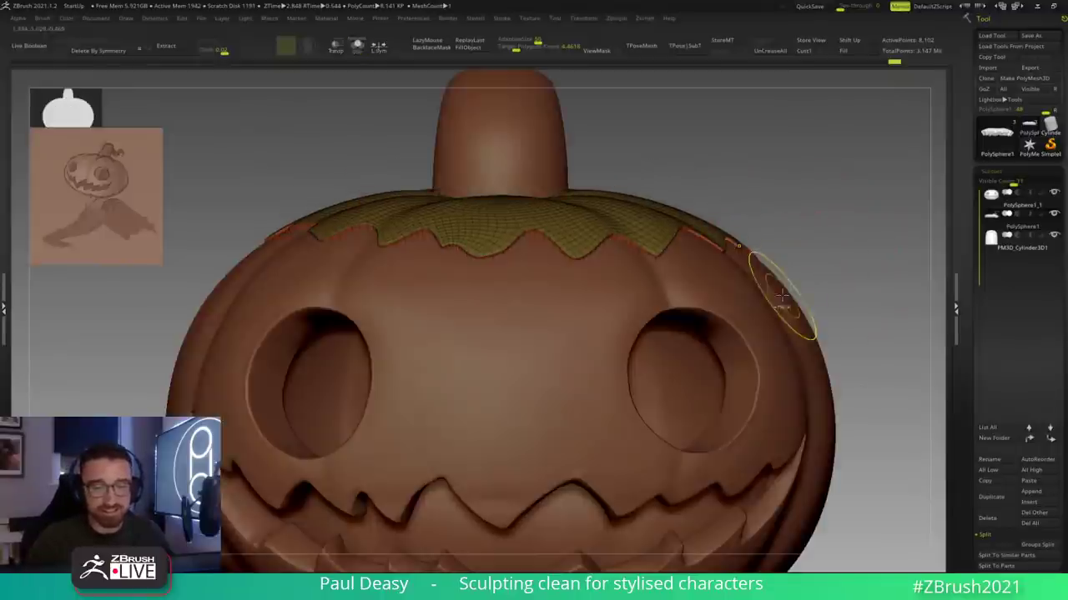
left_click_drag(808, 261, 795, 197)
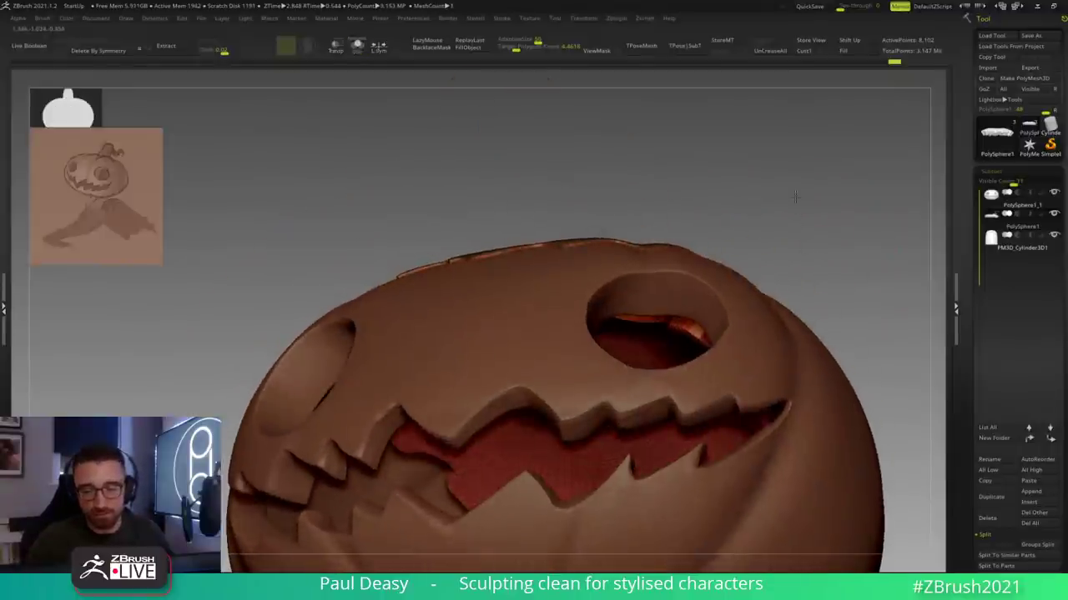
left_click_drag(802, 259, 798, 311)
key("alt+s")
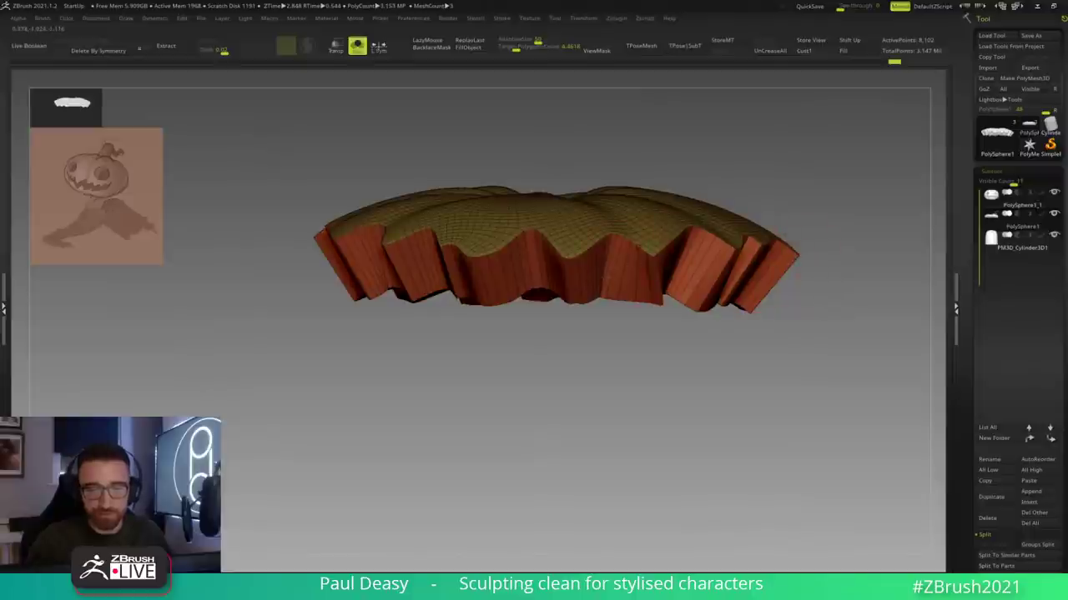
right_click(589, 320)
left_click_drag(699, 265, 731, 298)
key("shift+f")
key("shift+f")
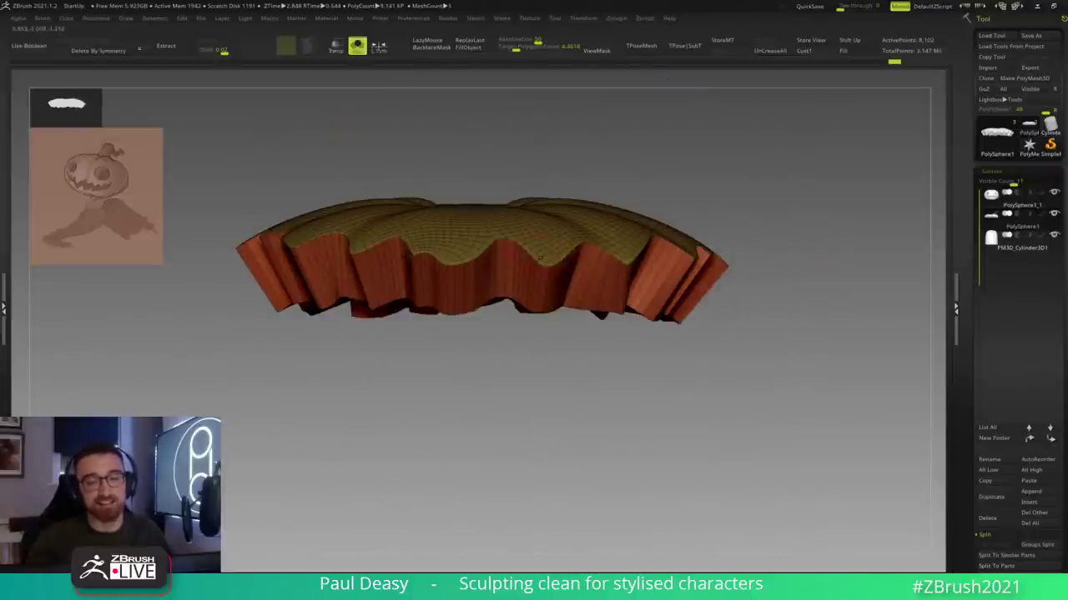
Step: Adjust the Move brush size and reshape the notch between the two front points of the lid's edge
right_click_drag(512, 246, 523, 306, "ctrl")
key("space")
key("space")
key("space")
mouse_move(521, 242)
left_mouse_down()
mouse_move(501, 263)
mouse_move(484, 247)
left_mouse_up()
right_click_drag(457, 284, 451, 296)
key("space")
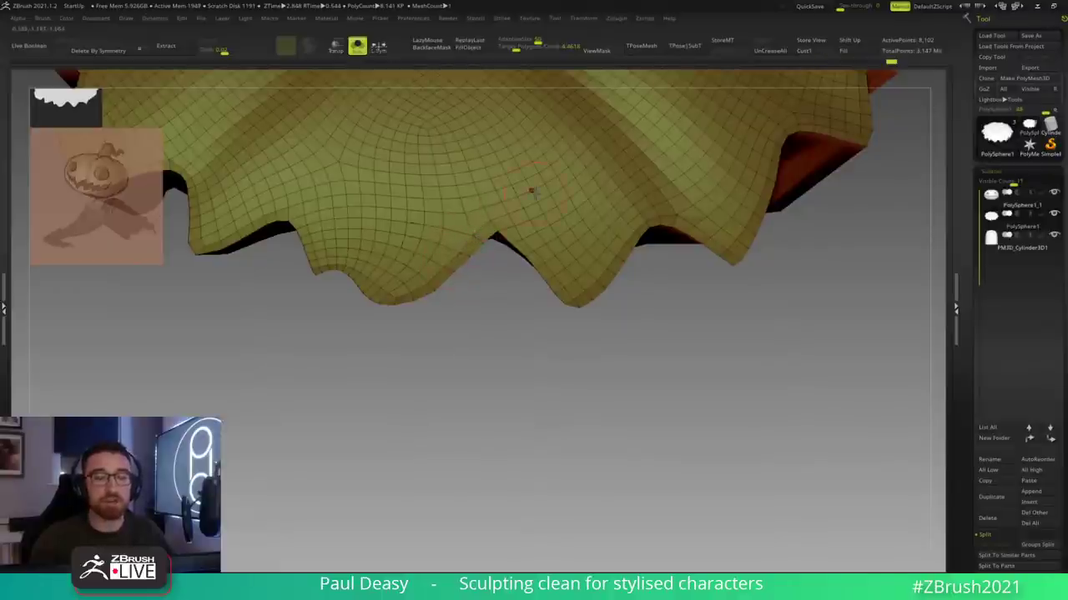
left_click_drag(519, 239, 512, 244)
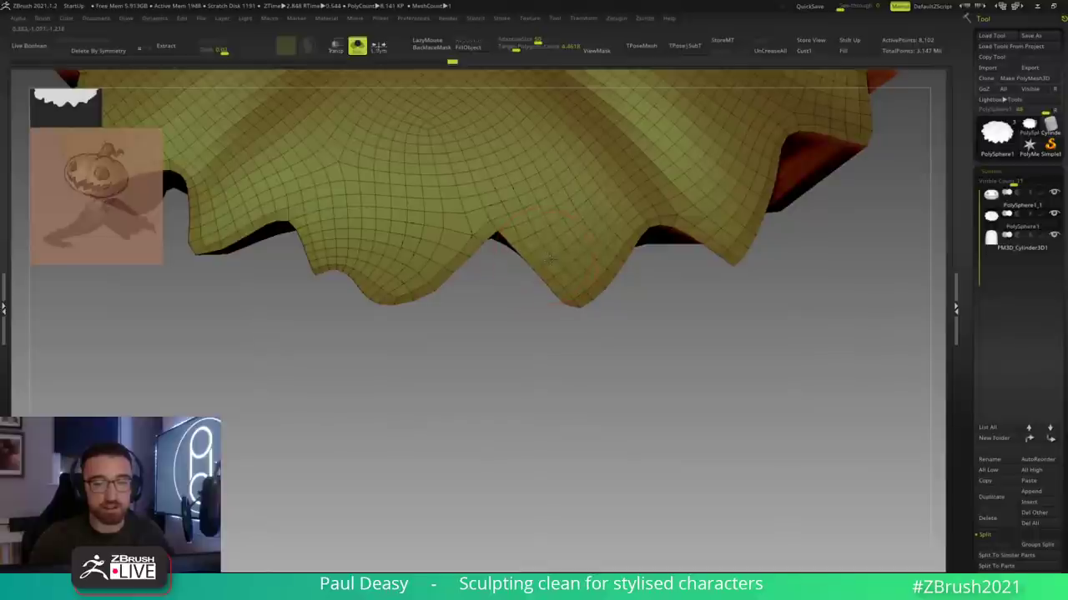
Step: Pull the tip of the jag just right of the front notch into a sharper point with the Move brush
left_click_drag(580, 302, 579, 305)
right_click(572, 312)
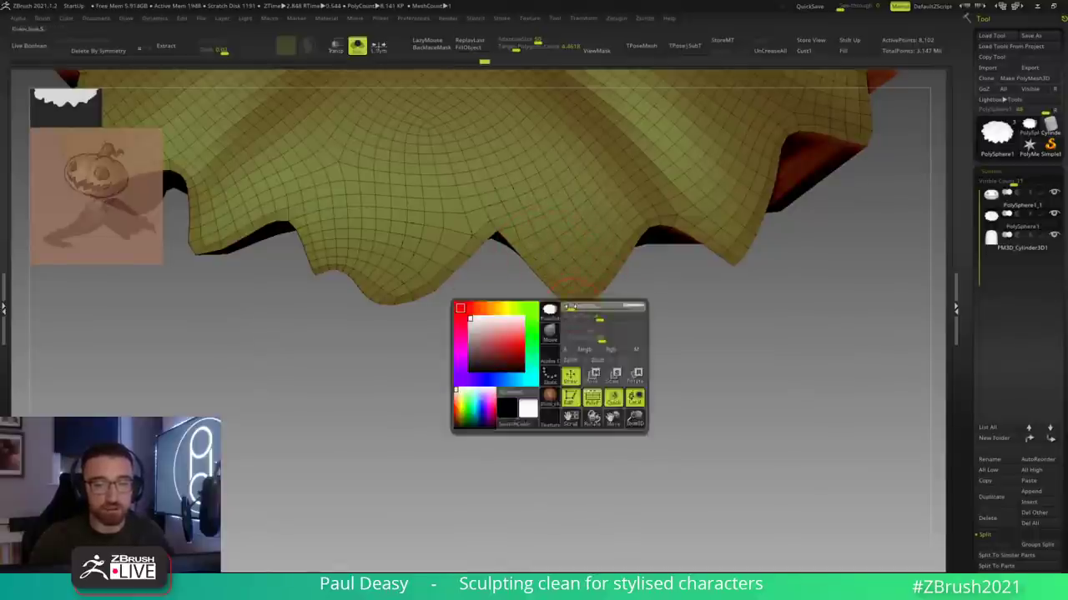
left_click_drag(573, 312, 577, 308)
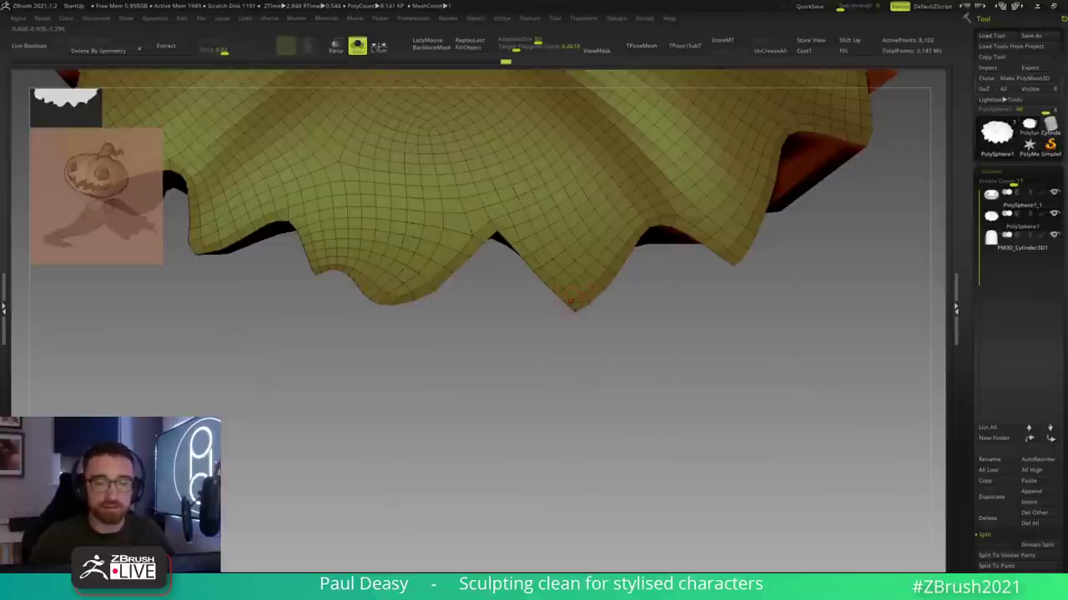
key("space")
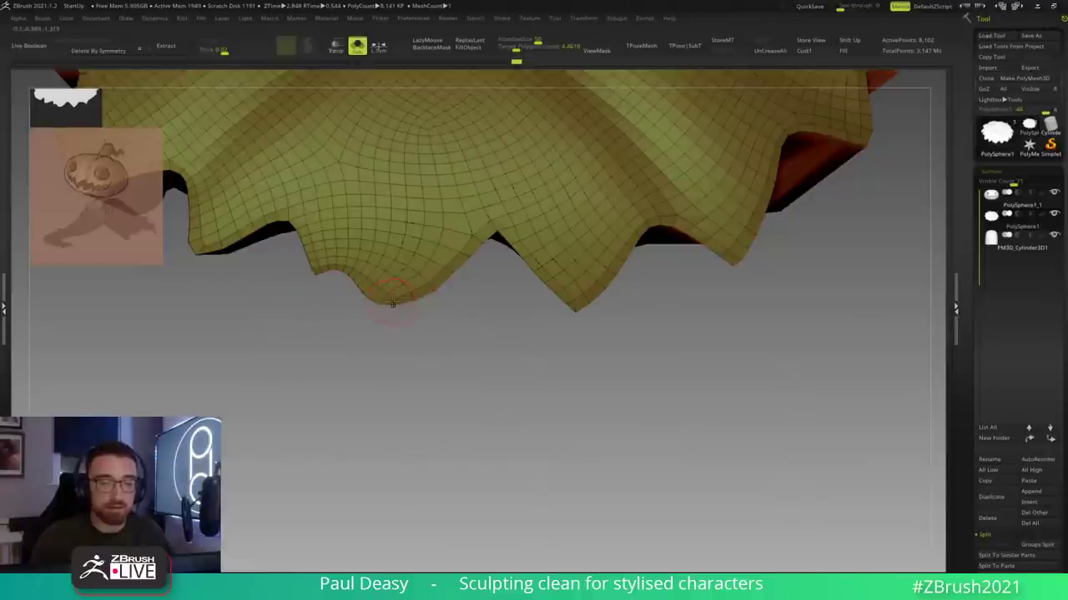
Step: Pull the rounded jag left of the front notch into a sharp point and refine the edge beside it
left_click_drag(417, 346, 417, 320)
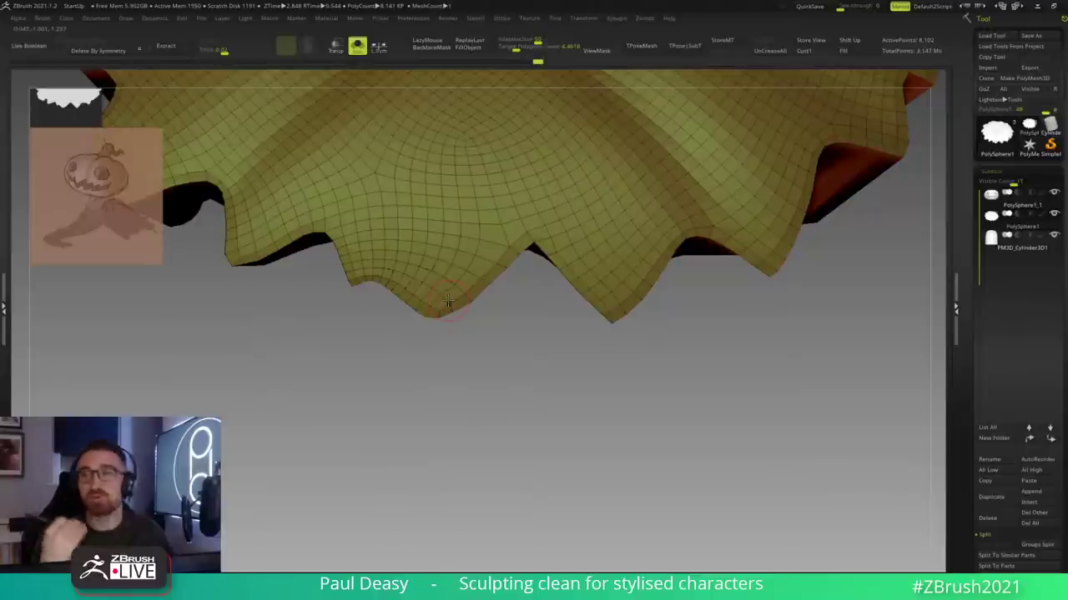
key("space")
key("space")
key("space")
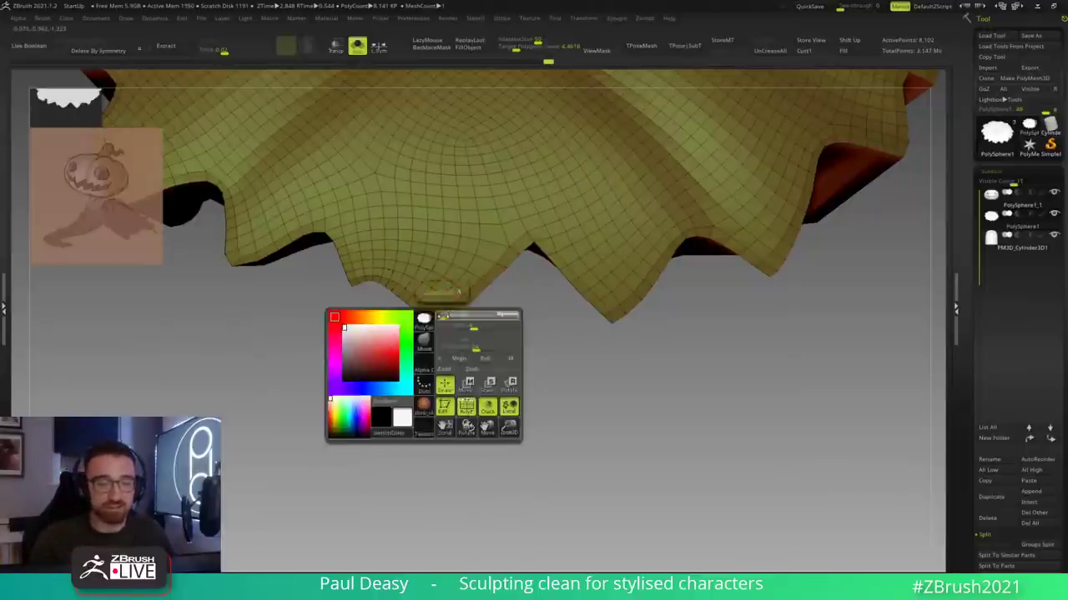
key("space")
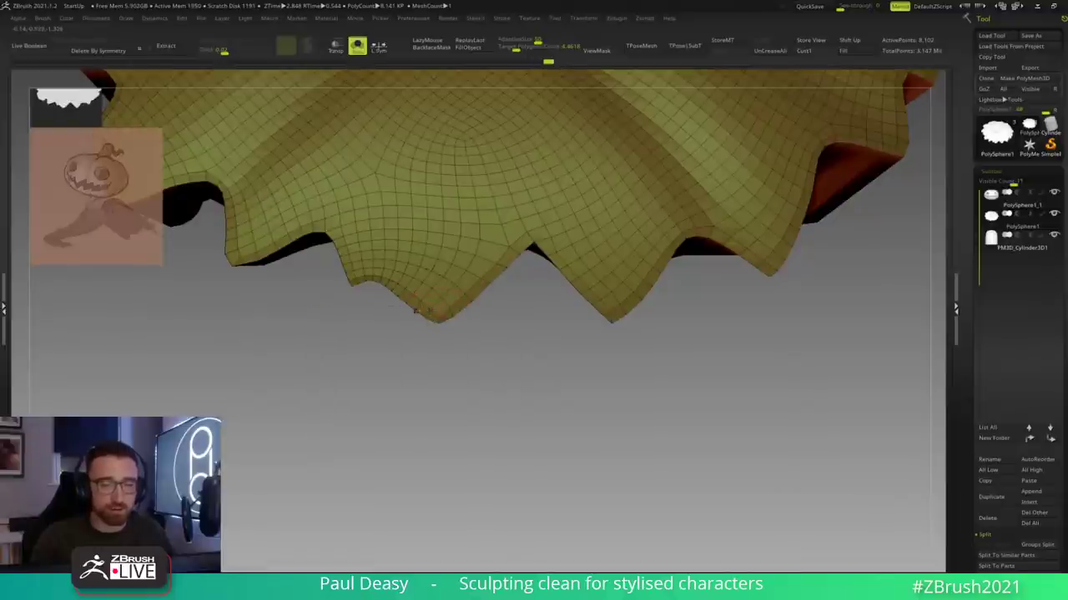
left_click(417, 310)
key("space")
left_click(408, 290)
key("space")
key("space")
key("space")
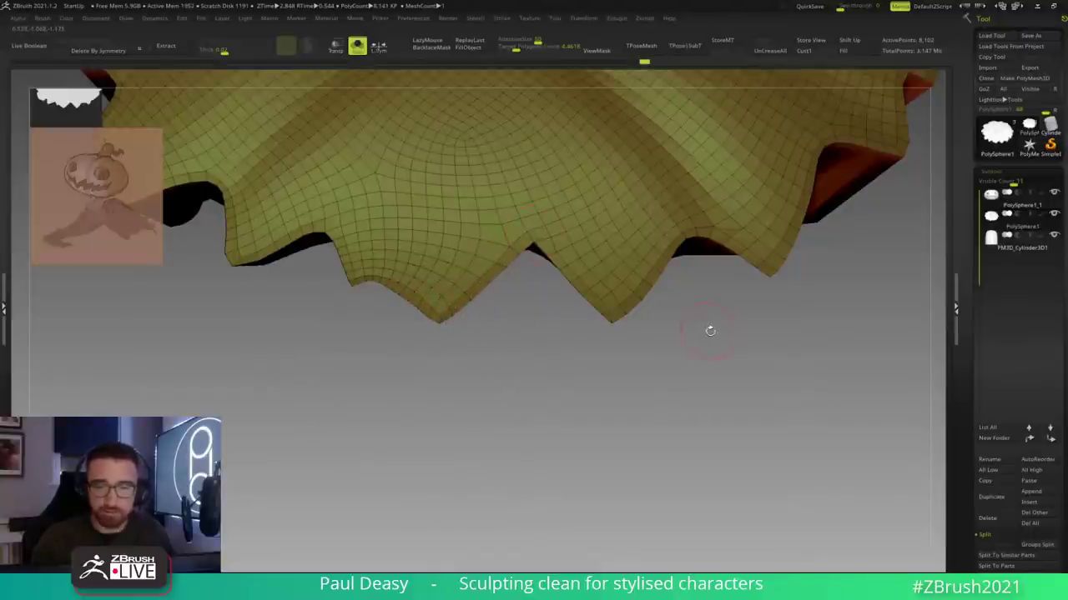
Step: Reshape the notches and points along the lid's front-right edge with the Move brush
mouse_move(705, 331)
left_mouse_down()
mouse_move(632, 363)
mouse_move(648, 291)
mouse_move(829, 286)
mouse_move(682, 316)
mouse_move(589, 277)
left_mouse_up()
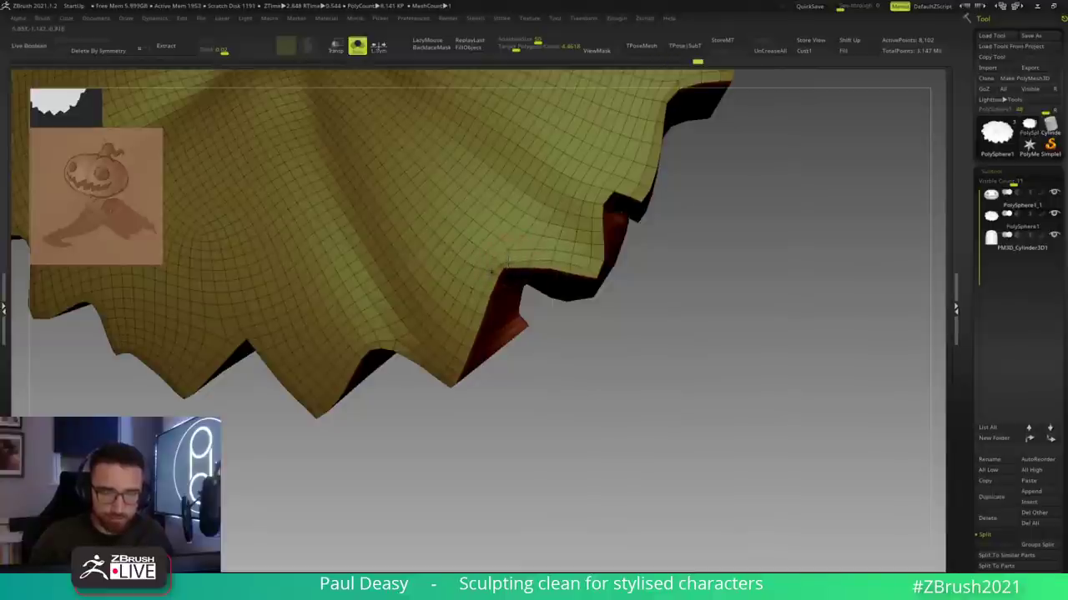
mouse_move(557, 348)
left_mouse_down()
mouse_move(580, 310)
mouse_move(703, 358)
mouse_move(479, 337)
left_mouse_up()
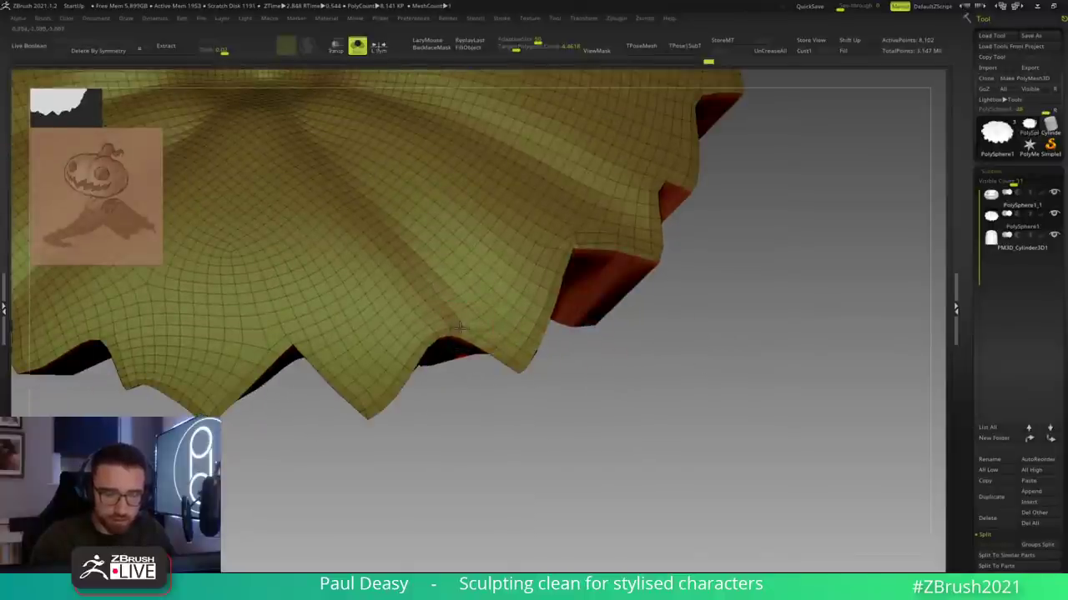
left_click_drag(546, 414, 530, 369)
Step: Hide the wireframe and work along the edge of the front-right notch with the Dam Standard brush
key("shift+f")
left_click_drag(532, 440, 470, 325)
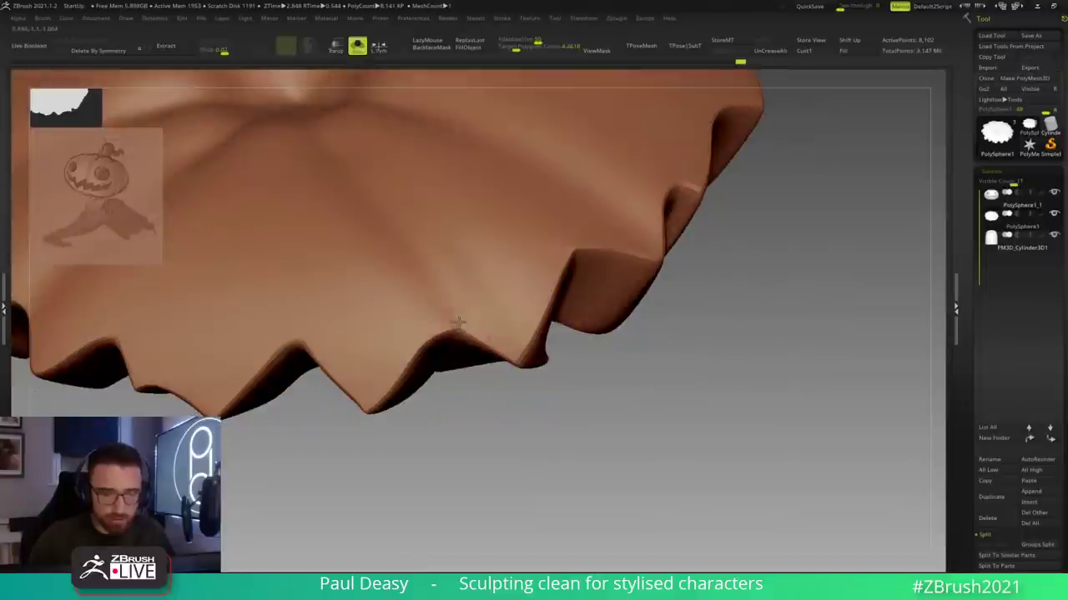
key("b")
key("d")
key("s")
mouse_move(453, 322)
left_mouse_down()
mouse_move(479, 332)
mouse_move(437, 313)
mouse_move(505, 342)
left_mouse_up()
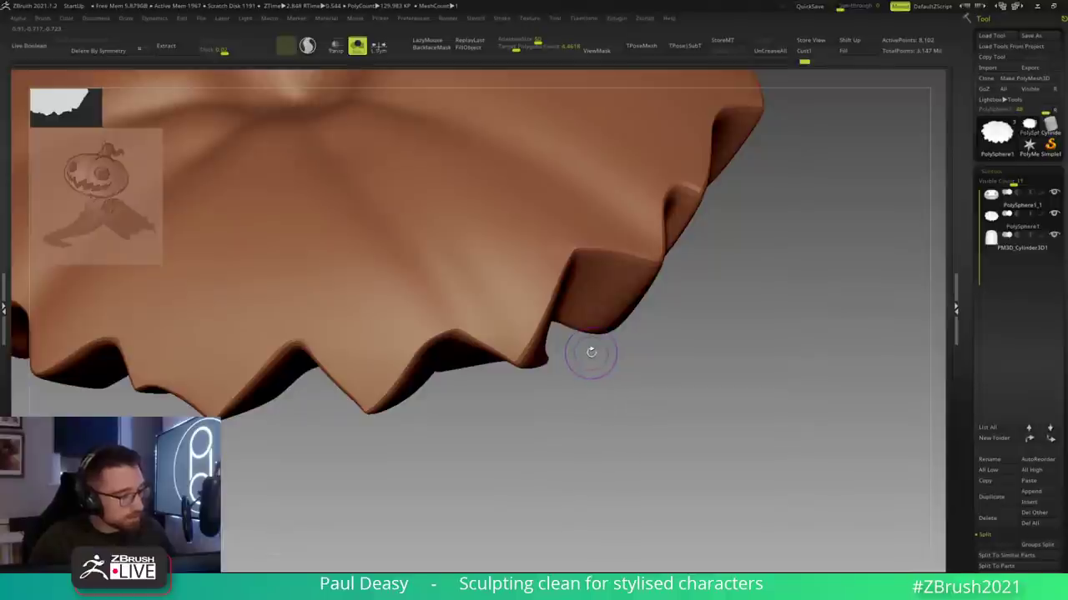
Step: Examine the lid's right-hand rim from the side with the wireframe shown and hidden
key("shift+f")
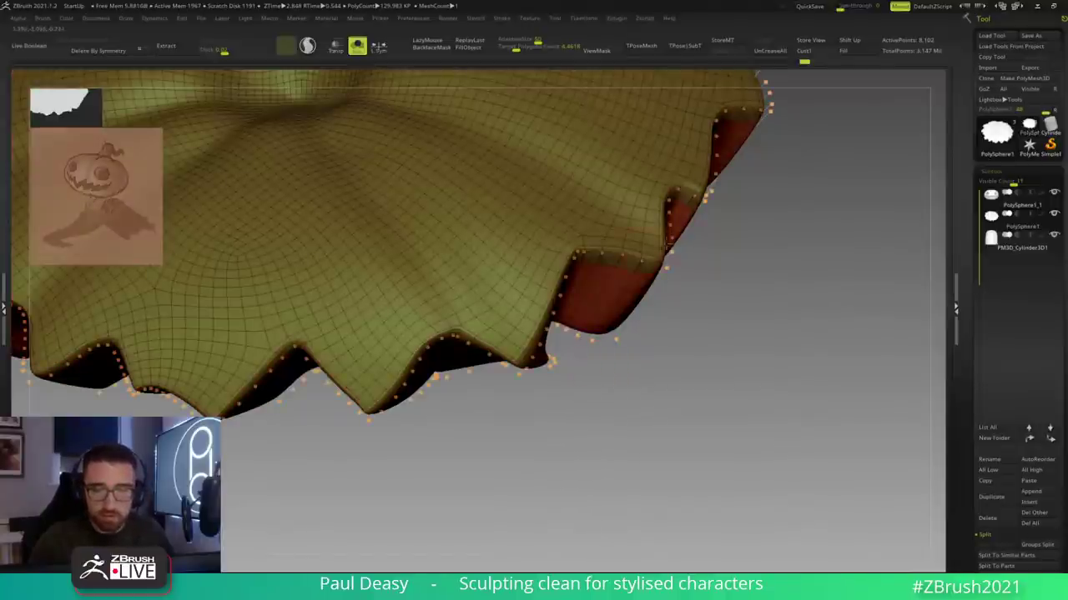
left_click_drag(626, 377, 566, 342)
key("space")
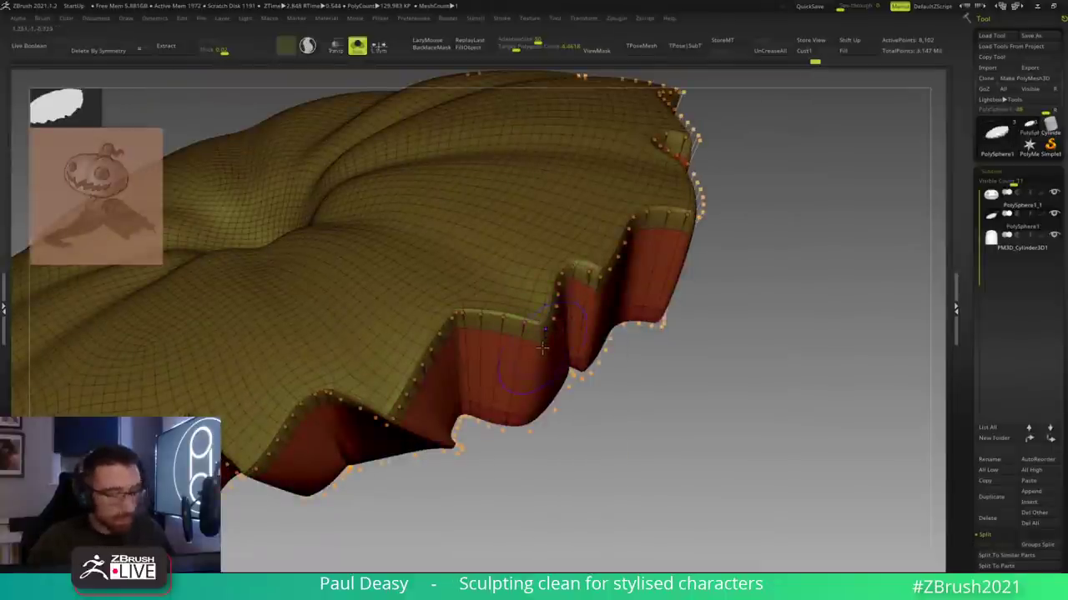
key("shift+f")
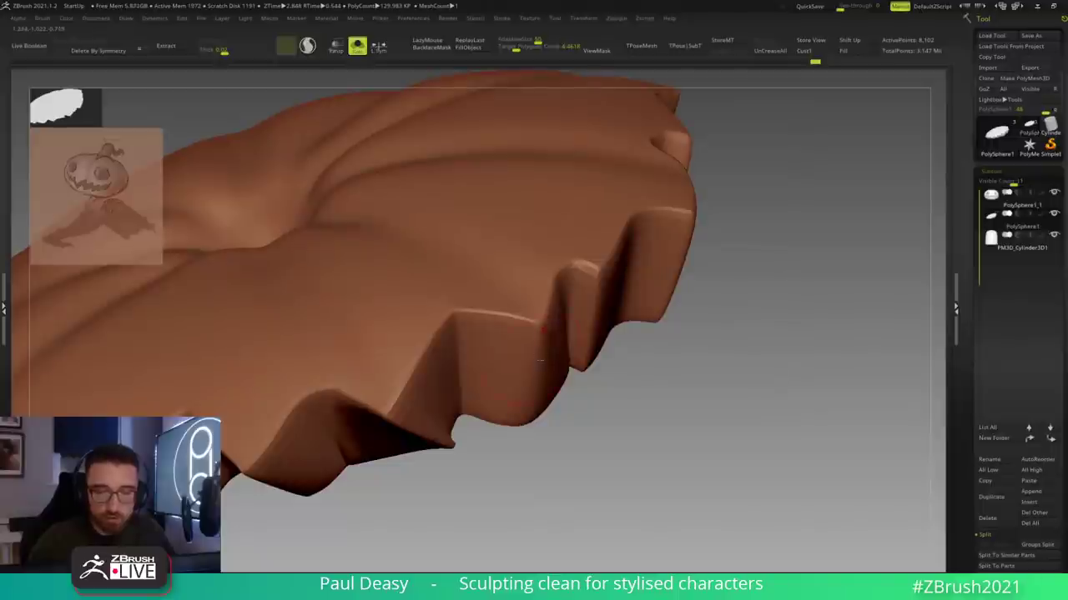
left_click_drag(669, 357, 609, 269)
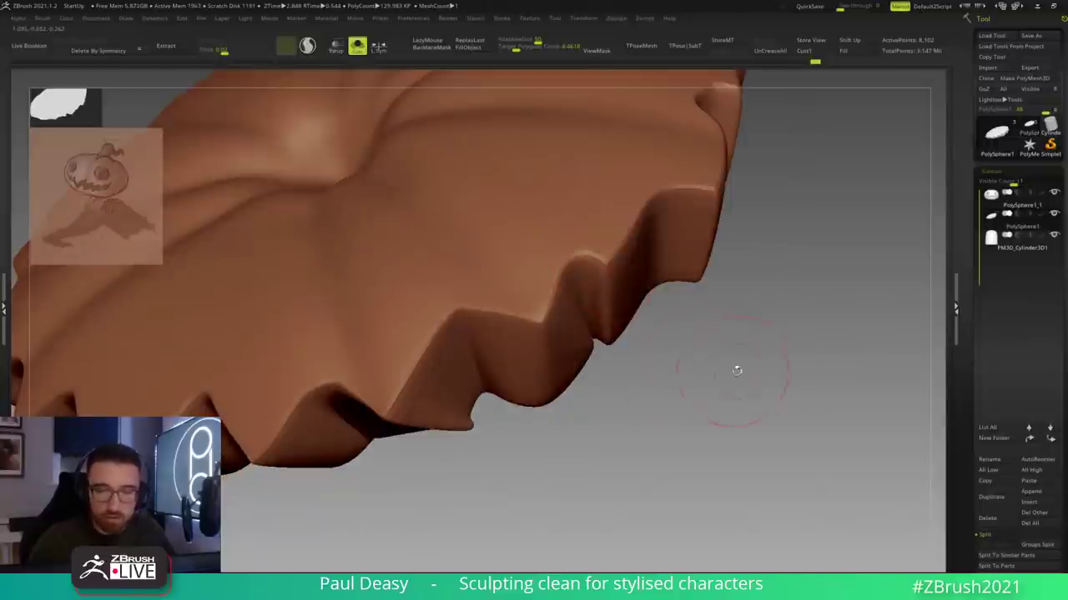
Step: Show the lid's wireframe and nudge the edge around the rounded front notch with the Move brush
left_click_drag(613, 355, 659, 377, "alt")
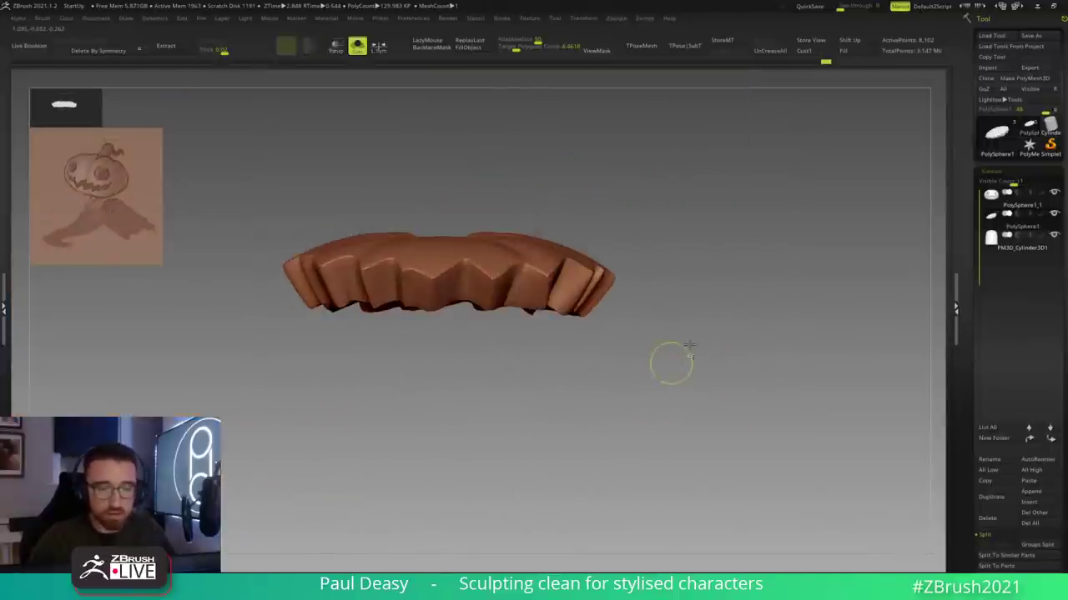
key("alt+s")
right_click_drag(585, 321, 584, 367, "ctrl")
key("alt+s")
right_click_drag(534, 296, 479, 335)
key("space")
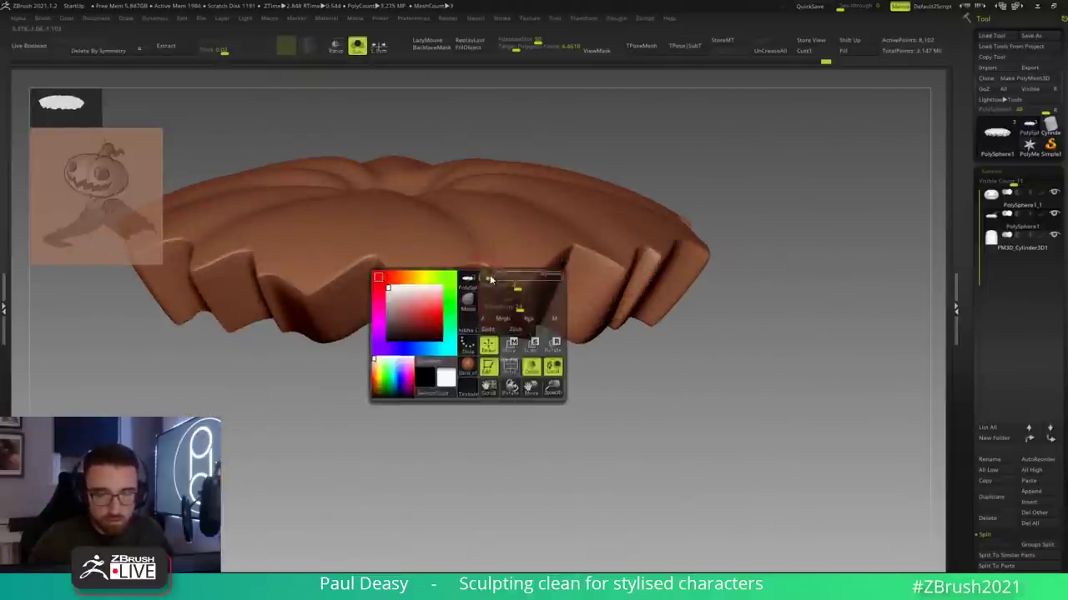
key("shift+f")
right_click_drag(482, 234, 483, 267, "ctrl")
key("space")
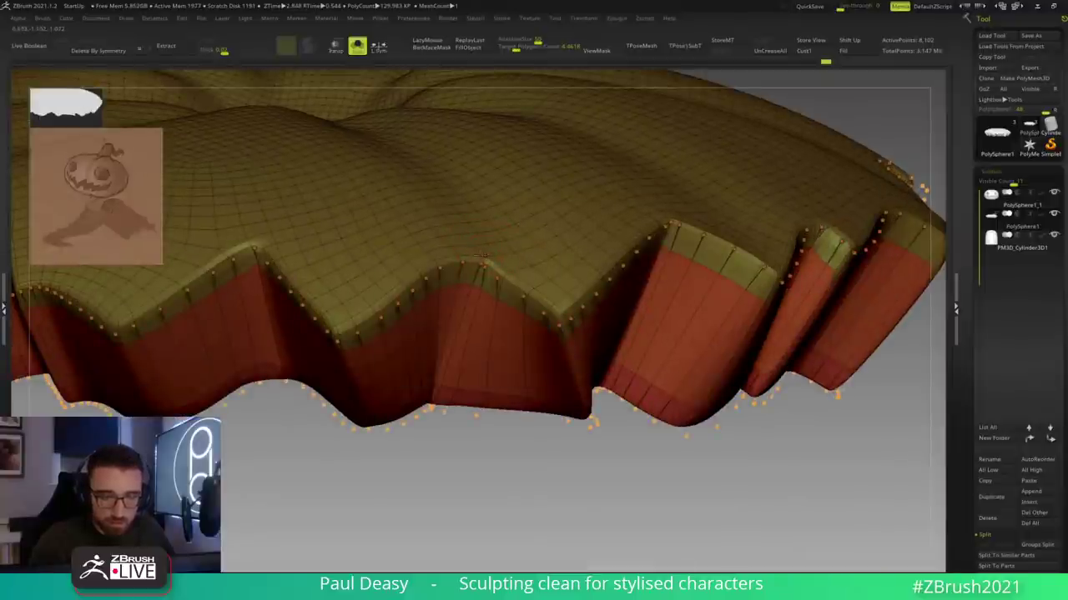
right_click_drag(505, 344, 536, 345)
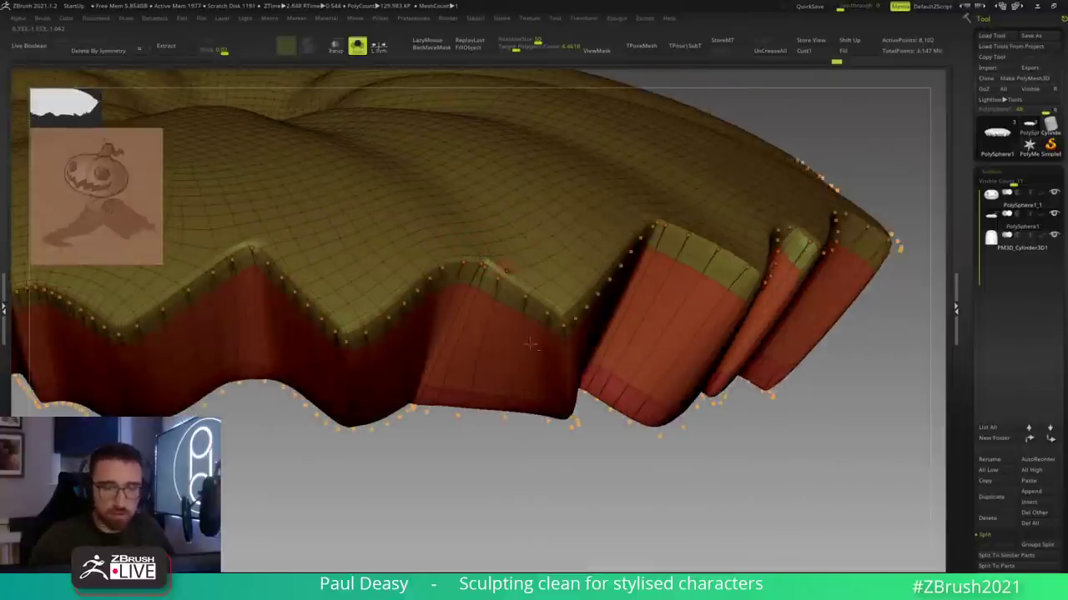
Step: Examine the lid's jagged rim and side walls, comparing the view with the wireframe shown and hidden
right_click_drag(327, 375, 520, 371, "alt")
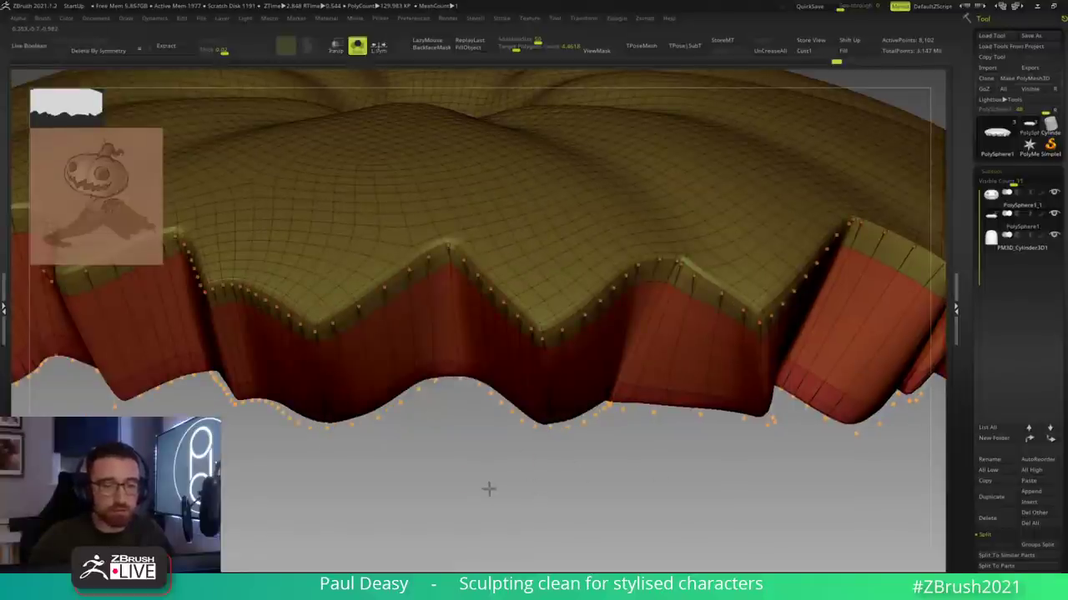
right_click_drag(519, 479, 537, 472, "ctrl")
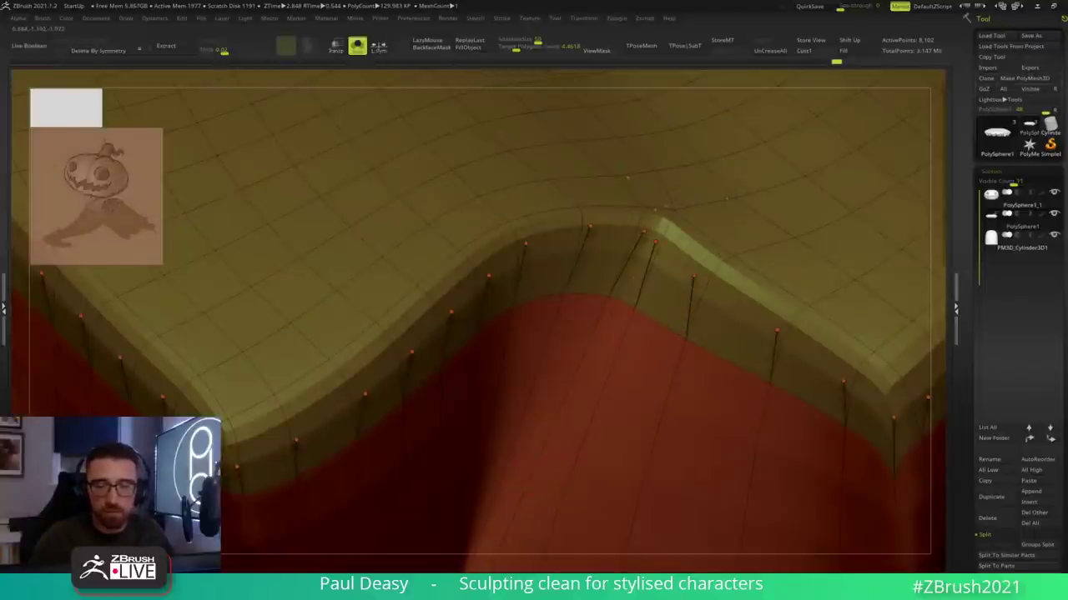
right_click_drag(669, 350, 672, 279, "ctrl")
left_click_drag(575, 438, 527, 169)
left_click_drag(537, 406, 566, 438)
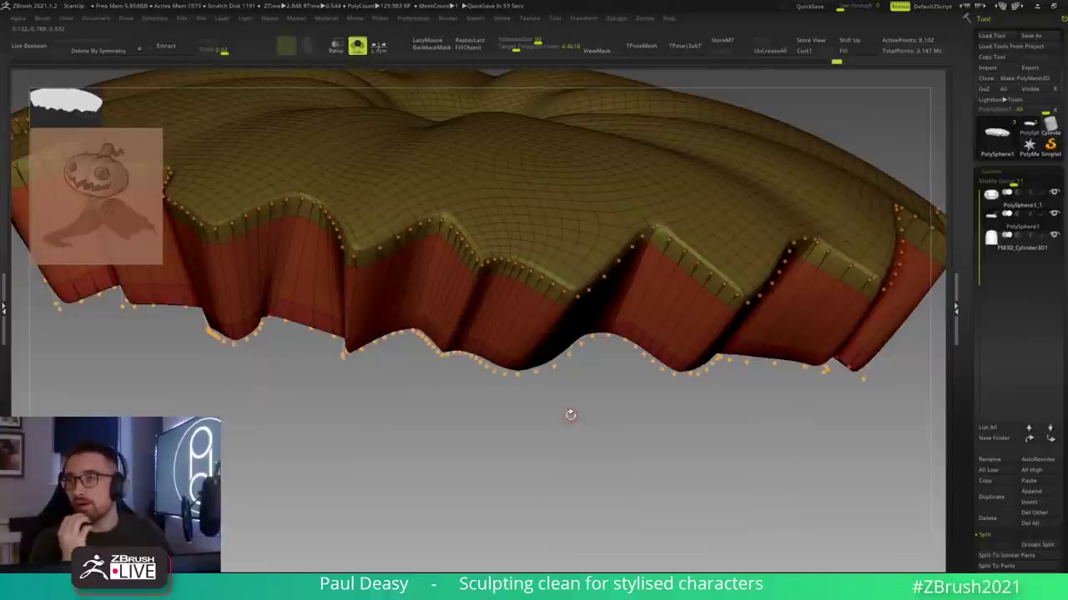
left_click_drag(555, 372, 565, 429)
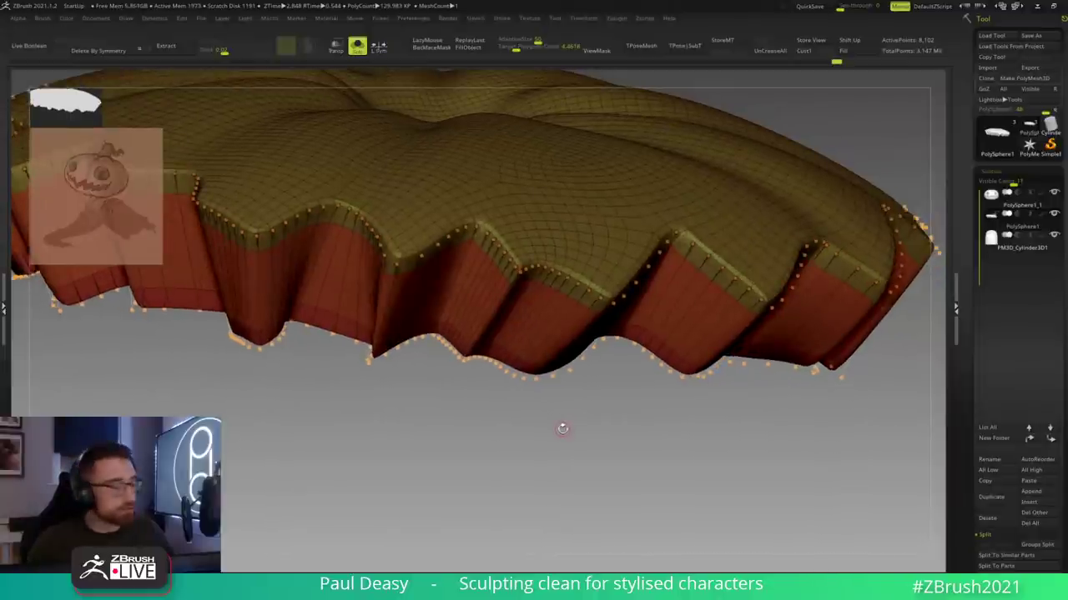
key("shift+f")
key("shift+f")
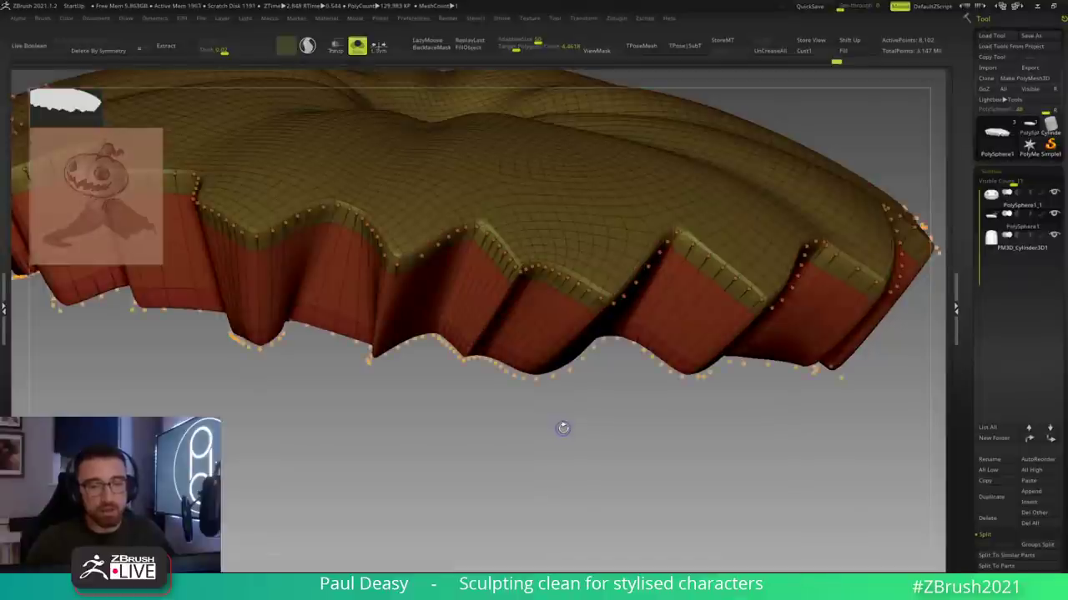
Step: Turn off the lid's Dynamic Subdiv preview and reshape the low-poly edge around the small front notch
key("shift+d")
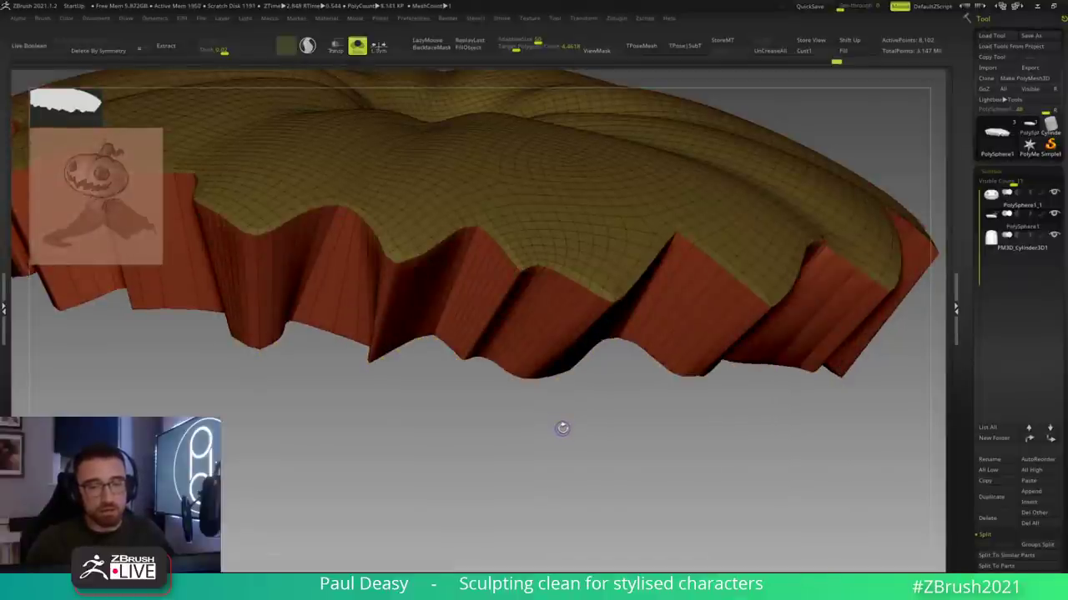
right_click_drag(482, 225, 482, 302)
right_click_drag(480, 244, 451, 289)
key("space")
right_click_drag(476, 231, 469, 222)
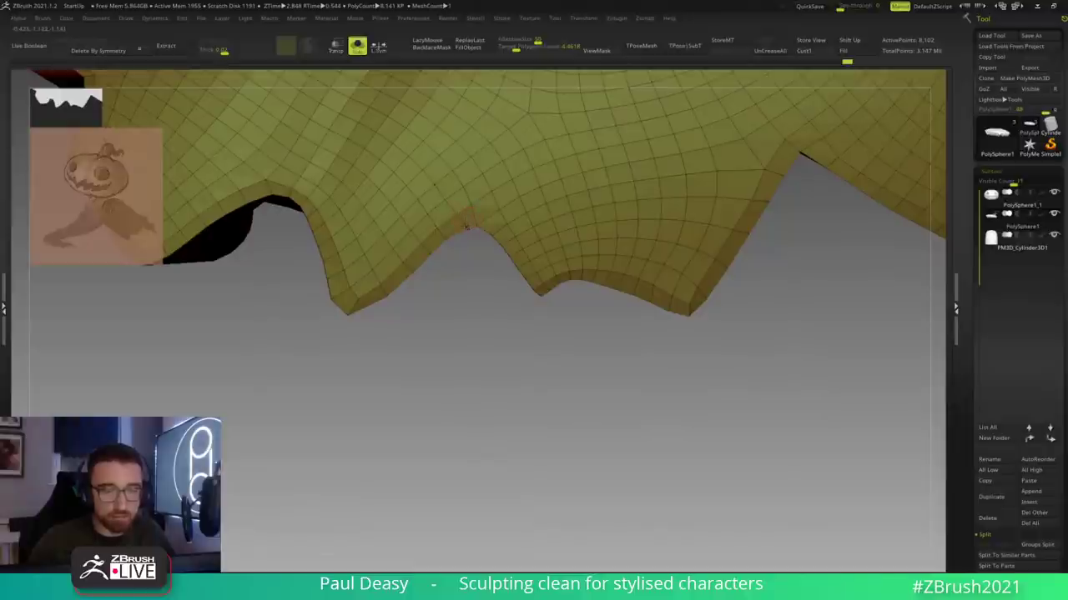
left_click(458, 212)
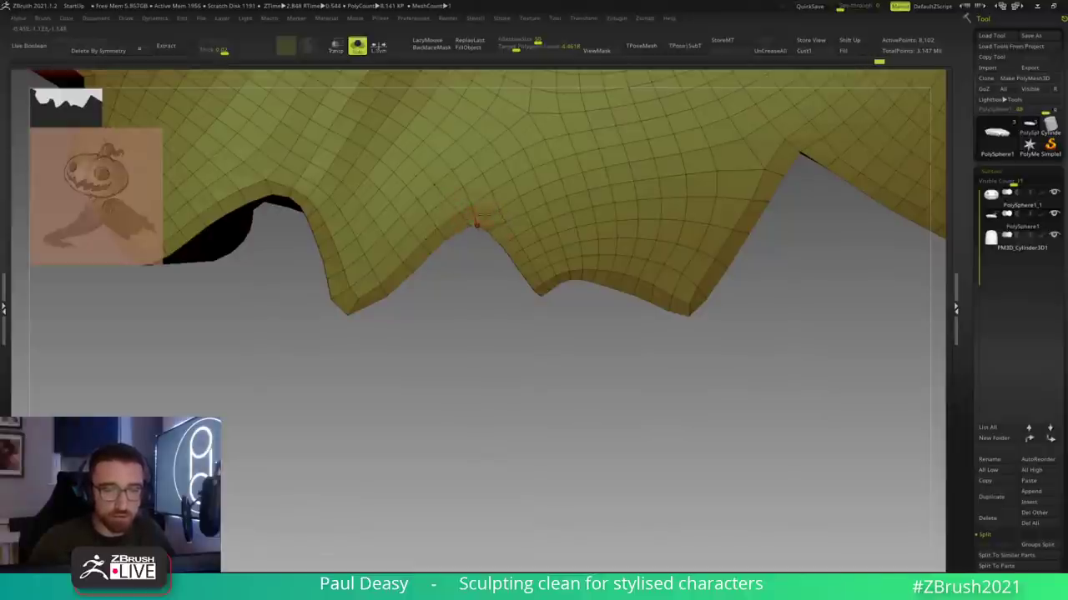
right_click_drag(476, 221, 498, 210)
right_click_drag(494, 202, 495, 218)
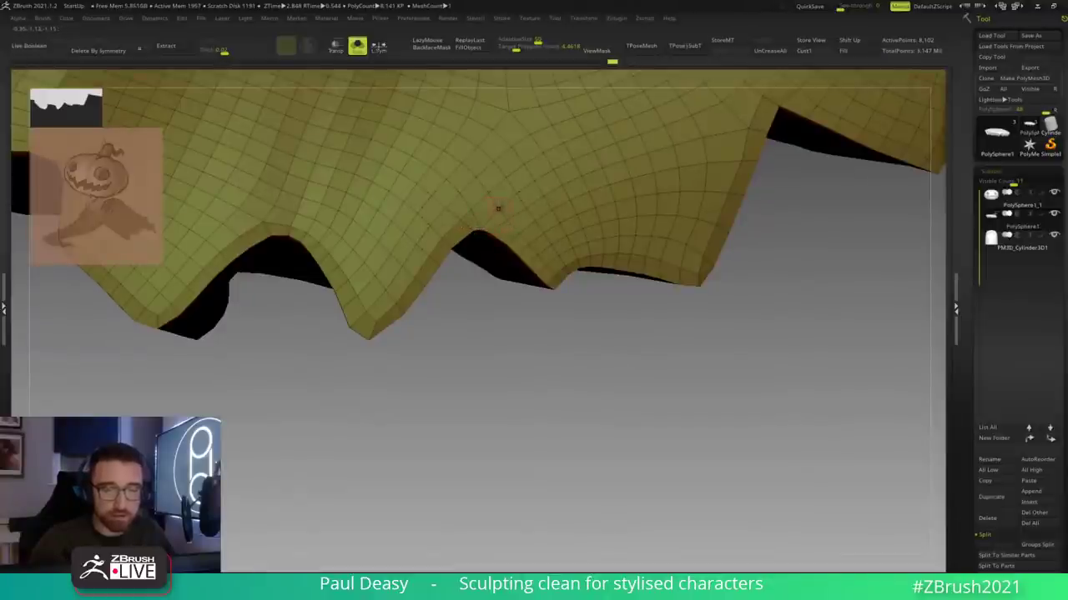
Step: Refine the low-poly points and notches further along the lid's rim with the Move brush
left_click_drag(489, 326, 450, 332, "alt")
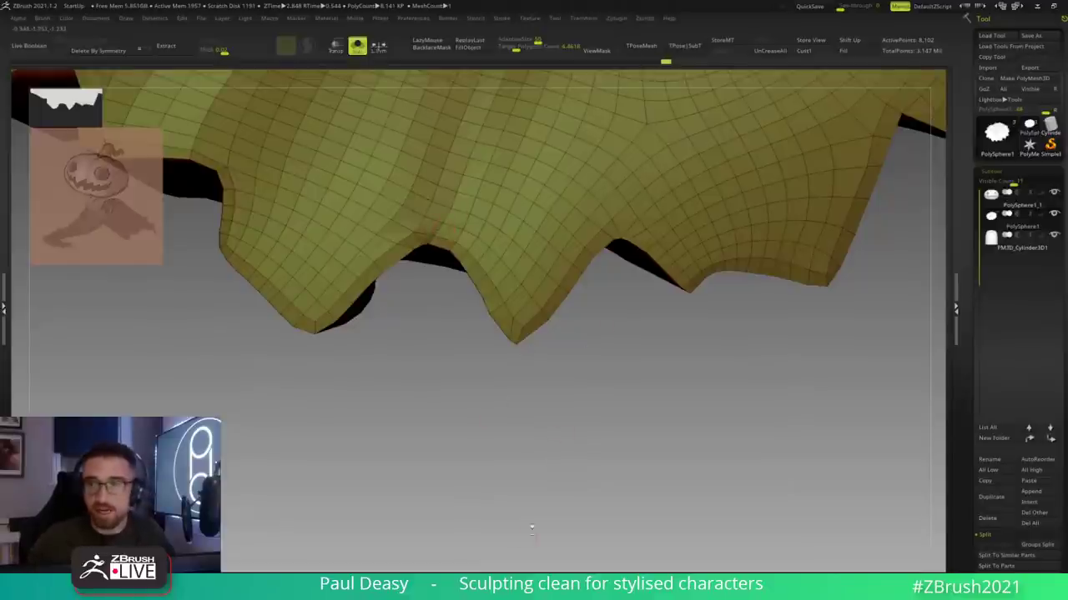
left_click_drag(630, 390, 403, 351)
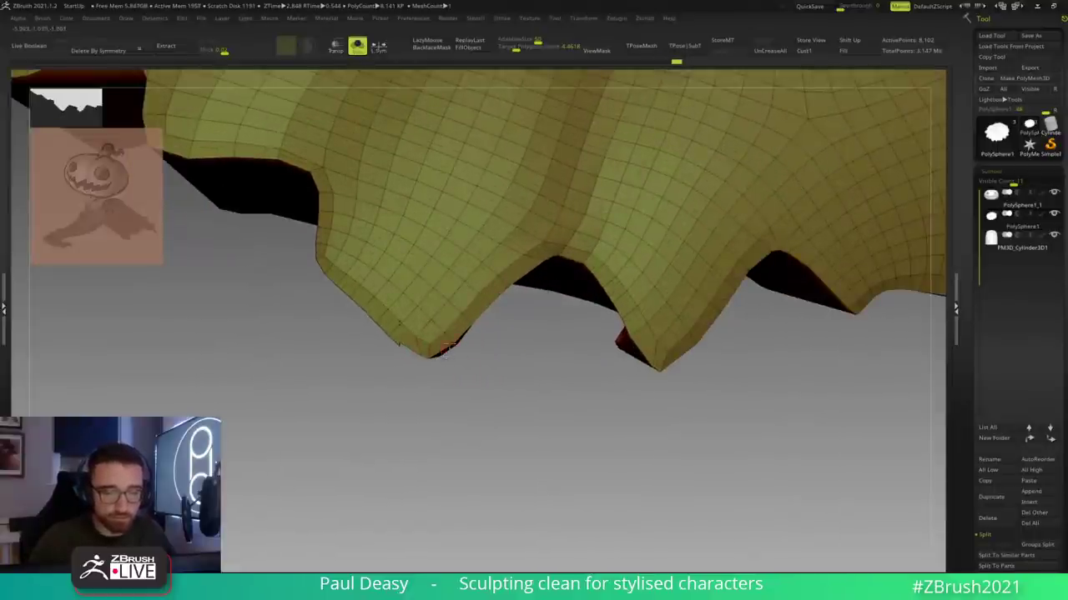
left_click_drag(400, 397, 392, 288)
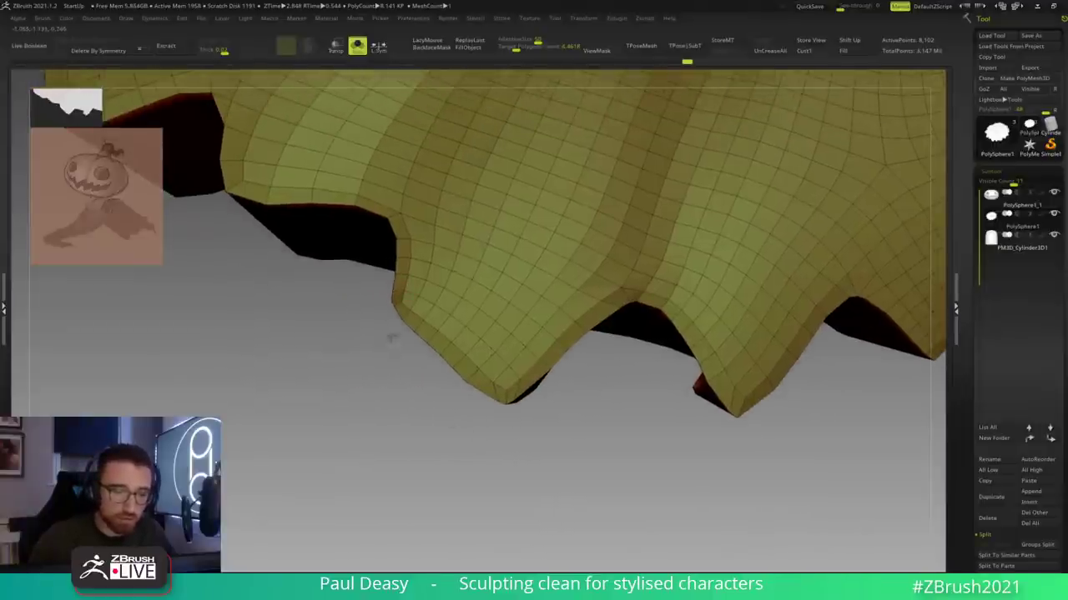
left_click_drag(286, 334, 734, 378, "alt")
Step: Turn the lid's Dynamic Subdiv back on, hide the wireframe and show the whole pumpkin again
key("d")
key("shift+f")
key("alt+s")
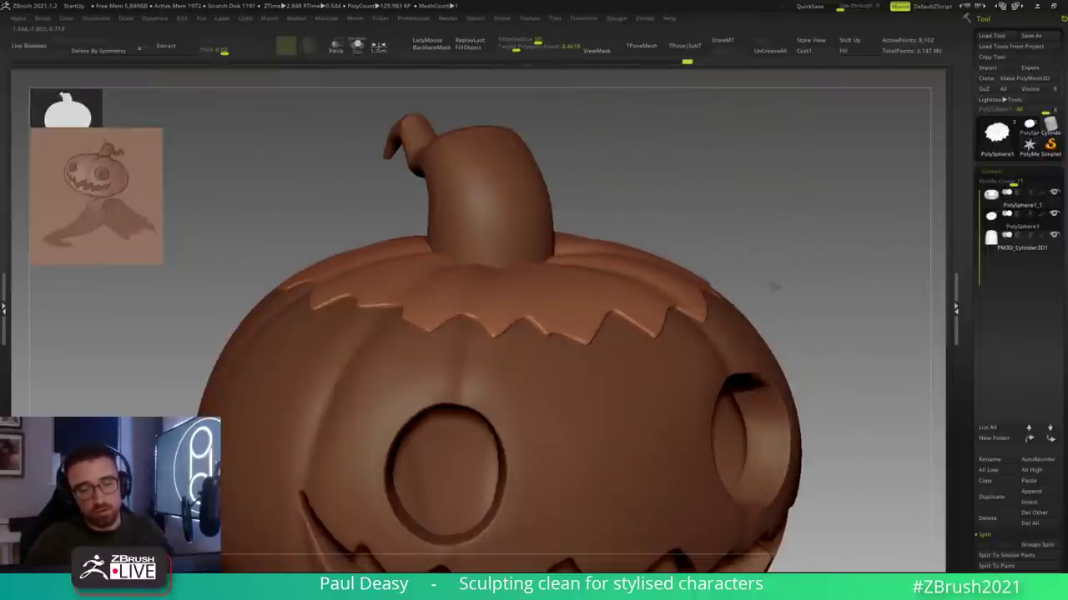
key("f")
left_click_drag(766, 341, 756, 370)
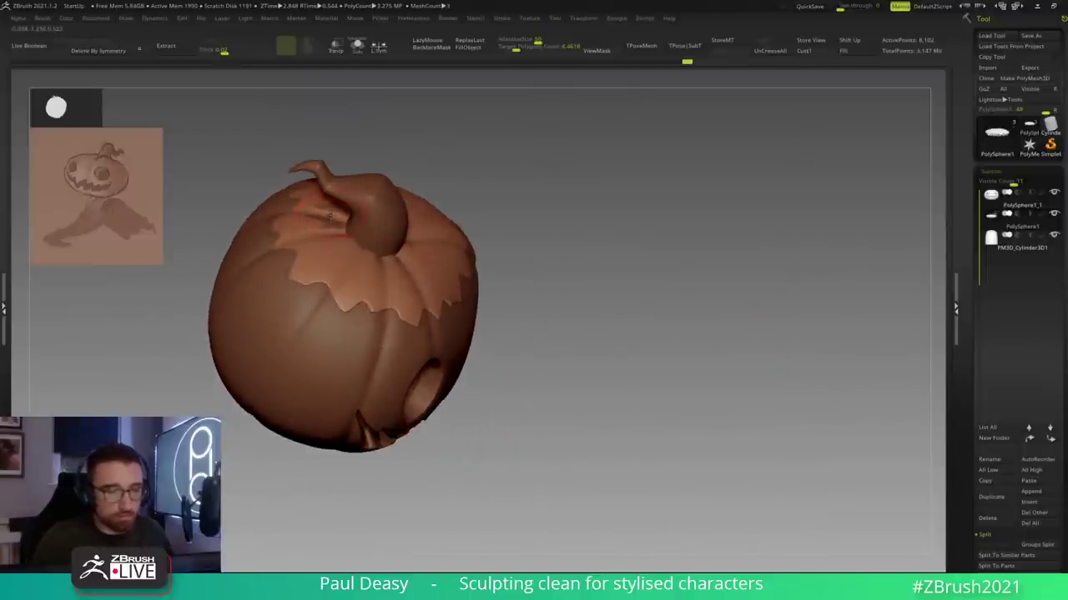
key("space")
left_click_drag(534, 252, 448, 200)
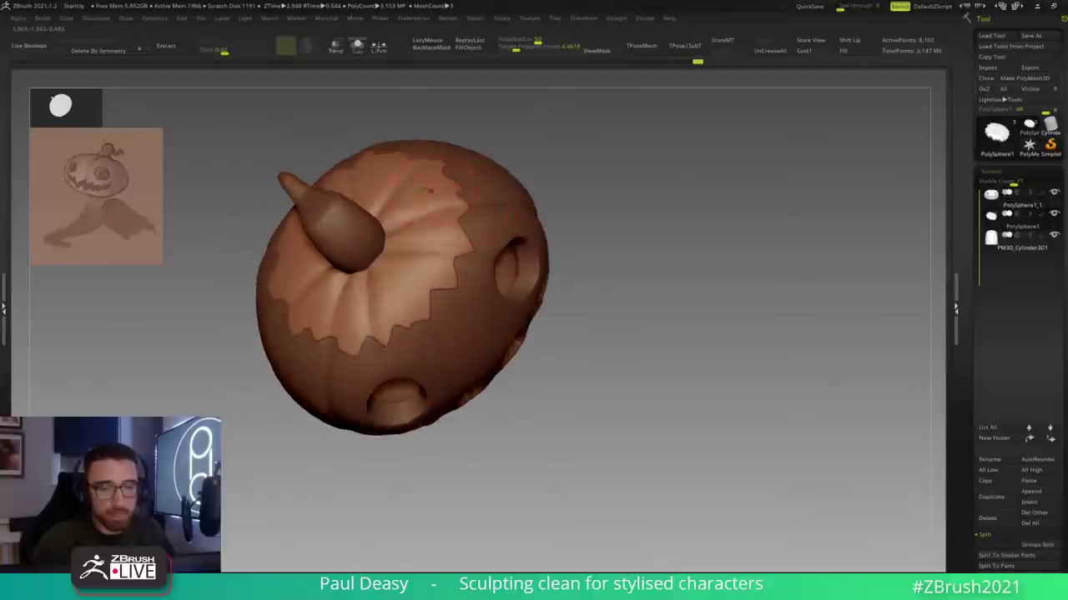
Step: Subdivide the lid three times
left_click_drag(632, 244, 628, 212)
key("ctrl+d")
key("ctrl+d")
key("ctrl+d")
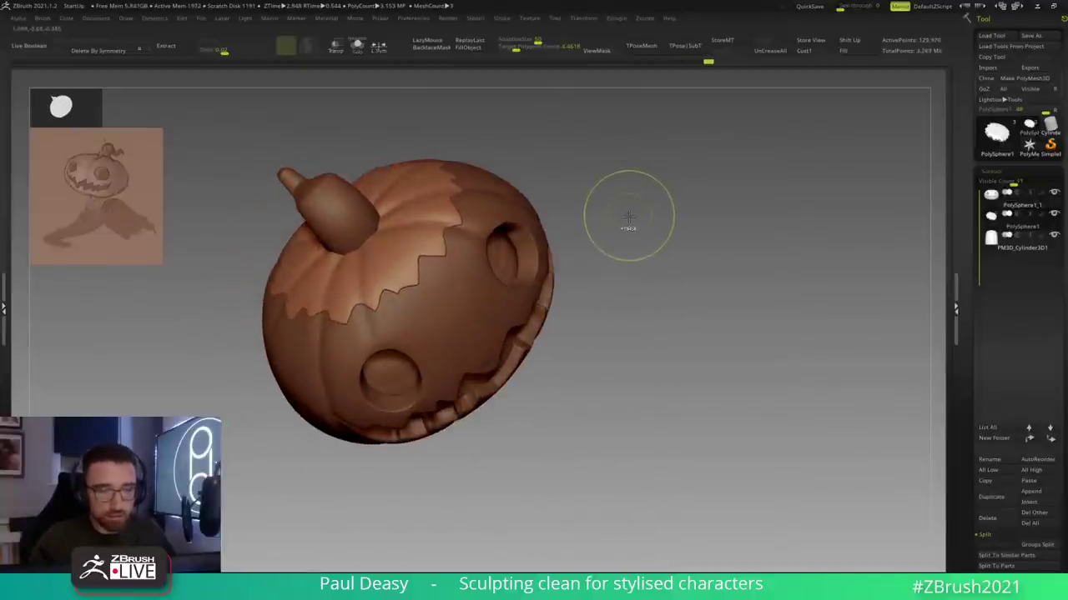
key("shift+f")
key("shift+f")
Step: Adjust how the subdivided lid sits on the pumpkin from the back and the front with a resized brush
left_click_drag(626, 240, 702, 342, "shift")
key("space")
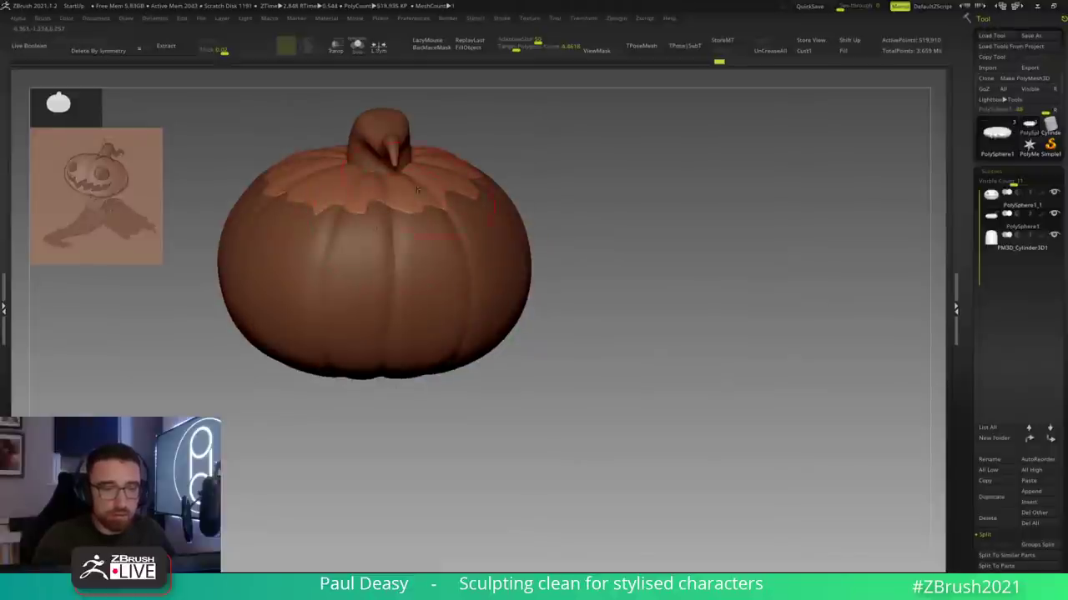
left_click_drag(639, 273, 771, 242)
right_click_drag(771, 243, 776, 245, "alt")
right_click_drag(698, 206, 597, 210, "alt")
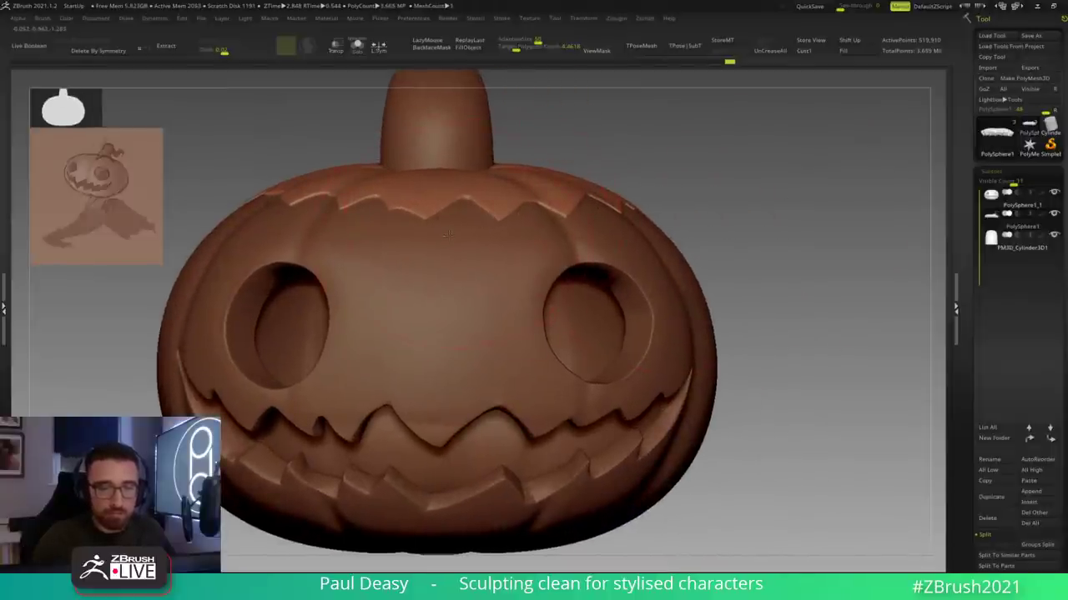
left_click_drag(744, 197, 639, 226, "alt")
key("space")
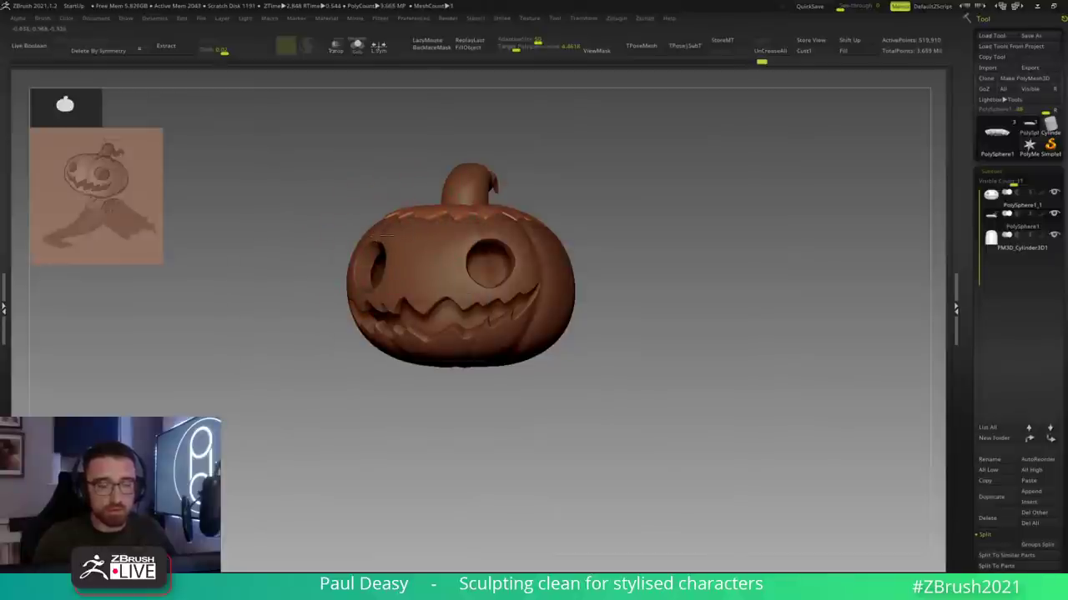
Step: Nudge the lid's outline against the pumpkin body from the side and front with broad brush strokes
left_click_drag(600, 246, 572, 244)
left_click(612, 229, "alt")
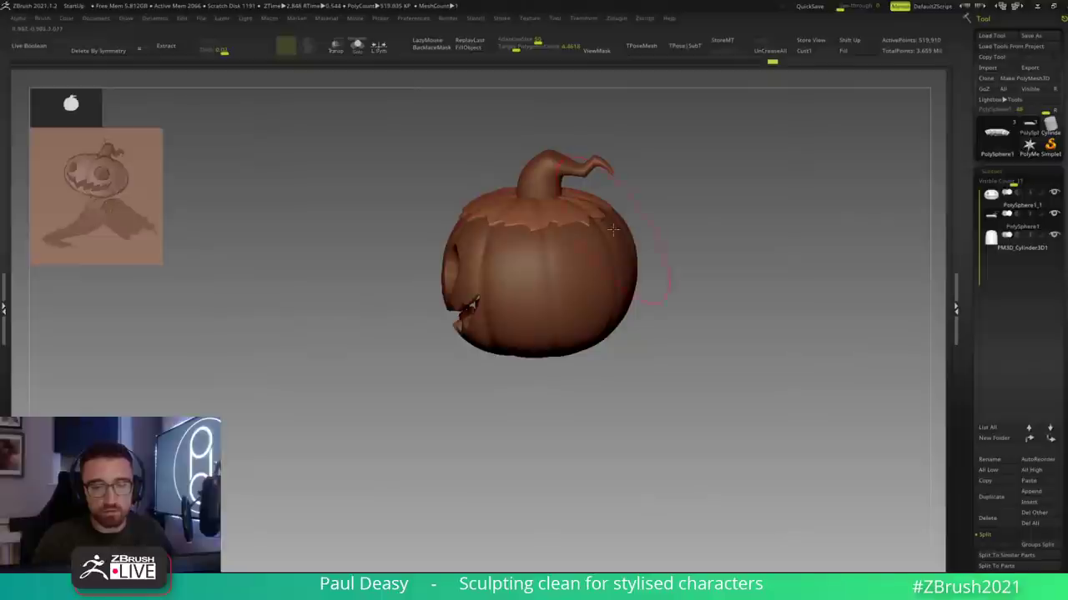
mouse_move(643, 216)
left_mouse_down()
mouse_move(632, 222)
mouse_move(650, 217)
left_mouse_up()
left_click_drag(723, 164, 746, 223)
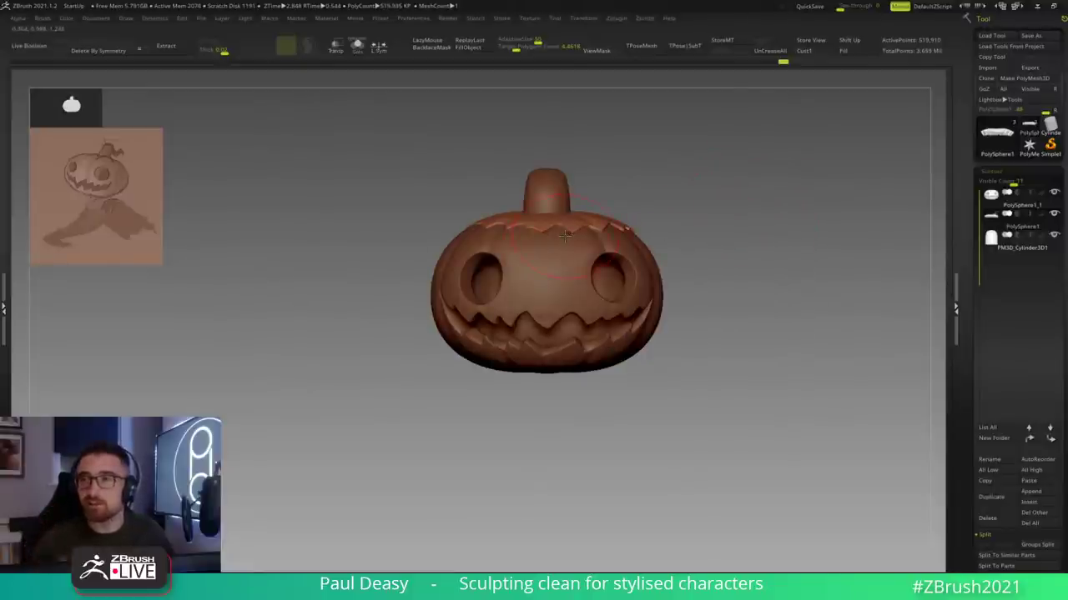
key("space")
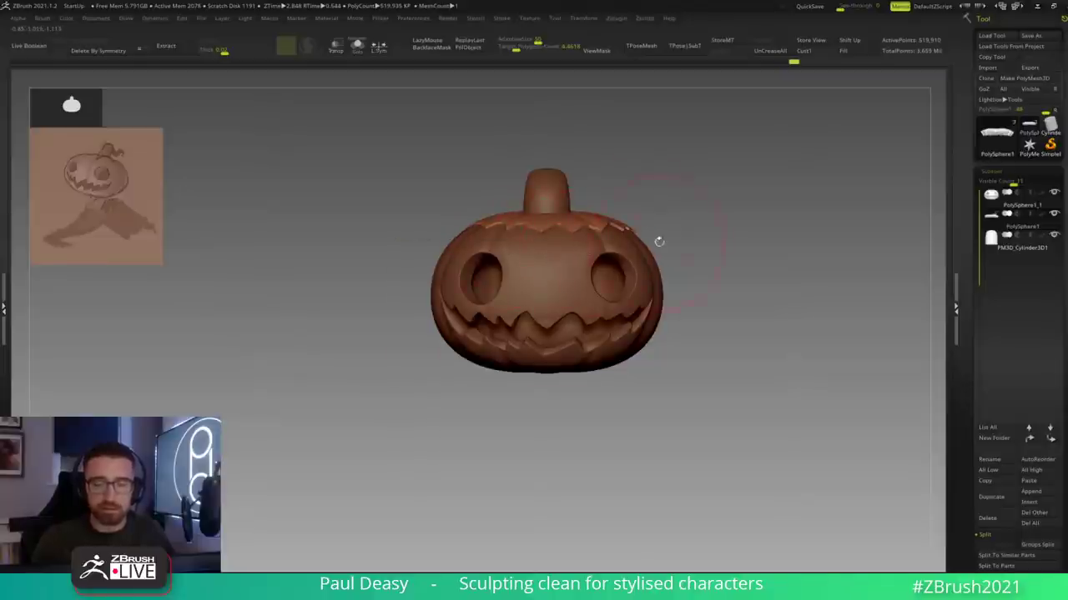
left_click_drag(676, 257, 679, 282, "alt")
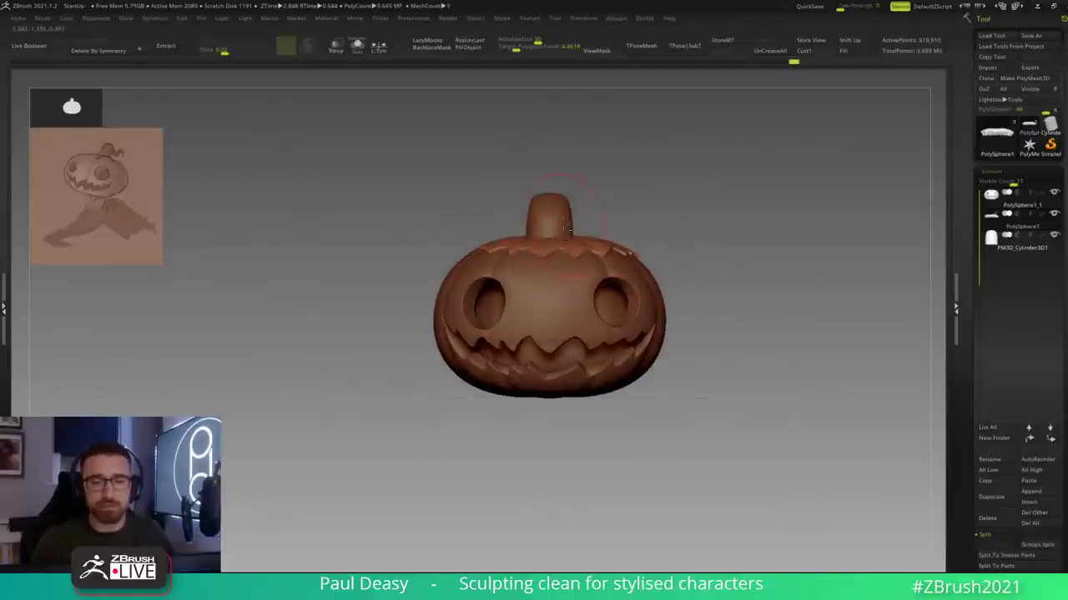
Step: Make the stem the active subtool and subdivide it three times
left_click(548, 225, "alt")
left_click_drag(702, 229, 681, 232)
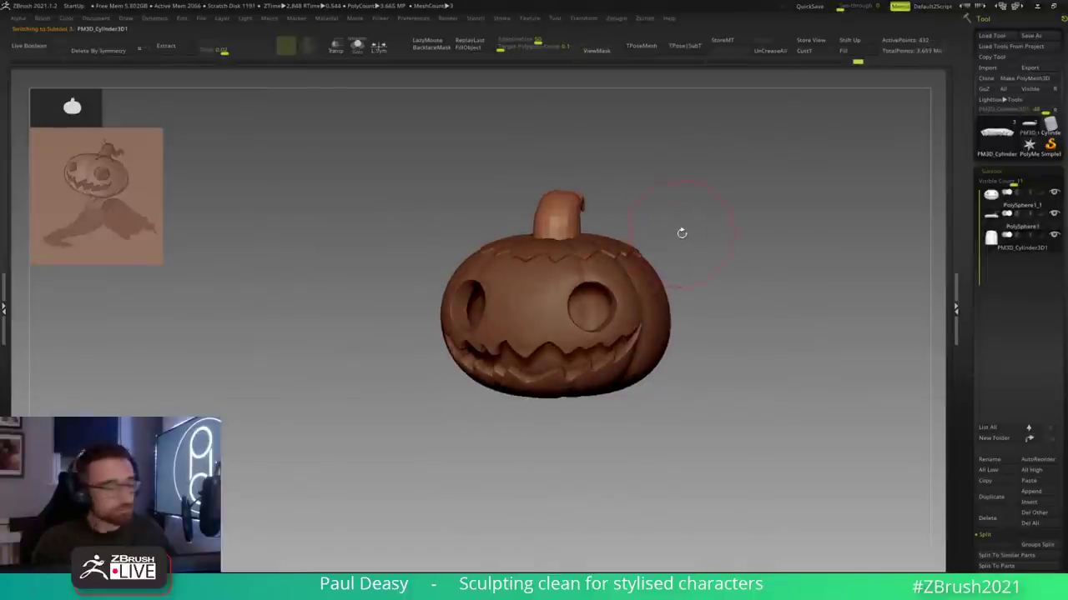
key("ctrl+d")
key("ctrl+d")
key("ctrl+d")
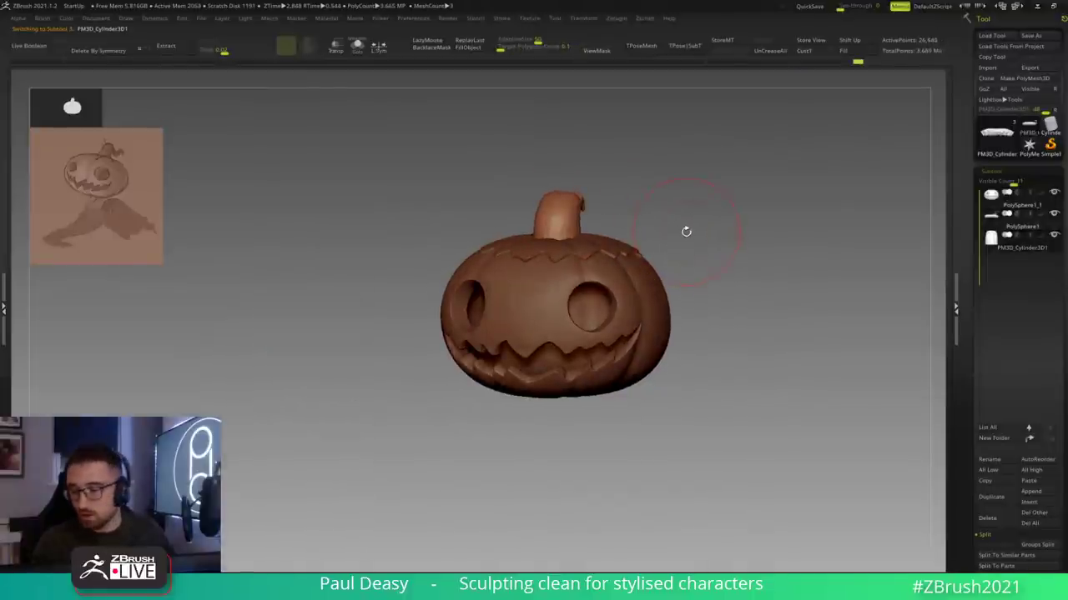
key("super")
key("super")
left_click_drag(679, 231, 678, 247)
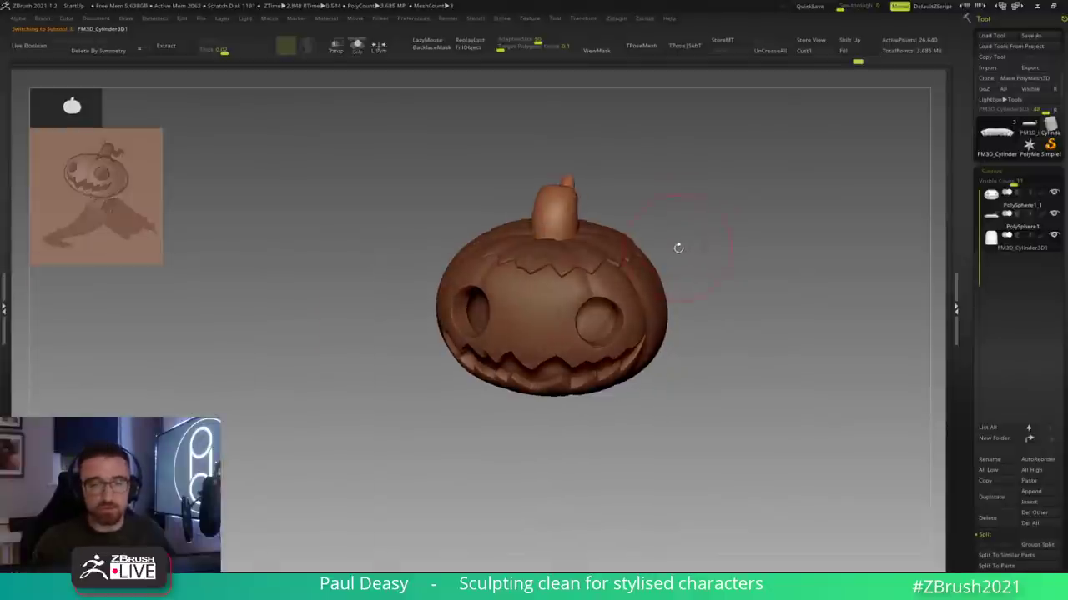
Step: Choose the Clay Buildup brush, adjust its size for the stem and subdivide the stem once more
key("b")
key("c")
key("b")
key("space")
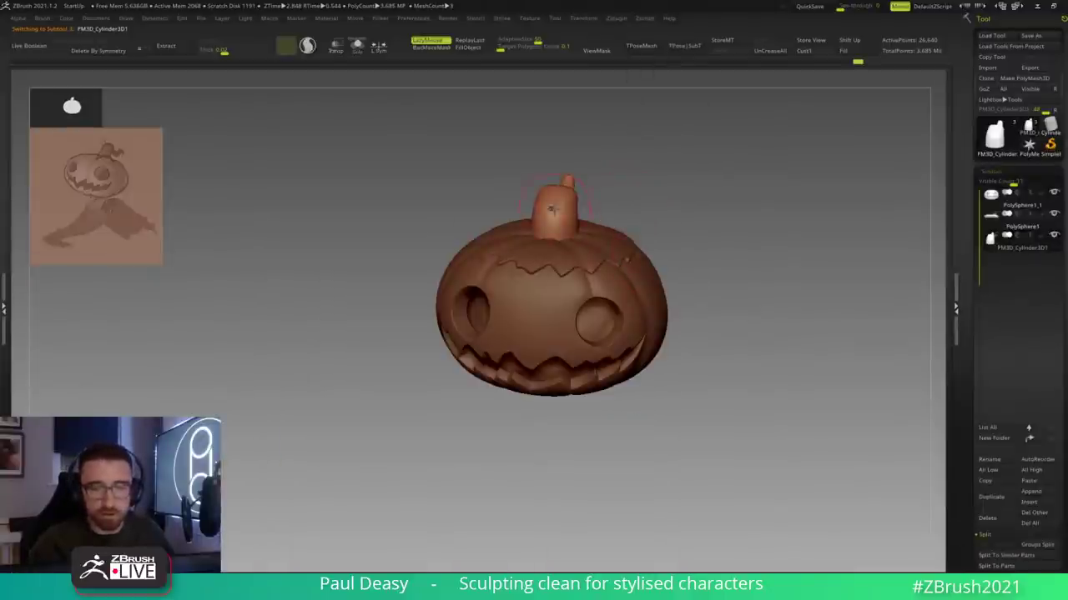
mouse_move(556, 208)
right_mouse_down("ctrl")
mouse_move(563, 225)
mouse_move(560, 217)
right_mouse_up("ctrl")
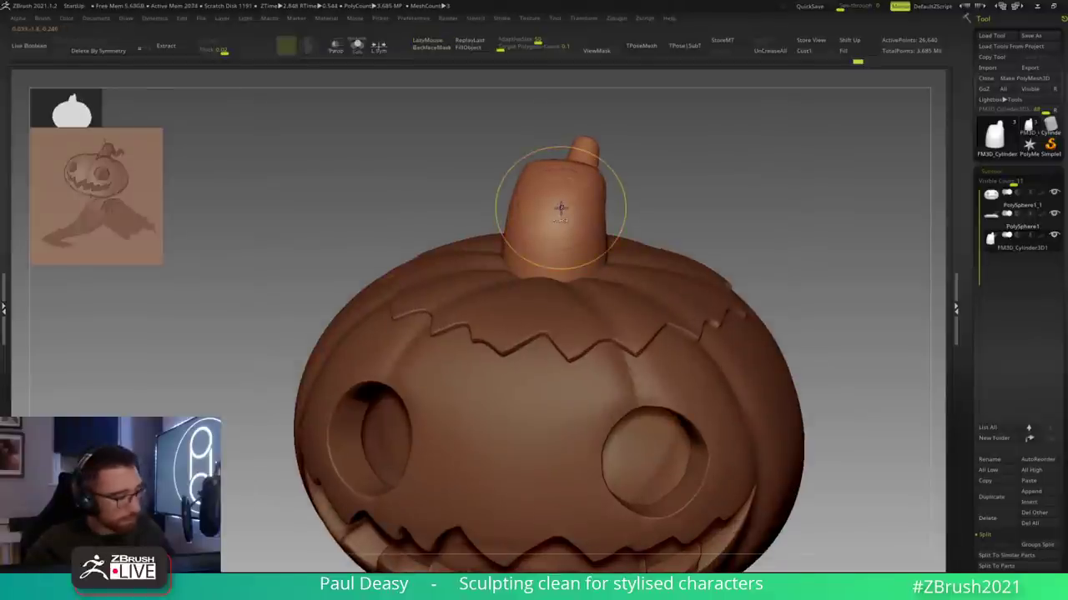
key("ctrl+d")
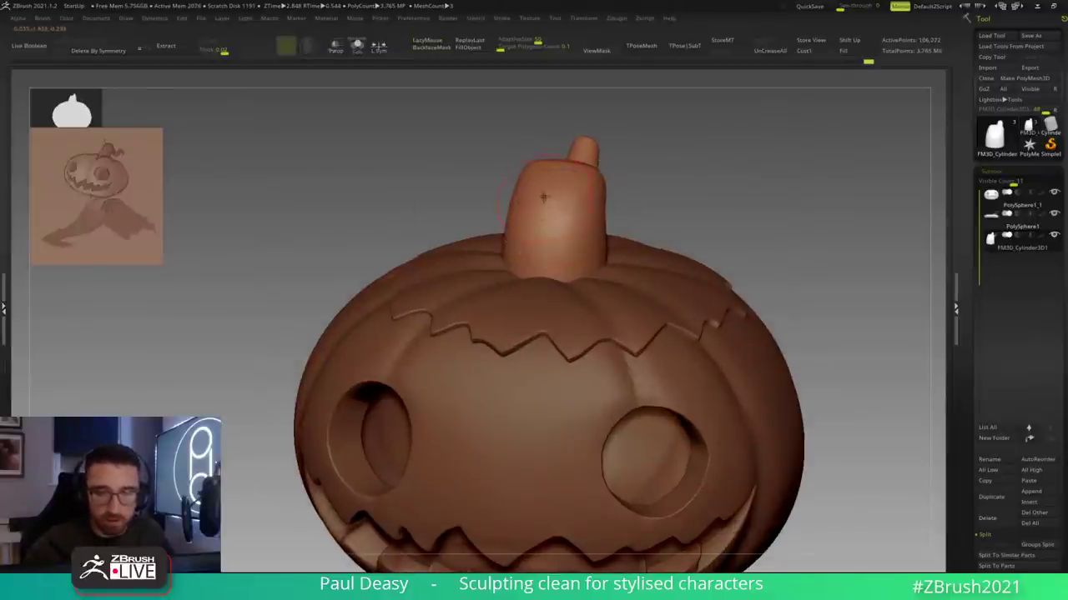
Step: Try diagonal Clay Buildup strokes across the front of the stem
left_click_drag(532, 184, 558, 227)
key("ctrl+z")
key("ctrl+z")
key("1")
left_click_drag(527, 170, 562, 240)
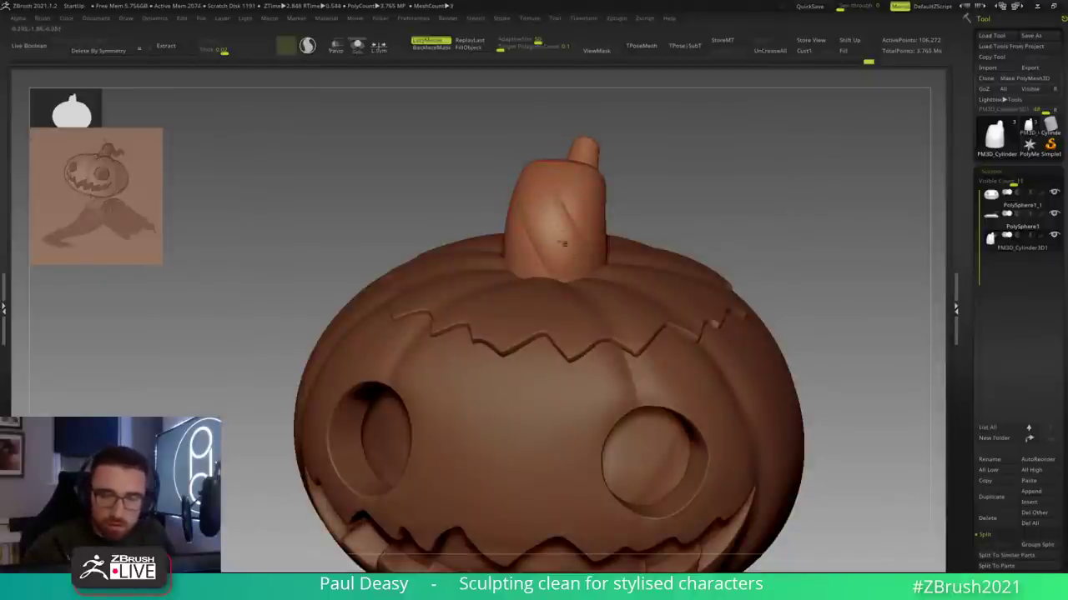
key("ctrl+z")
Step: Sculpt diagonal ridges across the front of the stem with Clay Buildup, adjusting the brush and smoothing between strokes
left_click_drag(530, 188, 538, 252)
left_click_drag(536, 206, 557, 257)
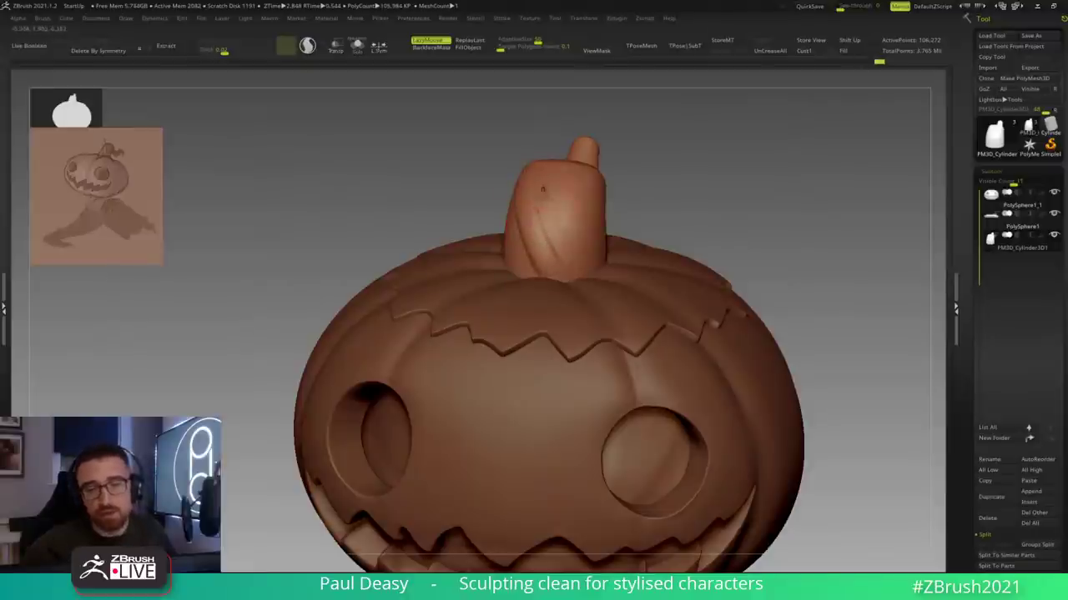
key("space")
mouse_move(534, 248)
left_mouse_down("shift")
mouse_move(557, 209)
mouse_move(538, 250)
left_mouse_up("shift")
key("space")
key("space")
key("space")
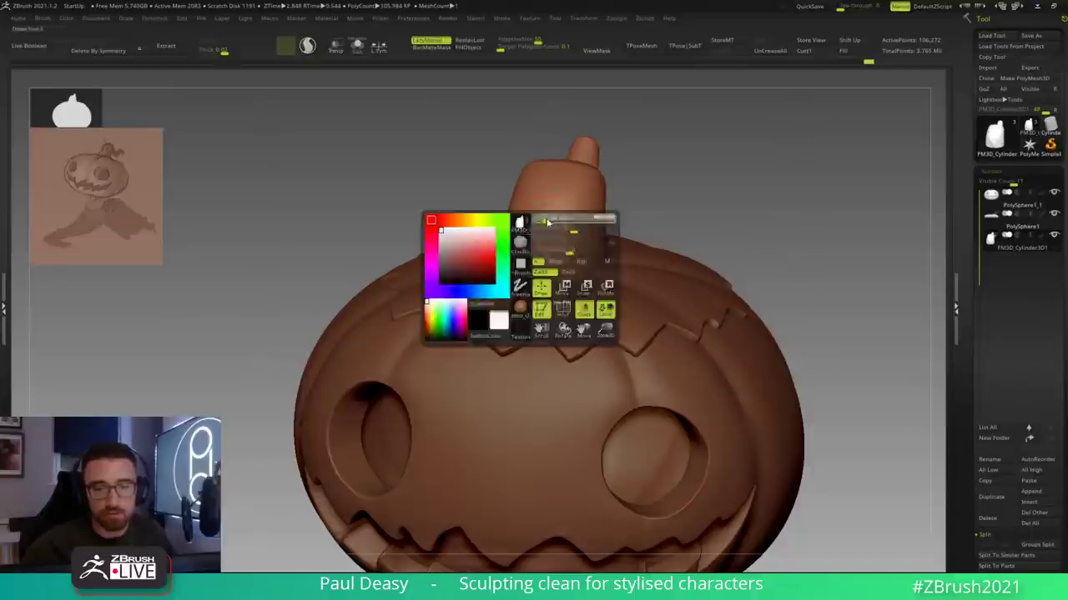
mouse_move(543, 235)
left_mouse_down()
mouse_move(564, 215)
mouse_move(546, 254)
left_mouse_up()
right_click_drag(585, 249, 638, 251)
Step: Carve twisting diagonal grooves between the ridges on the stem's front and side with the Dam Standard brush
key("b")
key("d")
key("s")
left_click_drag(528, 220, 514, 198)
mouse_move(555, 194)
right_mouse_down()
mouse_move(634, 242)
mouse_move(611, 259)
right_mouse_up()
right_click(611, 258)
mouse_move(739, 208)
right_mouse_down()
mouse_move(670, 203)
mouse_move(613, 219)
mouse_move(561, 205)
right_mouse_up()
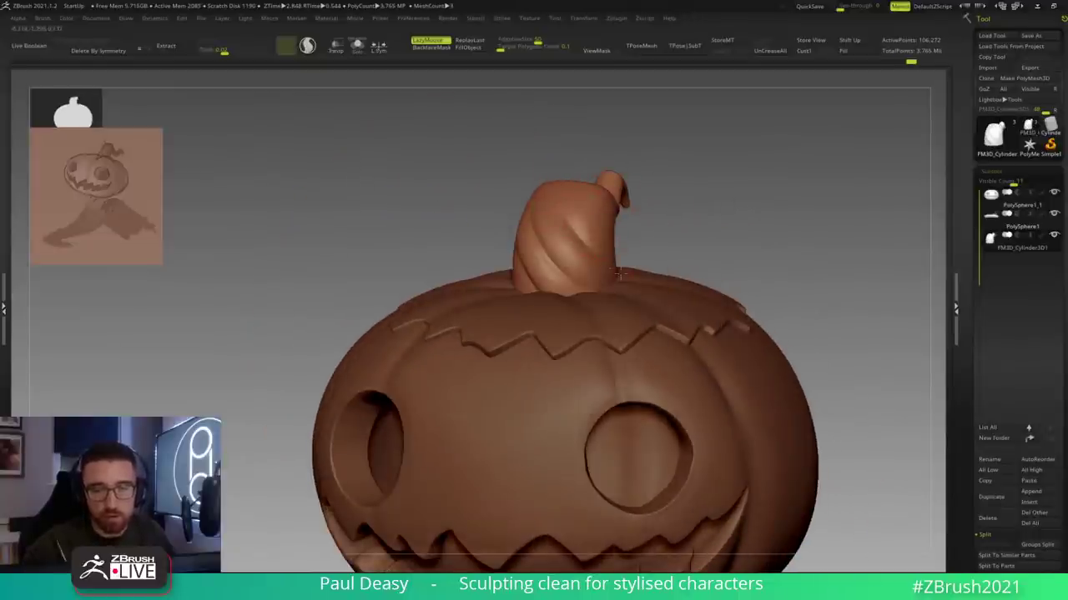
right_click_drag(679, 224, 613, 282)
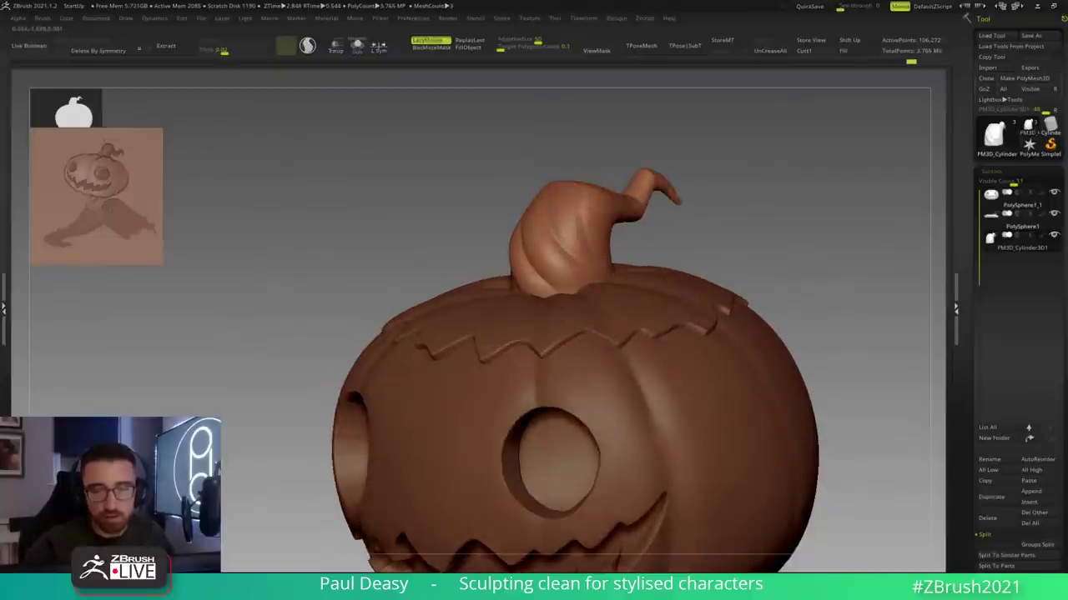
left_click_drag(581, 218, 575, 185)
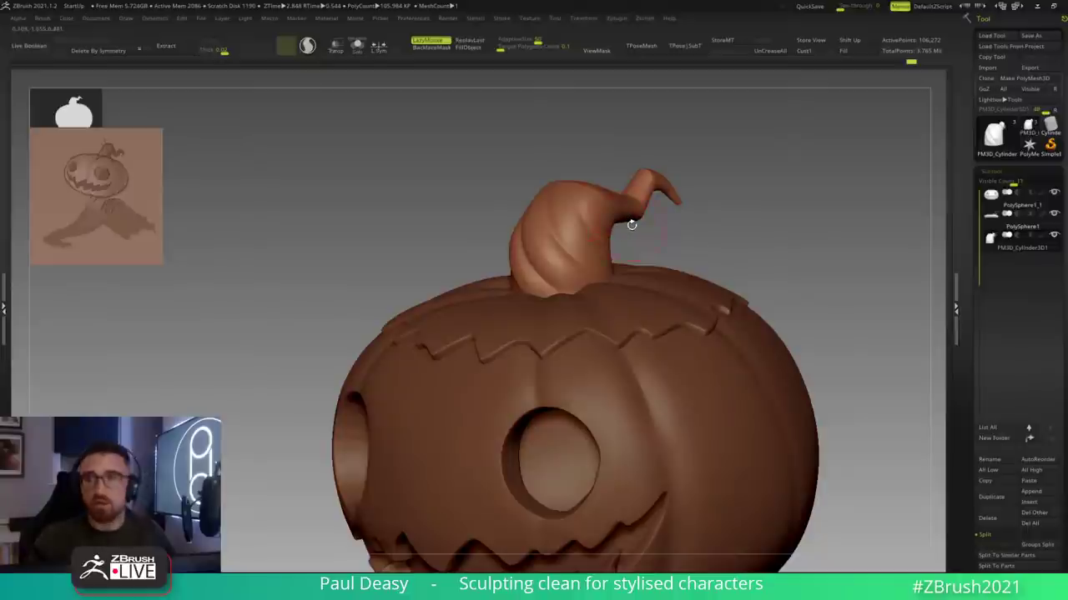
left_click_drag(604, 234, 598, 221)
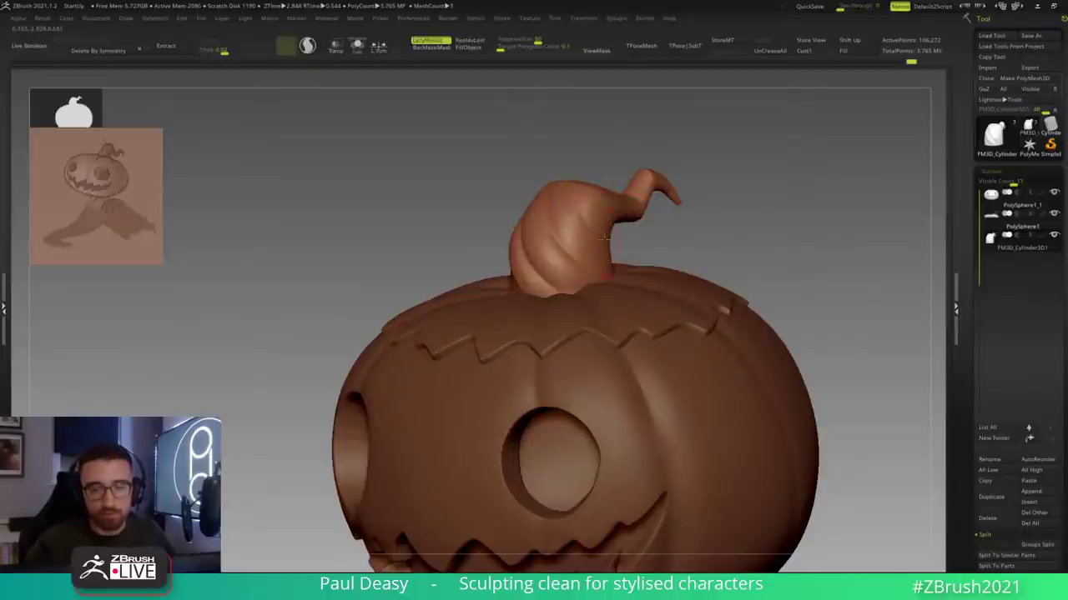
Step: Smooth the stem's upper bend and continue the carved grooves over the top of it
right_click_drag(644, 281, 643, 335)
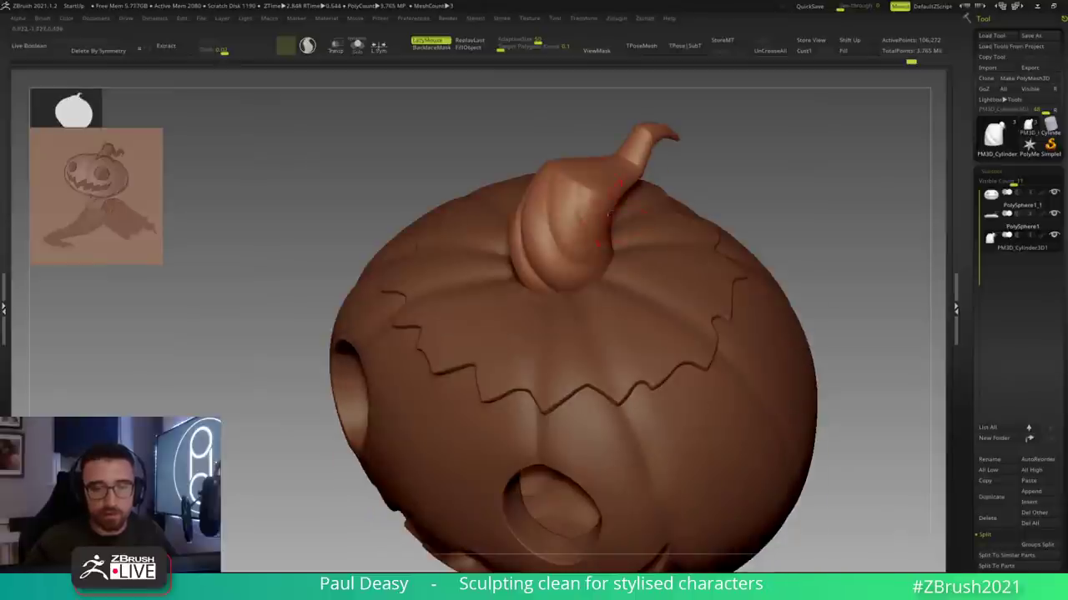
left_click_drag(574, 185, 573, 171, "shift")
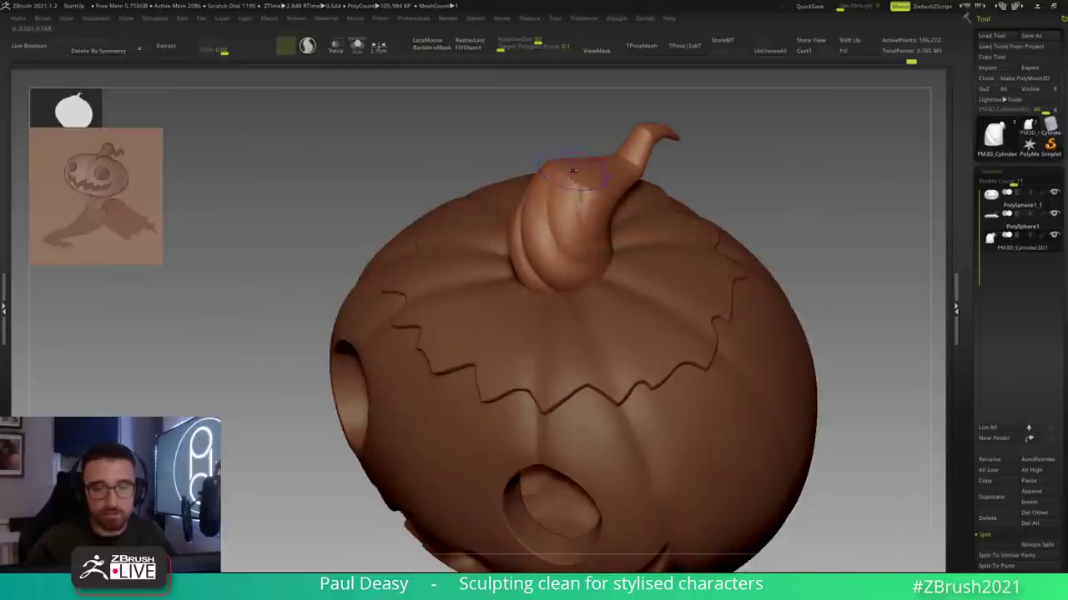
key("l")
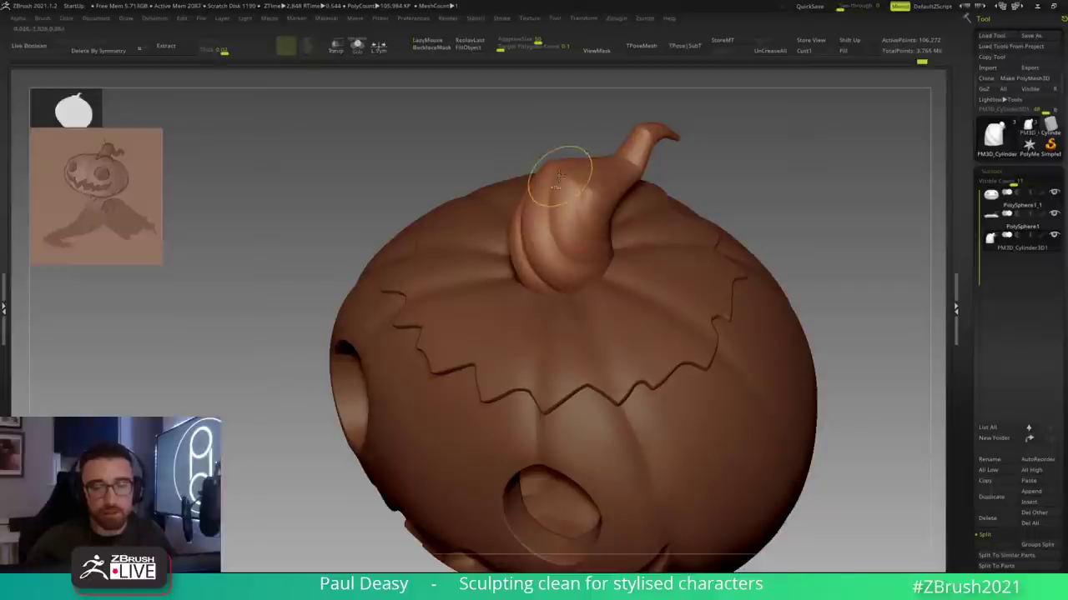
left_click_drag(551, 204, 557, 174)
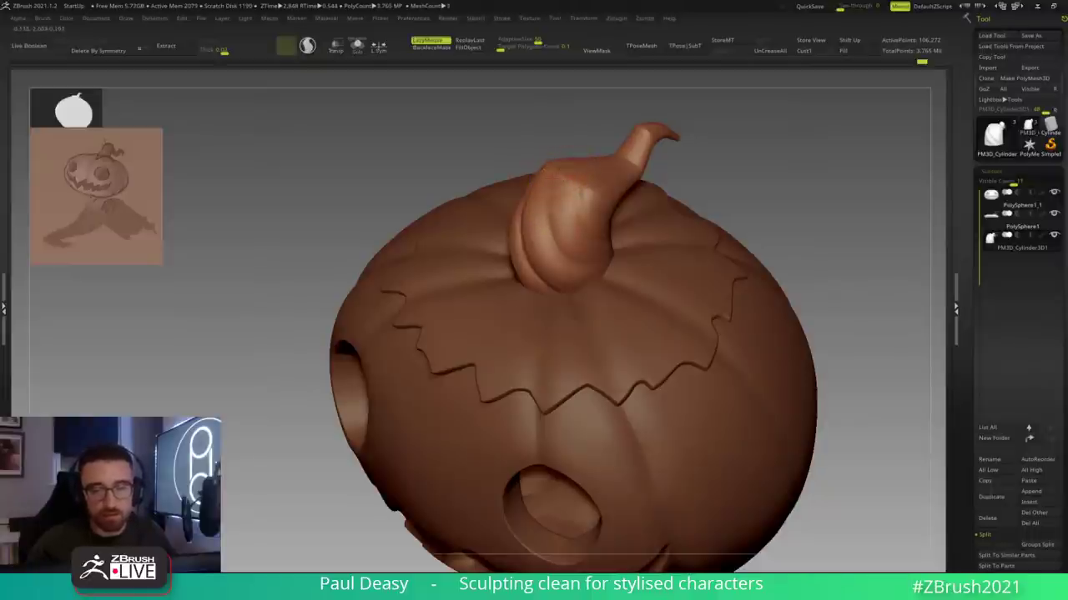
key("space")
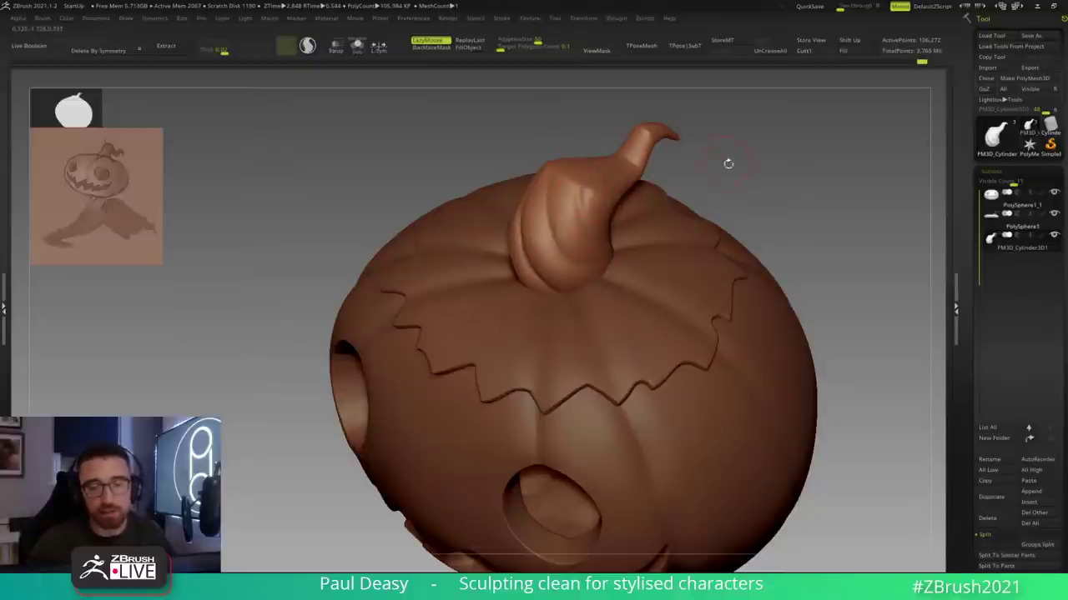
left_click_drag(727, 209, 581, 172)
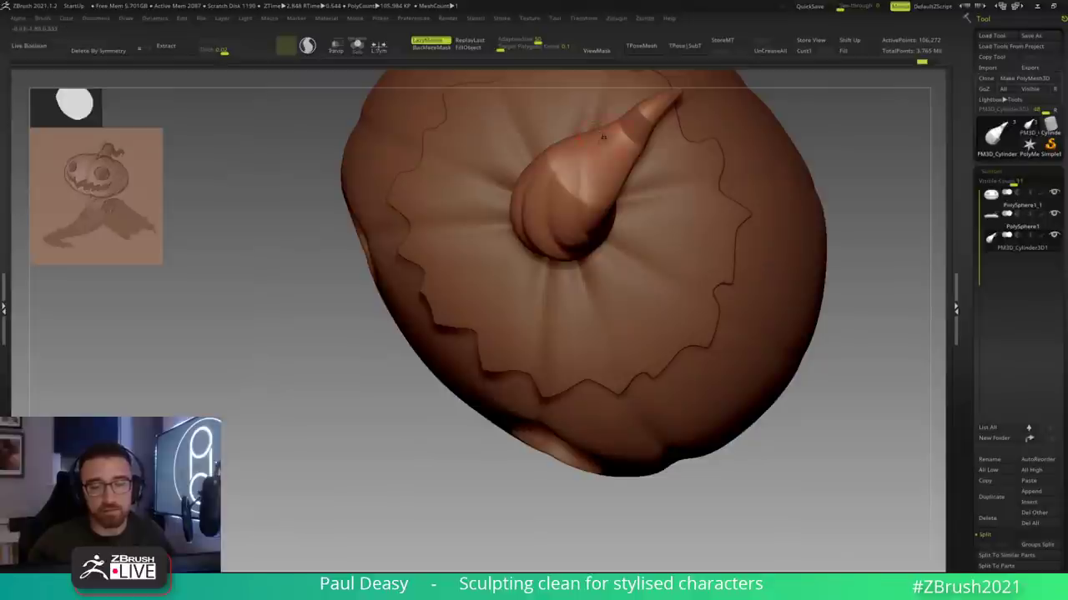
Step: Carve the grooves along the stem's bend towards its thin tip and soften the lower side ridges
mouse_move(585, 159)
right_mouse_down()
mouse_move(567, 170)
mouse_move(555, 158)
mouse_move(530, 178)
right_mouse_up()
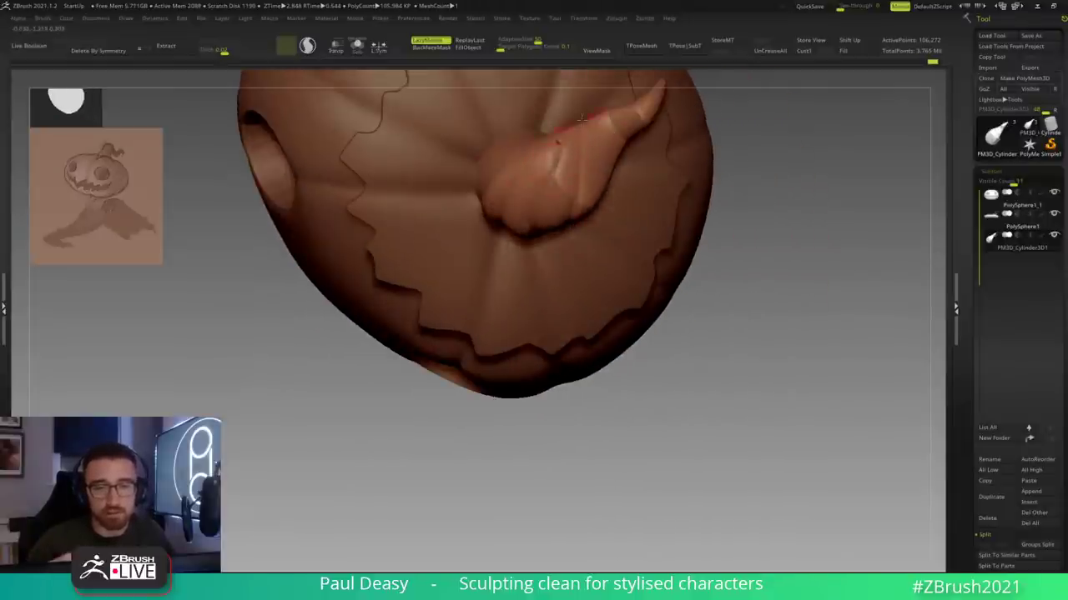
left_click_drag(772, 281, 755, 195)
left_click_drag(764, 277, 735, 201)
right_click_drag(736, 201, 550, 234)
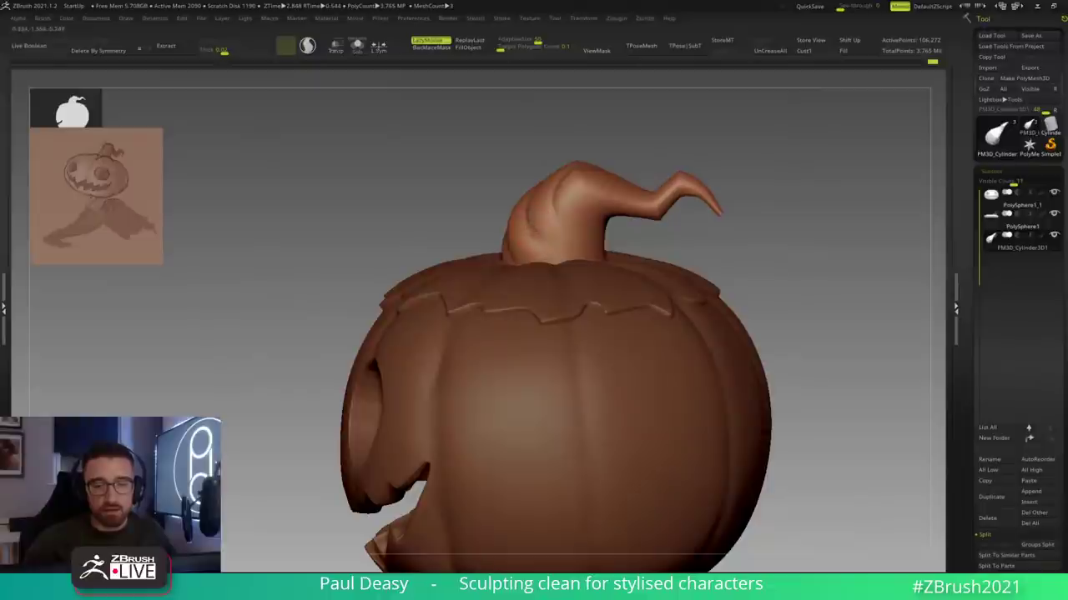
left_click_drag(539, 235, 542, 243, "shift")
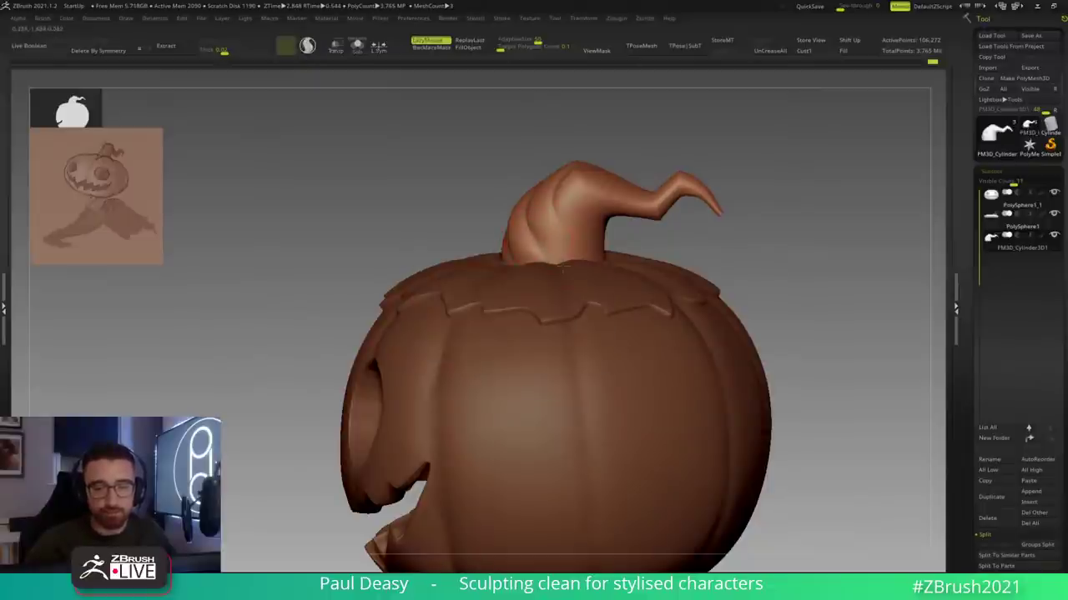
left_click_drag(554, 205, 559, 215)
Step: Isolate the stem with Solo and deepen the diagonal grooves down its side to the base
left_click_drag(631, 238, 659, 241)
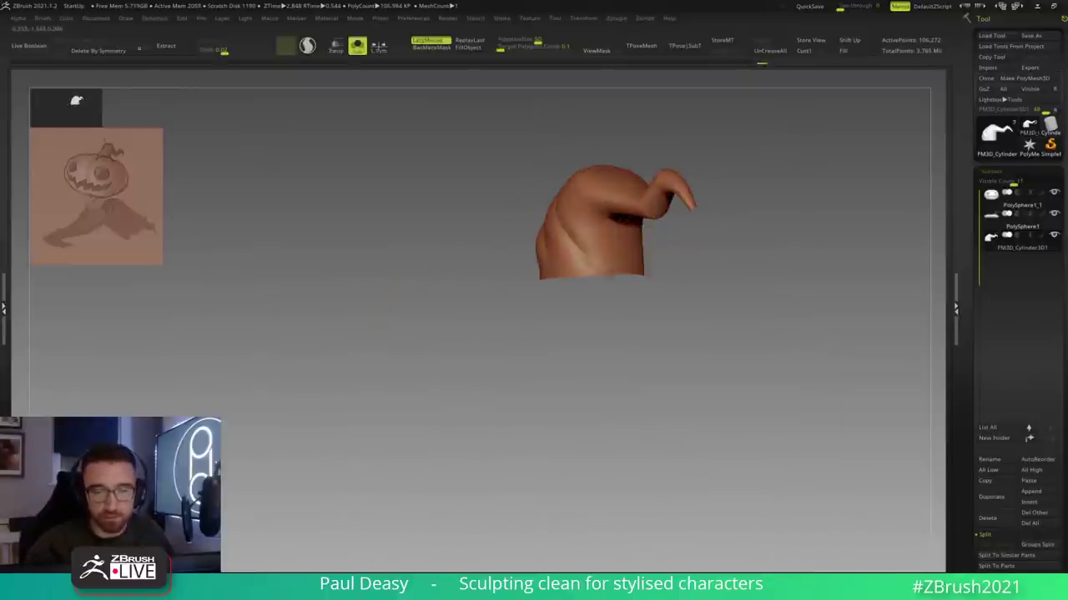
left_click_drag(624, 313, 547, 253)
mouse_move(625, 311)
left_mouse_down()
mouse_move(631, 302)
mouse_move(642, 315)
left_mouse_up()
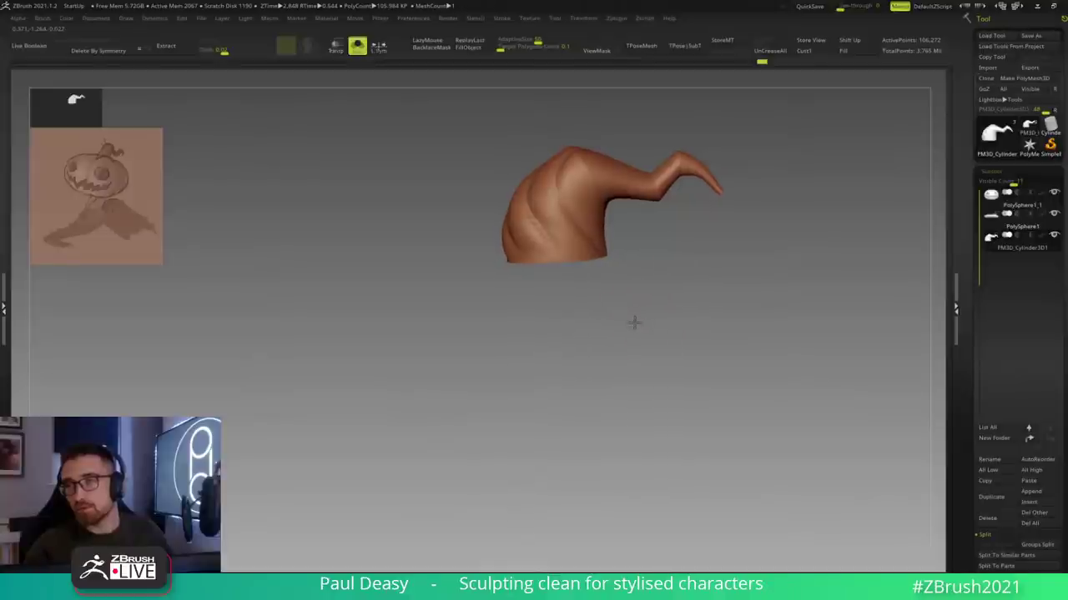
left_click_drag(636, 321, 635, 324, "alt")
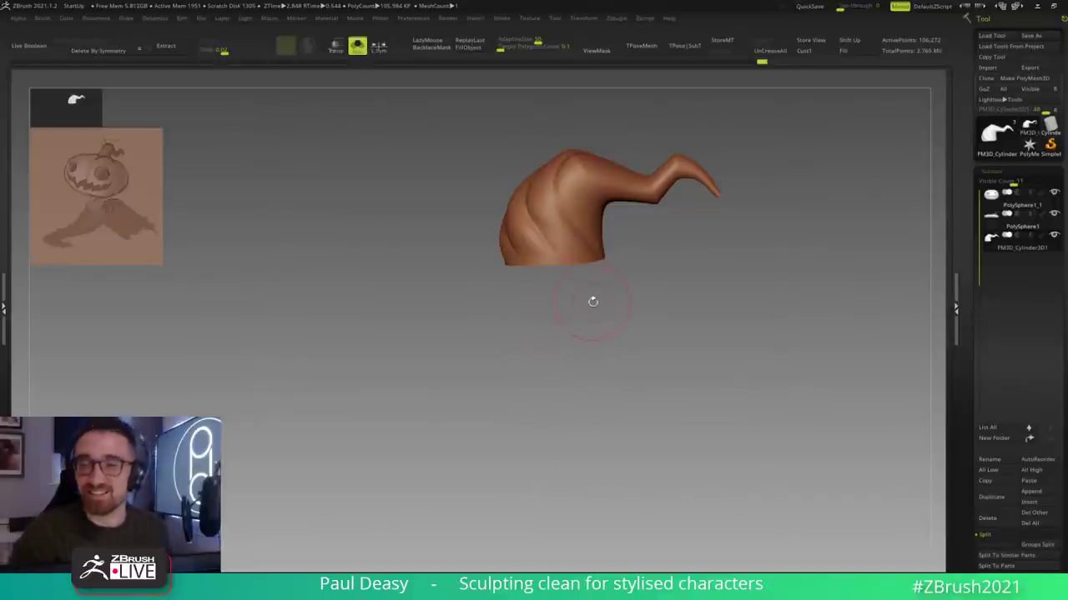
left_click_drag(616, 320, 629, 305)
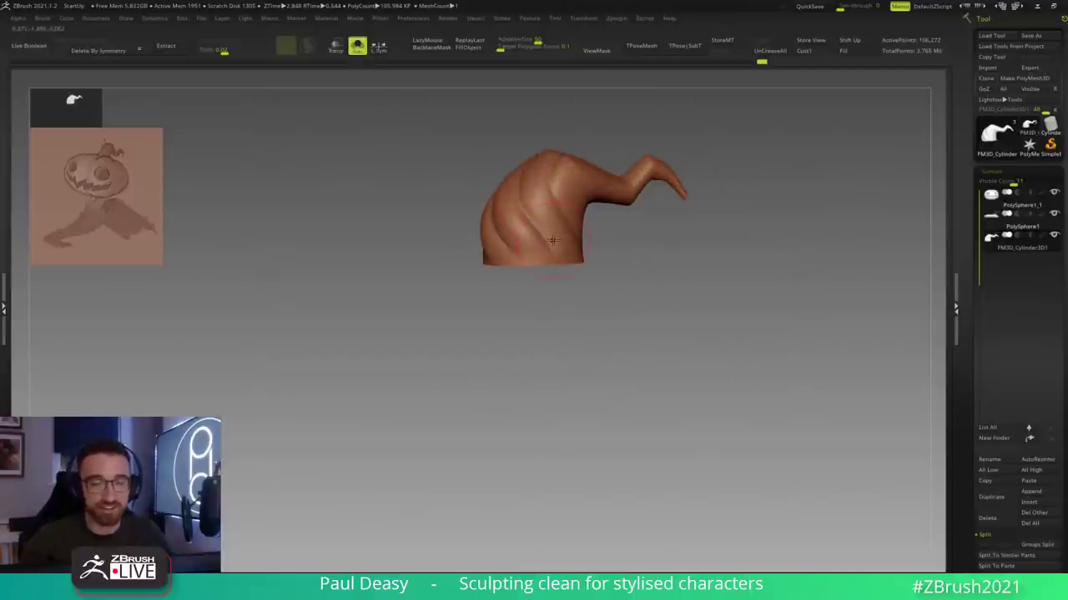
key("l")
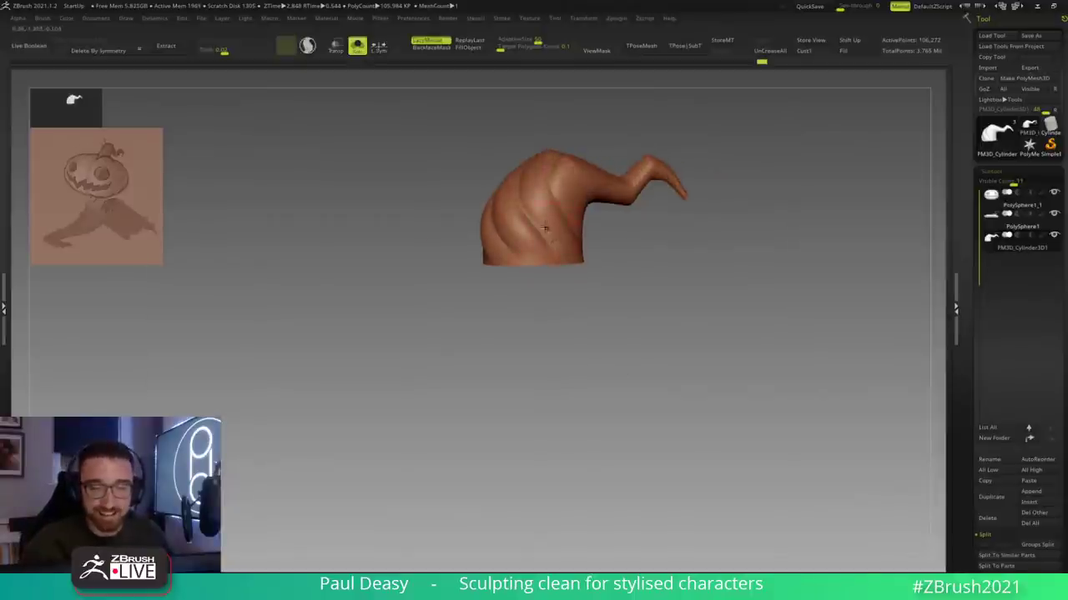
mouse_move(574, 275)
left_mouse_down()
mouse_move(589, 274)
mouse_move(503, 281)
mouse_move(534, 281)
mouse_move(498, 222)
mouse_move(471, 207)
mouse_move(510, 215)
left_mouse_up()
key("]")
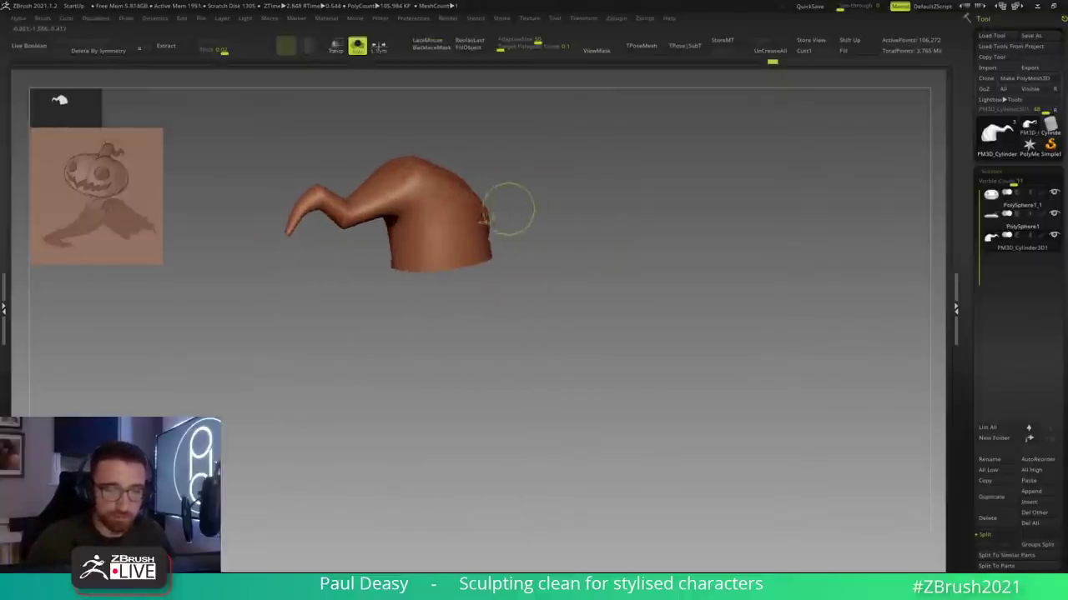
Step: Carve matching twisted grooves around the stem's opposite side, running from the bend to the base
left_click_drag(543, 408, 477, 265)
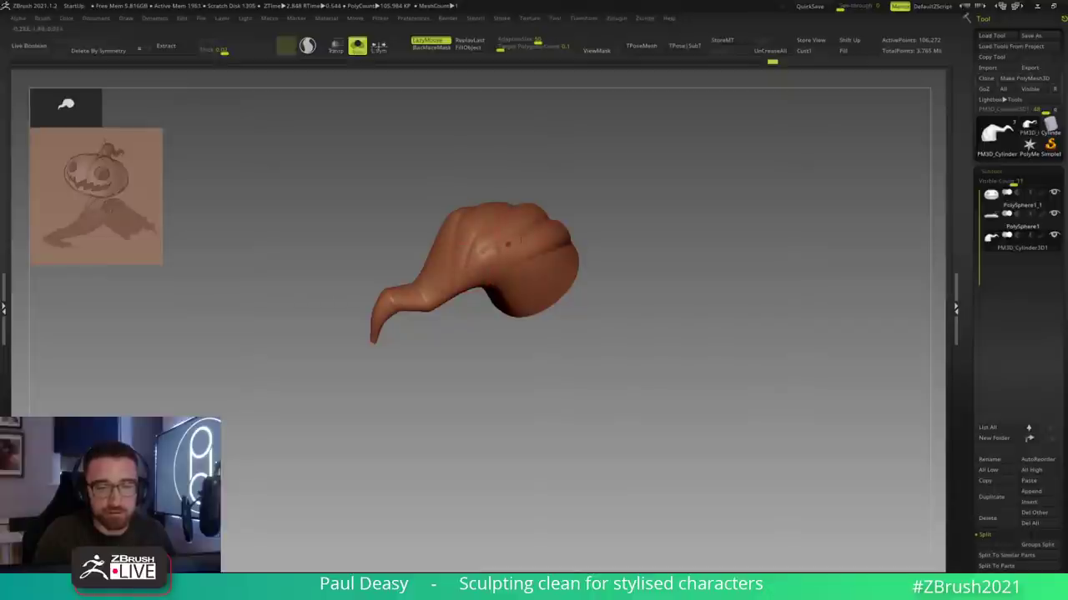
left_click_drag(465, 292, 492, 250)
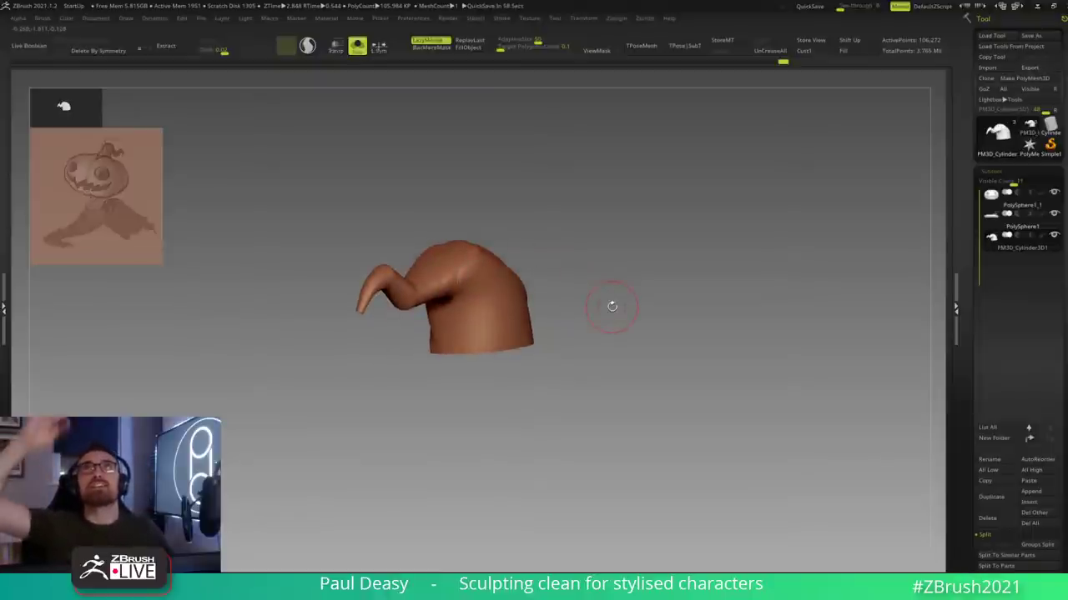
left_click_drag(548, 260, 472, 256)
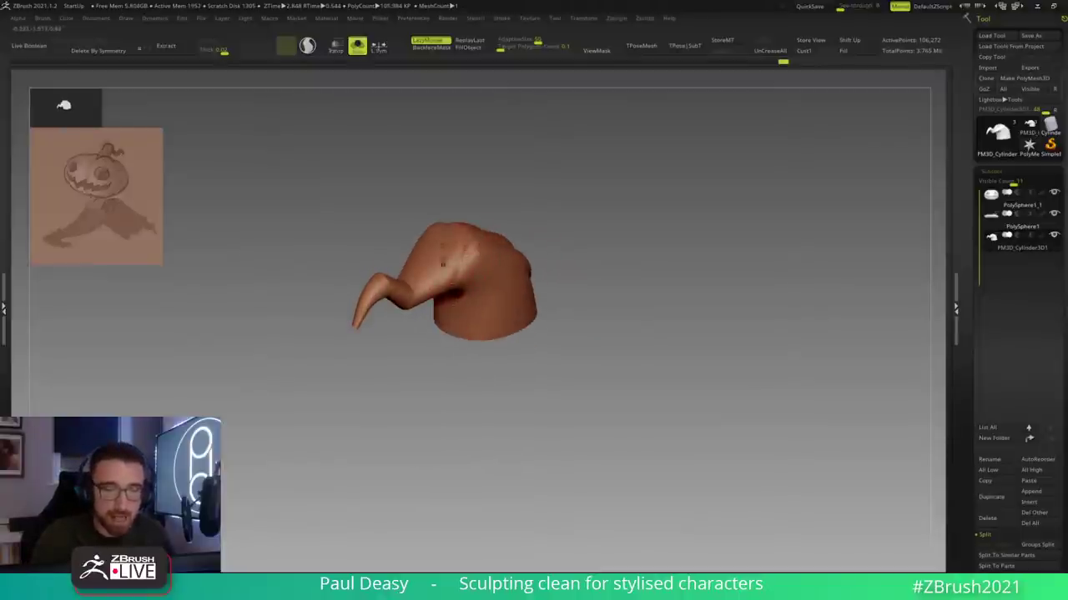
left_click_drag(471, 222, 517, 188)
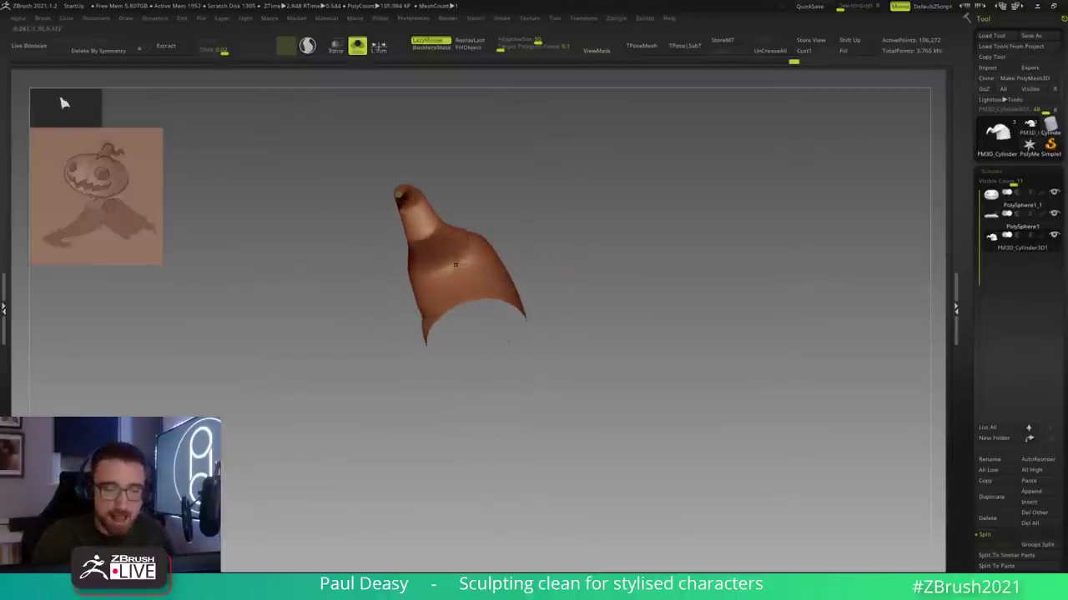
mouse_move(562, 236)
left_mouse_down()
mouse_move(564, 324)
mouse_move(496, 207)
mouse_move(571, 213)
left_mouse_up()
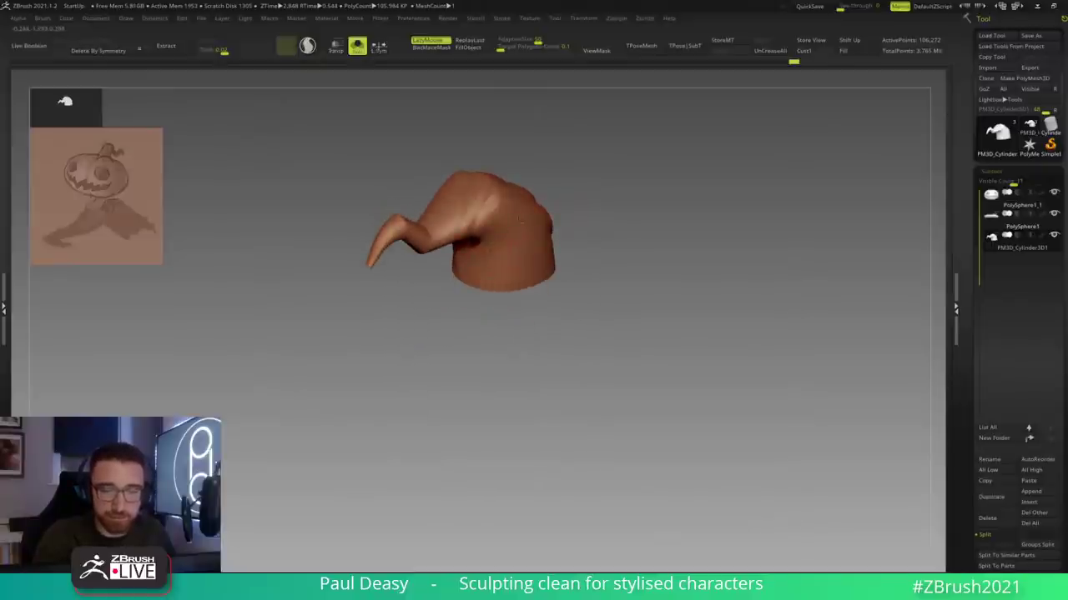
left_click_drag(591, 229, 526, 227)
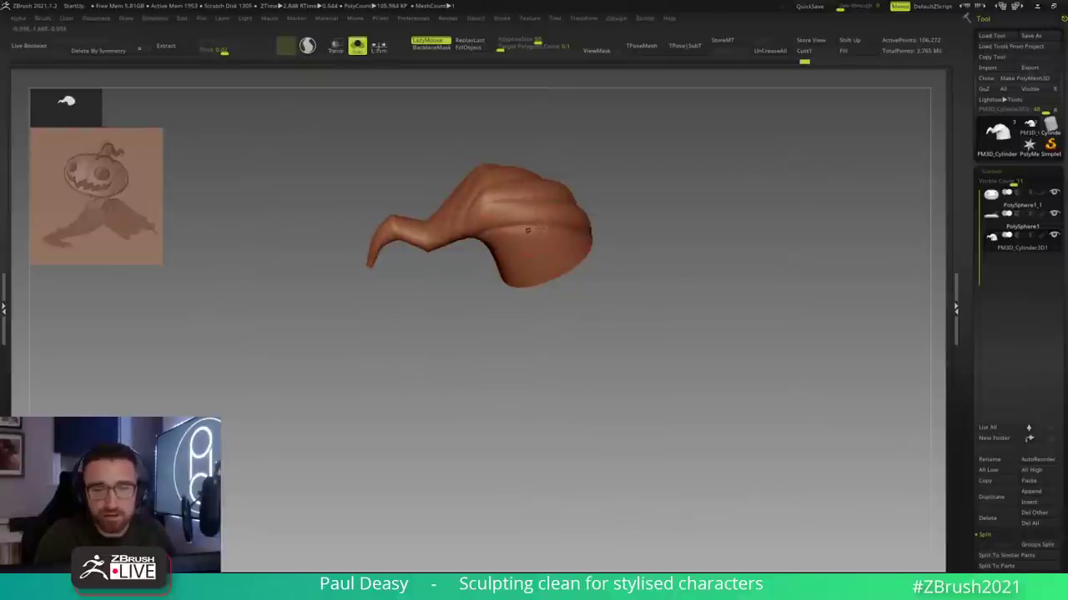
mouse_move(646, 267)
left_mouse_down()
mouse_move(667, 255)
mouse_move(670, 269)
mouse_move(661, 265)
left_mouse_up()
left_click_drag(540, 203, 542, 216)
left_click_drag(642, 251, 679, 252)
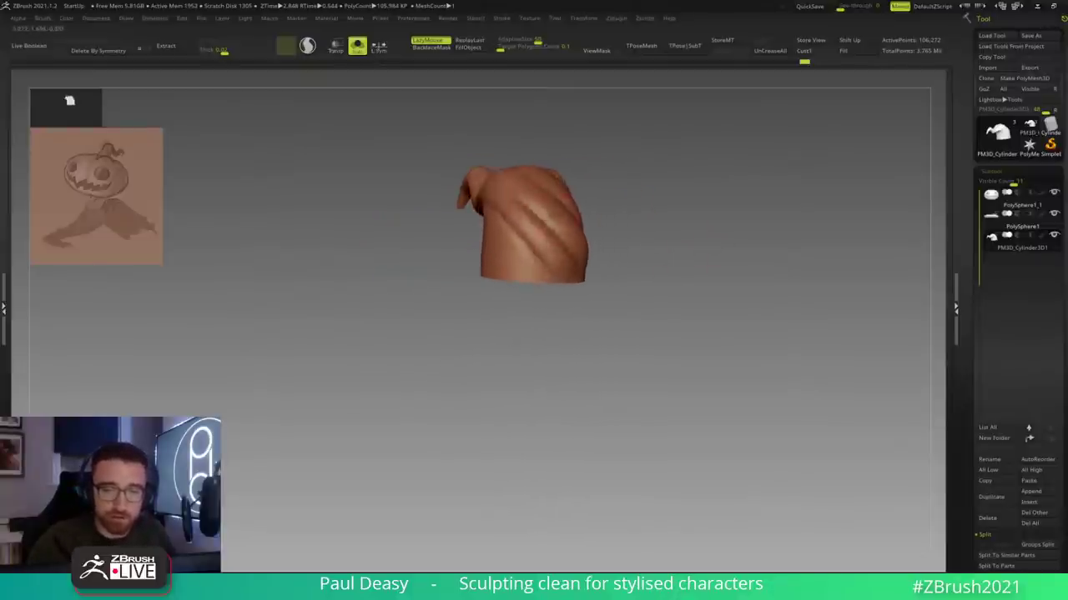
Step: Push the ridges and outline of the stem into shape from the side and front with the Move brush
key("b")
key("m")
key("v")
left_click_drag(535, 291, 468, 284)
right_click(468, 285)
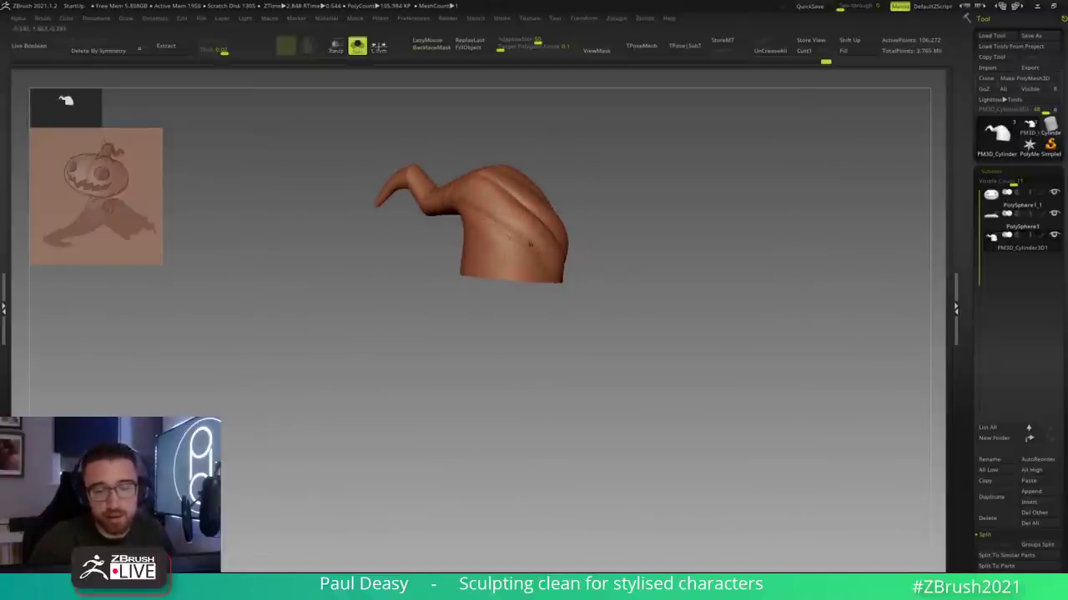
left_click_drag(575, 287, 526, 275, "shift")
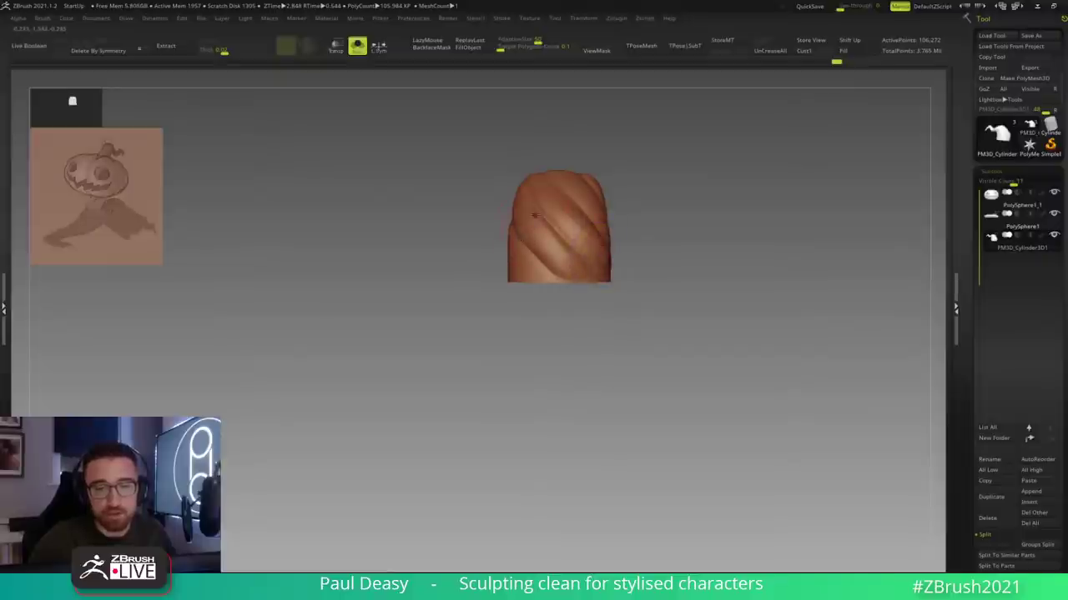
key("space")
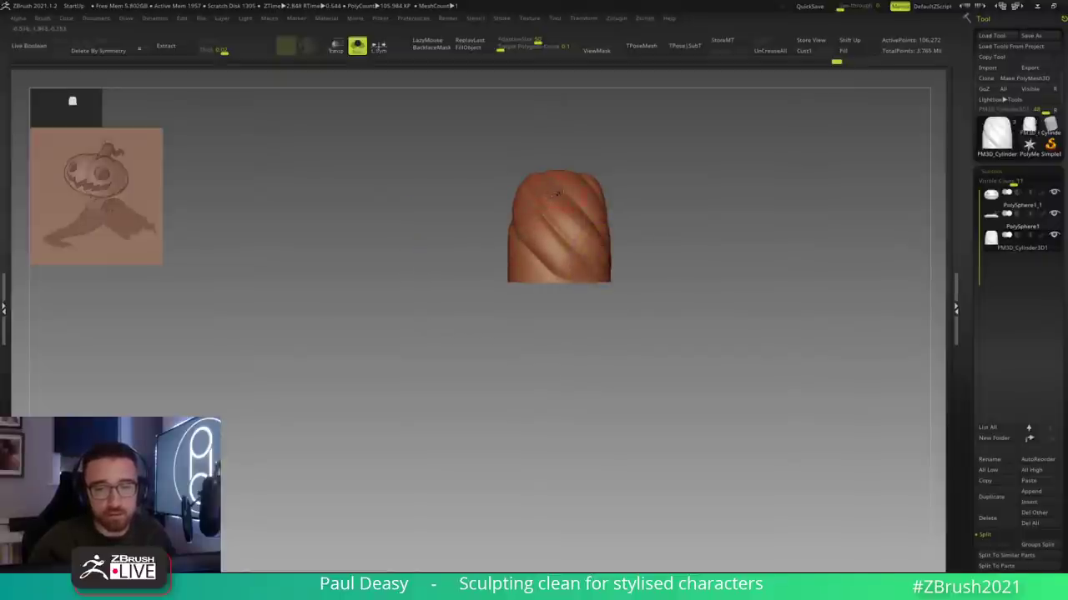
key("space")
left_click_drag(565, 199, 552, 204)
mouse_move(554, 204)
right_mouse_down()
mouse_move(624, 207)
mouse_move(585, 229)
right_mouse_up()
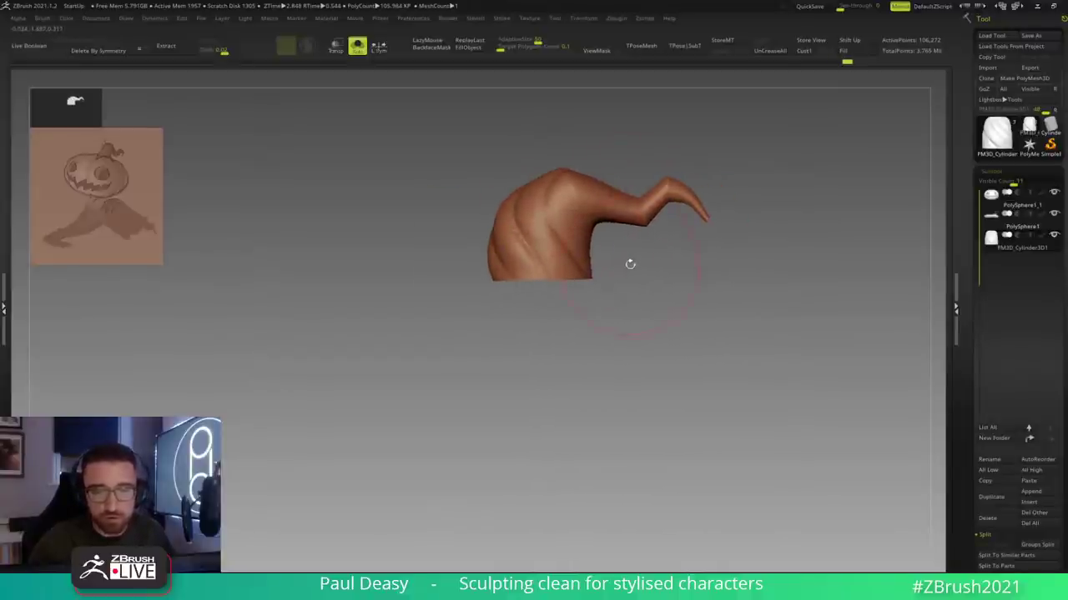
Step: Switch from the Move brush back to a sculpting brush, adjust it and sharpen the grooves on the stem's side
key("b")
key("s")
key("h")
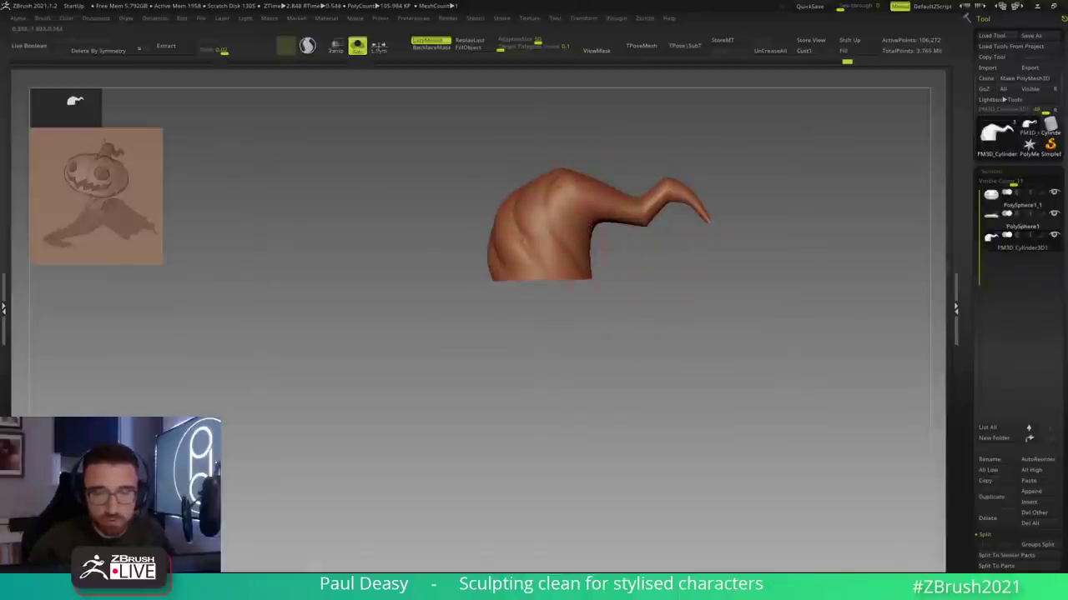
key("space")
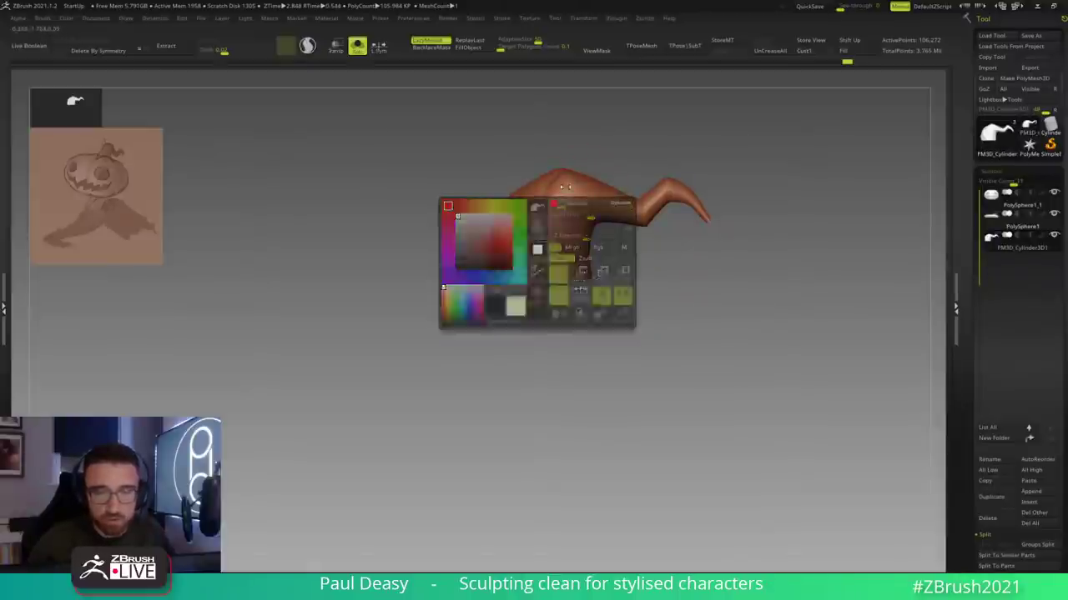
left_click_drag(626, 277, 652, 278)
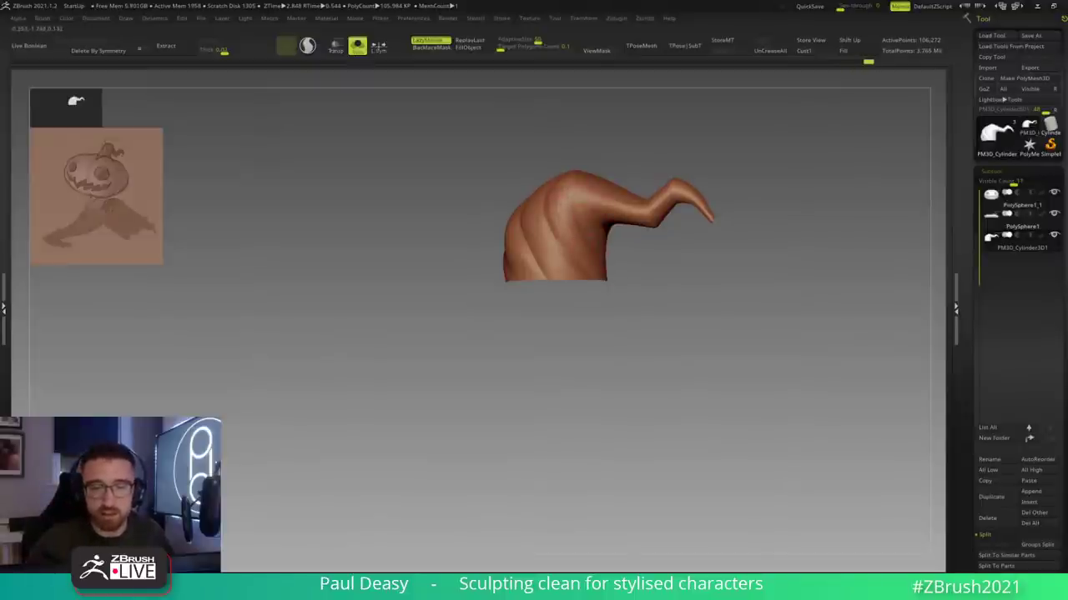
Step: Refine the diagonal grooves on the stem's side and carry them around beneath its bend
left_click_drag(647, 283, 580, 231)
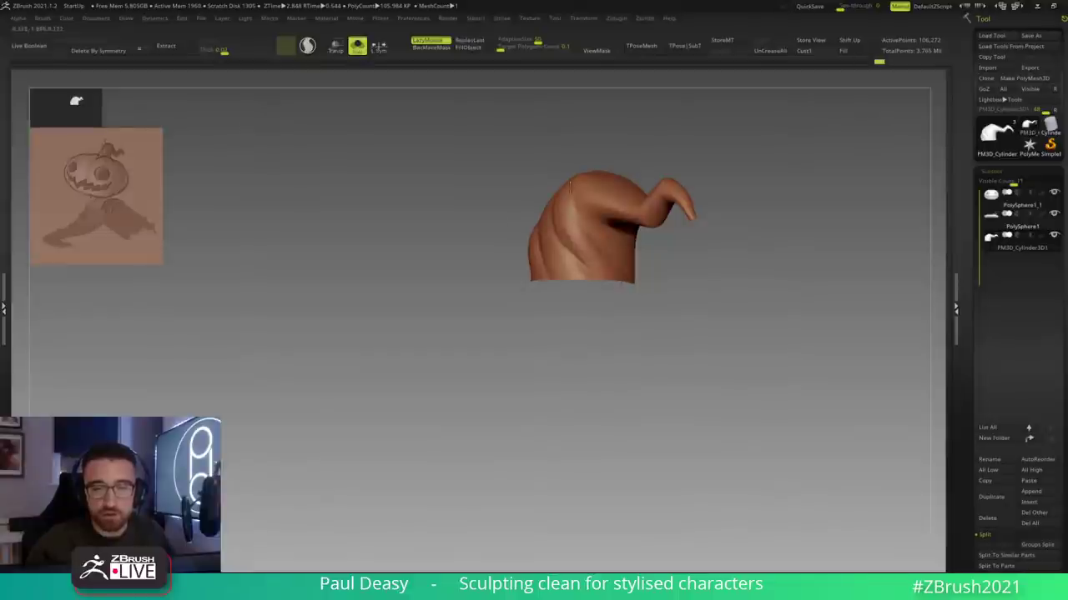
right_click_drag(577, 243, 615, 225)
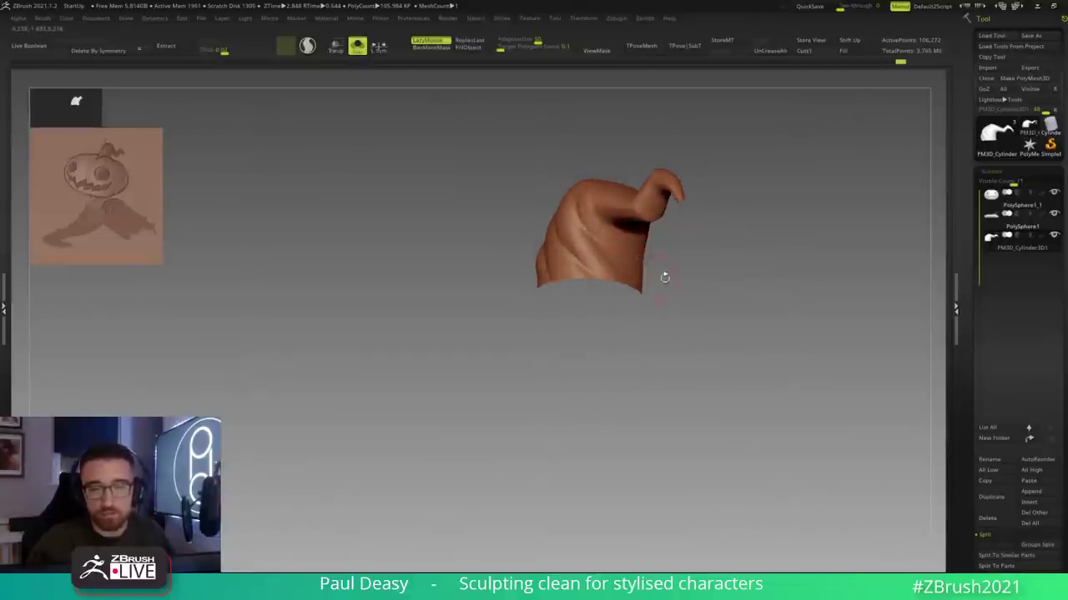
left_click_drag(665, 276, 632, 246)
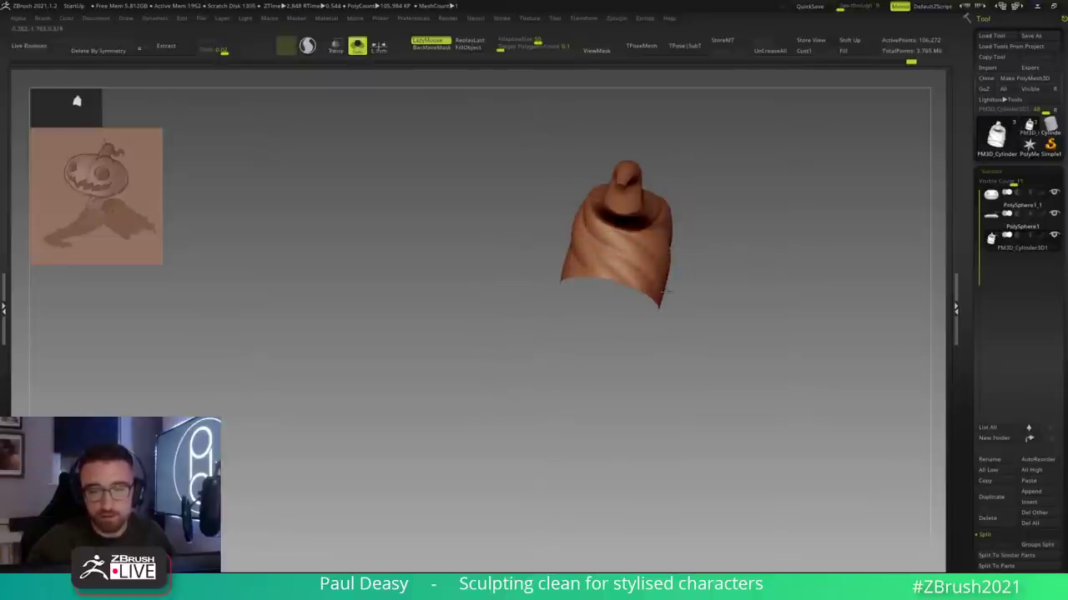
left_click_drag(684, 303, 645, 246)
left_click_drag(716, 290, 621, 255)
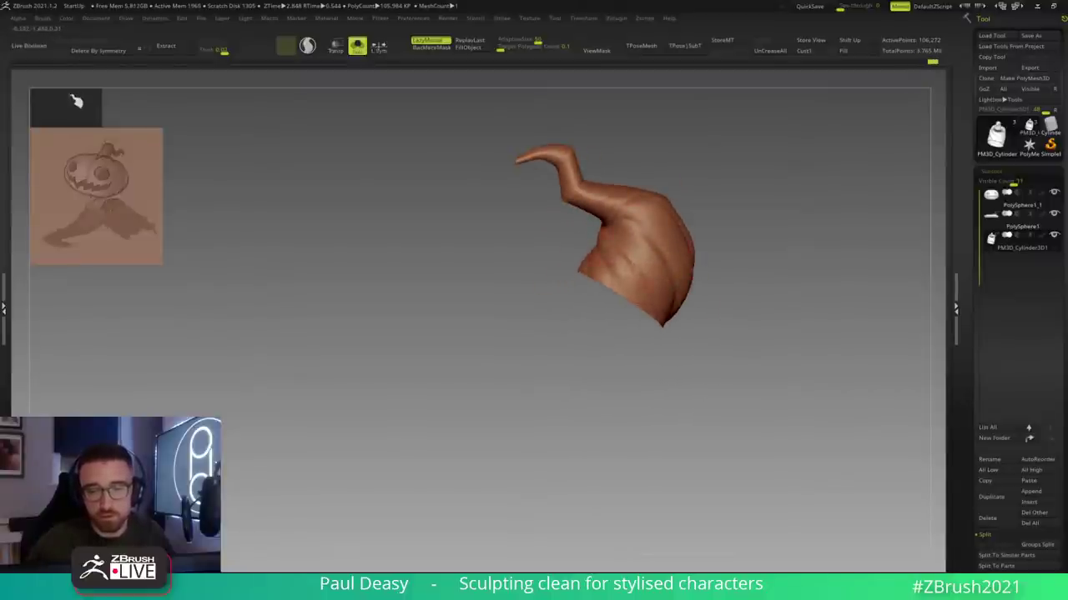
Step: Deepen the twisted grooves on the stem's opposite side, from its base up to the bend
left_click_drag(629, 331, 619, 329)
left_click_drag(647, 254, 623, 230)
left_click_drag(704, 321, 671, 322)
mouse_move(658, 272)
left_mouse_down()
mouse_move(647, 305)
mouse_move(668, 297)
left_mouse_up()
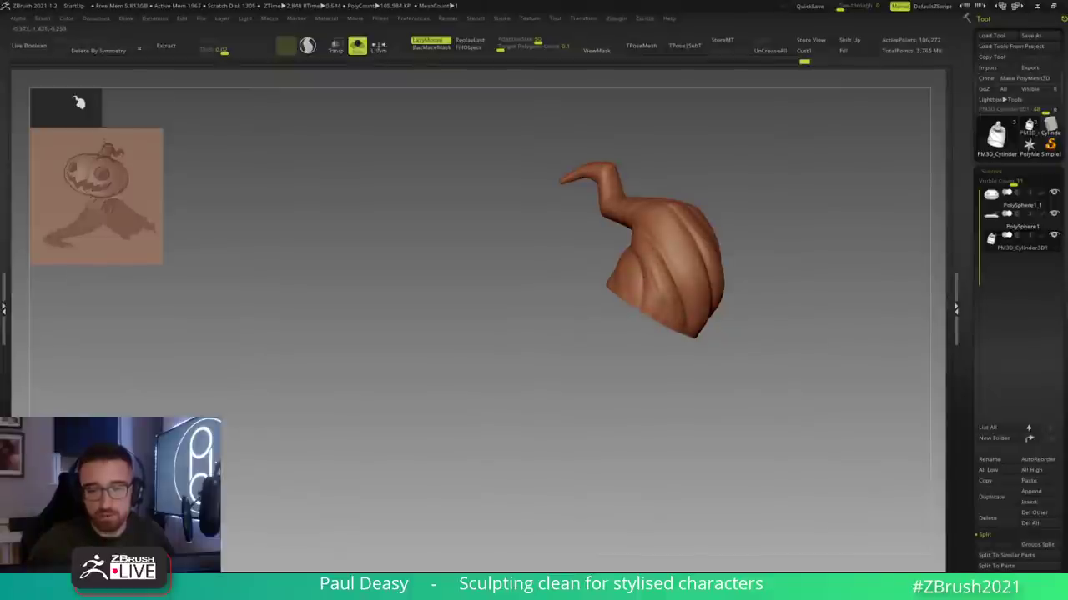
left_click_drag(746, 238, 722, 248)
left_click_drag(619, 234, 659, 242)
left_click_drag(619, 190, 636, 221)
left_click_drag(722, 233, 672, 222)
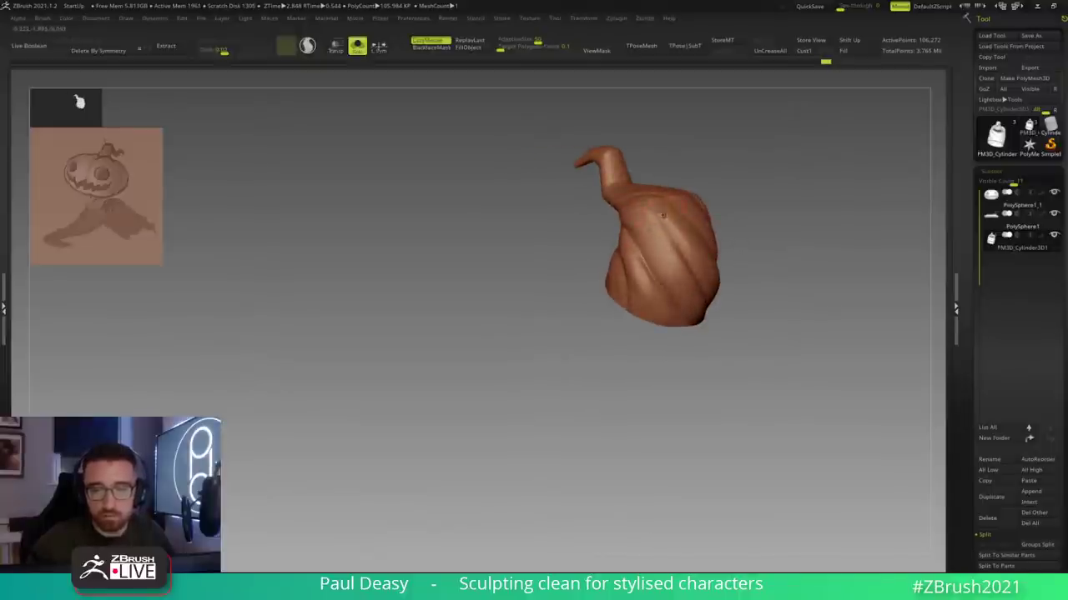
Step: Define the spiral ridges across the stem's rounded back and up to its crown
left_click_drag(751, 233, 709, 234)
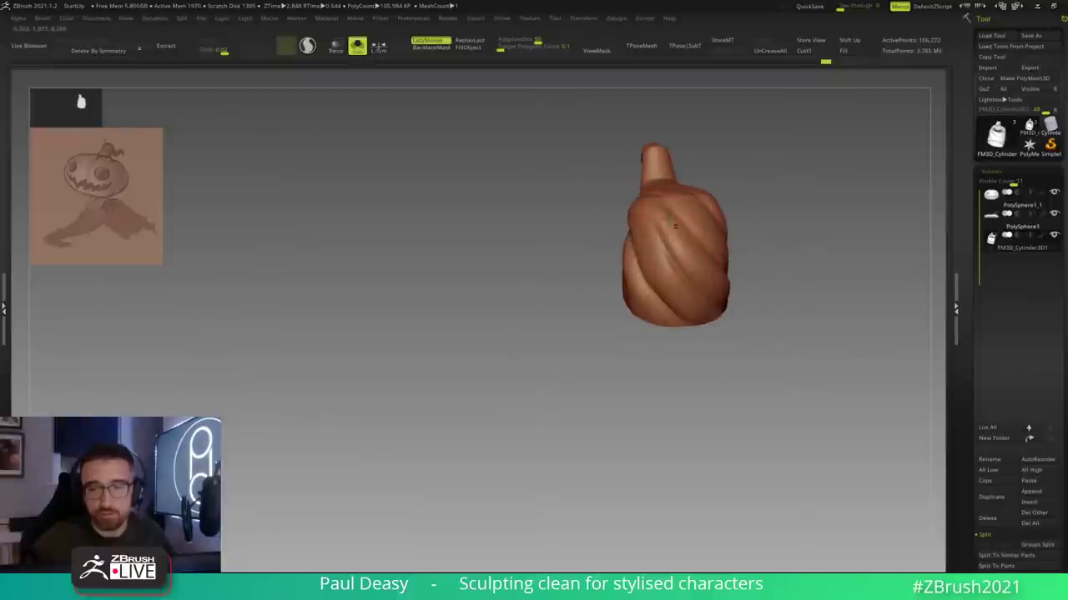
left_click_drag(646, 198, 642, 196)
left_click_drag(659, 233, 682, 253)
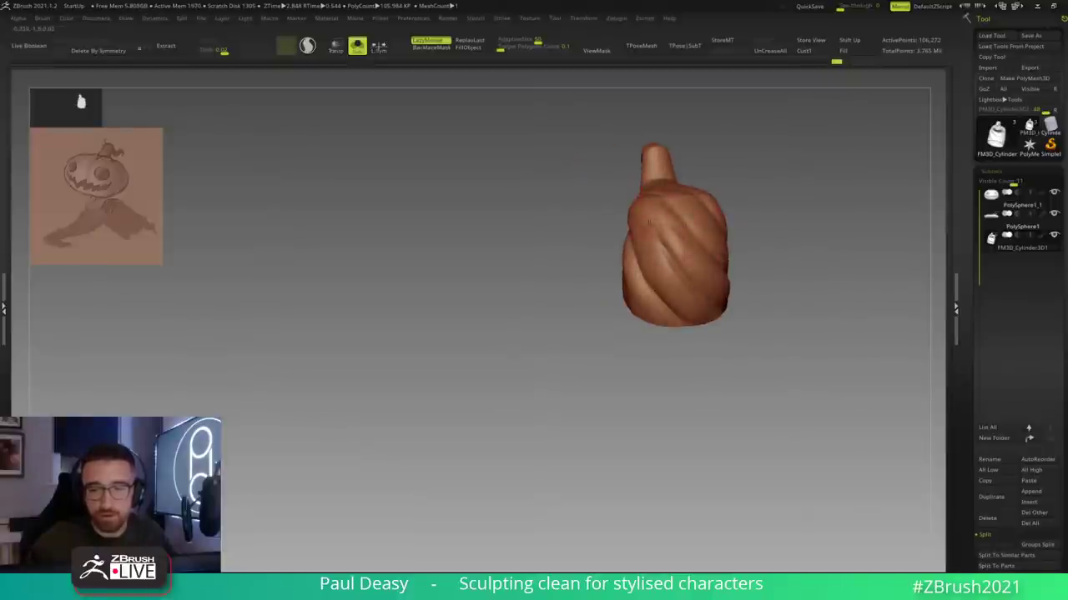
left_click_drag(767, 271, 744, 265)
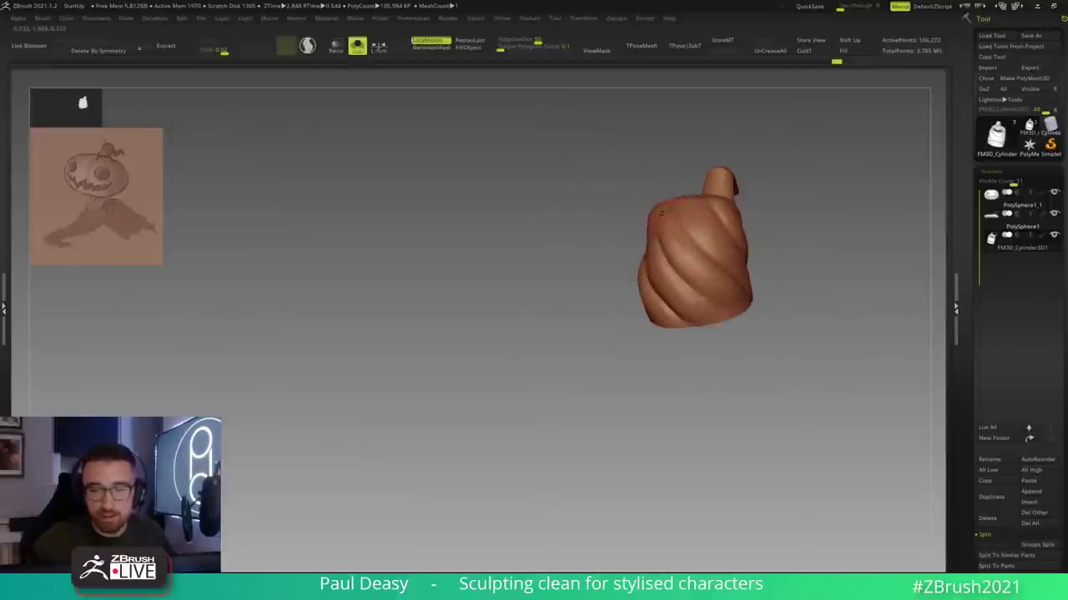
right_click_drag(668, 218, 641, 220)
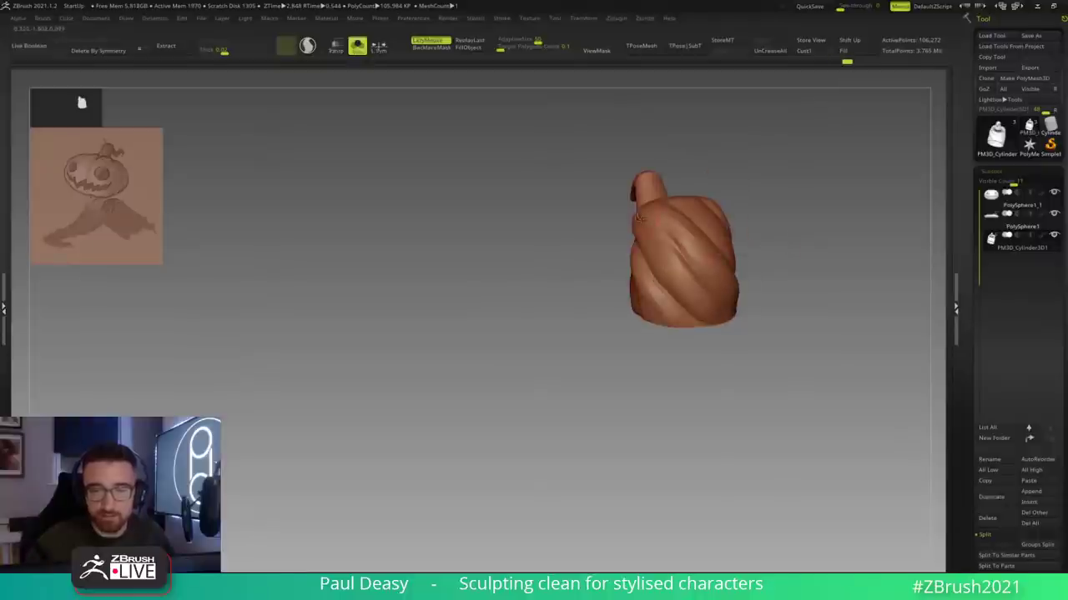
left_click_drag(753, 270, 769, 271)
Step: Continue the twisted grooves over the top of the stem, working from above around the bend
key("b")
key("m")
key("v")
mouse_move(565, 446)
left_mouse_down()
mouse_move(715, 436)
mouse_move(724, 262)
left_mouse_up()
left_click_drag(805, 224, 767, 305, "alt")
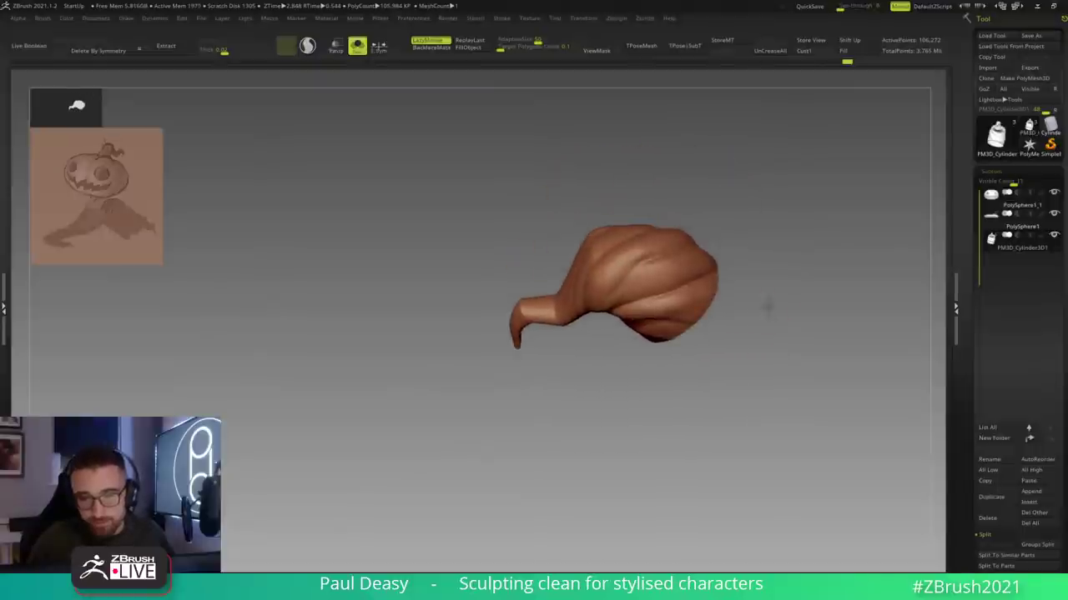
mouse_move(614, 301)
right_mouse_down()
mouse_move(611, 357)
mouse_move(611, 309)
right_mouse_up()
right_click_drag(702, 282, 696, 308)
key("b")
key("m")
key("v")
right_click_drag(575, 281, 541, 264)
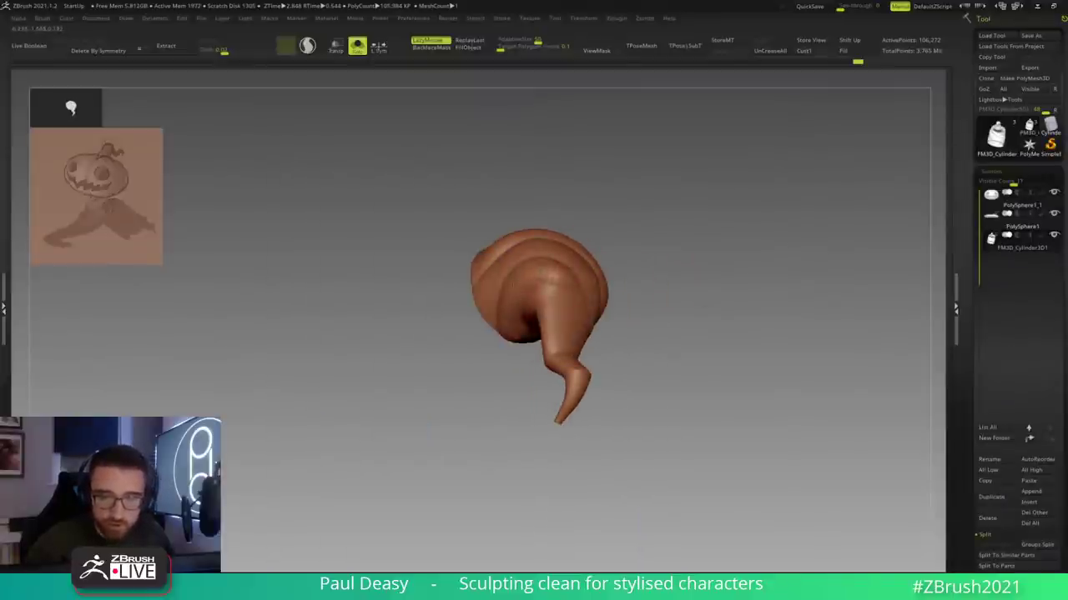
Step: Carve and soften creases where the stem's crown narrows into the thin curled end
right_click_drag(659, 292, 654, 324)
left_click_drag(573, 287, 579, 292, "shift")
right_click_drag(579, 292, 542, 289)
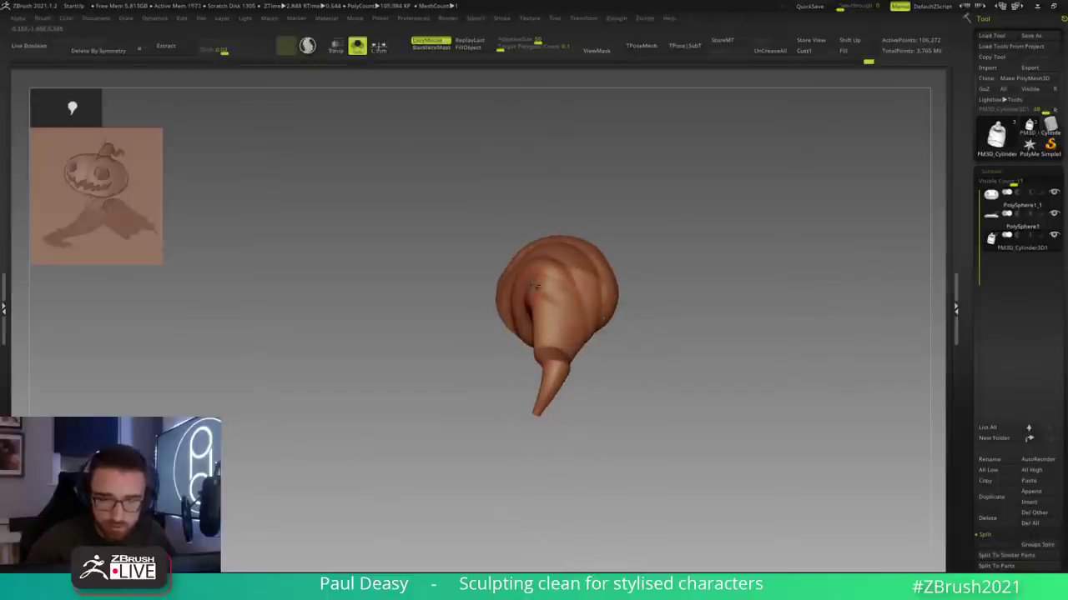
right_click_drag(642, 344, 636, 315)
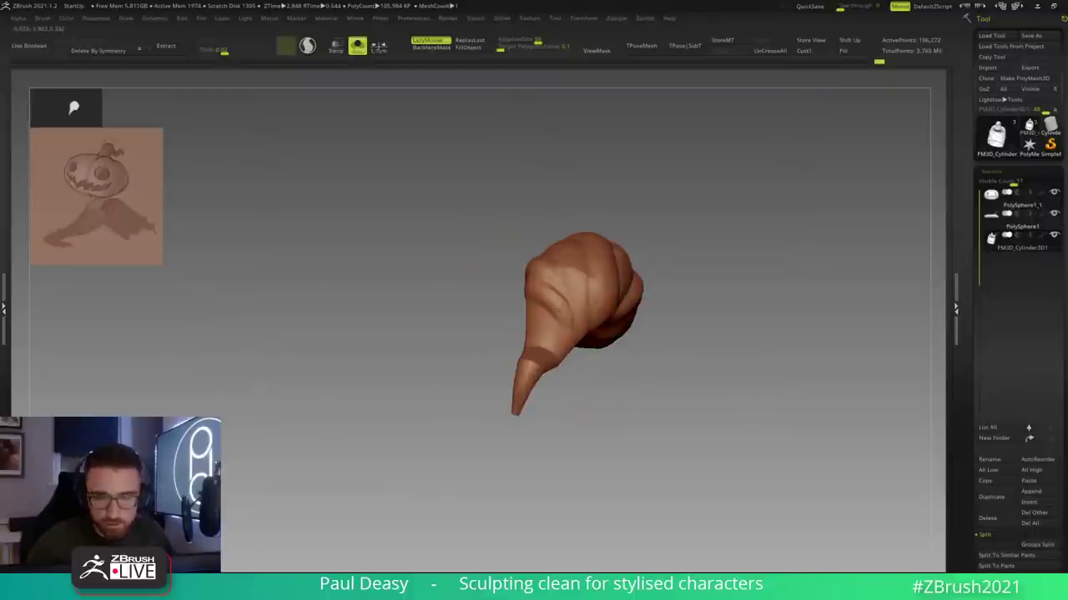
right_click_drag(590, 309, 582, 243)
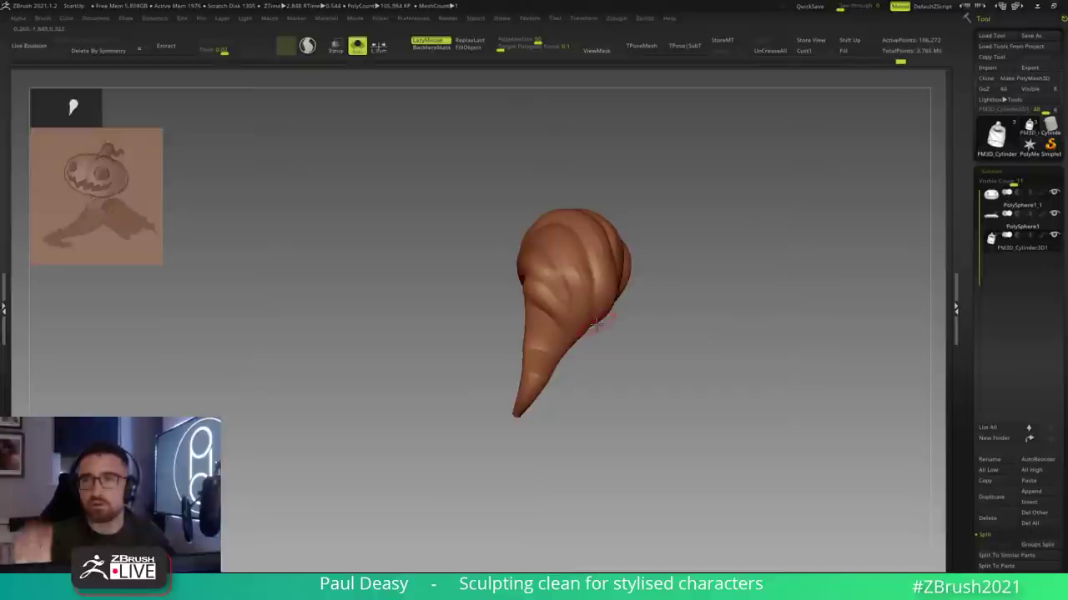
right_click_drag(554, 292, 560, 301)
right_click_drag(584, 346, 588, 284)
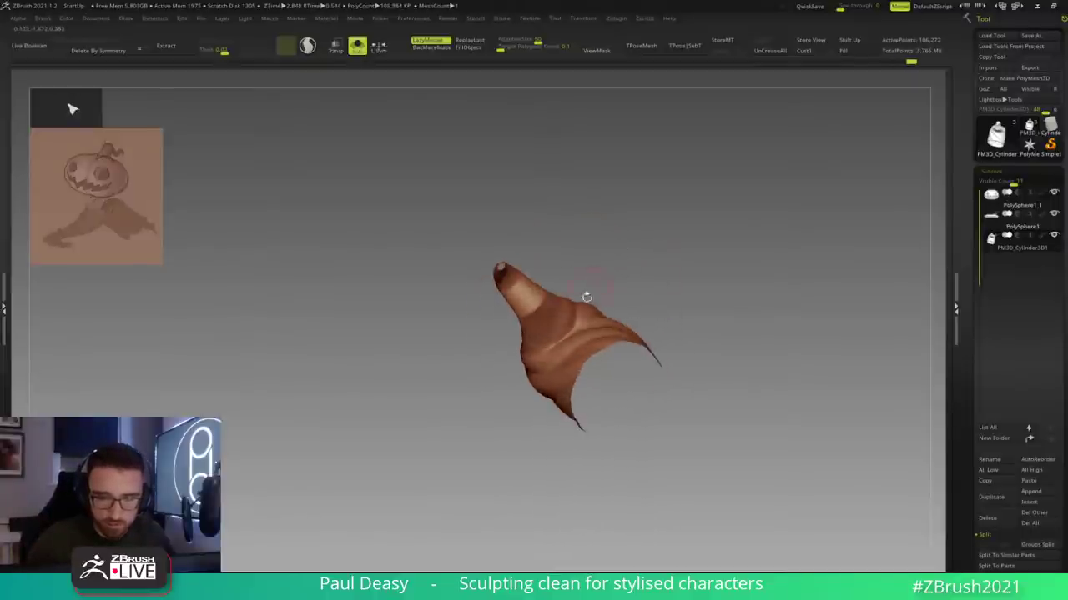
Step: Extend the creases around the underside and sides of the stem's narrow curled end
right_click_drag(556, 342, 598, 295)
left_click_drag(536, 332, 541, 338)
right_click_drag(546, 338, 669, 310)
mouse_move(531, 328)
left_mouse_down()
mouse_move(529, 311)
mouse_move(521, 320)
left_mouse_up()
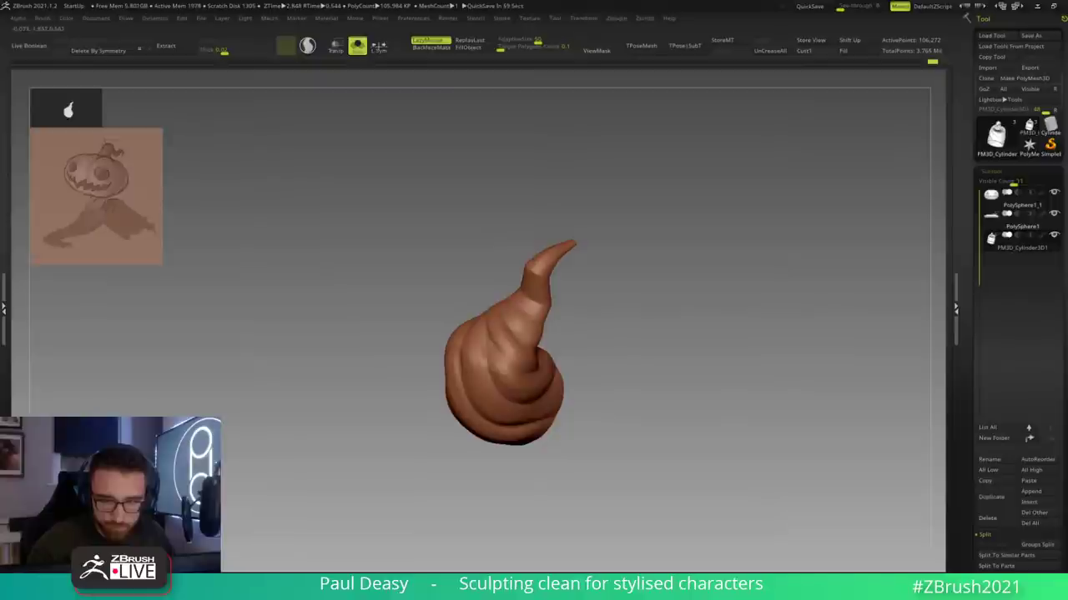
Step: Show the whole pumpkin again and rotate the stem so its curled tip points out to the side
right_click_drag(519, 294, 742, 321)
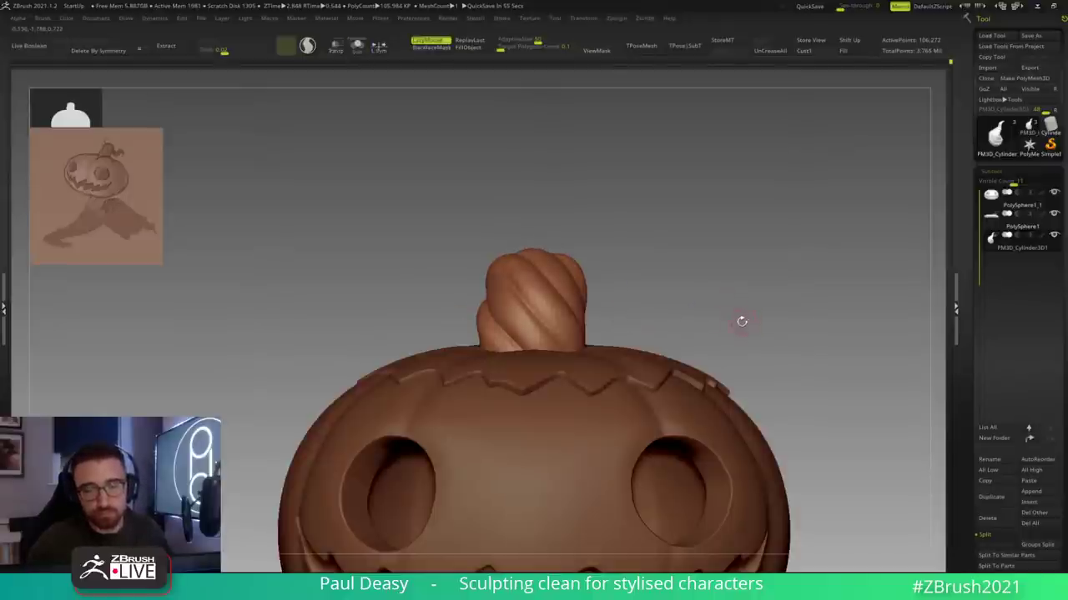
key("w")
left_click_drag(574, 305, 508, 305)
key("q")
right_click(673, 286)
right_click(582, 269)
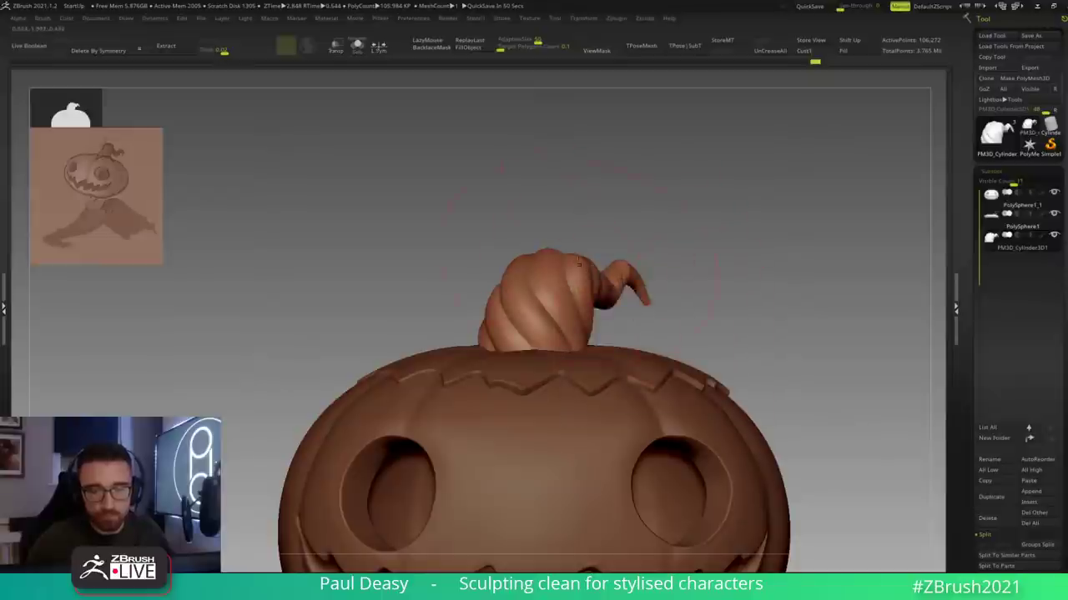
Step: Raise the stem's crown and slim its outline with a large Move brush
left_click_drag(572, 266, 530, 207)
left_click_drag(518, 320, 534, 320)
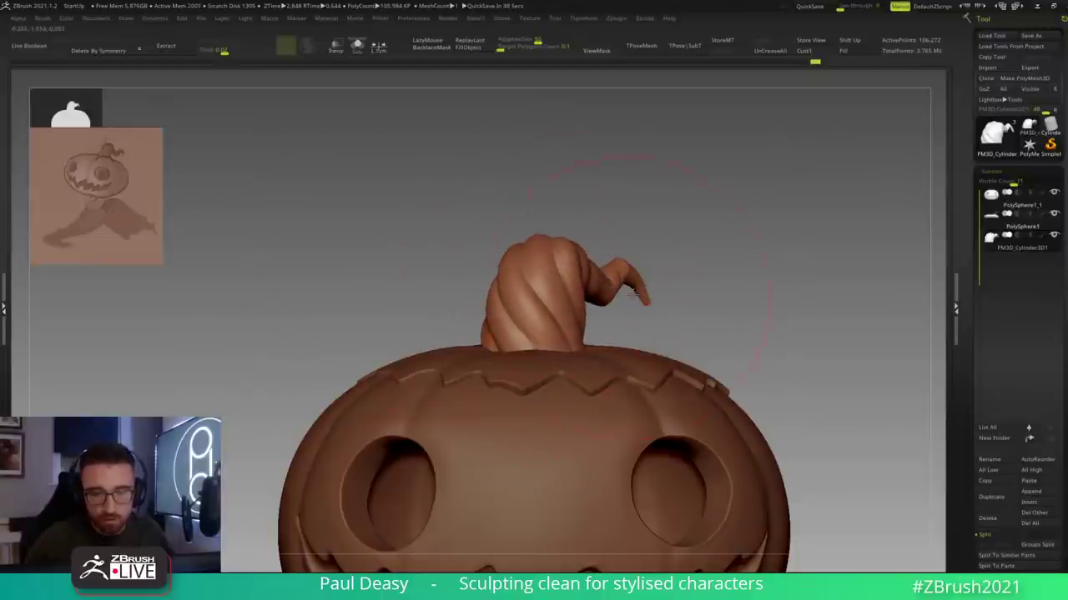
left_click_drag(651, 322, 576, 320)
left_click_drag(653, 288, 648, 281)
key("space")
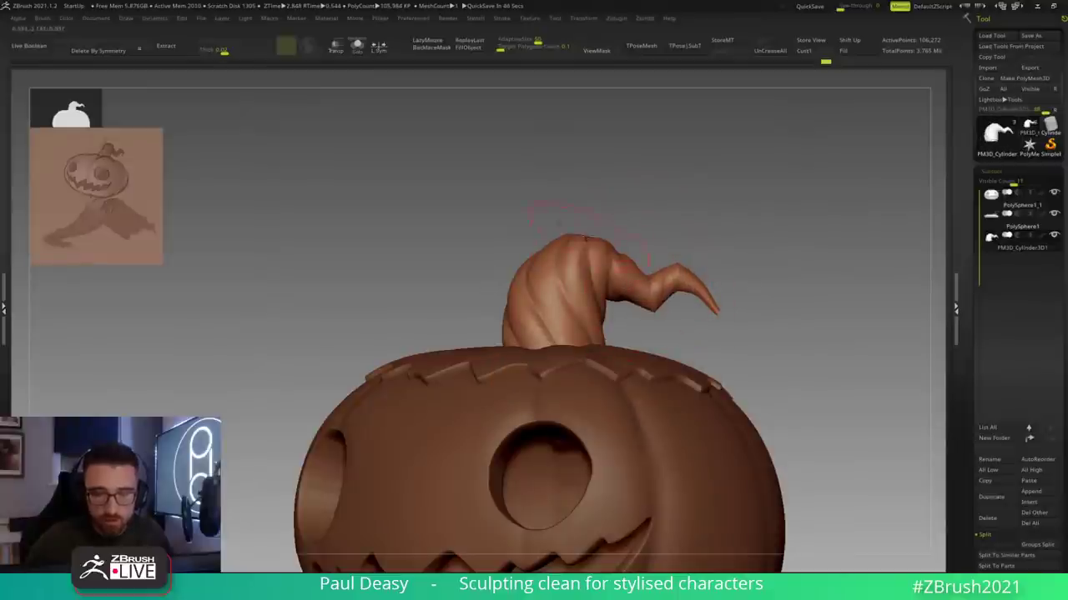
Step: Broaden the stem's base at three subdivision levels lower and return the stem to its highest level
left_click_drag(759, 272, 721, 283, "alt")
key("space")
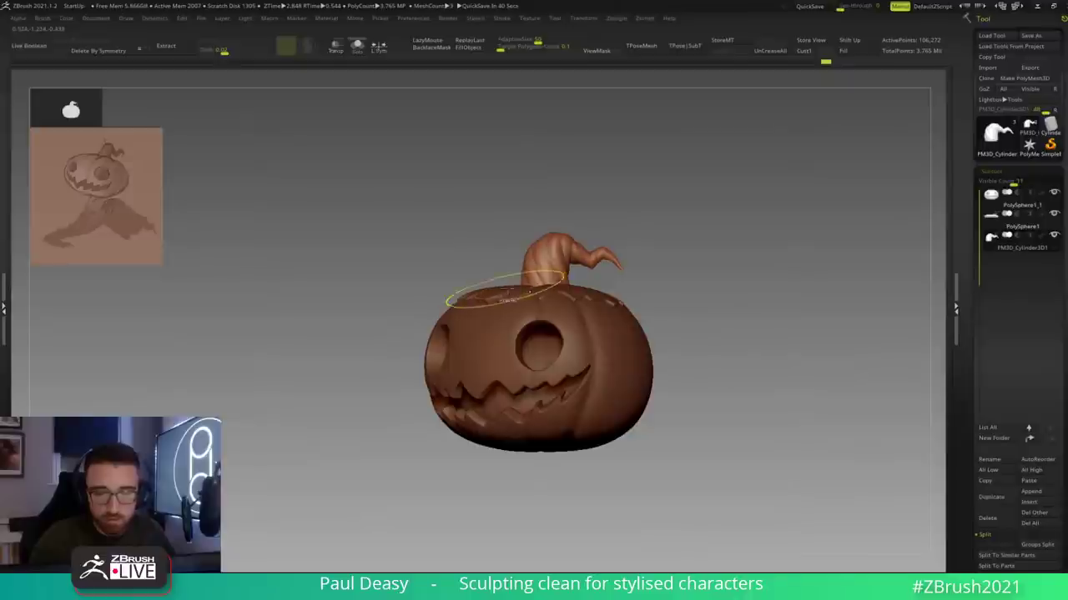
left_click_drag(506, 215, 503, 287)
key("shift+d")
key("shift+d")
key("shift+d")
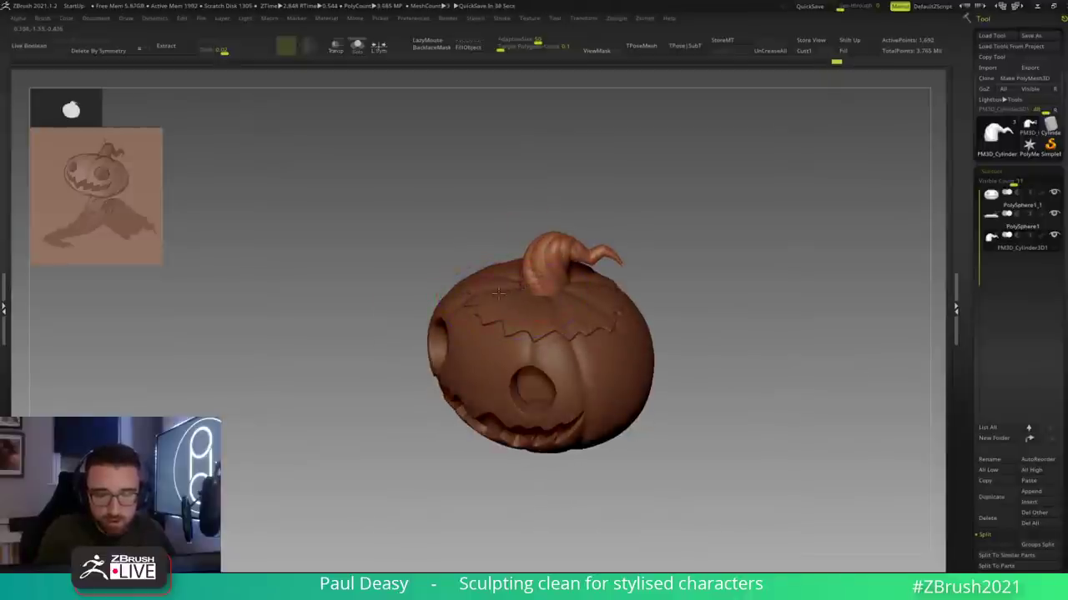
left_click_drag(492, 222, 488, 294)
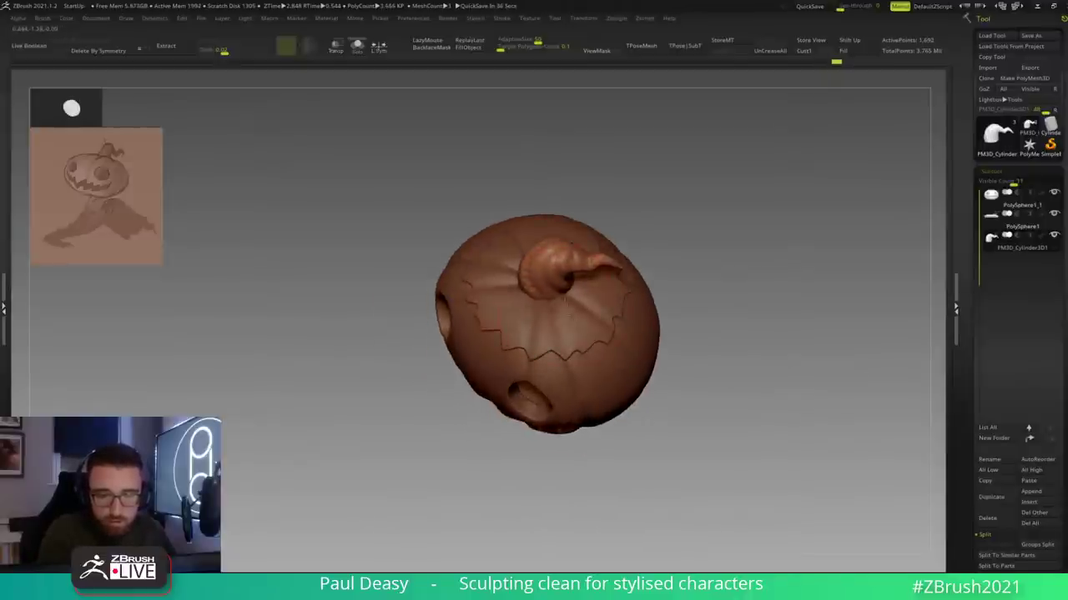
left_click_drag(744, 320, 753, 252)
key("d")
key("d")
key("d")
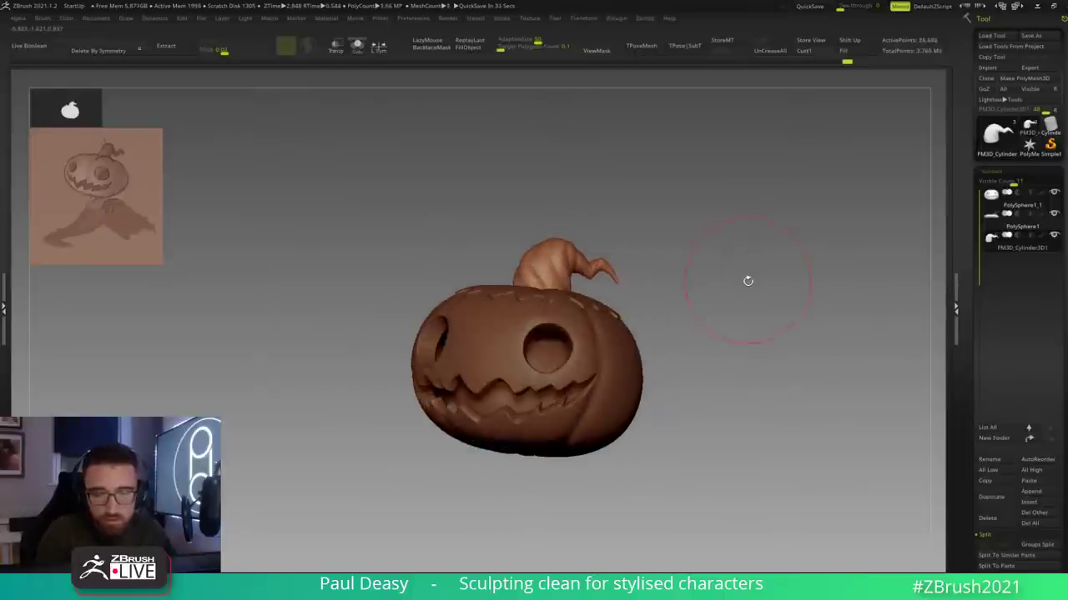
Step: Adjust the stem's curled tip and base outline against the pumpkin from the front and from above
right_click_drag(634, 304, 523, 254, "shift")
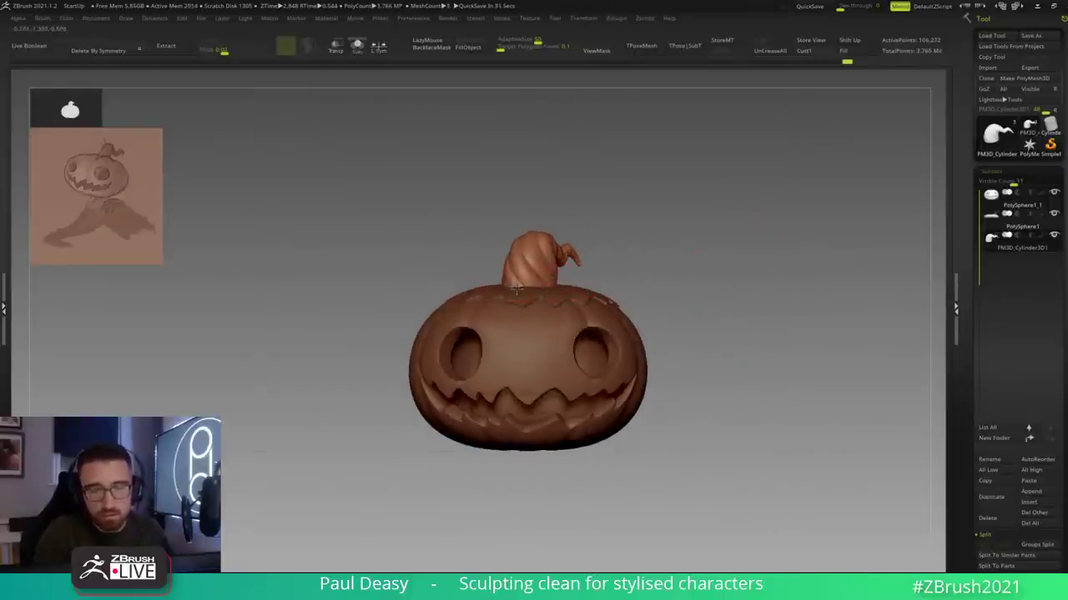
left_click_drag(709, 260, 655, 280)
key("space")
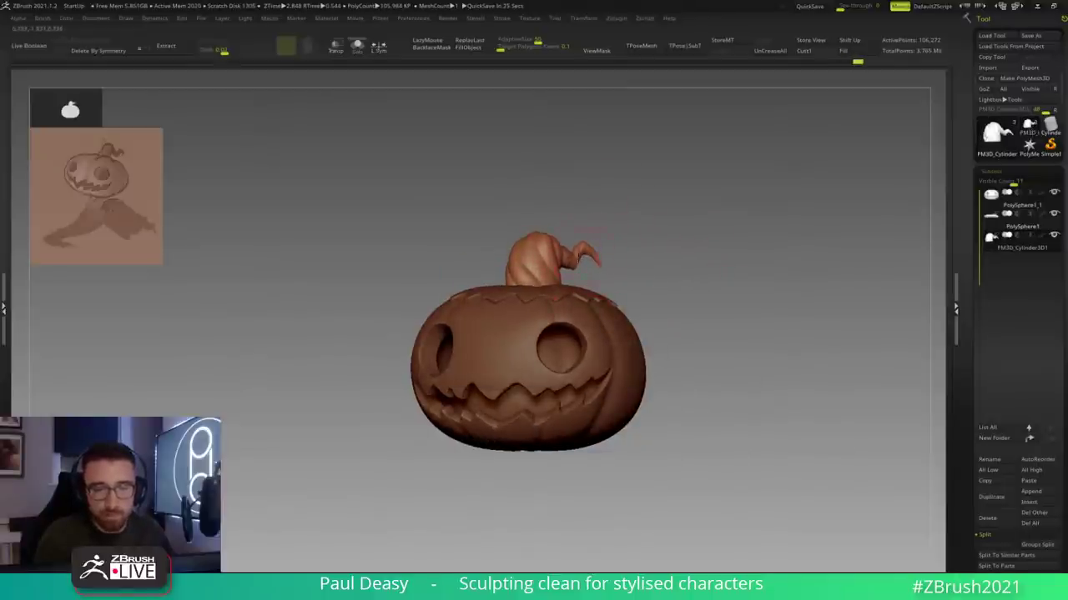
left_click_drag(620, 285, 625, 290)
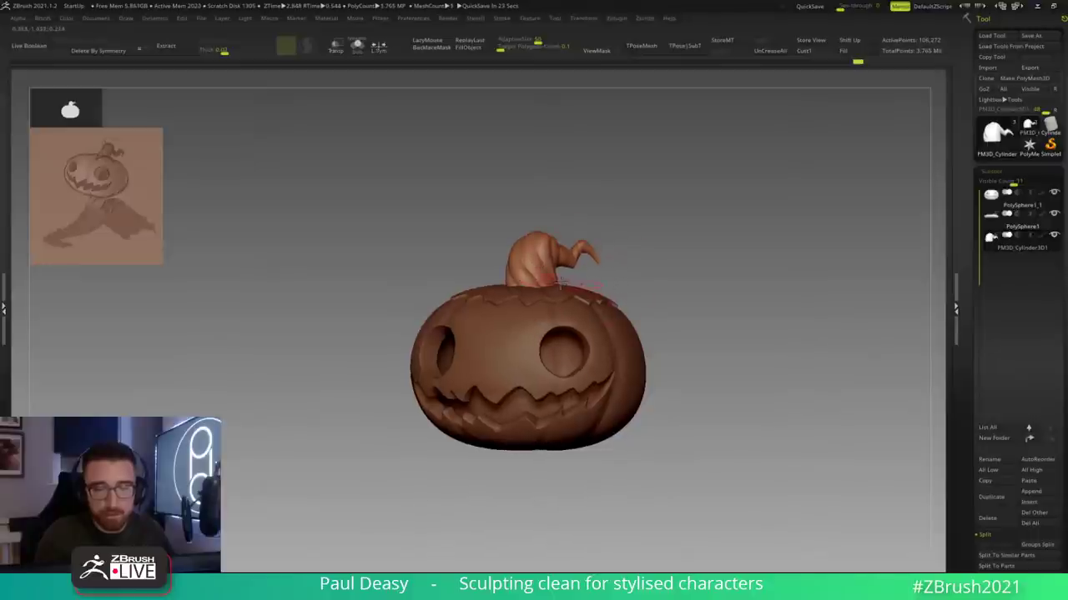
right_click_drag(555, 288, 536, 308)
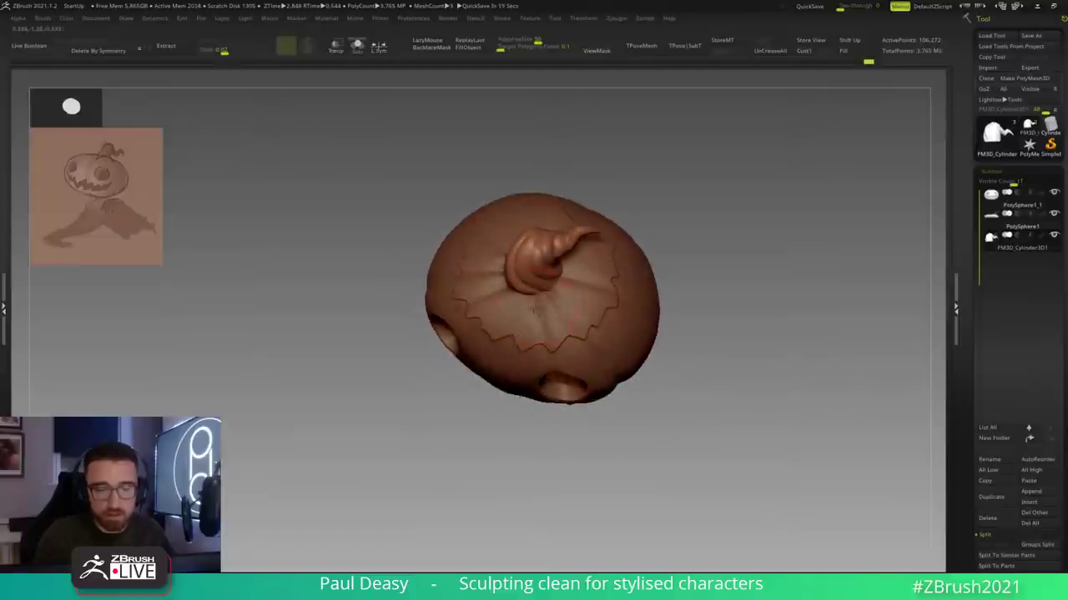
left_click_drag(538, 291, 537, 283)
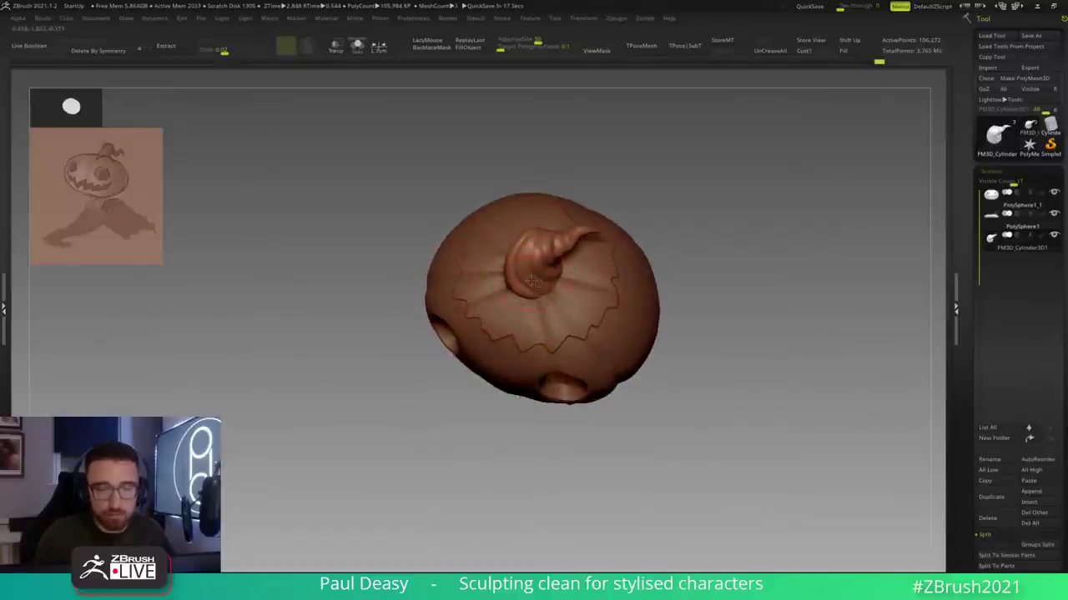
left_click_drag(699, 392, 703, 285)
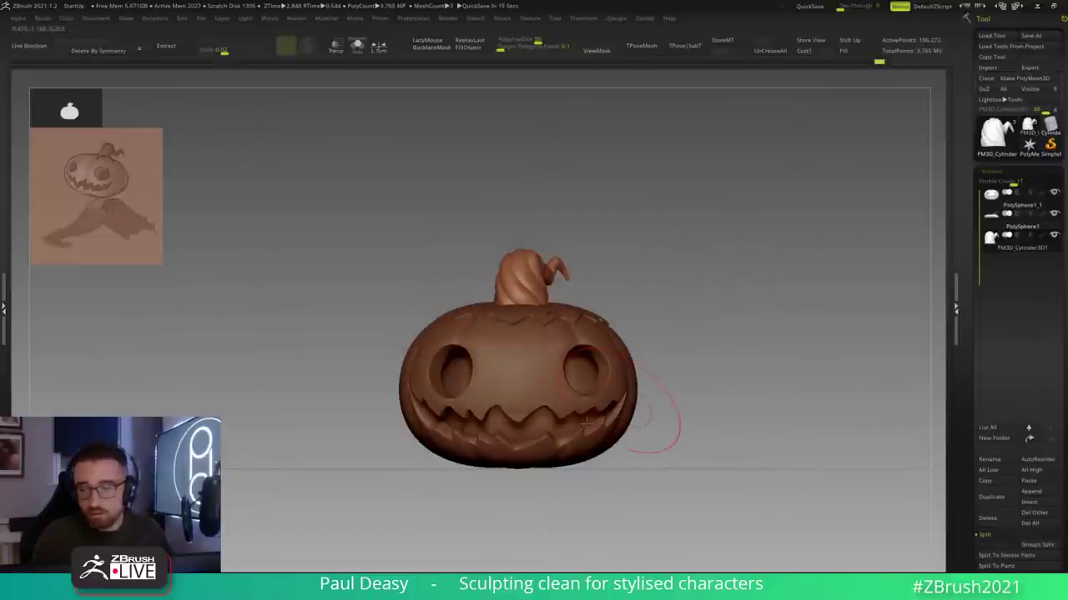
key("super")
key("super")
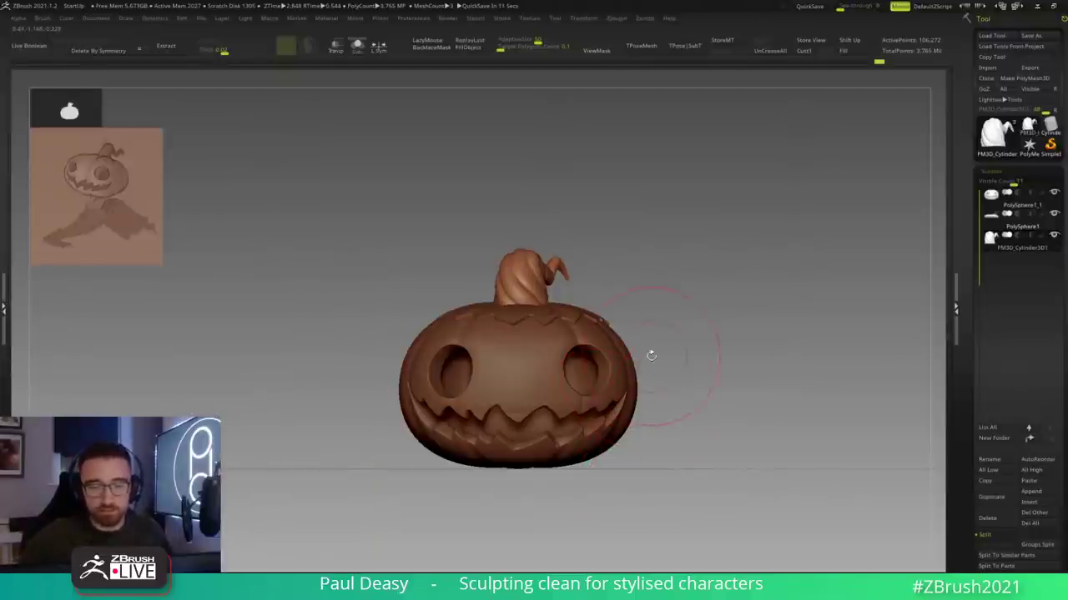
left_click_drag(648, 353, 650, 285, "alt")
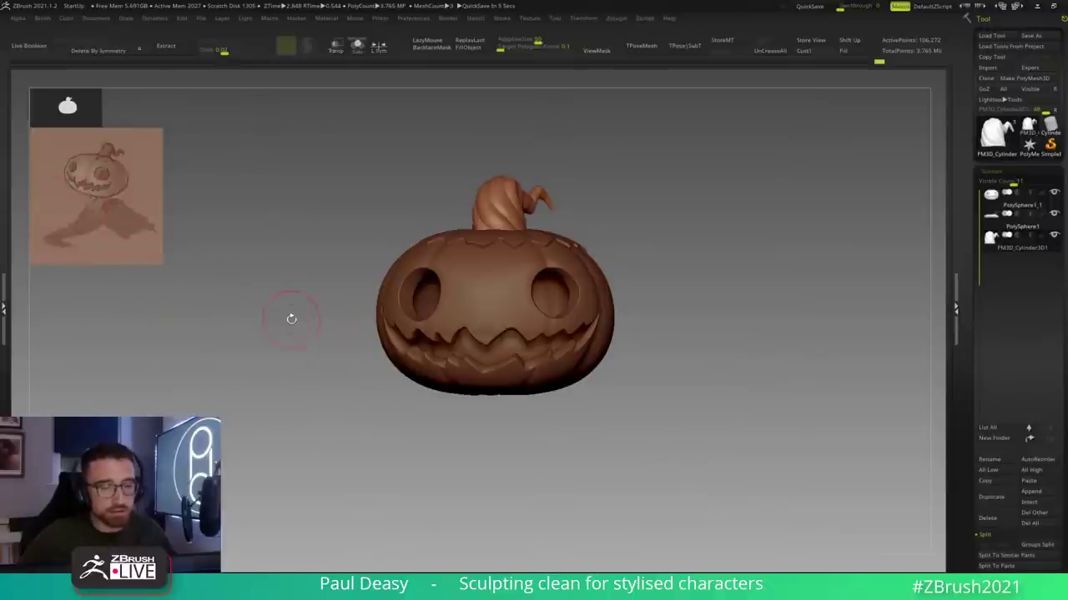
left_click_drag(648, 296, 657, 289)
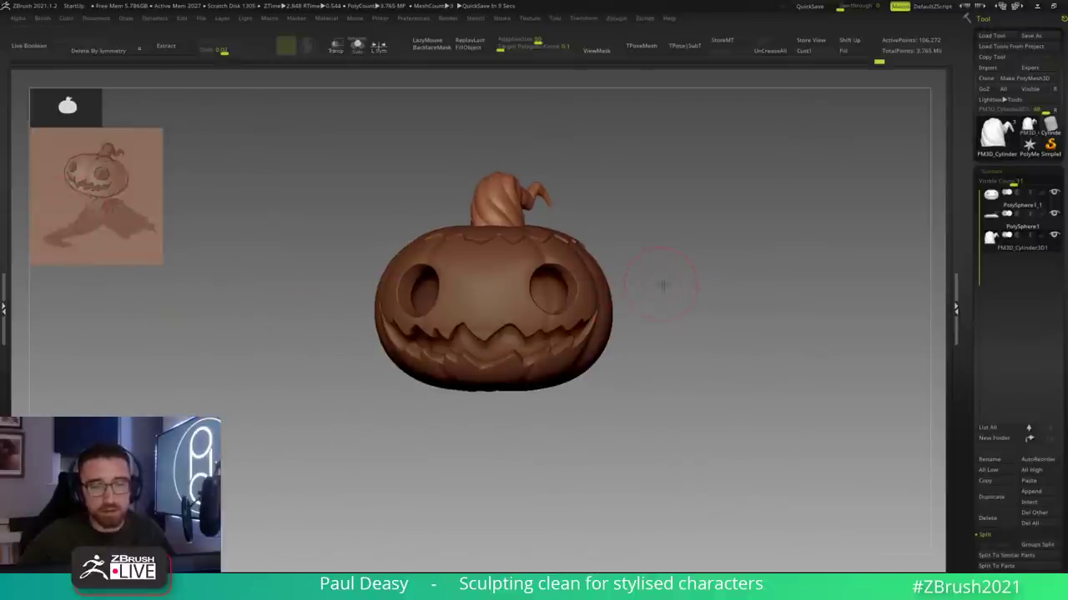
right_click_drag(659, 284, 671, 283)
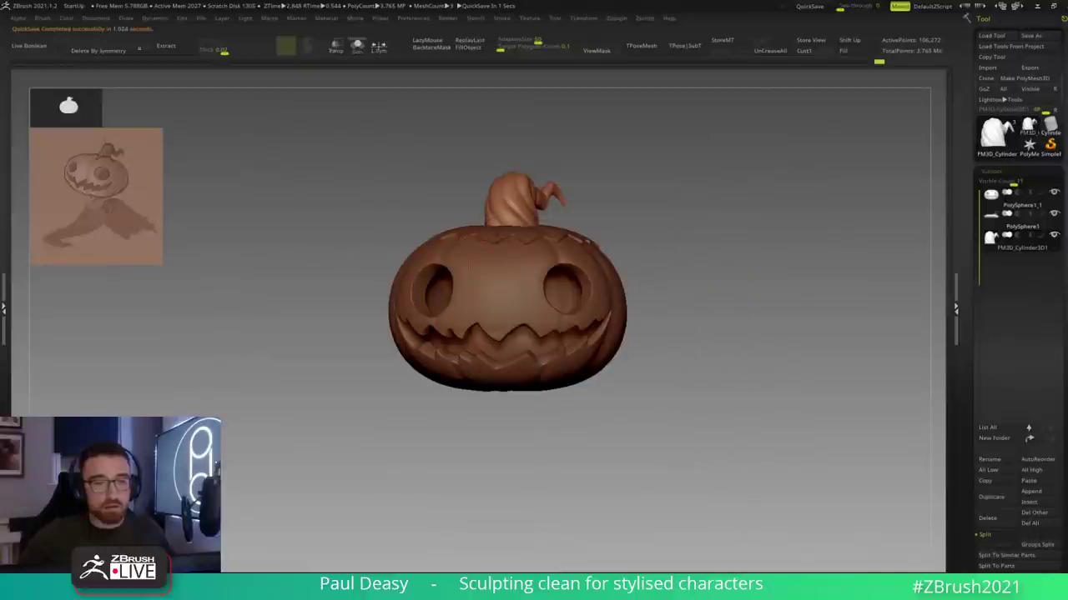
Step: Examine the whole head and stem from front and three-quarter views, and make the pumpkin body the active subtool
right_click_drag(562, 290, 574, 290, "ctrl")
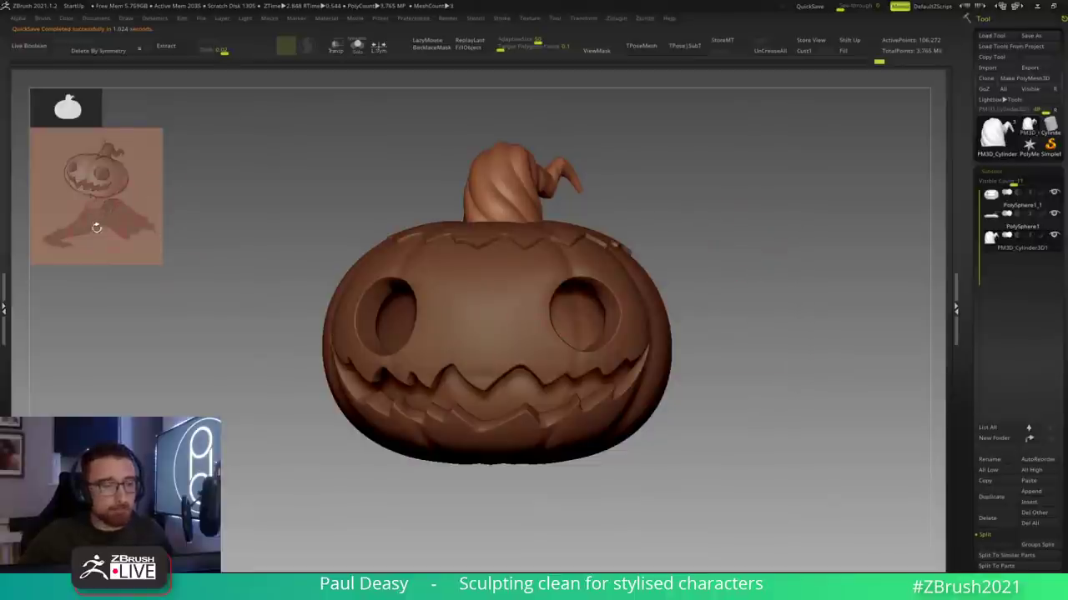
right_click_drag(716, 326, 704, 274, "ctrl")
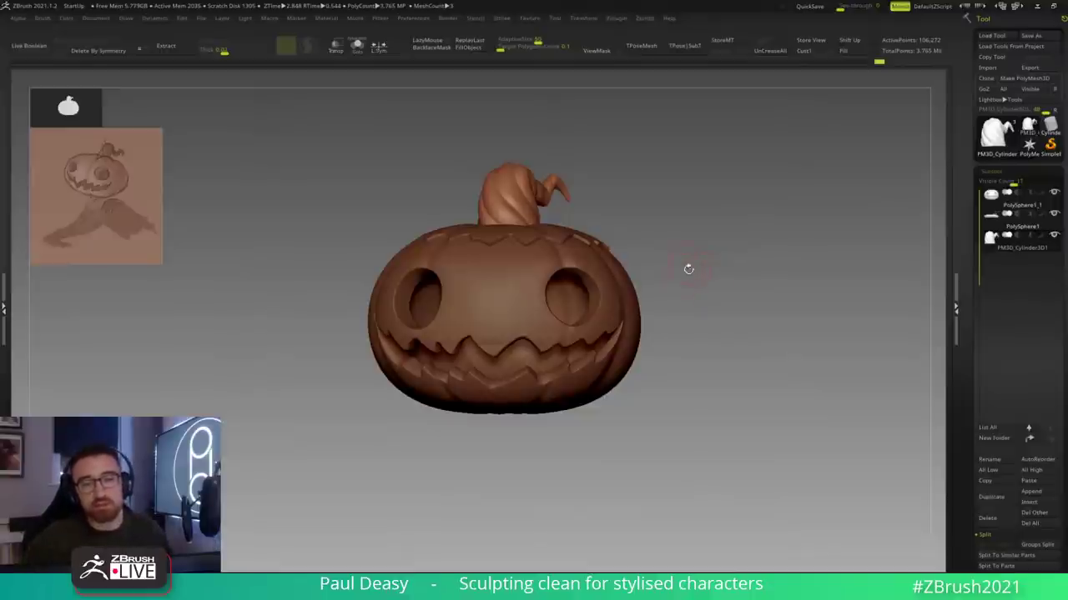
mouse_move(697, 265)
right_mouse_down()
mouse_move(660, 259)
mouse_move(682, 270)
mouse_move(698, 258)
right_mouse_up()
left_click(613, 276, "alt")
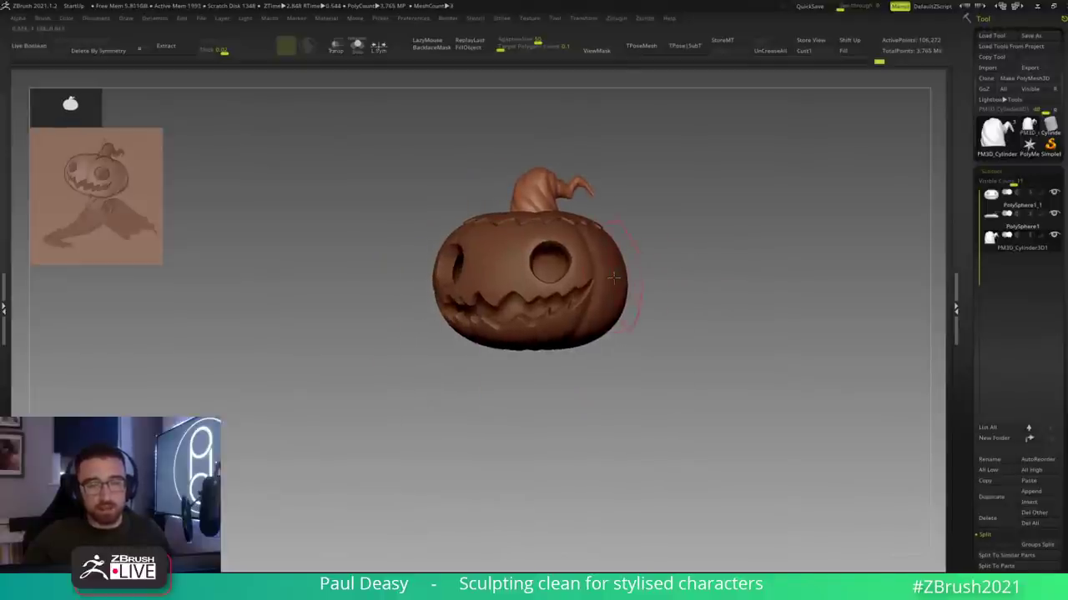
key("space")
key("space")
right_click(615, 276)
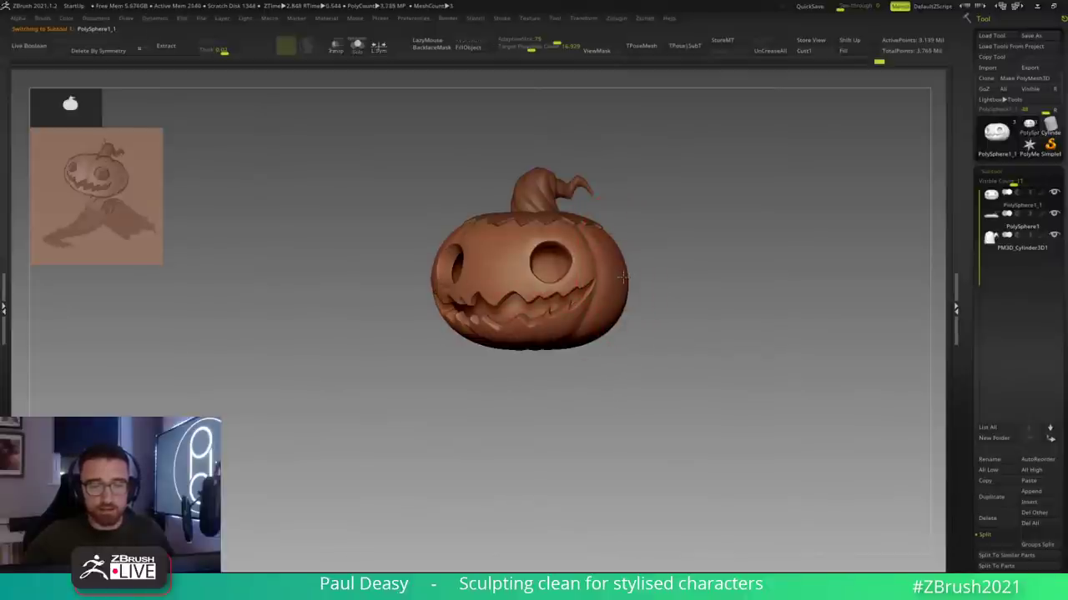
key("space")
left_click_drag(641, 260, 651, 259)
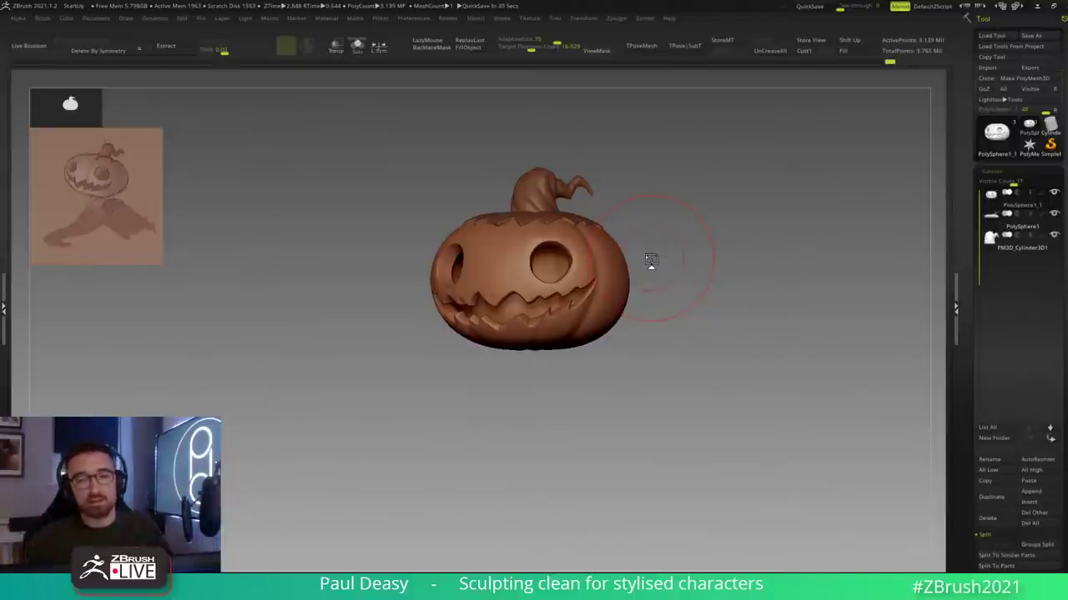
mouse_move(669, 272)
left_mouse_down()
mouse_move(666, 289)
mouse_move(699, 270)
left_mouse_up()
key("space")
key("space")
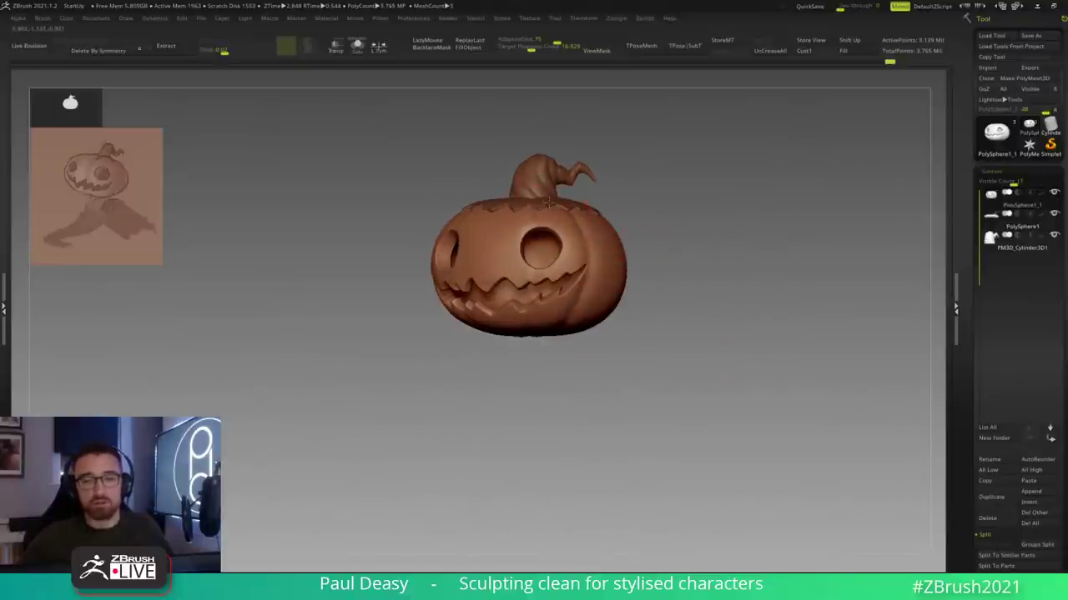
Step: Make the pumpkin's jagged lid the active subtool and check the head's overall silhouette from three-quarter and front views
left_click(547, 201, "alt")
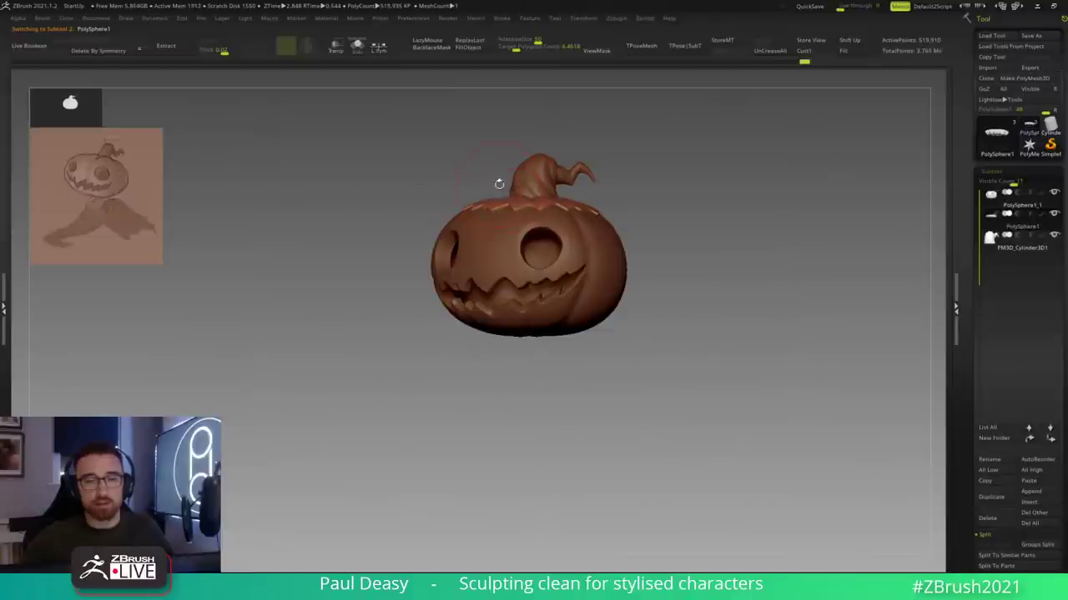
left_click_drag(498, 184, 500, 196)
key("space")
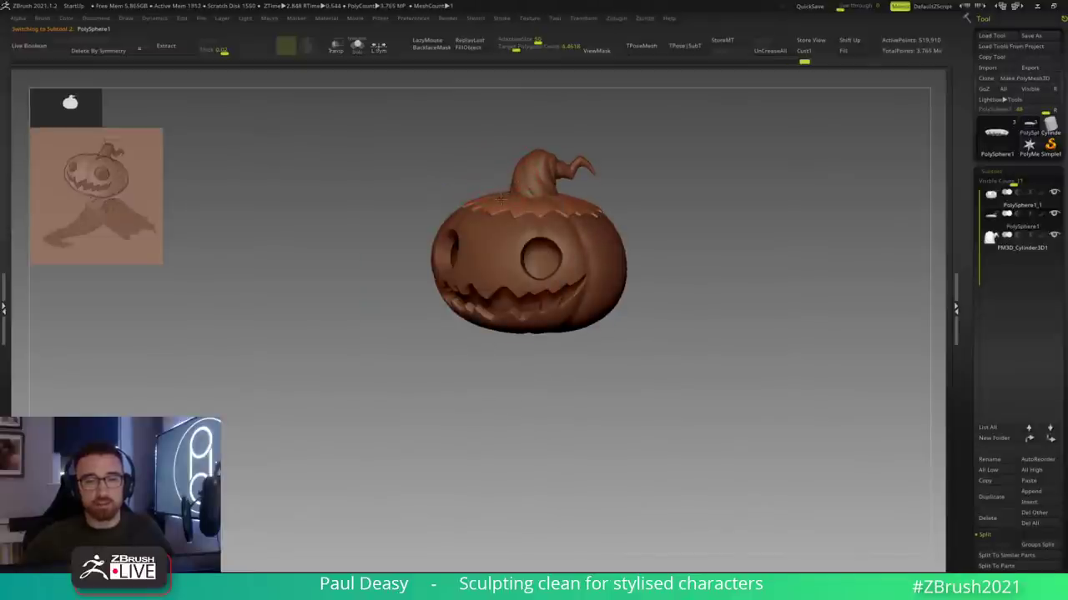
right_click_drag(710, 251, 703, 248)
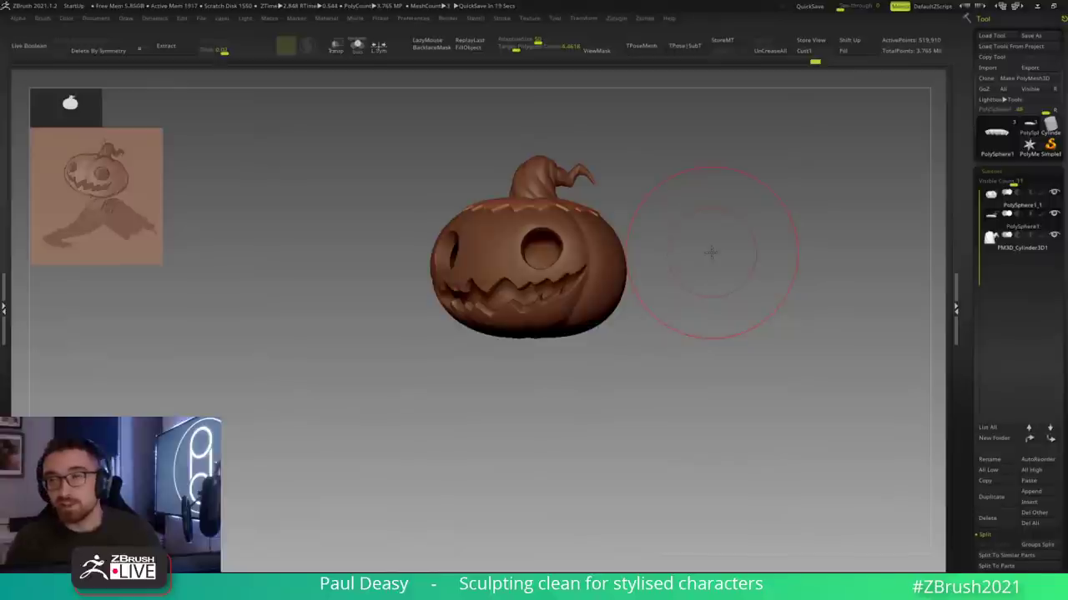
mouse_move(710, 252)
left_mouse_down()
mouse_move(720, 269)
mouse_move(672, 267)
left_mouse_up()
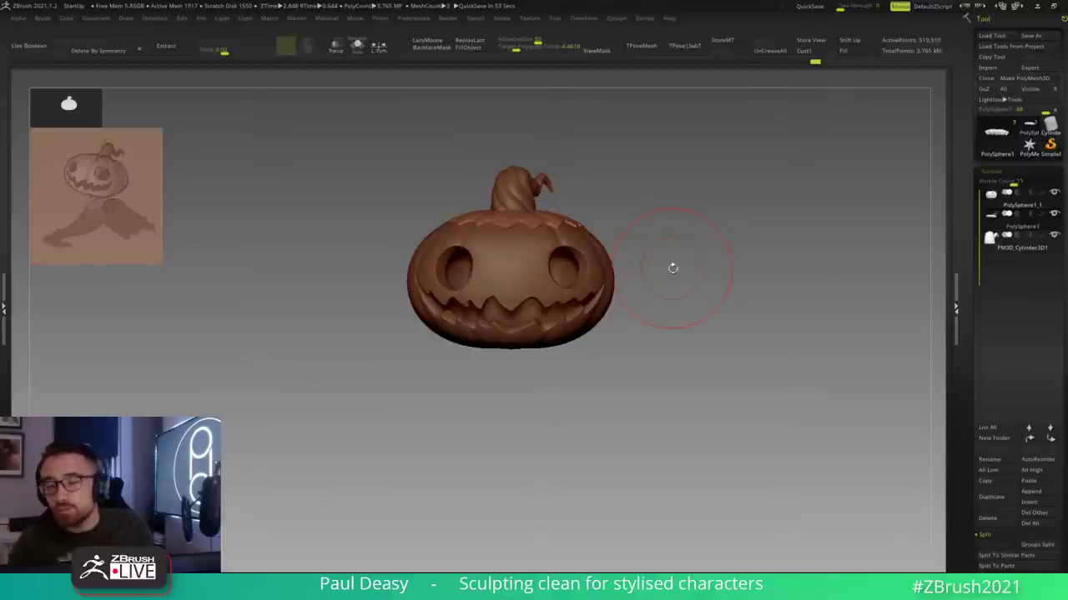
key("space")
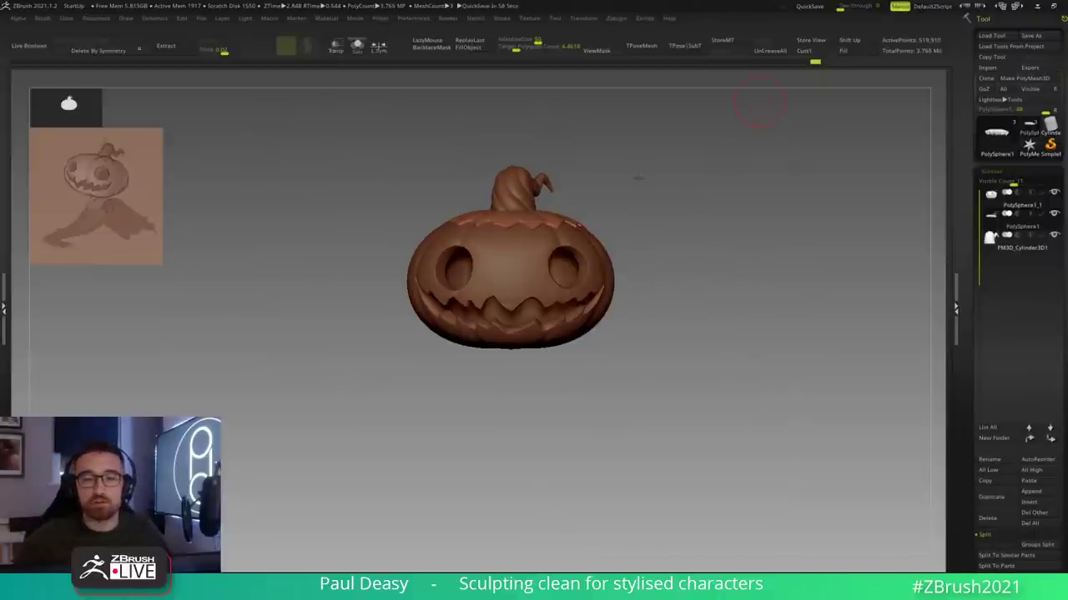
key("space")
left_click_drag(646, 185, 628, 236, "alt")
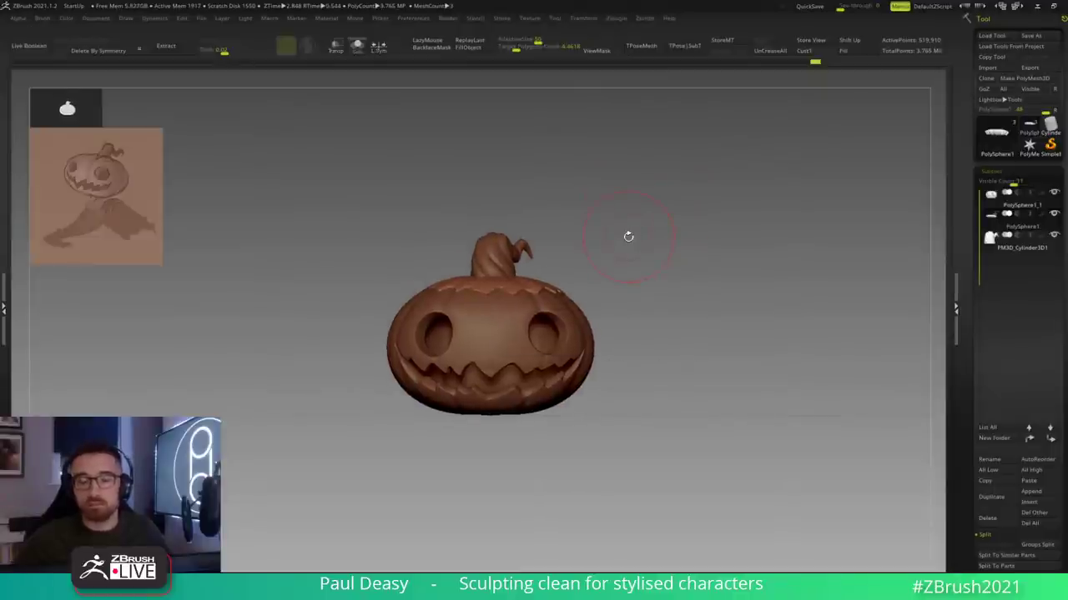